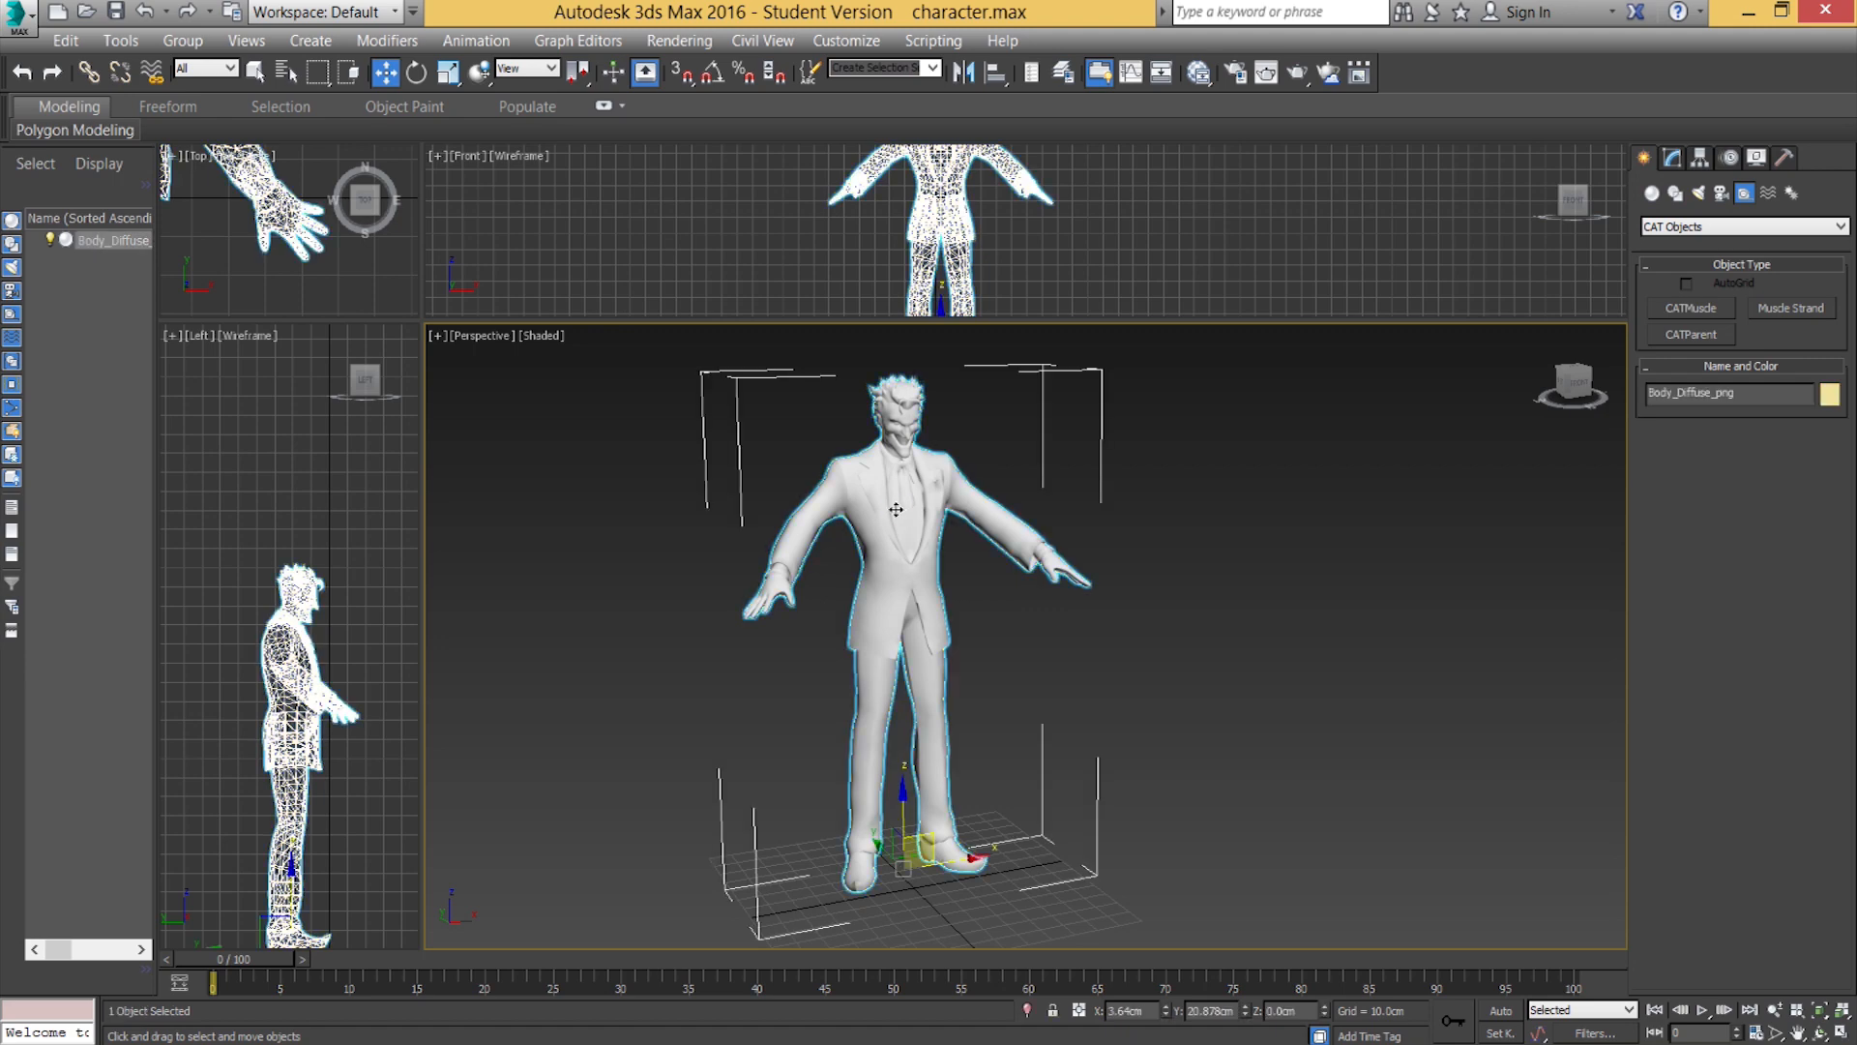
mouse_move(893, 561)
alt+middle_down()
mouse_move(901, 542)
mouse_move(866, 538)
mouse_move(912, 535)
mouse_move(923, 572)
alt+middle_up()
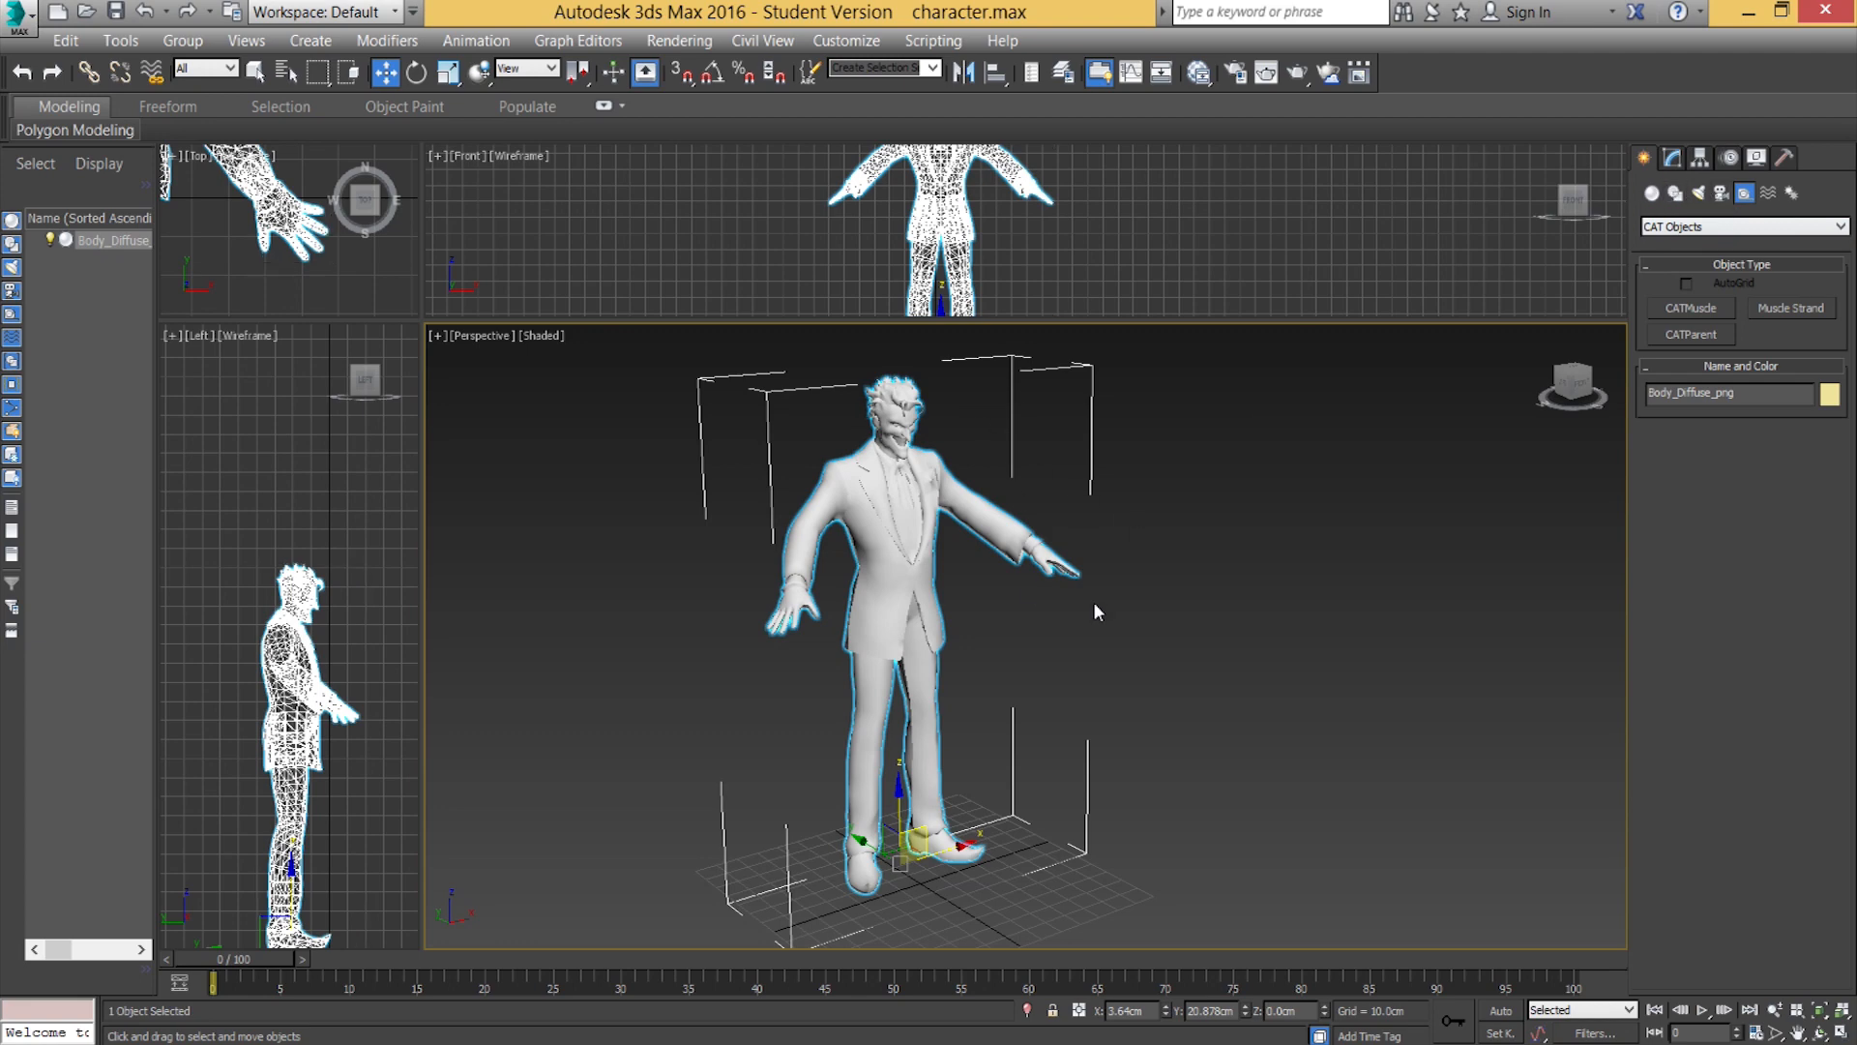
mouse_move(1059, 679)
alt+middle_down()
mouse_move(1036, 683)
mouse_move(1055, 681)
alt+middle_up()
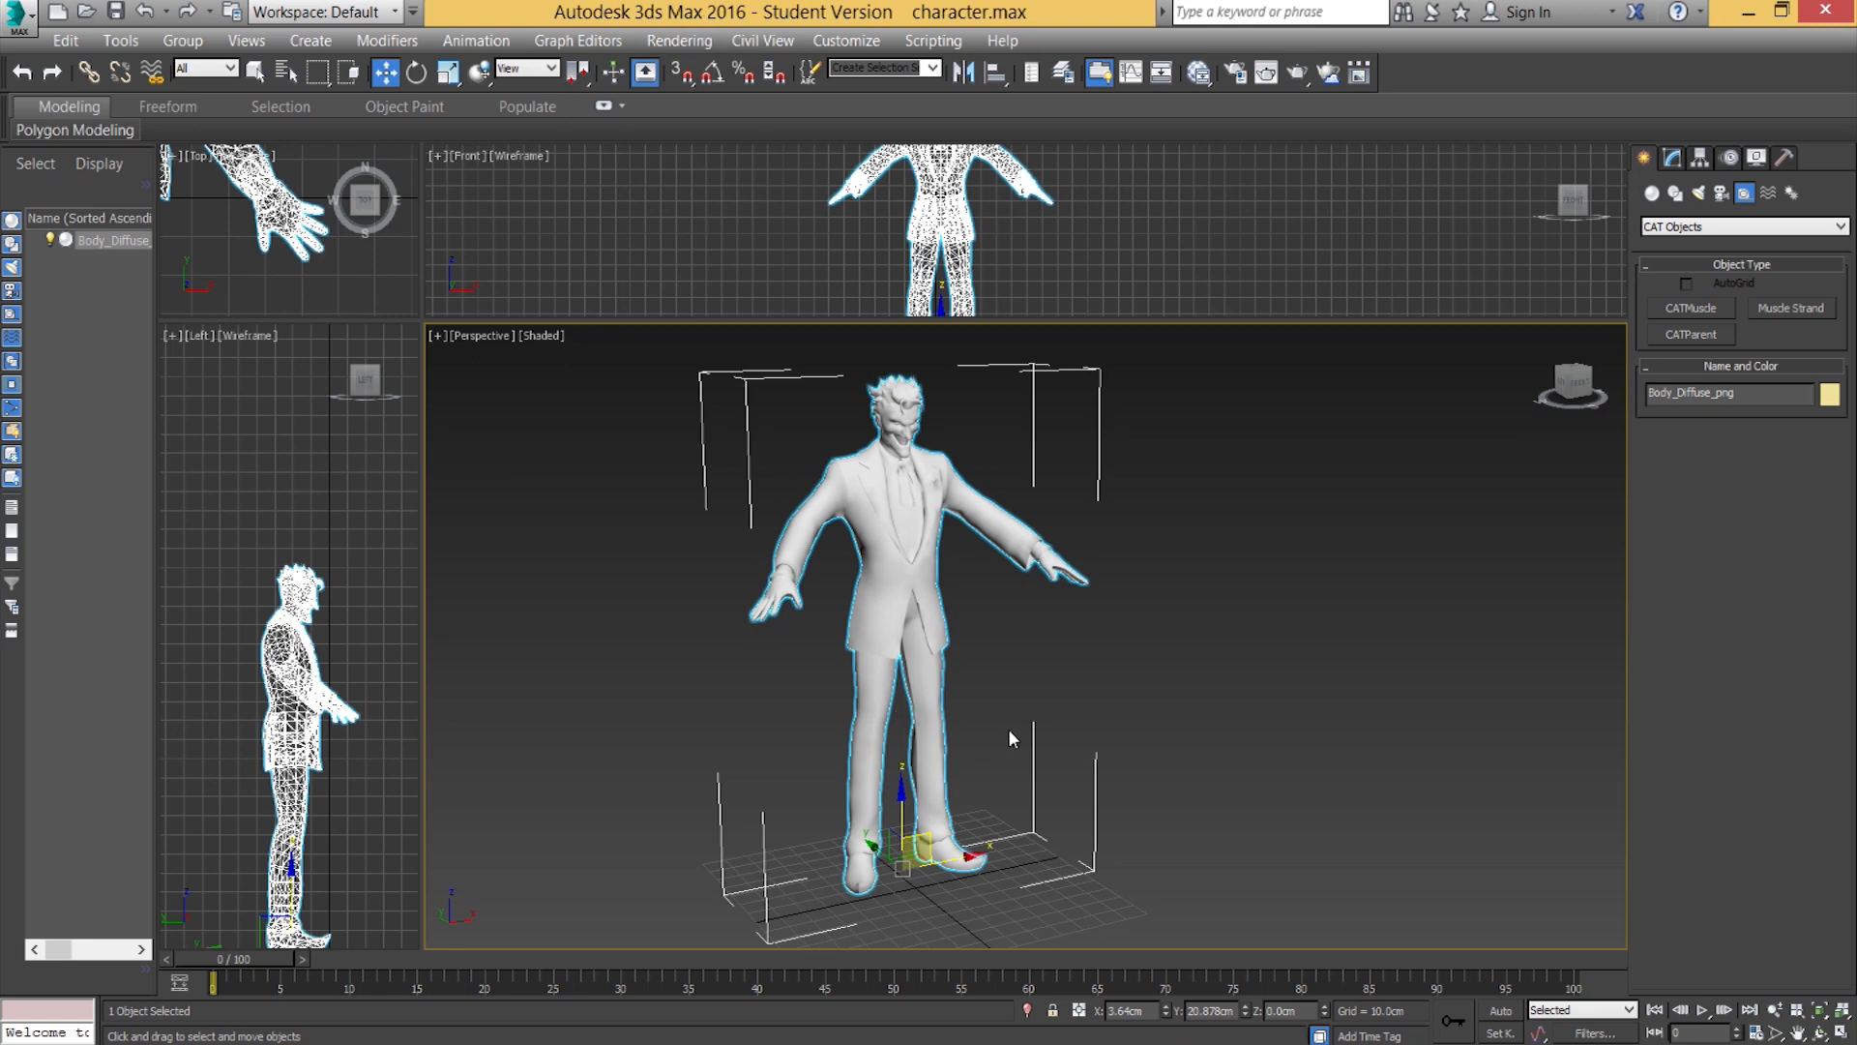
alt+middle_drag(1009, 738, 1031, 740)
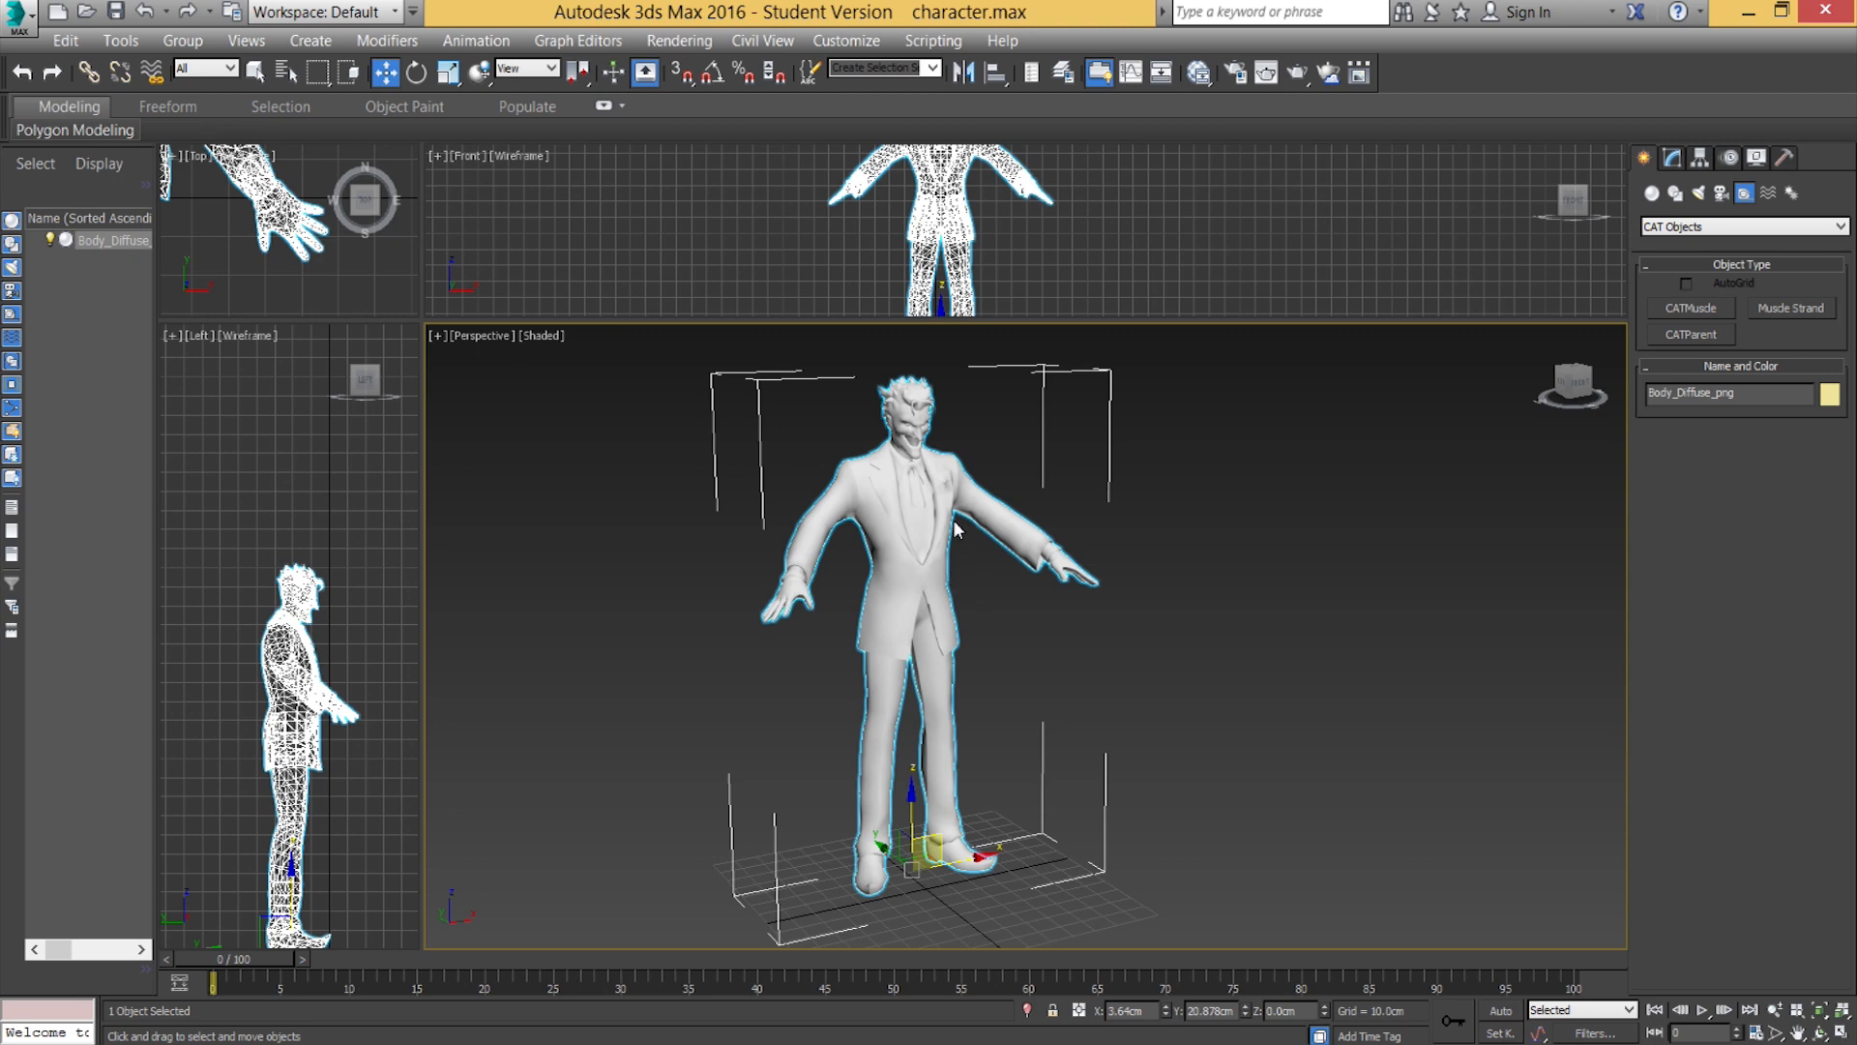
drag(954, 521, 1097, 581)
drag(1172, 682, 1182, 696)
drag(1100, 641, 958, 537)
click(1652, 194)
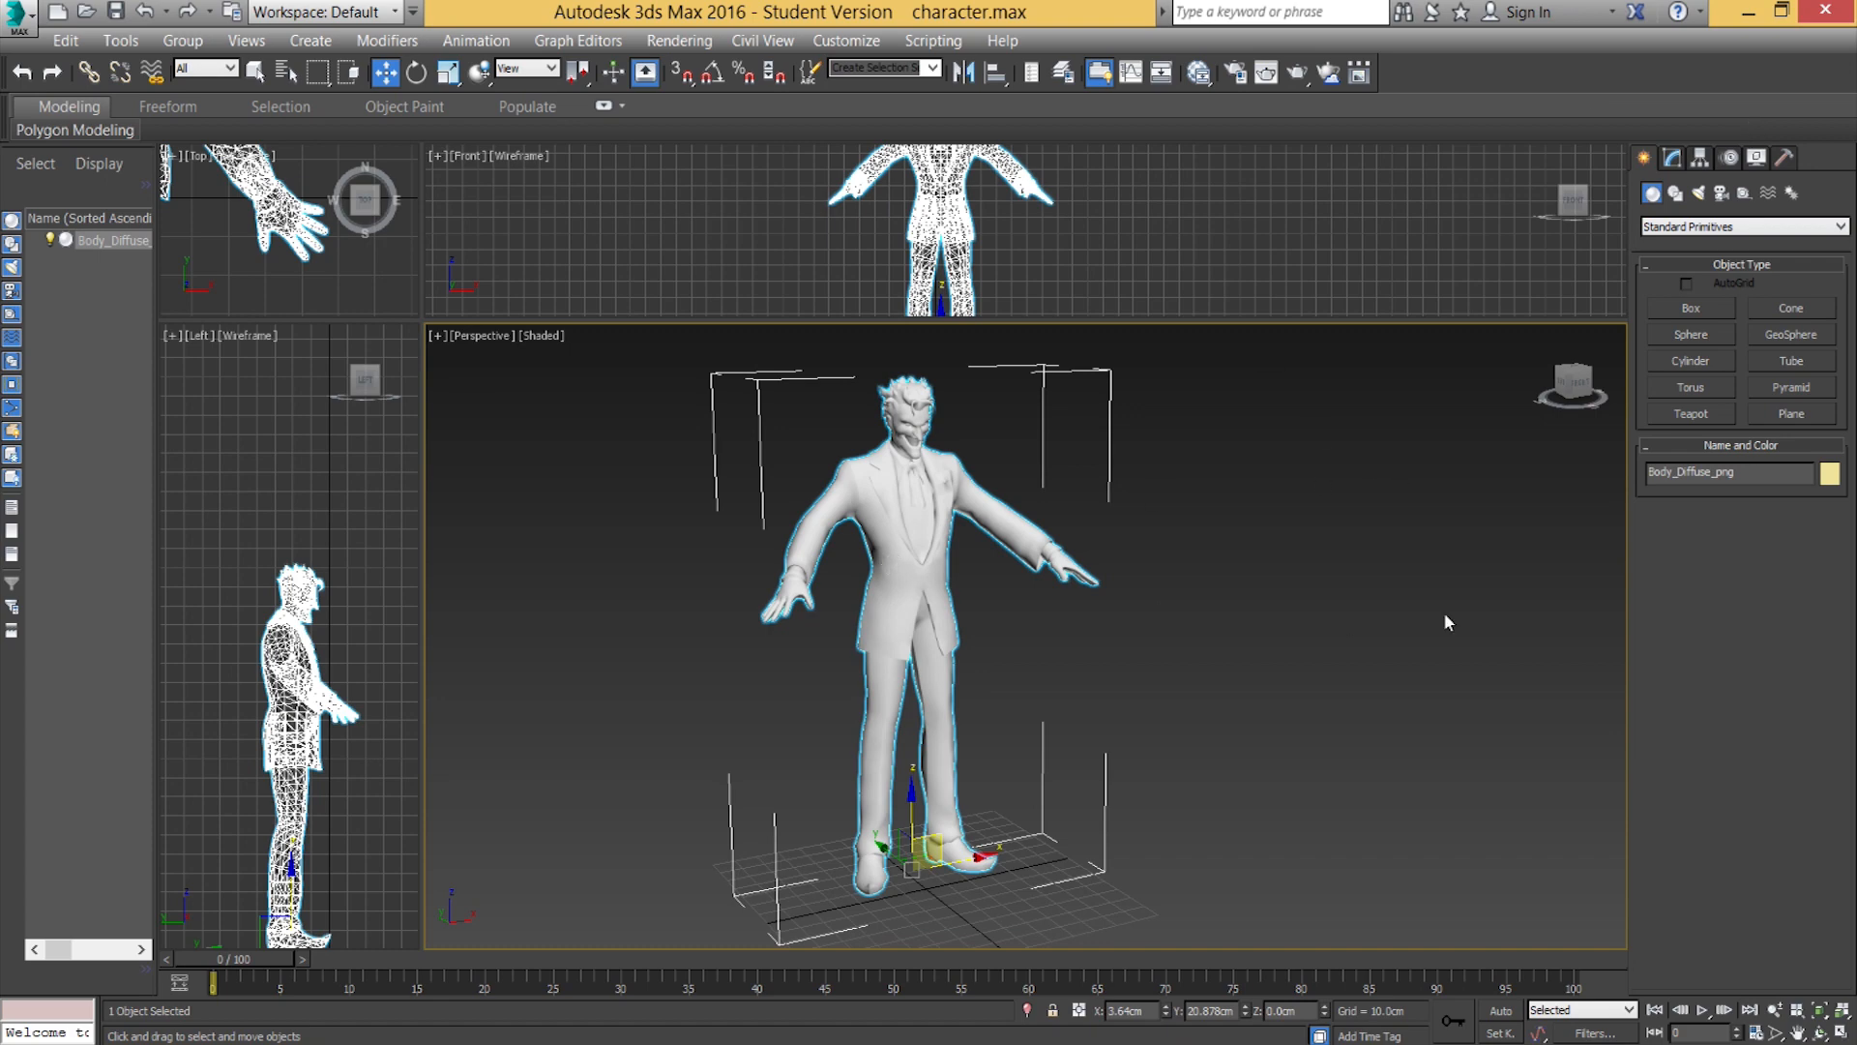
Enlarge the Front viewport and reframe the whole character in the Perspective viewport.
drag(420, 321, 398, 539)
middle_drag(956, 672, 961, 756)
scroll(962, 755, down, 2)
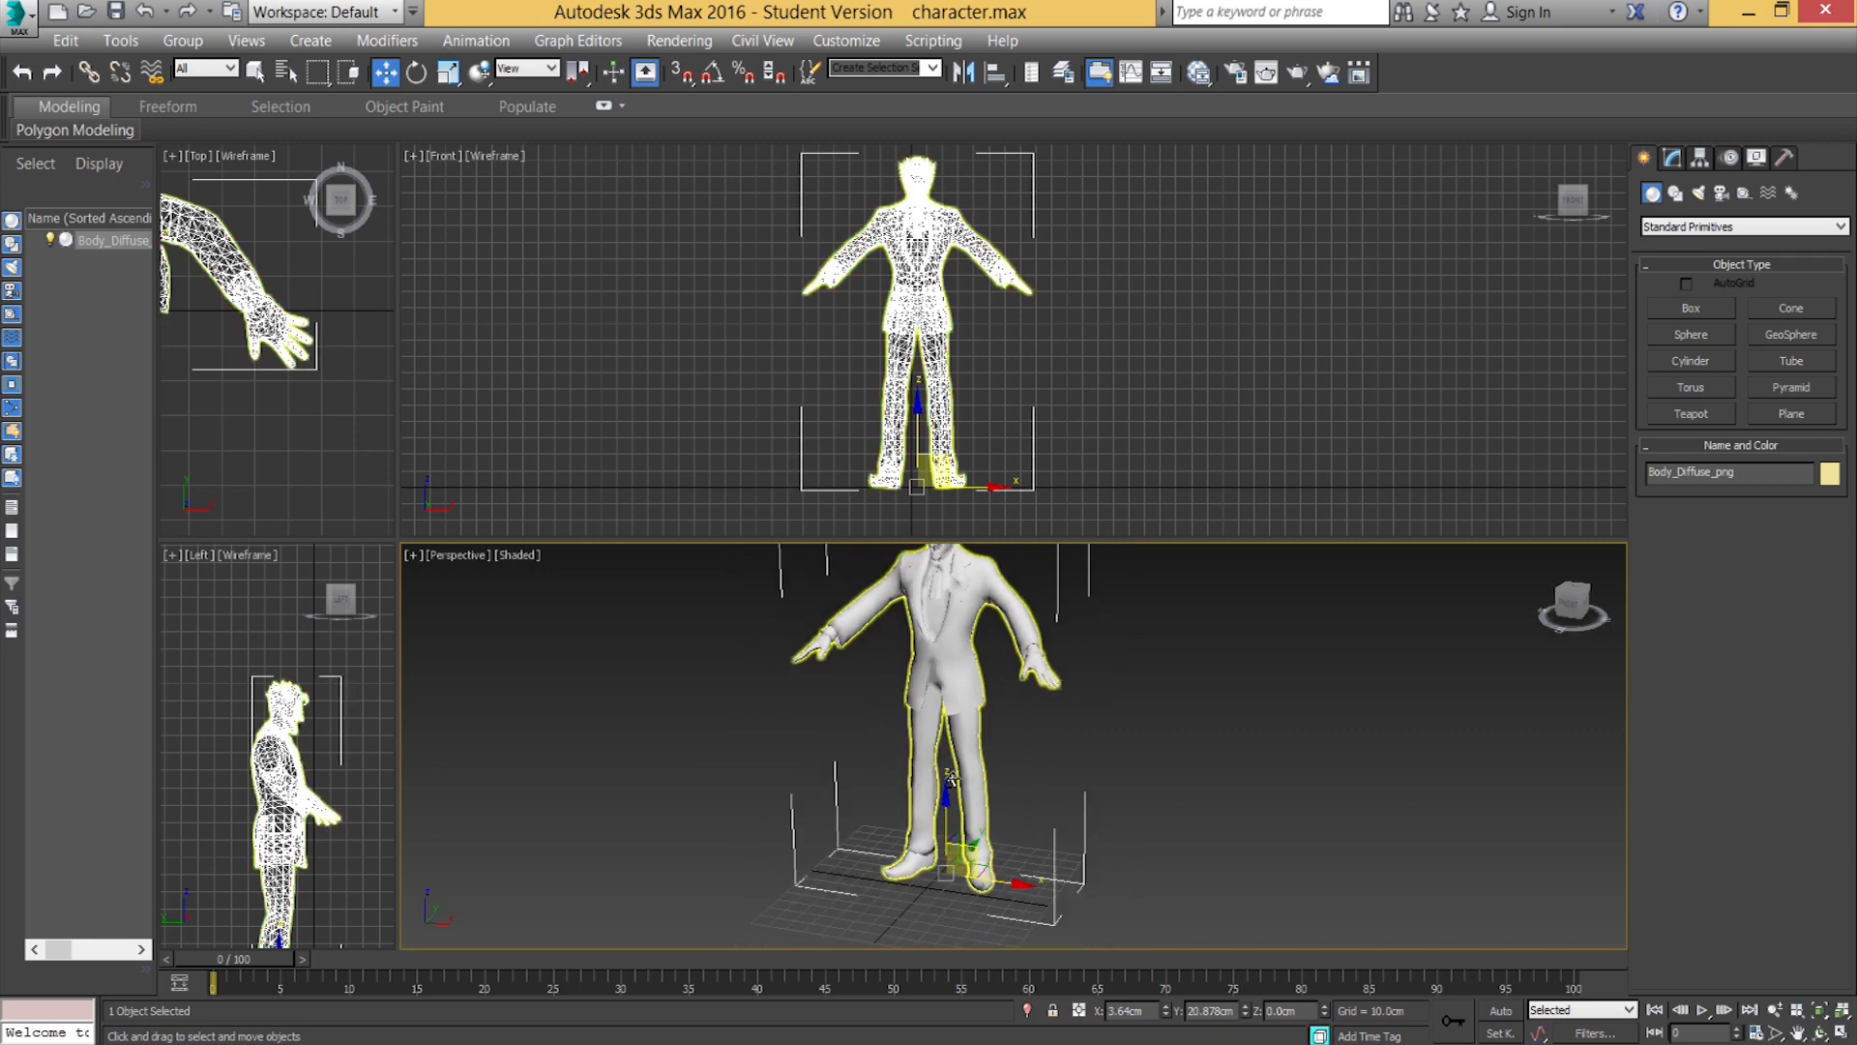
scroll(934, 779, down, 1)
middle_drag(912, 775, 857, 818)
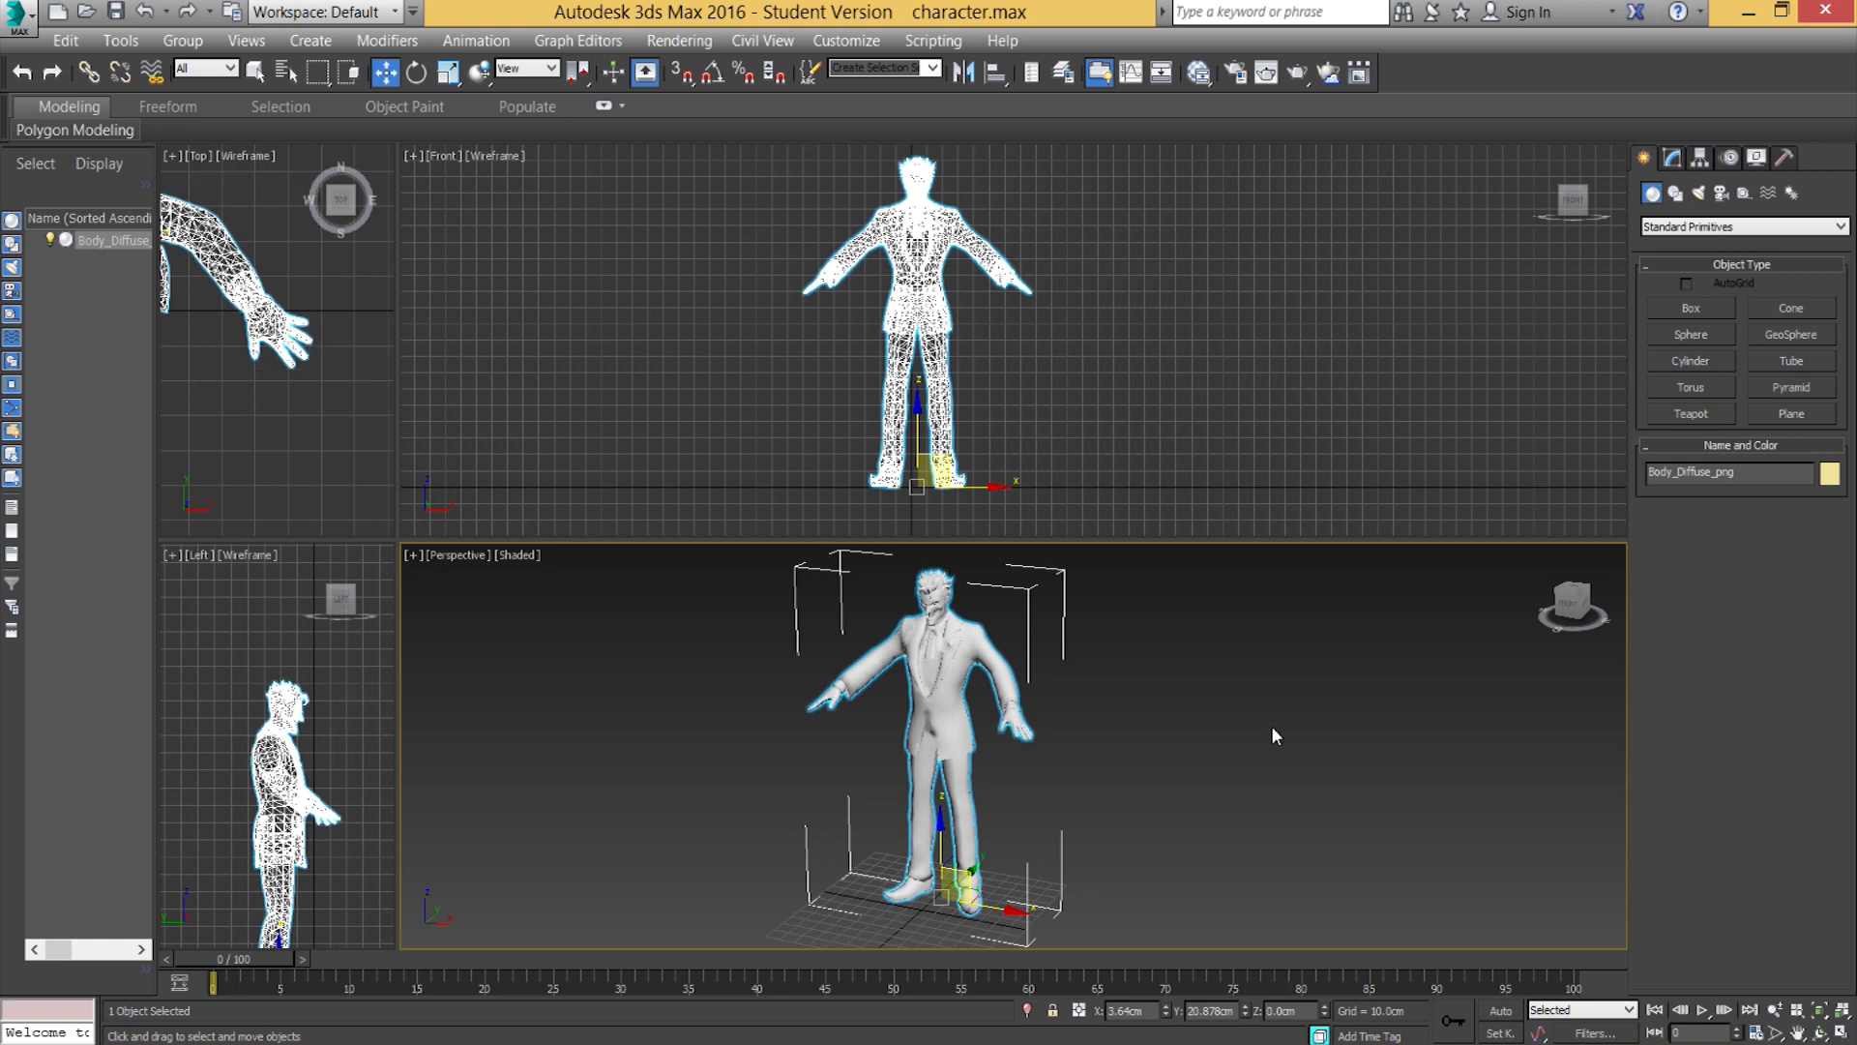
Open the CAT Objects helpers and start creating a CATParent.
click(1746, 193)
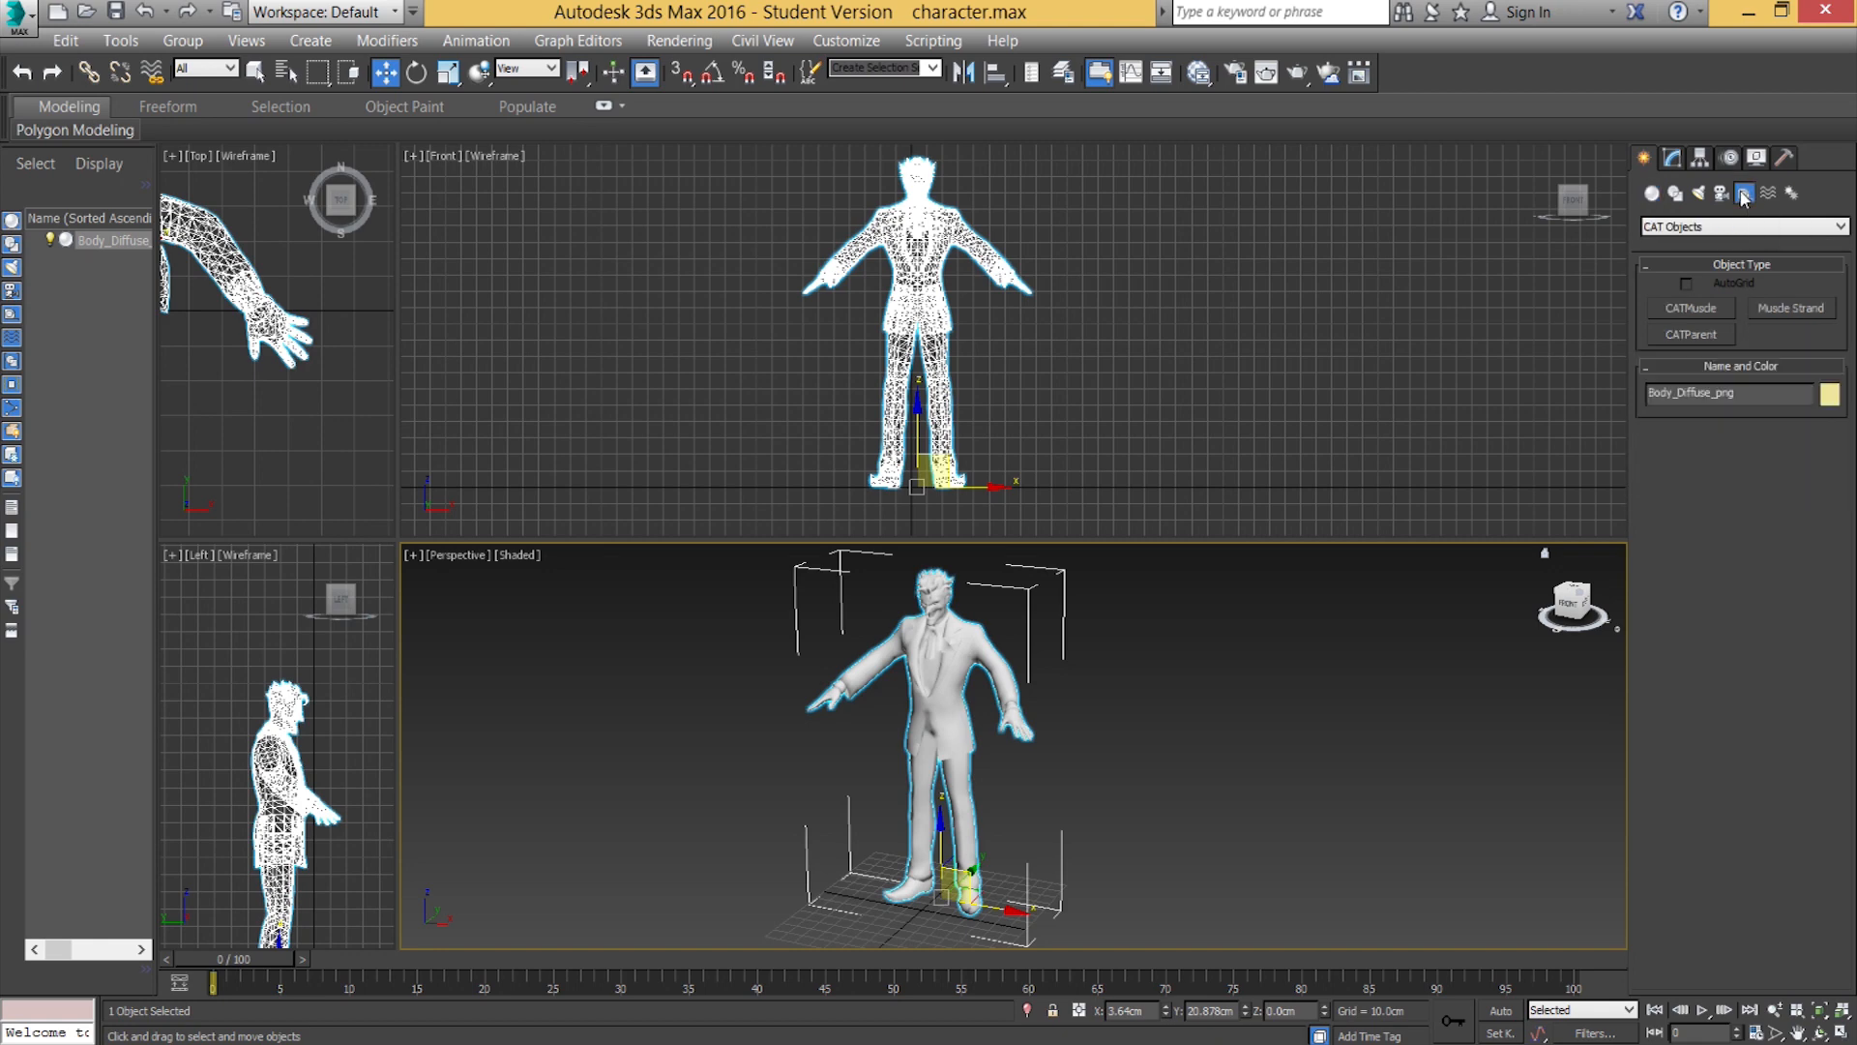
click(1701, 228)
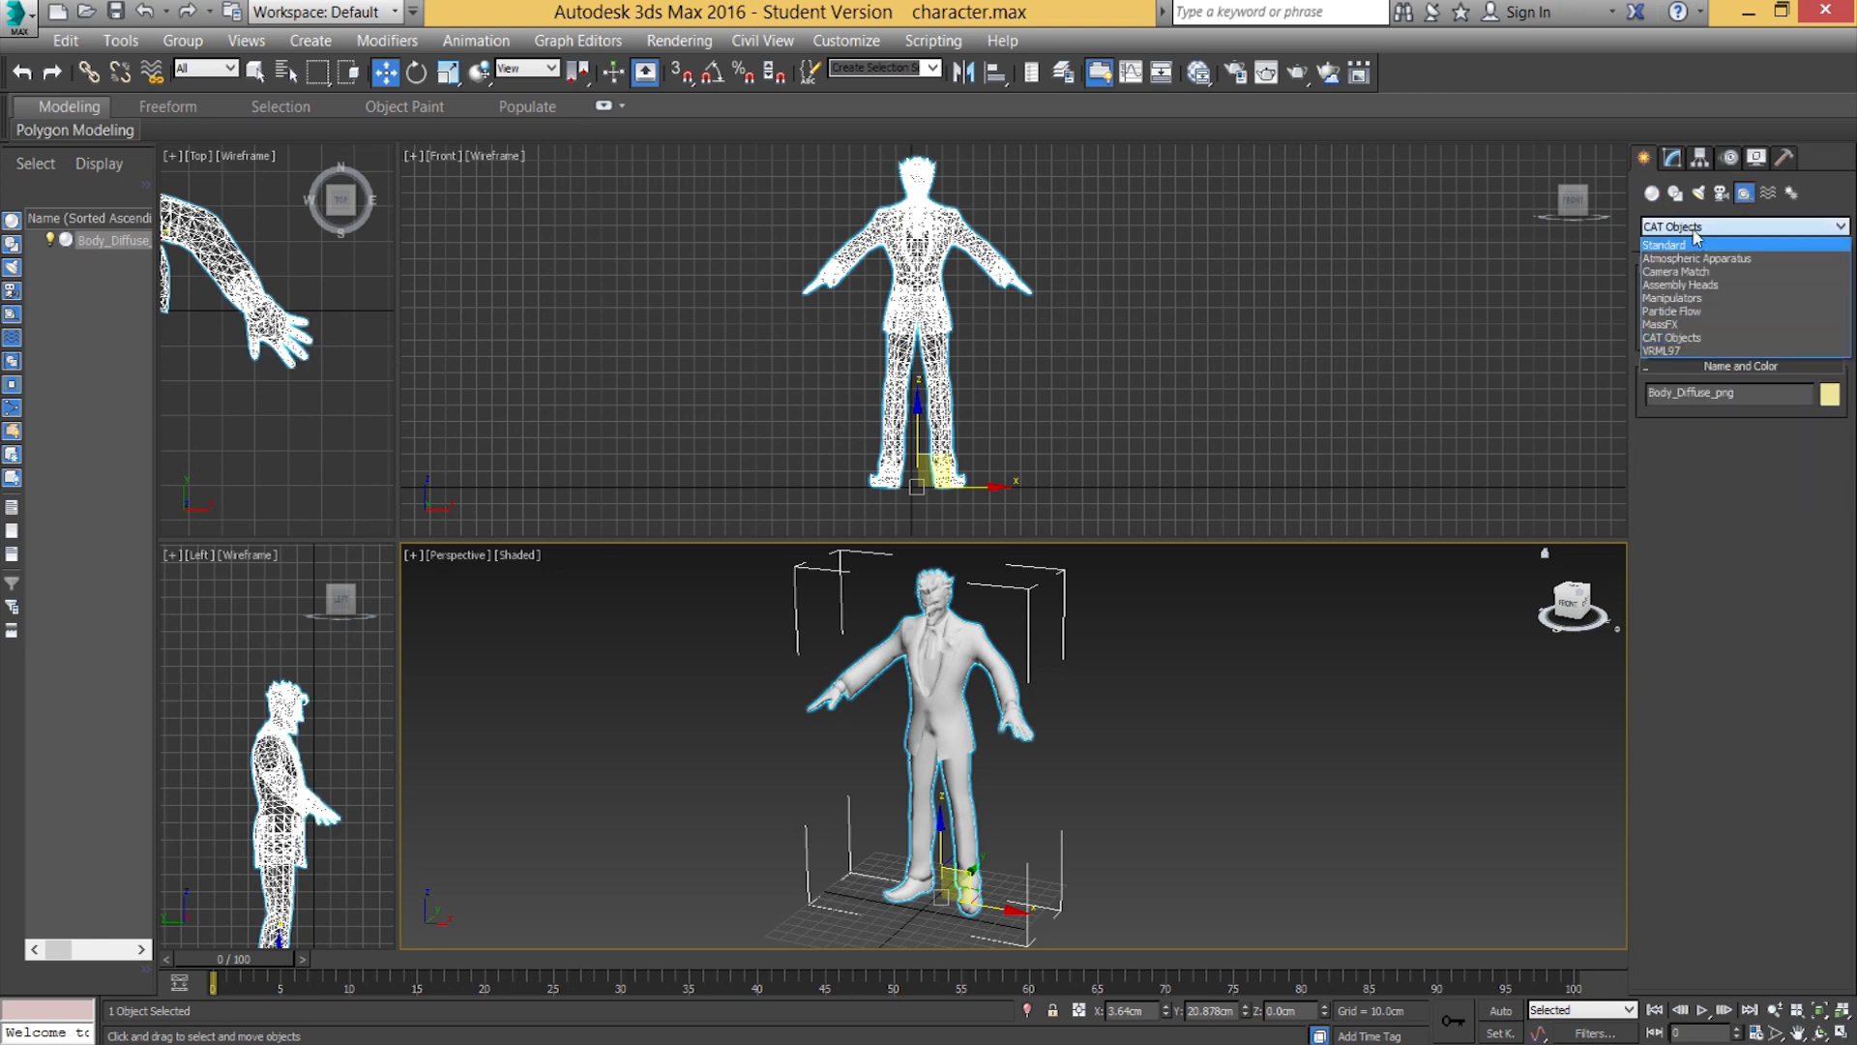
click(1681, 259)
click(1679, 232)
click(1680, 246)
click(1682, 228)
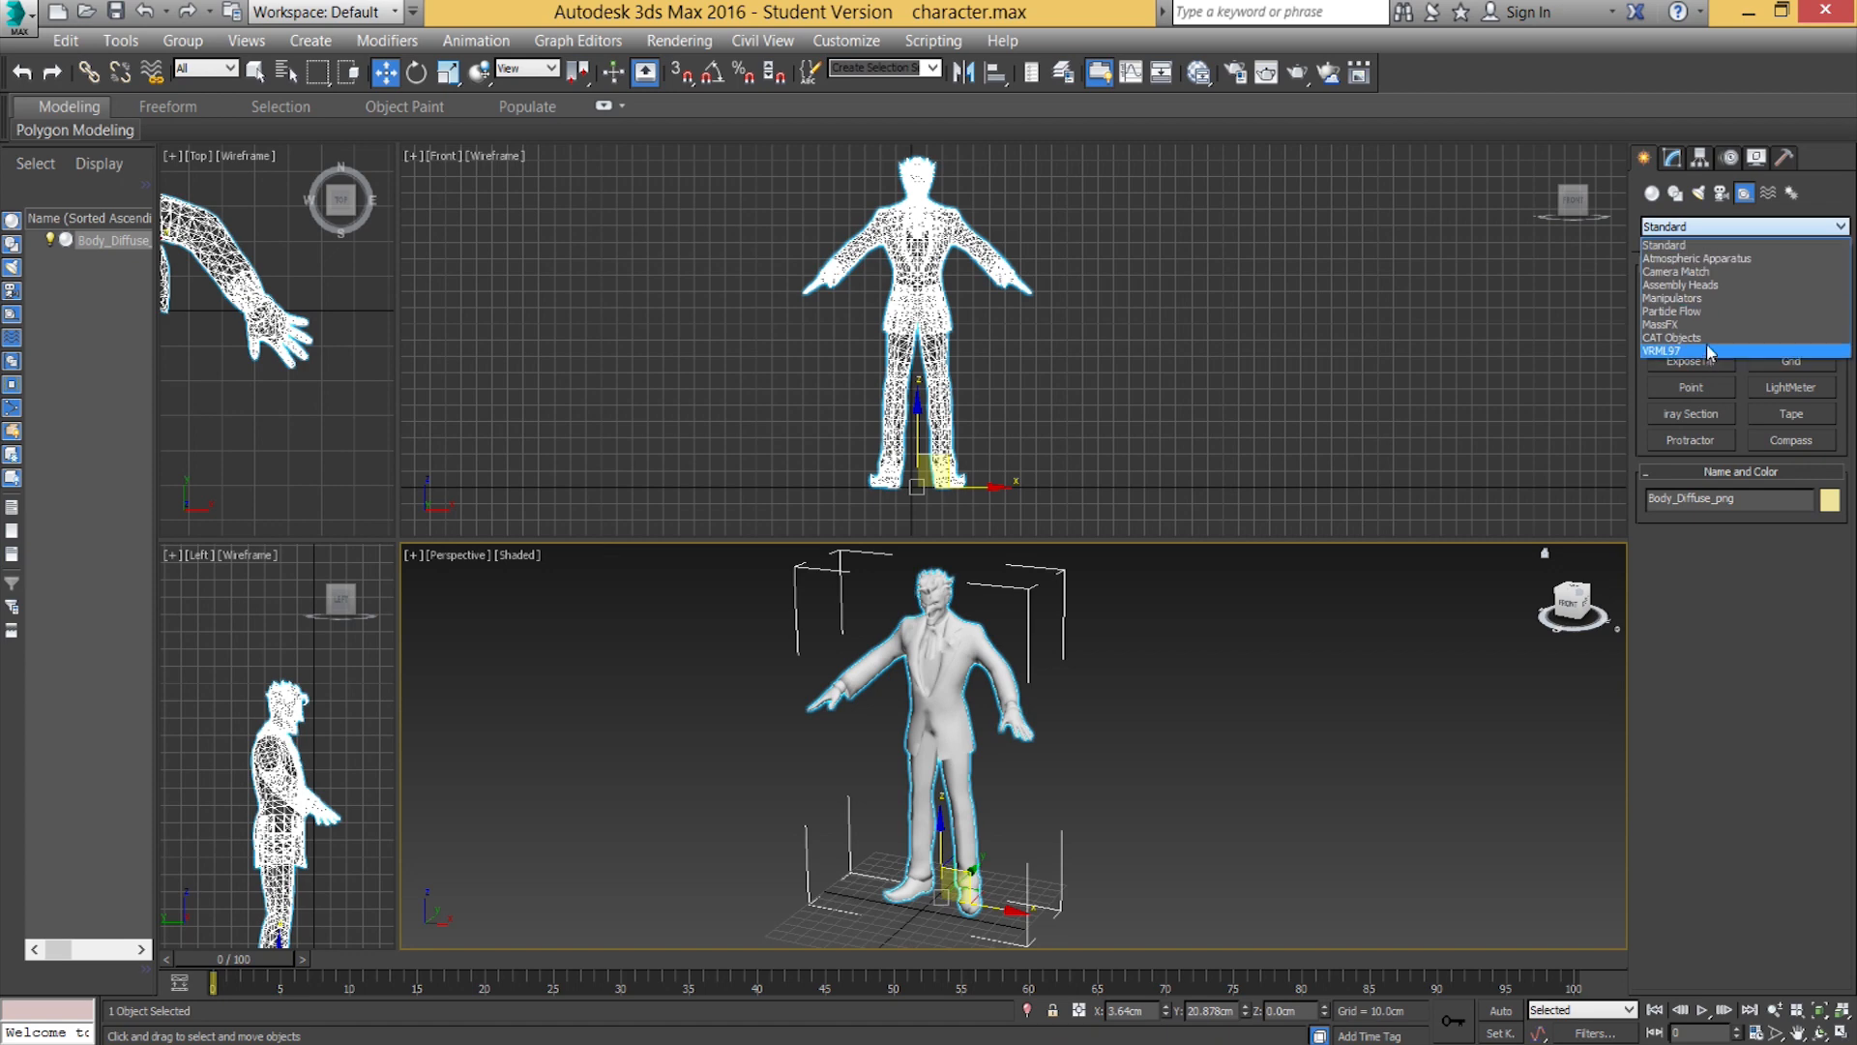
click(1679, 231)
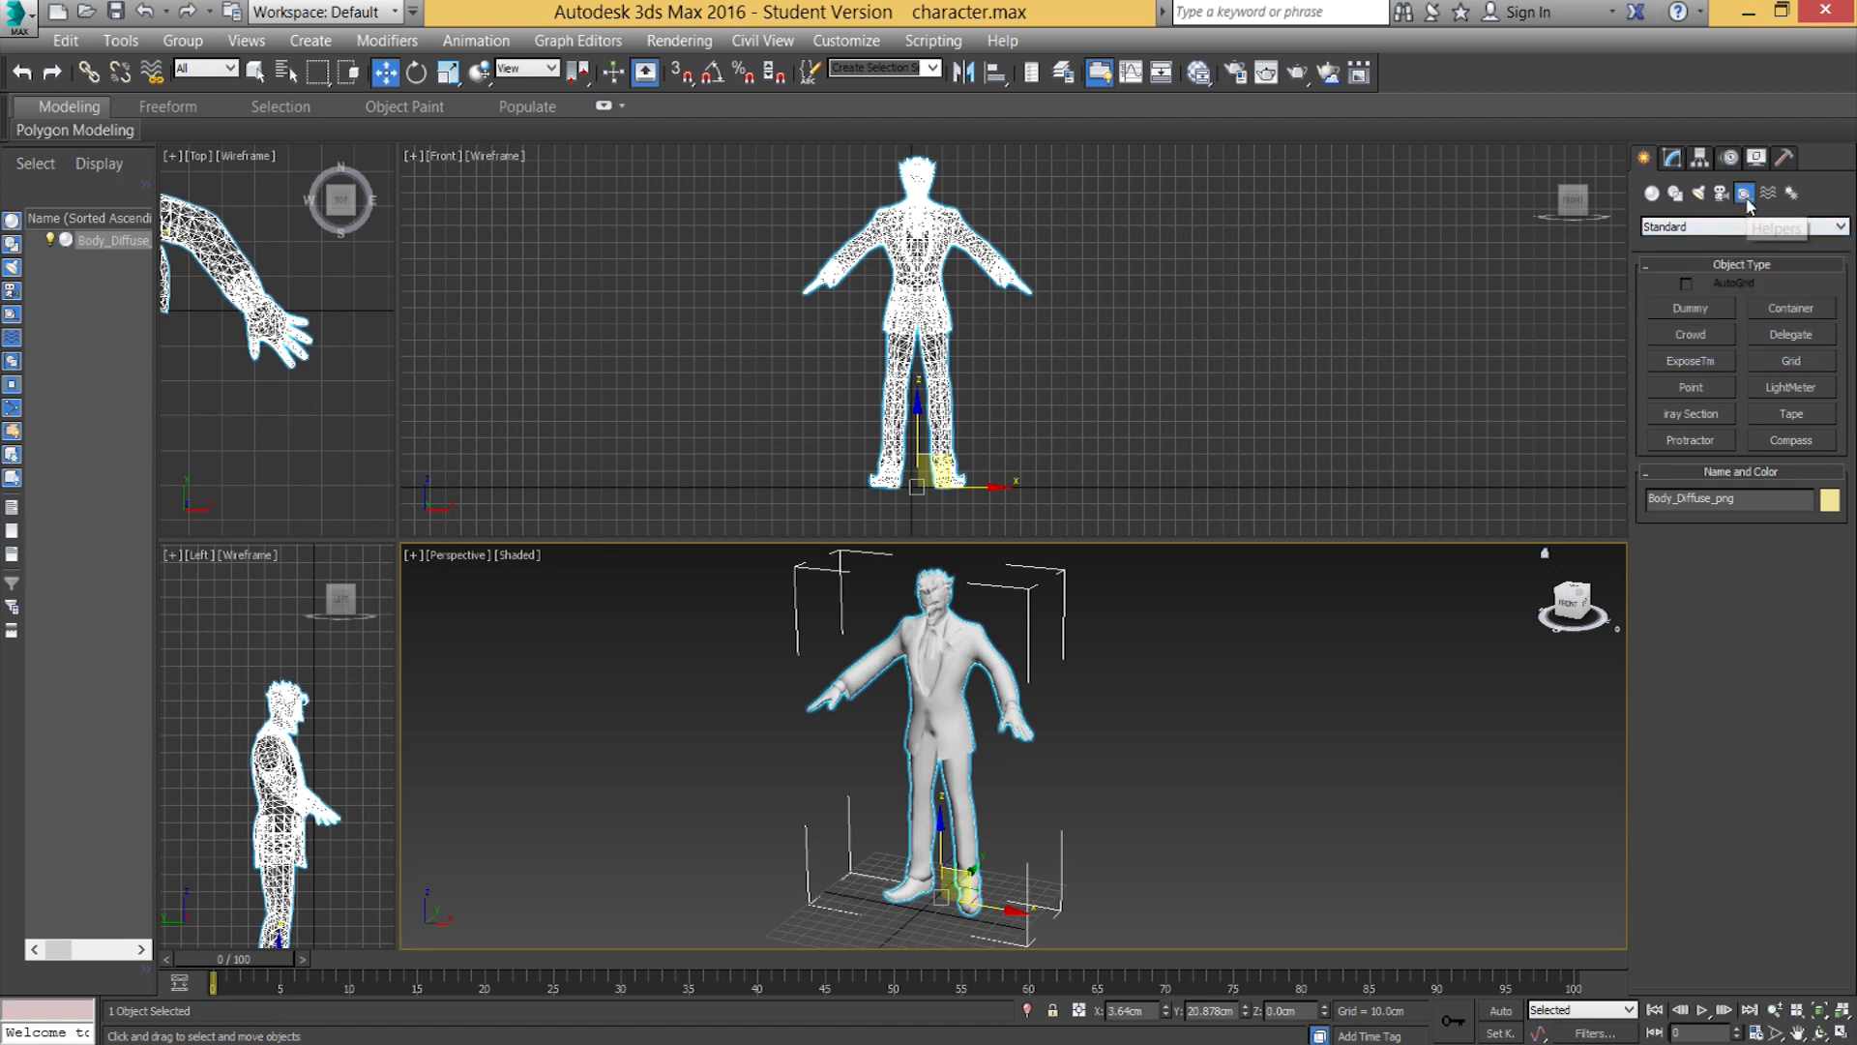
click(1697, 230)
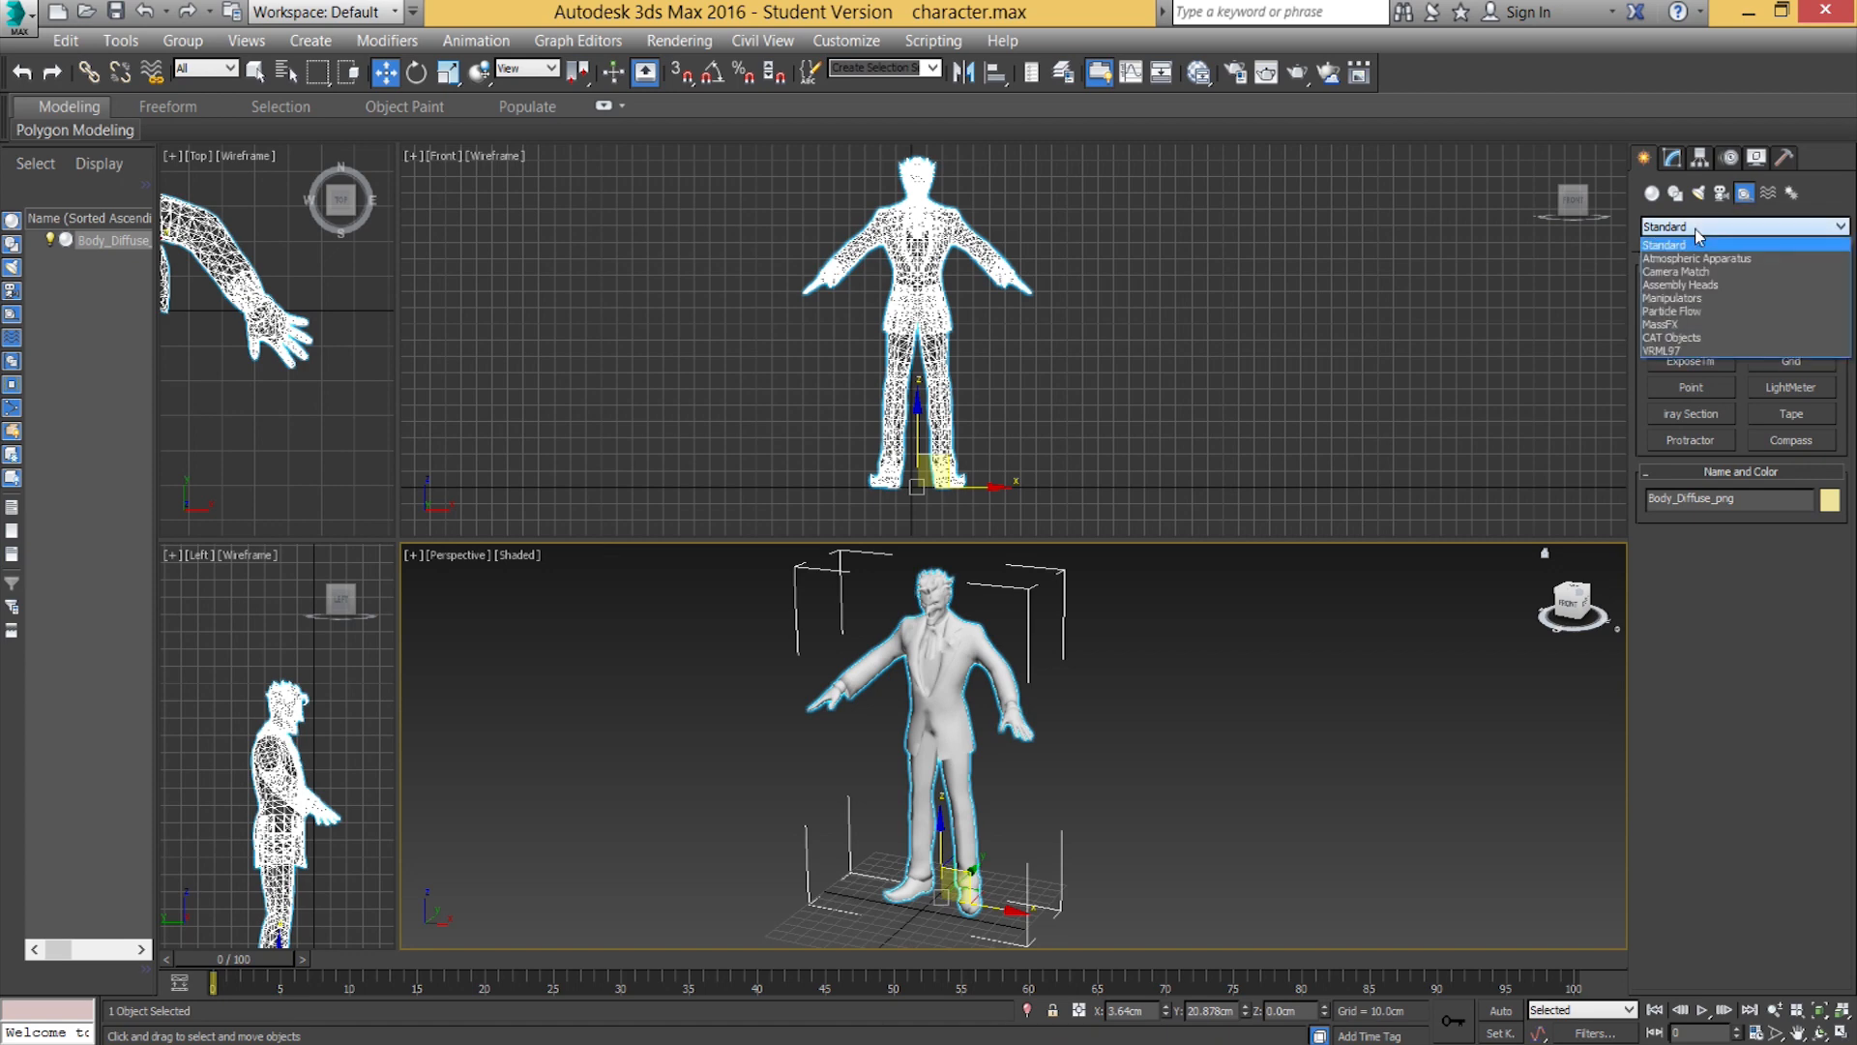
click(1688, 344)
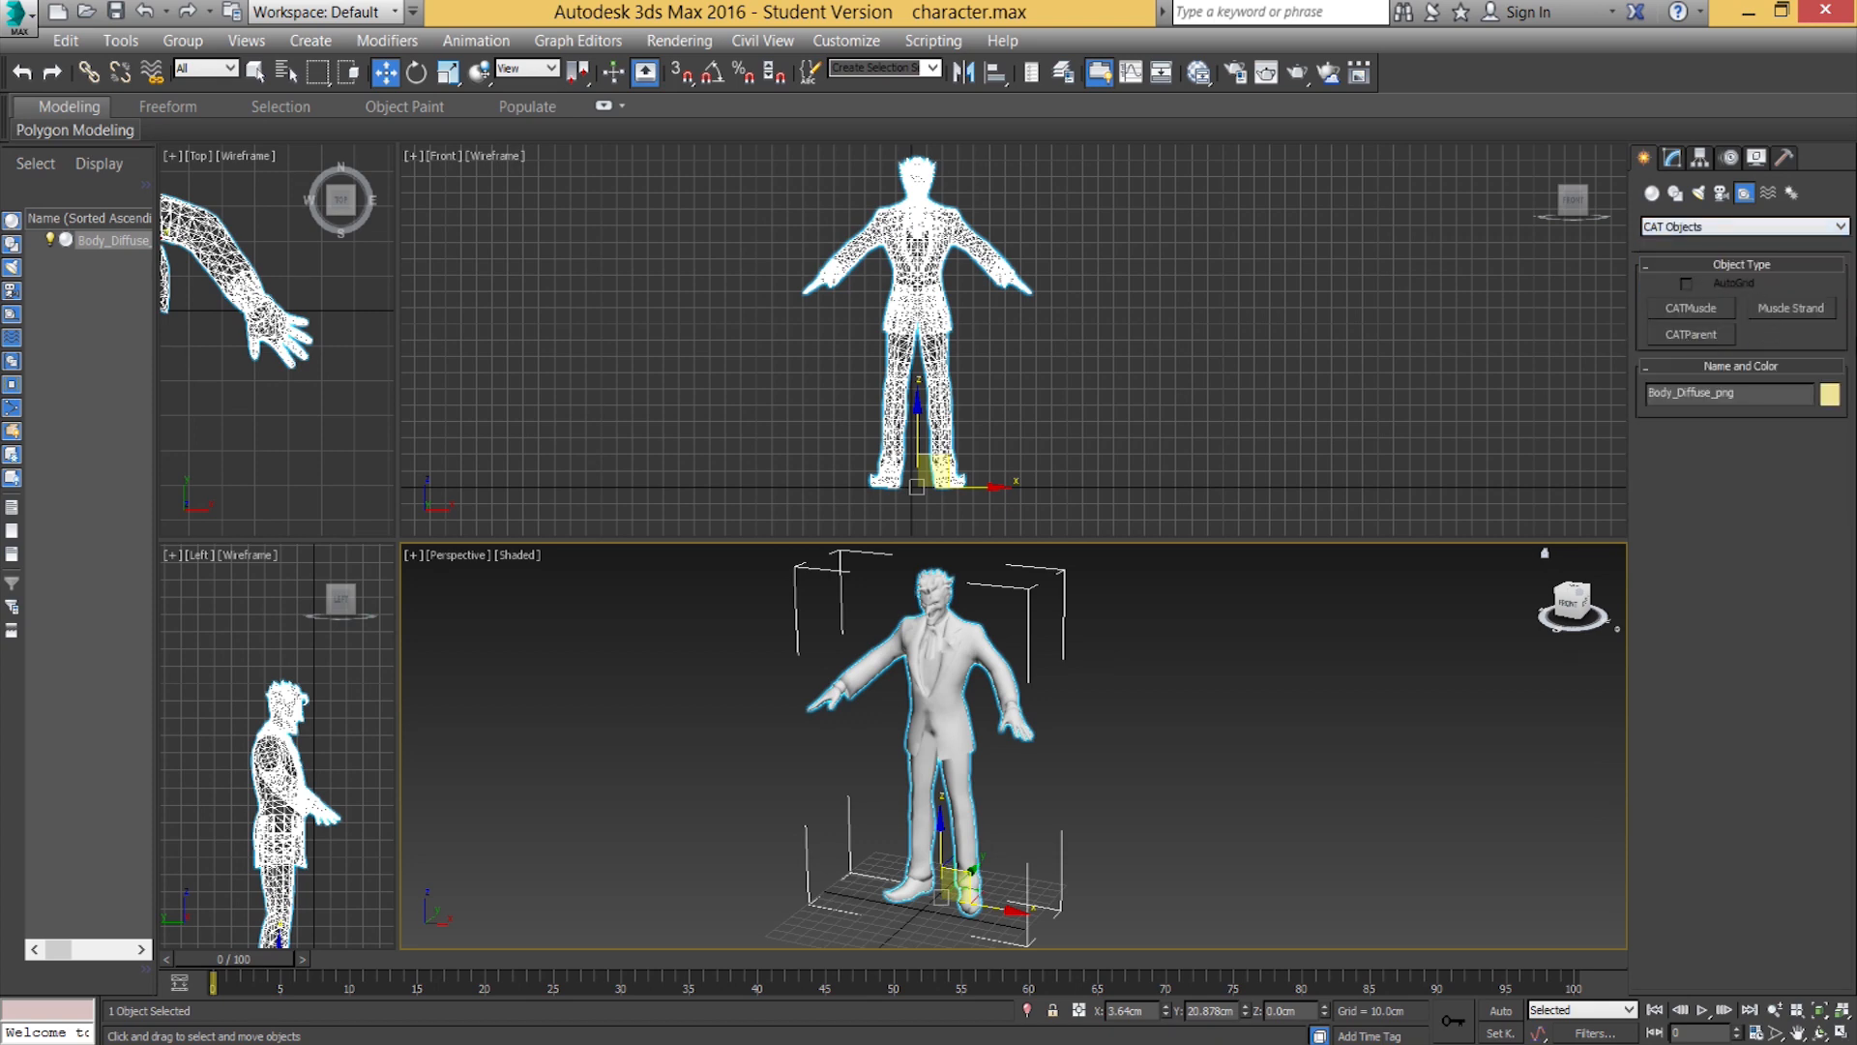
click(1685, 335)
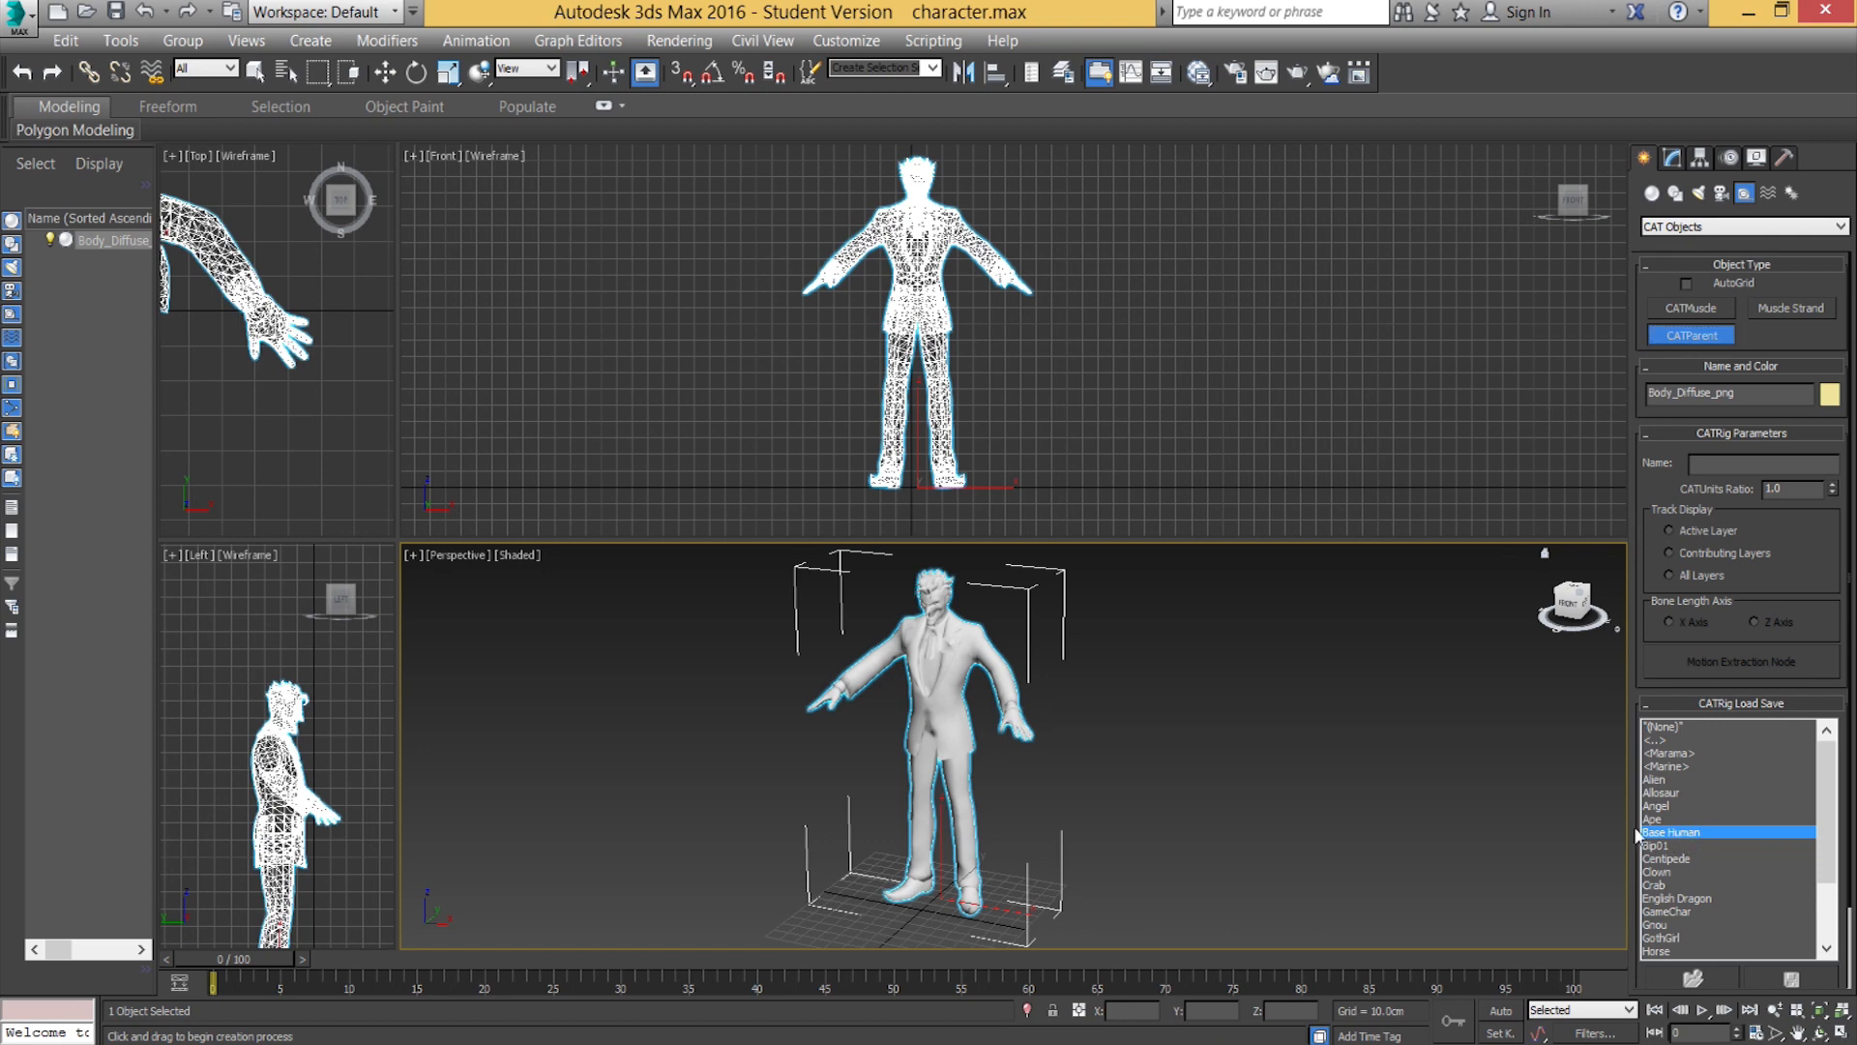
Try placing the Allosaur preset CAT rig beside the character and undo it.
click(1662, 793)
click(1669, 807)
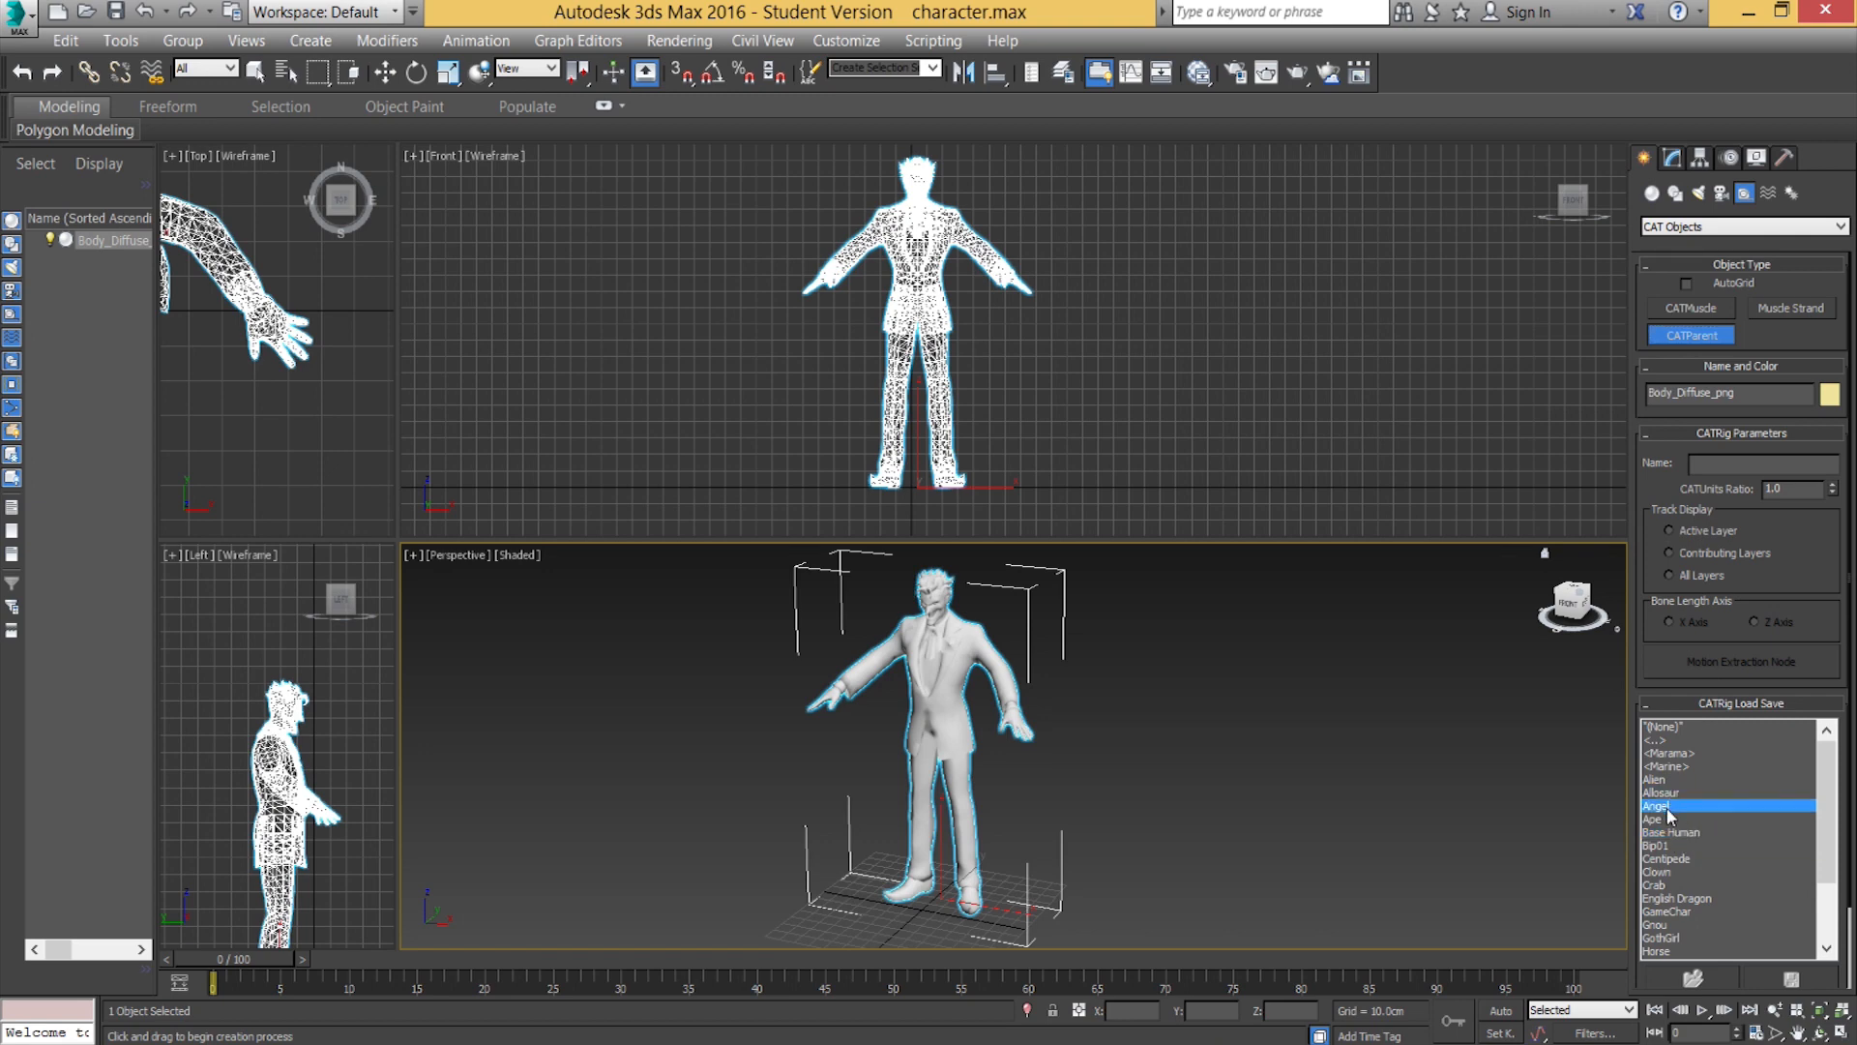
click(1662, 792)
drag(1332, 849, 1422, 671)
alt+middle_drag(1385, 706, 1362, 697)
key(ctrl+z)
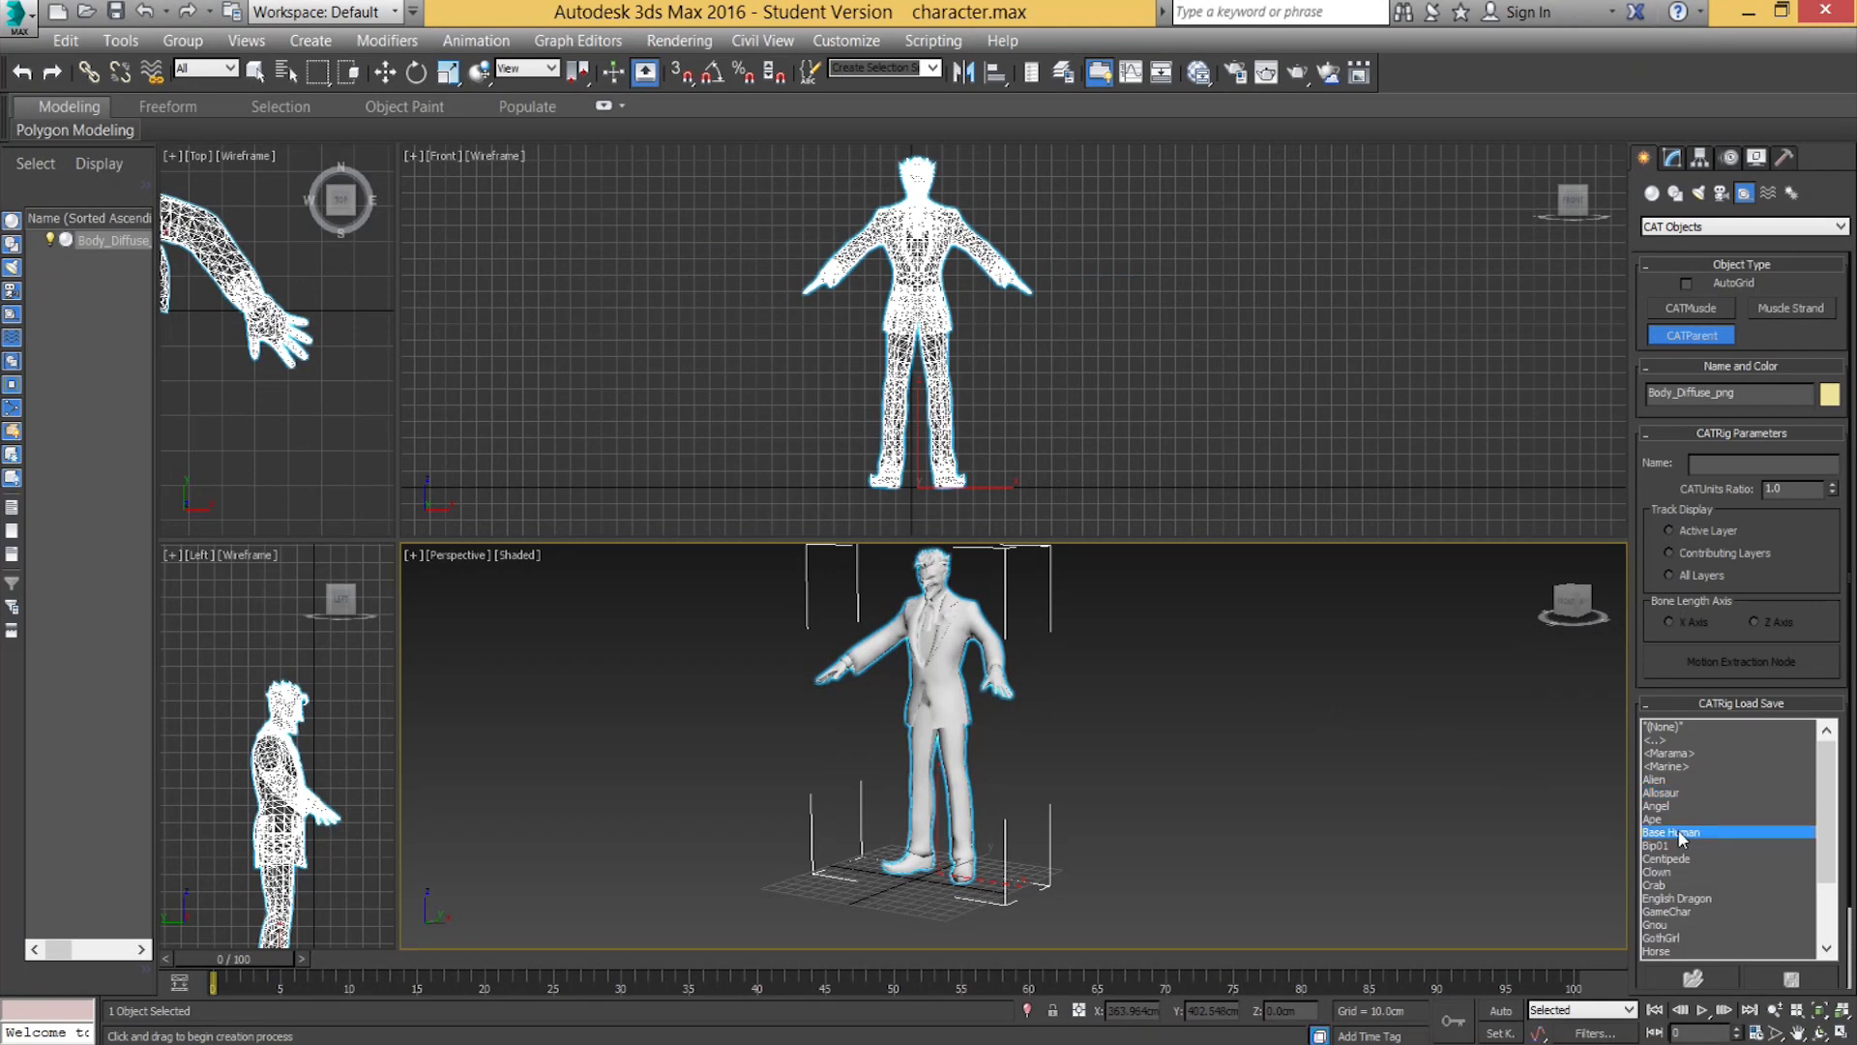
Try placing a Base Human CAT rig between the character's feet and undo it.
alt+middle_drag(1293, 808, 1173, 877)
middle_drag(963, 761, 1001, 791)
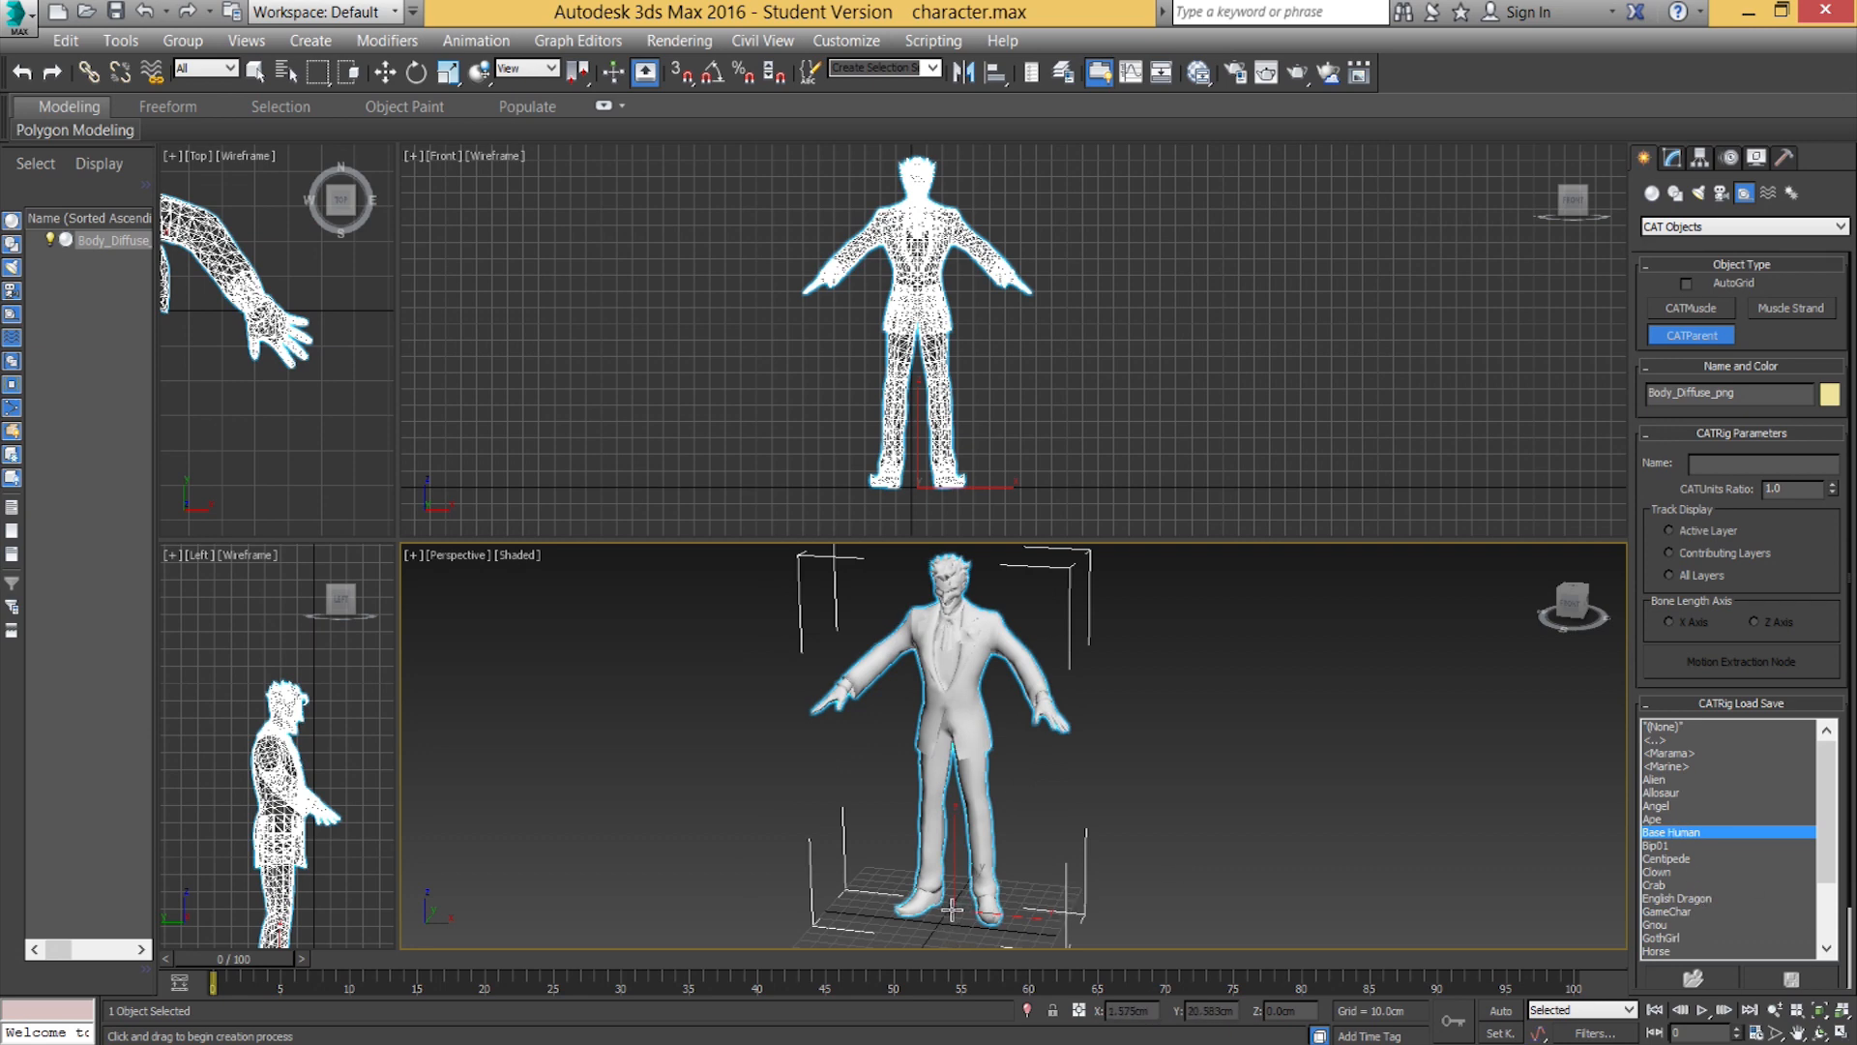
drag(954, 909, 960, 809)
key(ctrl+z)
Create a Base Human CAT rig between the character's feet, scaled to the body with a CATUnits Ratio of about 0.826.
mouse_move(955, 376)
middle_down()
mouse_move(1002, 385)
mouse_move(959, 402)
middle_up()
scroll(986, 392, up, 4)
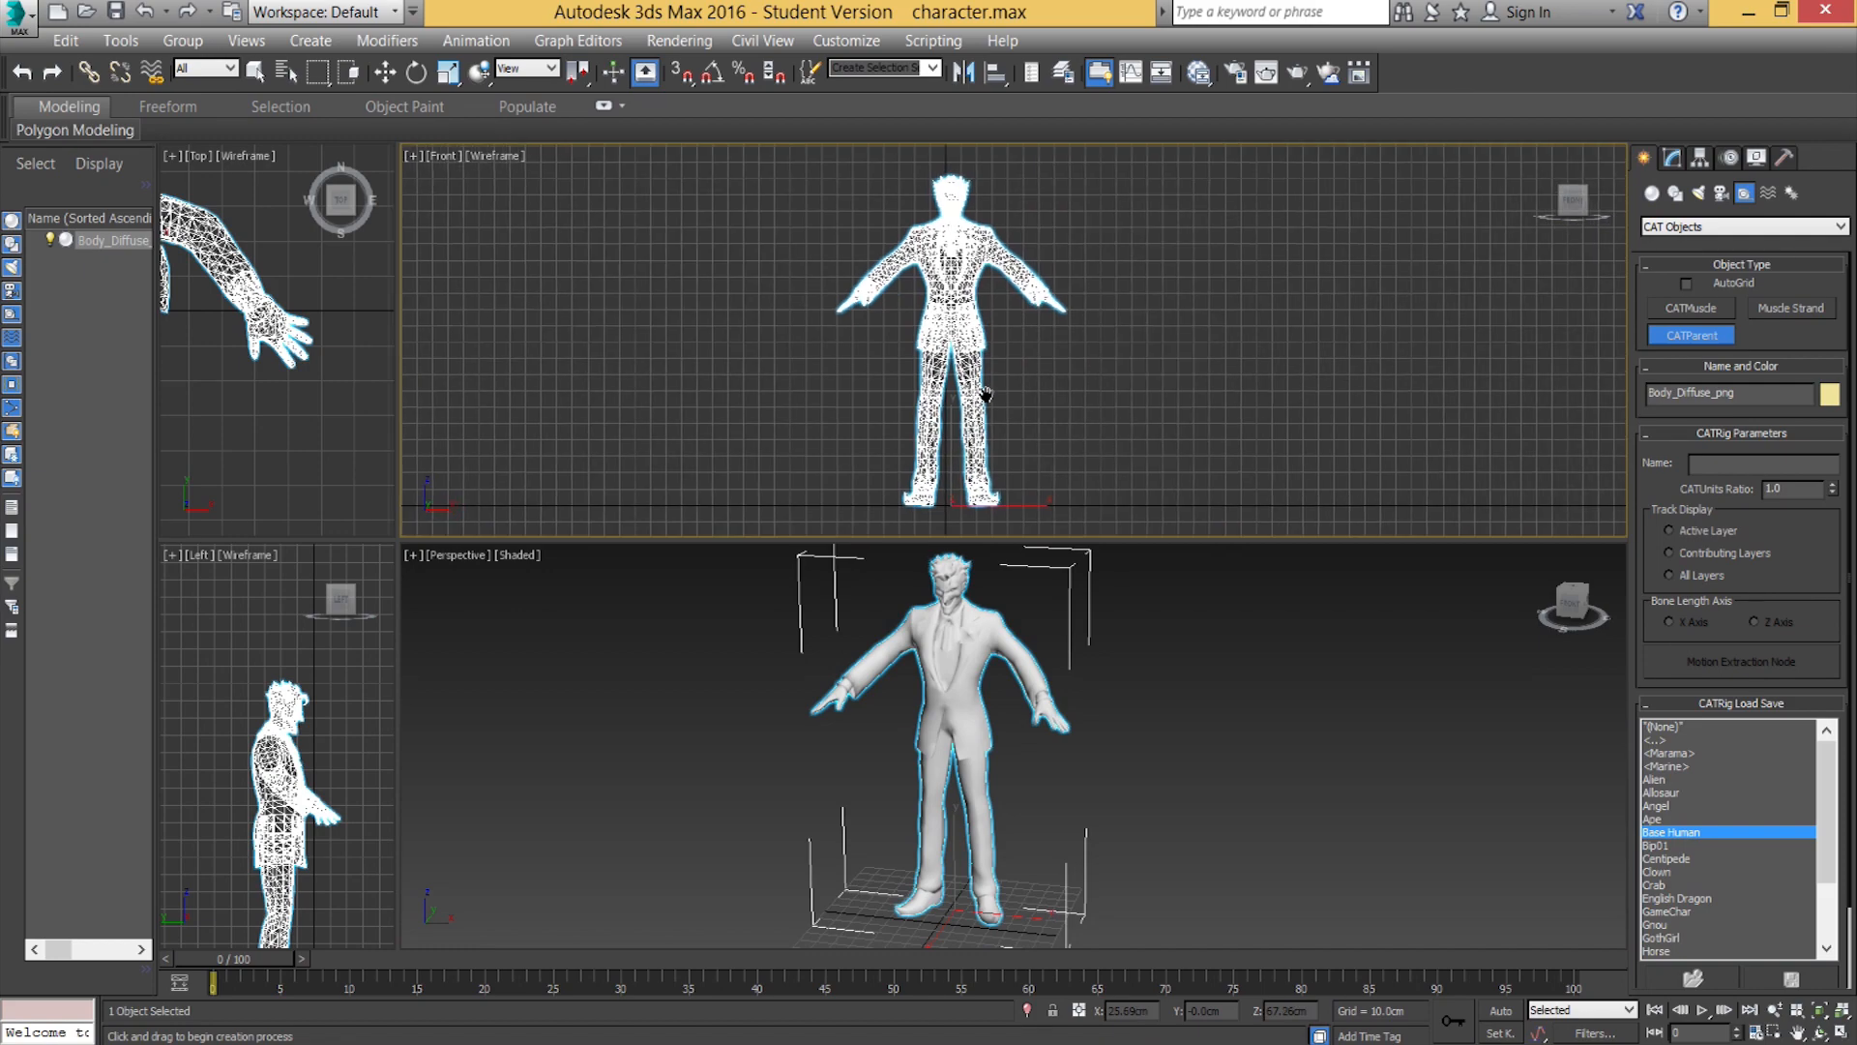
scroll(985, 392, up, 5)
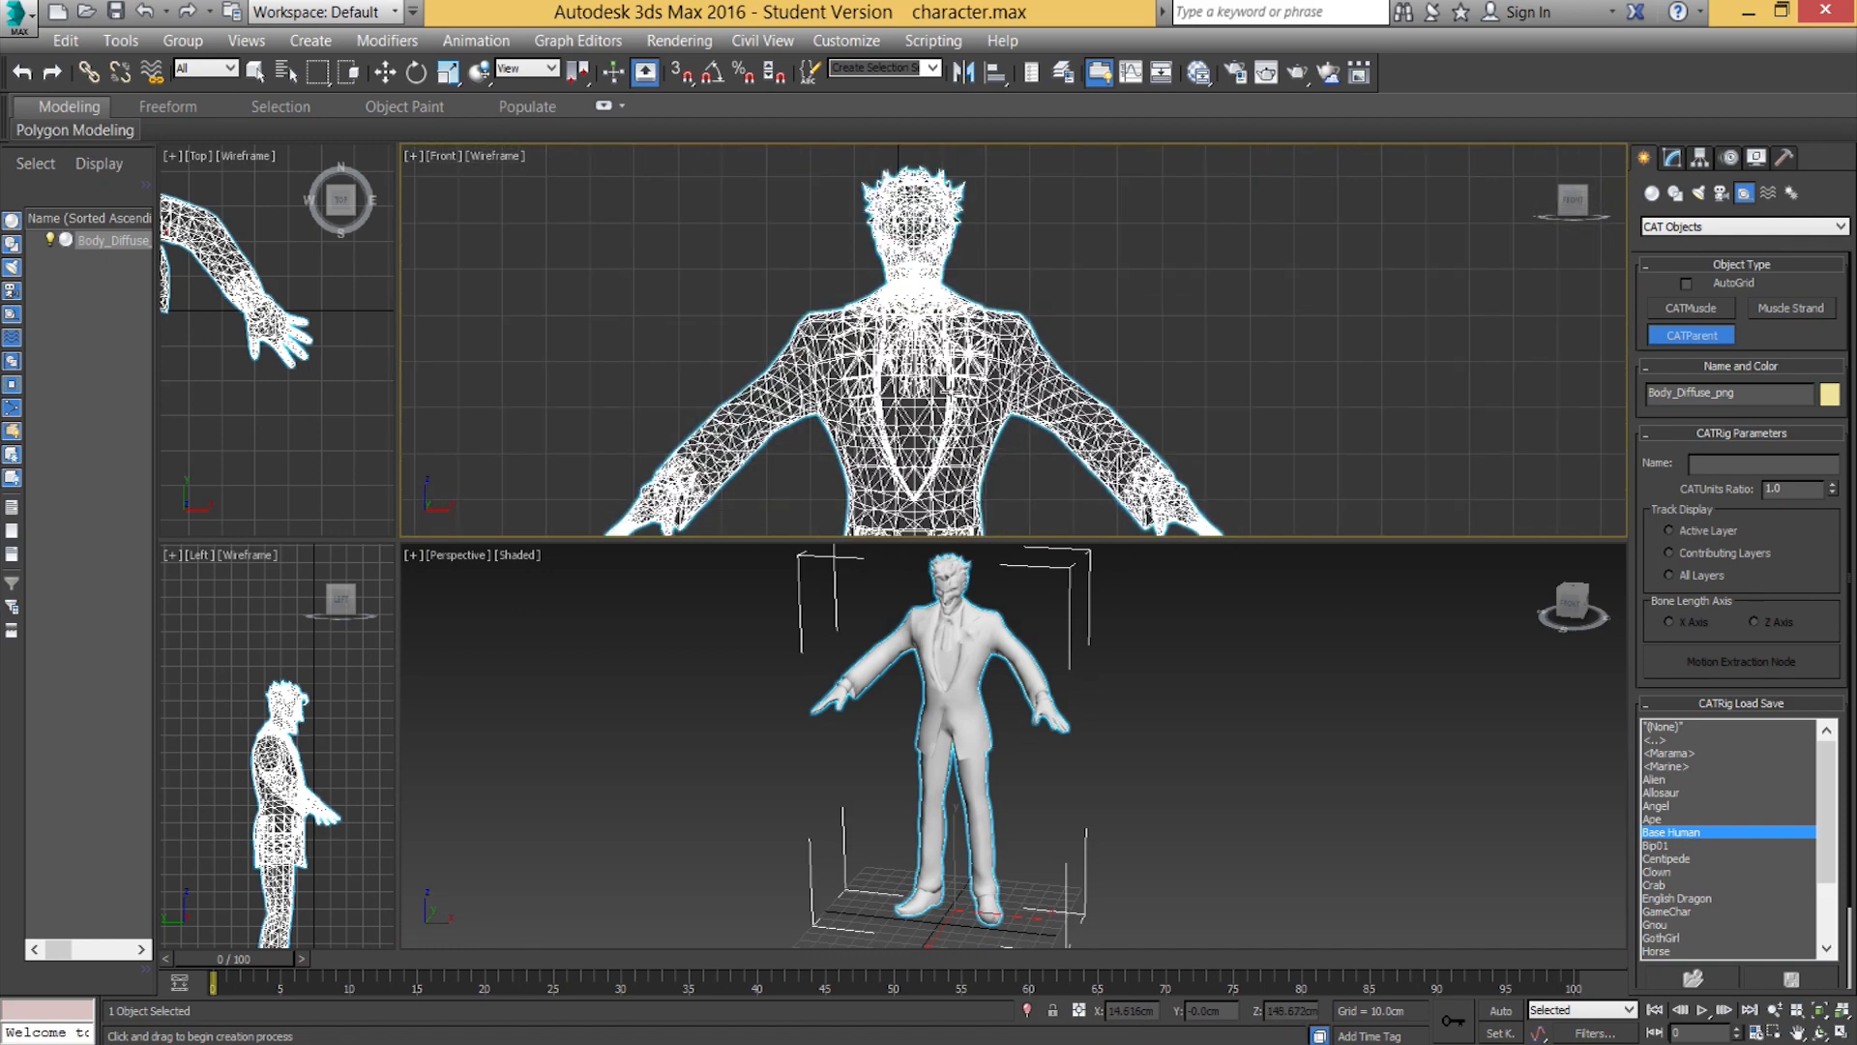
mouse_move(925, 357)
middle_down()
mouse_move(949, 400)
mouse_move(899, 400)
mouse_move(900, 383)
middle_up()
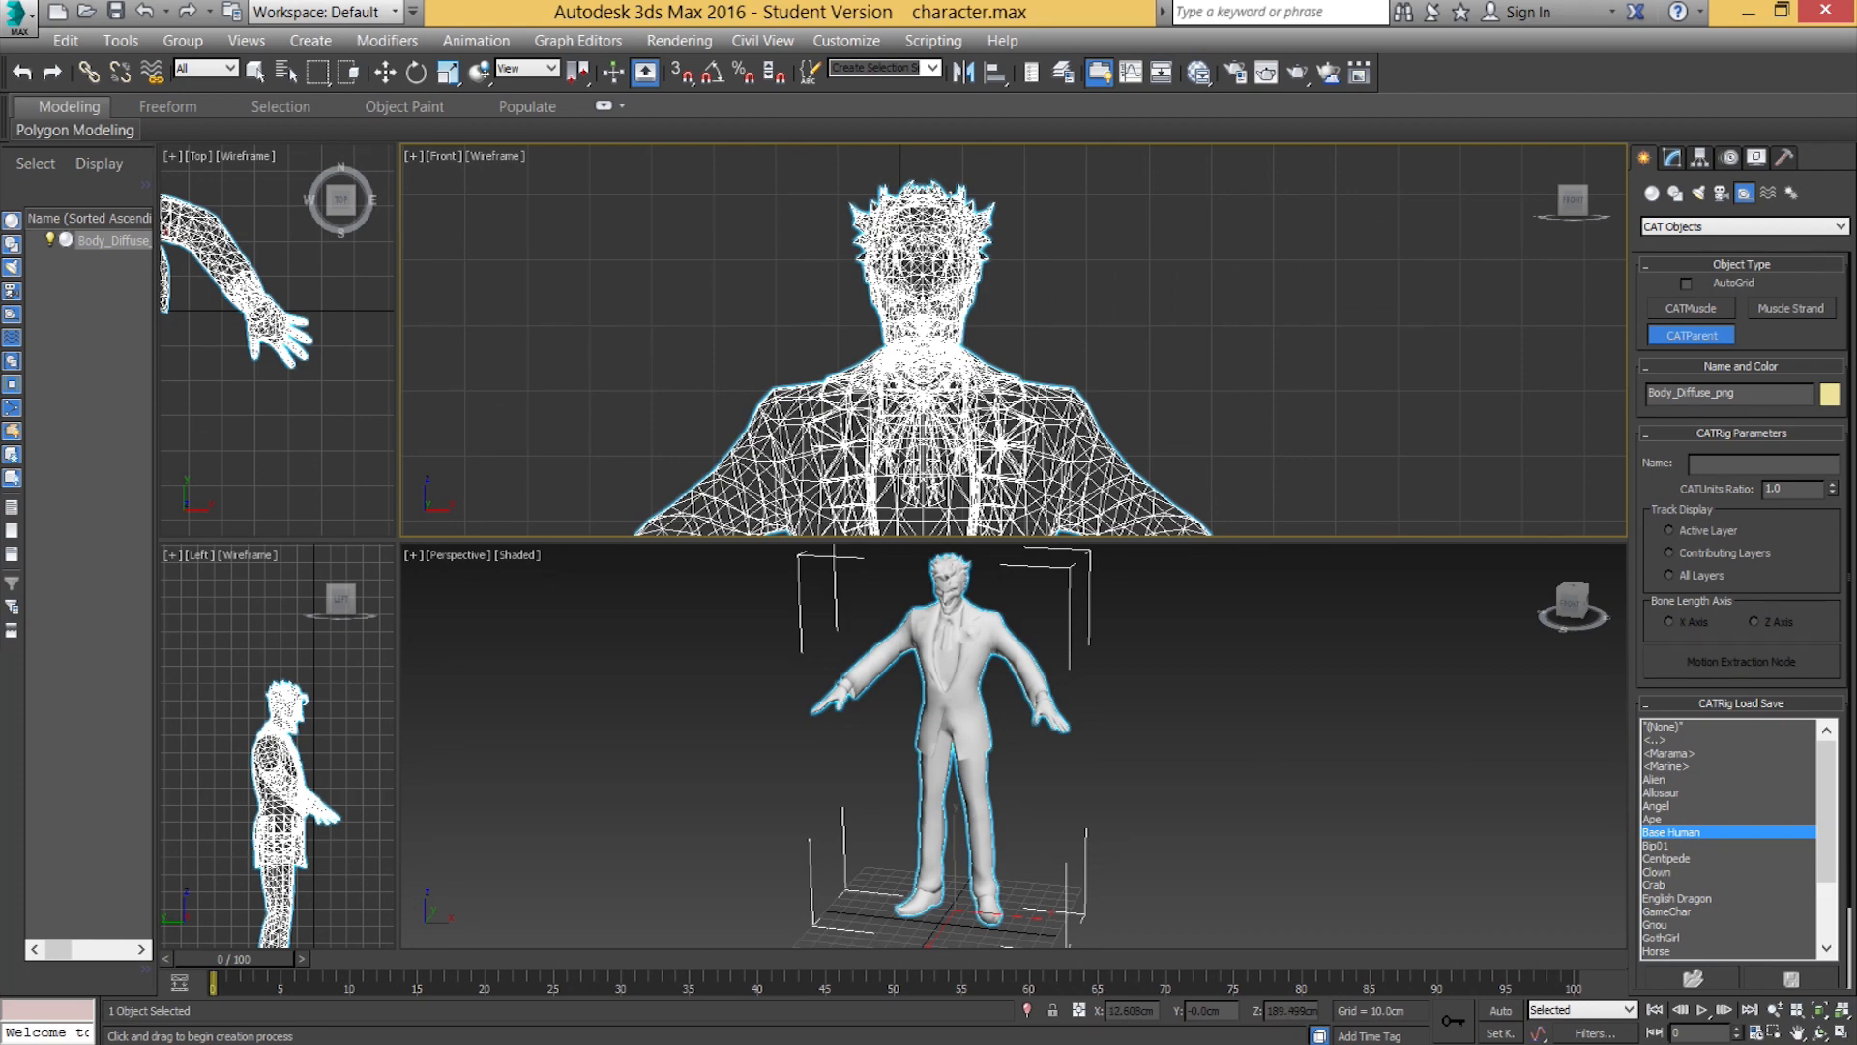
middle_drag(936, 280, 979, 309)
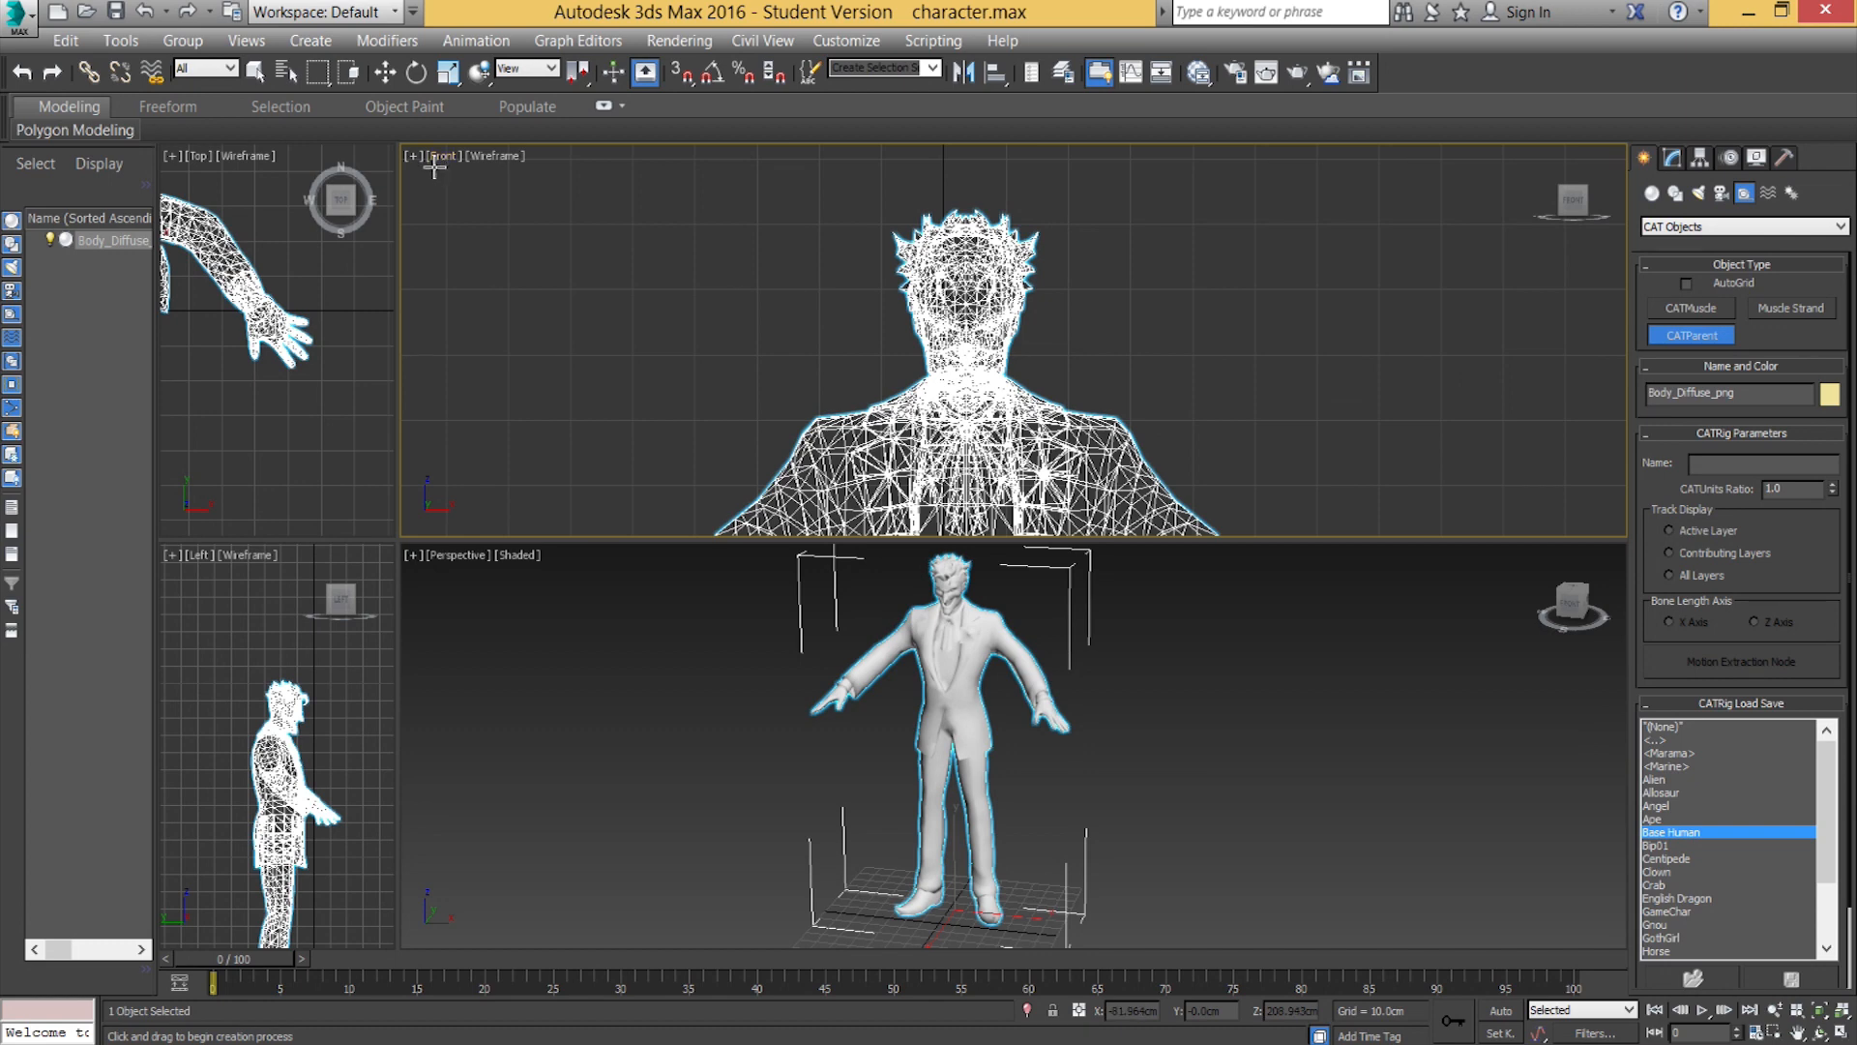
middle_drag(958, 711, 912, 710)
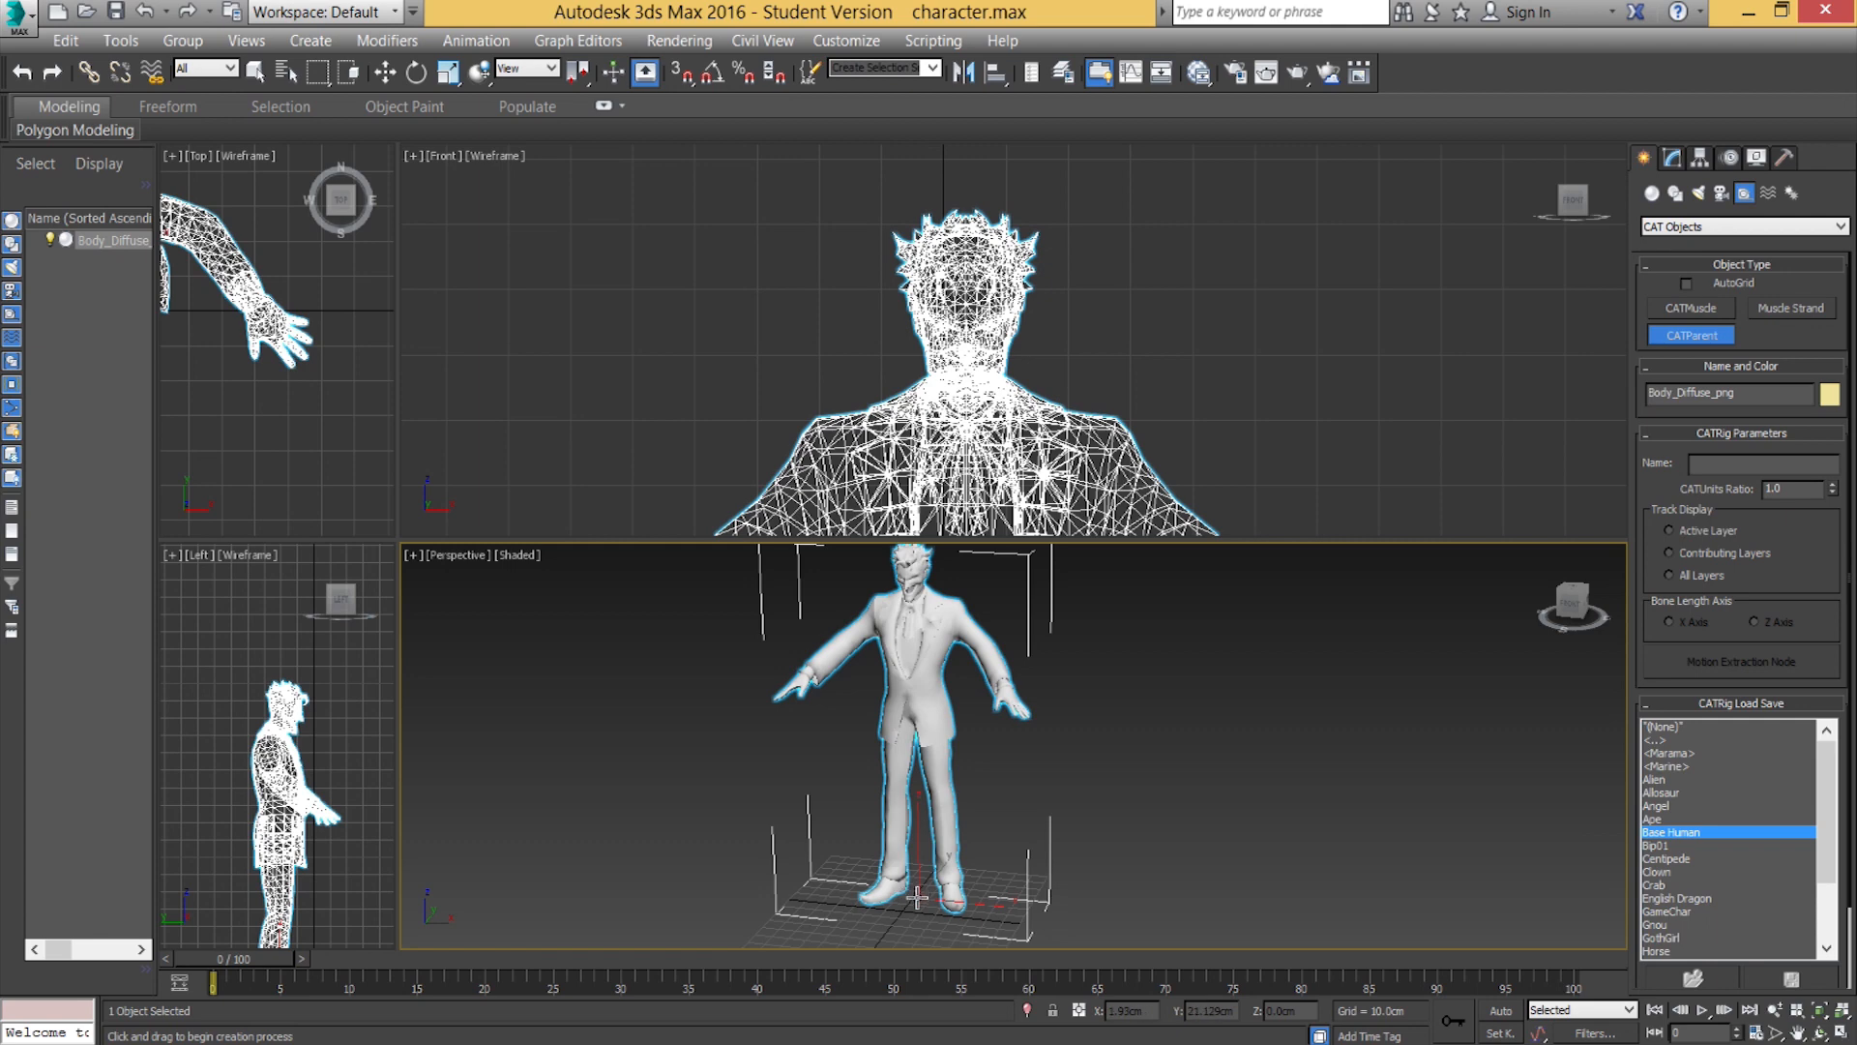
middle_drag(918, 888, 918, 899)
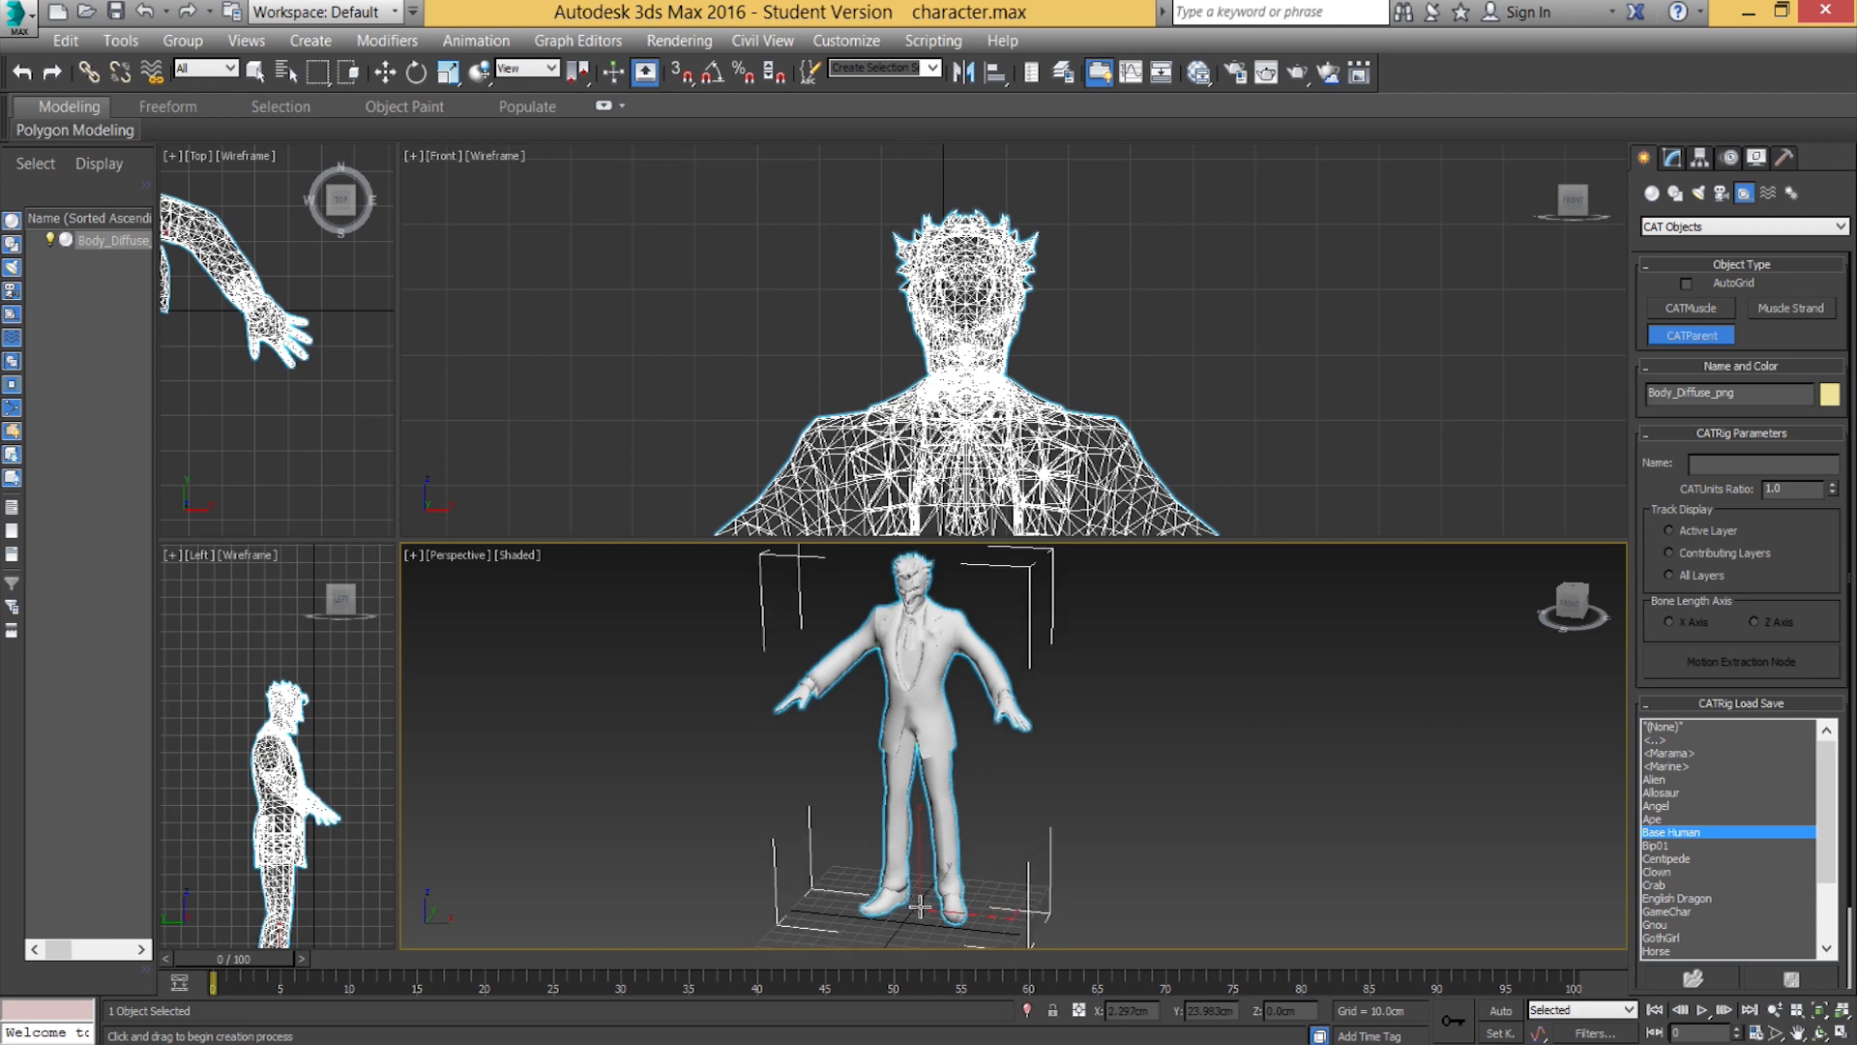
drag(918, 907, 973, 812)
Check the rig's fit from the side and front, exit rig creation, and enlarge the Perspective viewport around the whole character.
middle_drag(972, 812, 976, 847)
alt+middle_drag(976, 847, 1076, 739)
scroll(1076, 739, up, 3)
alt+middle_drag(957, 708, 1148, 837)
scroll(1149, 837, up, 3)
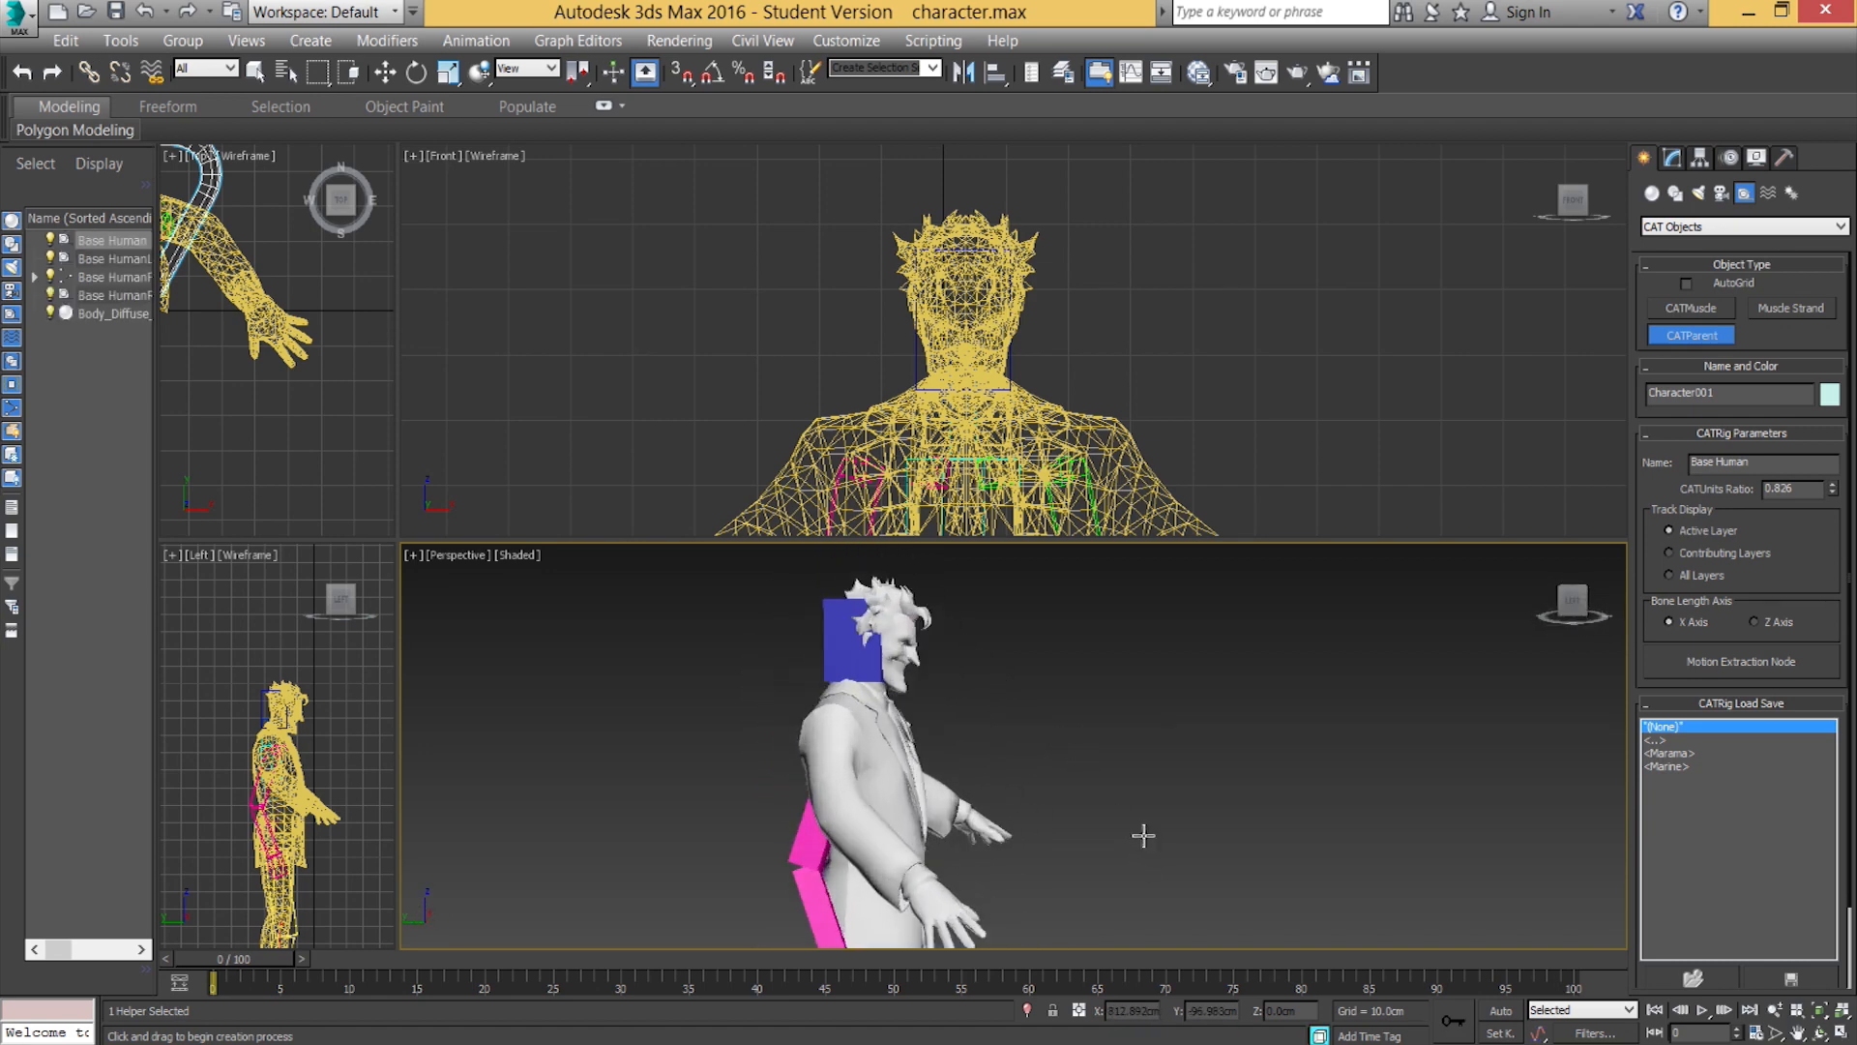
alt+middle_drag(974, 742, 886, 792)
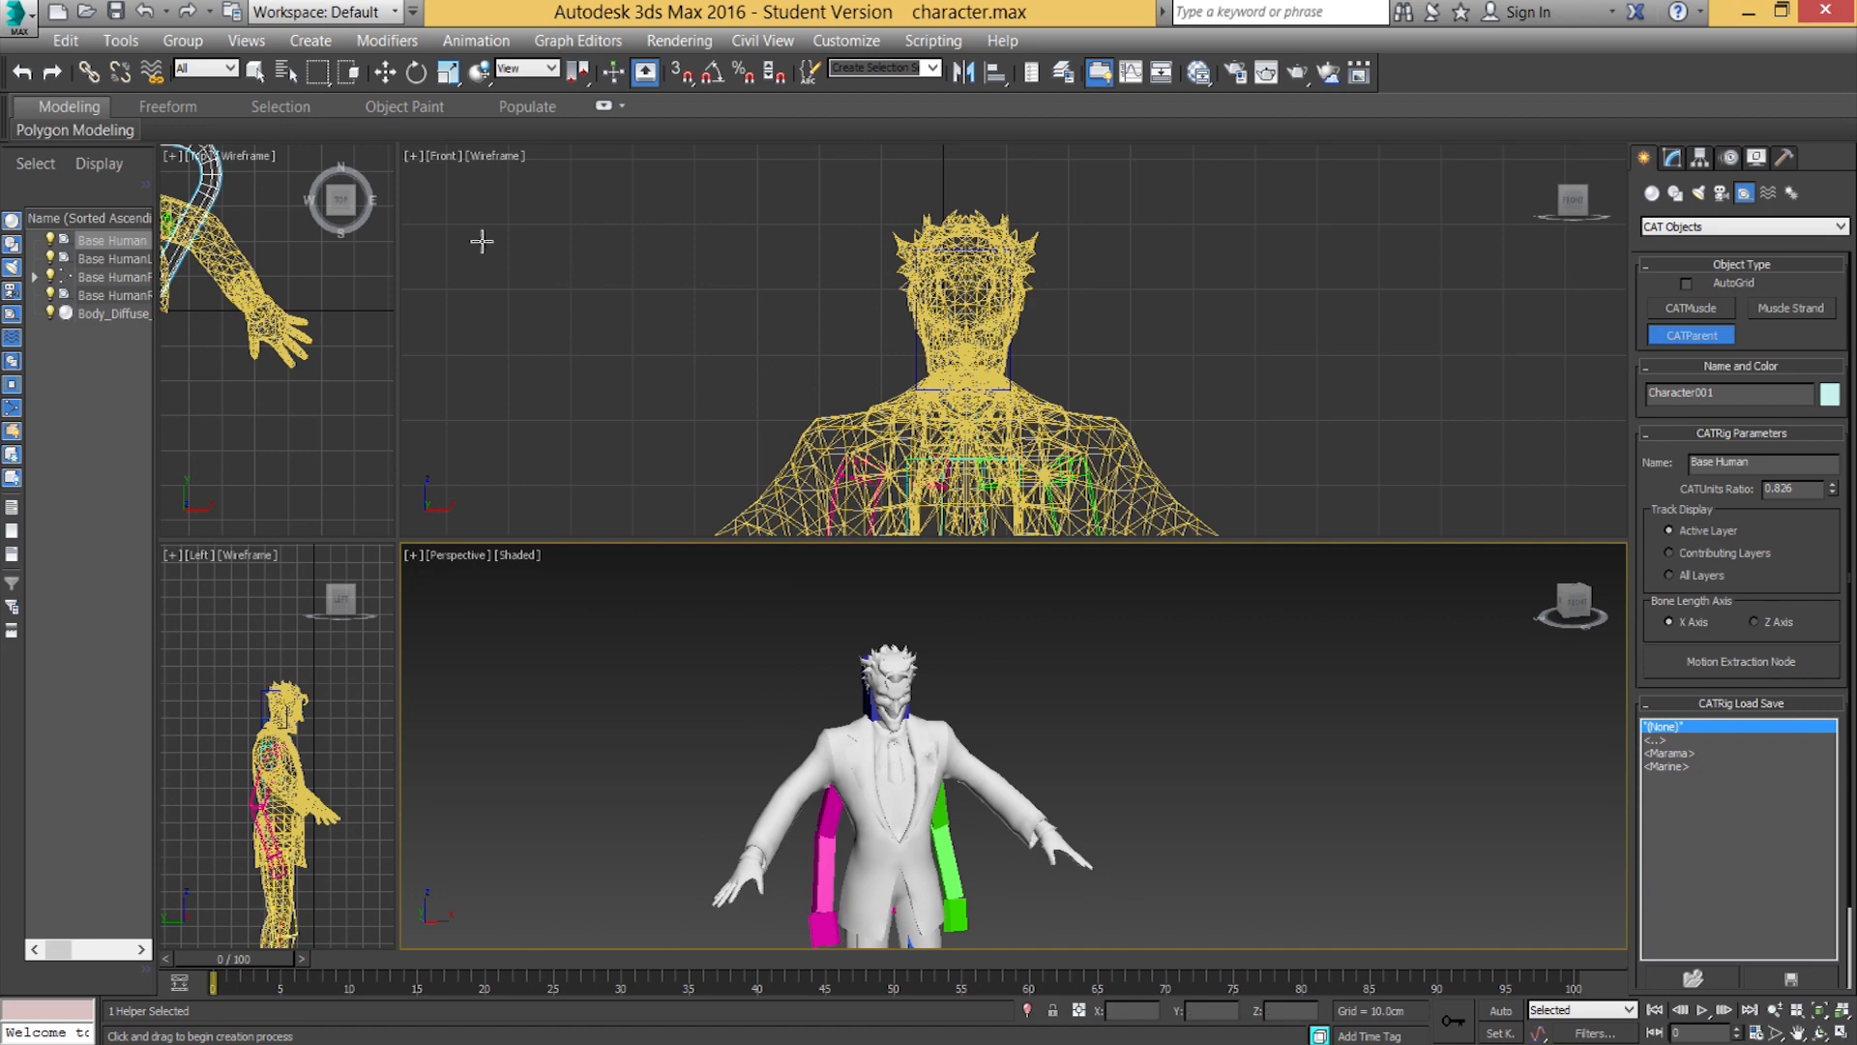
click(388, 77)
middle_drag(530, 652, 567, 584)
drag(398, 538, 370, 286)
middle_drag(852, 641, 833, 615)
scroll(833, 615, down, 3)
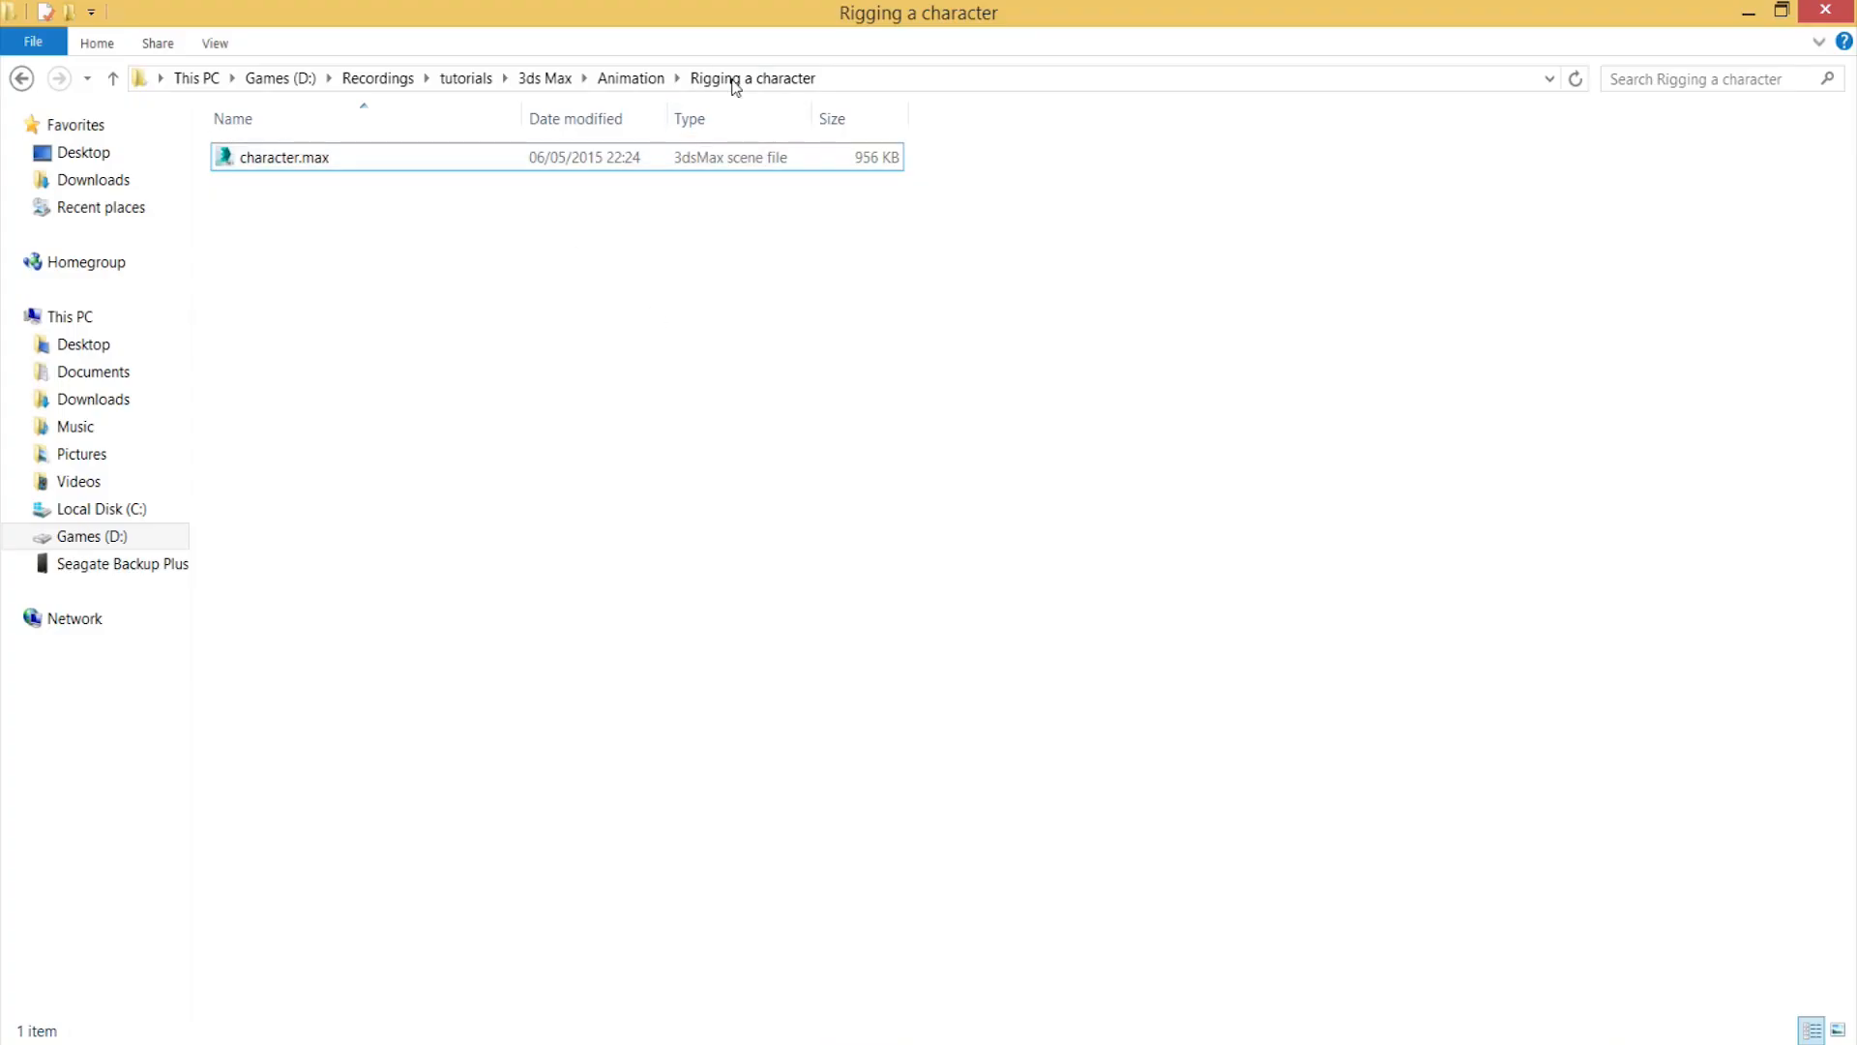
Copy the address of the Rigging a character folder in File Explorer, and save the character.max scene in 3ds Max.
right_click(735, 80)
click(788, 118)
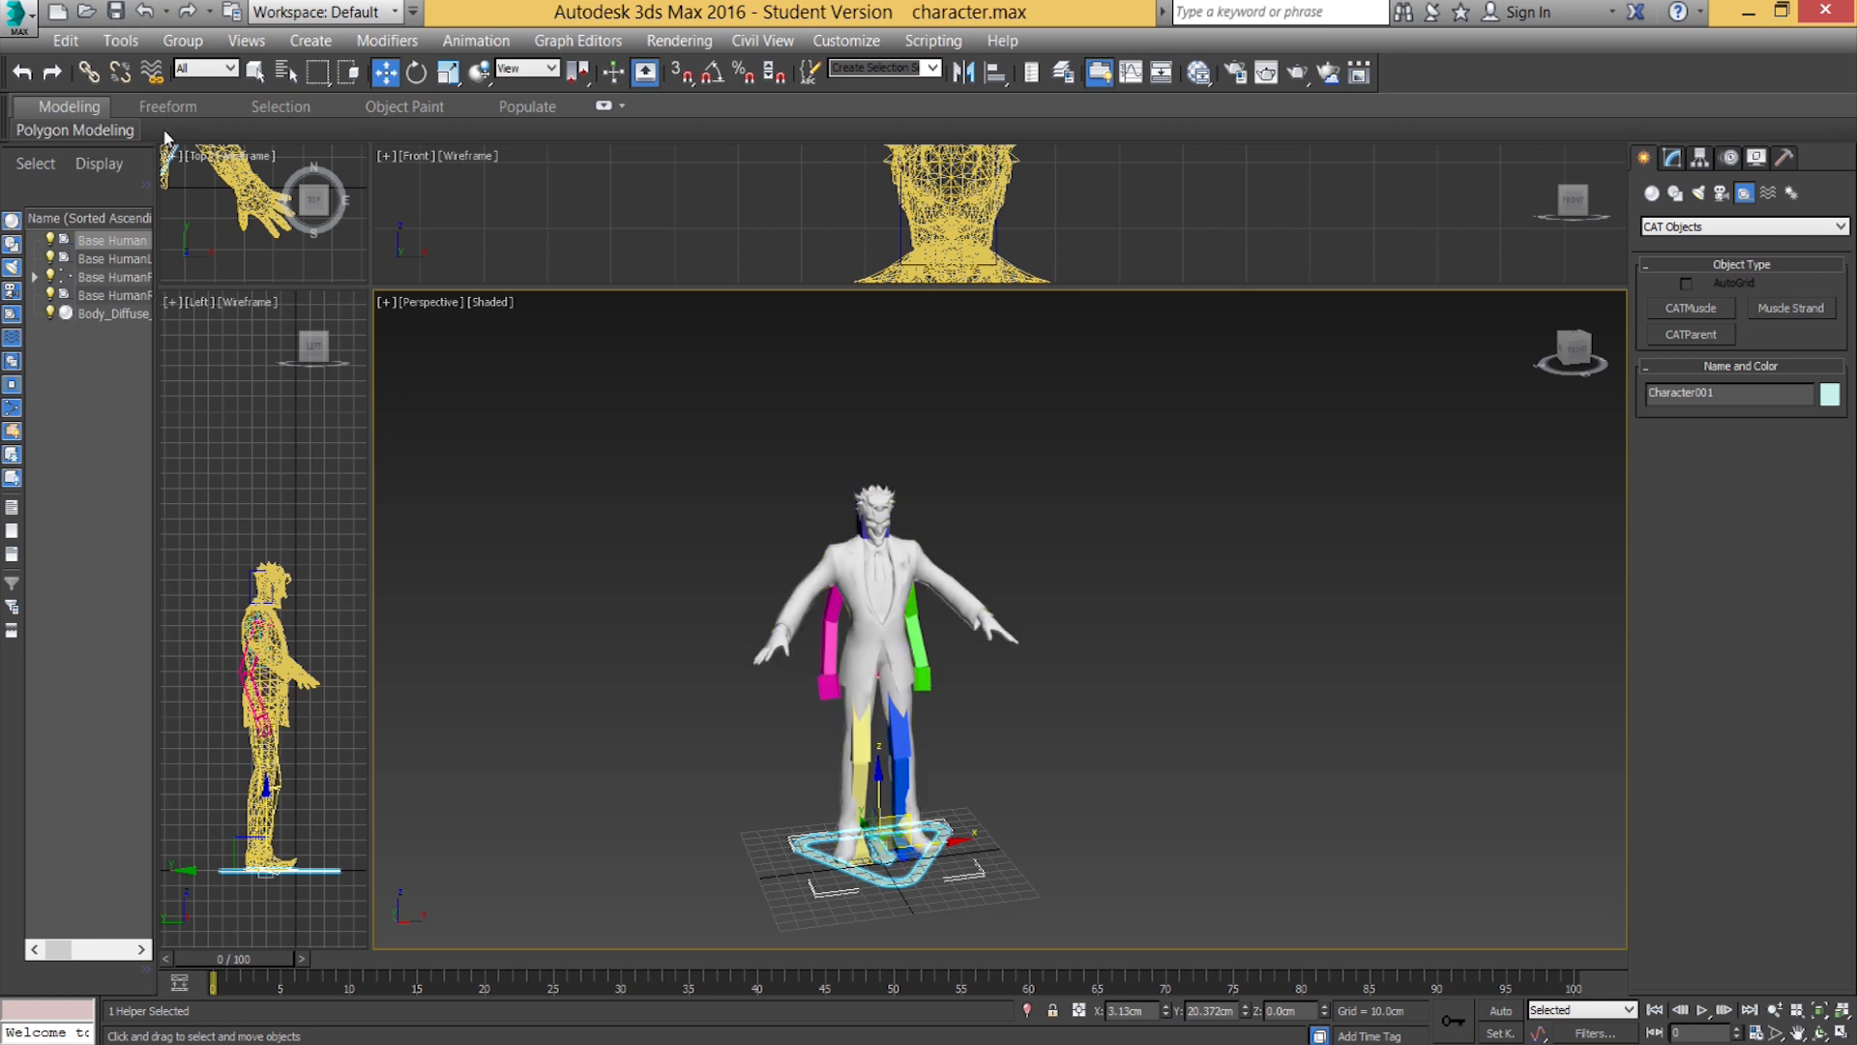
click(17, 15)
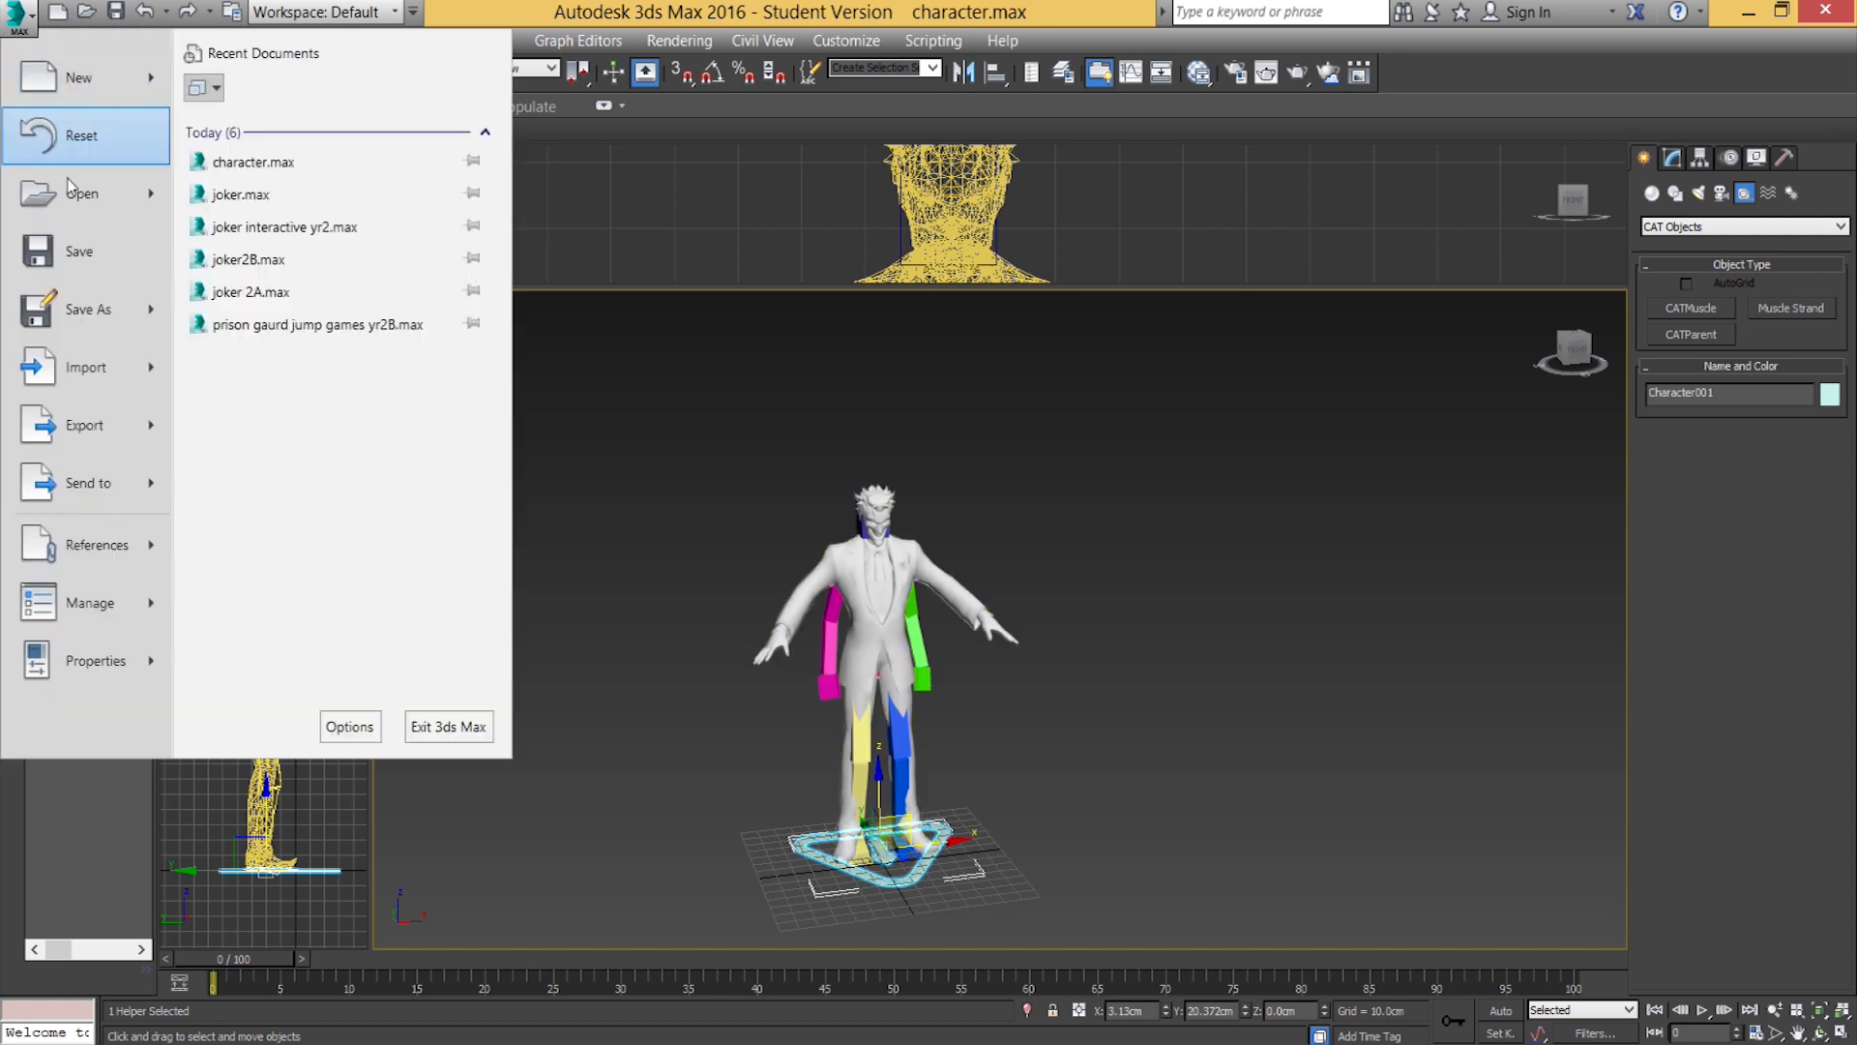
click(89, 261)
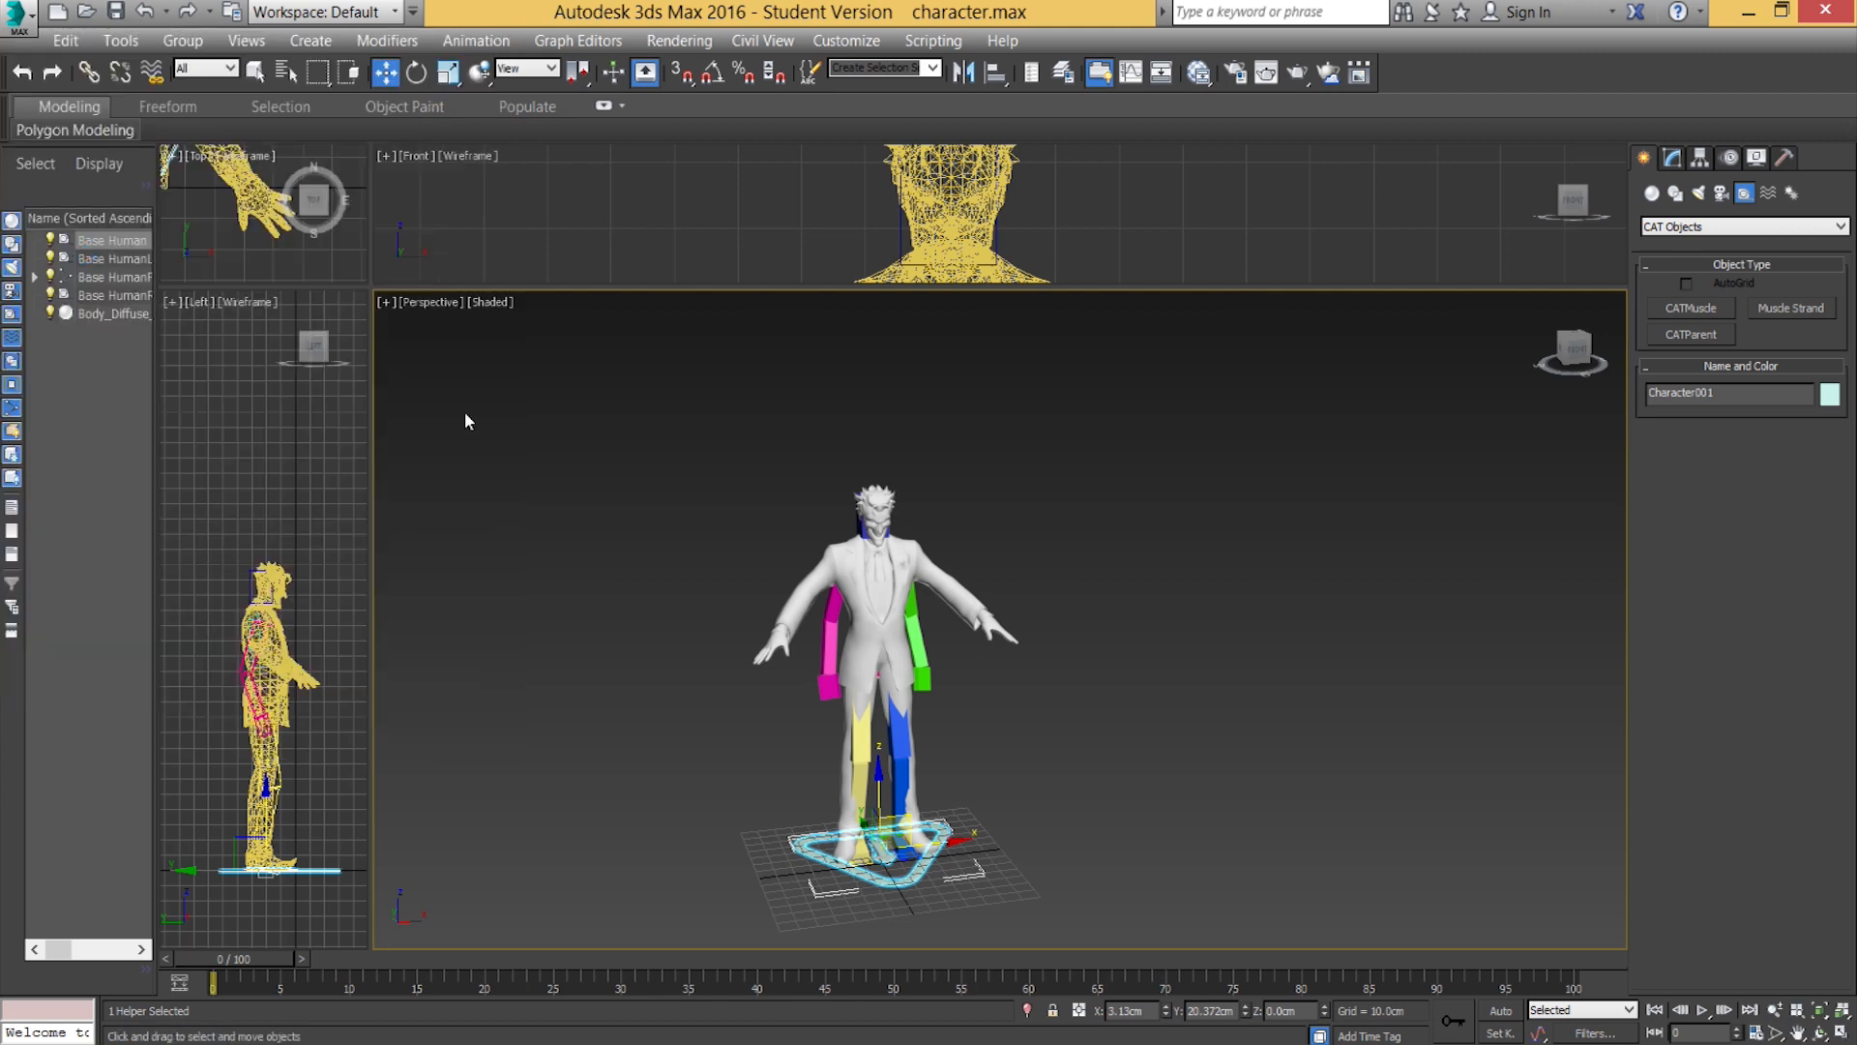
Use Save As to create a backups folder inside D:\Recordings\tutorials\3ds Max\Animation\Rigging a character, and cancel the save itself.
click(88, 319)
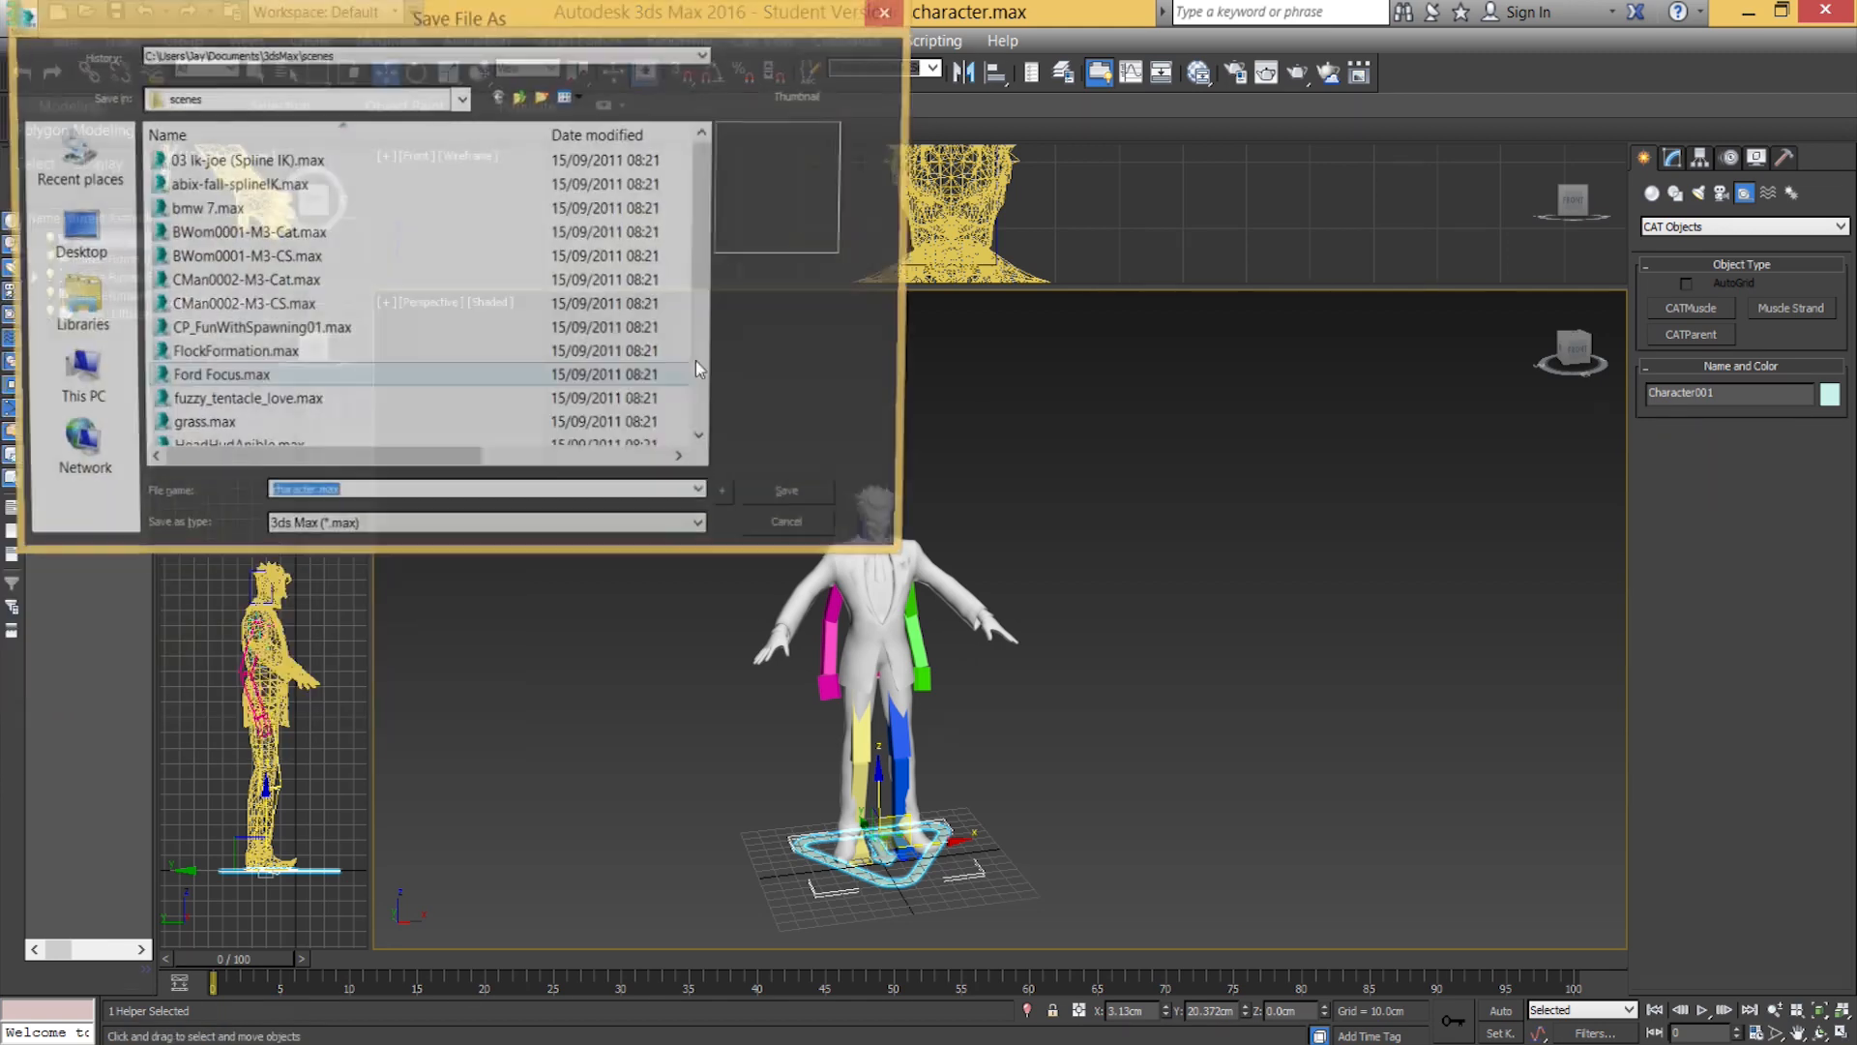
key(ctrl+v)
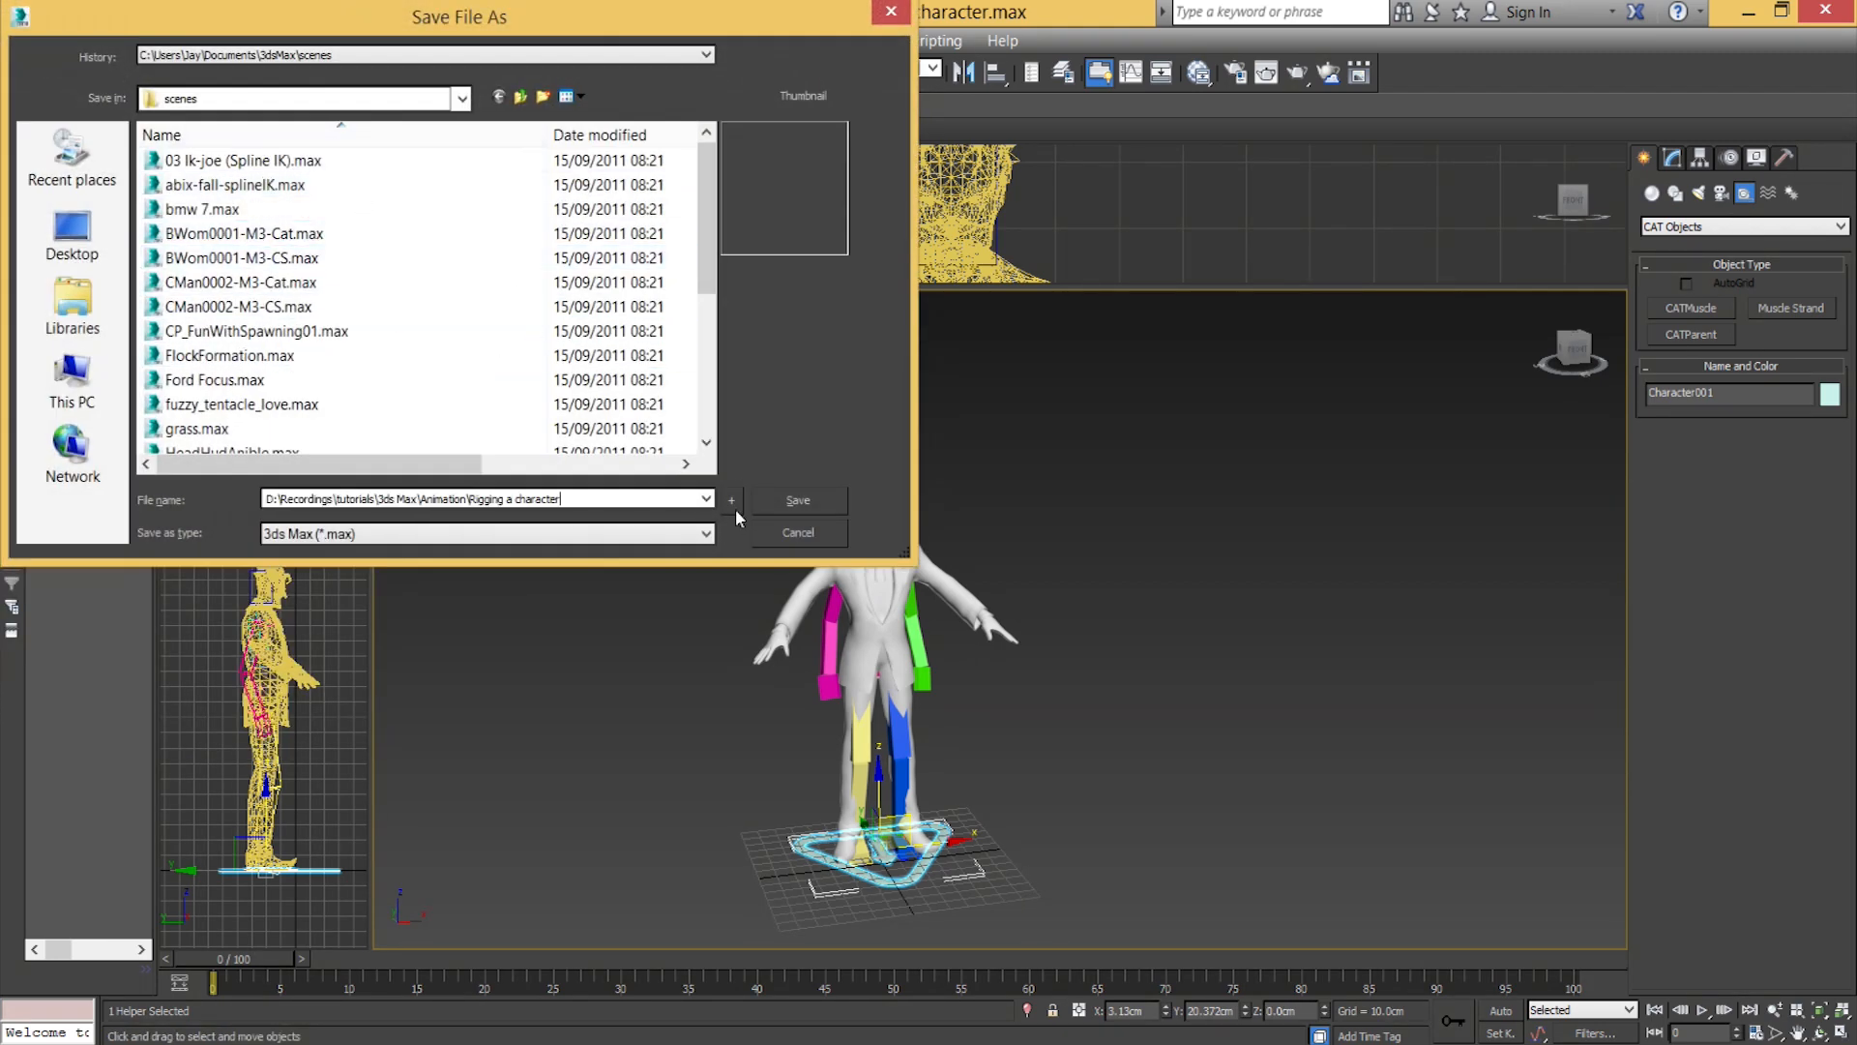
click(796, 500)
click(545, 101)
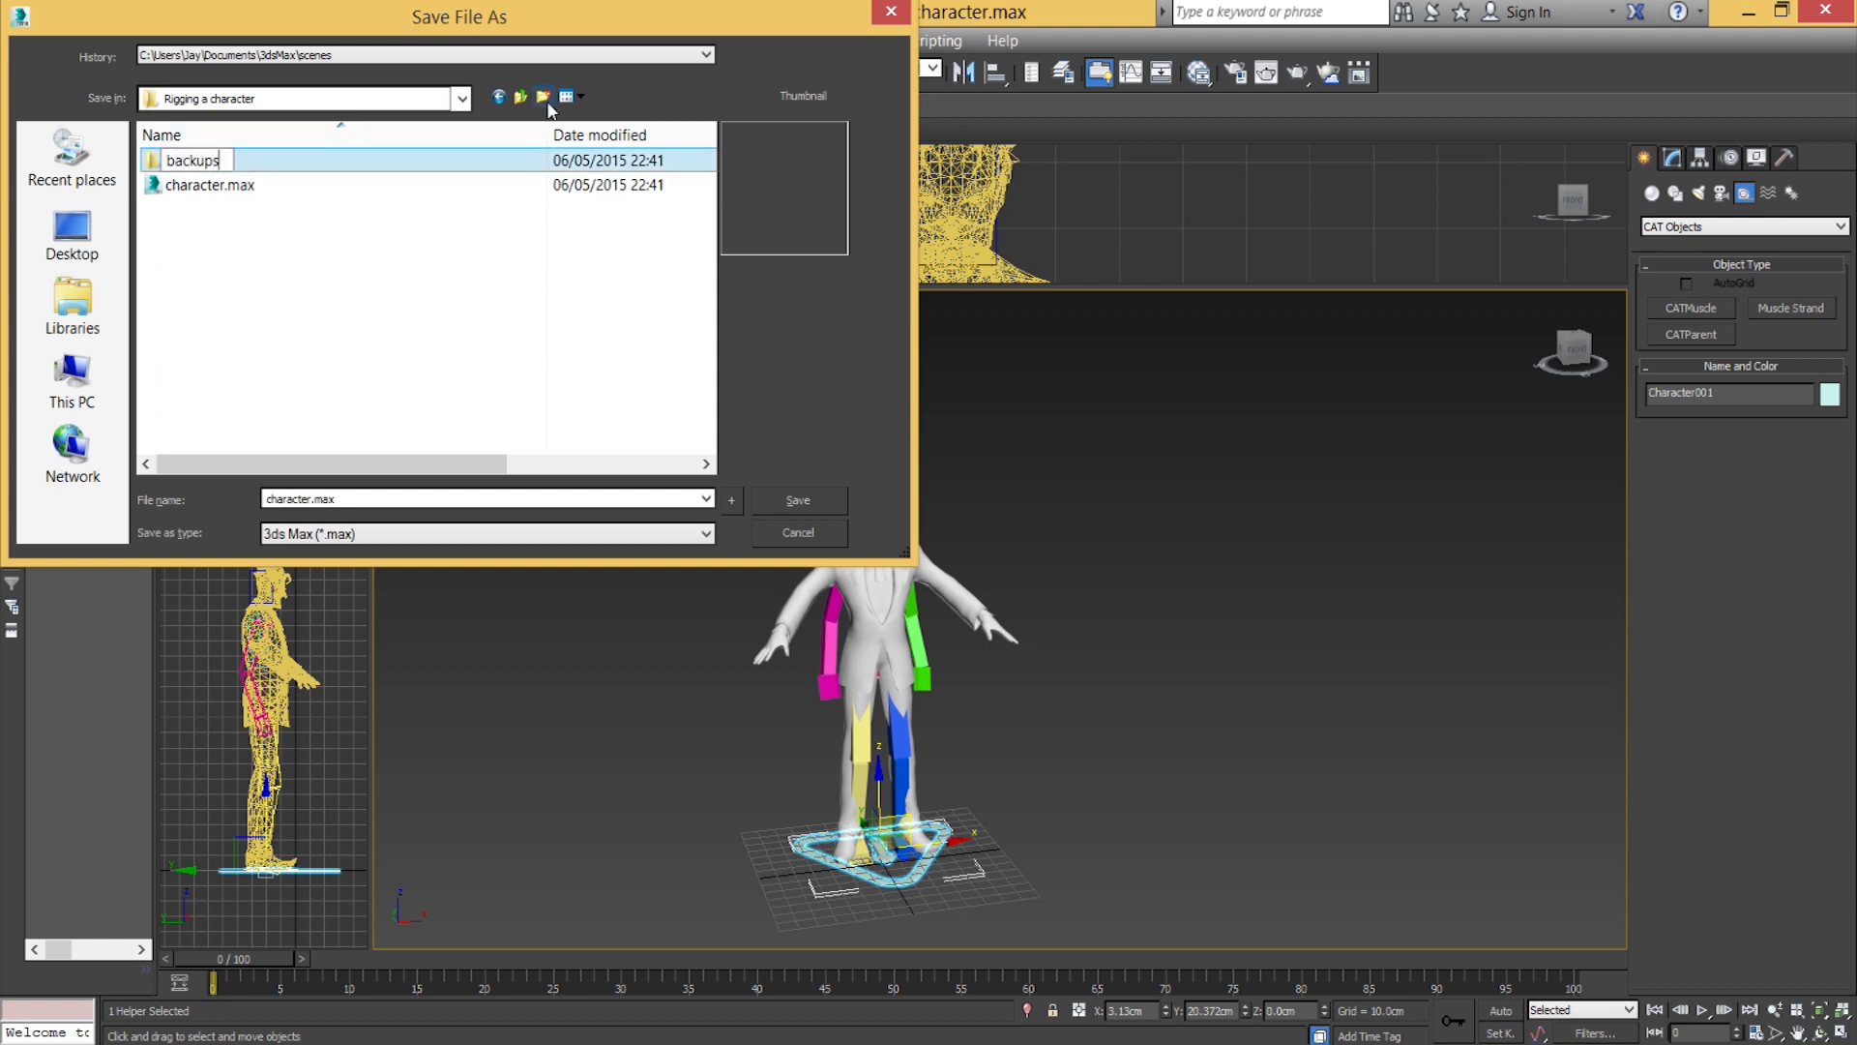
key(Return)
key(Return)
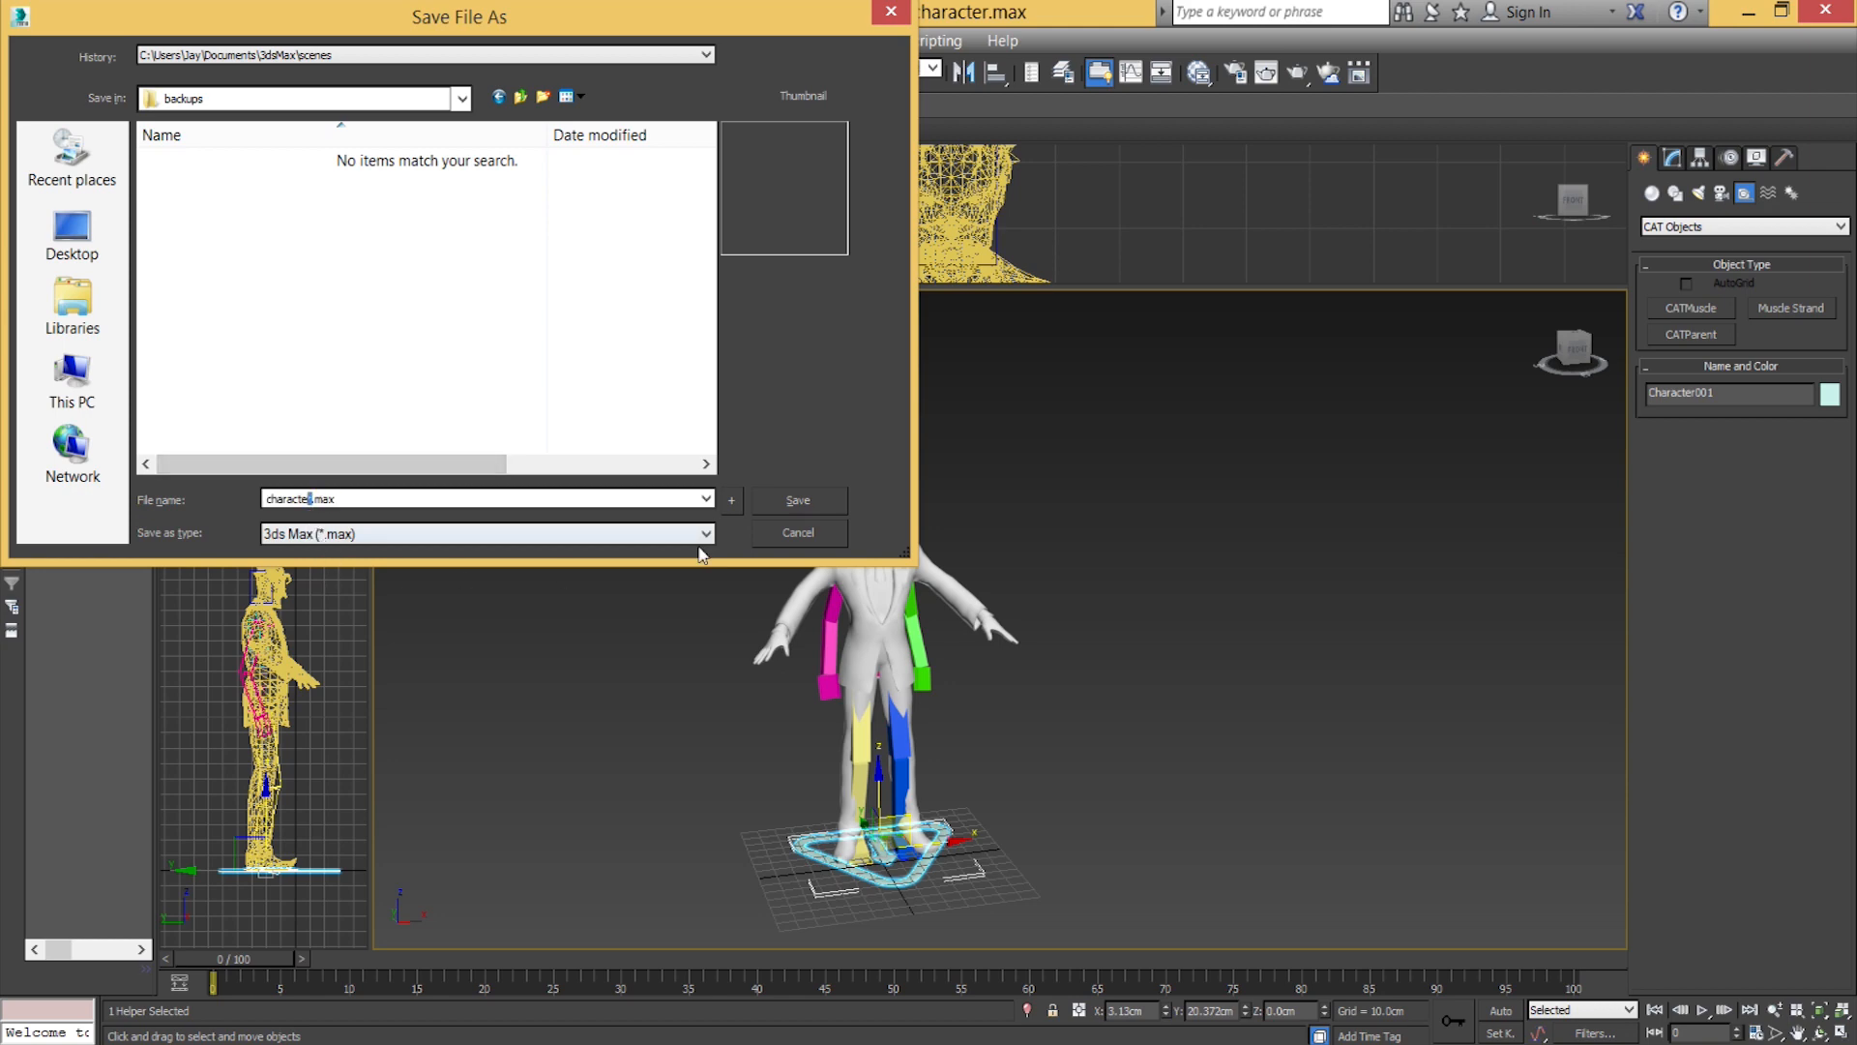
click(803, 535)
Use Save Copy As to save a numbered copy of the character scene in the backups folder inside Rigging a character.
click(18, 15)
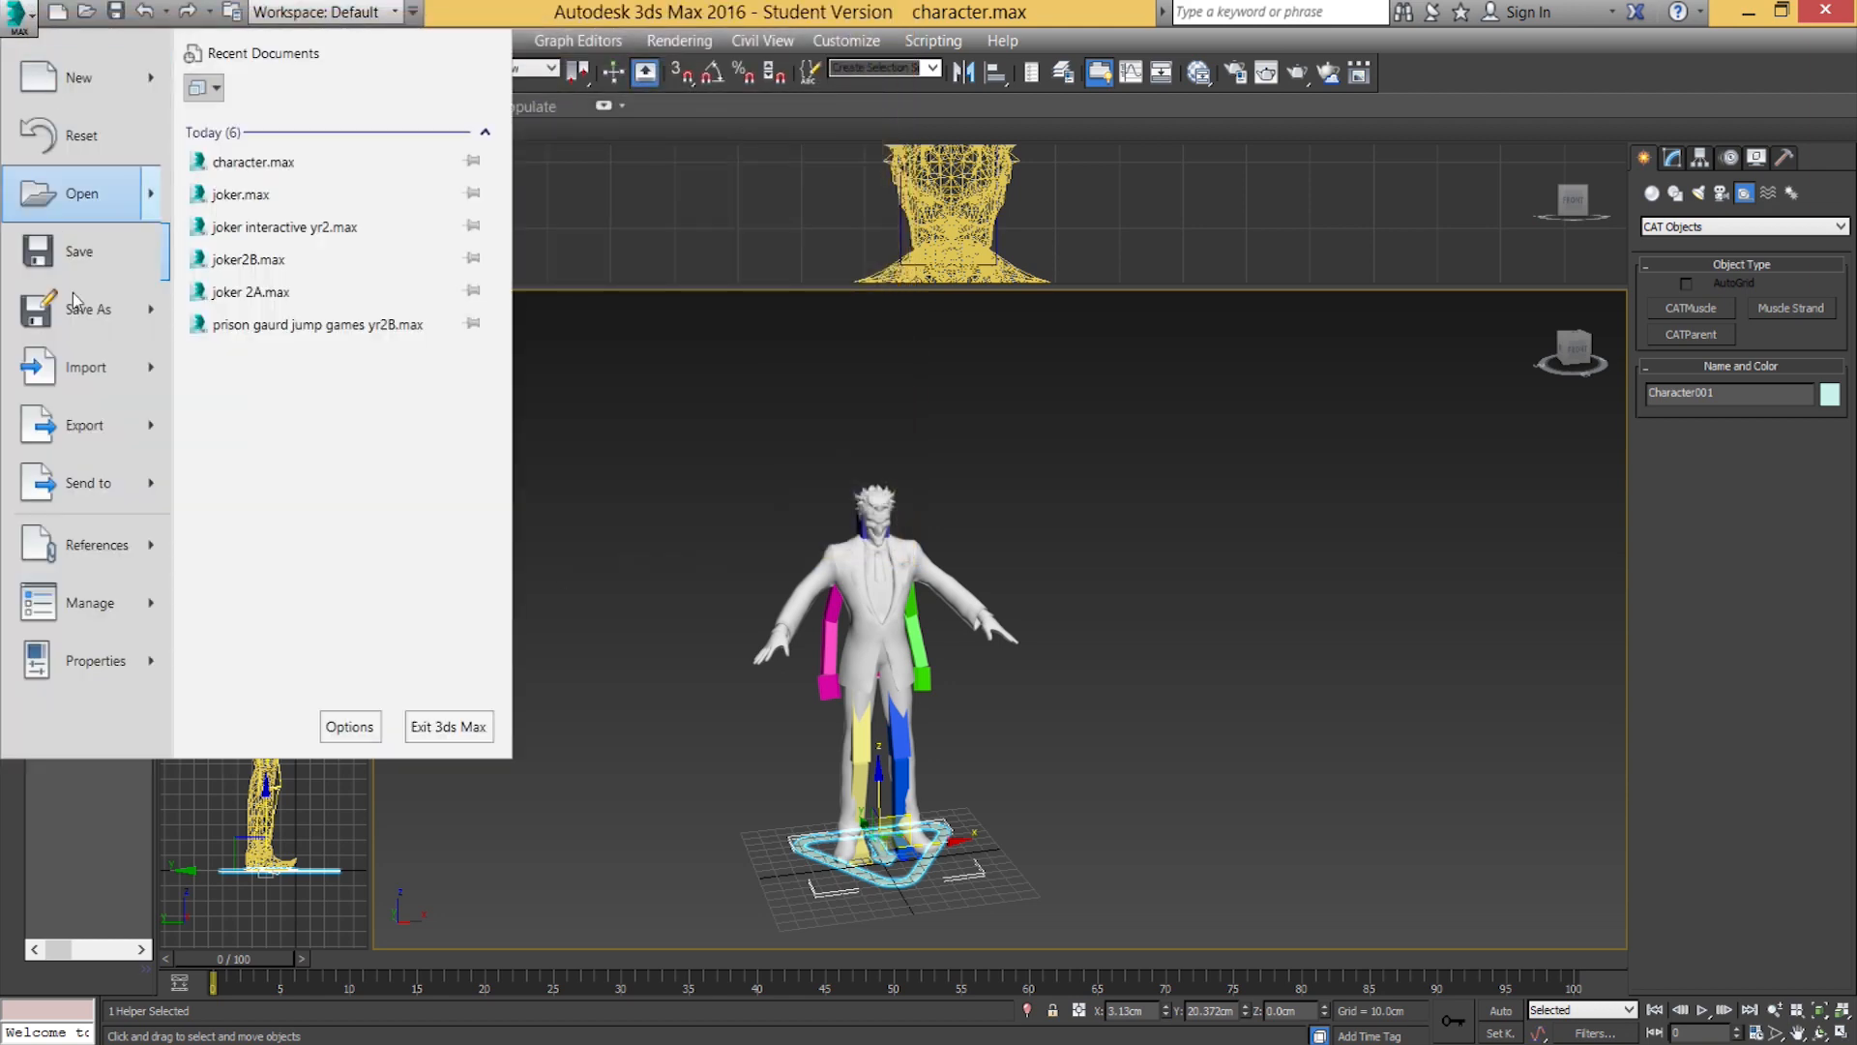
mouse_move(155, 308)
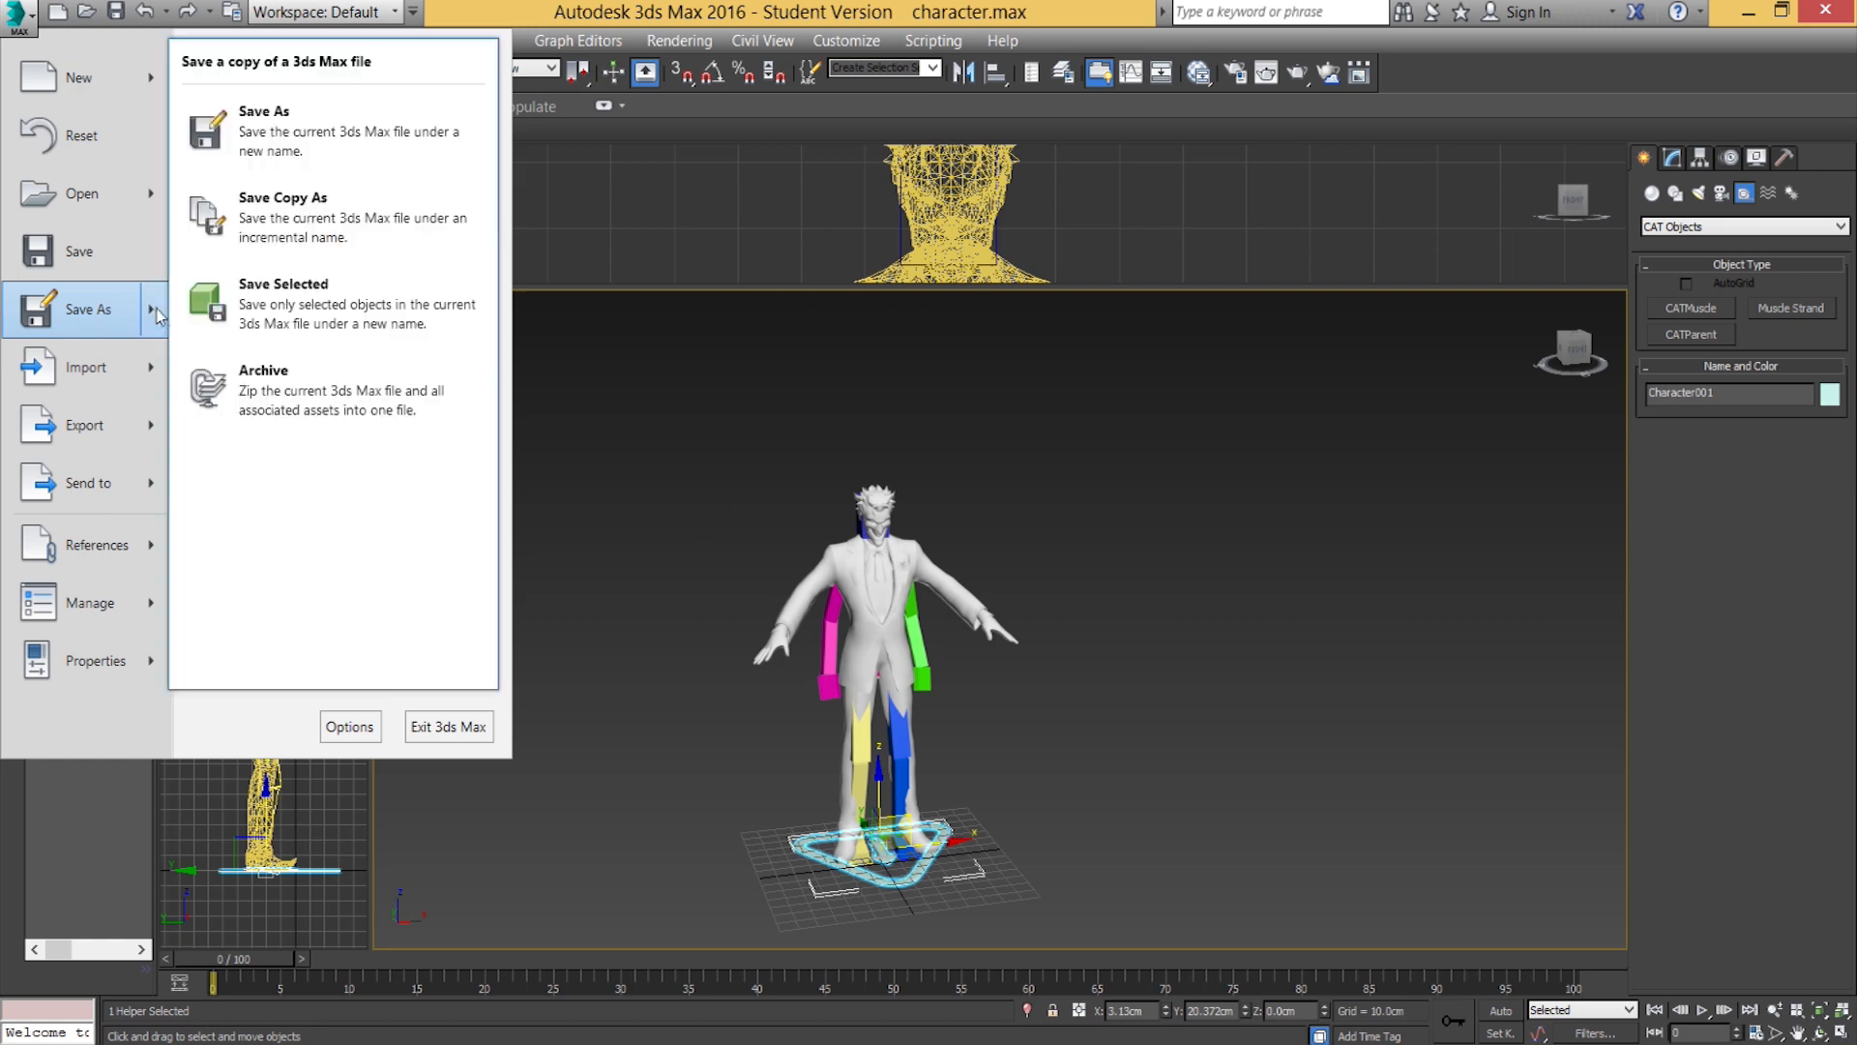
click(248, 219)
key(ctrl+v)
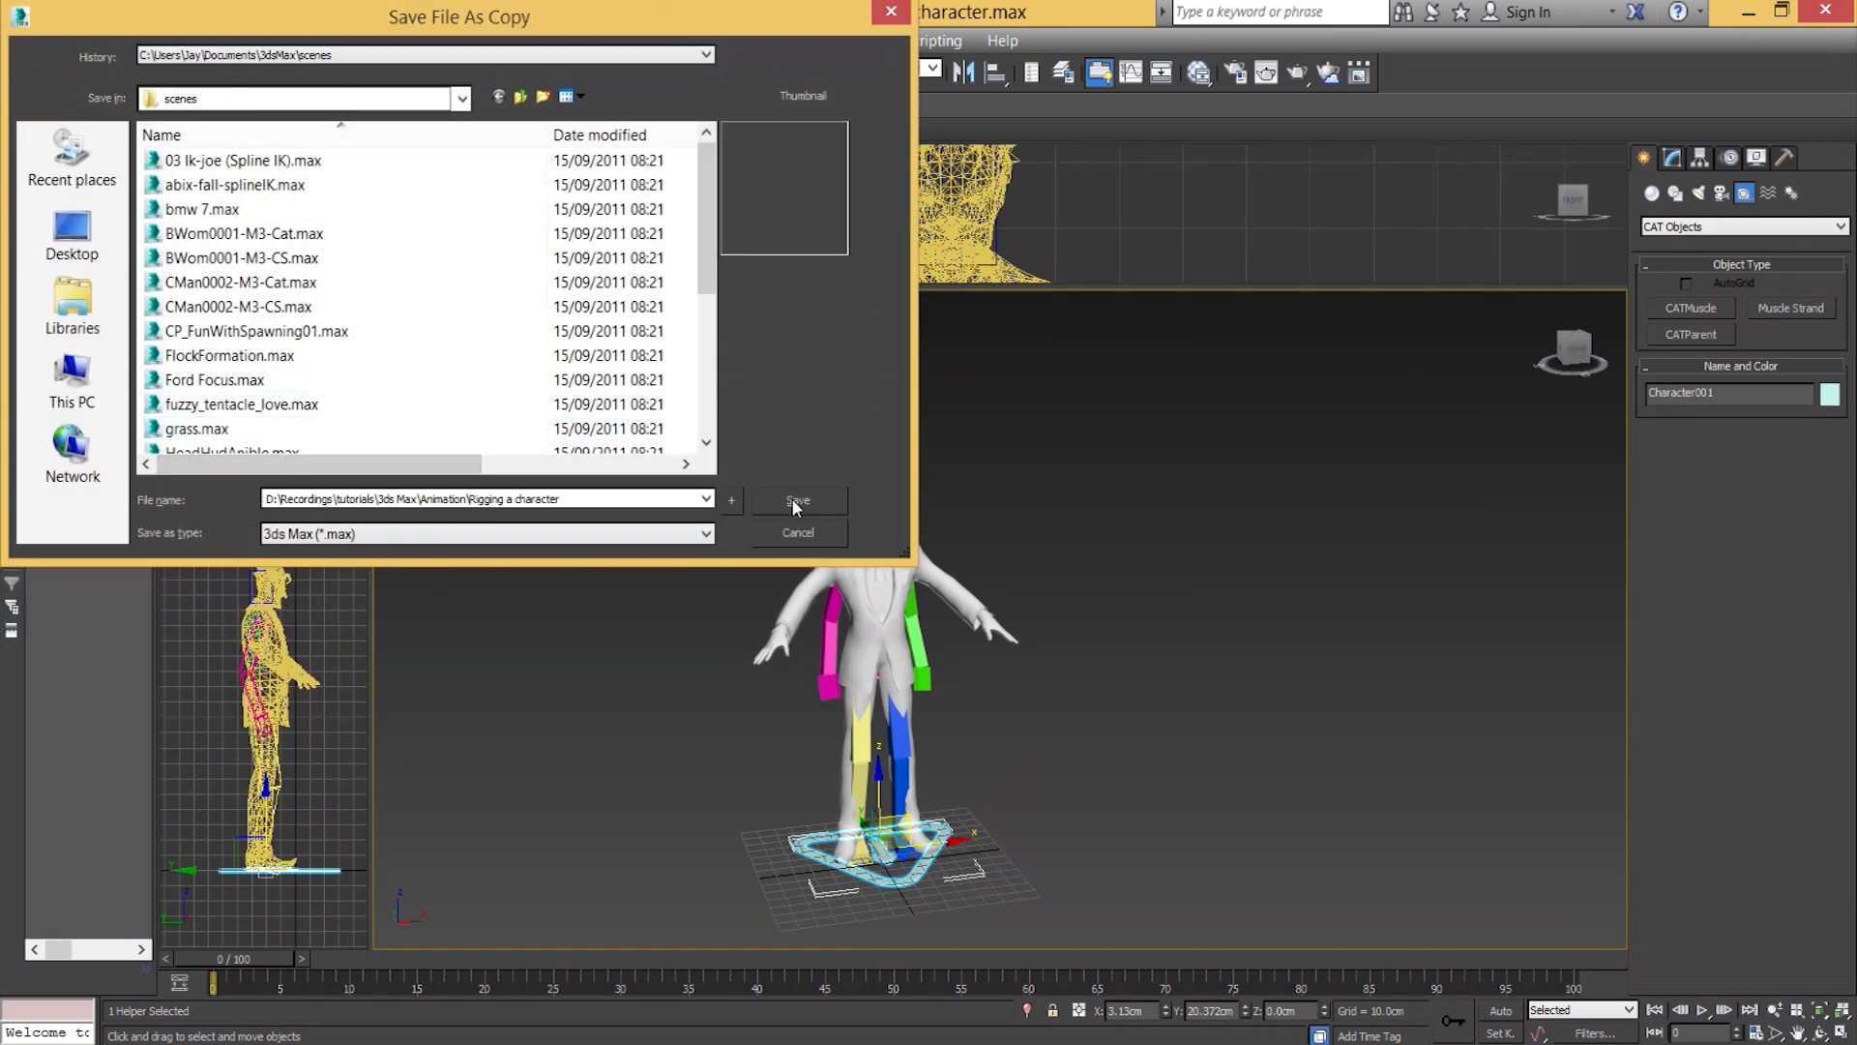
click(795, 507)
double_click(197, 163)
double_click(319, 499)
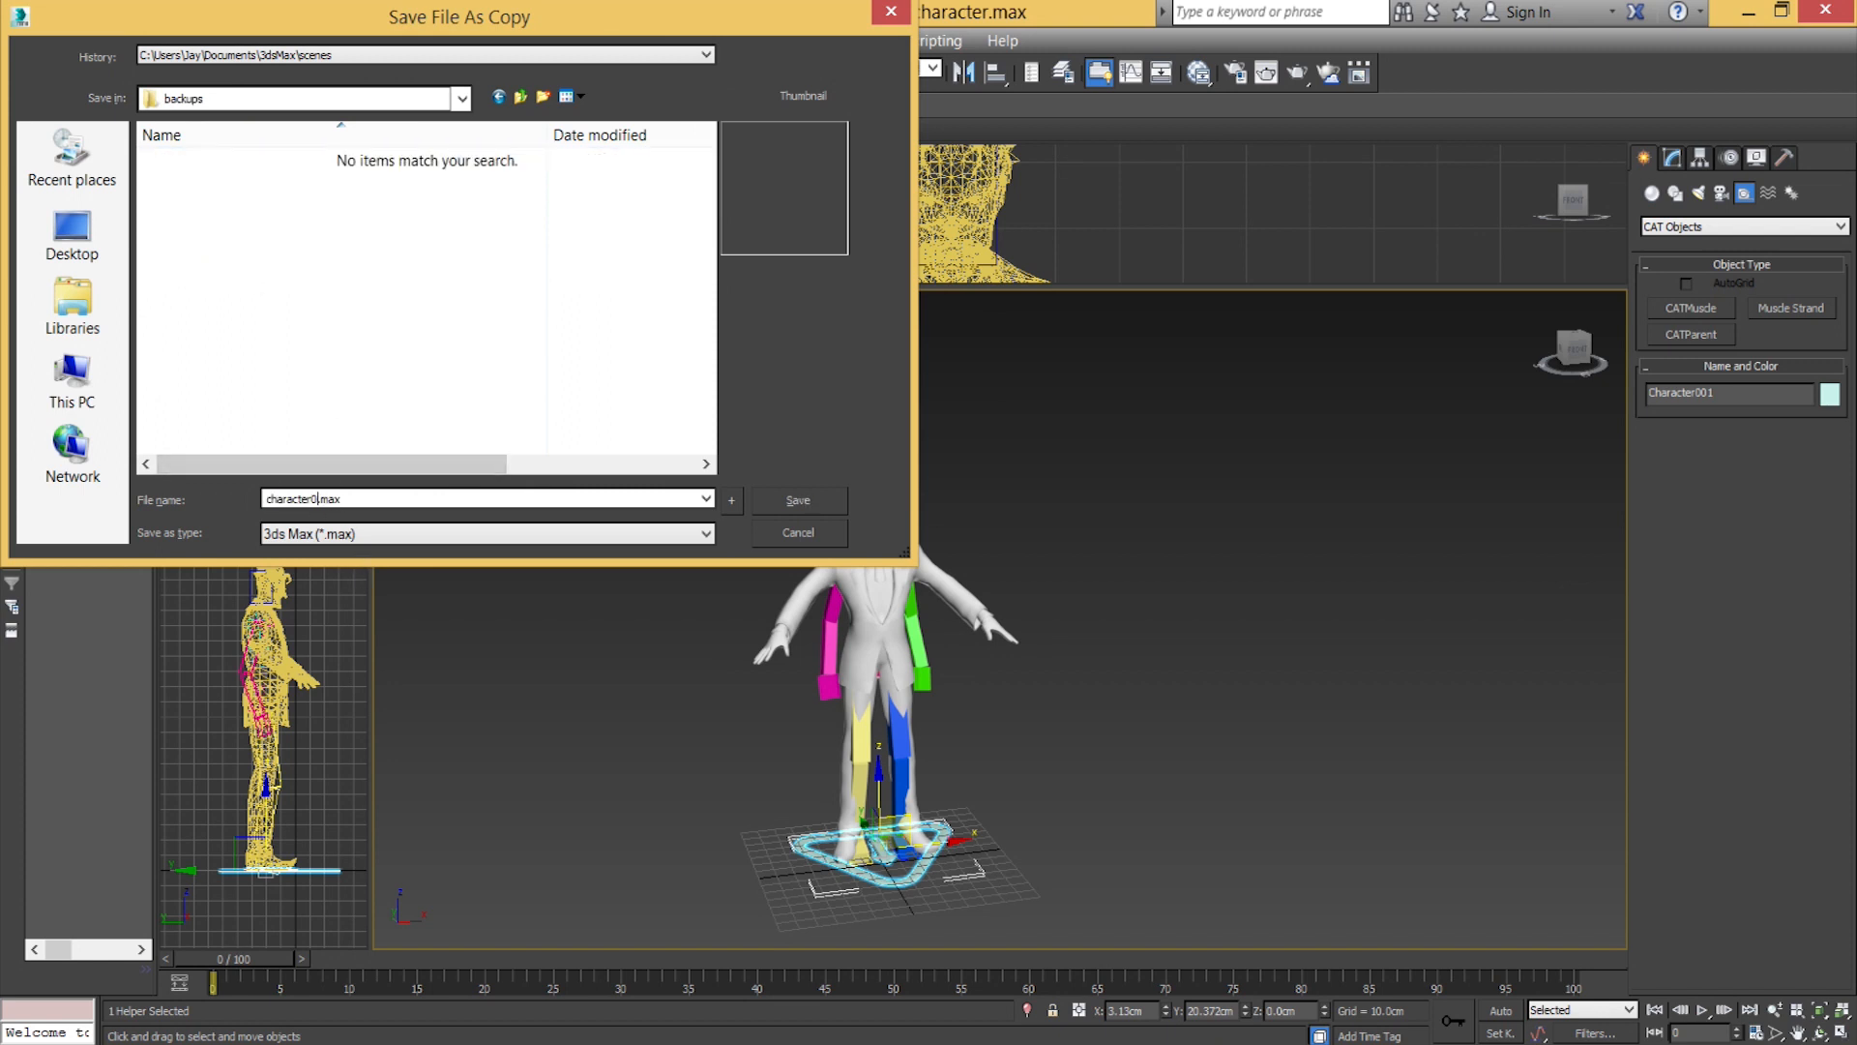
click(798, 502)
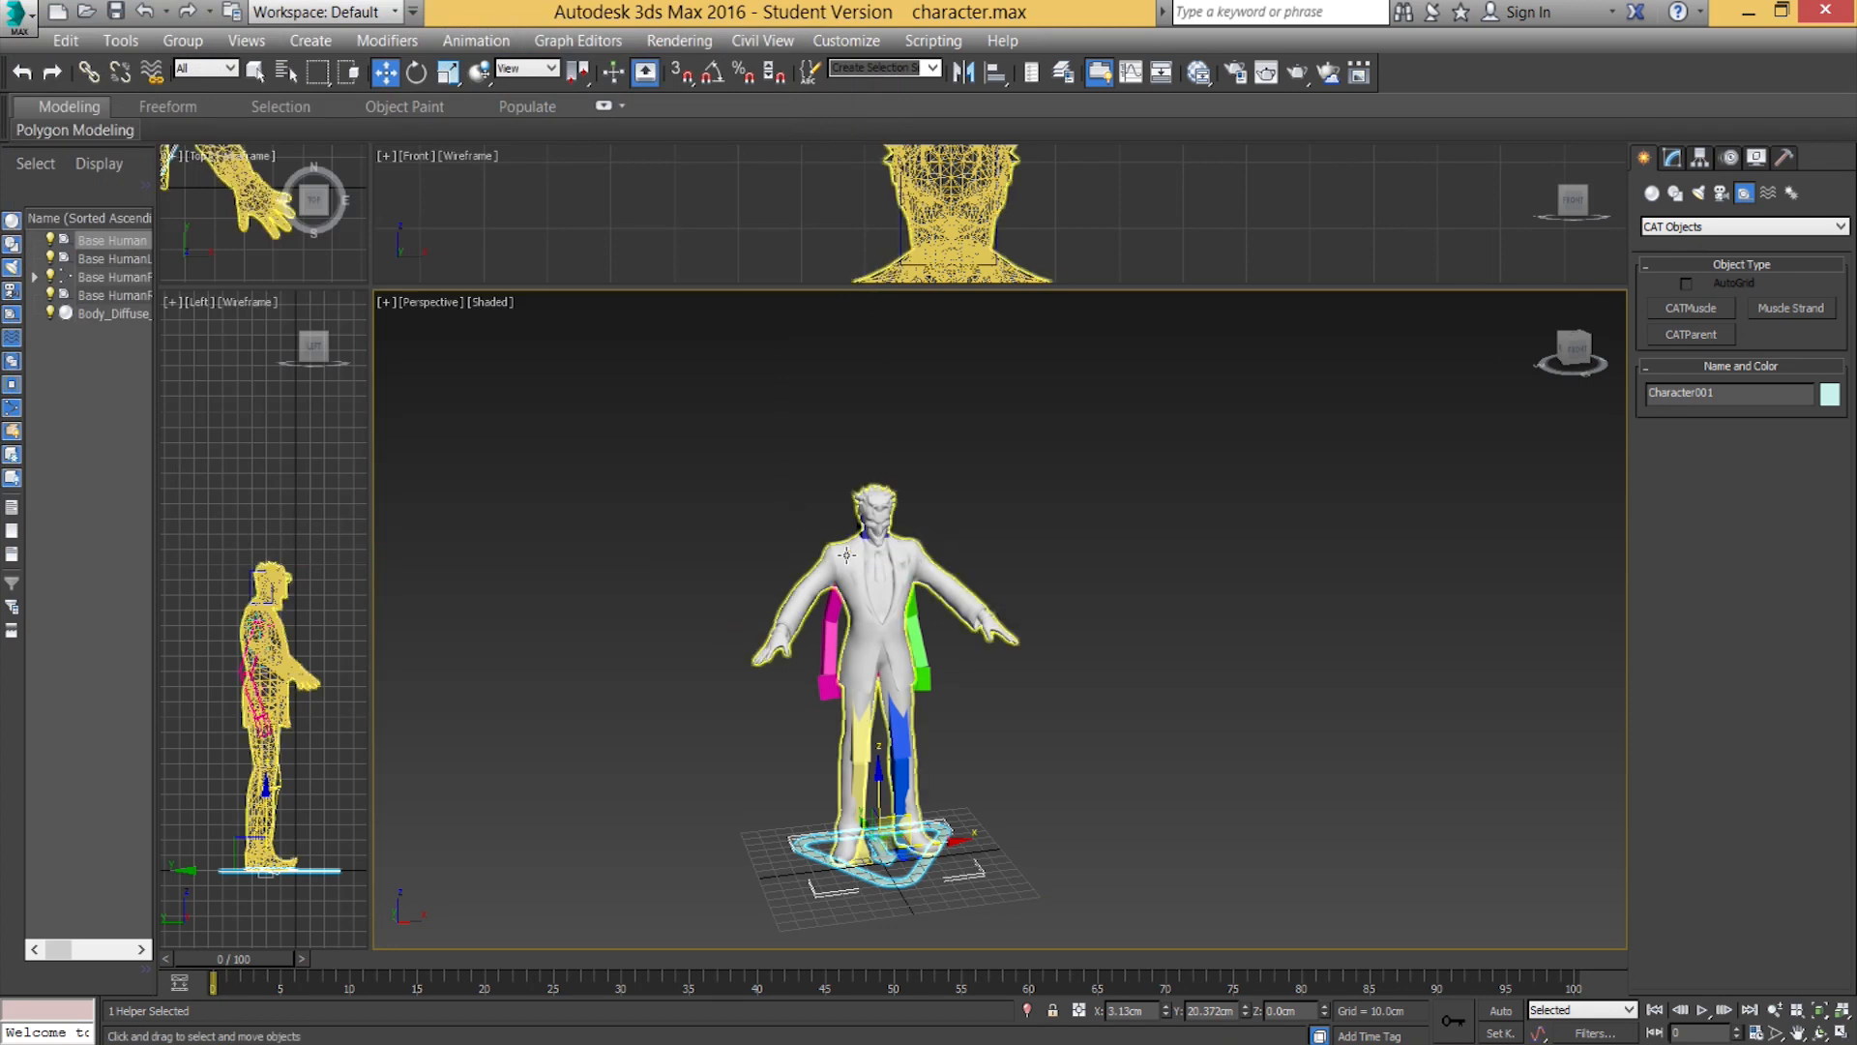
Examine how the rig's right foot, calf, thigh and foot platform sit relative to the character's body and legs.
scroll(849, 559, up, 5)
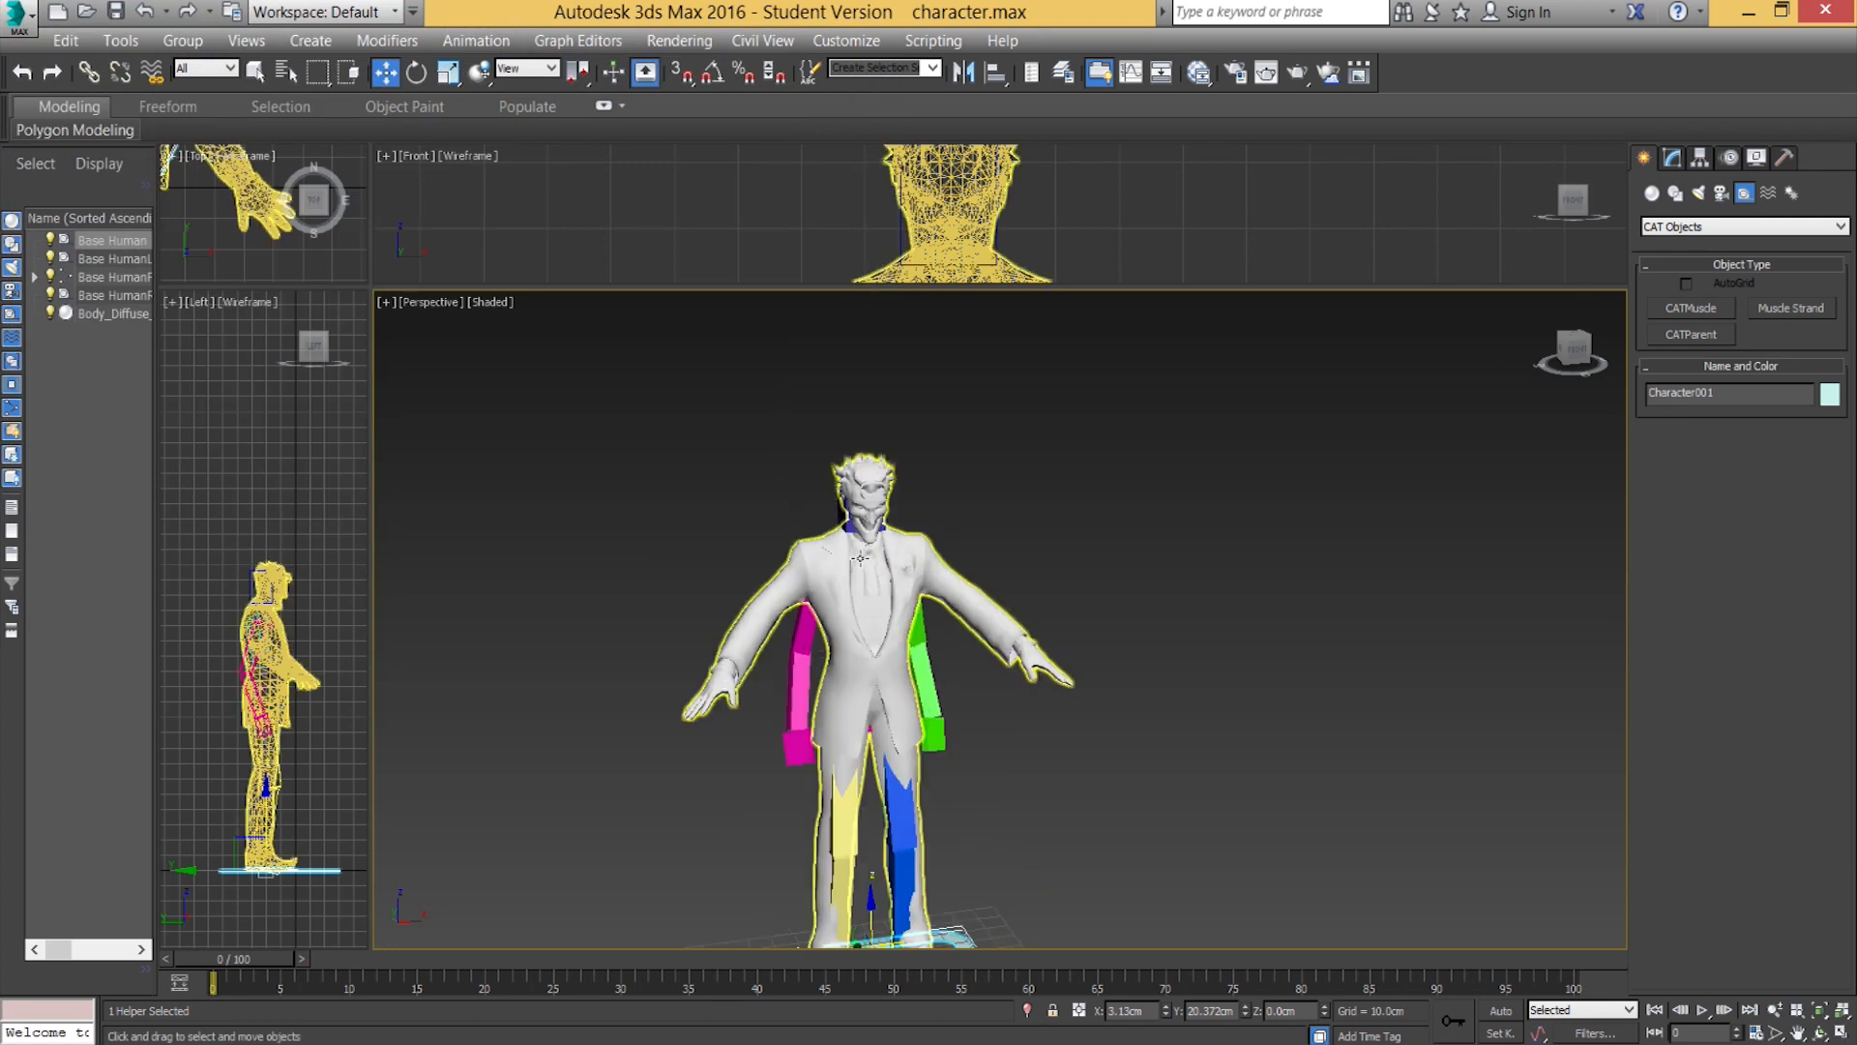
alt+middle_drag(851, 566, 931, 582)
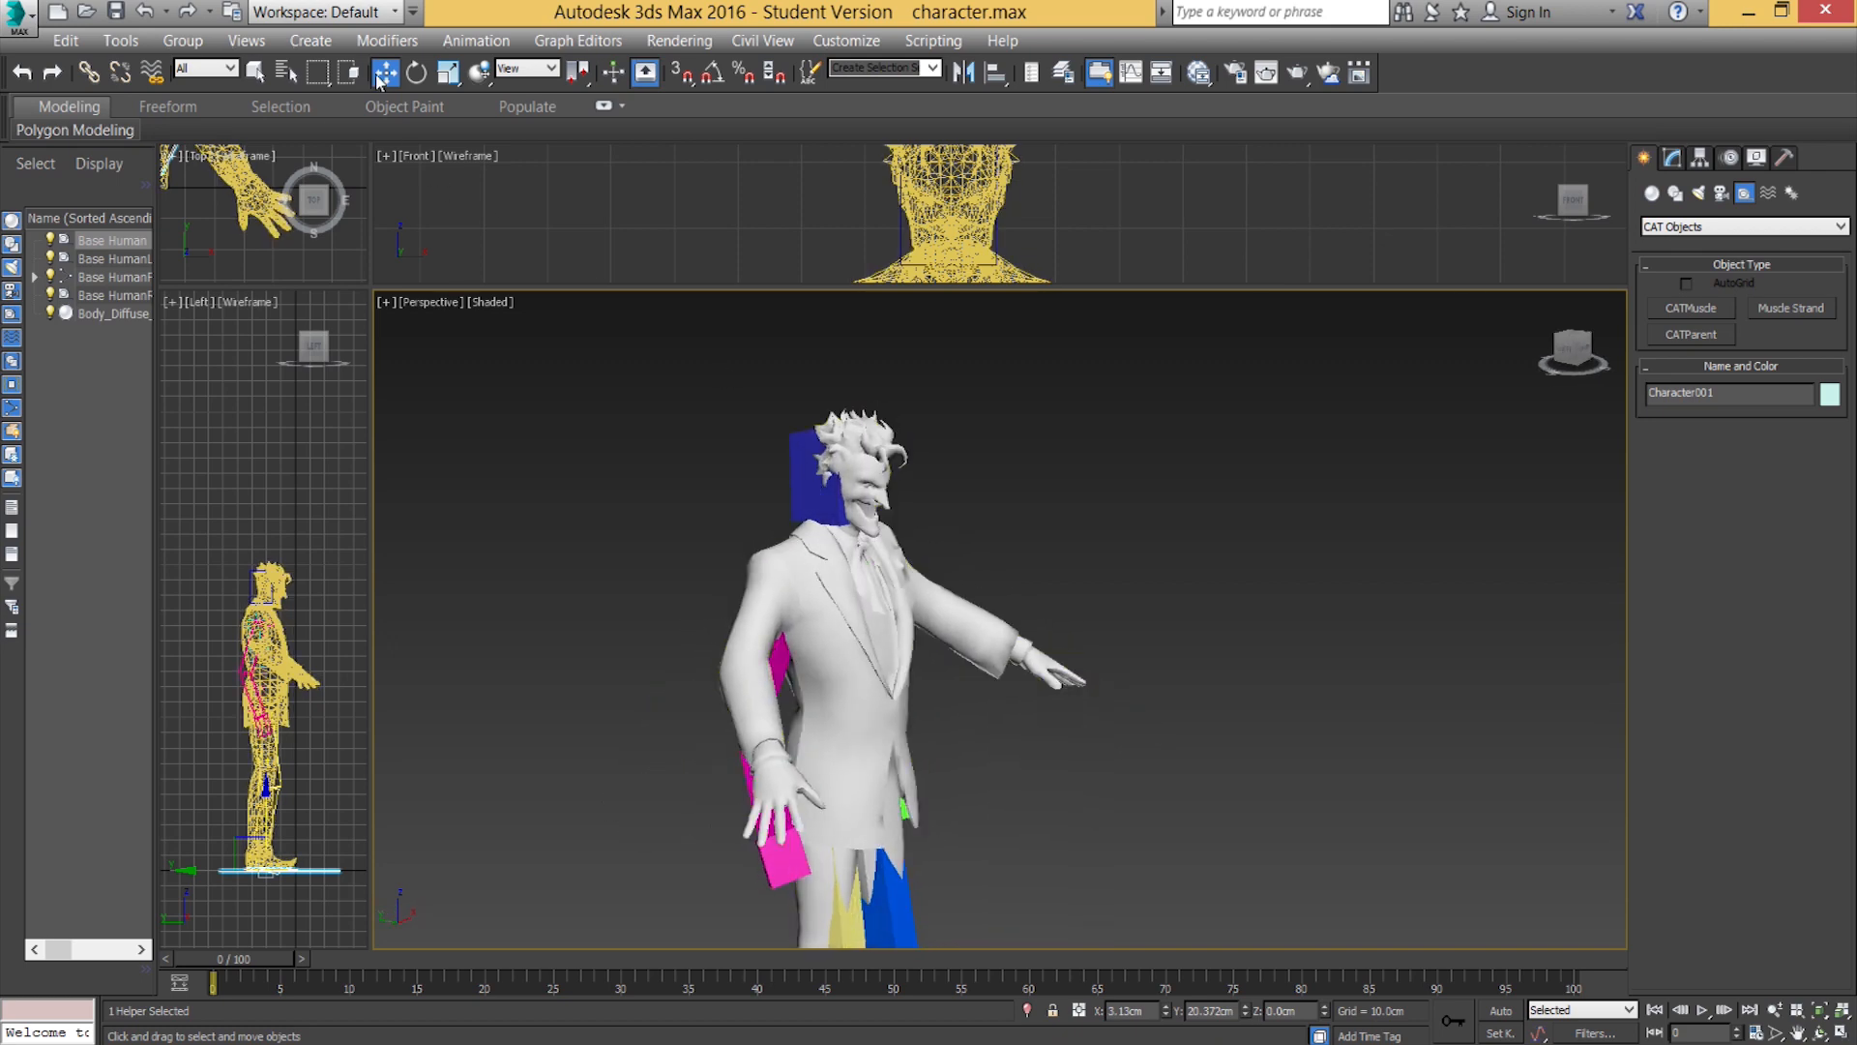
middle_drag(818, 689, 810, 646)
middle_drag(880, 747, 879, 601)
scroll(853, 570, down, 3)
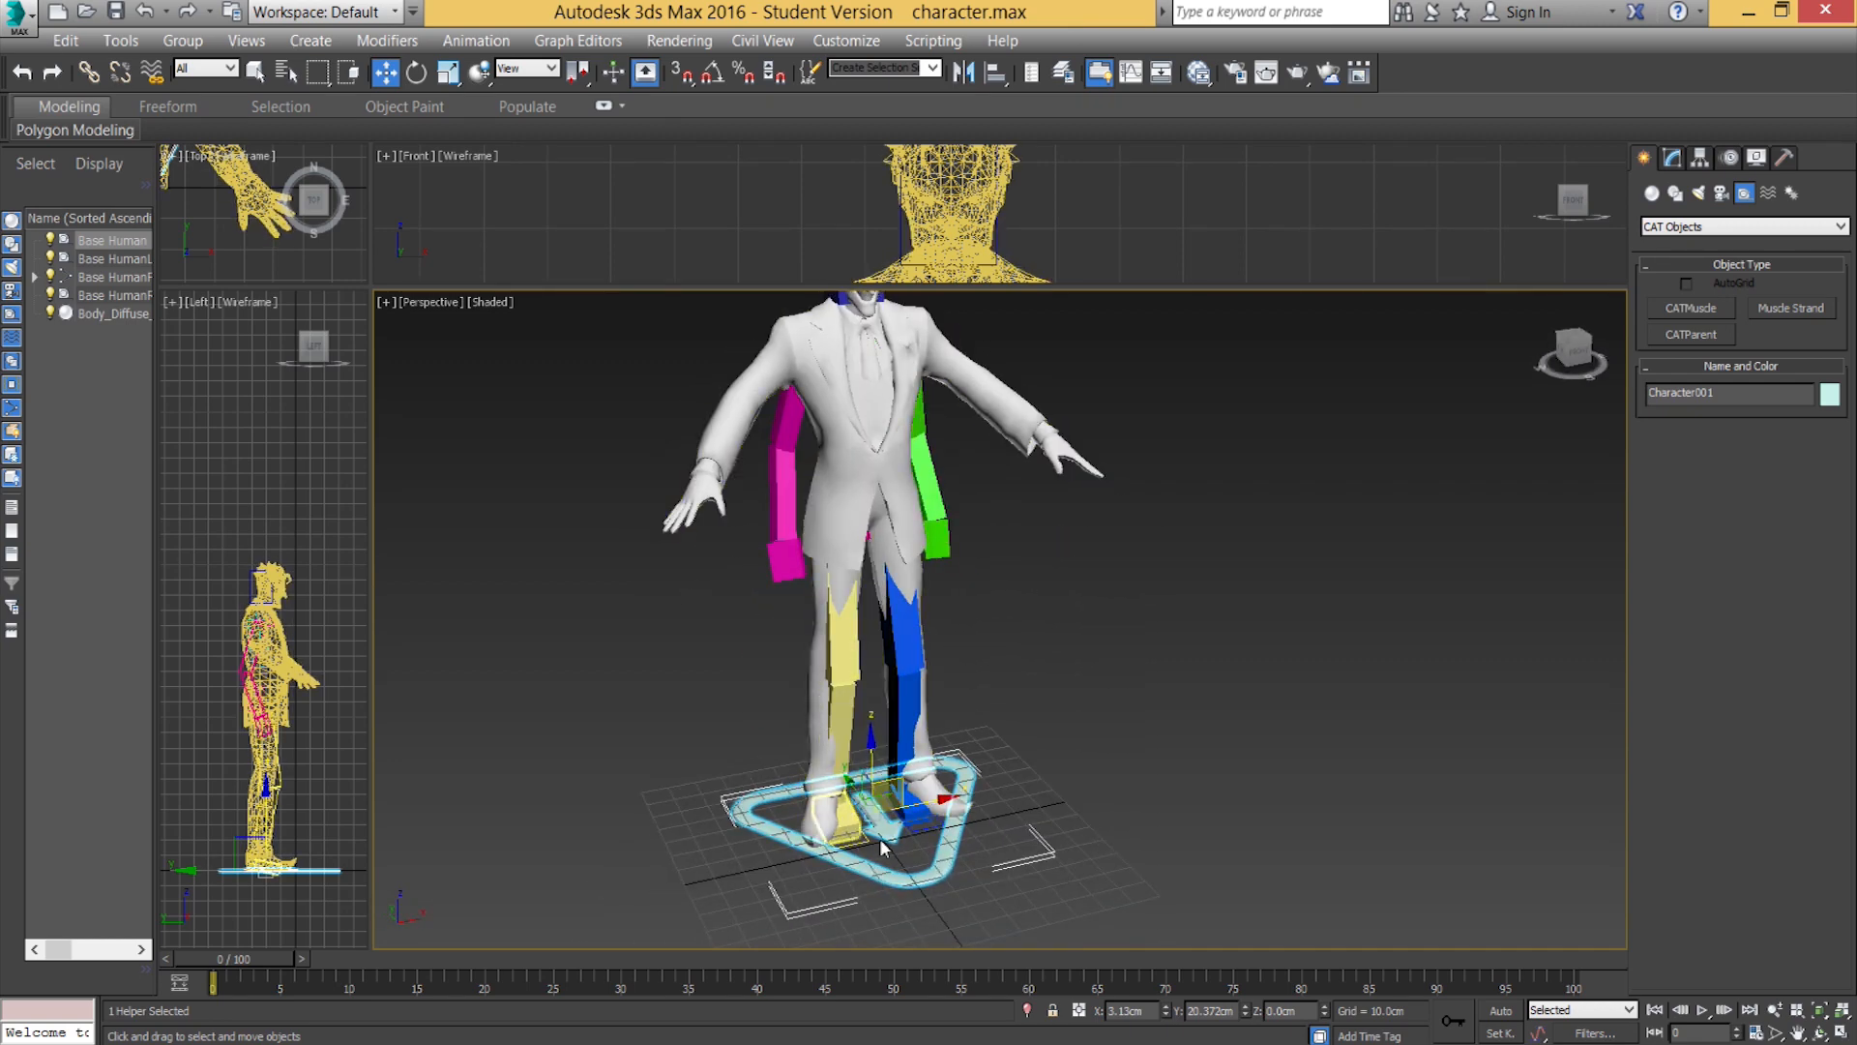
click(851, 834)
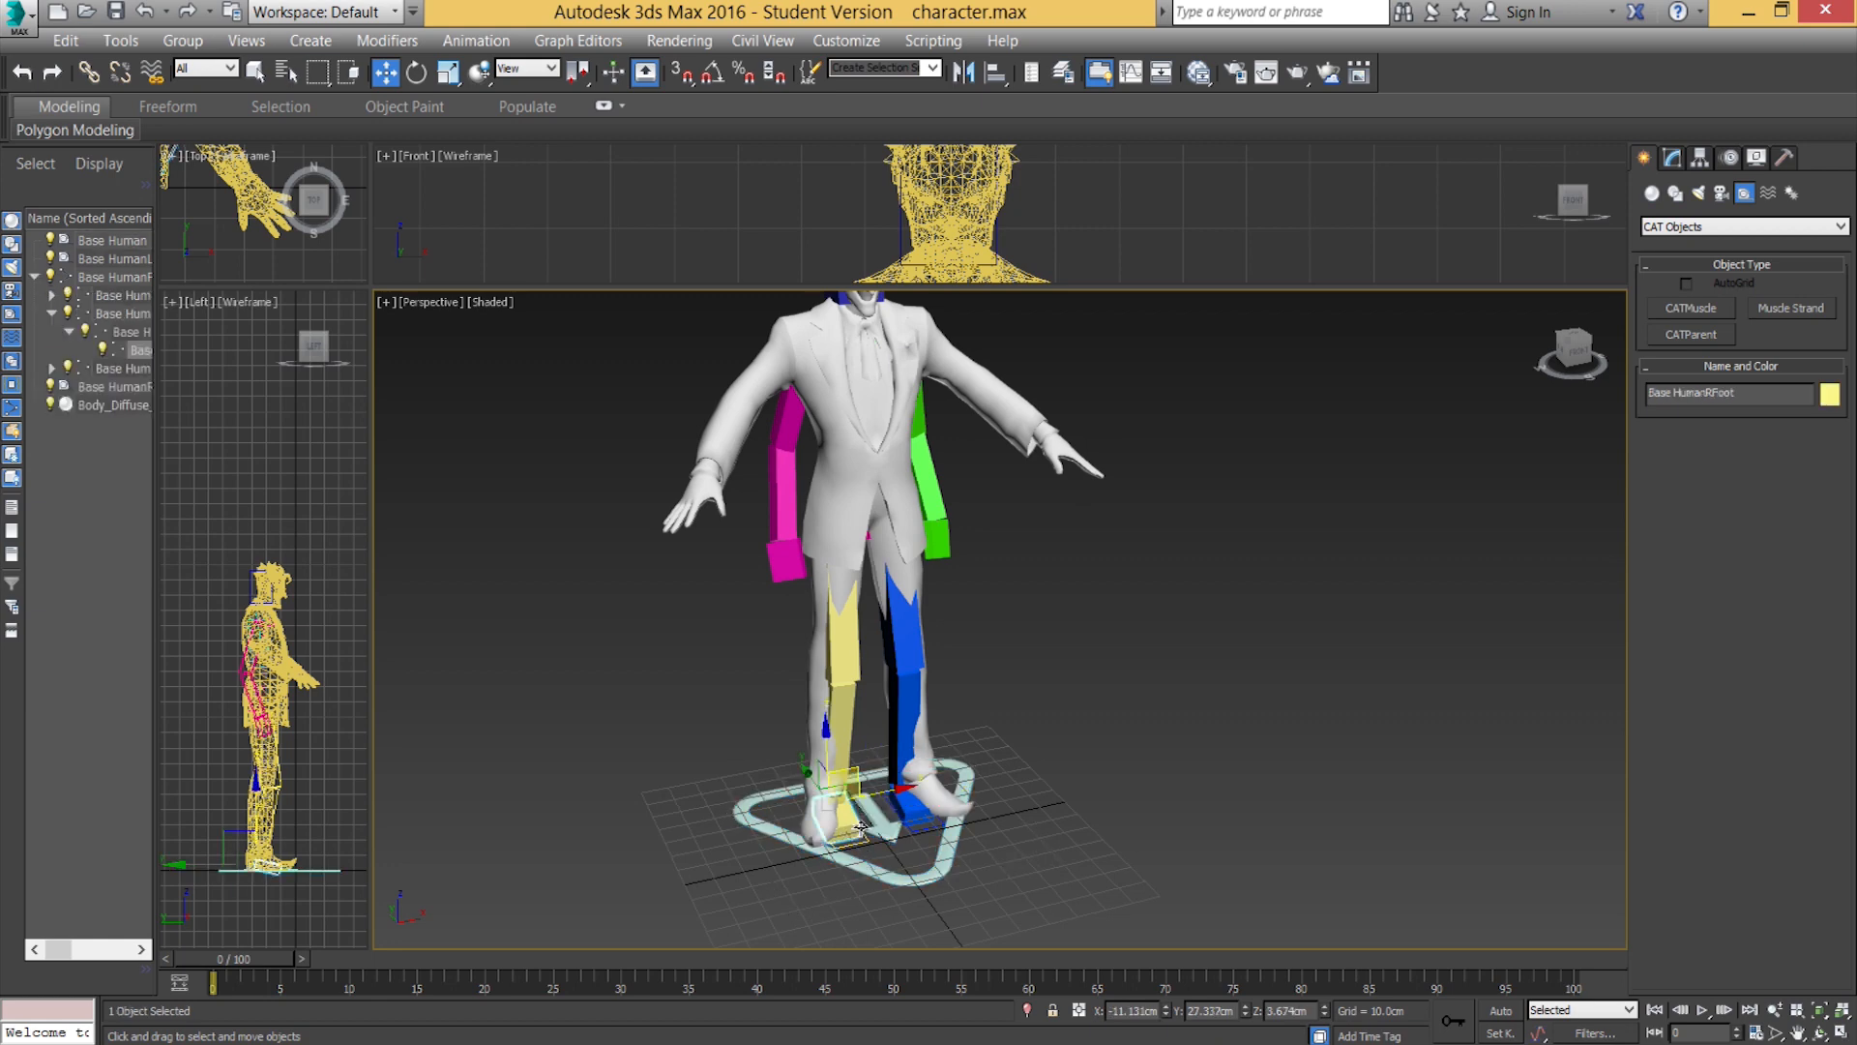
alt+middle_drag(851, 834, 827, 817)
scroll(819, 800, up, 4)
click(821, 619)
click(808, 420)
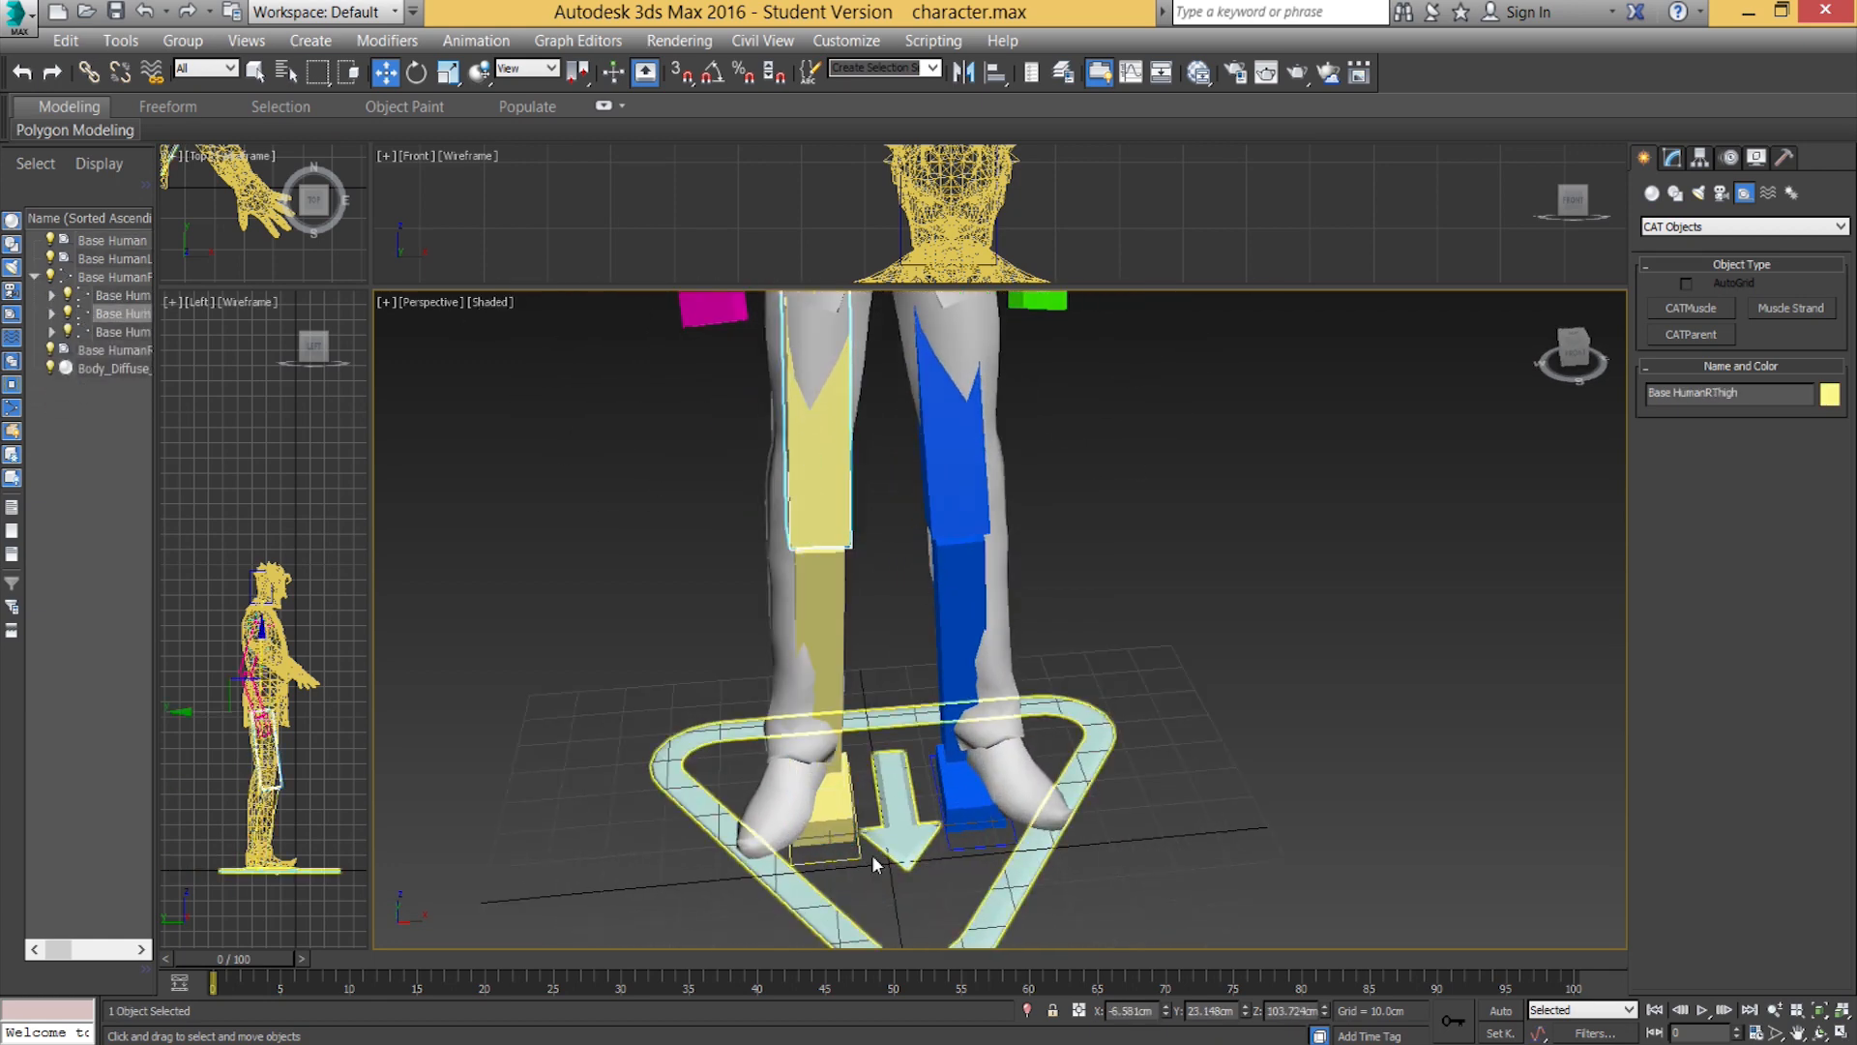
click(836, 851)
alt+middle_drag(838, 857, 750, 833)
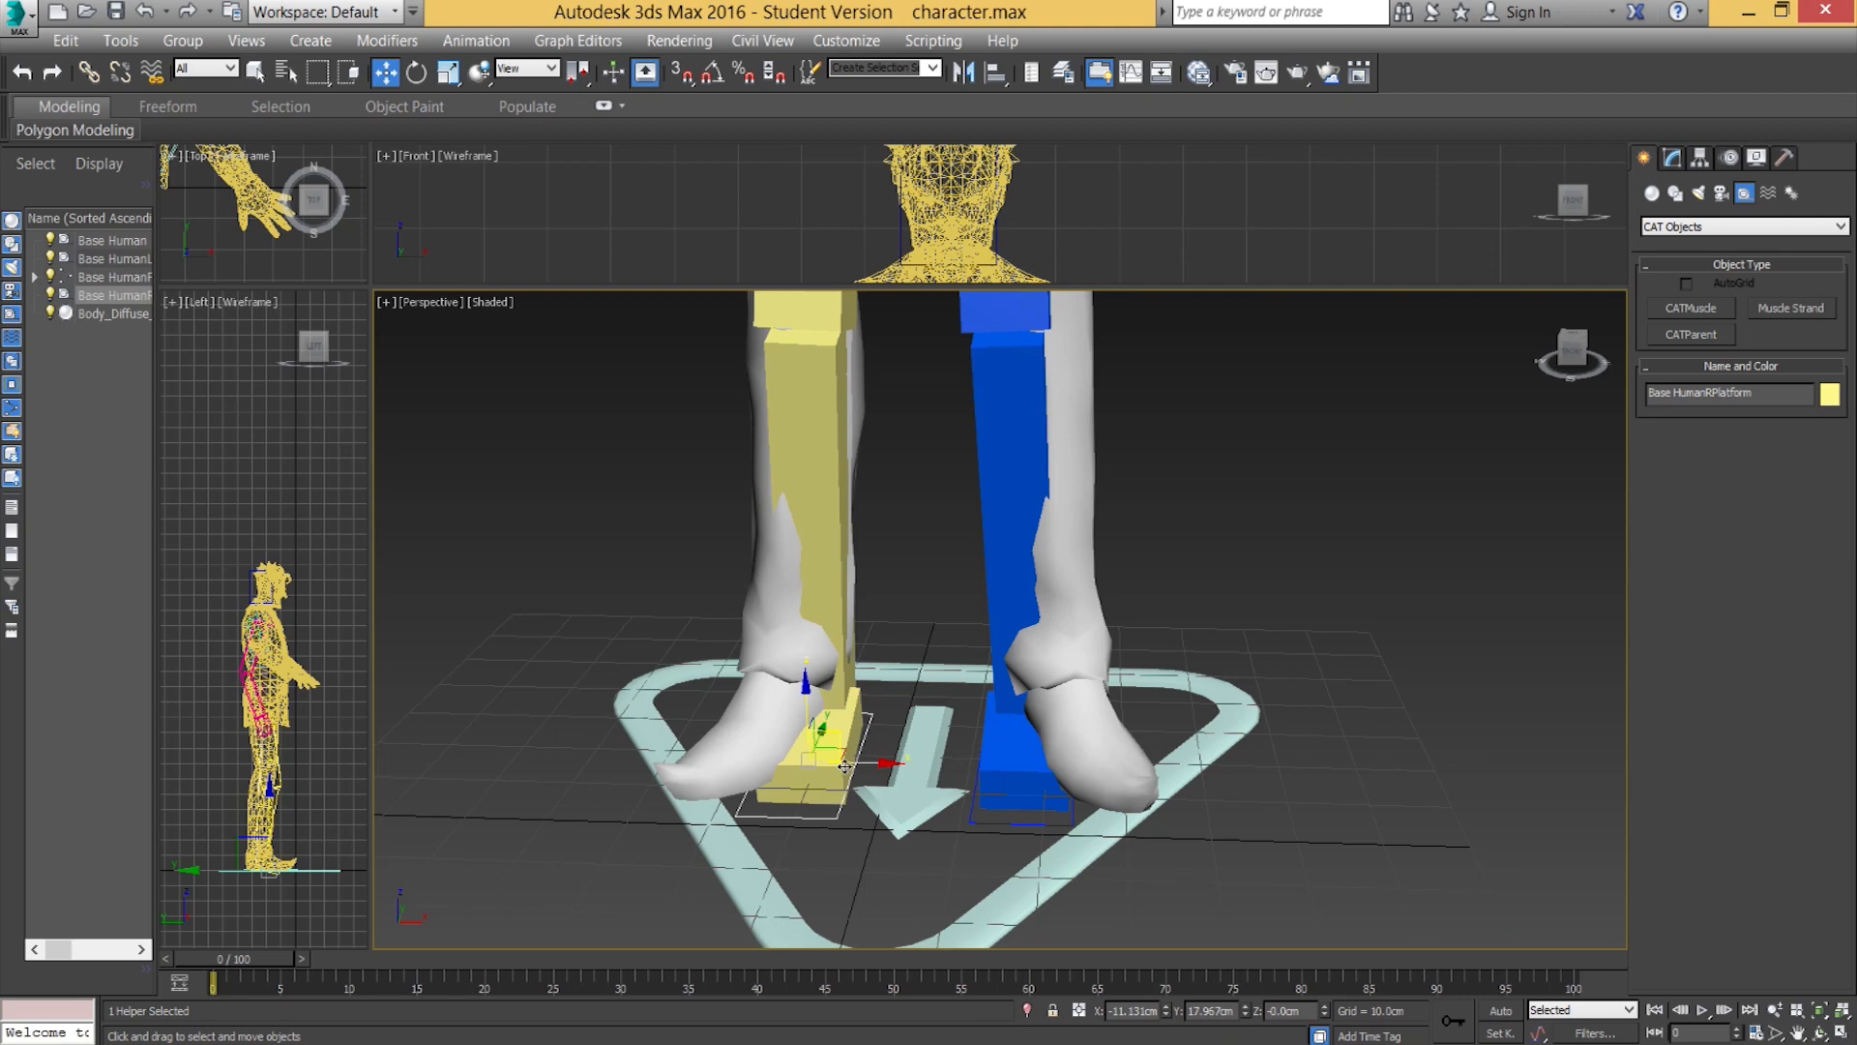
Try moving the right foot platform and the right foot bone, and undo the moves.
drag(827, 730, 674, 543)
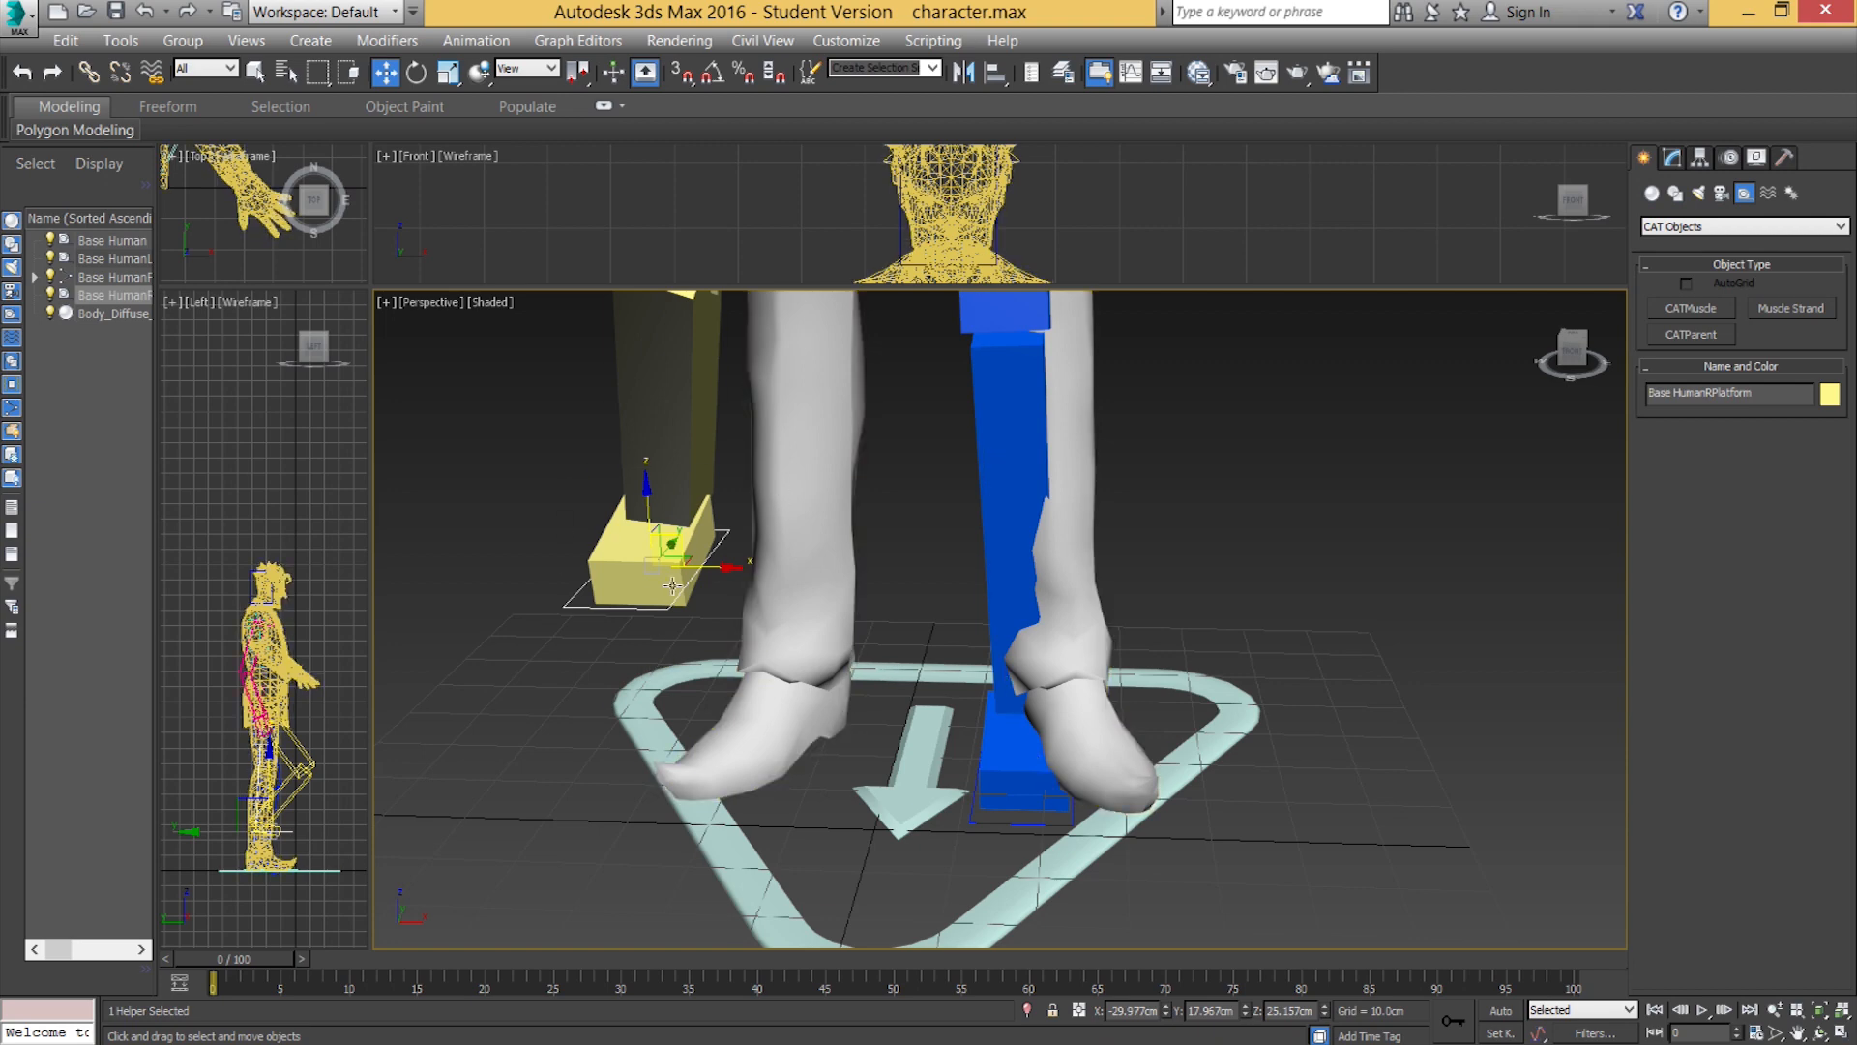
key(ctrl+z)
click(815, 733)
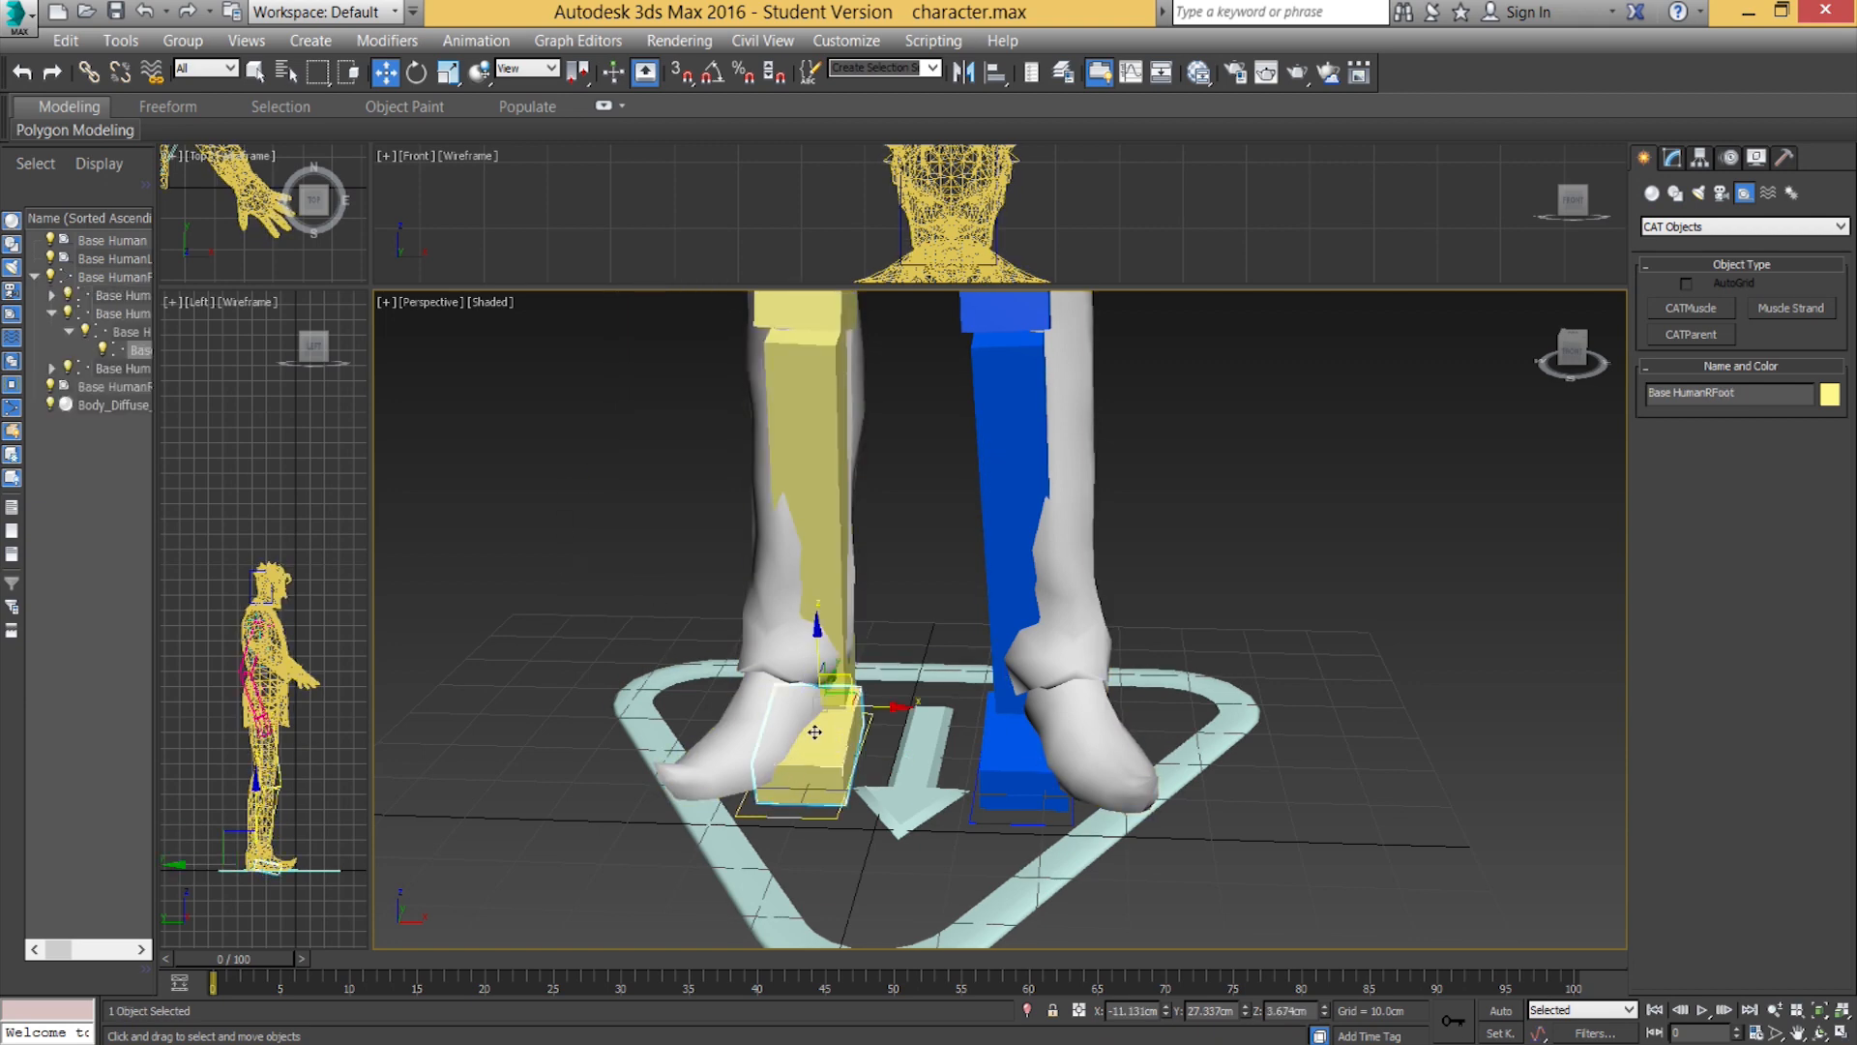
drag(849, 675, 829, 818)
click(820, 816)
drag(833, 740, 947, 718)
click(804, 846)
key(ctrl+z)
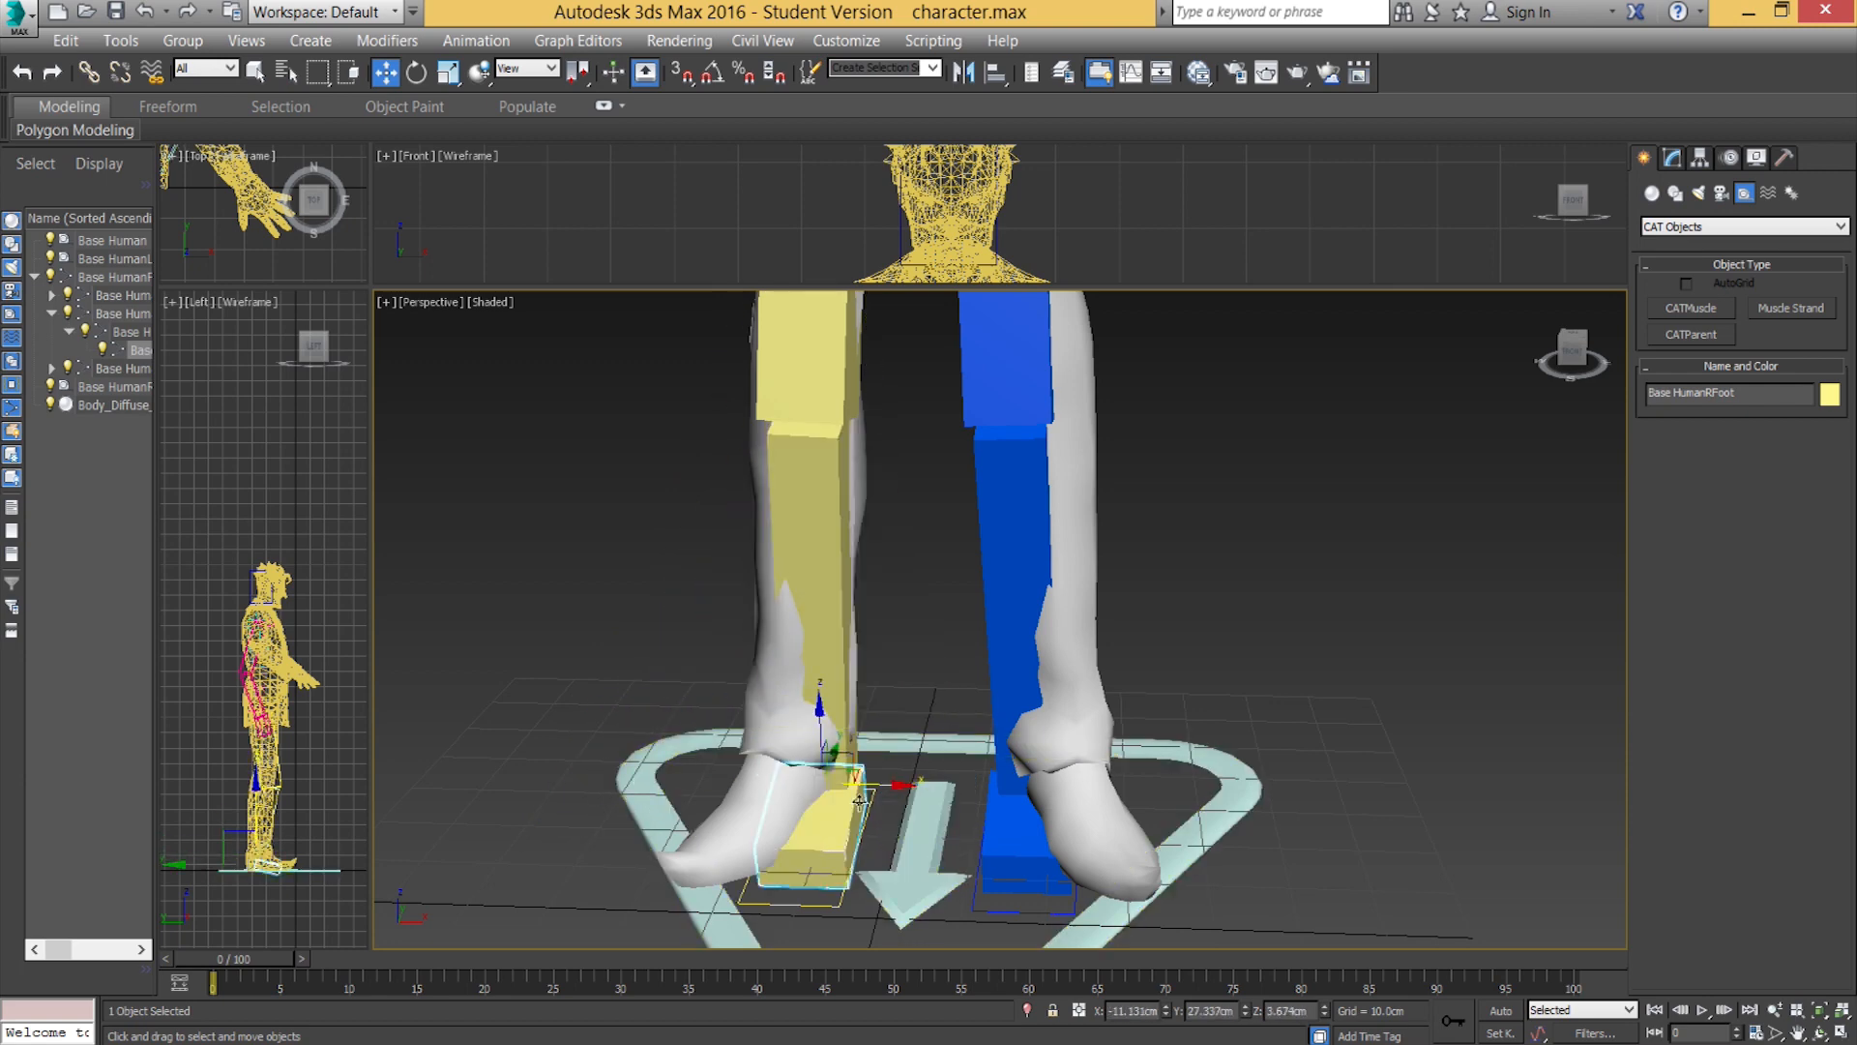
Rotate the right foot platform outward and move it under the character's right shoe.
click(823, 903)
alt+middle_drag(729, 850, 856, 778)
scroll(811, 812, down, 4)
scroll(805, 822, up, 4)
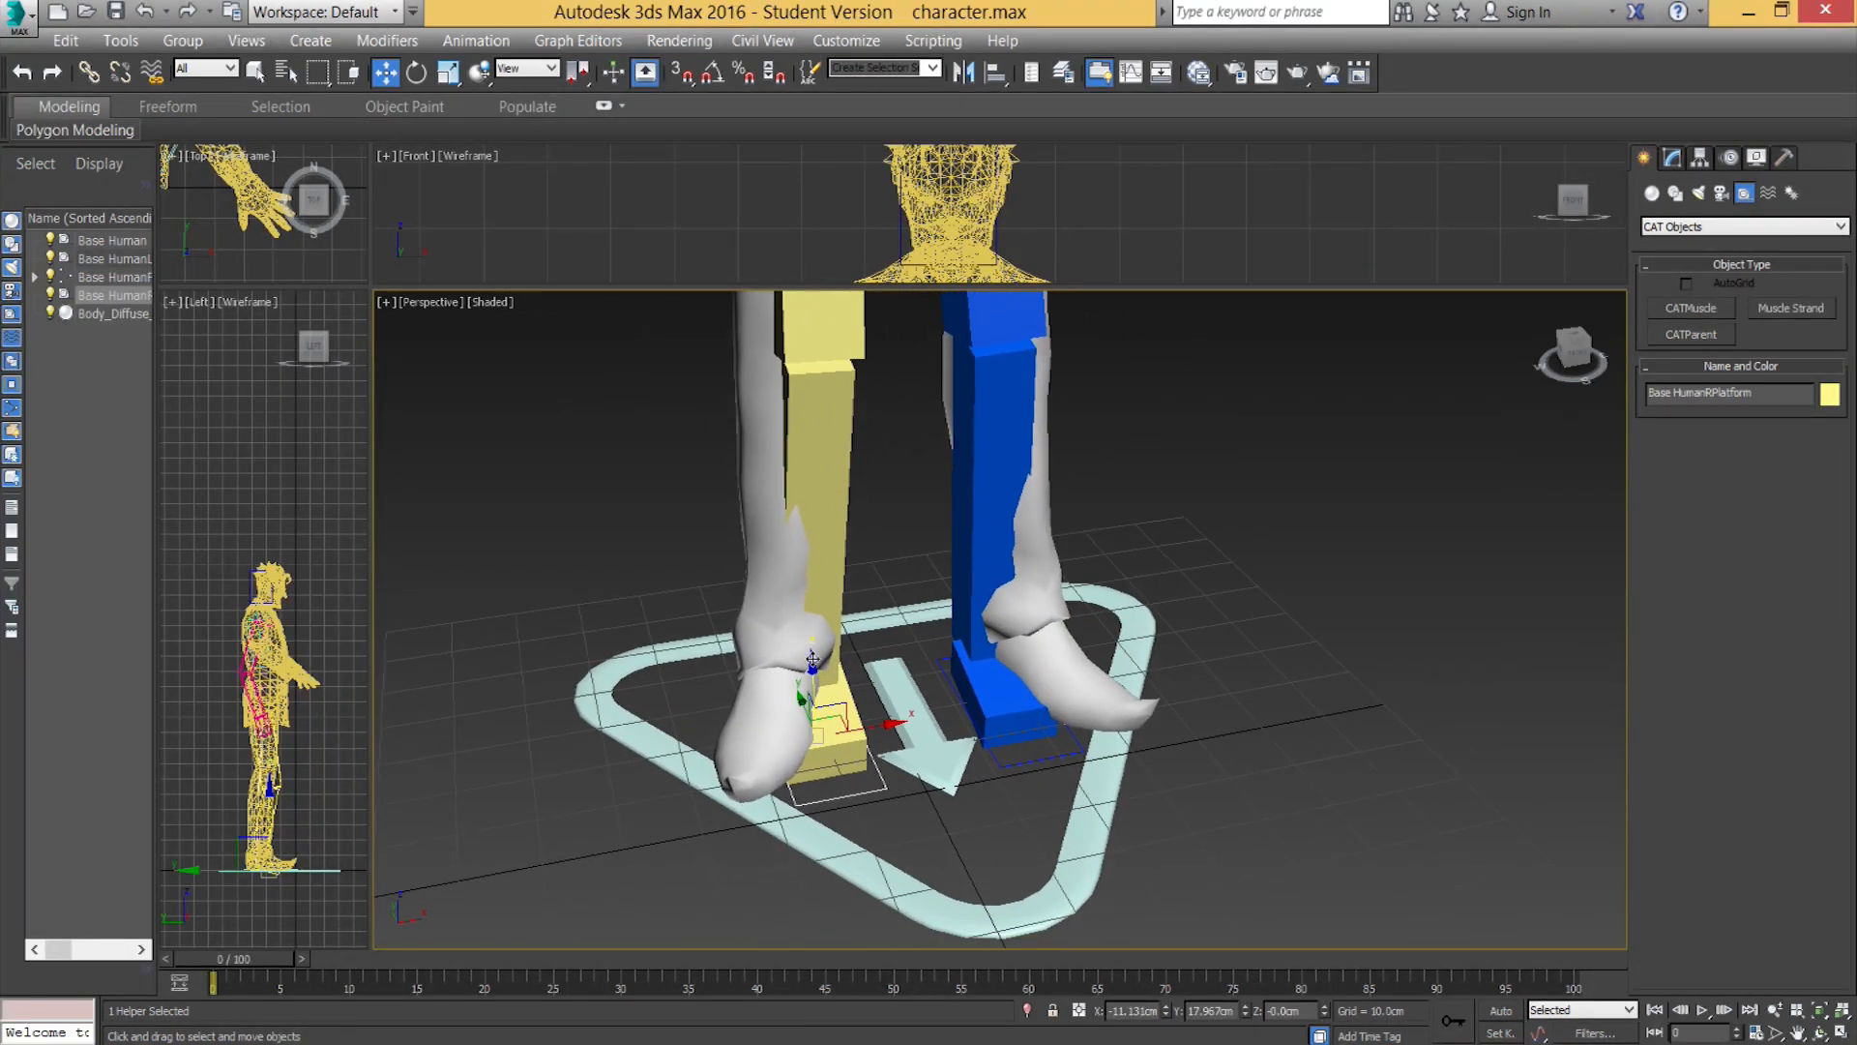
key(e)
drag(857, 765, 818, 727)
key(w)
alt+middle_drag(818, 726, 926, 751)
drag(722, 756, 714, 760)
alt+middle_drag(714, 761, 868, 692)
Move the right foot bone slightly back toward the heel of the right shoe.
click(752, 737)
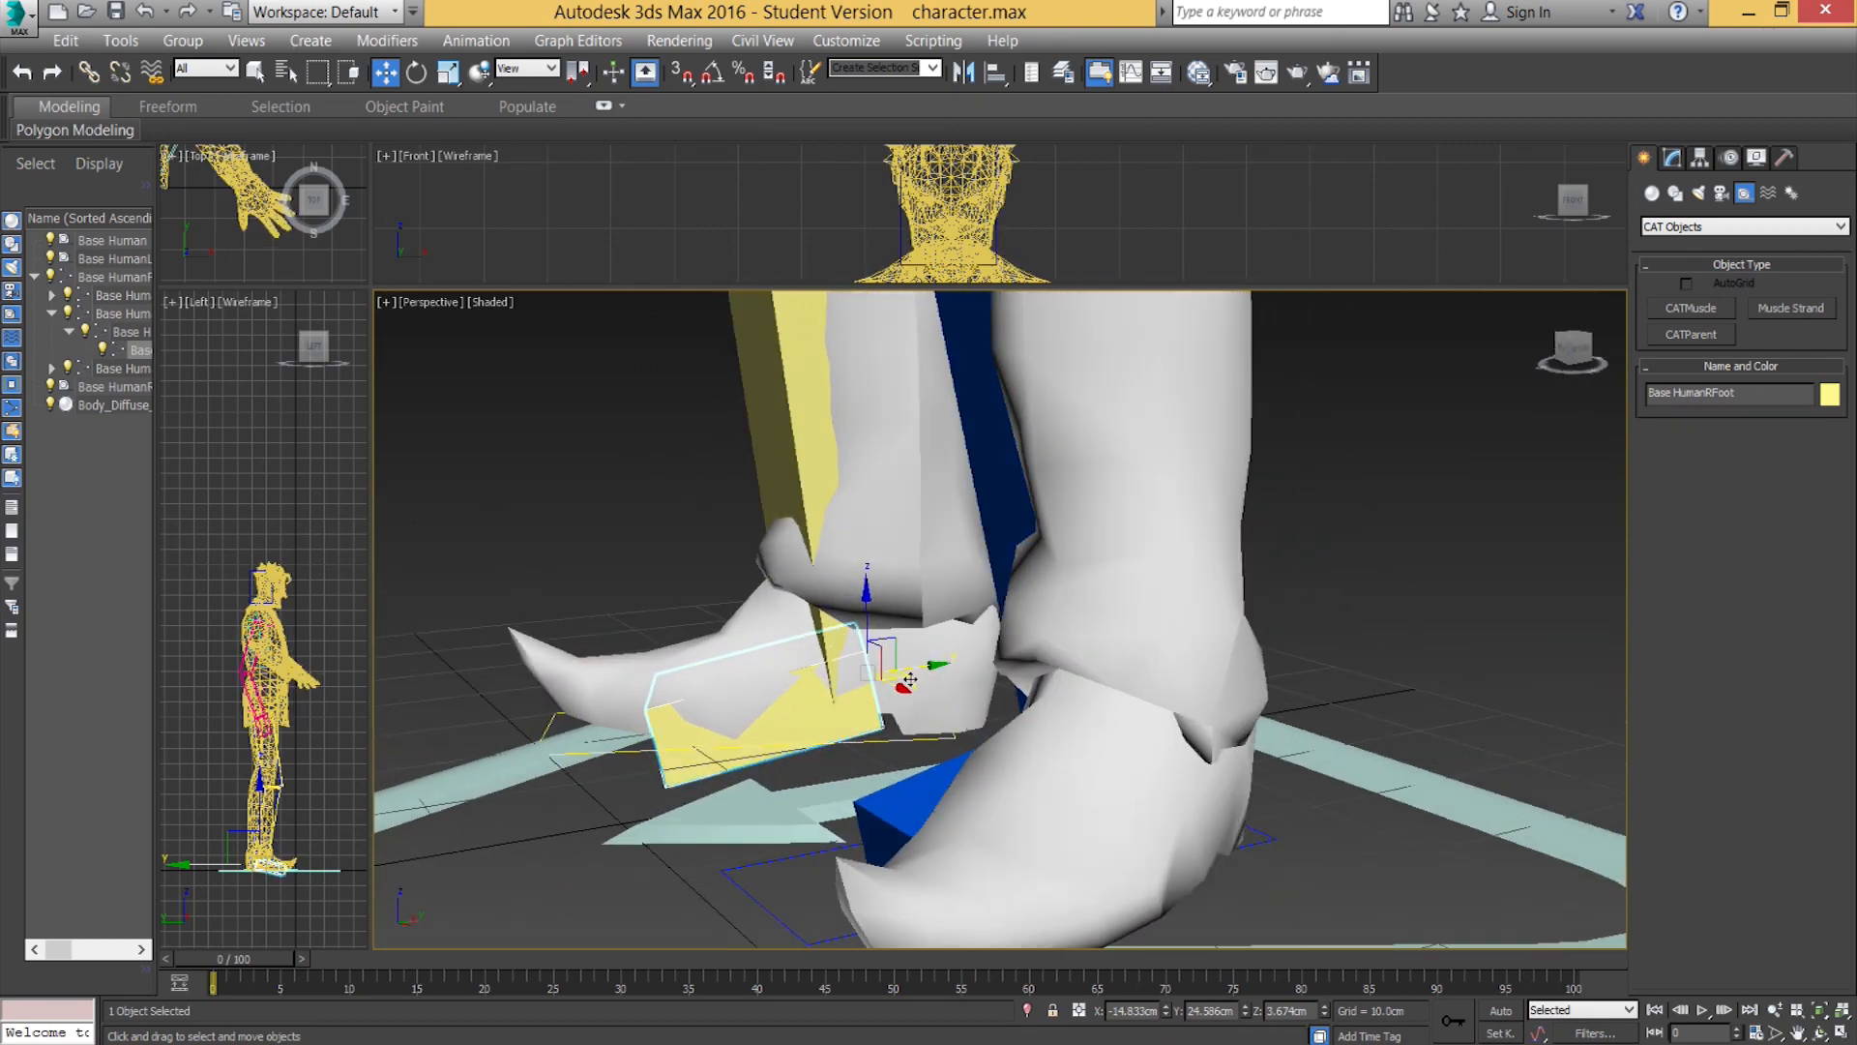
drag(924, 665, 953, 672)
alt+middle_drag(917, 674, 839, 798)
scroll(802, 487, down, 6)
scroll(839, 798, up, 3)
Make the character's body mesh see-through and freeze it.
click(845, 509)
alt+middle_drag(931, 601, 821, 583)
scroll(885, 842, down, 3)
scroll(884, 752, up, 3)
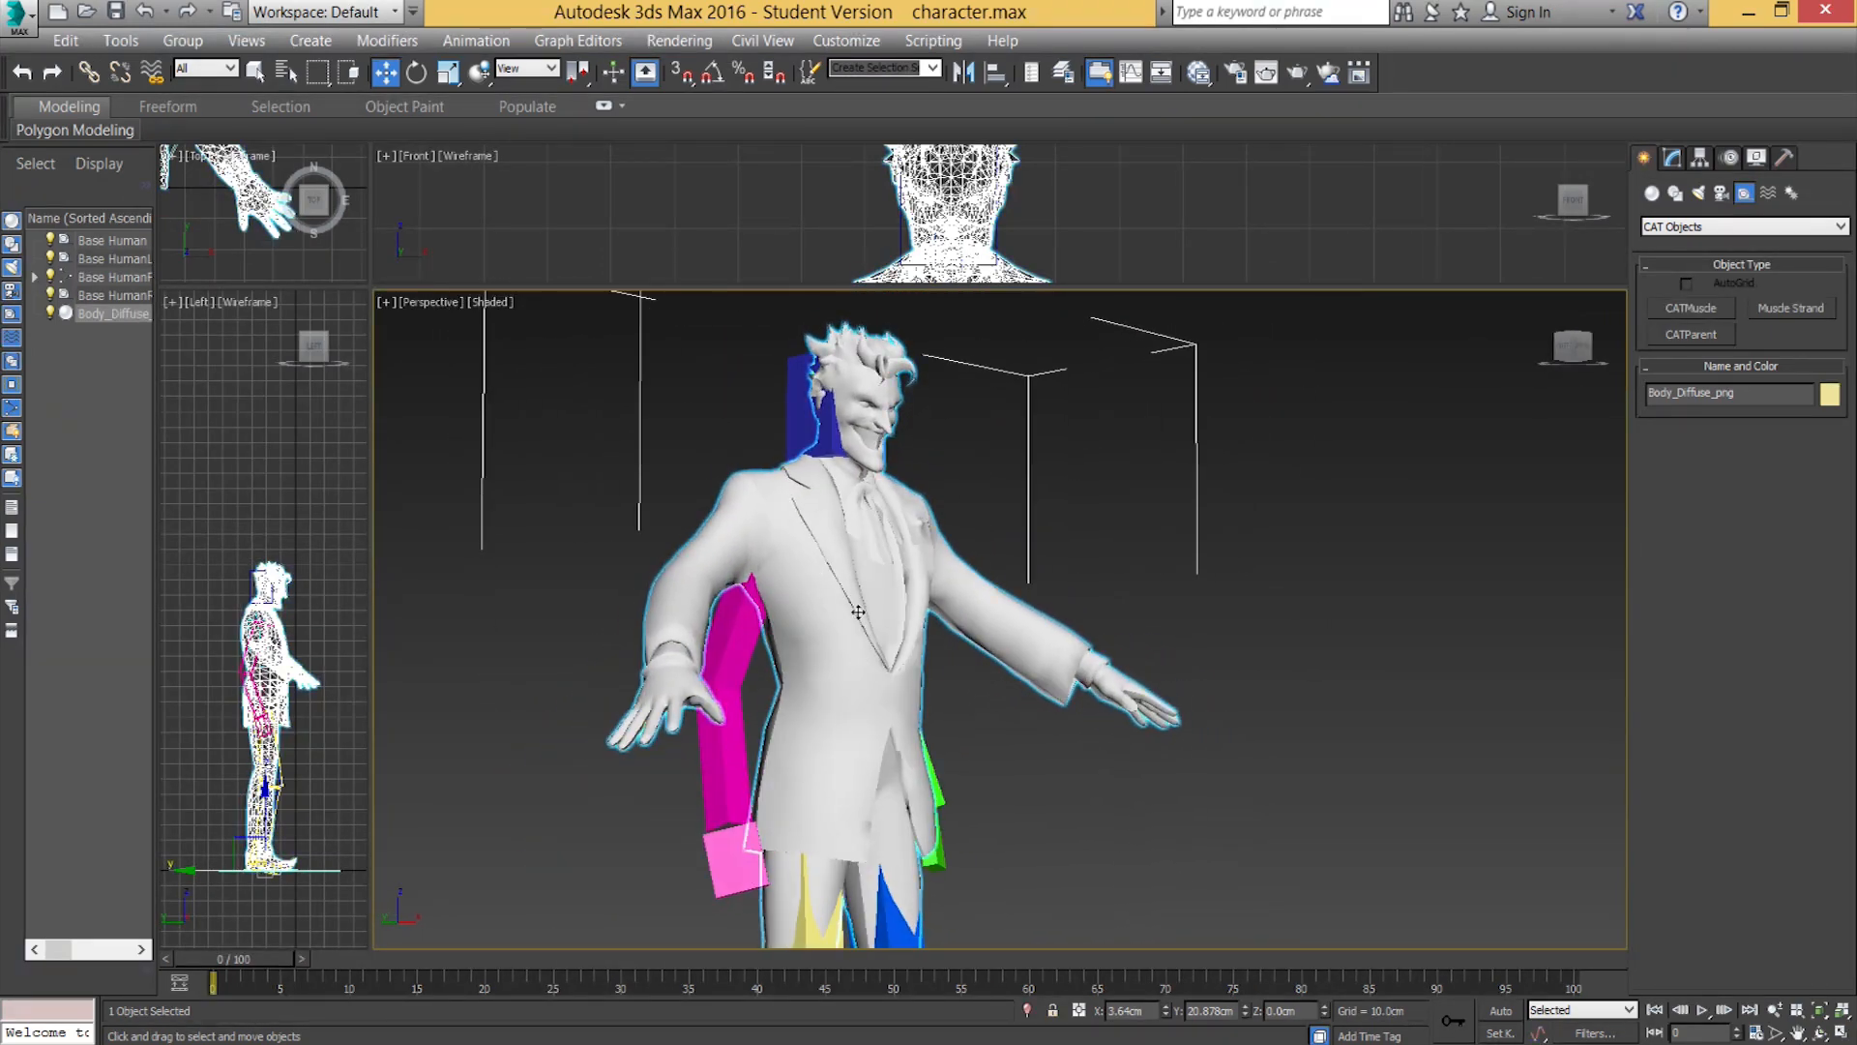
scroll(839, 824, up, 3)
alt+middle_drag(853, 764, 792, 709)
alt+middle_drag(934, 761, 859, 708)
scroll(859, 707, down, 3)
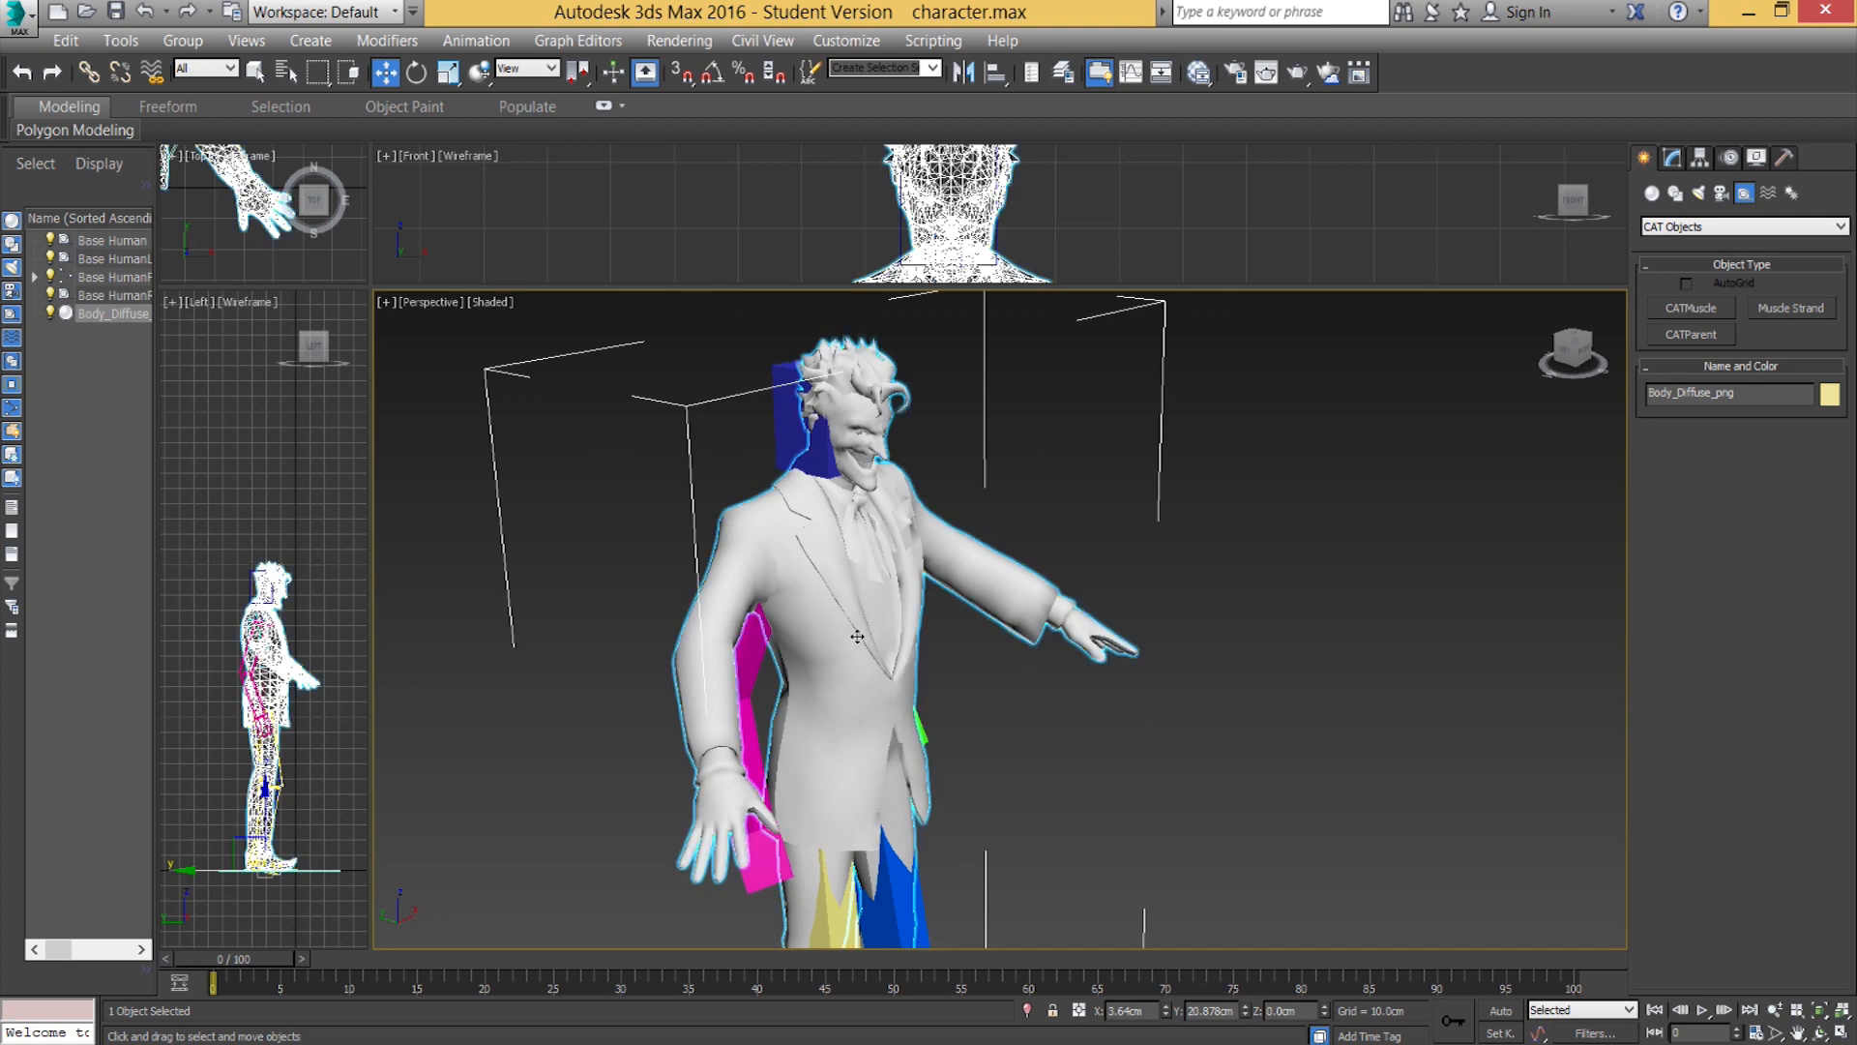
key(alt+x)
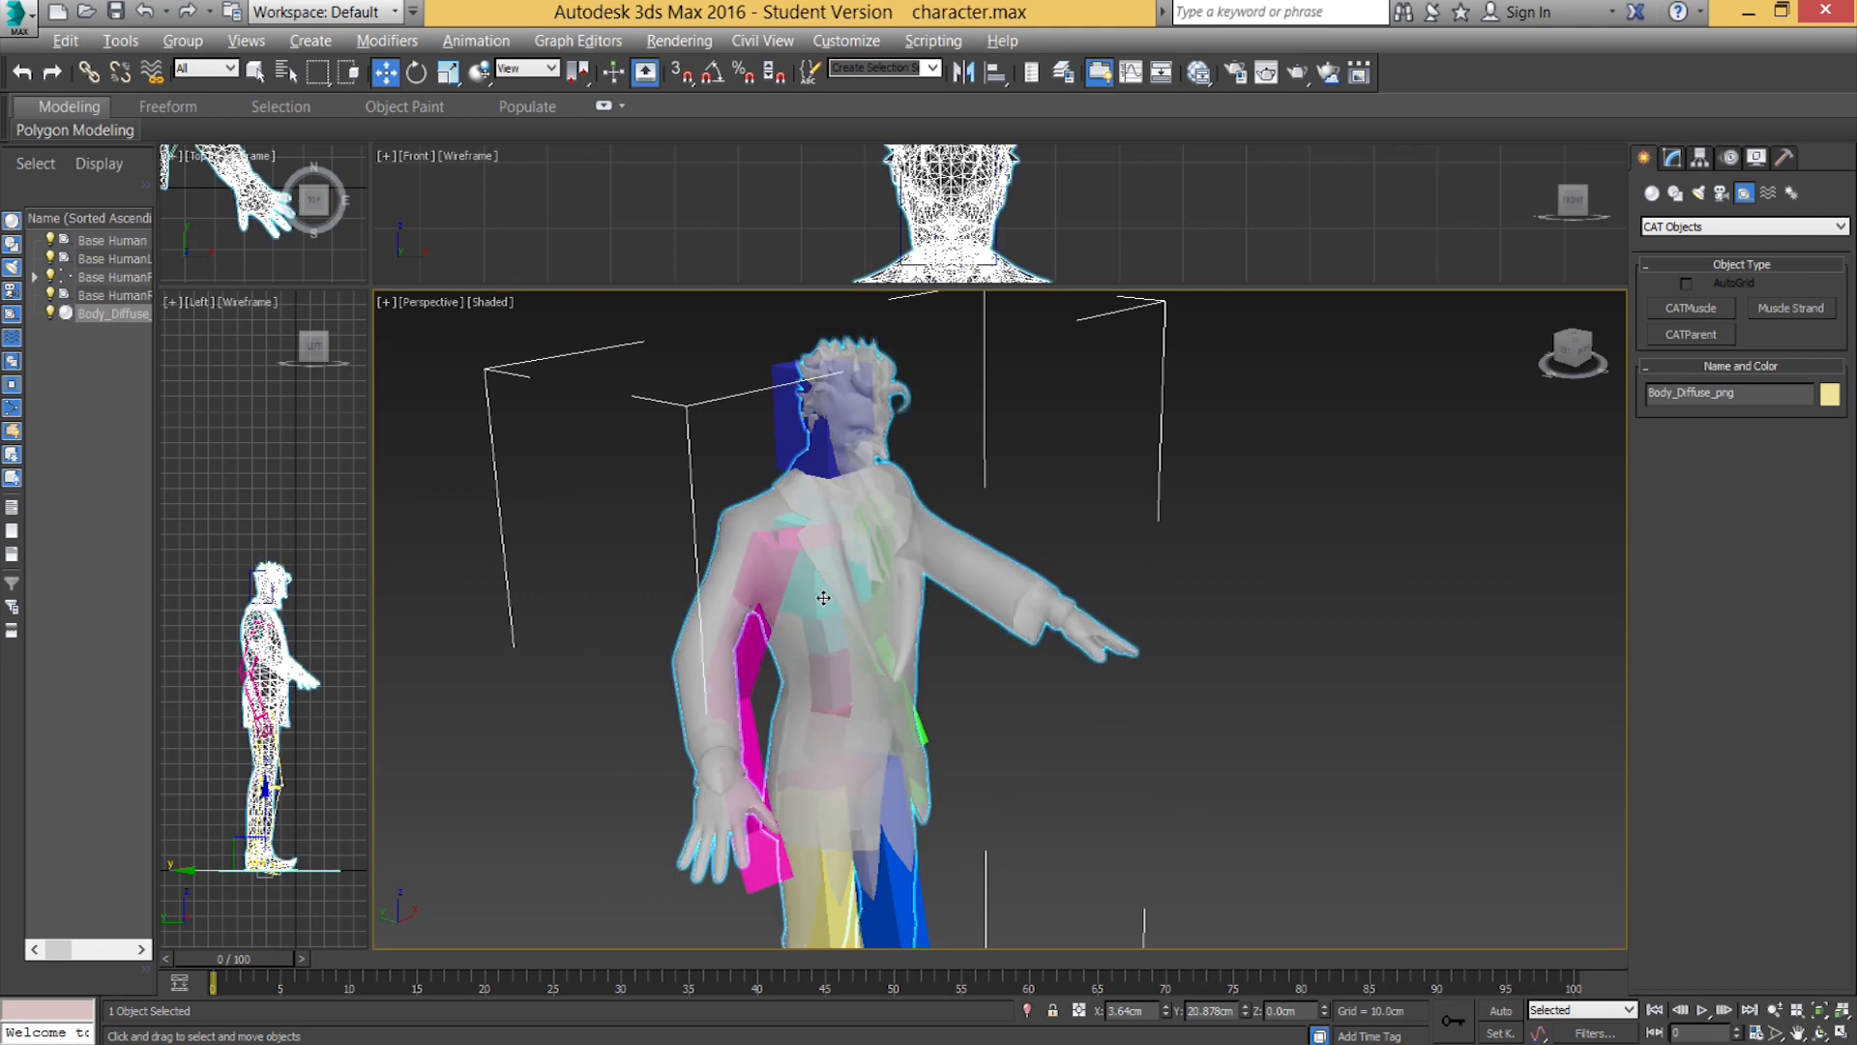
right_click(823, 598)
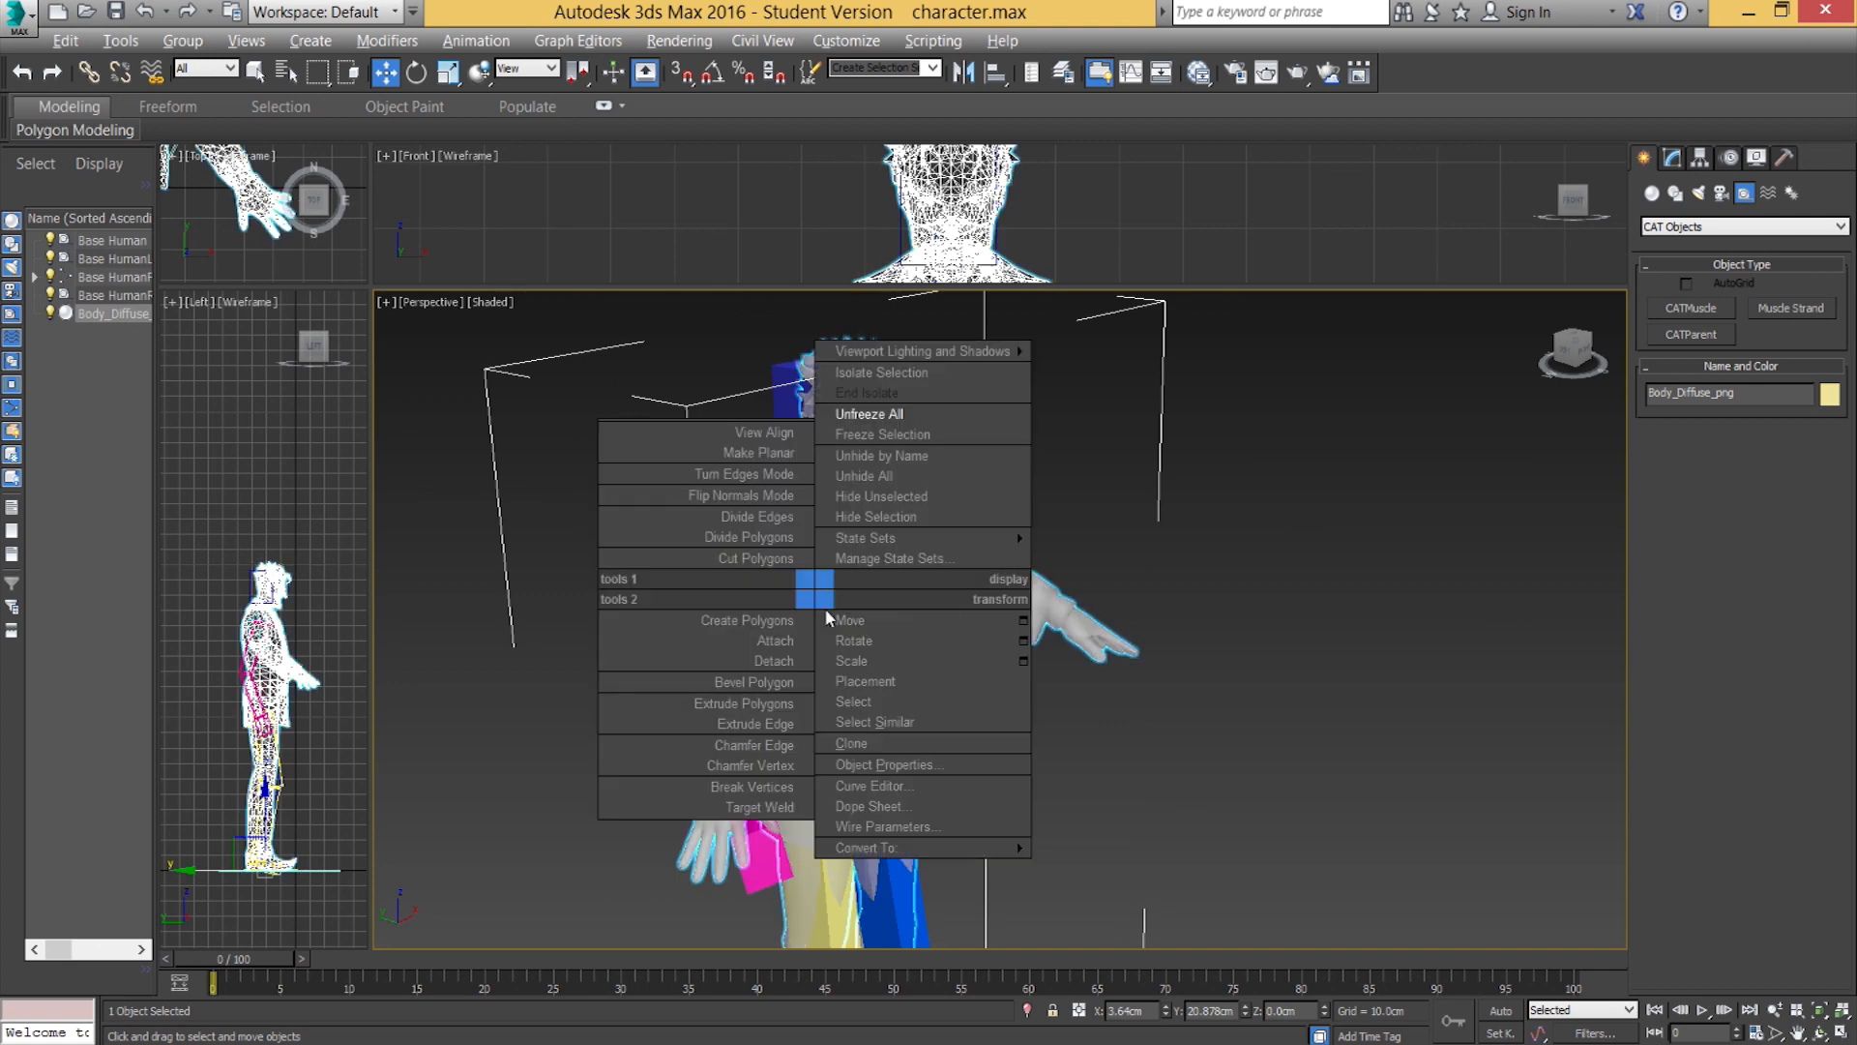
click(884, 437)
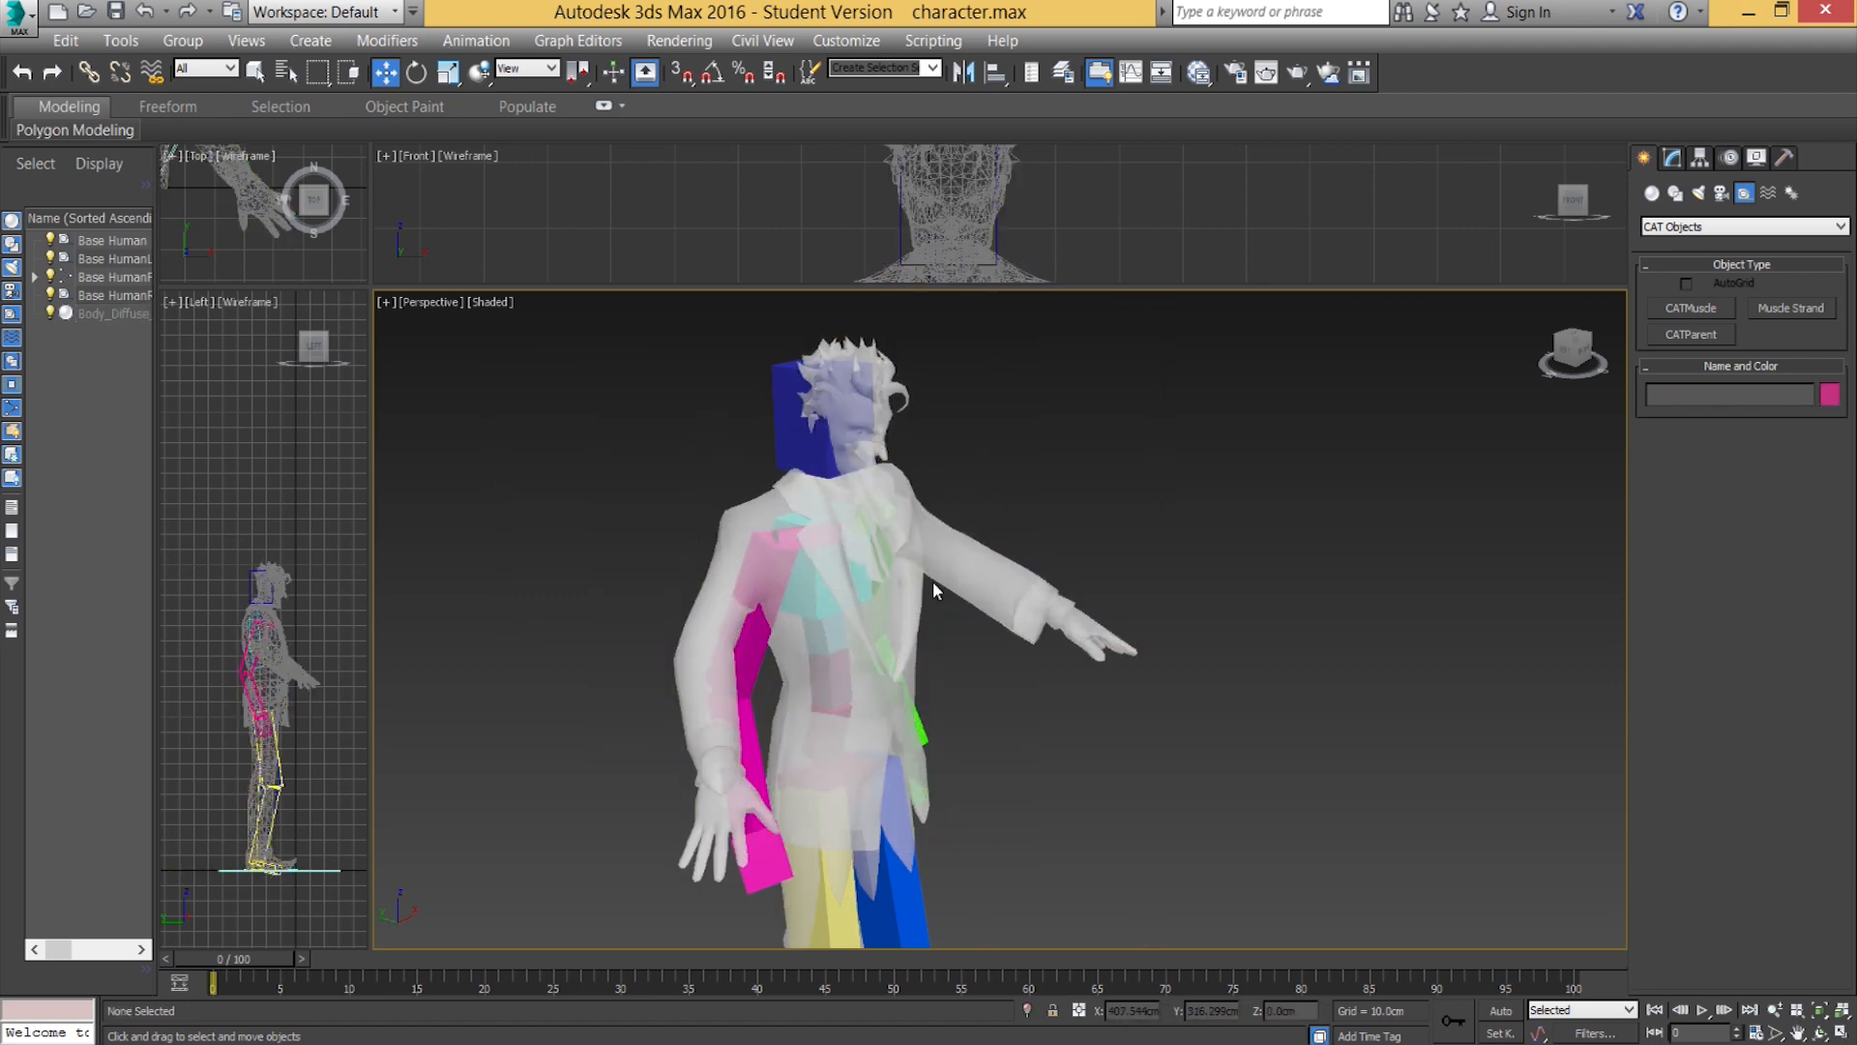
Test that the frozen body mesh cannot be selected, unfreeze all objects, and restore the mesh's frozen state.
alt+middle_drag(933, 659, 837, 625)
drag(799, 580, 915, 799)
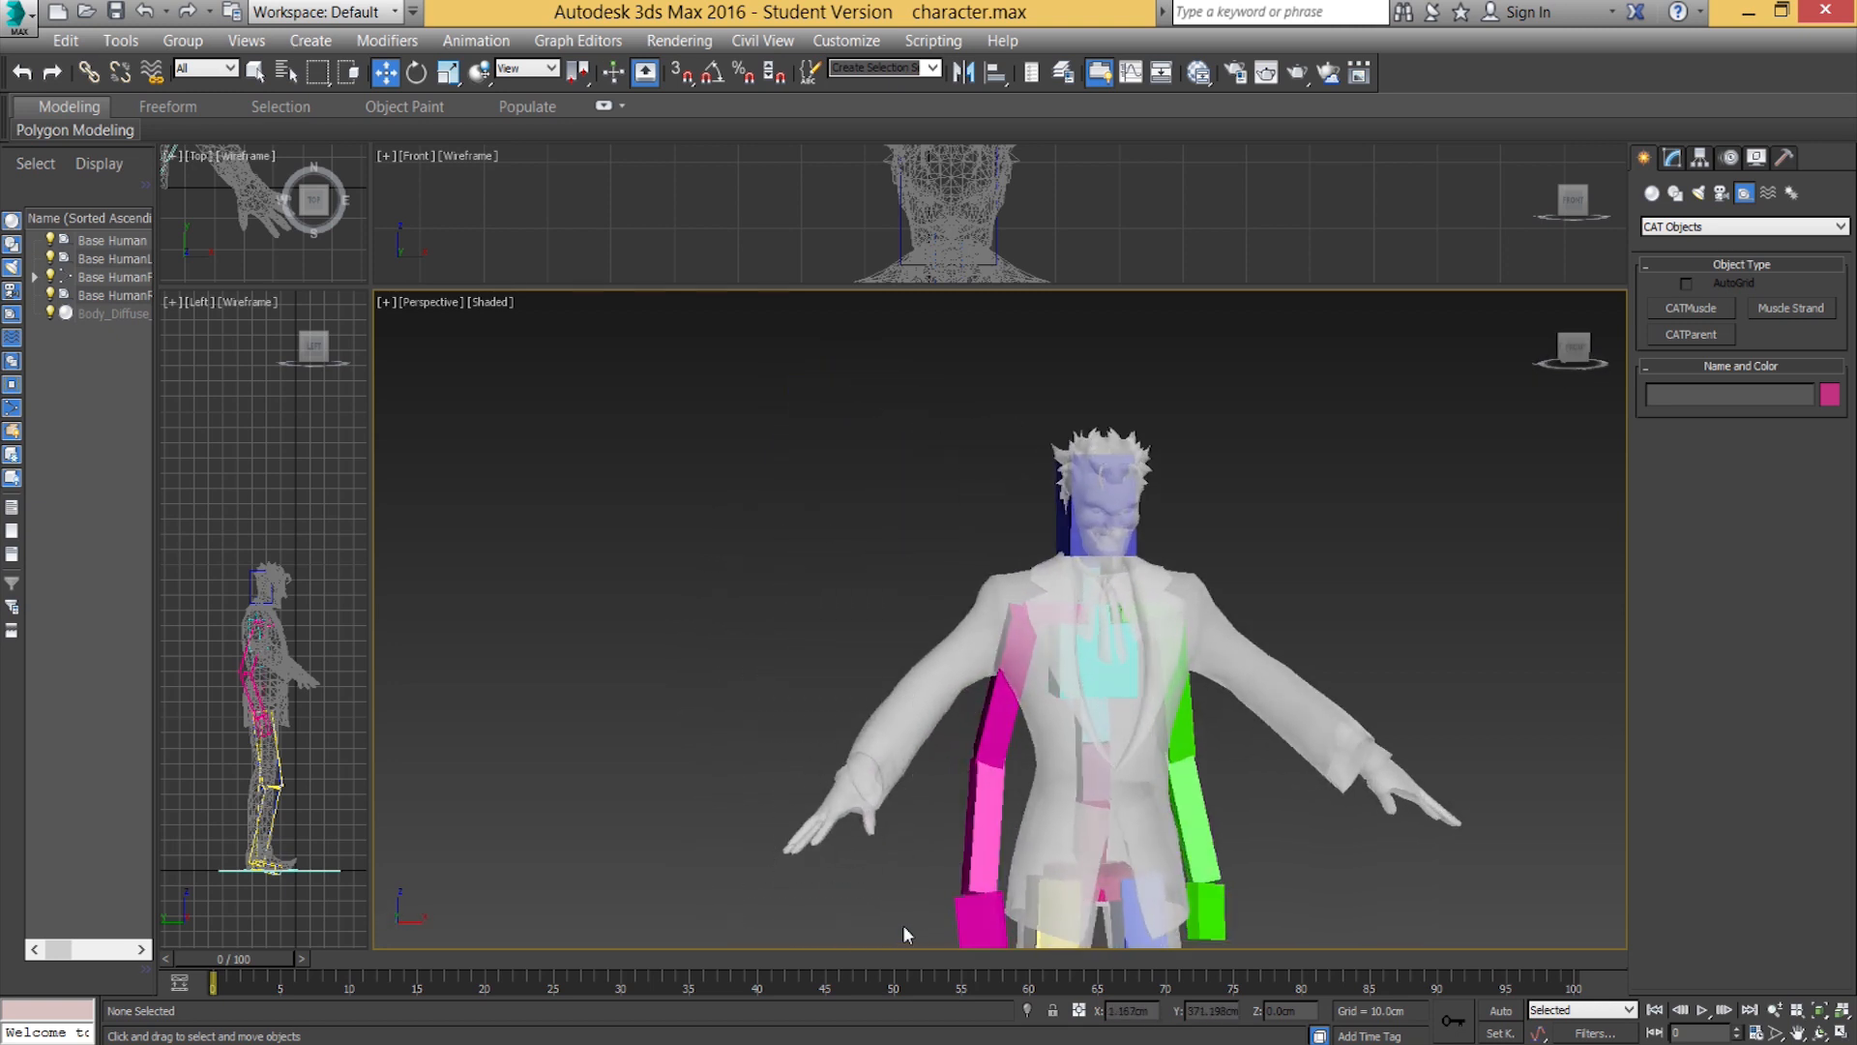
right_click(809, 619)
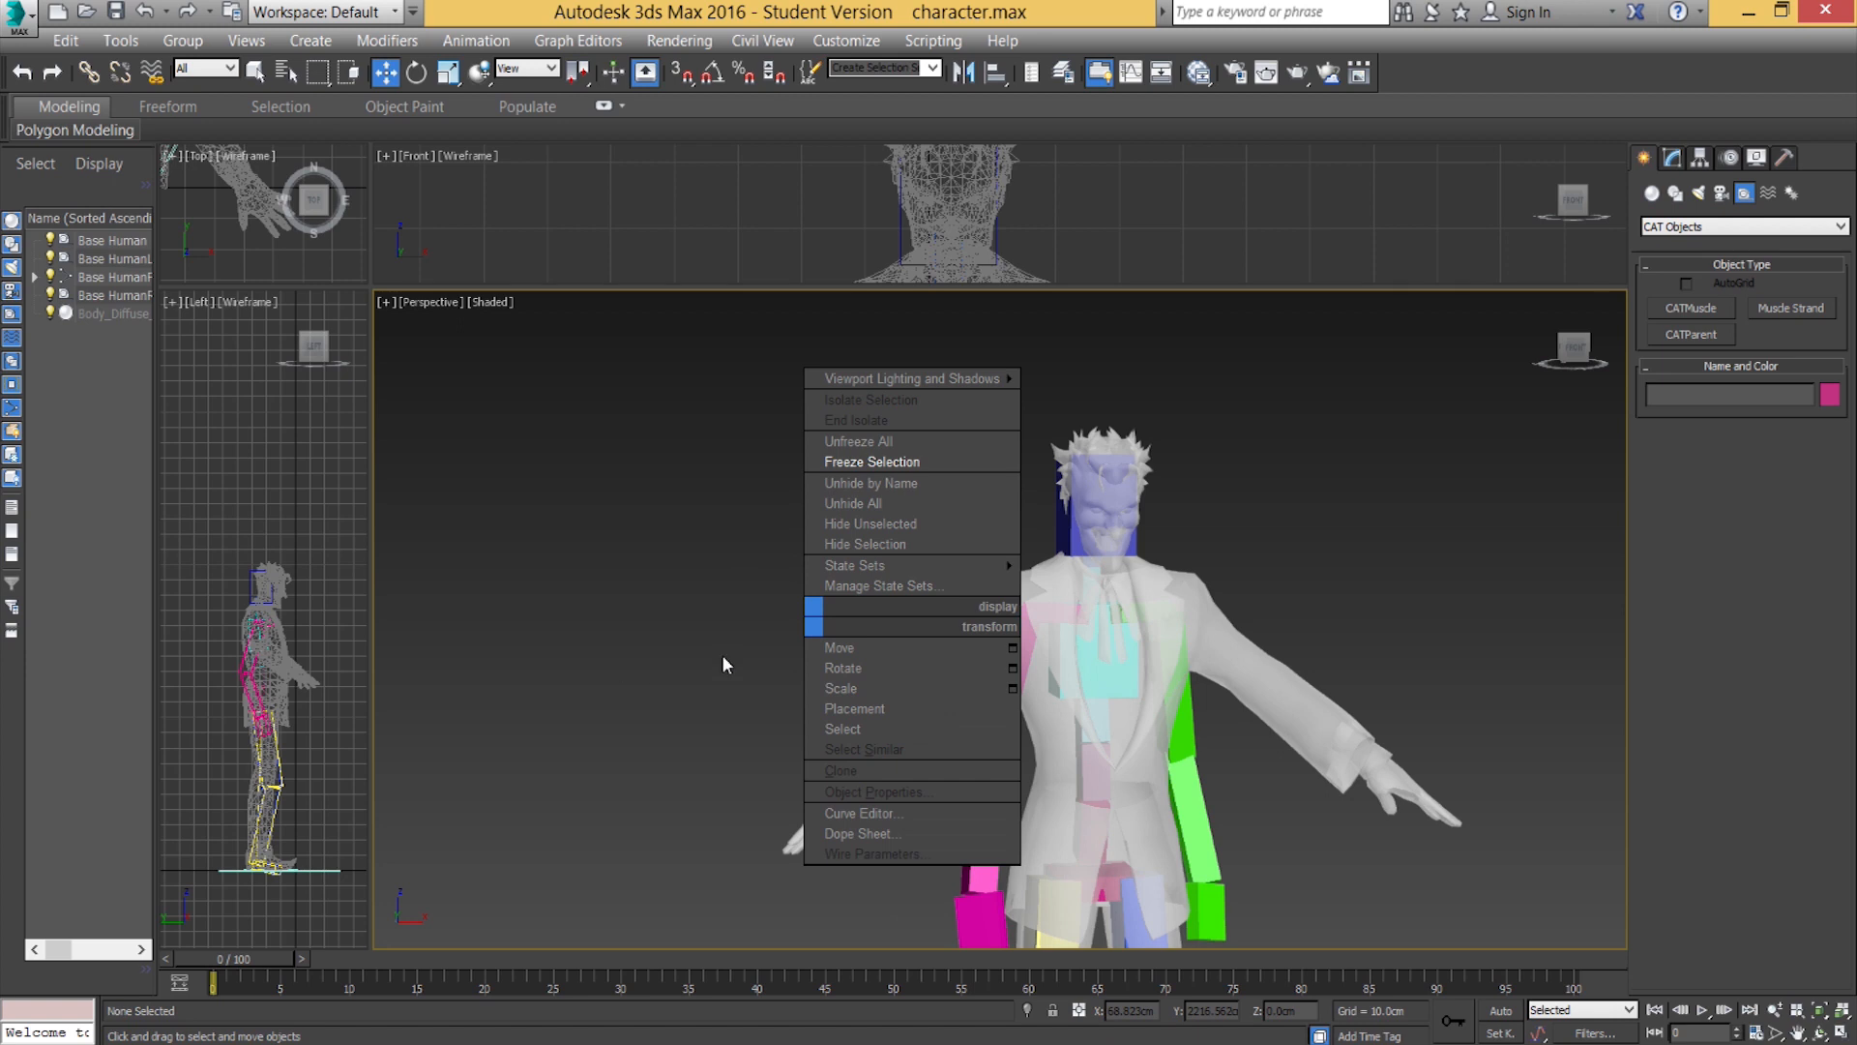
click(900, 444)
click(912, 713)
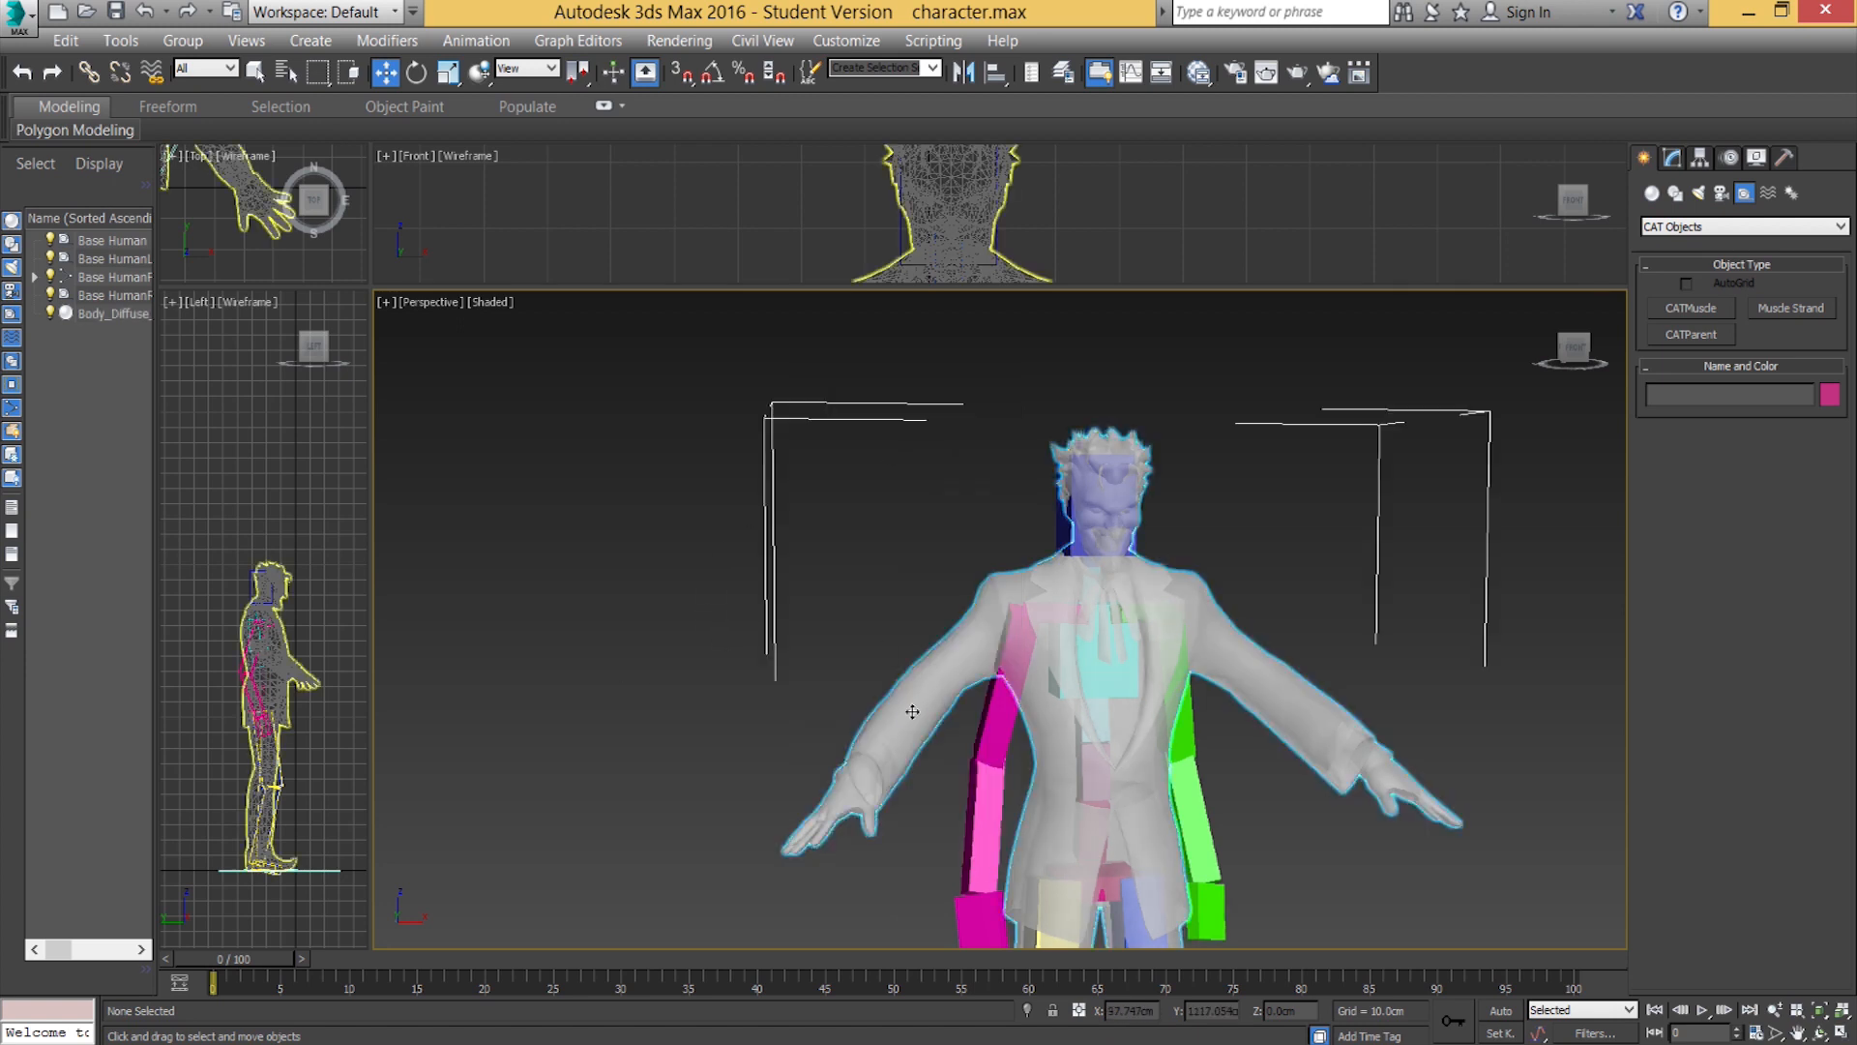
click(857, 681)
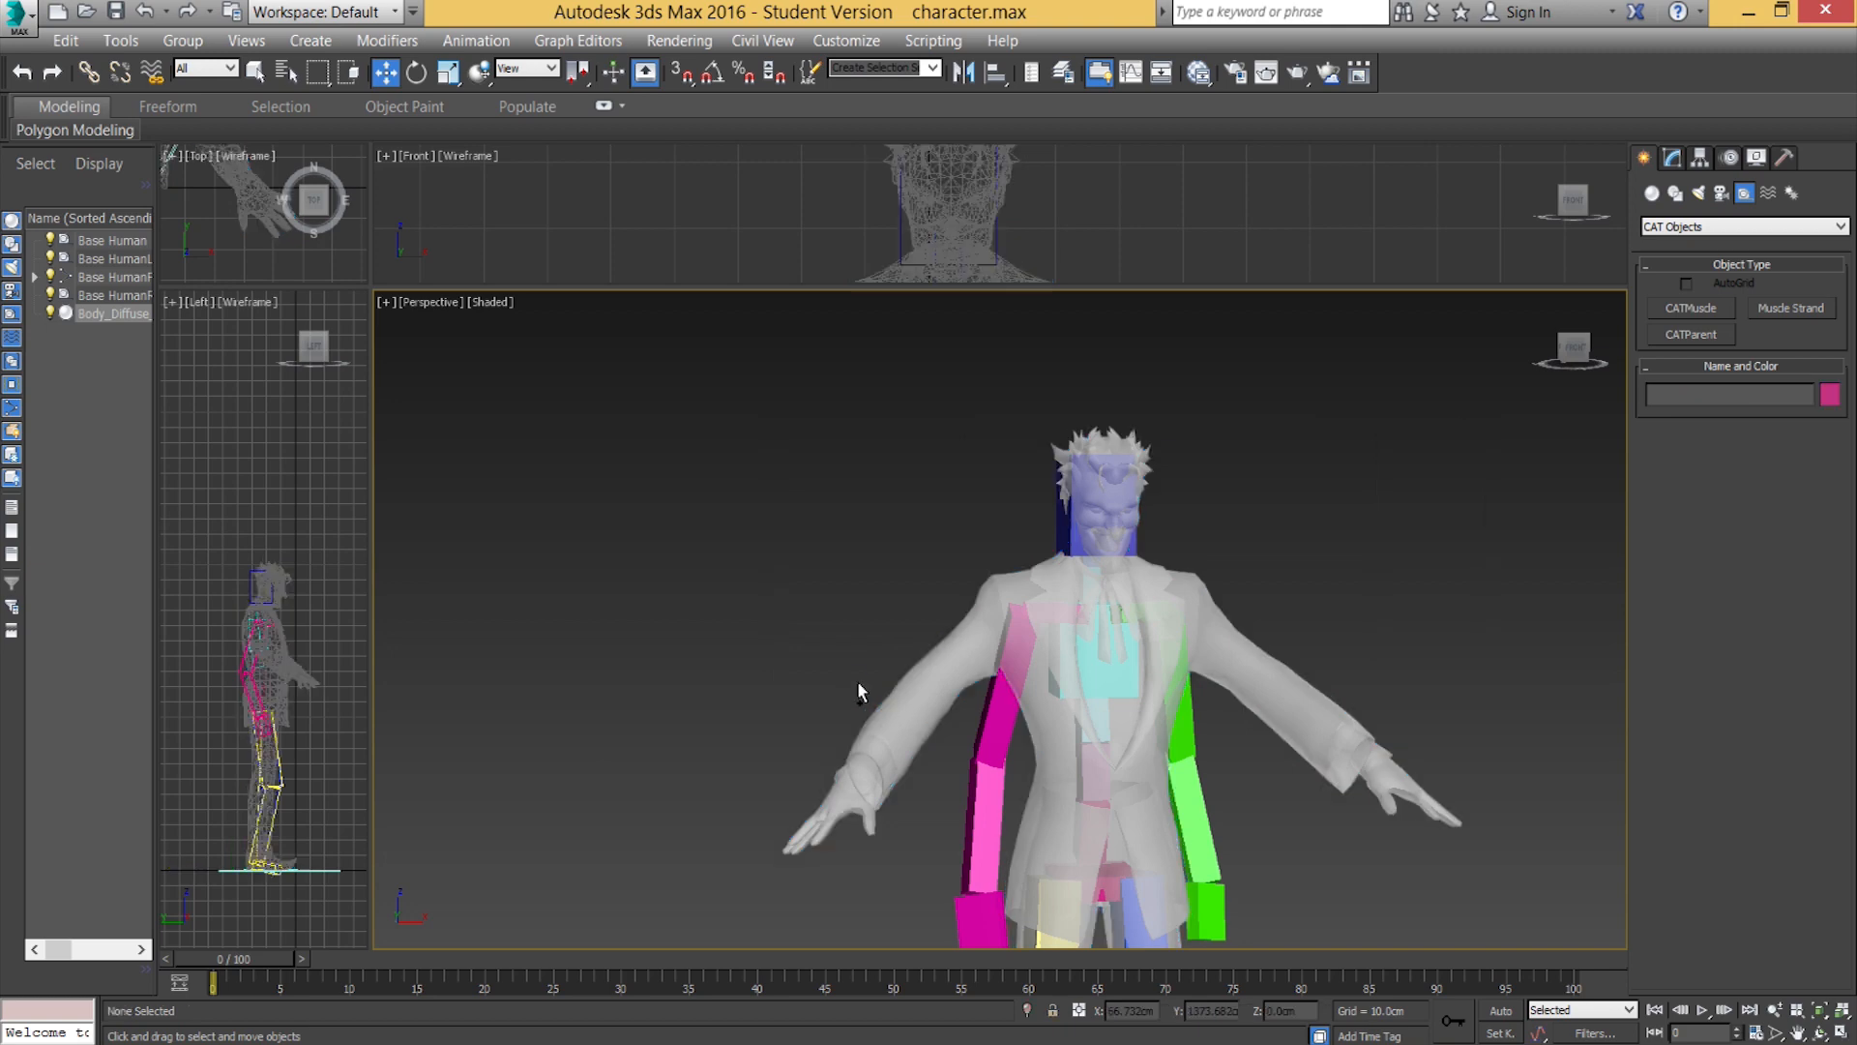
Try to rotate the right calf bone using the View reference coordinate system.
middle_drag(903, 711, 803, 543)
scroll(863, 793, down, 4)
alt+middle_drag(802, 544, 866, 617)
scroll(867, 617, up, 4)
middle_drag(857, 689, 1002, 635)
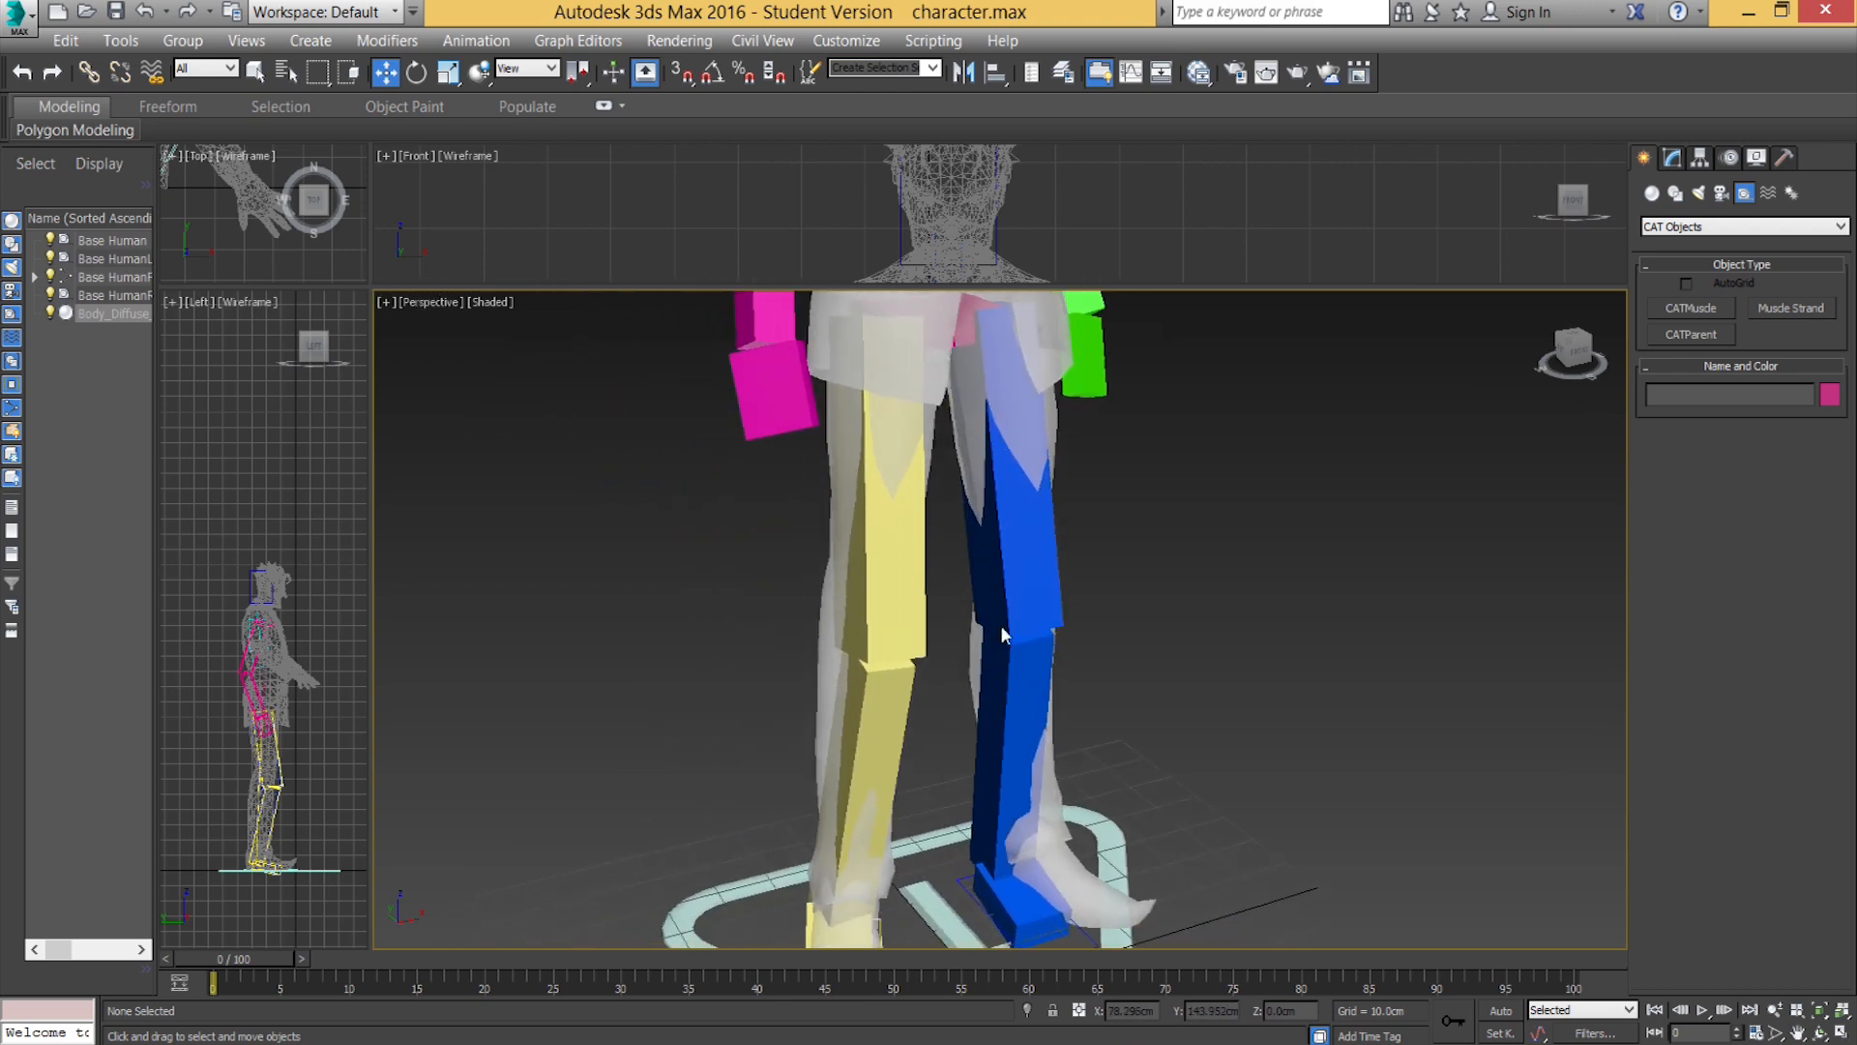
click(882, 700)
mouse_move(871, 744)
alt+middle_down()
mouse_move(873, 829)
mouse_move(882, 774)
alt+middle_up()
scroll(874, 762, down, 2)
scroll(874, 829, down, 3)
alt+middle_drag(883, 774, 905, 688)
scroll(878, 764, up, 5)
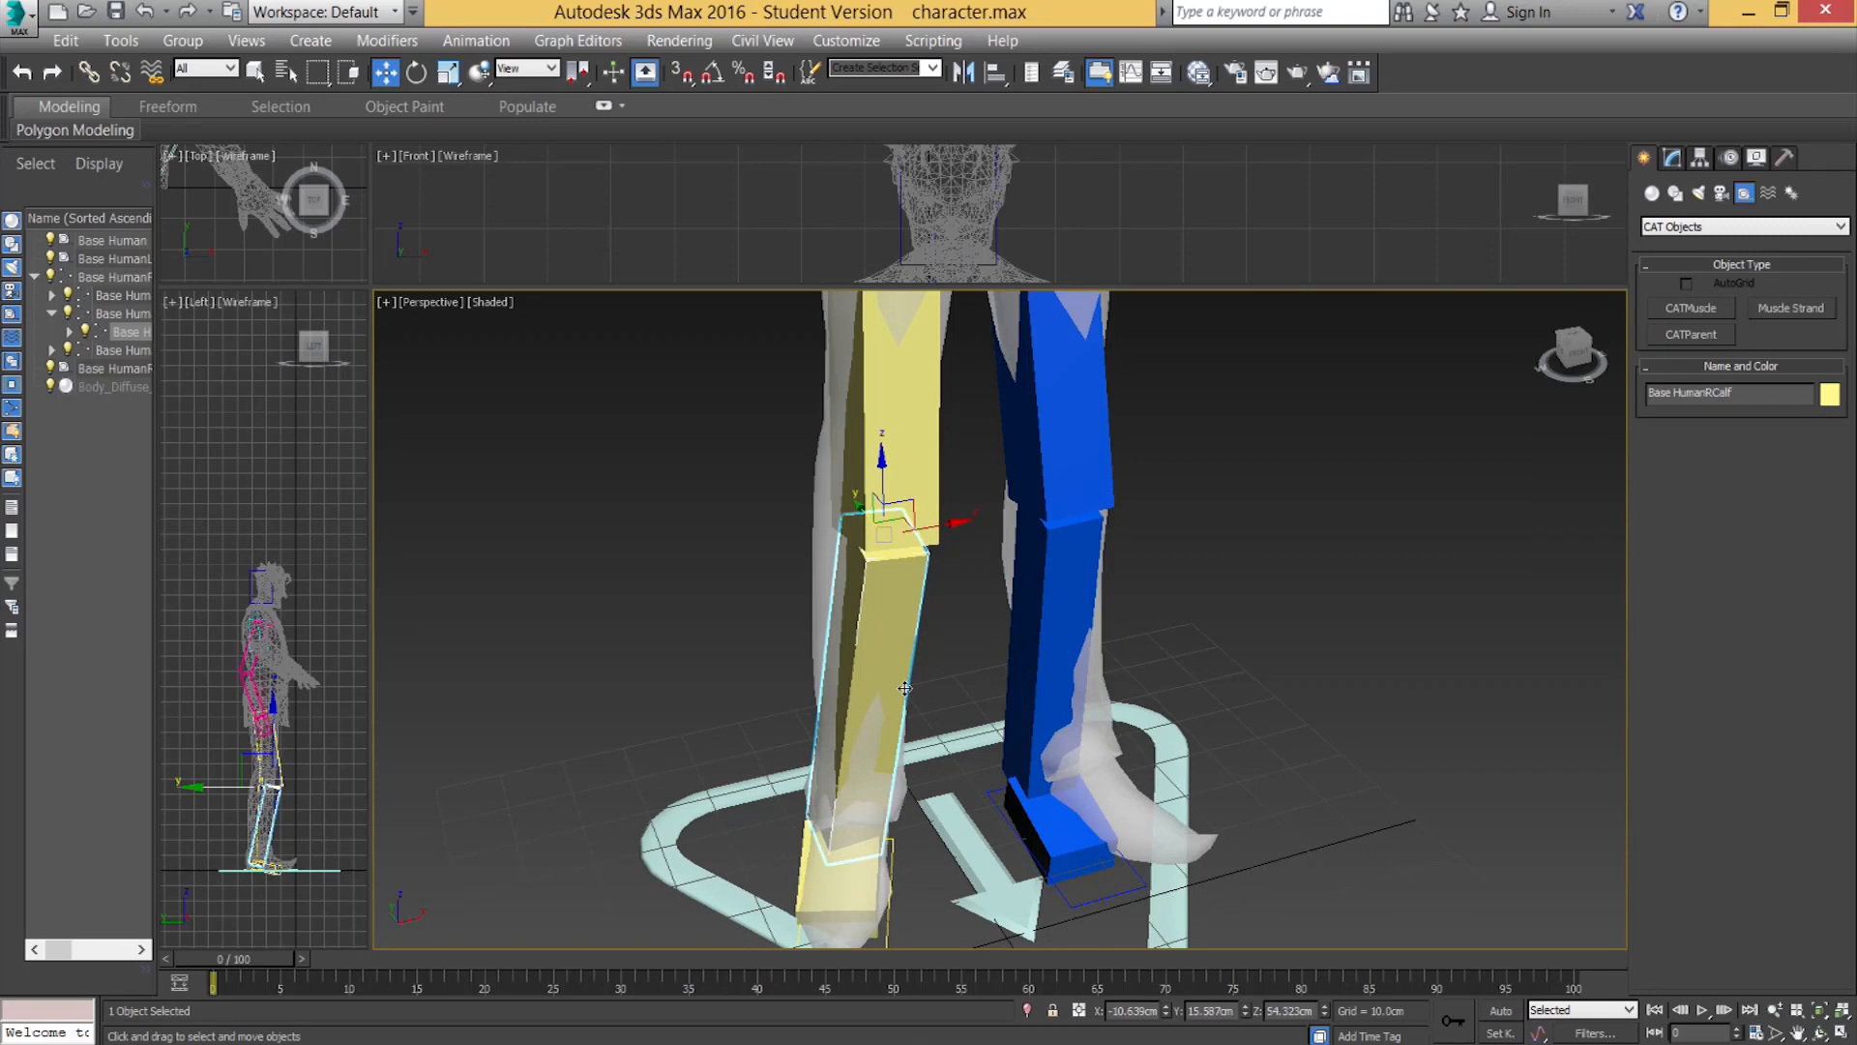
key(e)
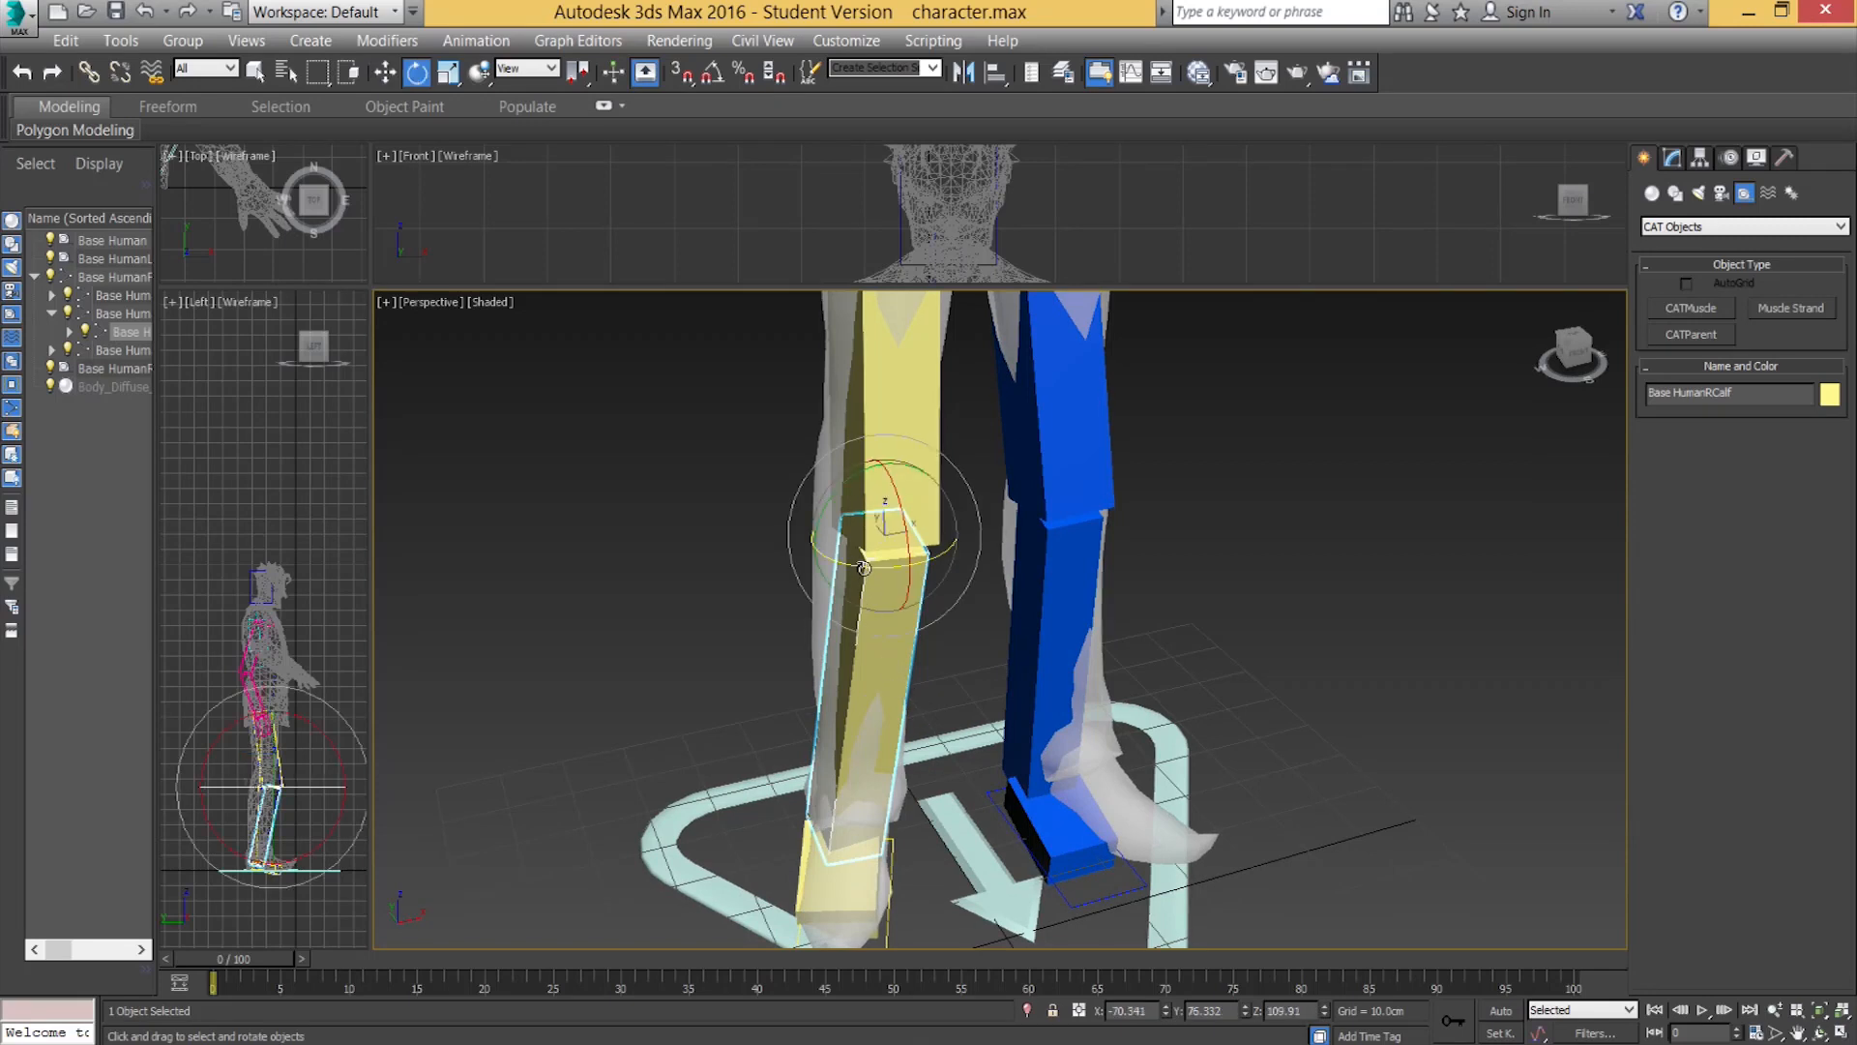
mouse_move(861, 566)
mouse_down()
mouse_move(836, 556)
mouse_move(861, 597)
mouse_up()
Set the reference coordinate system to Local and rotate the right calf bone about 17.55 degrees around X.
click(876, 425)
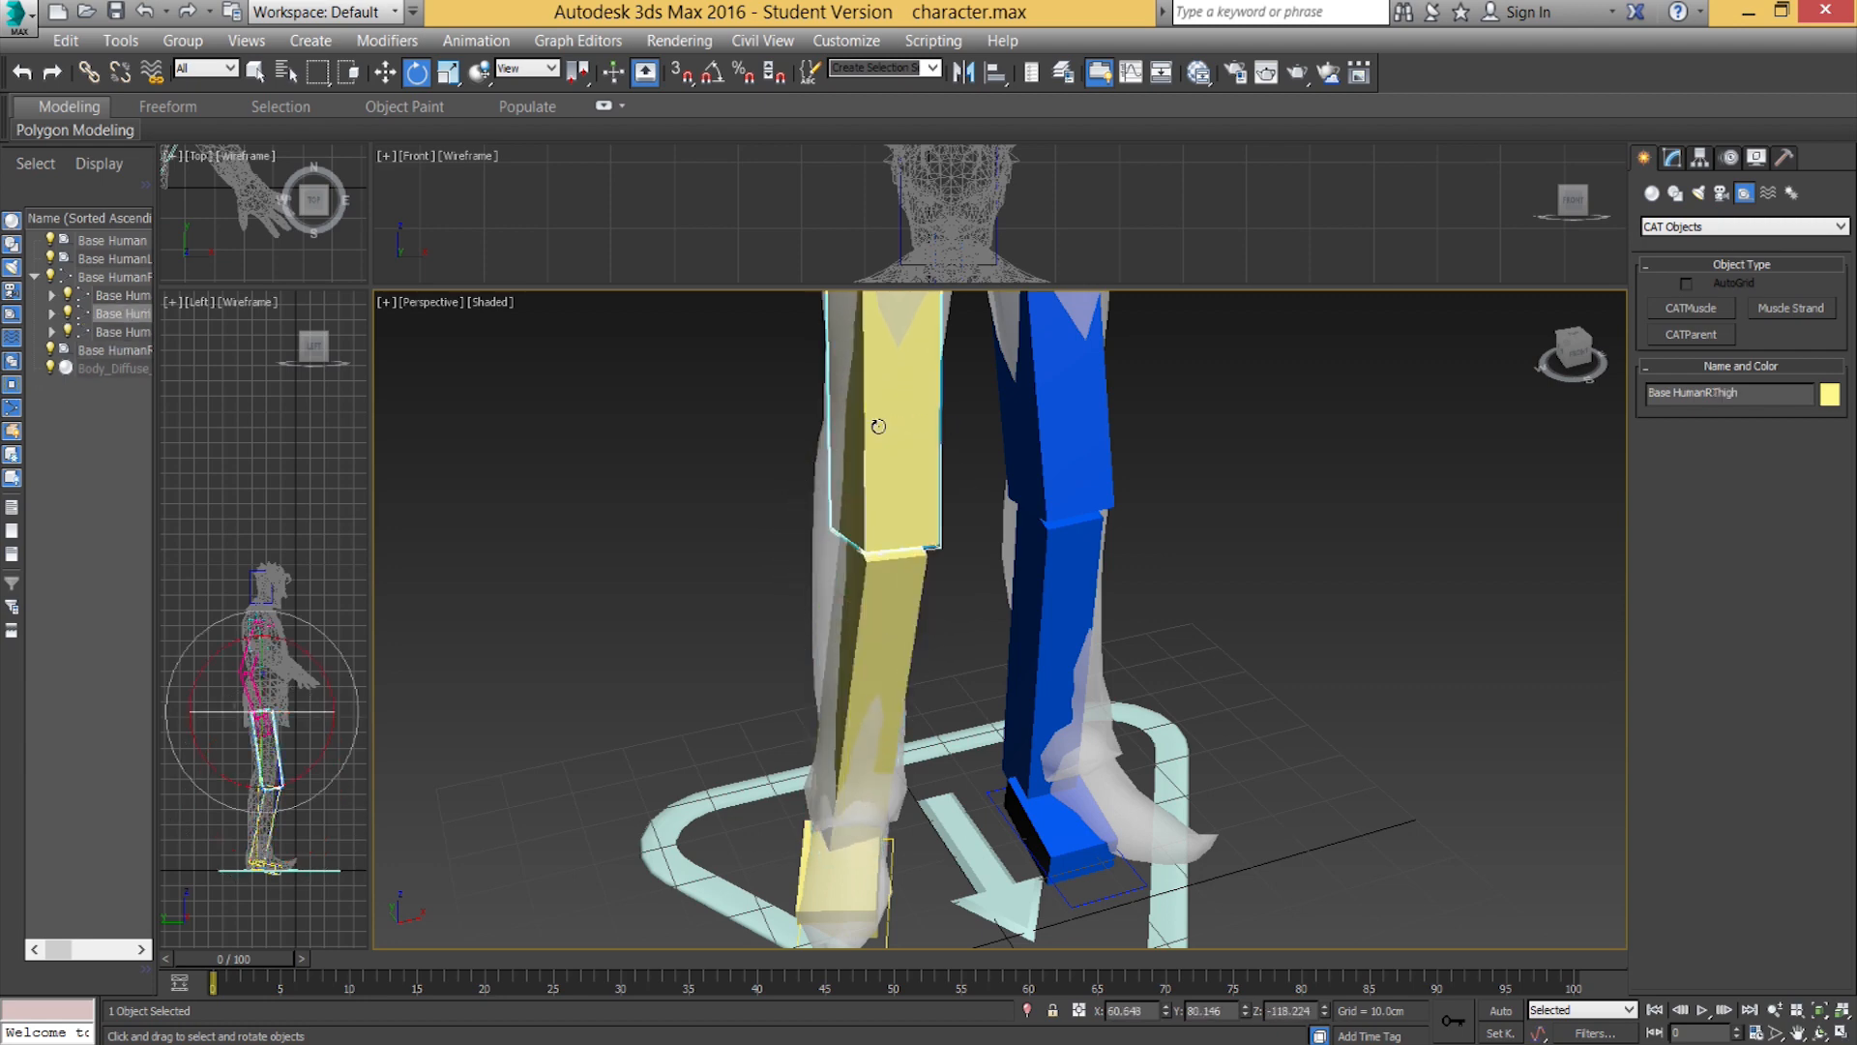
click(870, 614)
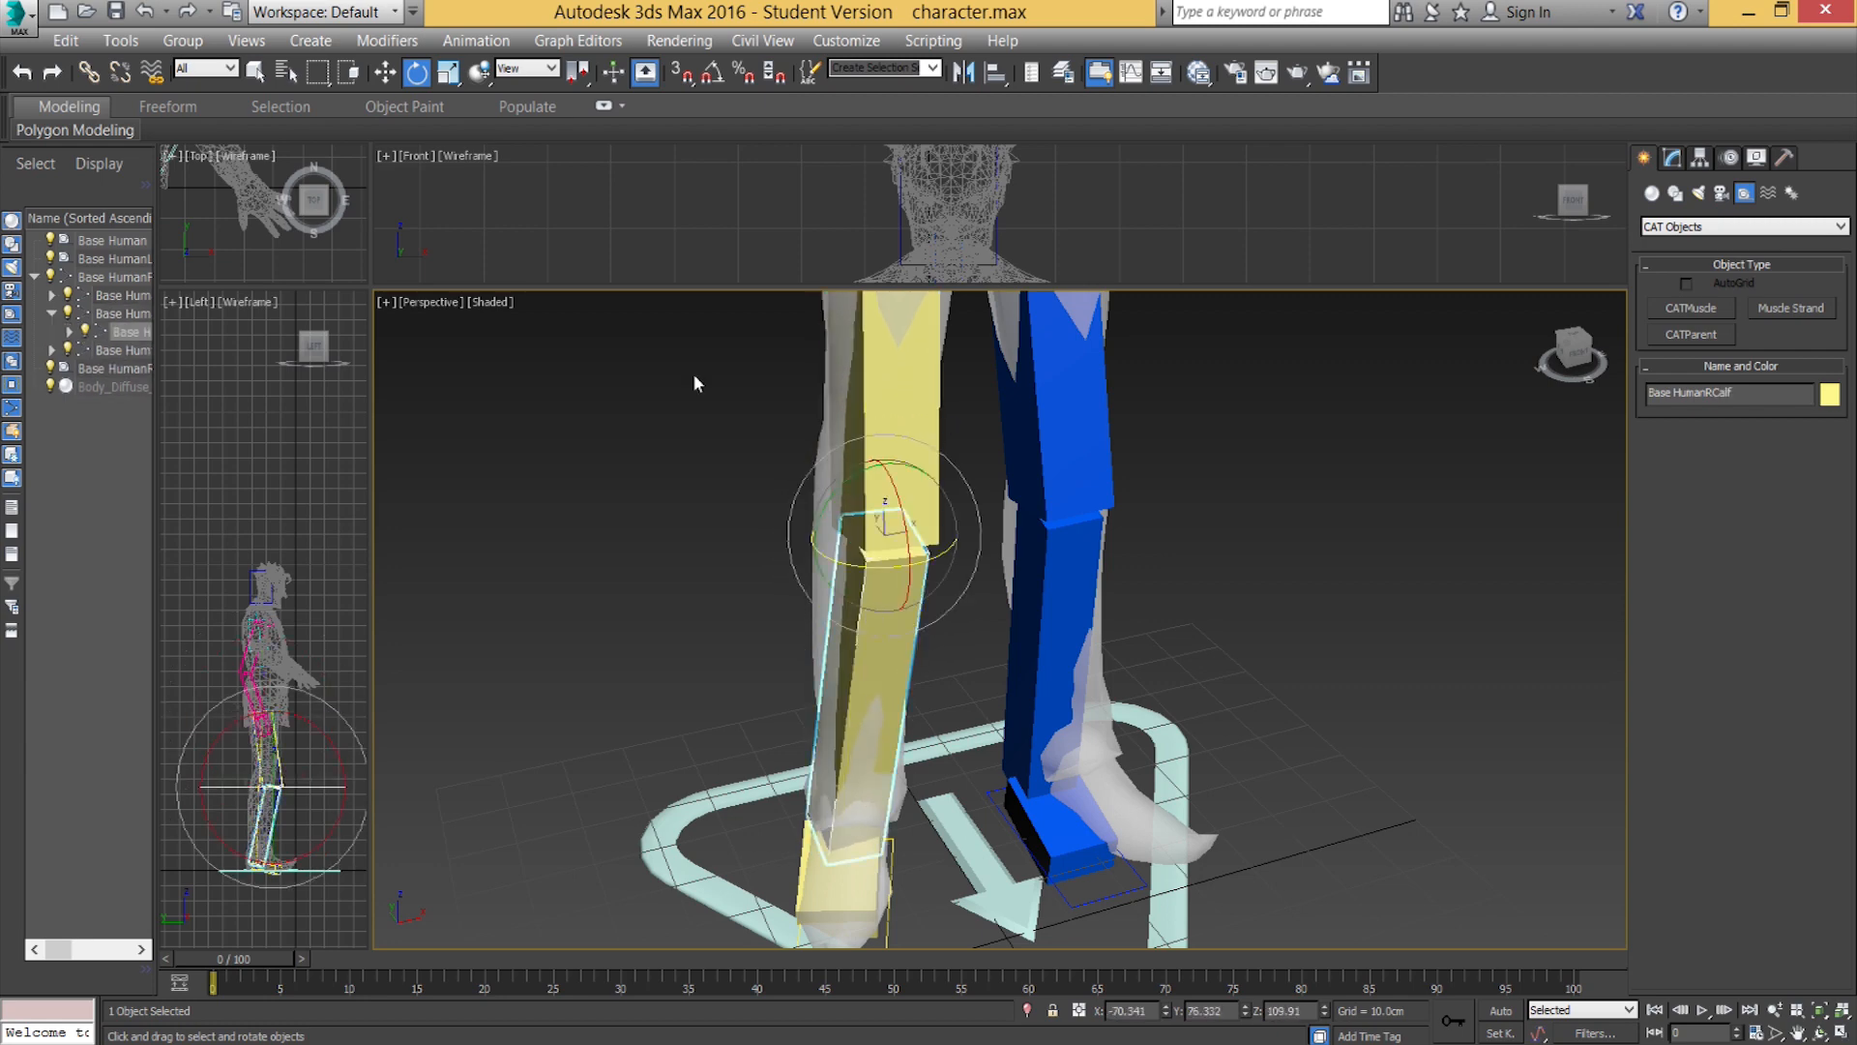
click(530, 68)
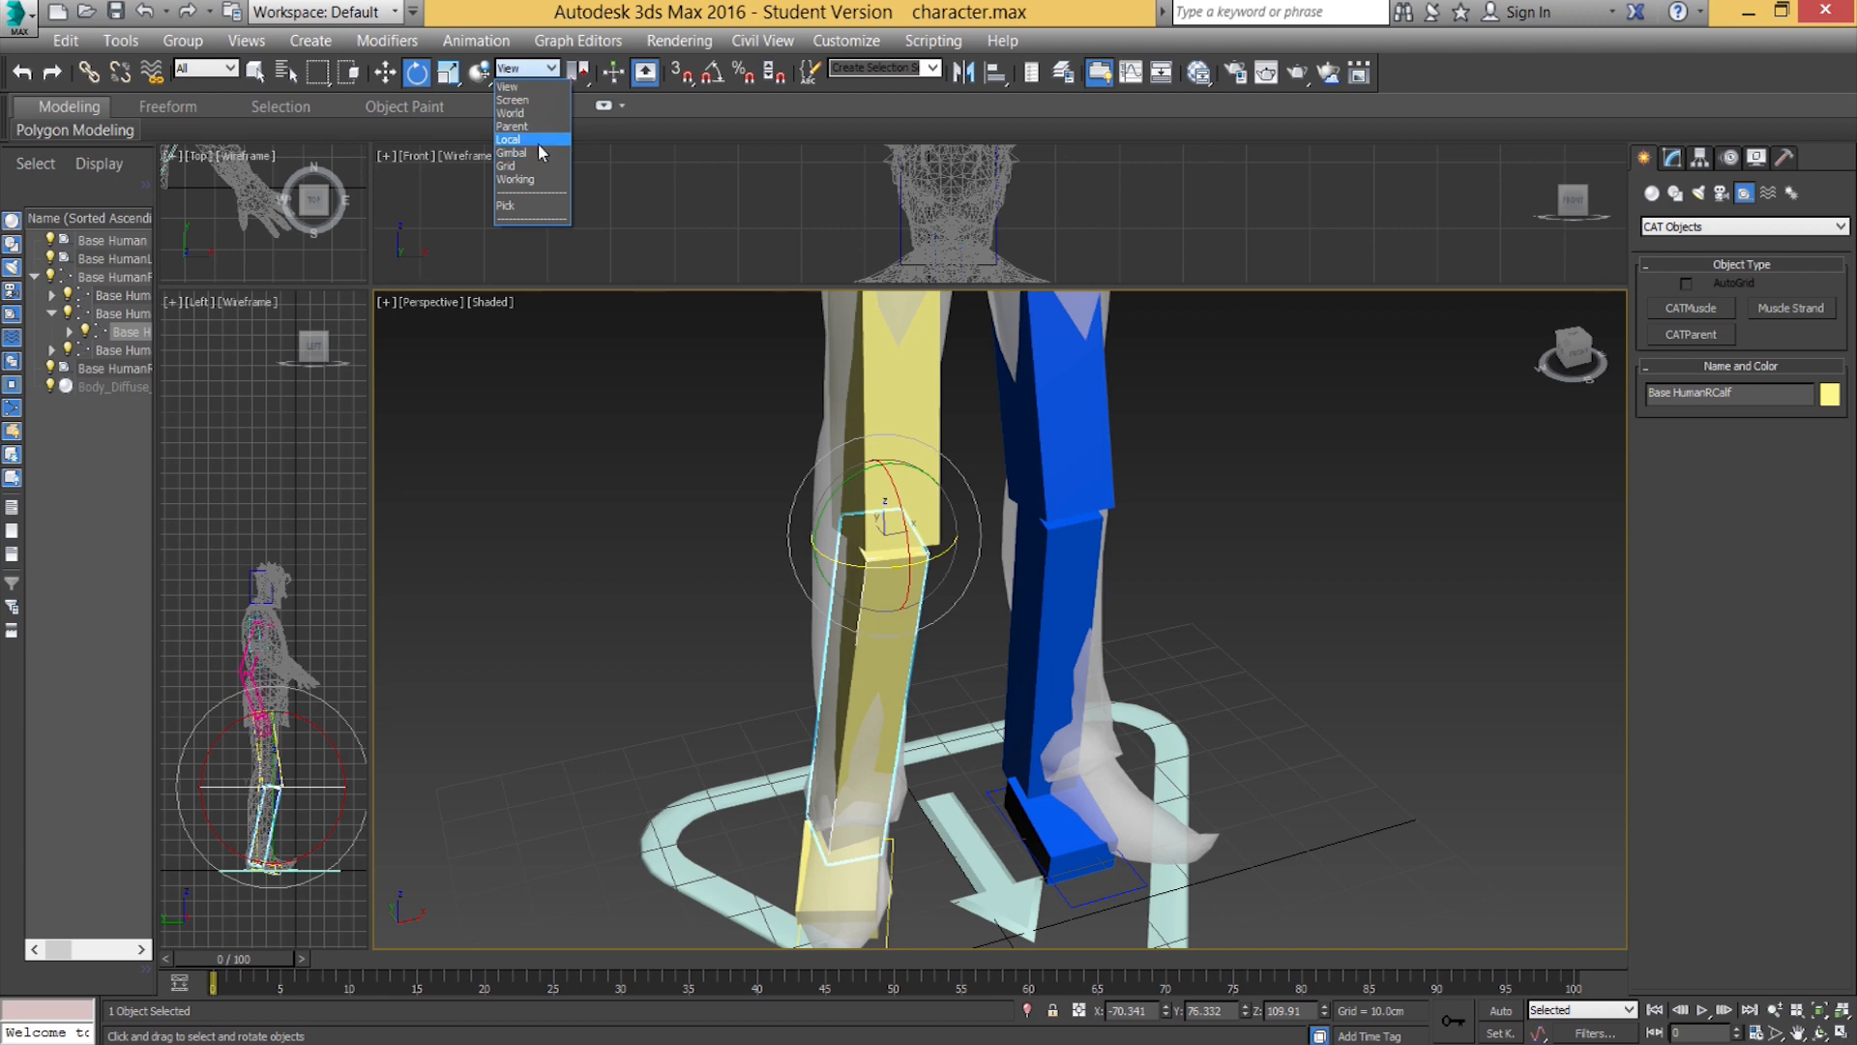
click(528, 139)
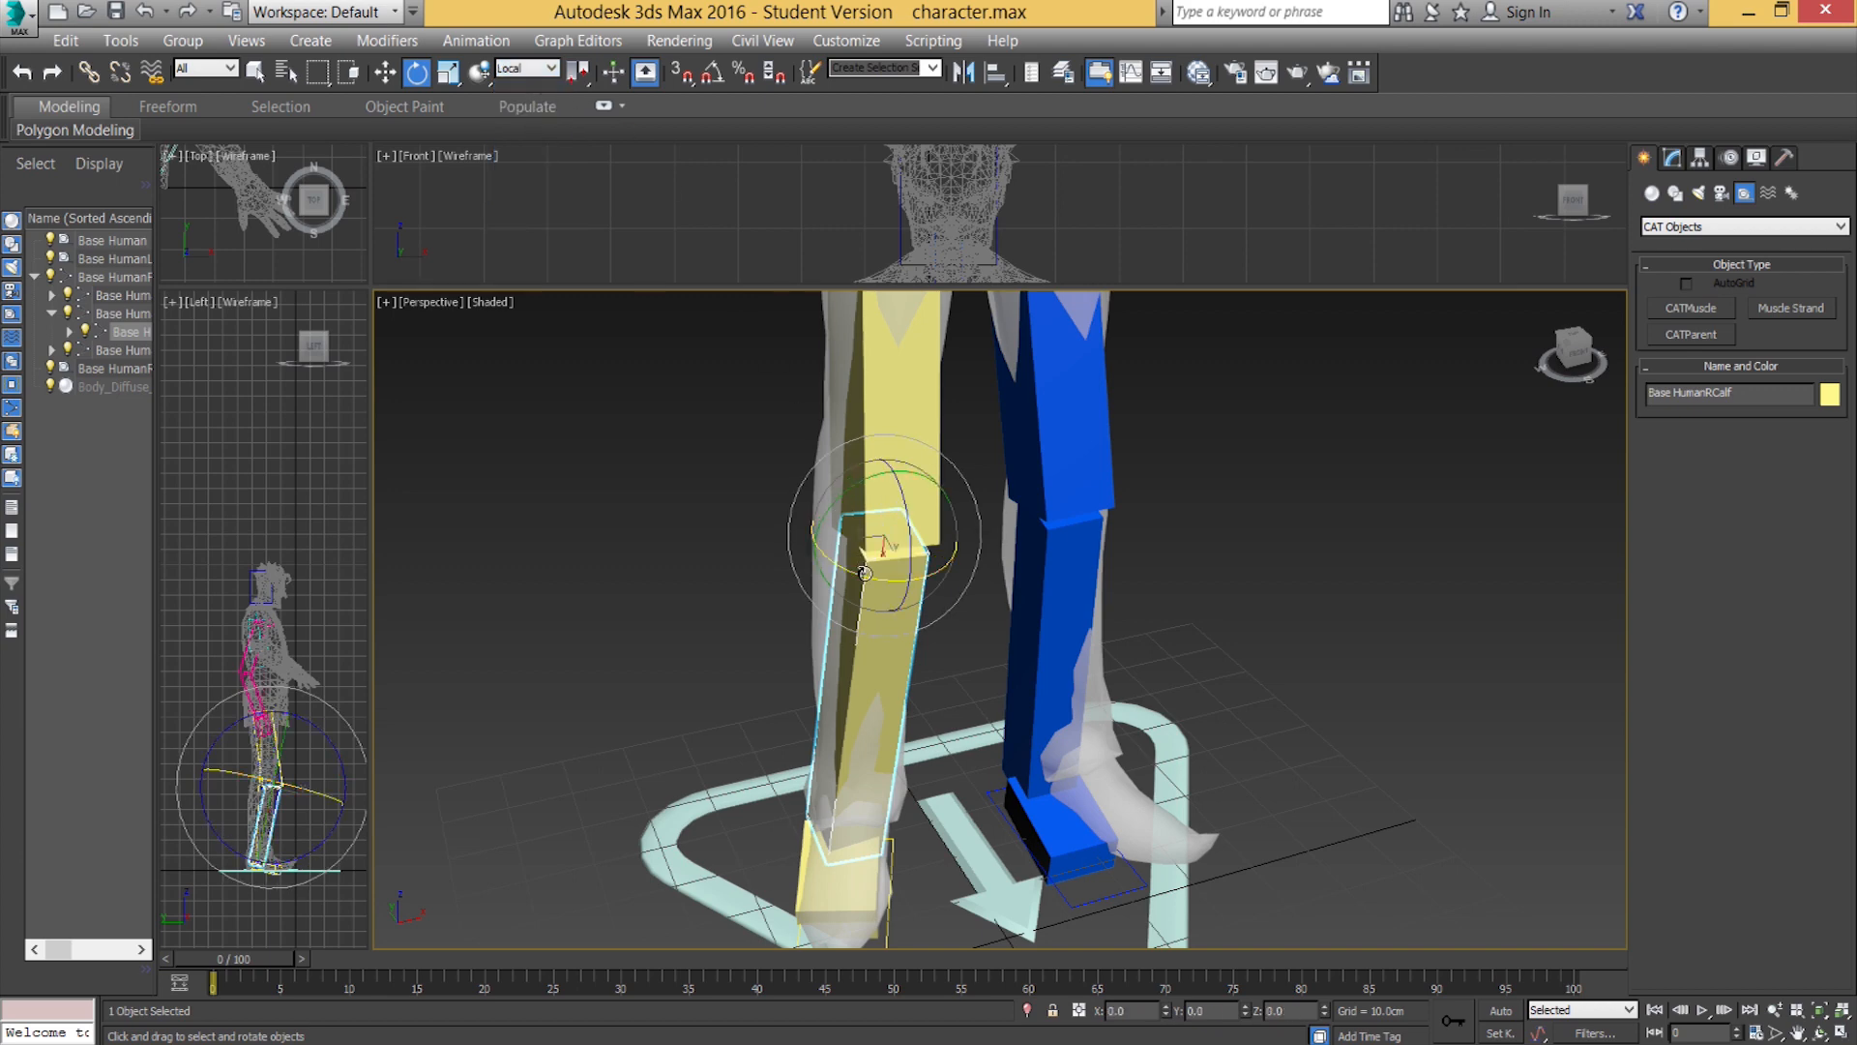
drag(865, 573, 833, 561)
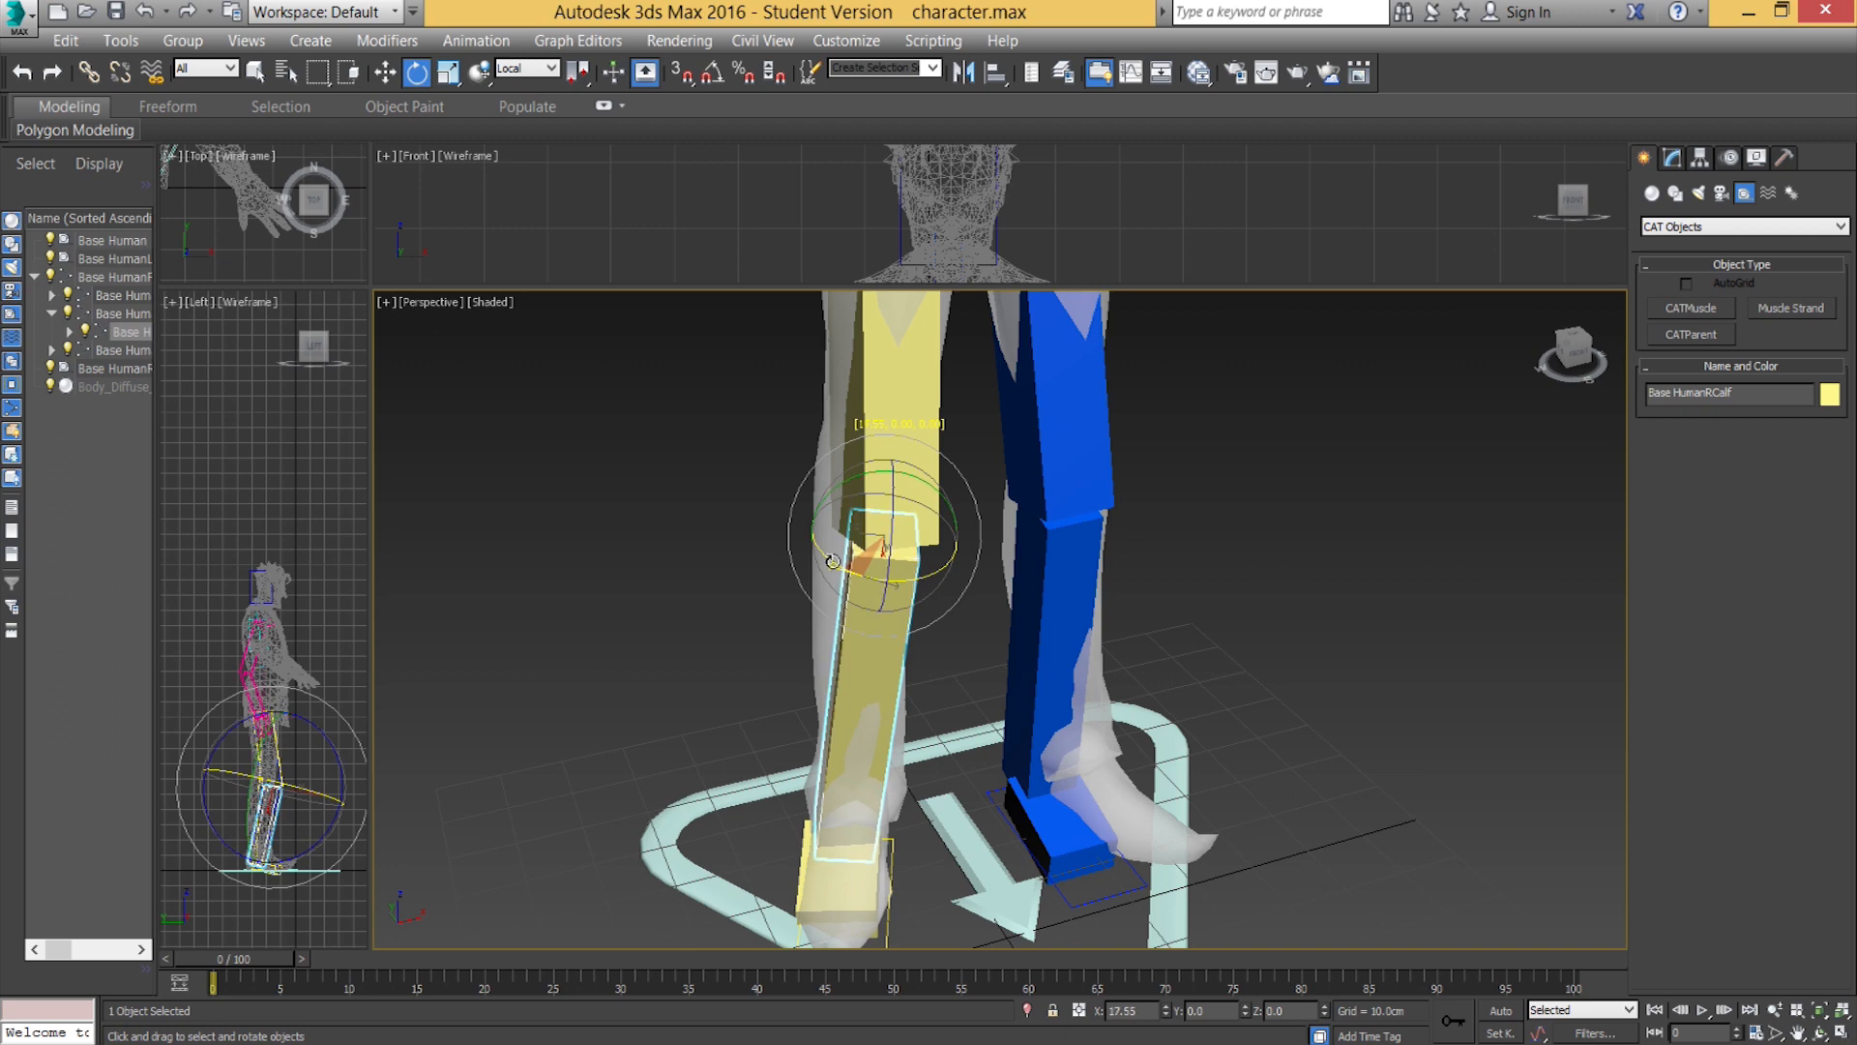
Rotate the right thigh bone about 7 degrees around its local X axis to follow the mesh's leg.
click(879, 401)
middle_drag(879, 406, 887, 706)
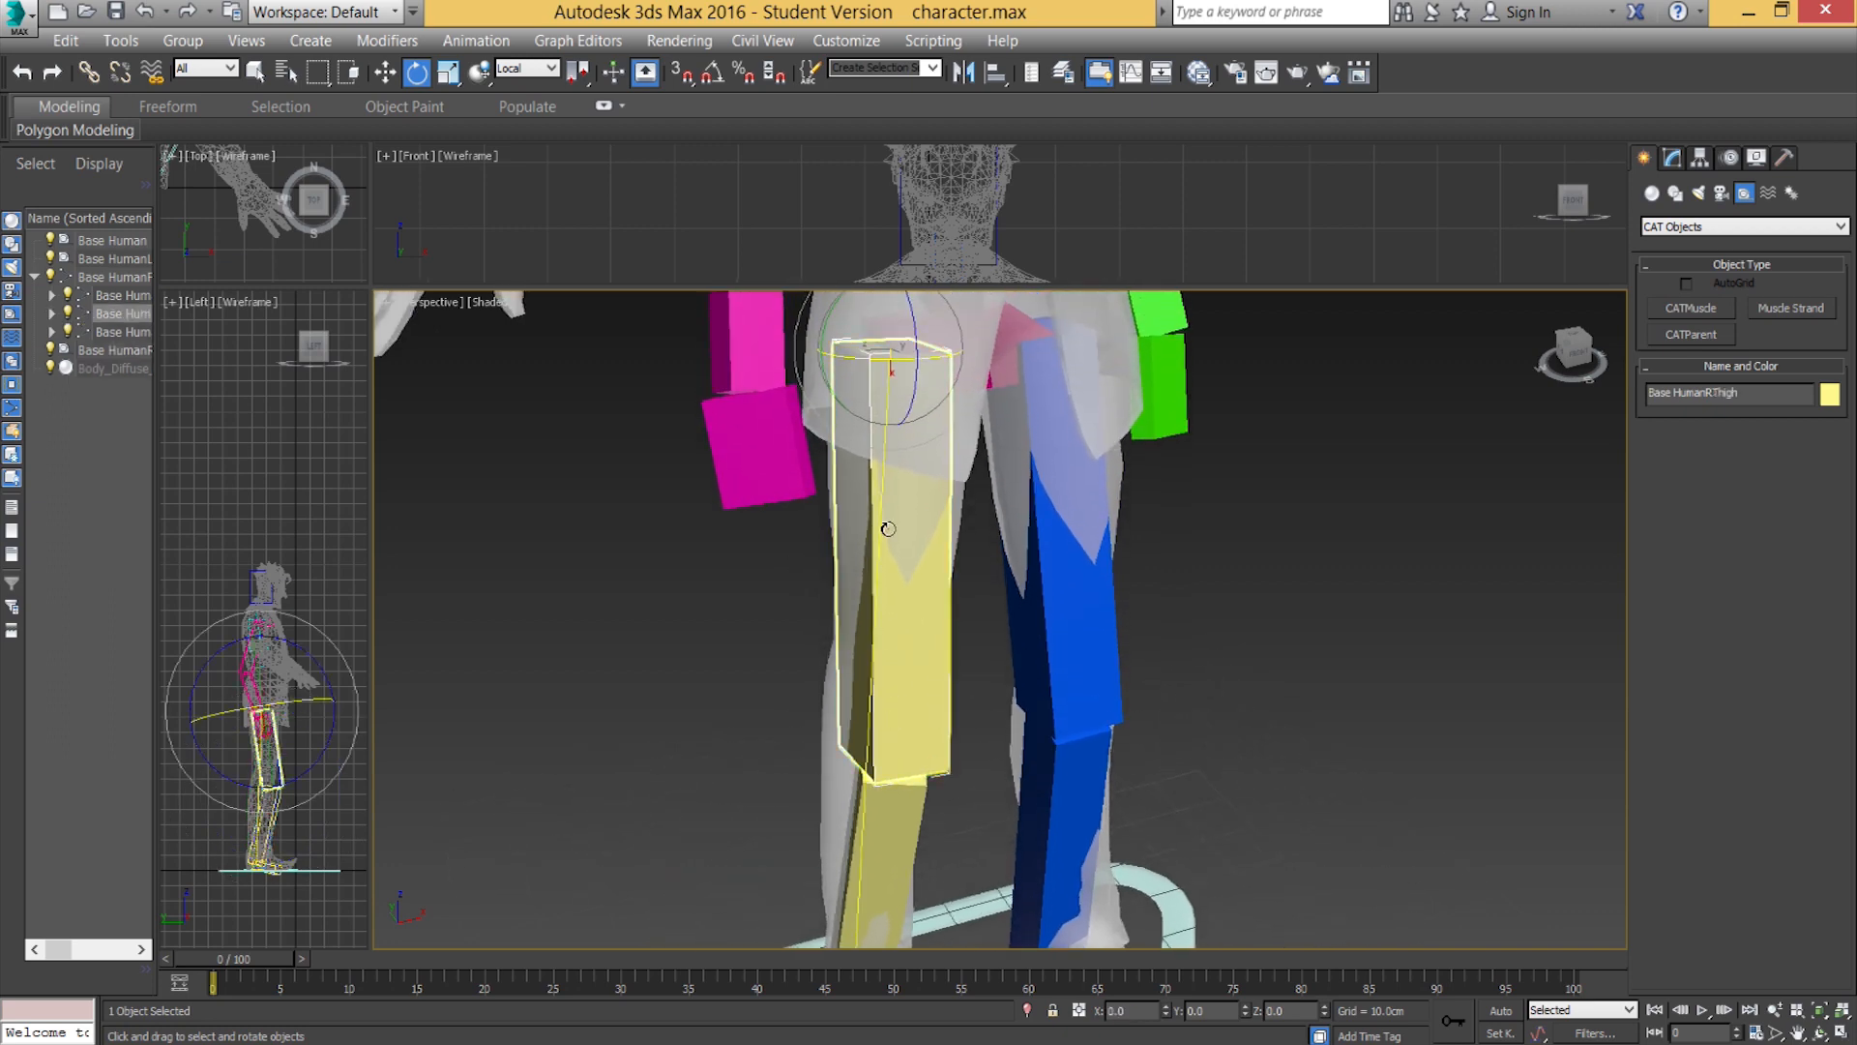
alt+middle_drag(883, 526, 865, 415)
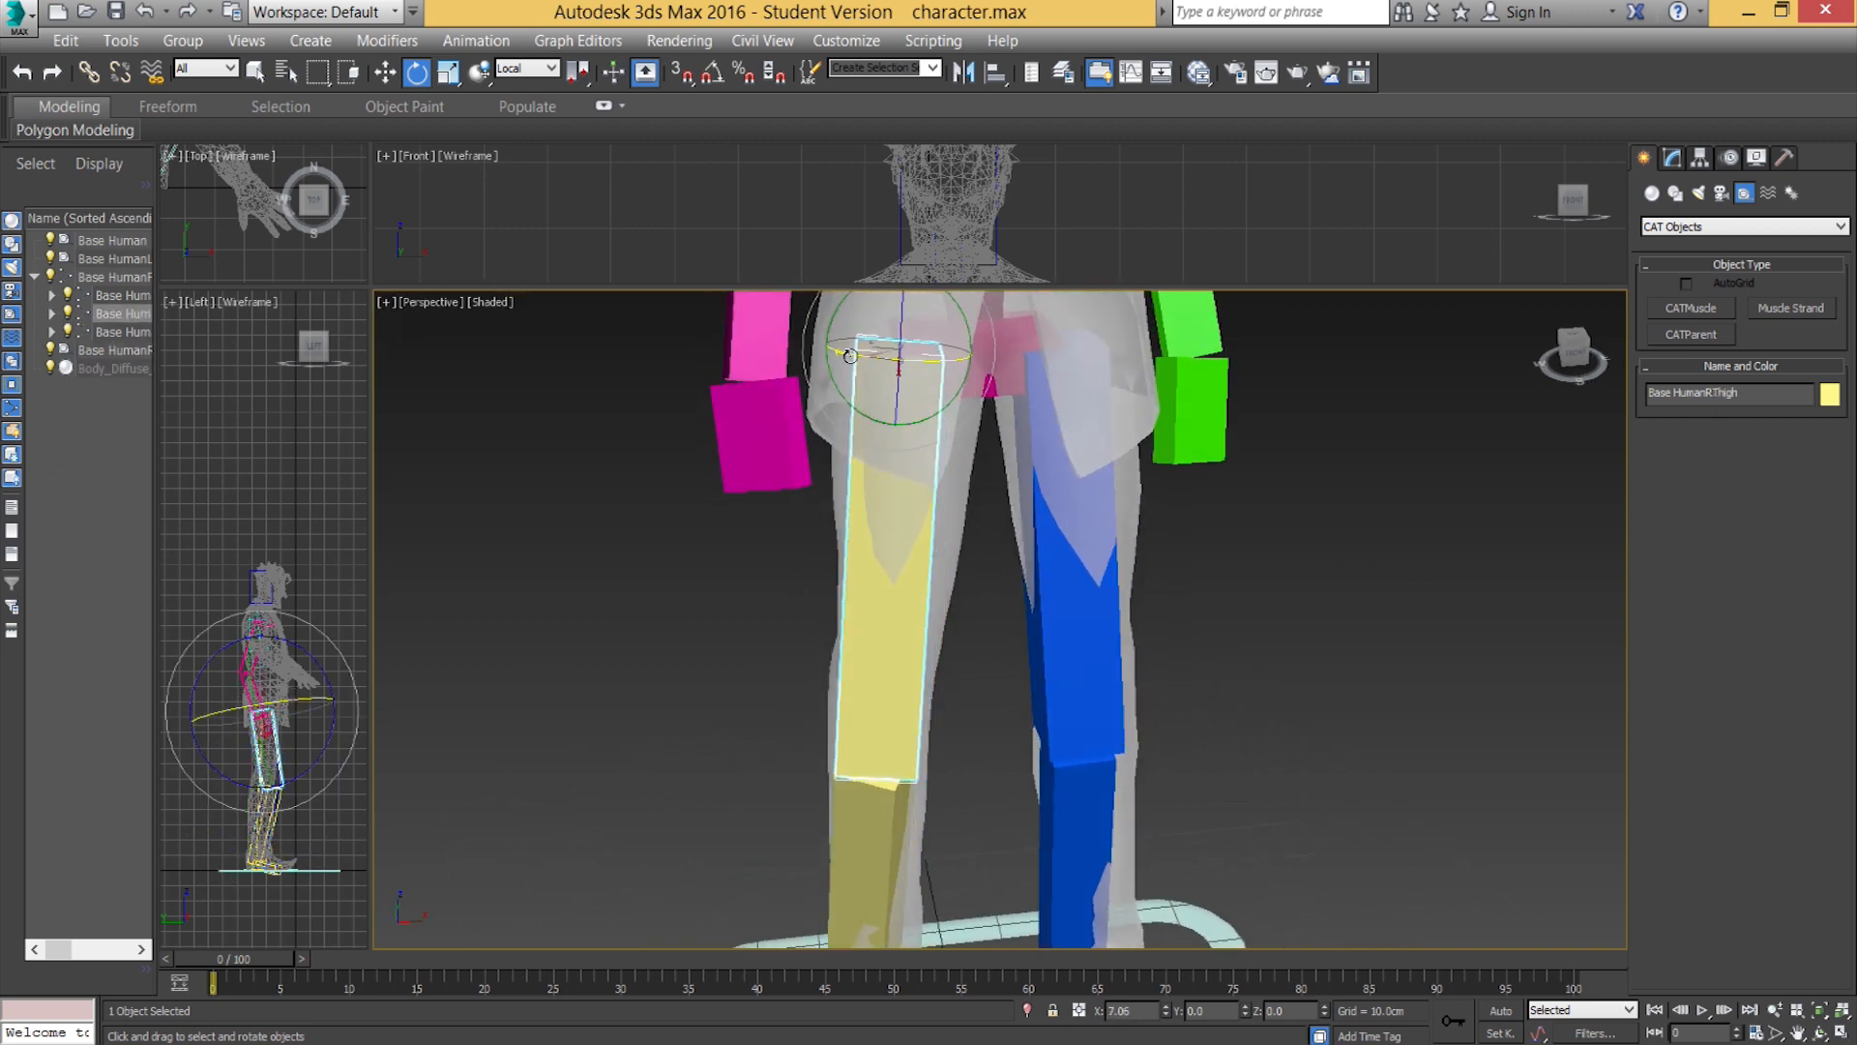
Rotate the right calf bone so that it follows the mesh's lower leg down to the foot.
click(915, 837)
drag(868, 802, 881, 812)
middle_drag(882, 811, 820, 532)
scroll(888, 707, down, 2)
middle_drag(828, 607, 808, 474)
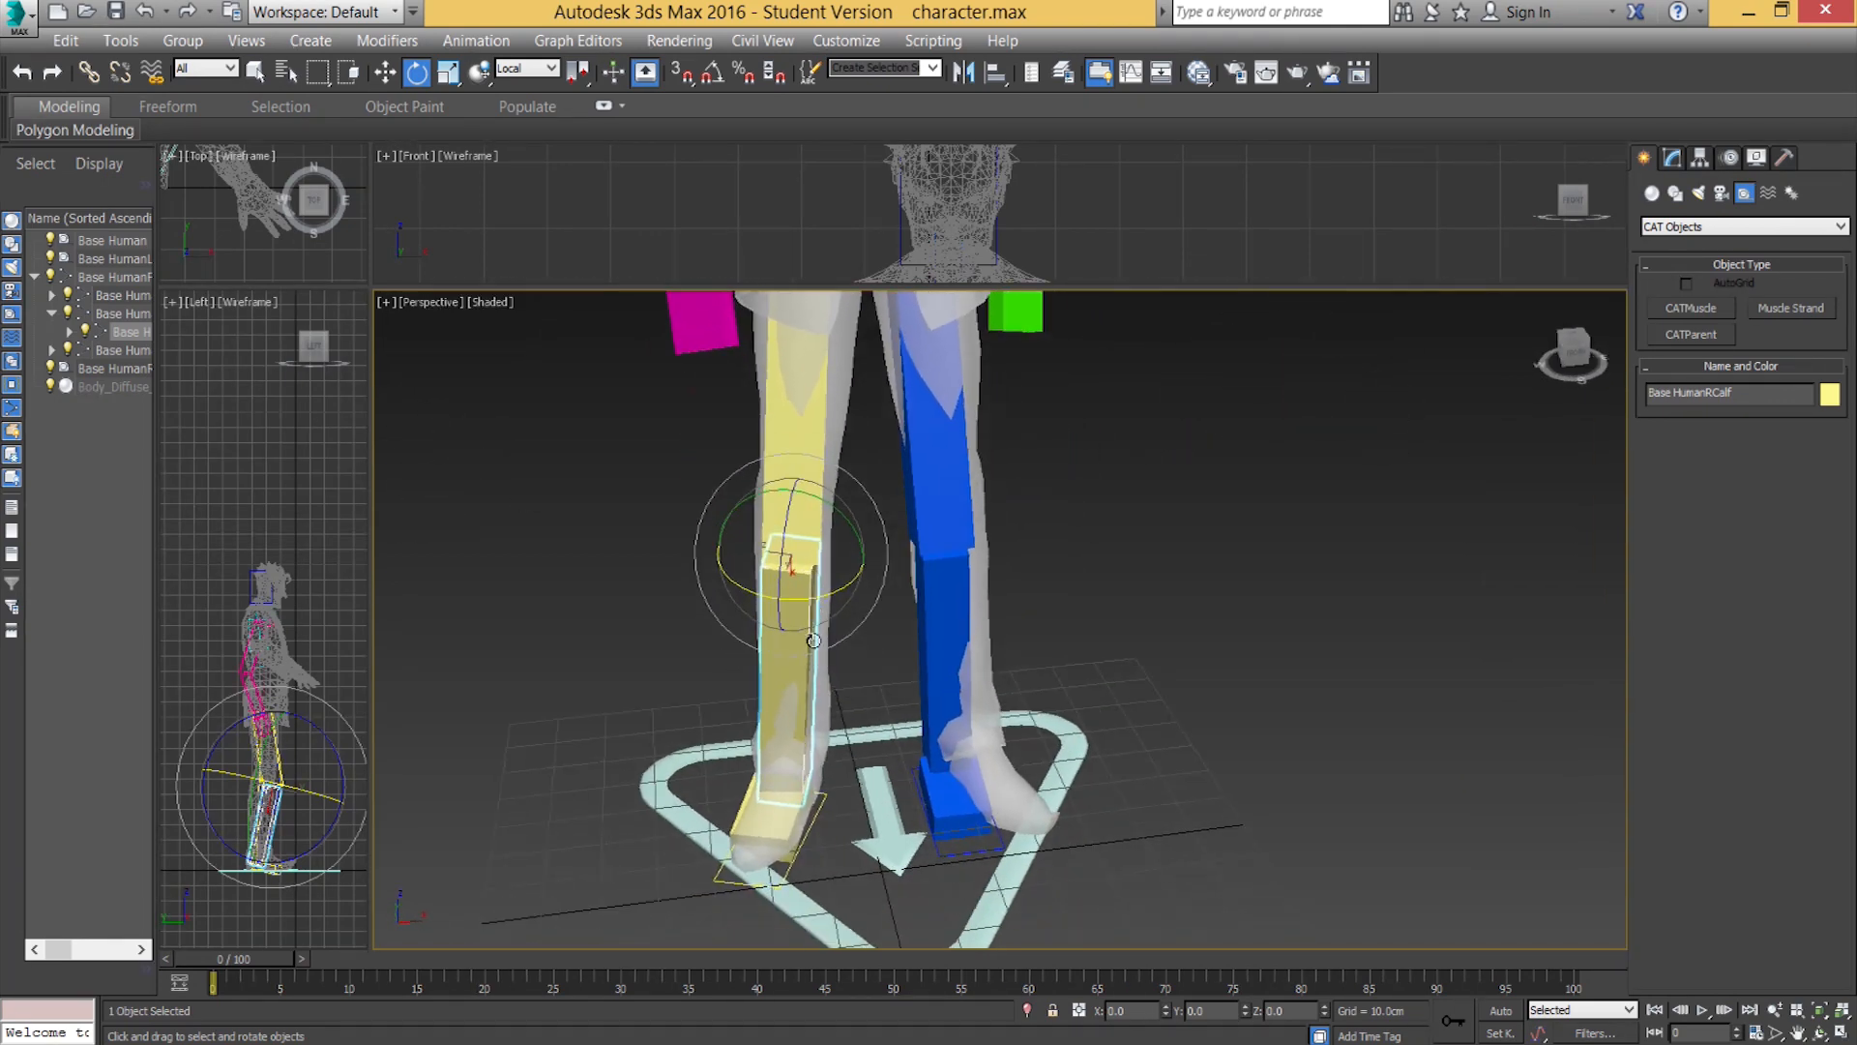
Delete the rig's entire left leg.
click(927, 445)
middle_drag(927, 445, 919, 643)
key(Delete)
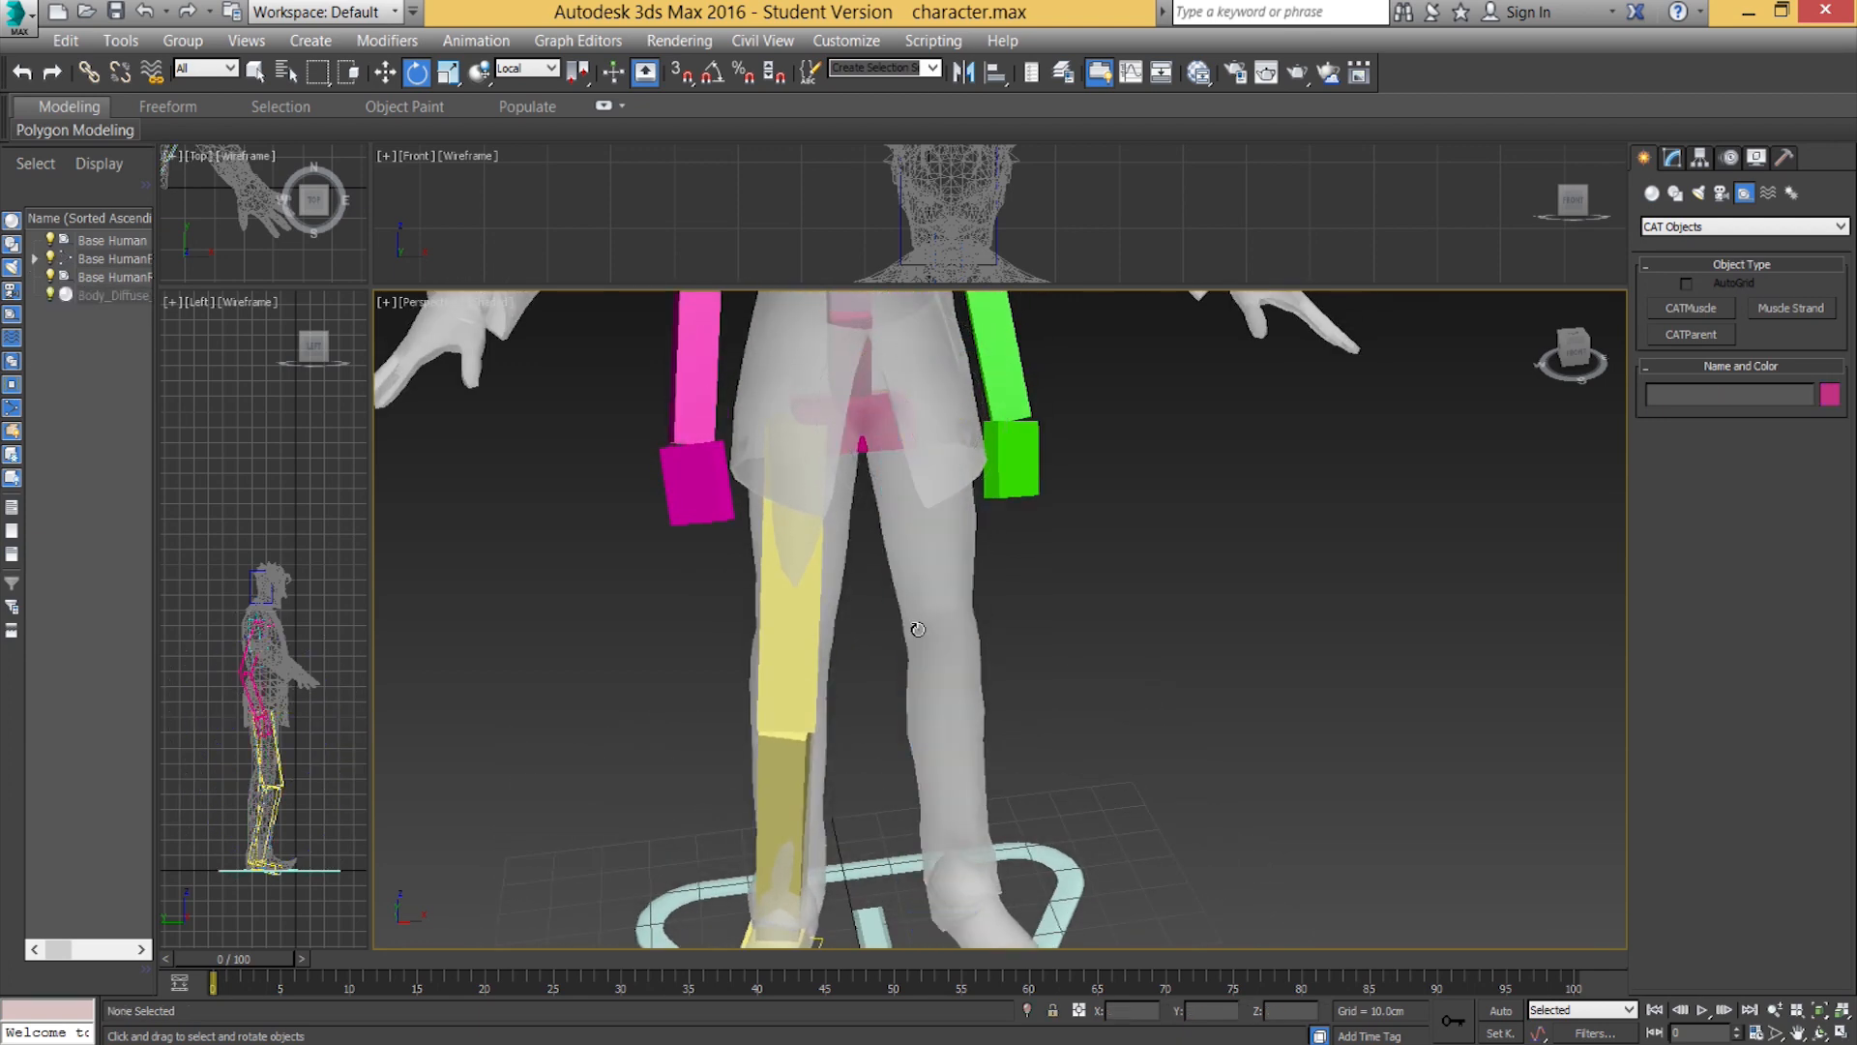
Add a new leg to the pelvis hub to replace the deleted left leg.
click(861, 423)
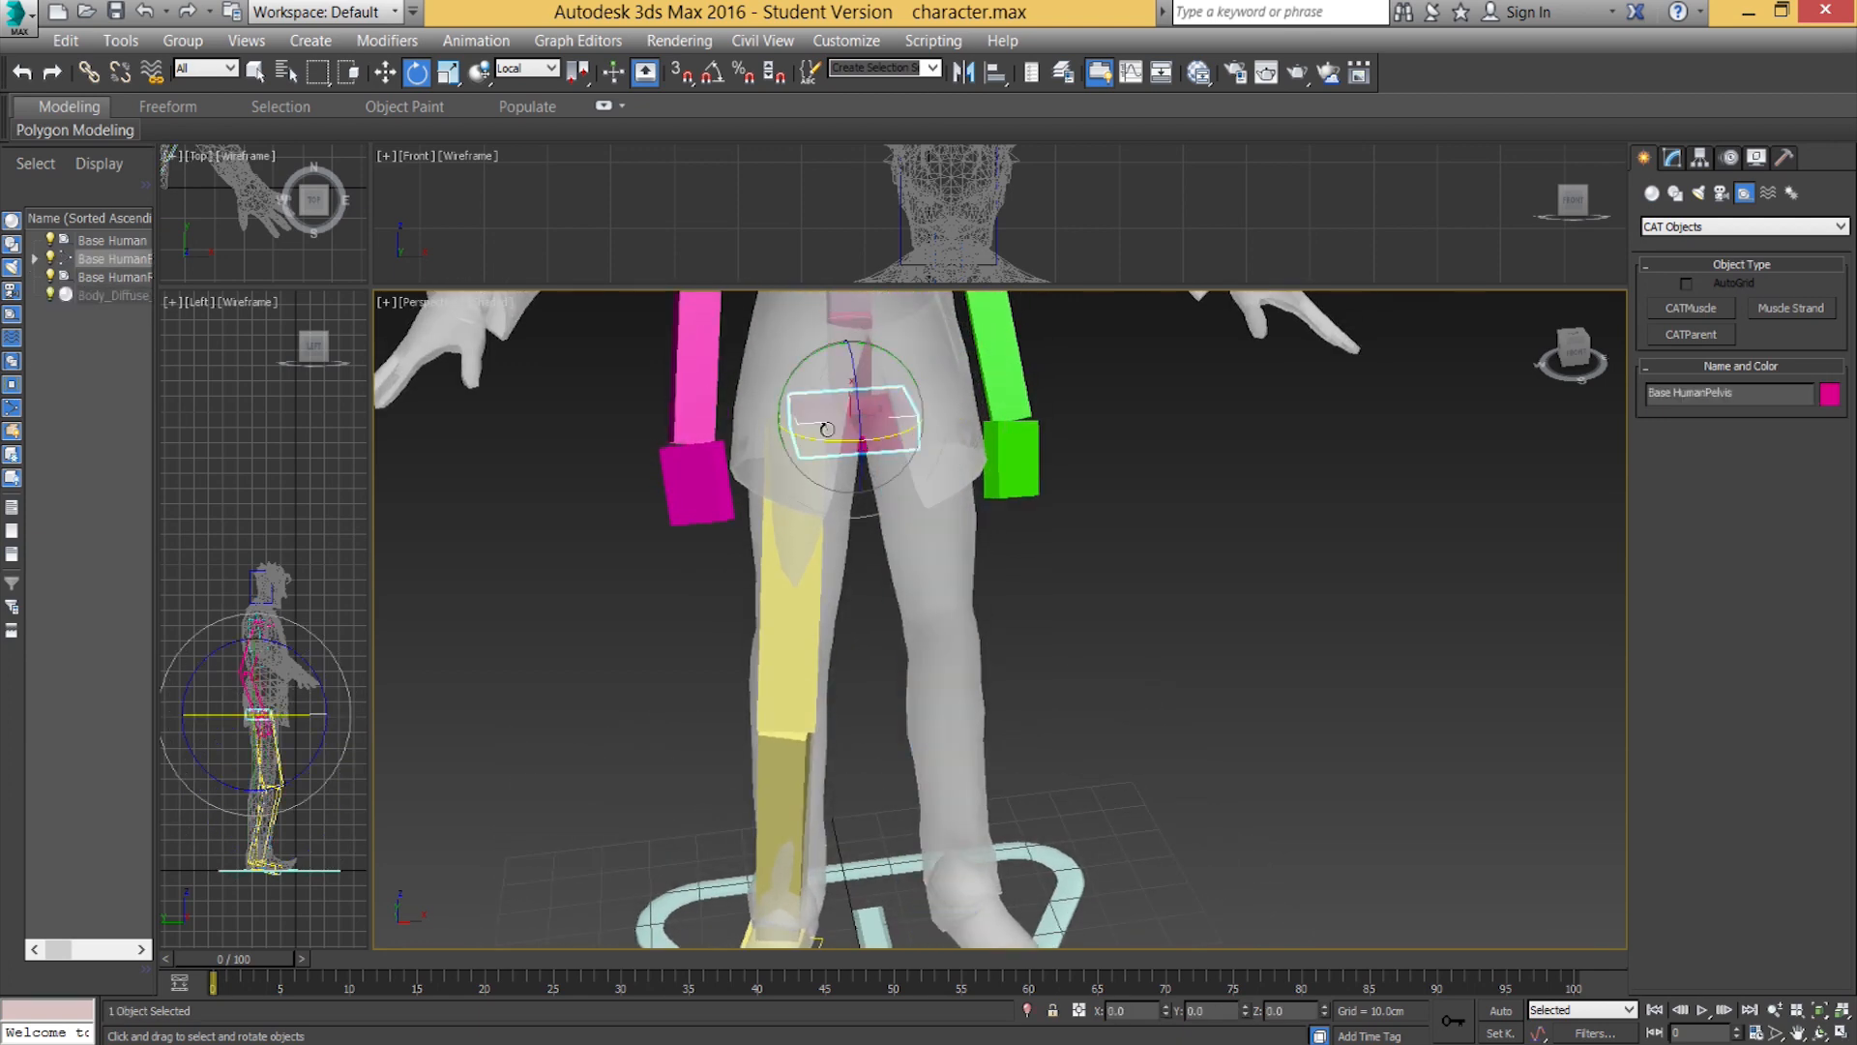
alt+middle_drag(873, 446, 835, 424)
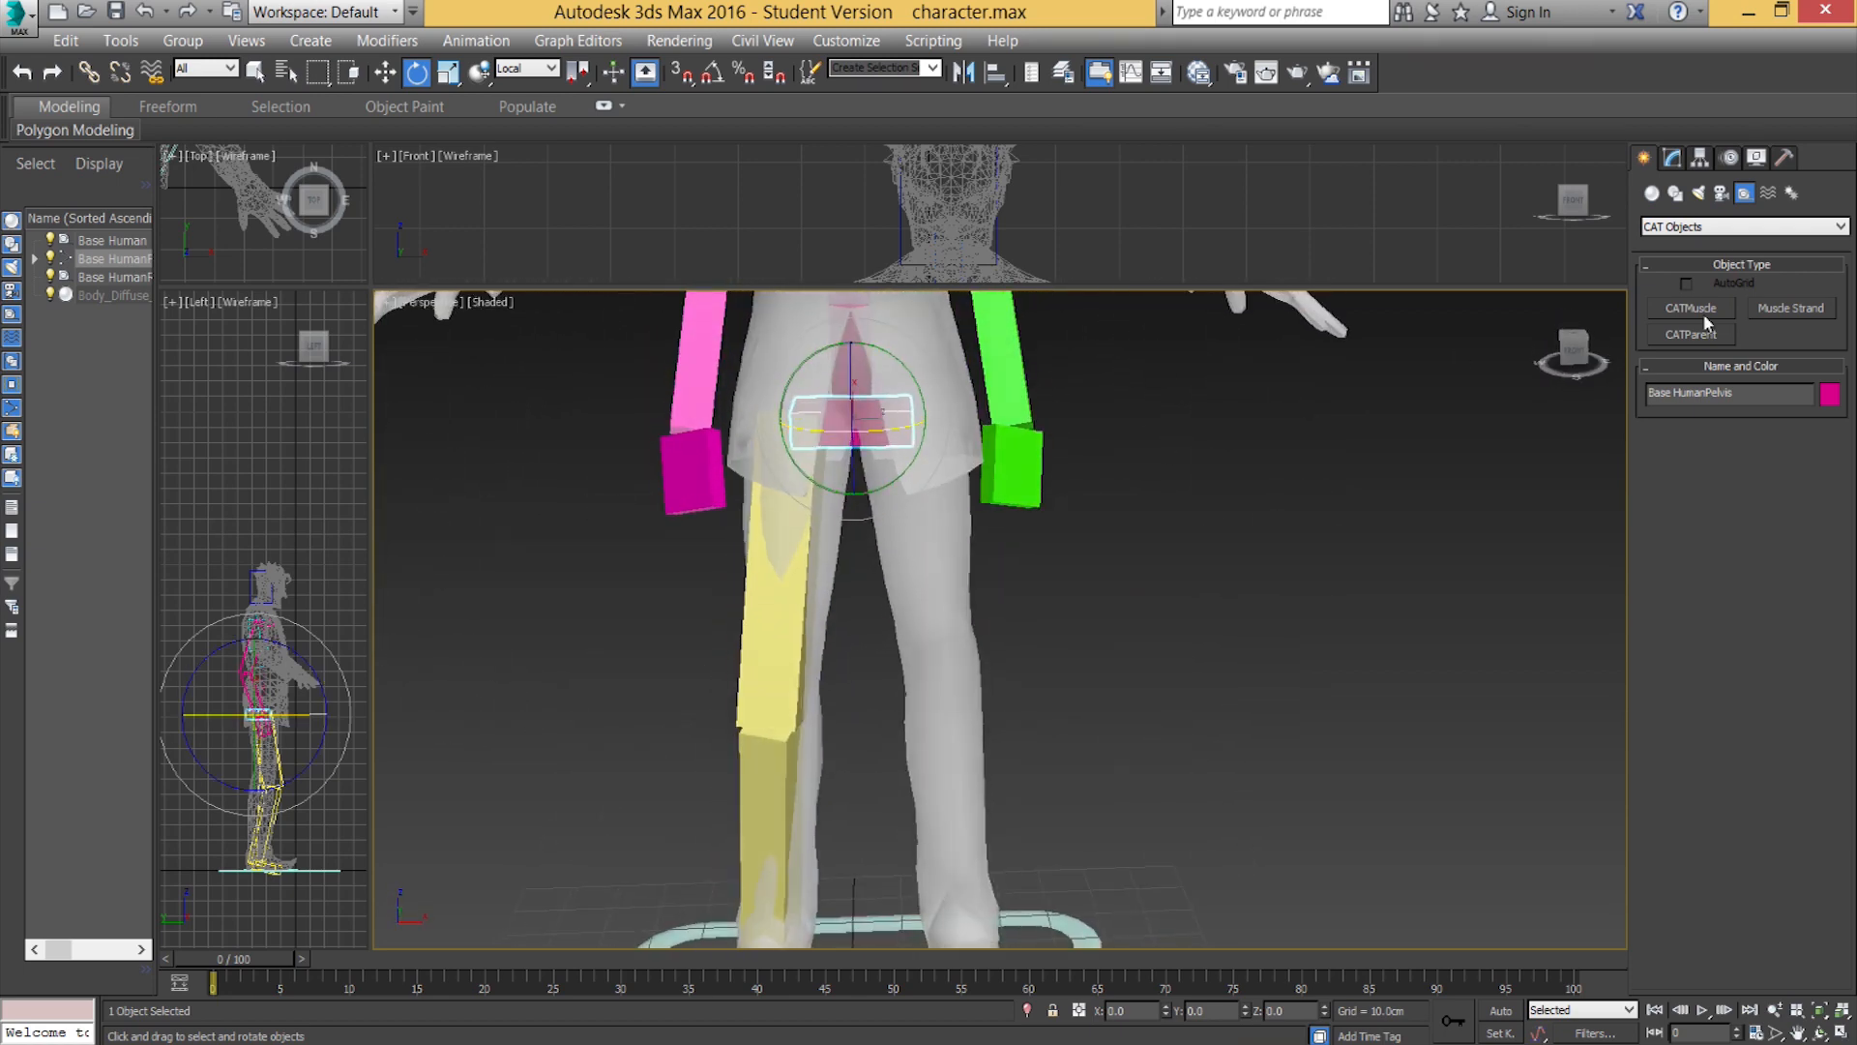
click(1674, 158)
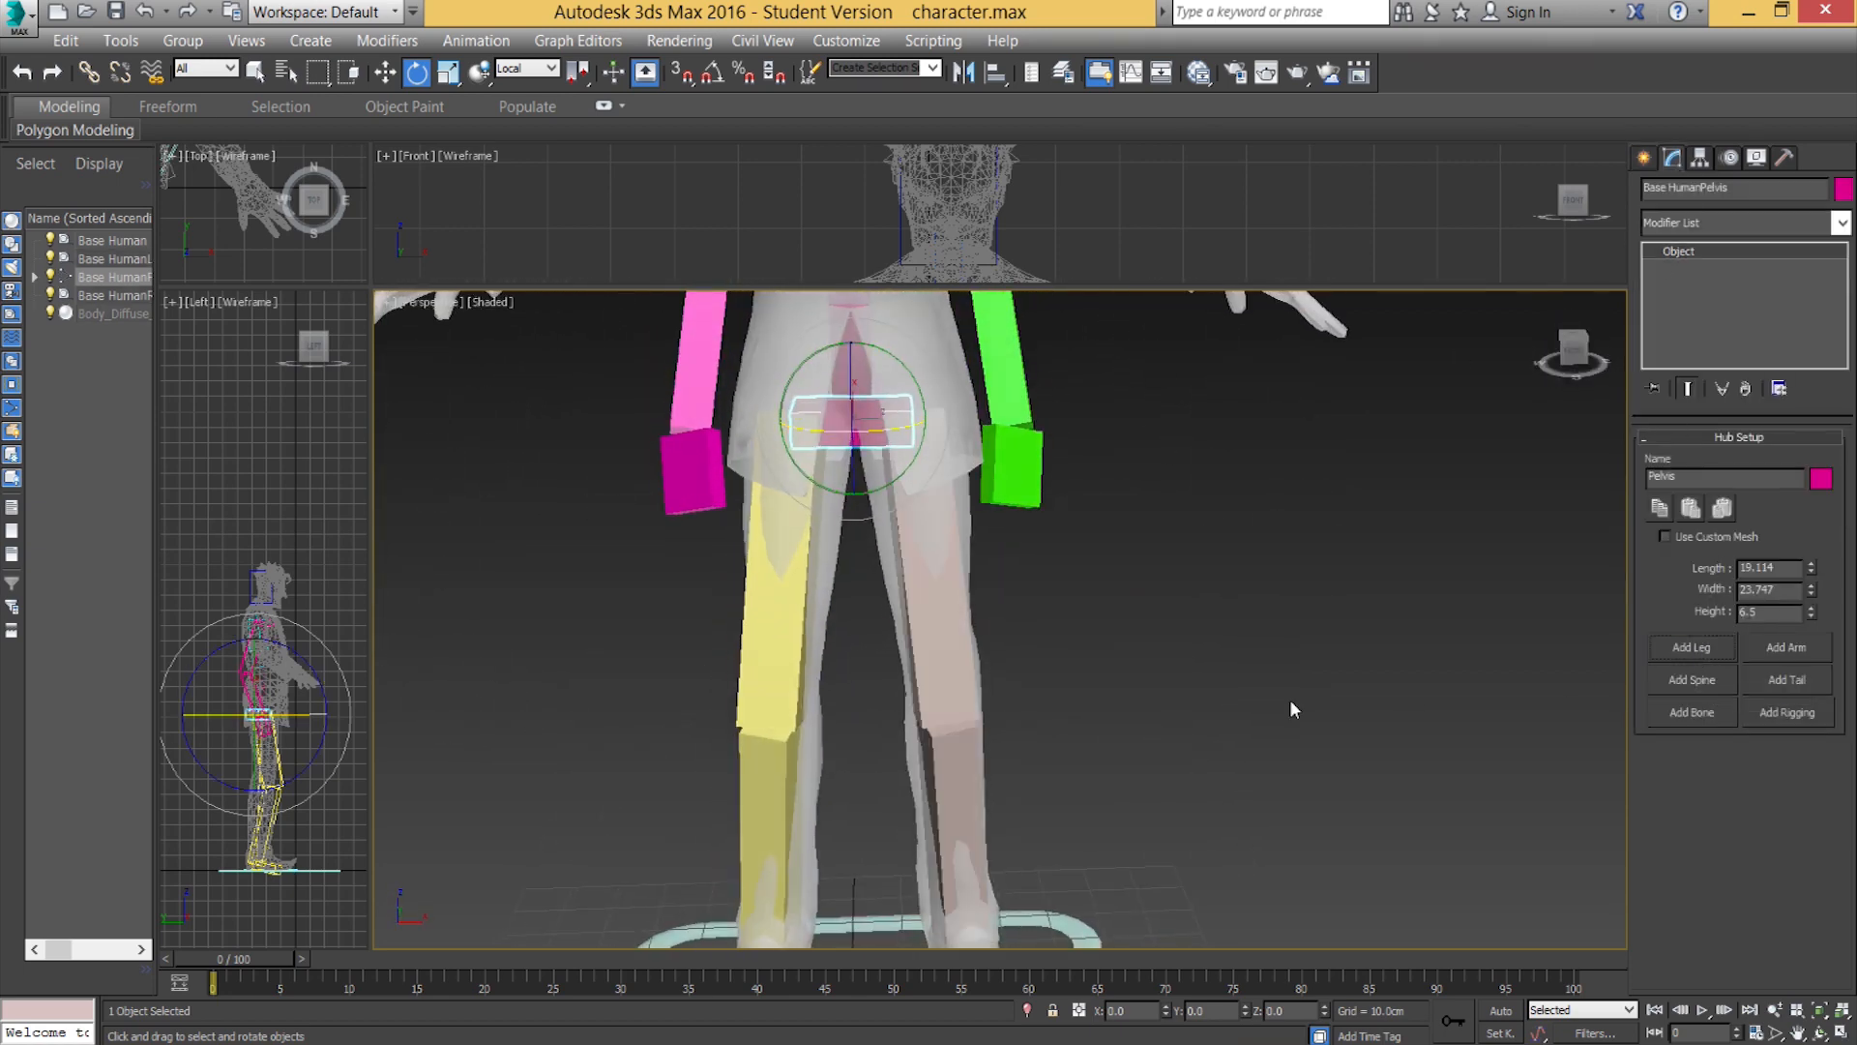
alt+middle_drag(1291, 699, 1203, 543)
click(1687, 647)
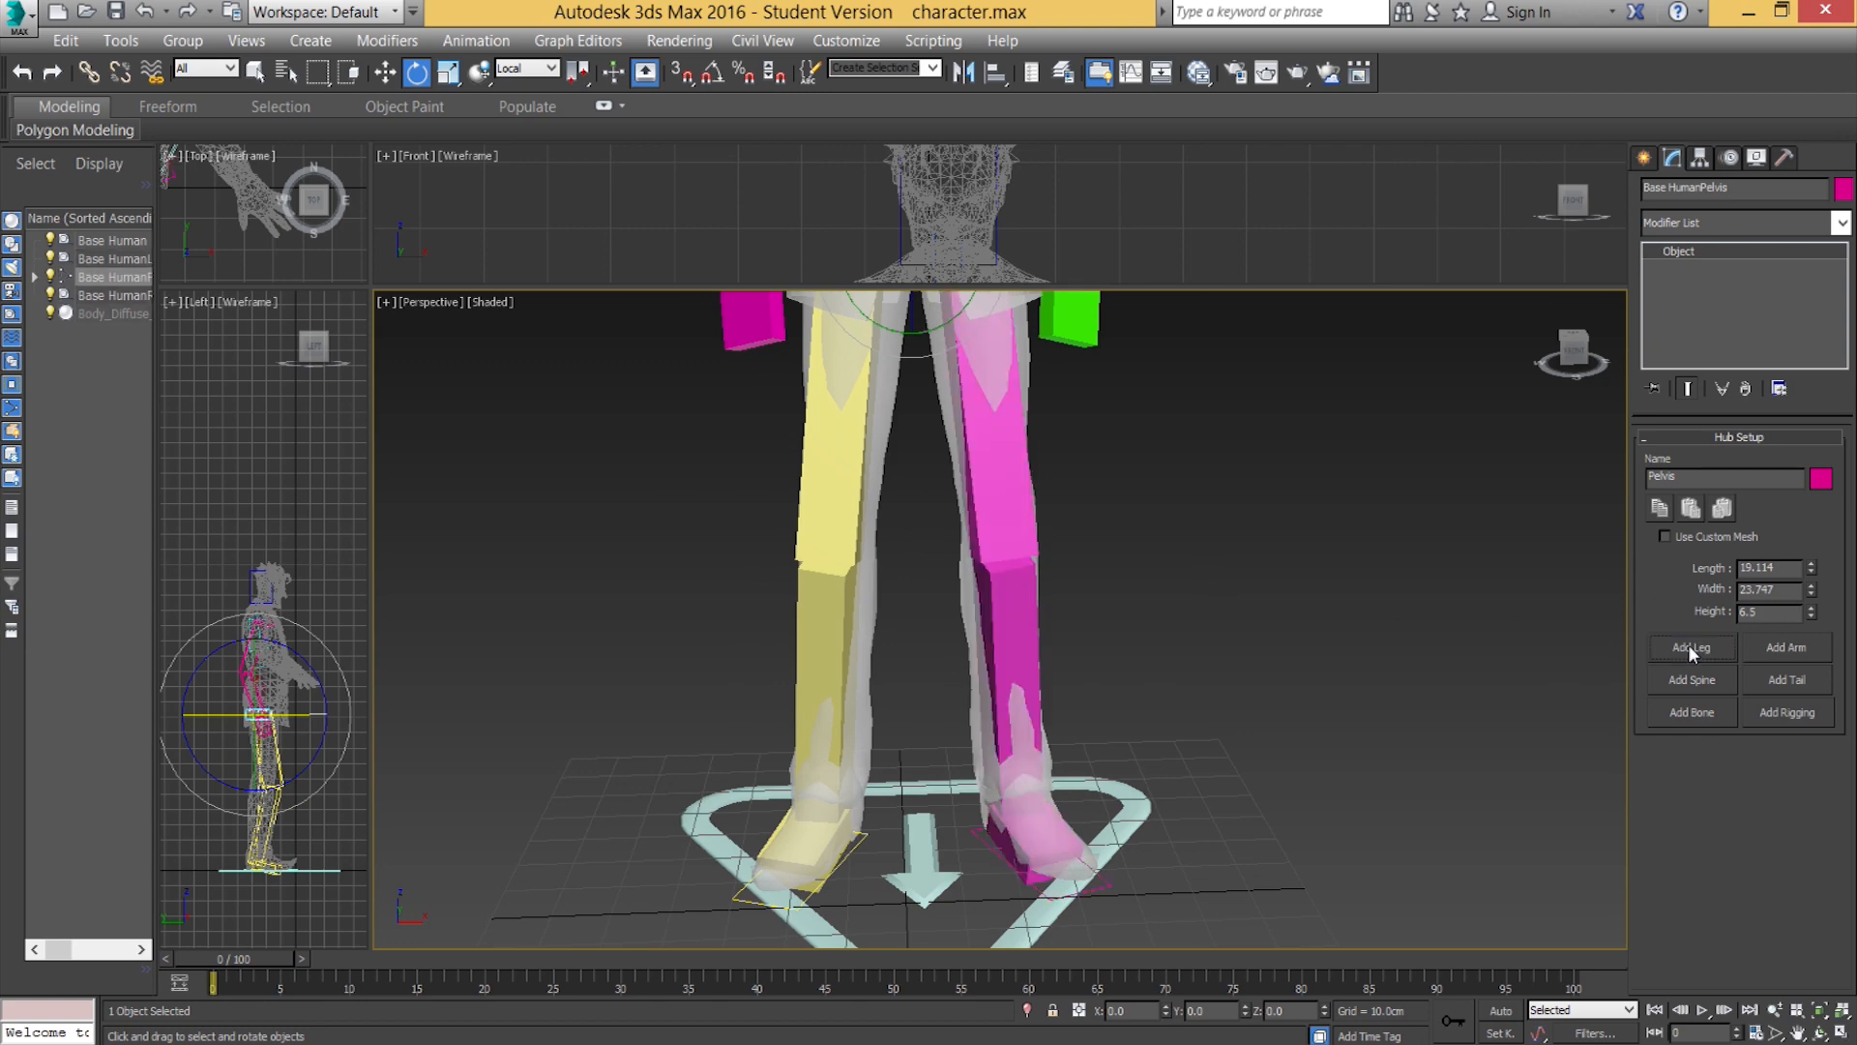
alt+middle_drag(1016, 542, 973, 472)
scroll(986, 531, up, 3)
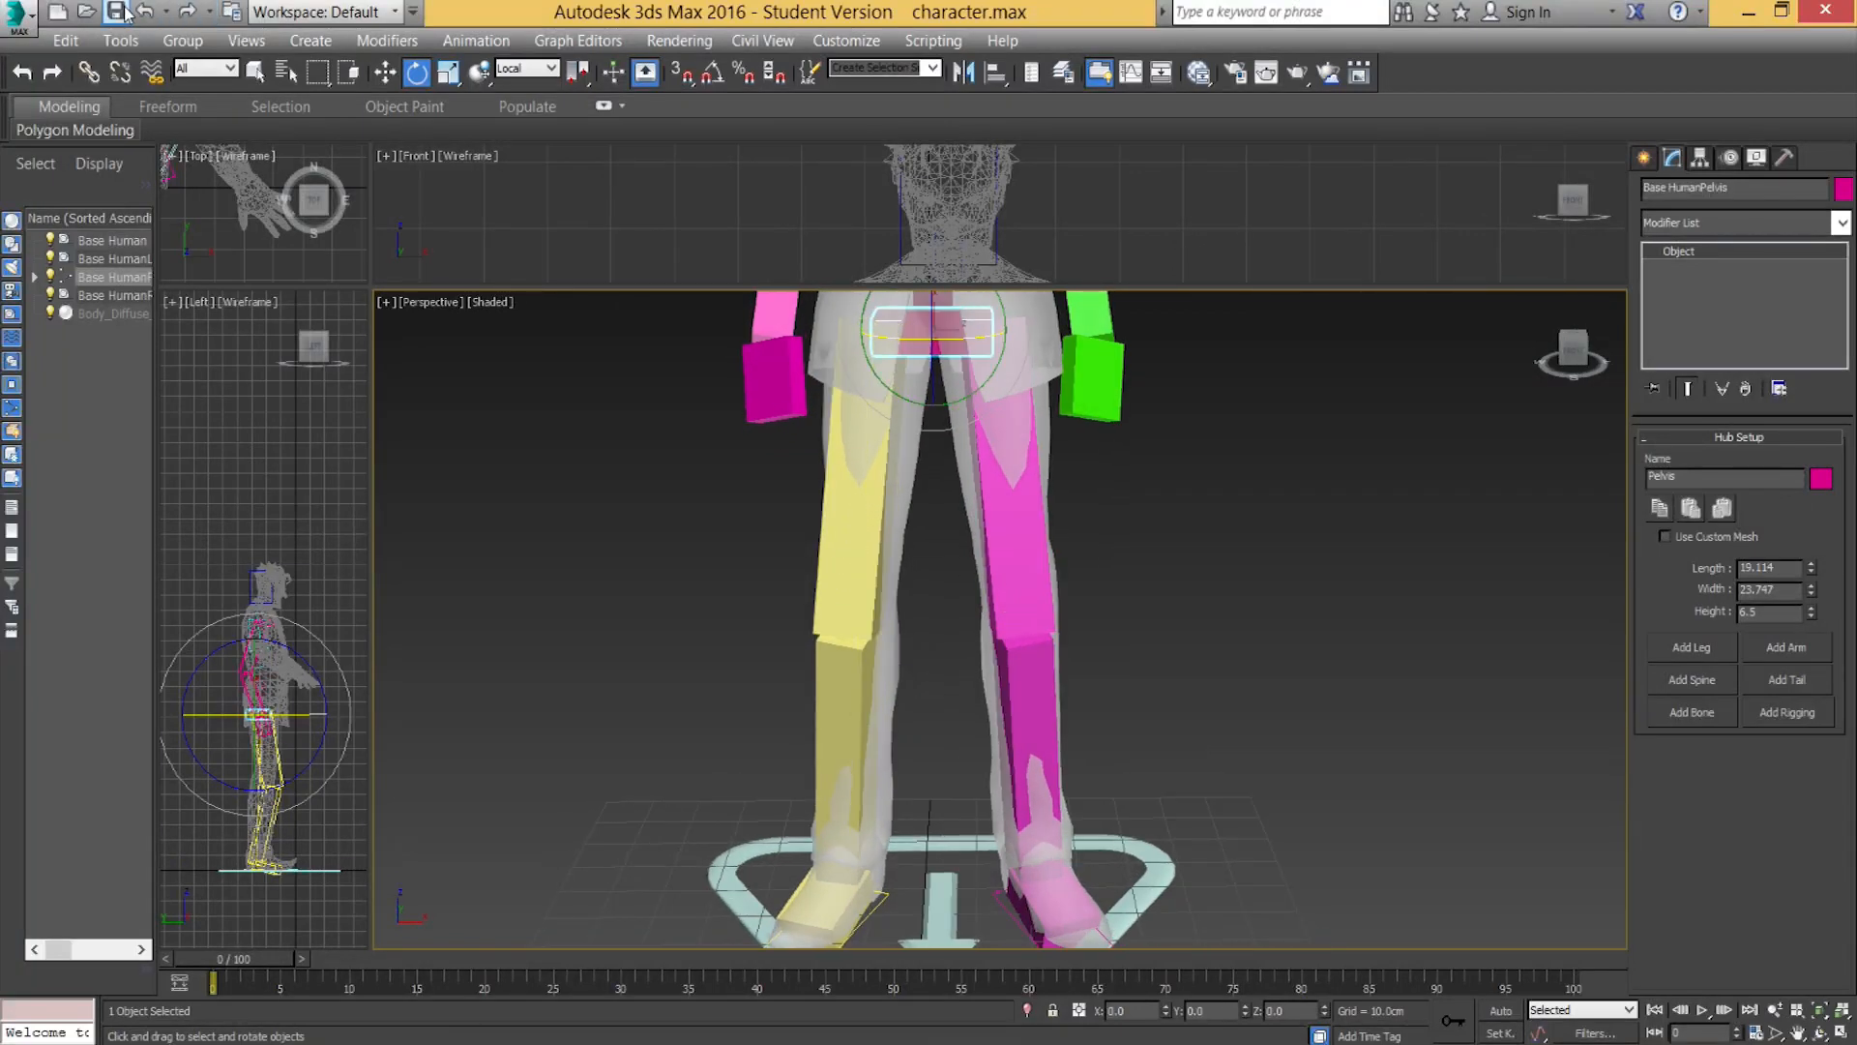
Move both calf bones together, mainly along Y, so that the knees sit inside the mesh's legs.
alt+middle_drag(648, 552, 1098, 719)
alt+middle_drag(807, 600, 866, 612)
key(w)
click(865, 470)
alt+middle_drag(807, 498, 853, 644)
ctrl+click(943, 449)
drag(808, 613, 767, 611)
alt+middle_drag(896, 599, 601, 596)
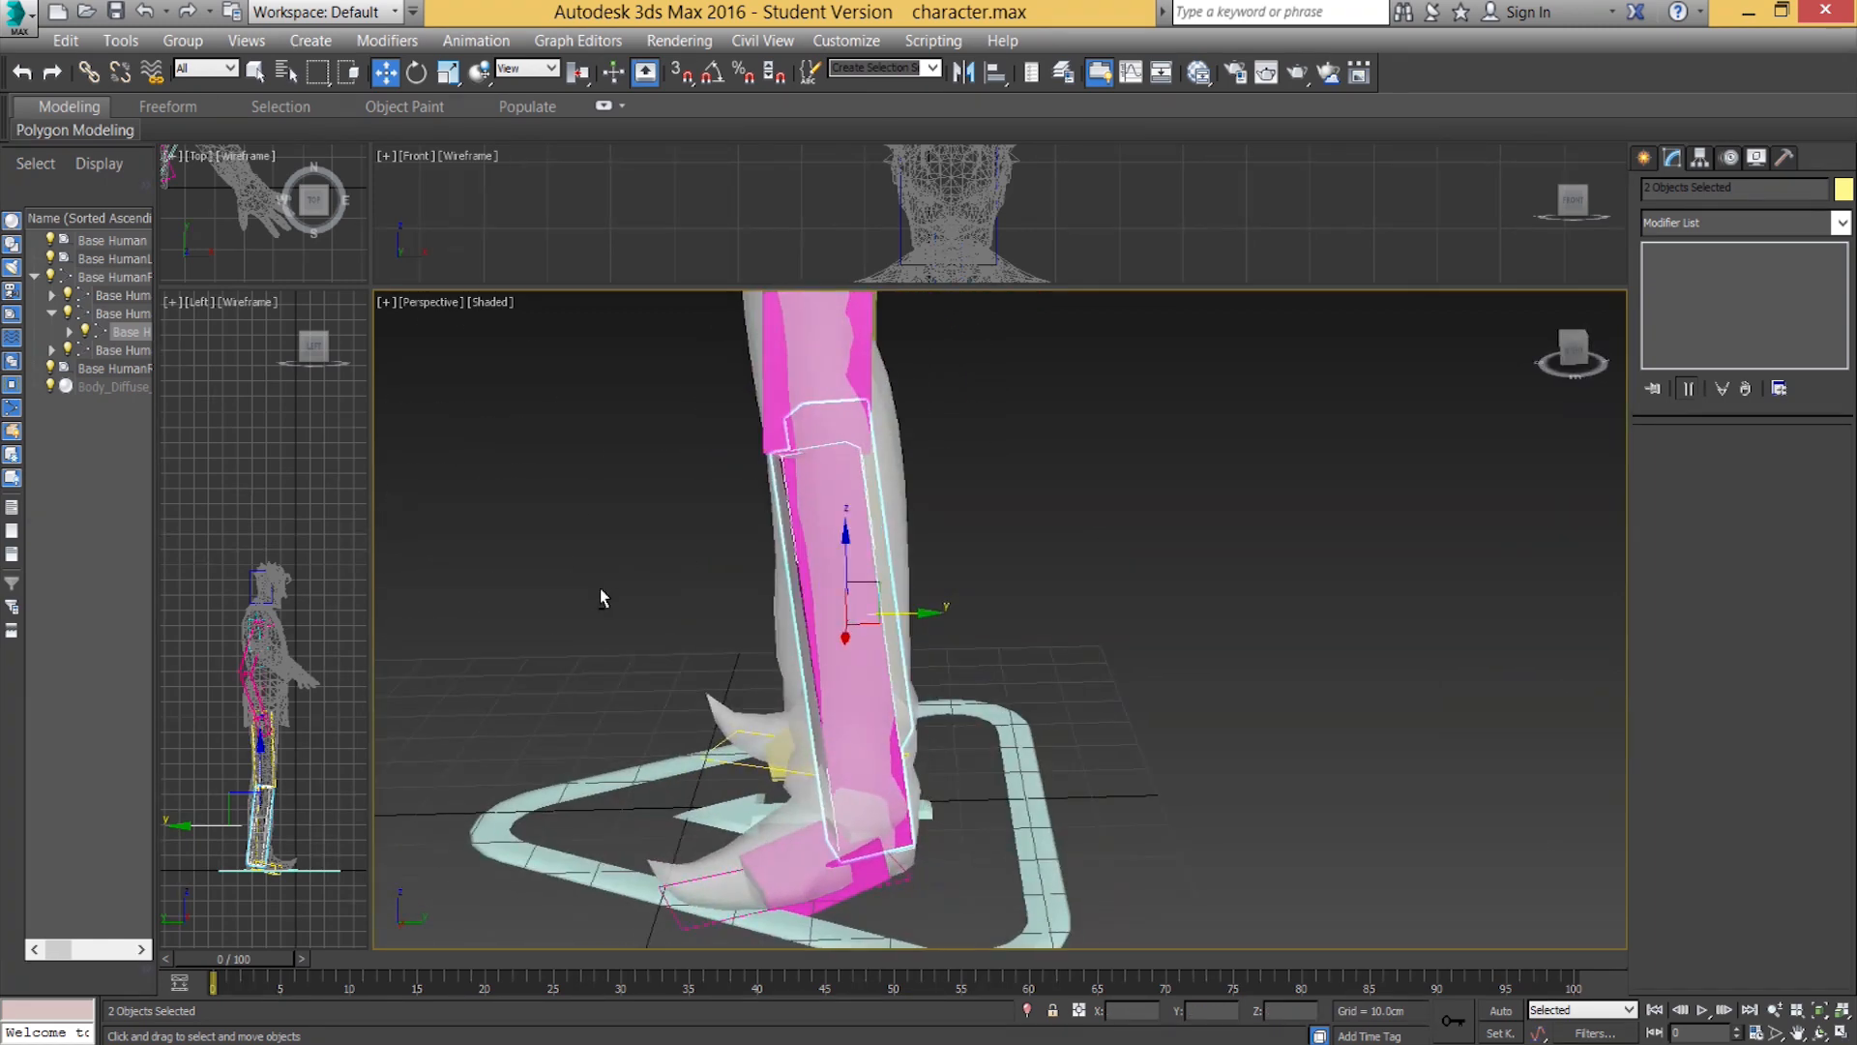
drag(909, 611, 938, 624)
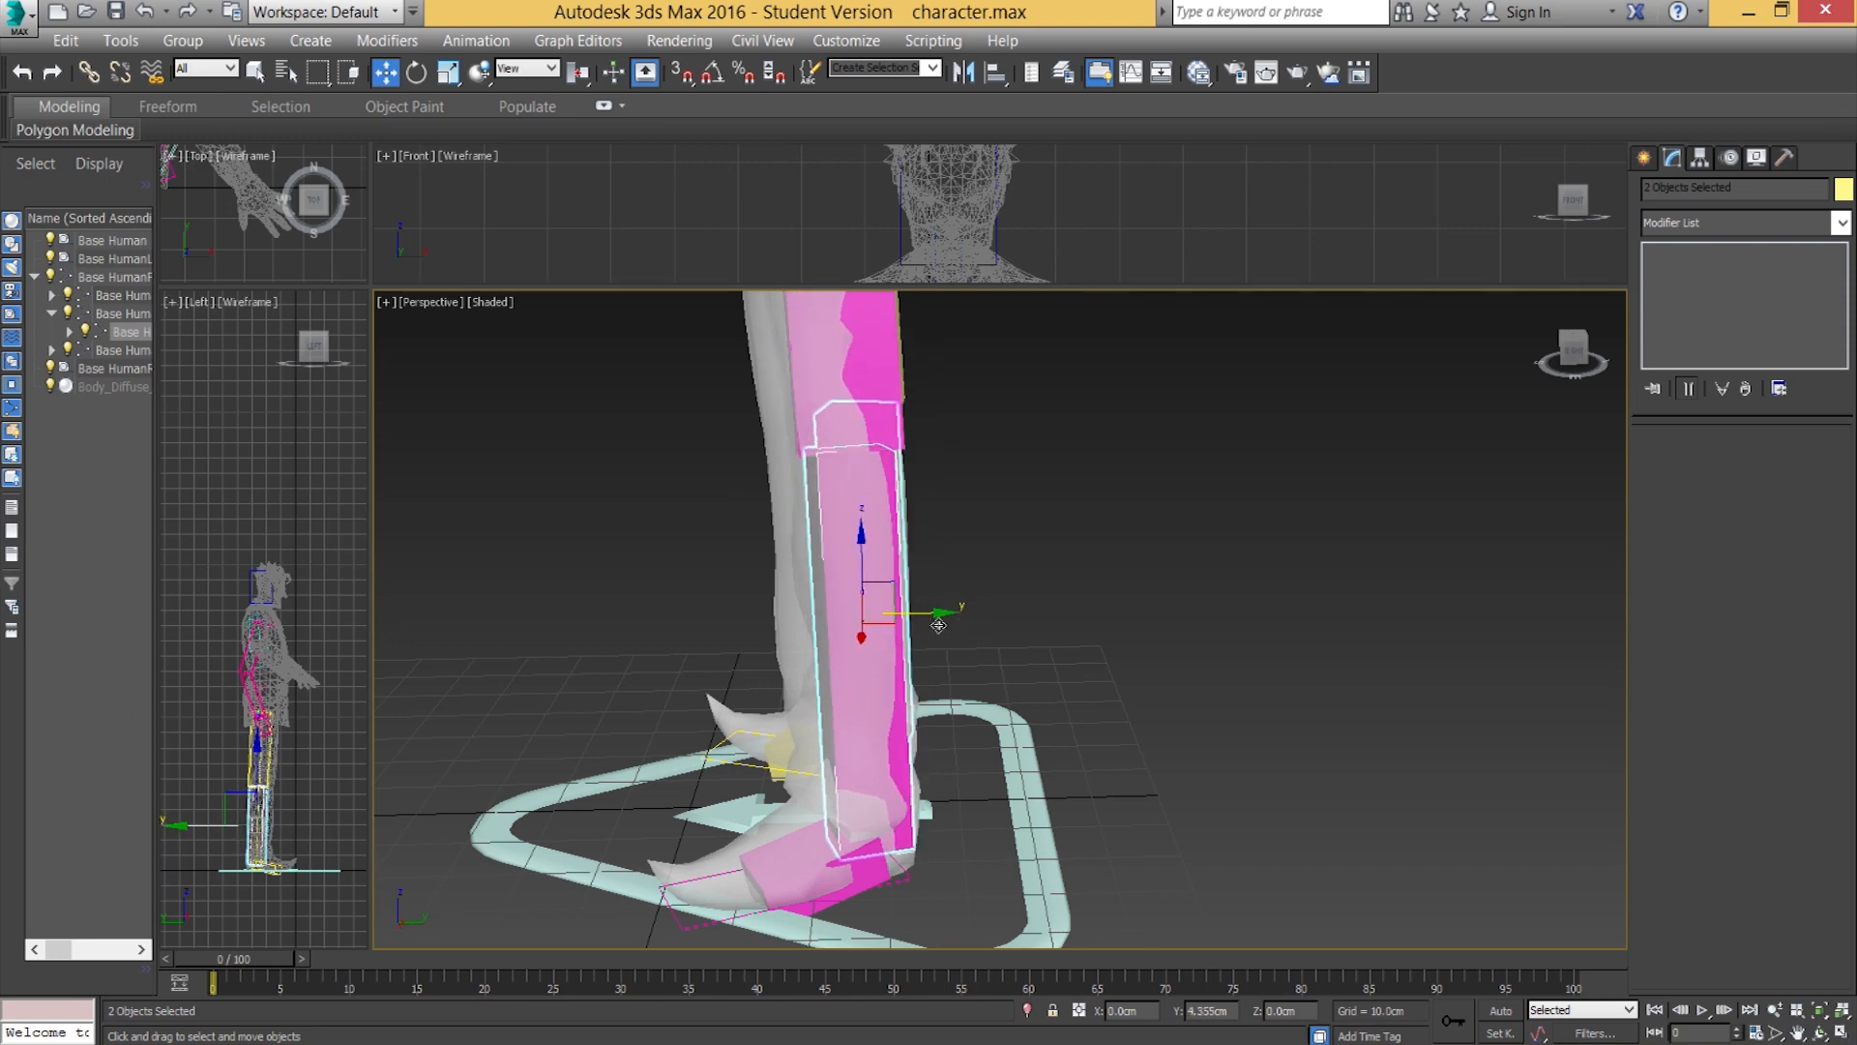
alt+middle_drag(891, 627, 895, 628)
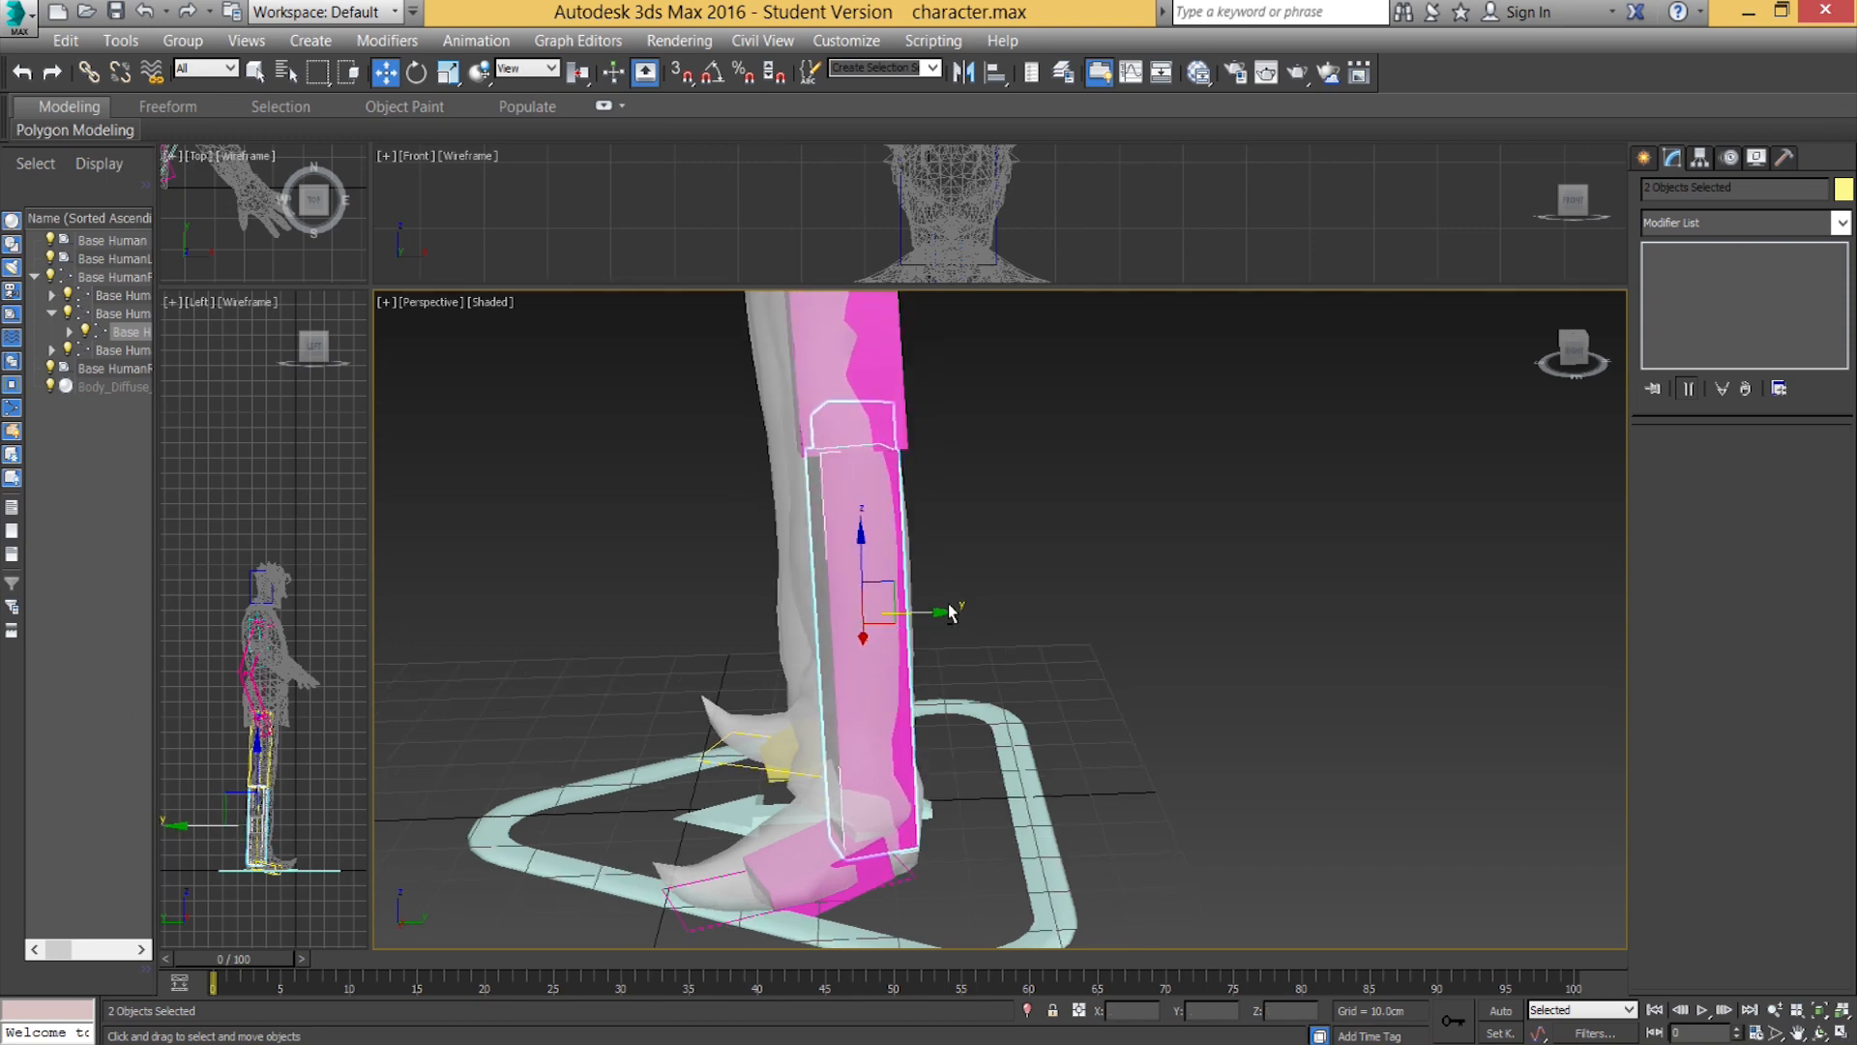
mouse_move(936, 612)
mouse_down()
mouse_move(981, 621)
mouse_move(916, 619)
mouse_up()
alt+middle_drag(916, 619, 883, 577)
Move the pelvis bone slightly upward to fit the mesh's hips.
scroll(899, 551, down, 2)
middle_drag(921, 517, 883, 537)
click(884, 536)
drag(905, 422, 910, 407)
click(925, 810)
middle_drag(925, 811, 928, 685)
scroll(933, 689, up, 1)
drag(908, 632, 931, 592)
scroll(929, 715, up, 2)
middle_drag(928, 740, 934, 459)
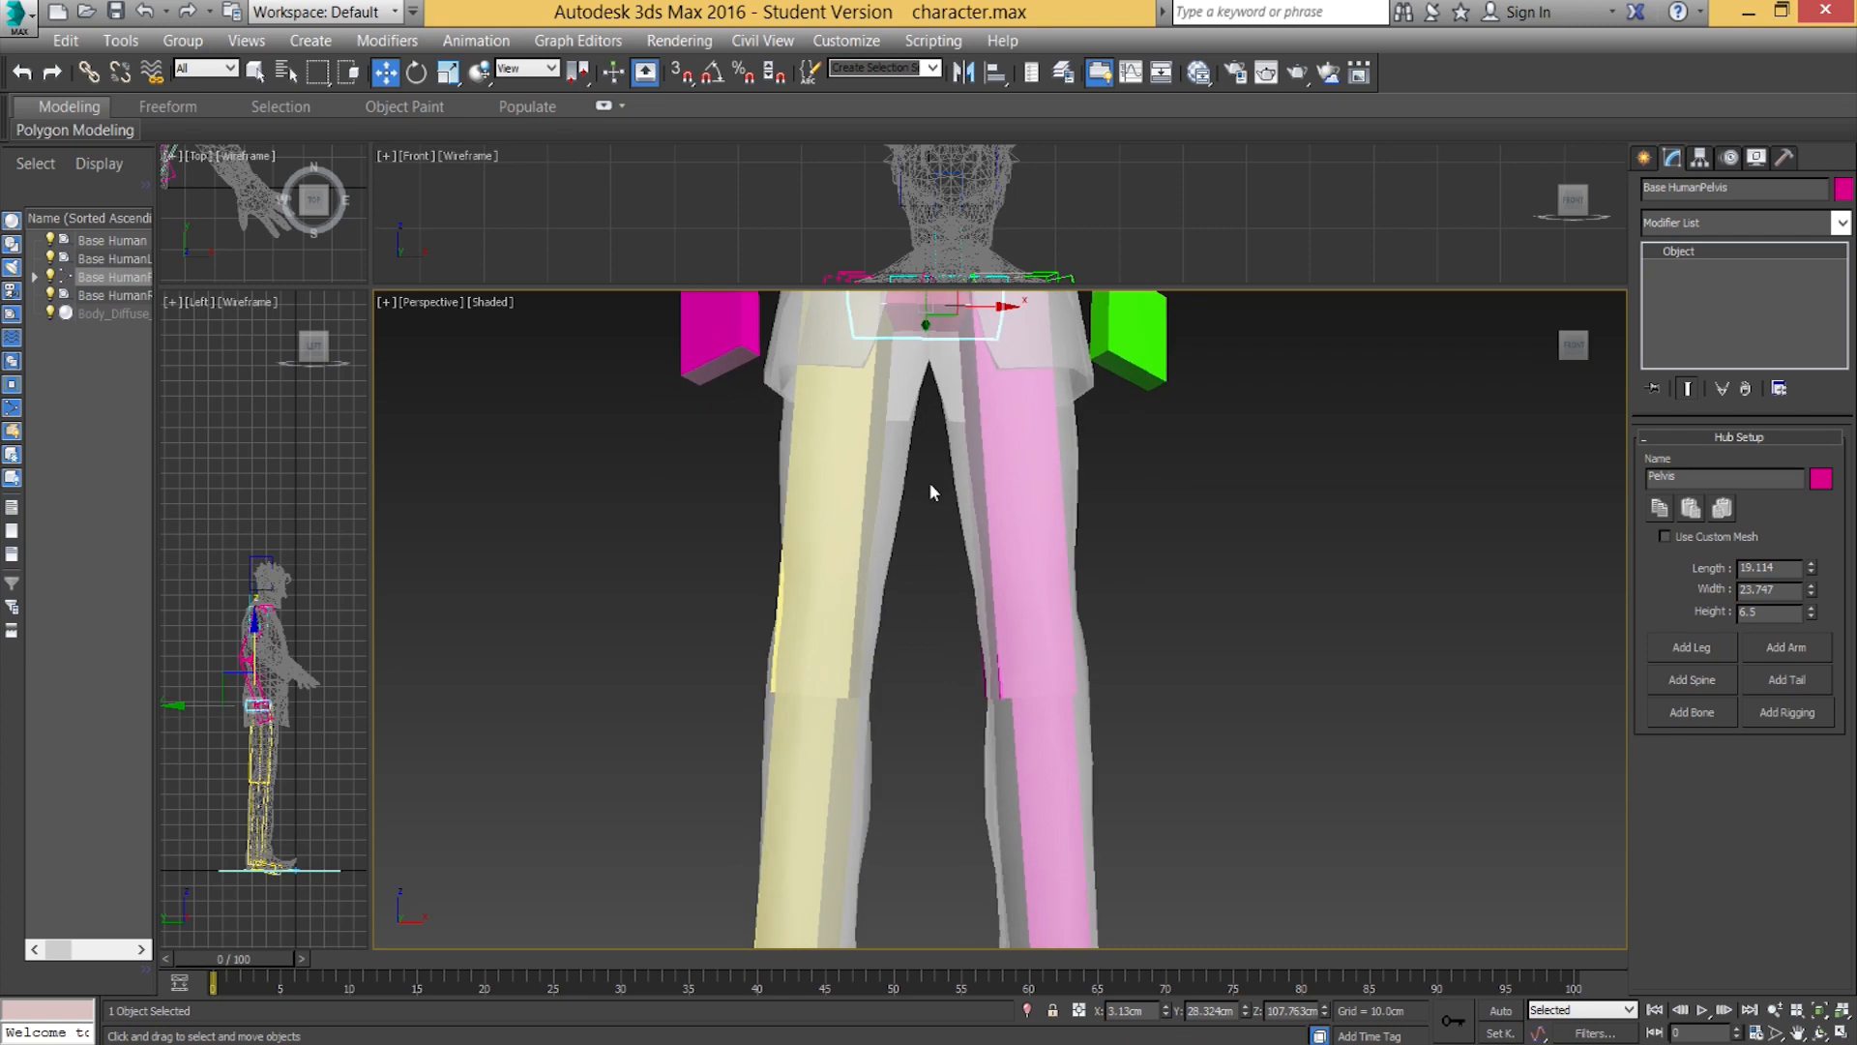
alt+middle_drag(879, 769, 909, 727)
click(849, 755)
ctrl+click(1022, 763)
alt+middle_drag(1022, 762, 907, 563)
Move the right palm bone outward and forward to the wrist of the mesh's right hand.
scroll(899, 706, down, 5)
click(806, 549)
drag(945, 533, 946, 409)
drag(985, 475, 895, 484)
alt+middle_drag(894, 484, 979, 643)
drag(834, 458, 882, 487)
scroll(902, 460, up, 3)
mouse_move(885, 517)
alt+middle_down()
mouse_move(902, 460)
mouse_move(1031, 603)
mouse_move(872, 527)
alt+middle_up()
scroll(902, 460, up, 4)
drag(953, 445, 1048, 572)
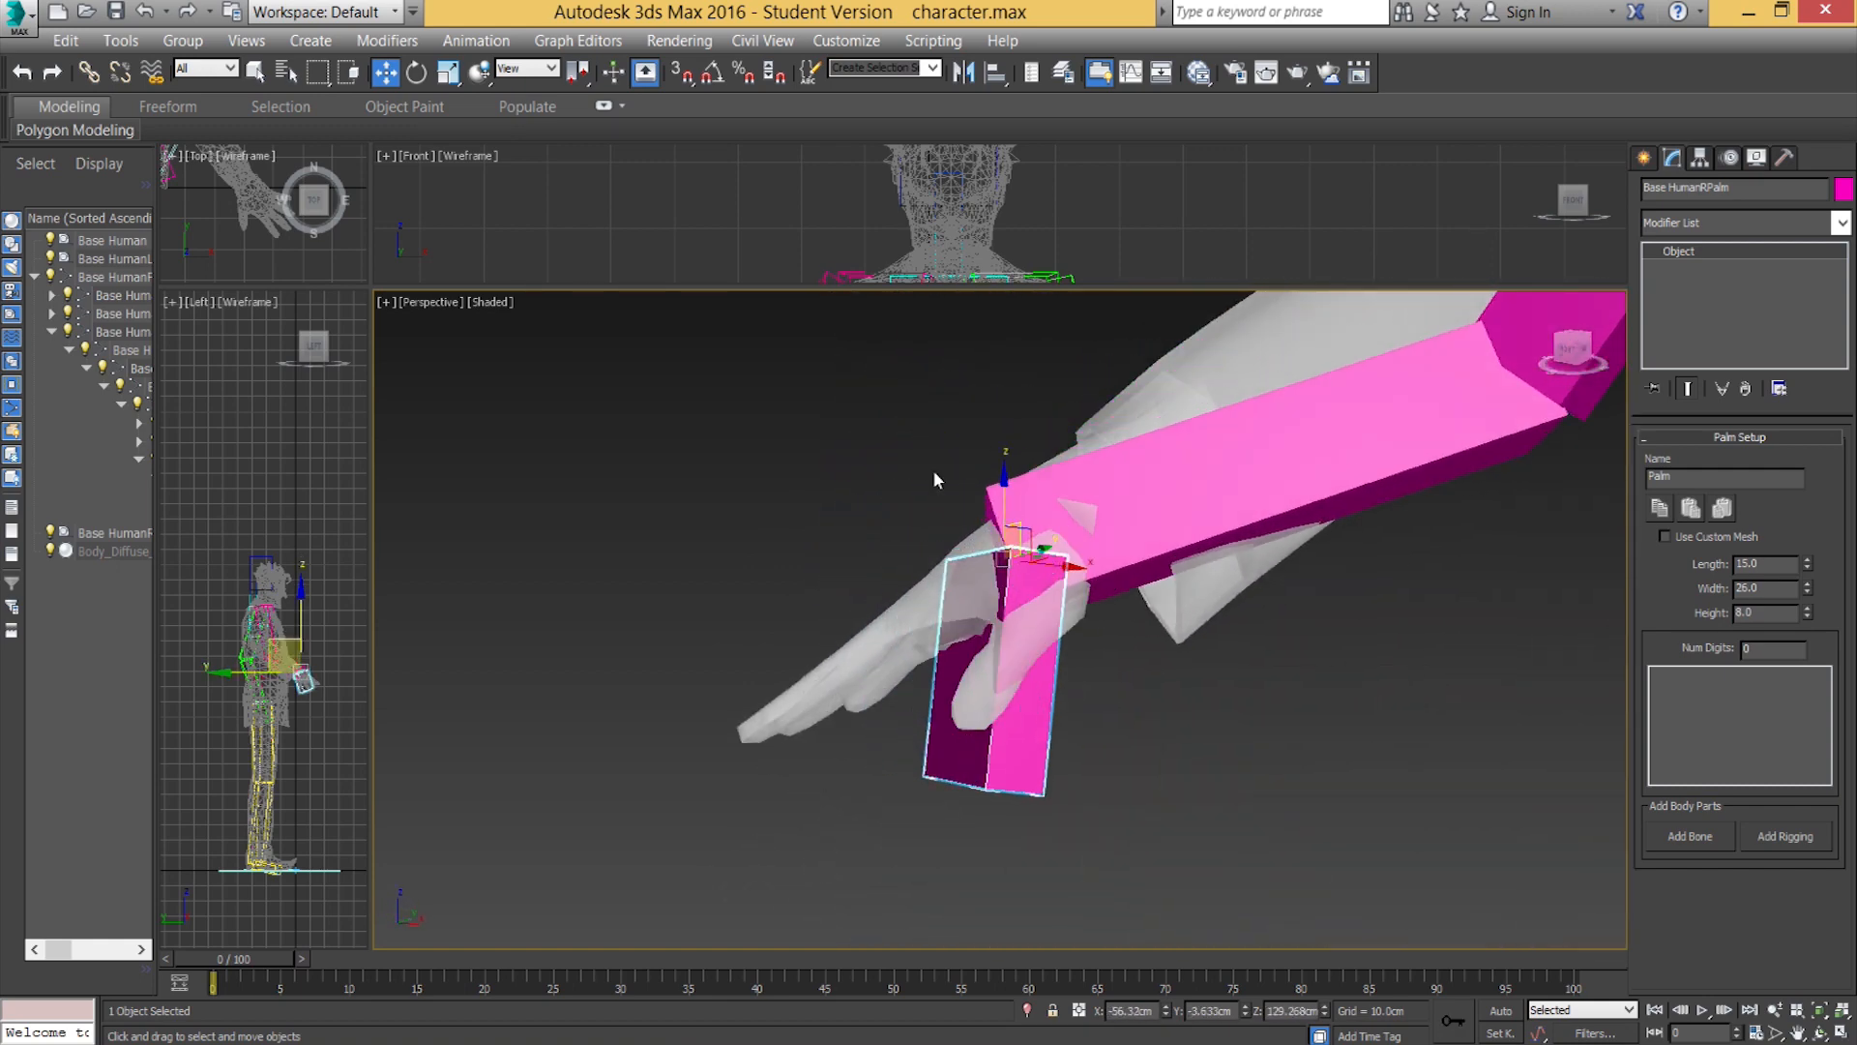
Set the reference coordinate system to Local and move the right palm about 2.3 cm along Z.
click(535, 66)
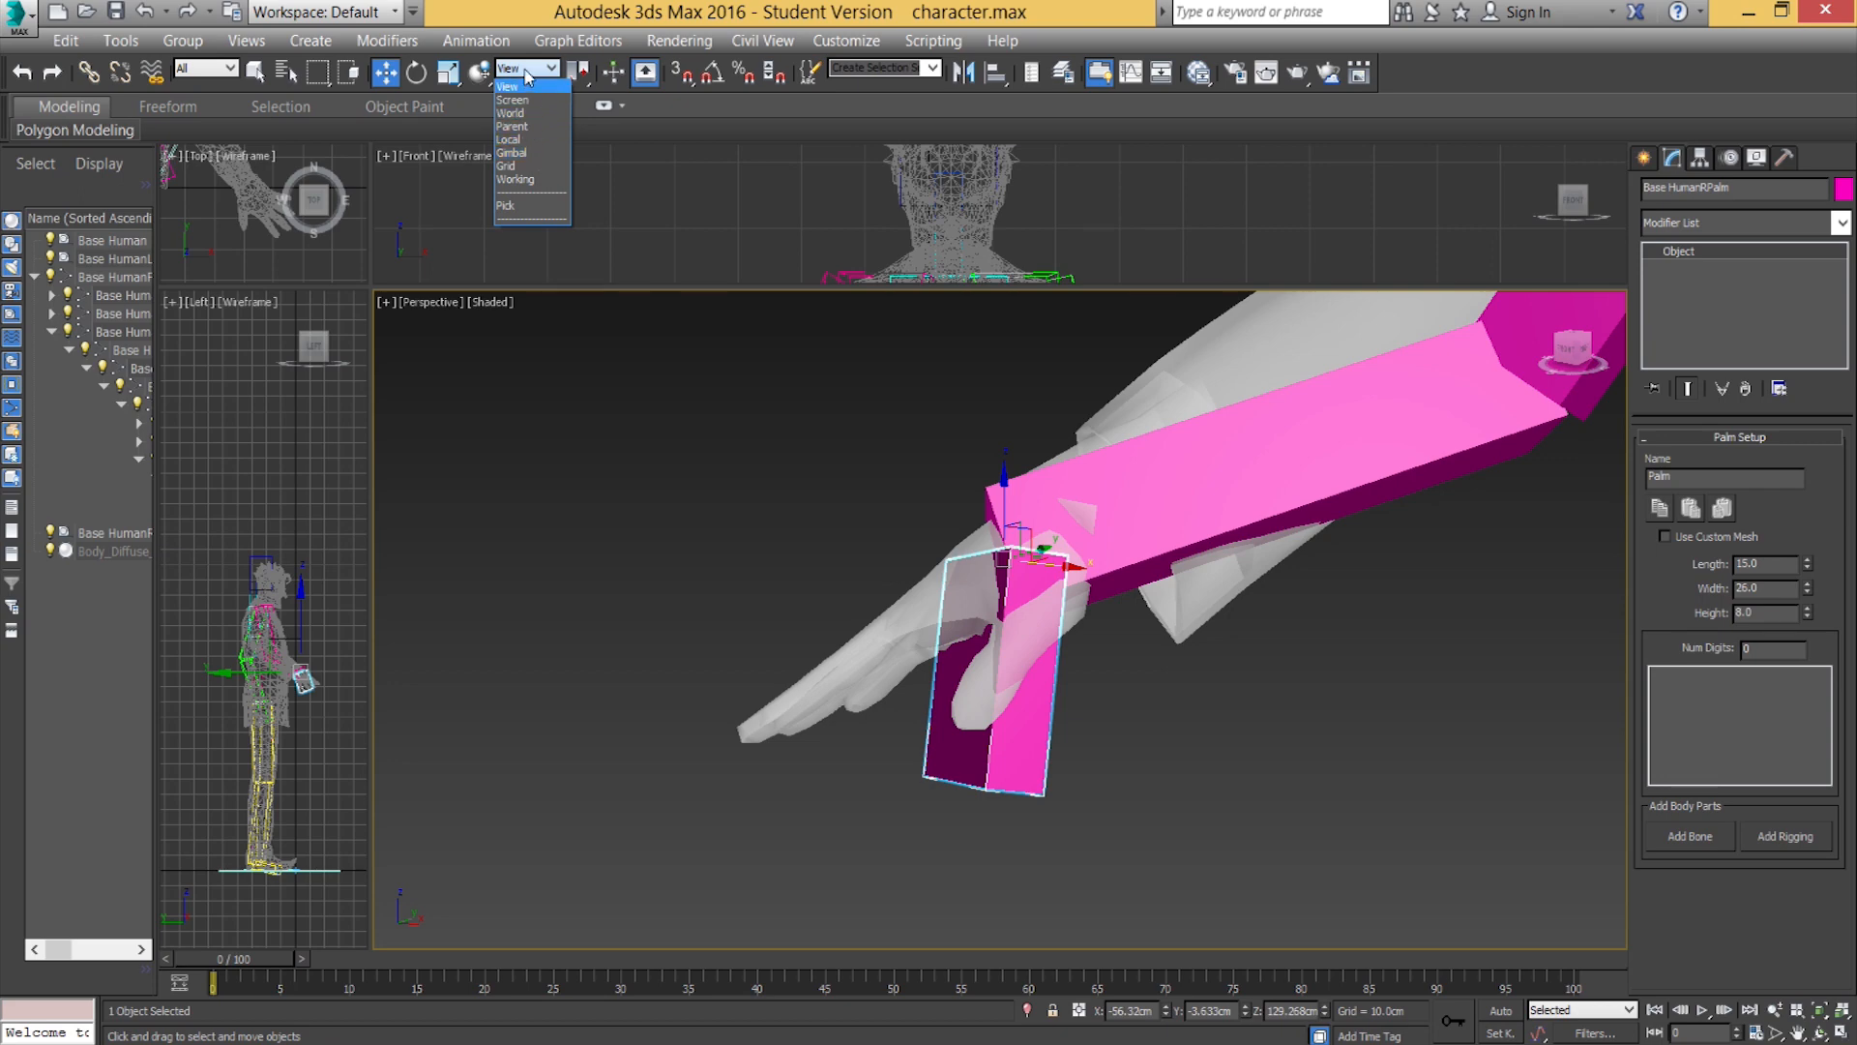
click(537, 139)
alt+middle_drag(811, 548, 968, 570)
drag(892, 592, 851, 587)
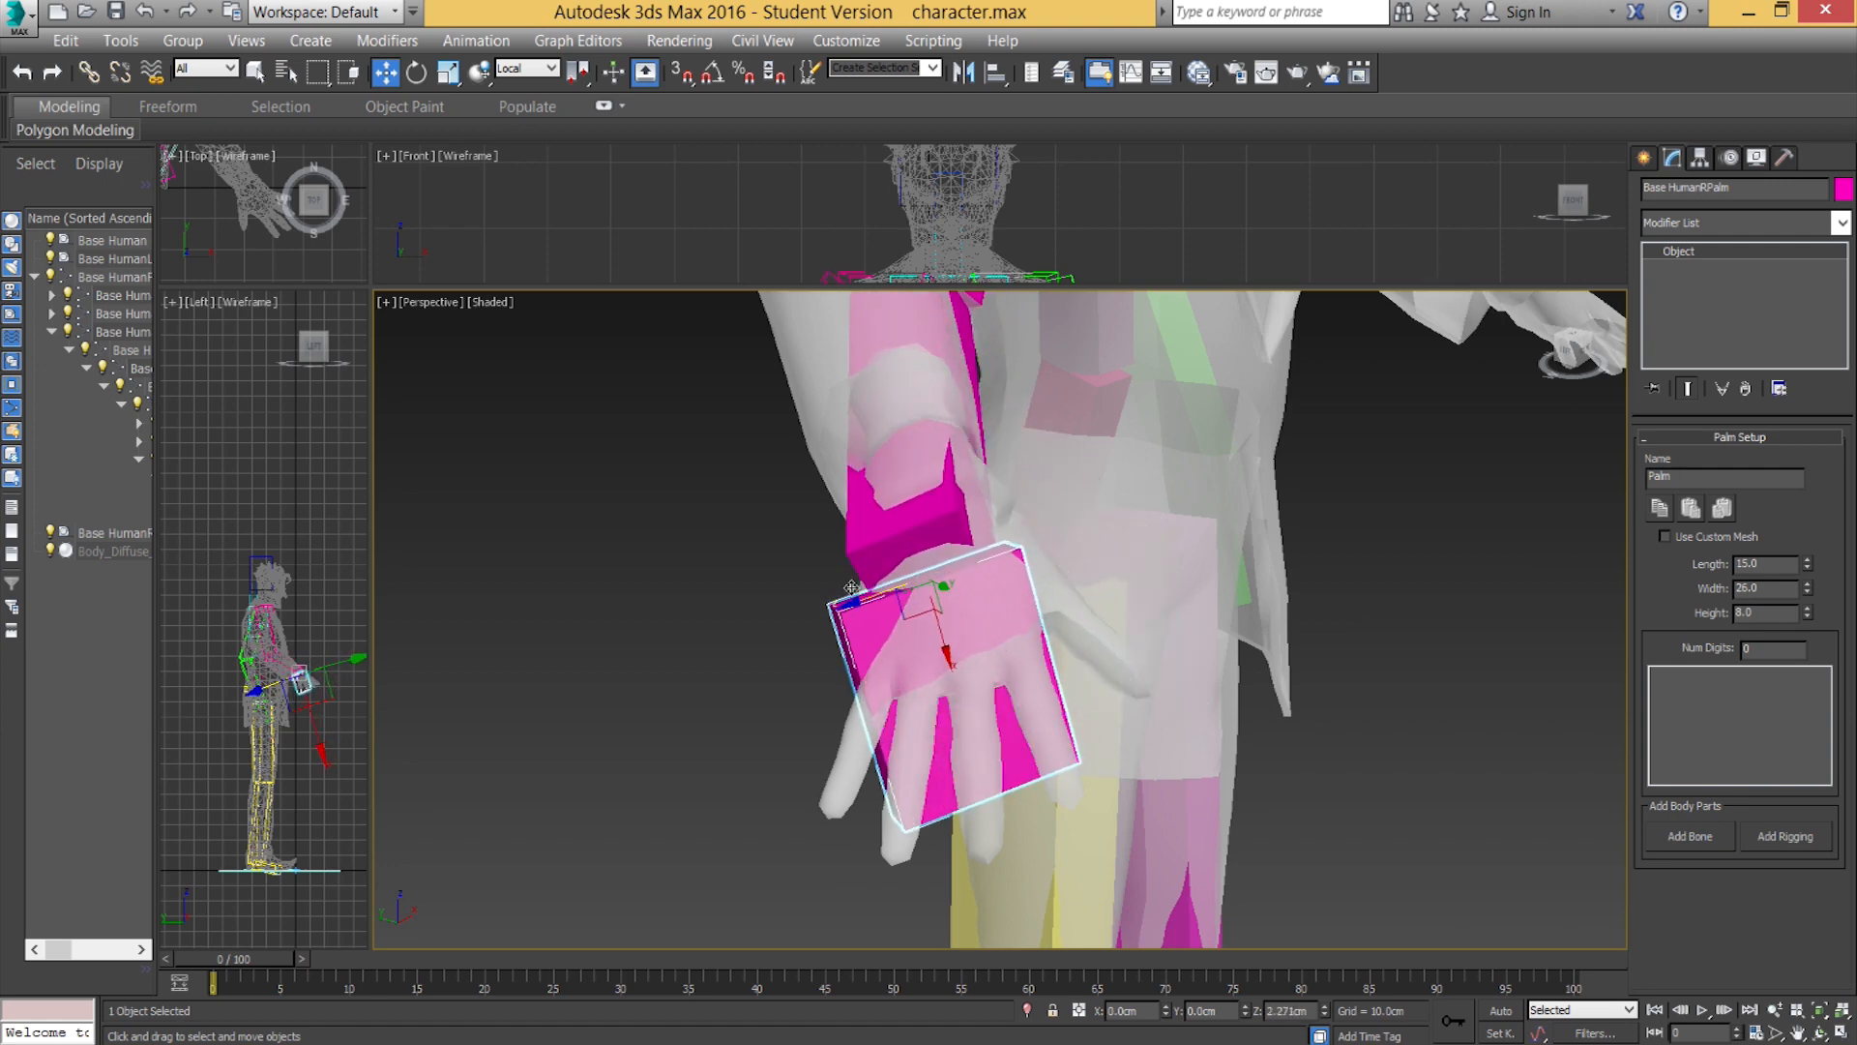
Rotate the right palm bone to match the direction of the mesh's hand.
key(e)
drag(904, 646, 883, 641)
drag(936, 553, 916, 570)
mouse_move(917, 569)
alt+middle_down()
mouse_move(878, 536)
mouse_move(927, 551)
alt+middle_up()
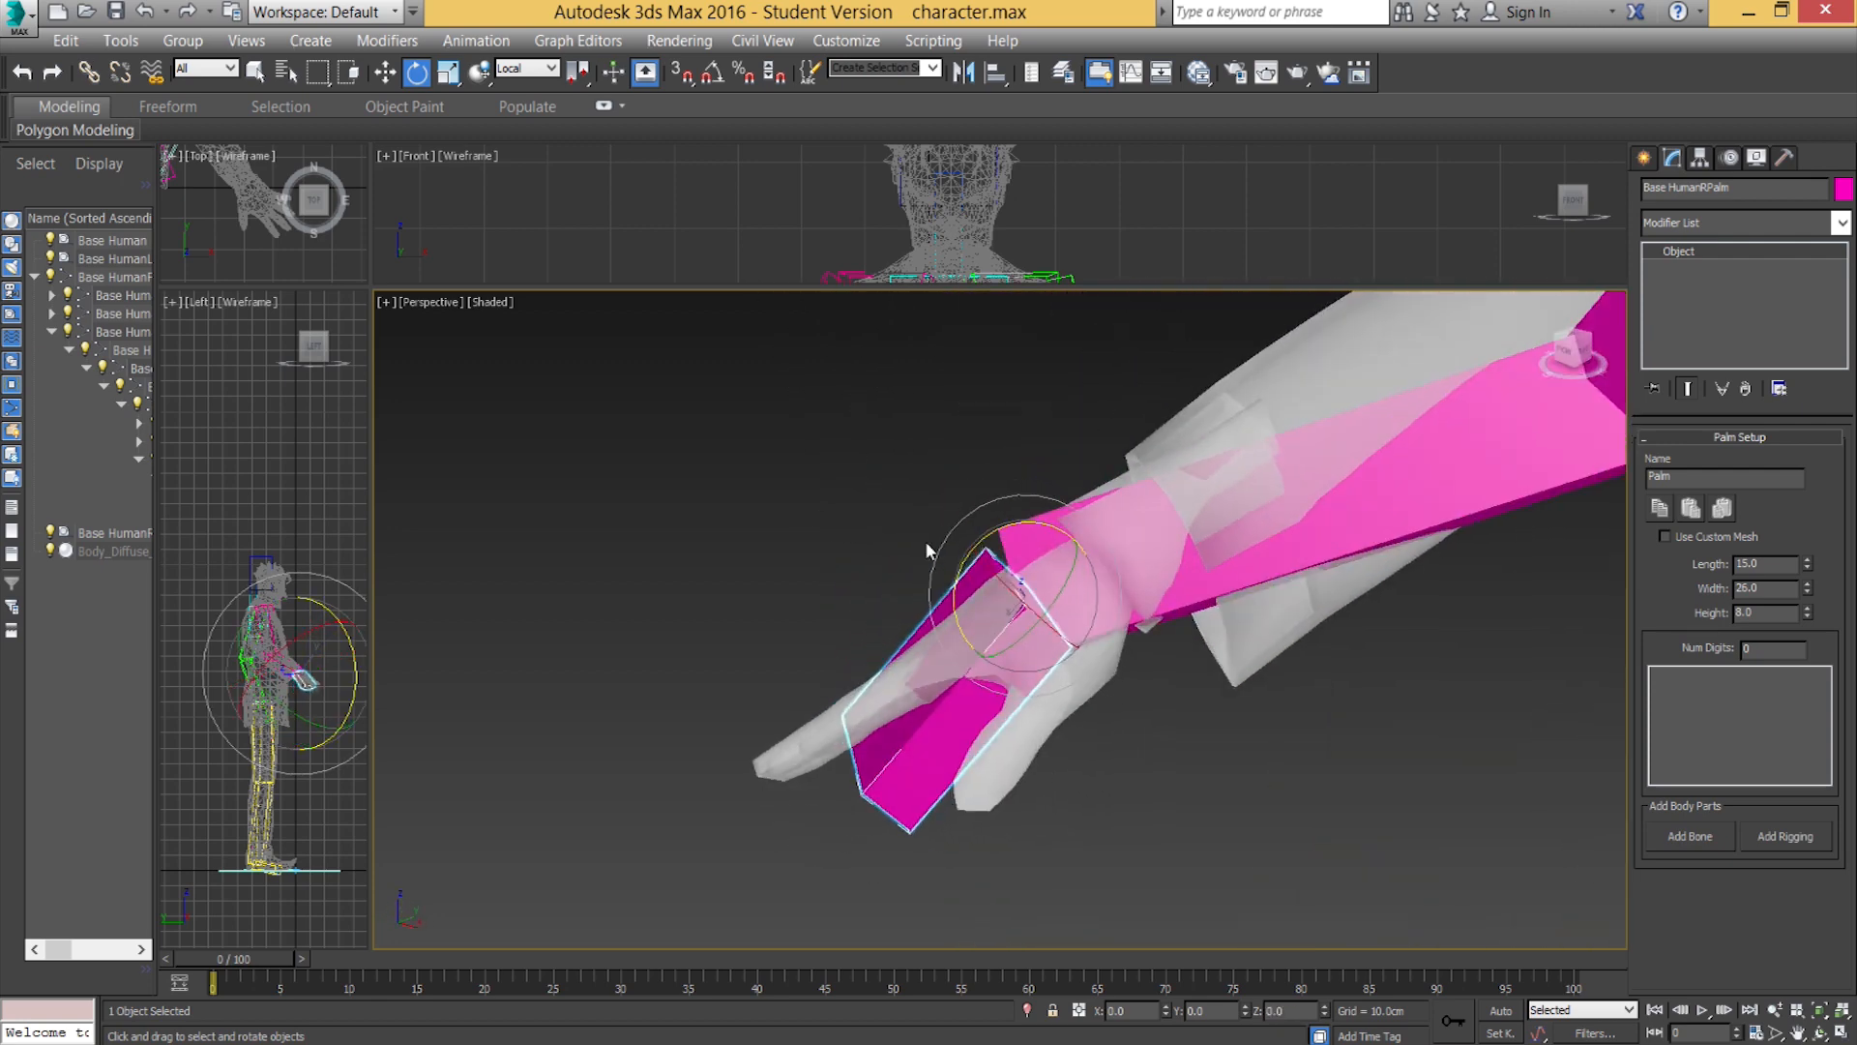
Move the right palm about -4.2 cm along its local X axis and adjust its height within the mesh's hand.
key(w)
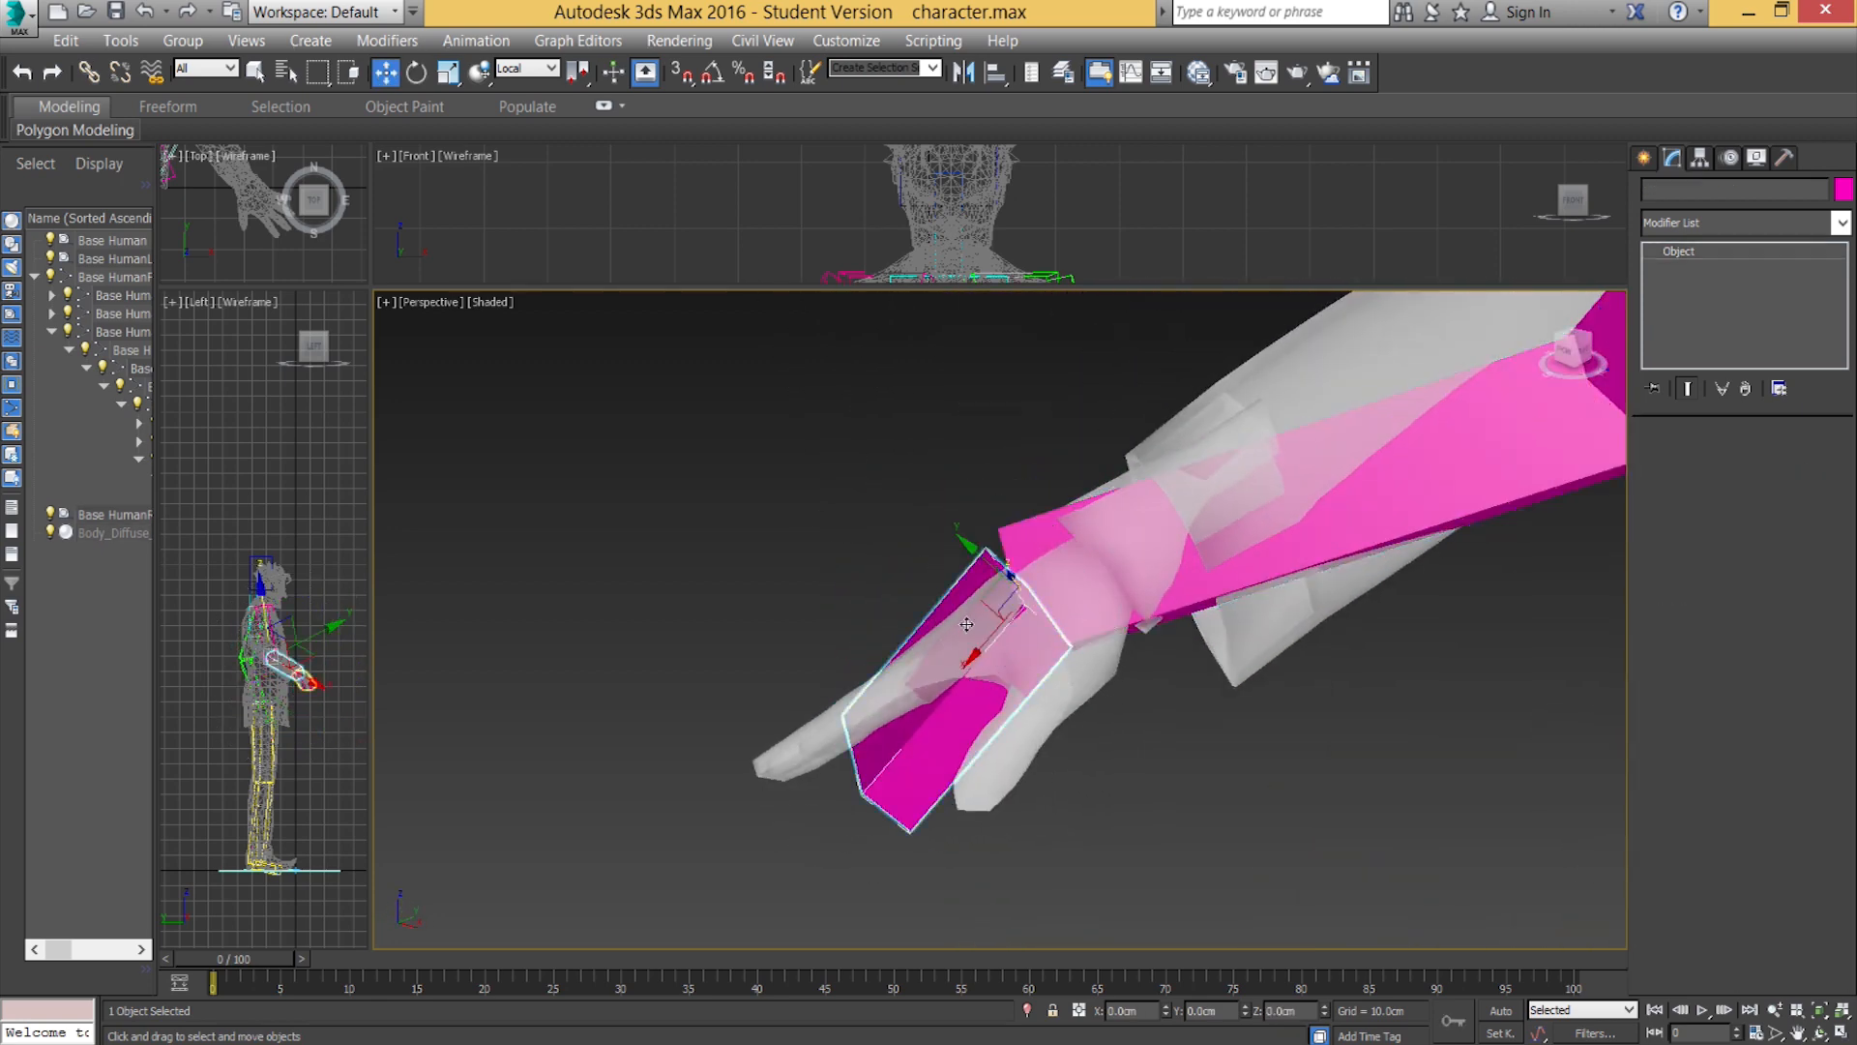
drag(1000, 634, 1088, 609)
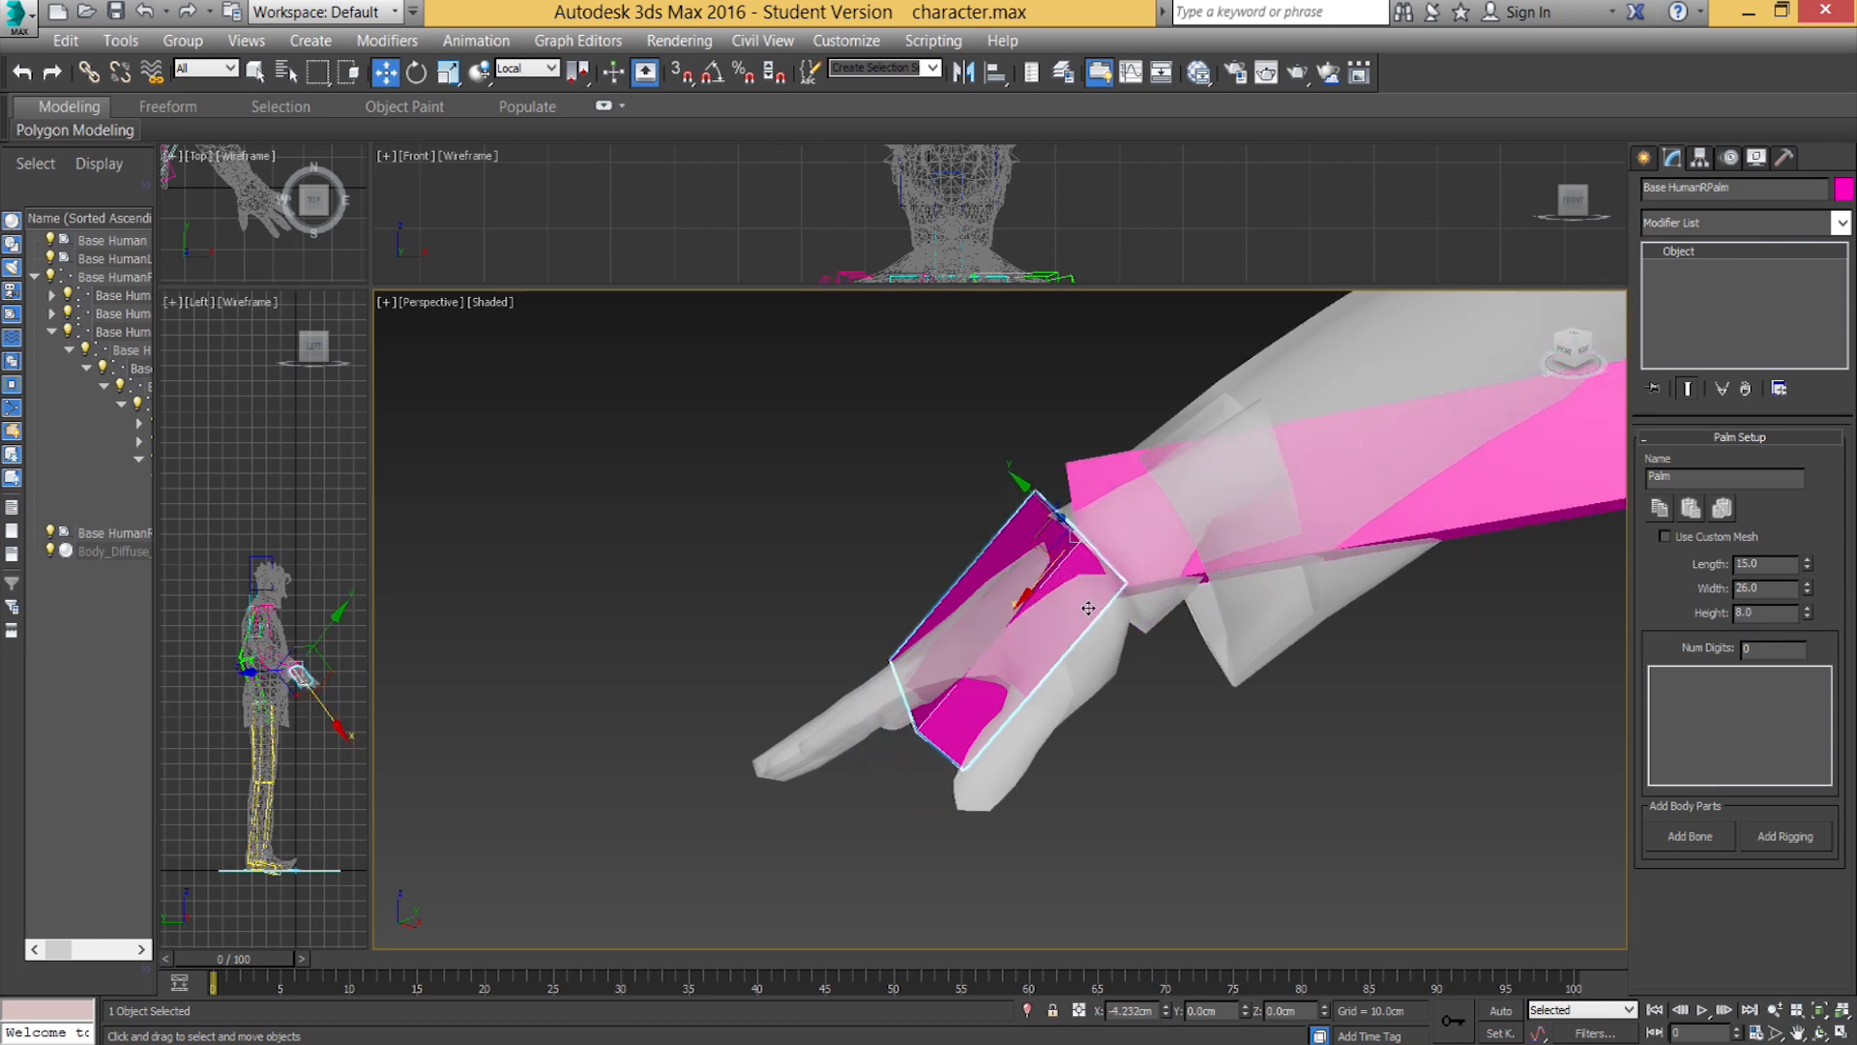
alt+middle_drag(1062, 607, 1313, 527)
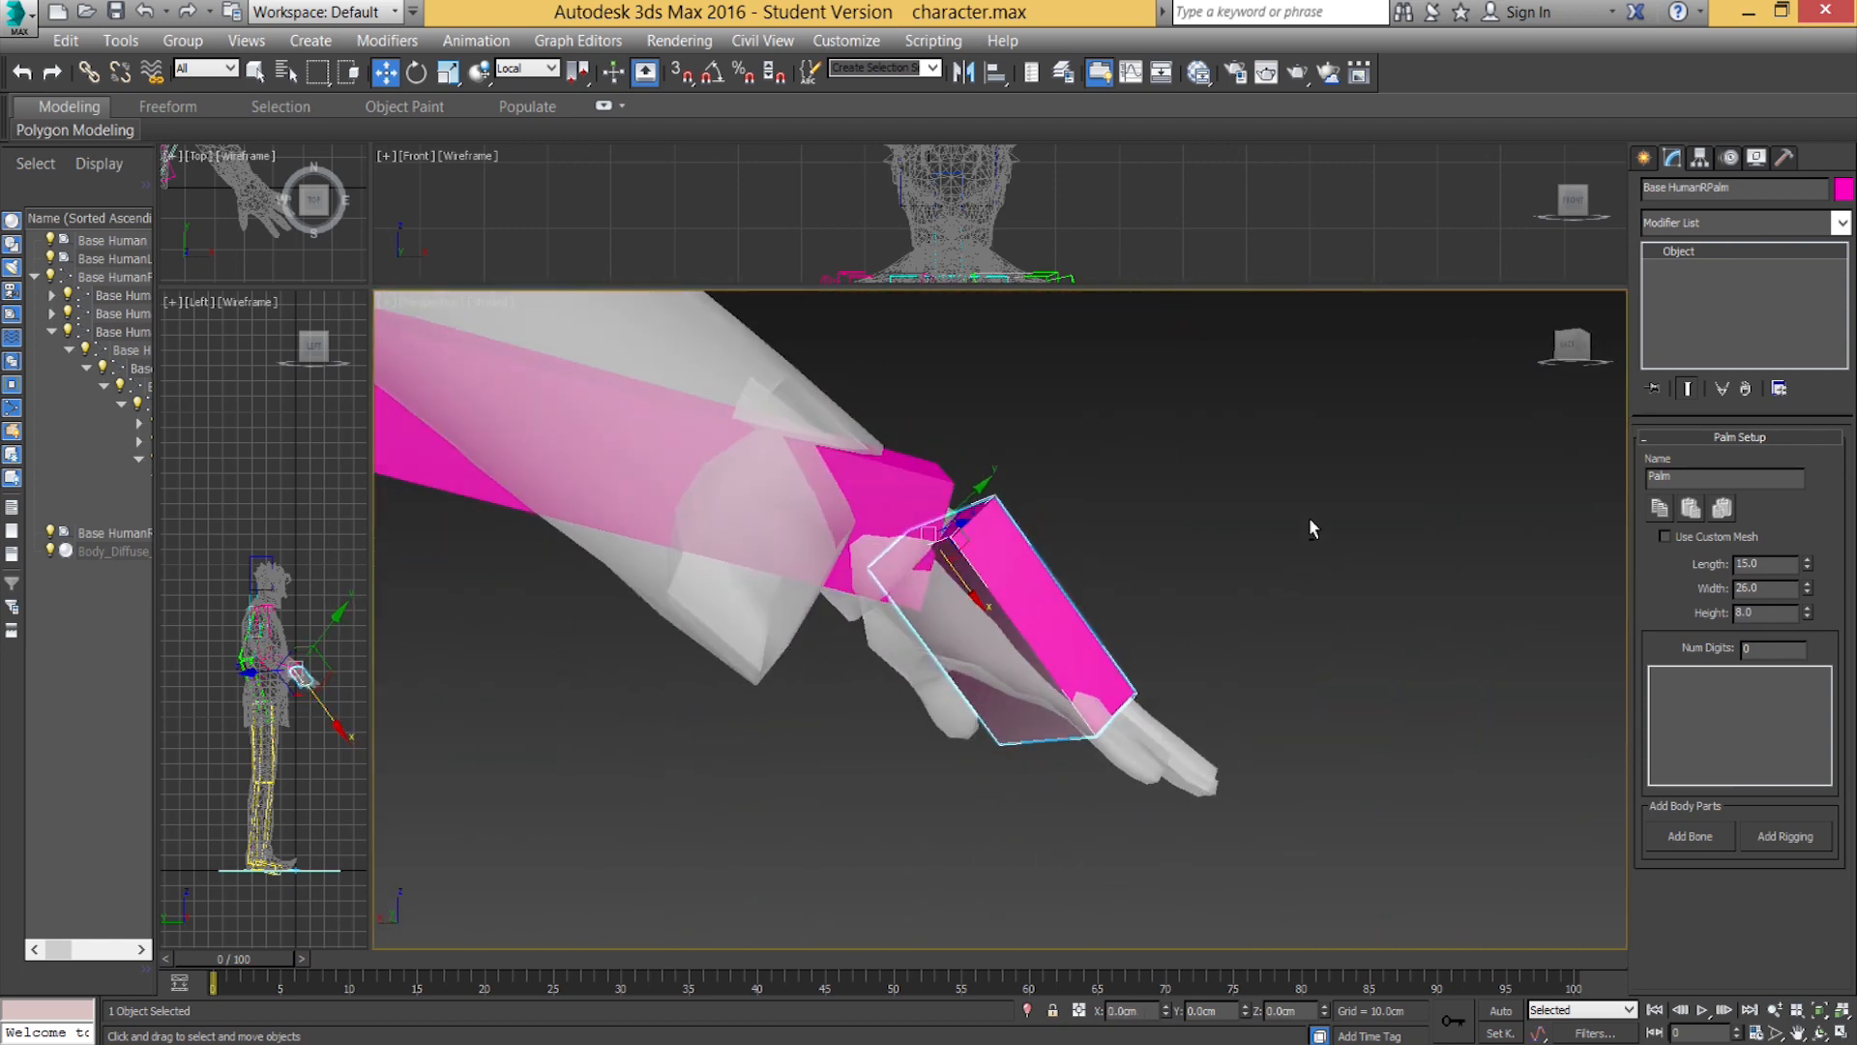
drag(976, 490, 950, 520)
alt+middle_drag(1049, 562, 1005, 694)
Move the right forearm bone so that its elbow end sits inside the mesh's sleeve.
click(989, 688)
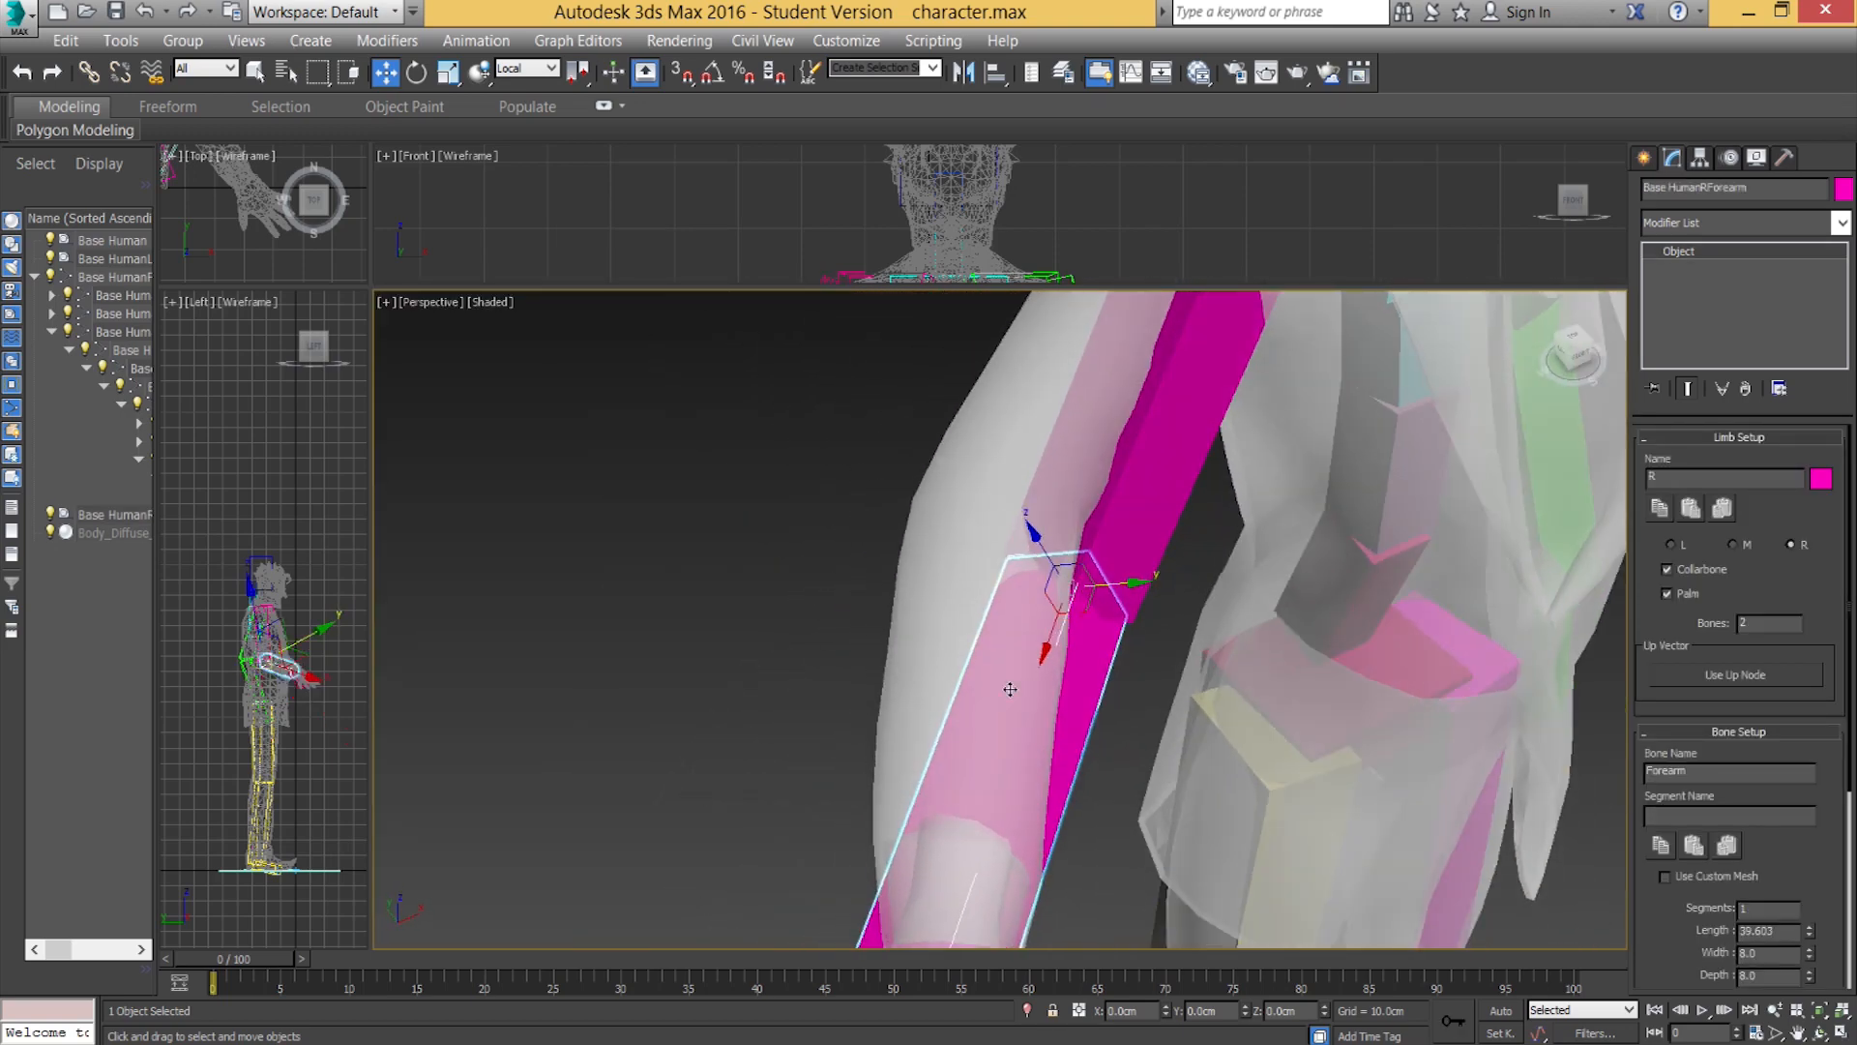
drag(1044, 550, 958, 443)
alt+middle_drag(957, 443, 1032, 572)
Move the right upper arm bone into the upper part of the mesh's sleeve.
click(1083, 416)
alt+middle_drag(1084, 416, 987, 483)
middle_drag(1073, 390, 1054, 456)
drag(1053, 456, 1093, 696)
alt+middle_drag(1093, 696, 956, 486)
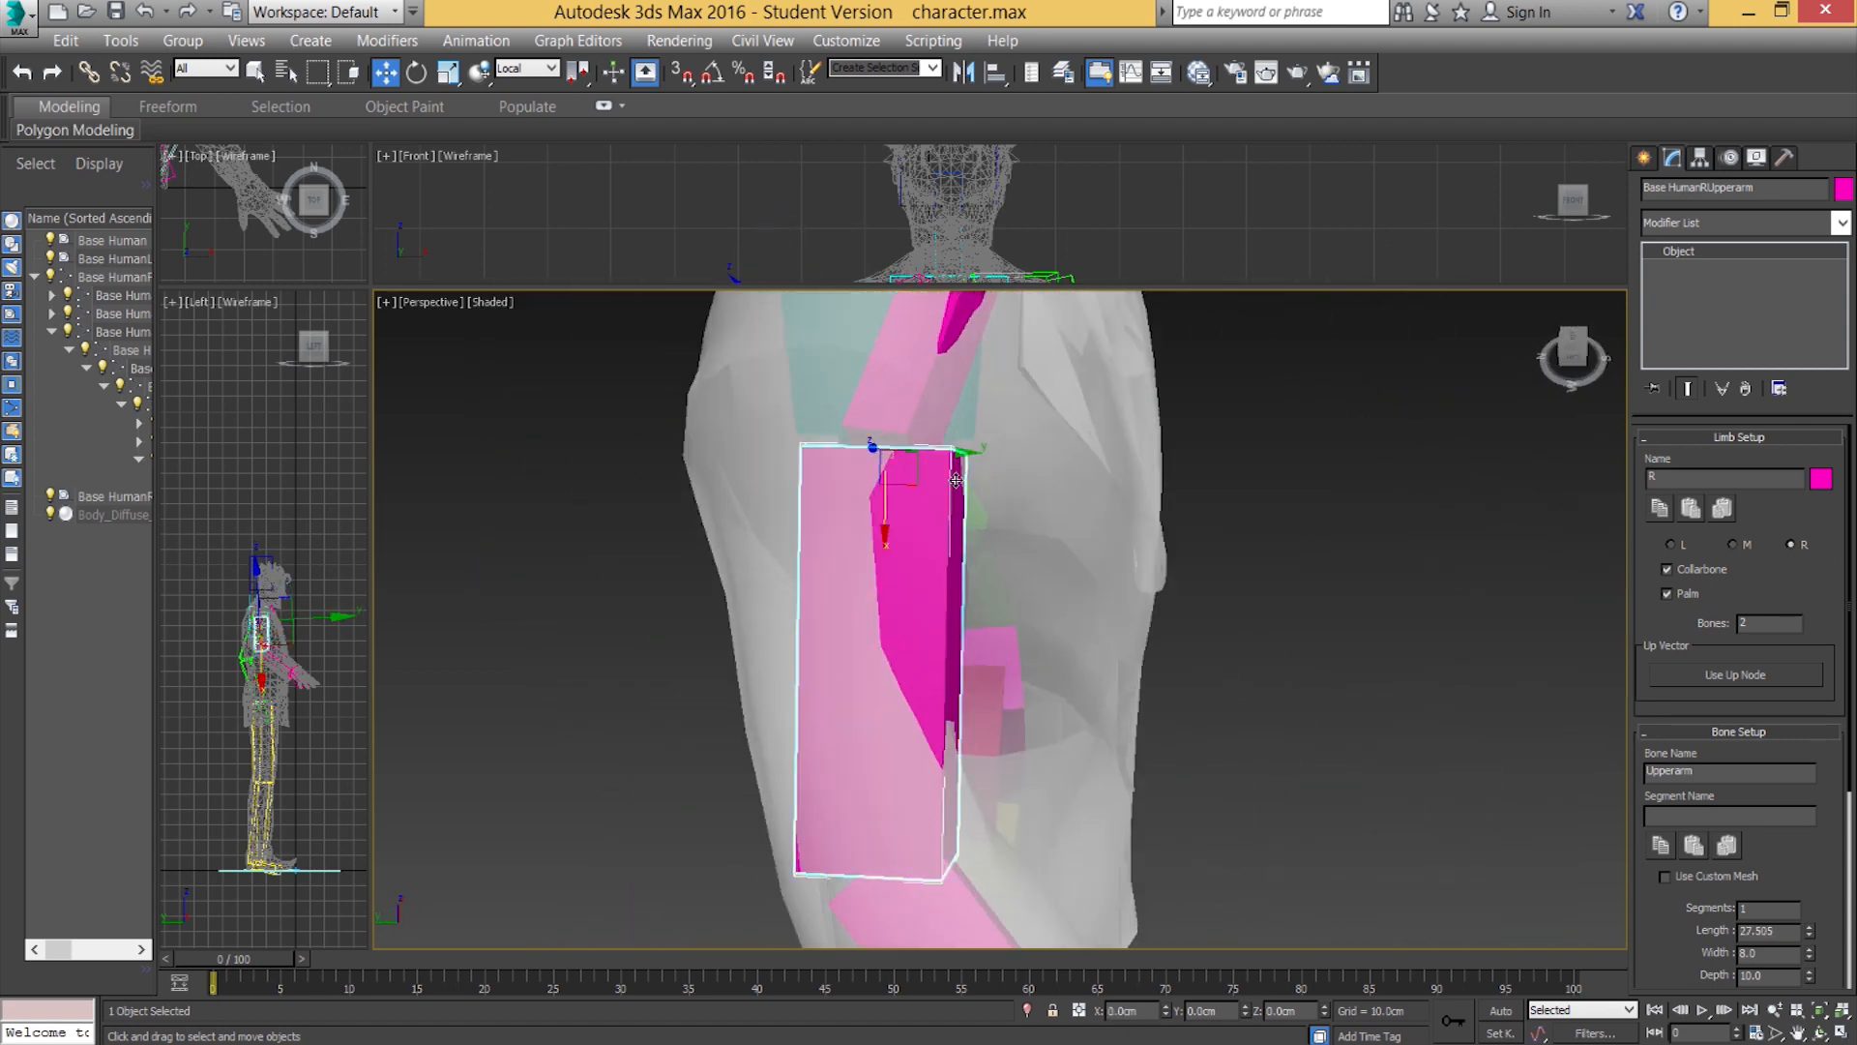
Fine-tune the right upper arm bone's position within the mesh's shoulder and sleeve, checking from several angles.
drag(953, 457, 960, 622)
alt+middle_drag(960, 621, 784, 506)
alt+middle_drag(1044, 408, 927, 495)
drag(928, 422, 857, 485)
alt+middle_drag(857, 486, 858, 581)
drag(861, 576, 882, 539)
alt+middle_drag(867, 552, 1004, 648)
drag(863, 486, 862, 497)
alt+middle_drag(940, 602, 818, 549)
drag(886, 516, 900, 529)
middle_drag(840, 594, 920, 482)
Rotate the right palm bone and shift it sideways to center it in the mesh's hand.
click(746, 655)
middle_drag(696, 688, 847, 529)
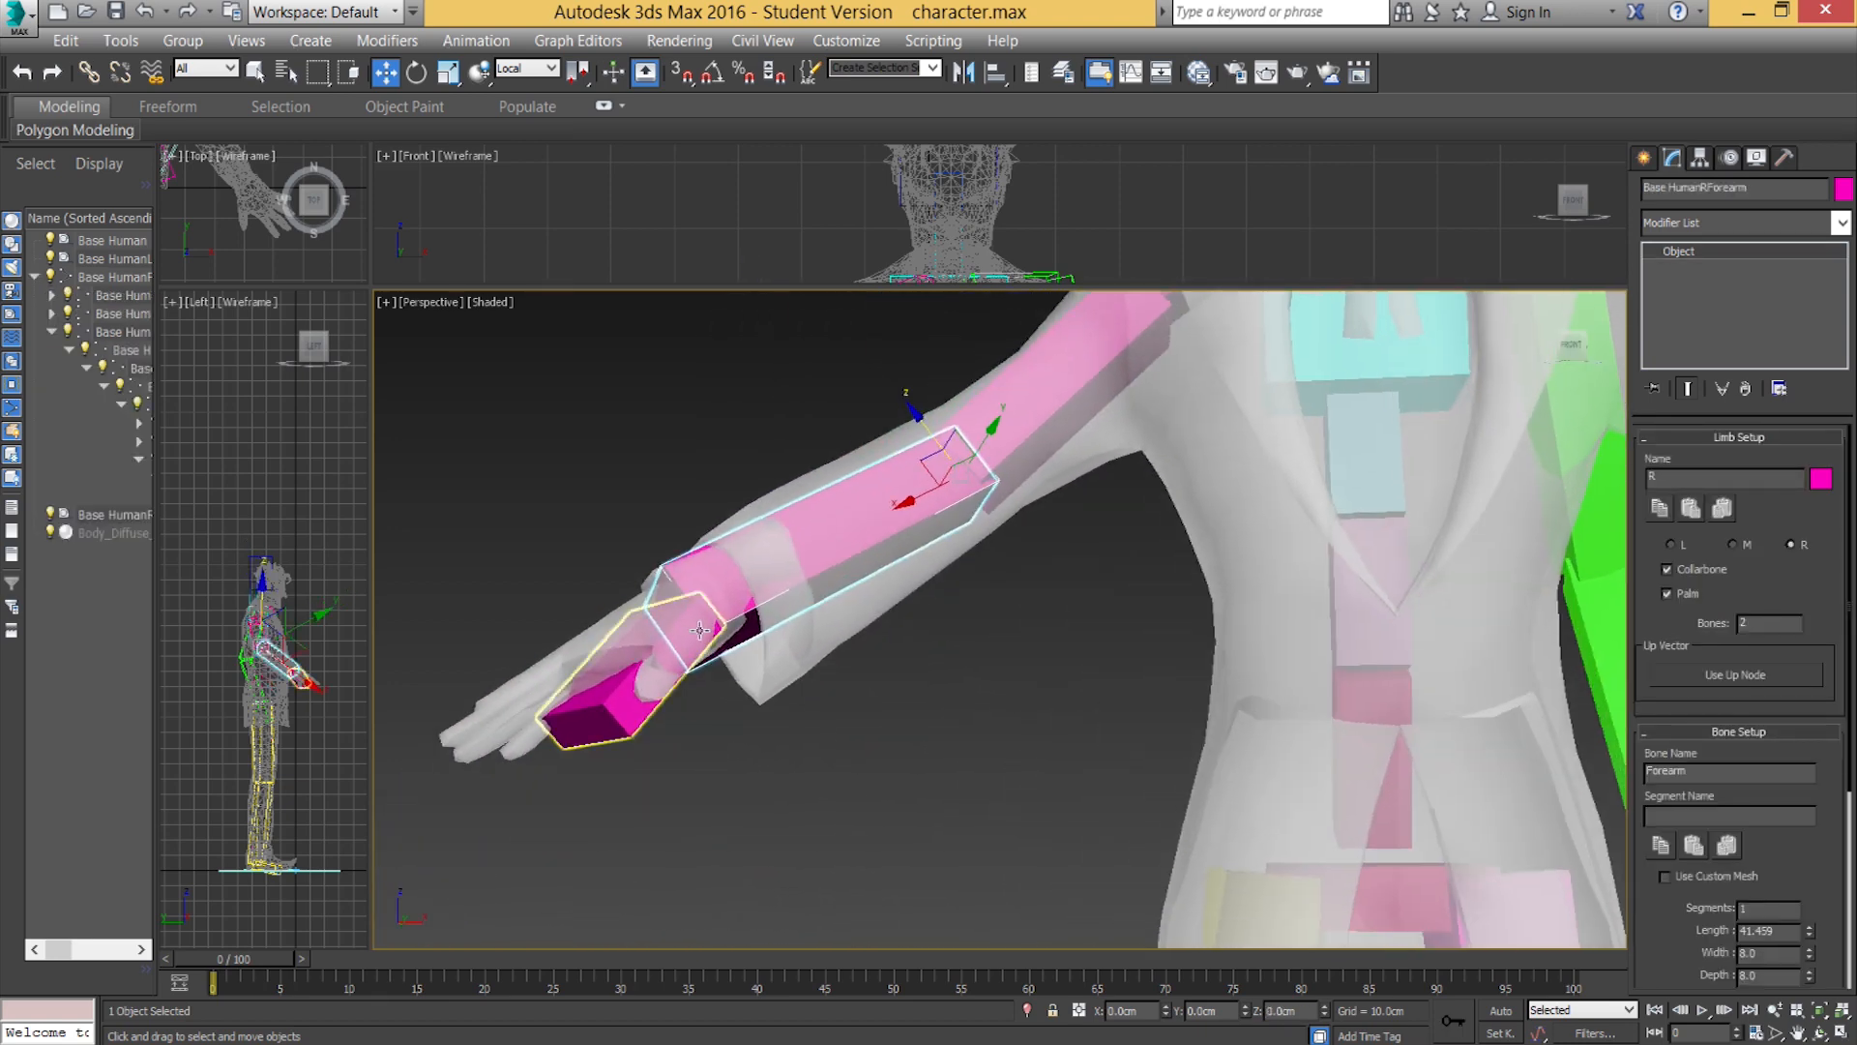
click(687, 623)
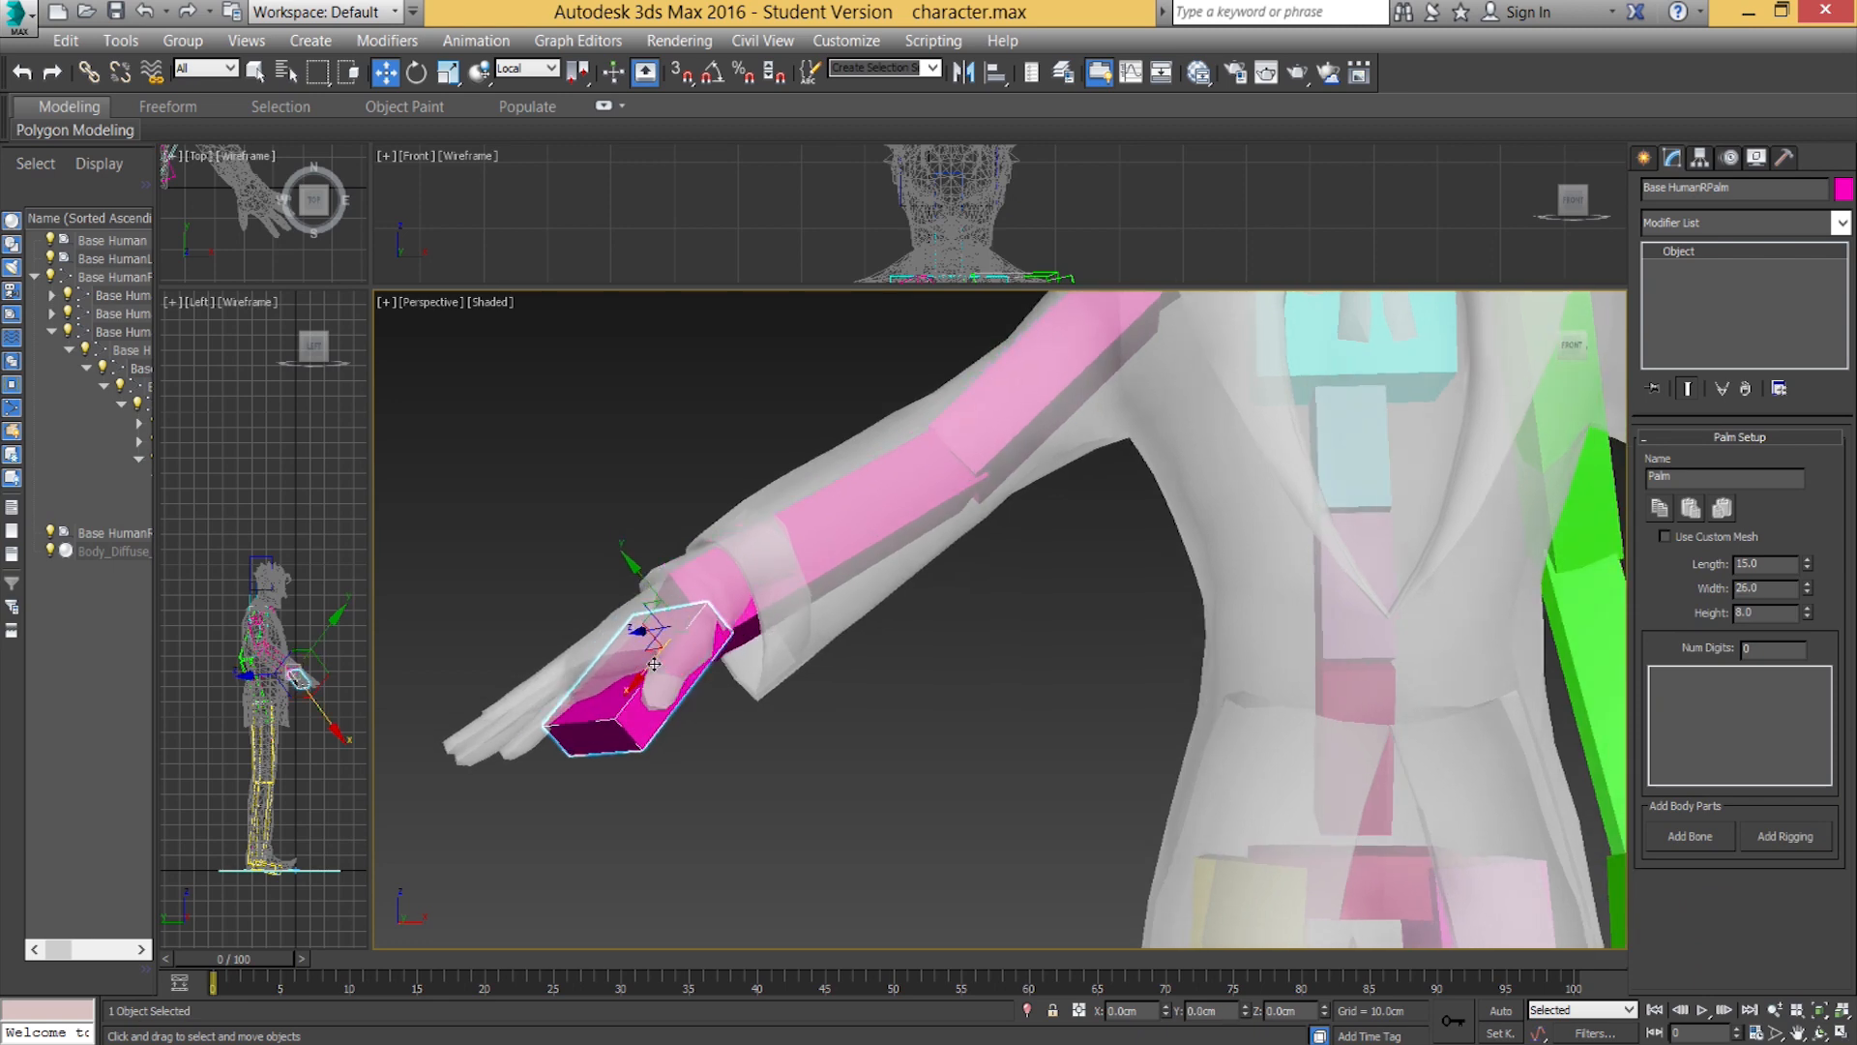
key(e)
alt+middle_drag(668, 672, 735, 713)
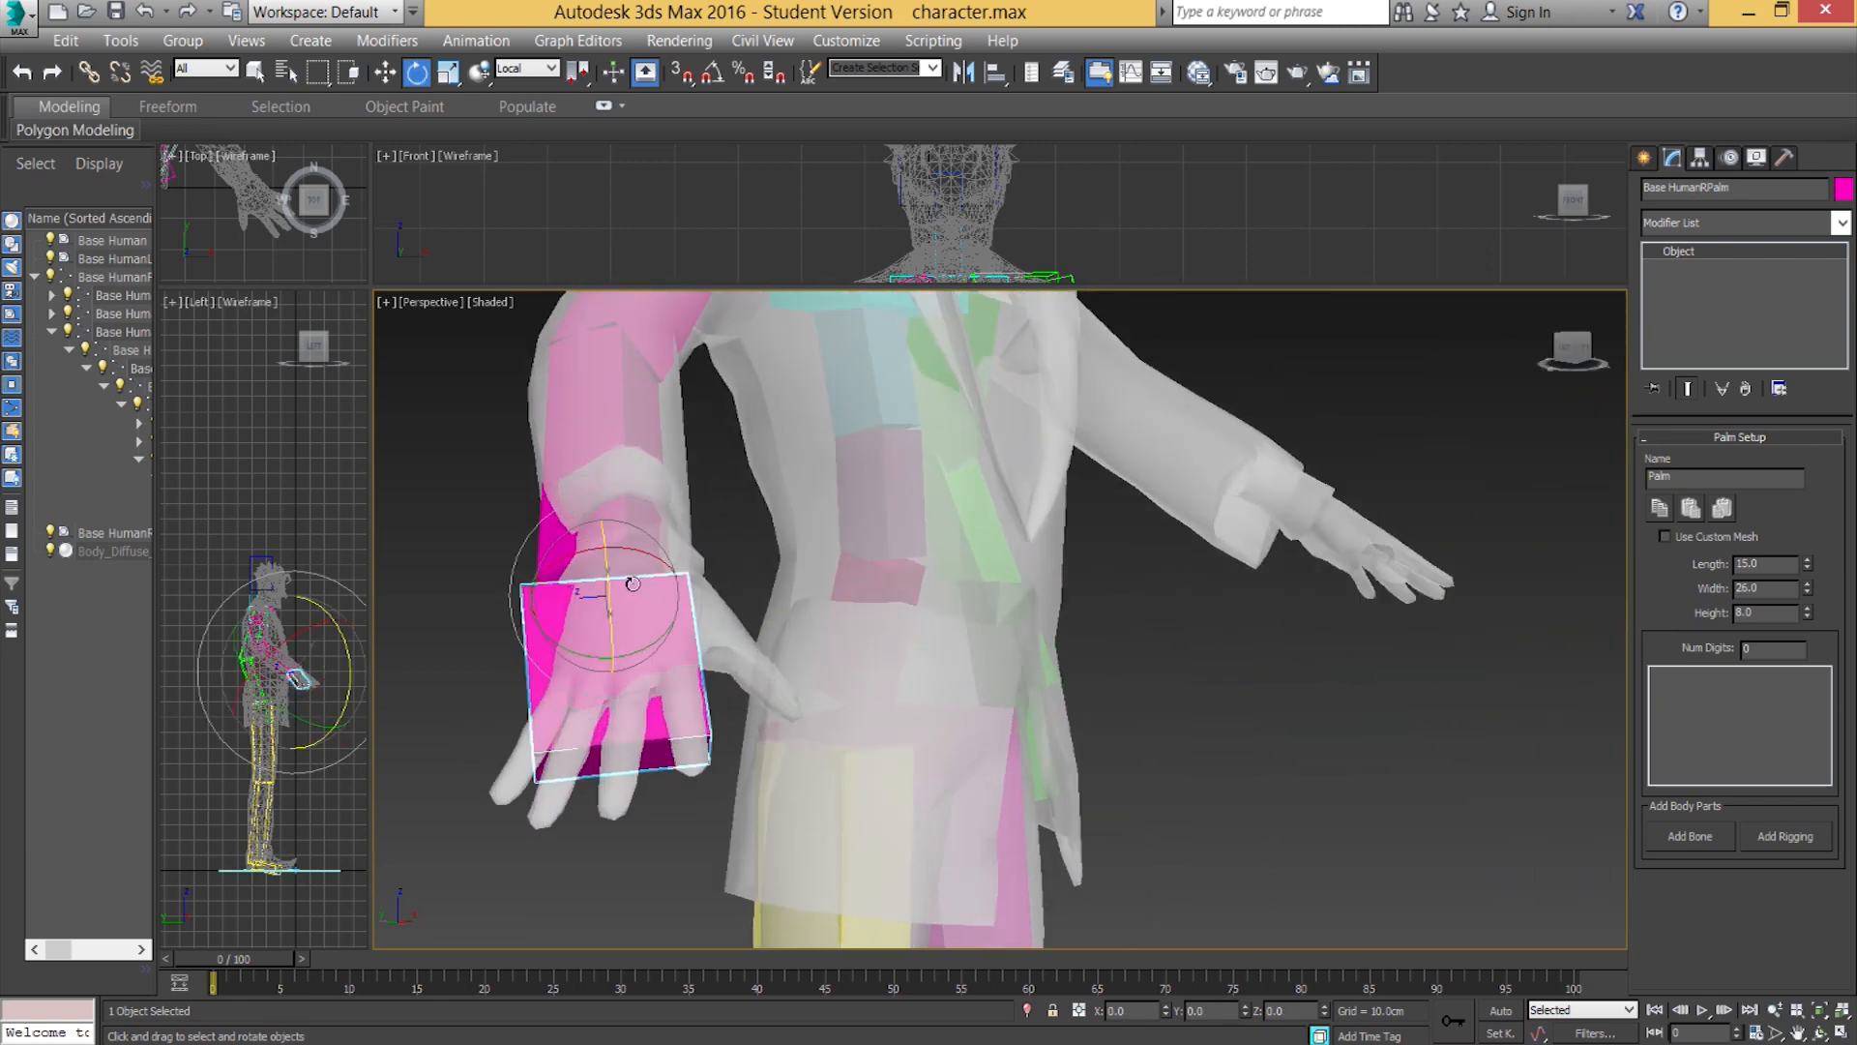
drag(641, 554, 583, 544)
alt+middle_drag(581, 605, 626, 659)
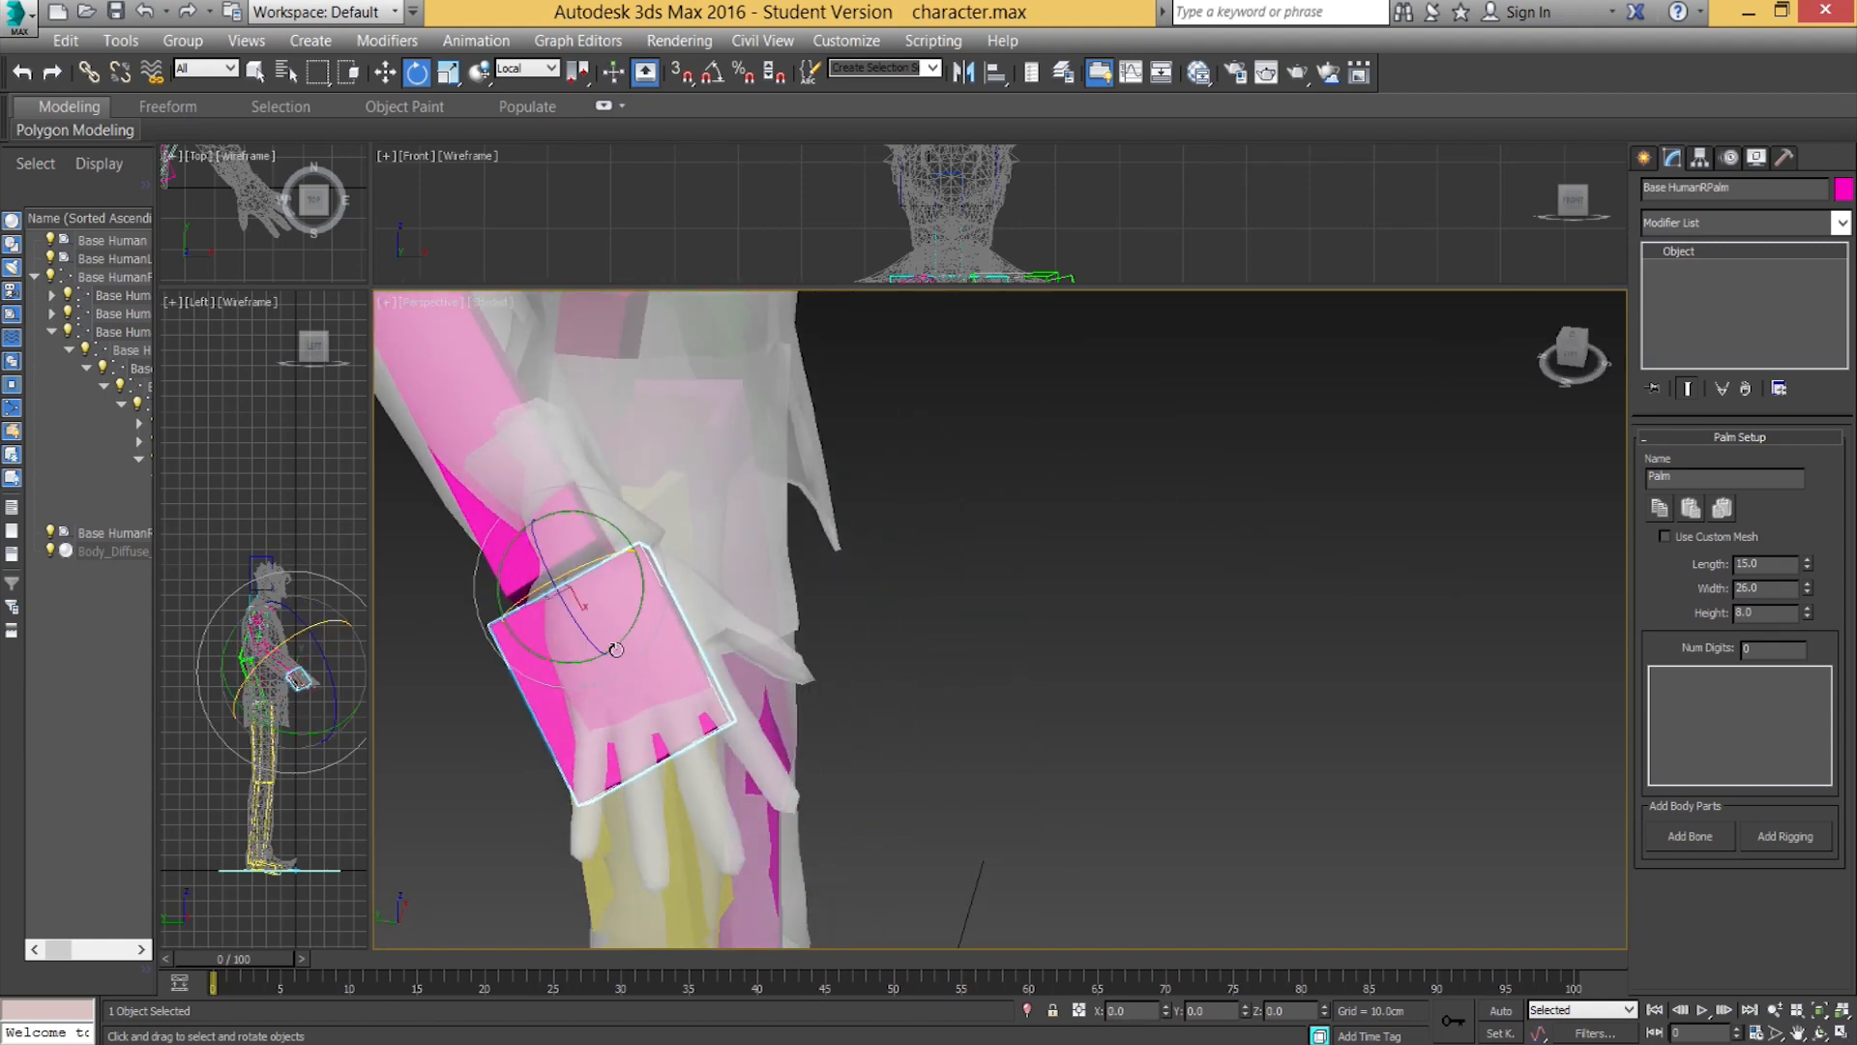
drag(617, 640, 618, 641)
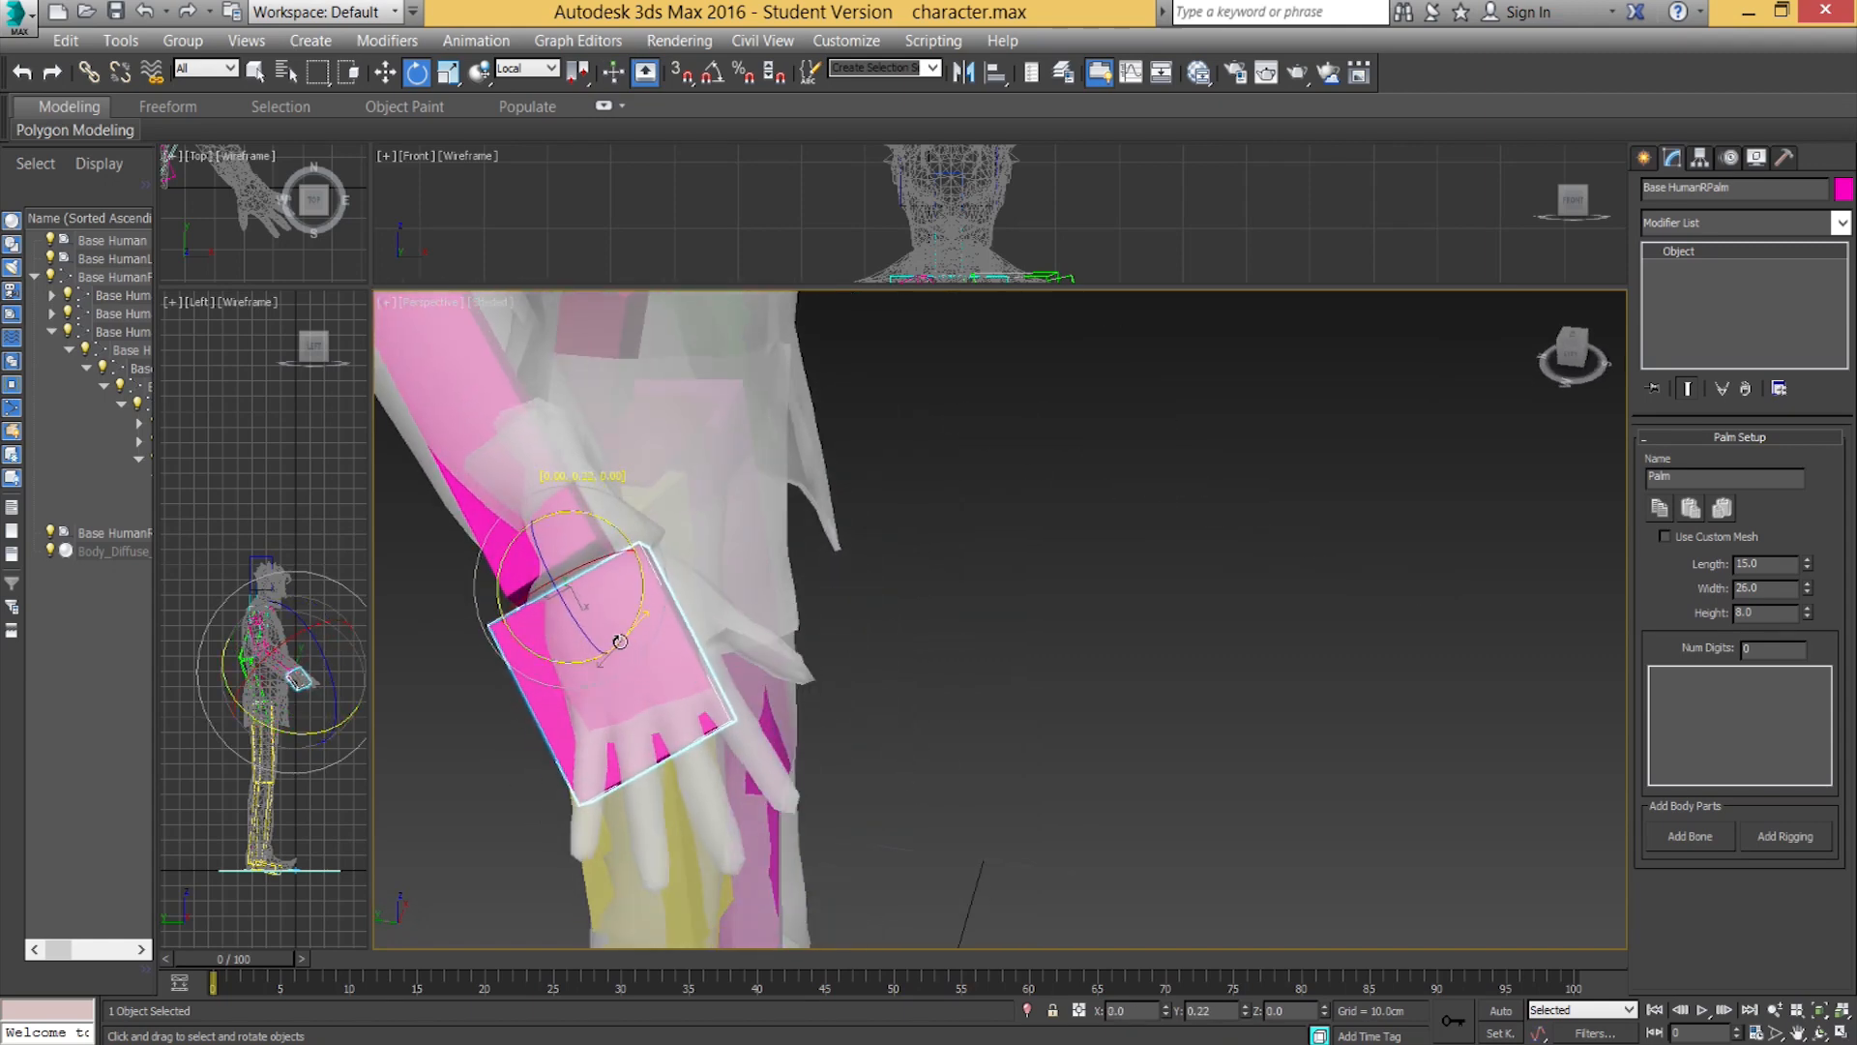
key(w)
drag(522, 613, 542, 604)
Use the Local coordinate system for scaling and shorten the right palm bone to a length of about 11.57.
key(e)
key(r)
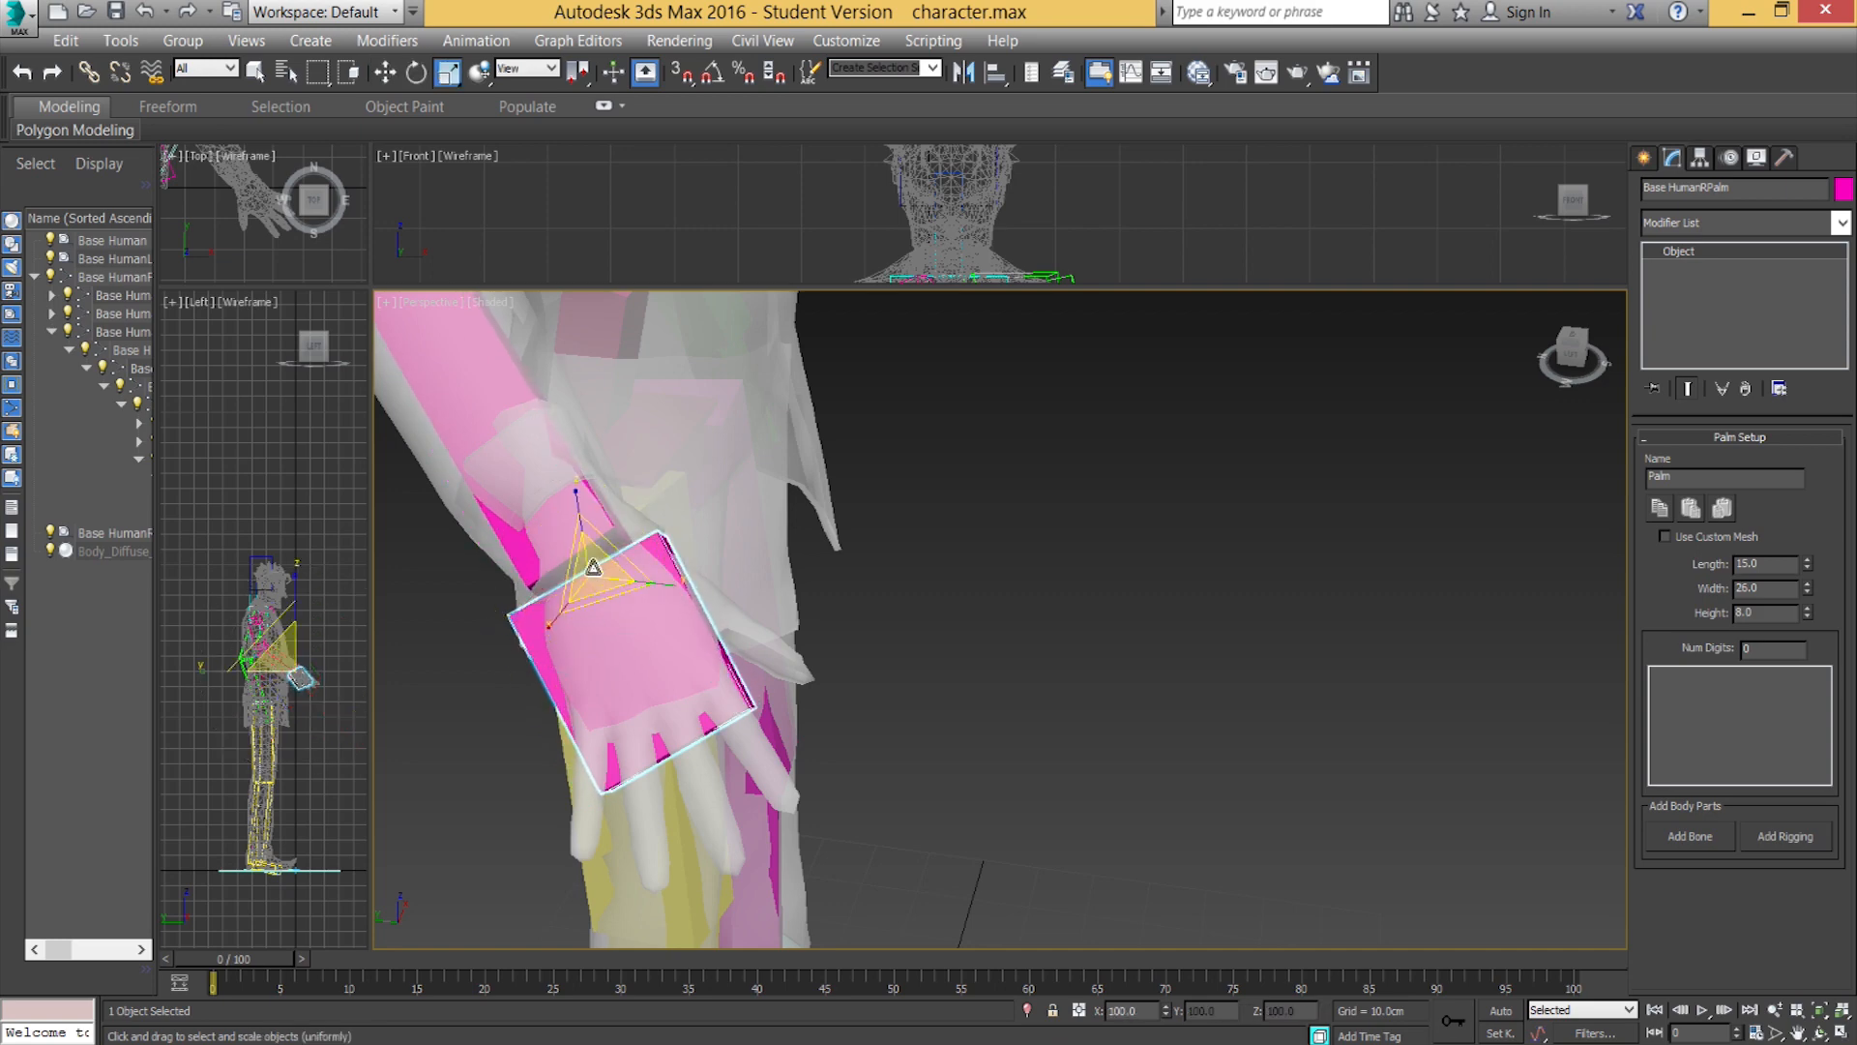
alt+middle_drag(546, 668, 503, 580)
scroll(631, 614, up, 4)
alt+middle_drag(672, 634, 644, 636)
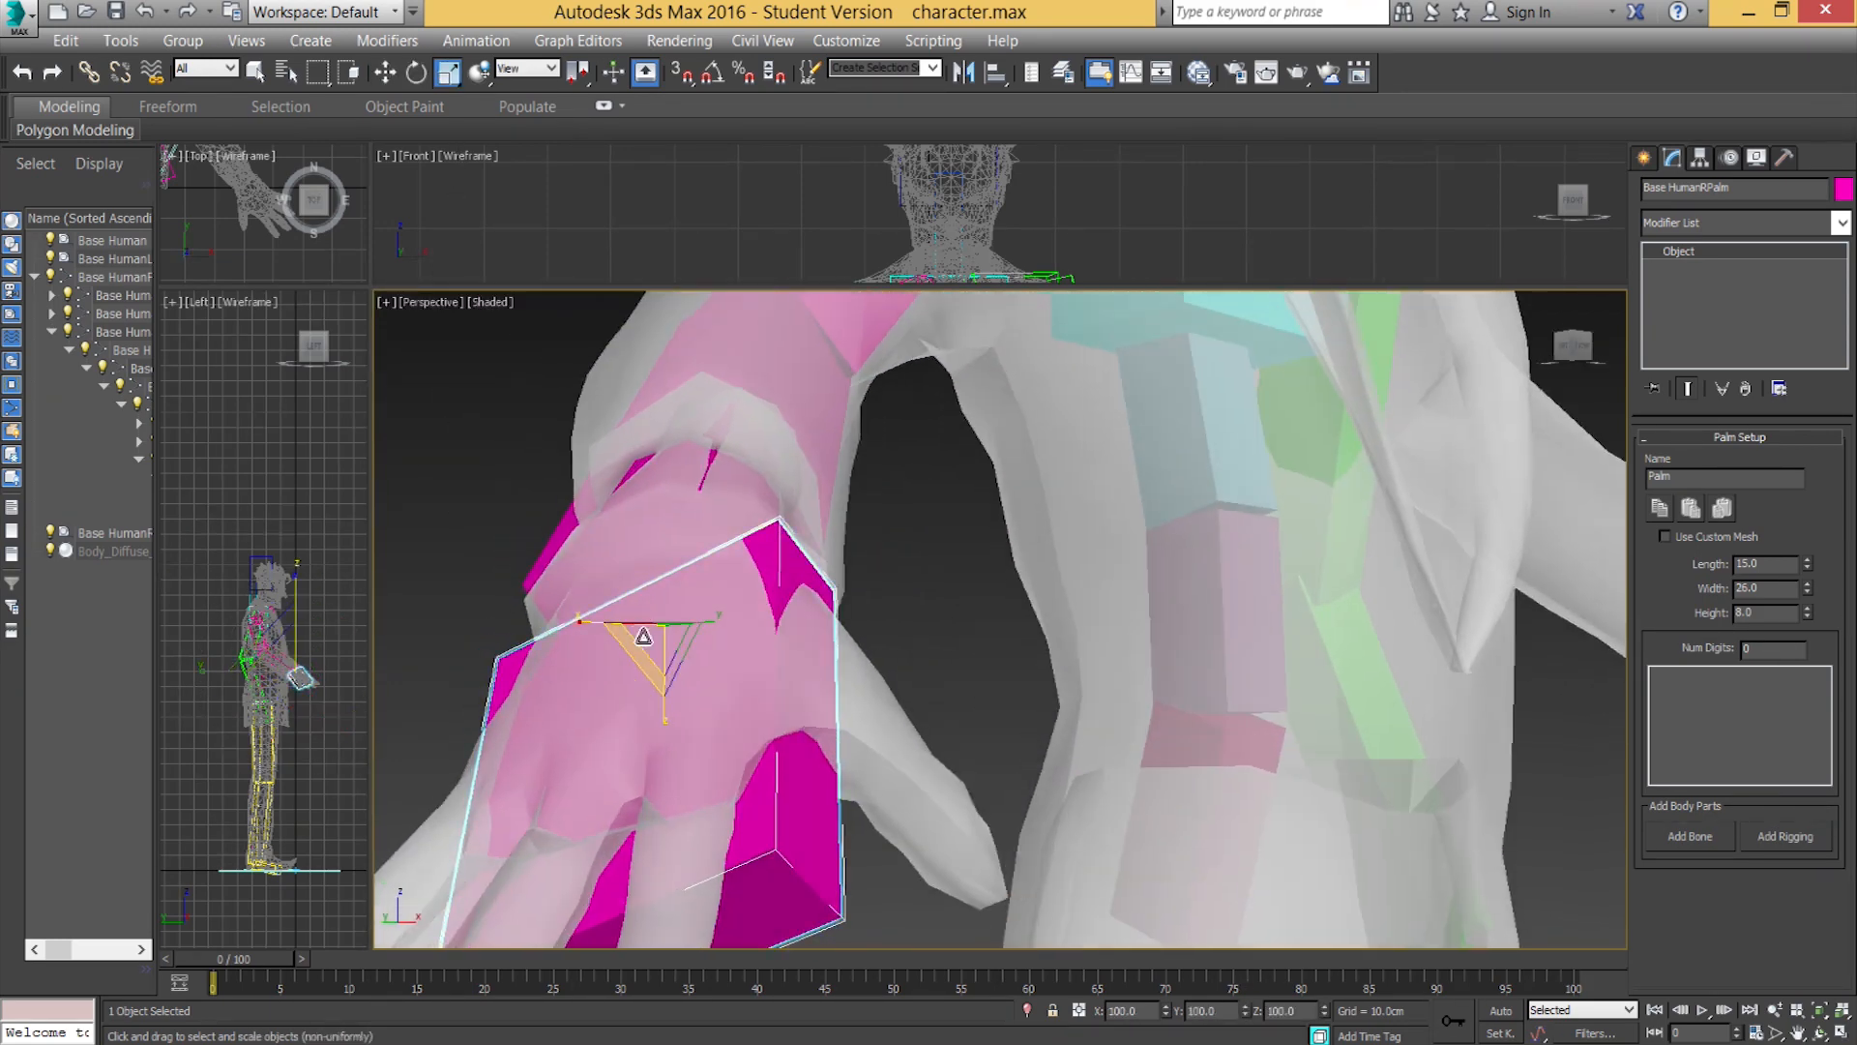
click(532, 75)
click(528, 141)
alt+middle_drag(692, 633, 816, 728)
scroll(815, 728, up, 4)
scroll(815, 729, down, 4)
key(r)
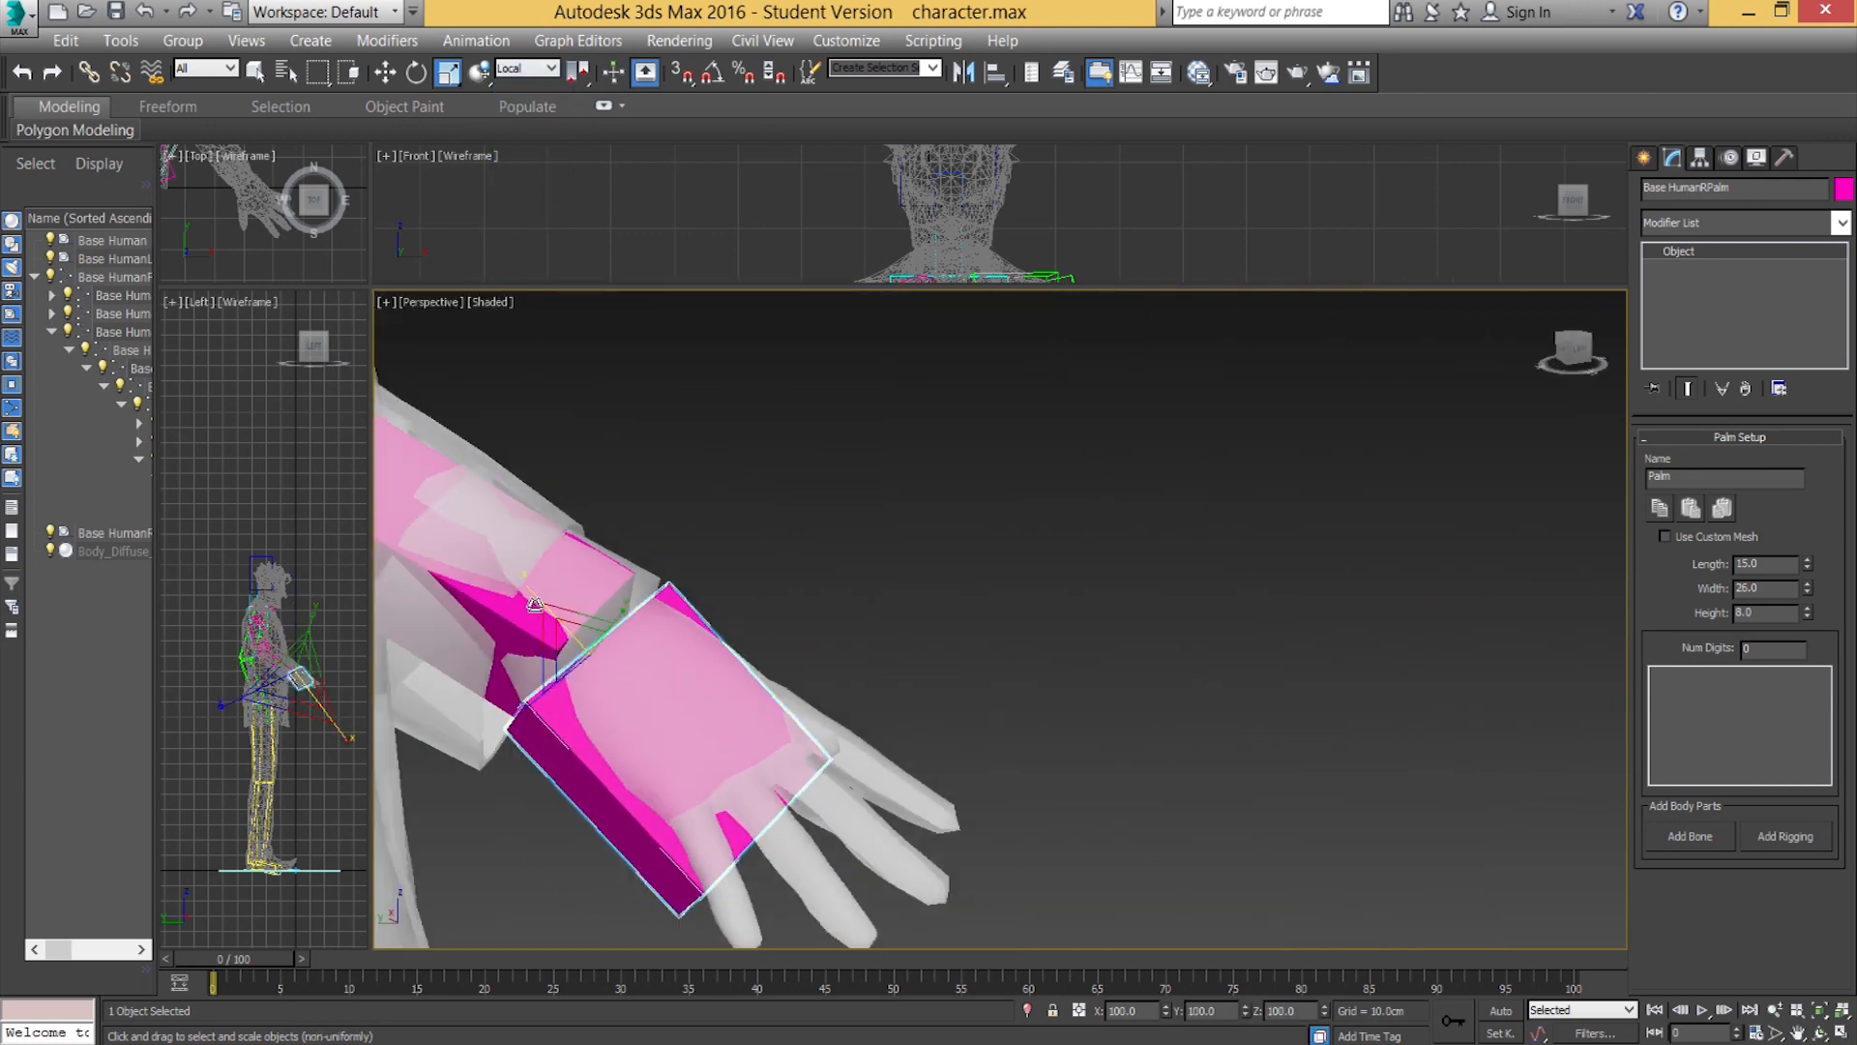
drag(526, 585, 563, 597)
Rotate the shortened right palm to match the mesh's hand, ending with about -5.6 degrees around local X.
alt+middle_drag(774, 667, 583, 679)
key(w)
key(e)
drag(635, 662, 619, 626)
alt+middle_drag(581, 667, 636, 642)
drag(685, 599, 697, 606)
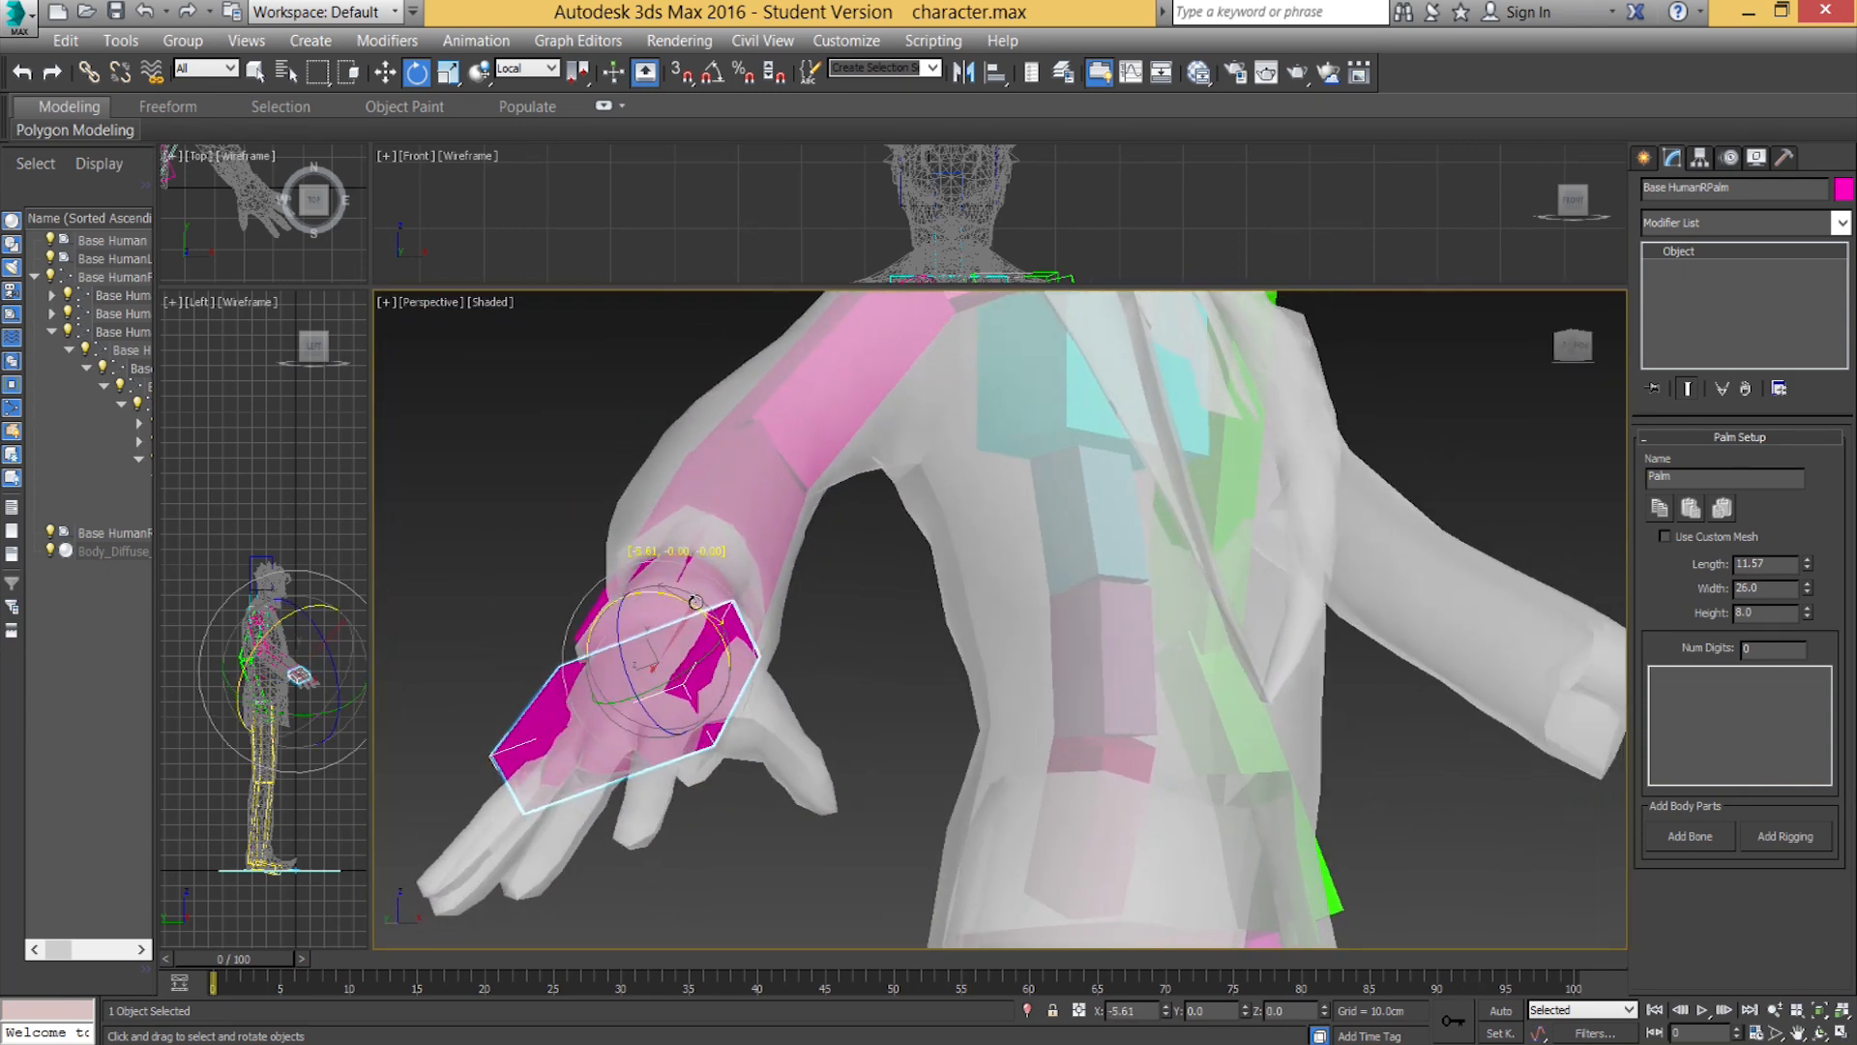
Set the right palm's number of digits to 2.
key(w)
alt+middle_drag(640, 619, 716, 718)
scroll(676, 746, up, 4)
scroll(716, 720, down, 2)
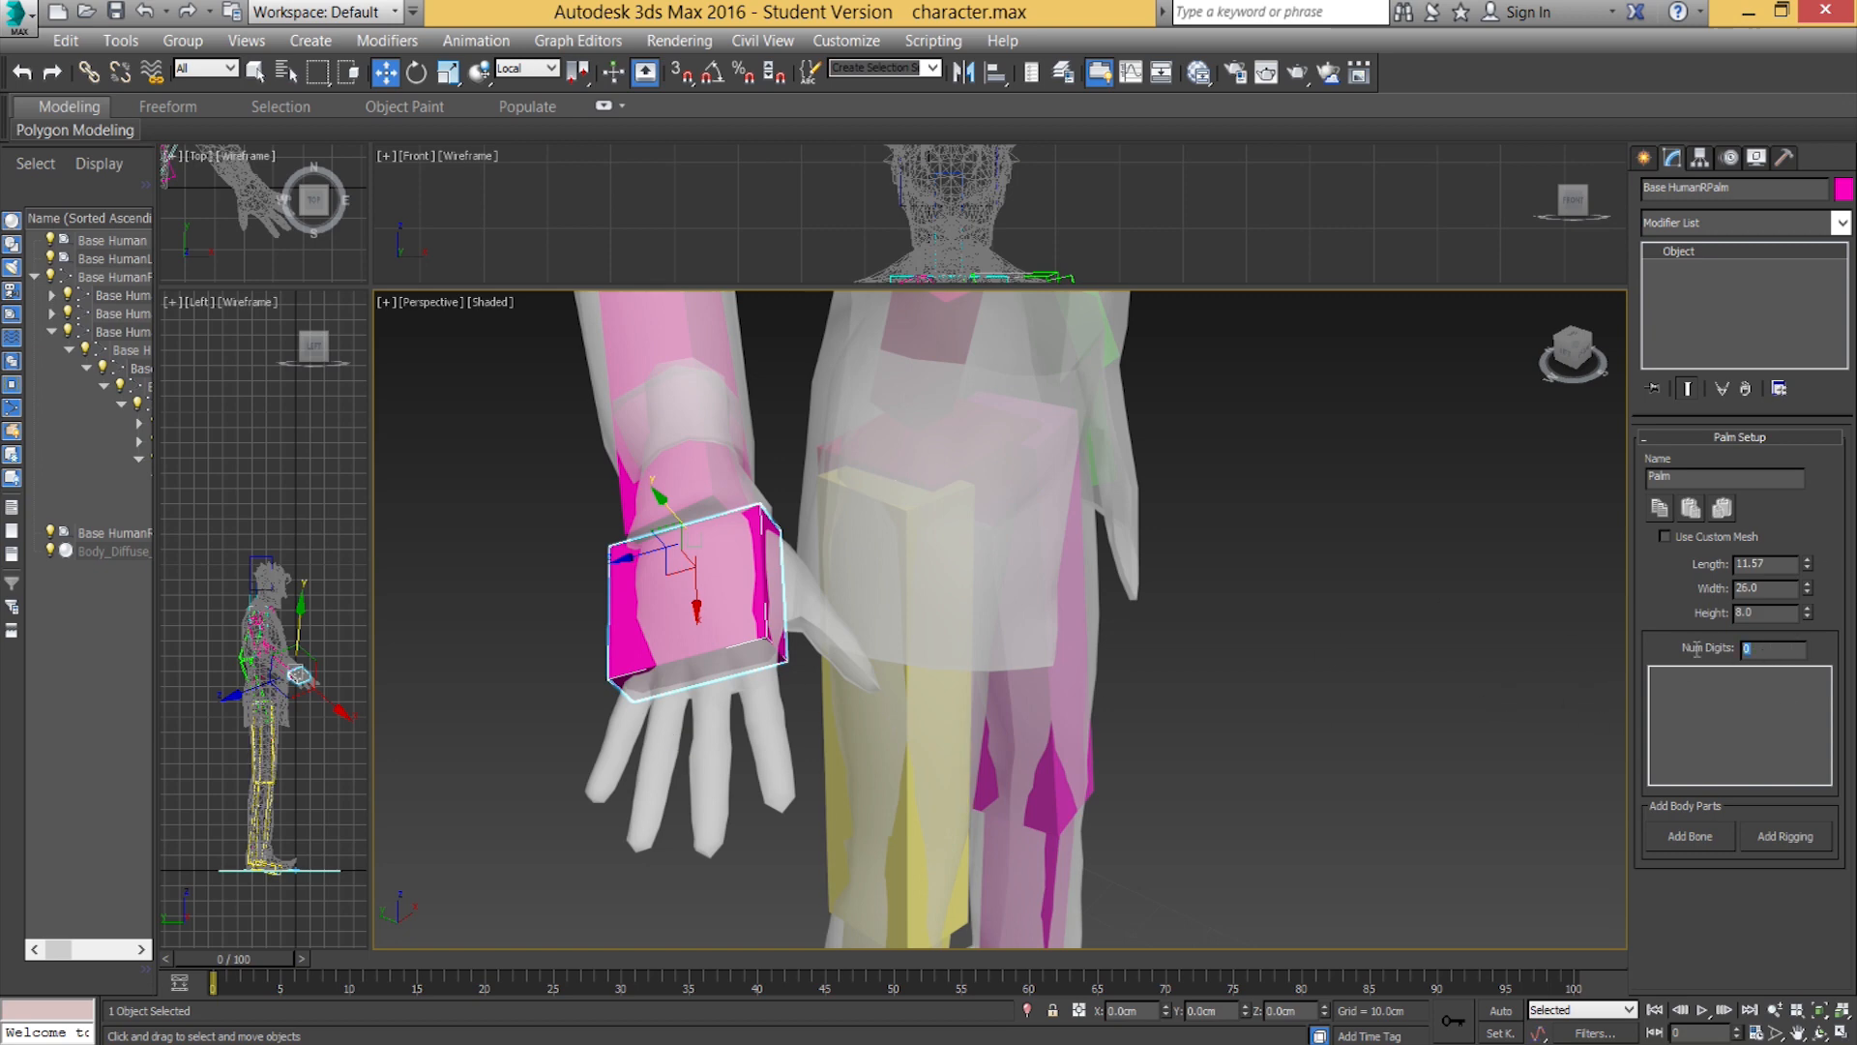
text(2)
key(Return)
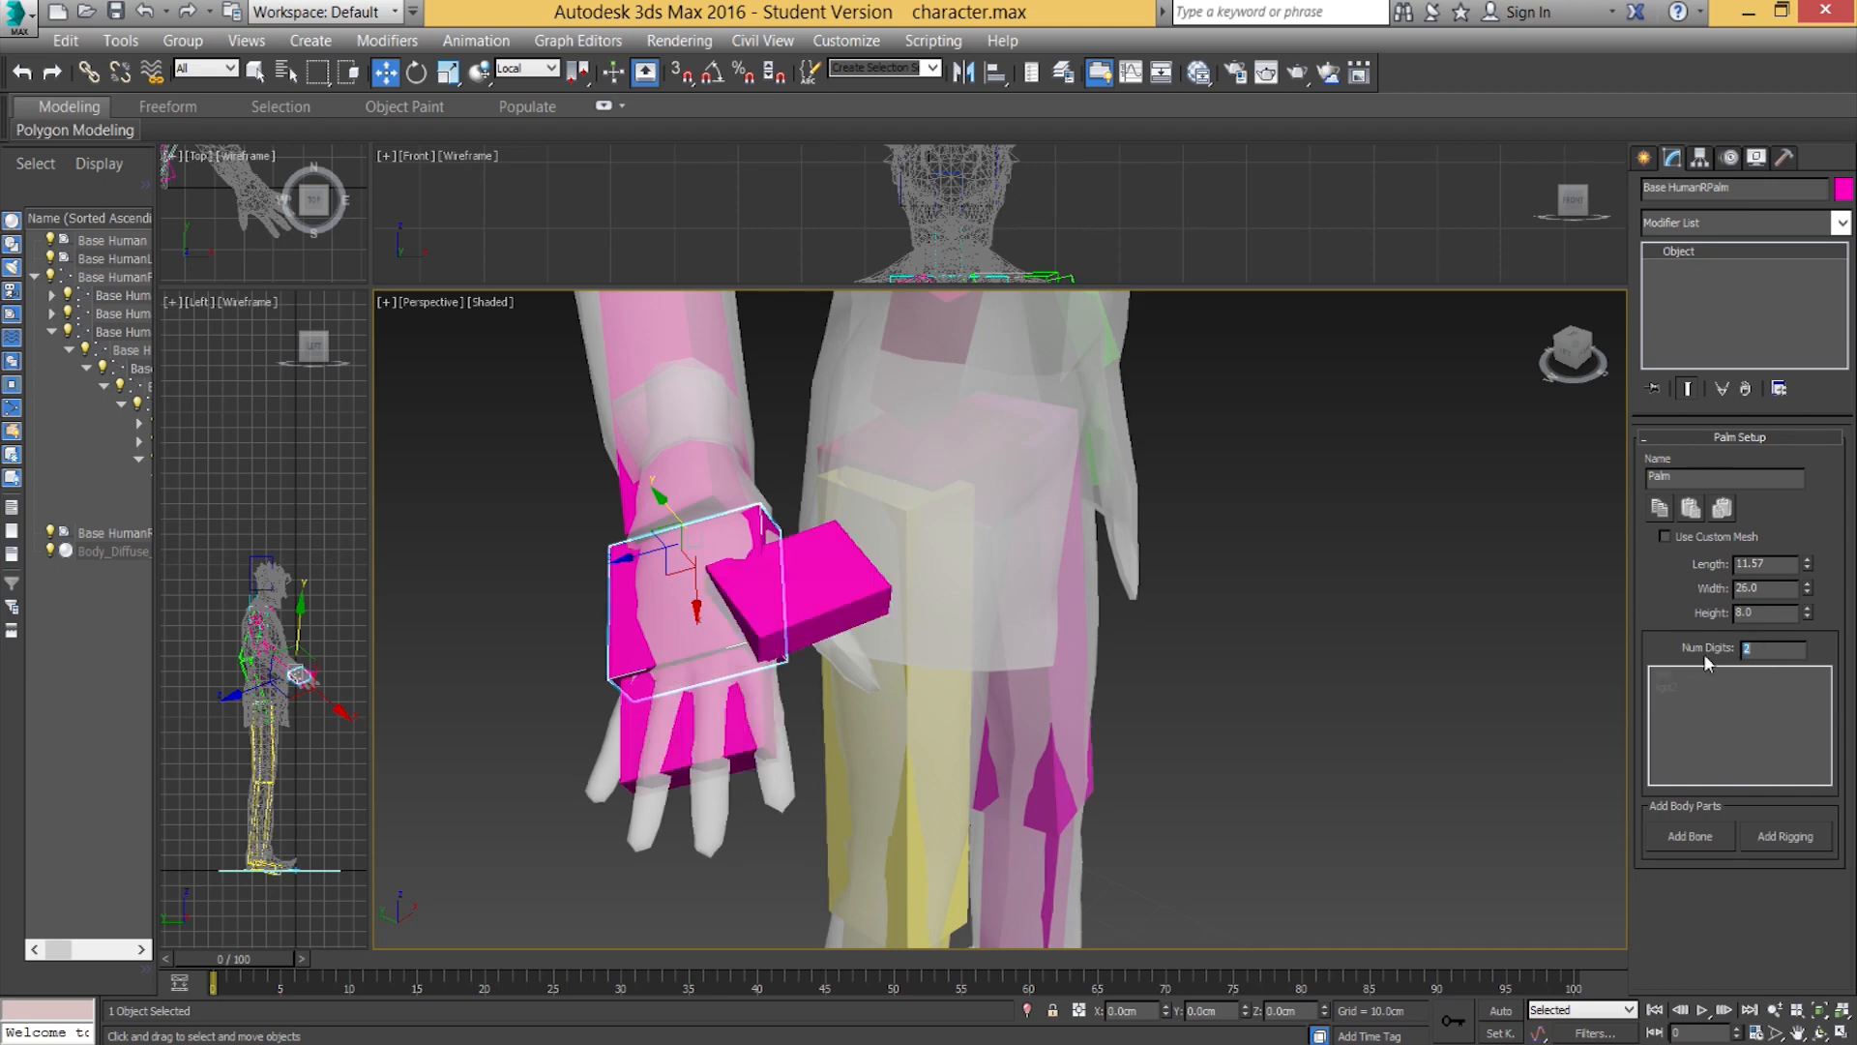
Select all three bones of the right thumb digit and narrow them to a width of about 3.37.
click(646, 694)
click(655, 739)
click(652, 754)
click(773, 566)
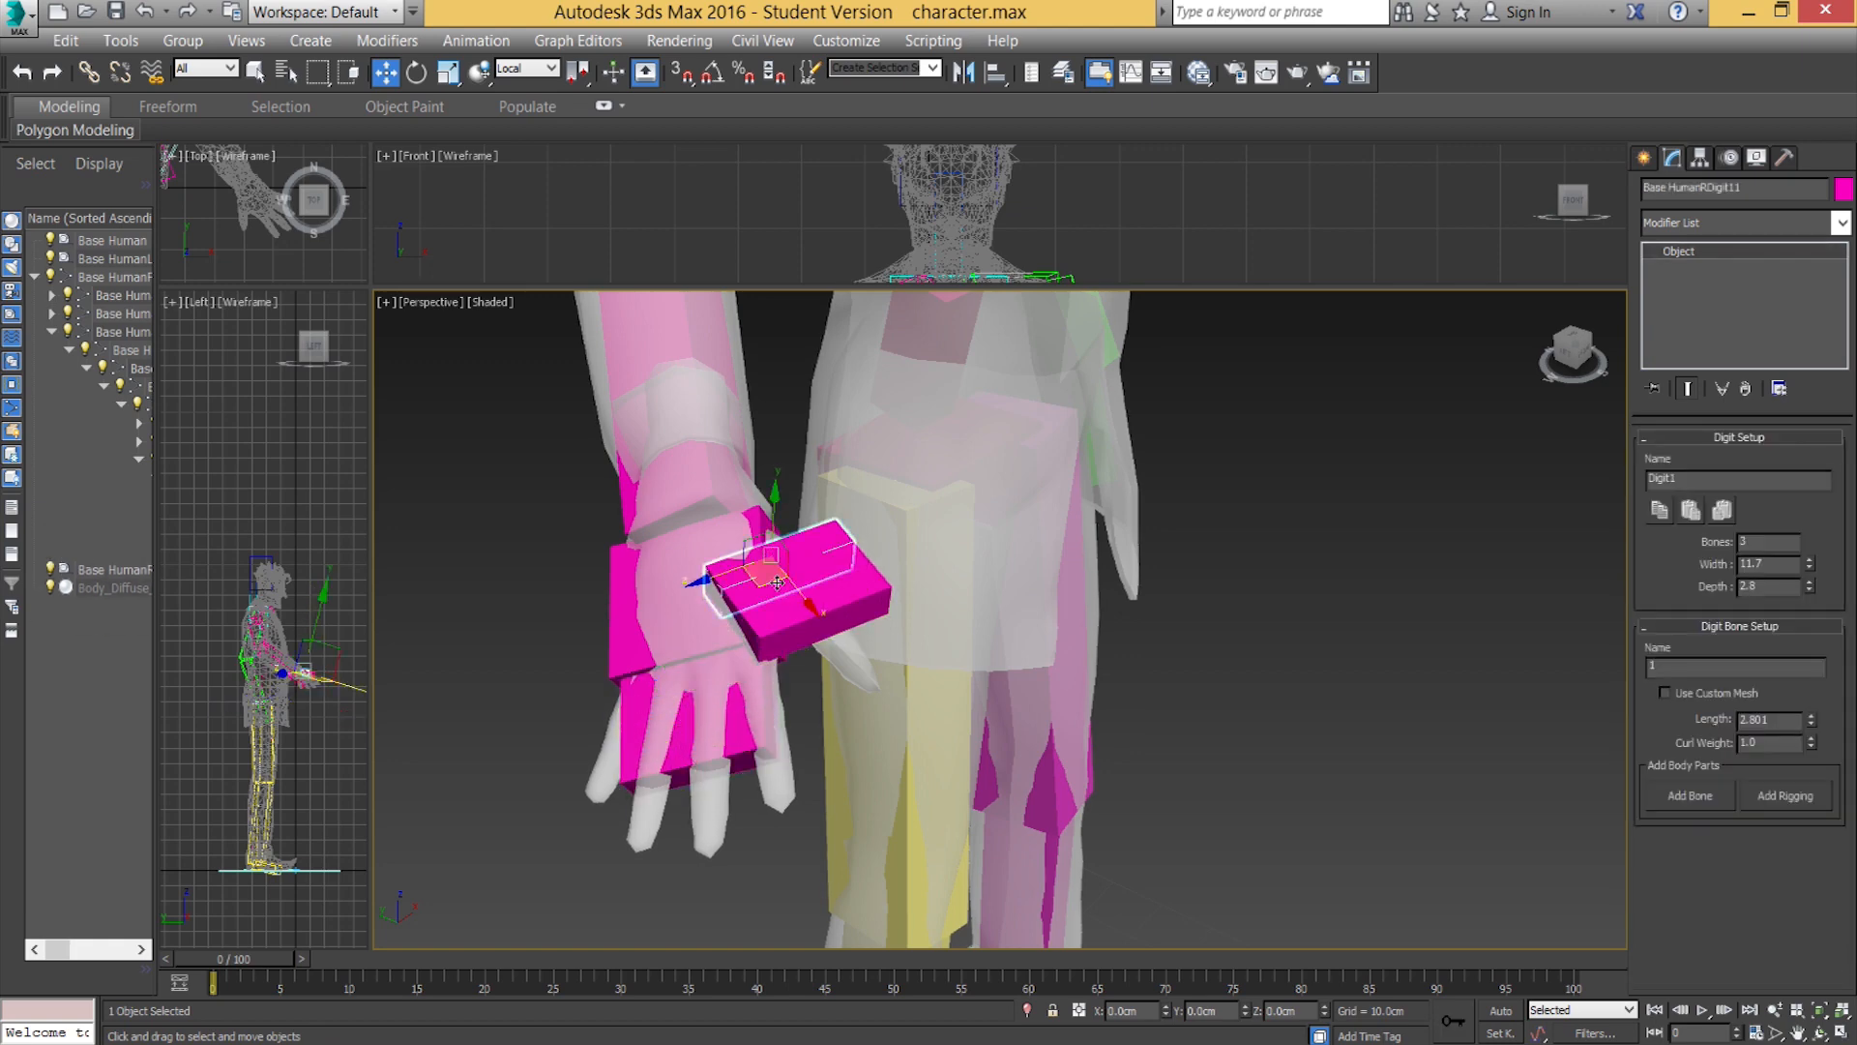
click(787, 560)
alt+middle_drag(786, 560, 811, 583)
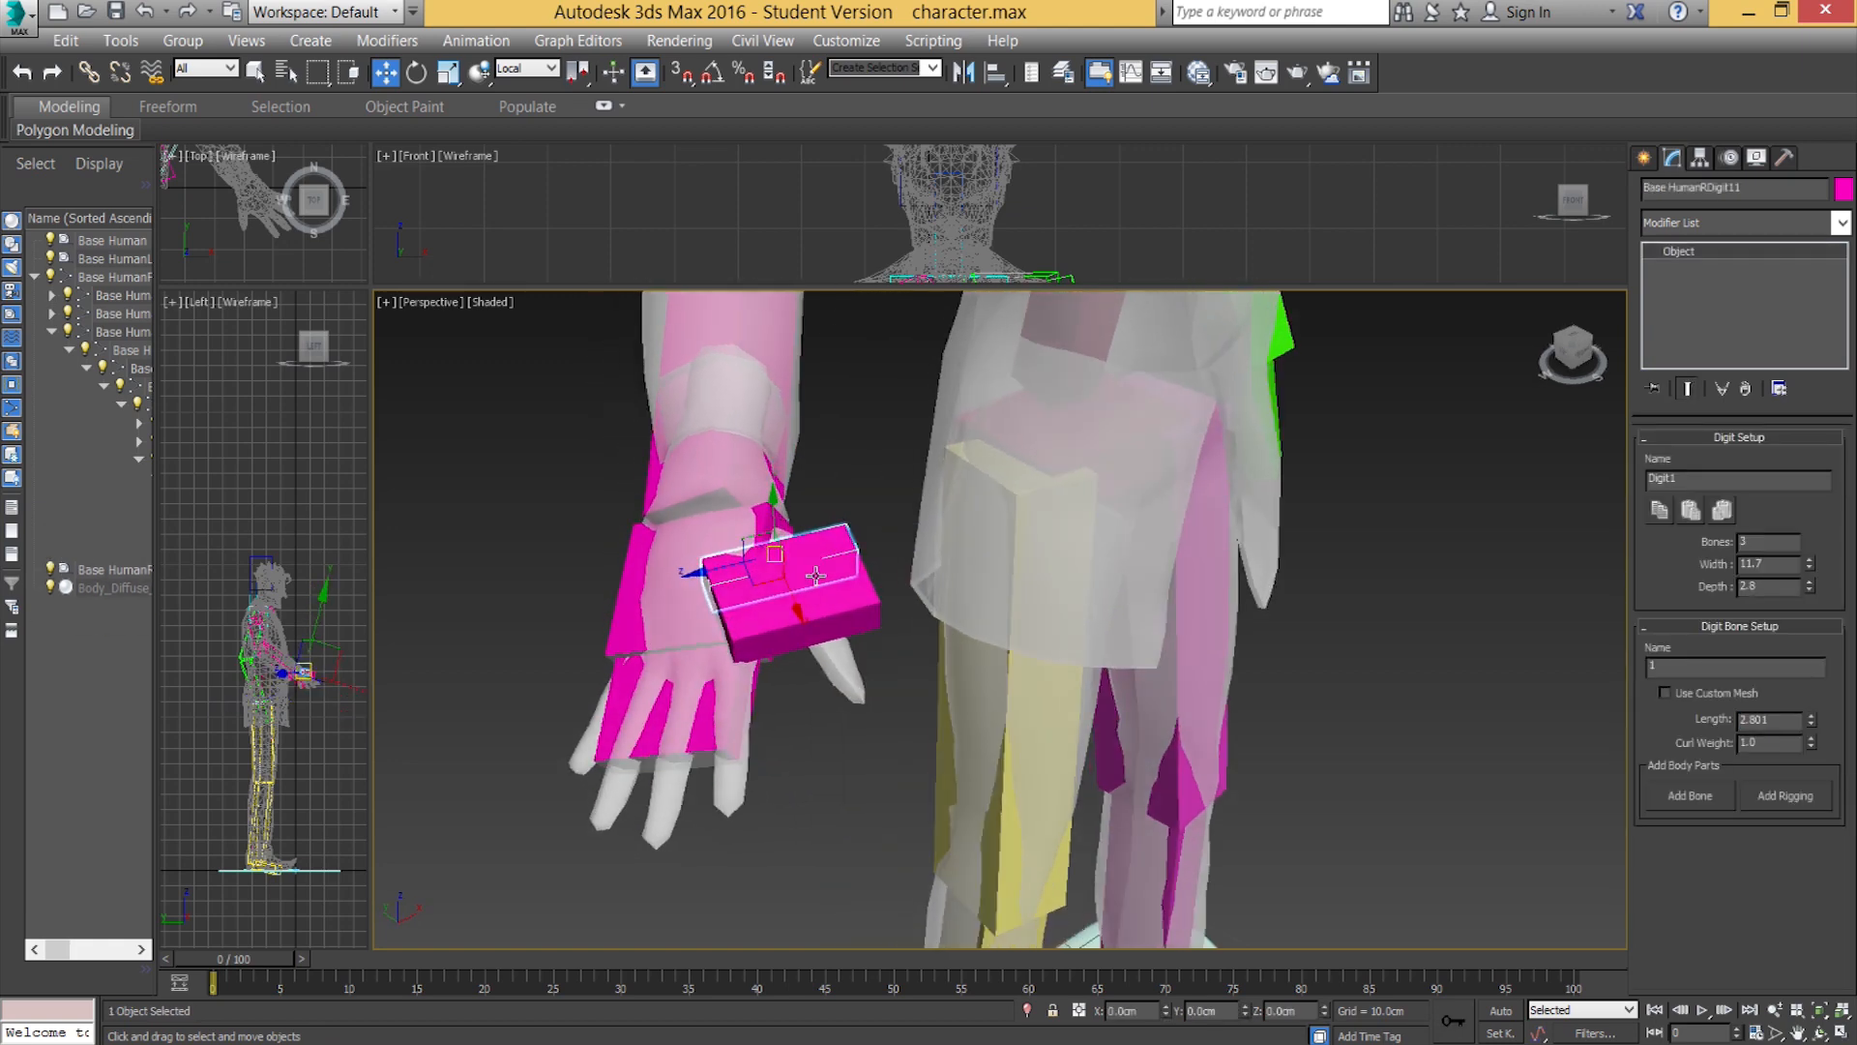
double_click(825, 550)
key(e)
key(r)
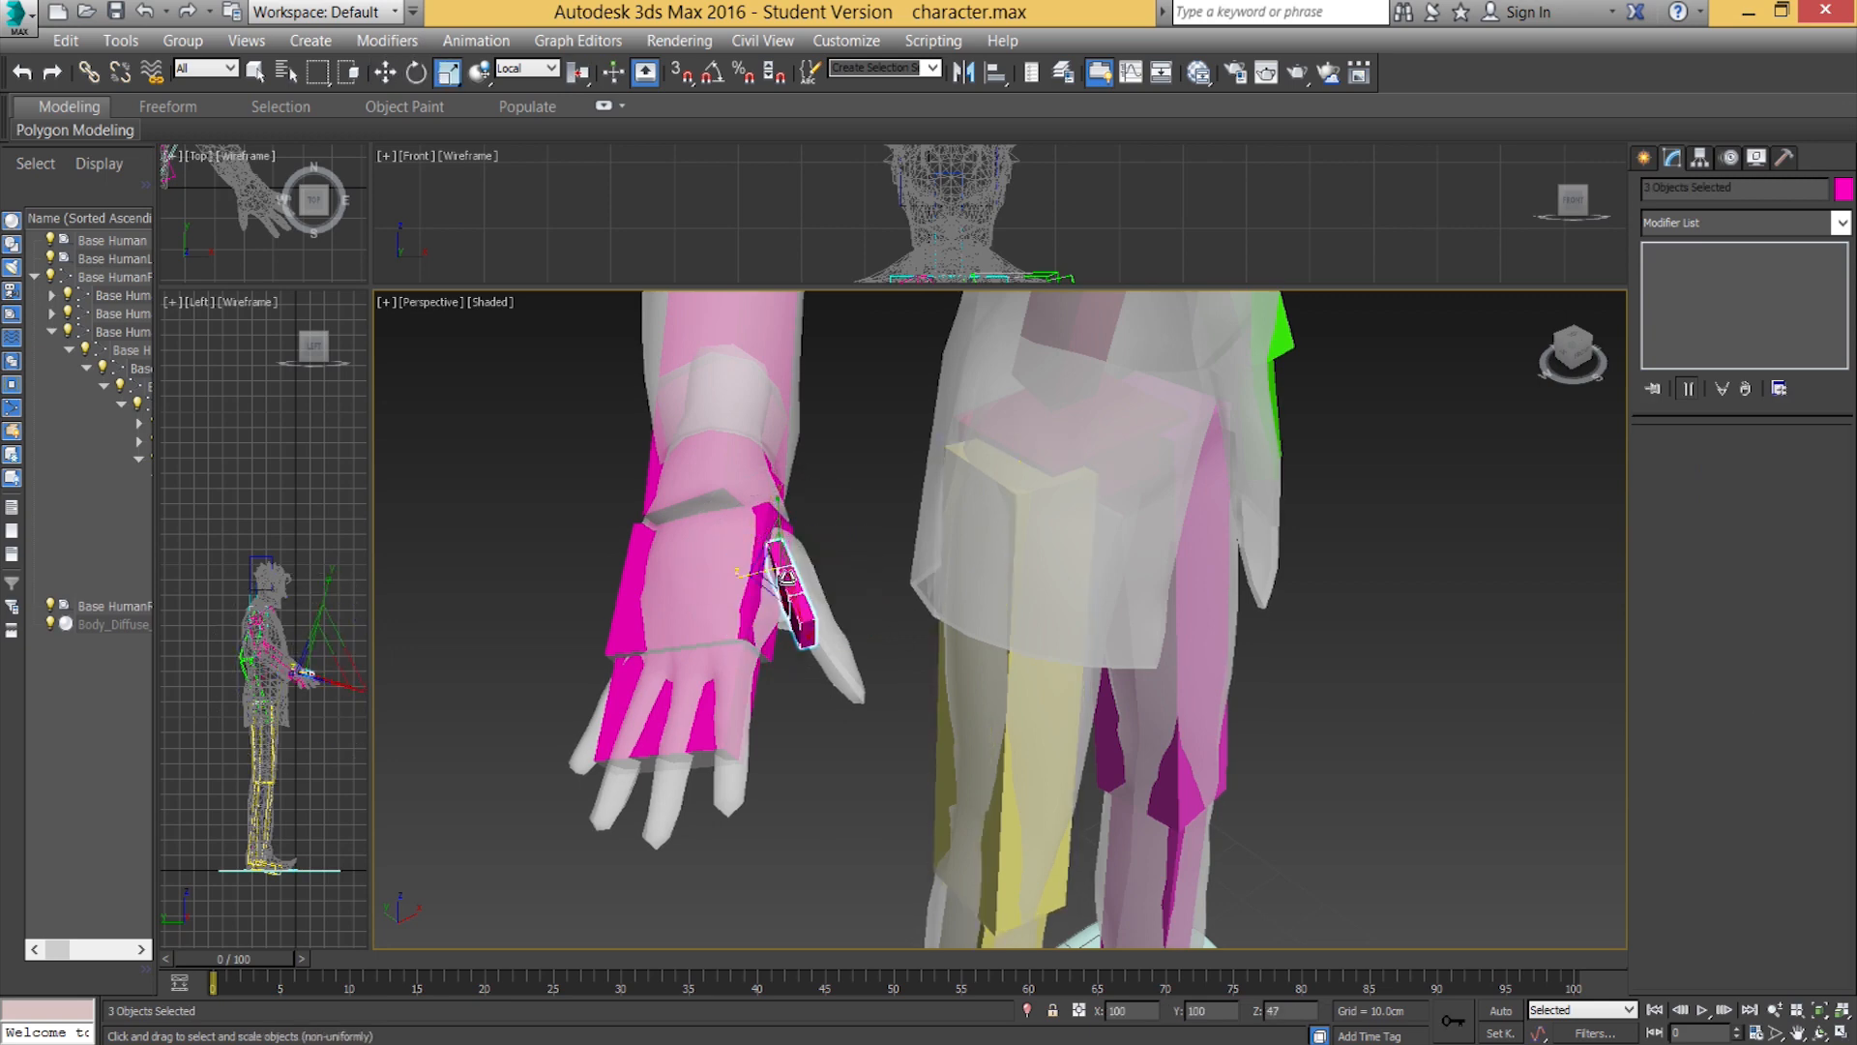
Try to rotate all three thumb bones together toward the mesh's thumb.
alt+middle_drag(804, 615, 764, 607)
key(e)
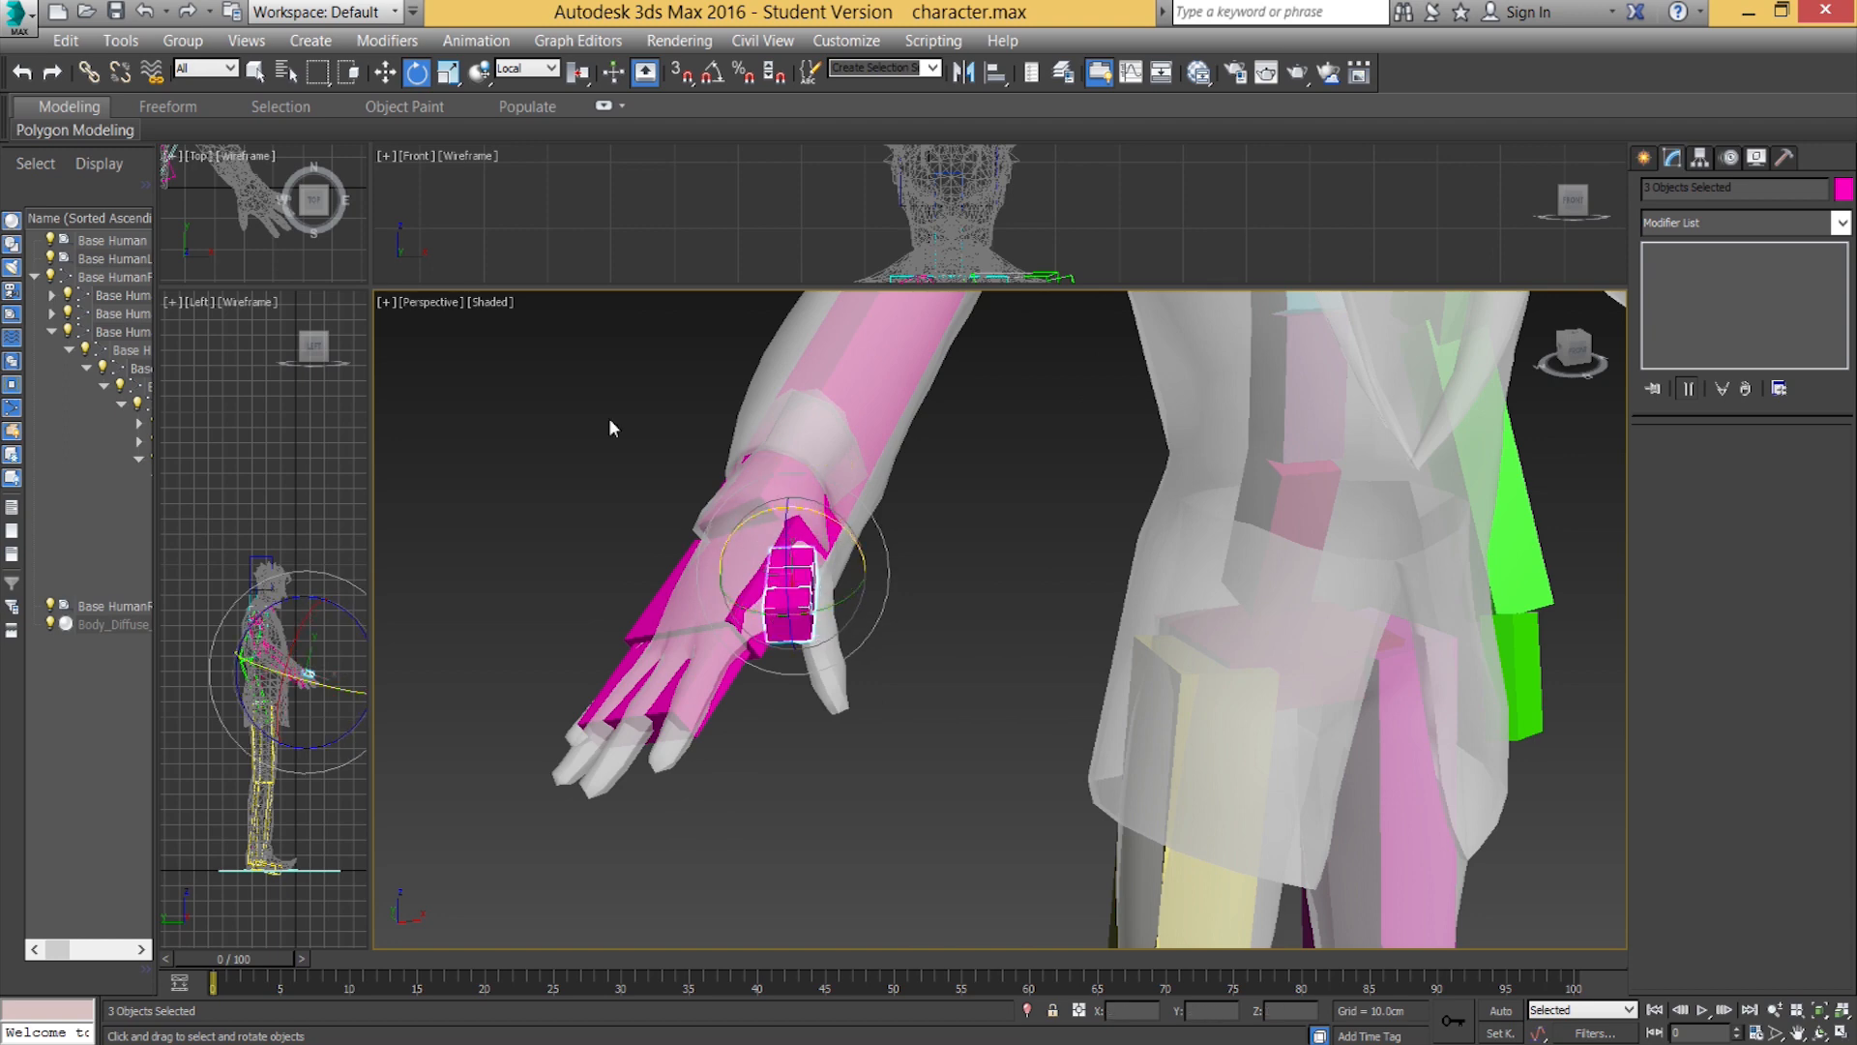
alt+middle_drag(820, 595, 741, 611)
scroll(780, 575, up, 3)
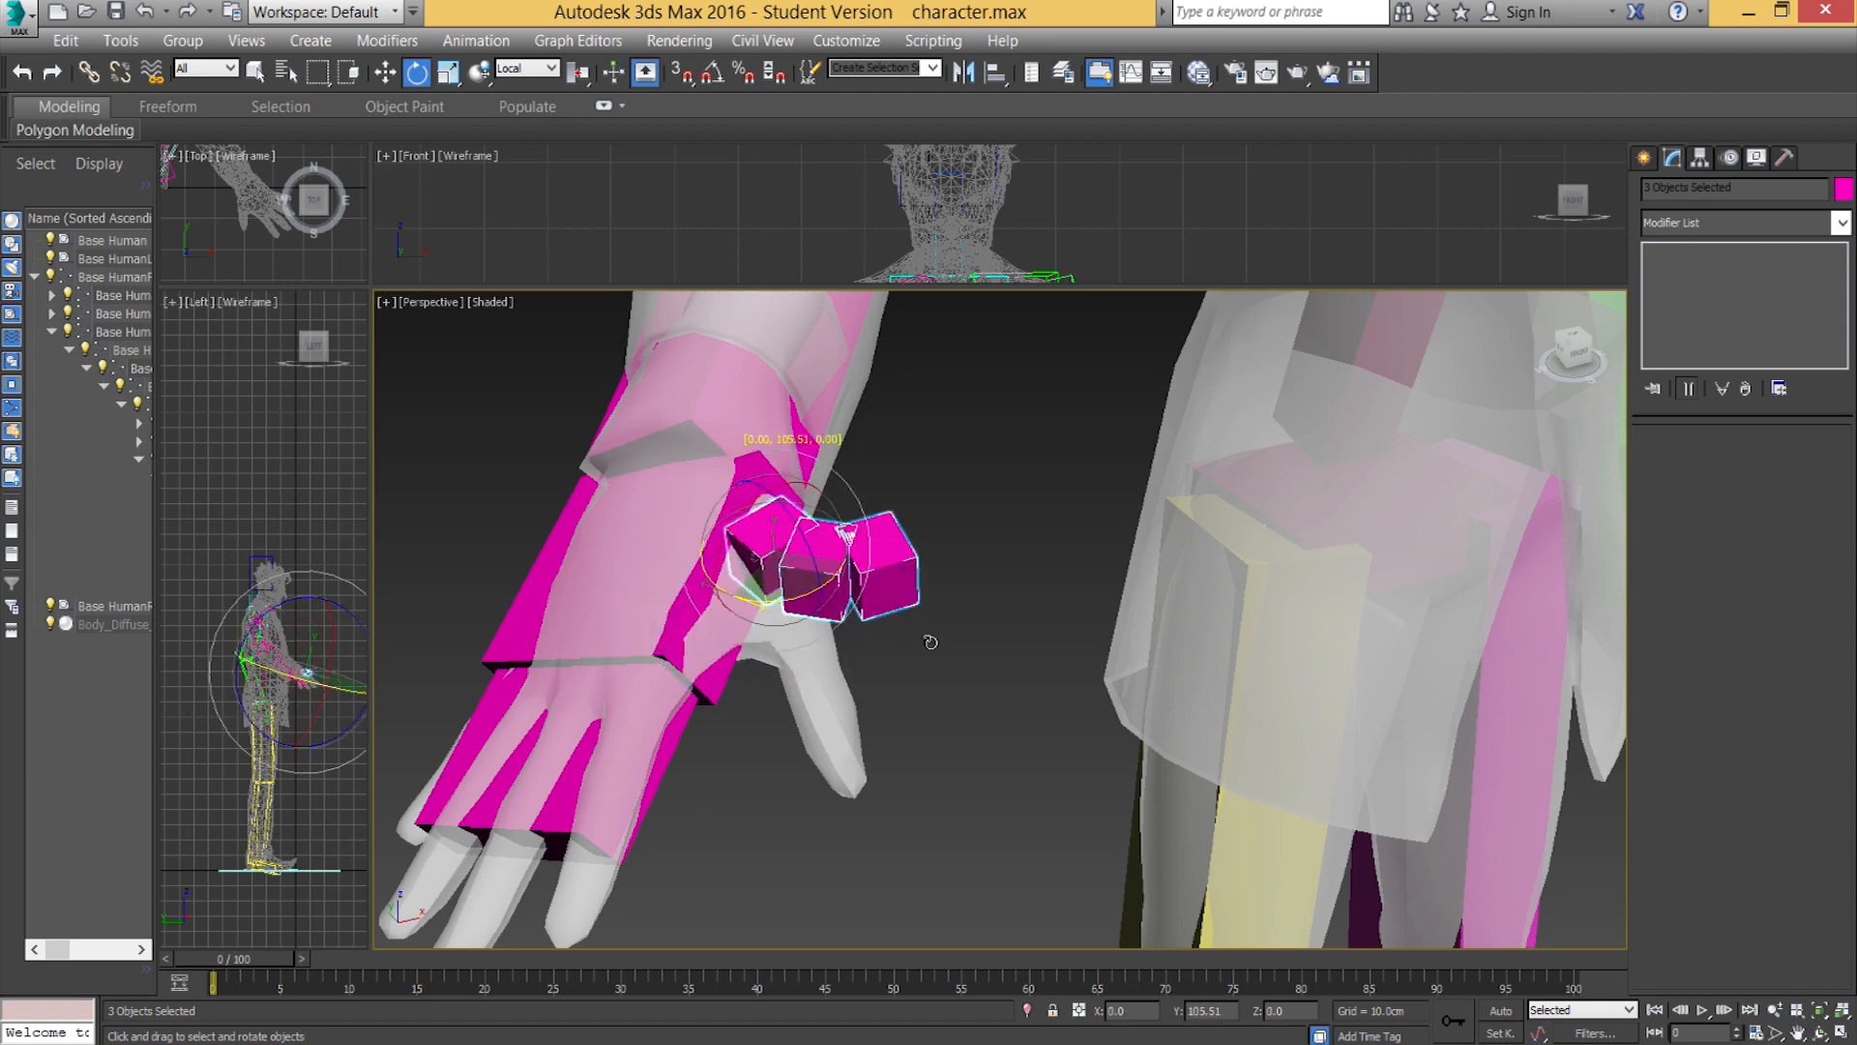
drag(706, 635, 840, 627)
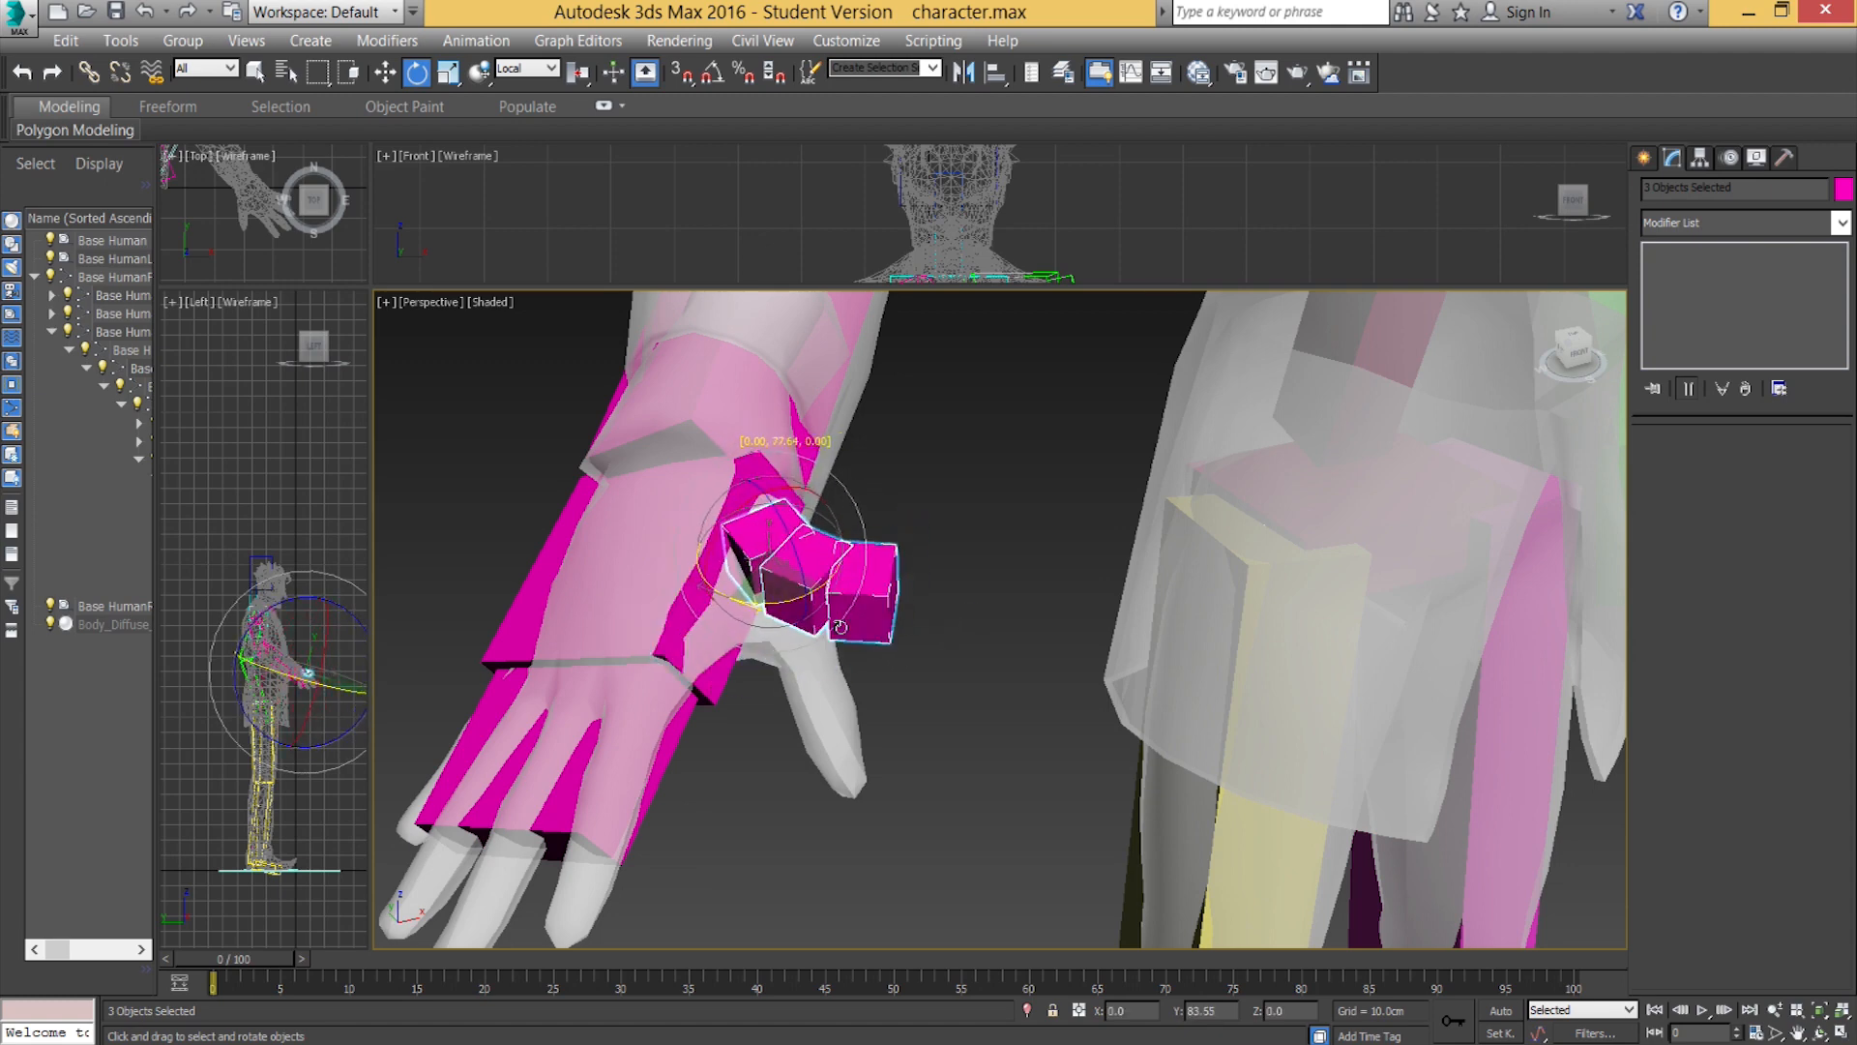
drag(727, 634, 762, 554)
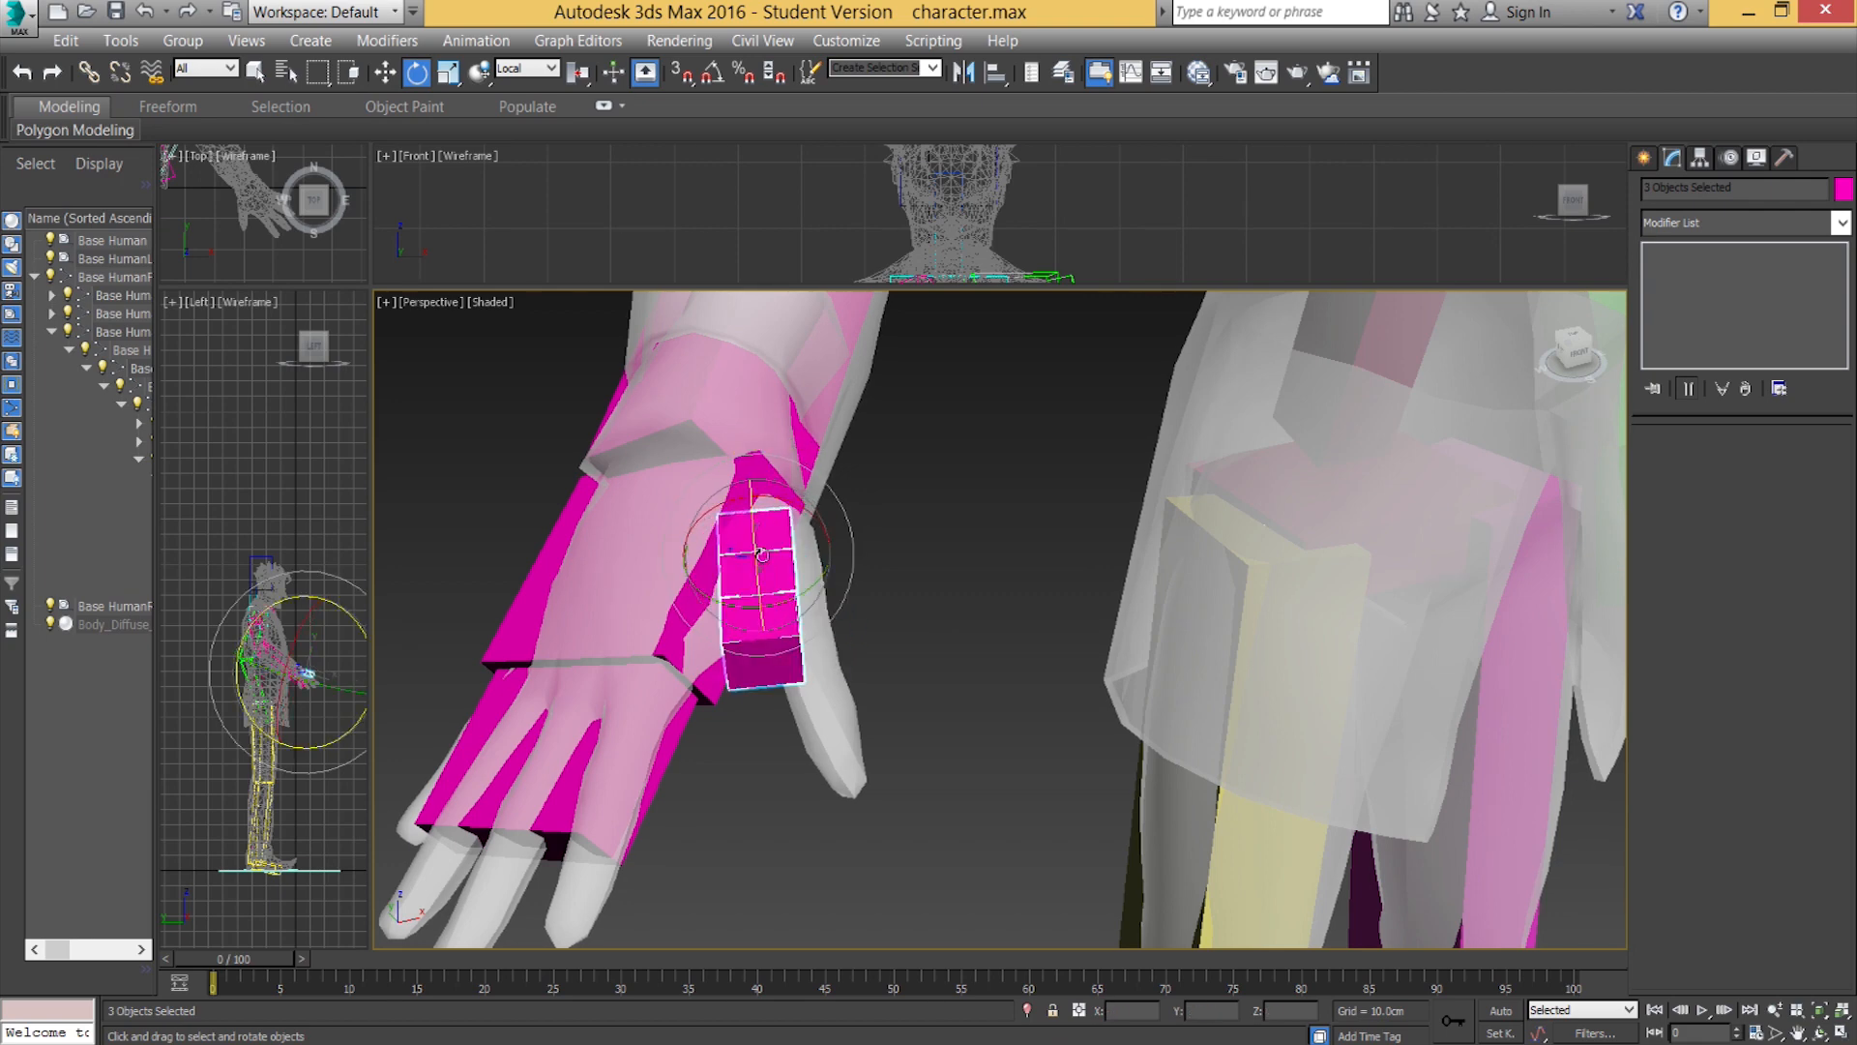
Rotate only the thumb's base bone so the whole digit points along the mesh's thumb.
click(732, 587)
drag(733, 588, 799, 586)
alt+middle_drag(803, 619, 835, 554)
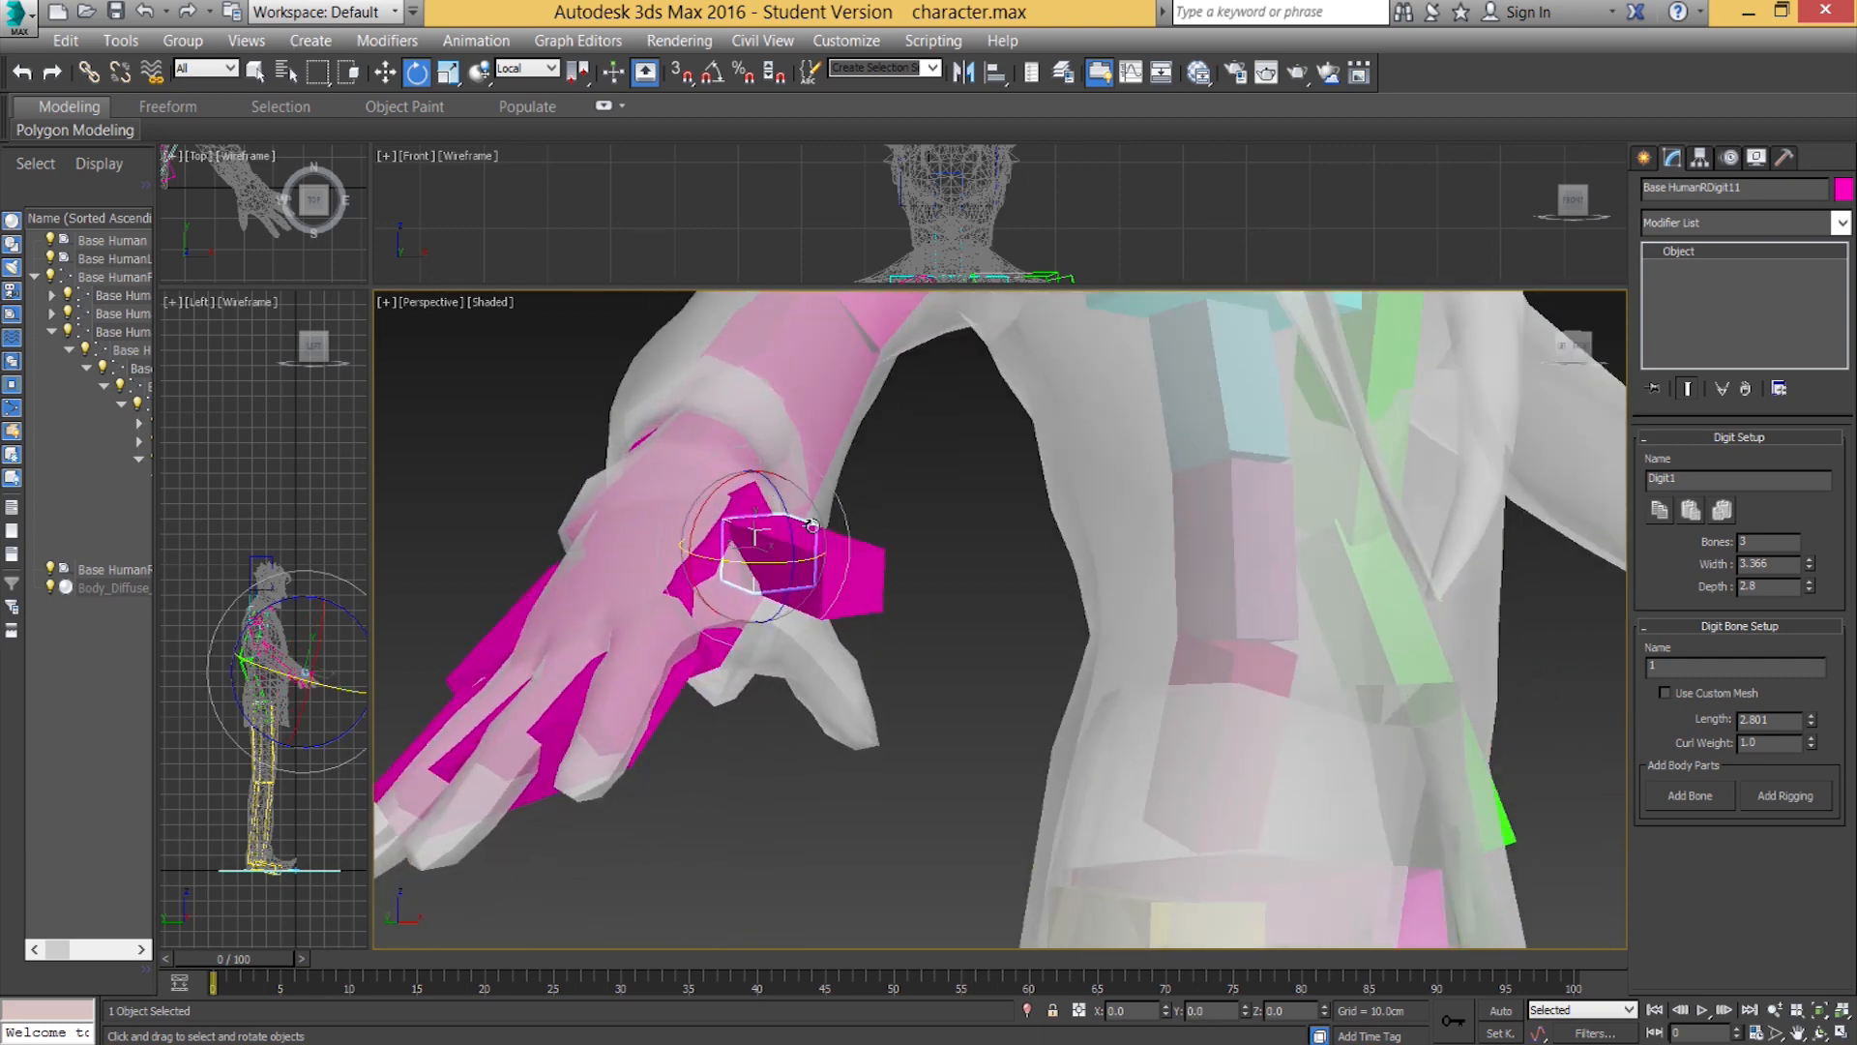
drag(790, 519, 822, 607)
alt+middle_drag(861, 607, 714, 599)
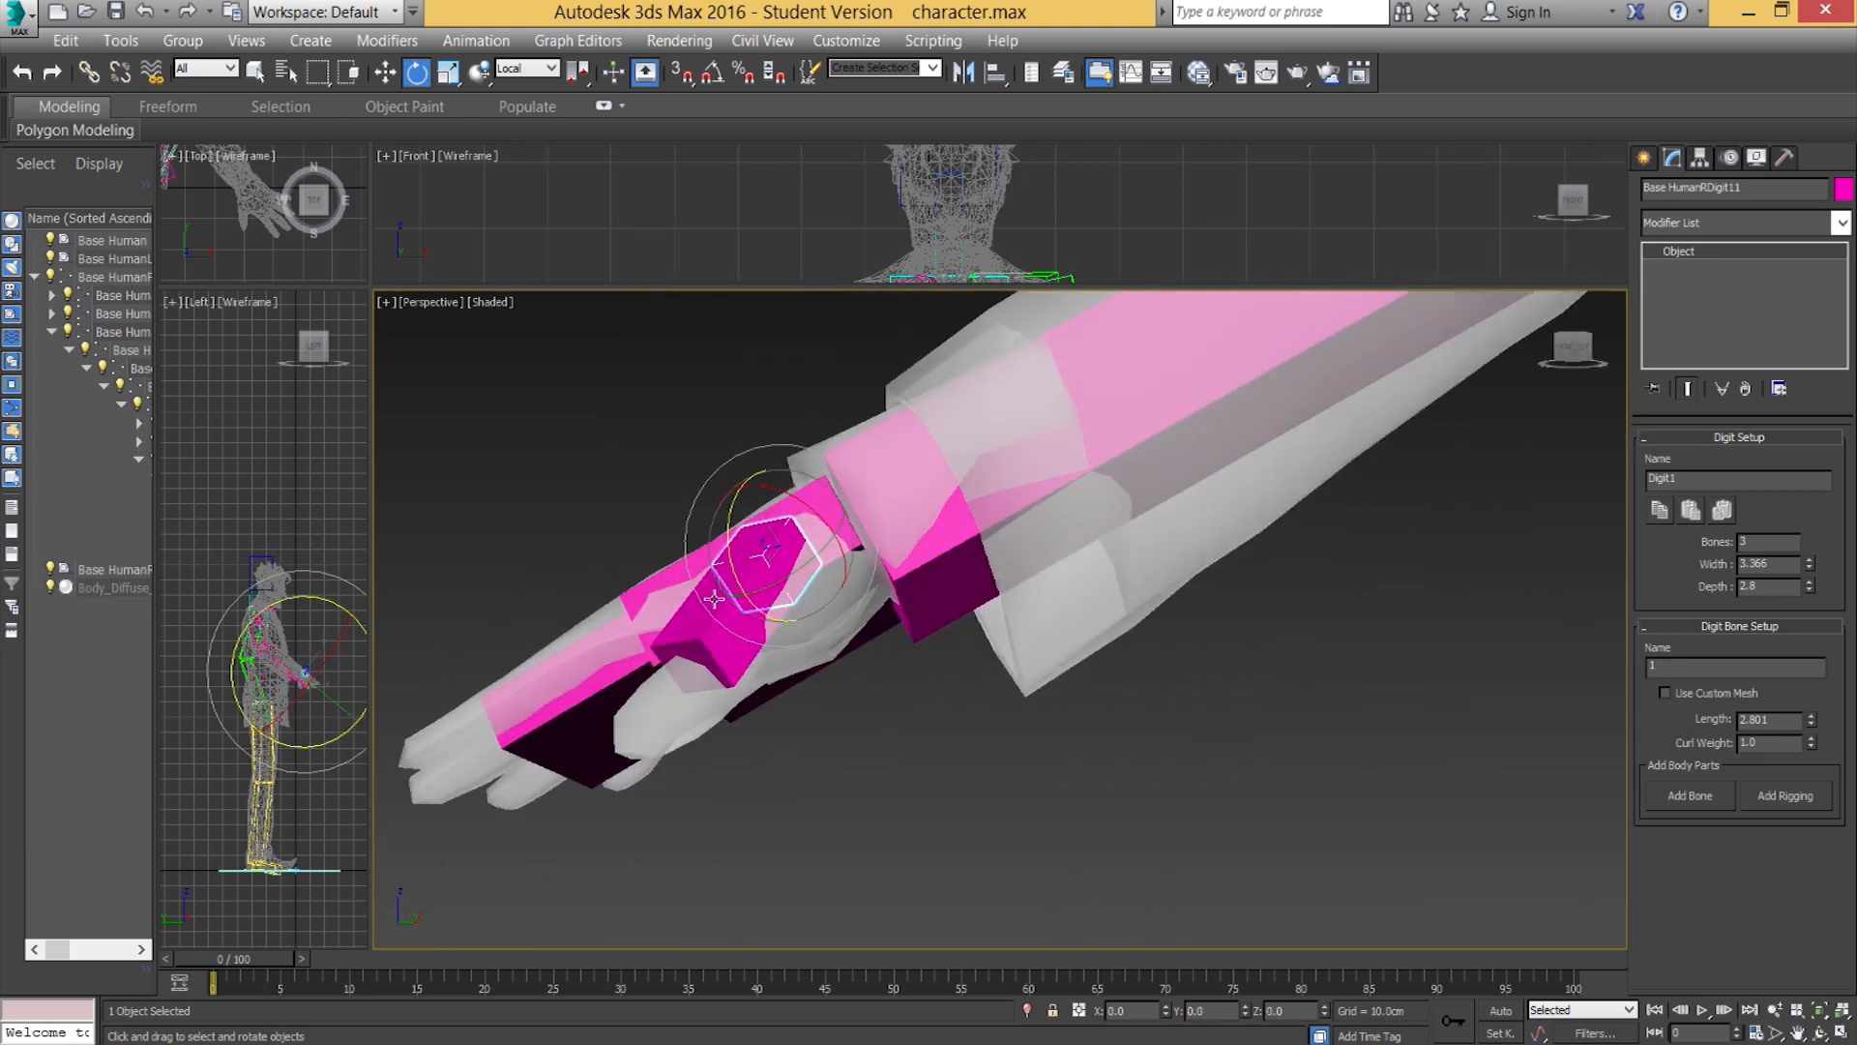
Try to move the thumb bones along local Y while snapping is on, and undo each attempt.
key(w)
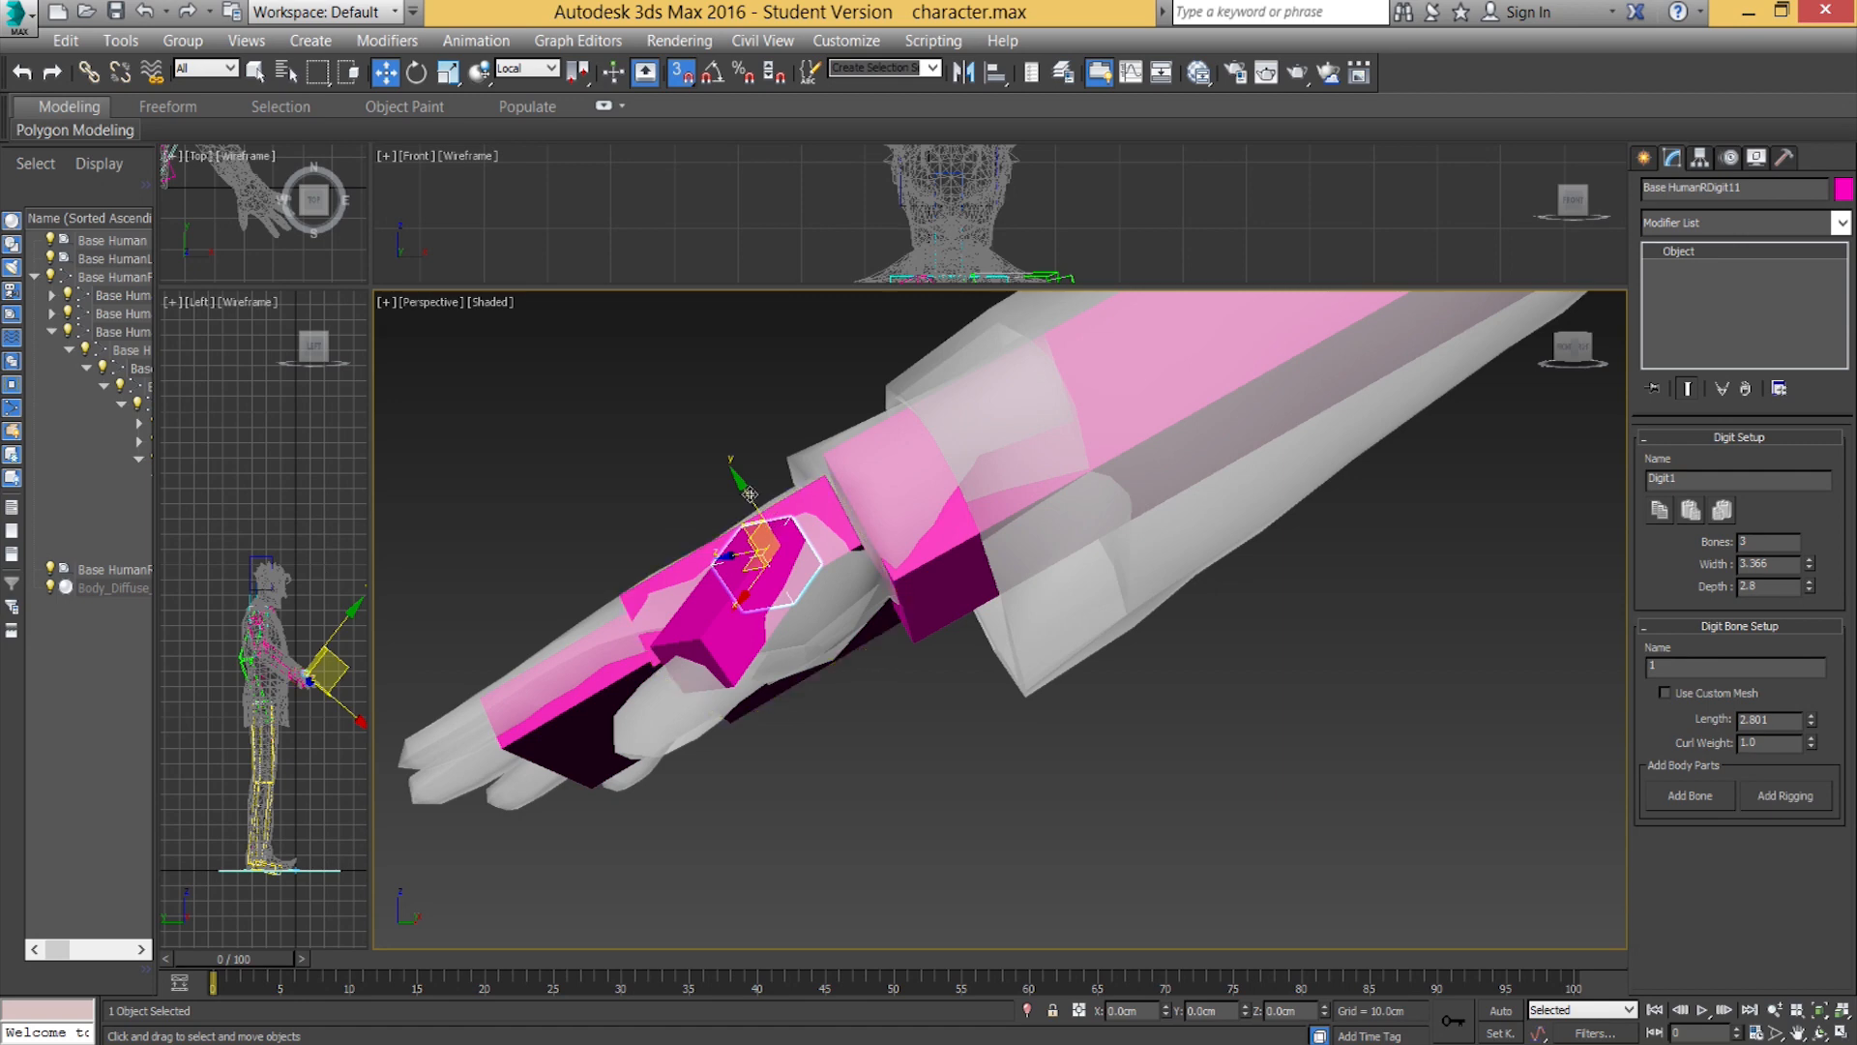
drag(751, 496, 738, 477)
key(ctrl+z)
ctrl+click(754, 580)
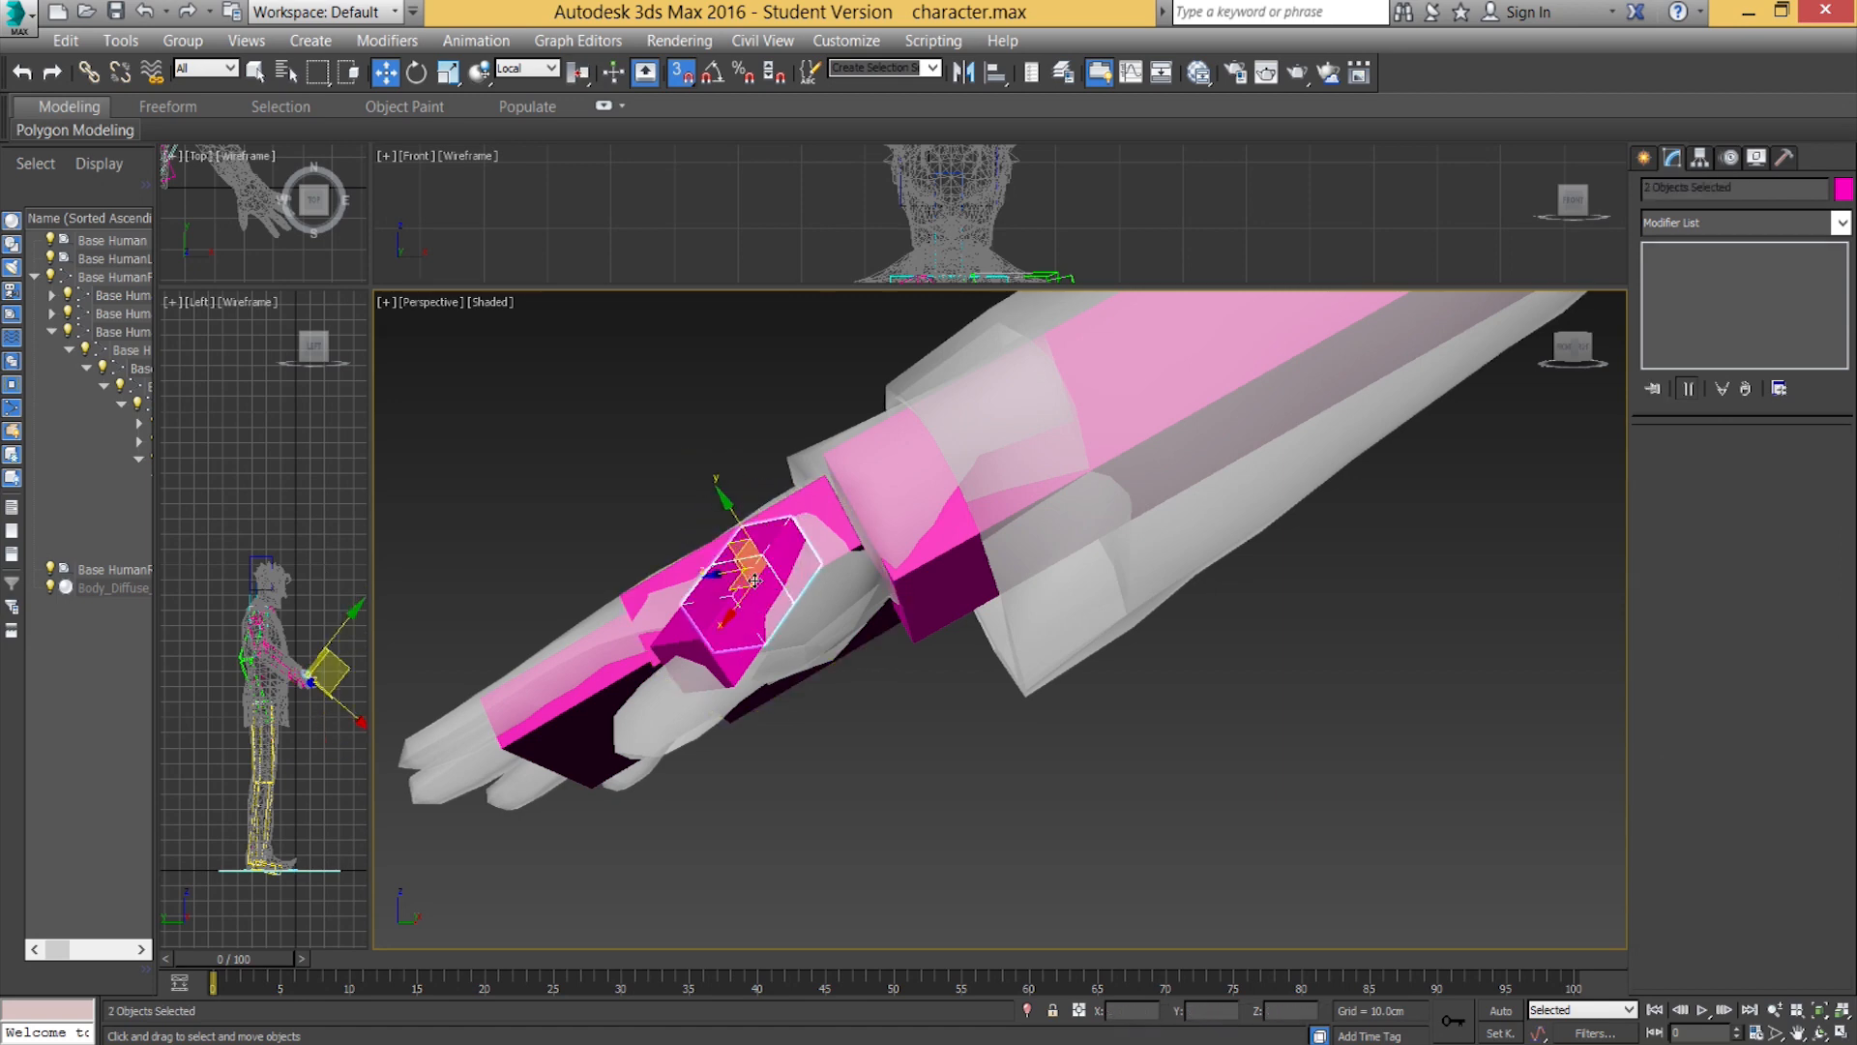
click(767, 549)
mouse_move(739, 483)
mouse_down()
mouse_move(722, 455)
mouse_move(749, 502)
mouse_up()
key(ctrl+z)
Turn off snapping and move the selected three-bone thumb chain into the mesh's thumb.
alt+middle_drag(749, 501, 839, 594)
double_click(773, 542)
alt+middle_drag(855, 573, 778, 329)
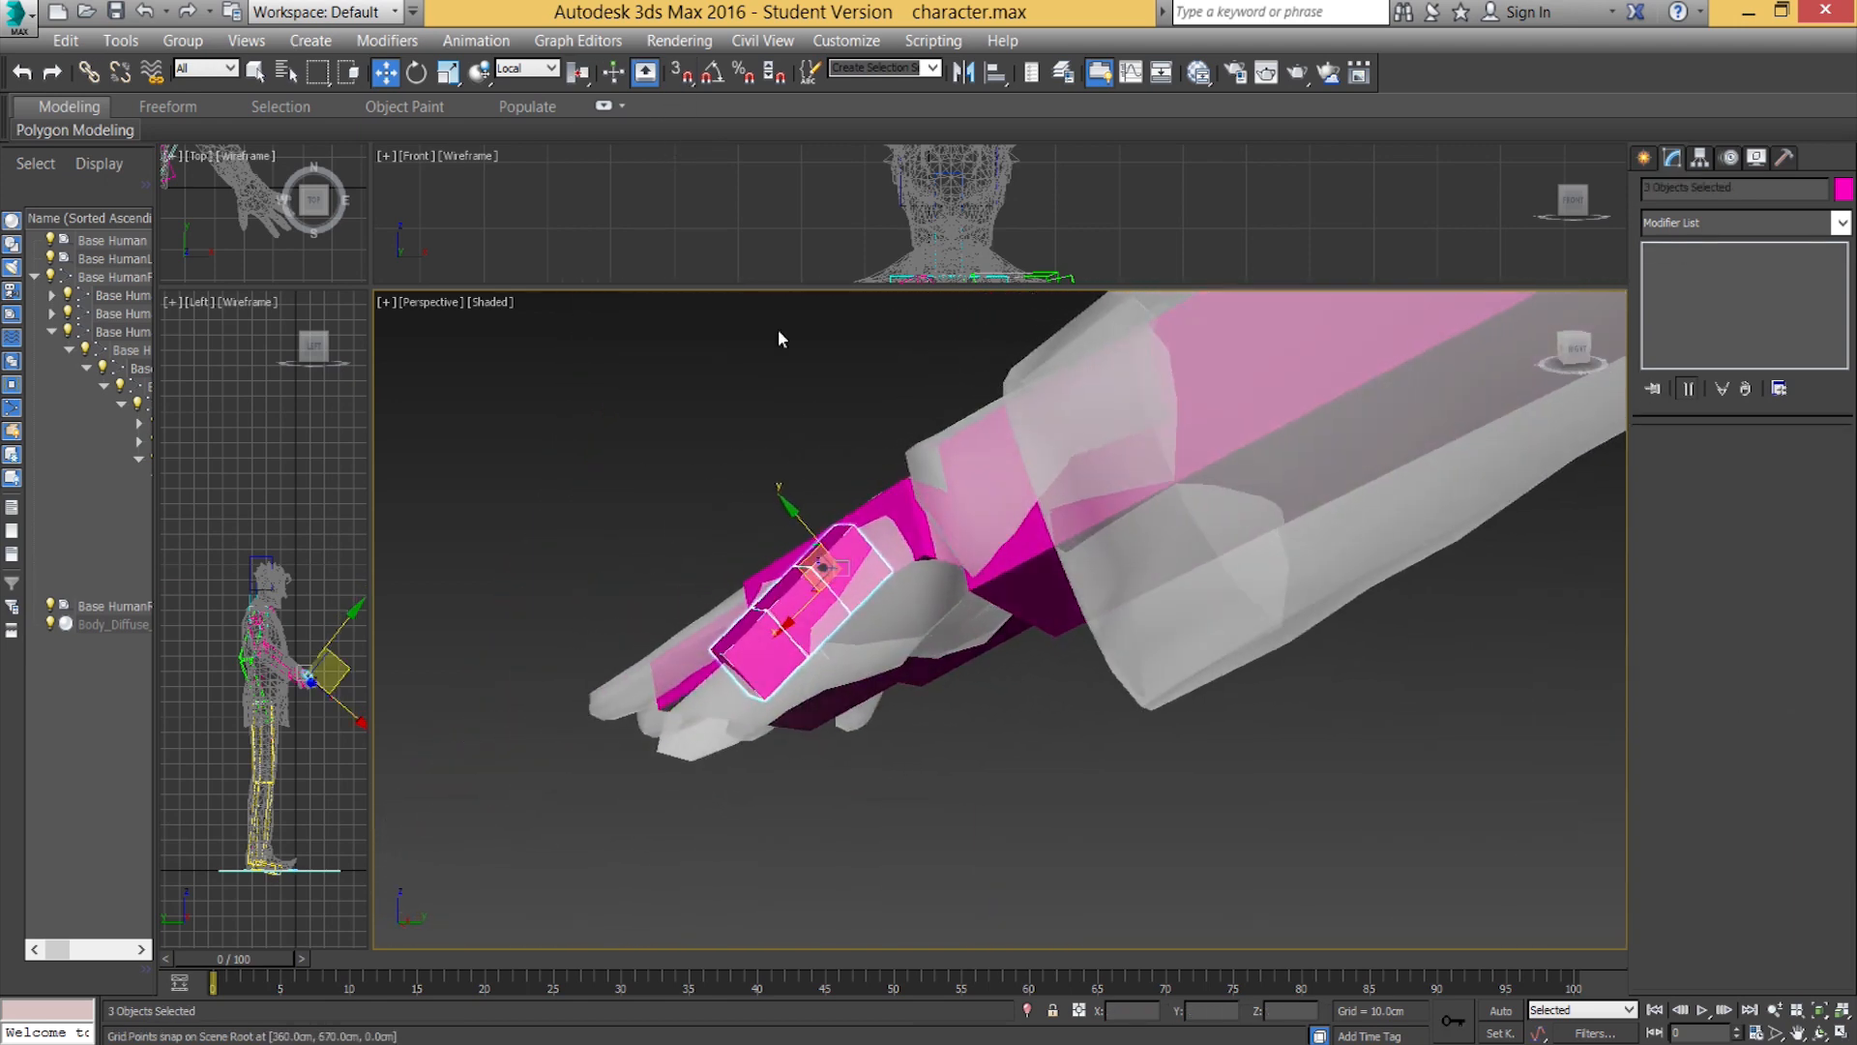
right_click(677, 151)
click(682, 74)
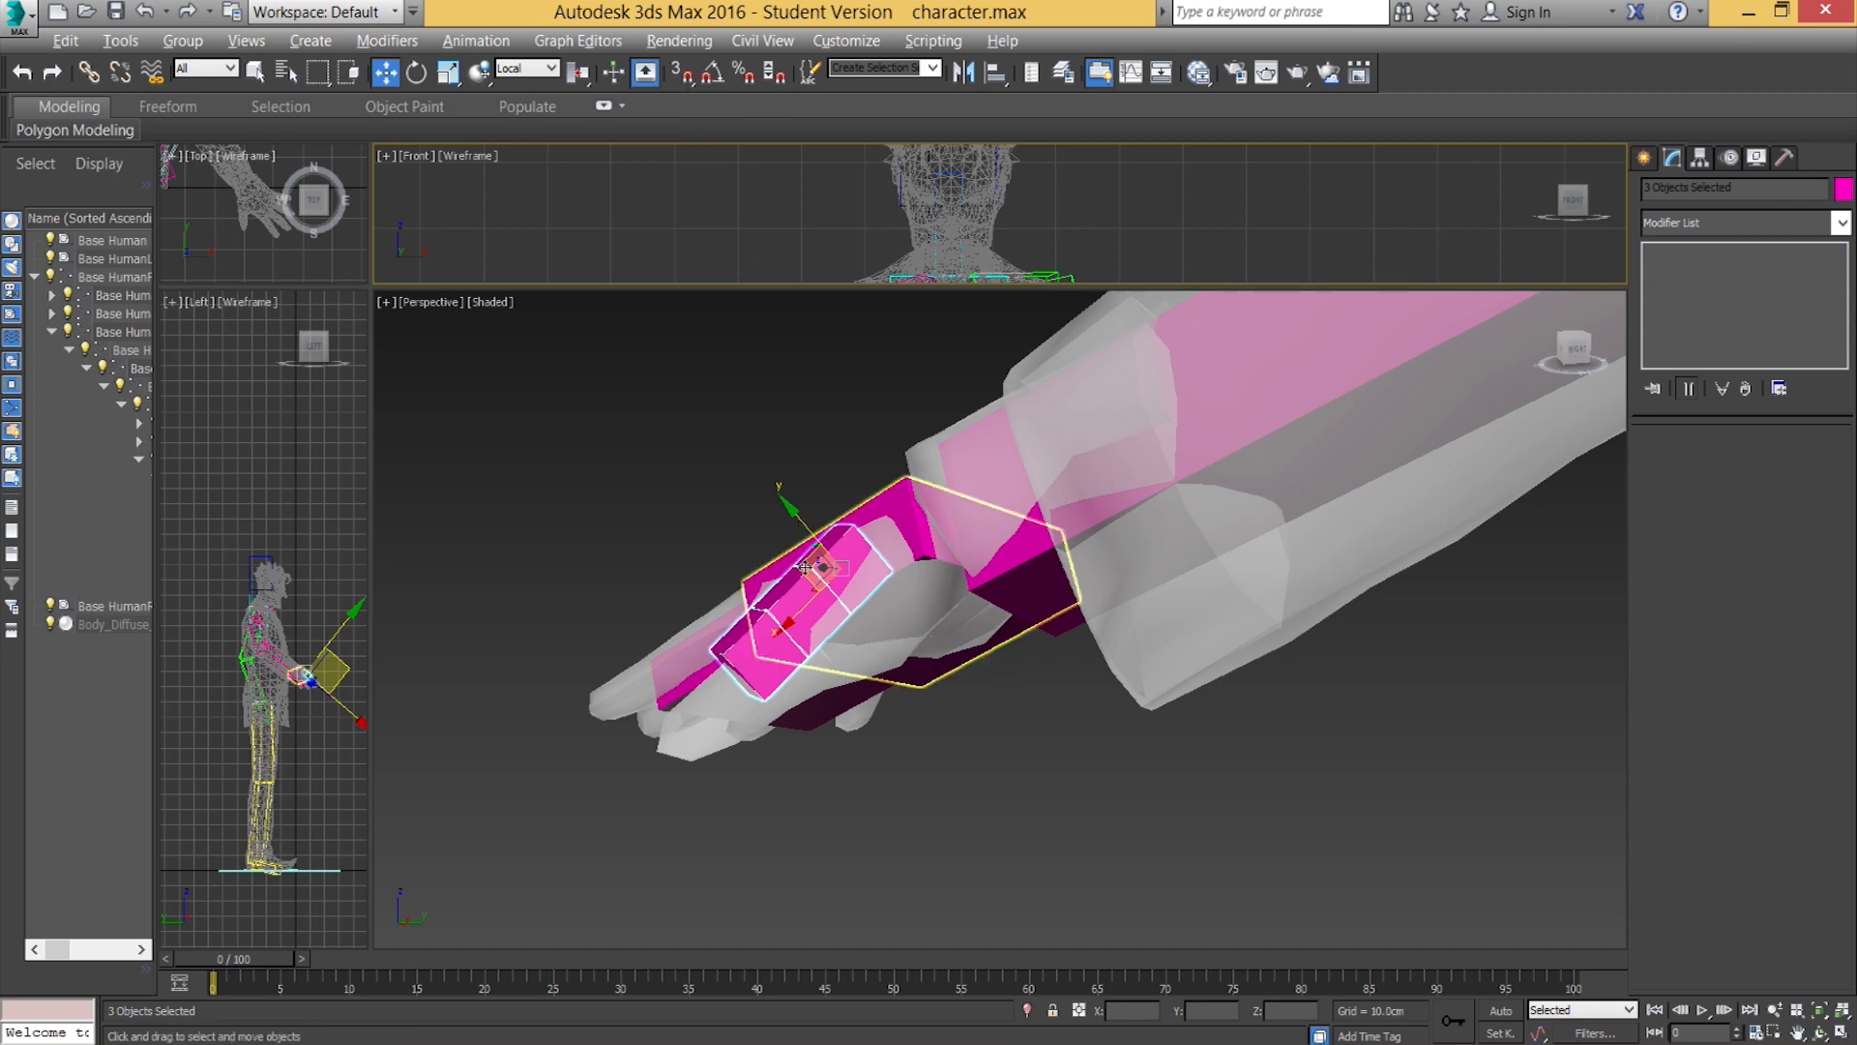
alt+middle_drag(793, 559, 926, 656)
click(925, 656)
double_click(813, 544)
alt+middle_drag(844, 581, 800, 523)
drag(807, 525, 823, 548)
alt+middle_drag(822, 548, 919, 689)
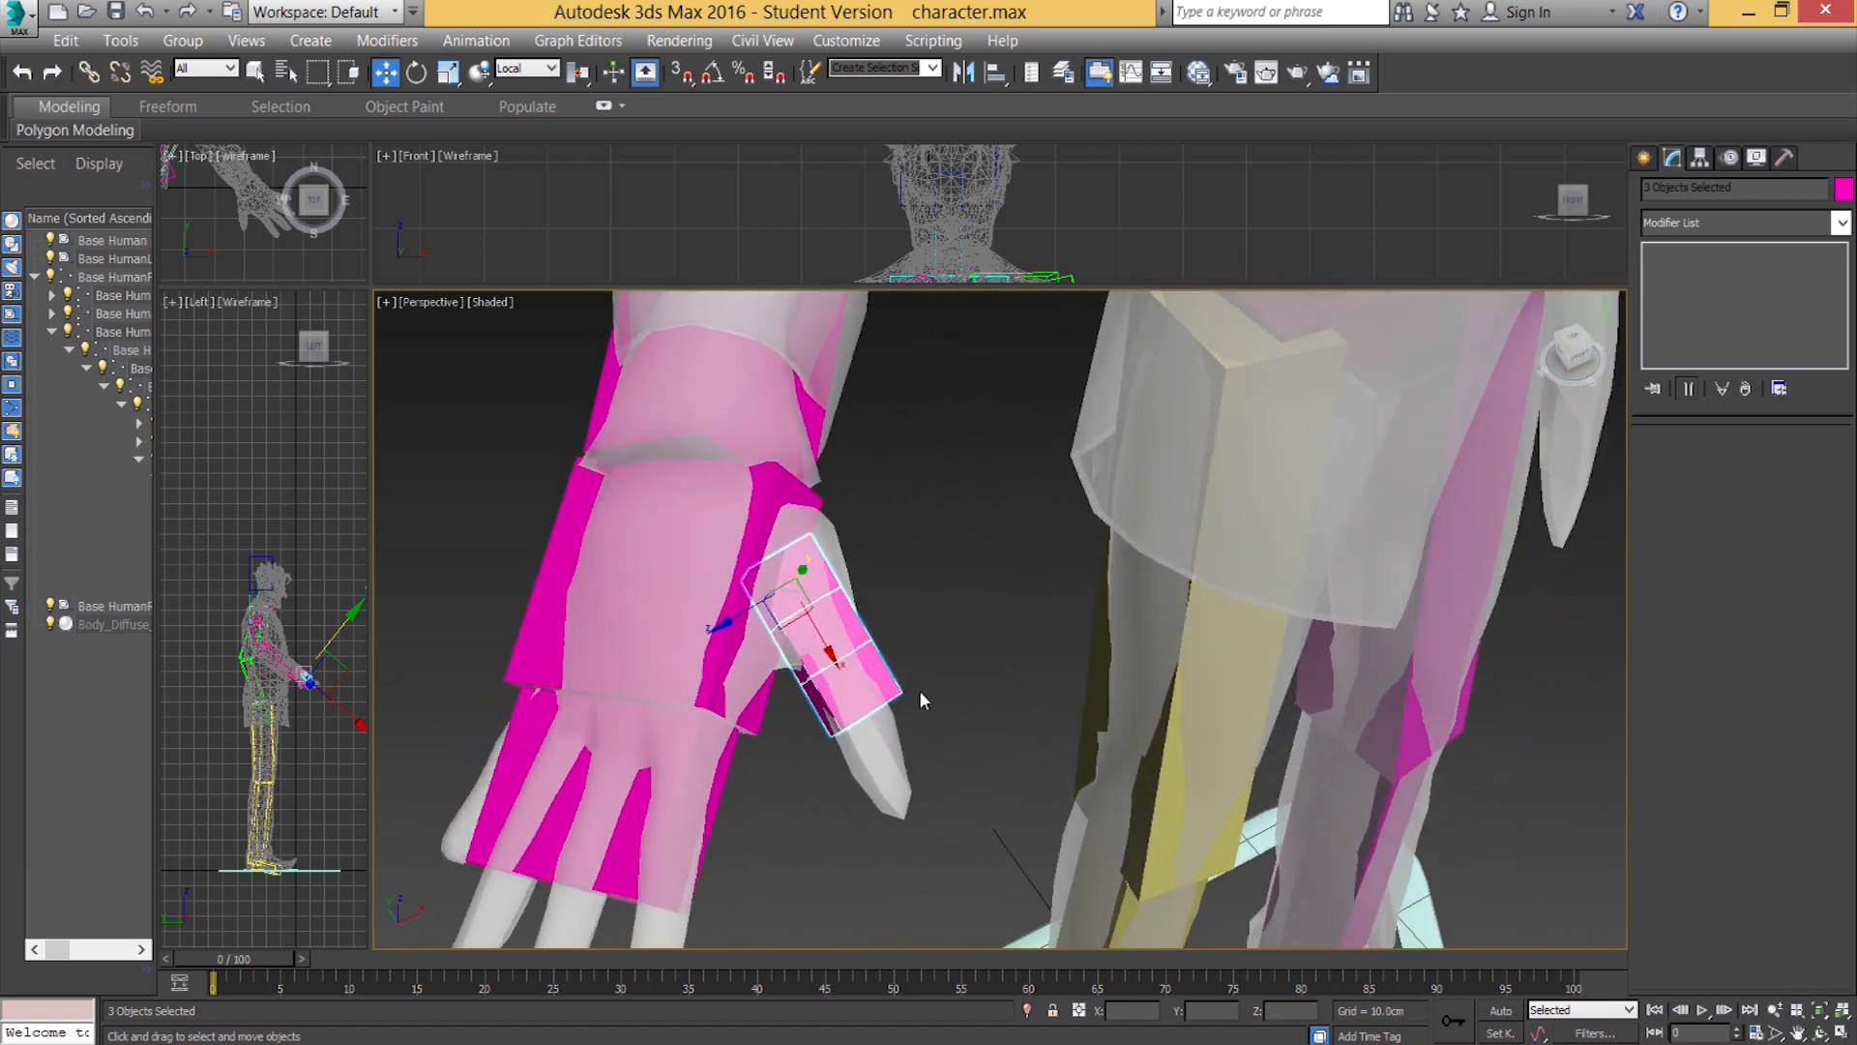
Lengthen the three thumb bones to about 4.06 each so they reach along the mesh's thumb.
key(r)
drag(743, 499, 741, 469)
alt+middle_drag(922, 635, 828, 590)
Rotate the lengthened thumb chain to follow the direction of the mesh's thumb.
key(e)
drag(831, 603, 831, 580)
alt+middle_drag(823, 584, 896, 615)
drag(841, 605, 822, 619)
click(669, 642)
alt+middle_drag(908, 639, 825, 610)
Rotate the thumb's base bone slightly to refine how the digit sits inside the mesh's thumb.
click(1026, 495)
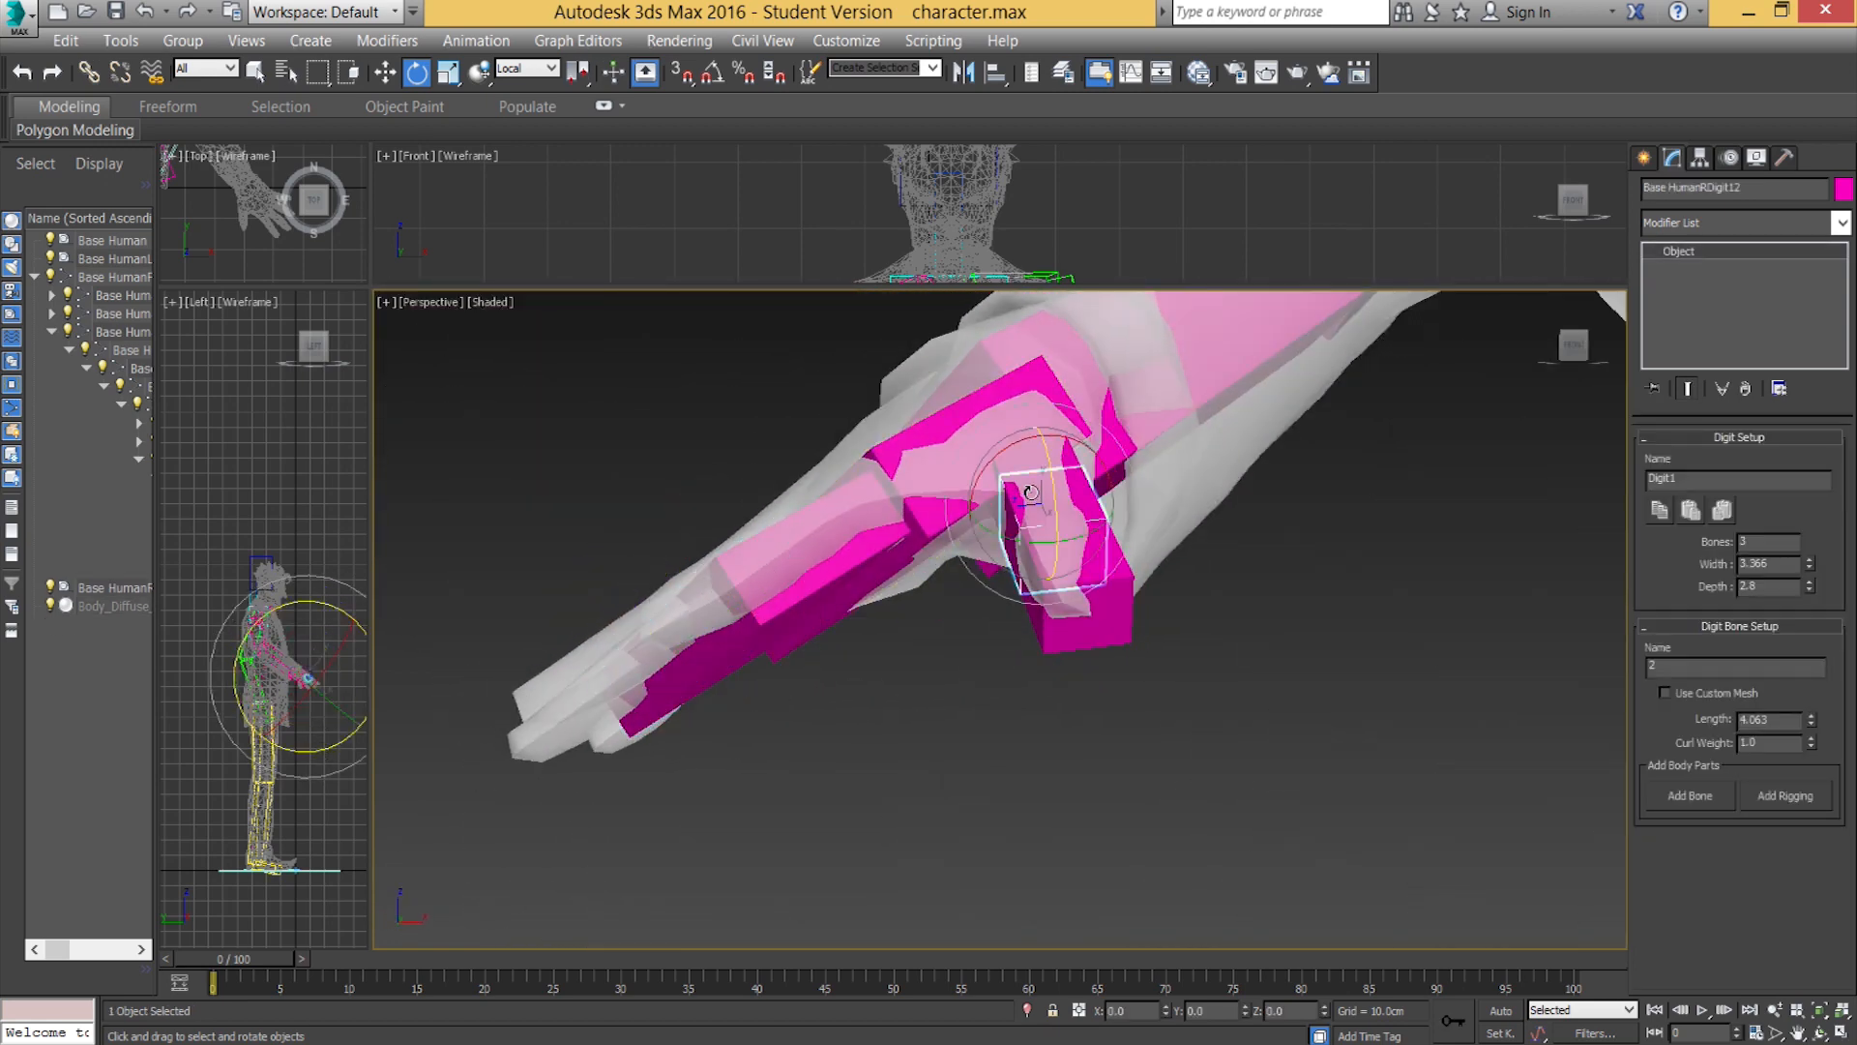
alt+middle_drag(1025, 495, 979, 525)
click(1087, 449)
drag(1066, 404, 1070, 427)
alt+middle_drag(1074, 418, 1151, 469)
Set the right palm's number of digits to 5.
click(925, 571)
alt+middle_drag(925, 571, 927, 683)
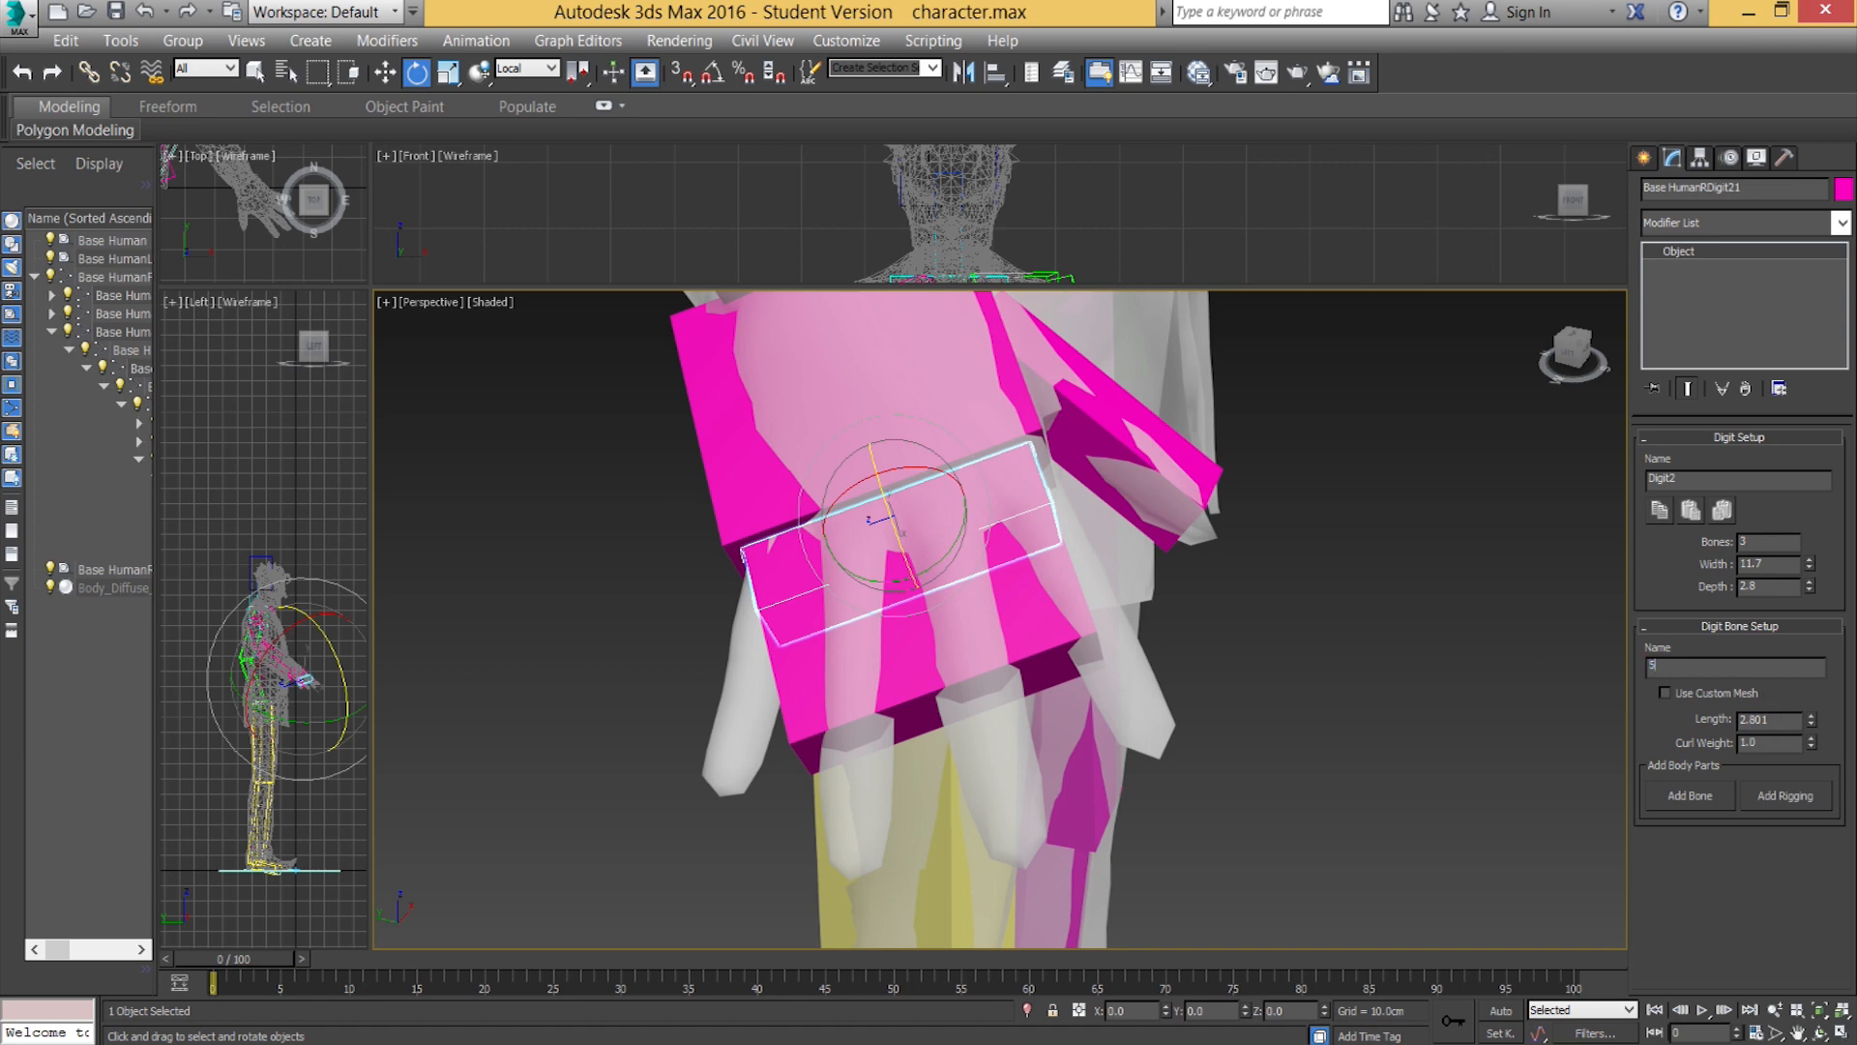
key(Return)
click(846, 411)
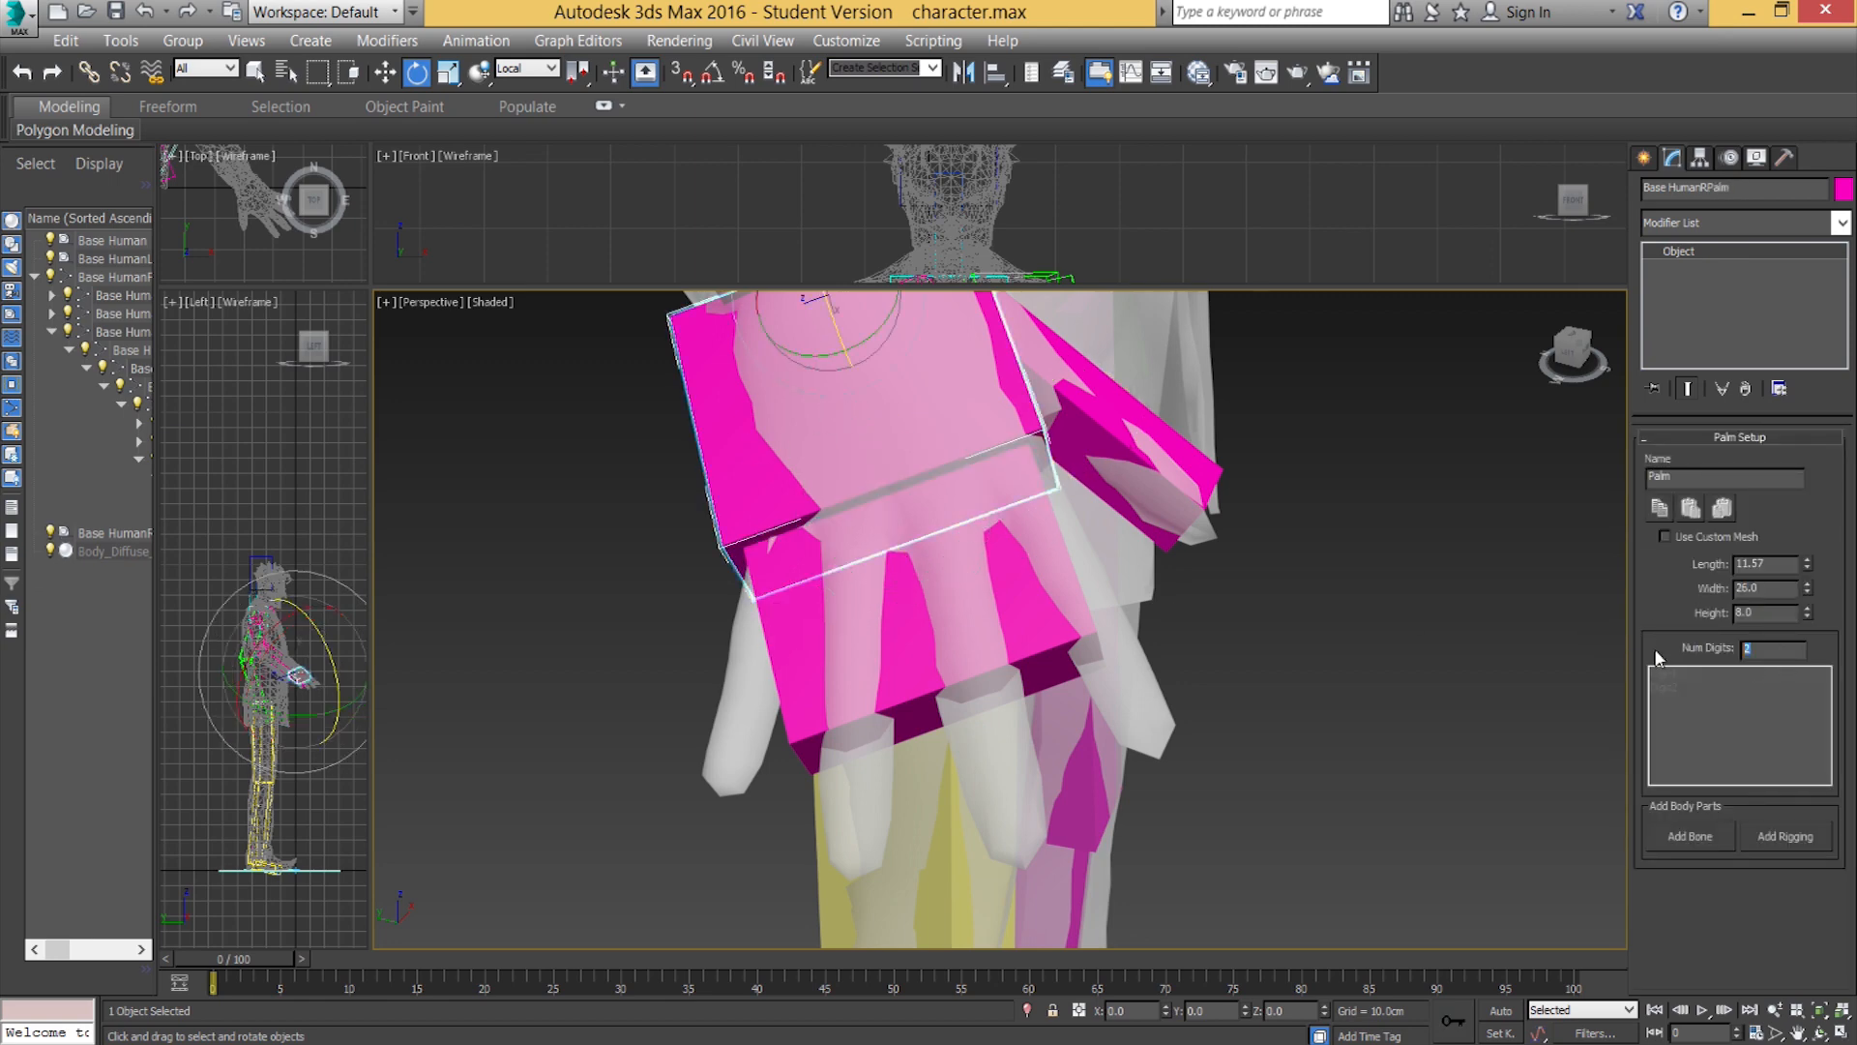
text(5)
key(Return)
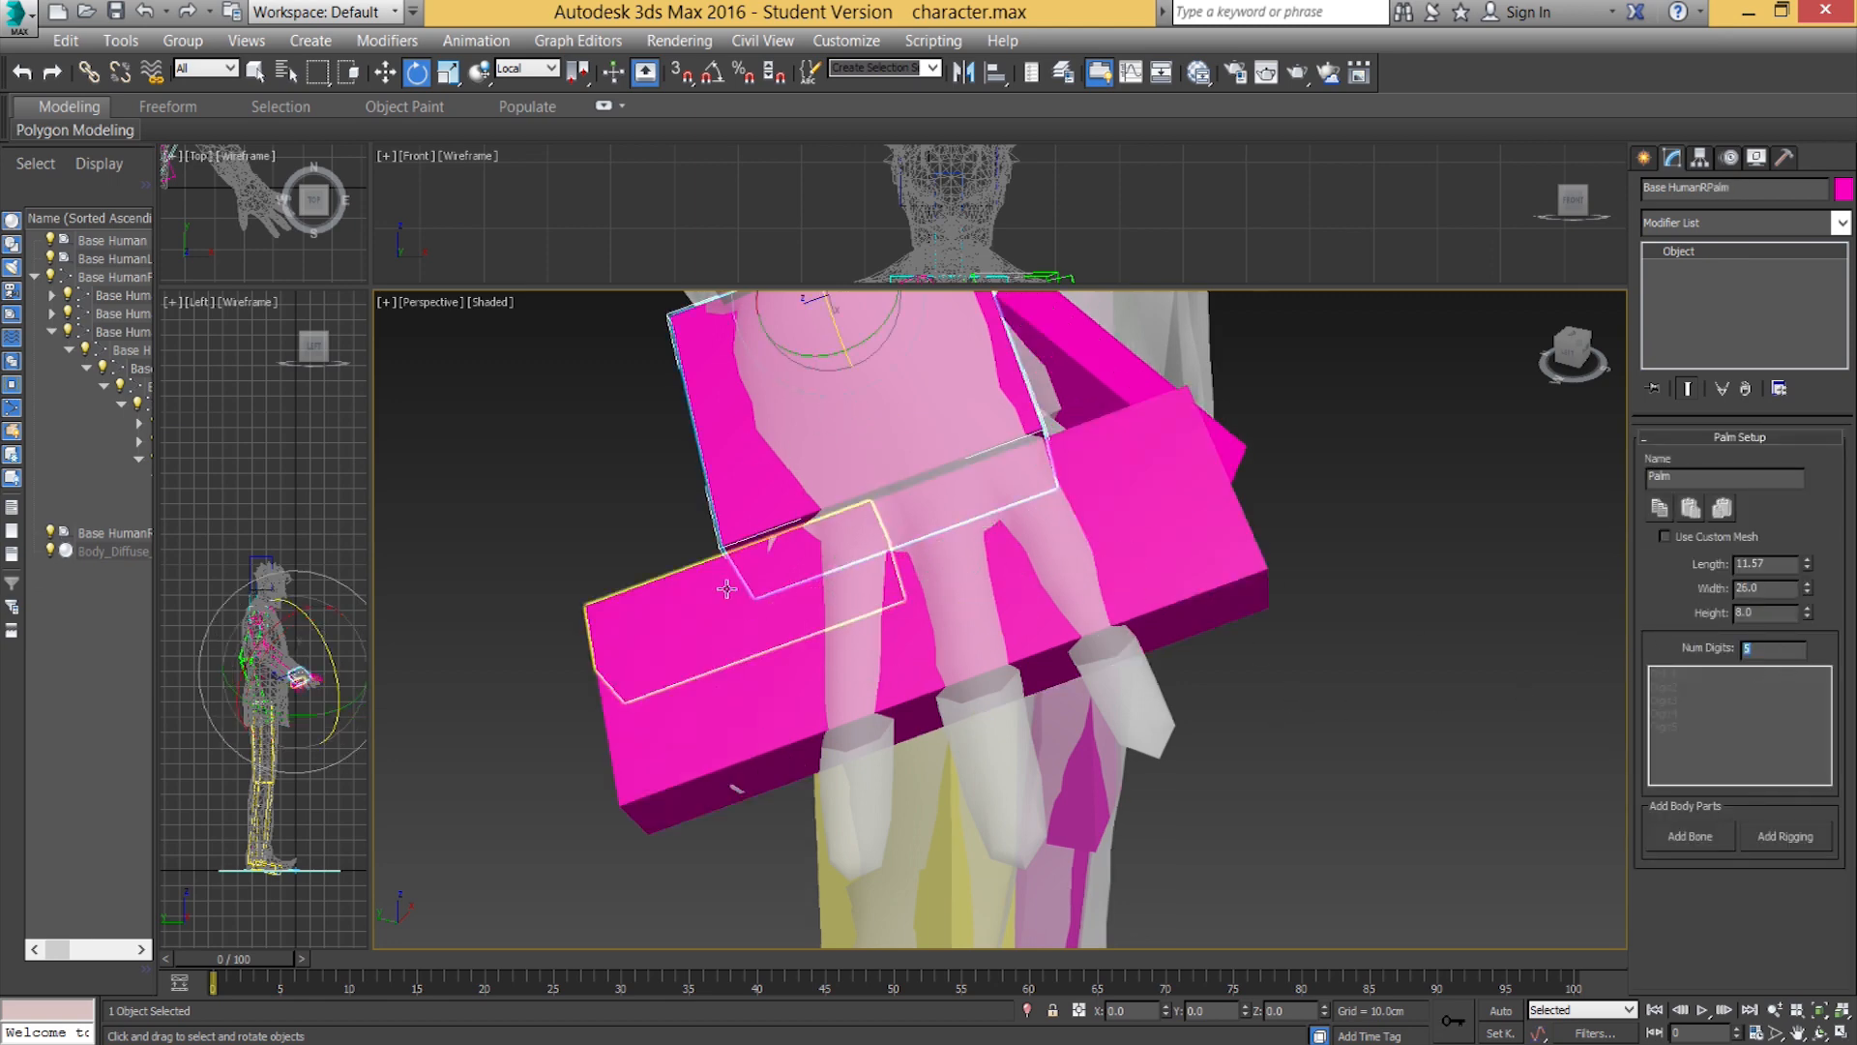
Select the base bone of the outermost finger and show edged faces in the perspective view.
click(724, 588)
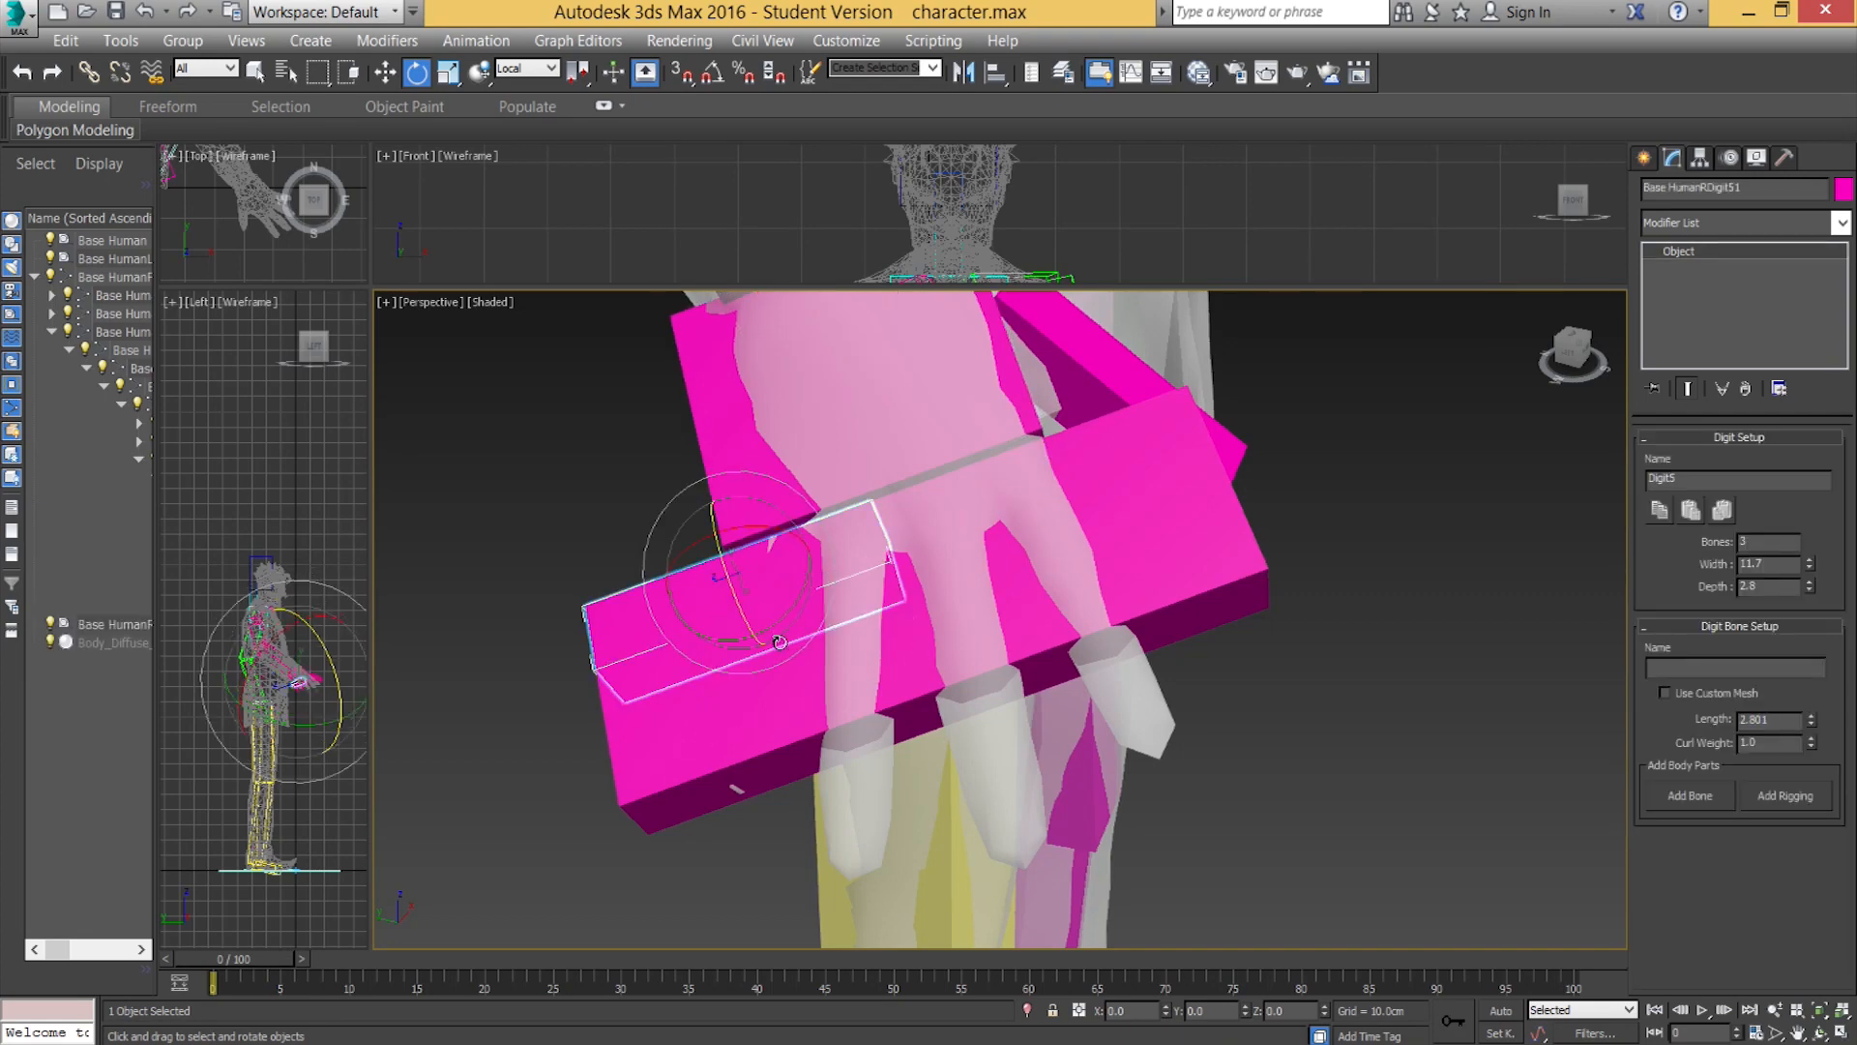
key(F3)
key(F3)
key(F4)
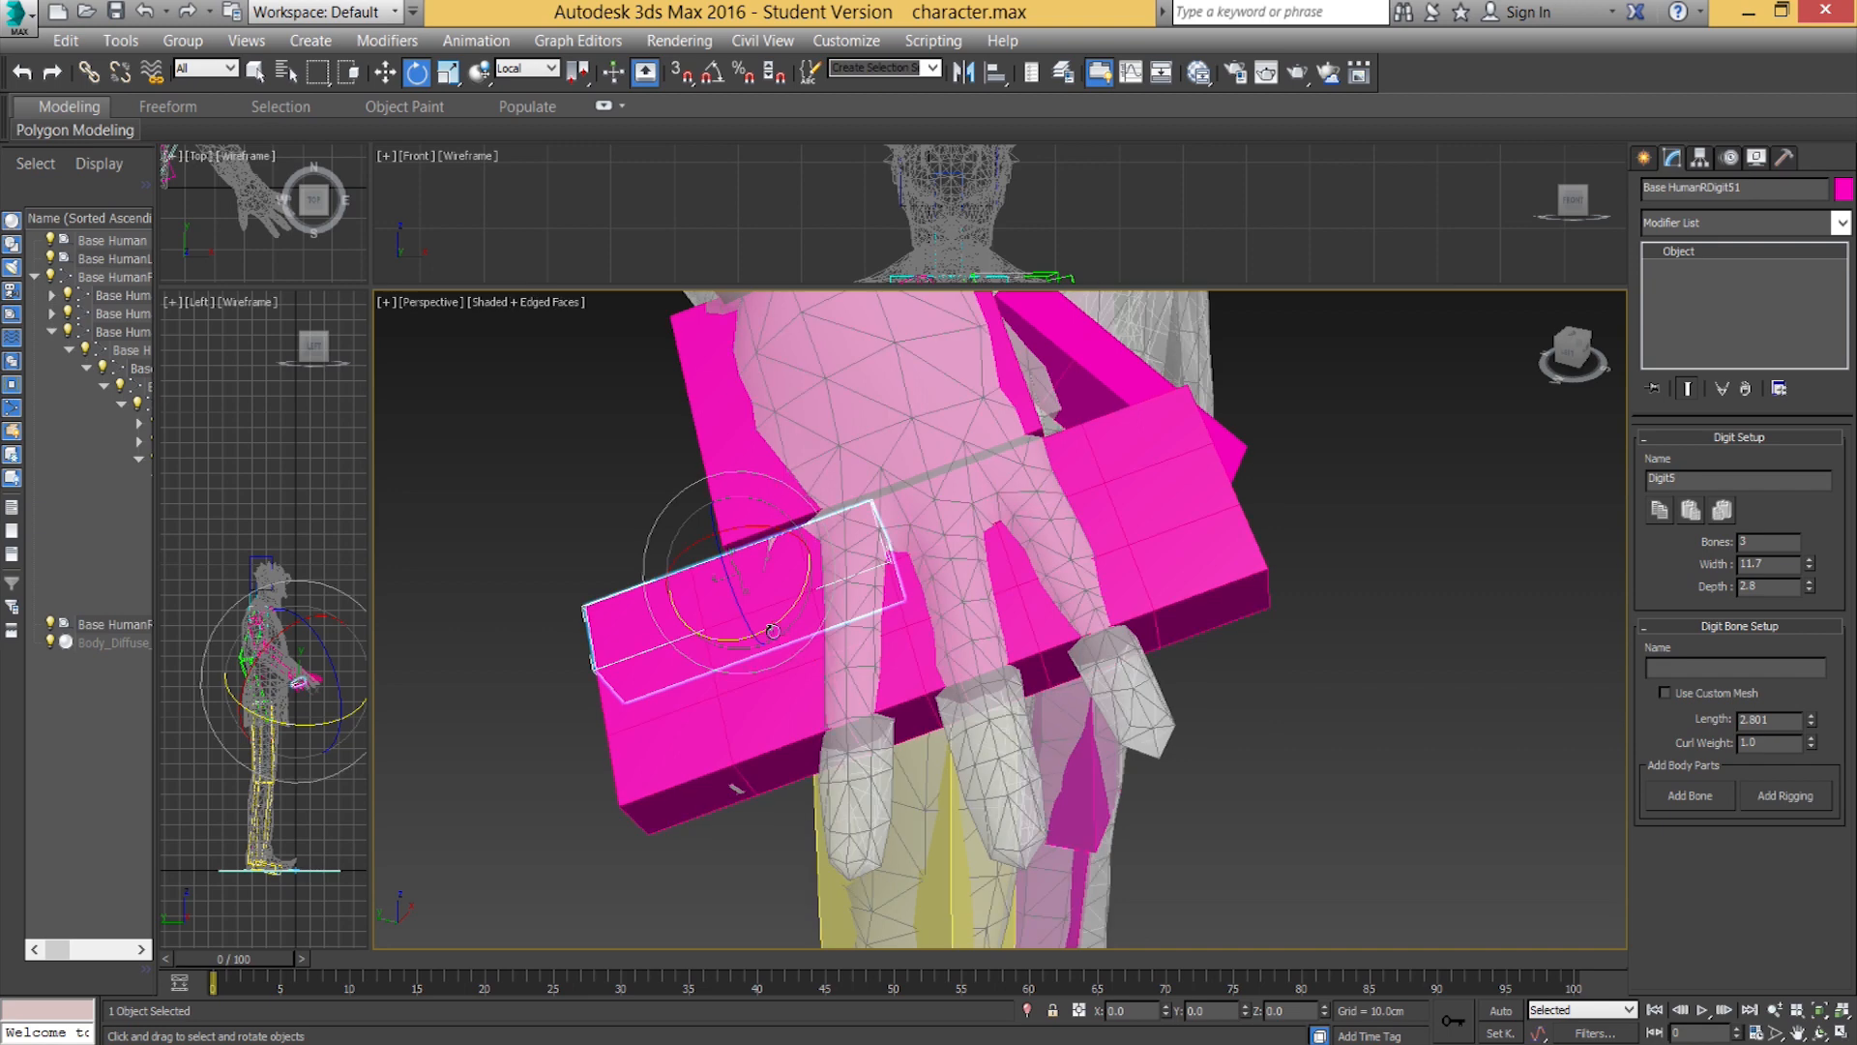
Narrow the finger digits one chain at a time to match the widths of the mesh's fingers.
double_click(680, 615)
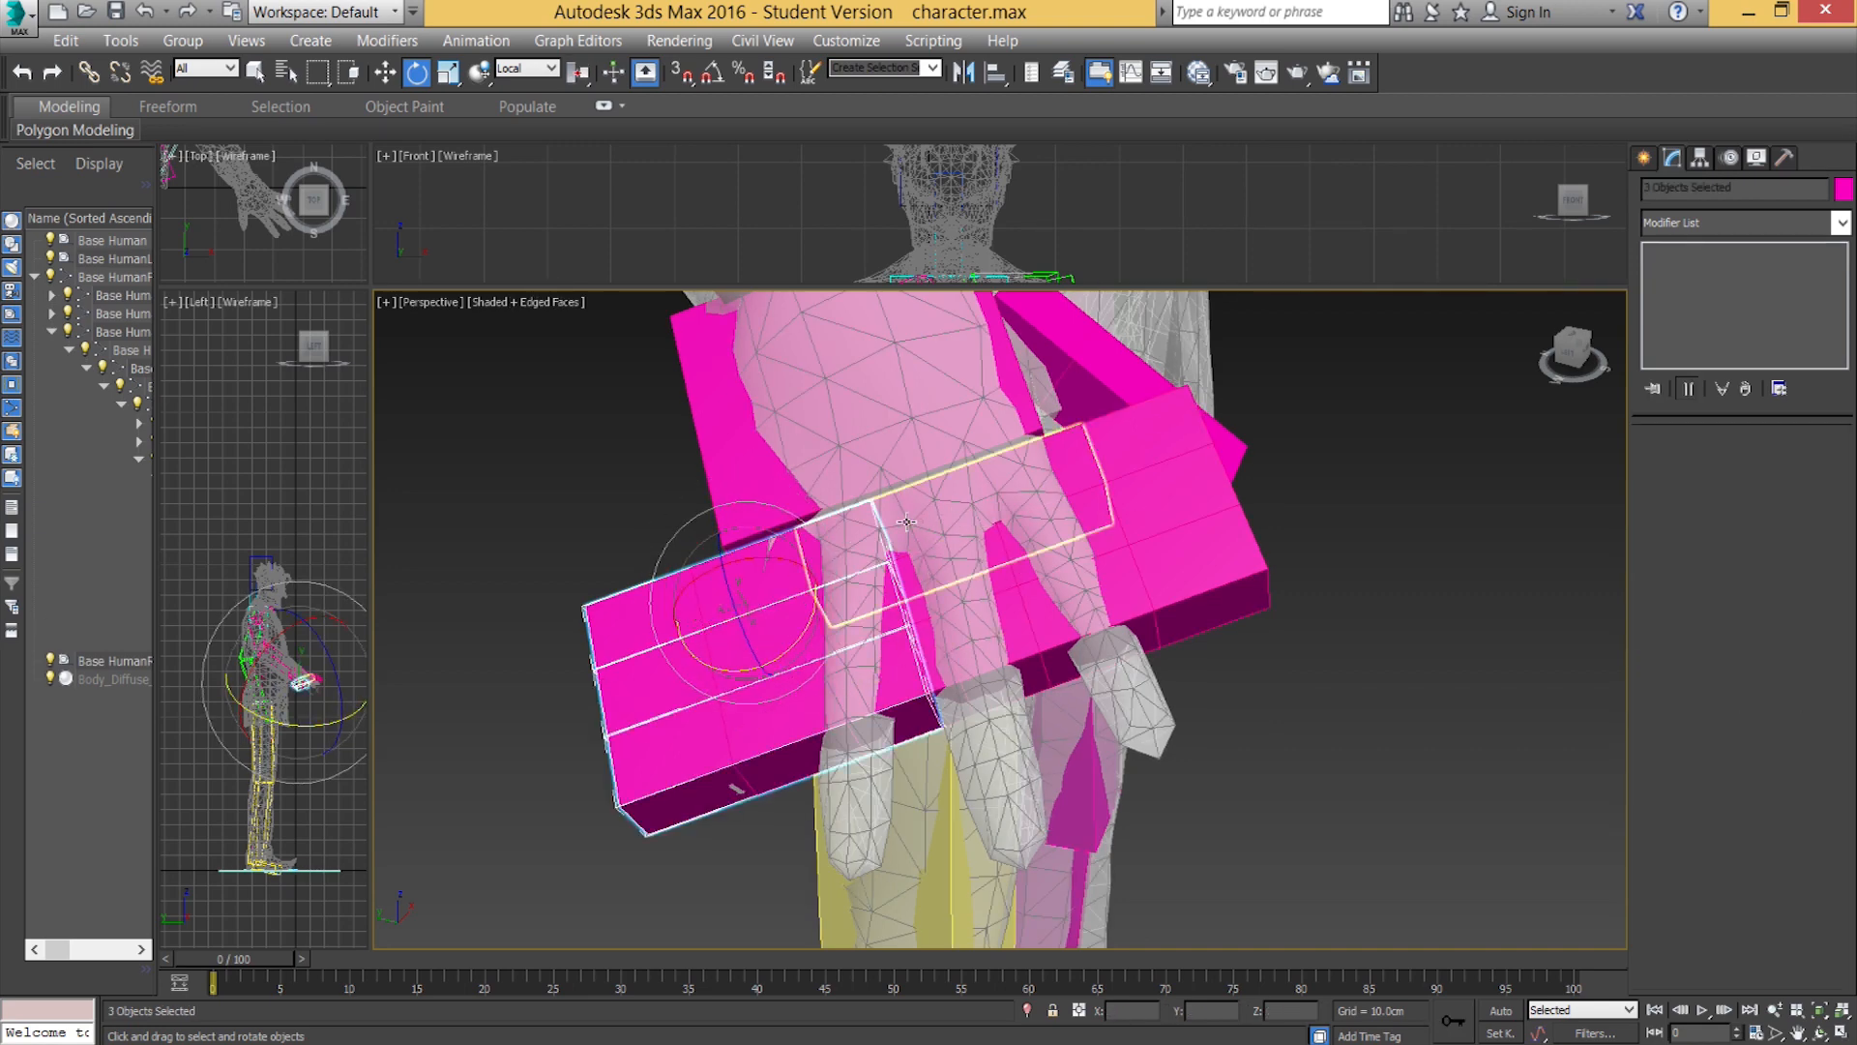
key(r)
mouse_move(831, 573)
mouse_down()
mouse_move(756, 586)
mouse_move(809, 576)
mouse_up()
double_click(809, 544)
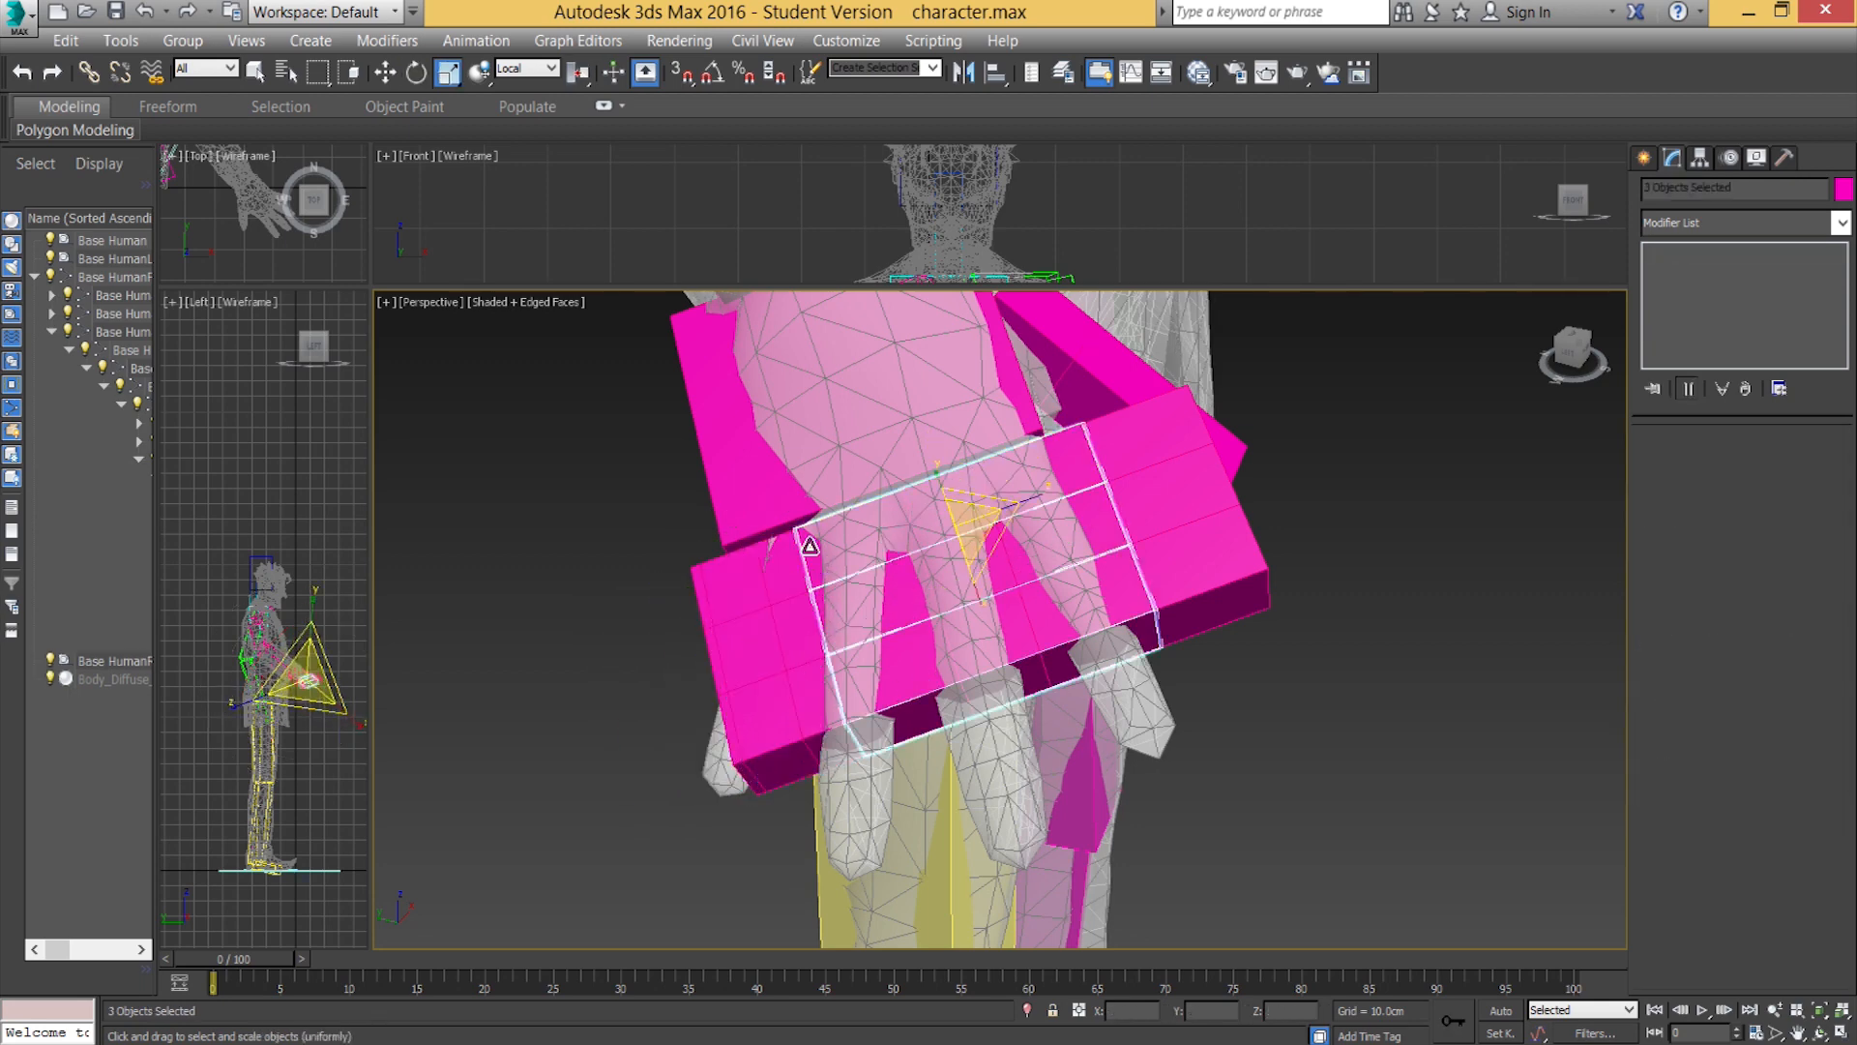
drag(1038, 497, 885, 545)
double_click(853, 522)
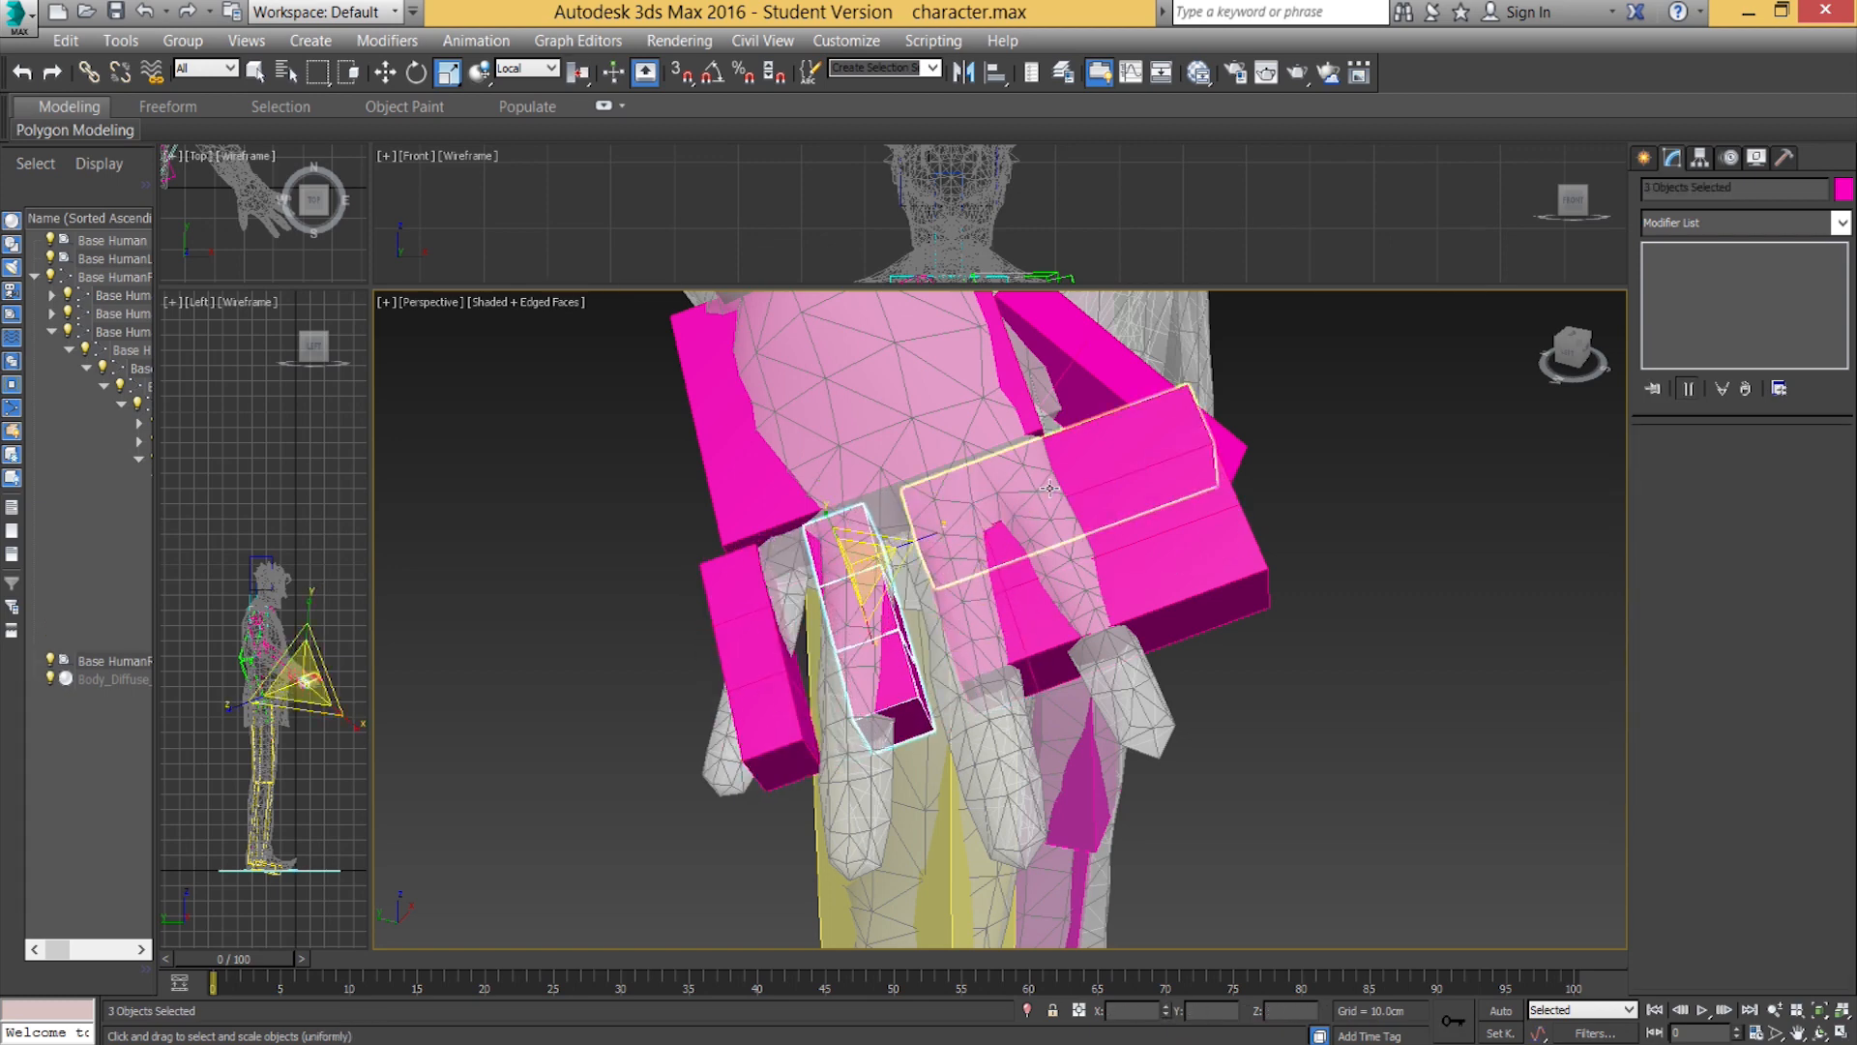
double_click(1062, 471)
drag(1144, 455, 1093, 458)
alt+middle_drag(1000, 553, 1103, 474)
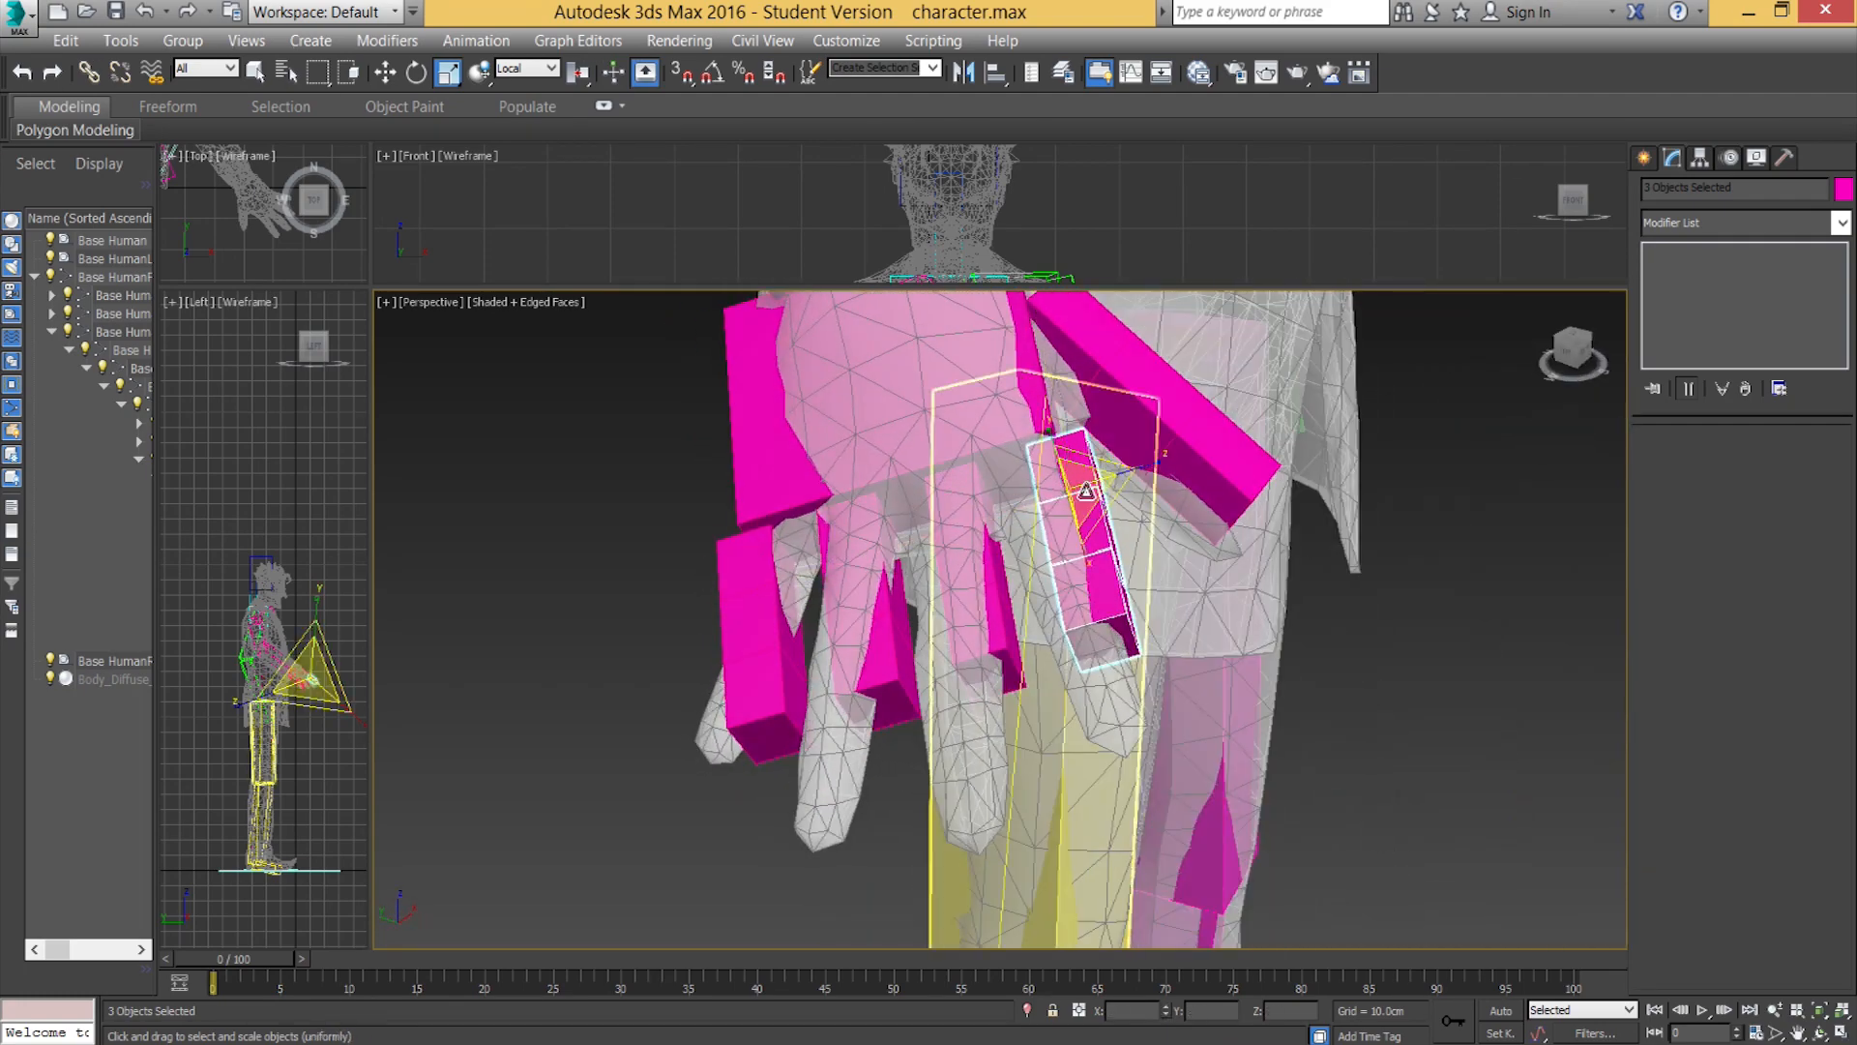
Undo the last finger scaling and set the right palm's number of digits to 2.
key(ctrl+z)
key(ctrl+z)
key(ctrl+z)
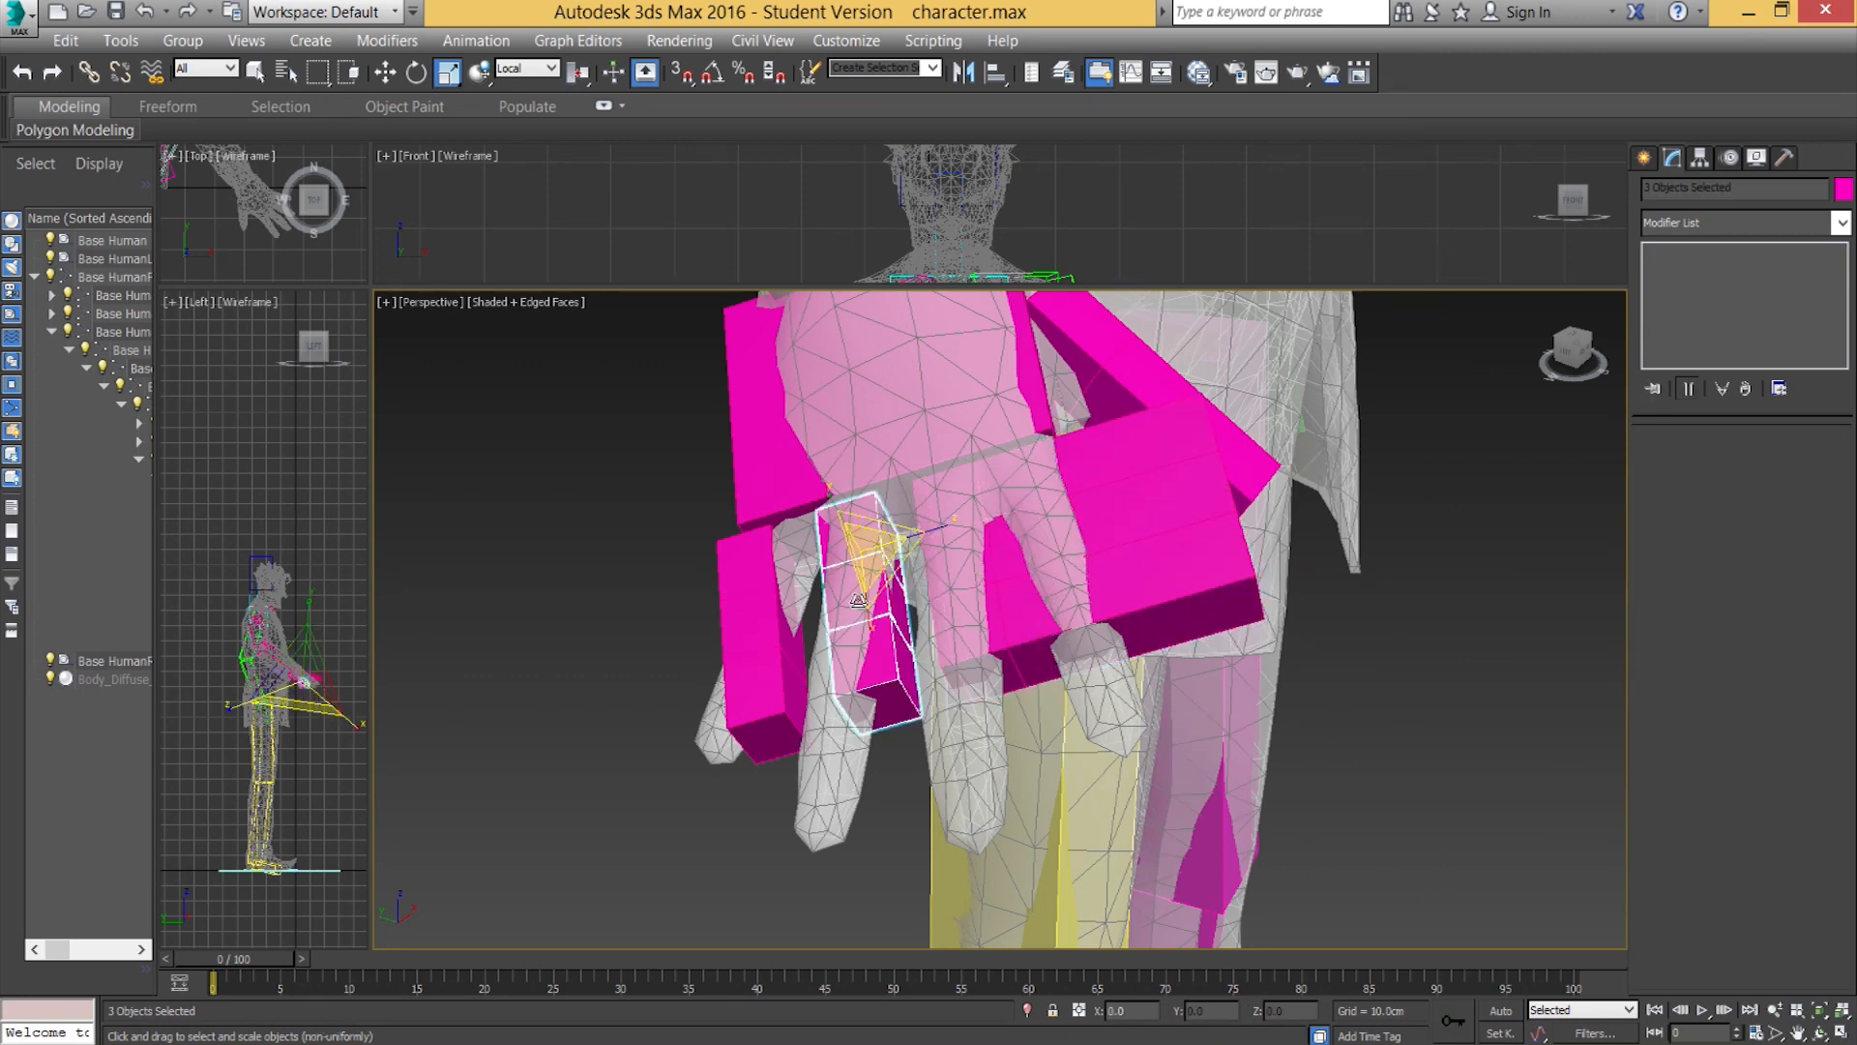
click(1054, 474)
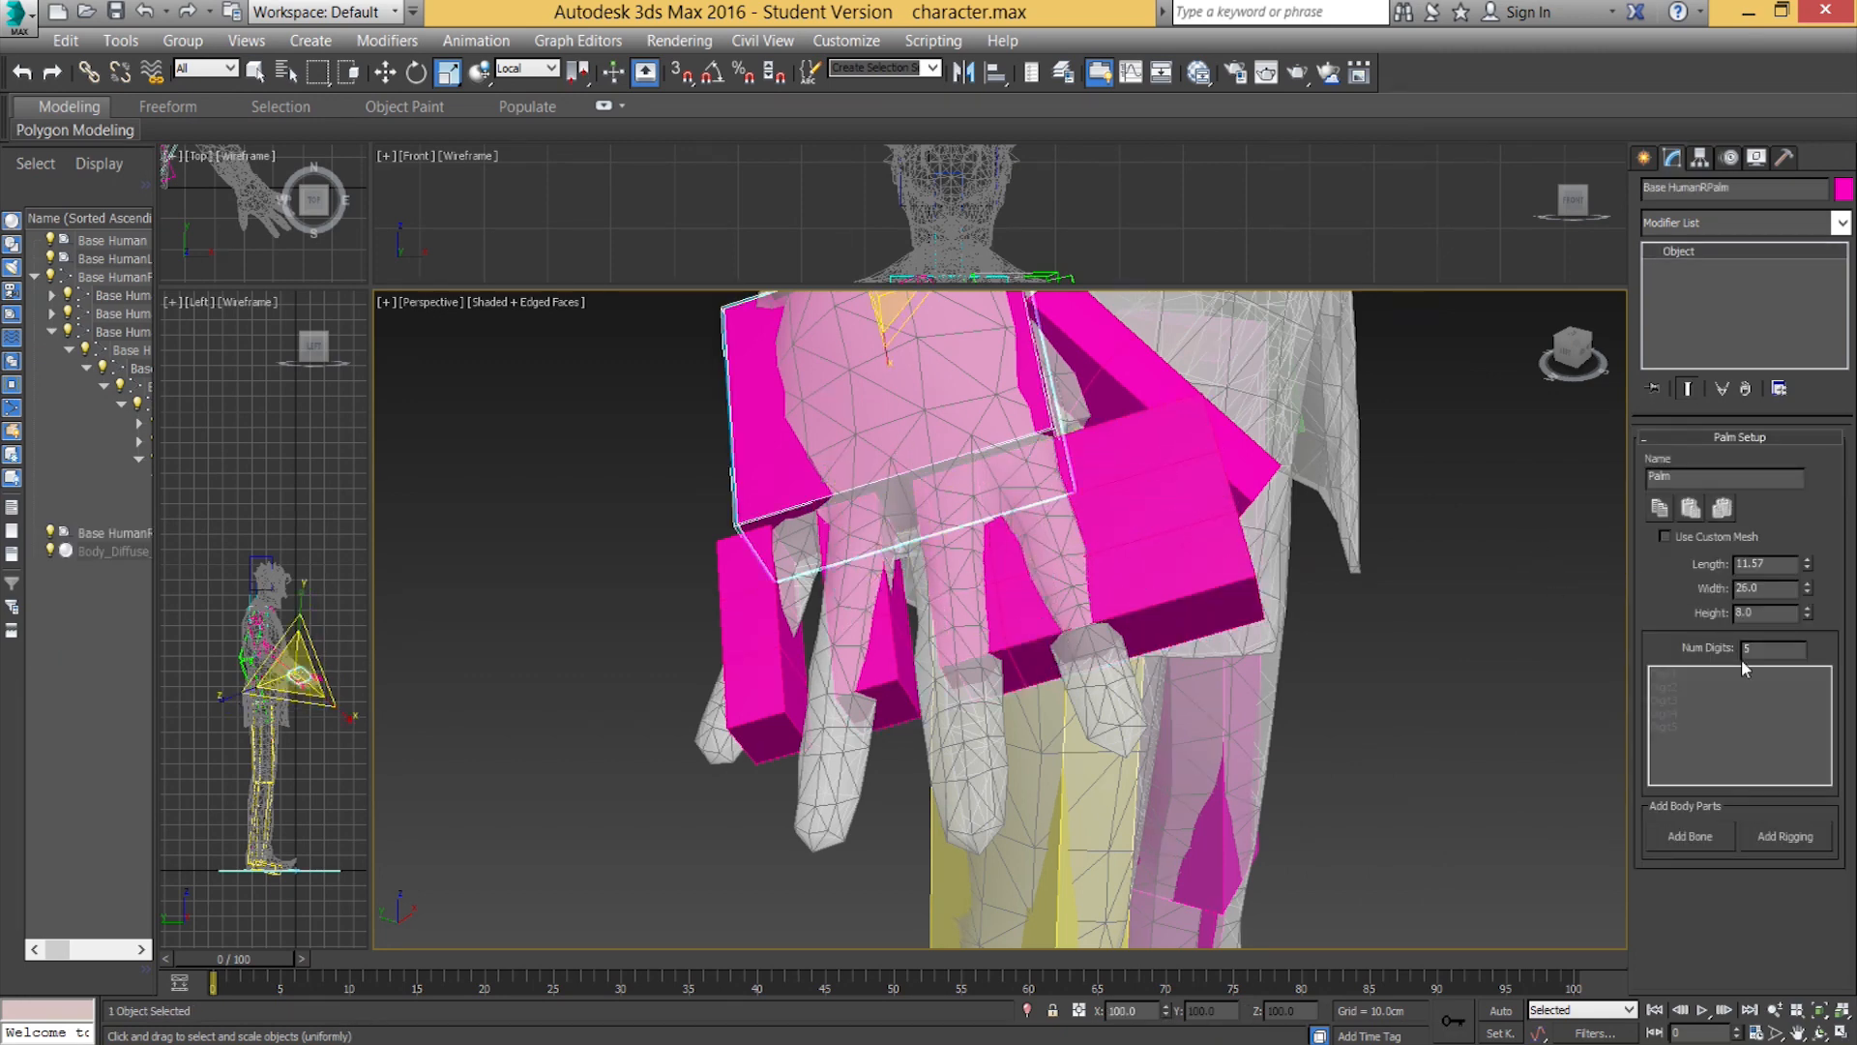
key(Return)
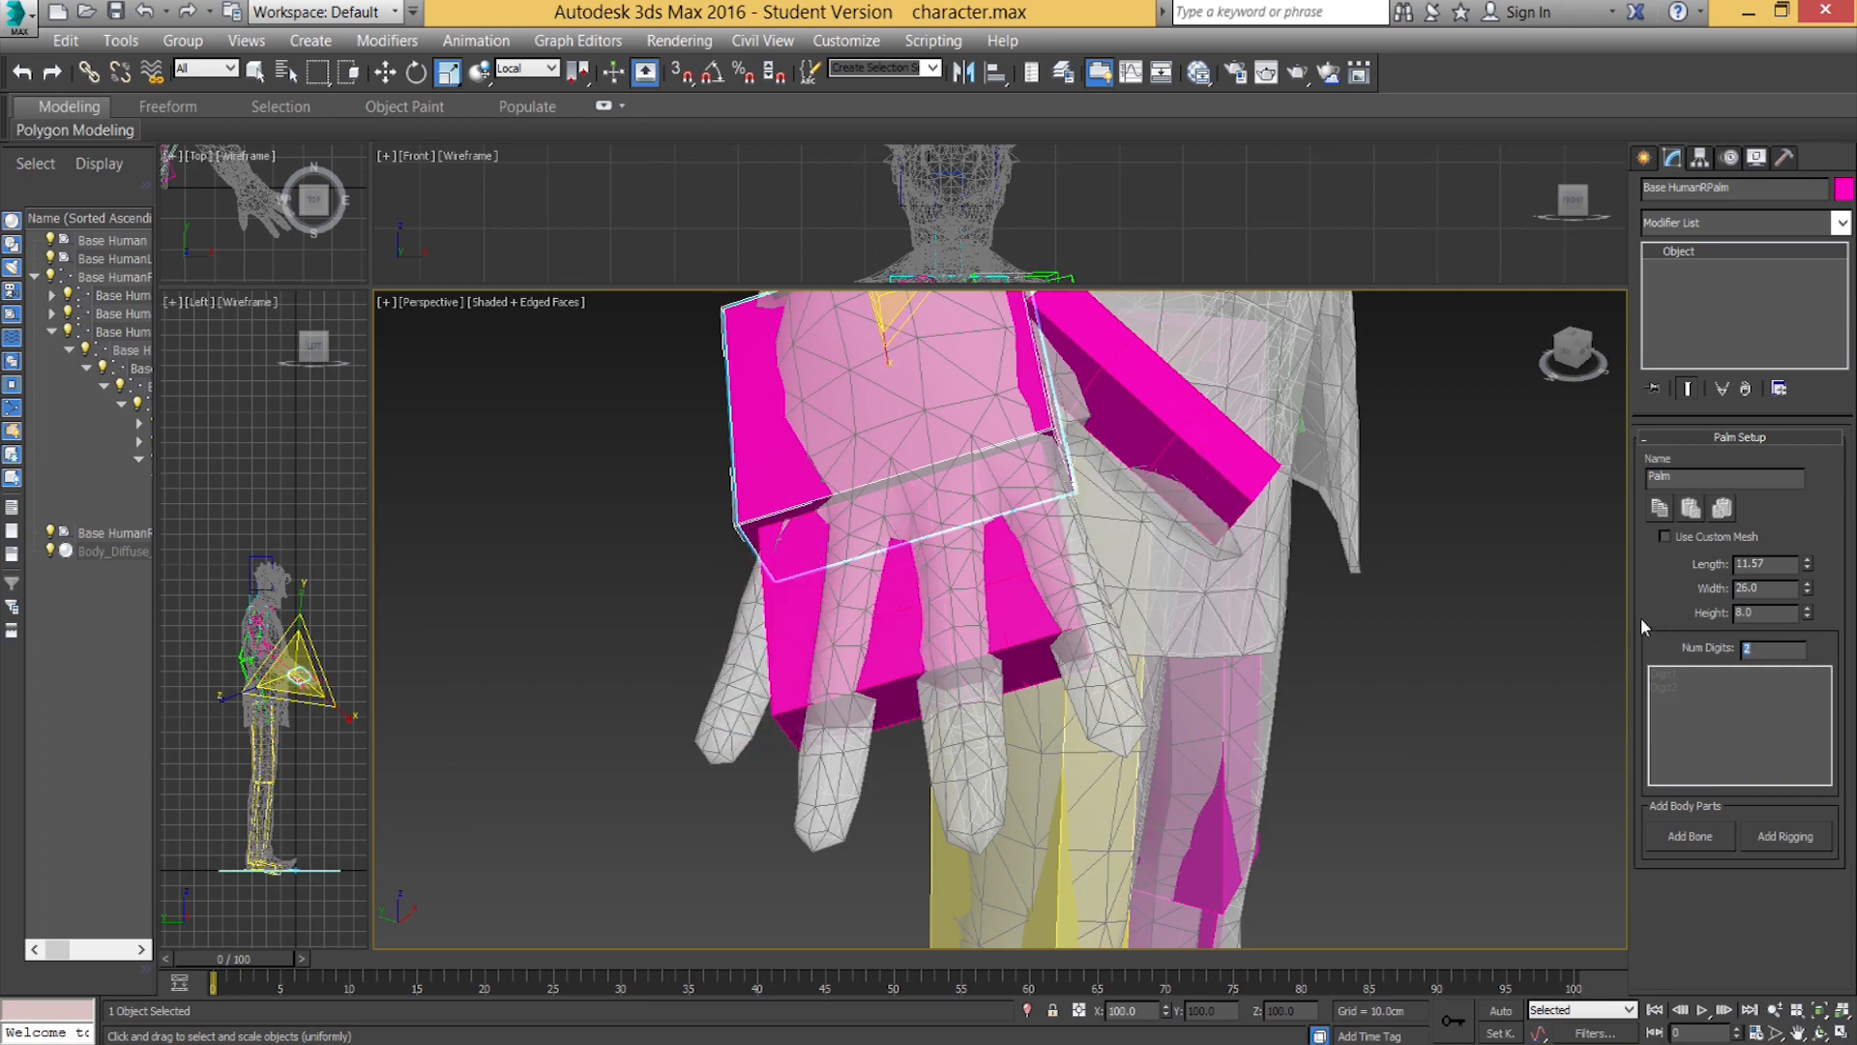
Widen the single finger digit to about 15.22 so it spans the mesh's four fingers.
click(836, 541)
mouse_move(839, 606)
alt+middle_down()
mouse_move(899, 605)
mouse_move(847, 624)
alt+middle_up()
drag(829, 543, 802, 541)
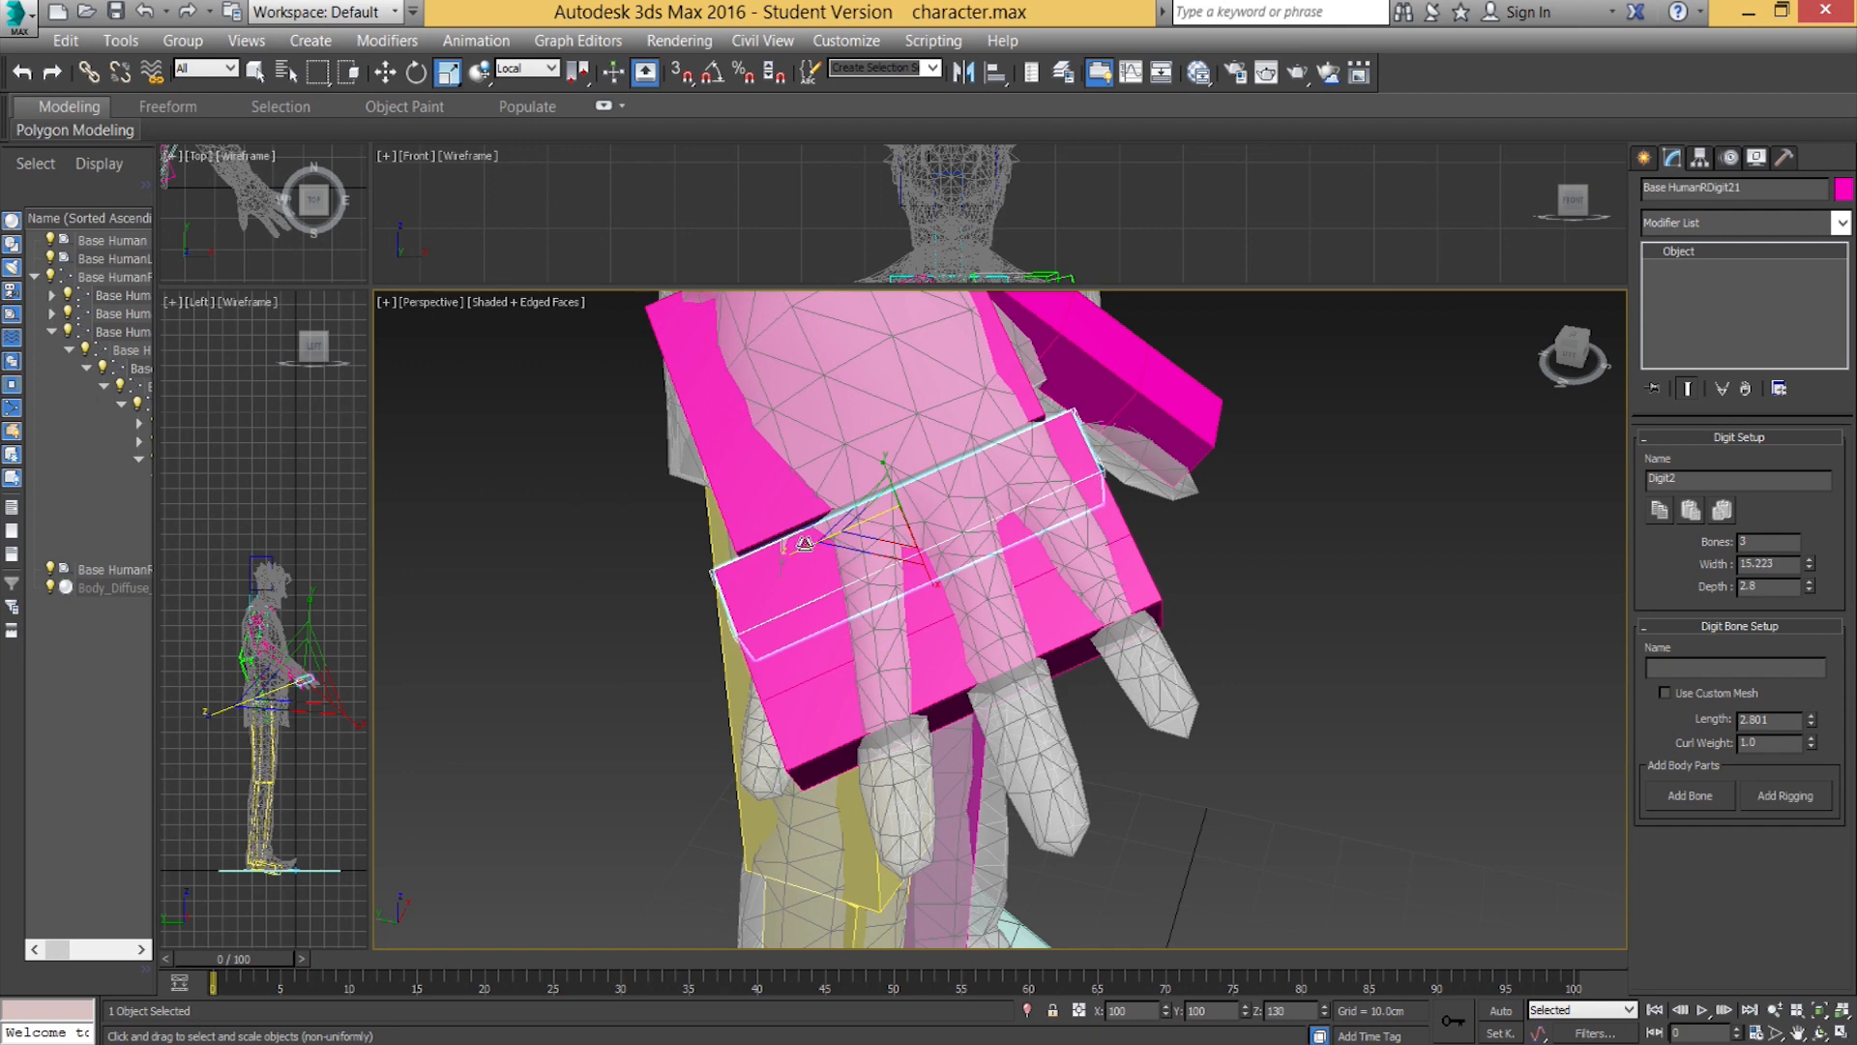
Select all three bones of the wide finger digit and lengthen them toward the mesh's fingertips.
double_click(840, 580)
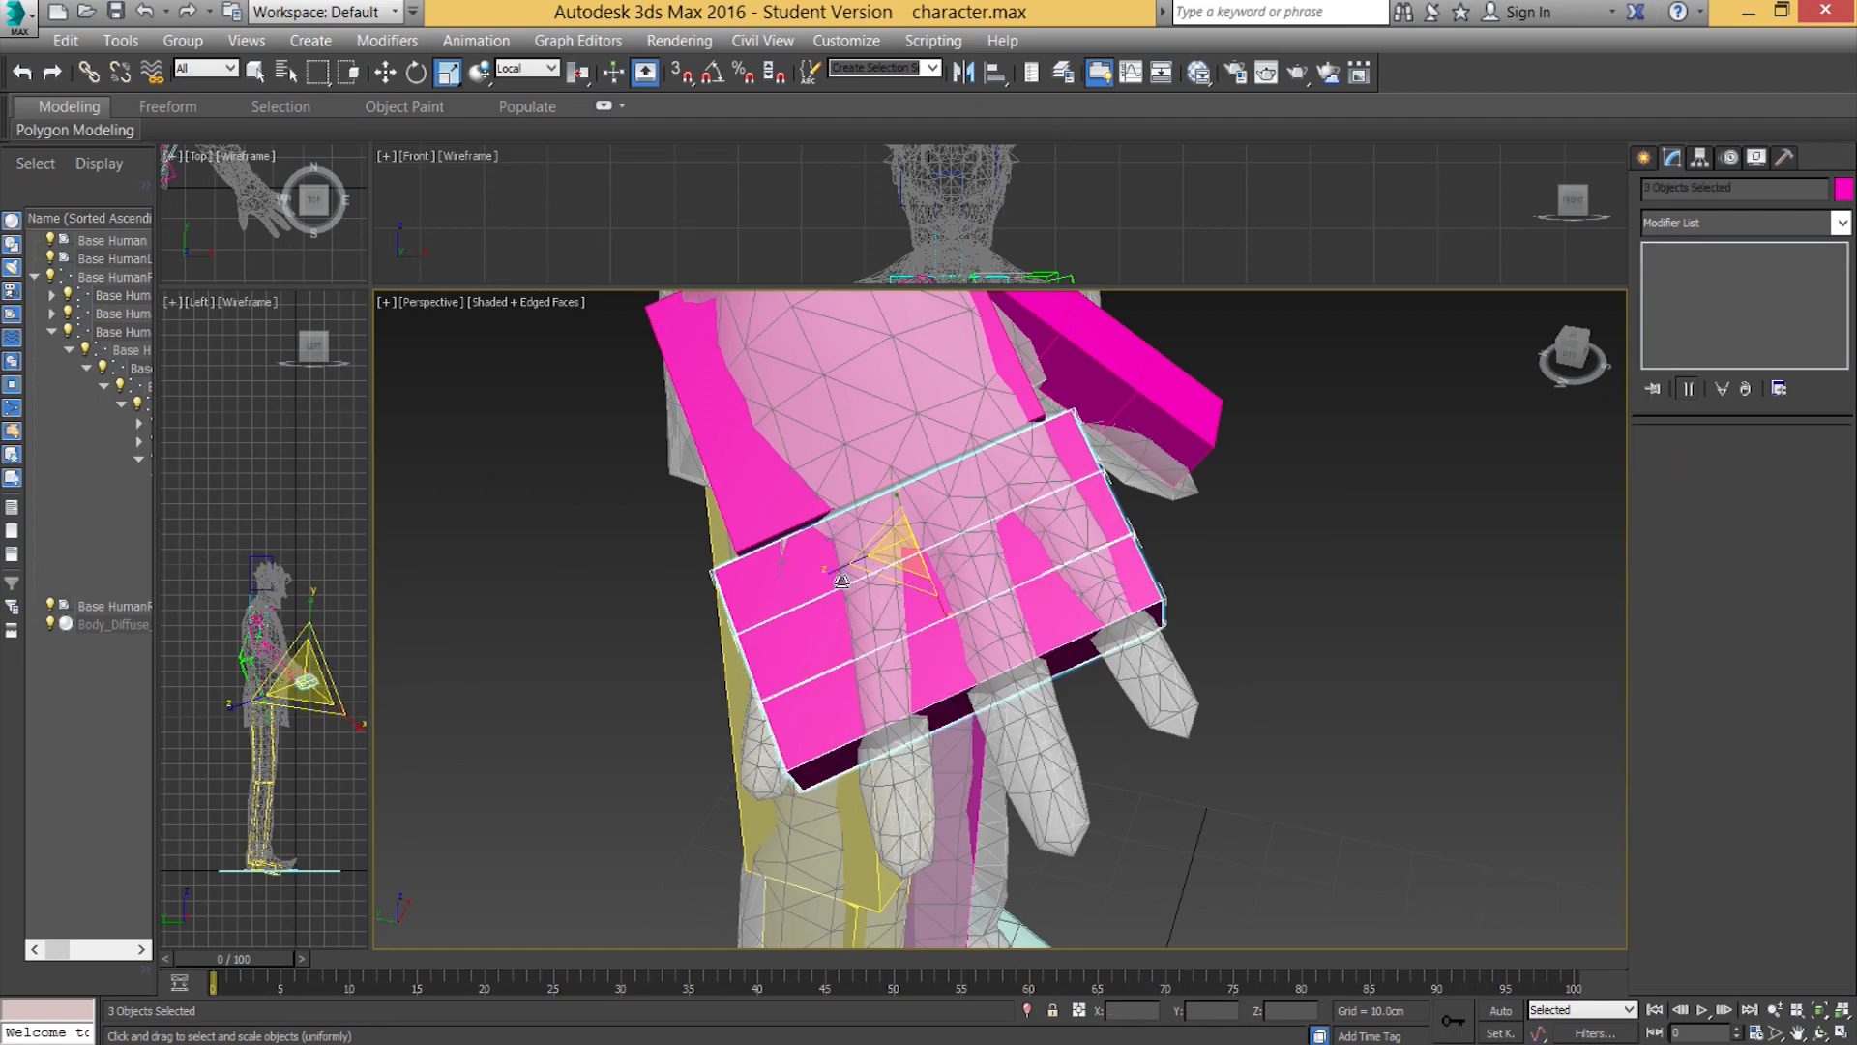
drag(961, 607, 997, 684)
alt+middle_drag(998, 684, 960, 627)
drag(960, 627, 1161, 634)
alt+middle_drag(1161, 633, 1052, 614)
Rotate the finger bones about -4.3 degrees around local Z and move the chain up along local Y into the mesh's fingers.
key(e)
drag(978, 550, 980, 559)
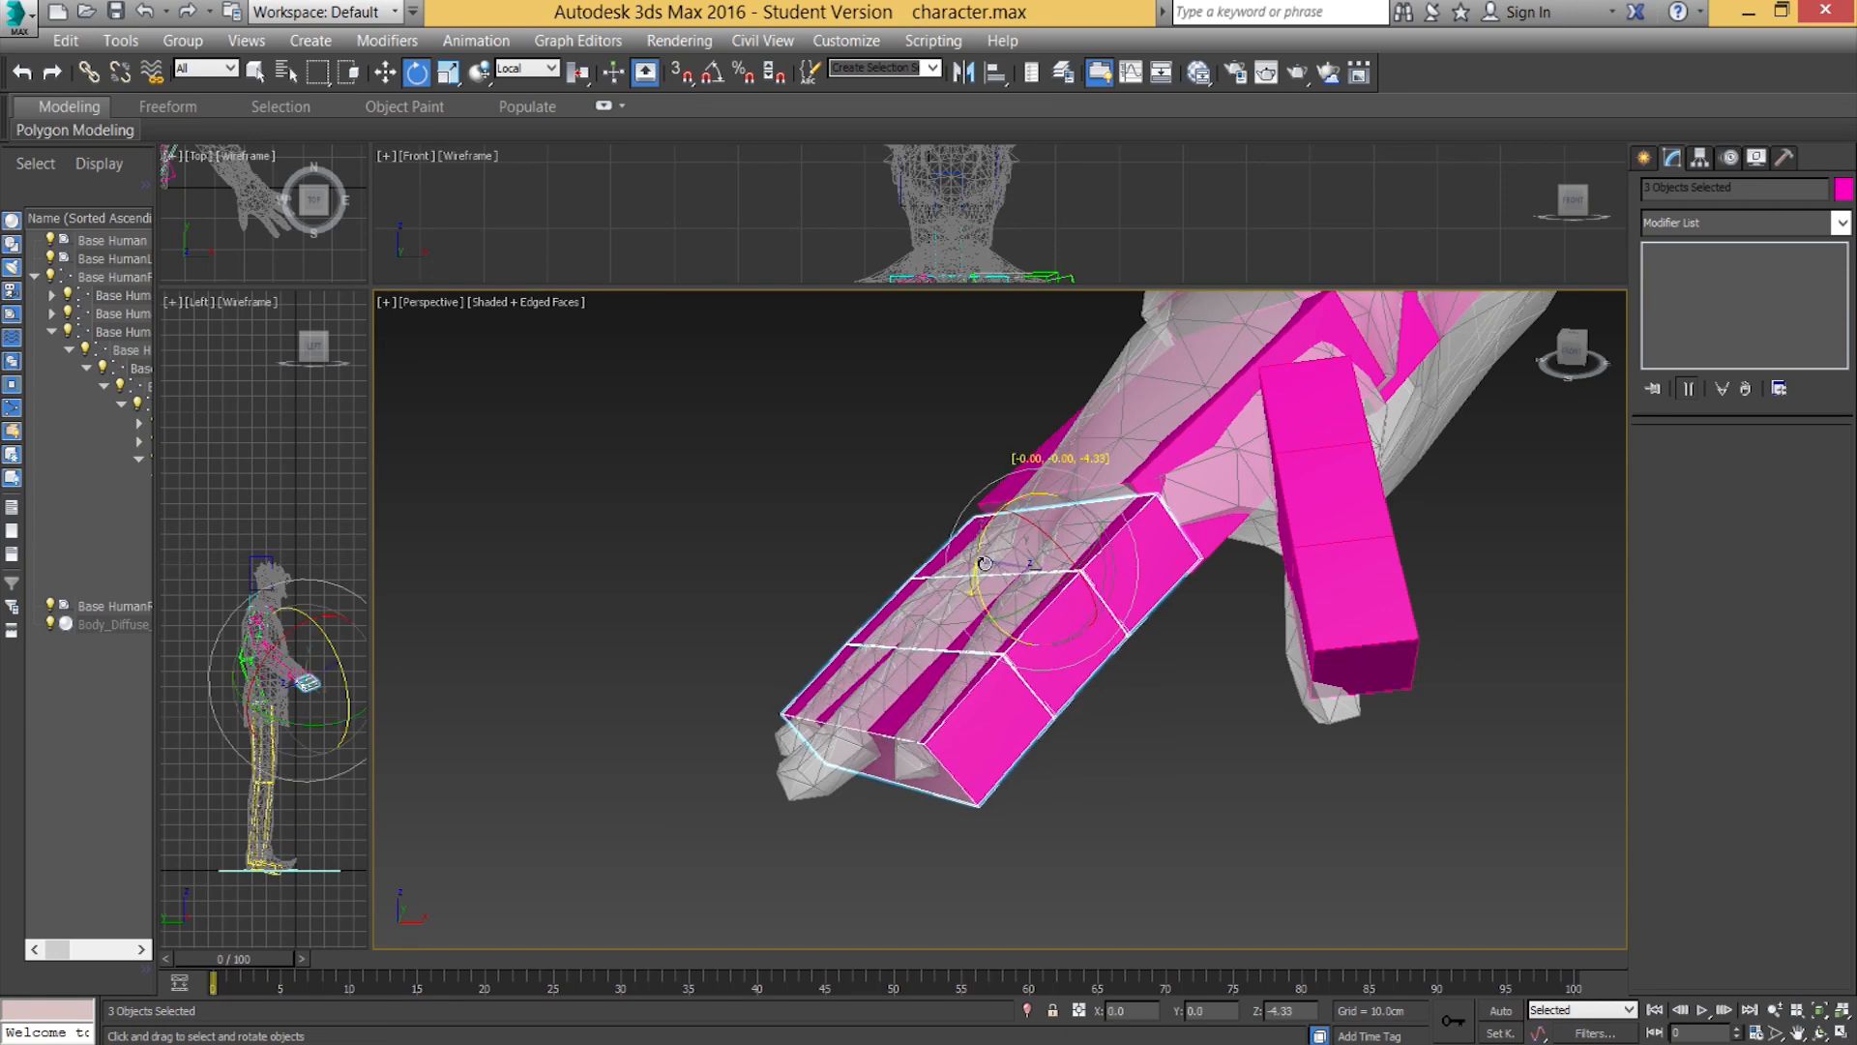
alt+middle_drag(1010, 625, 1013, 560)
key(w)
click(1055, 518)
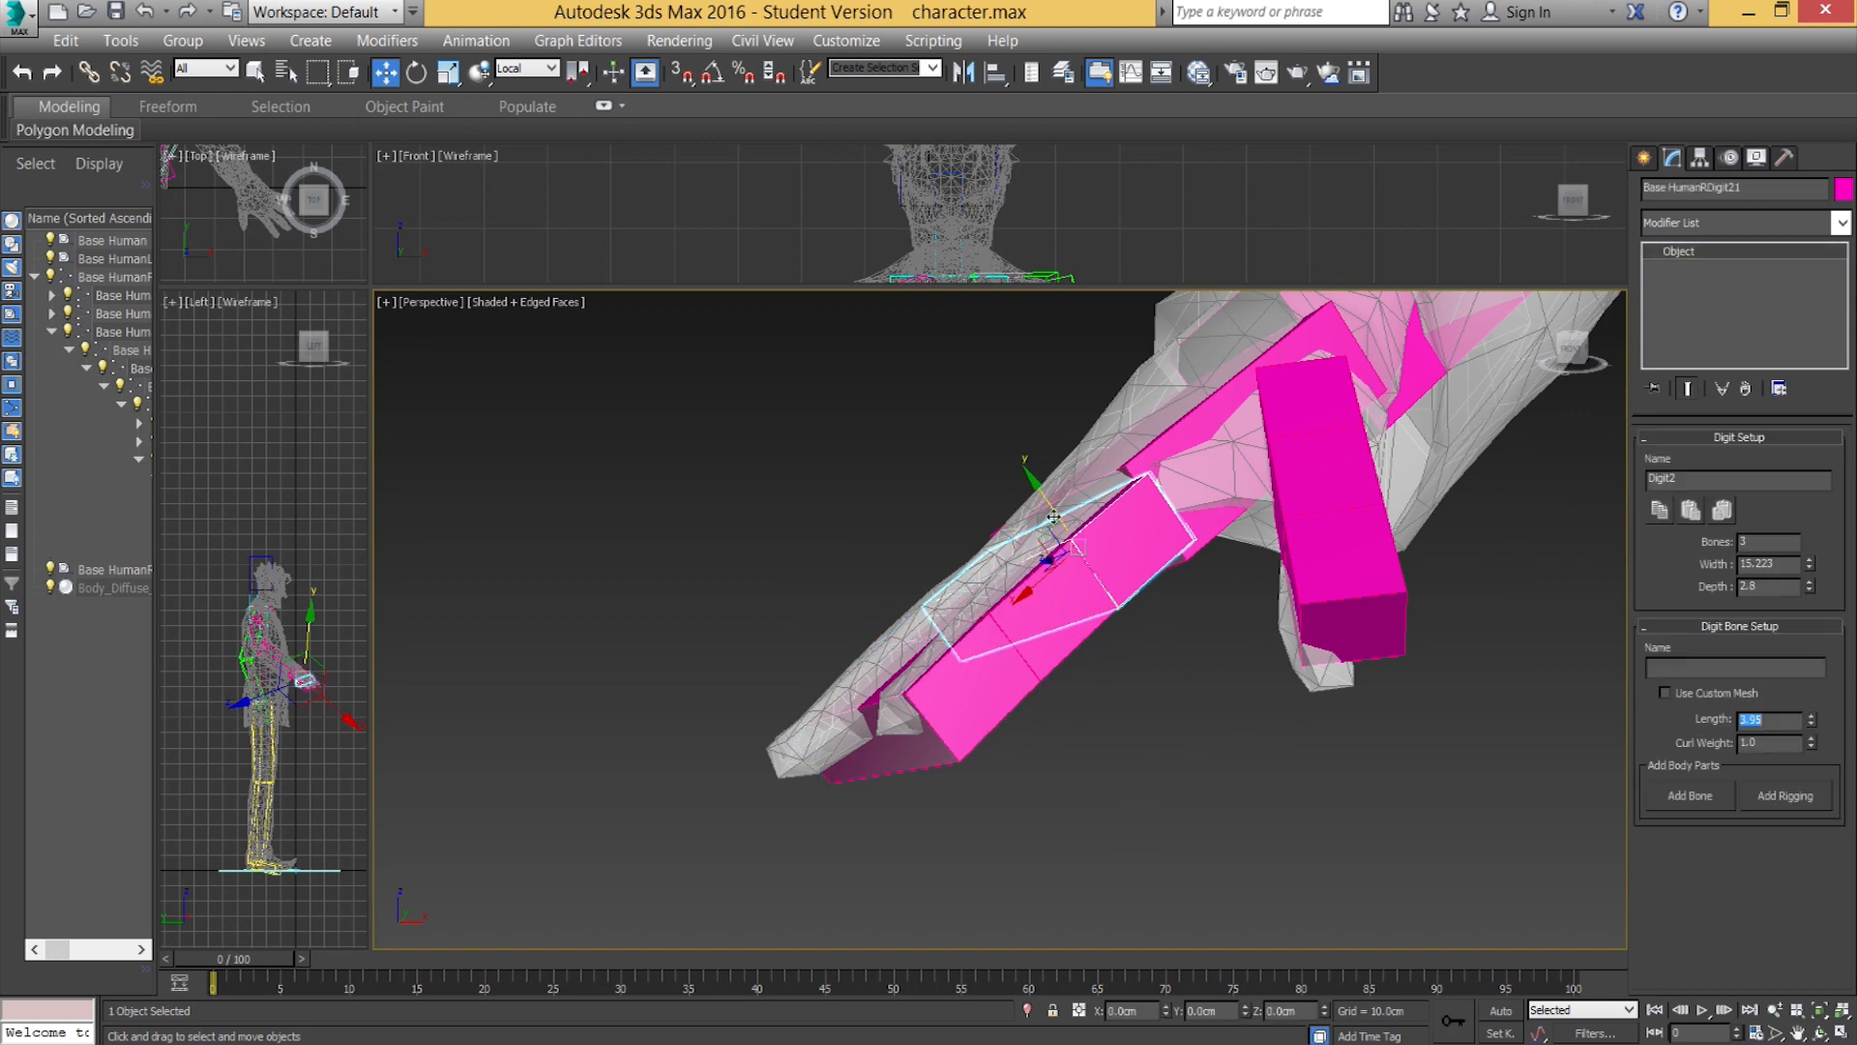
click(1048, 531)
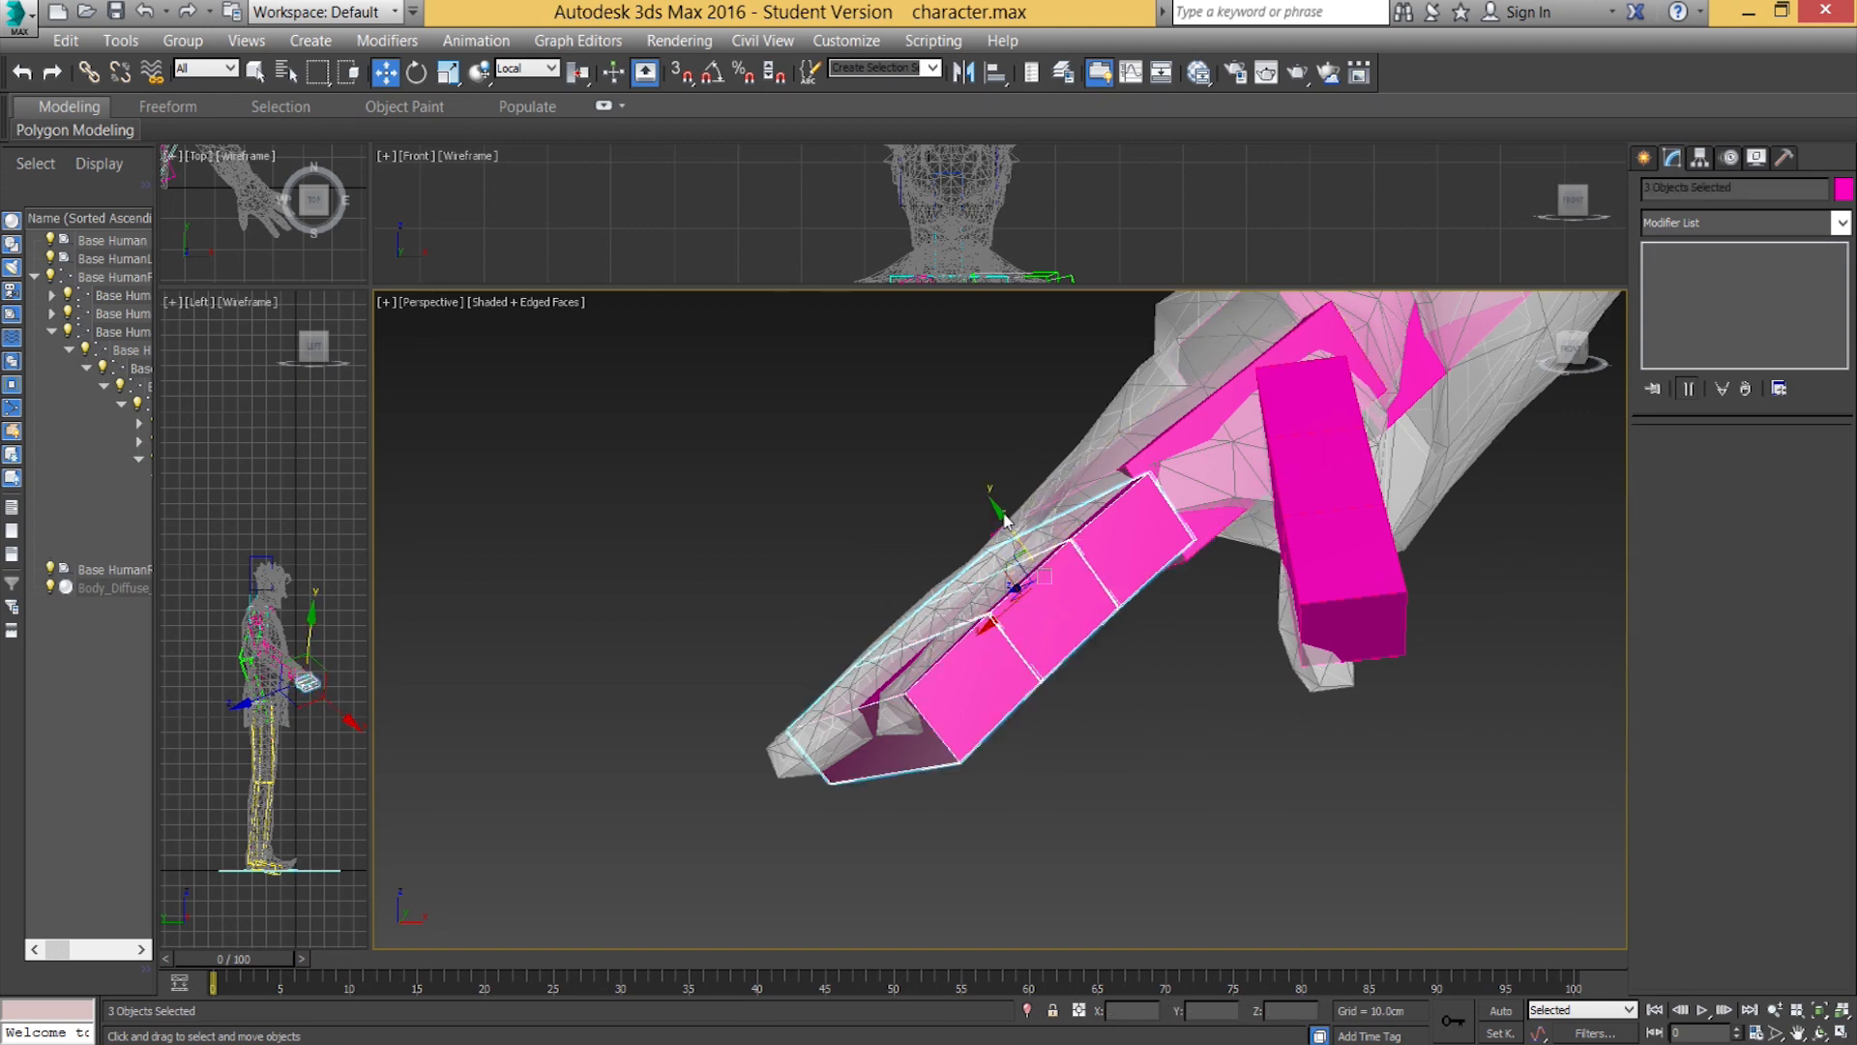
double_click(1004, 521)
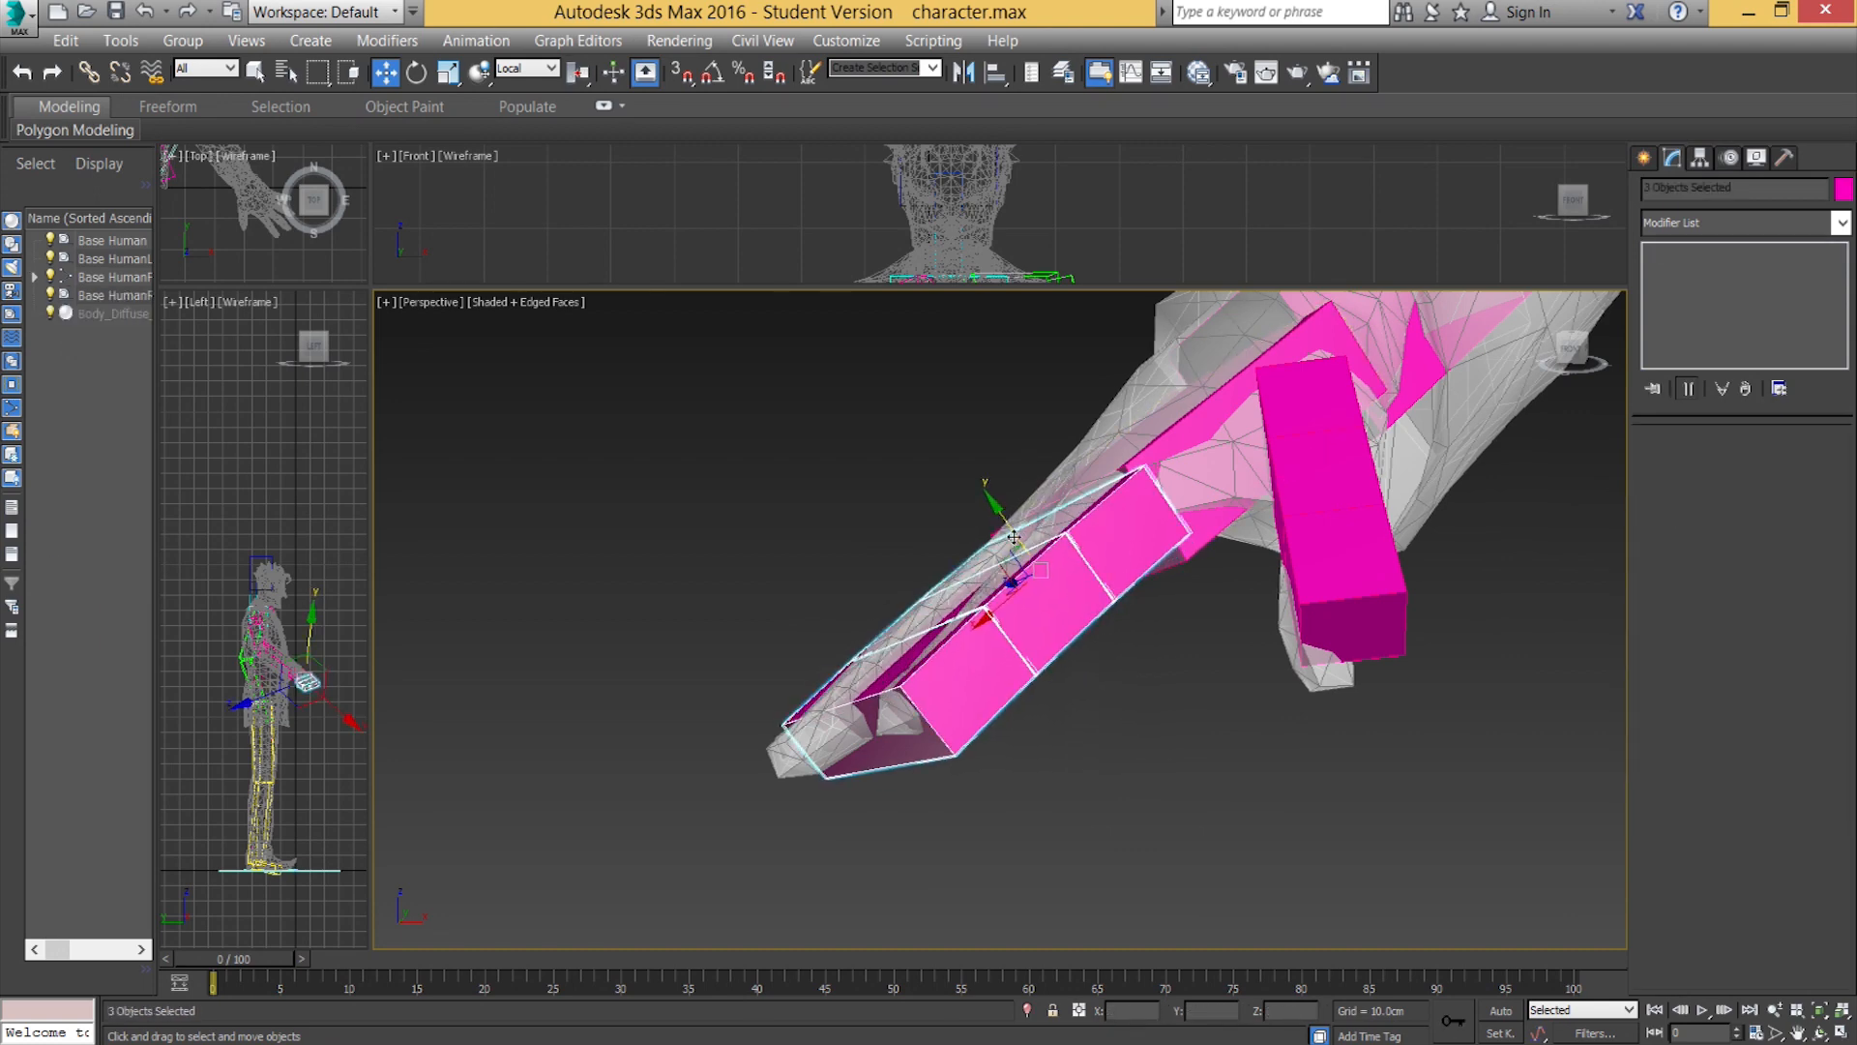
Rotate the thumb's base bone so the thumb chain matches the roll of the mesh's right thumb, including about 1.75 degrees around local Y.
scroll(938, 675, down, 6)
alt+middle_drag(943, 670, 1006, 651)
scroll(1074, 638, up, 3)
scroll(1016, 664, up, 3)
click(956, 585)
alt+middle_drag(957, 586, 951, 689)
scroll(966, 561, up, 4)
scroll(955, 687, down, 2)
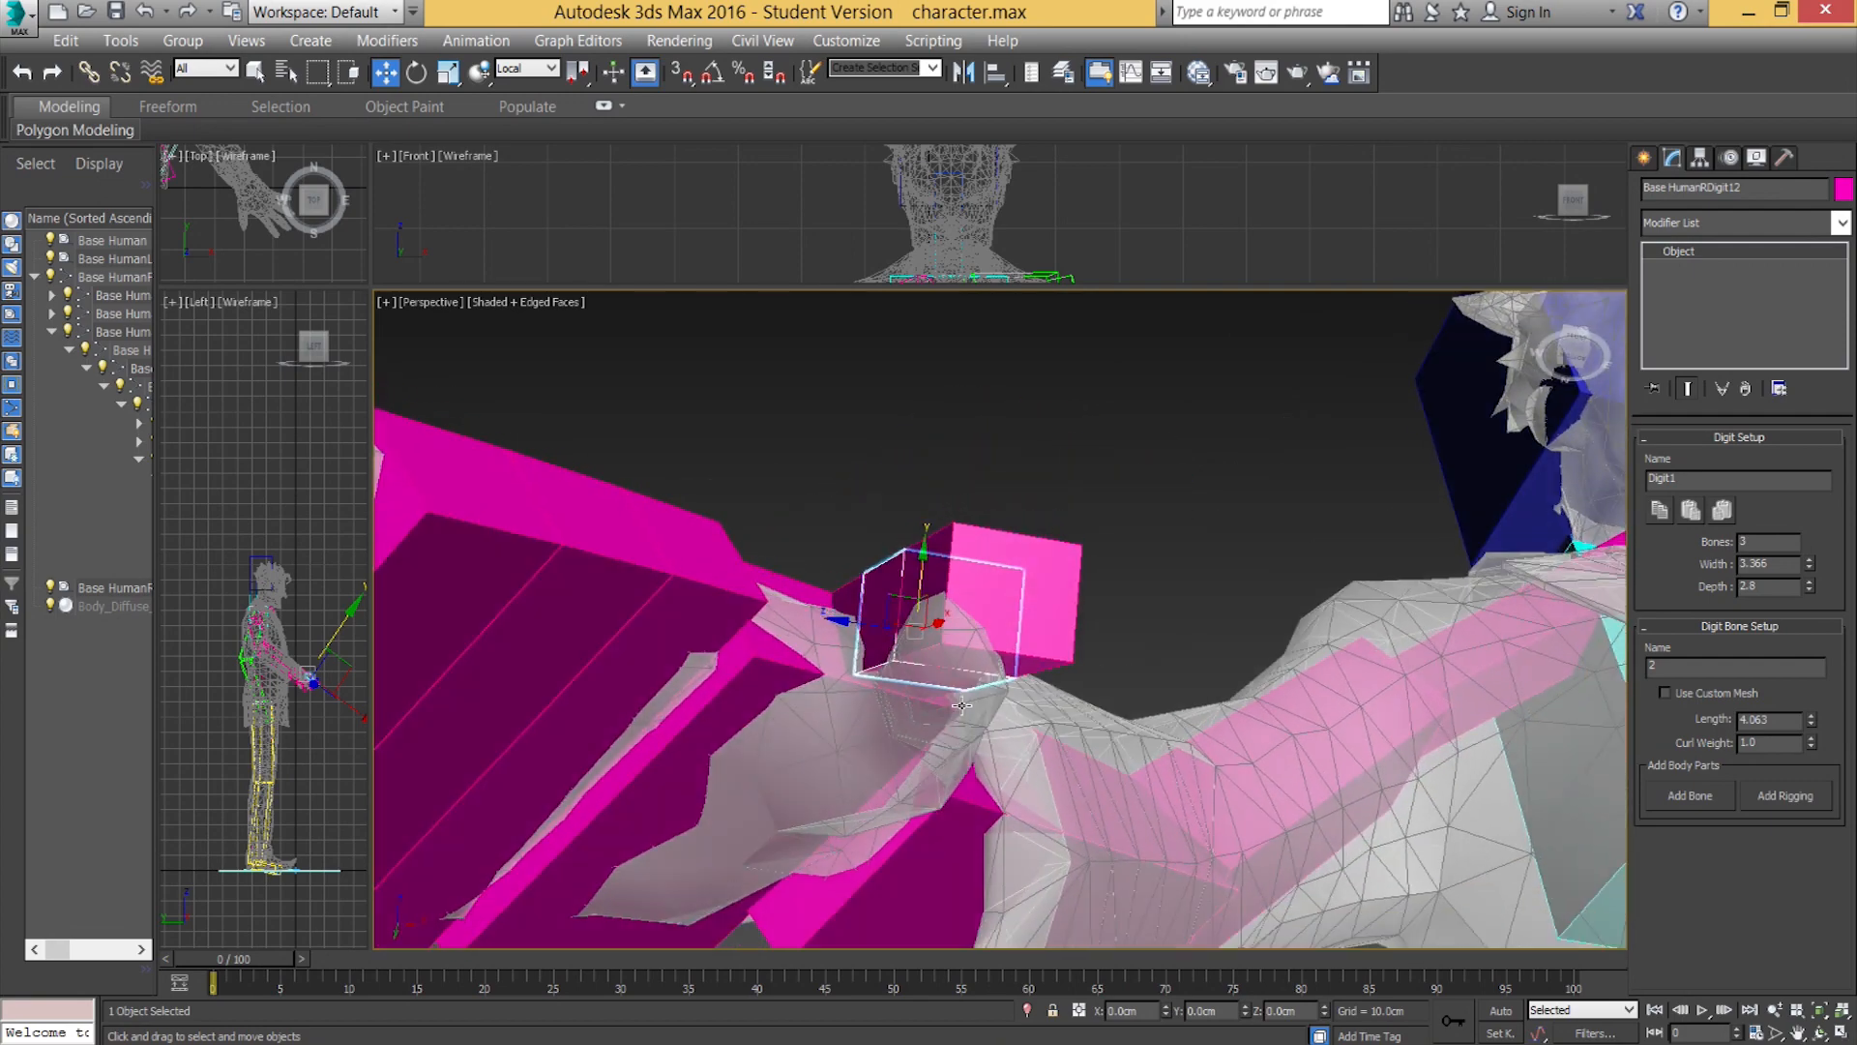
key(e)
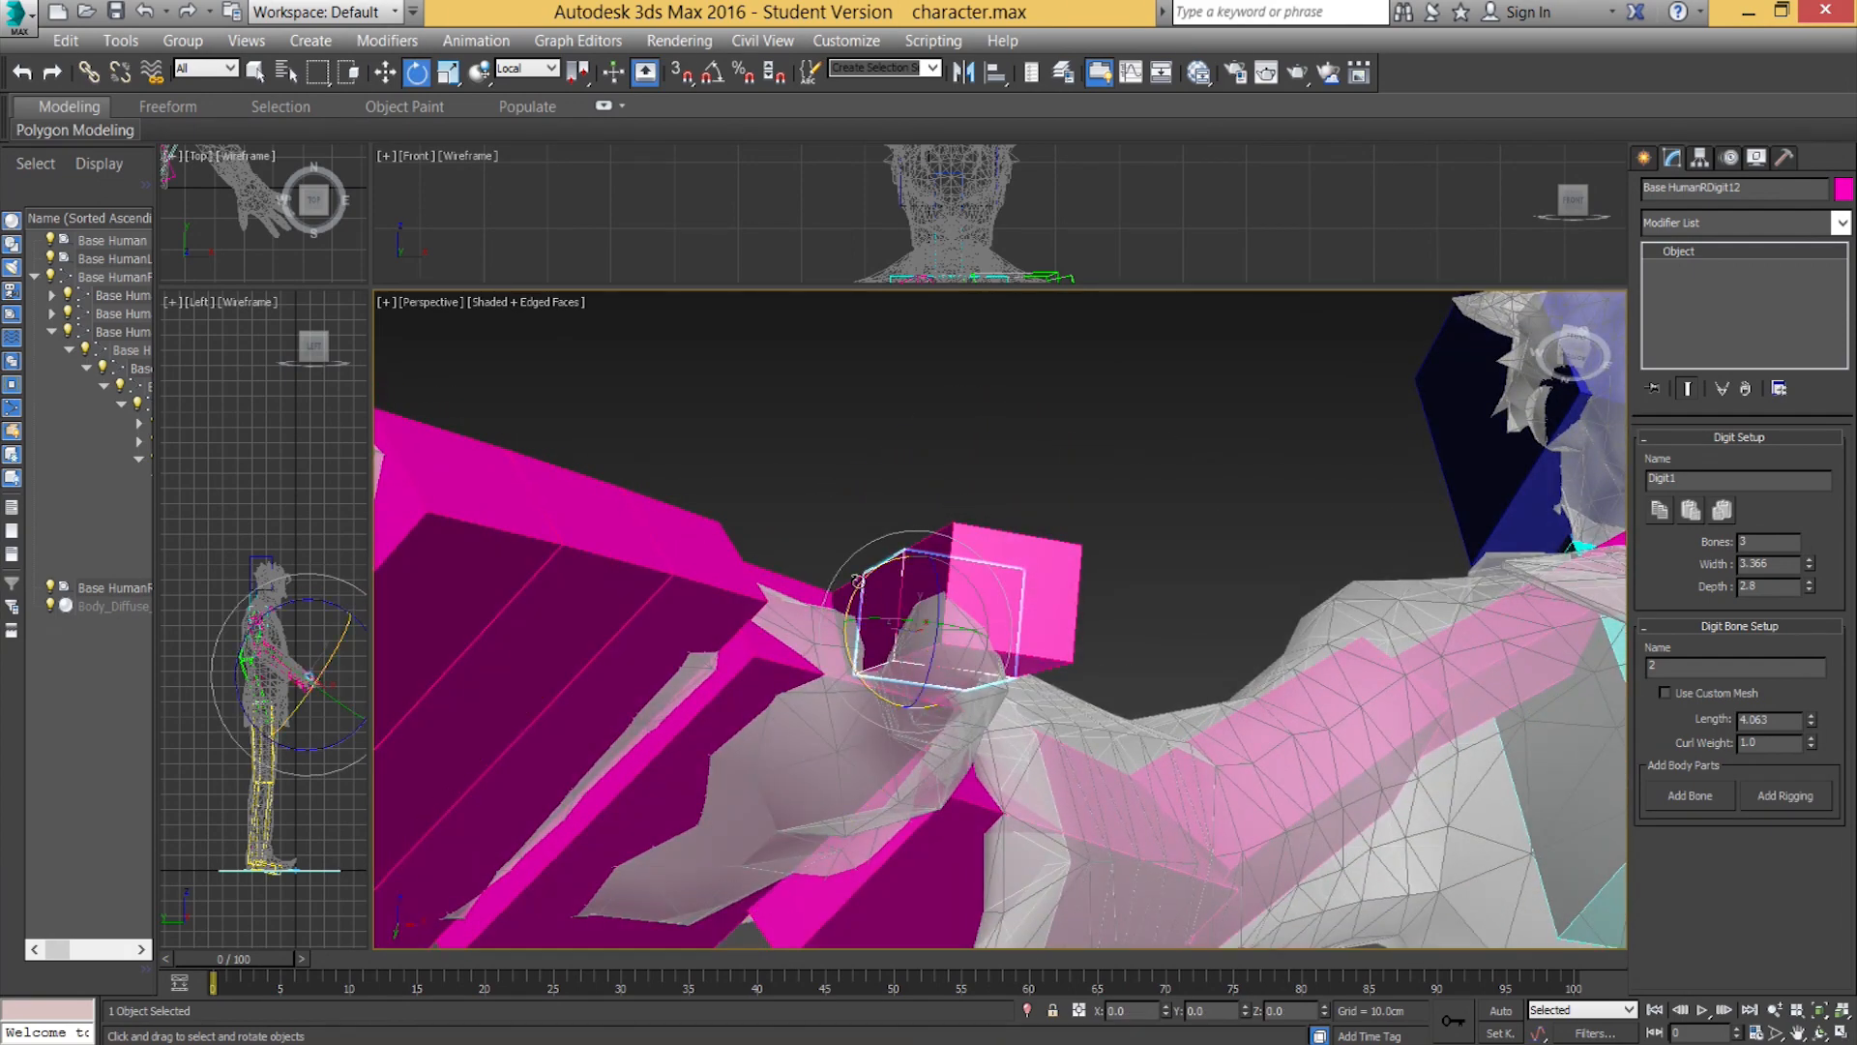
click(847, 592)
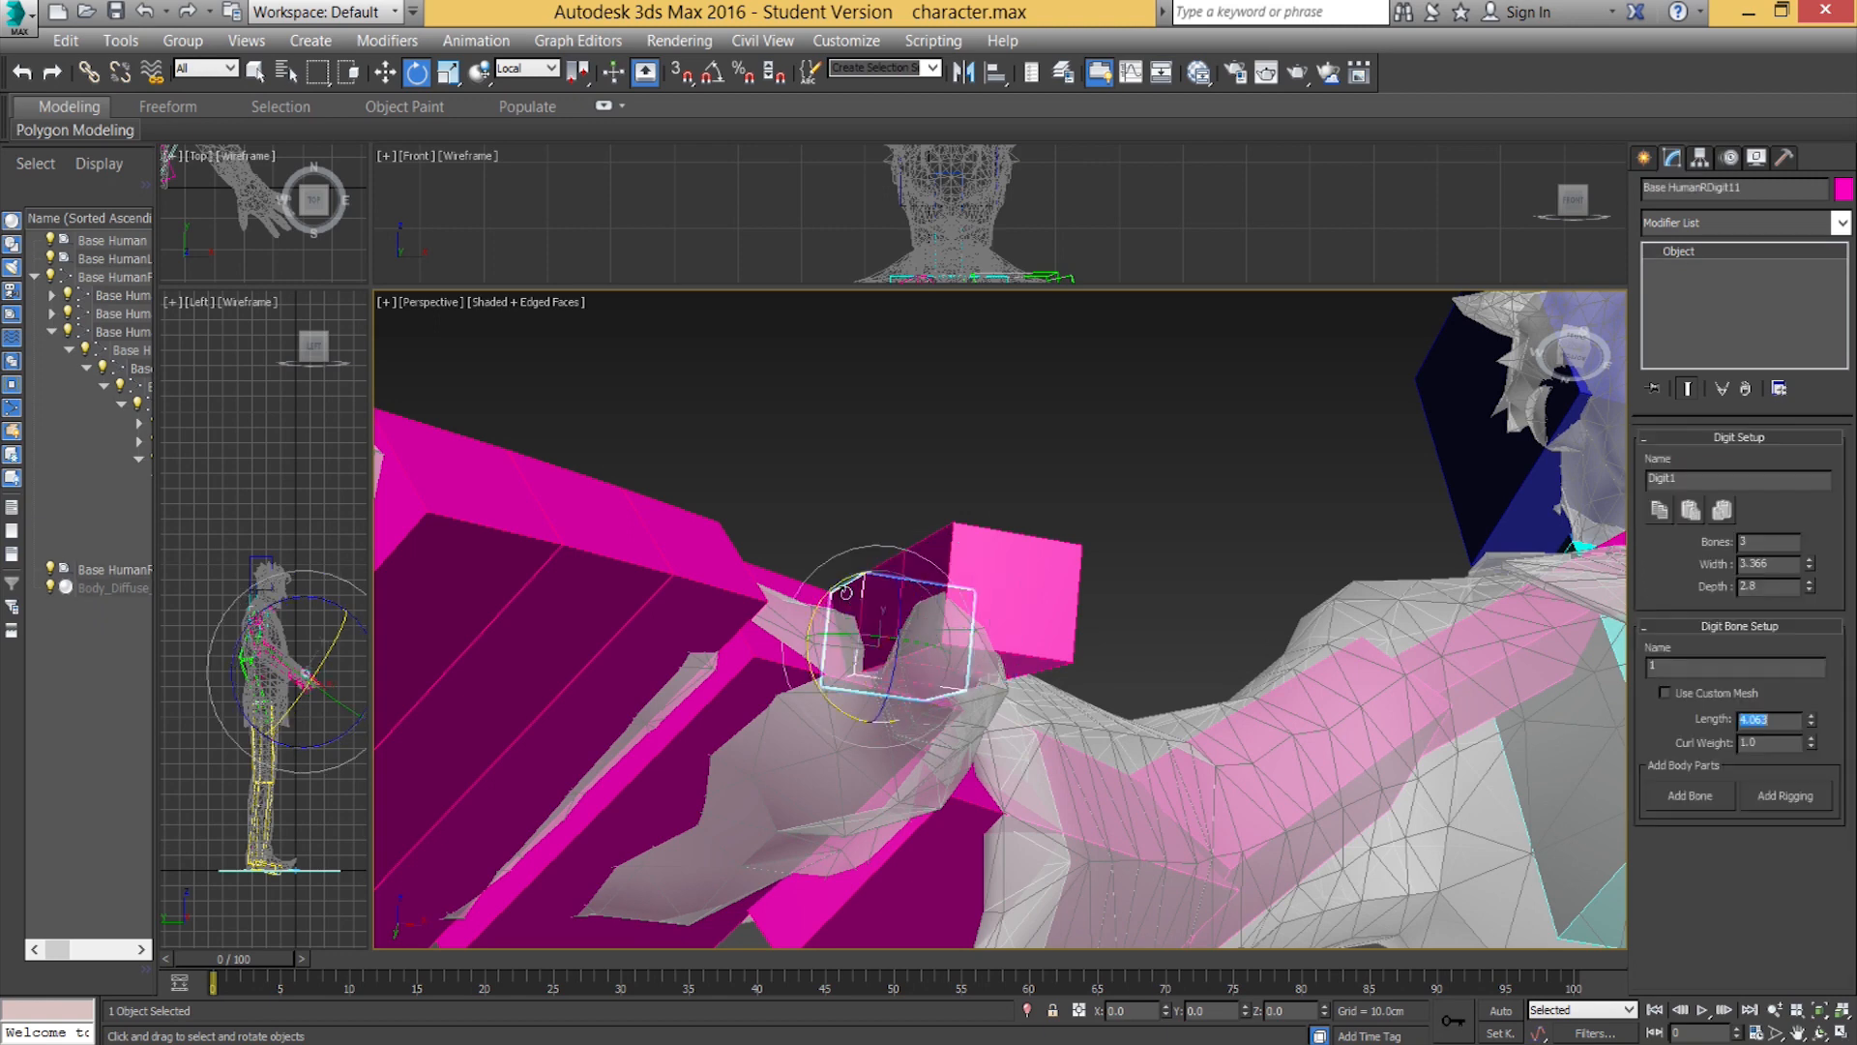
drag(835, 590, 843, 587)
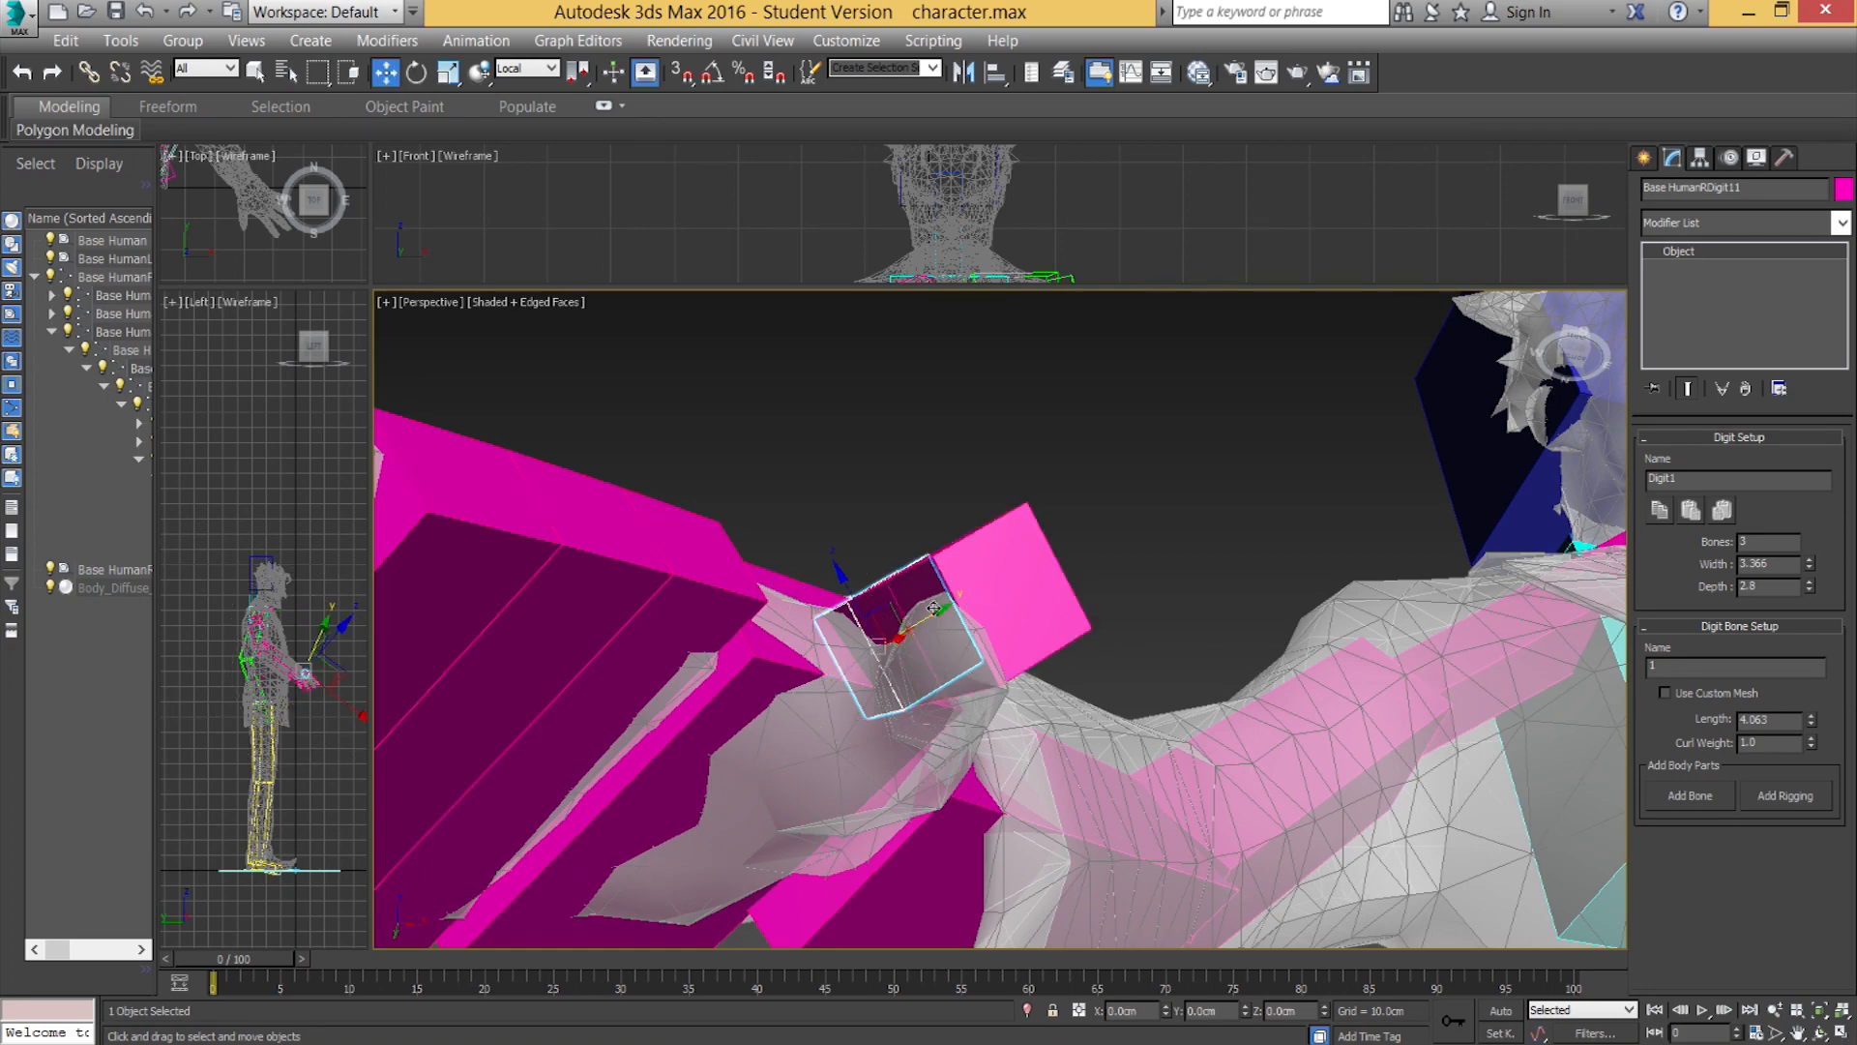
drag(885, 615, 892, 620)
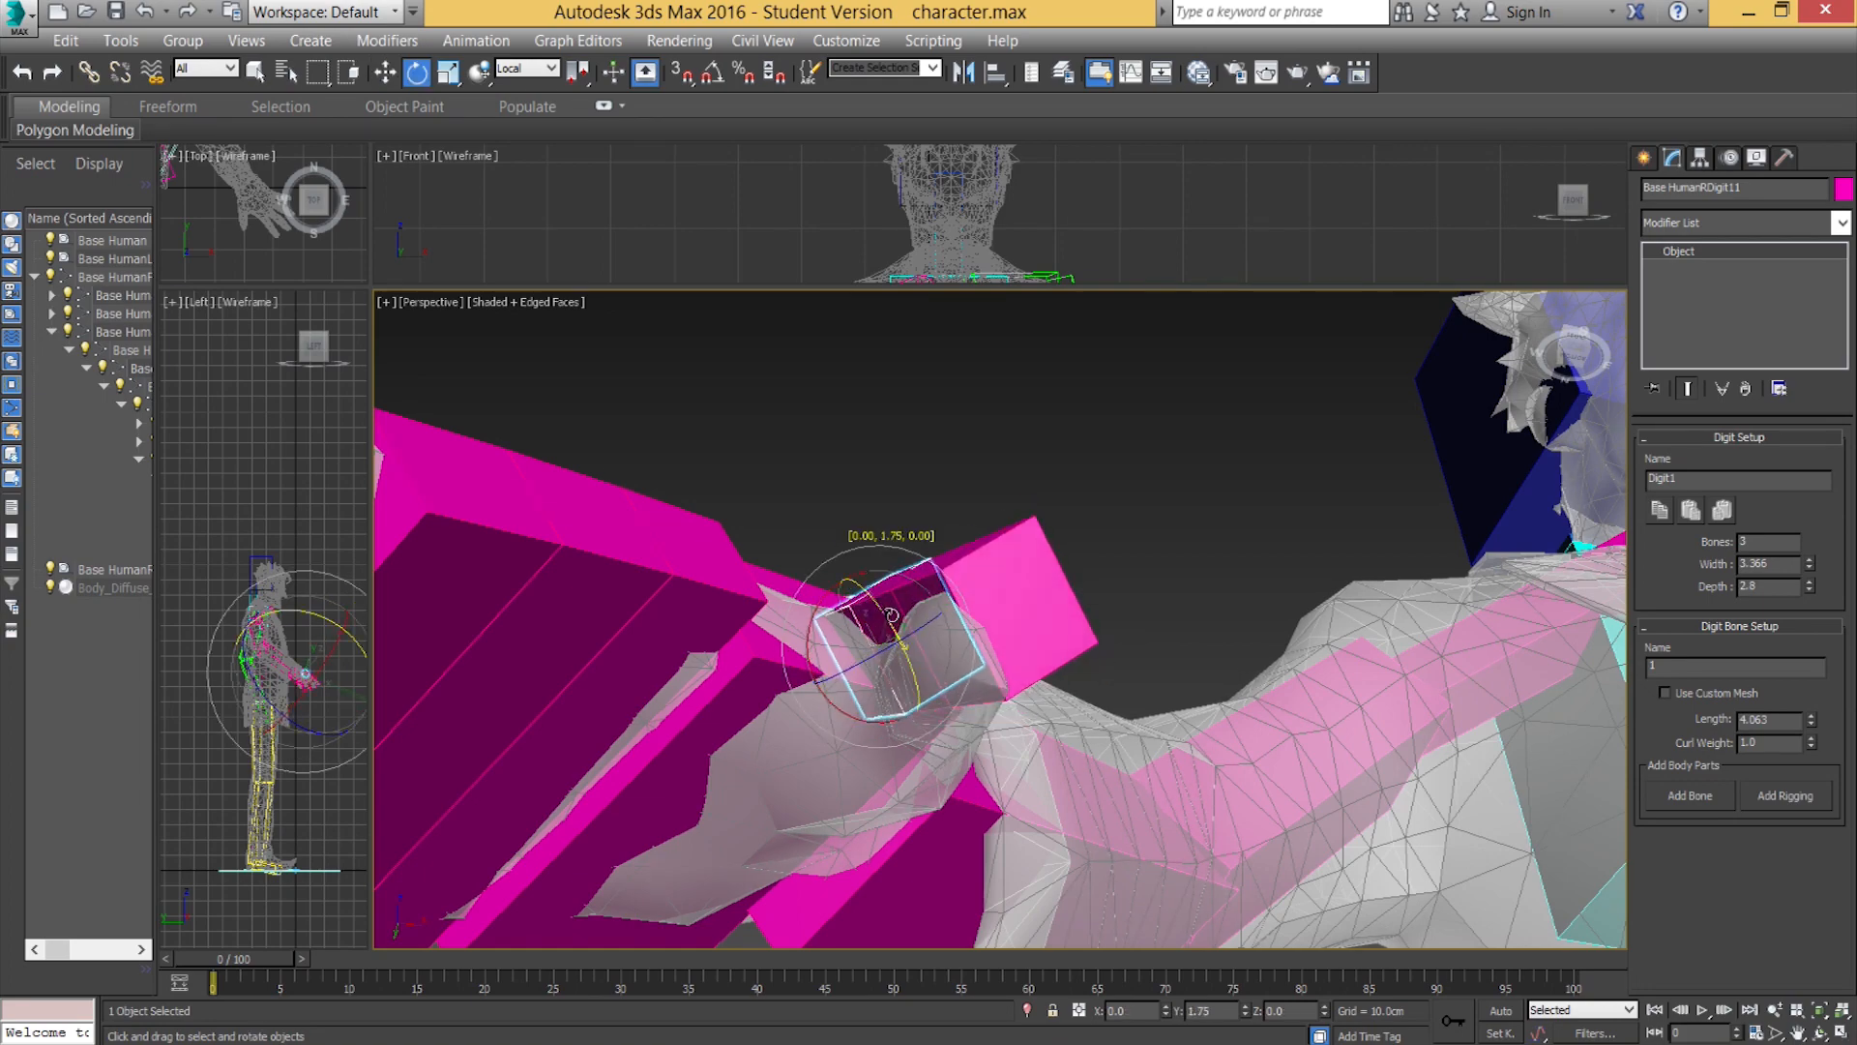
Reposition the thumb's base bone and rotate it further so the thumb chain lies along the mesh's thumb.
alt+middle_drag(873, 646, 892, 692)
key(w)
alt+middle_drag(859, 587, 862, 569)
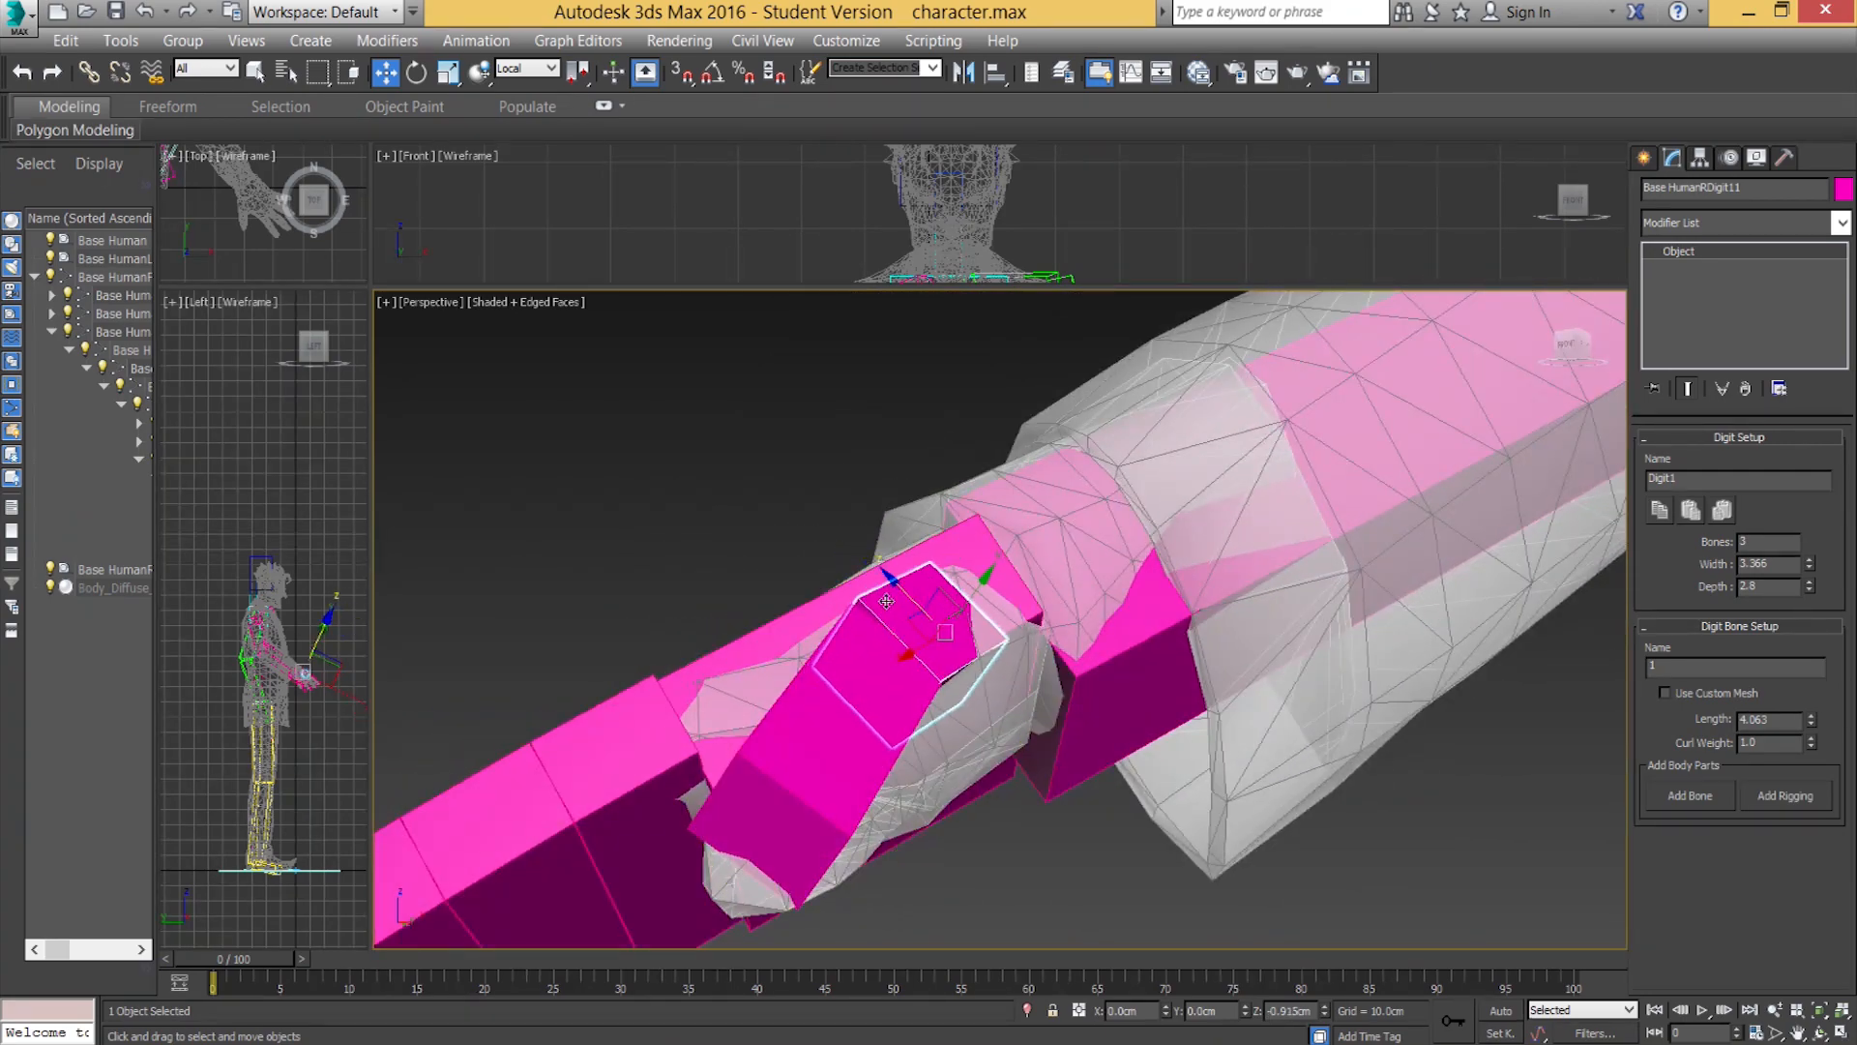
key(ctrl+z)
mouse_move(899, 616)
mouse_down()
mouse_move(865, 610)
mouse_move(931, 641)
mouse_move(897, 622)
mouse_up()
double_click(912, 624)
key(e)
click(945, 619)
alt+middle_drag(897, 624, 964, 632)
drag(885, 528, 876, 542)
alt+middle_drag(992, 683, 905, 674)
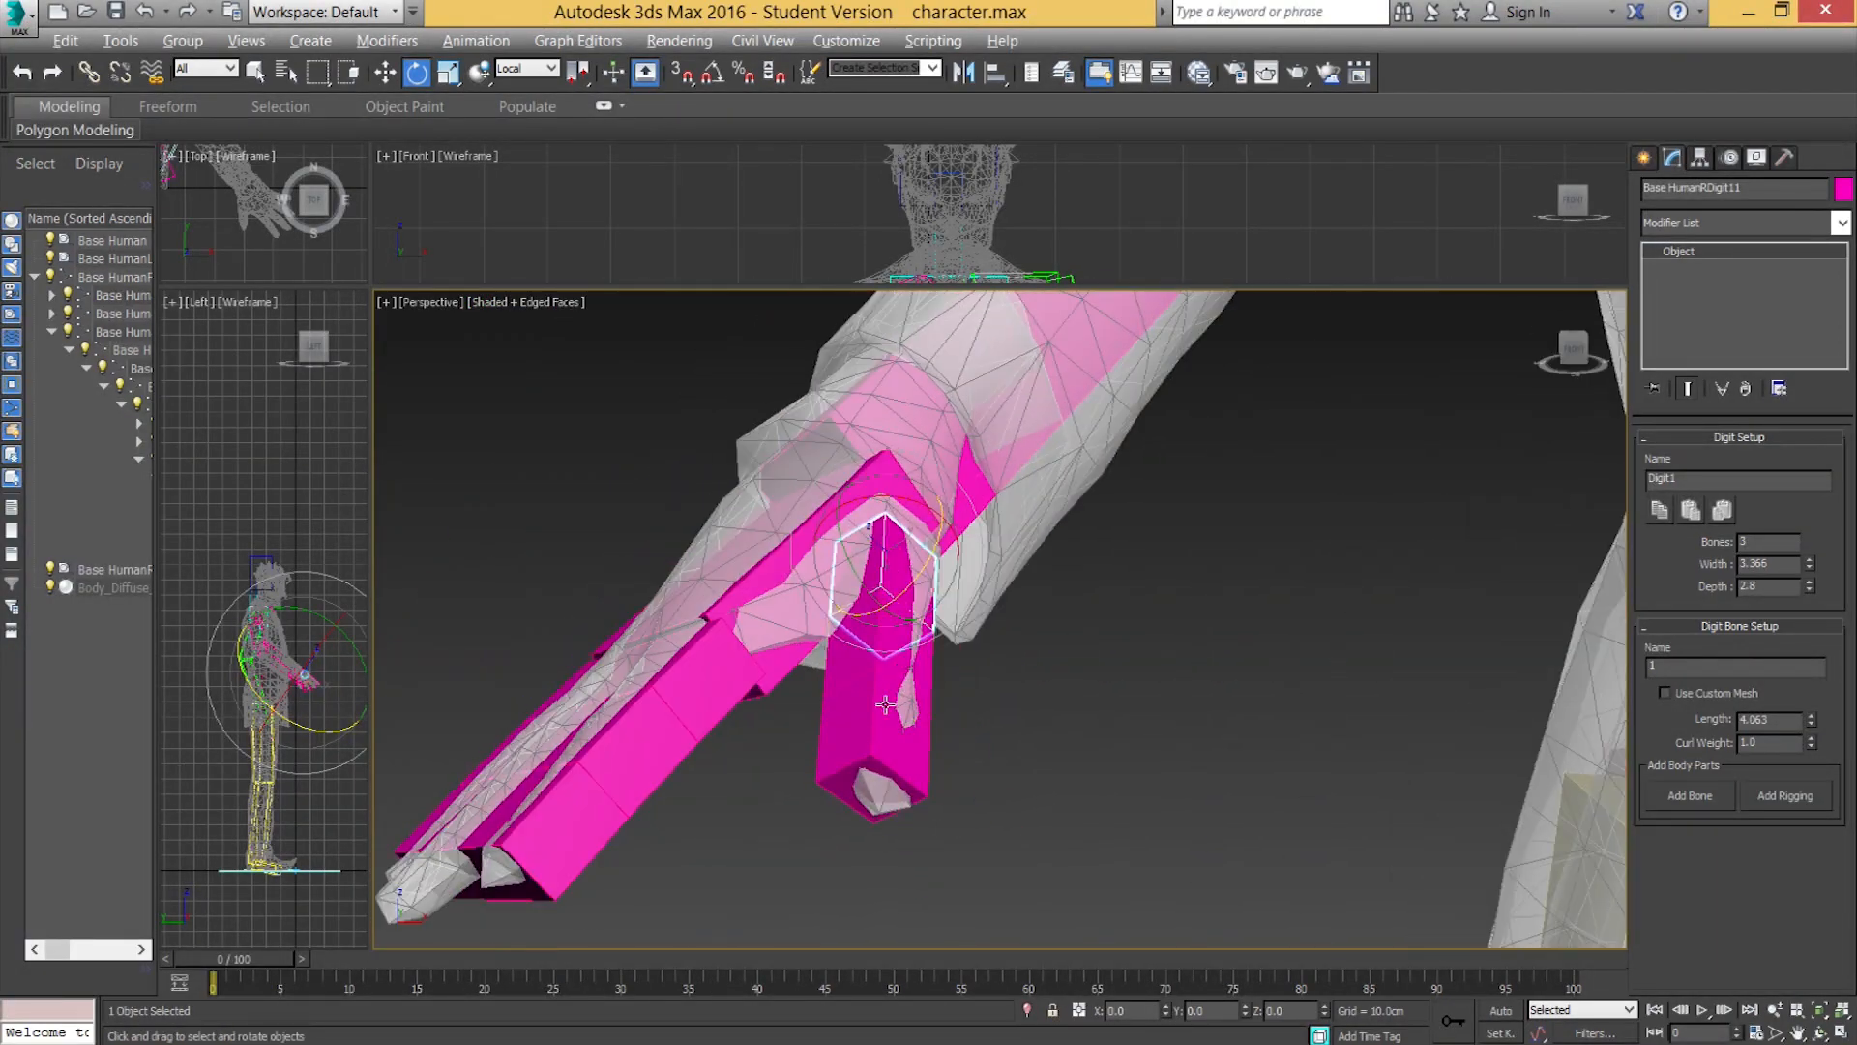
Select the head bone and move it into line with the mesh's head.
scroll(885, 705, down, 8)
middle_drag(933, 561, 887, 716)
alt+middle_drag(1011, 620, 1037, 799)
click(758, 600)
alt+middle_drag(758, 629, 778, 597)
key(w)
drag(743, 575, 795, 637)
alt+middle_drag(962, 716, 859, 537)
scroll(817, 745, down, 3)
scroll(892, 810, up, 2)
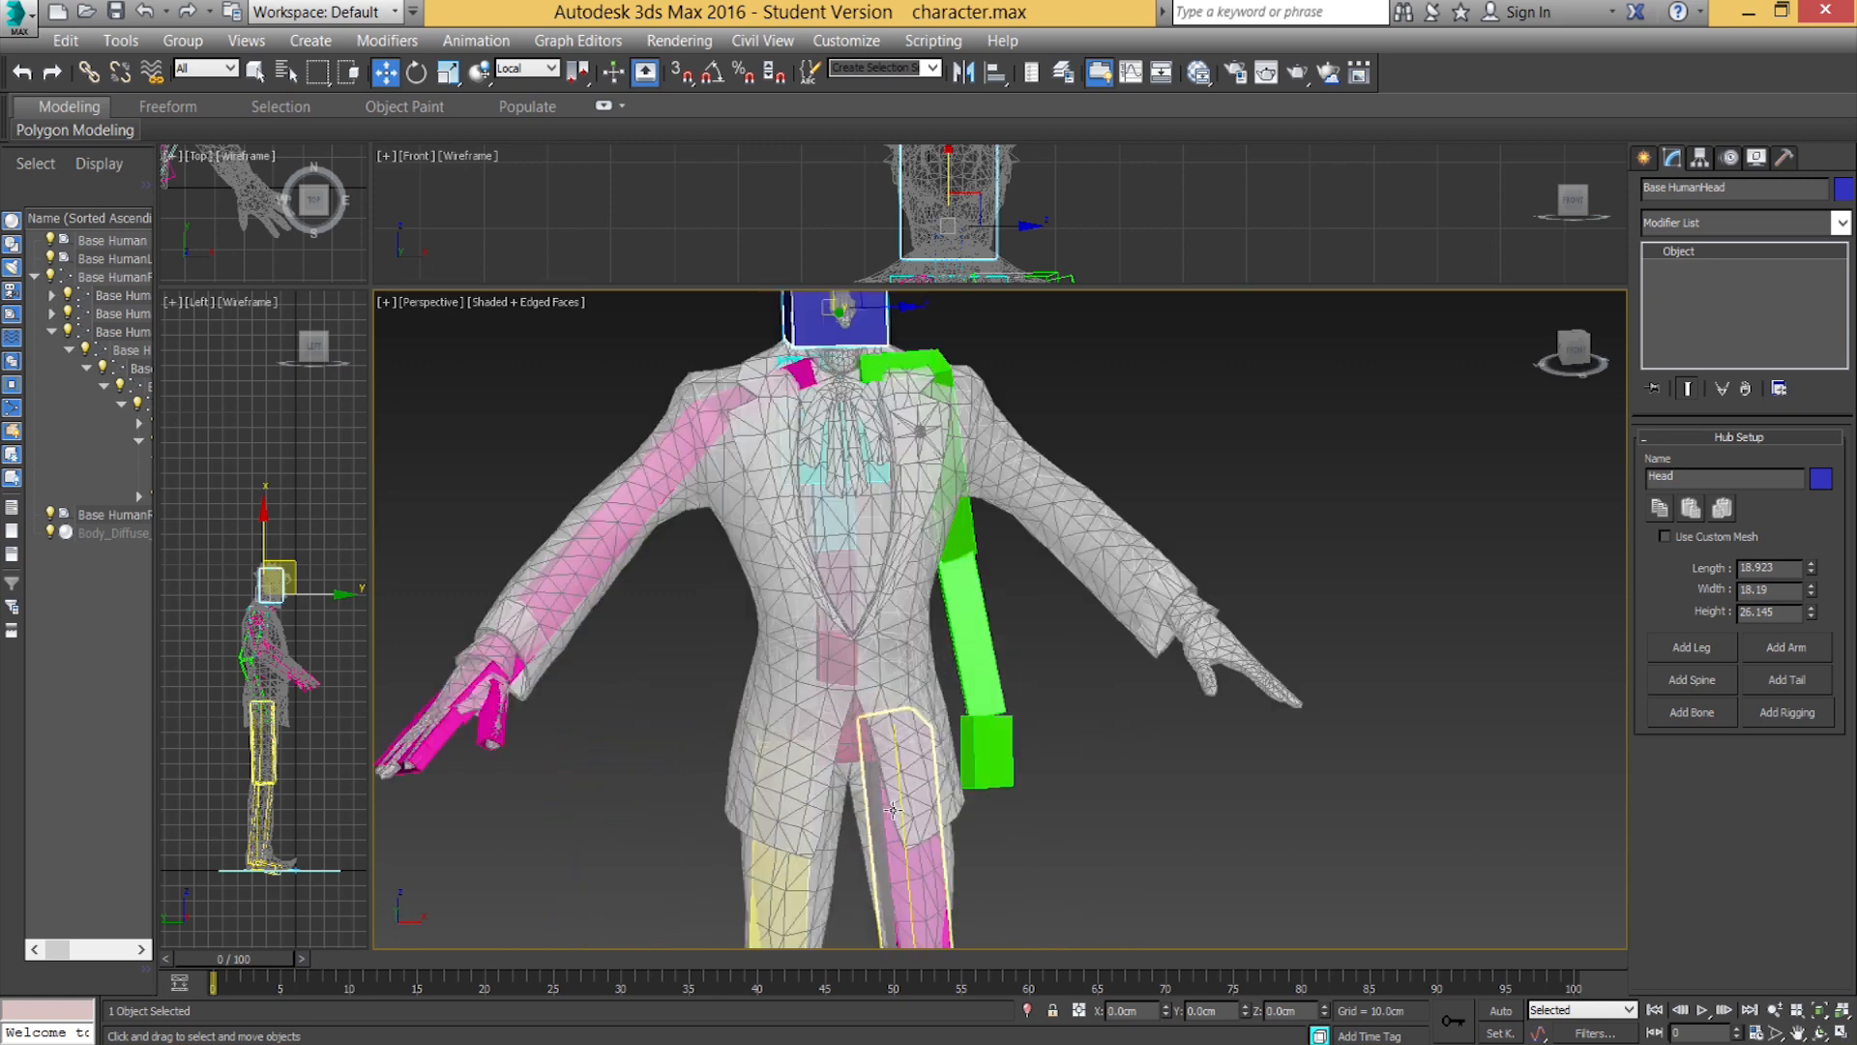
Select the right thigh bone and scale it non-uniformly thicker so it fills the mesh's upper leg.
scroll(892, 809, up, 2)
middle_drag(862, 851, 882, 653)
click(756, 729)
alt+middle_drag(700, 771, 733, 789)
scroll(733, 789, down, 1)
middle_drag(733, 789, 826, 669)
scroll(737, 825, up, 4)
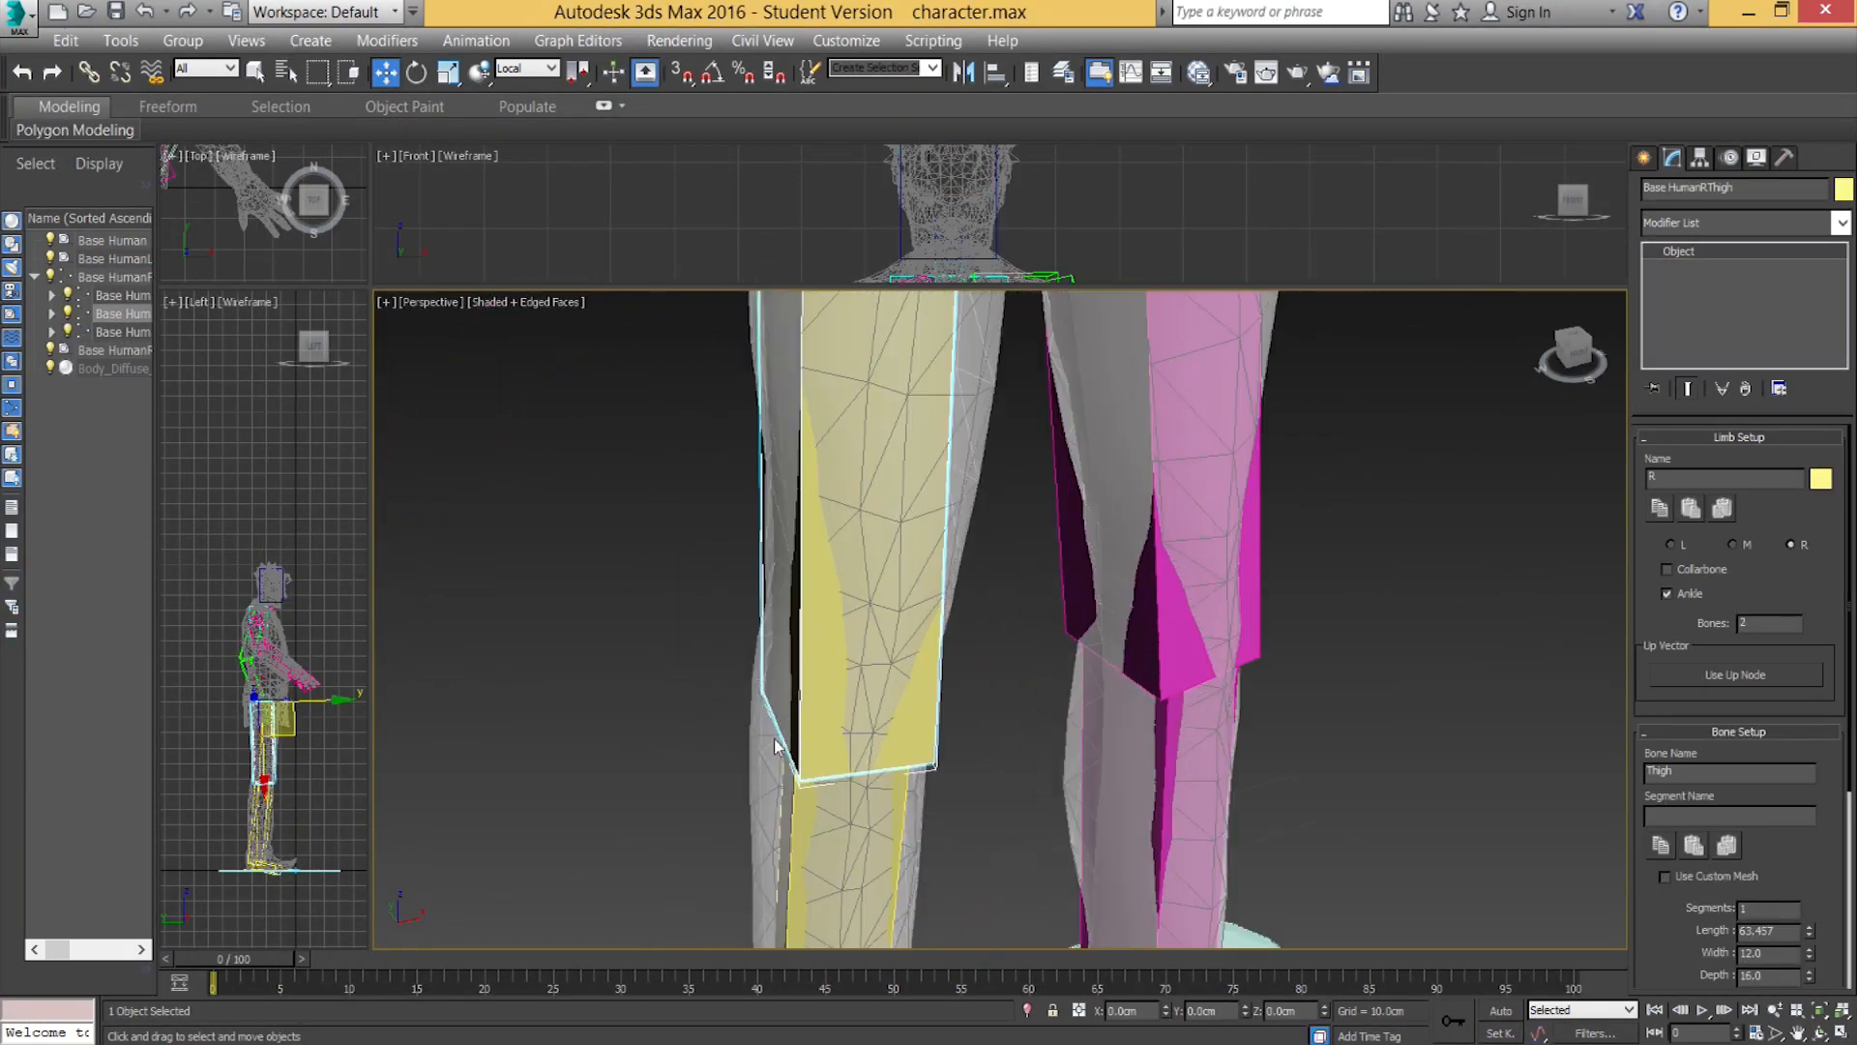
key(e)
key(w)
key(r)
scroll(830, 678, down, 5)
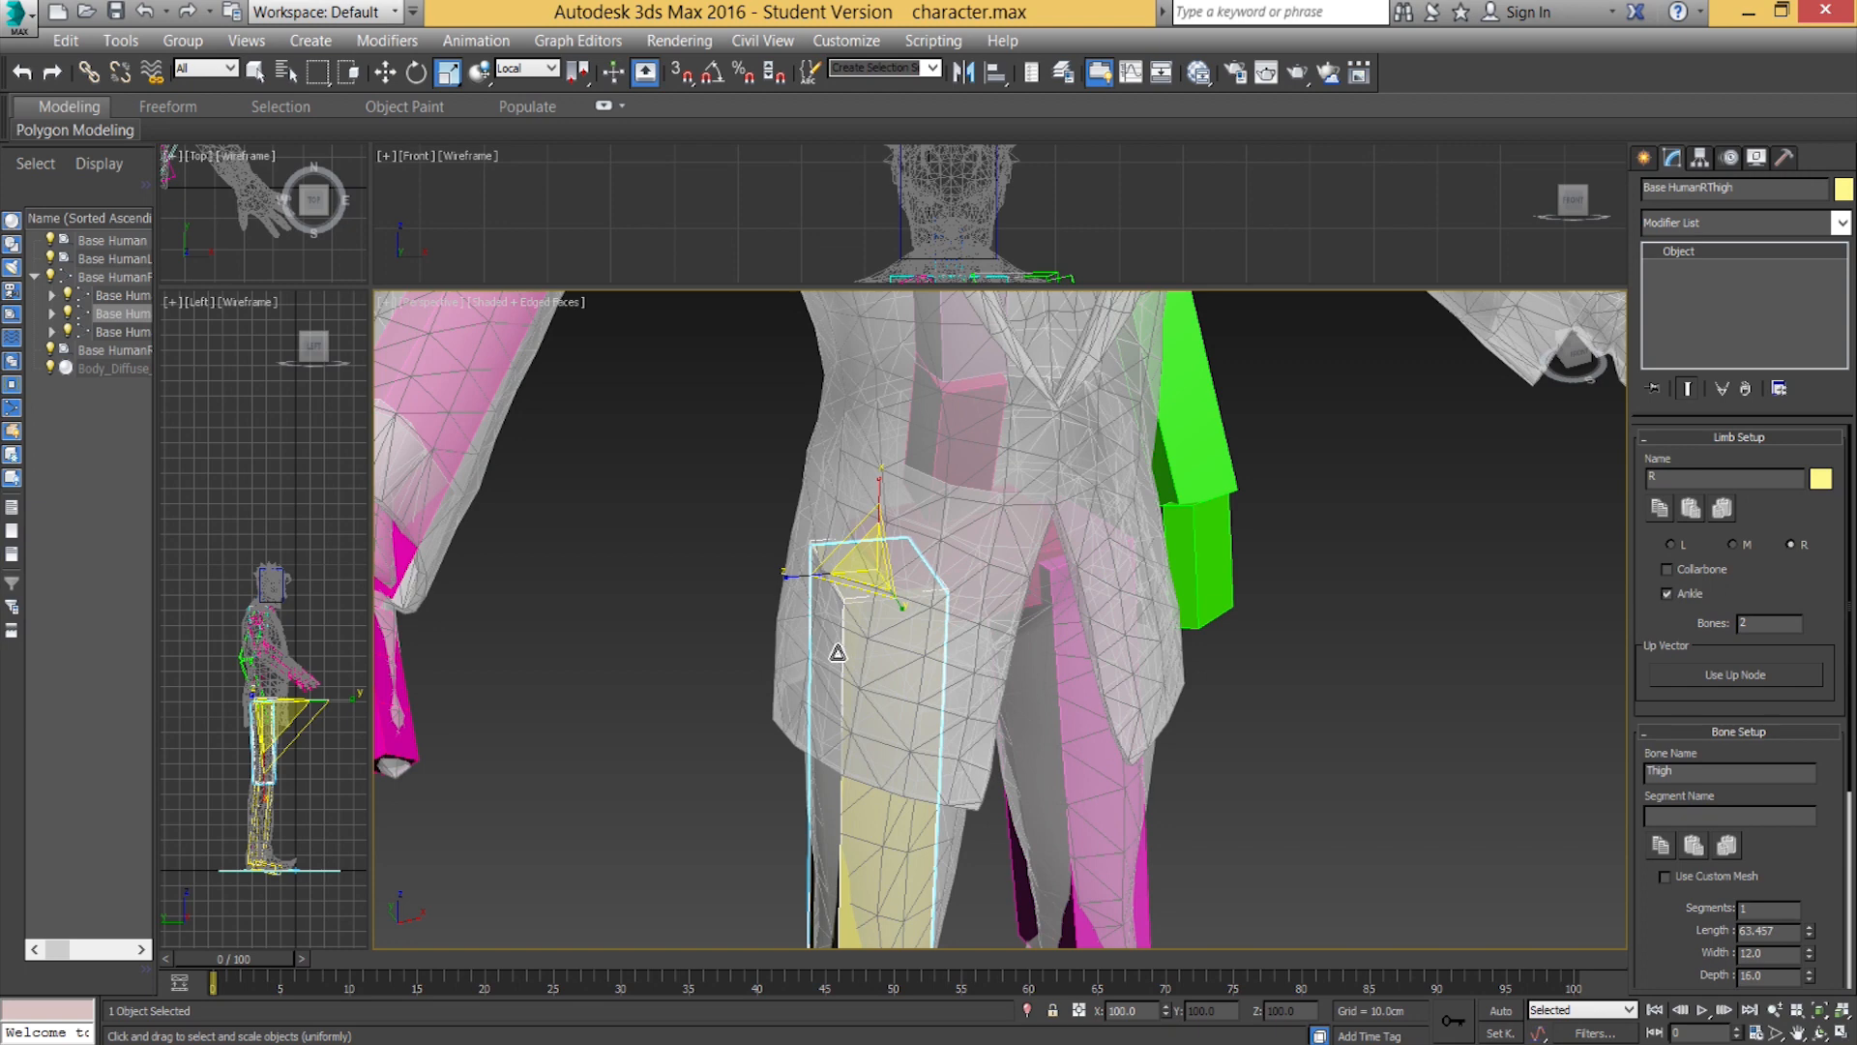
middle_drag(906, 733, 896, 602)
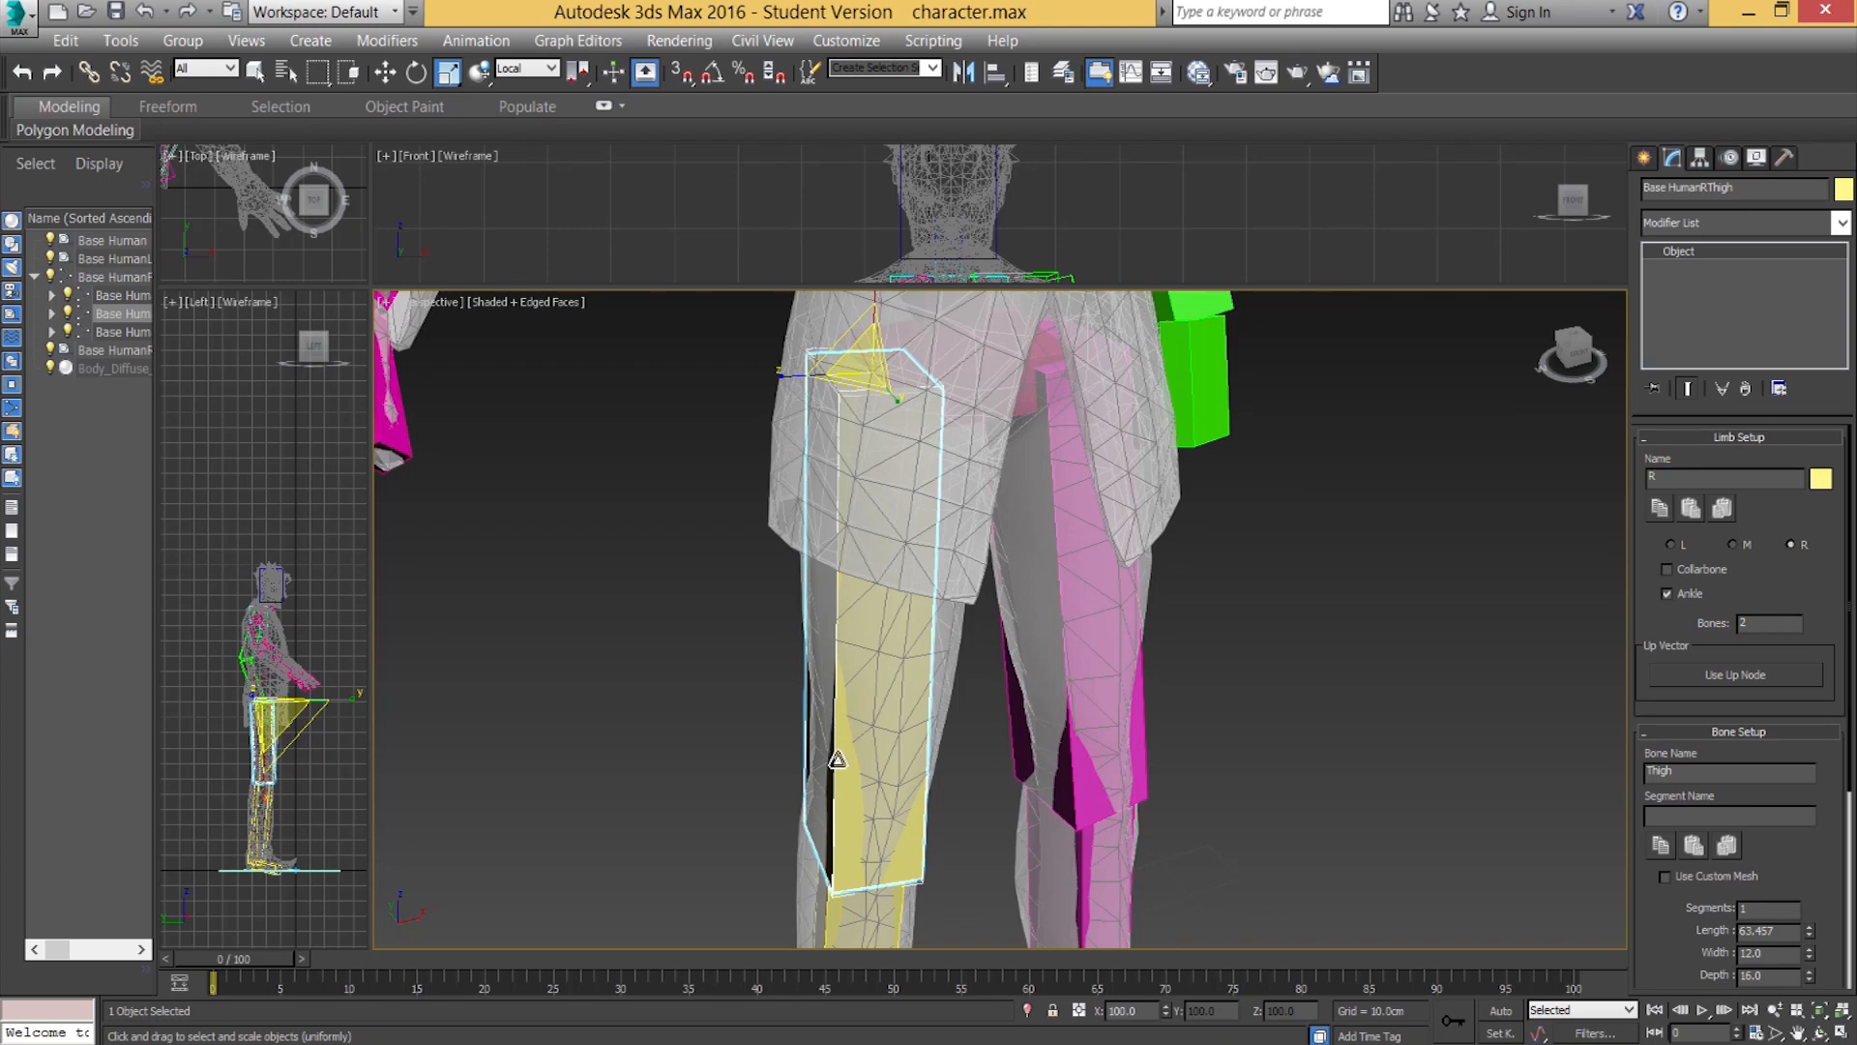
scroll(853, 774, down, 5)
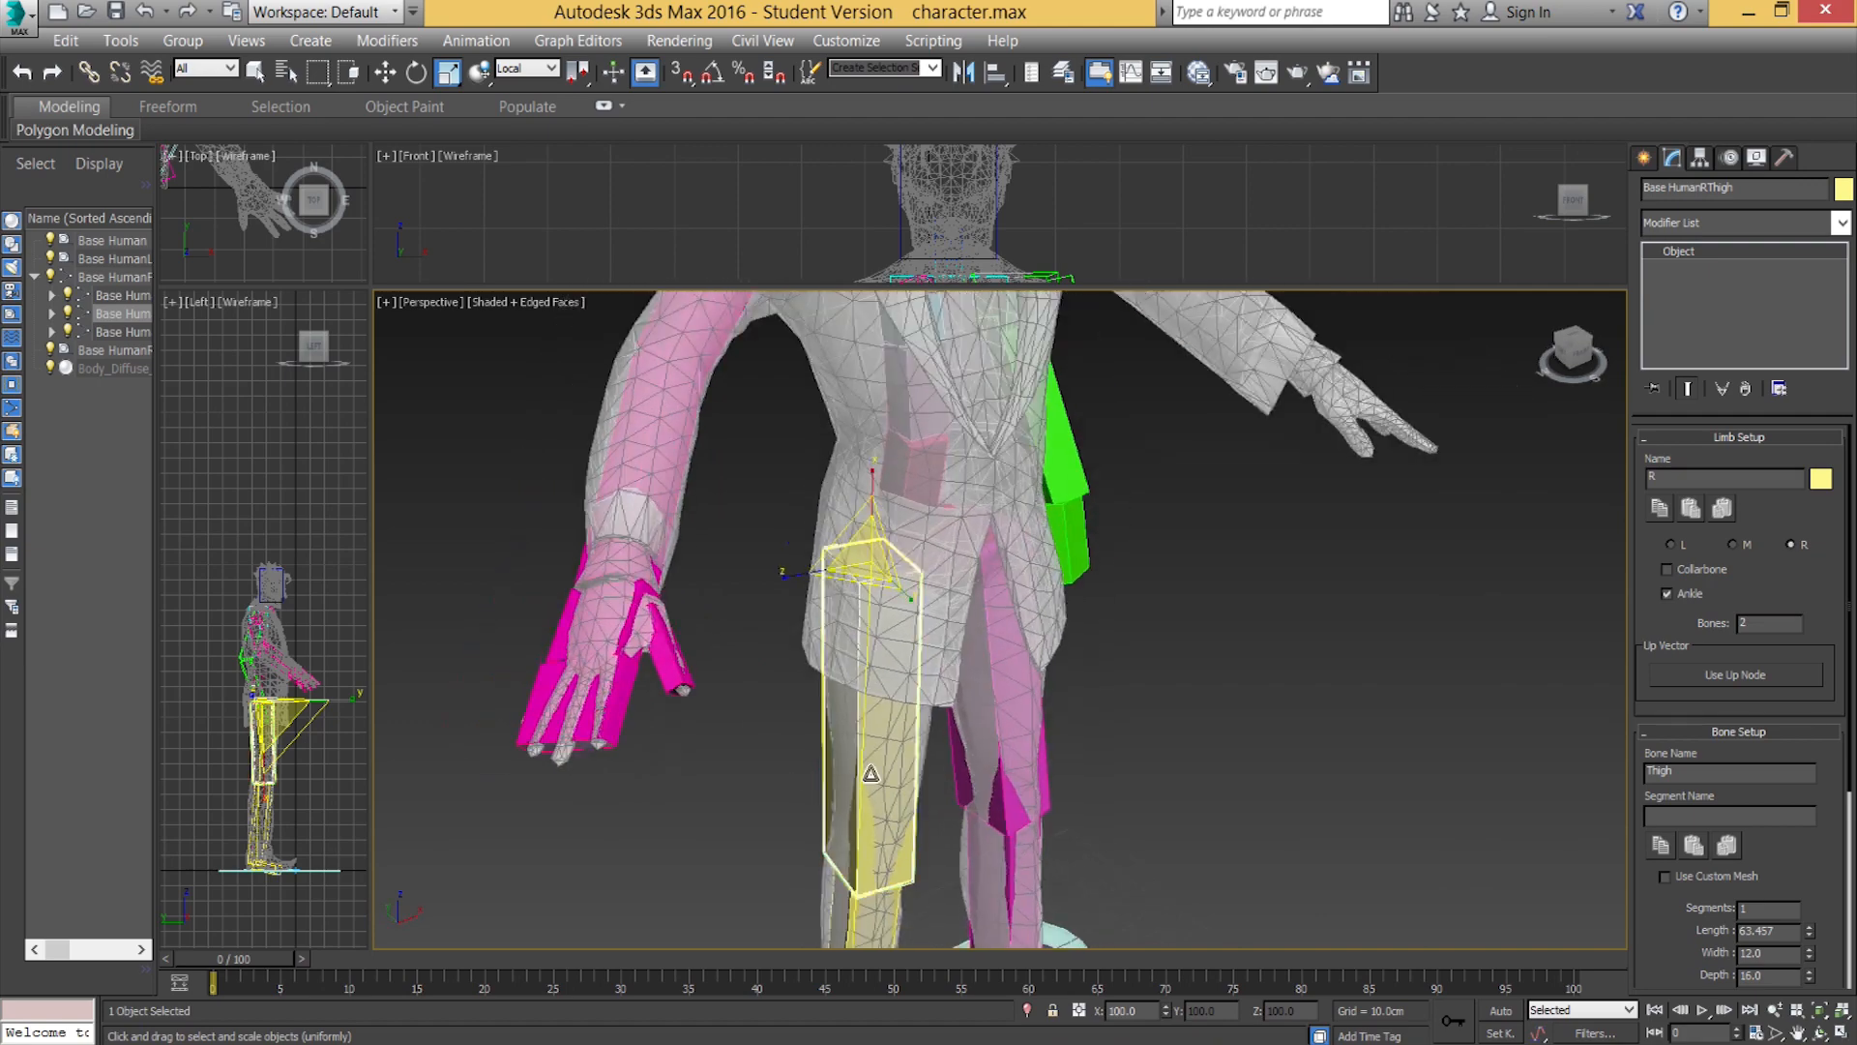
scroll(854, 775, up, 8)
middle_drag(833, 767, 791, 711)
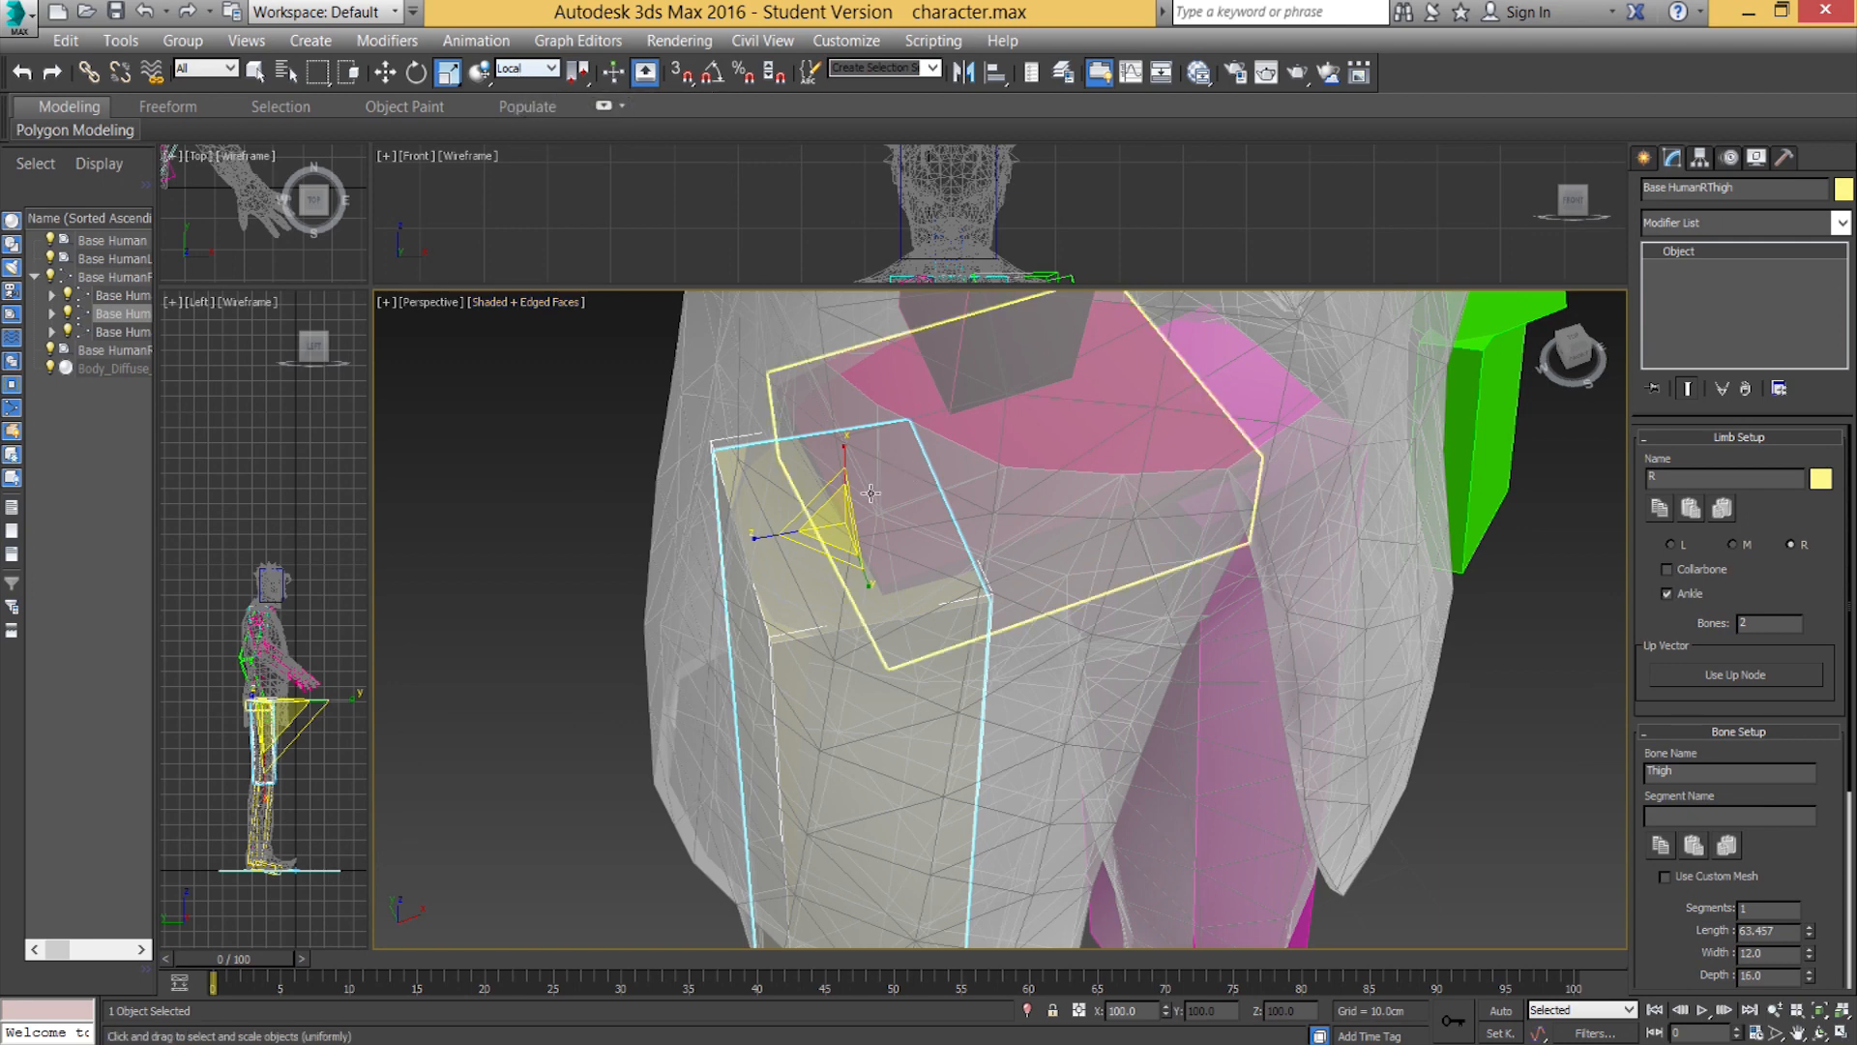
scroll(812, 468, down, 4)
middle_drag(813, 468, 711, 487)
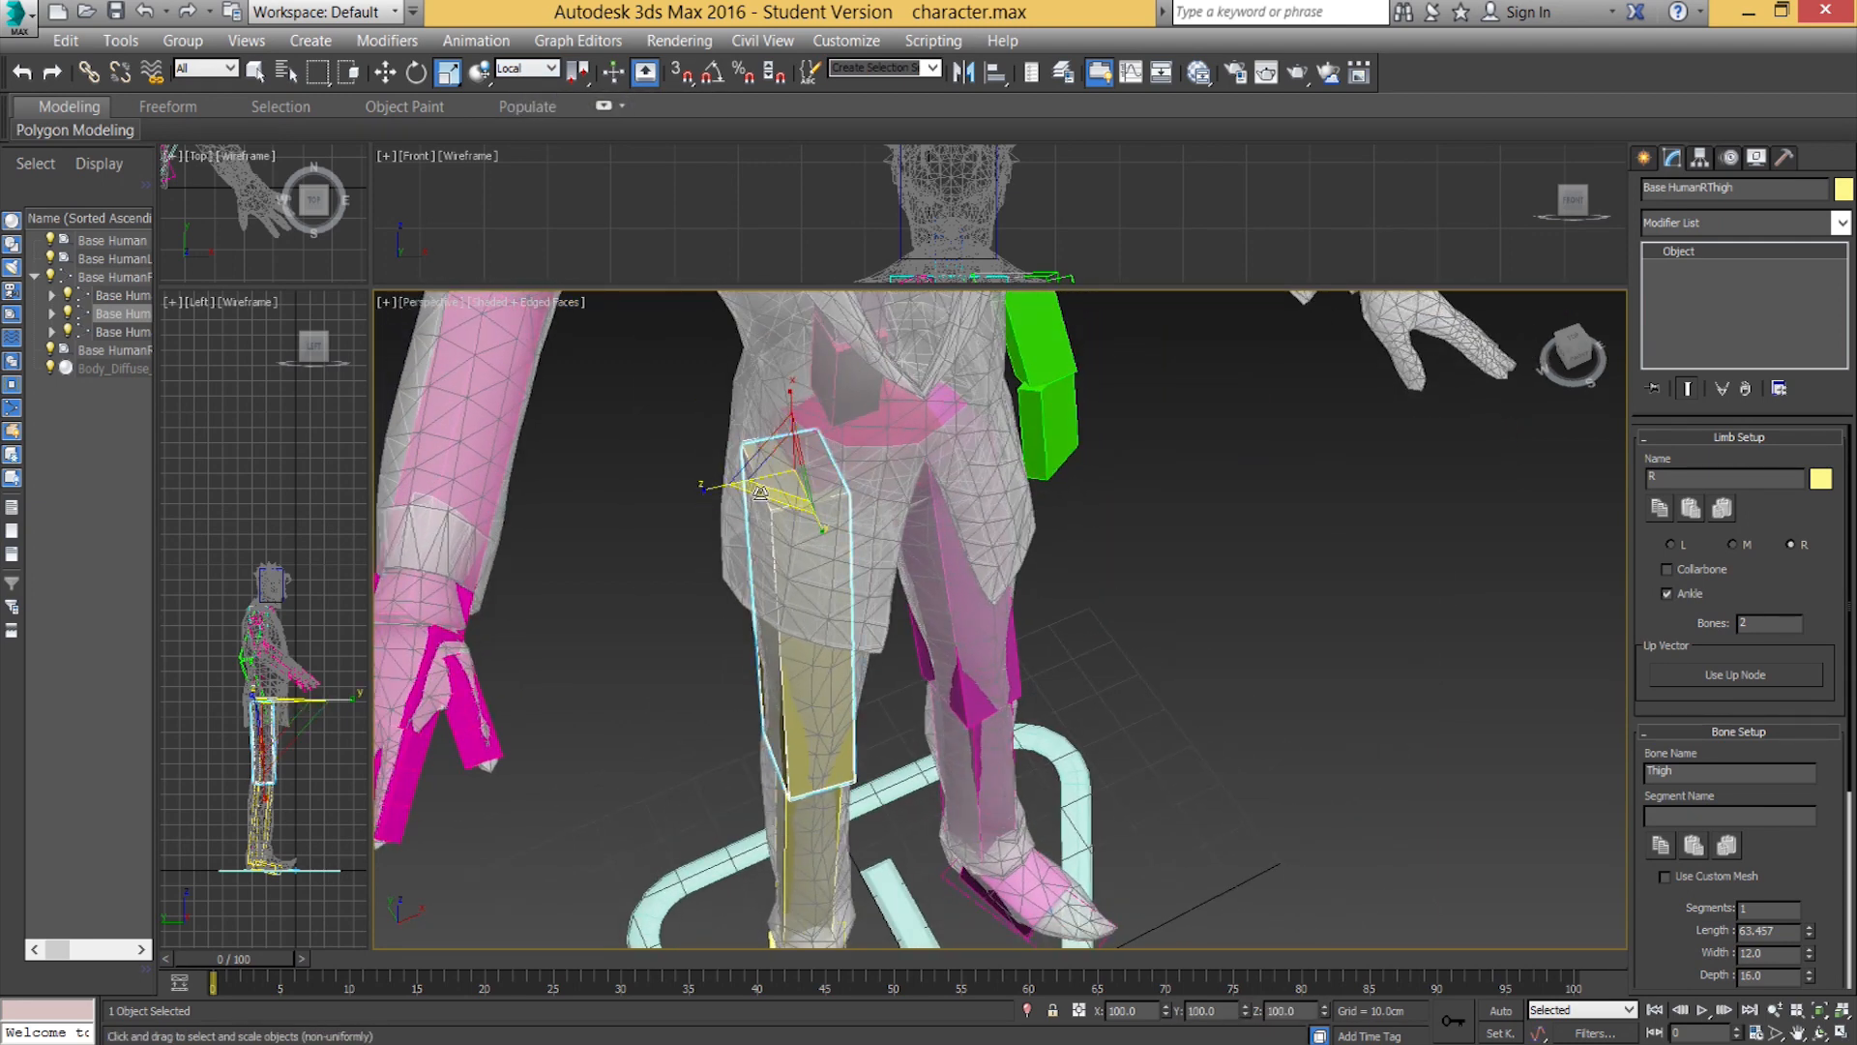
drag(784, 463, 810, 617)
mouse_move(781, 525)
mouse_down()
mouse_move(798, 545)
mouse_move(806, 519)
mouse_up()
Scale the right calf bone's cross-section to about 11.88 wide and 14.25 deep to fit the mesh's lower leg.
click(800, 745)
drag(792, 805, 798, 813)
alt+middle_drag(798, 811, 895, 748)
scroll(894, 748, up, 2)
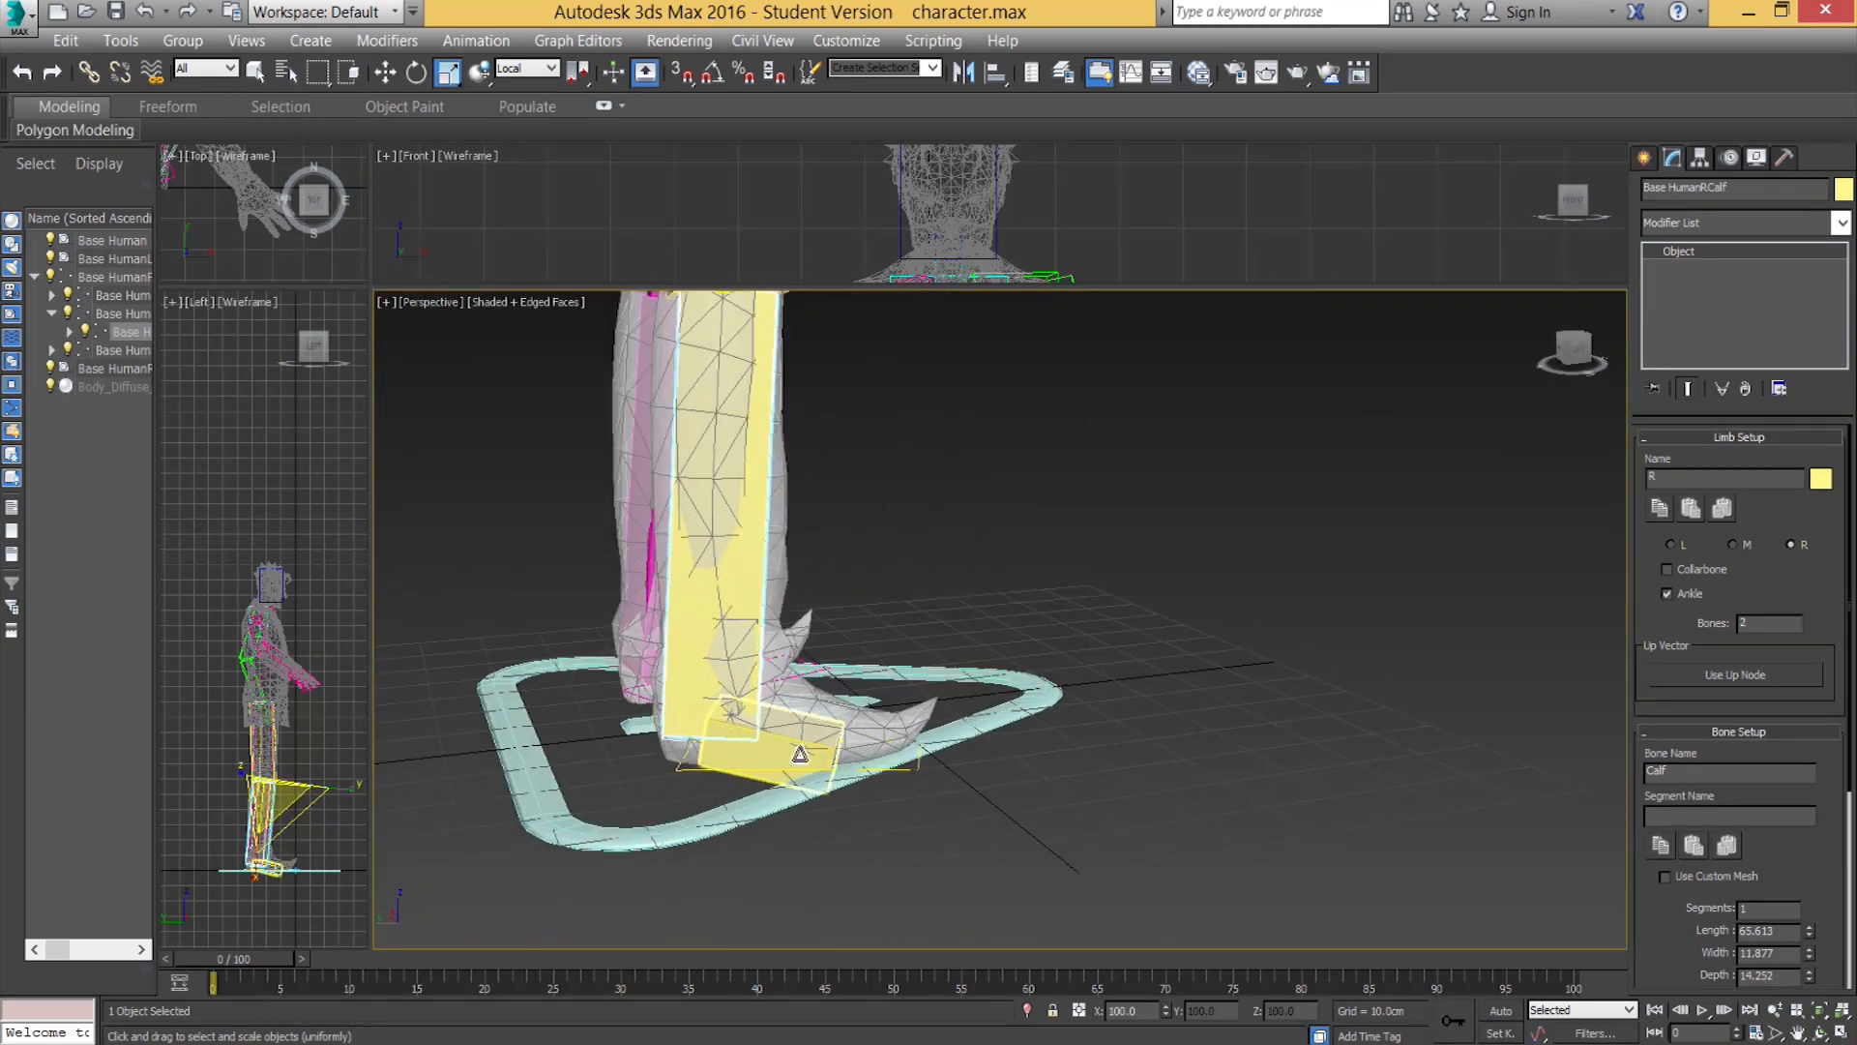
Select the right foot bone and scale it to fit the mesh's shoe.
click(800, 755)
drag(639, 718, 613, 709)
alt+middle_drag(730, 728, 681, 731)
Delete the old left leg and add a new leg from the pelvis hub to mirror the adjusted right leg.
scroll(681, 731, down, 2)
middle_drag(861, 523, 879, 750)
click(953, 672)
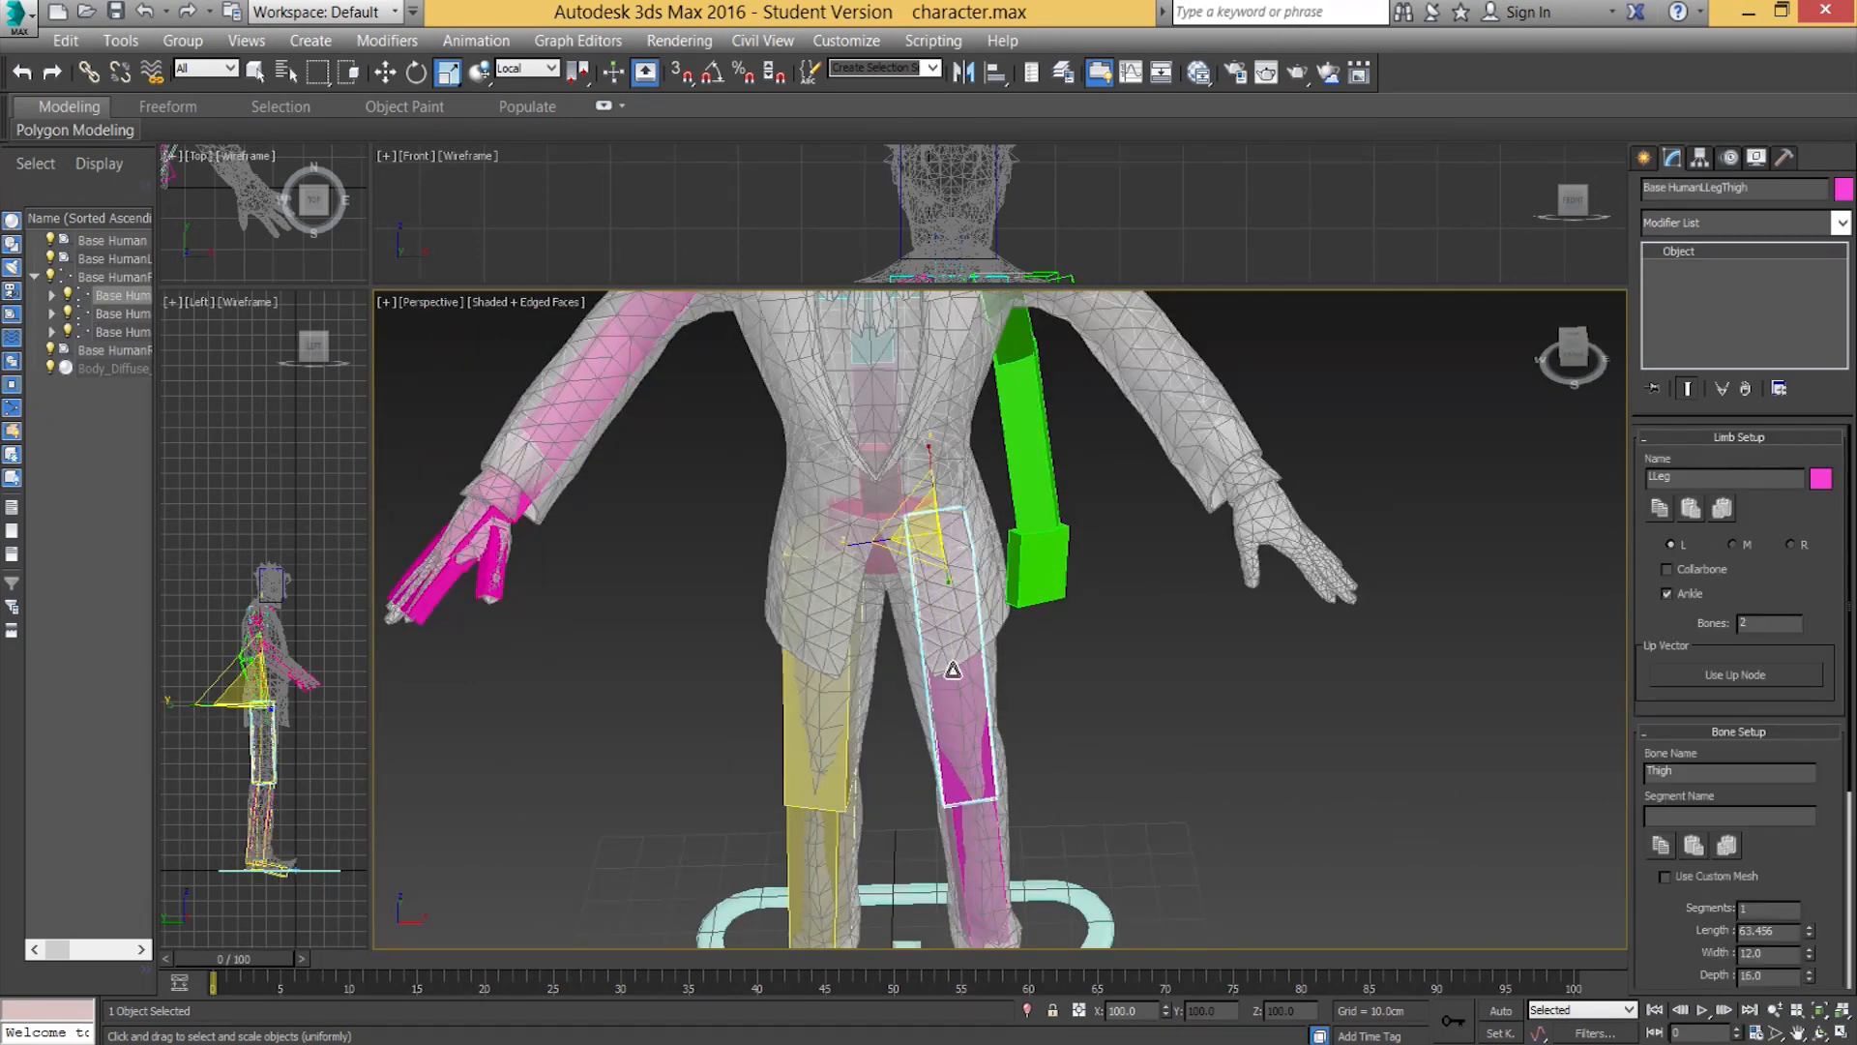
key(Delete)
click(874, 542)
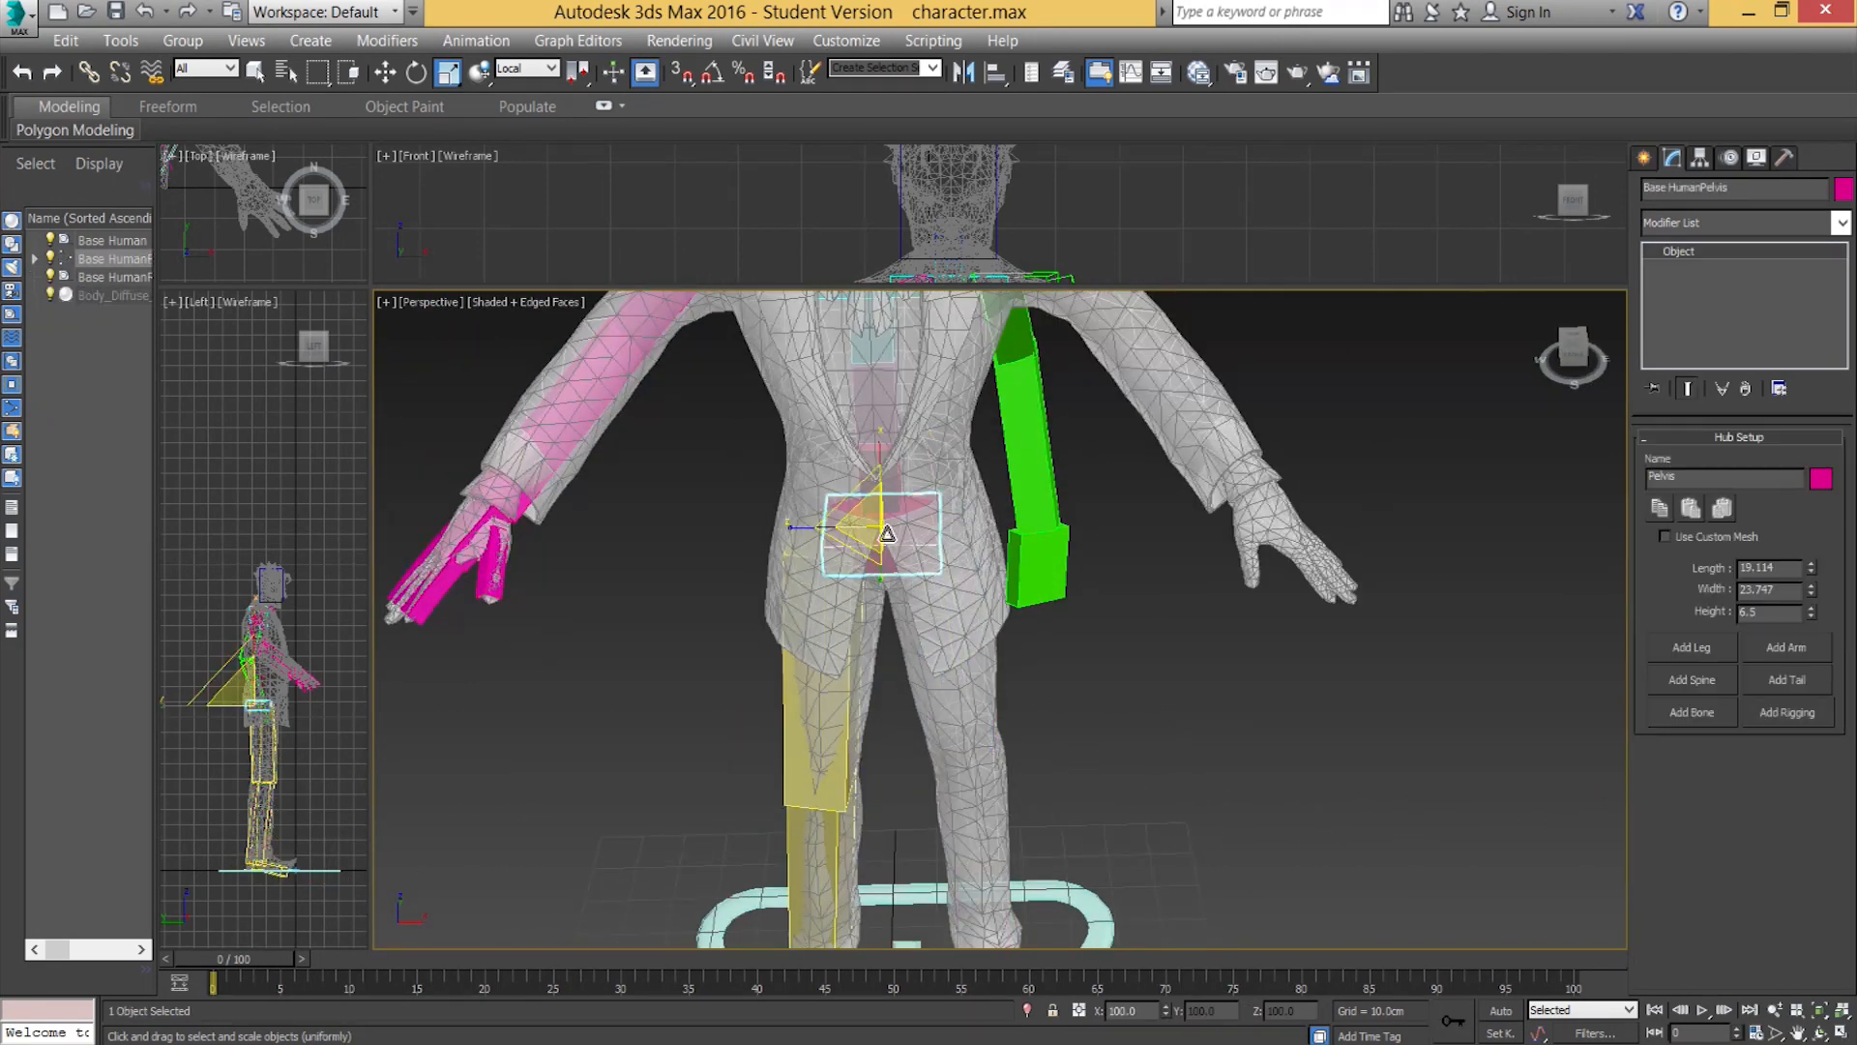
click(1692, 647)
alt+middle_drag(1077, 778, 1071, 660)
middle_drag(1023, 525, 1094, 968)
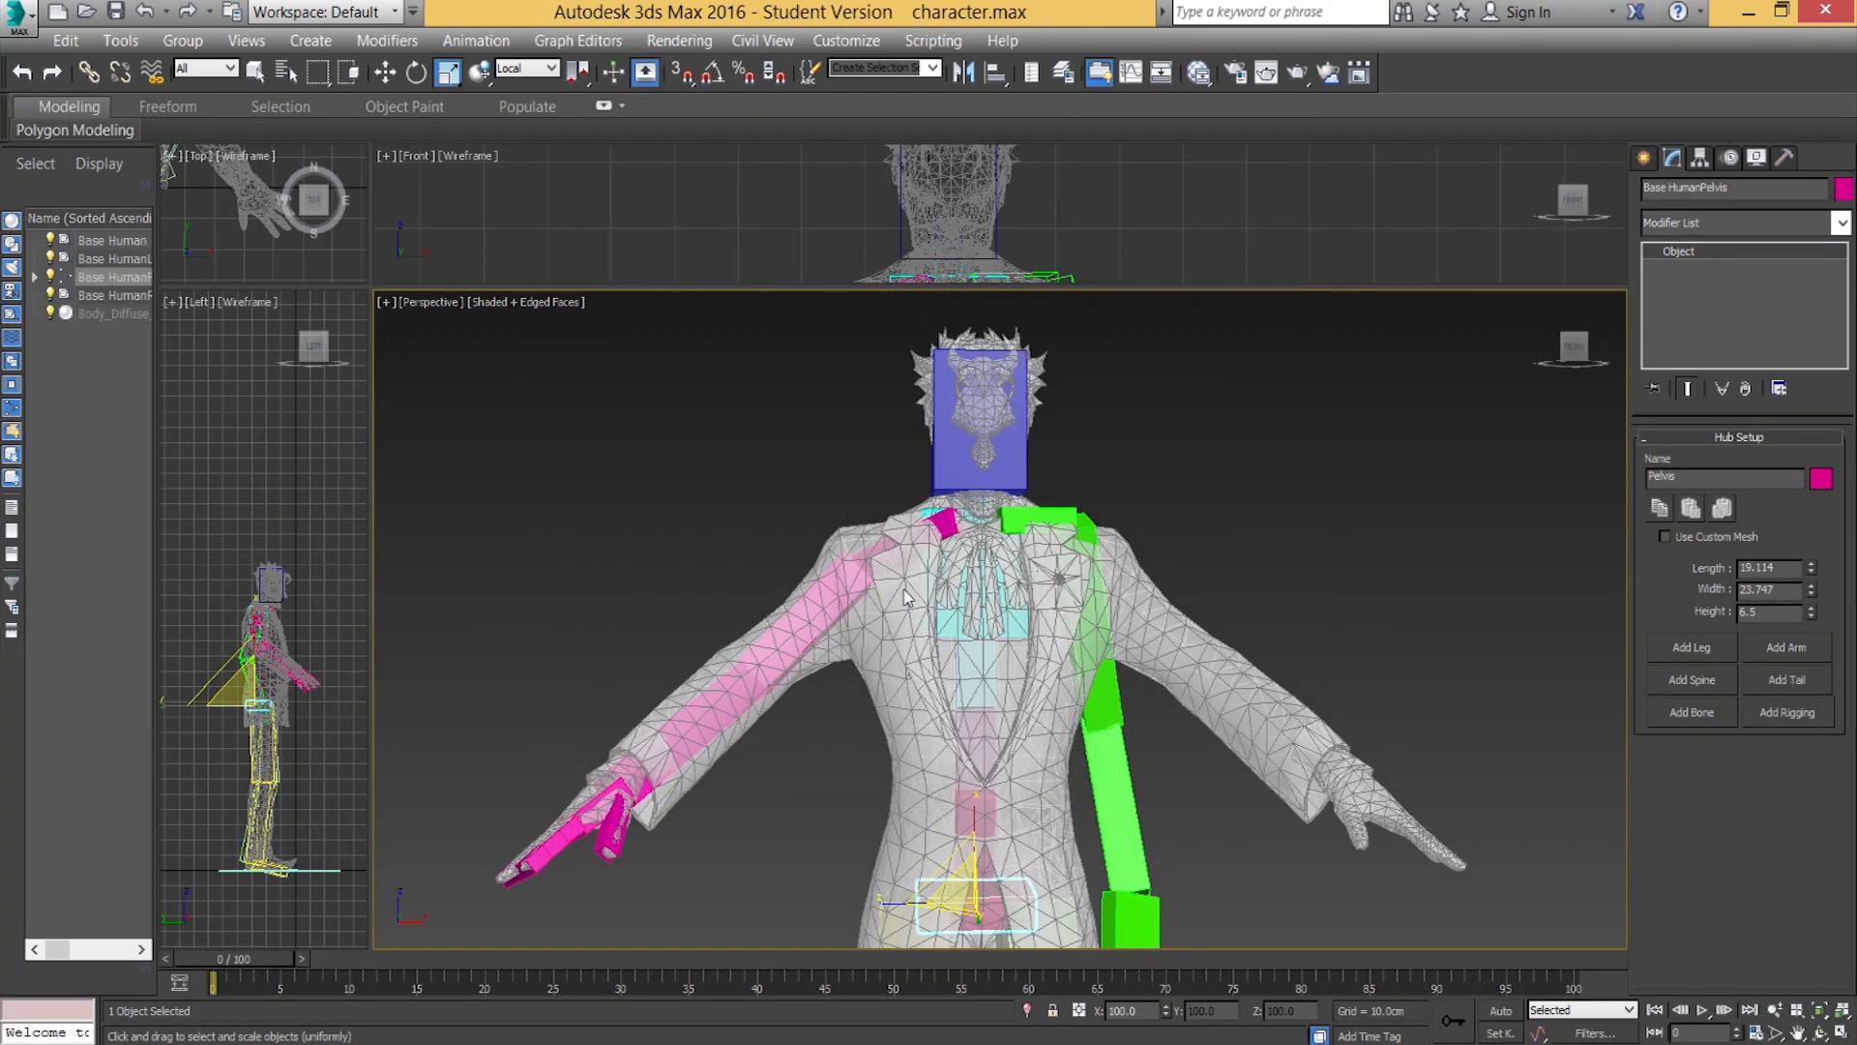
Scale the right upper arm bone's cross-section to about 12.06 wide and 15.07 deep to fill the mesh's sleeve.
click(838, 571)
alt+middle_drag(735, 604, 977, 614)
middle_drag(743, 542, 839, 522)
drag(818, 530, 863, 538)
alt+middle_drag(863, 539, 651, 534)
key(ctrl+z)
alt+middle_drag(823, 483, 928, 490)
alt+middle_drag(761, 493, 812, 464)
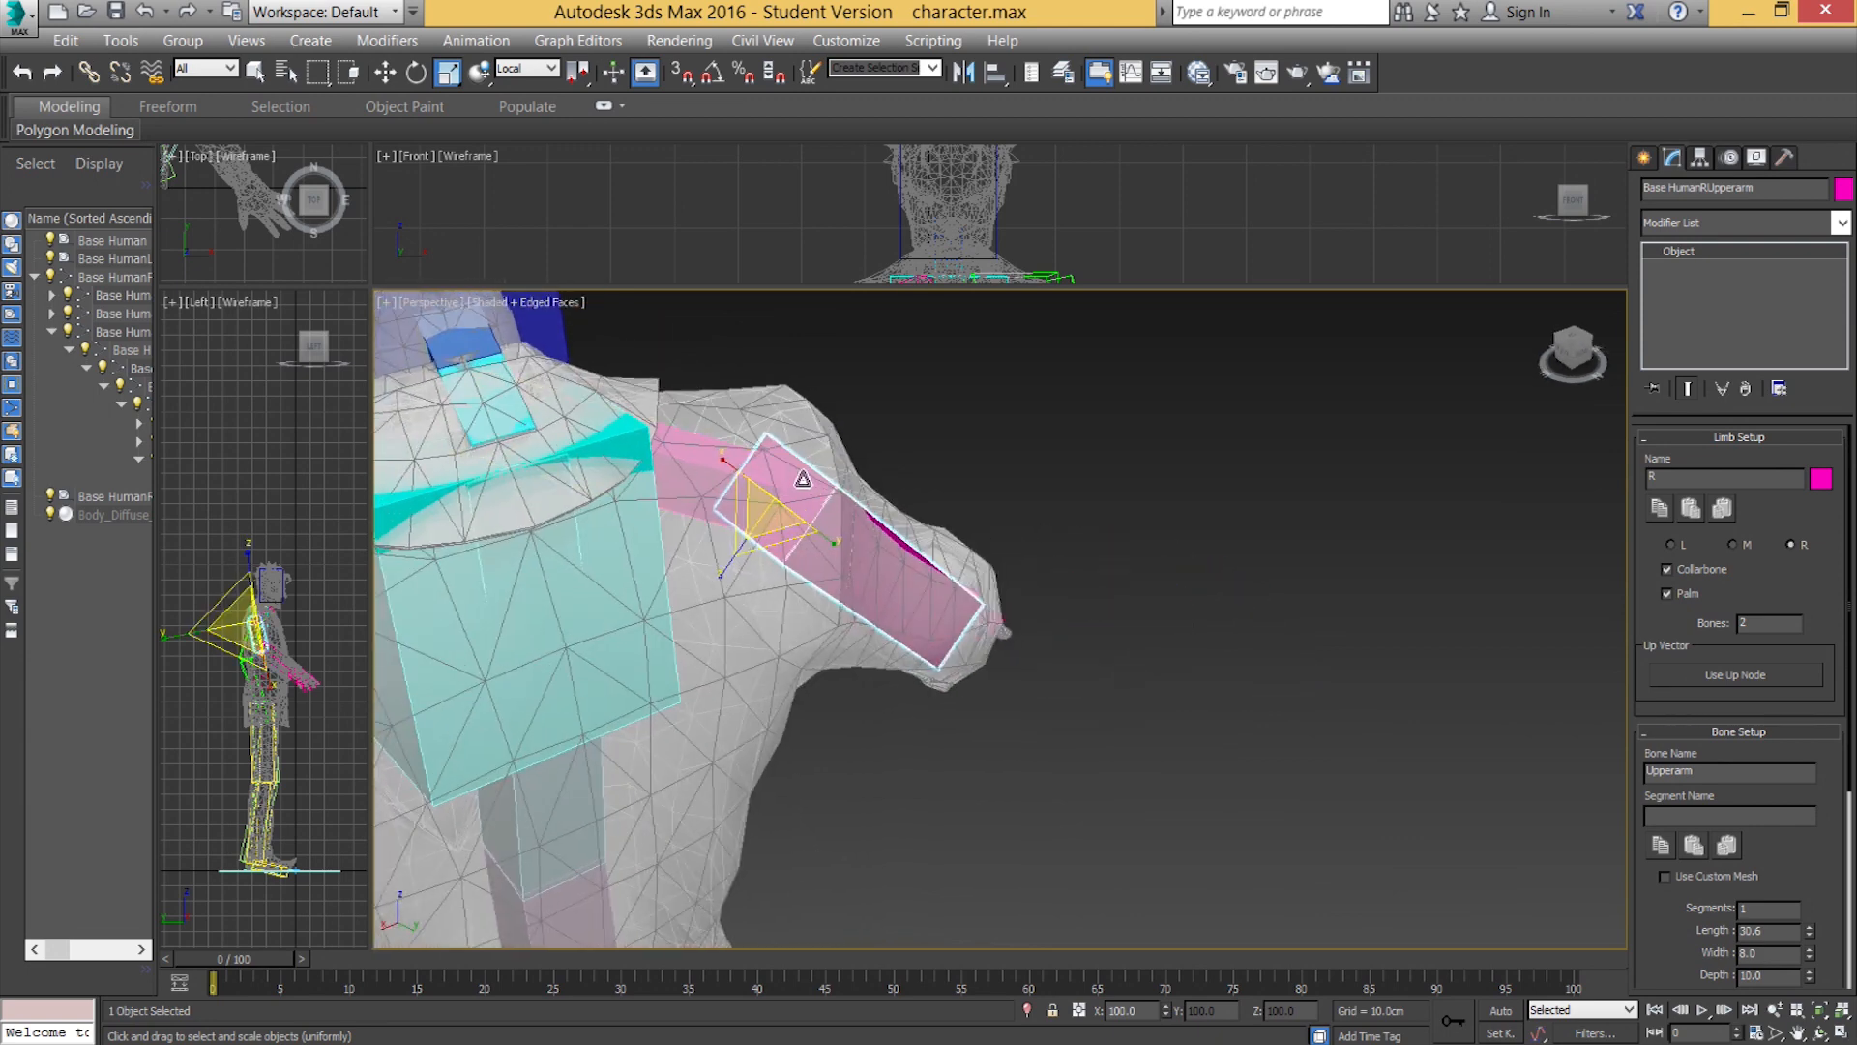
alt+middle_drag(812, 541, 778, 480)
mouse_move(691, 399)
mouse_down()
mouse_move(683, 371)
mouse_move(697, 402)
mouse_up()
alt+middle_drag(731, 431, 754, 464)
mouse_move(750, 488)
mouse_down()
mouse_move(747, 436)
mouse_move(747, 477)
mouse_up()
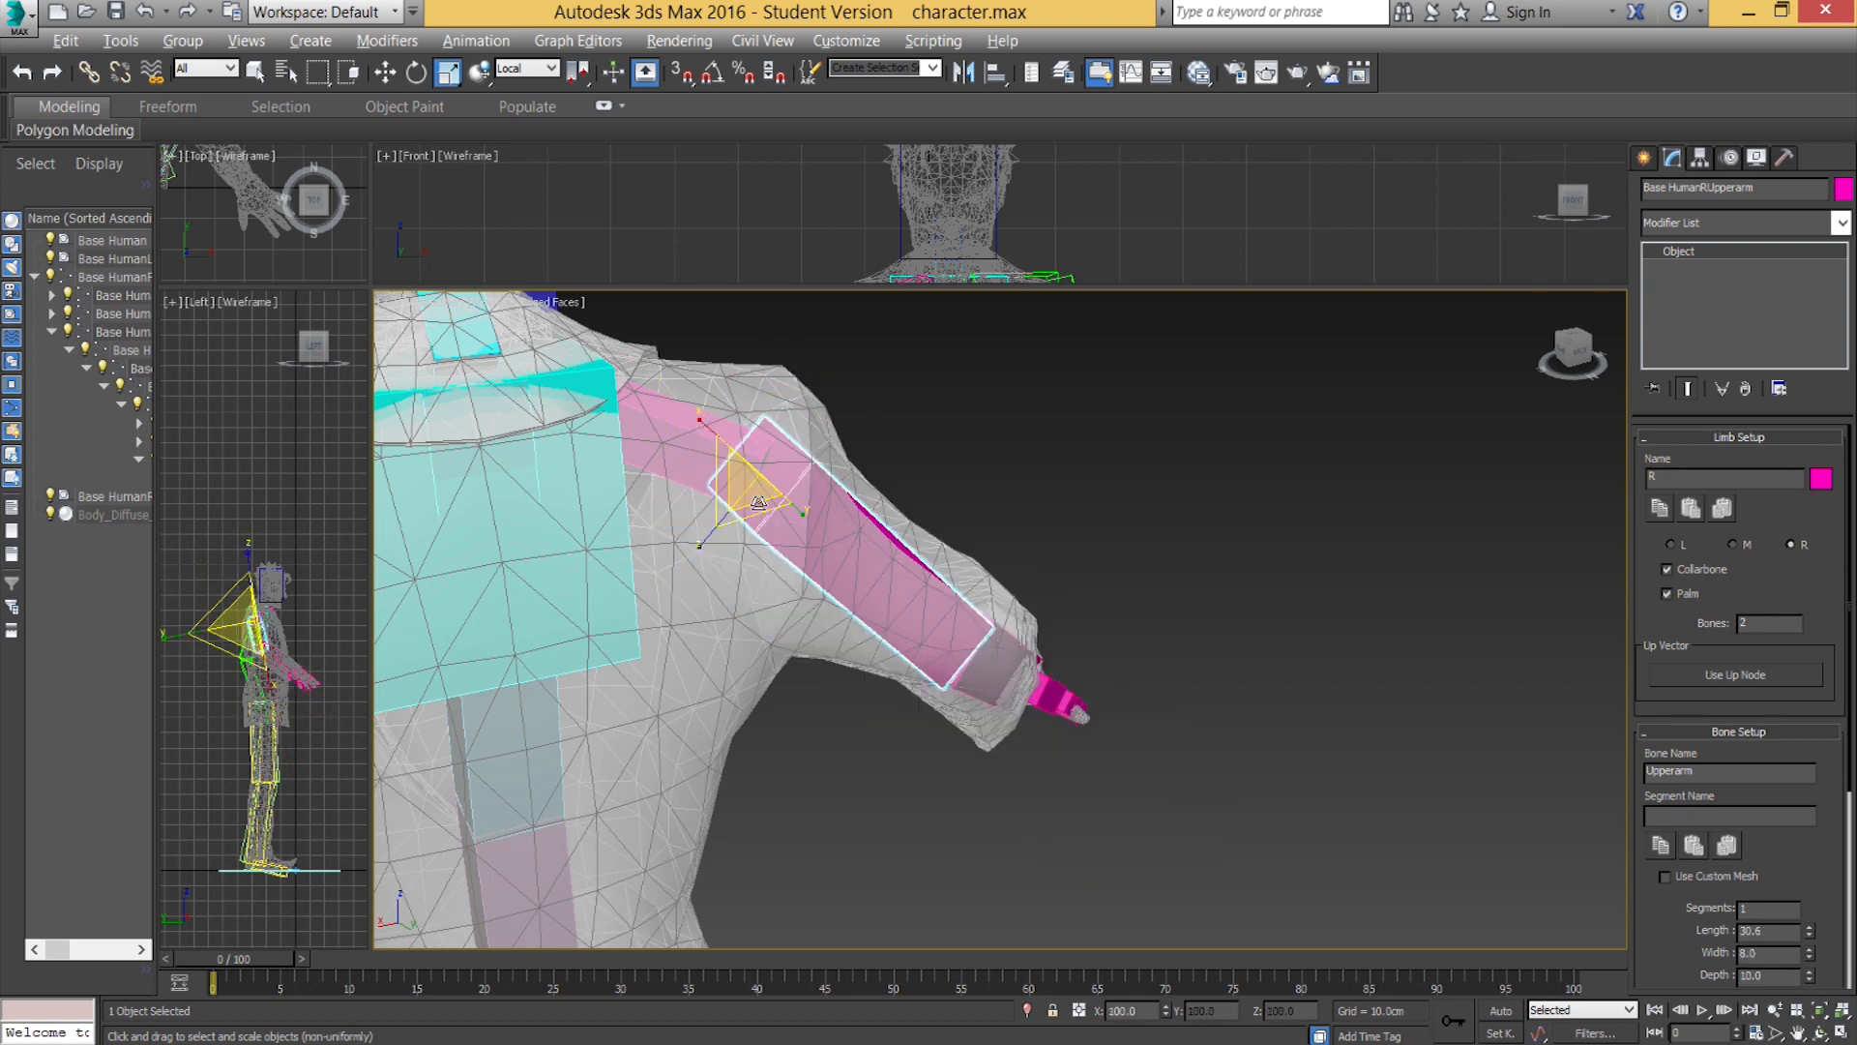
alt+middle_drag(749, 479, 782, 538)
drag(777, 542, 777, 582)
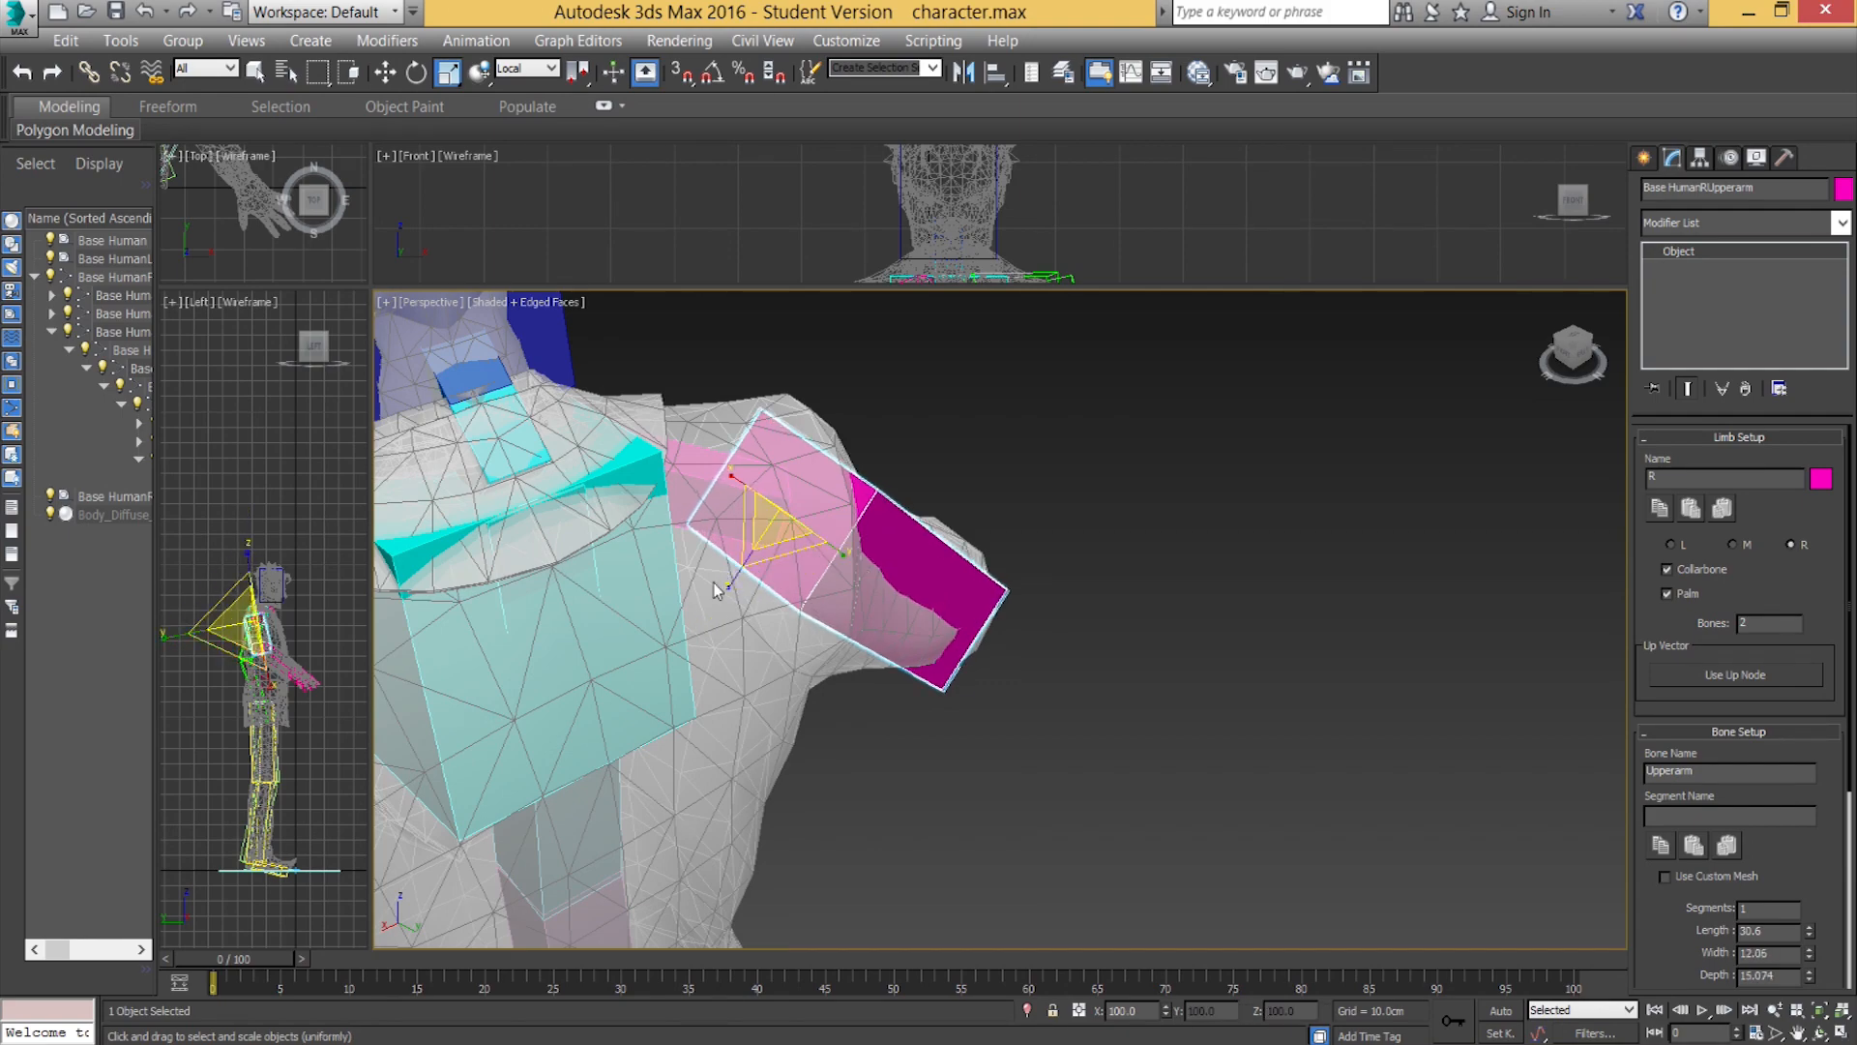
Scale the right forearm bone's width and depth to about 11.65 each to fill the mesh's lower sleeve.
alt+middle_drag(945, 560, 667, 554)
alt+middle_drag(937, 657, 851, 534)
click(787, 613)
alt+middle_drag(788, 613, 817, 479)
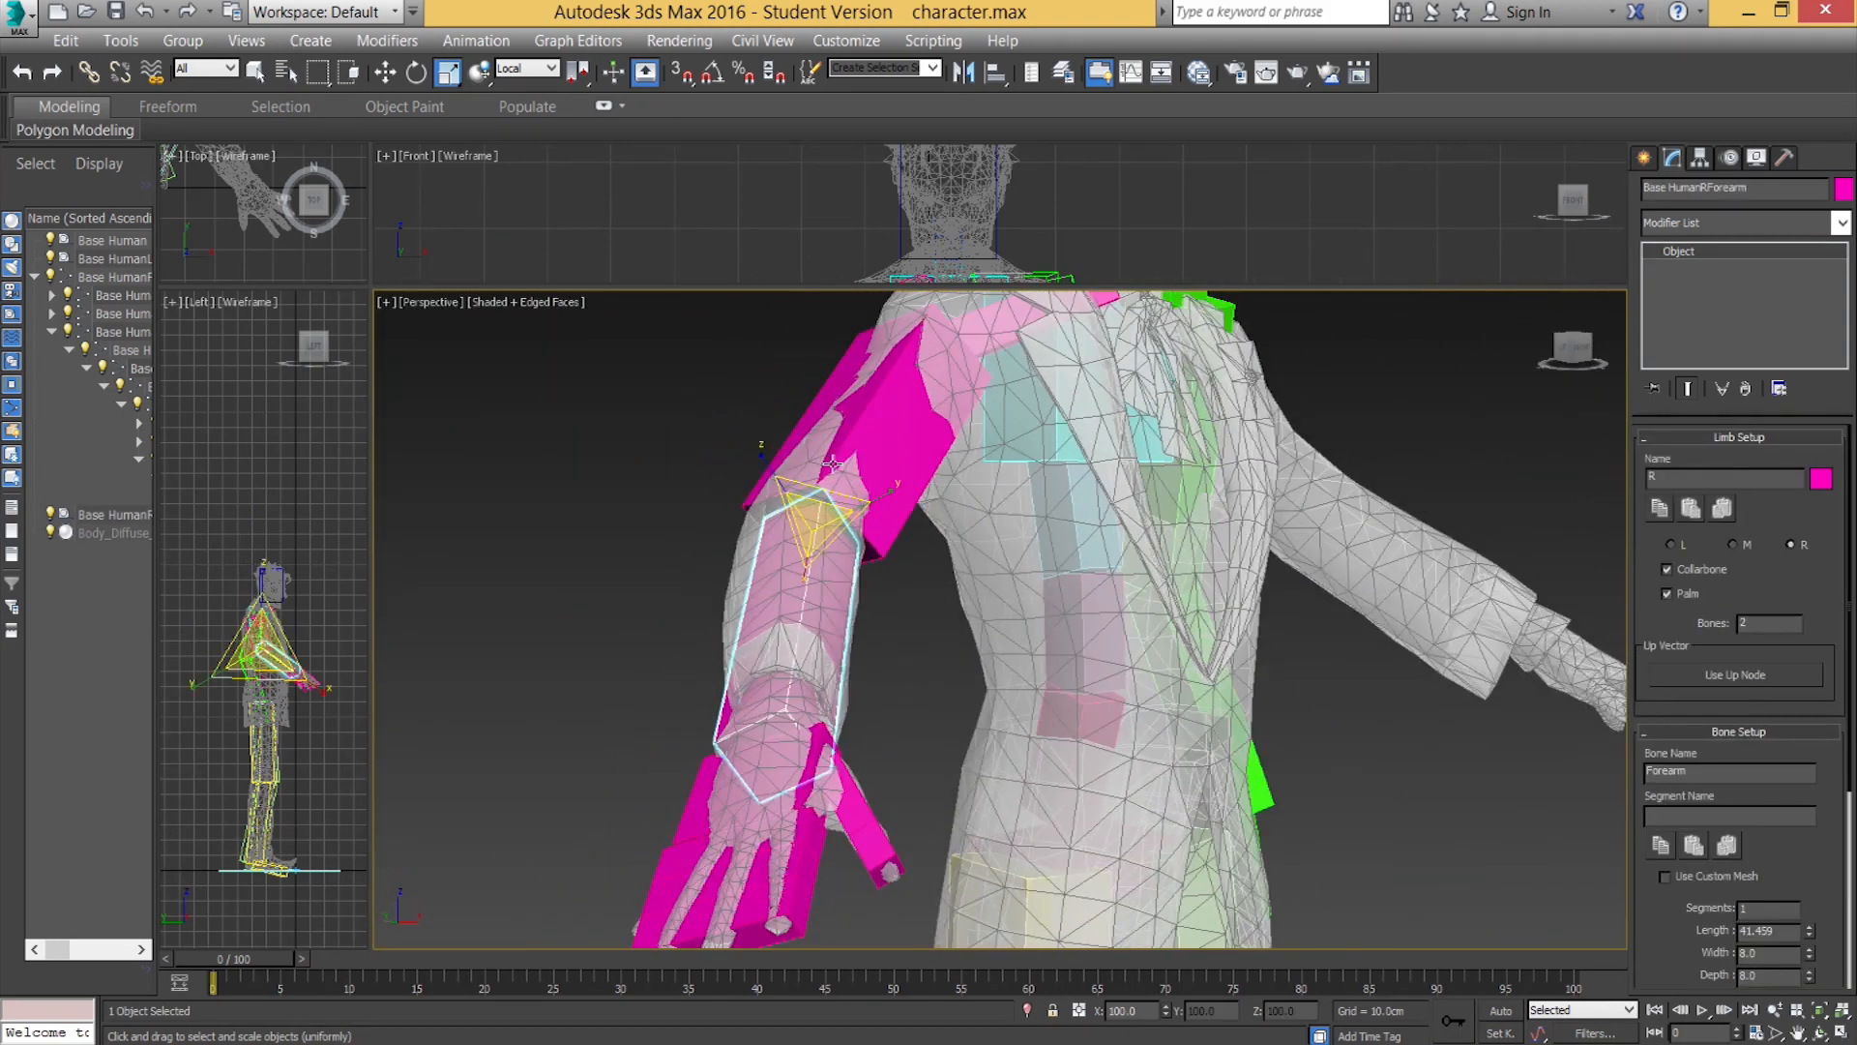
drag(813, 486, 813, 444)
alt+middle_drag(876, 571, 767, 786)
scroll(767, 785, up, 2)
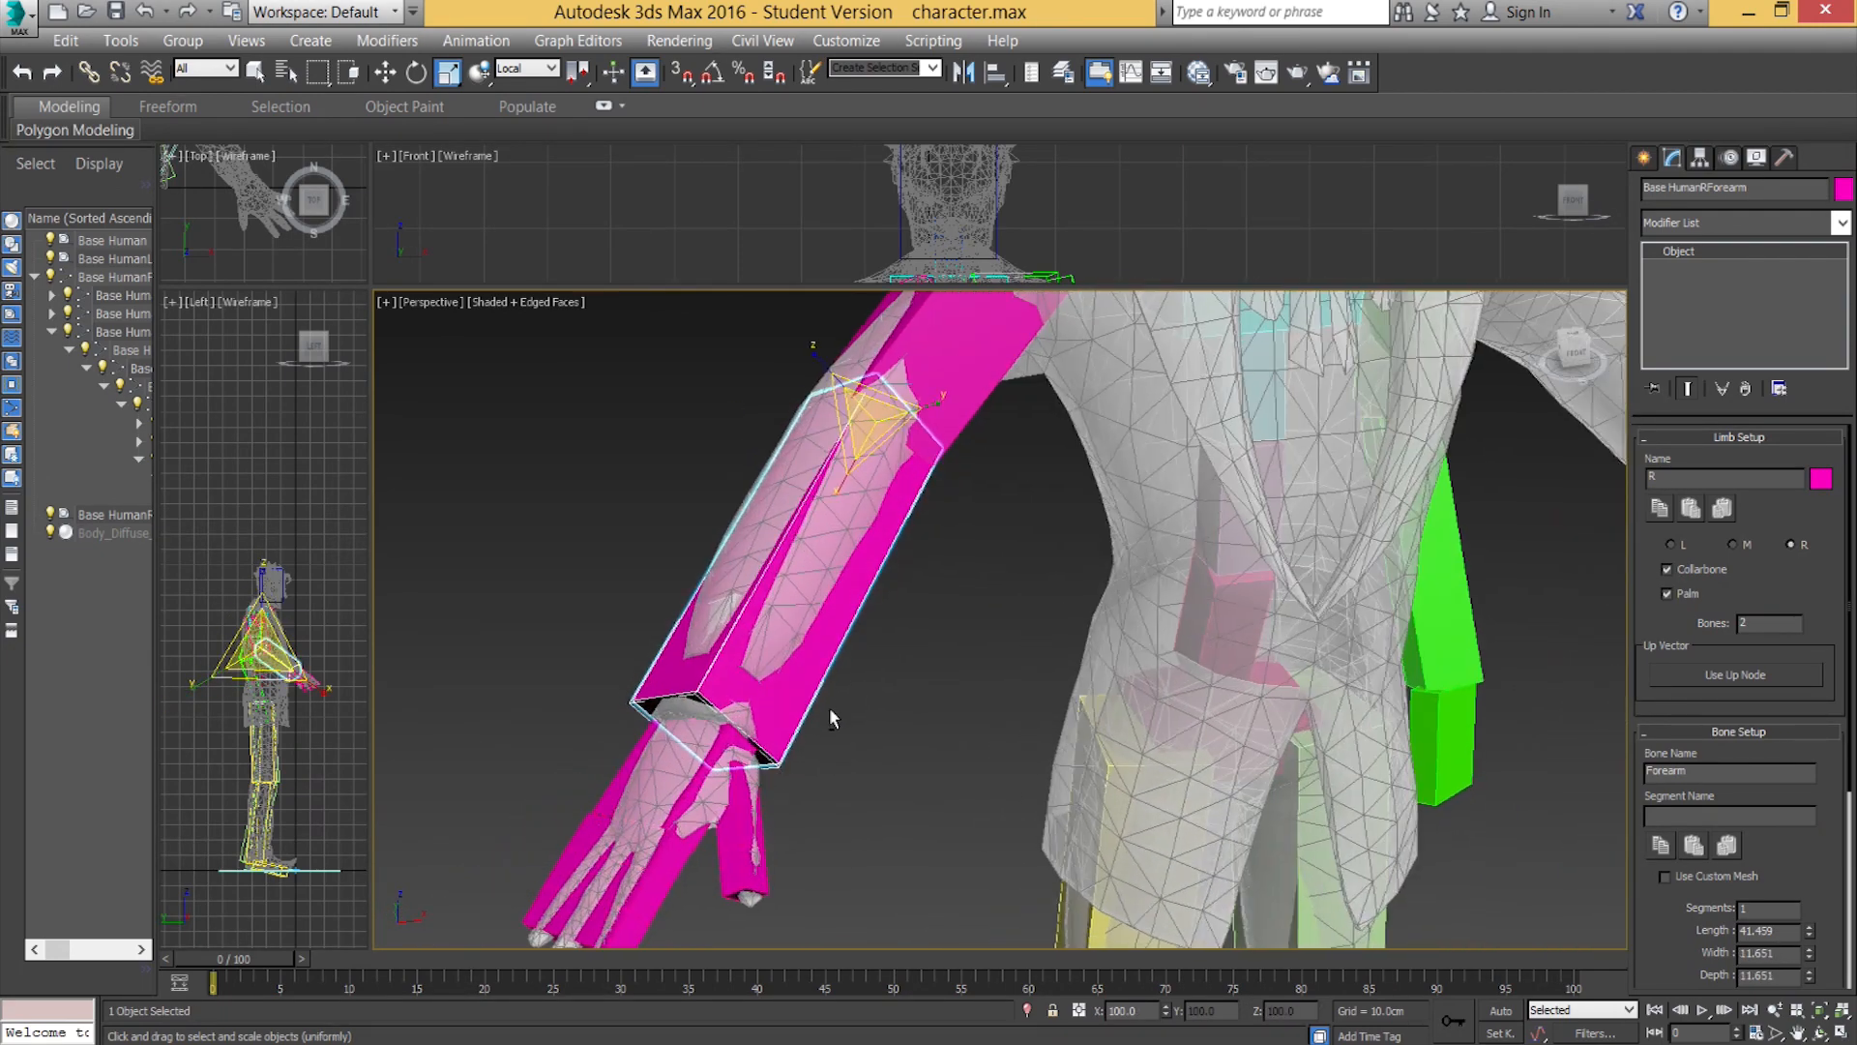
Delete the old left arm from its collarbone and add a new arm from the ribcage hub to mirror the right arm.
scroll(830, 715, down, 5)
scroll(1079, 600, up, 3)
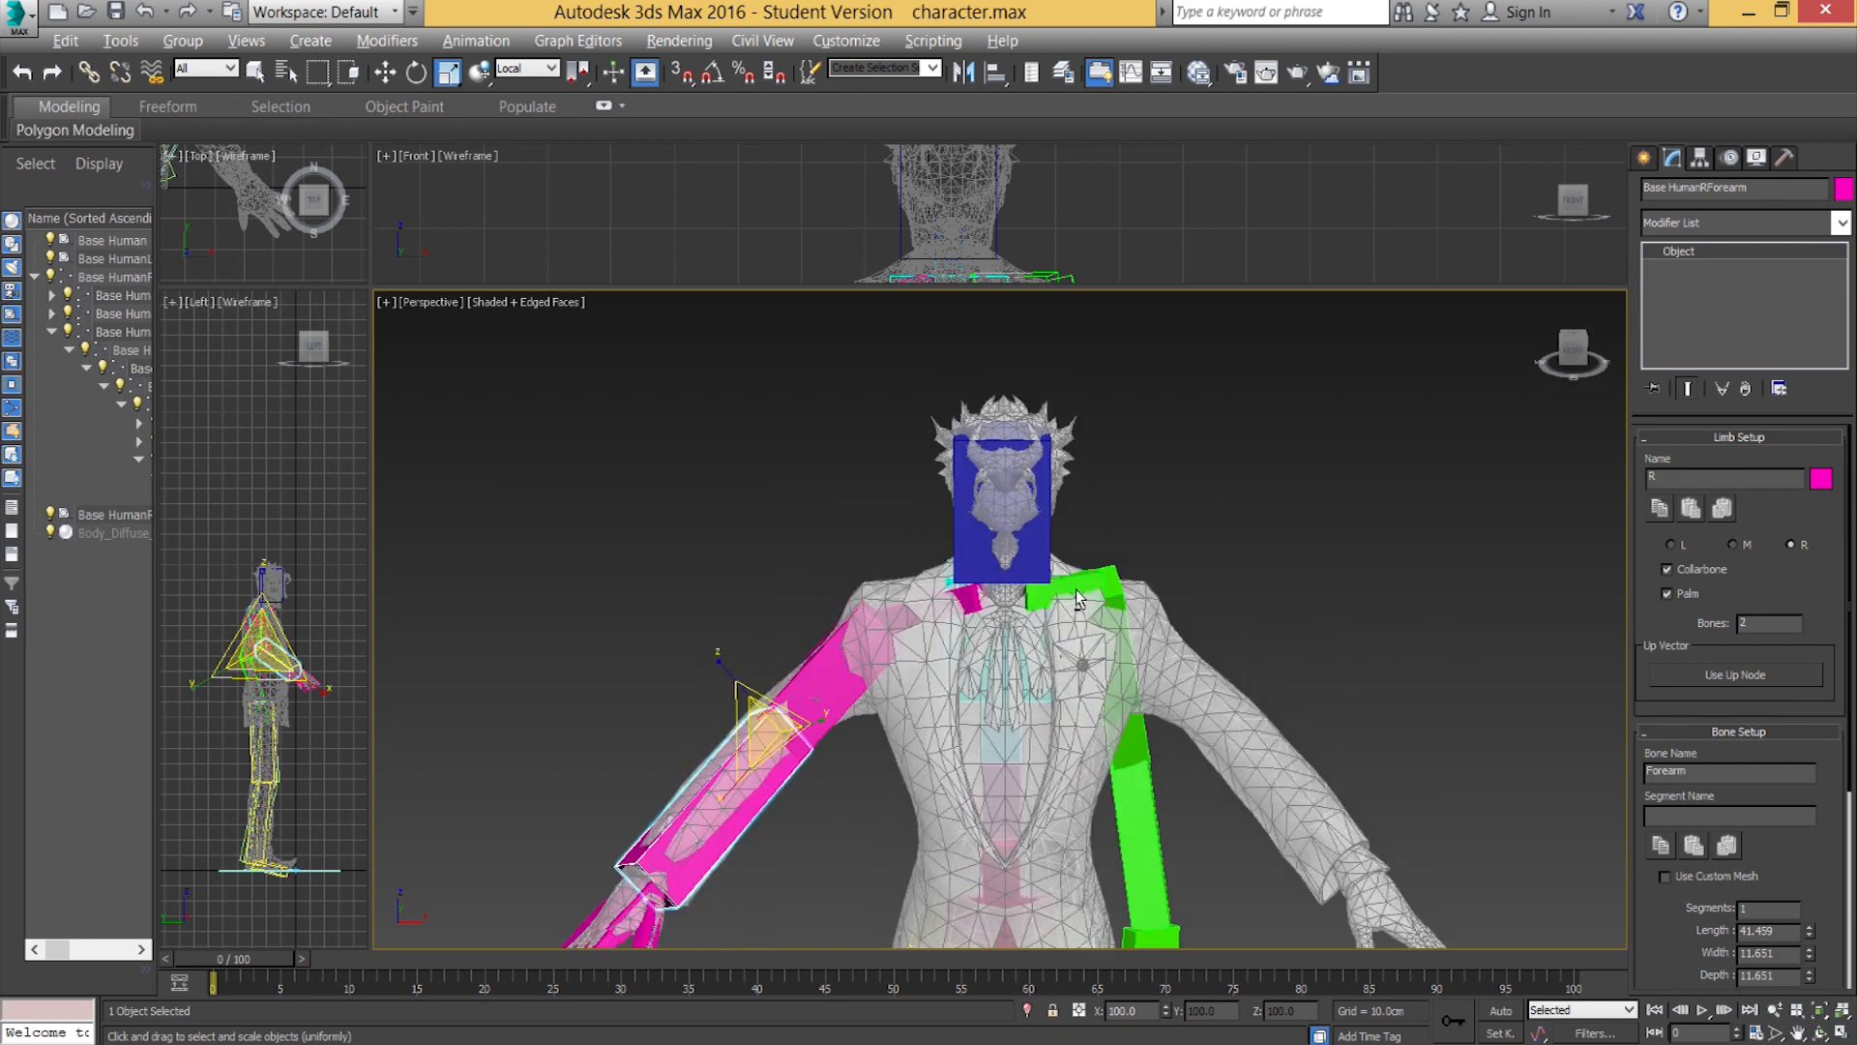
click(1079, 600)
key(Delete)
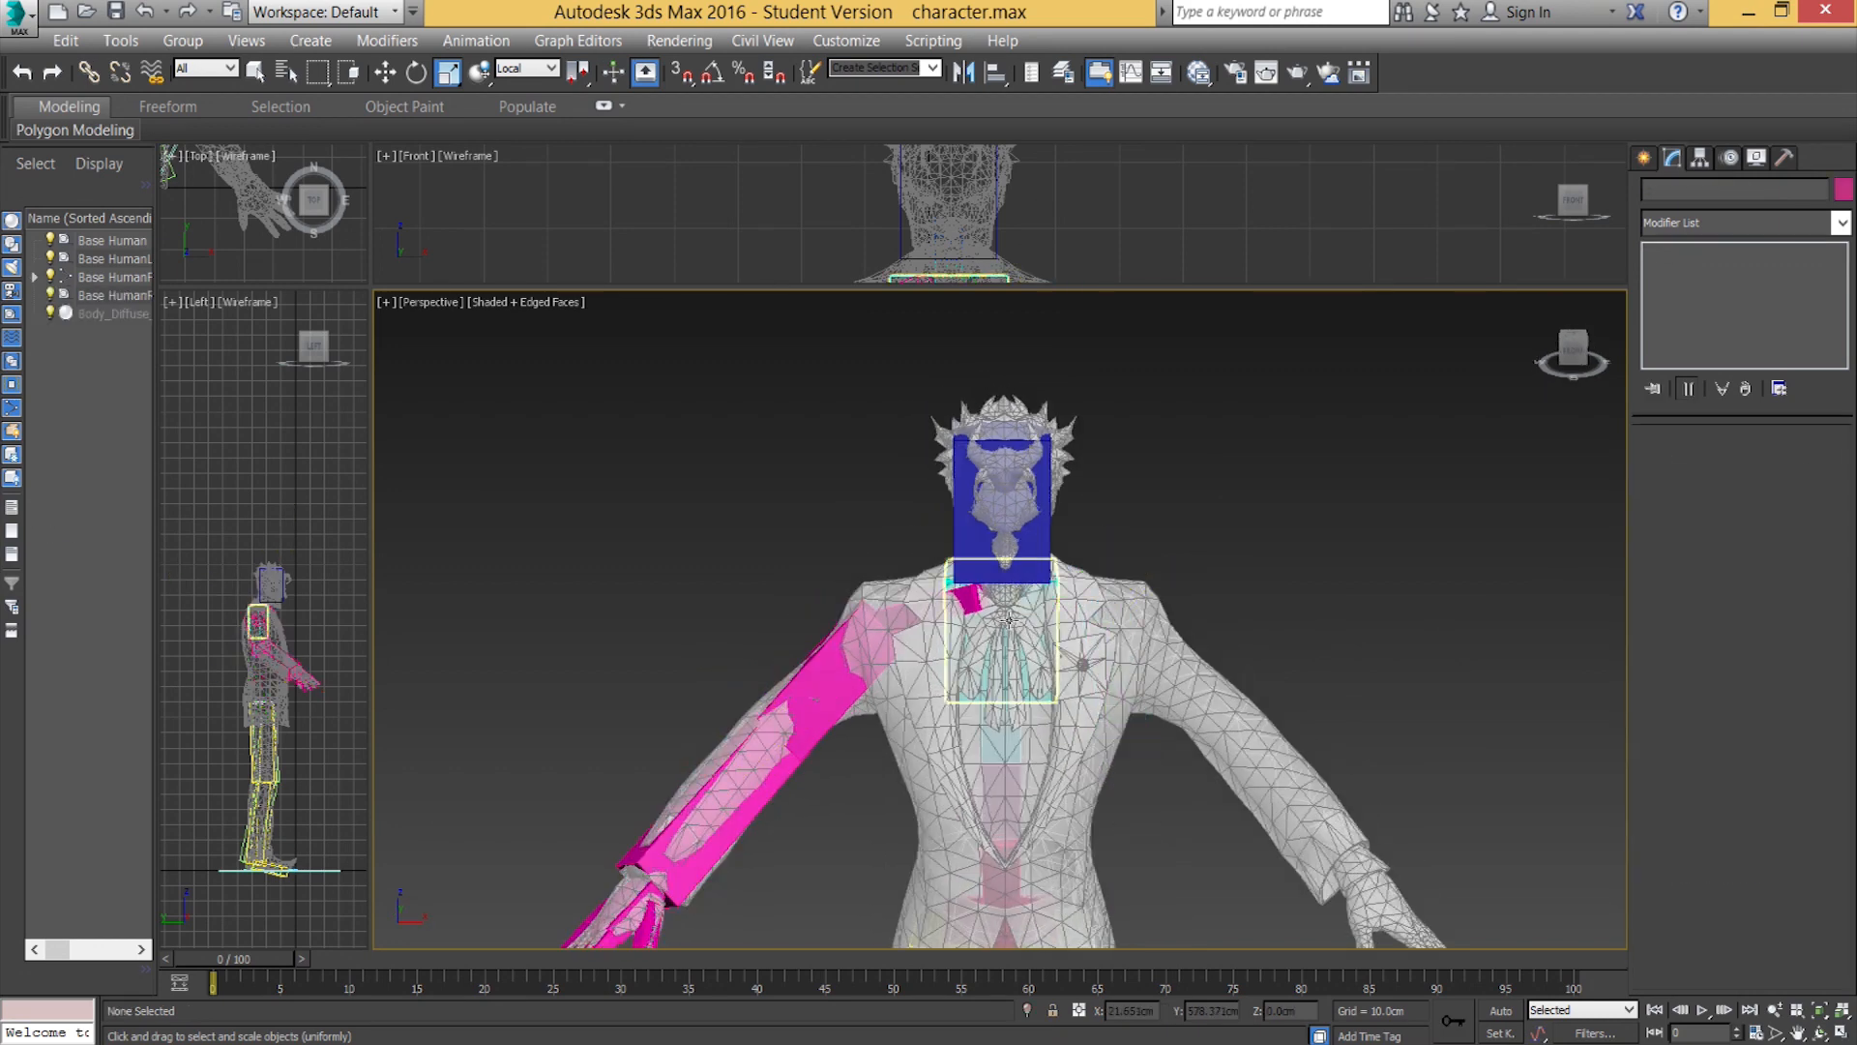
click(1009, 620)
alt+middle_drag(1157, 694, 1144, 658)
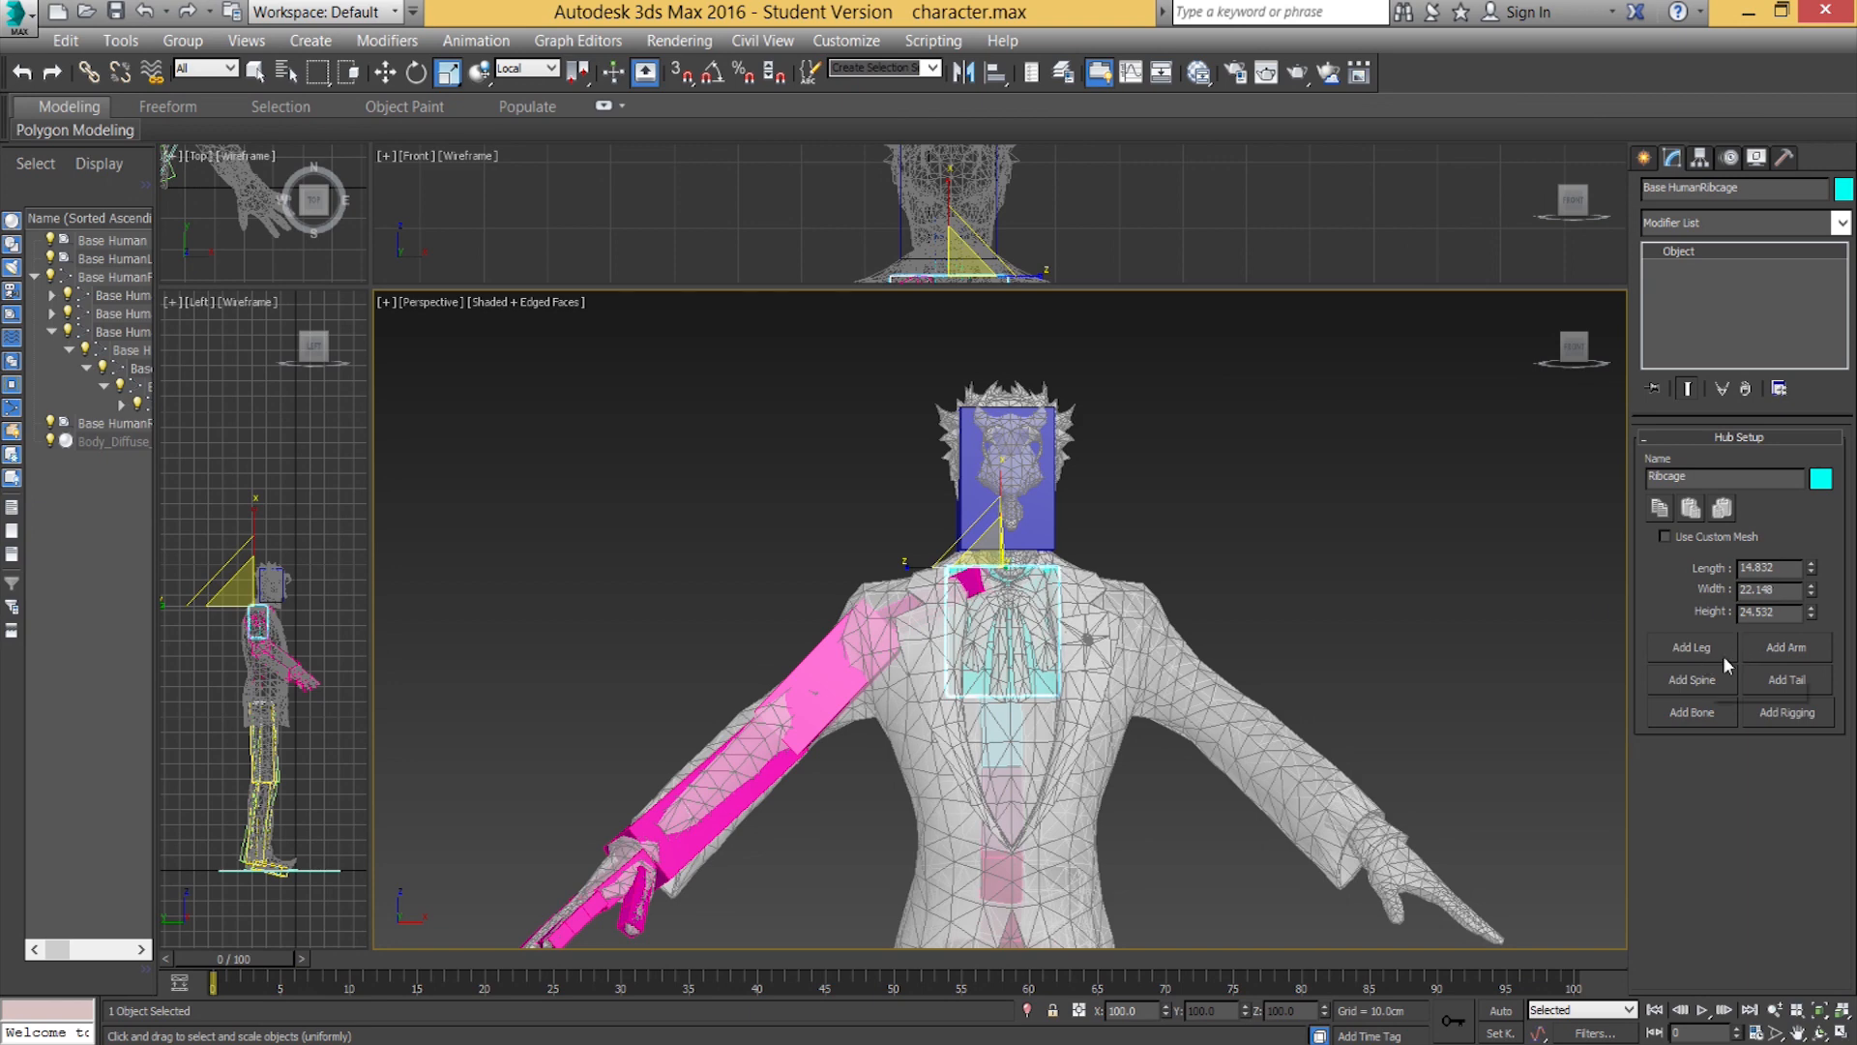
click(1768, 646)
middle_drag(1175, 677, 1004, 739)
scroll(1087, 714, up, 2)
scroll(1060, 753, down, 1)
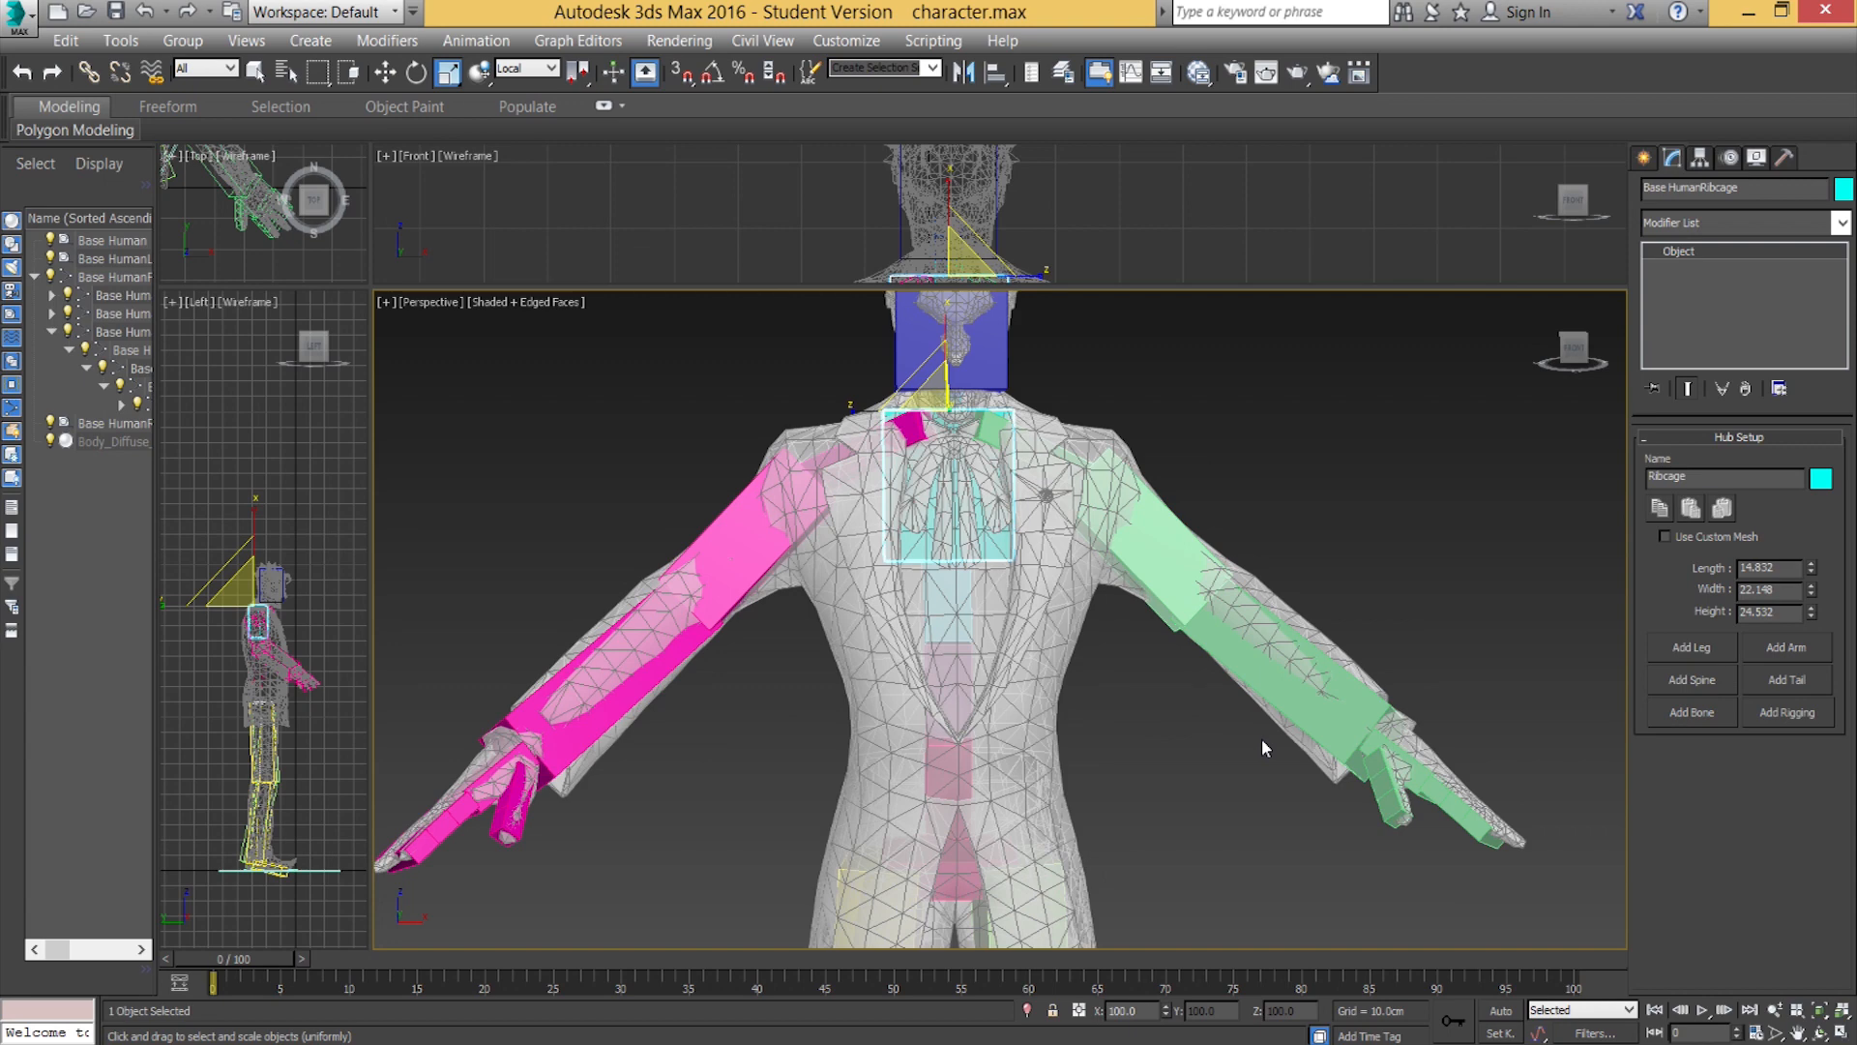
Save the character.max scene with the completed rig.
key(ctrl+s)
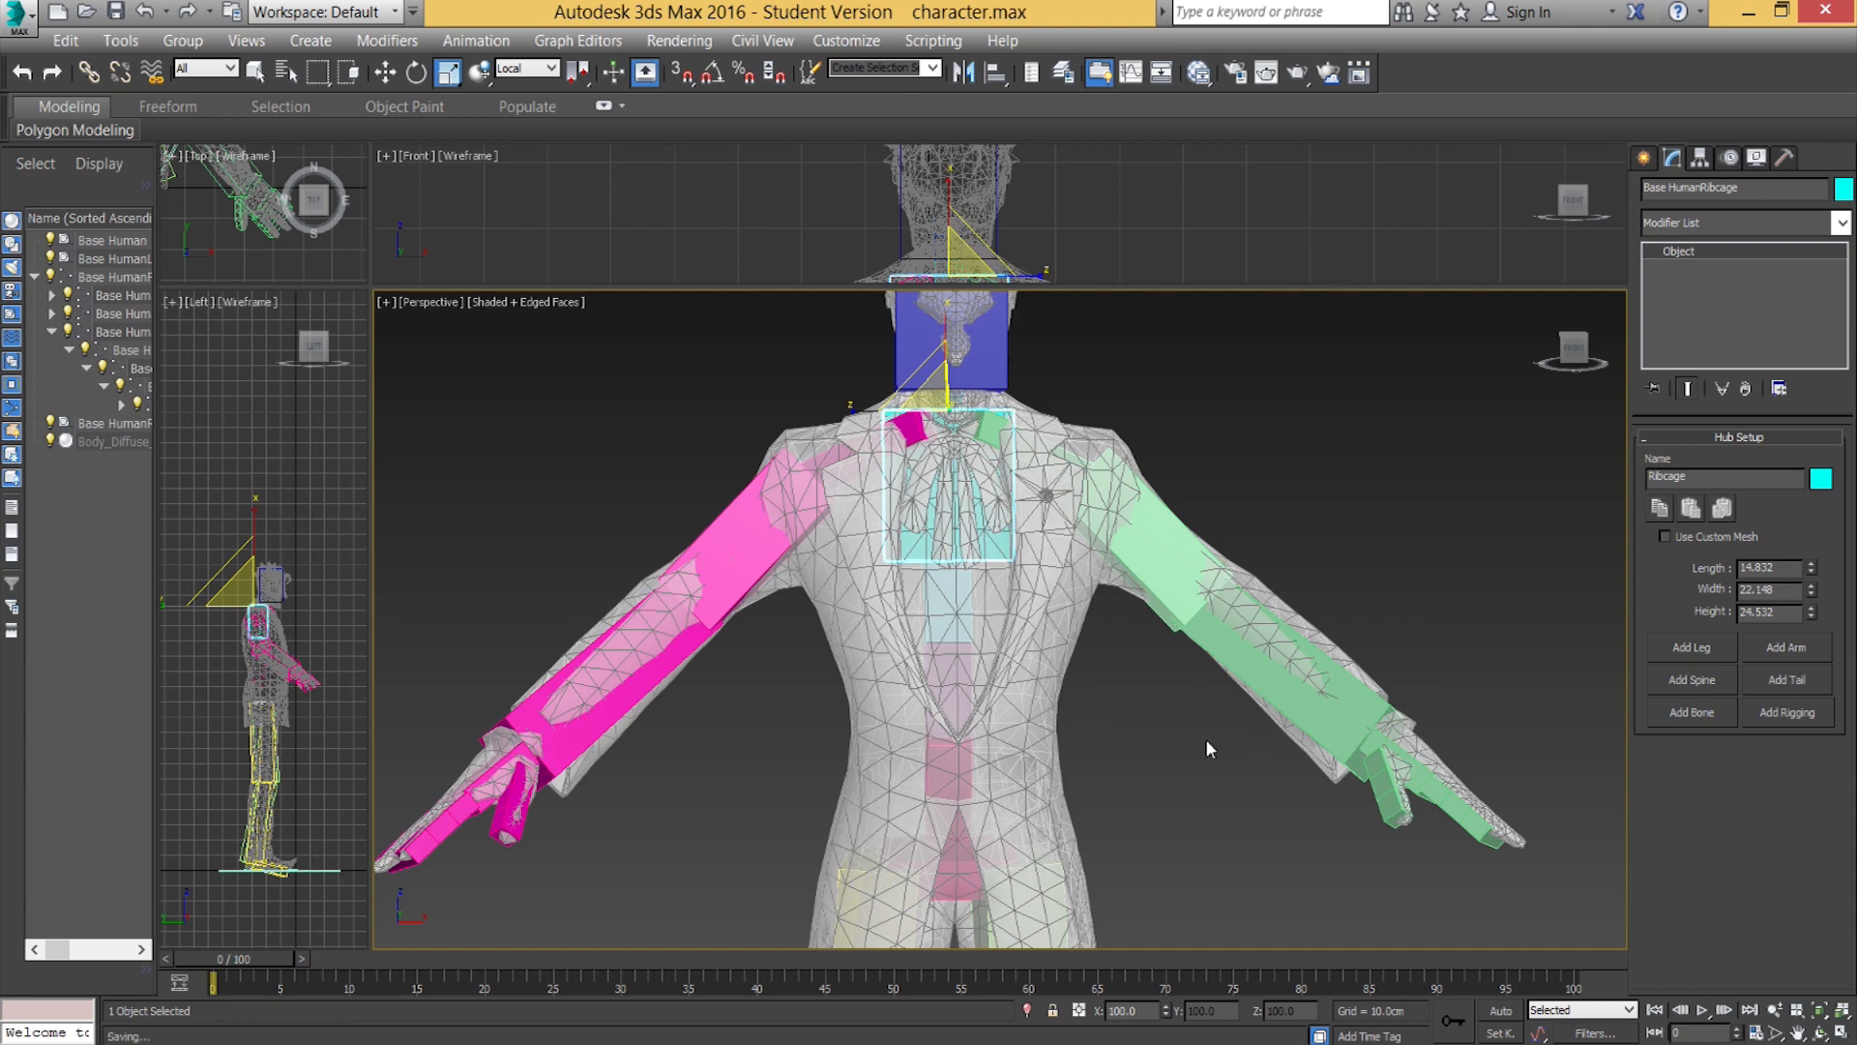
scroll(1016, 709, down, 5)
alt+middle_drag(929, 682, 1006, 694)
middle_drag(1006, 695, 985, 508)
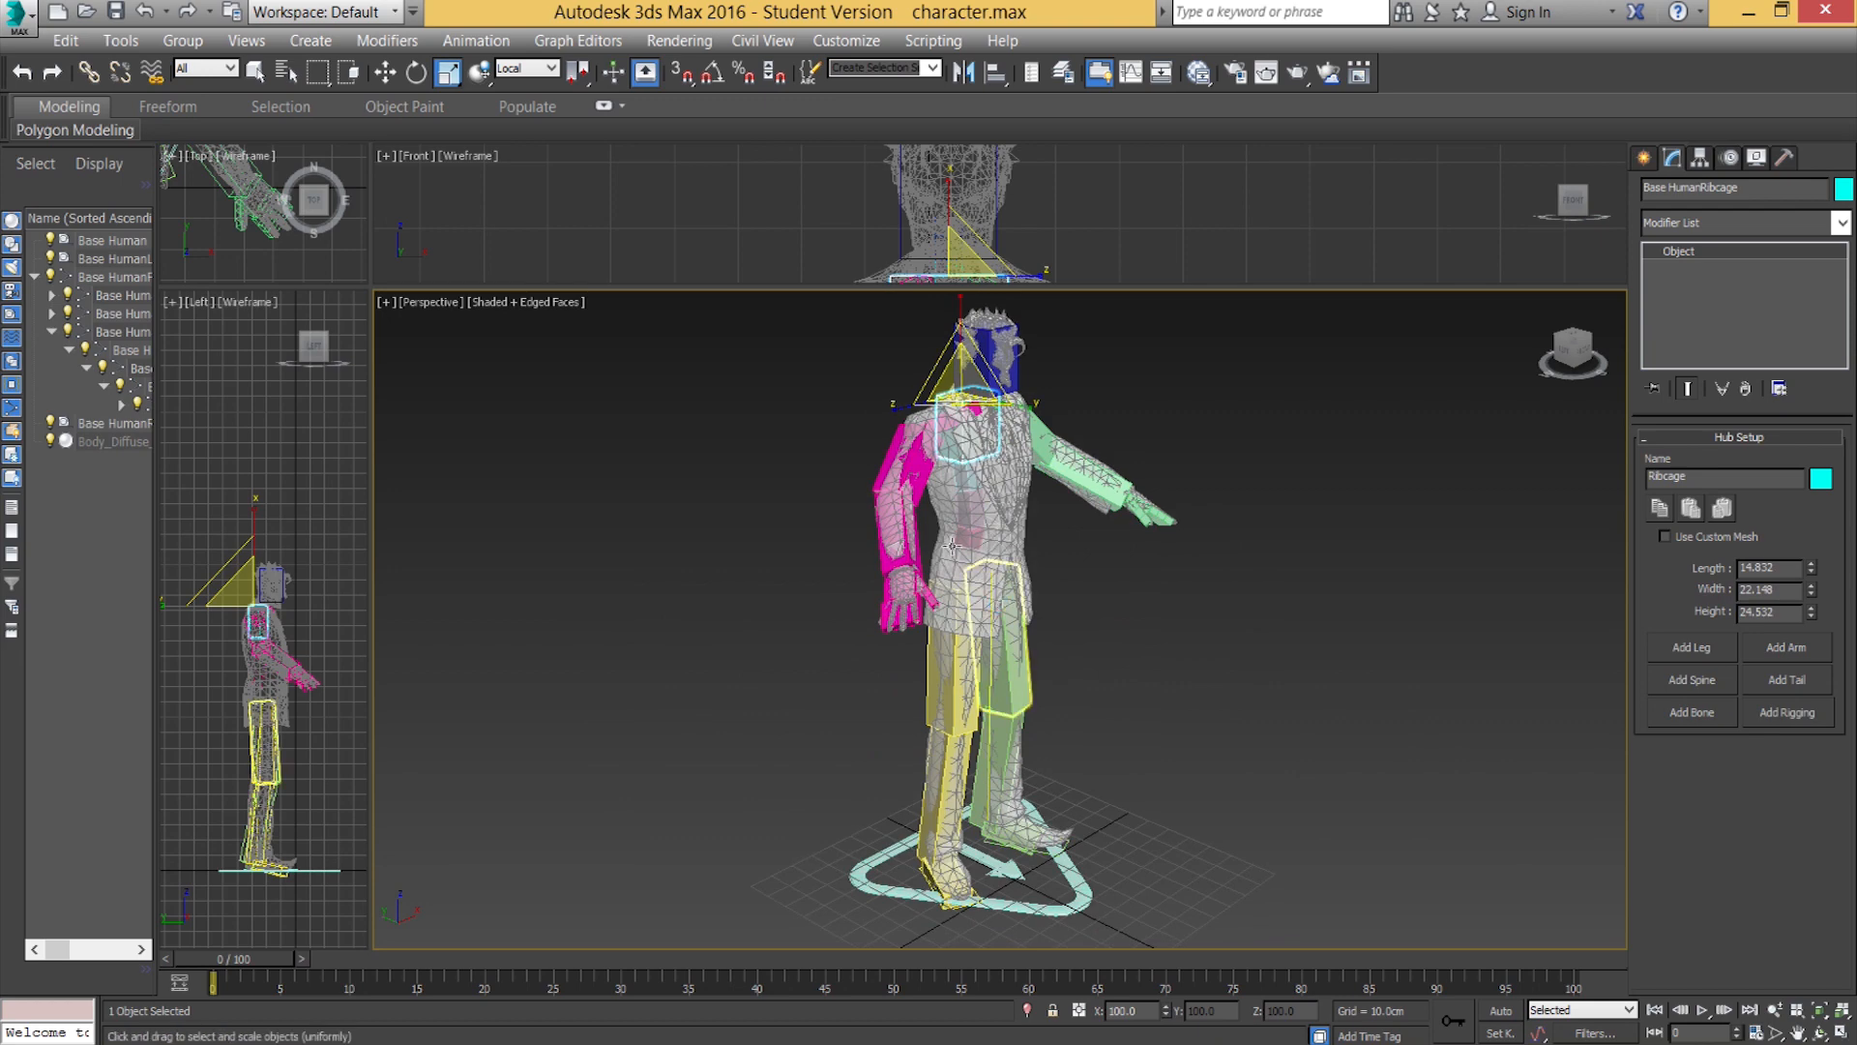
click(17, 15)
click(51, 246)
Save a copy of the scene in the backups folder as a 3ds Max file.
click(15, 12)
mouse_move(162, 326)
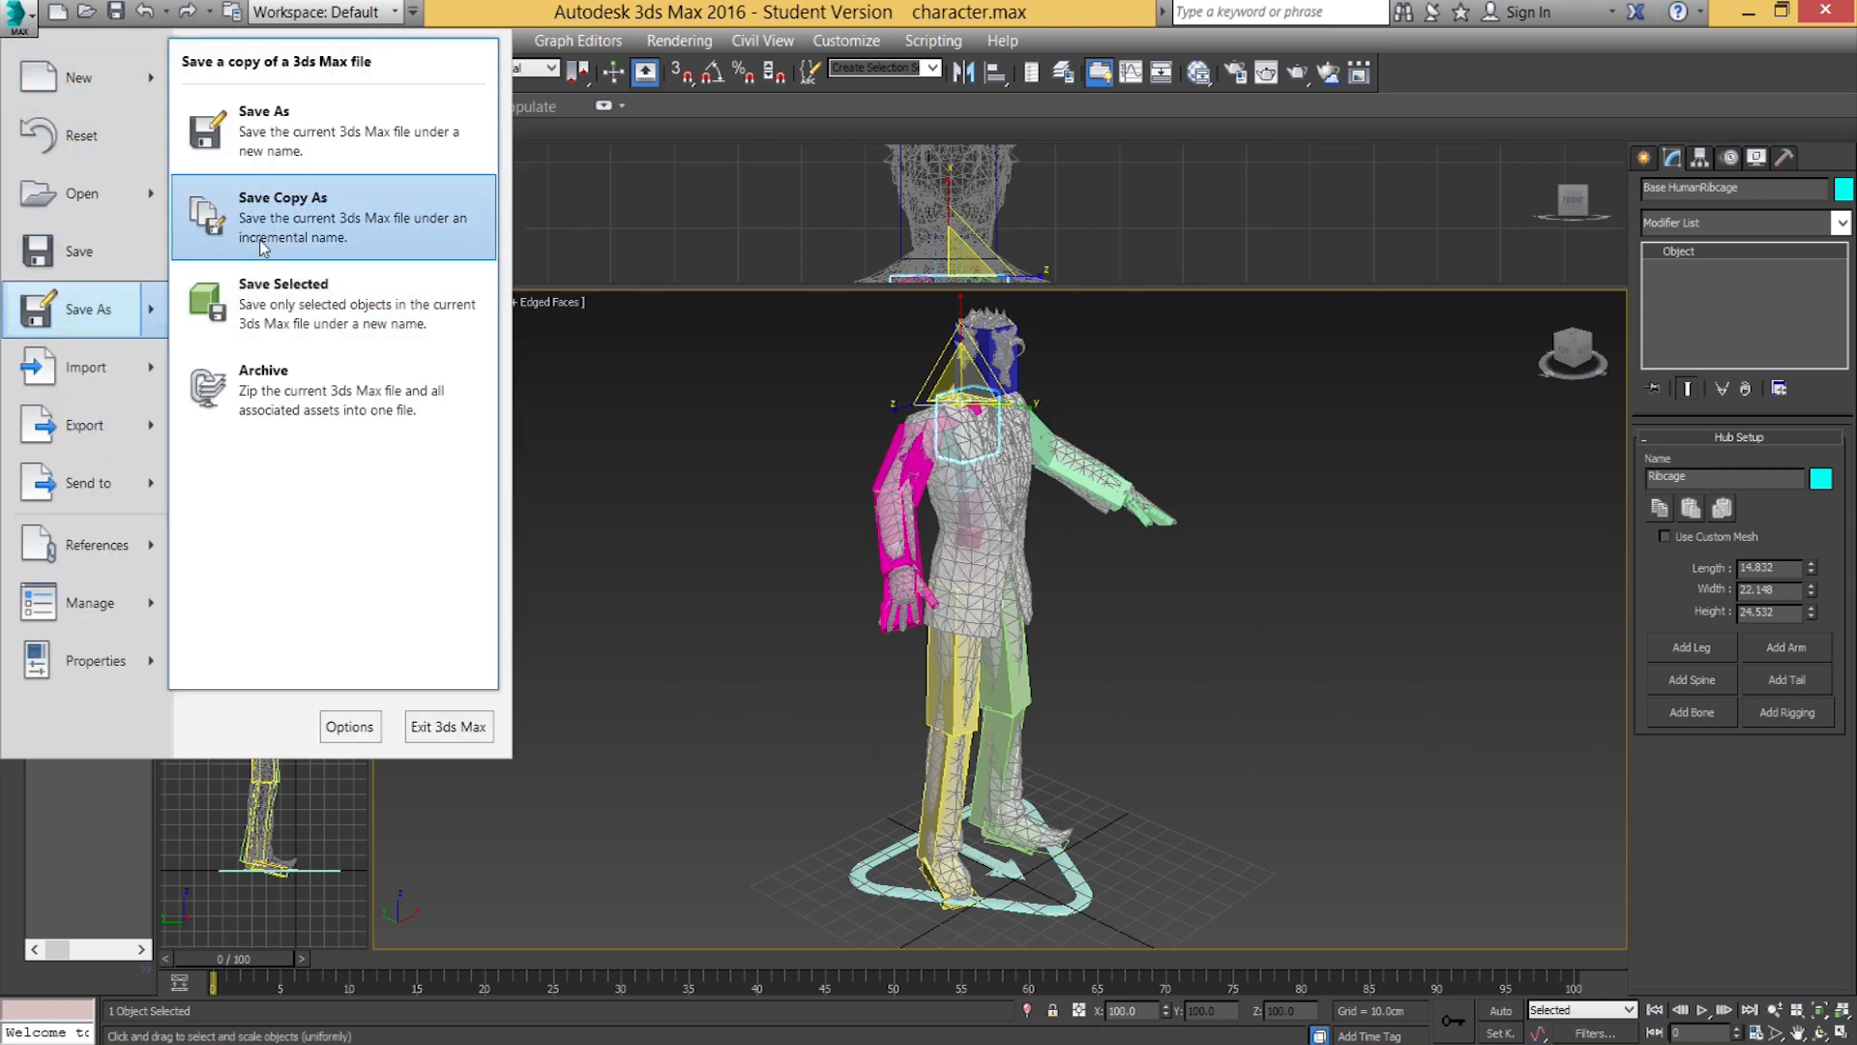
click(232, 198)
click(310, 499)
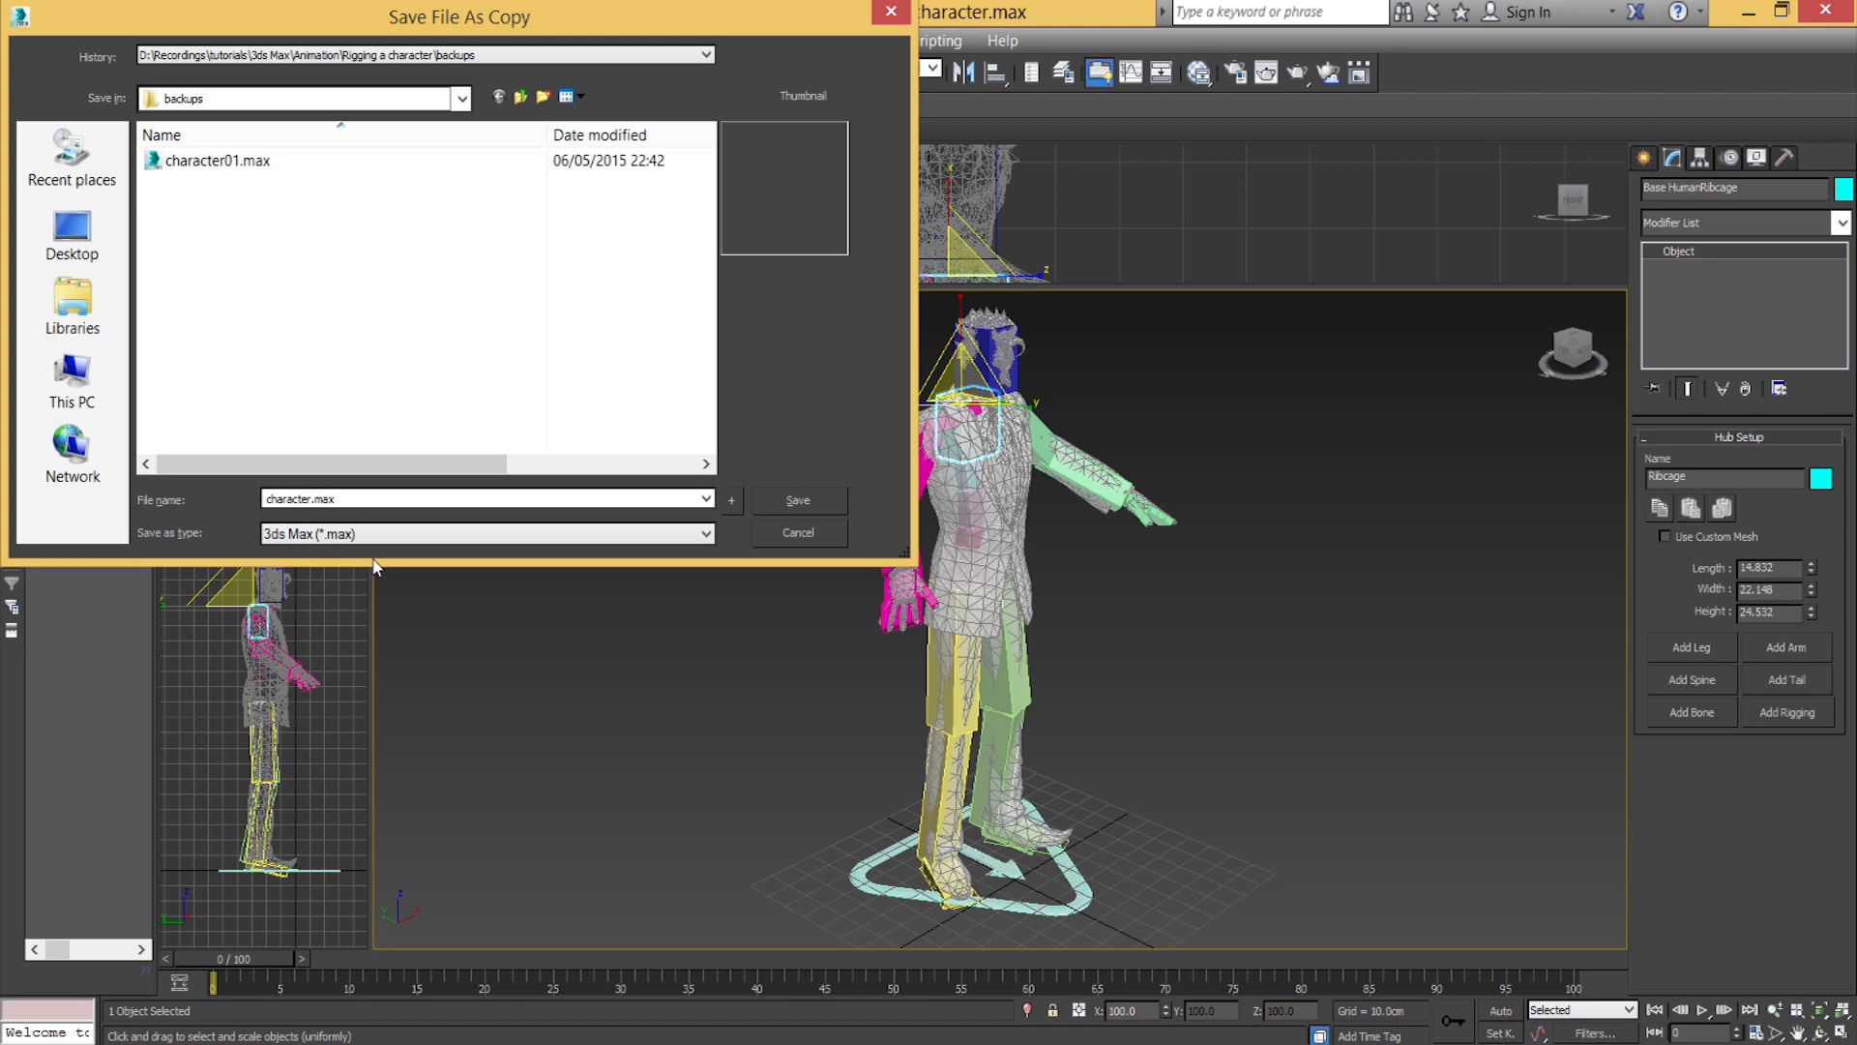
key(Return)
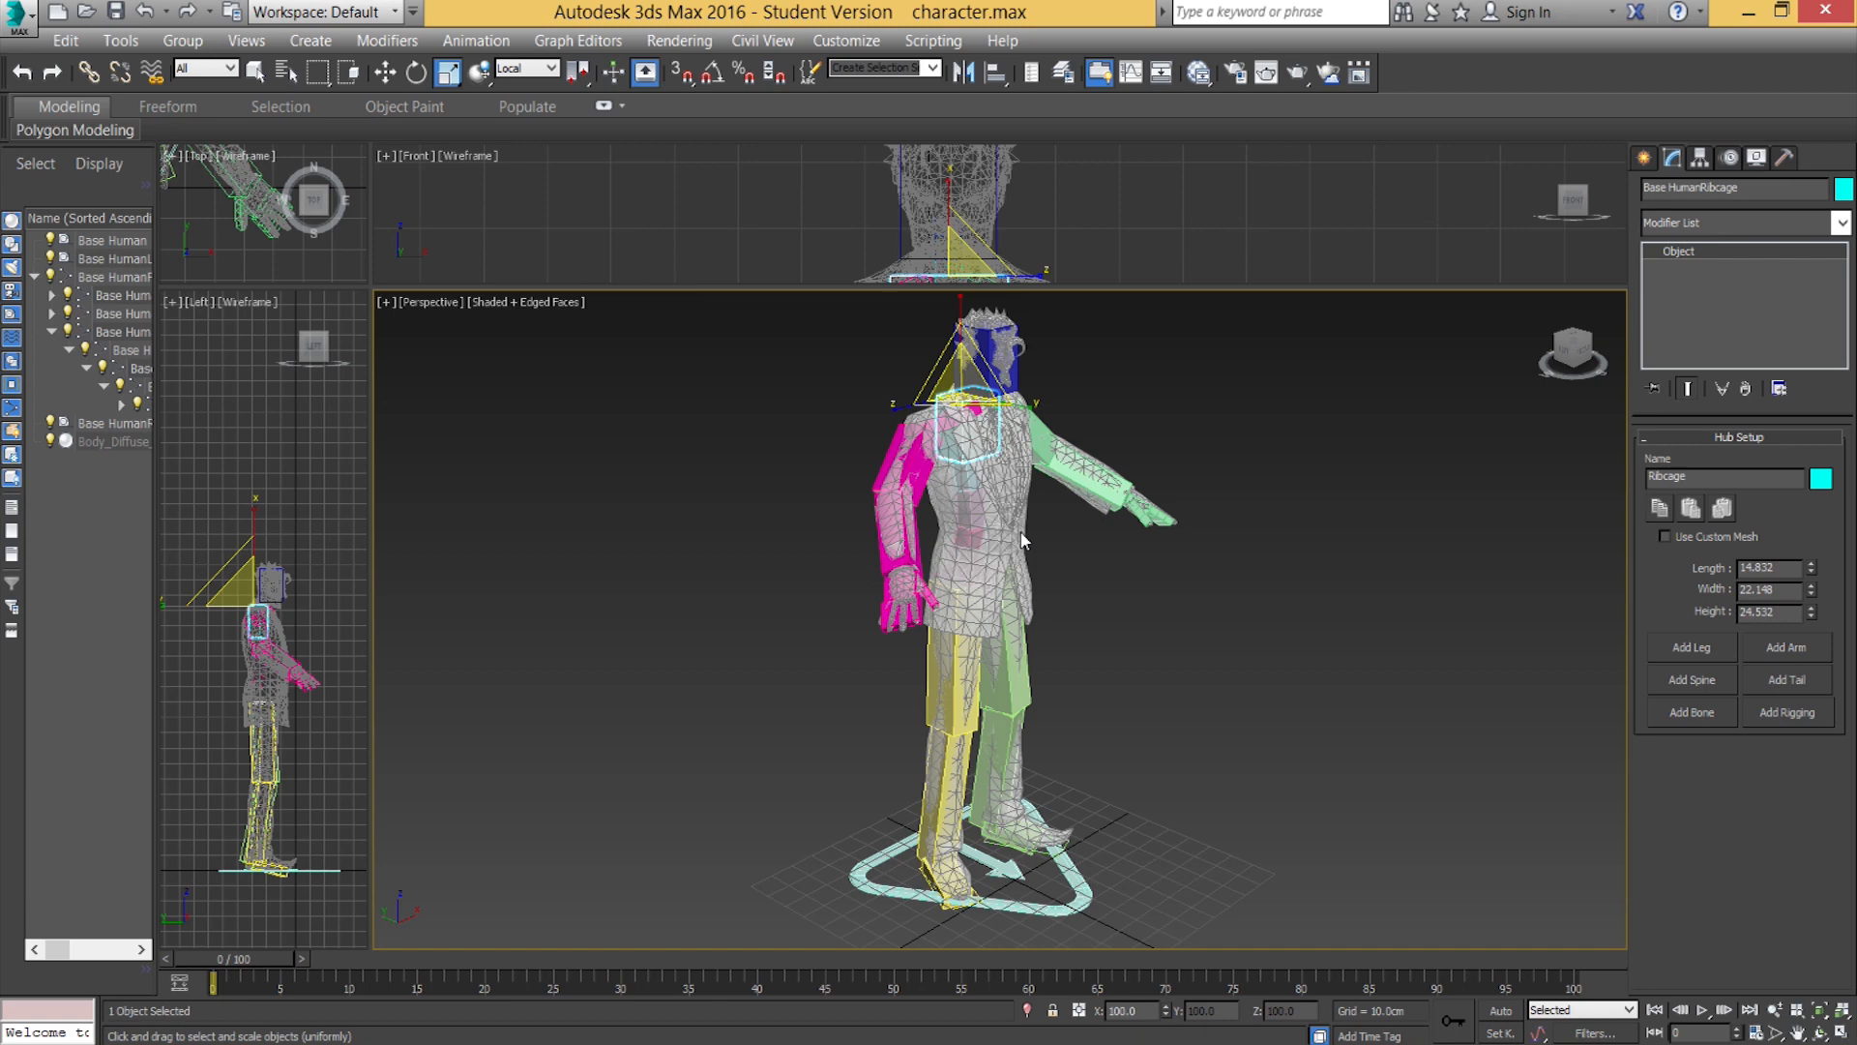
Unfreeze all objects and select the character's body mesh.
middle_drag(985, 817, 932, 876)
scroll(933, 875, up, 3)
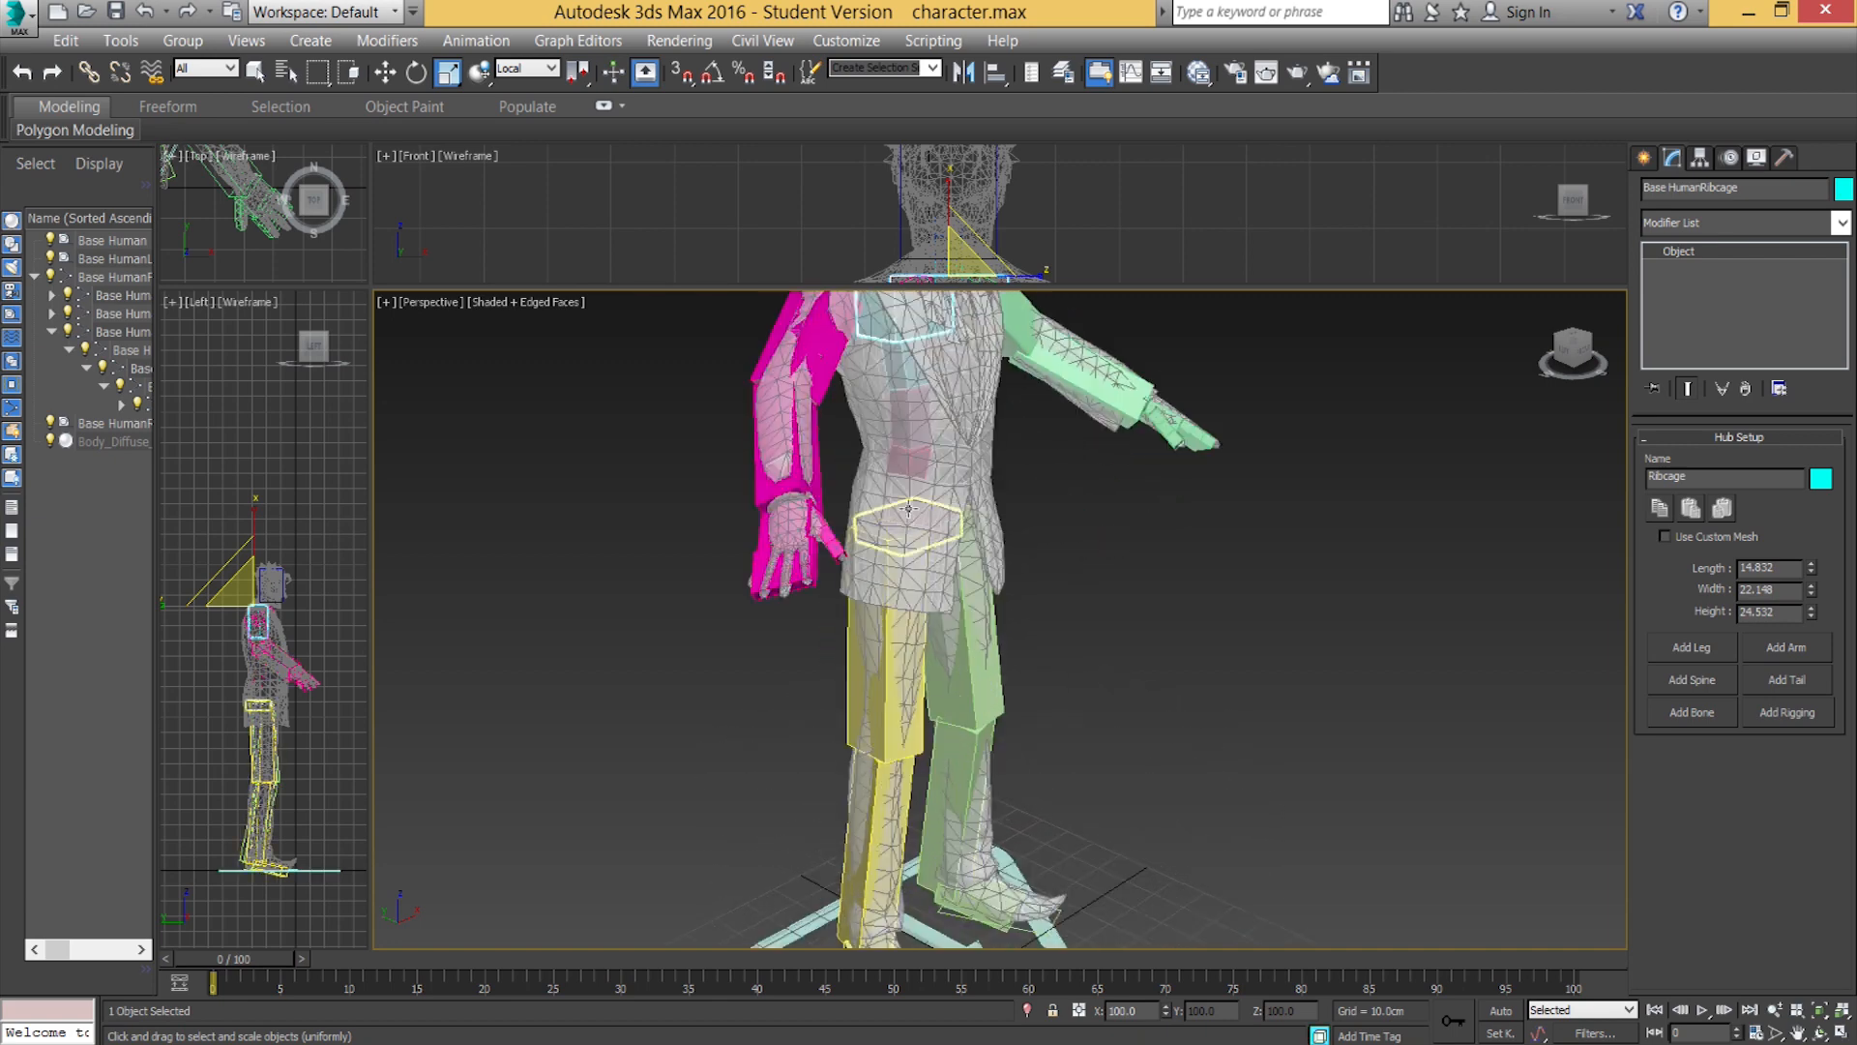
right_click(864, 397)
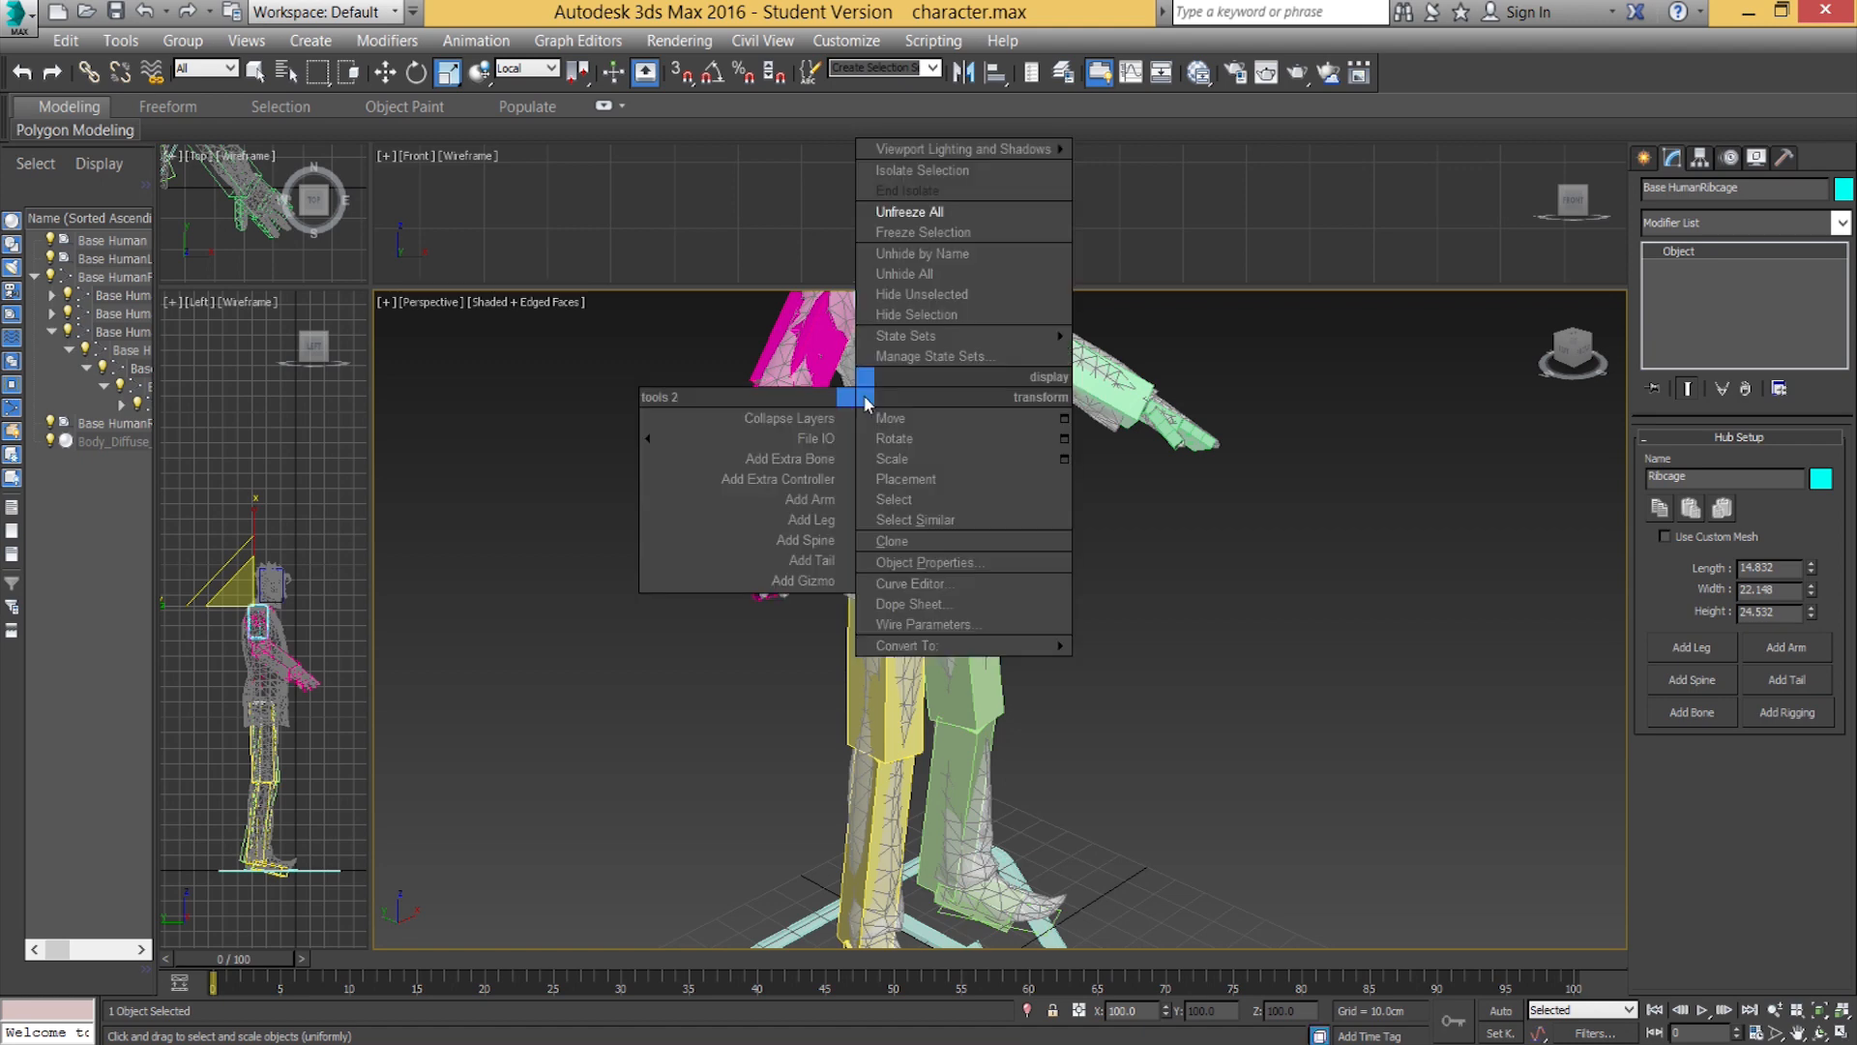
click(928, 212)
click(885, 425)
scroll(887, 538, down, 6)
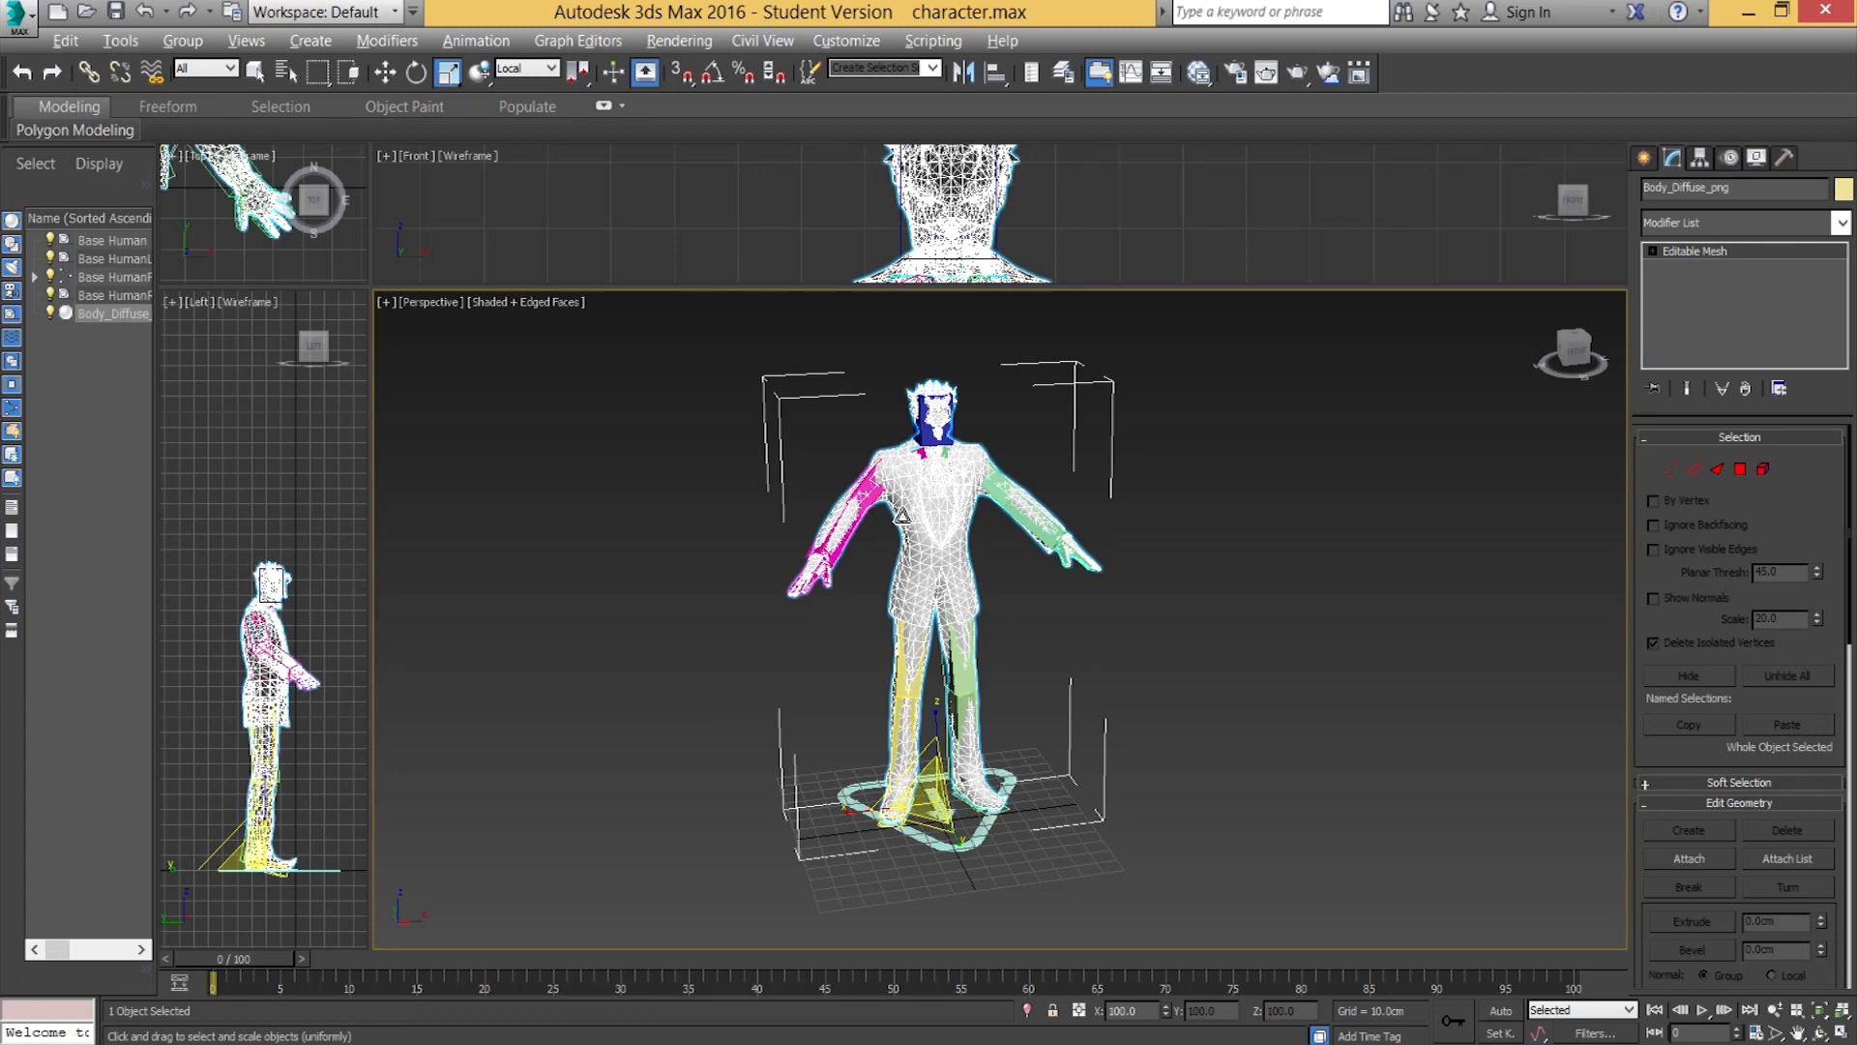
Turn on see-through display for the body mesh, freeze it, and clear the selection.
key(alt+z)
key(alt+x)
alt+middle_drag(904, 519, 934, 528)
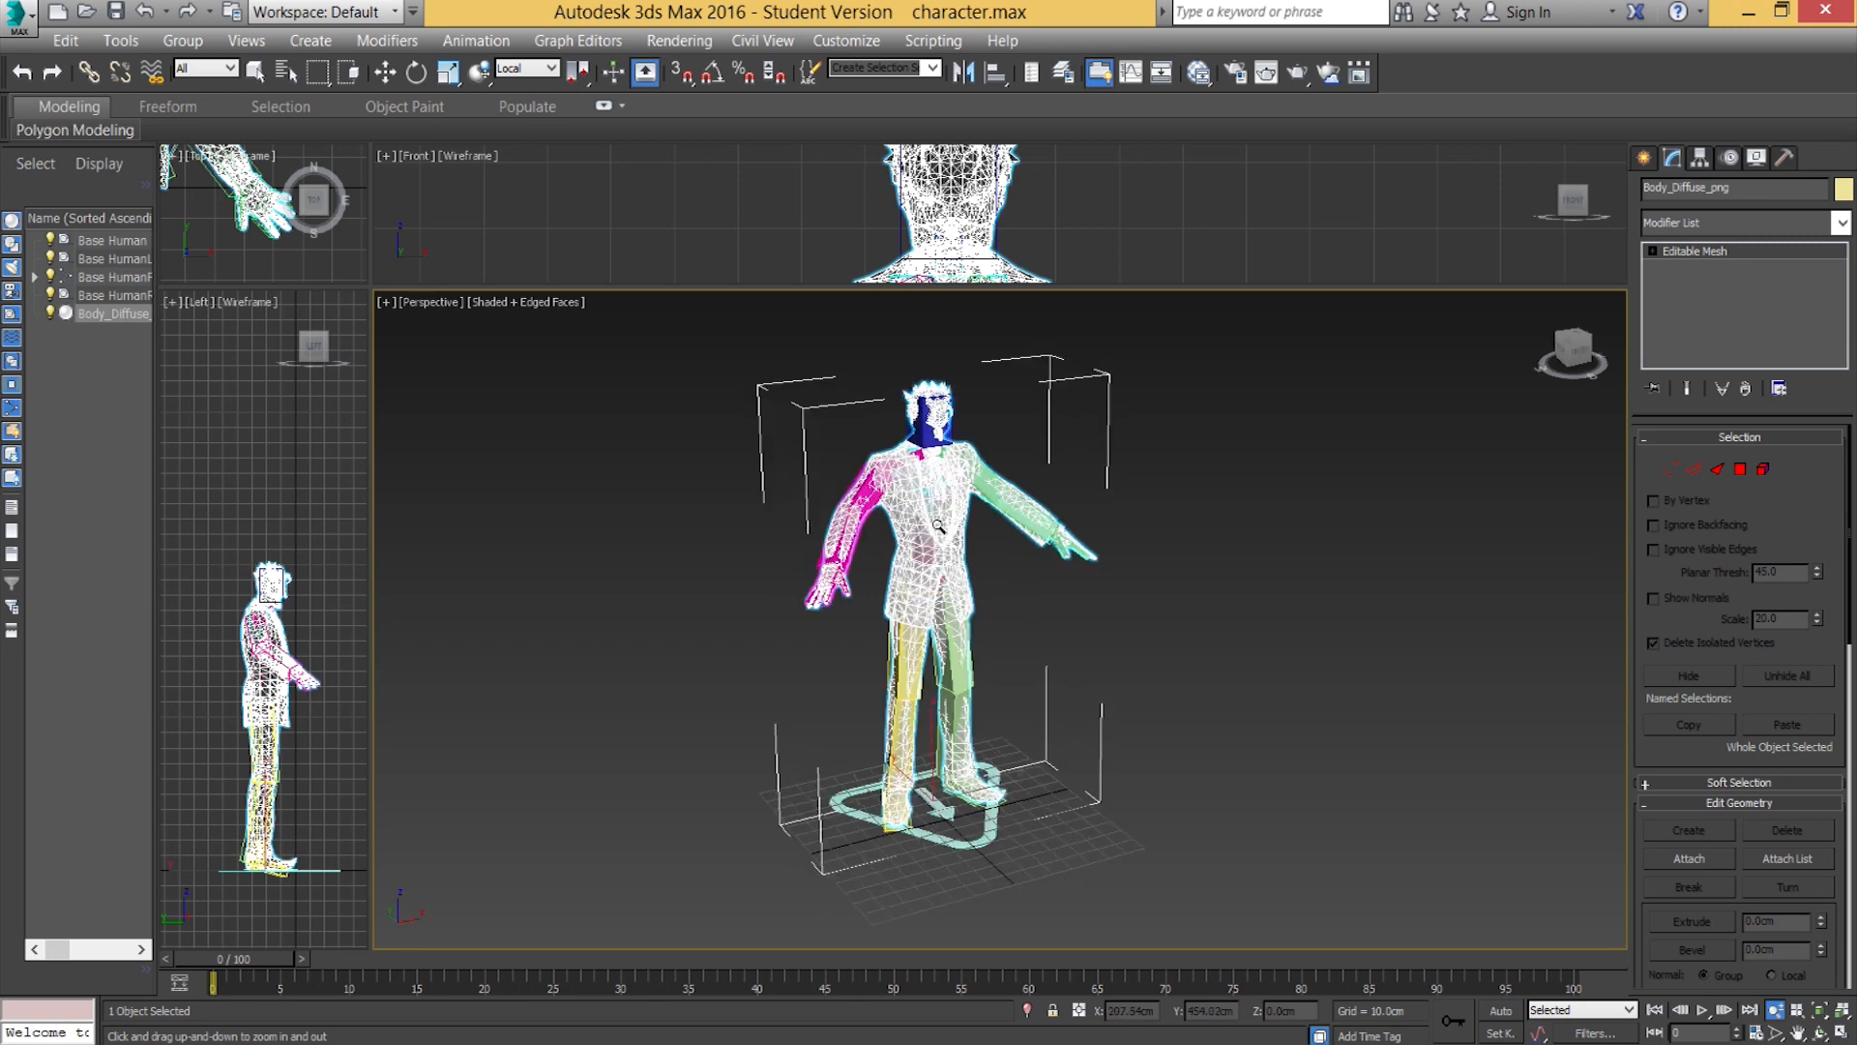
scroll(936, 525, up, 3)
right_click(905, 524)
right_click(903, 512)
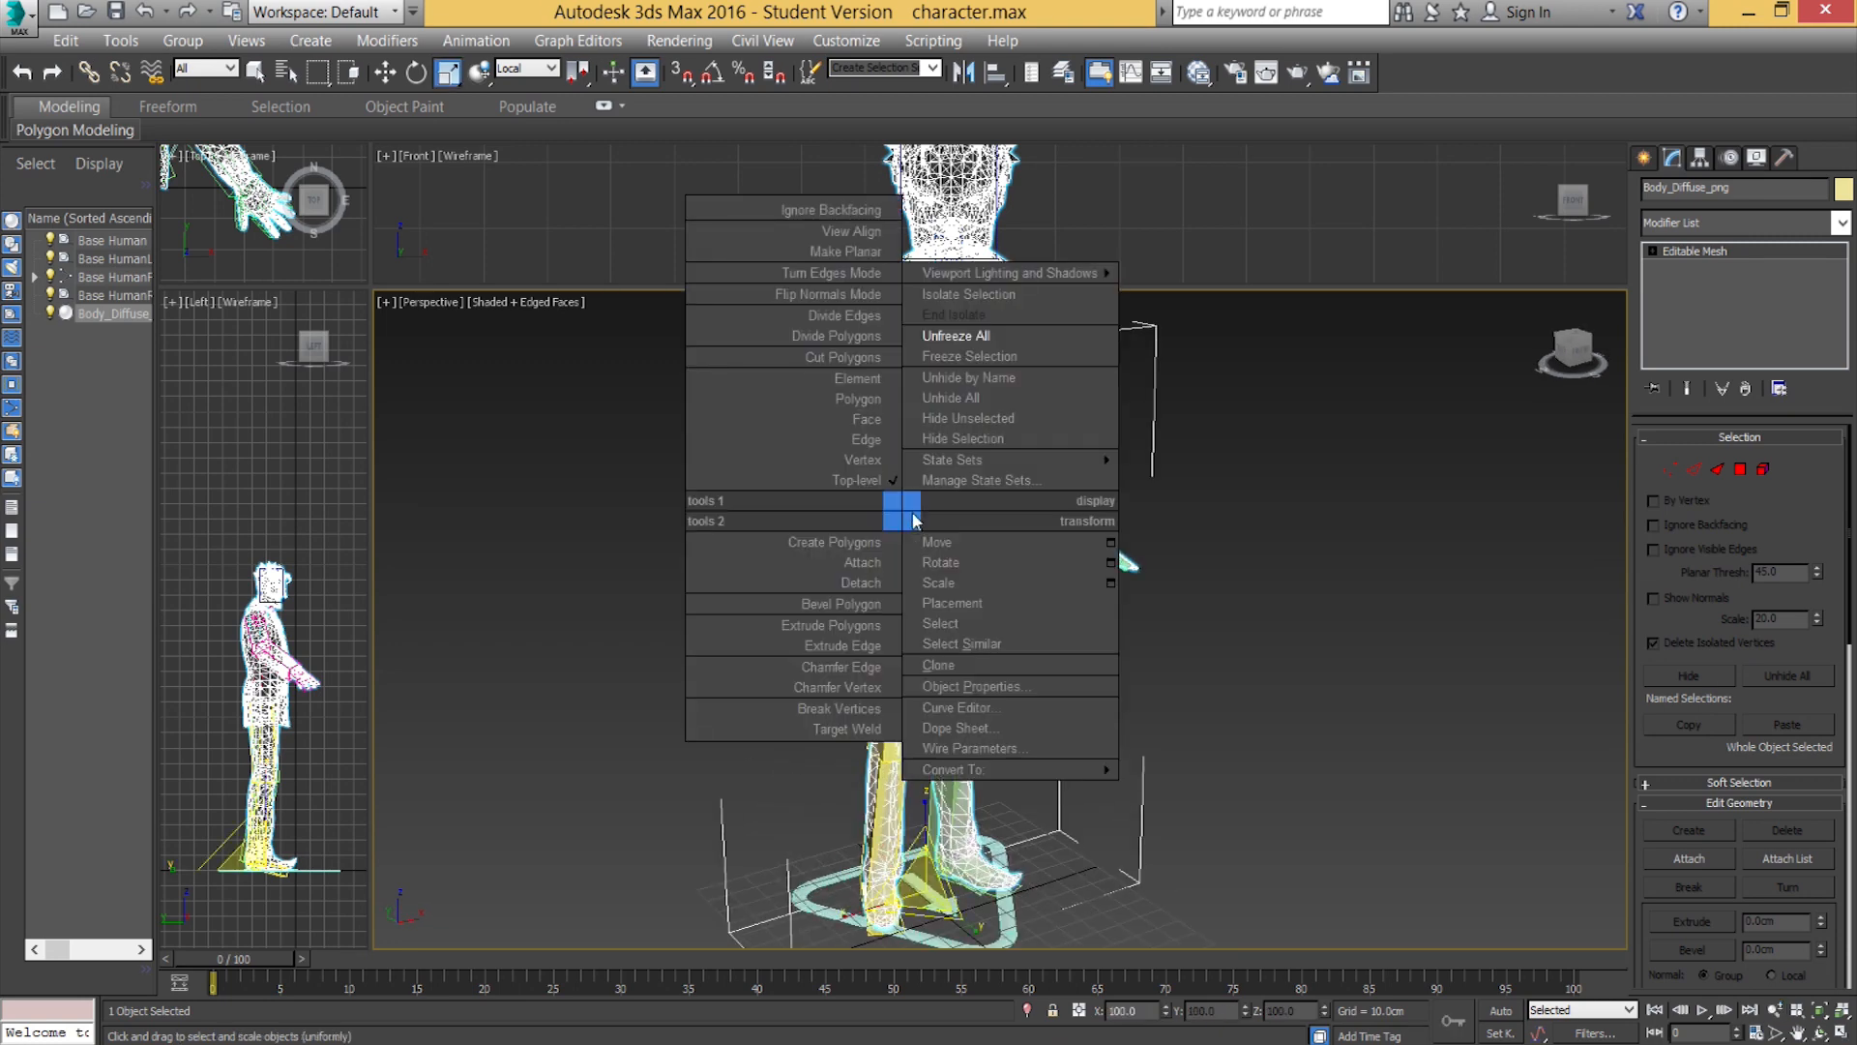
click(956, 354)
click(837, 495)
click(1085, 636)
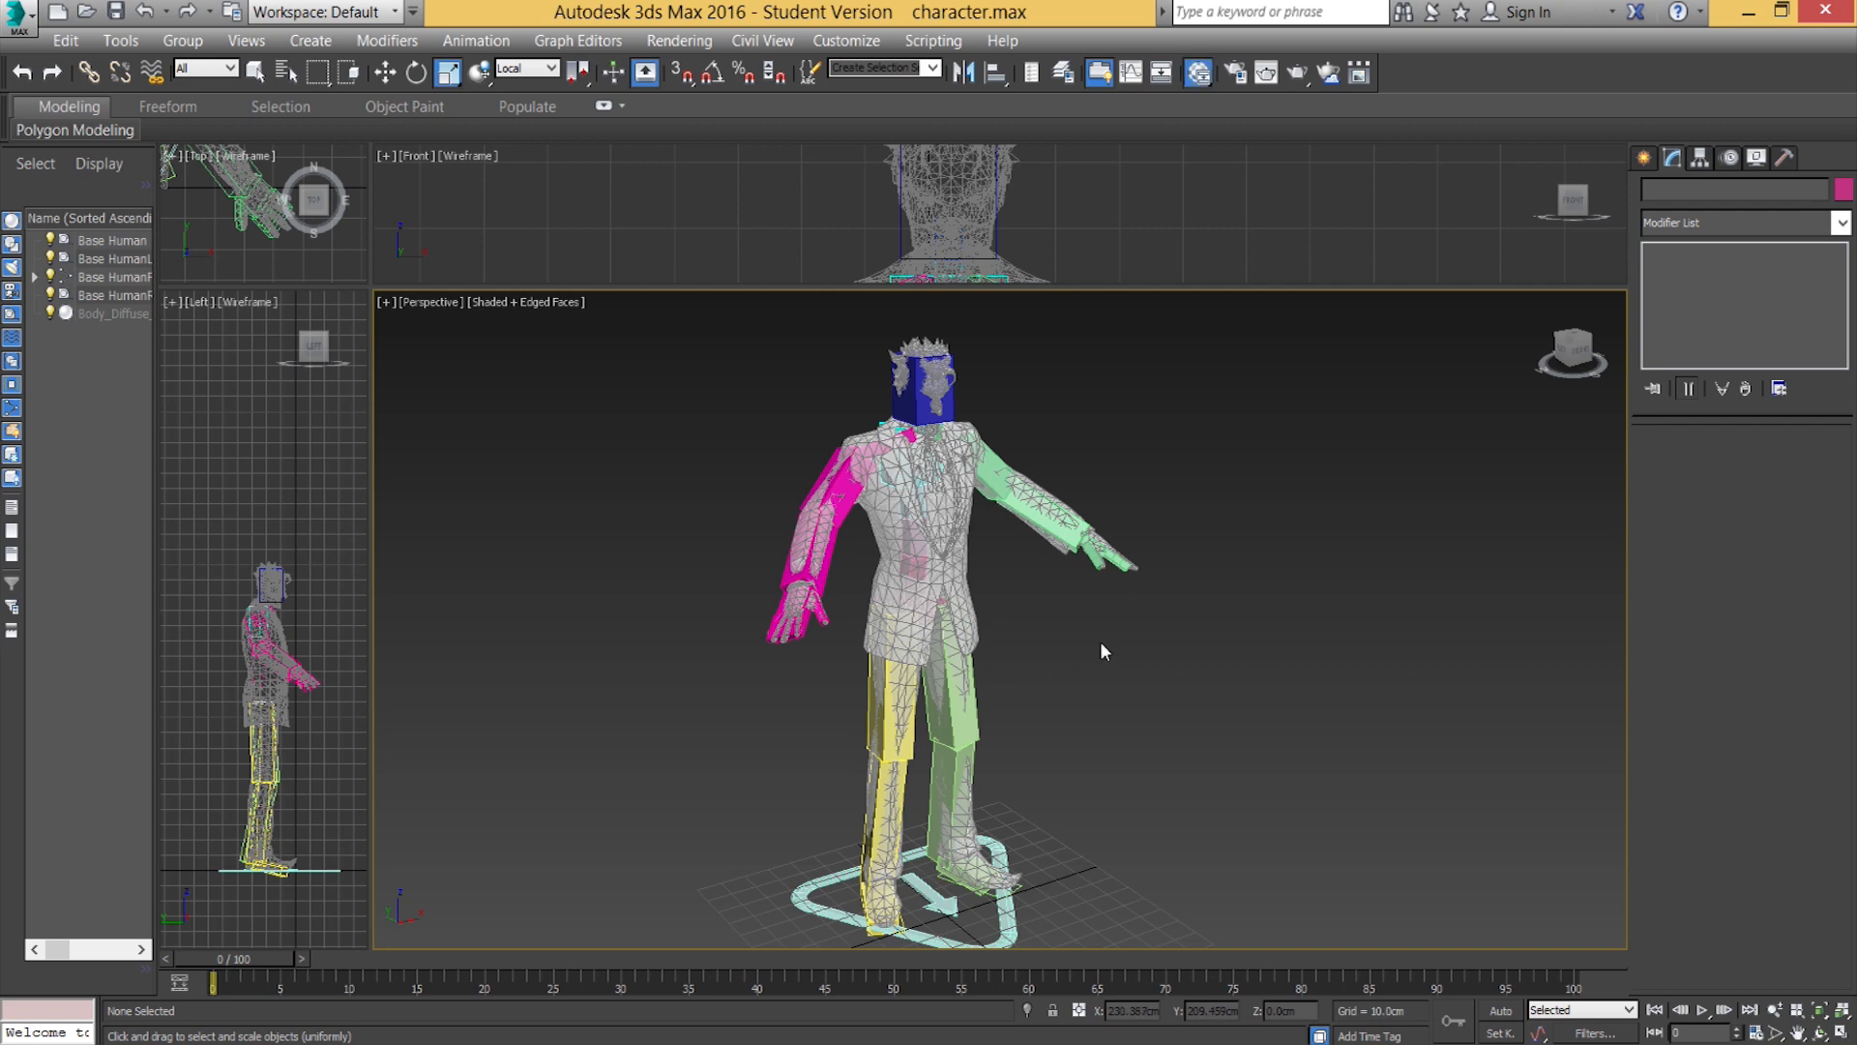
In the Compact Material Editor, name an unused material "character bones wire" and enable its Wire option.
key(m)
click(133, 150)
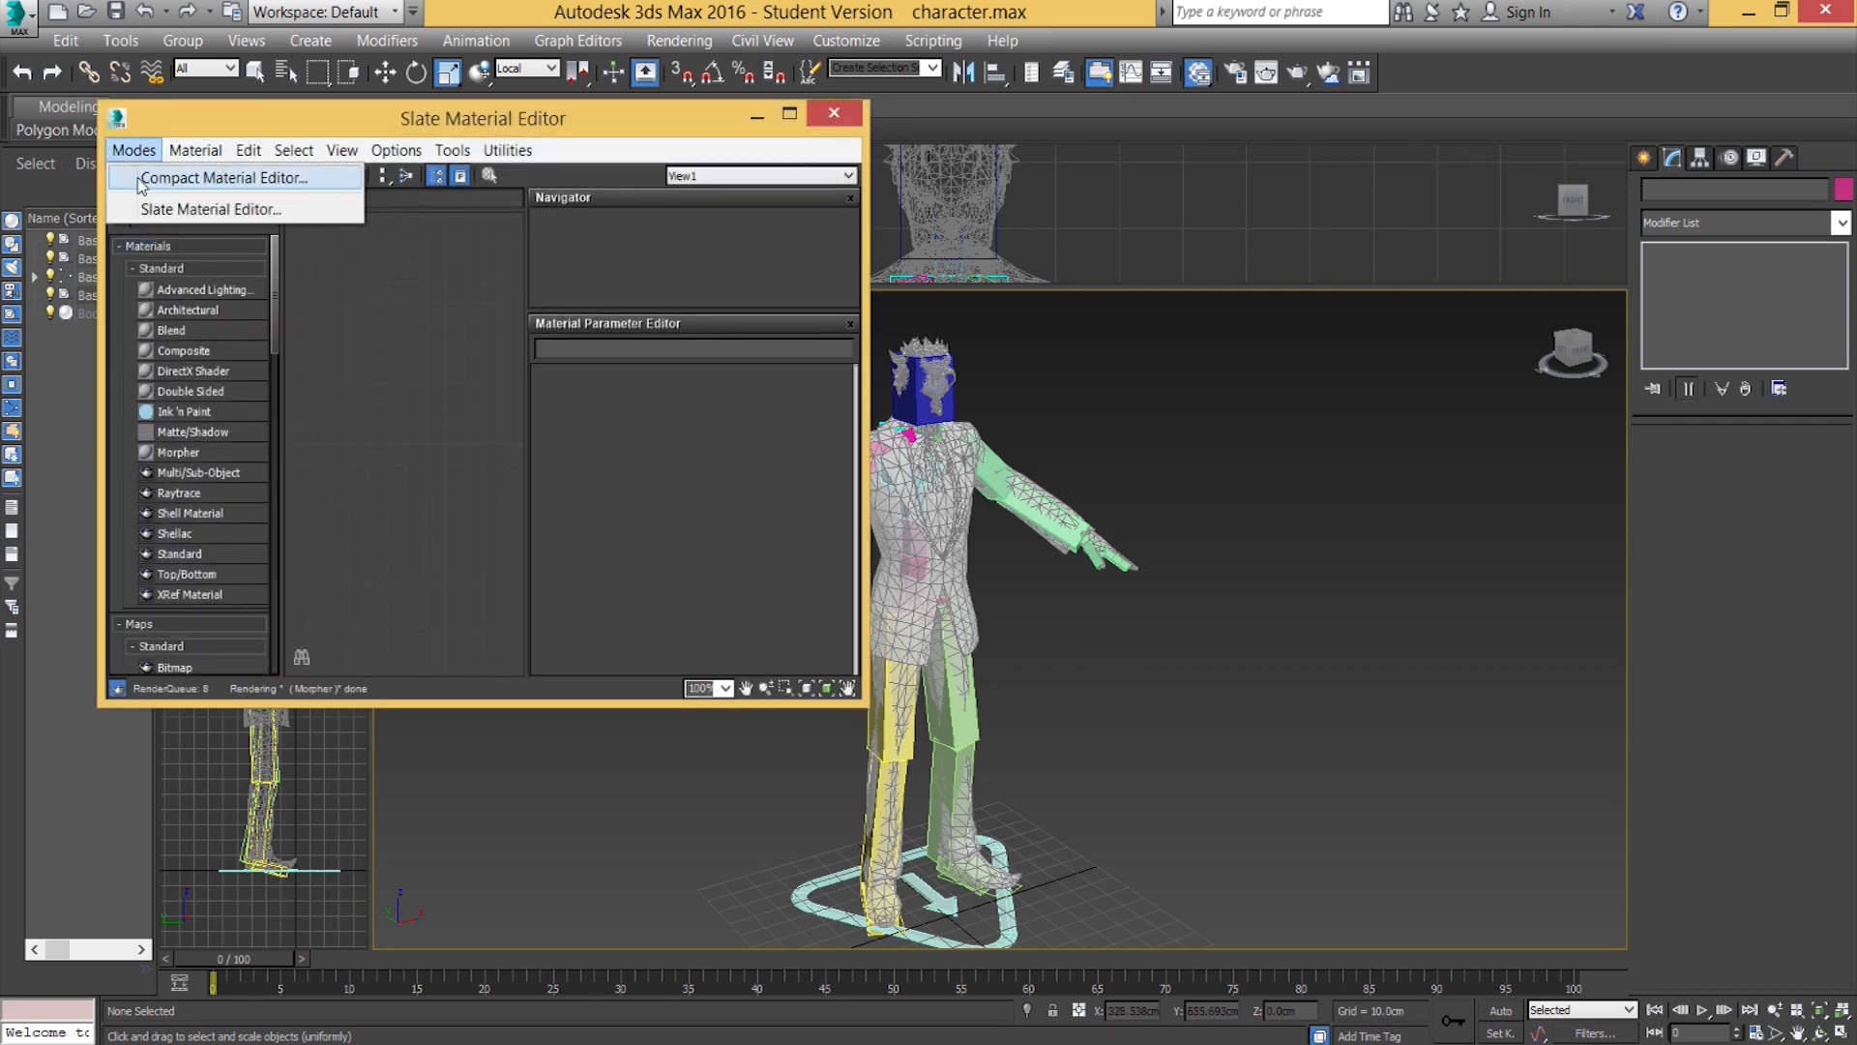
click(139, 181)
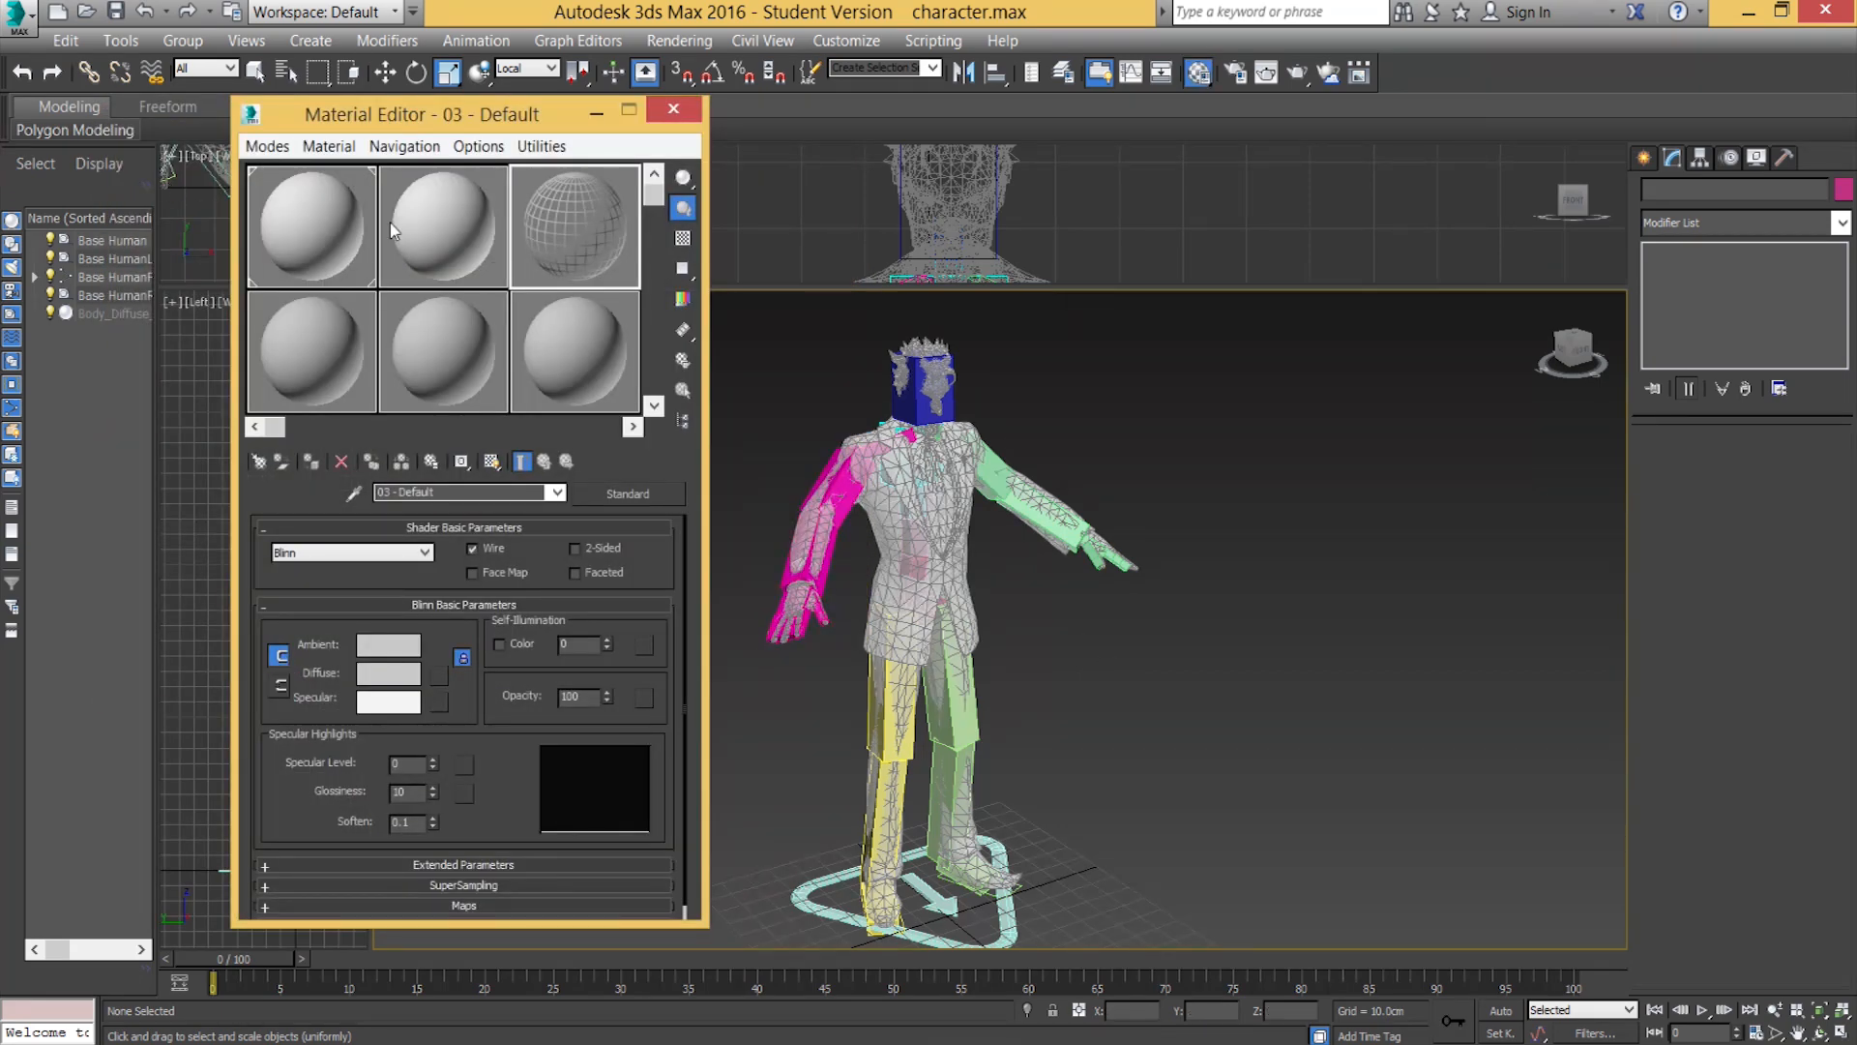
click(333, 361)
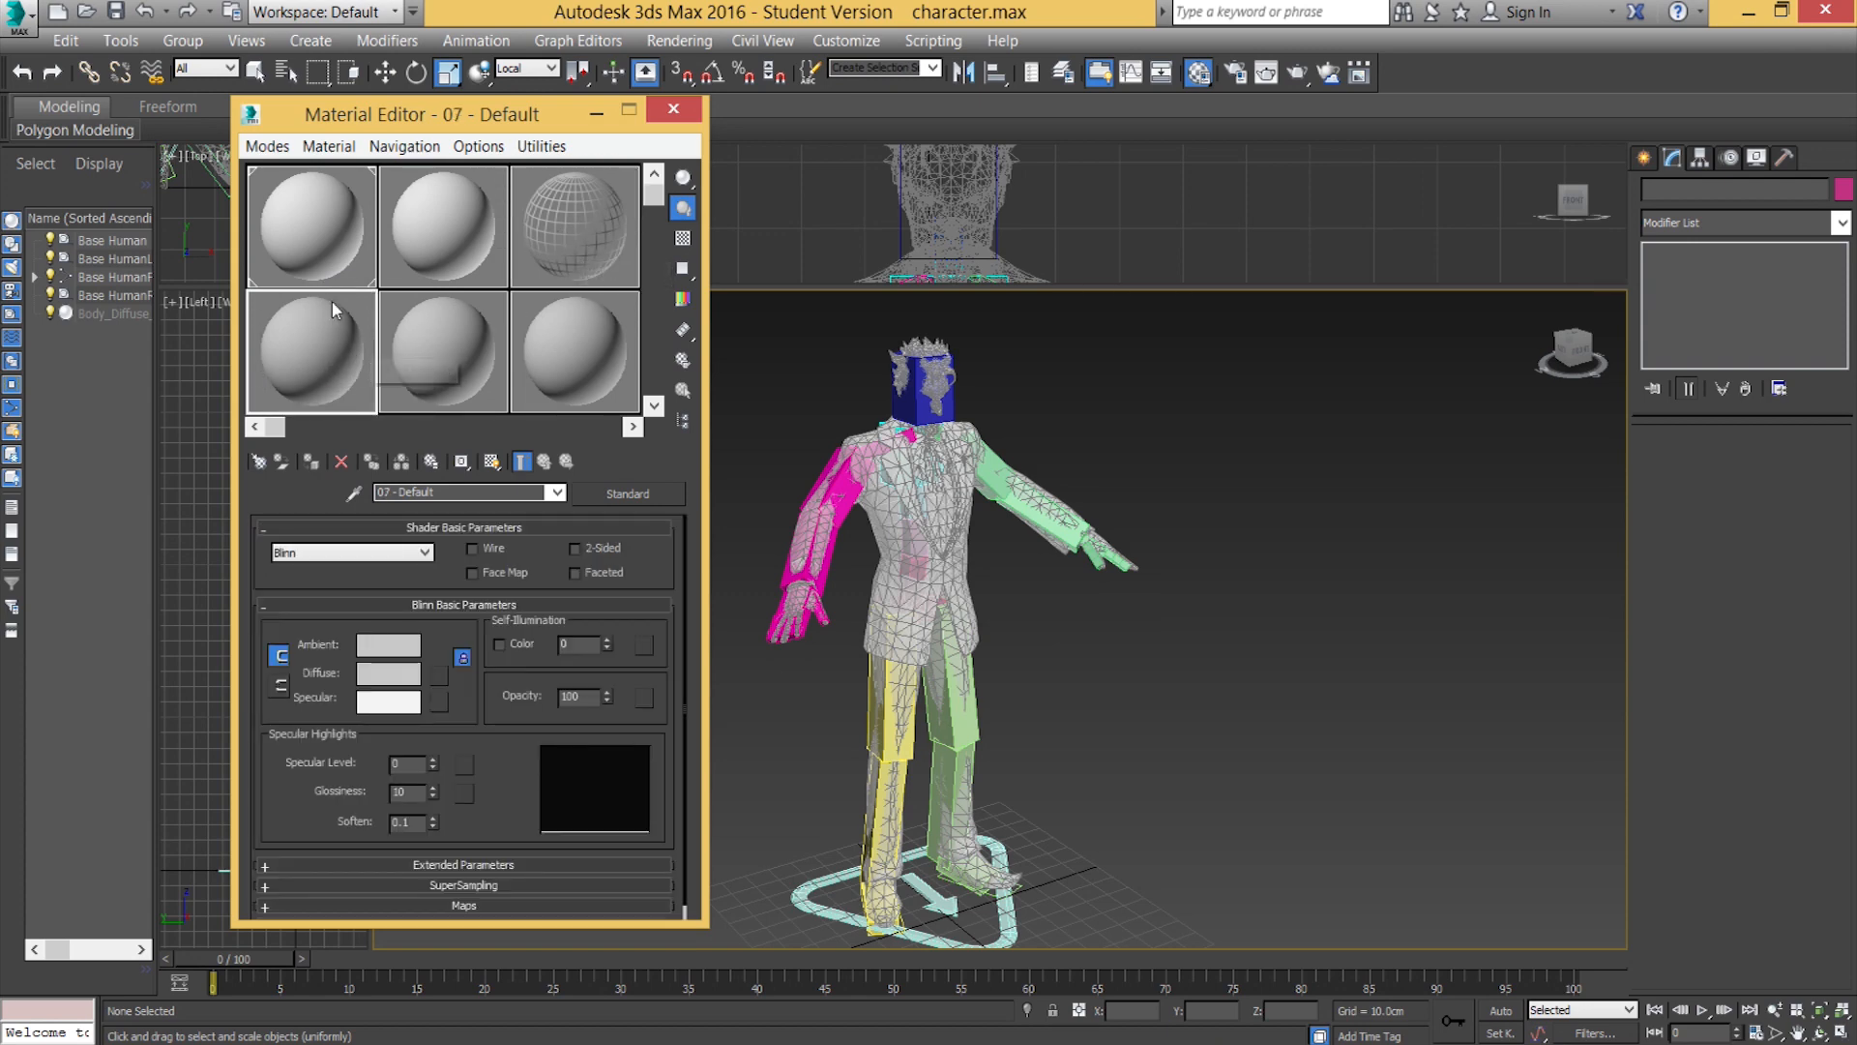
click(473, 494)
text(character)
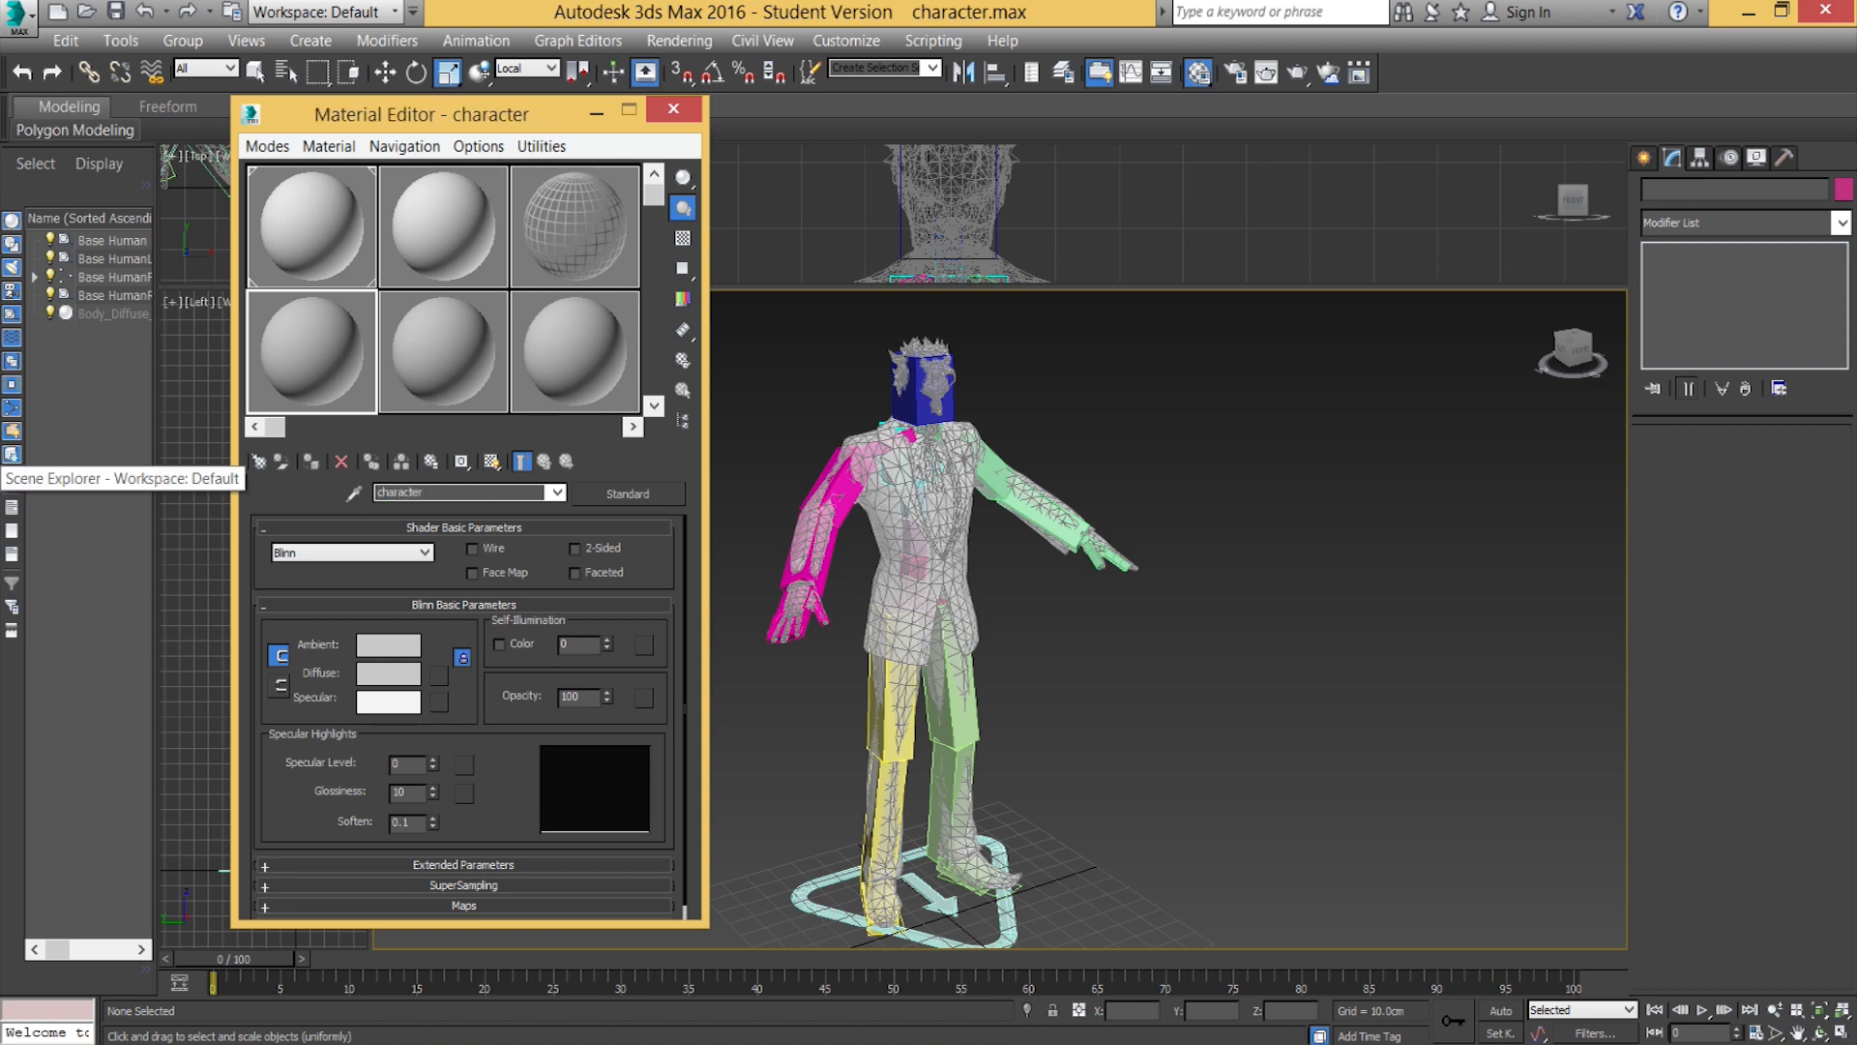
text( bon)
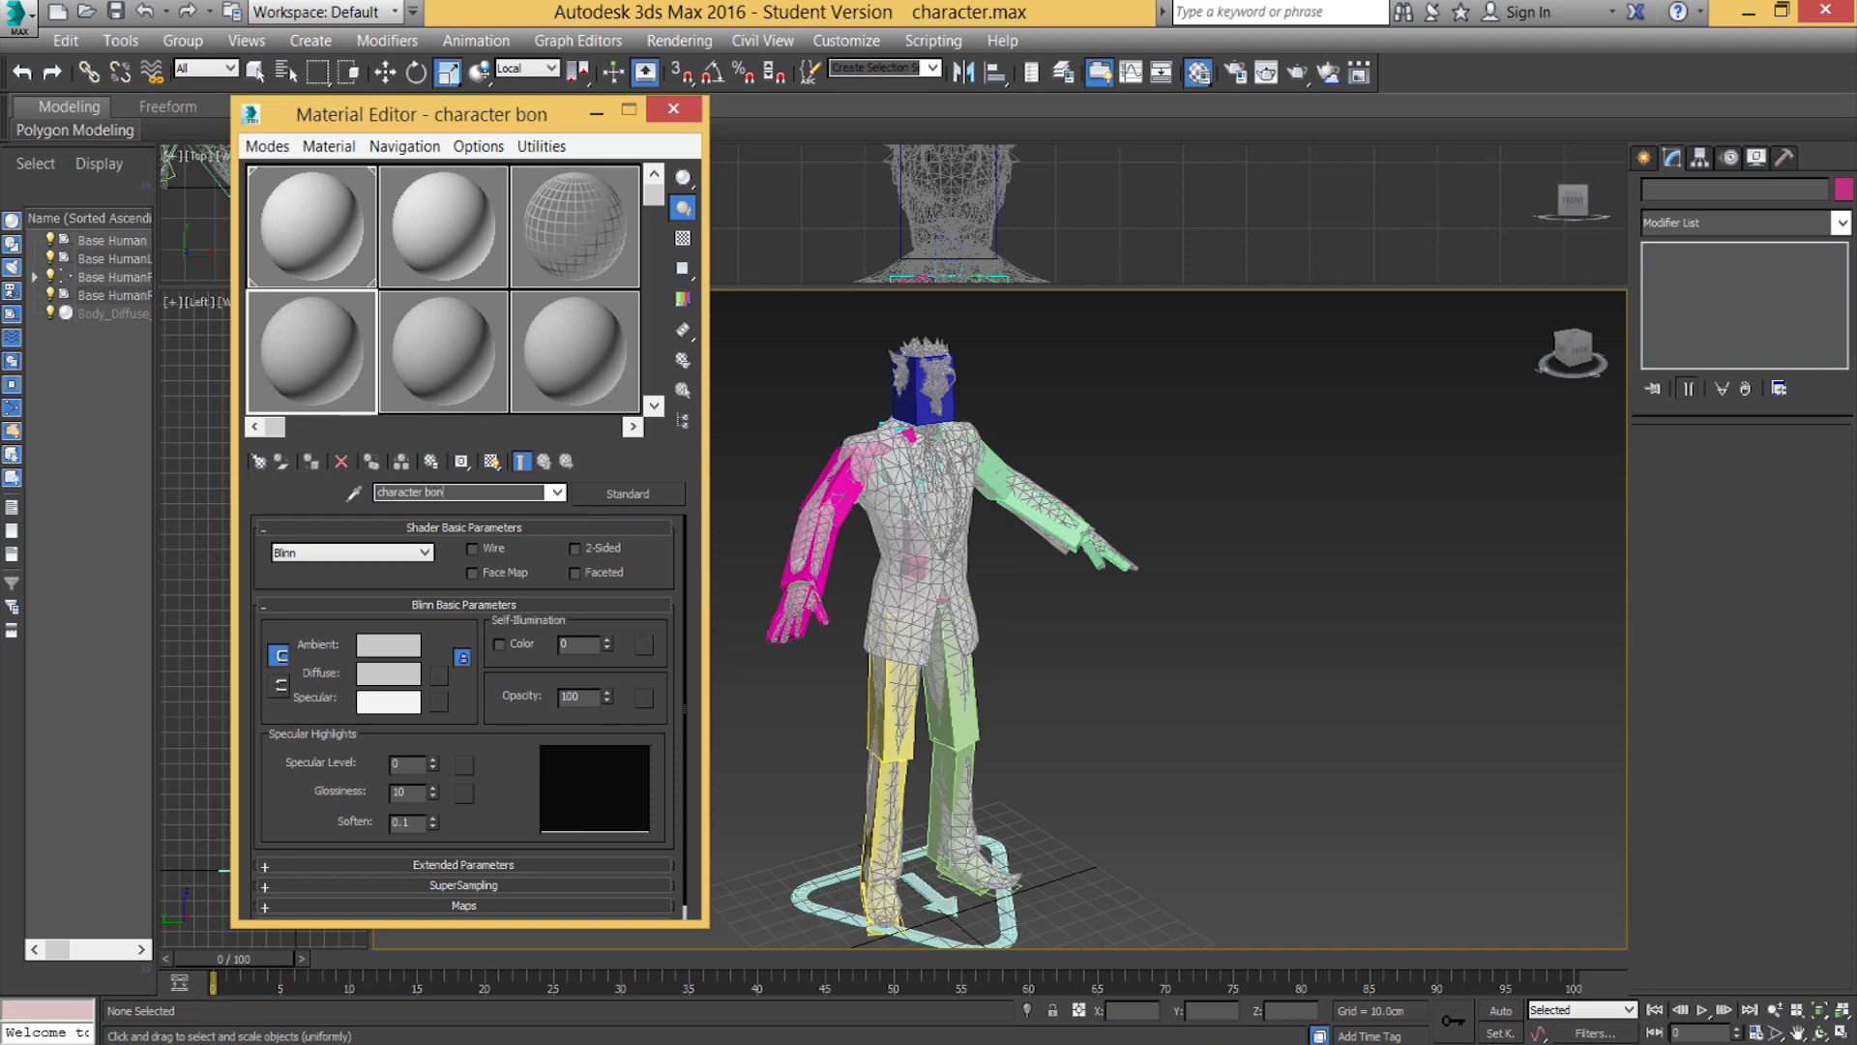
text(es wire)
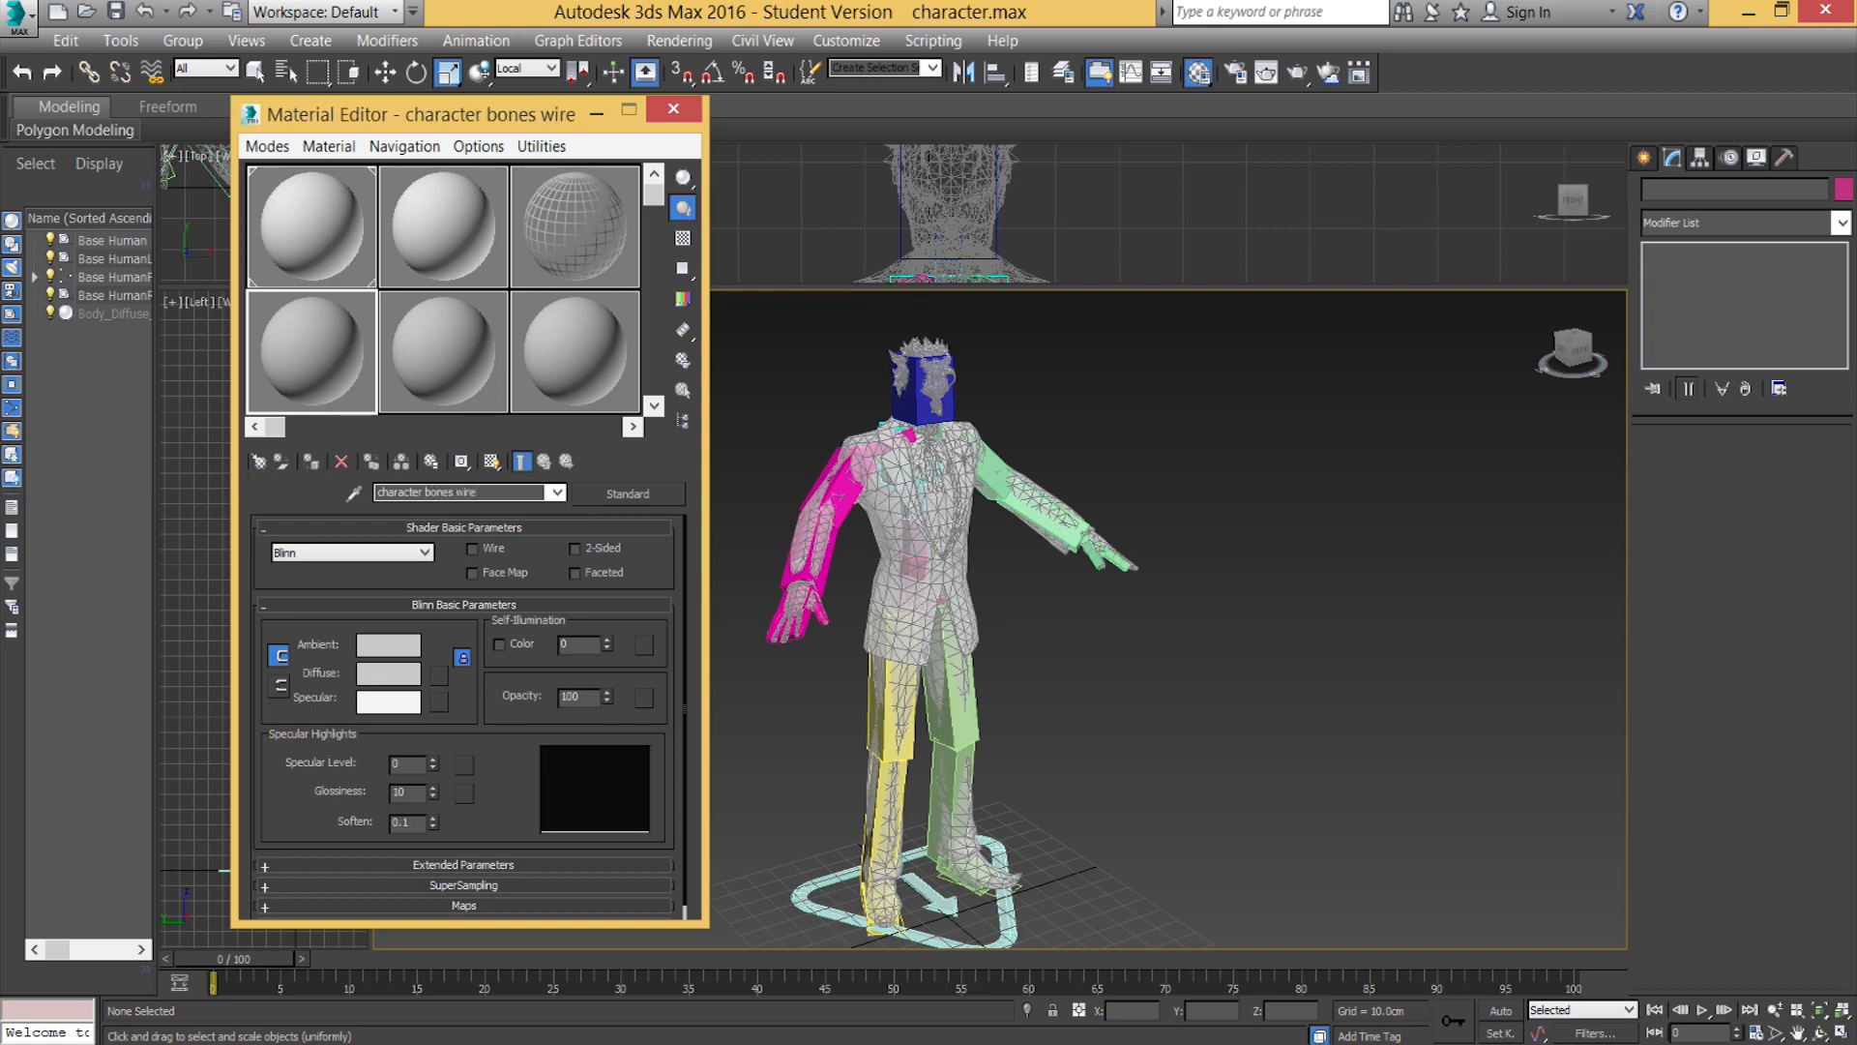
click(472, 547)
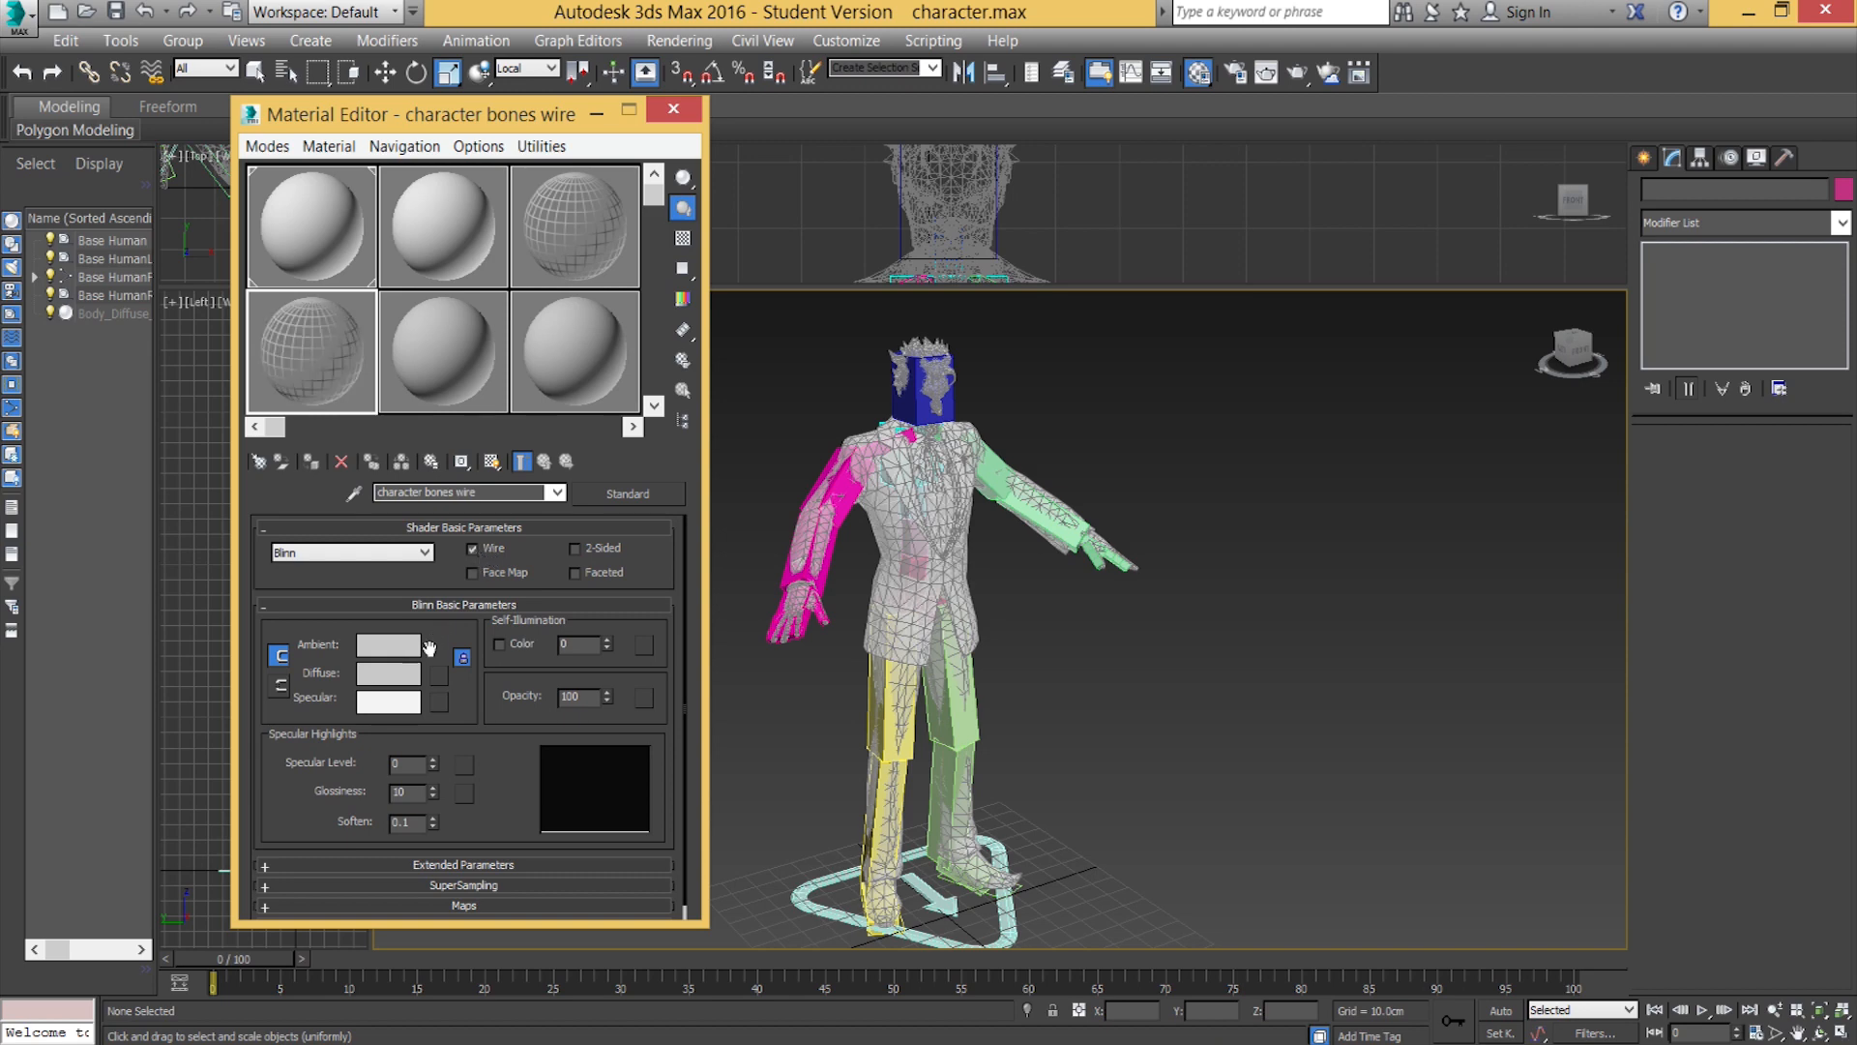
Set the bones material's diffuse colour to bright cyan, with the red value at 0.
click(392, 683)
drag(559, 156, 517, 148)
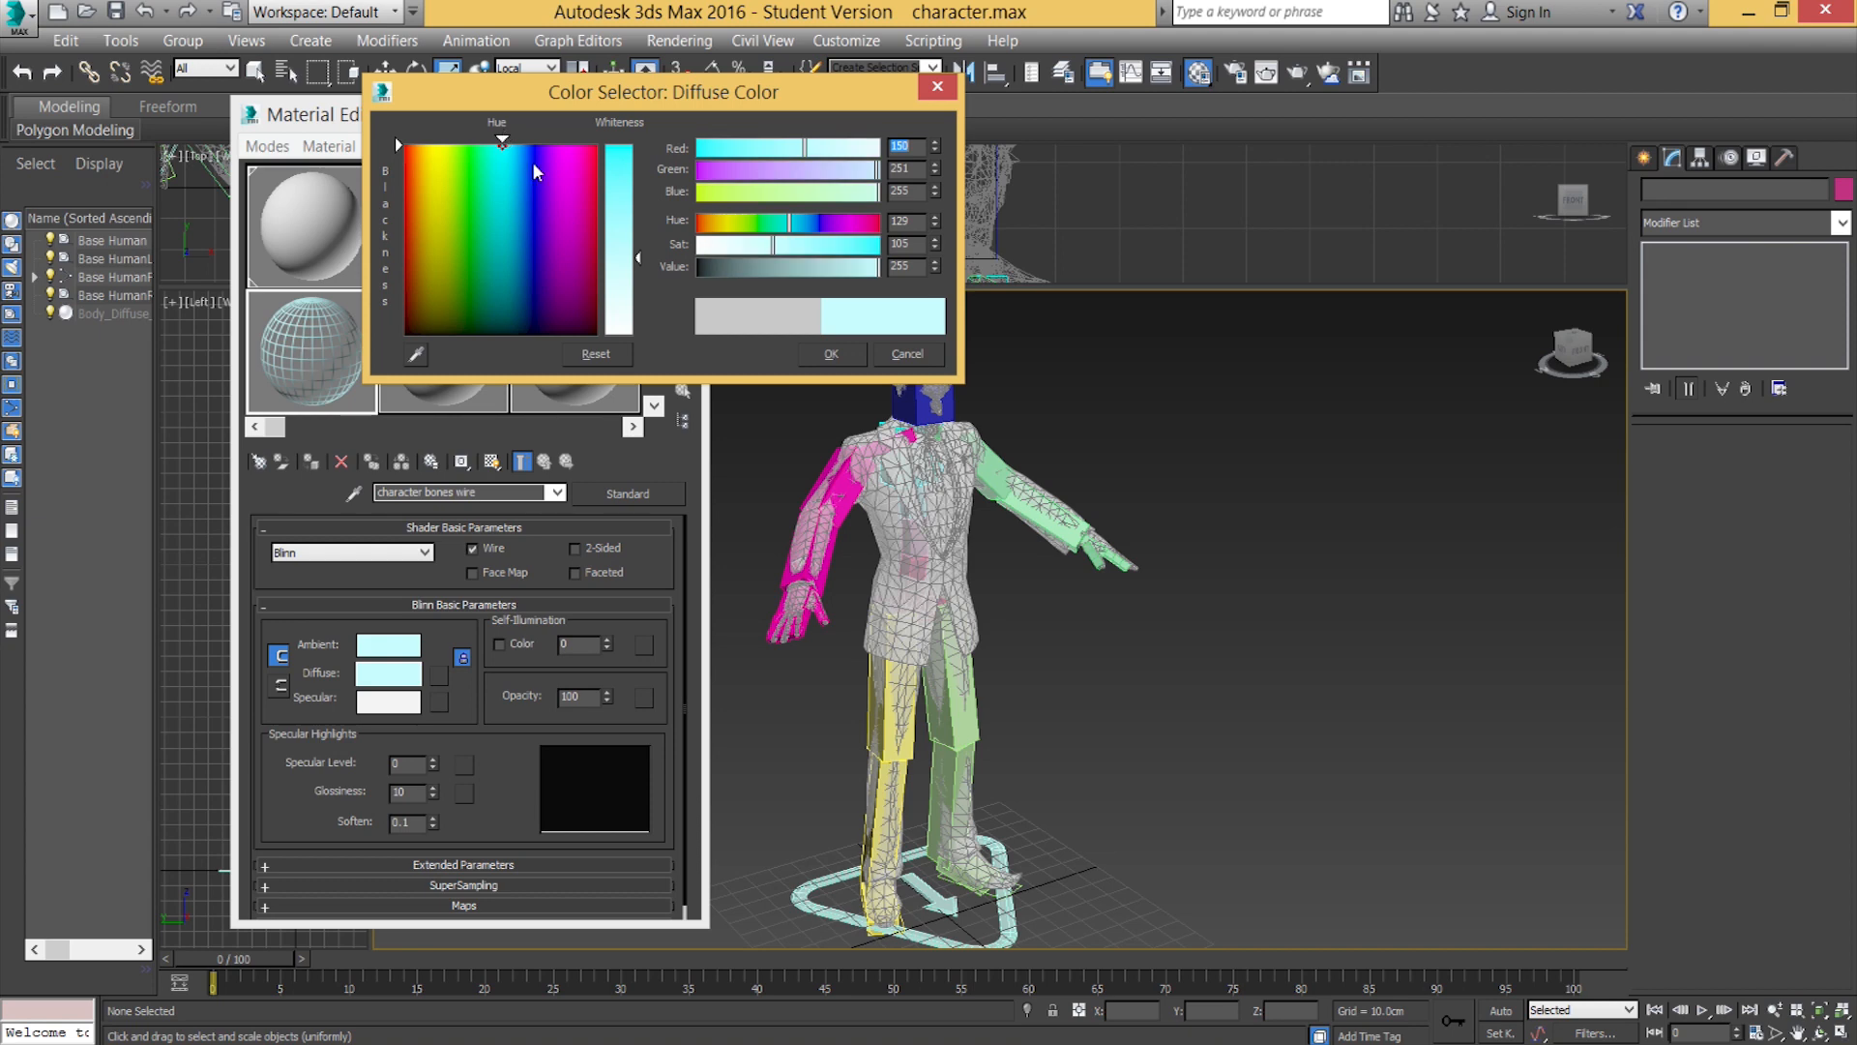
text(0)
key(Return)
click(834, 355)
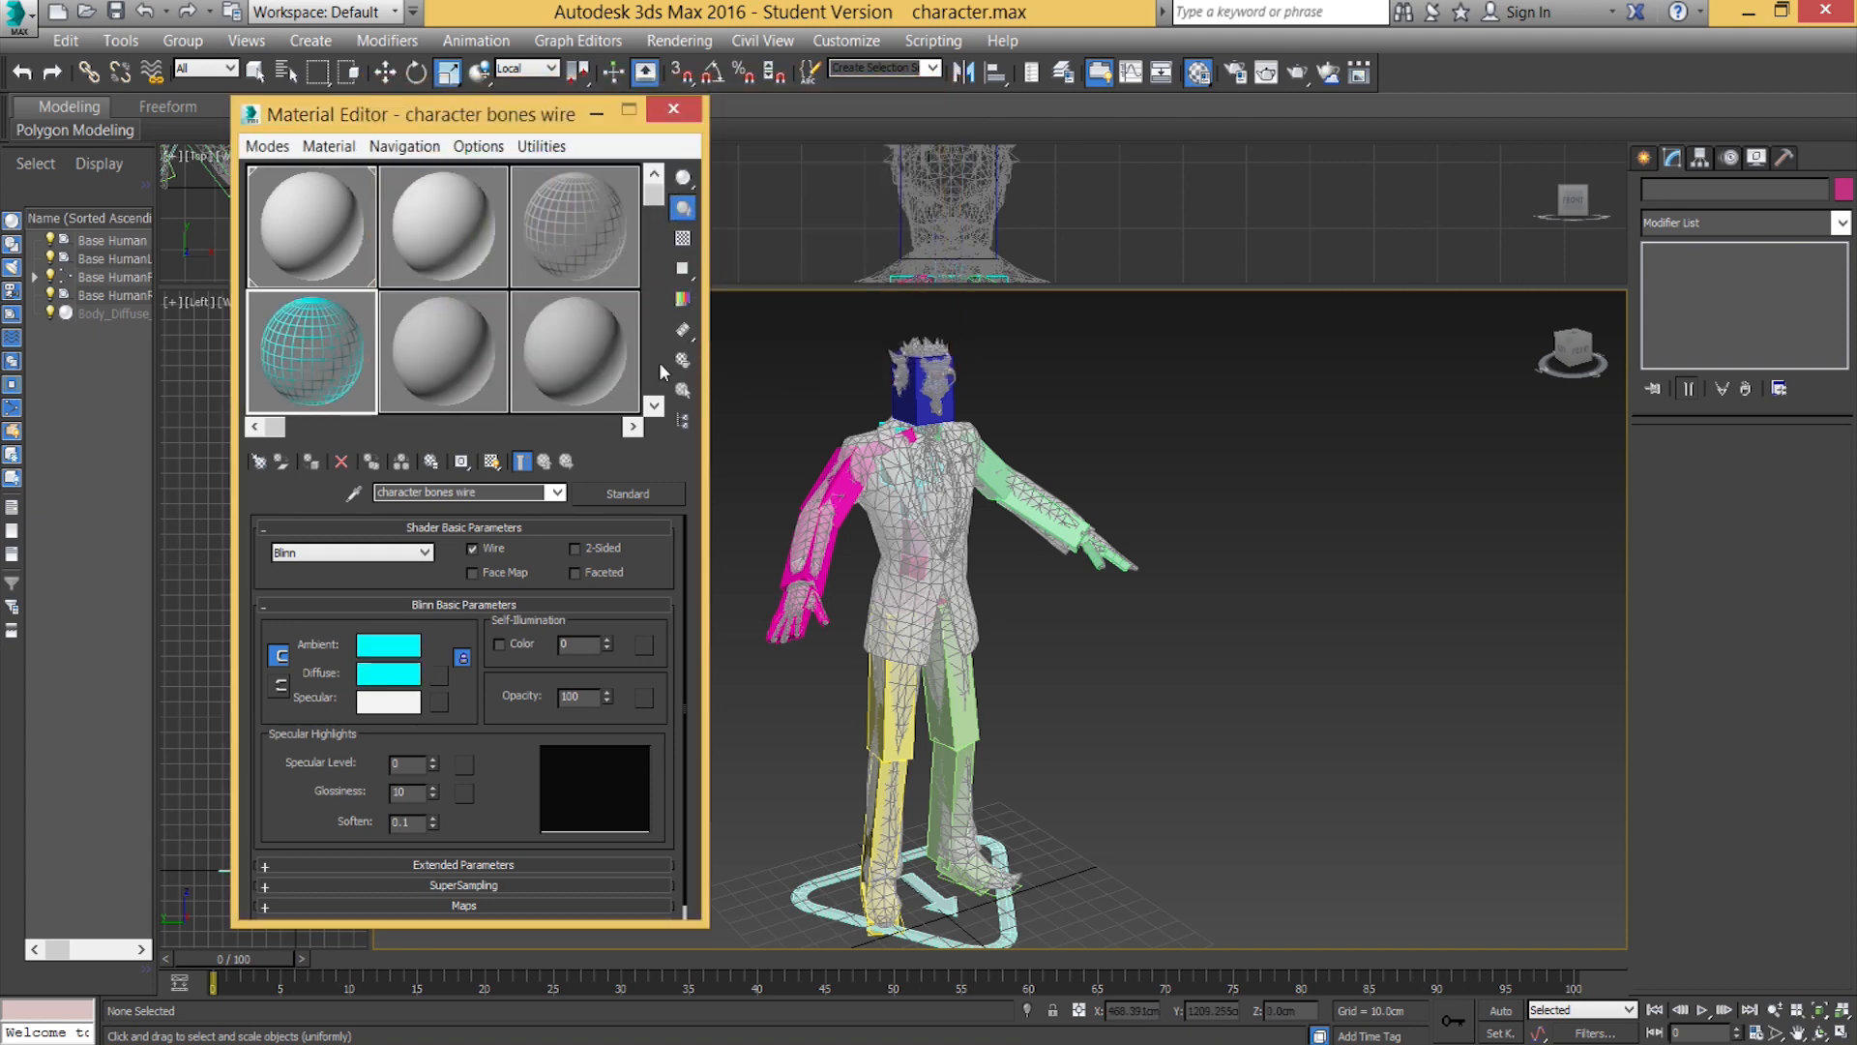
Select all the unfrozen rig objects, assign the character bones wire material to them, and deselect.
middle_drag(1023, 627, 1095, 571)
key(ctrl+a)
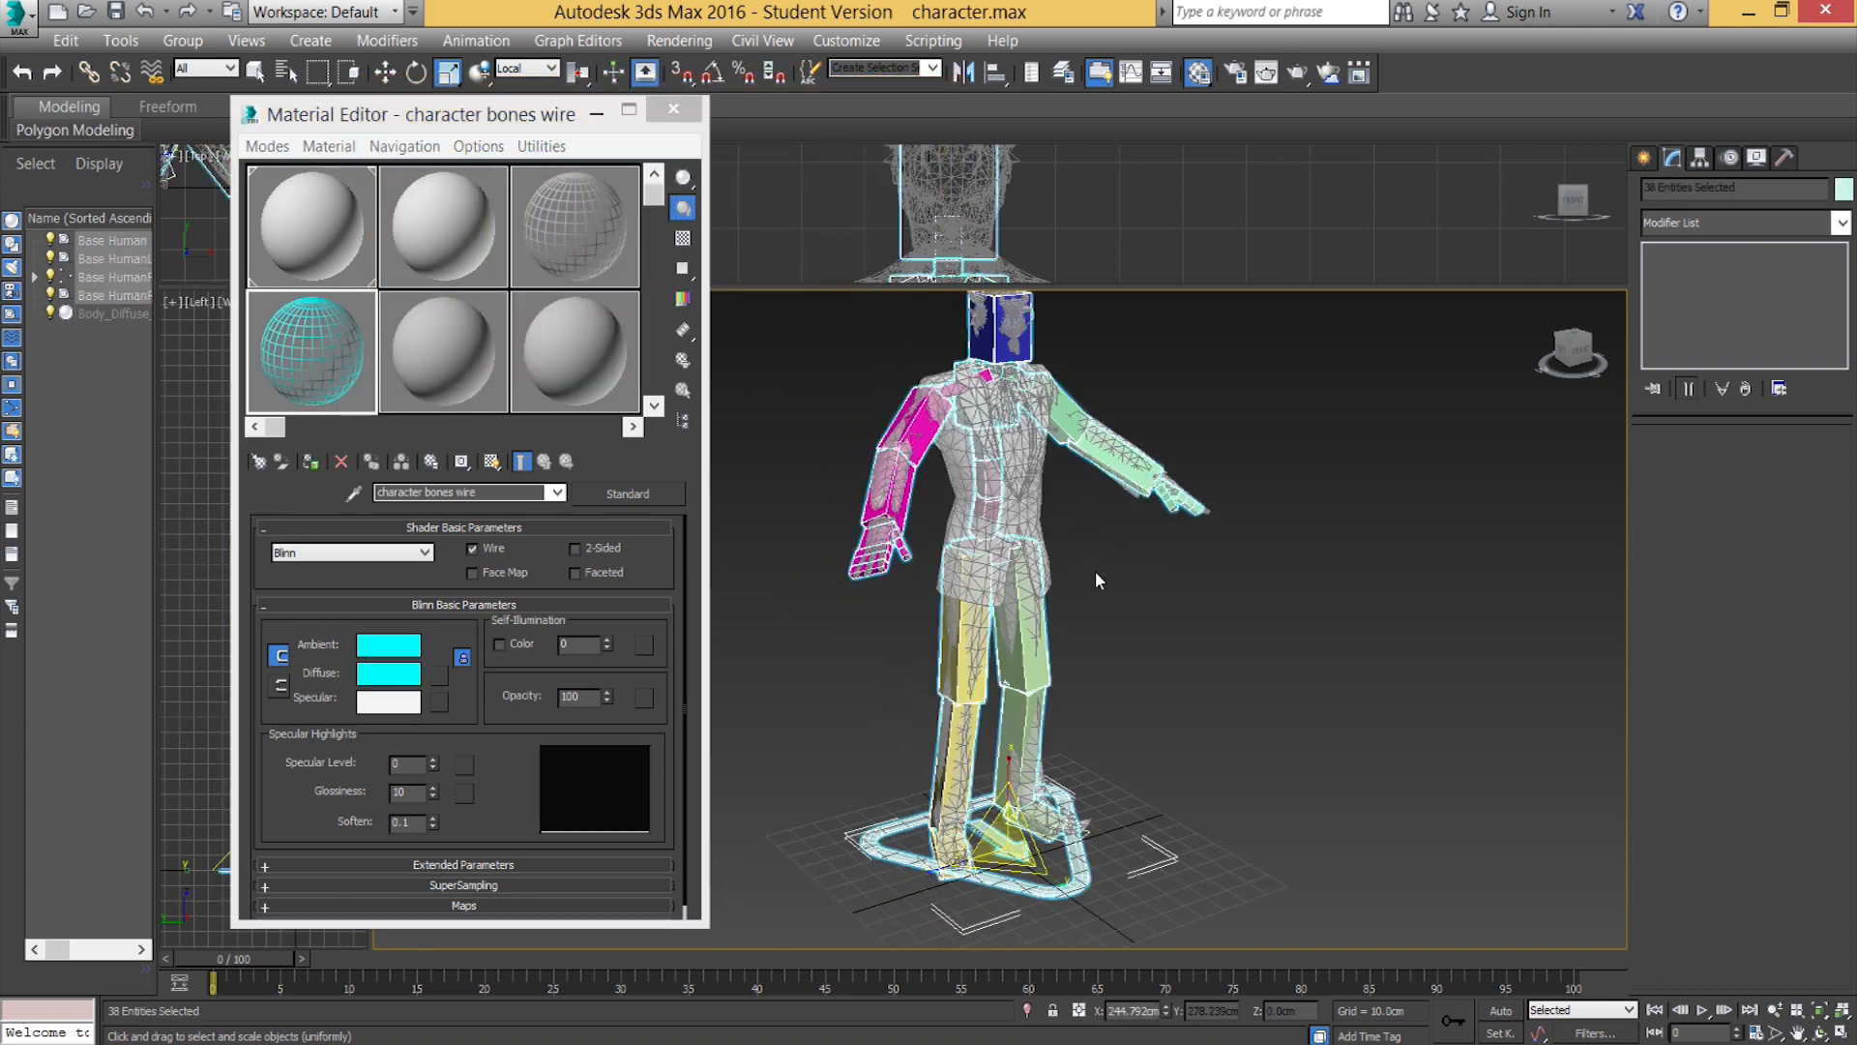
alt+middle_drag(871, 559, 710, 595)
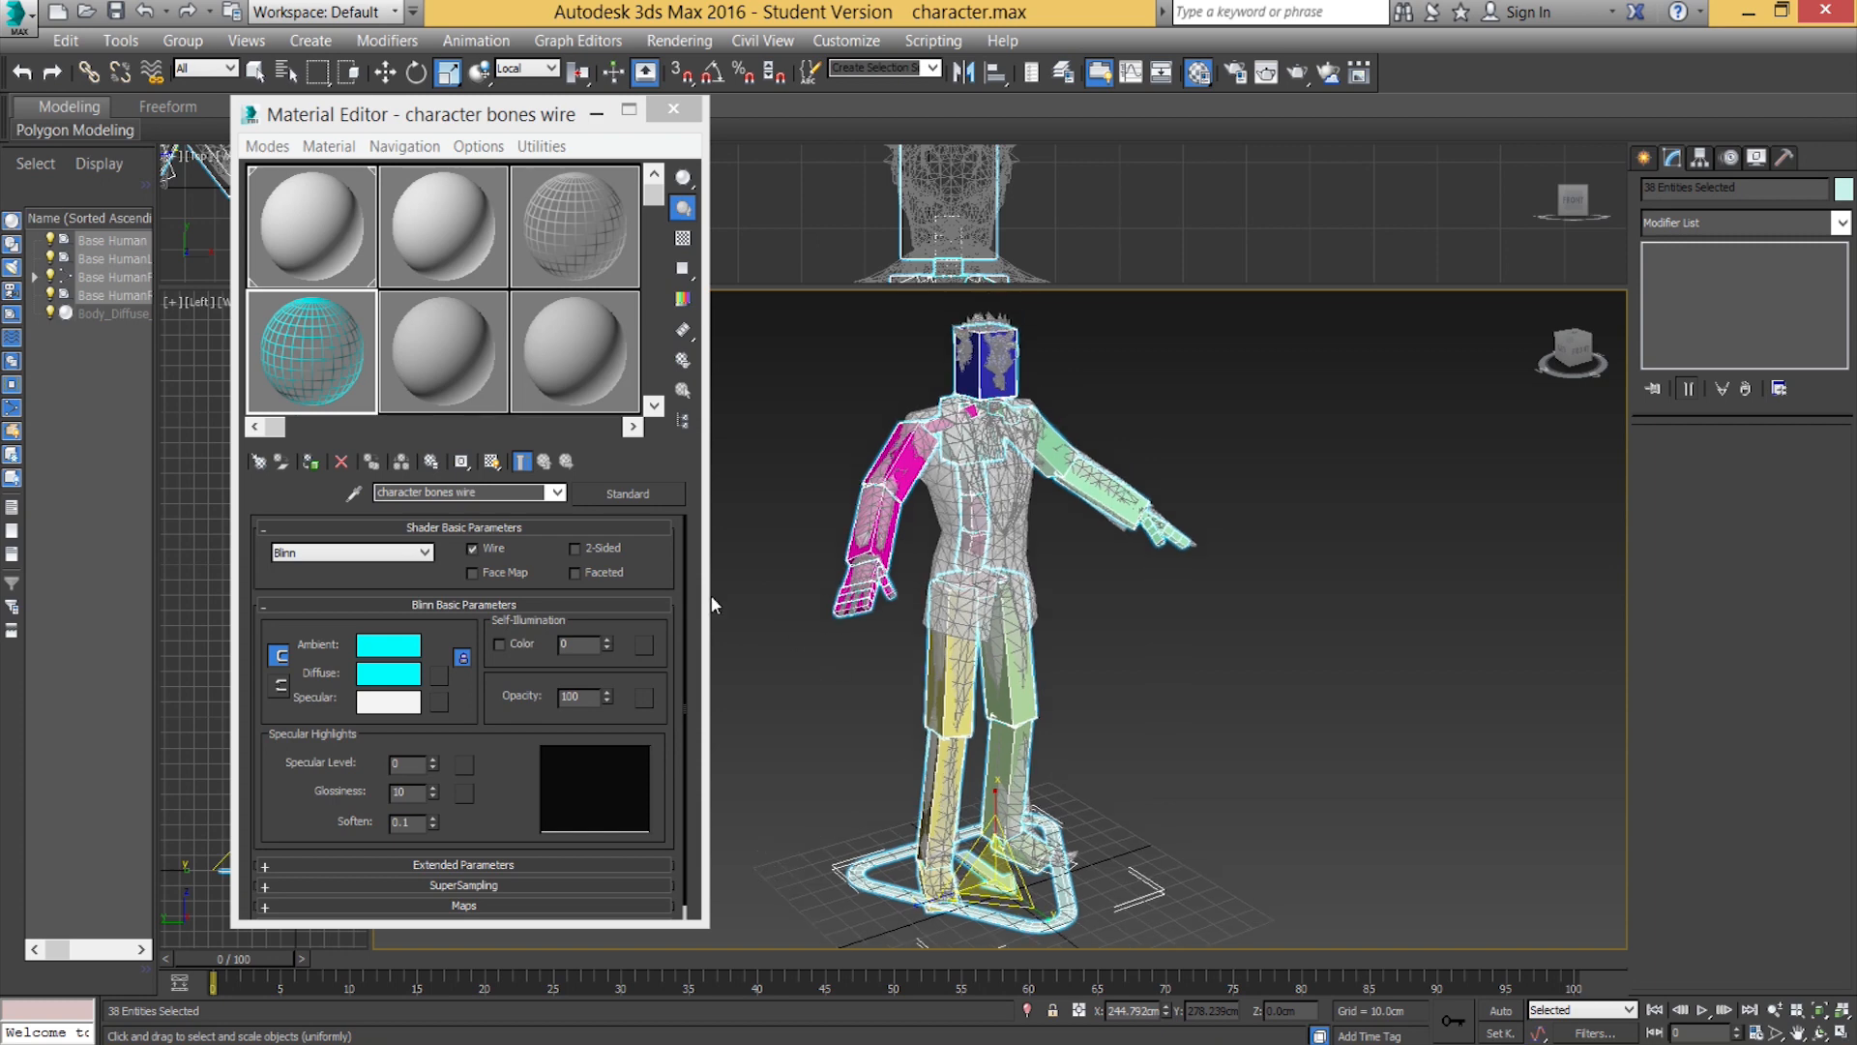
click(310, 461)
click(1182, 658)
scroll(1182, 658, up, 5)
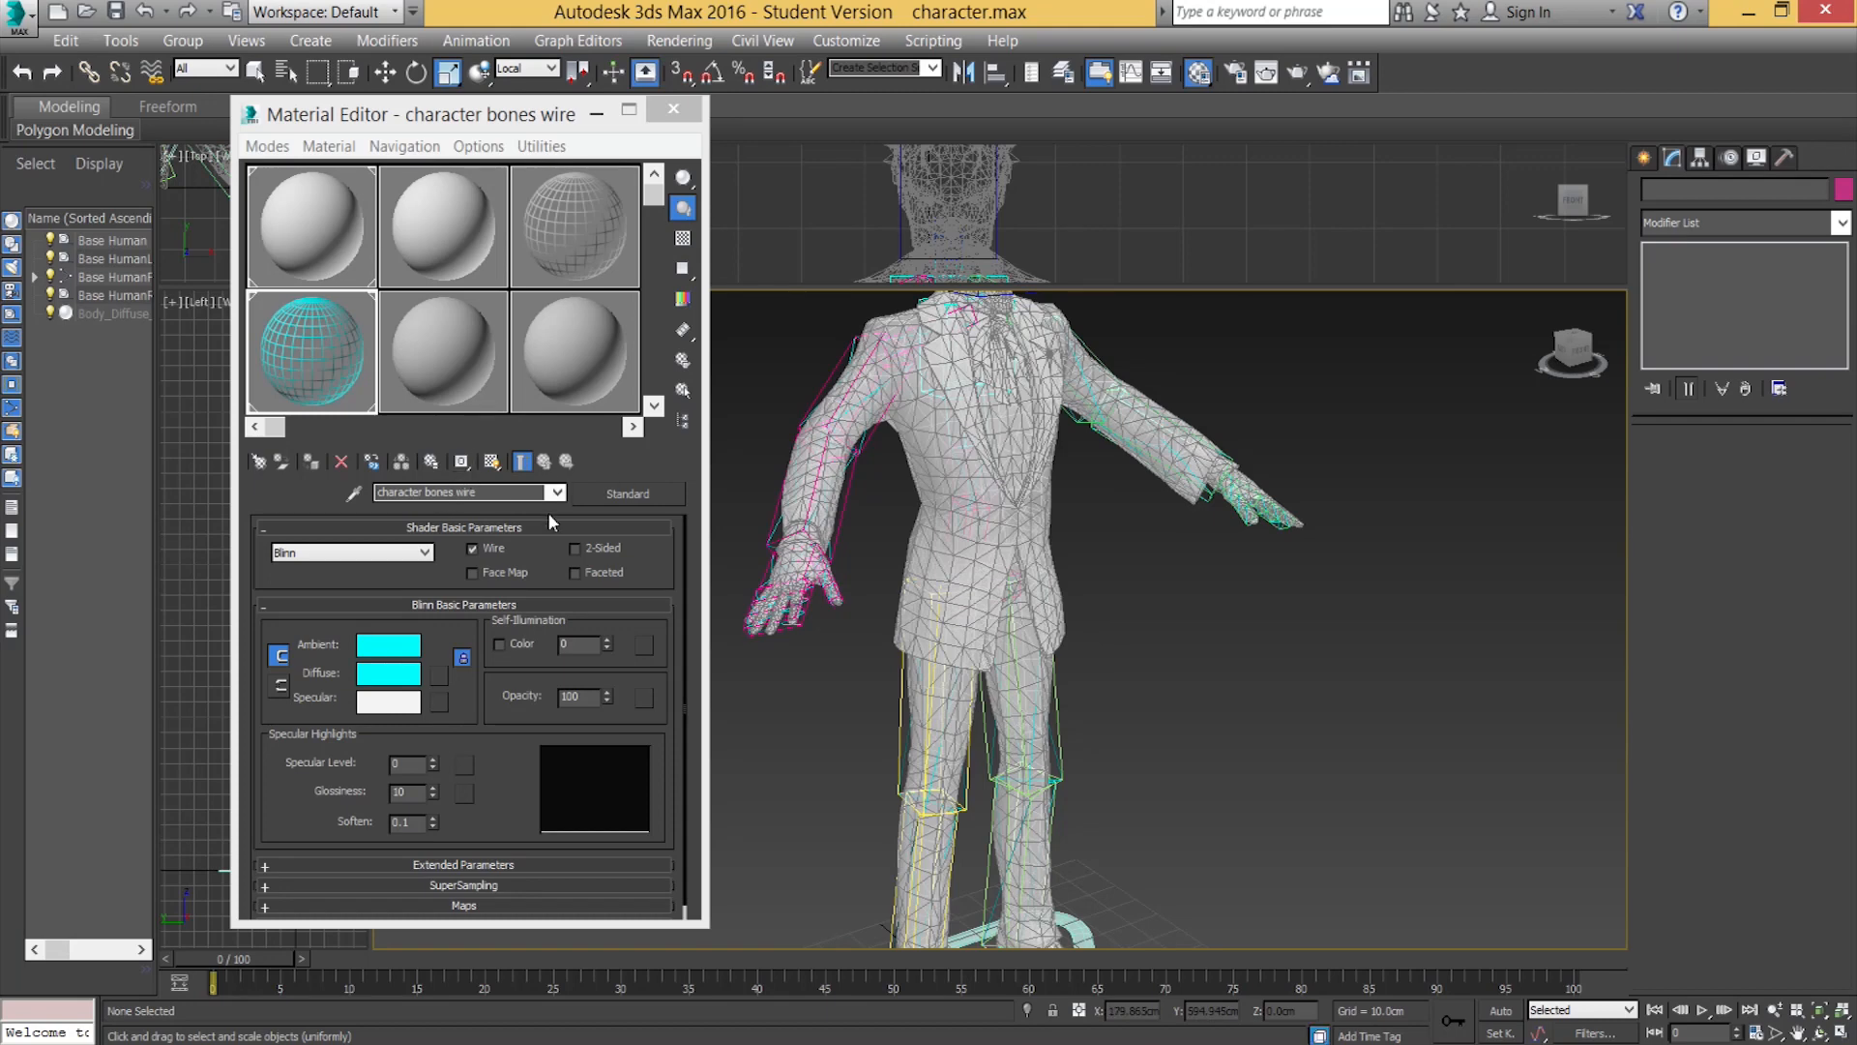
Unfreeze all objects, then turn off edged faces and the body mesh's see-through display.
right_click(956, 461)
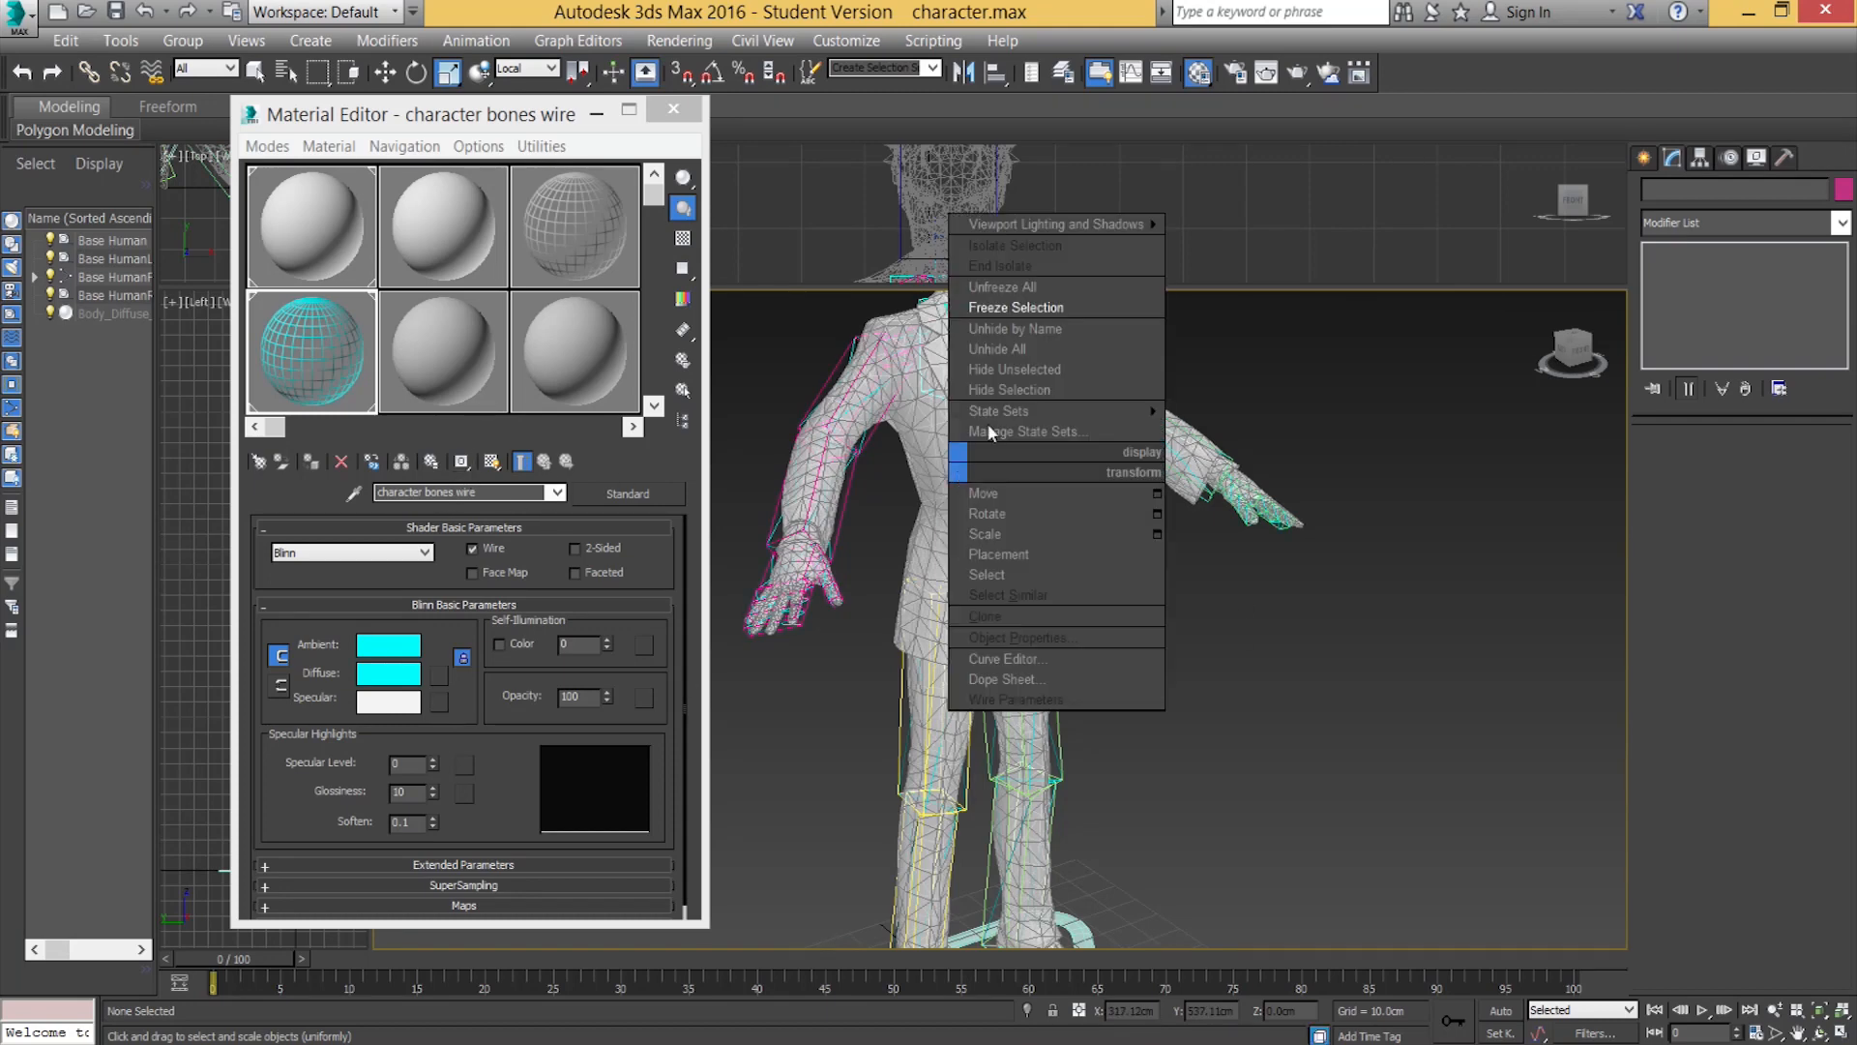
click(1015, 289)
click(951, 518)
middle_drag(954, 592, 984, 669)
key(F4)
mouse_move(1079, 597)
middle_down()
mouse_move(1093, 633)
mouse_move(1078, 635)
mouse_move(1104, 645)
mouse_move(1122, 624)
mouse_move(1209, 668)
middle_up()
scroll(1078, 634, down, 3)
key(alt+x)
scroll(1232, 681, up, 2)
click(1199, 758)
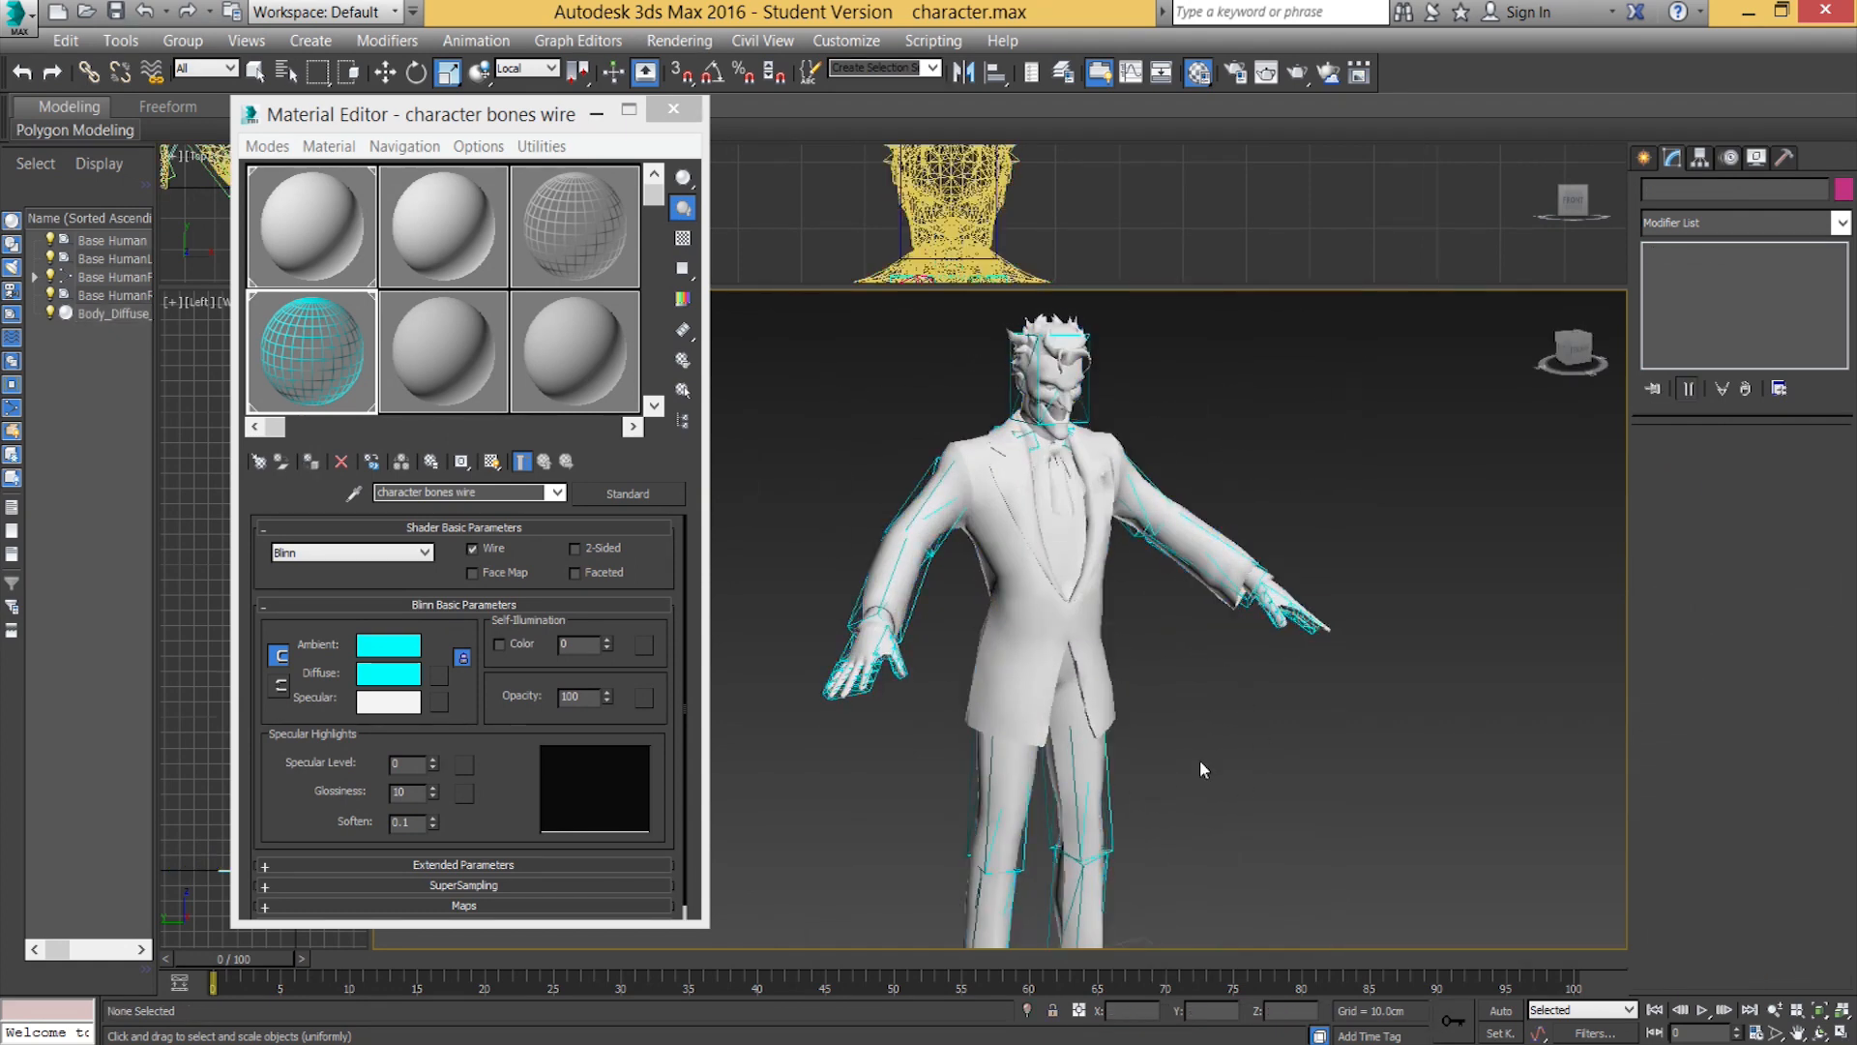
Change the bones material's diffuse colour to red (247, 0, 0) and select the body mesh.
alt+middle_drag(1322, 755, 1117, 653)
scroll(1215, 695, up, 2)
click(1165, 737)
click(1006, 556)
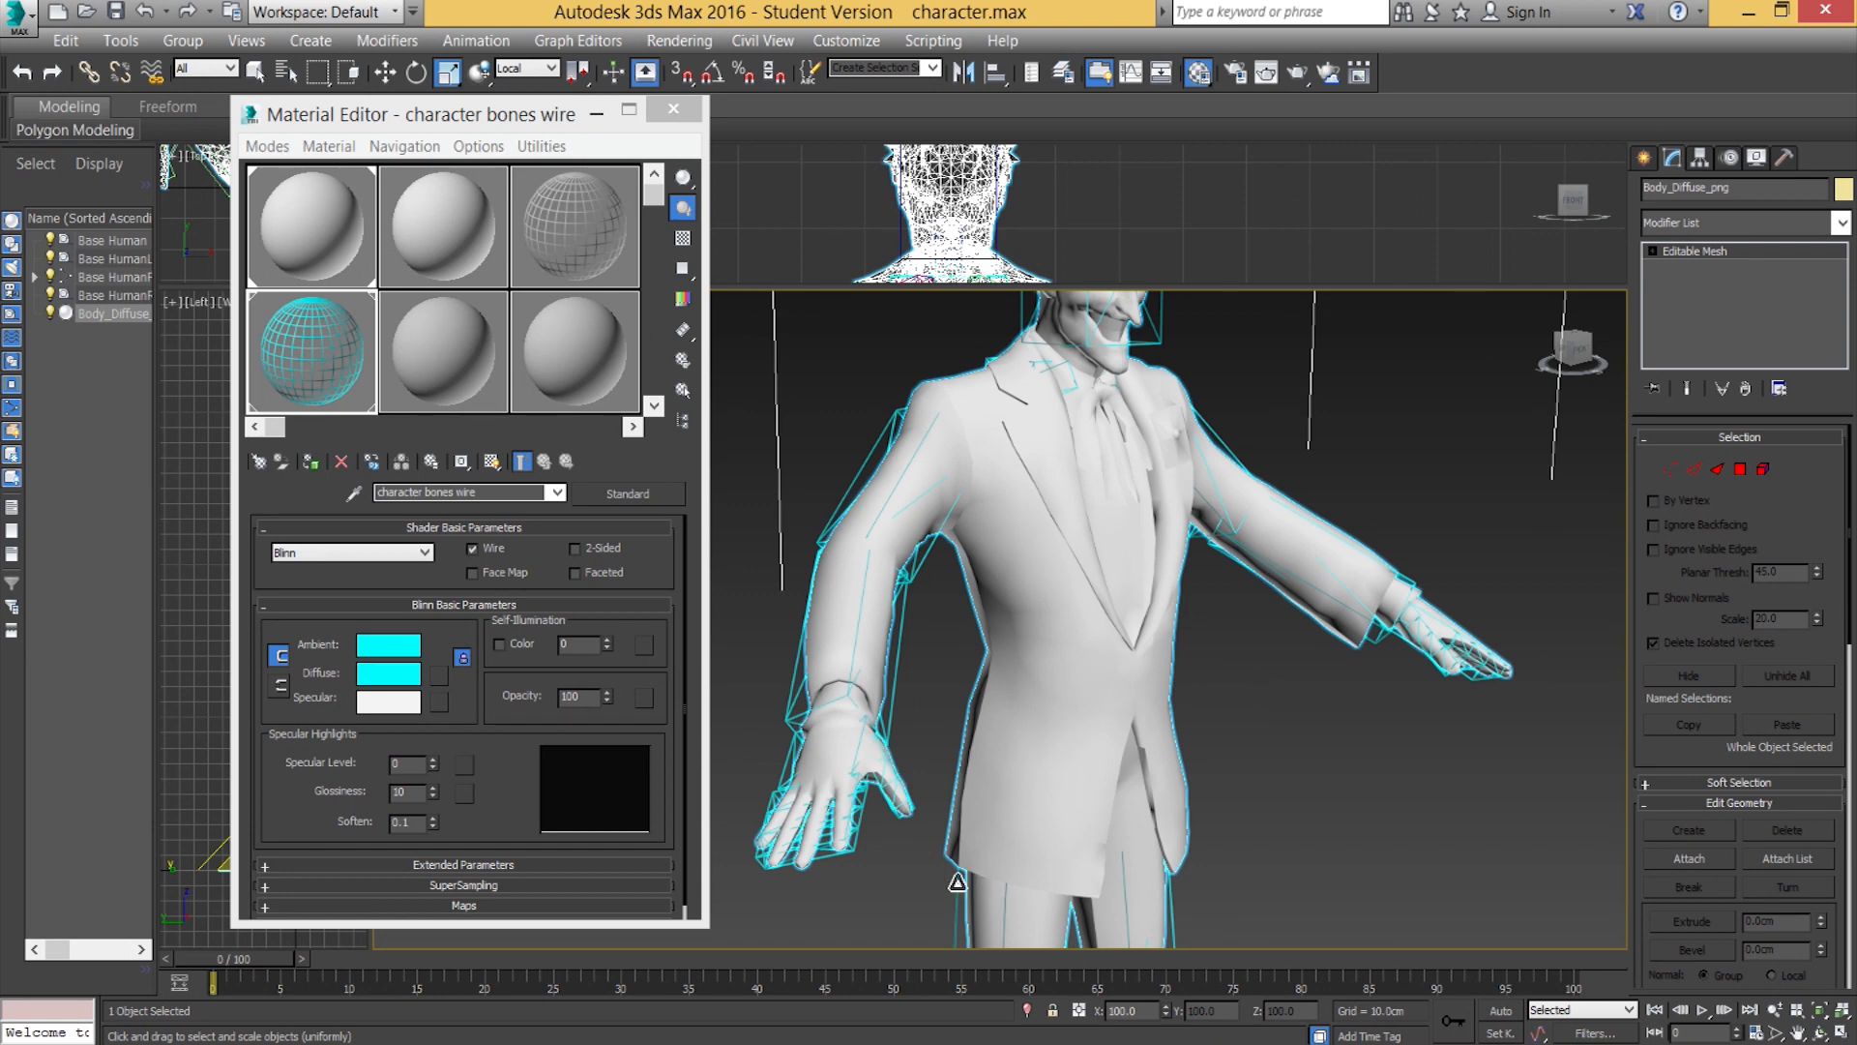
click(388, 672)
click(403, 143)
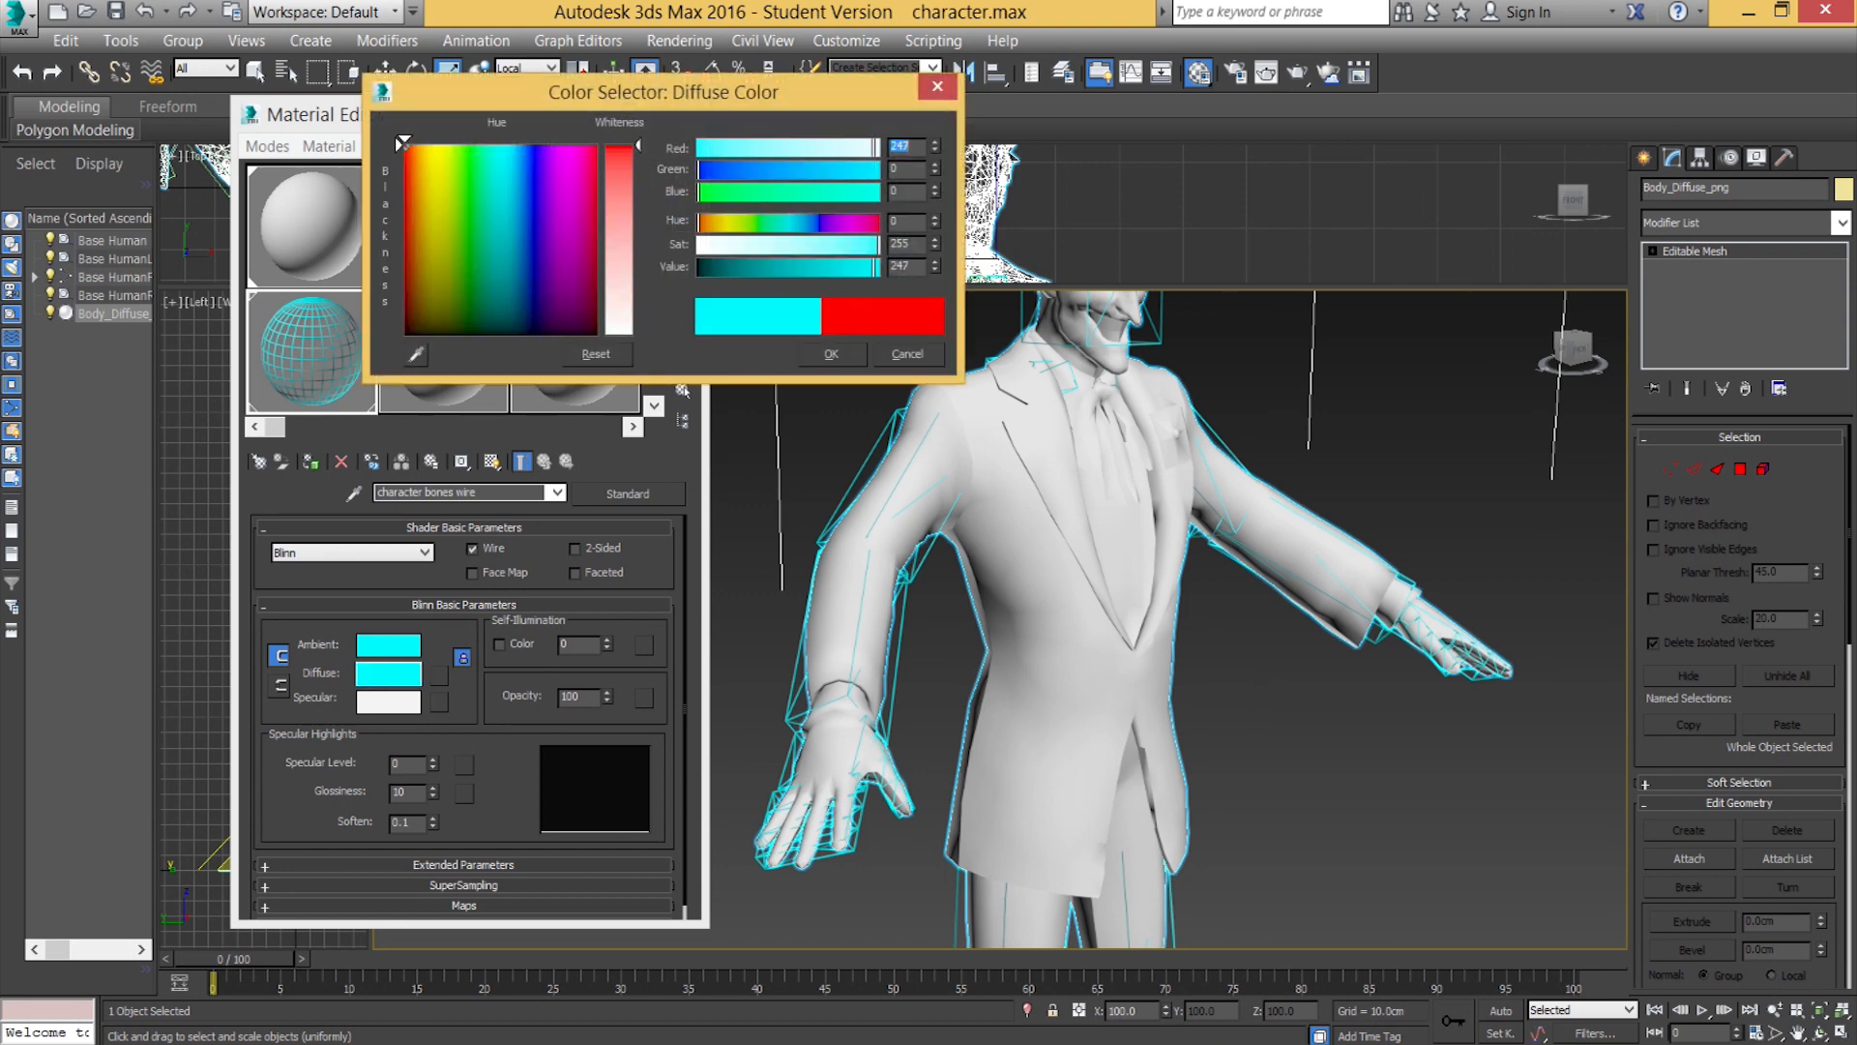
click(829, 356)
click(1216, 640)
middle_drag(1077, 578, 1081, 615)
click(1080, 615)
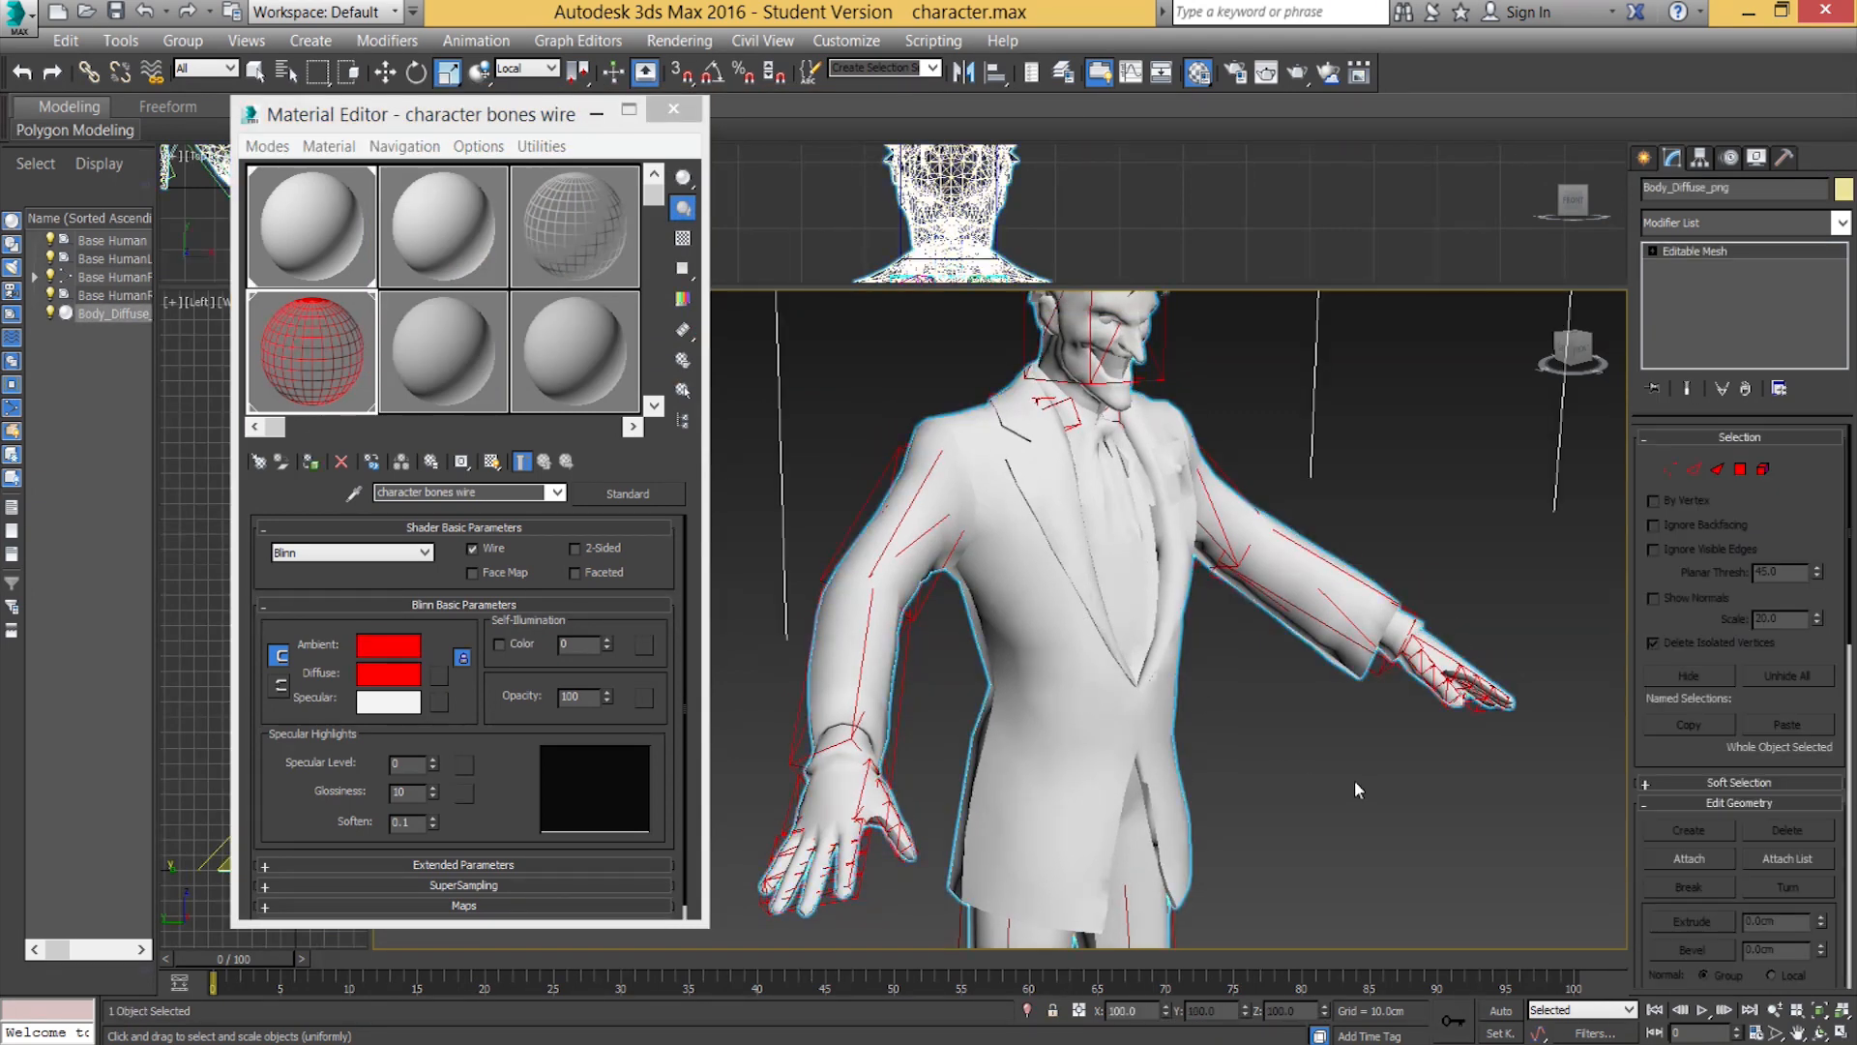
Close the Material Editor and convert the body mesh to an Editable Poly.
key(z)
alt+middle_drag(1244, 748, 1200, 763)
scroll(1148, 758, down, 2)
middle_drag(1199, 763, 1170, 617)
click(673, 108)
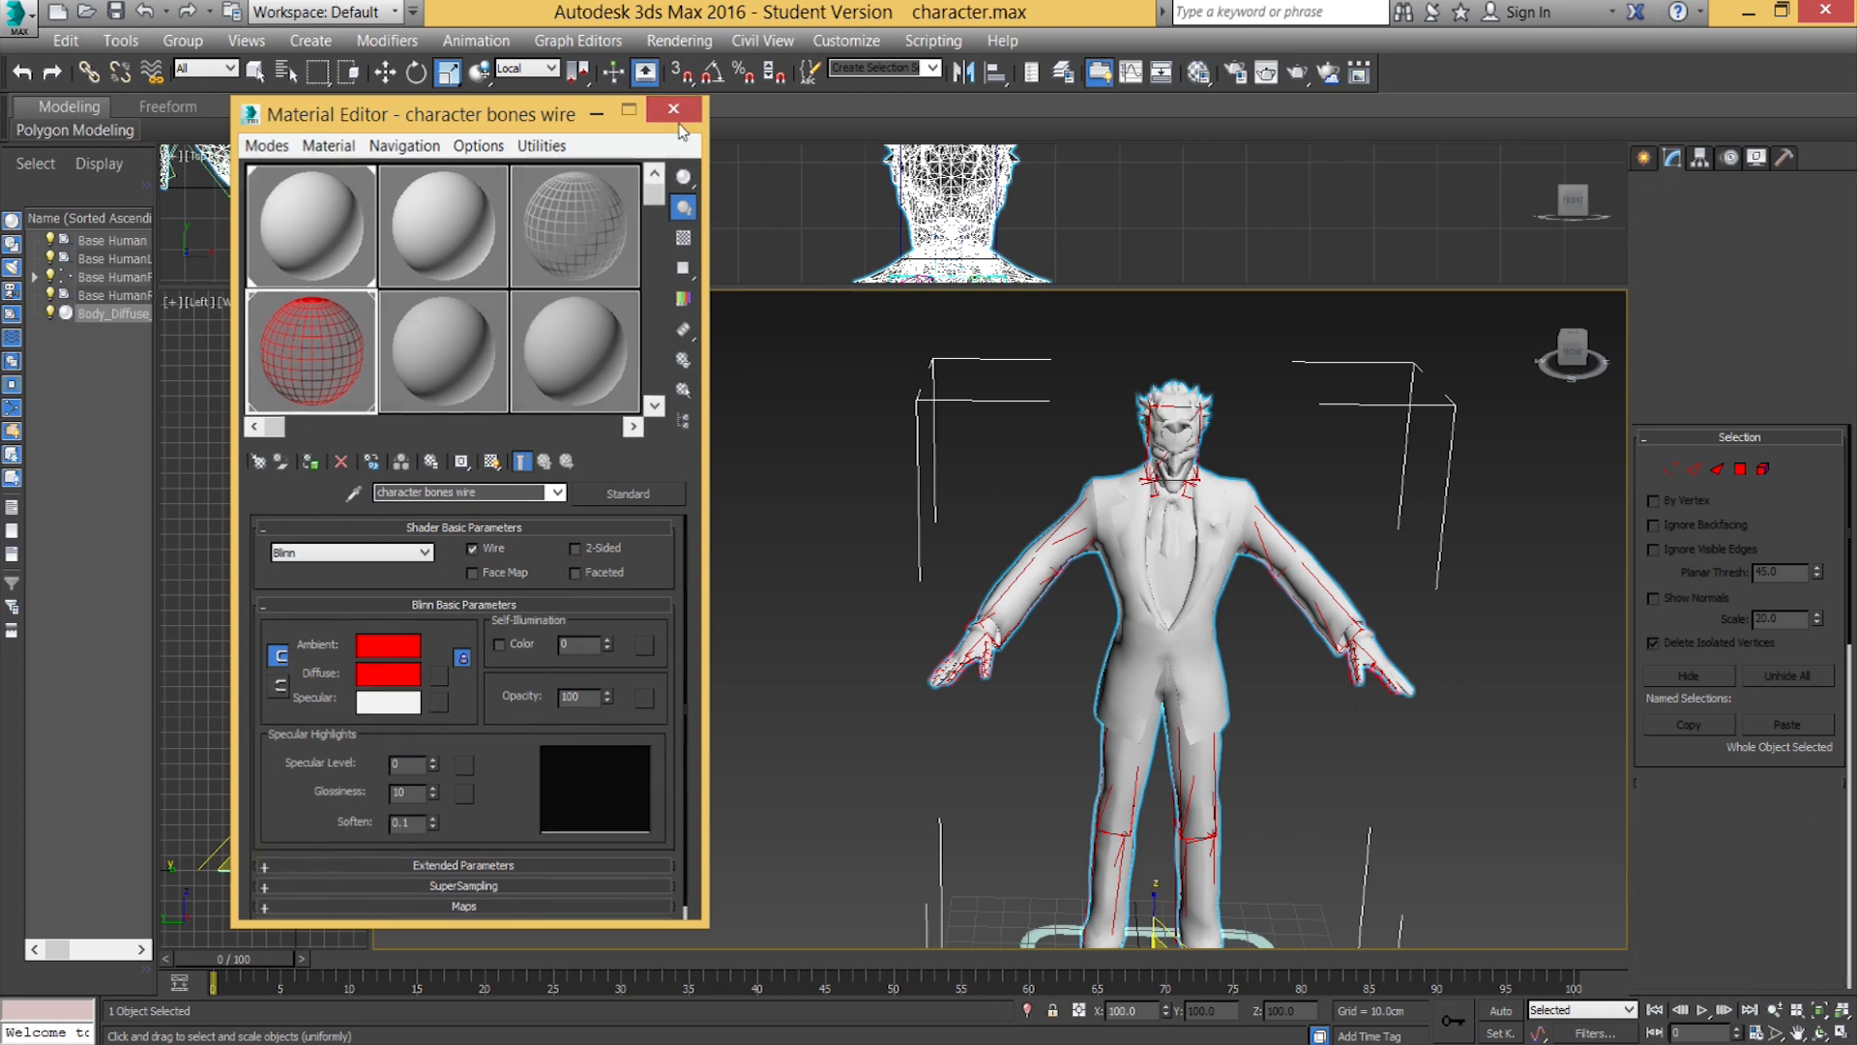
alt+middle_drag(1247, 571, 1166, 569)
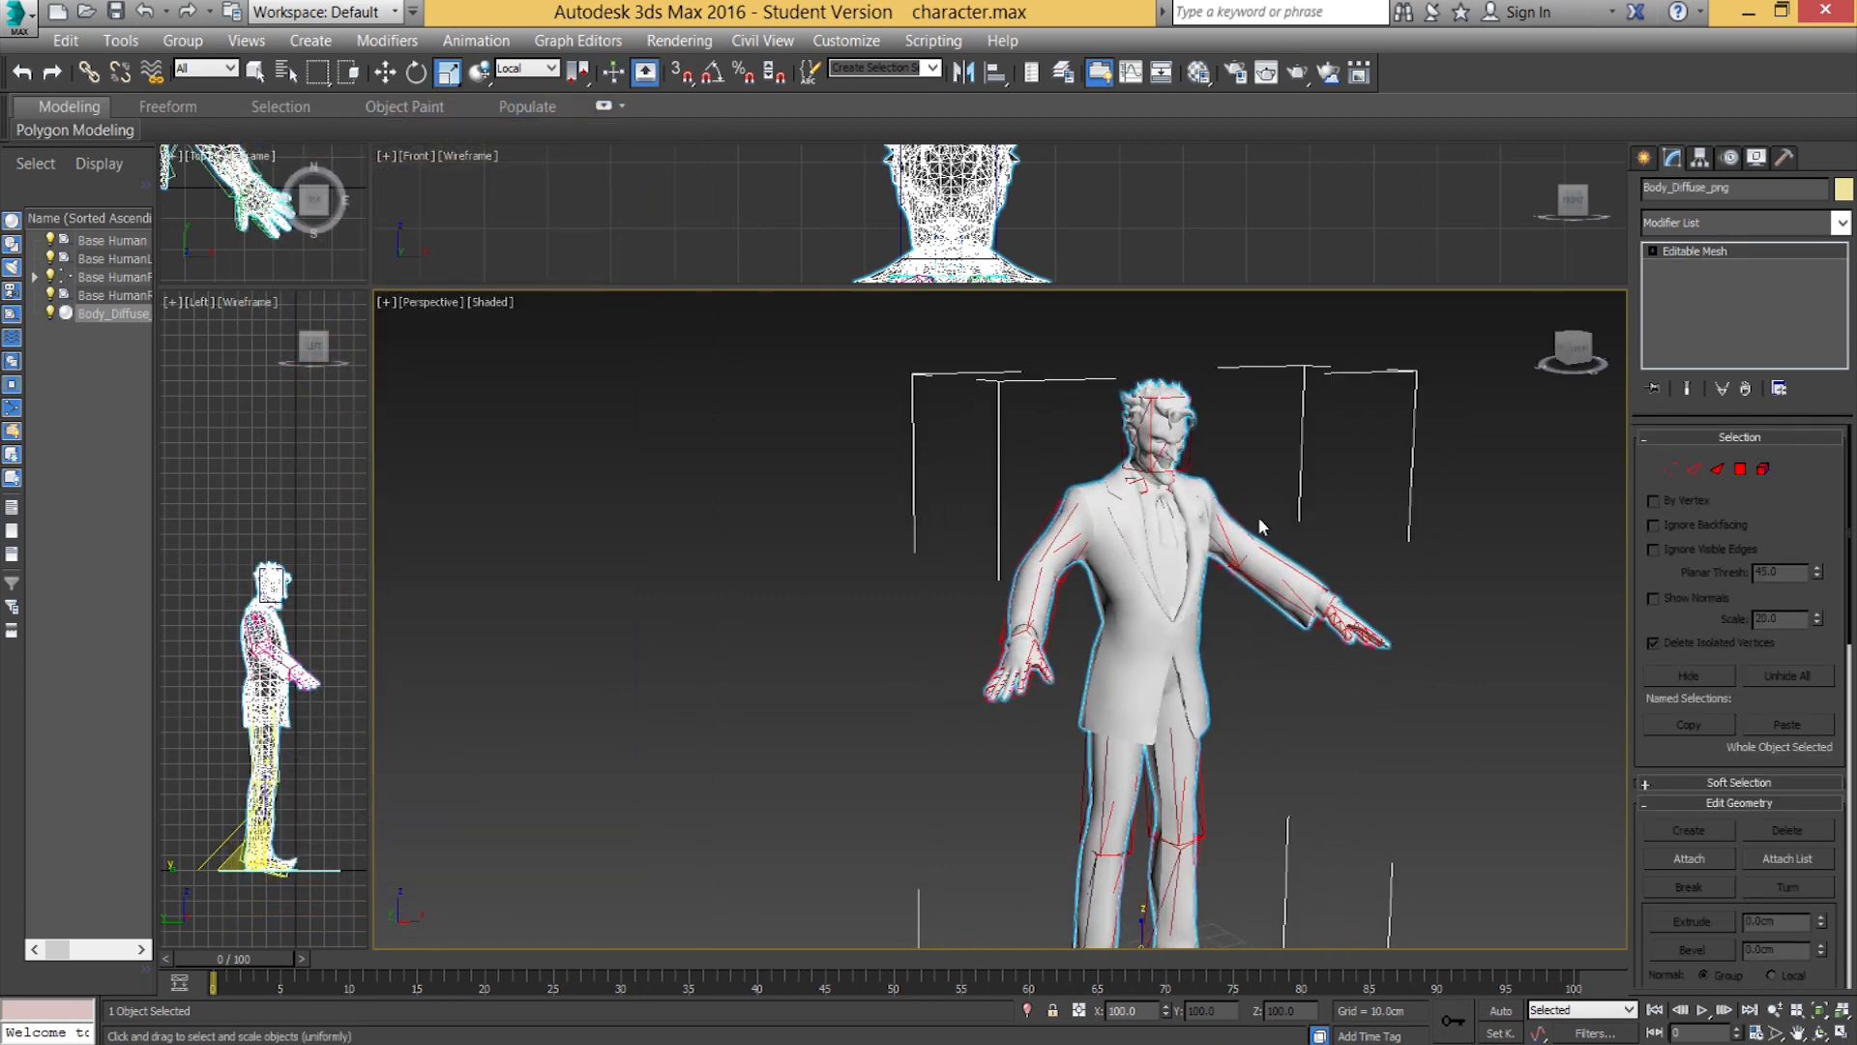
right_click(1700, 251)
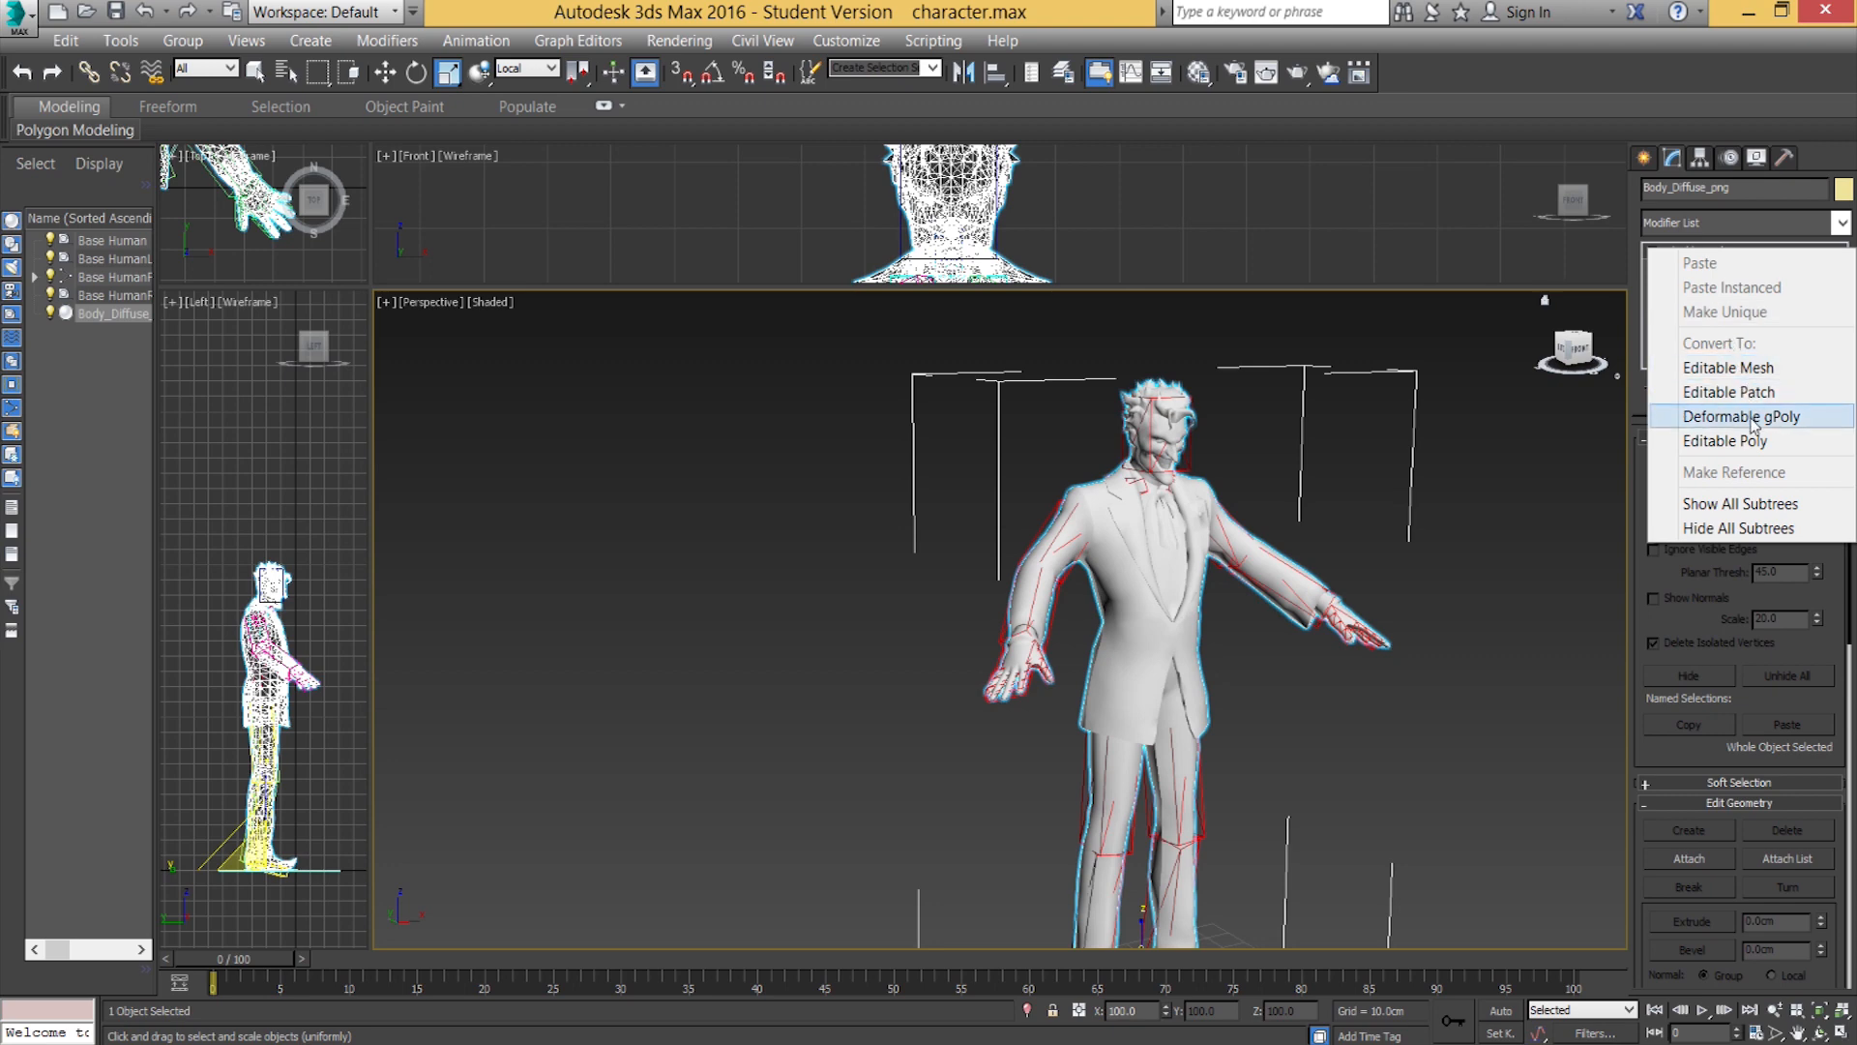
click(1725, 440)
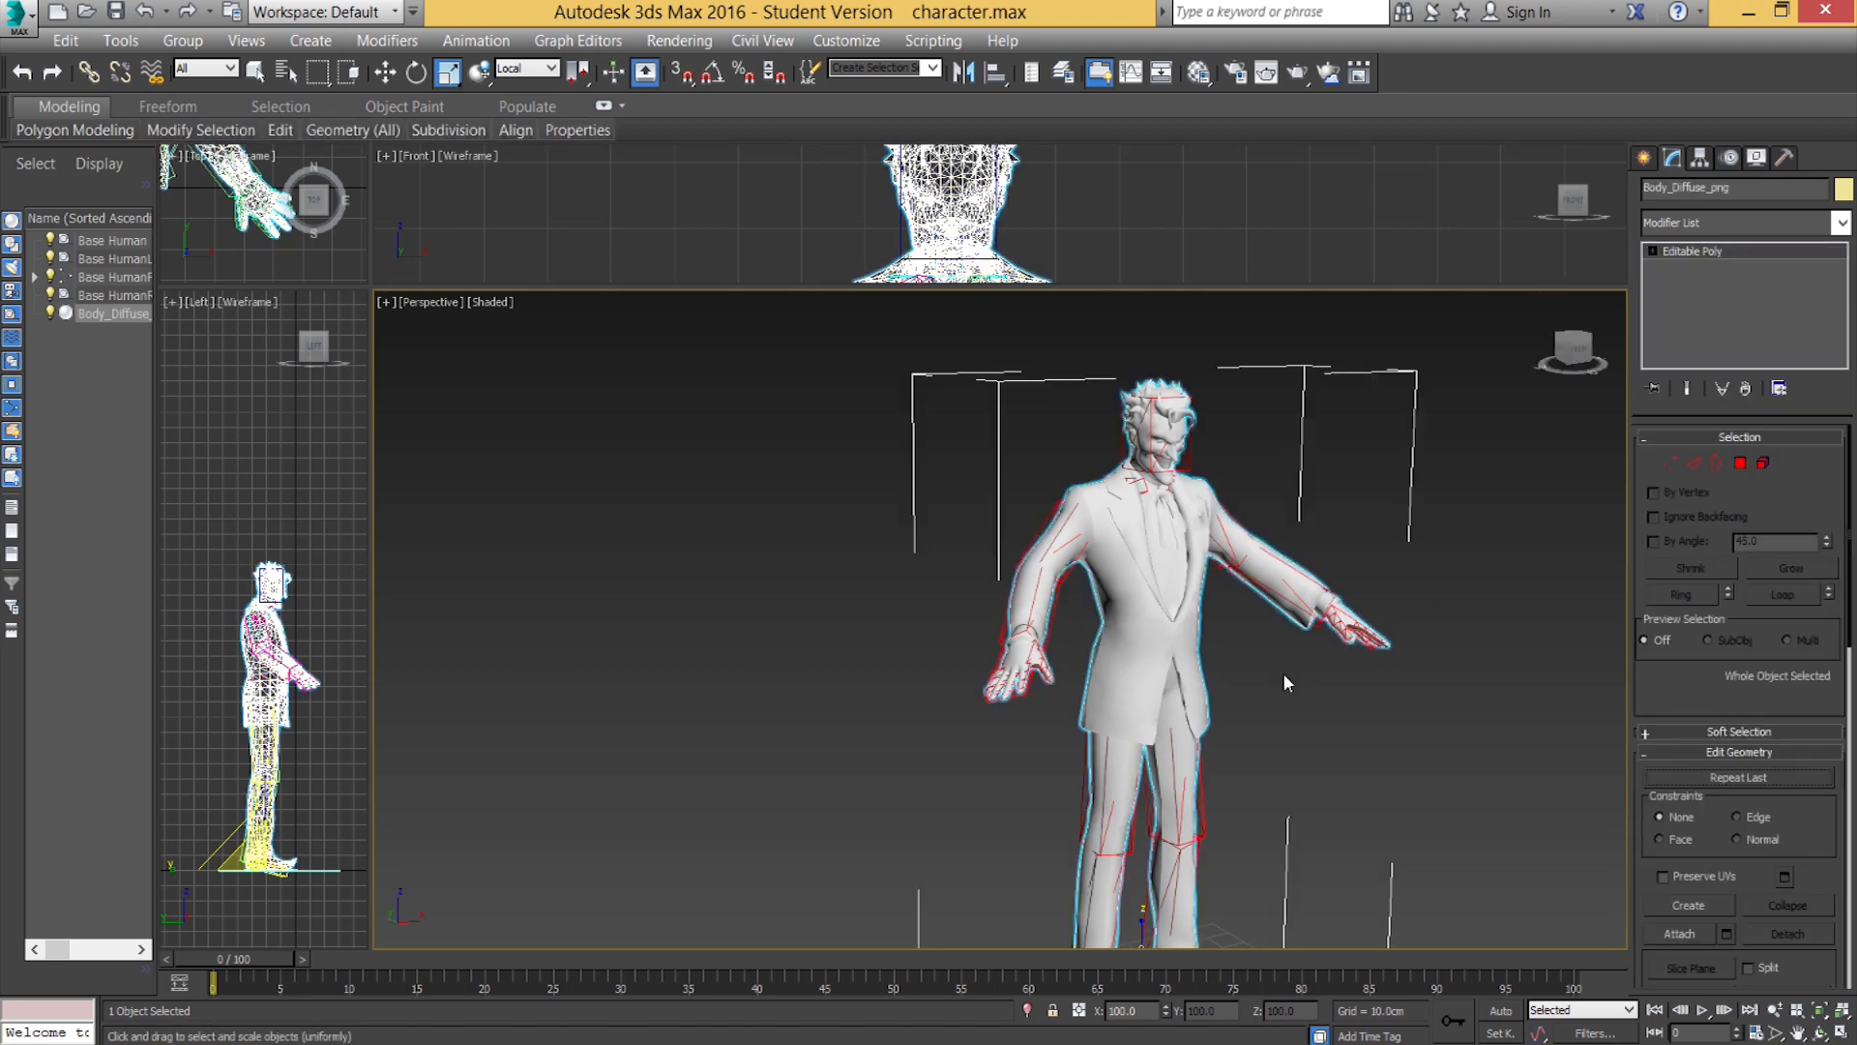
Apply a Skin modifier to the body mesh.
click(1842, 226)
drag(1844, 359, 1849, 706)
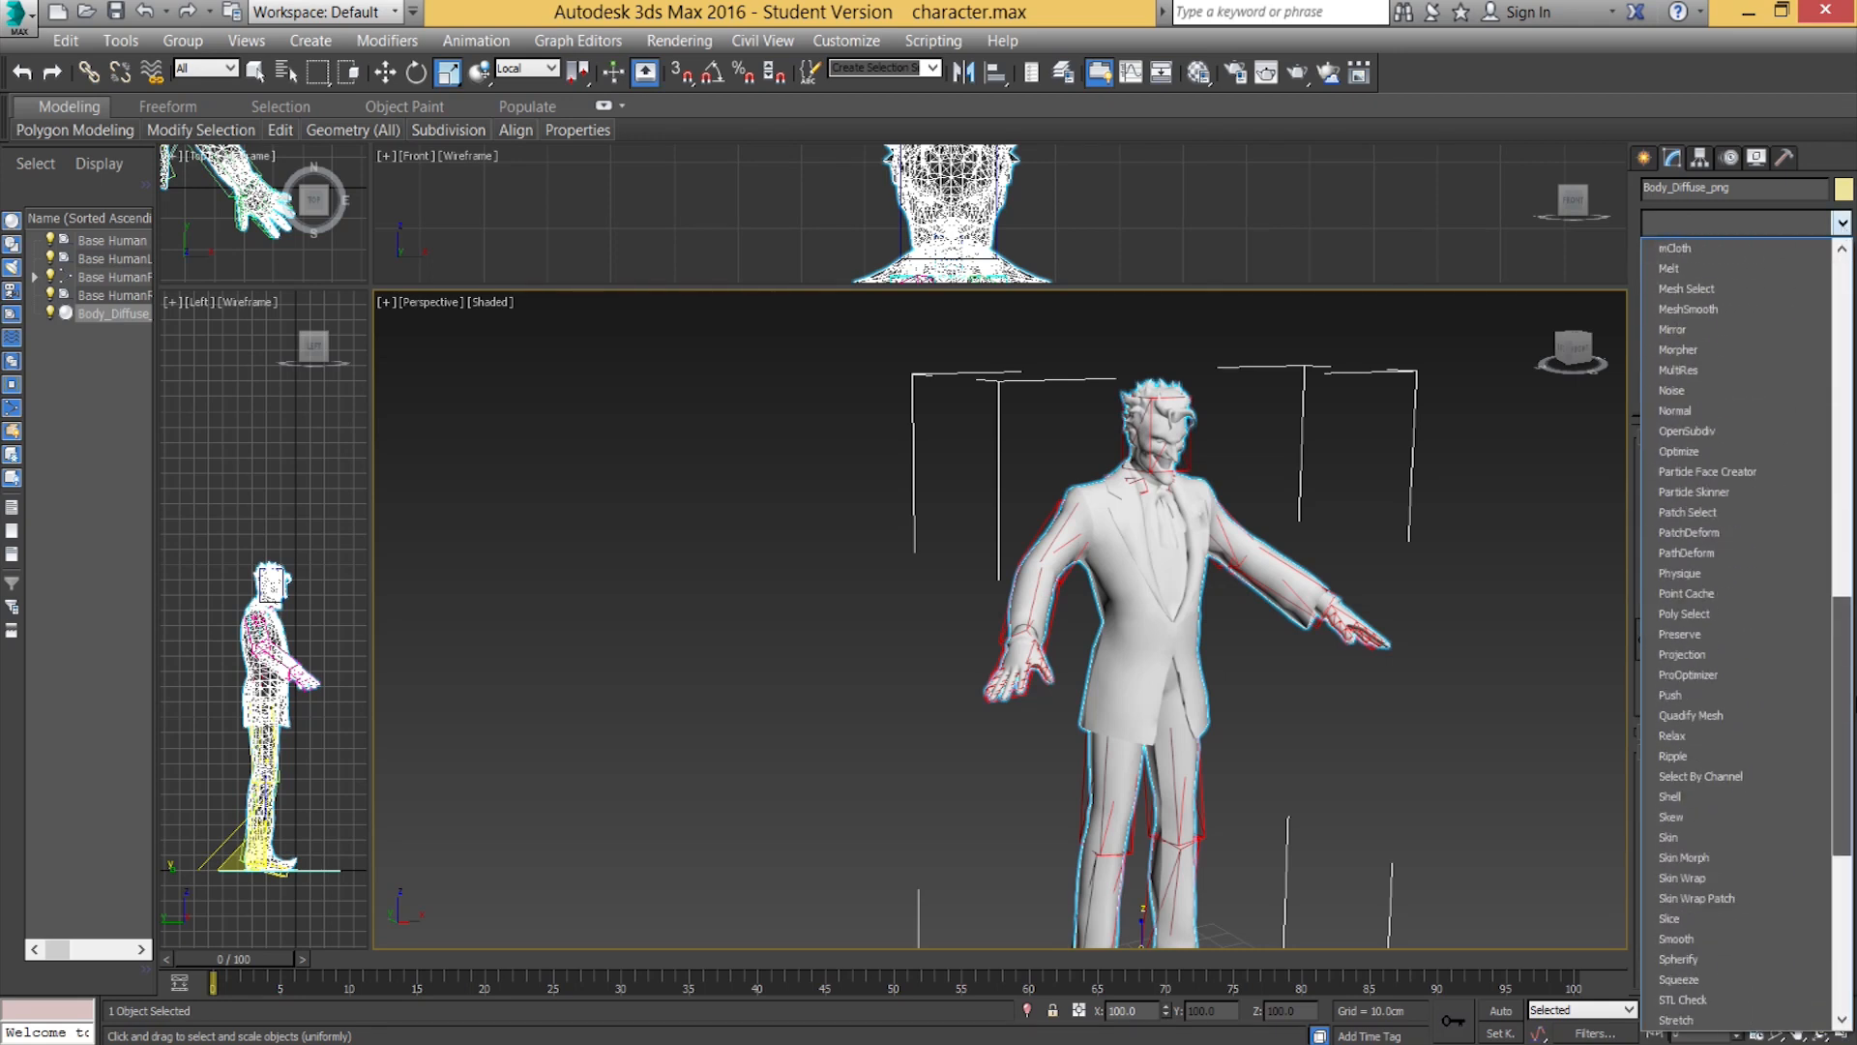
click(1727, 843)
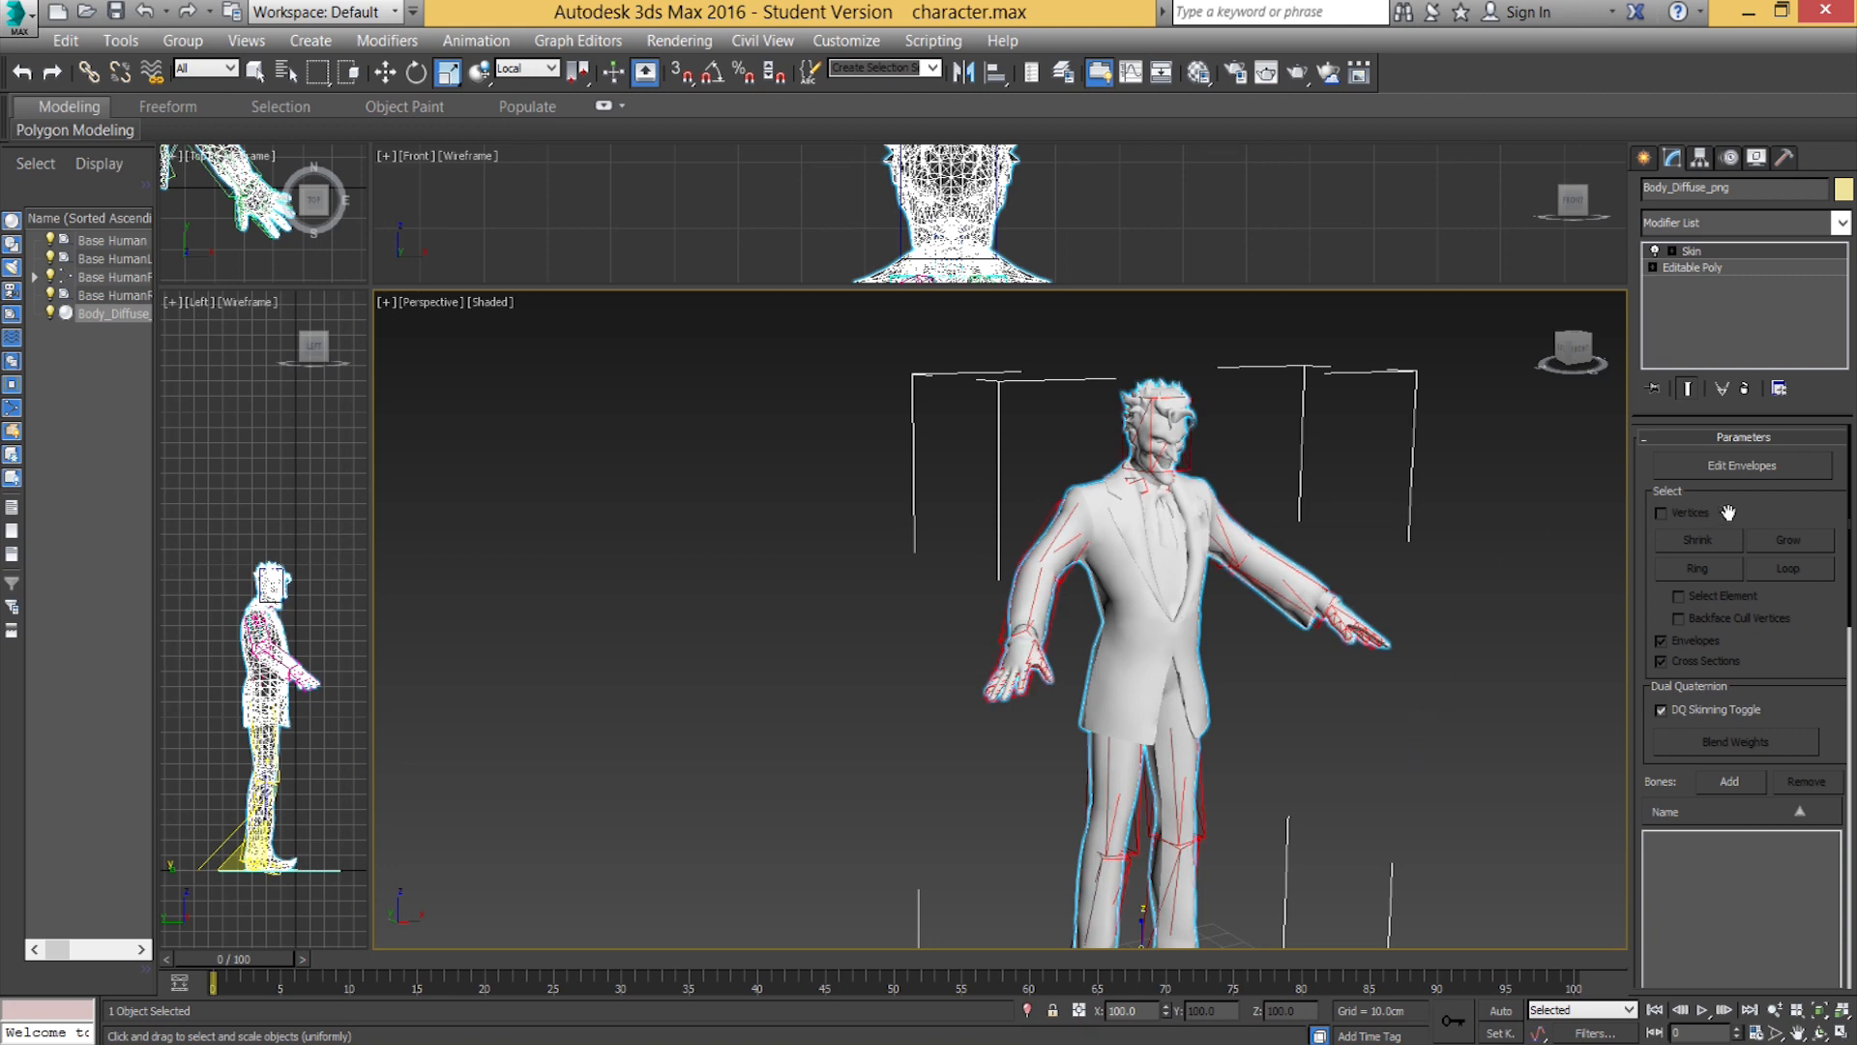
Open the Skin modifier's bone selection and expand the 0 (default) layer to list the rig objects.
click(1729, 782)
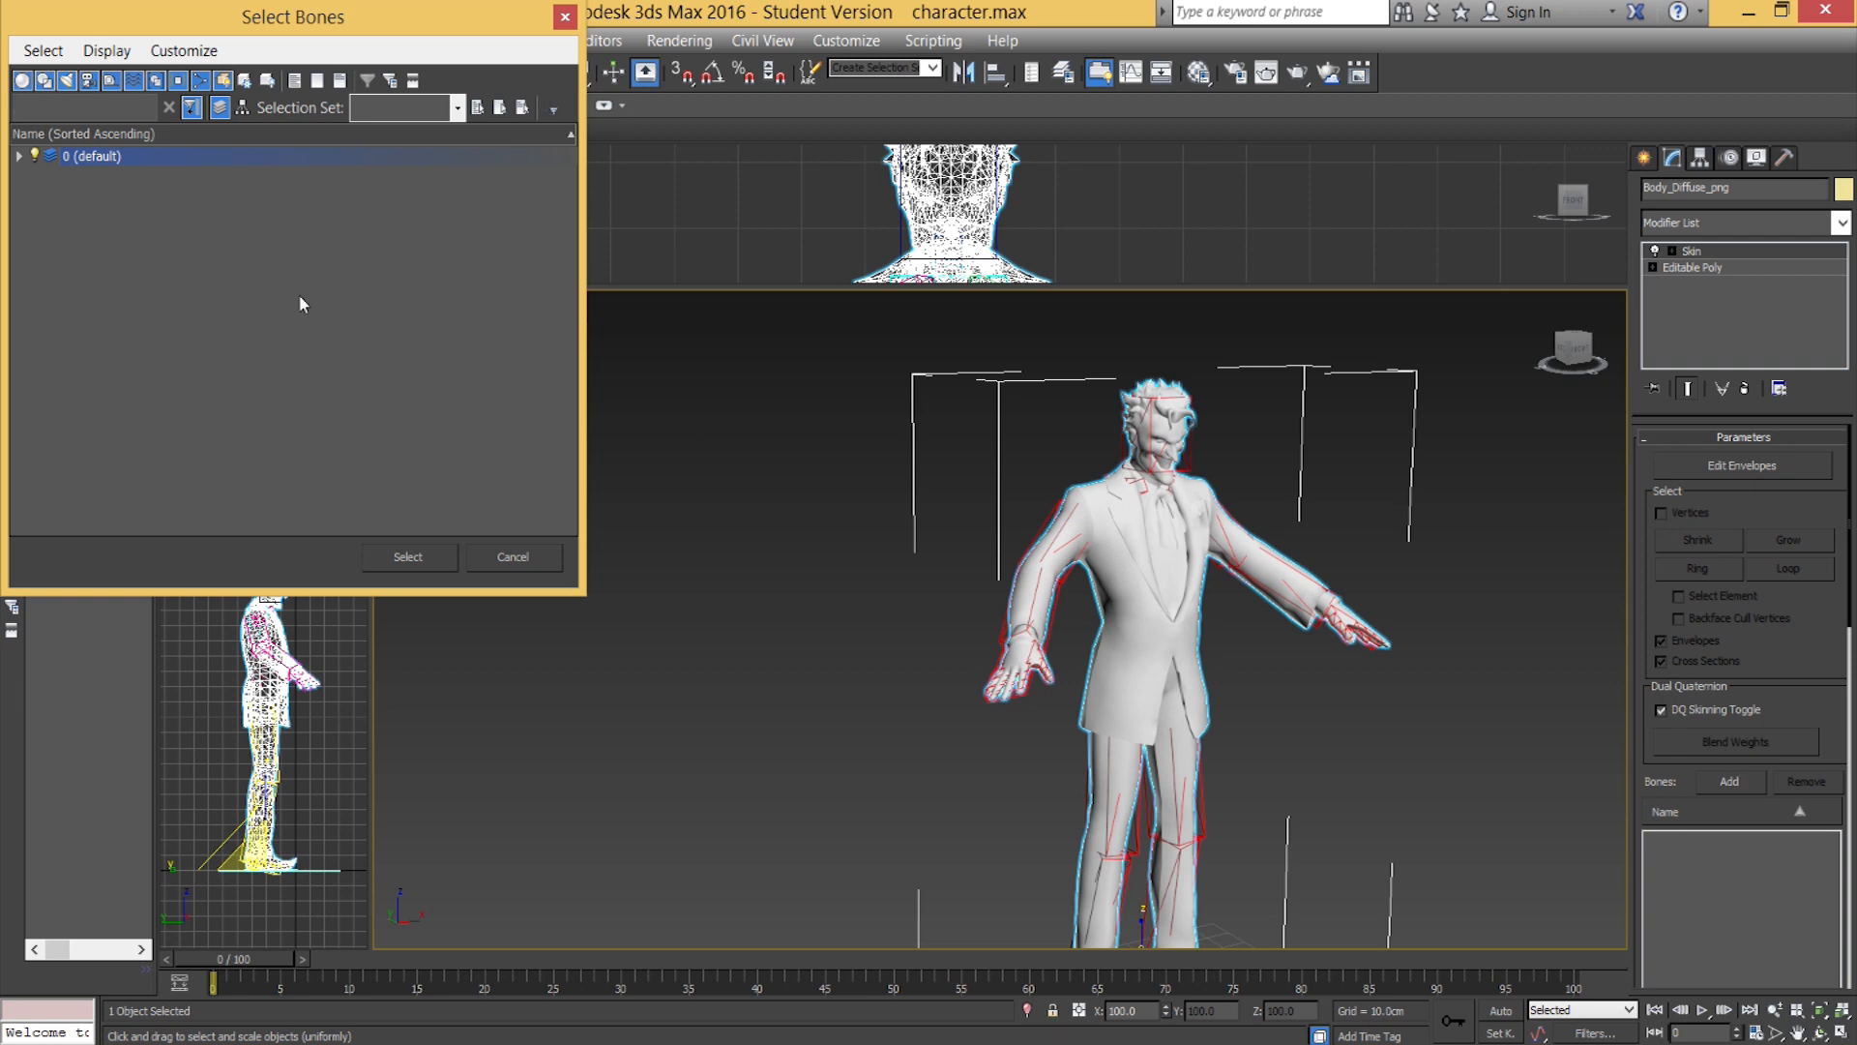
click(241, 107)
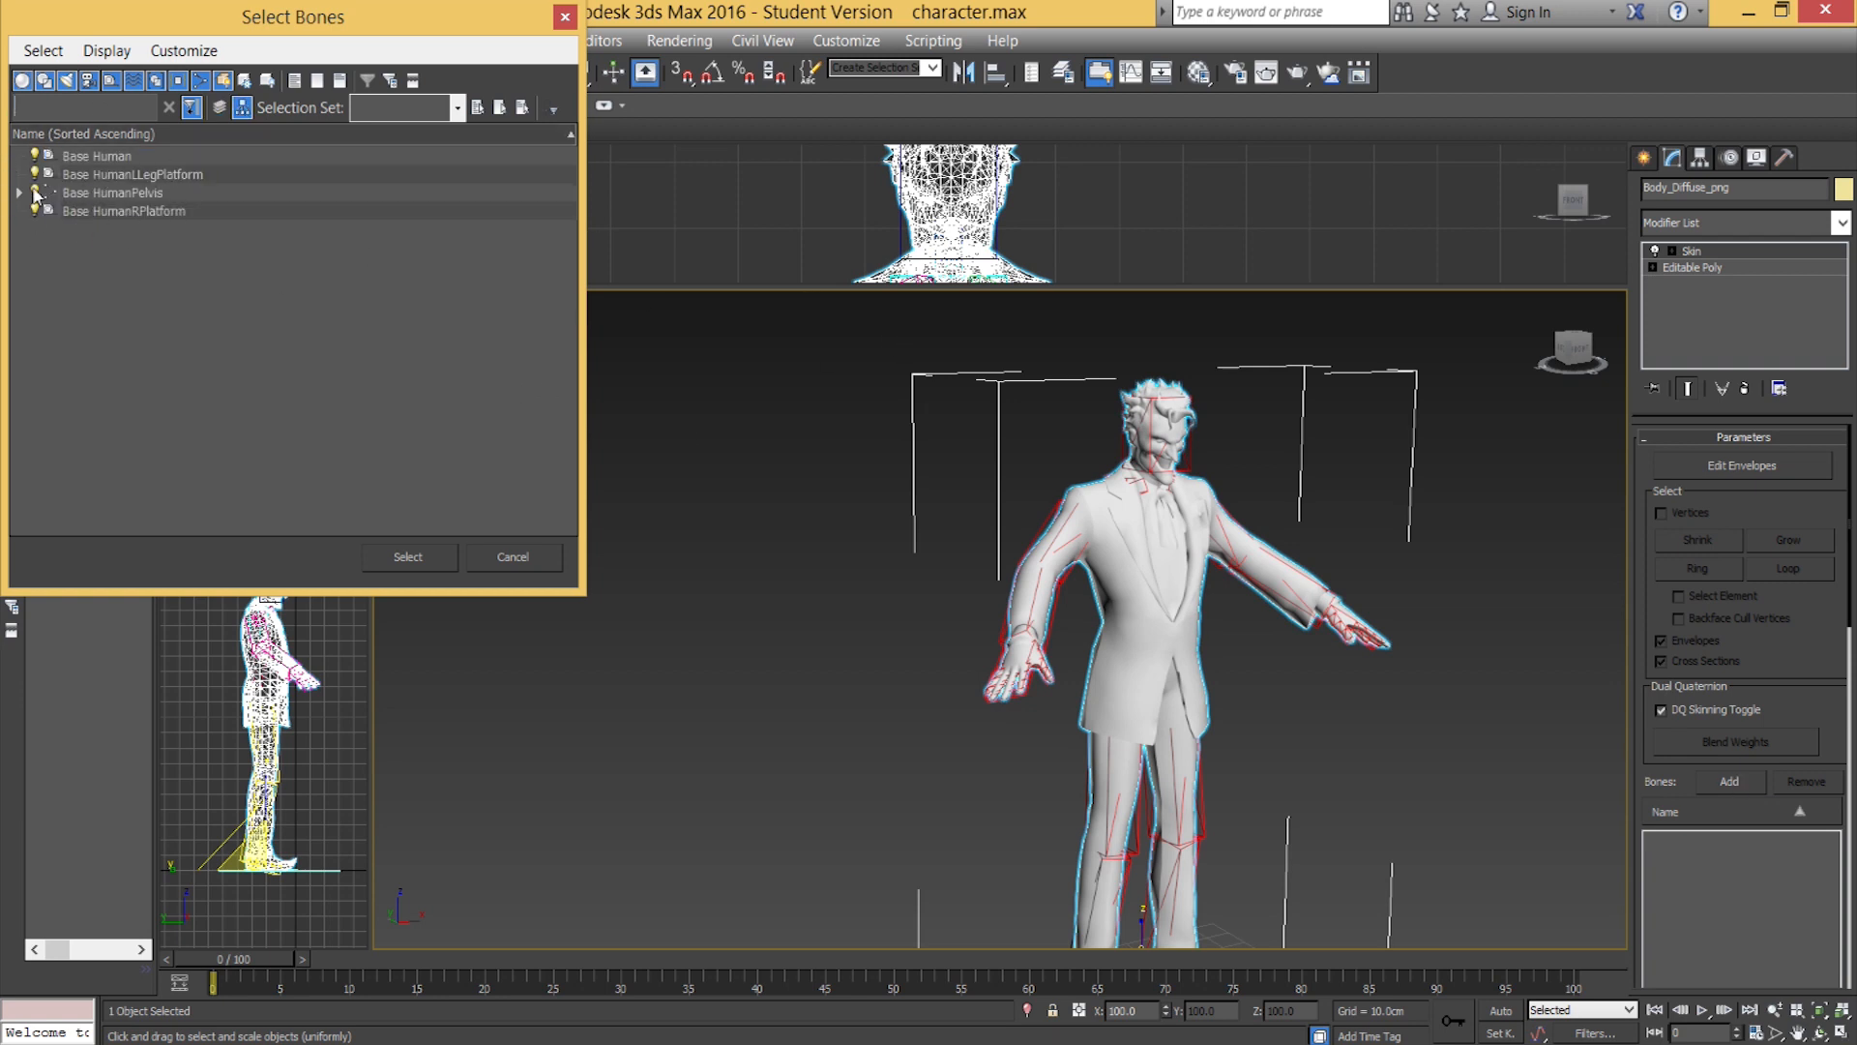
click(226, 114)
click(21, 158)
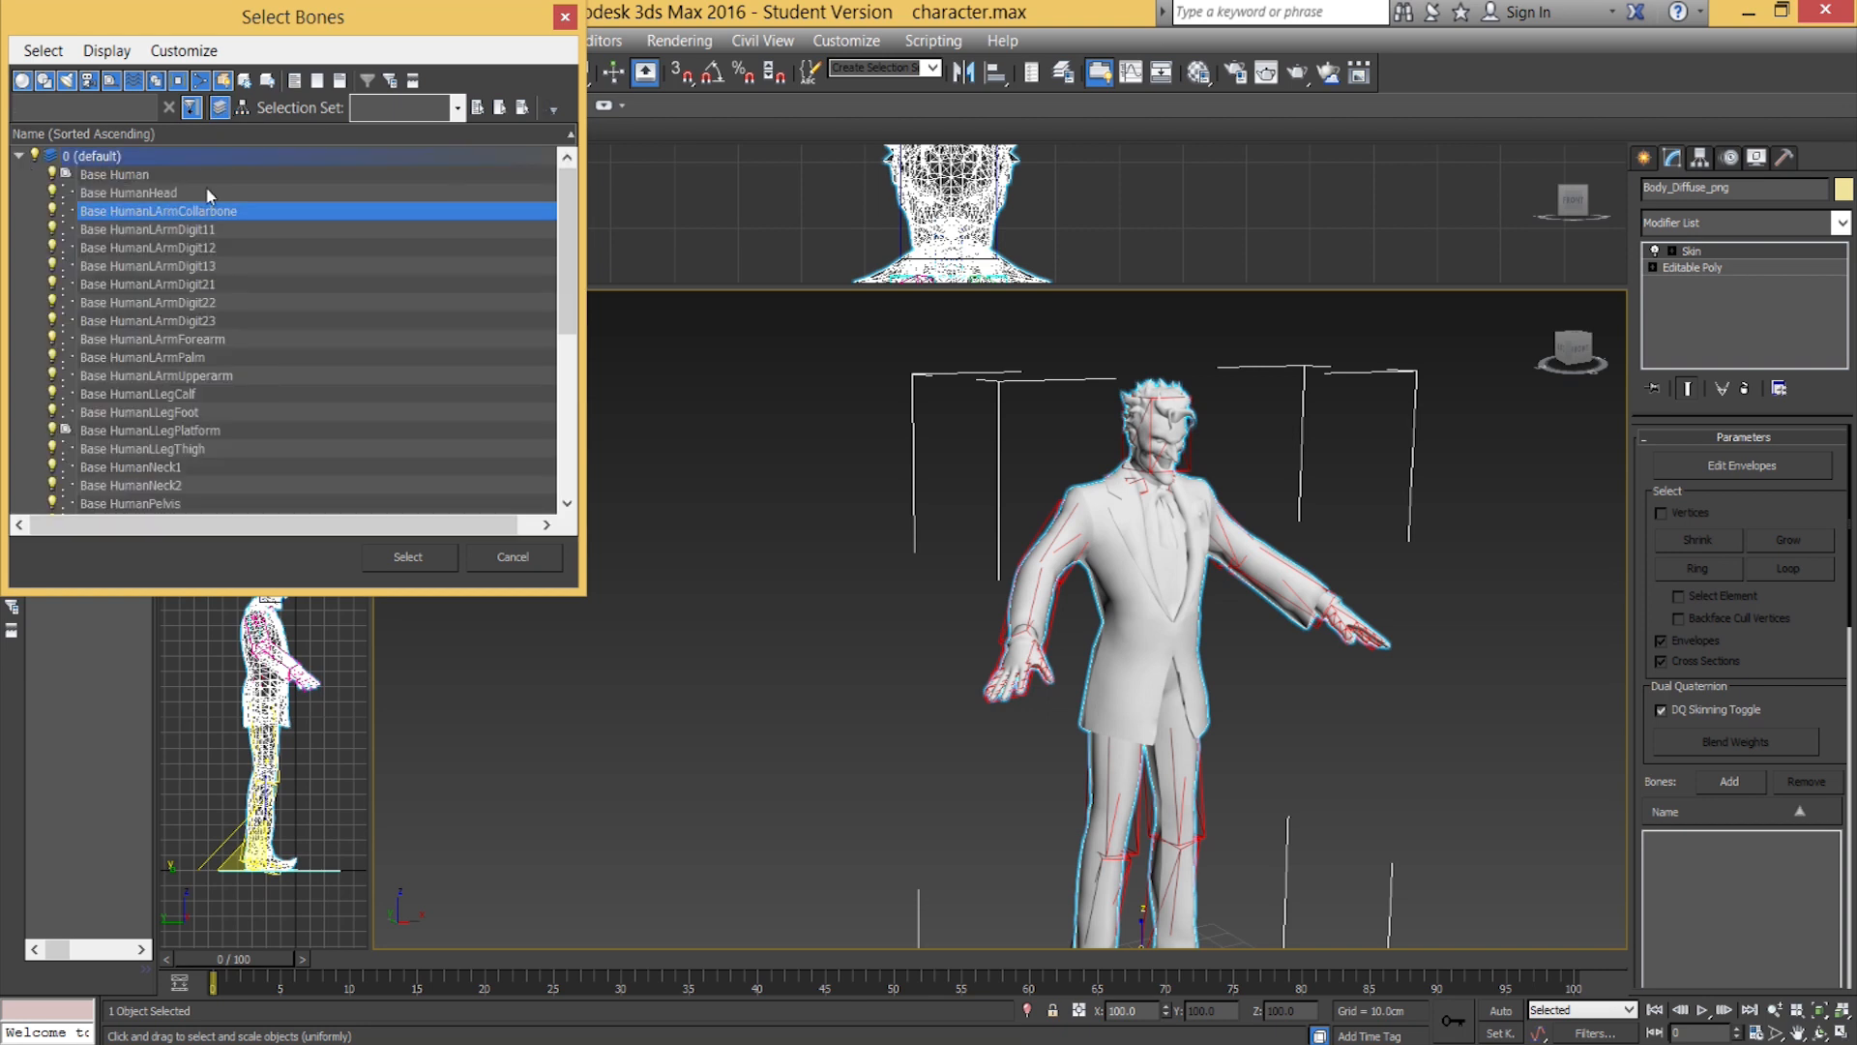
scroll(193, 244, down, 6)
scroll(179, 416, up, 6)
Add all listed rig bones to the Skin modifier, excluding Base Human, Base HumanLLegPlatform and Base HumanRPlatform.
key(ctrl+a)
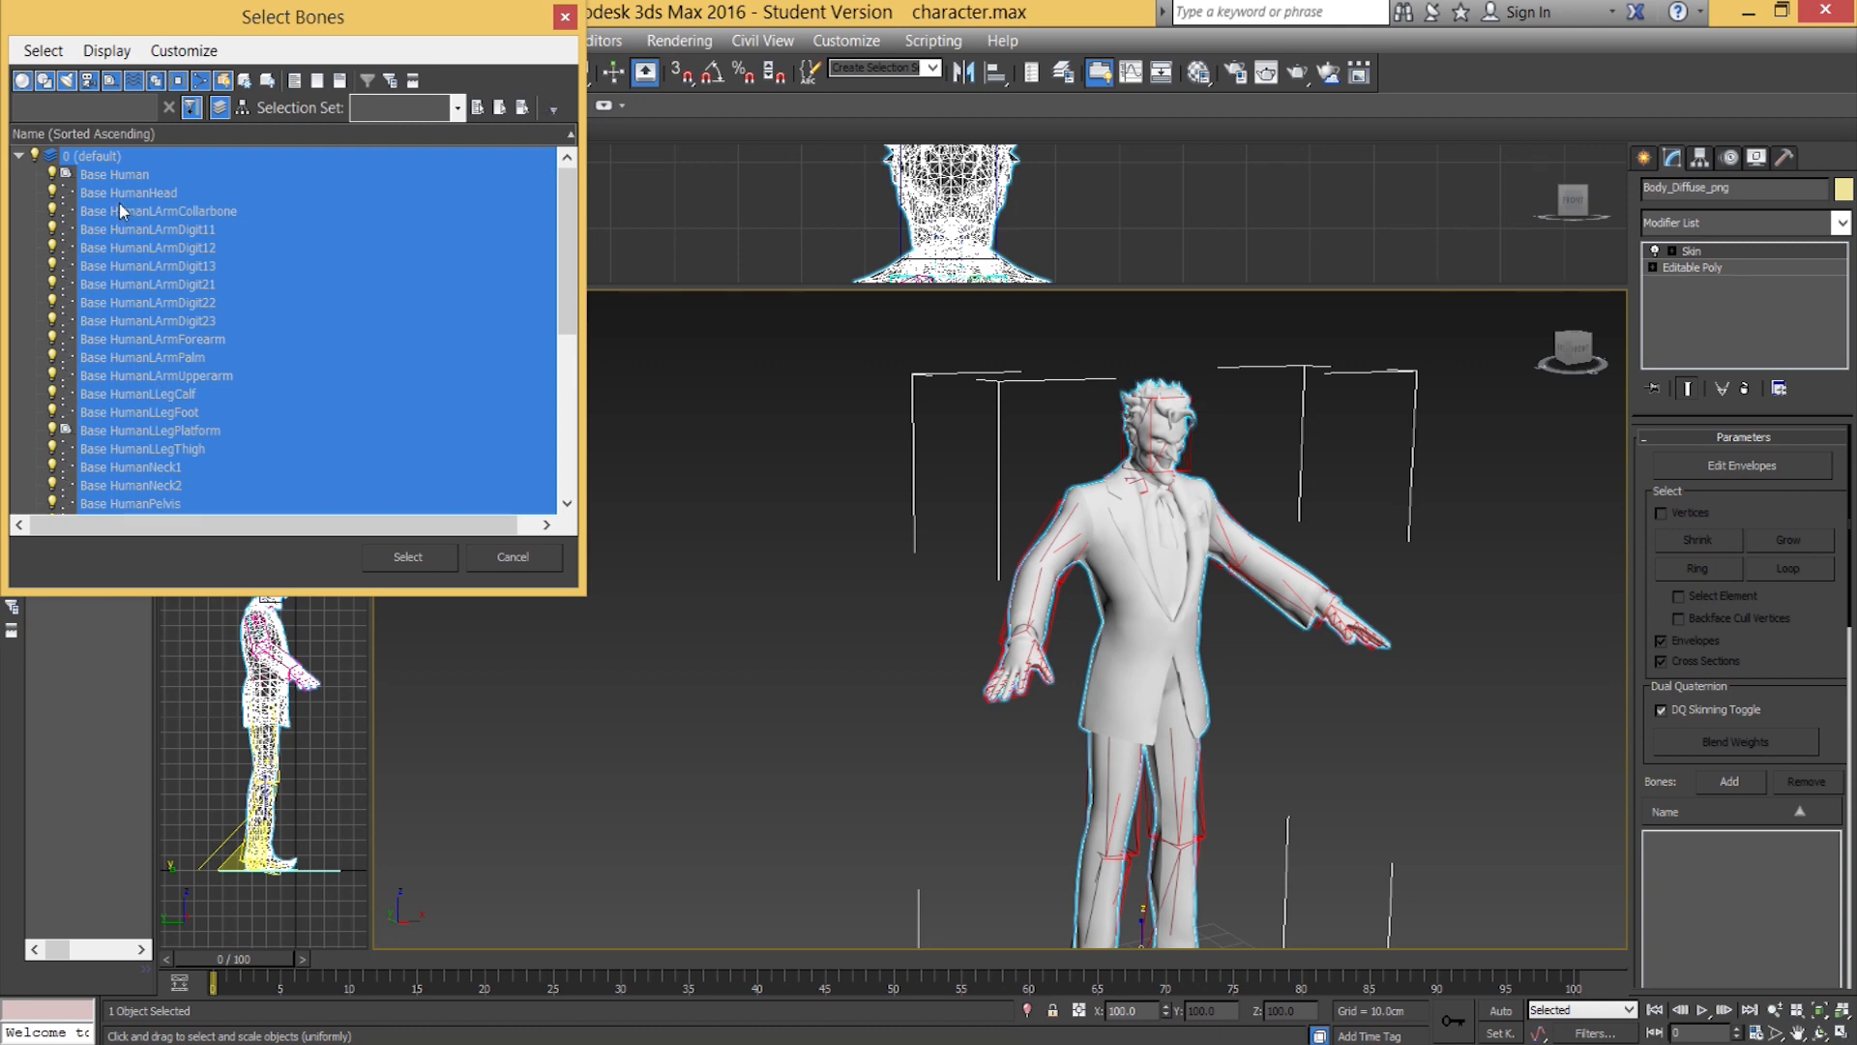
scroll(145, 348, down, 6)
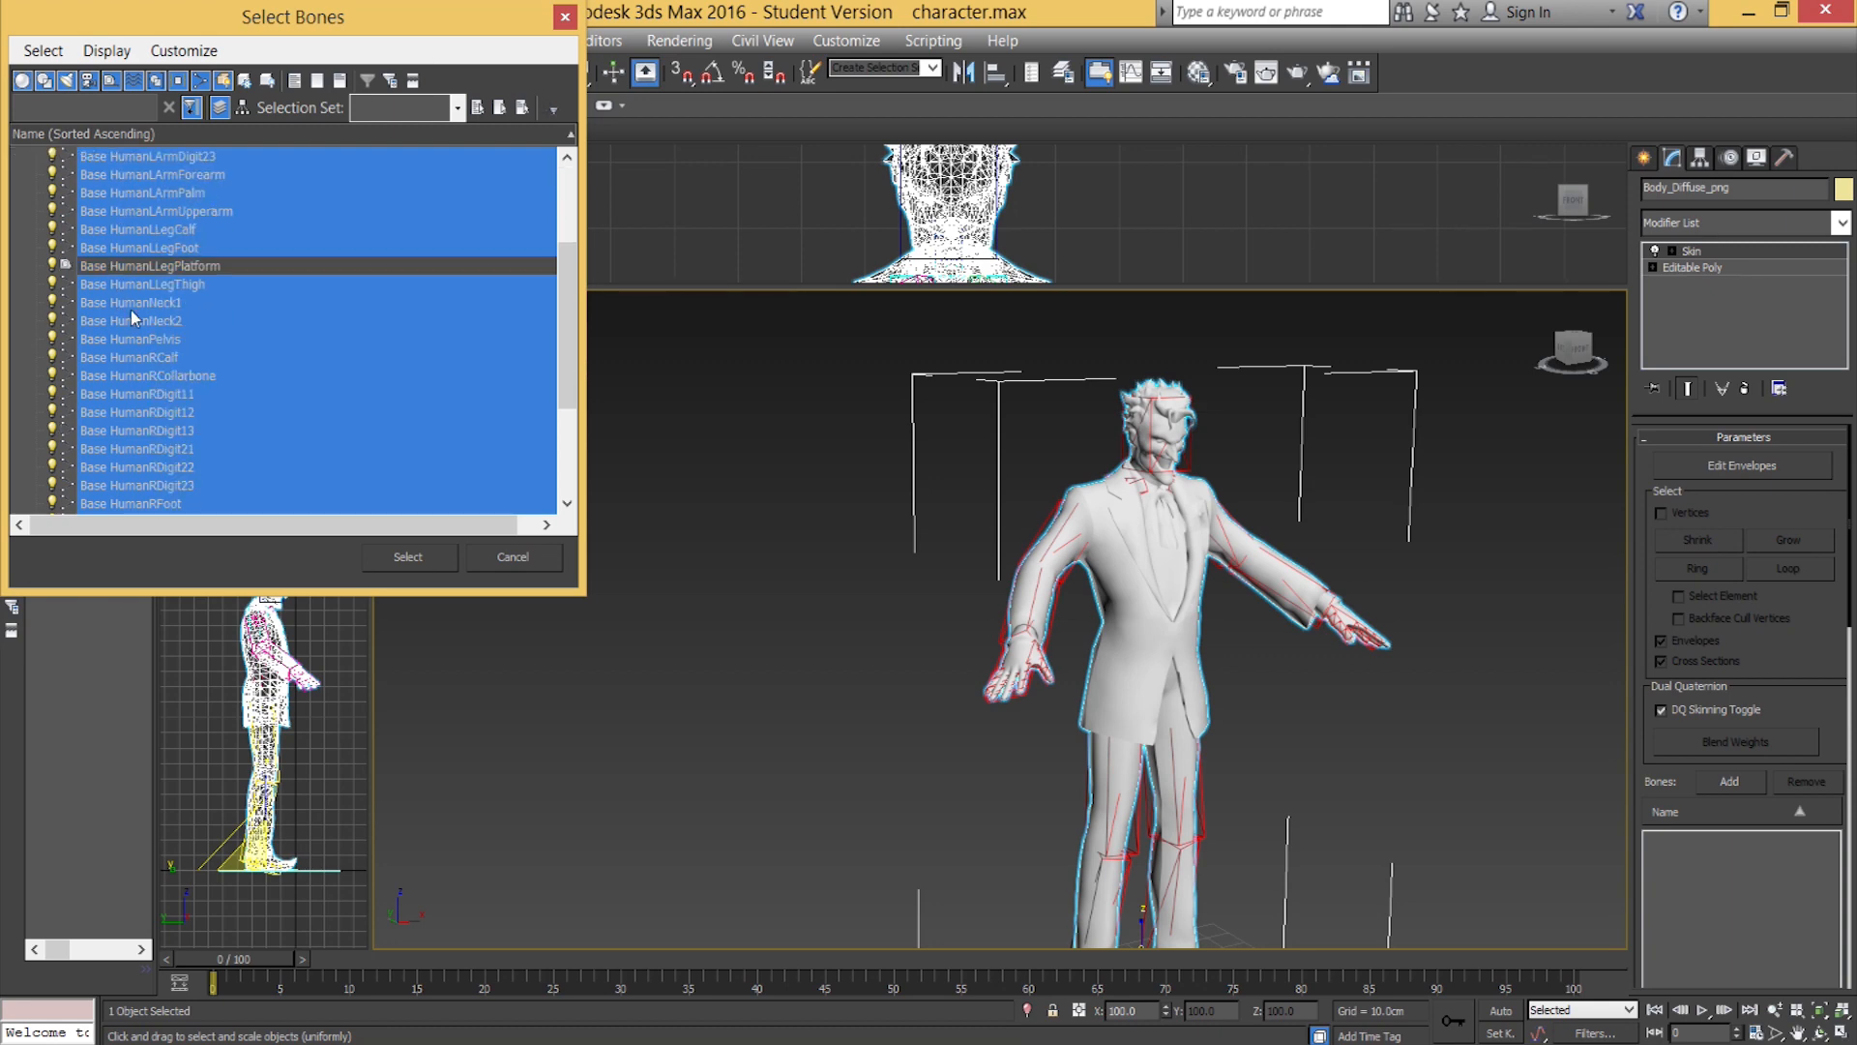
ctrl+click(130, 394)
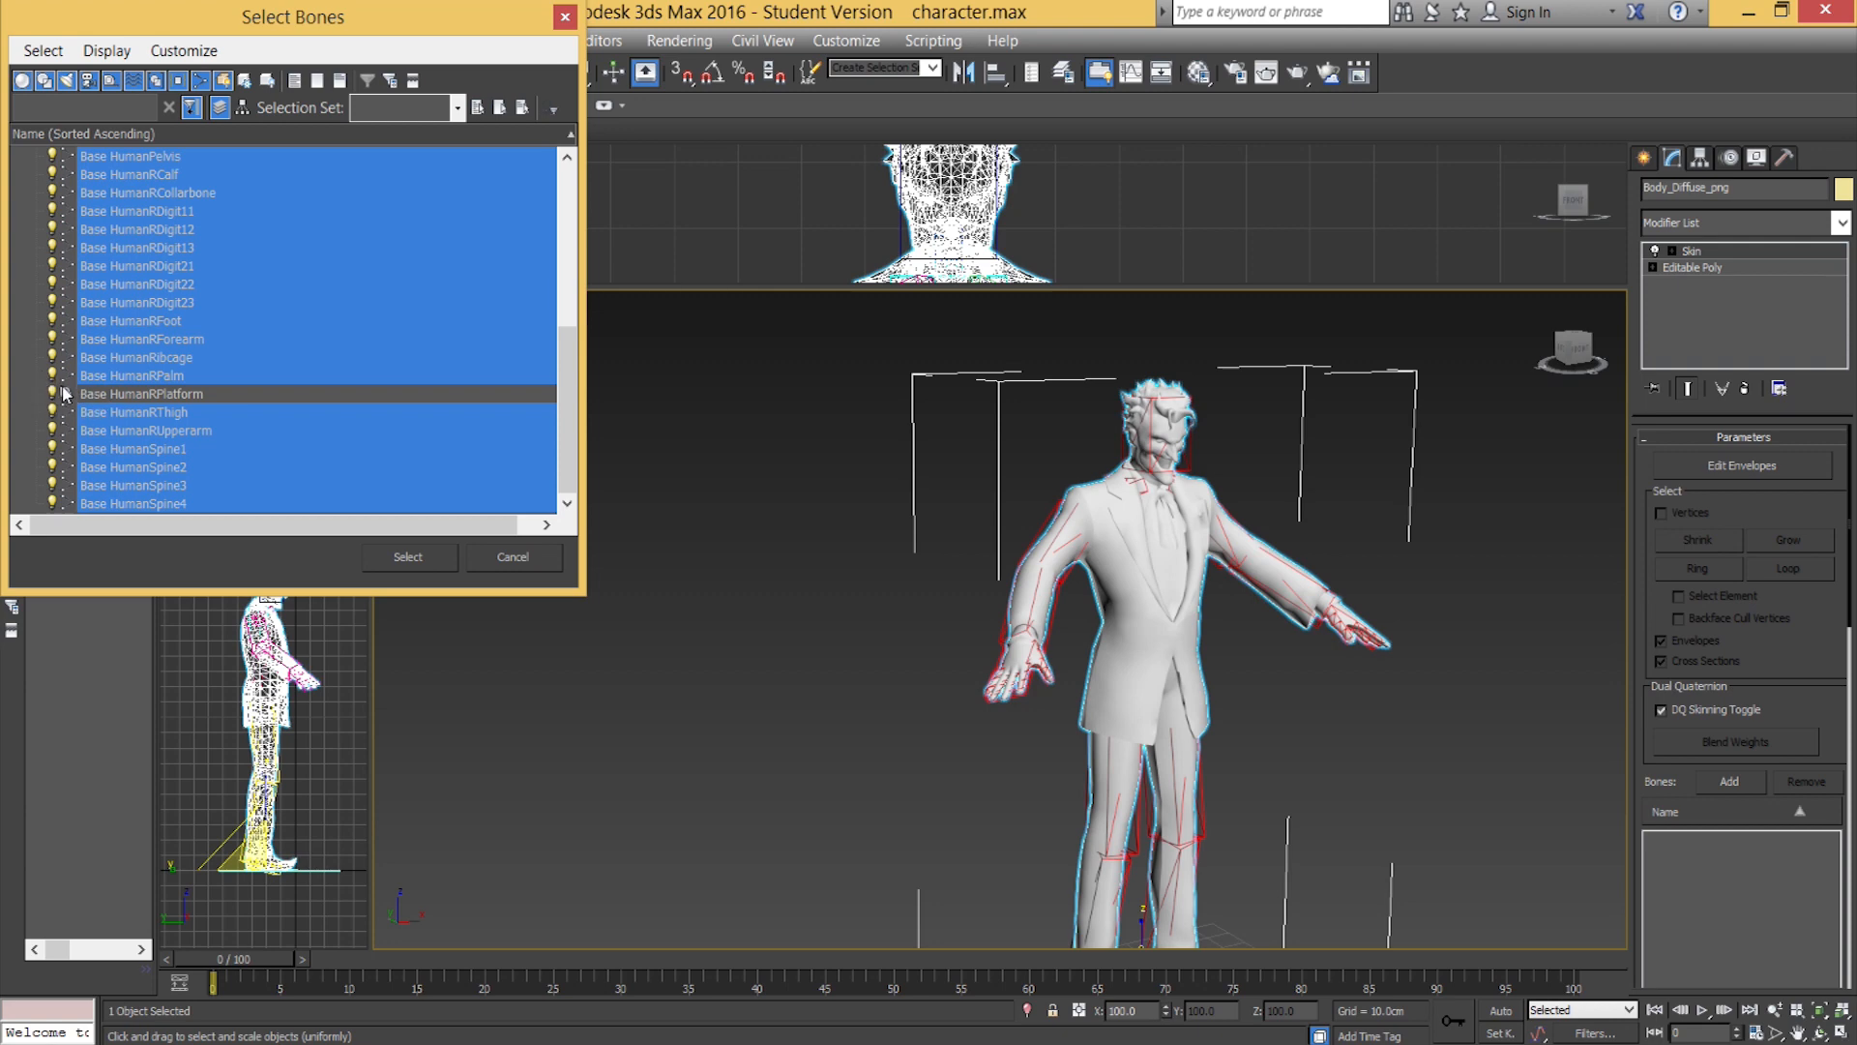
scroll(161, 435, up, 6)
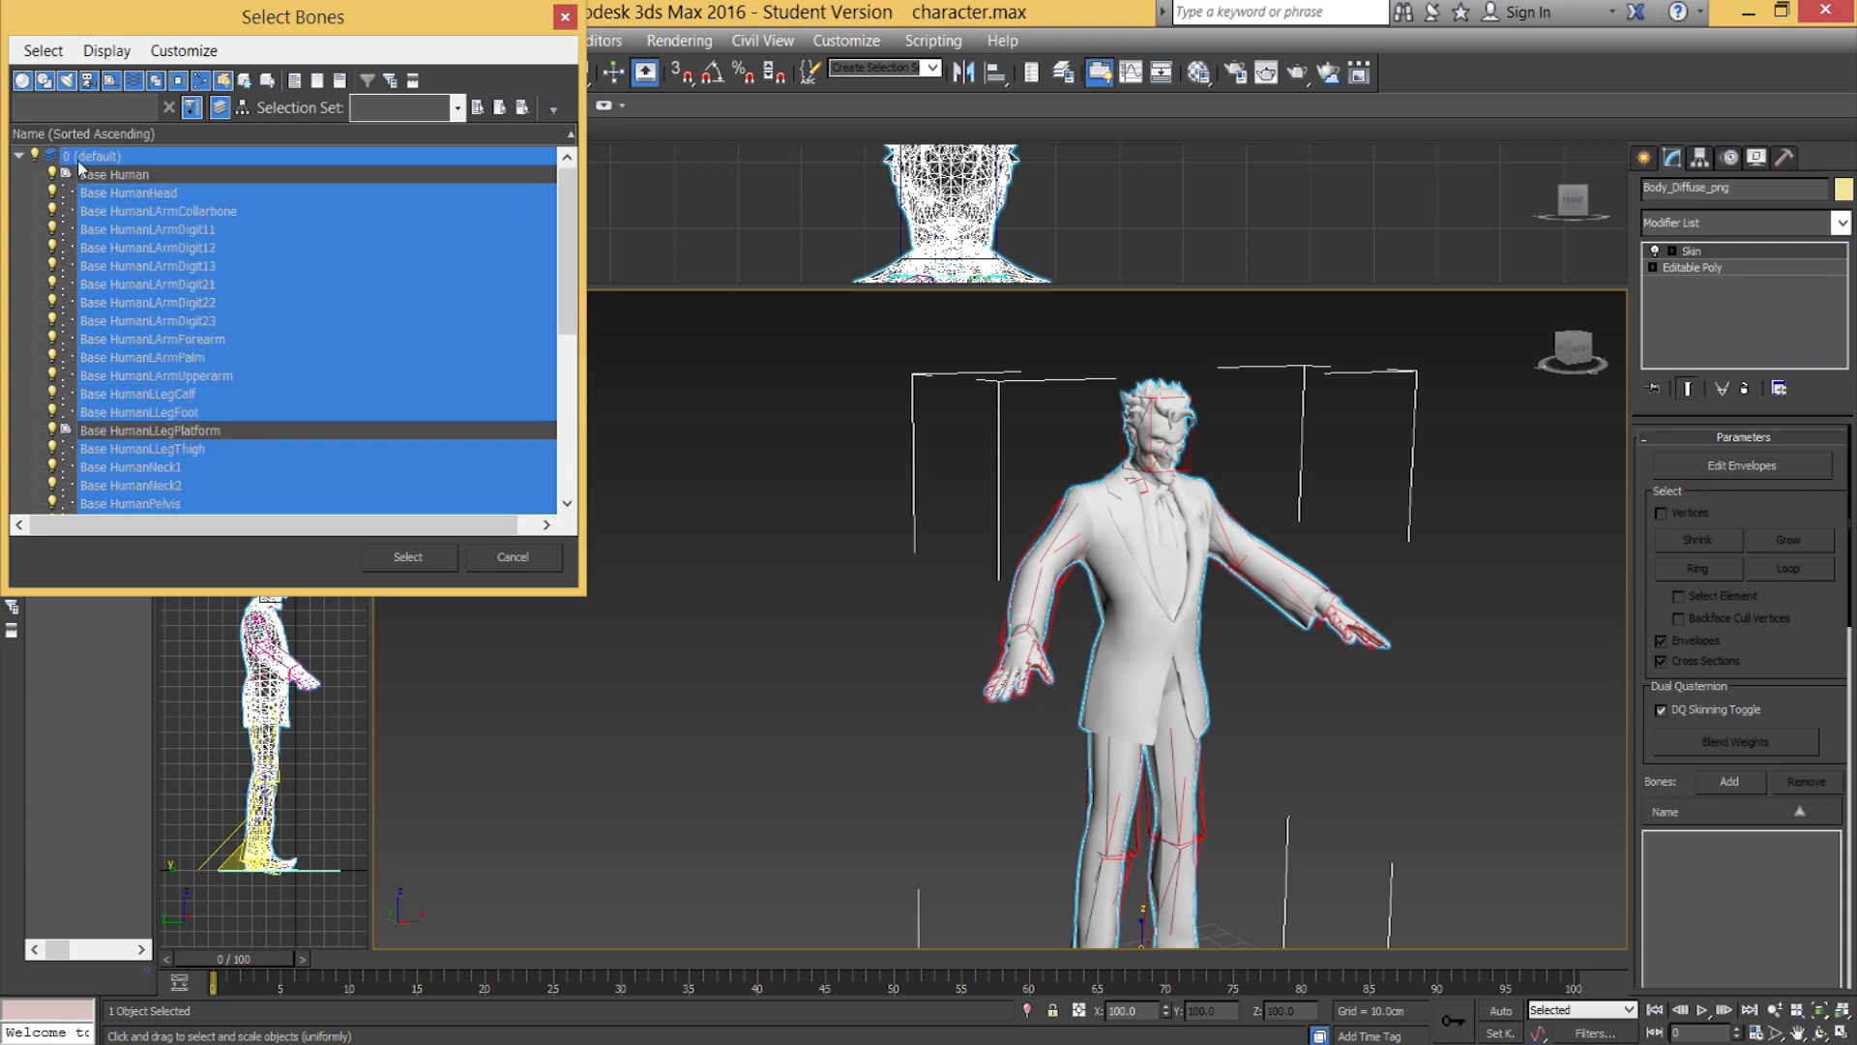
scroll(53, 432, down, 3)
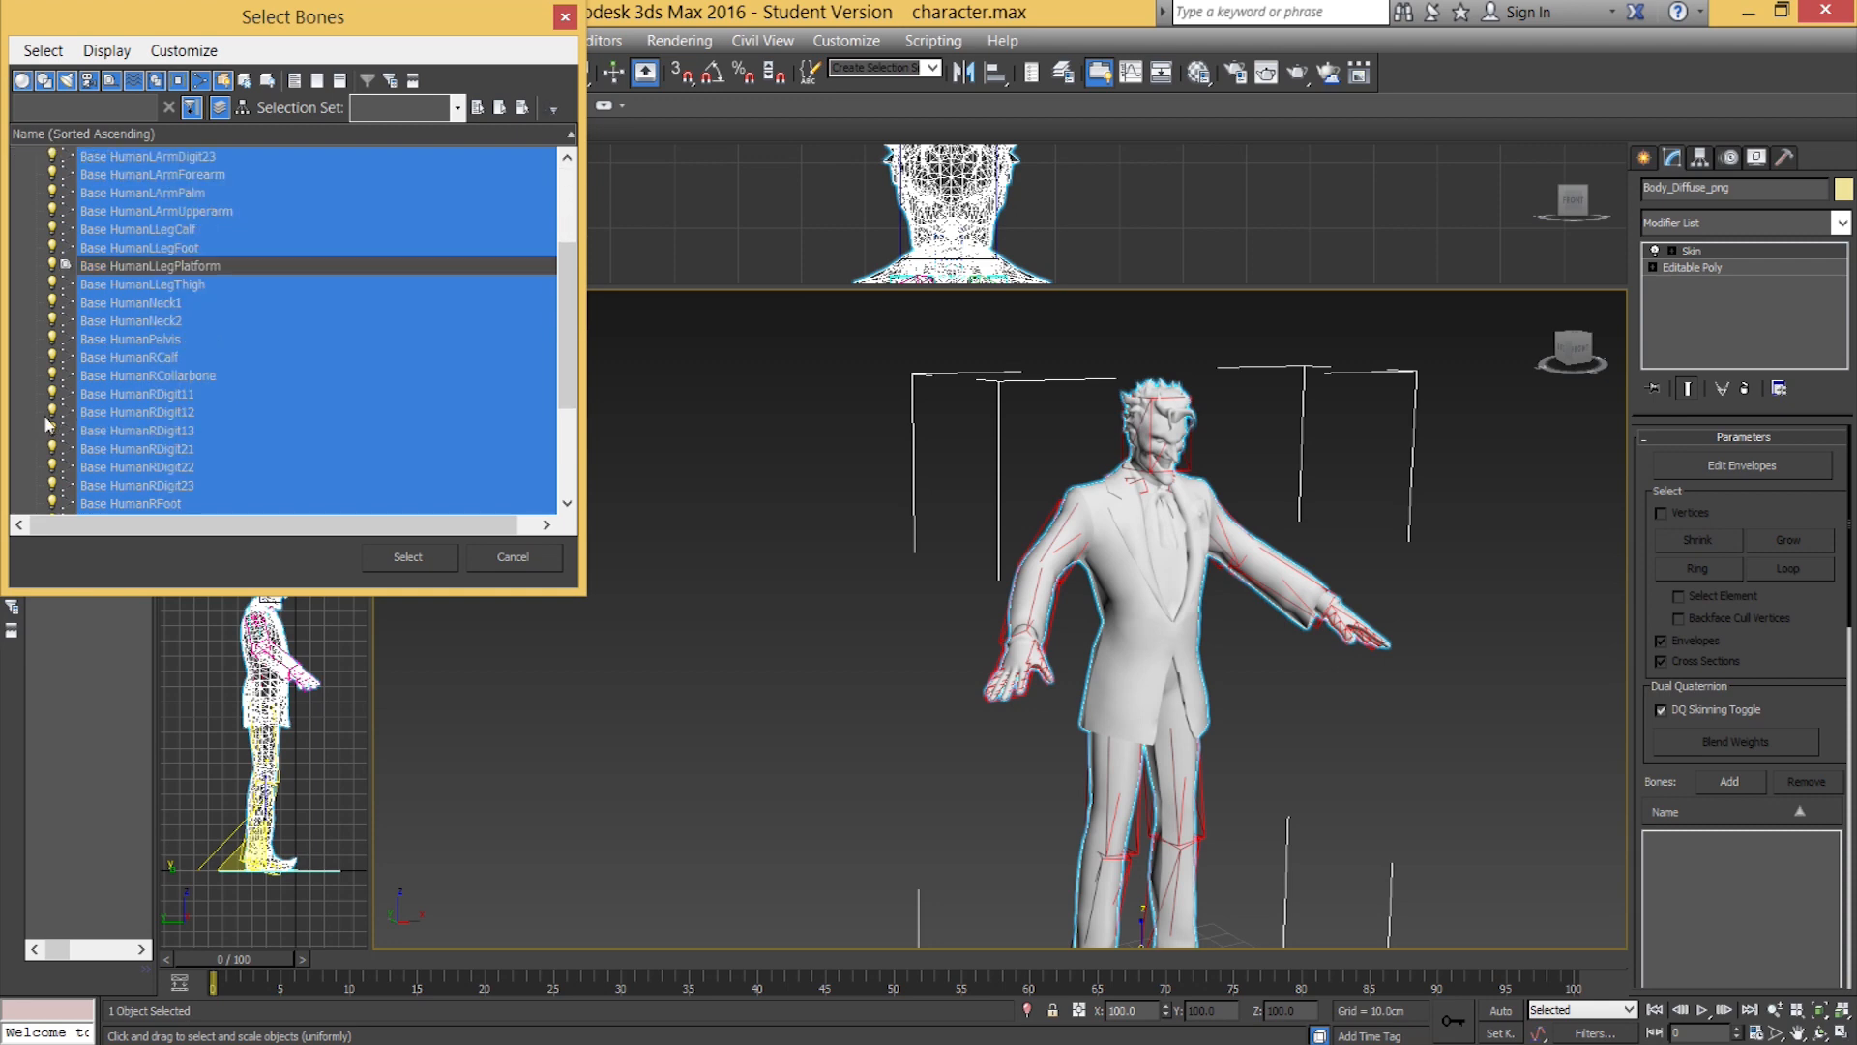
scroll(116, 377, down, 3)
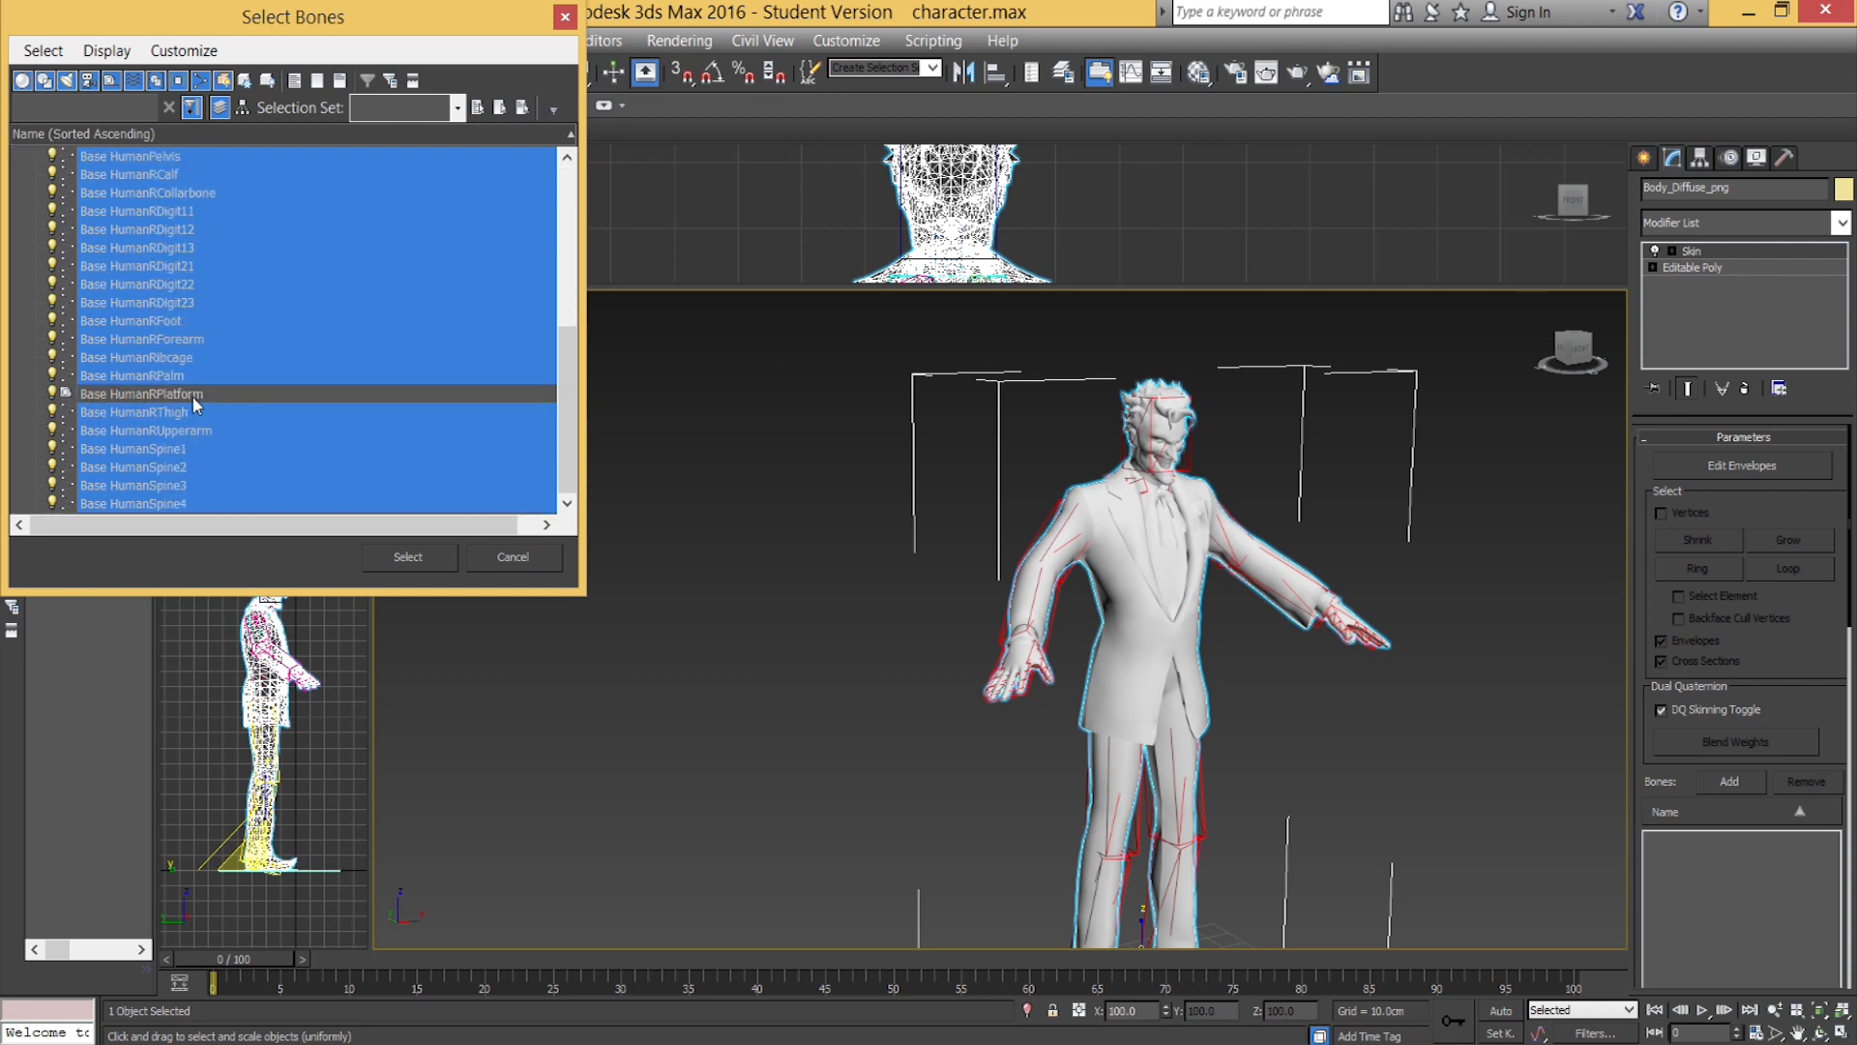
scroll(195, 404, up, 4)
scroll(198, 397, down, 4)
scroll(208, 402, up, 6)
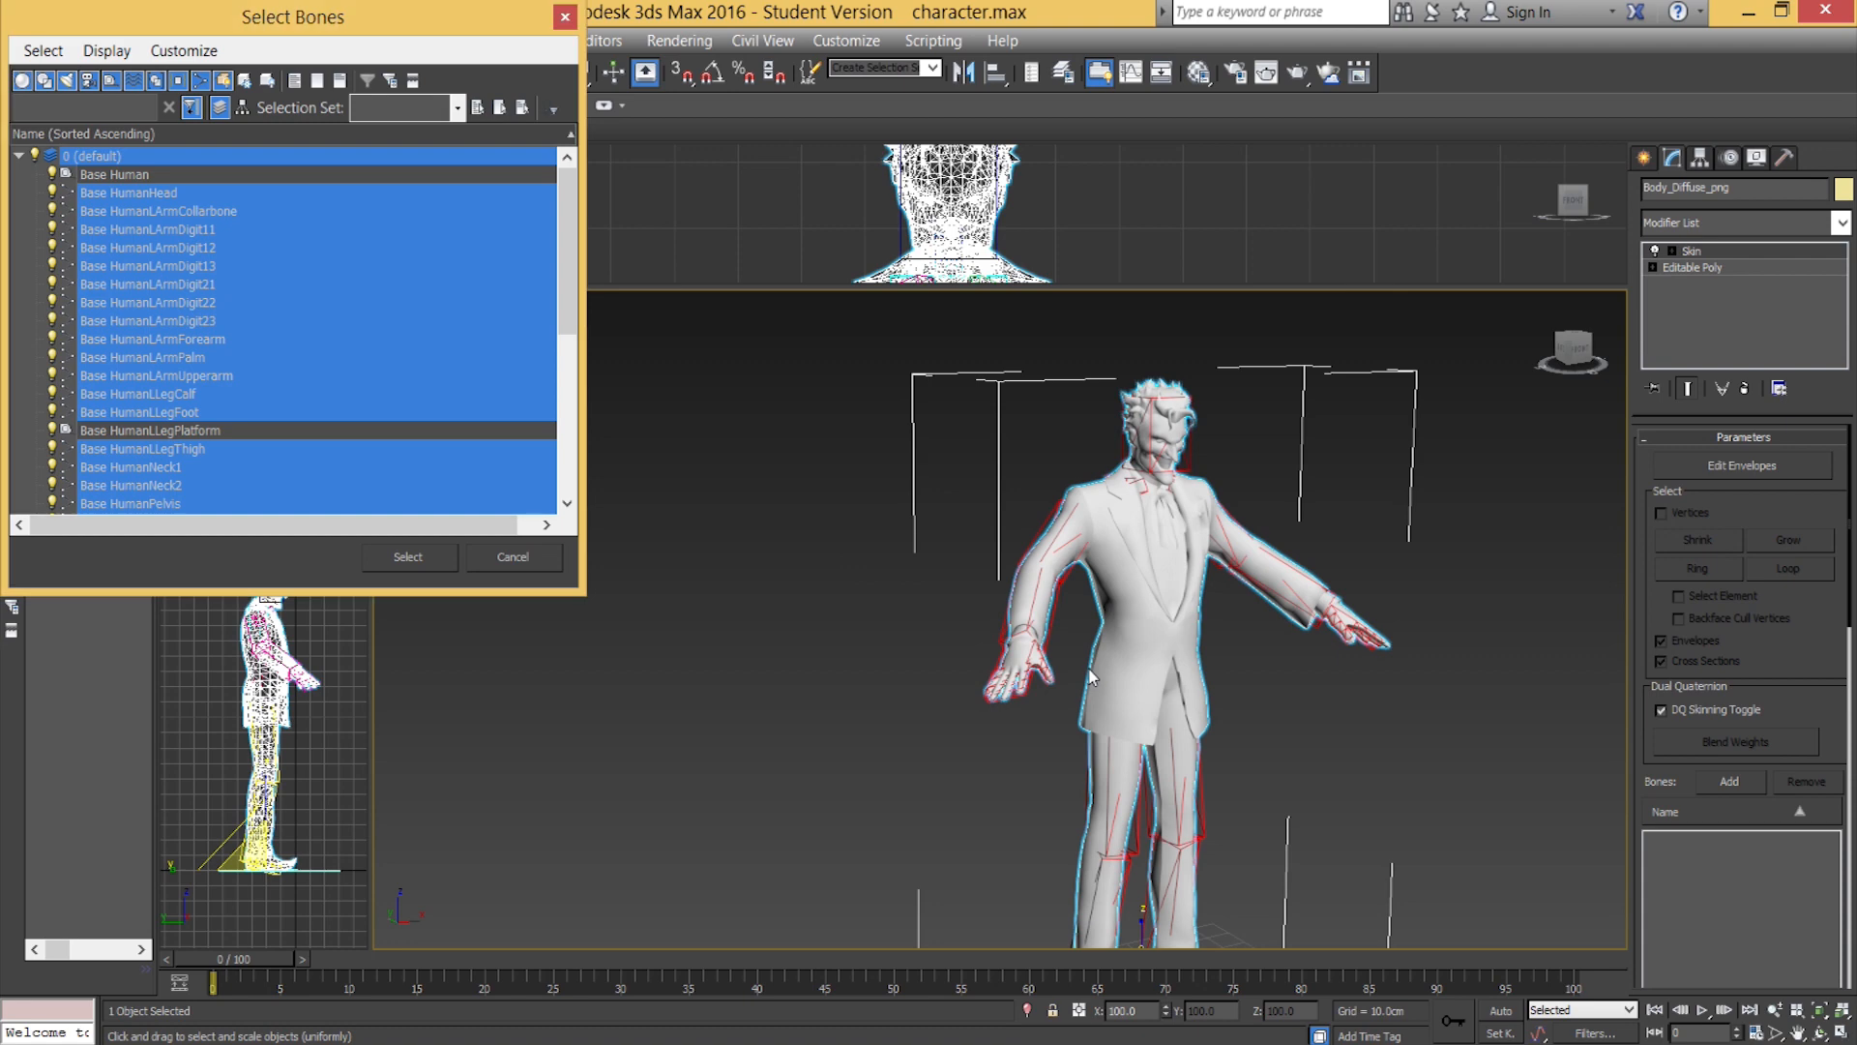
click(407, 561)
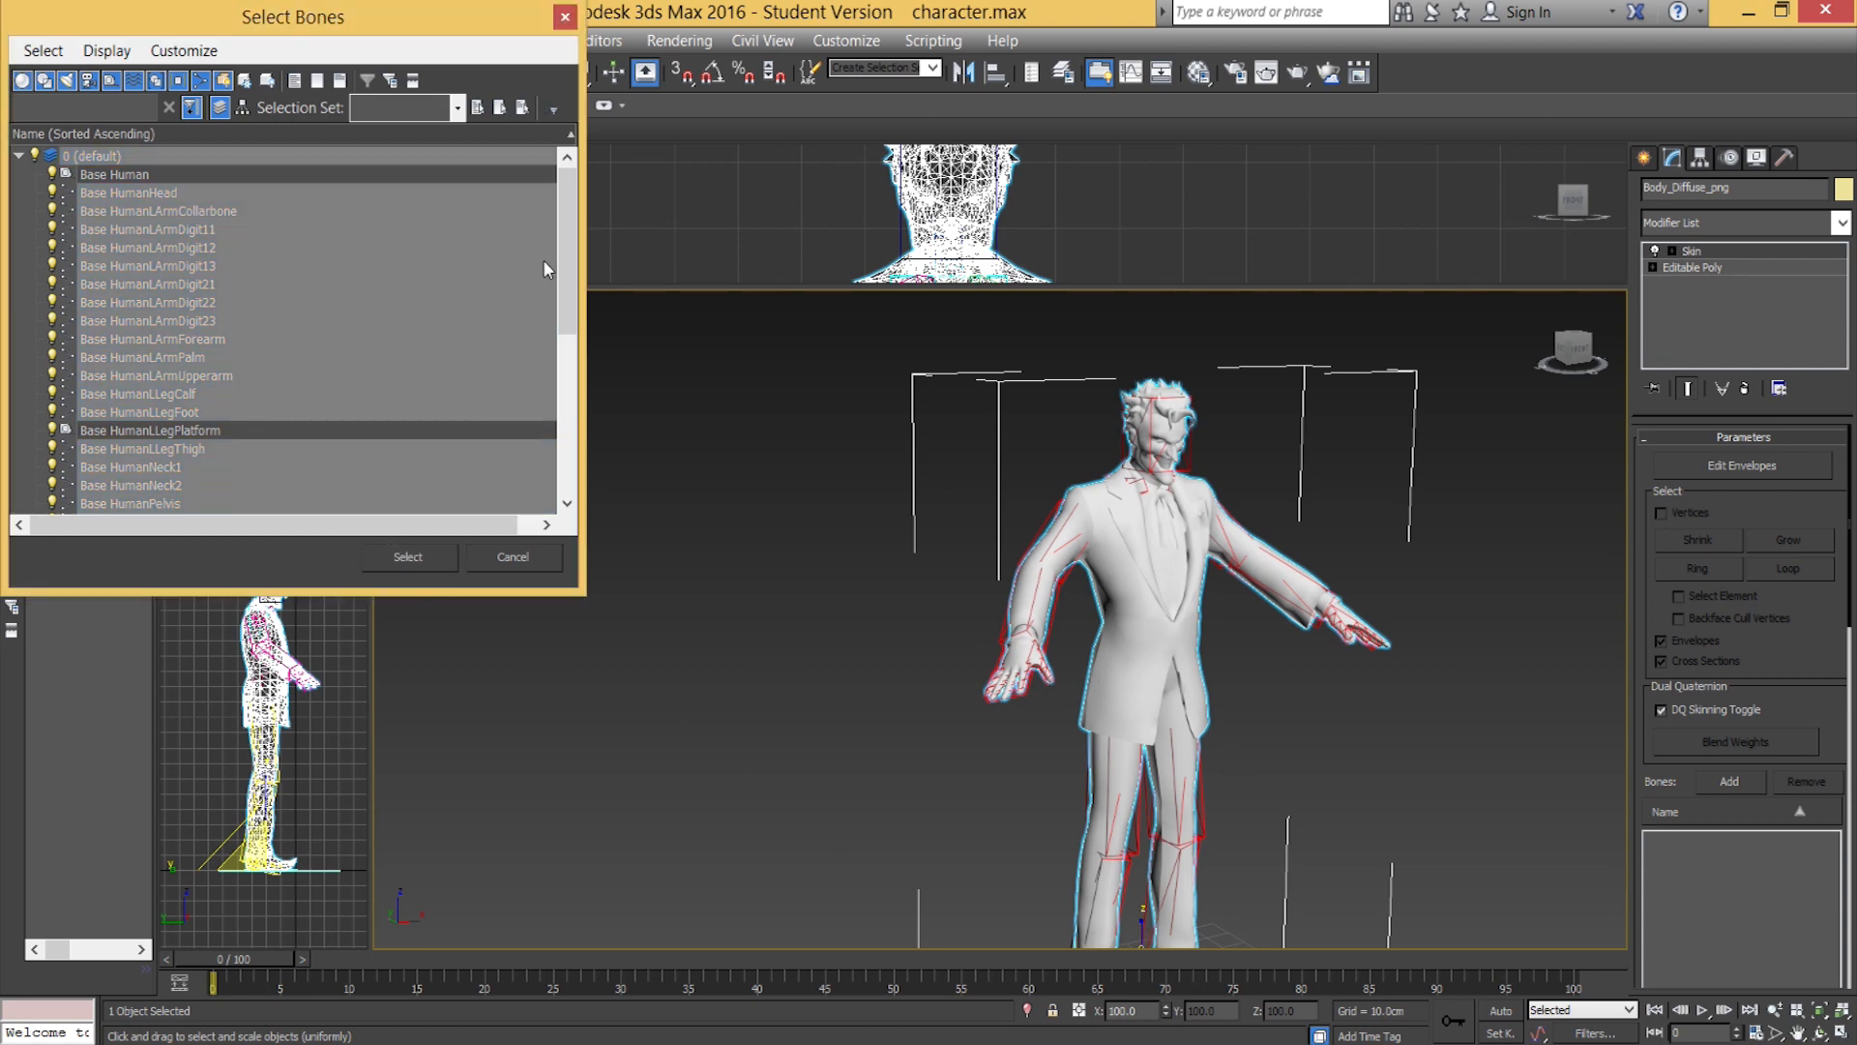
drag(565, 264, 565, 490)
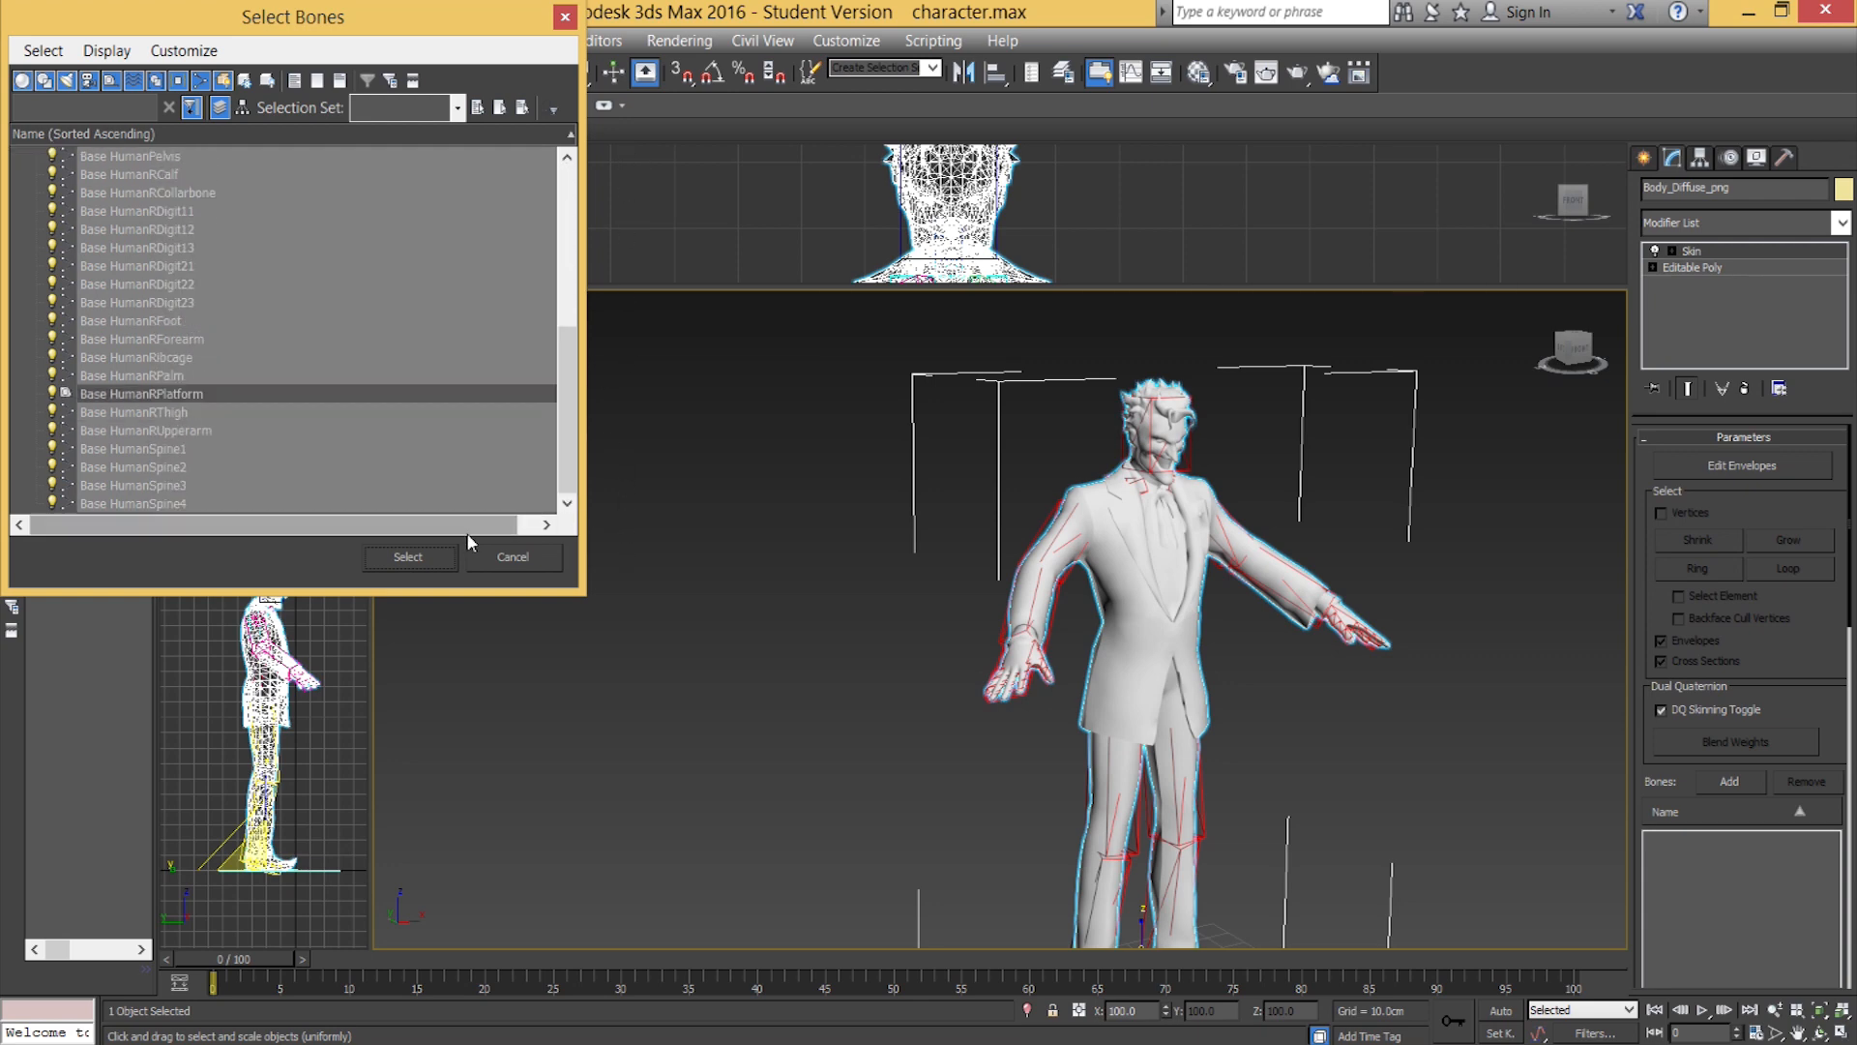
click(425, 559)
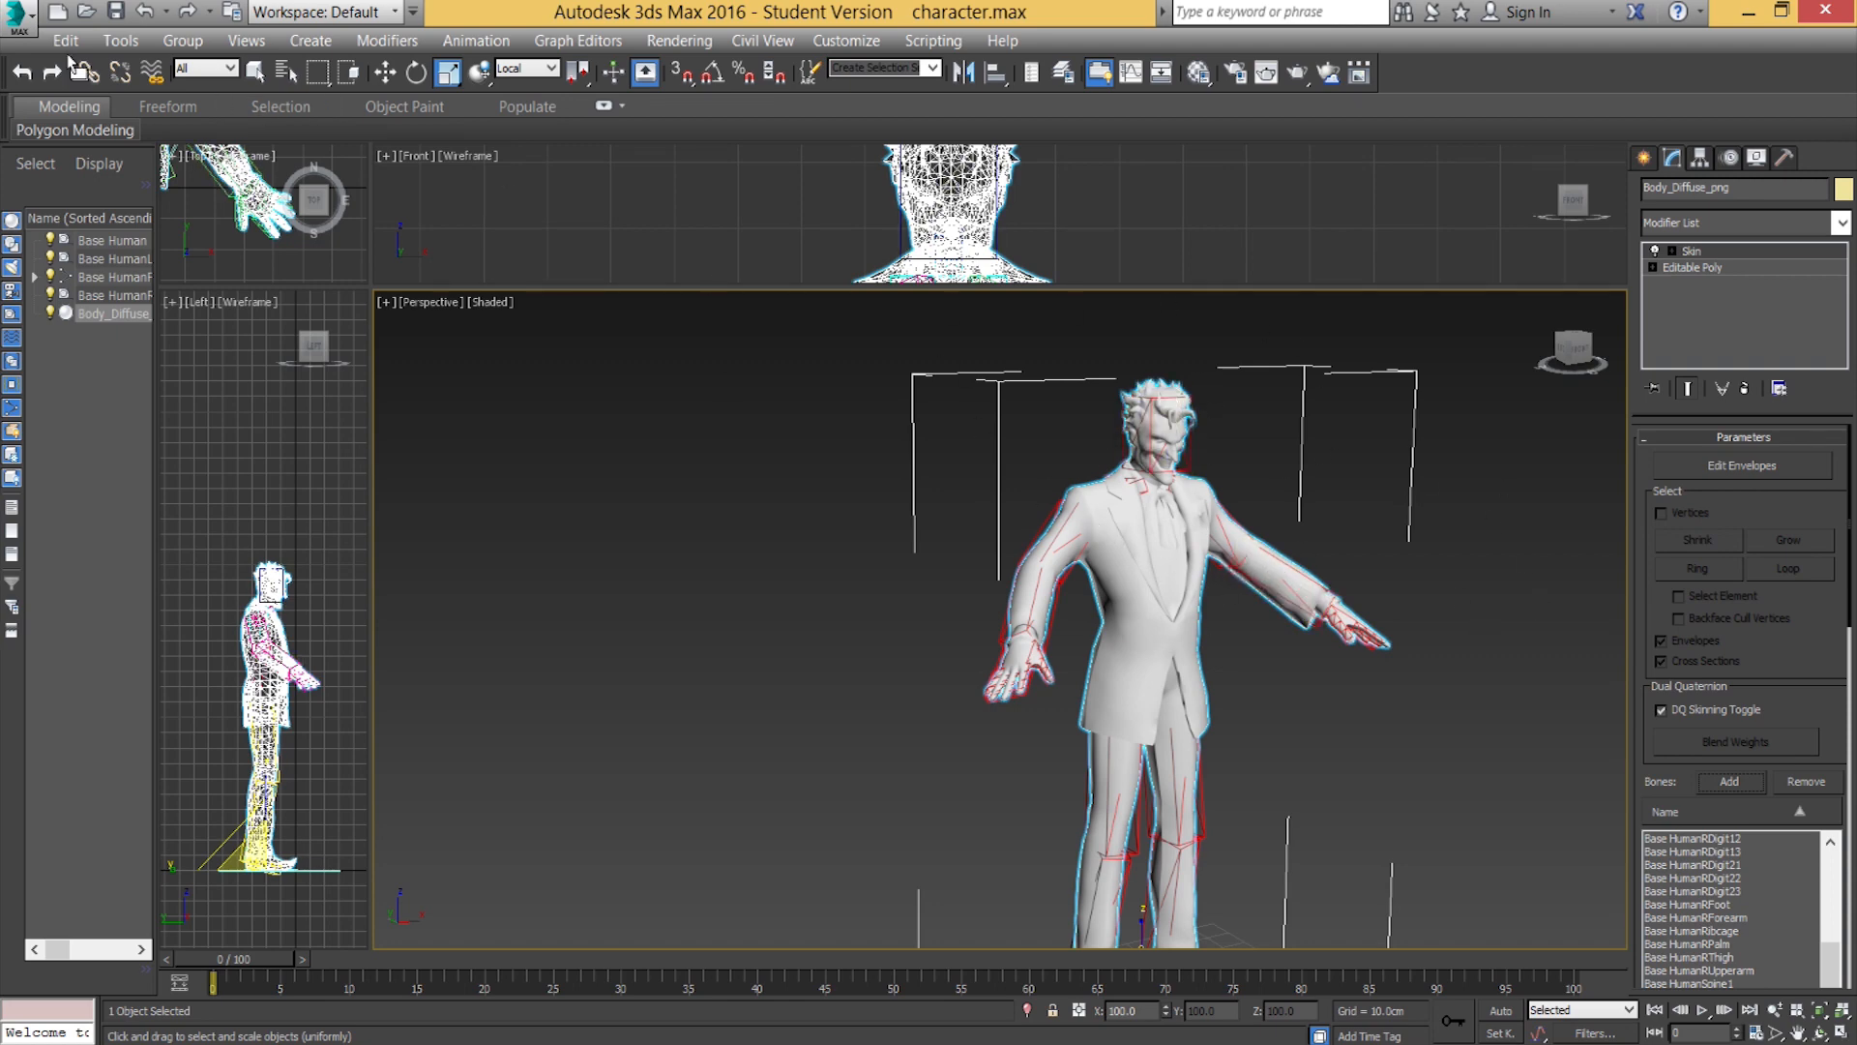
click(121, 40)
mouse_move(193, 49)
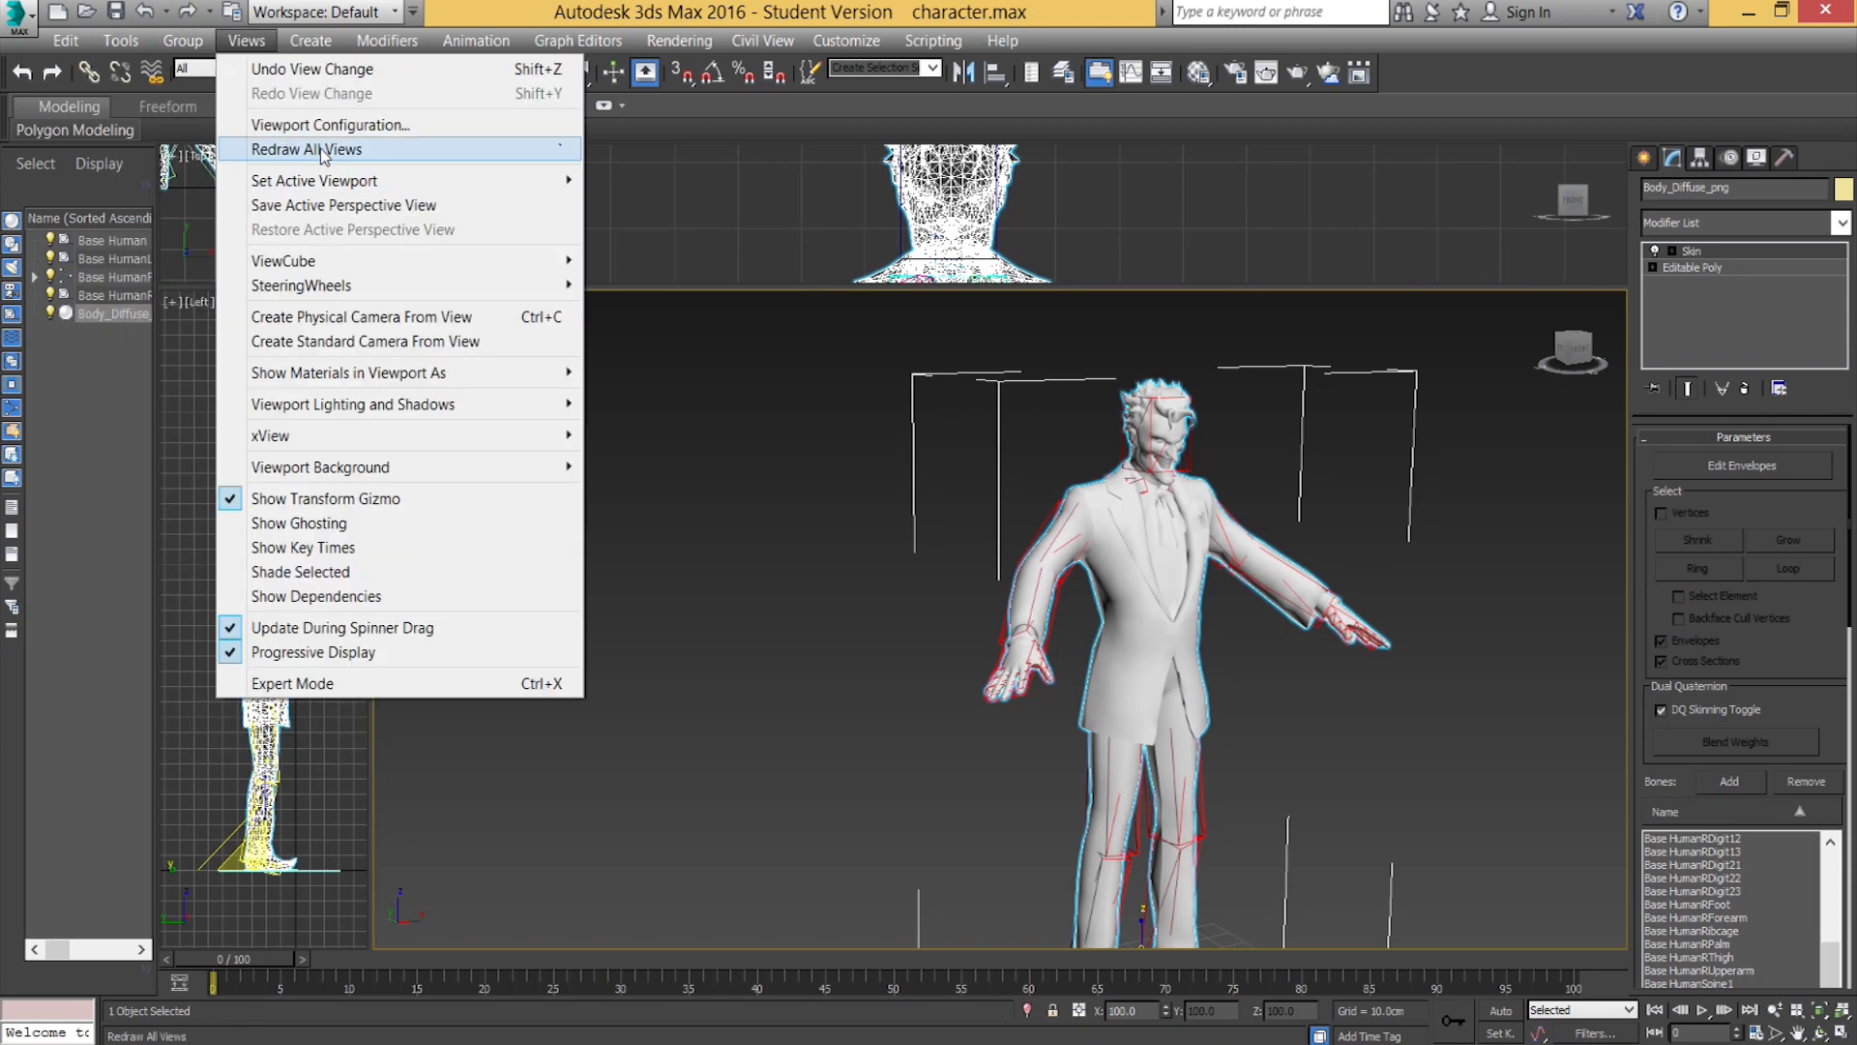
click(755, 469)
click(1216, 503)
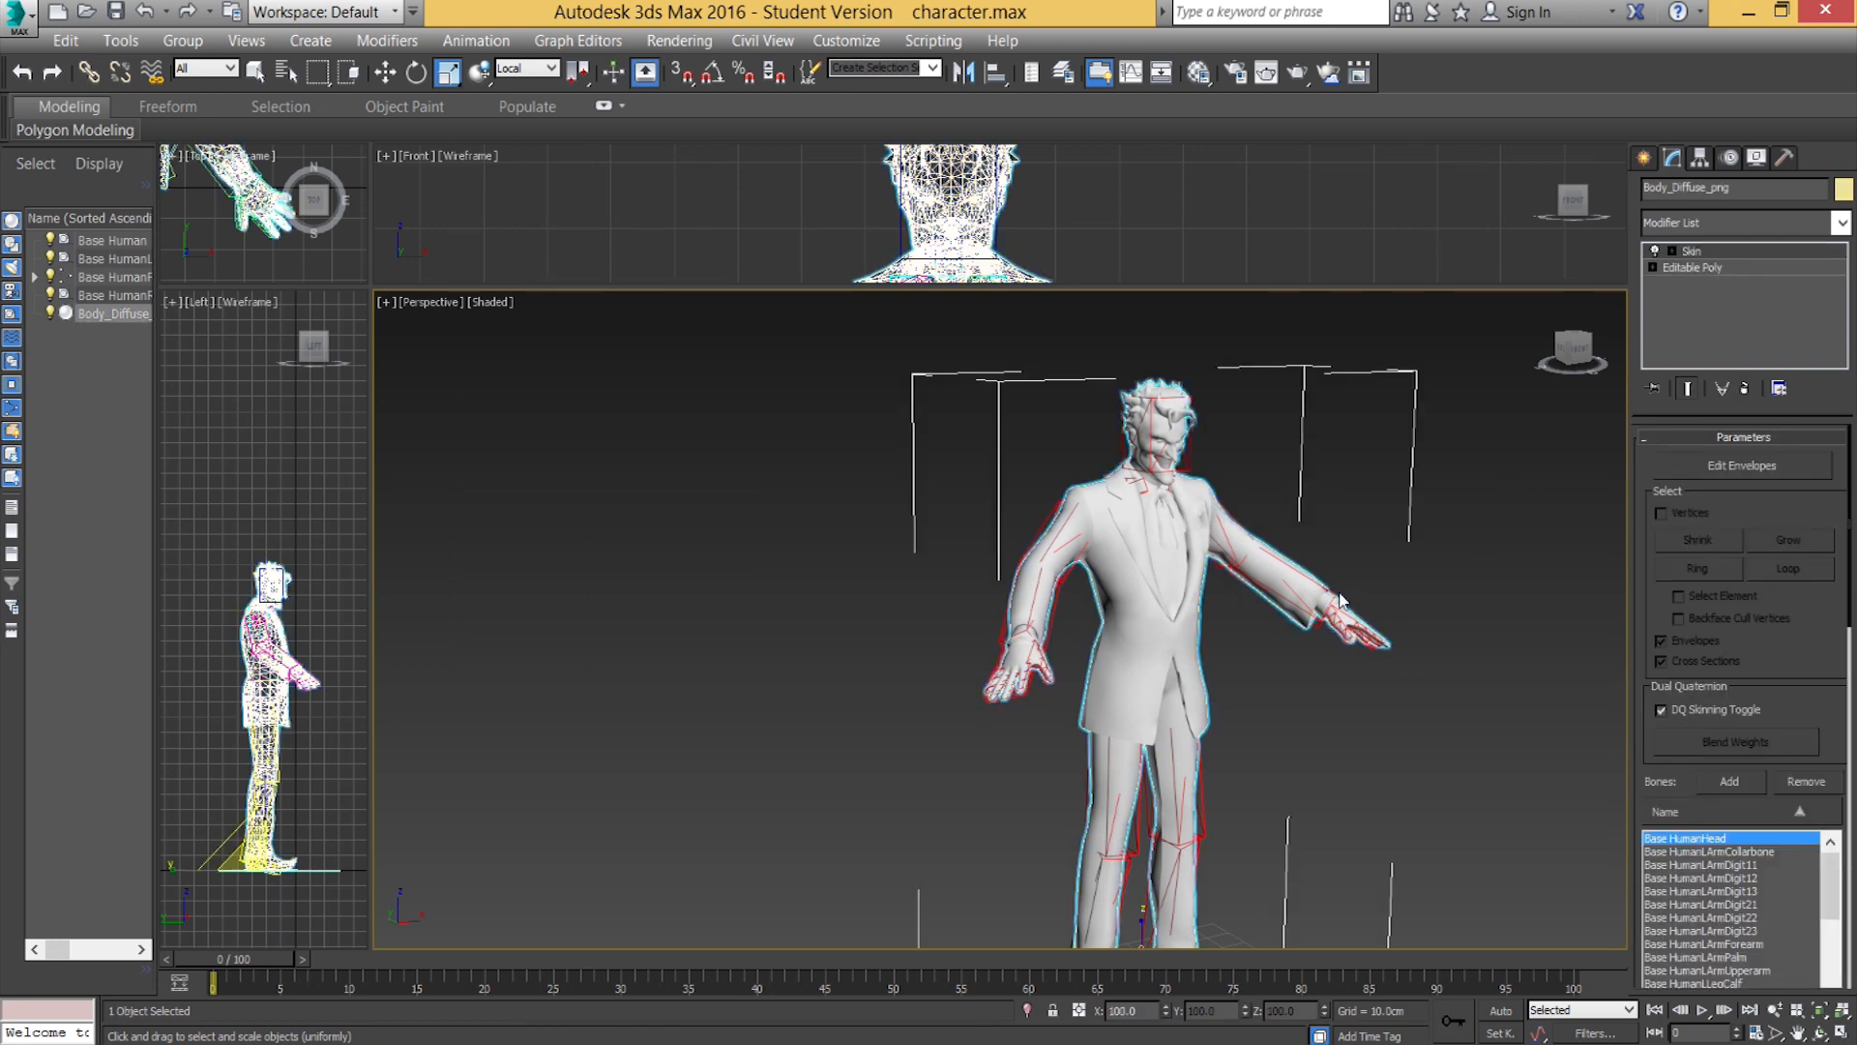
Save the character scene.
middle_drag(1126, 724, 1135, 709)
key(ctrl+s)
key(ctrl+s)
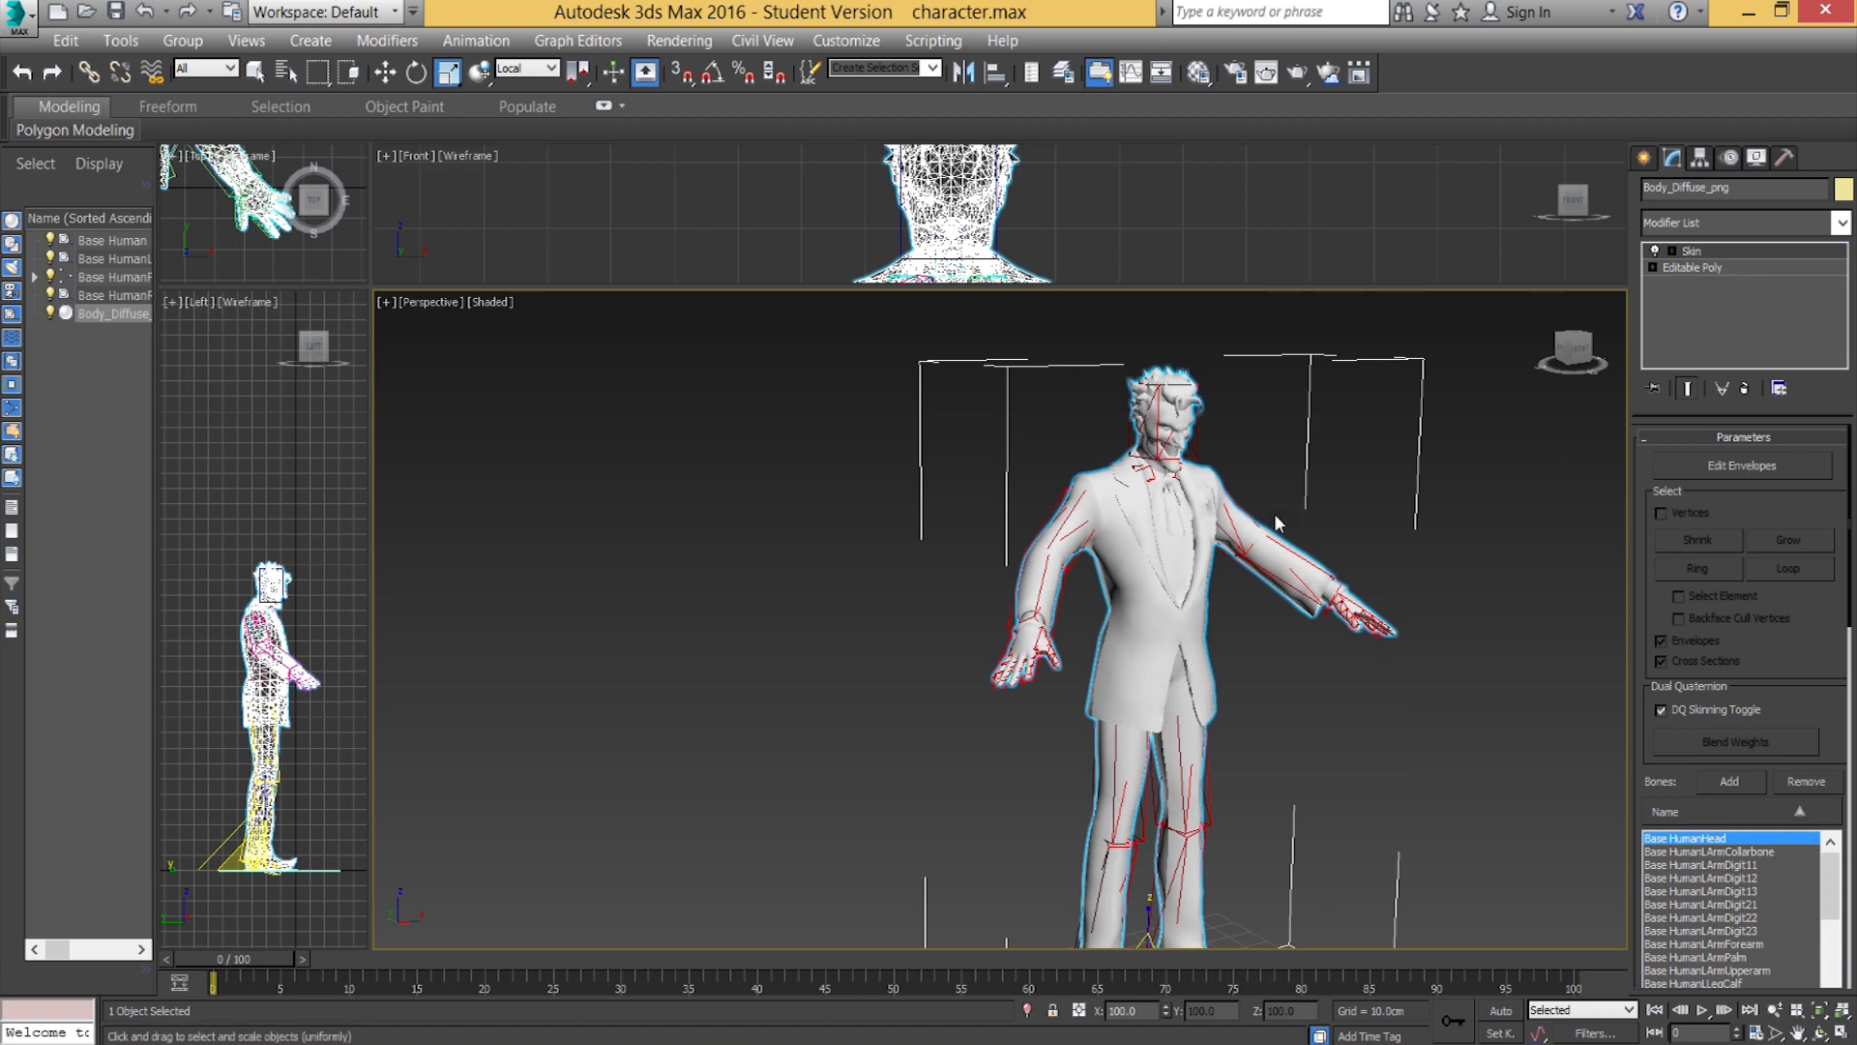
Activate the Move tool and select the right foot bone.
middle_drag(1062, 739, 1069, 519)
alt+middle_drag(1057, 616, 1112, 616)
click(385, 73)
alt+middle_drag(1021, 677, 1089, 708)
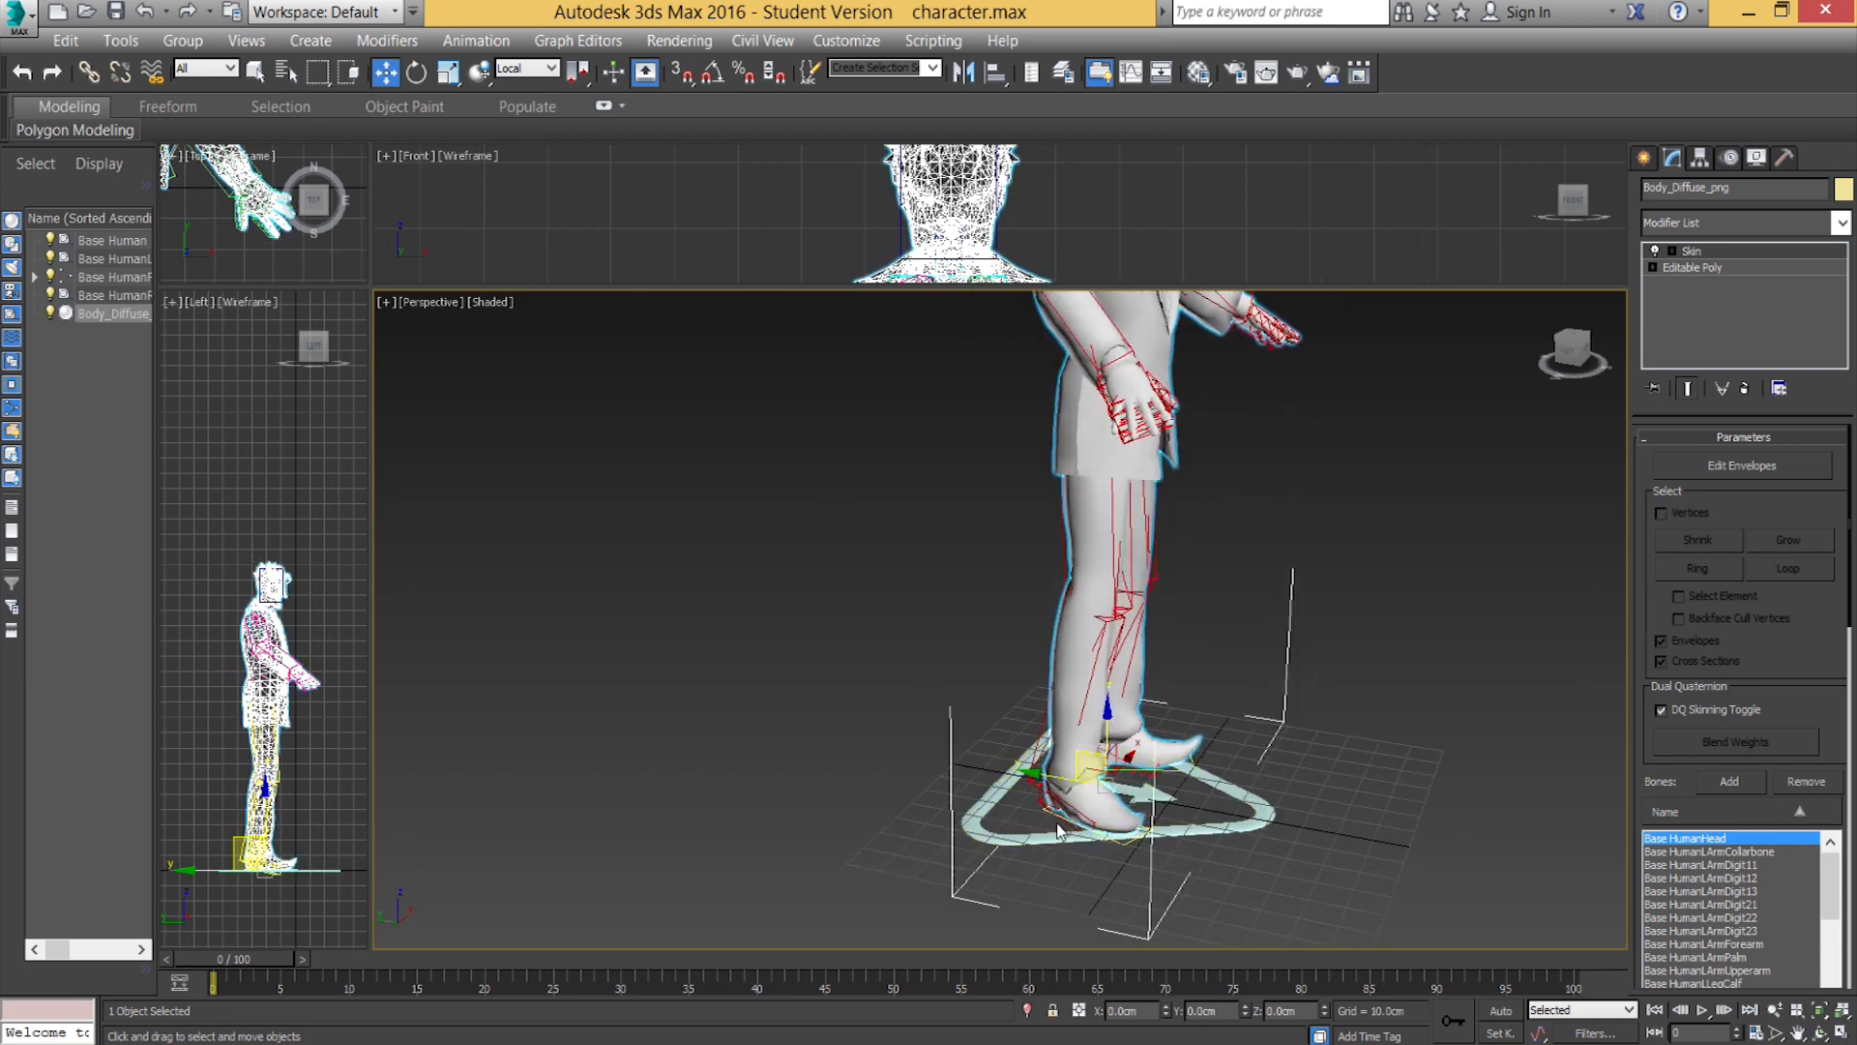
click(1048, 822)
scroll(1073, 808, up, 2)
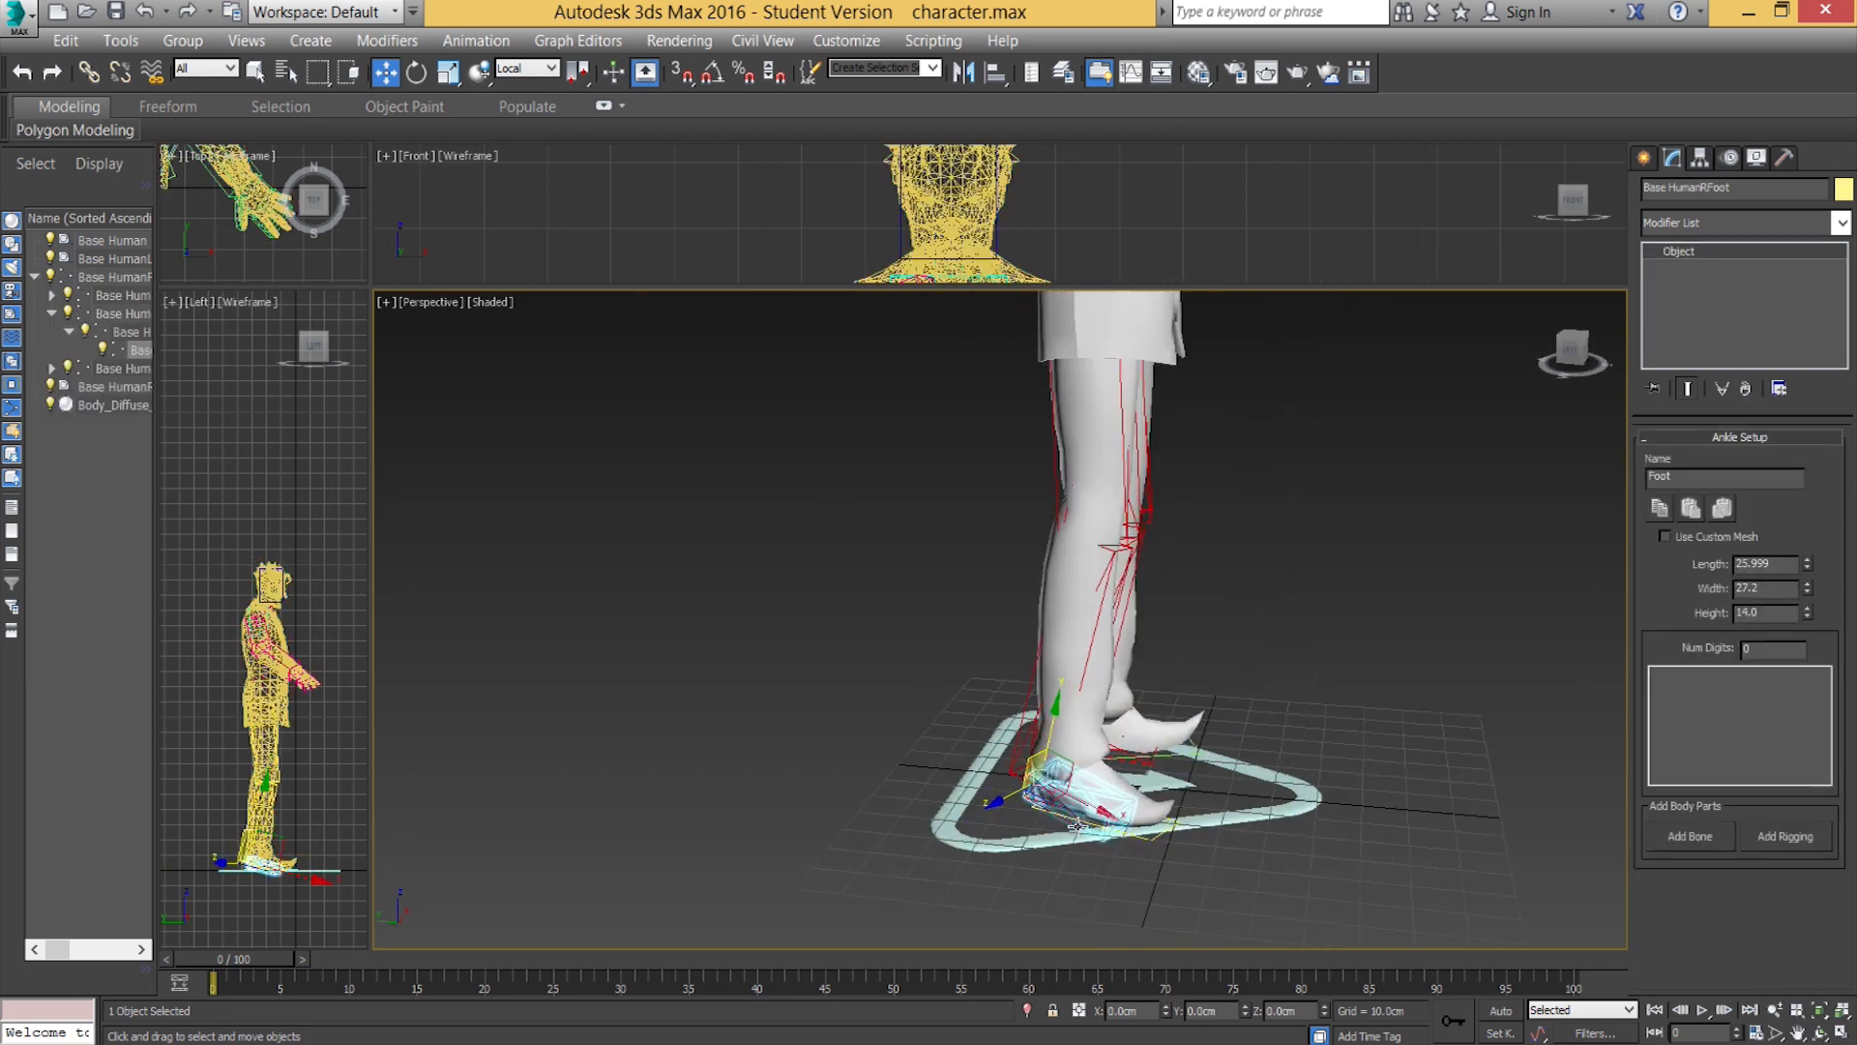
scroll(1090, 807, up, 5)
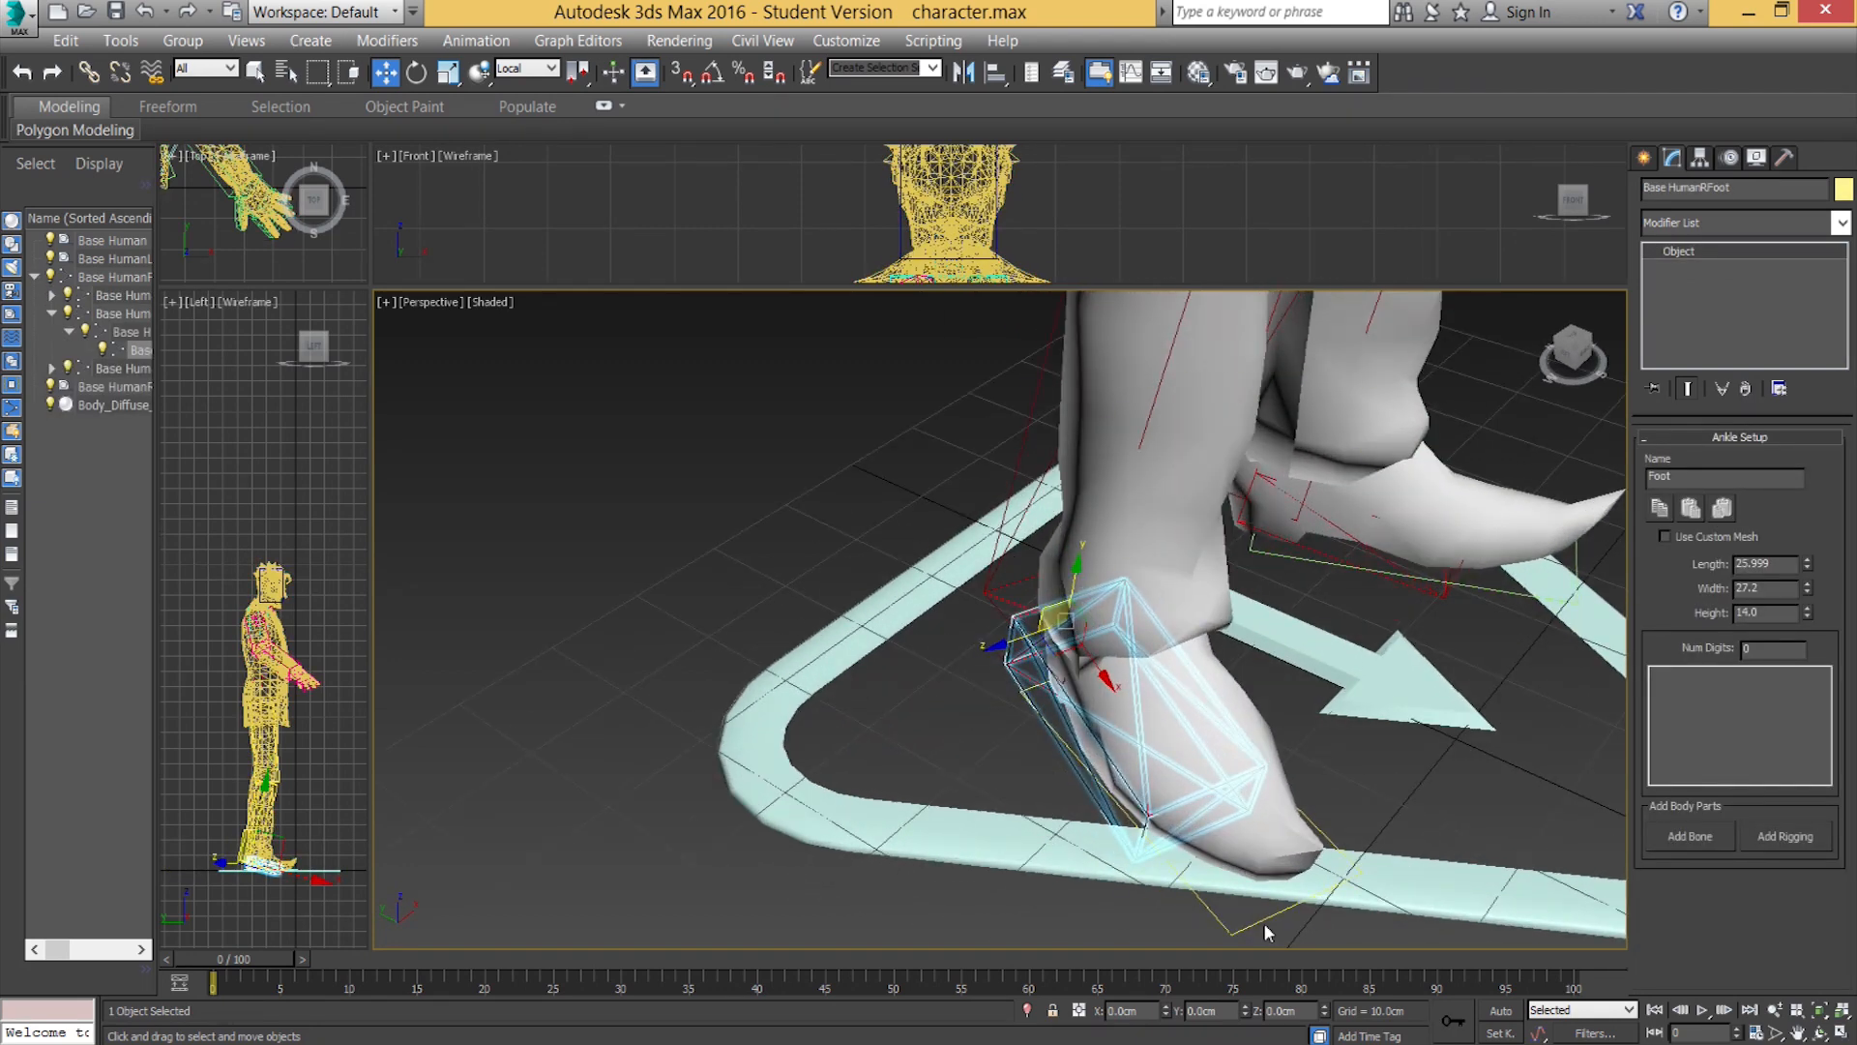
Try moving the right foot platform to test how the skinned leg deforms, and undo the move.
click(1231, 930)
alt+middle_drag(1213, 934, 1104, 863)
scroll(1187, 857, down, 4)
drag(1130, 811, 1308, 724)
drag(1156, 813, 1326, 662)
alt+middle_drag(1325, 662, 1097, 814)
key(ctrl+z)
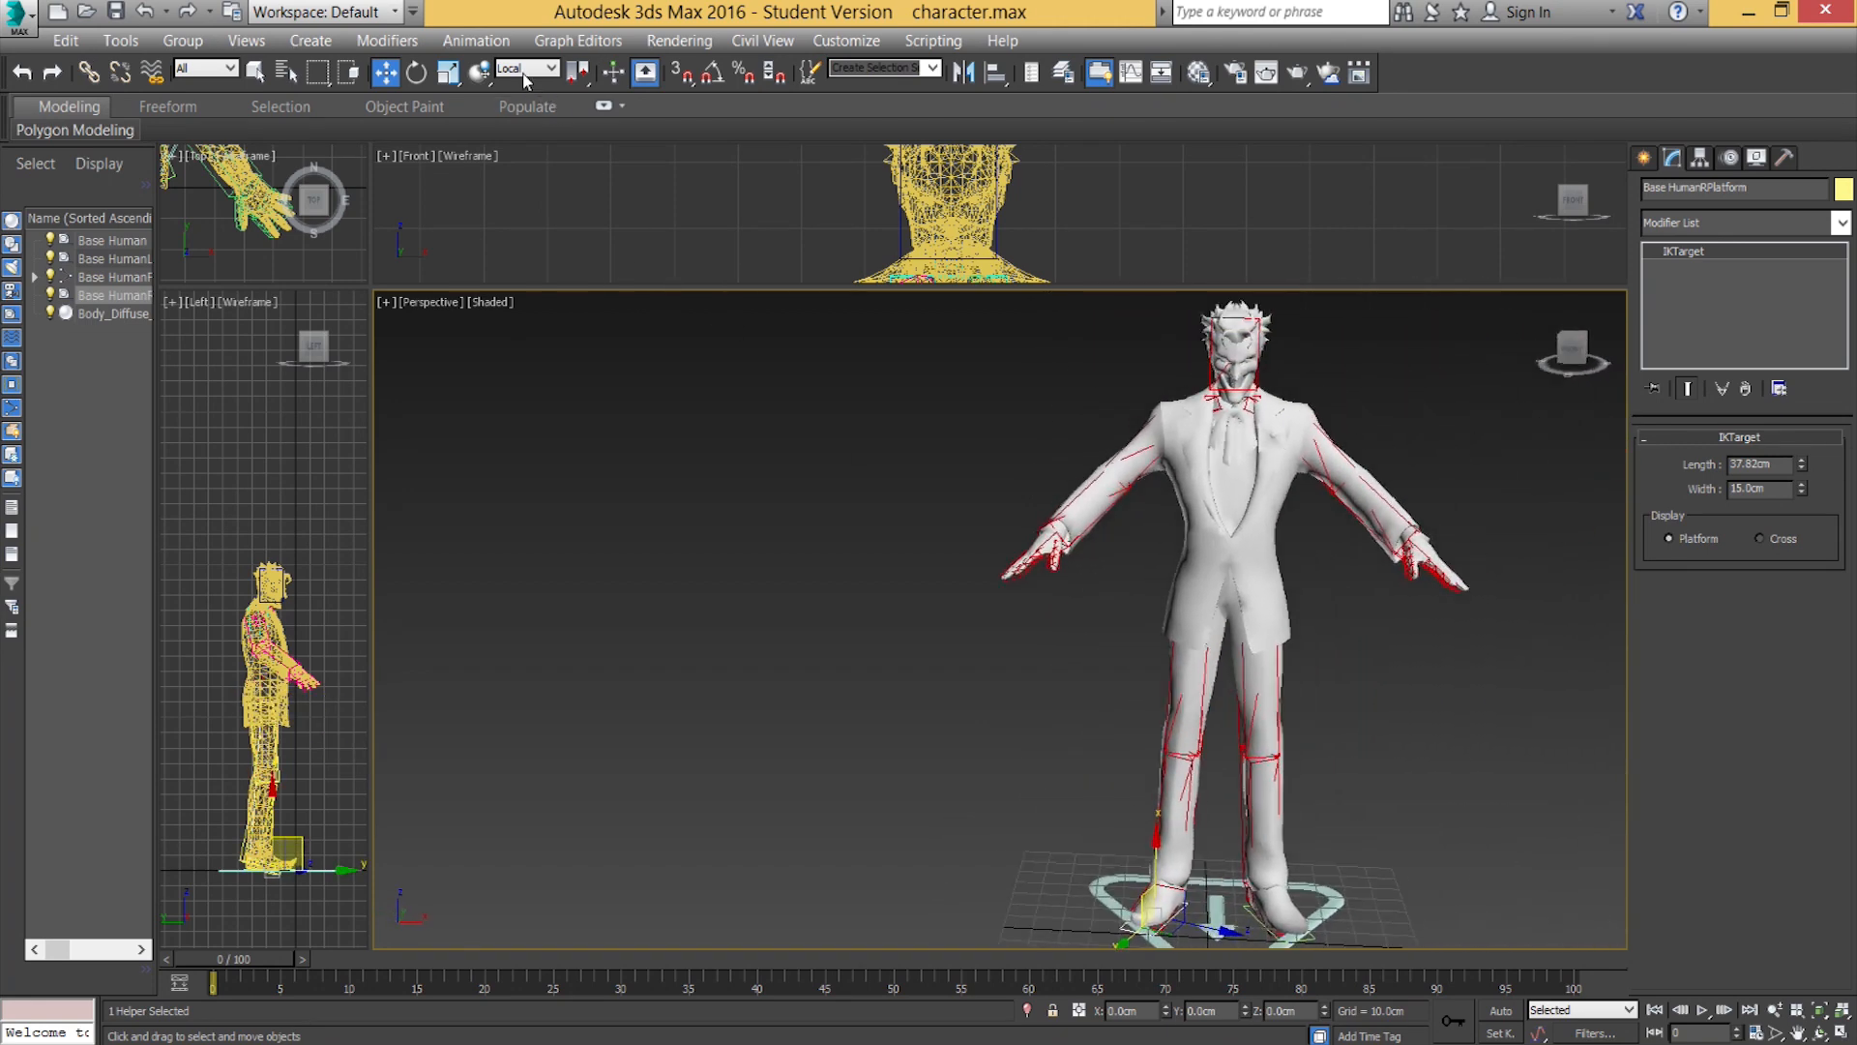
Try moving the right palm bone to test the arm's deformation, and undo the move.
click(1042, 544)
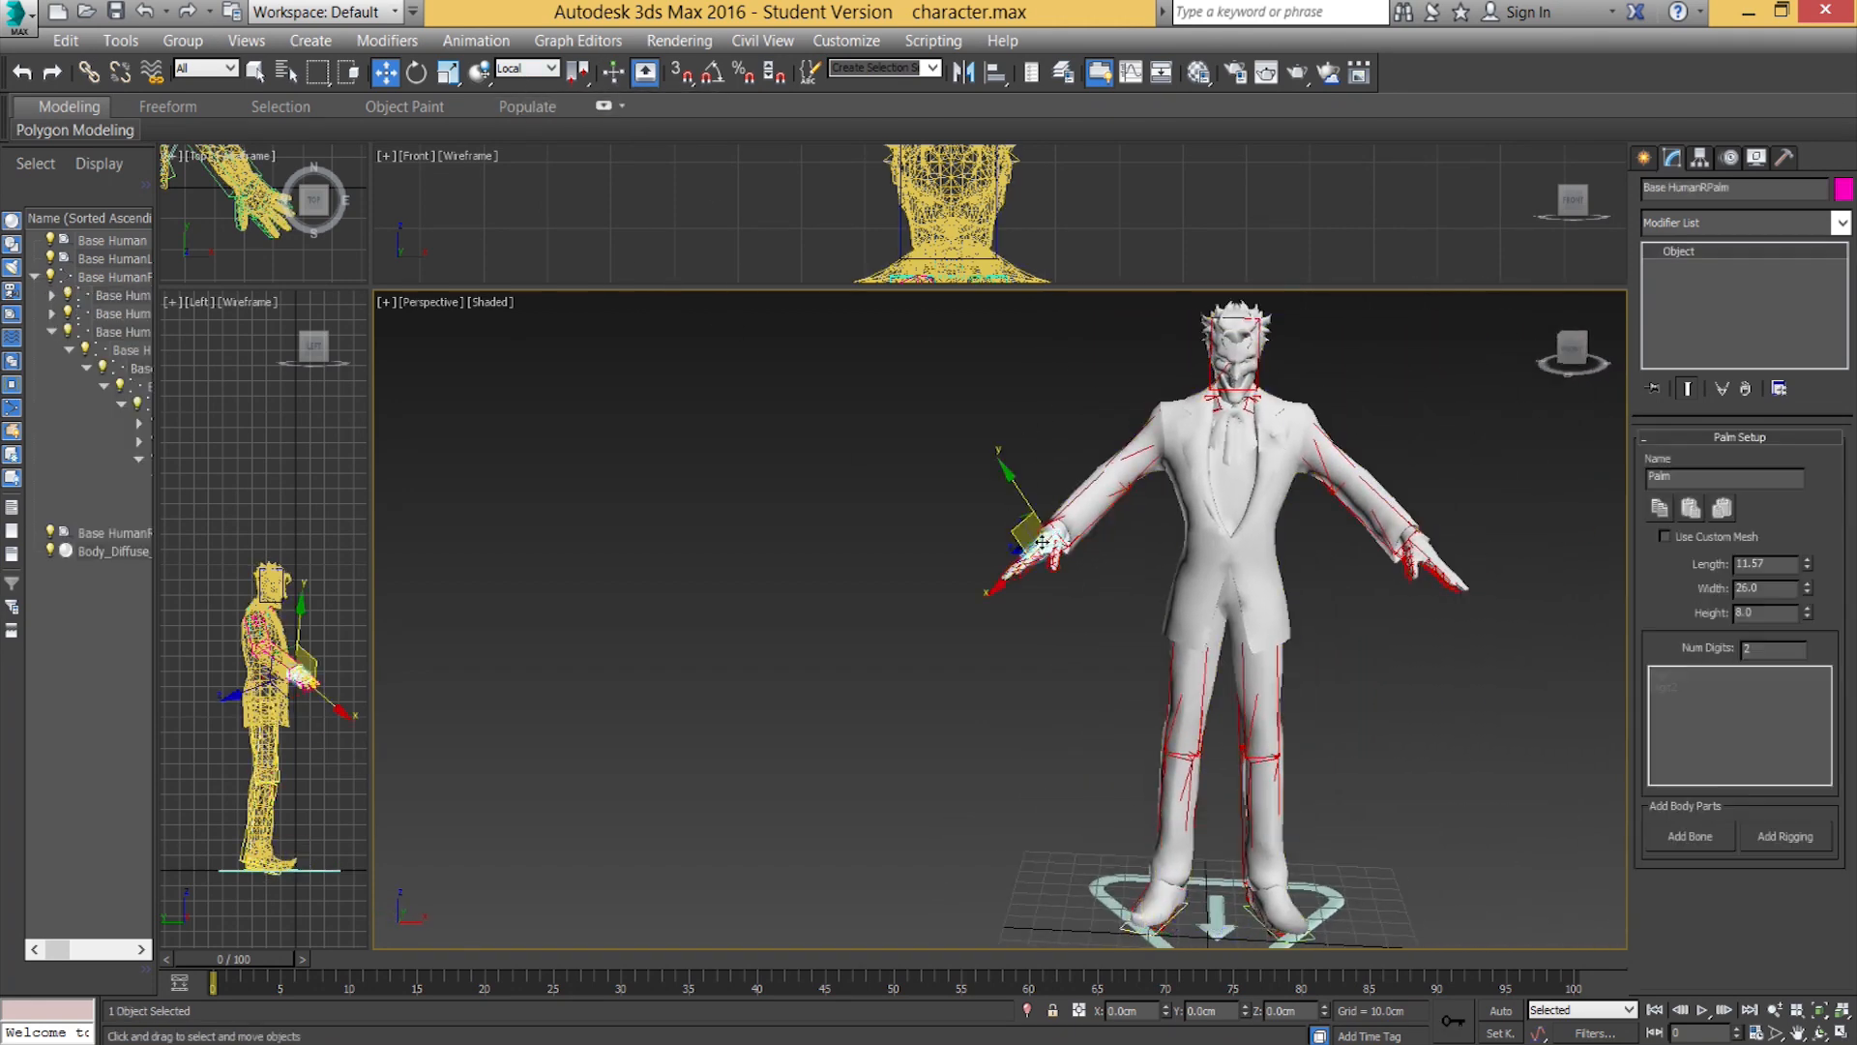
drag(1020, 523, 1127, 499)
key(ctrl+z)
Select the body mesh and turn on Edit Envelopes in its Skin modifier.
middle_drag(1177, 646, 1193, 593)
scroll(1194, 593, up, 5)
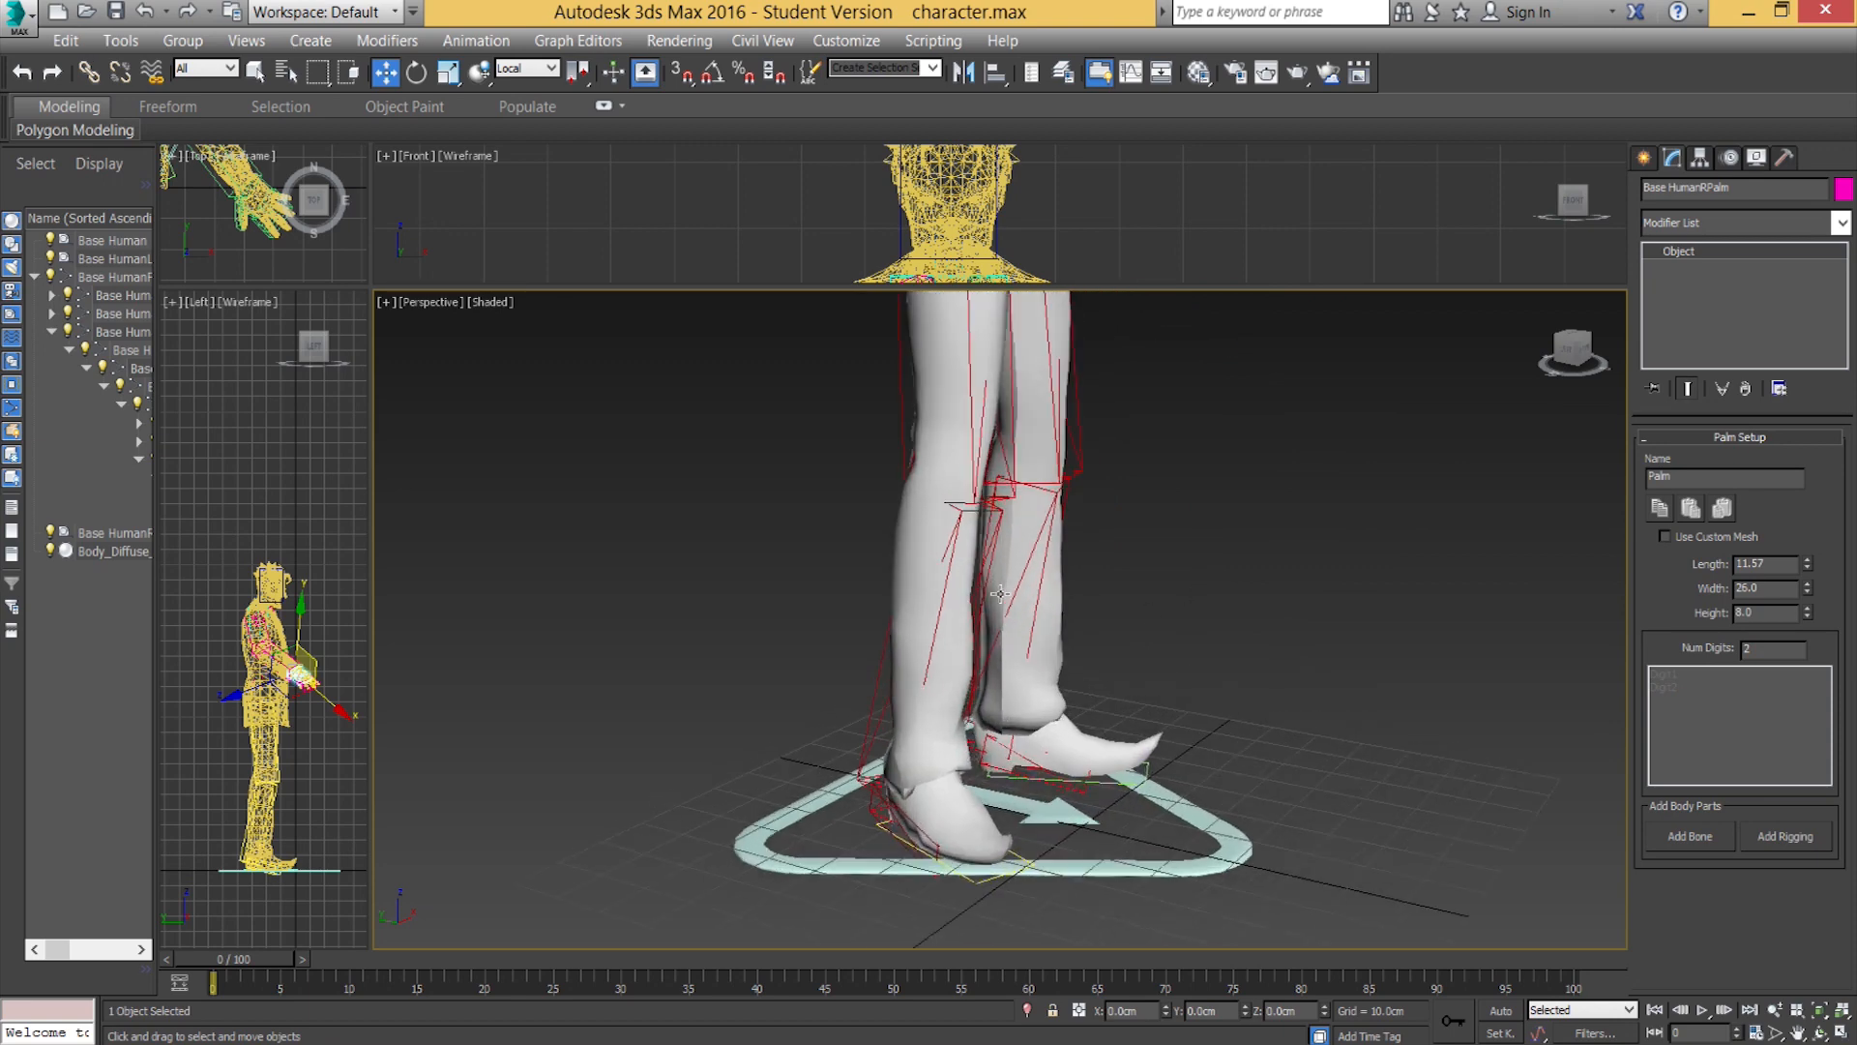
alt+middle_drag(987, 580, 1021, 591)
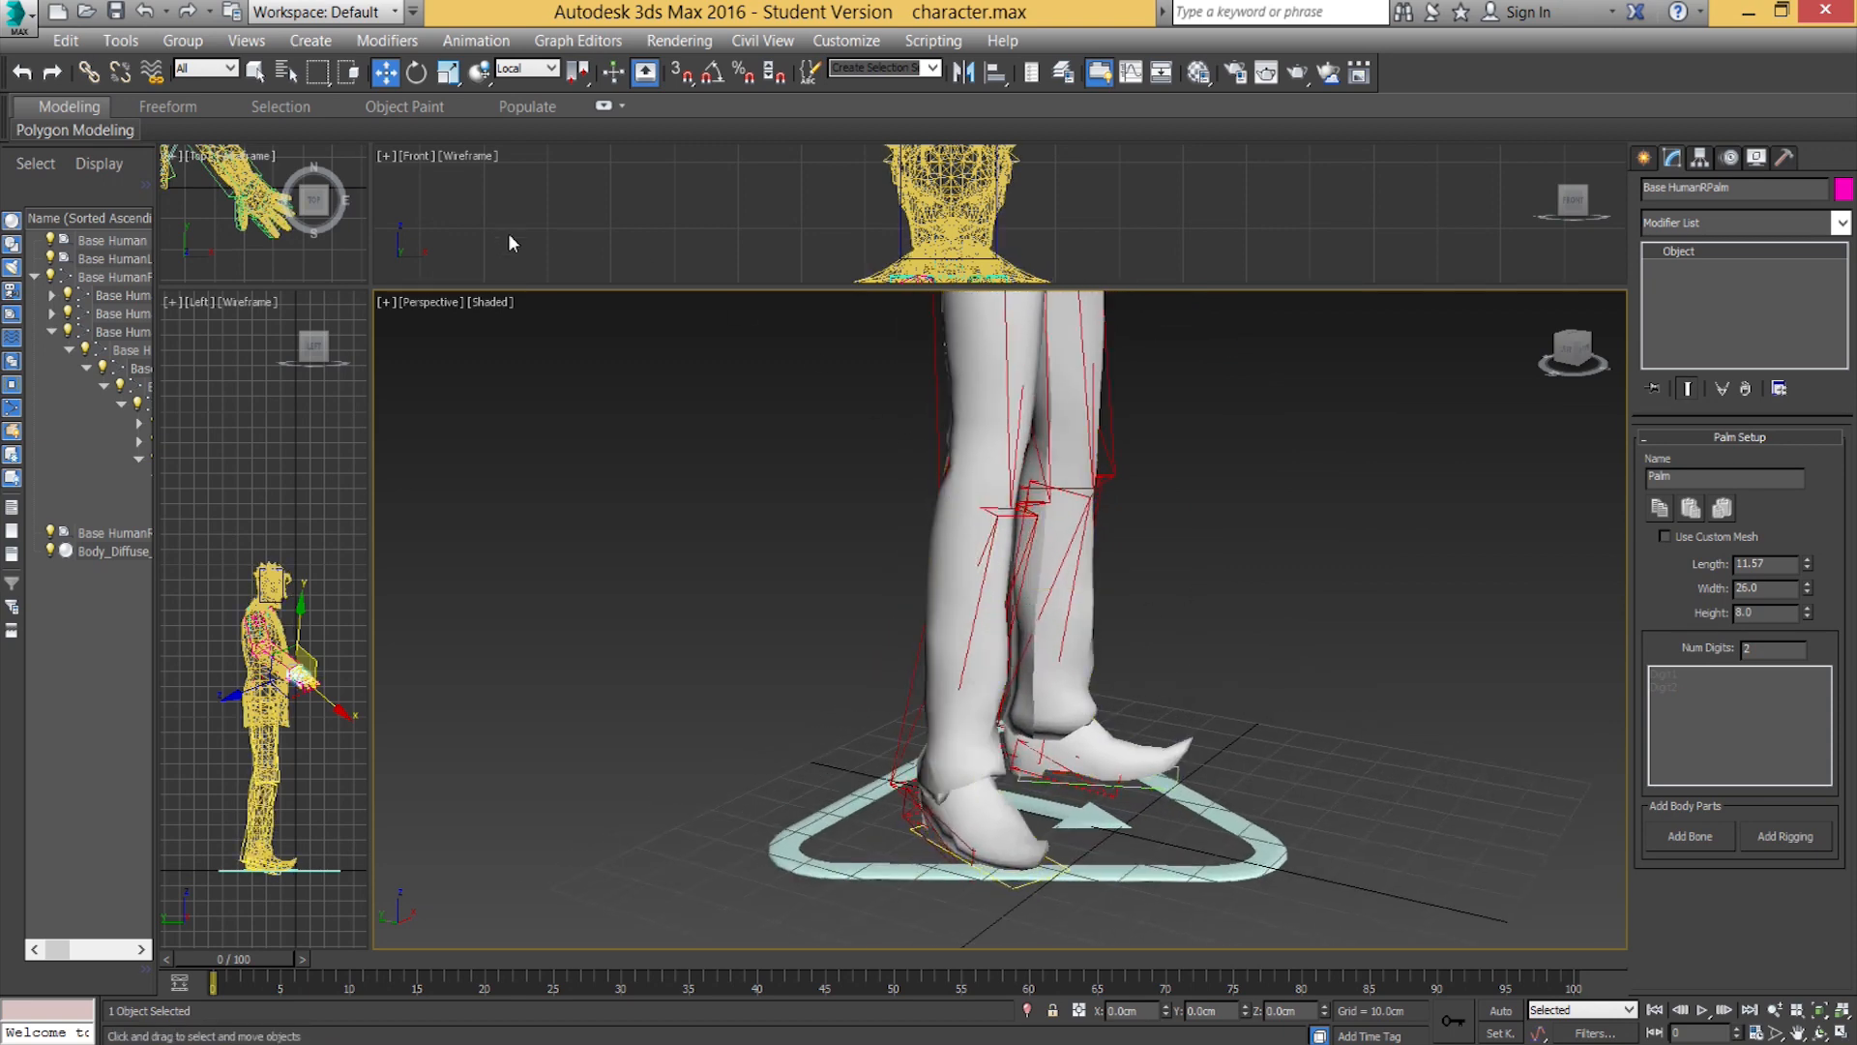
middle_drag(788, 555, 724, 609)
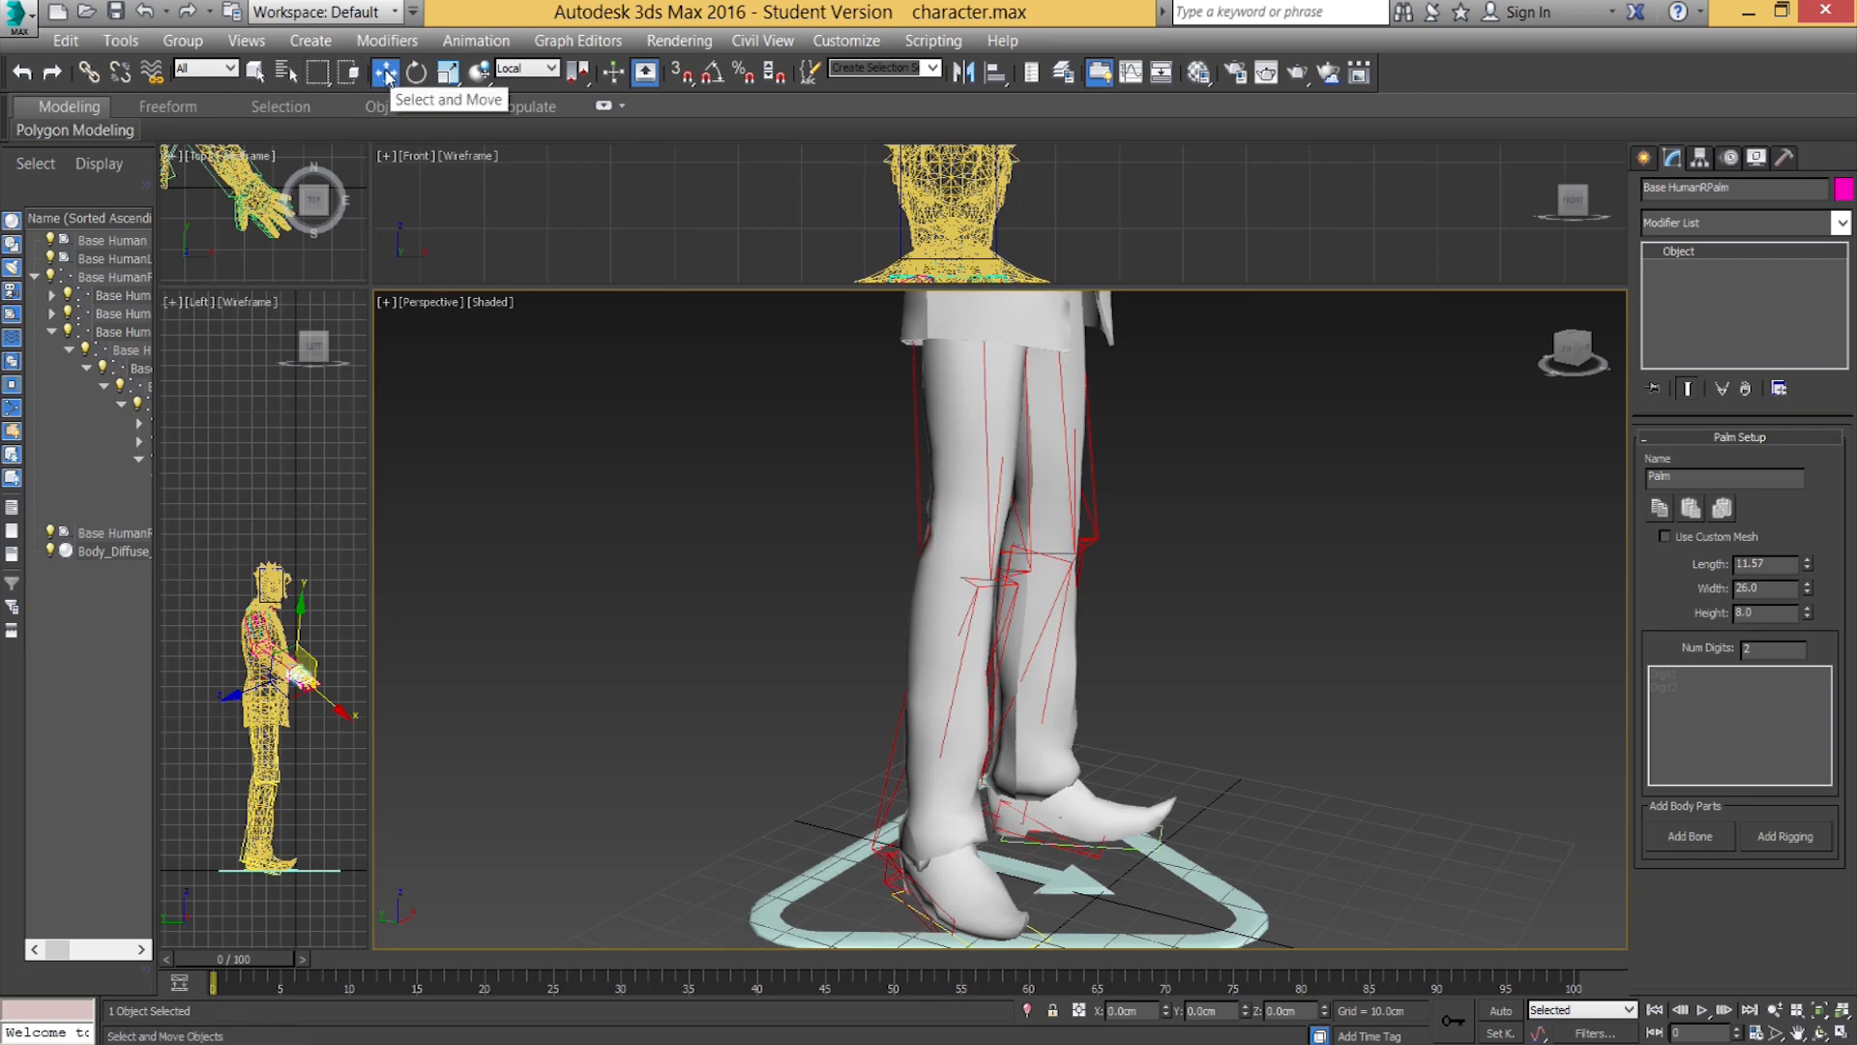
click(907, 909)
middle_drag(908, 905, 929, 616)
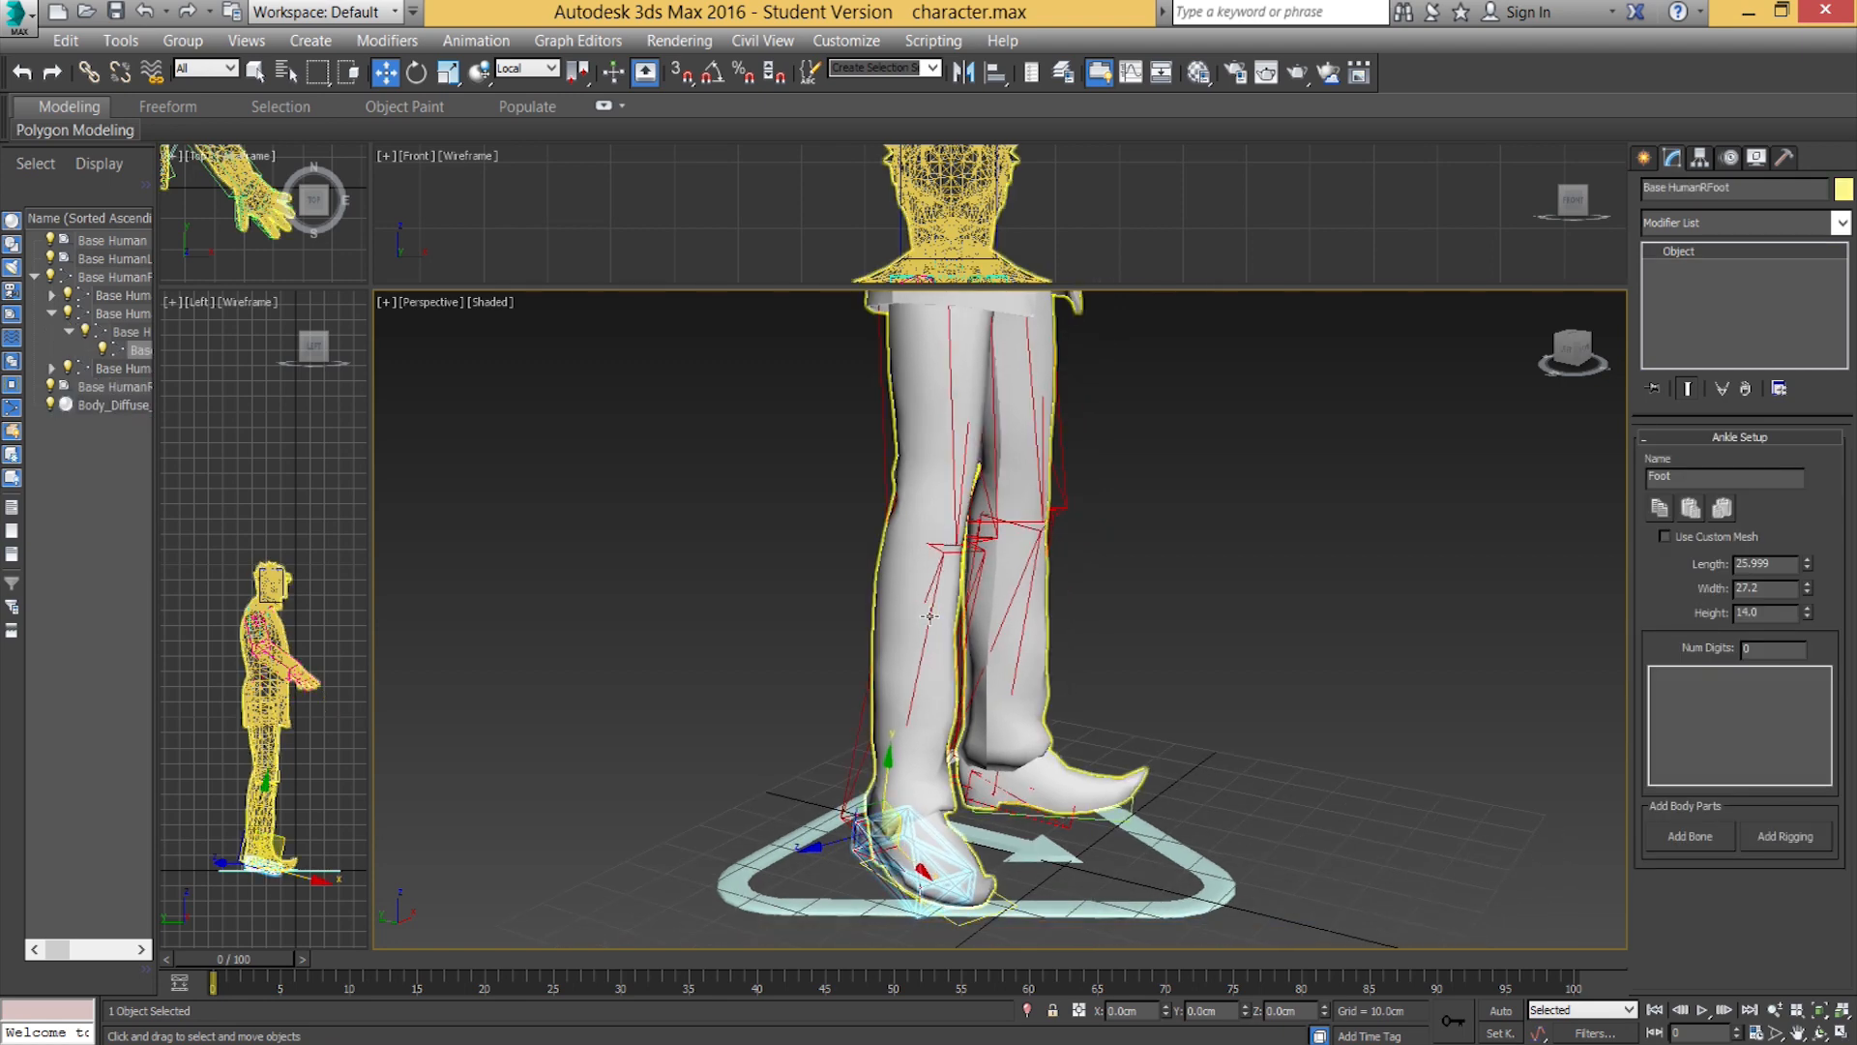
click(891, 538)
click(1738, 466)
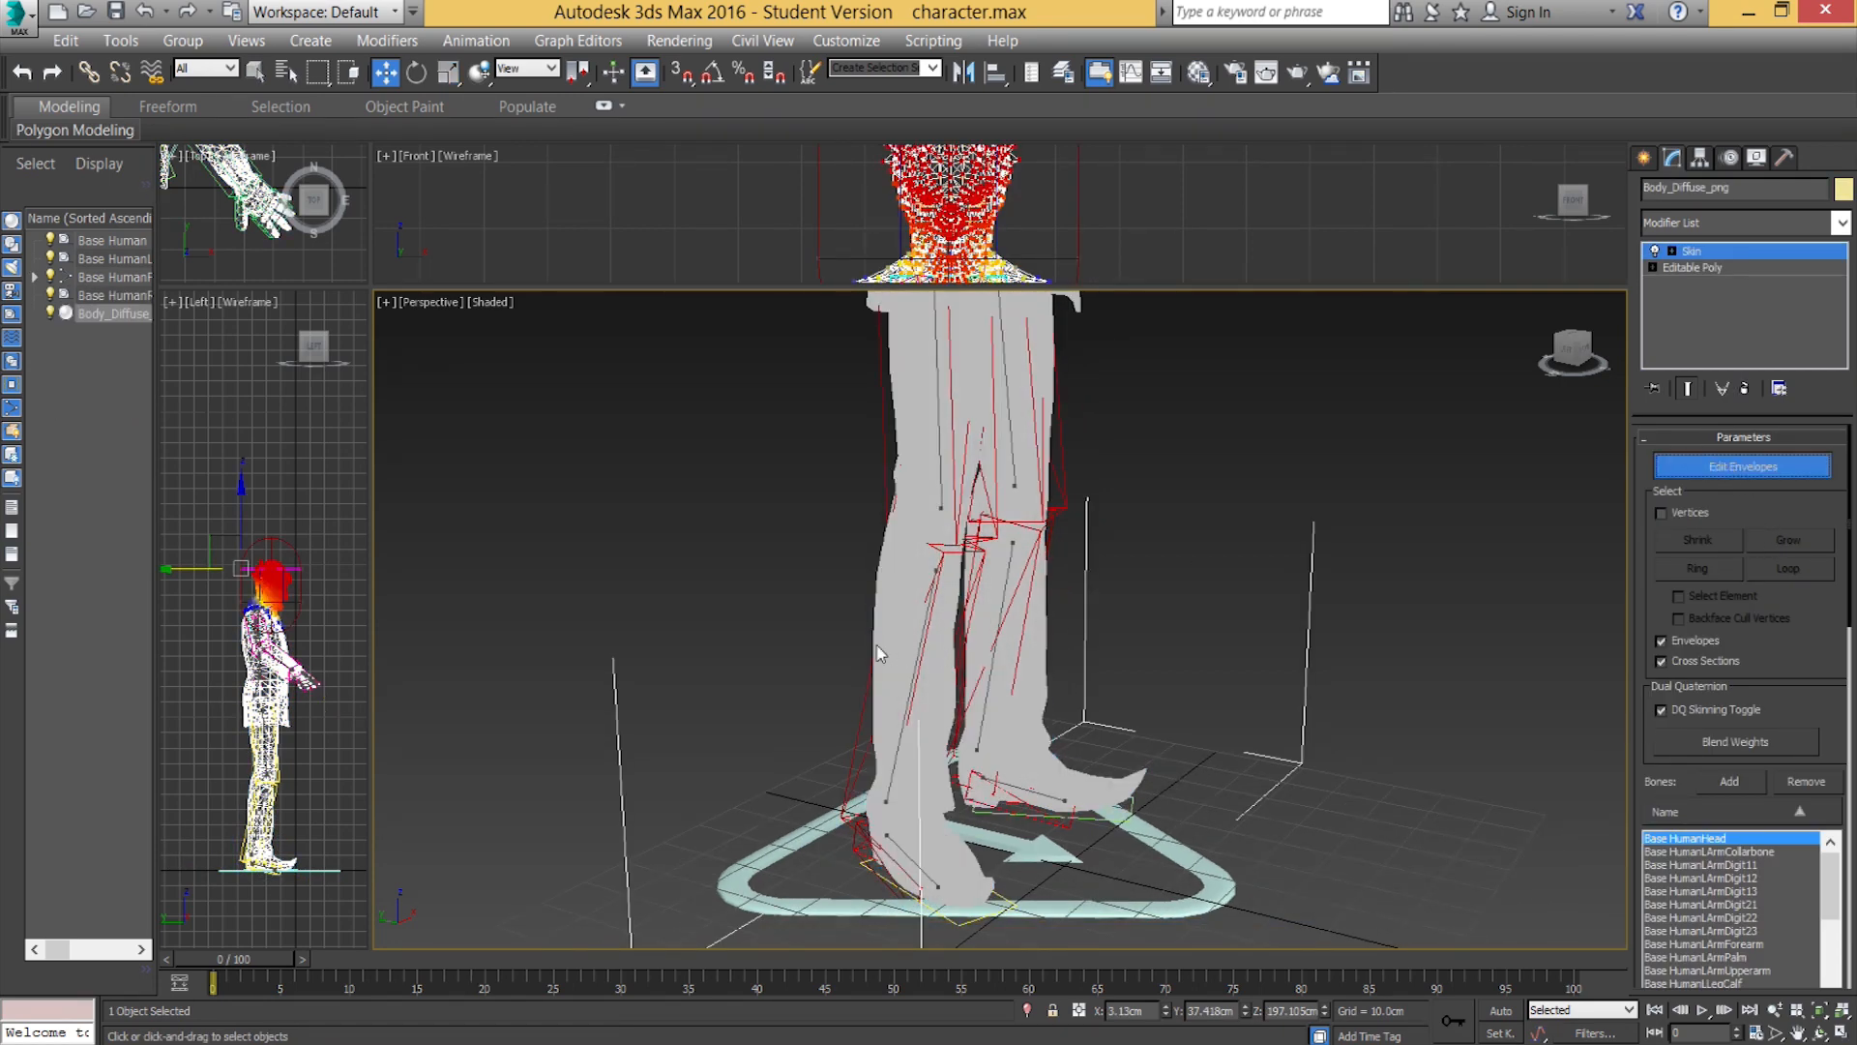
Inspect the skin weight envelopes of the right calf, lower spine, pelvis and both thigh bones on the body mesh.
click(921, 653)
middle_drag(897, 736, 899, 676)
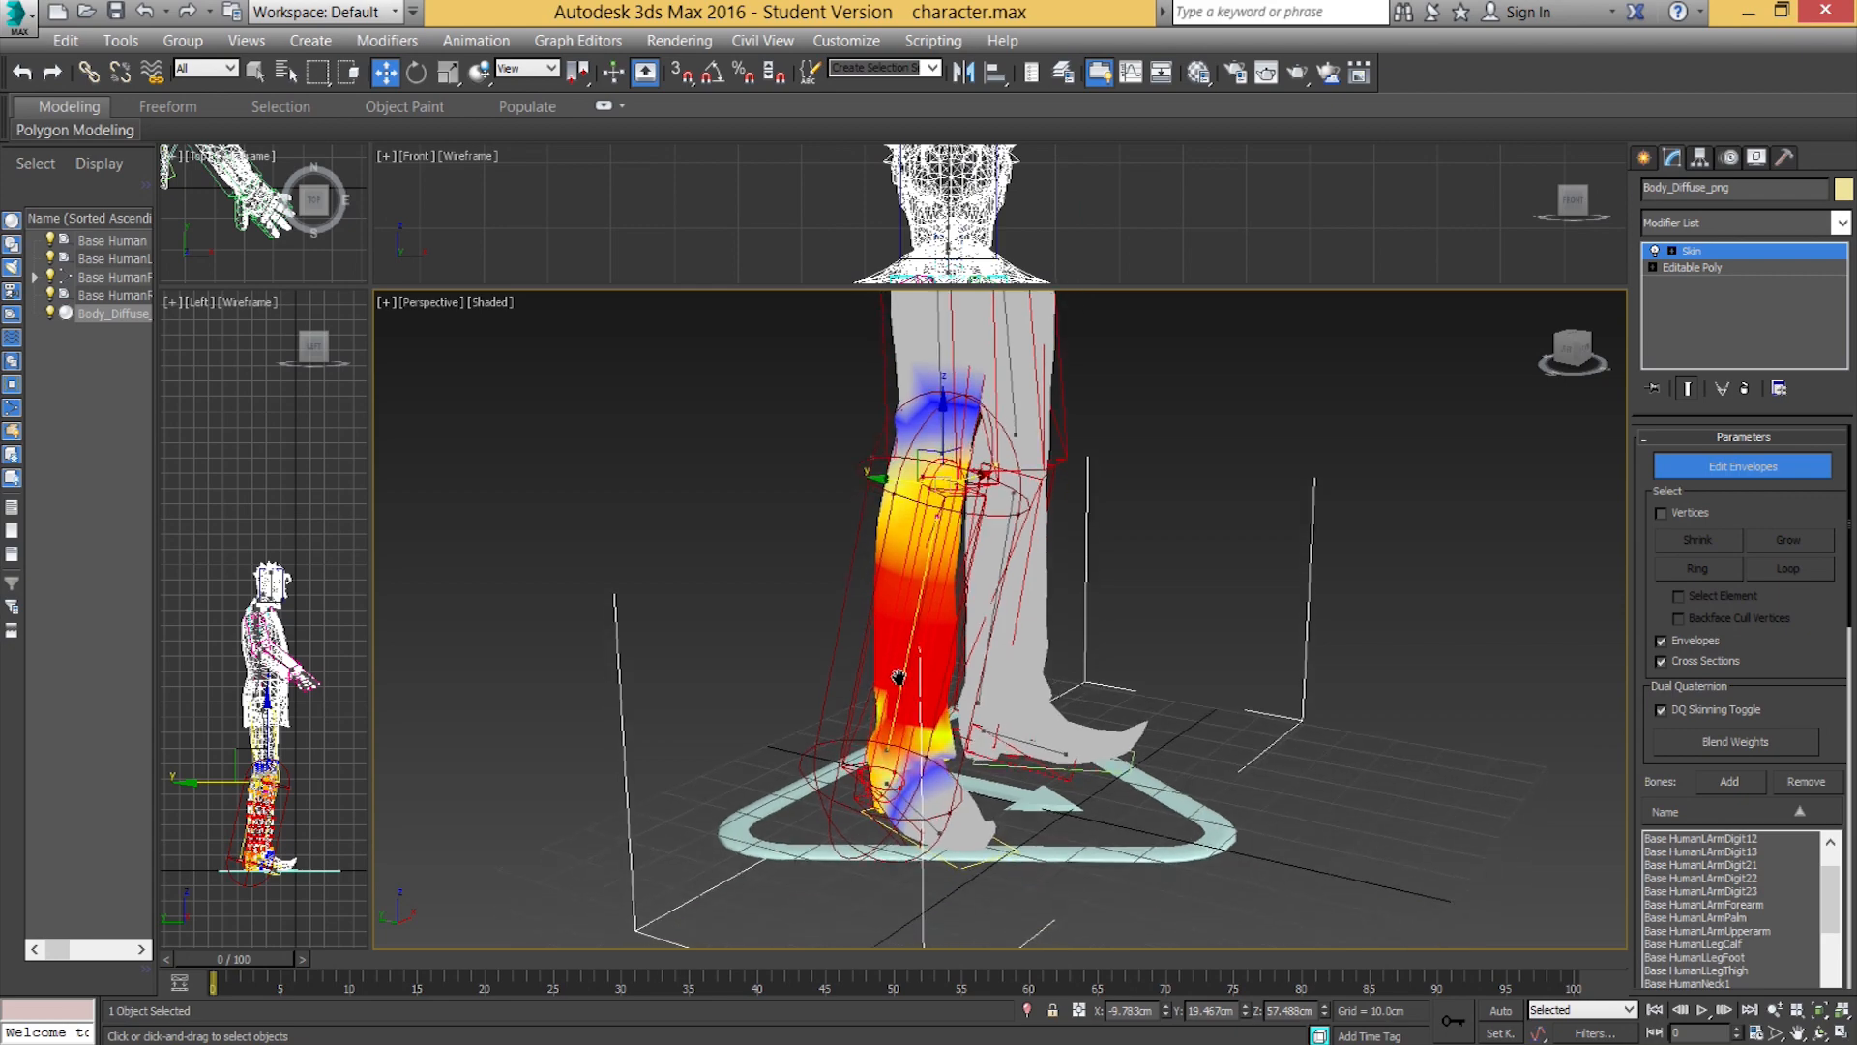
alt+middle_drag(805, 712, 912, 691)
scroll(956, 689, up, 4)
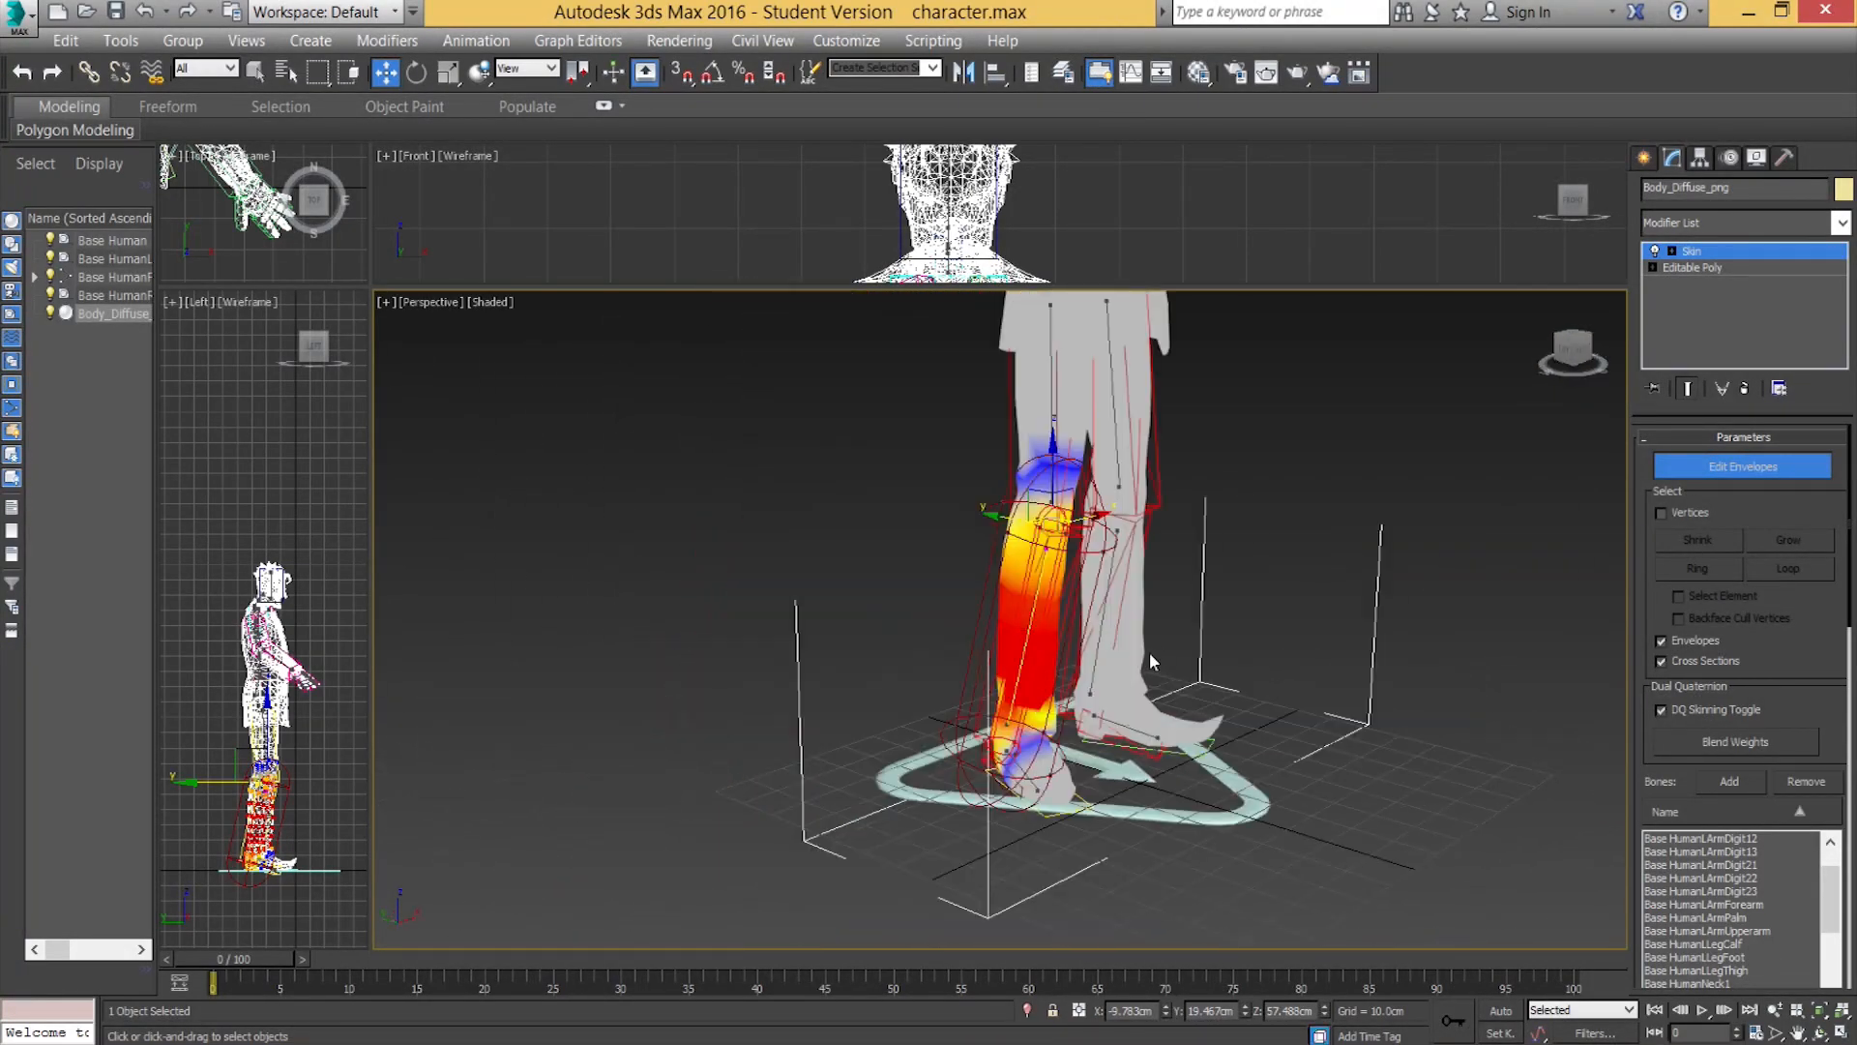
alt+middle_drag(1149, 652, 1031, 569)
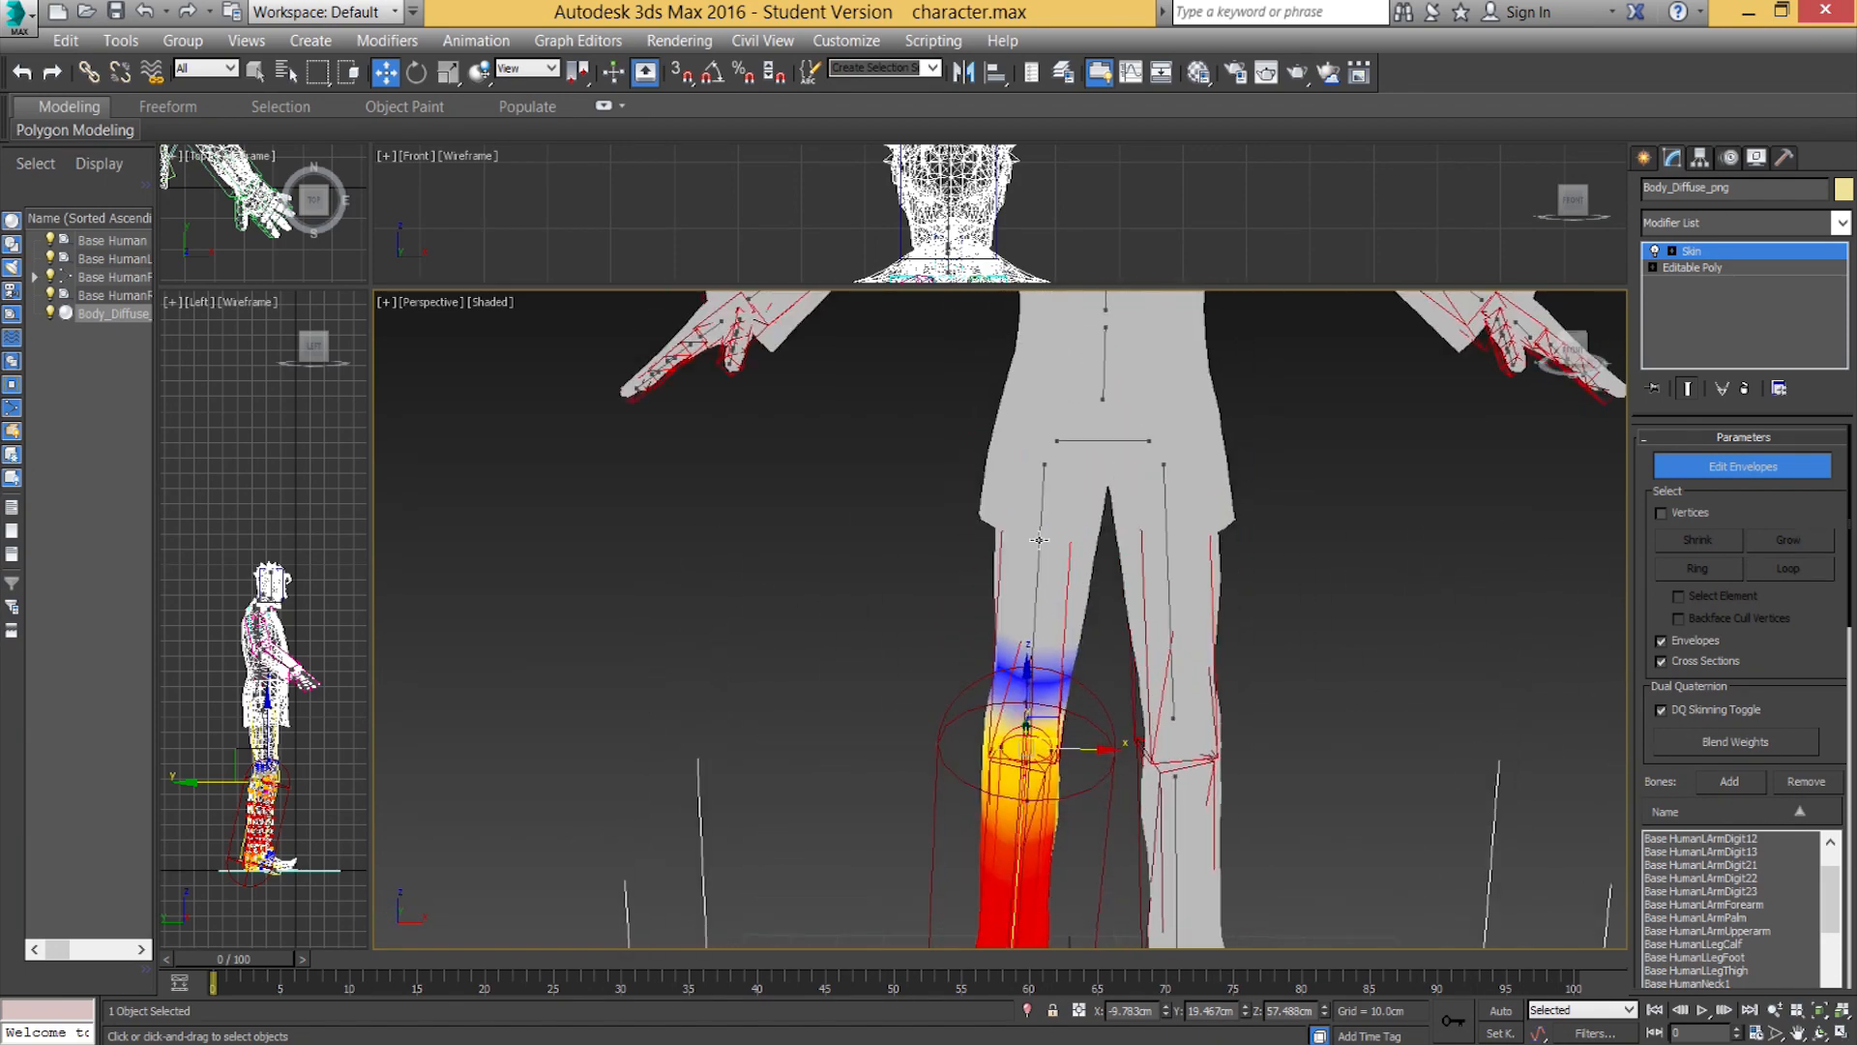
alt+middle_drag(1038, 512, 1015, 592)
click(1015, 592)
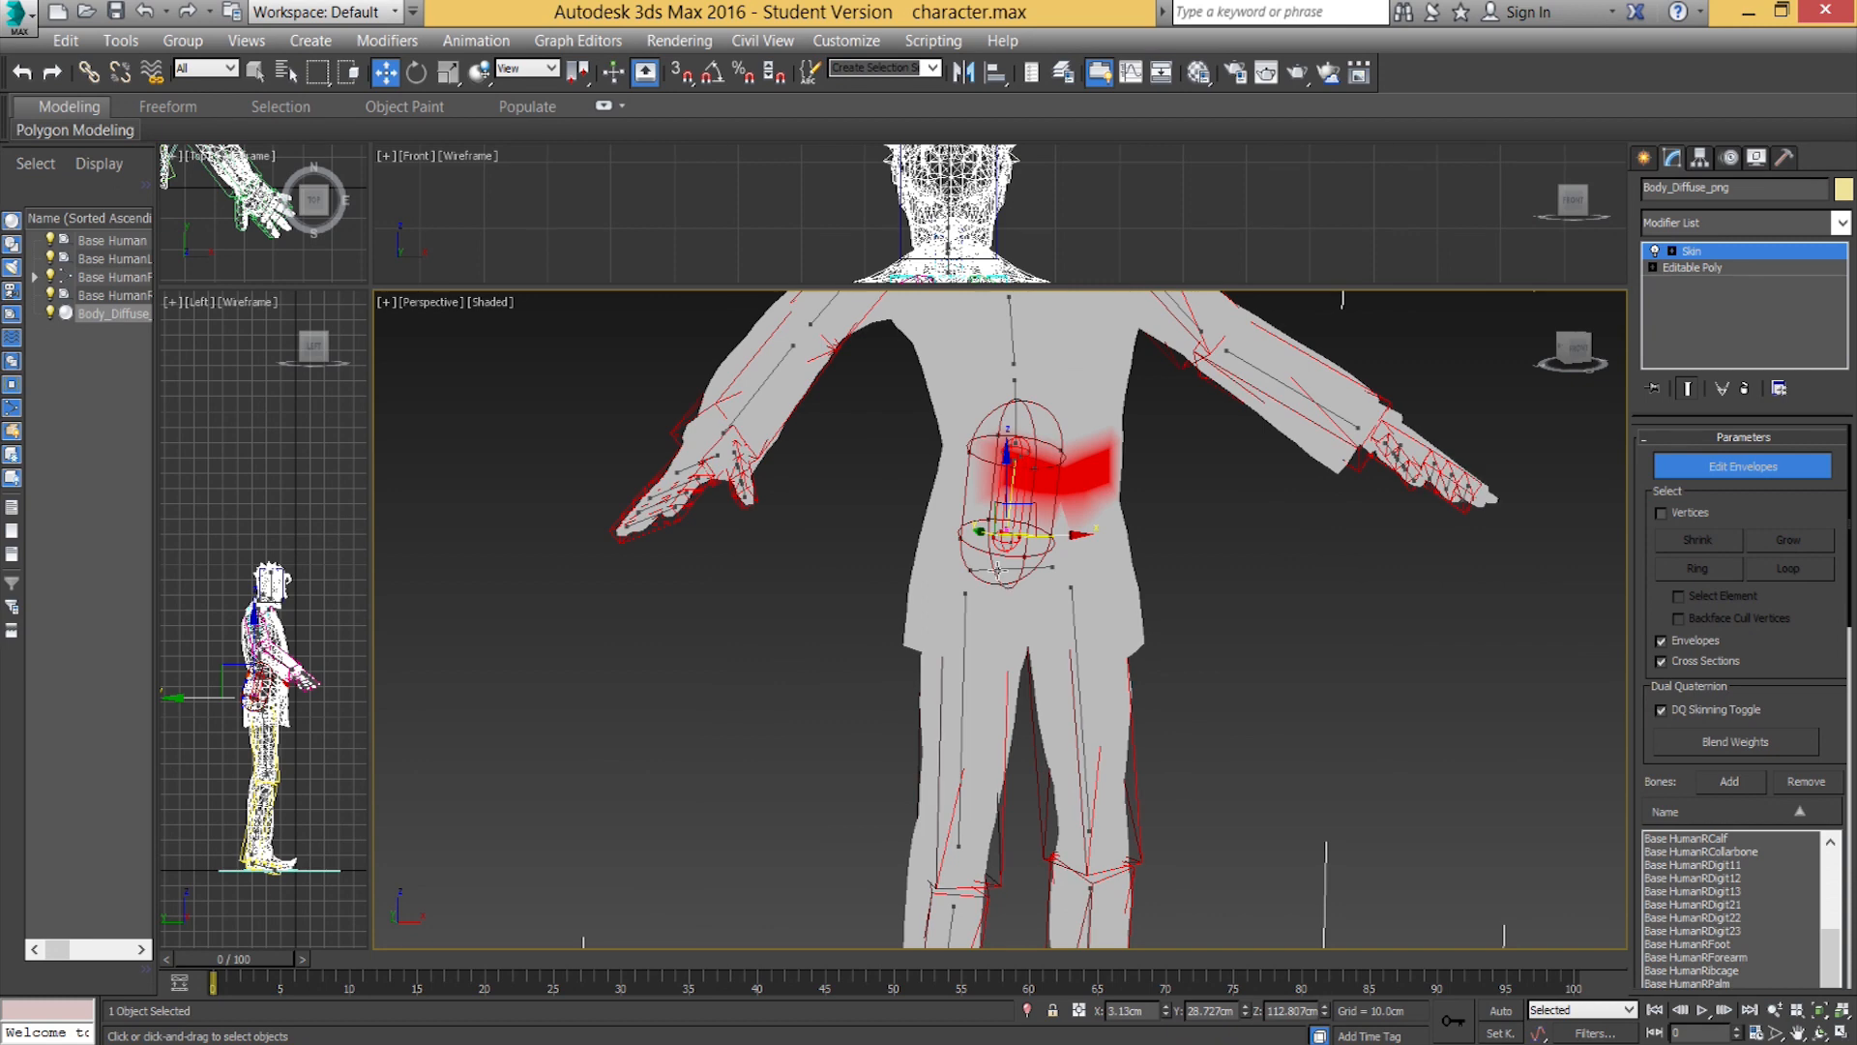
click(997, 570)
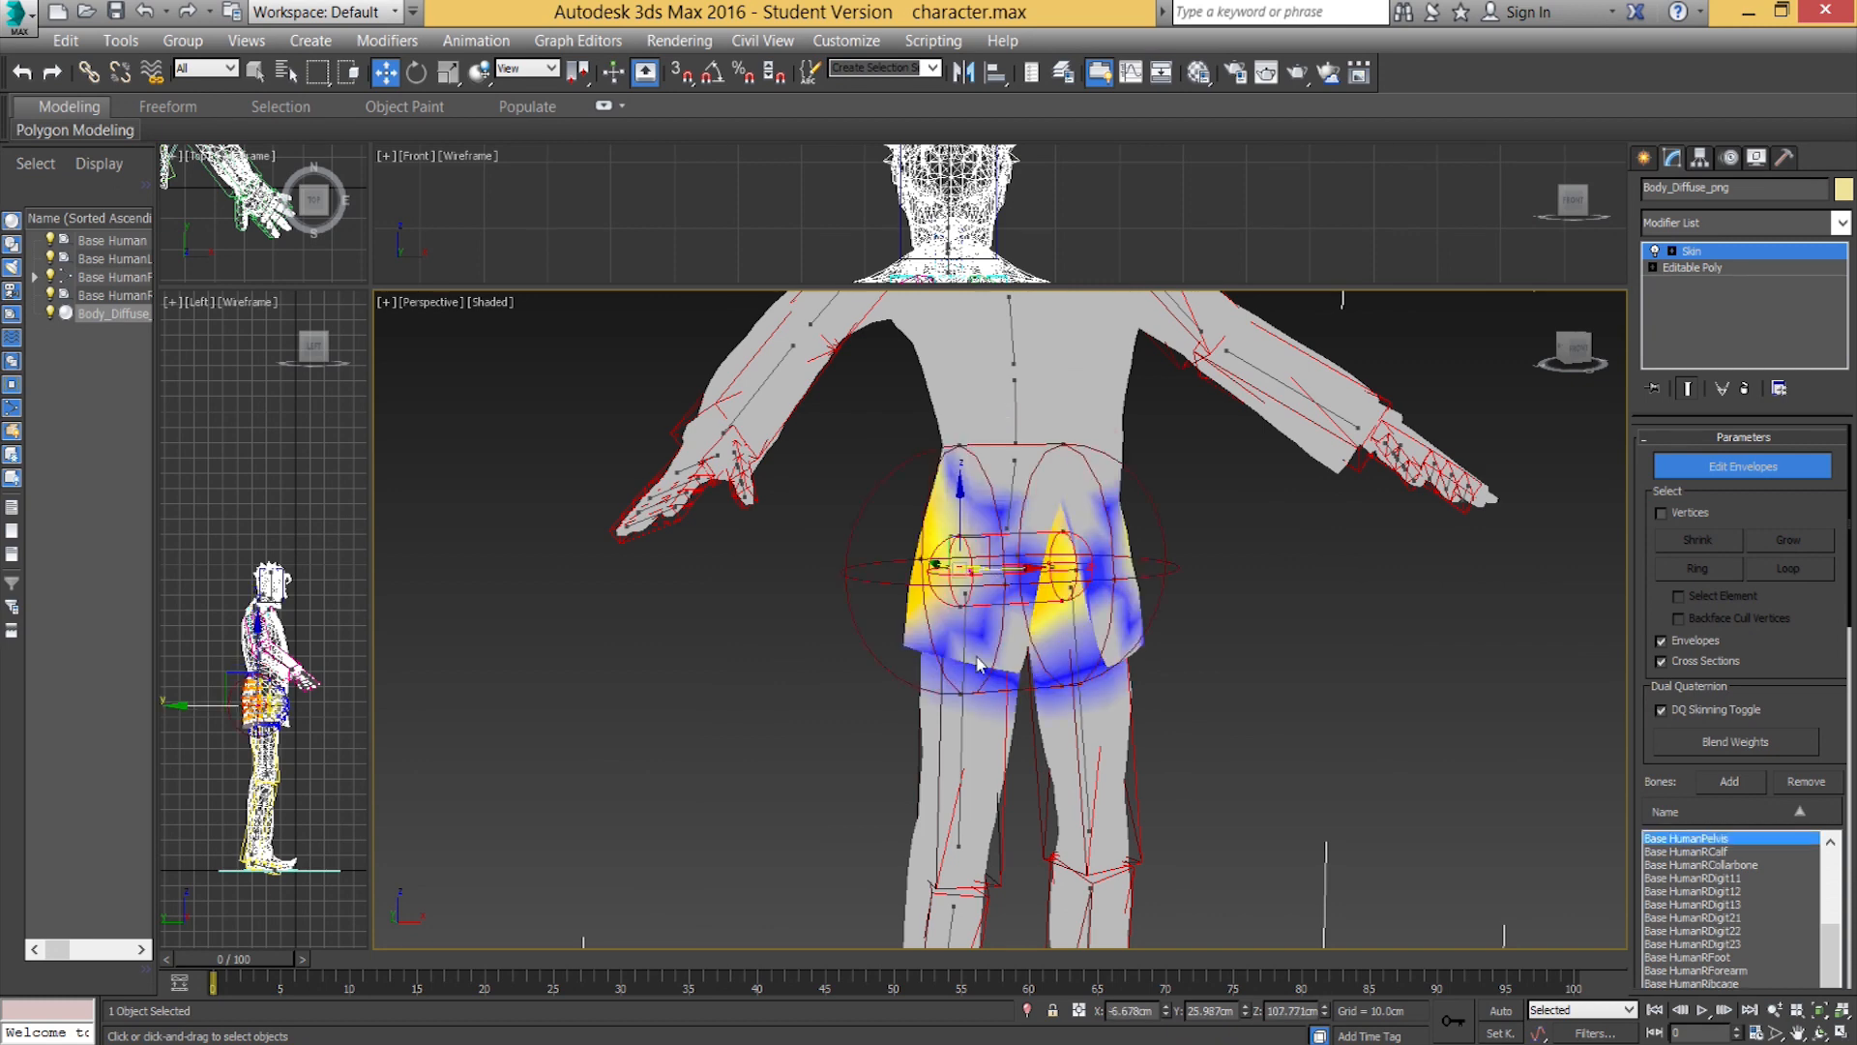
click(1079, 742)
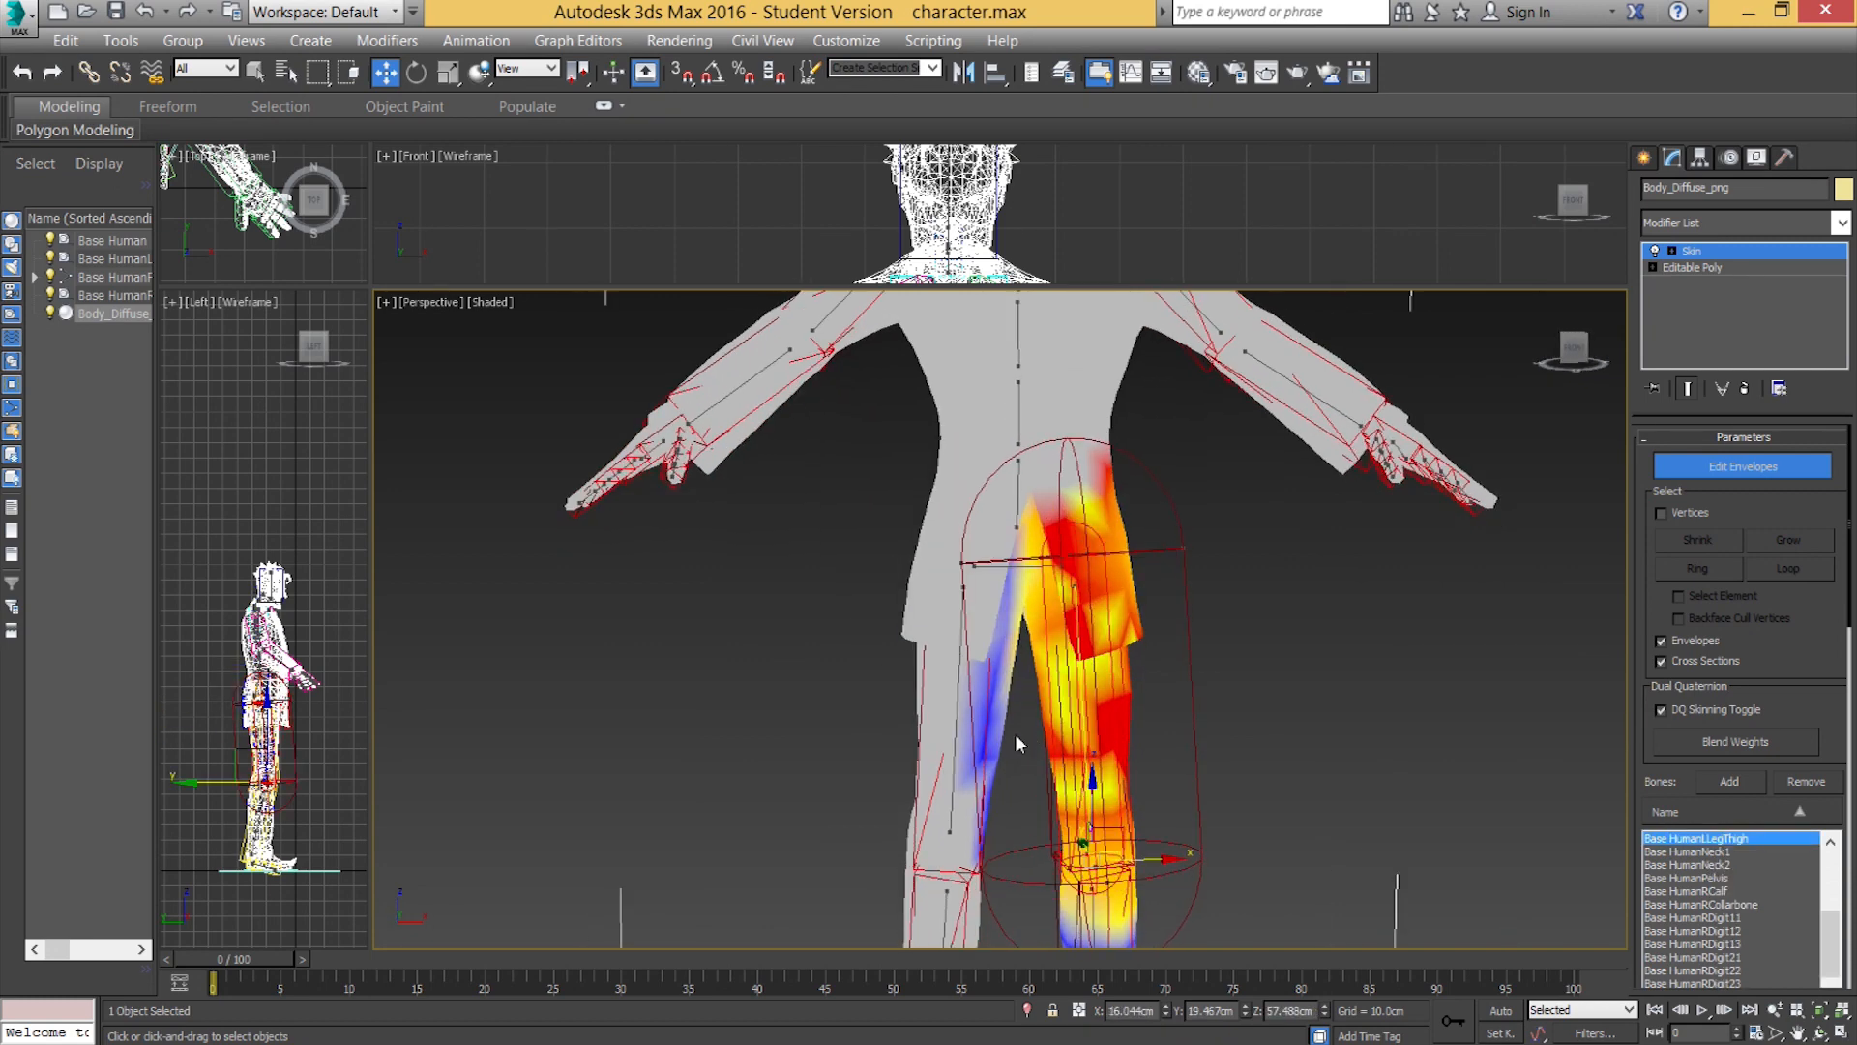
click(956, 727)
alt+middle_drag(946, 745, 996, 774)
middle_drag(1000, 851, 1004, 508)
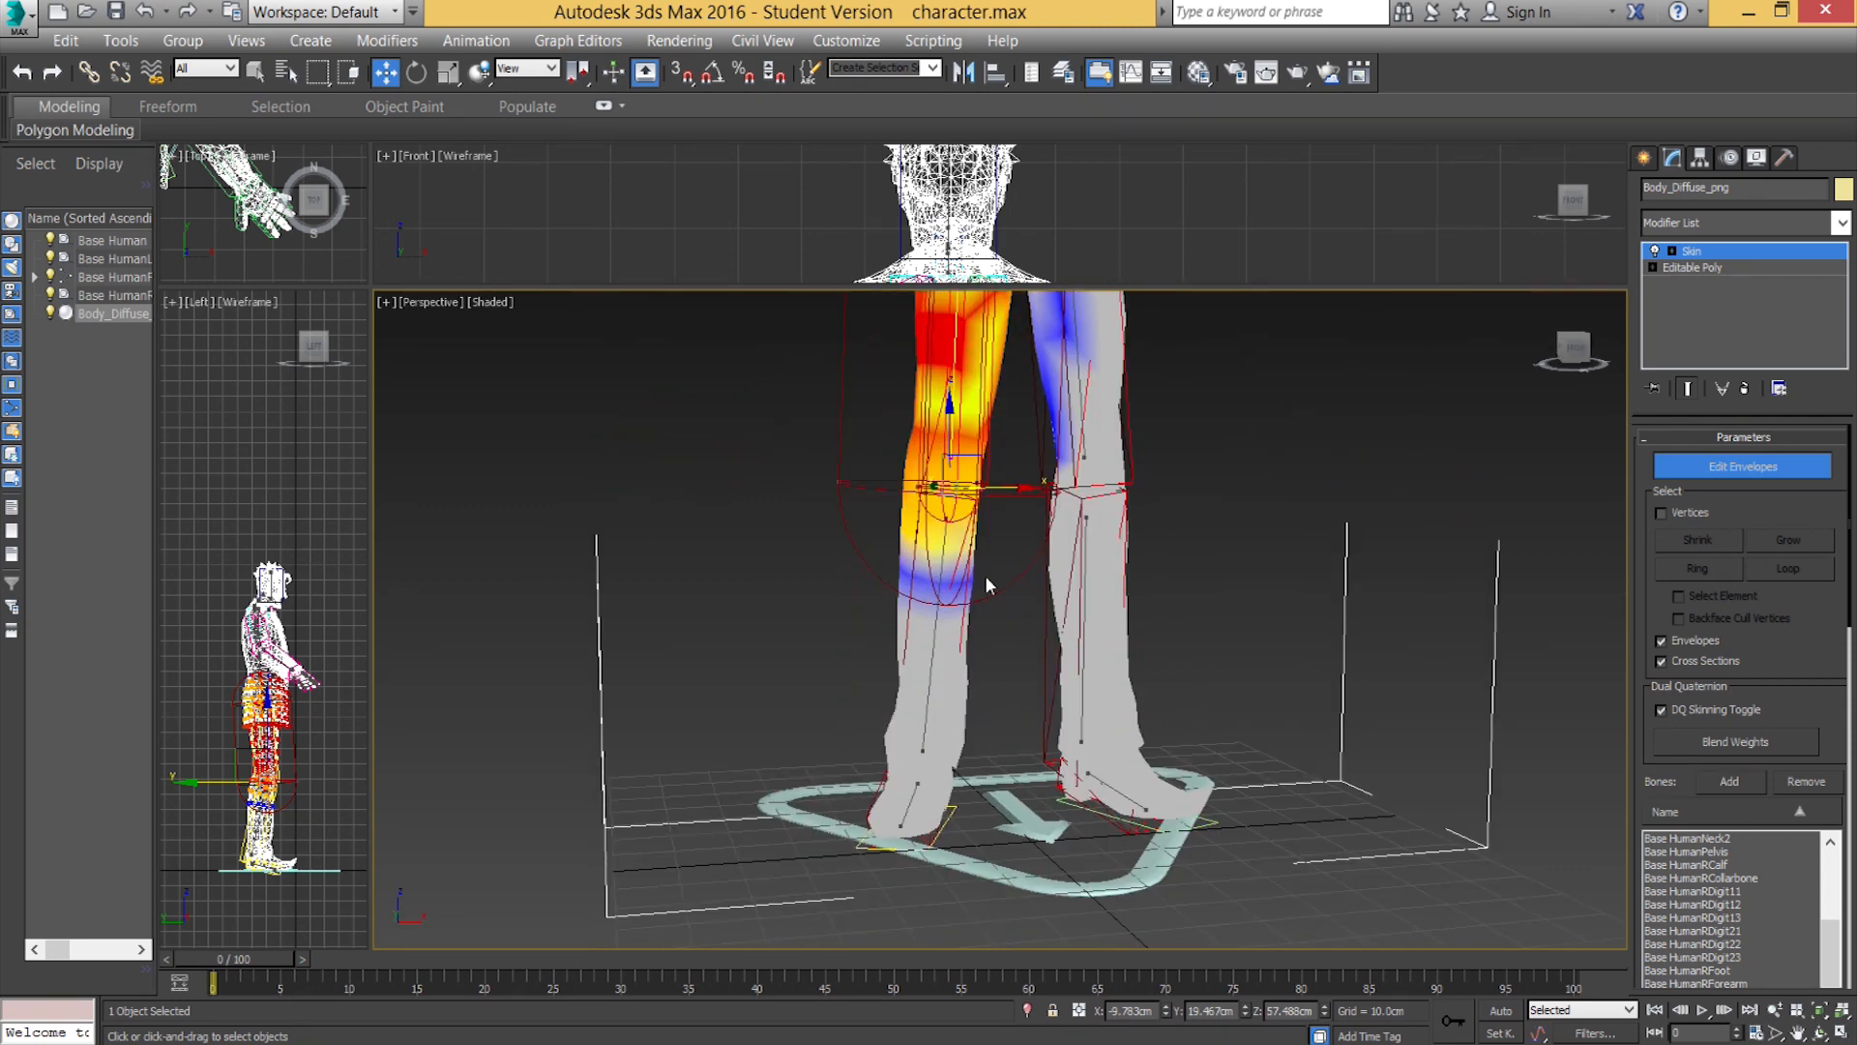
click(927, 687)
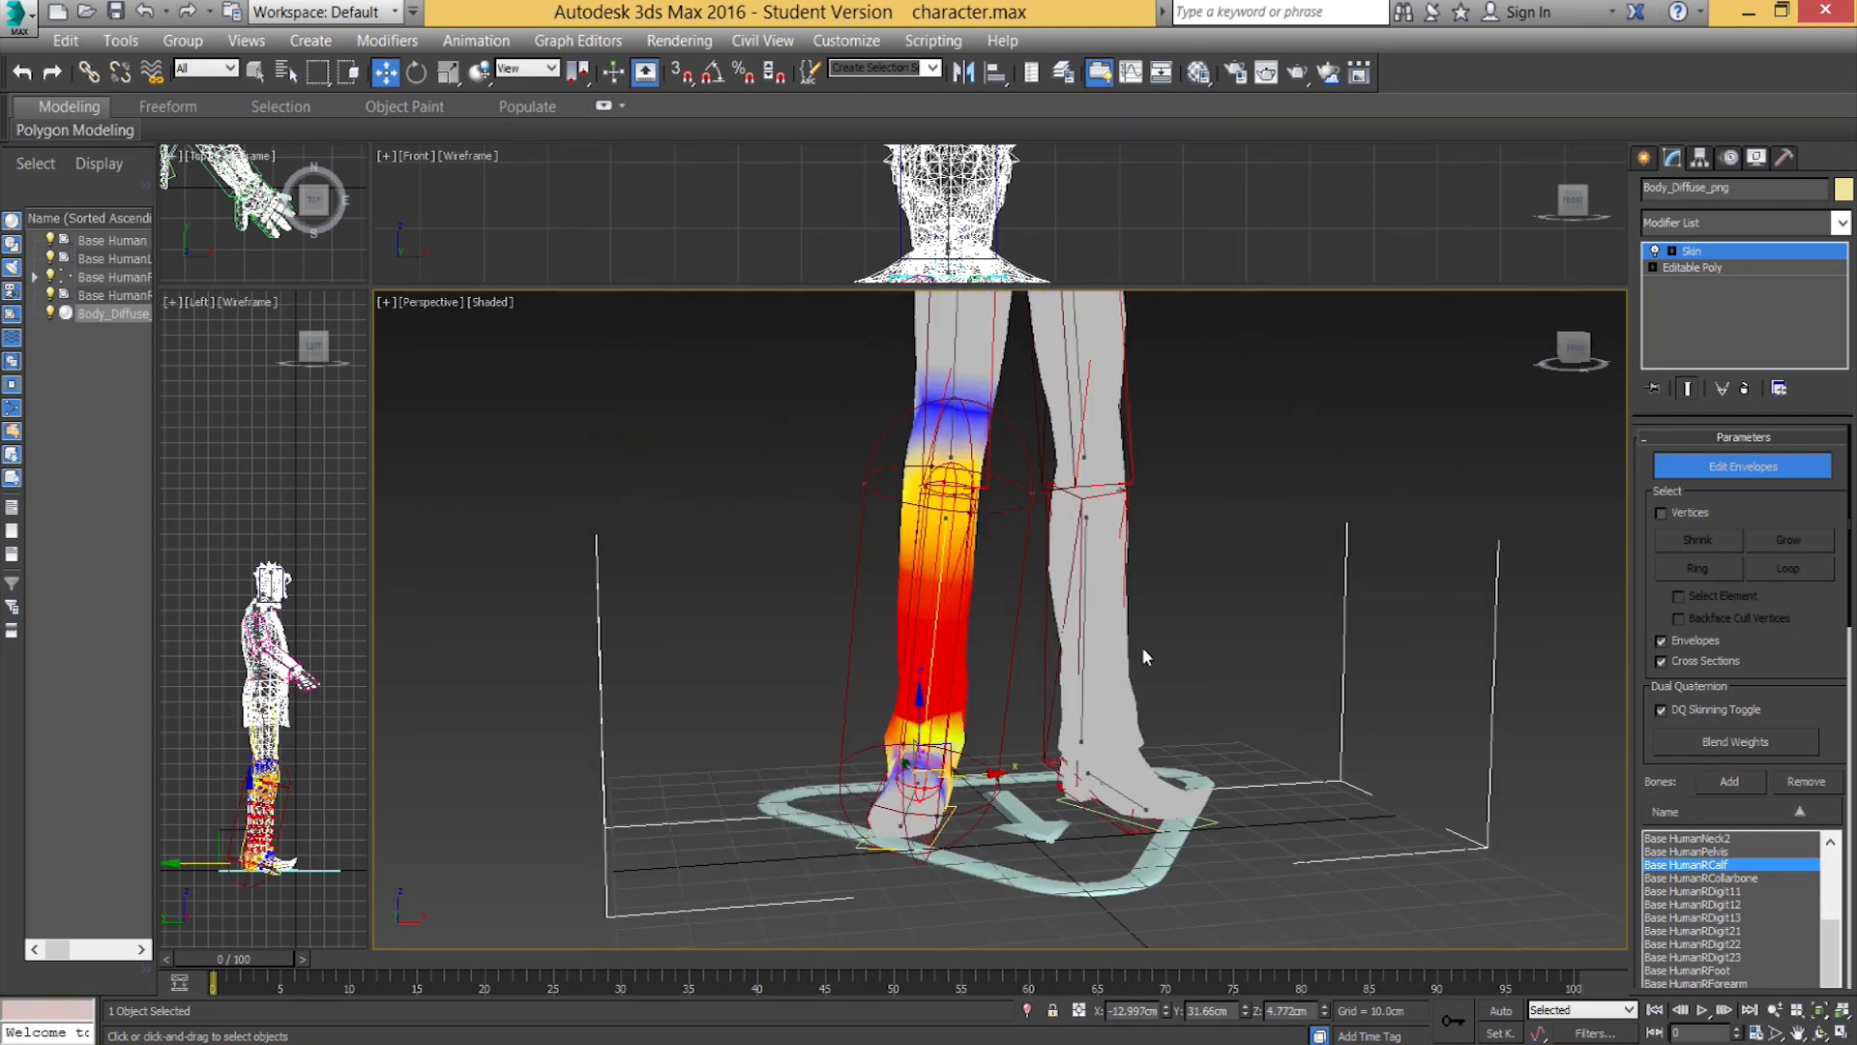
click(1197, 81)
click(441, 392)
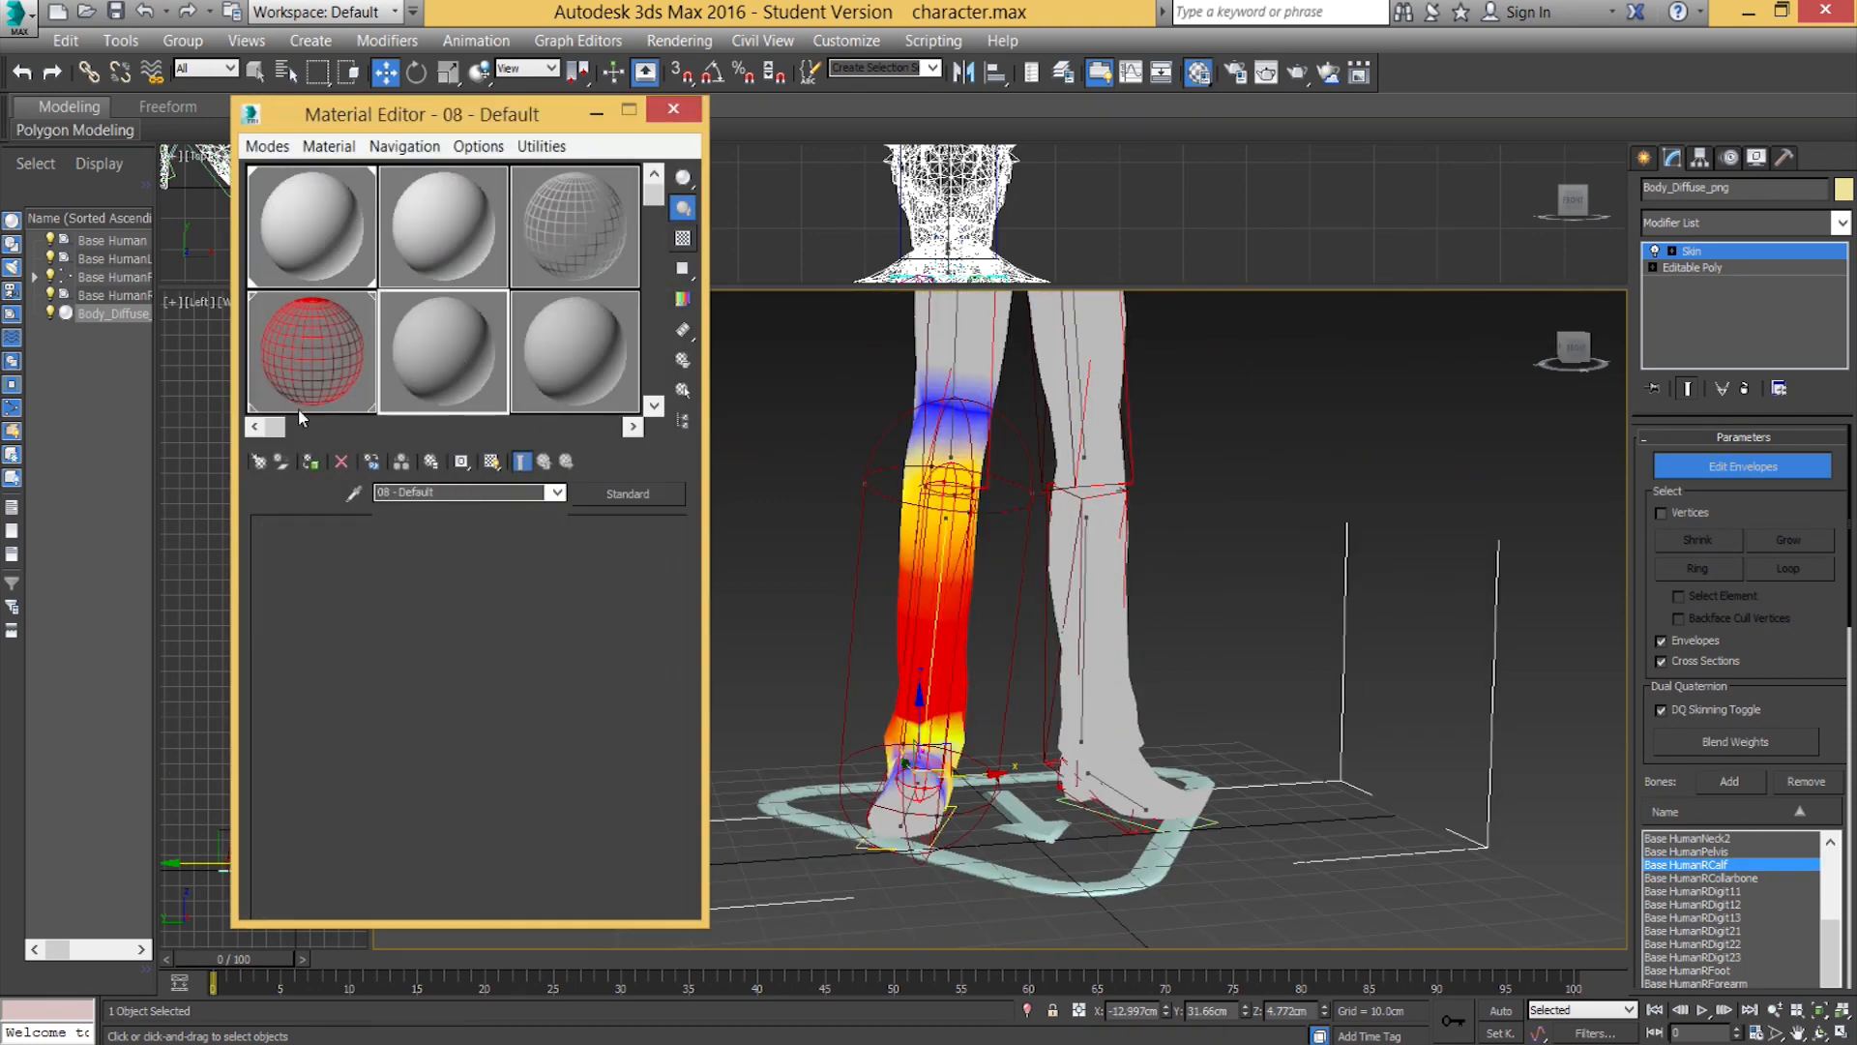
click(674, 108)
Leave envelope editing, try lifting the right foot platform to test the knee's deformation, and undo the move.
alt+middle_drag(844, 589, 917, 459)
scroll(952, 623, up, 3)
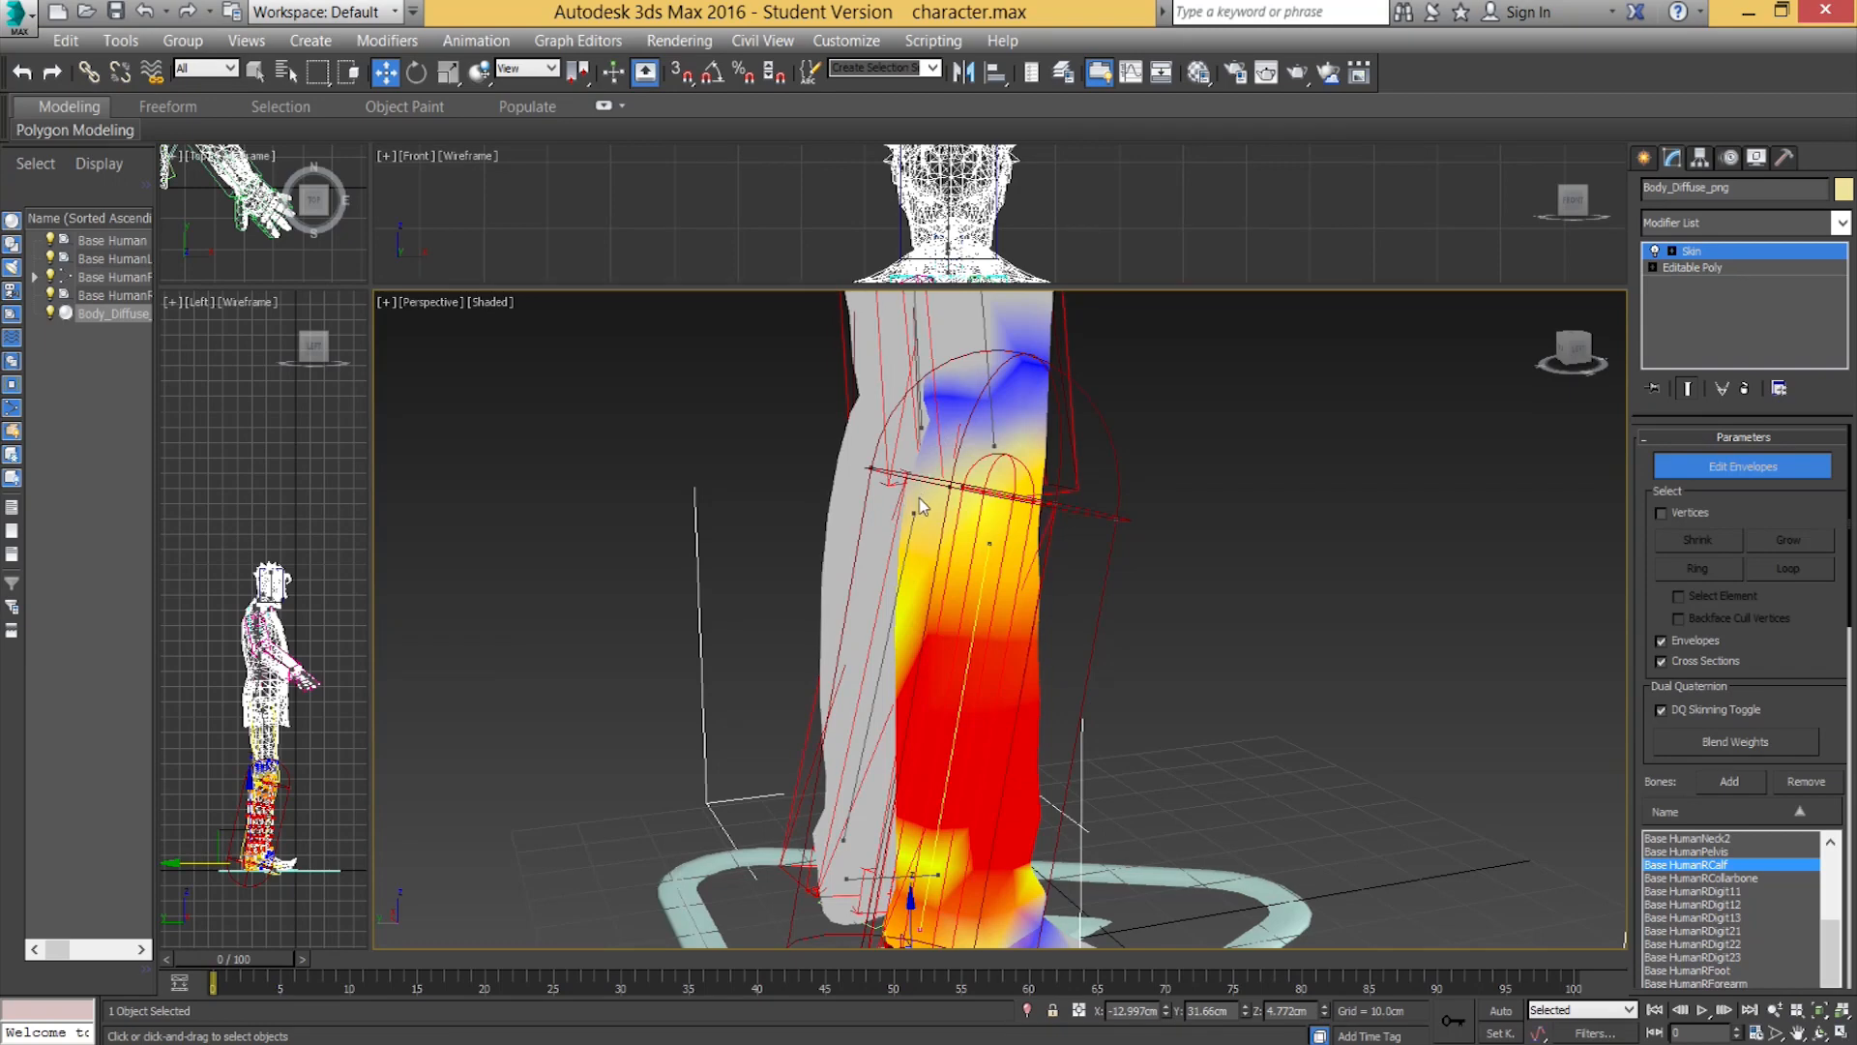
click(1688, 481)
scroll(1072, 621, down, 3)
alt+middle_drag(1071, 629, 1035, 776)
click(1055, 864)
alt+middle_drag(1055, 860, 1076, 802)
drag(1034, 798, 1107, 675)
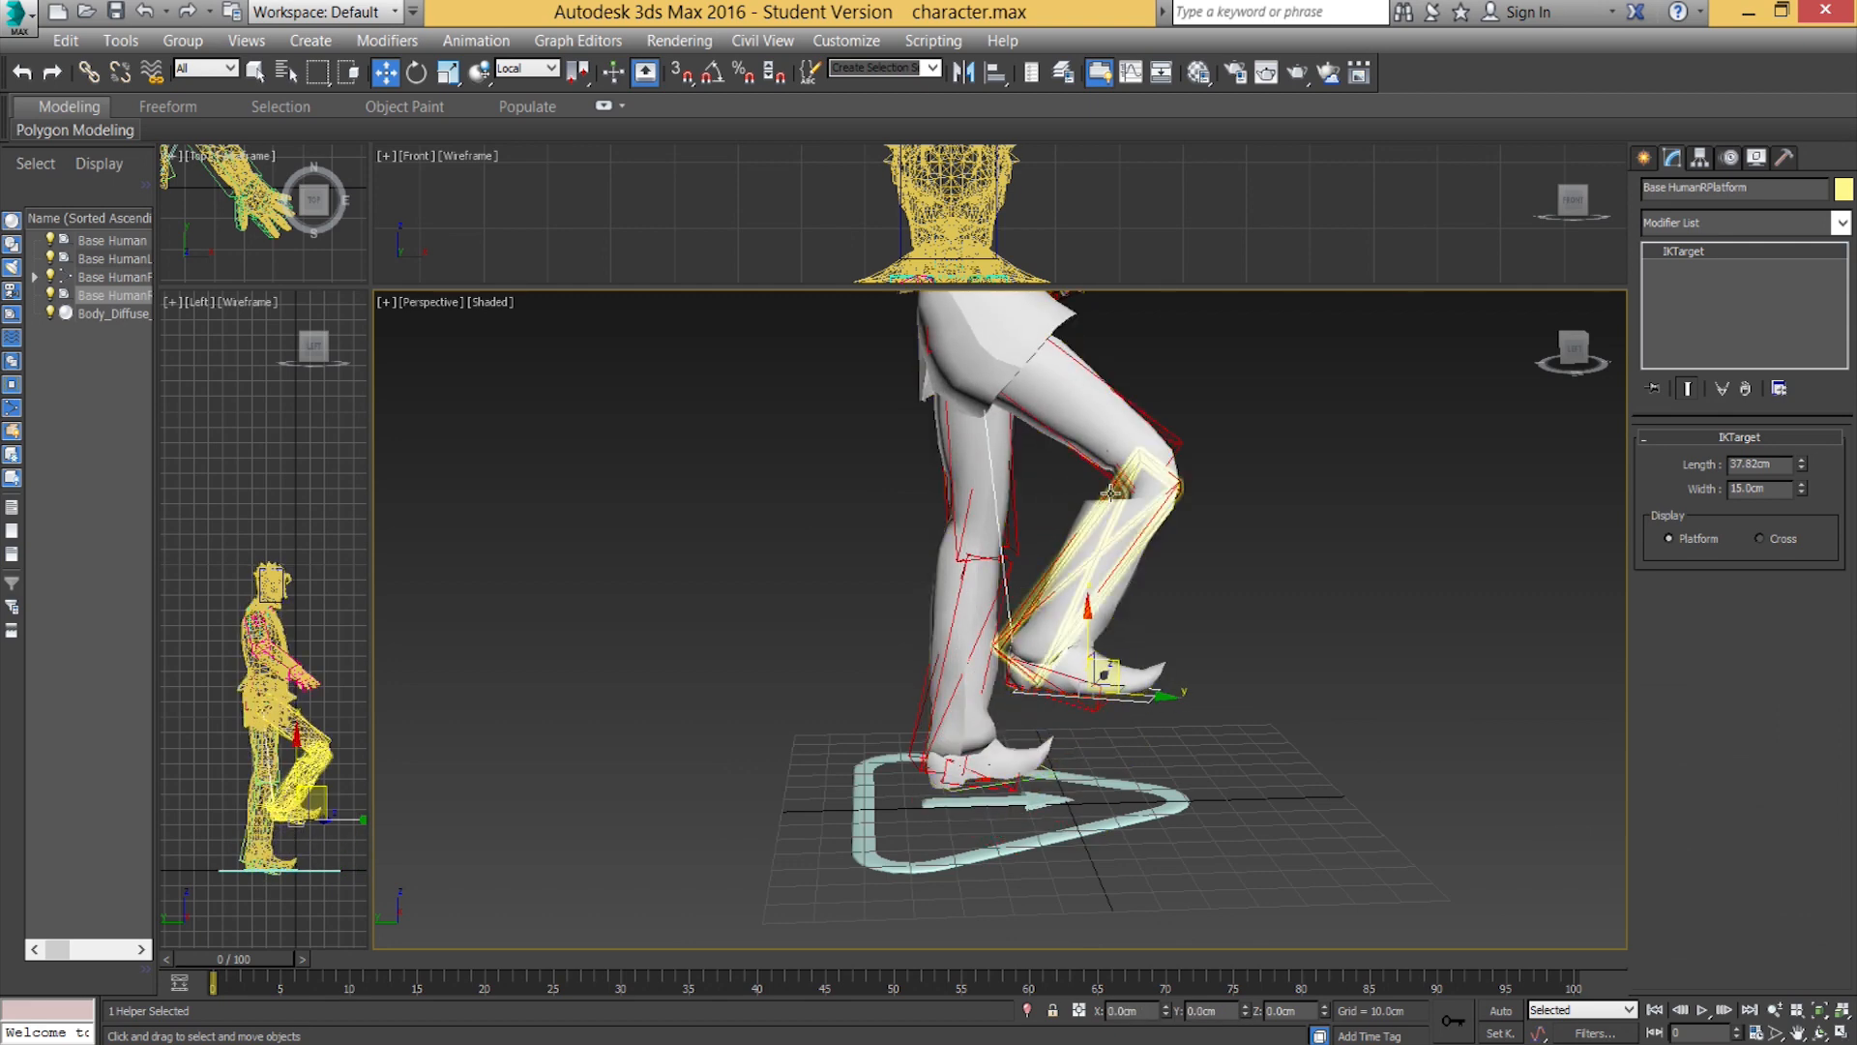
key(ctrl+z)
Try raising the right foot platform forward once more to check the knee bend, and undo the move.
alt+middle_drag(1054, 735, 1018, 655)
scroll(1024, 671, up, 2)
alt+middle_drag(963, 583, 964, 750)
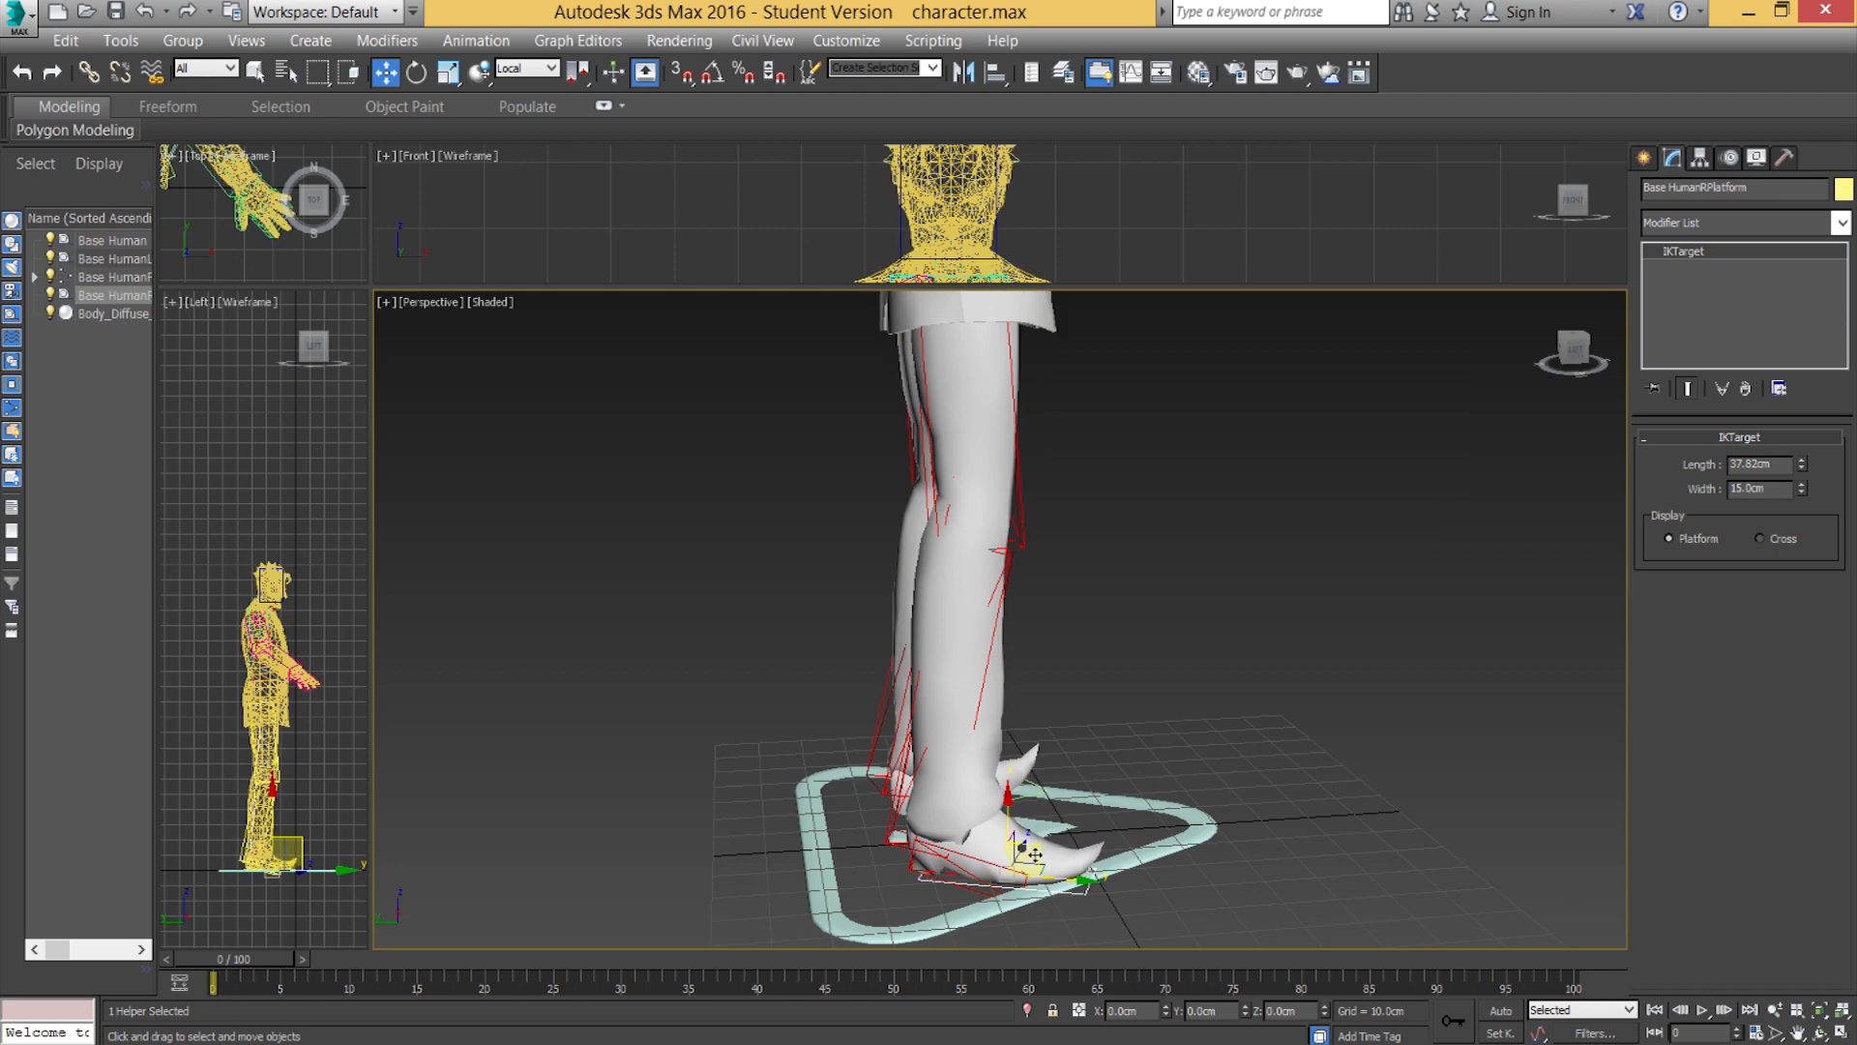
drag(1031, 854, 1184, 627)
key(ctrl+z)
alt+middle_drag(1031, 685, 1033, 829)
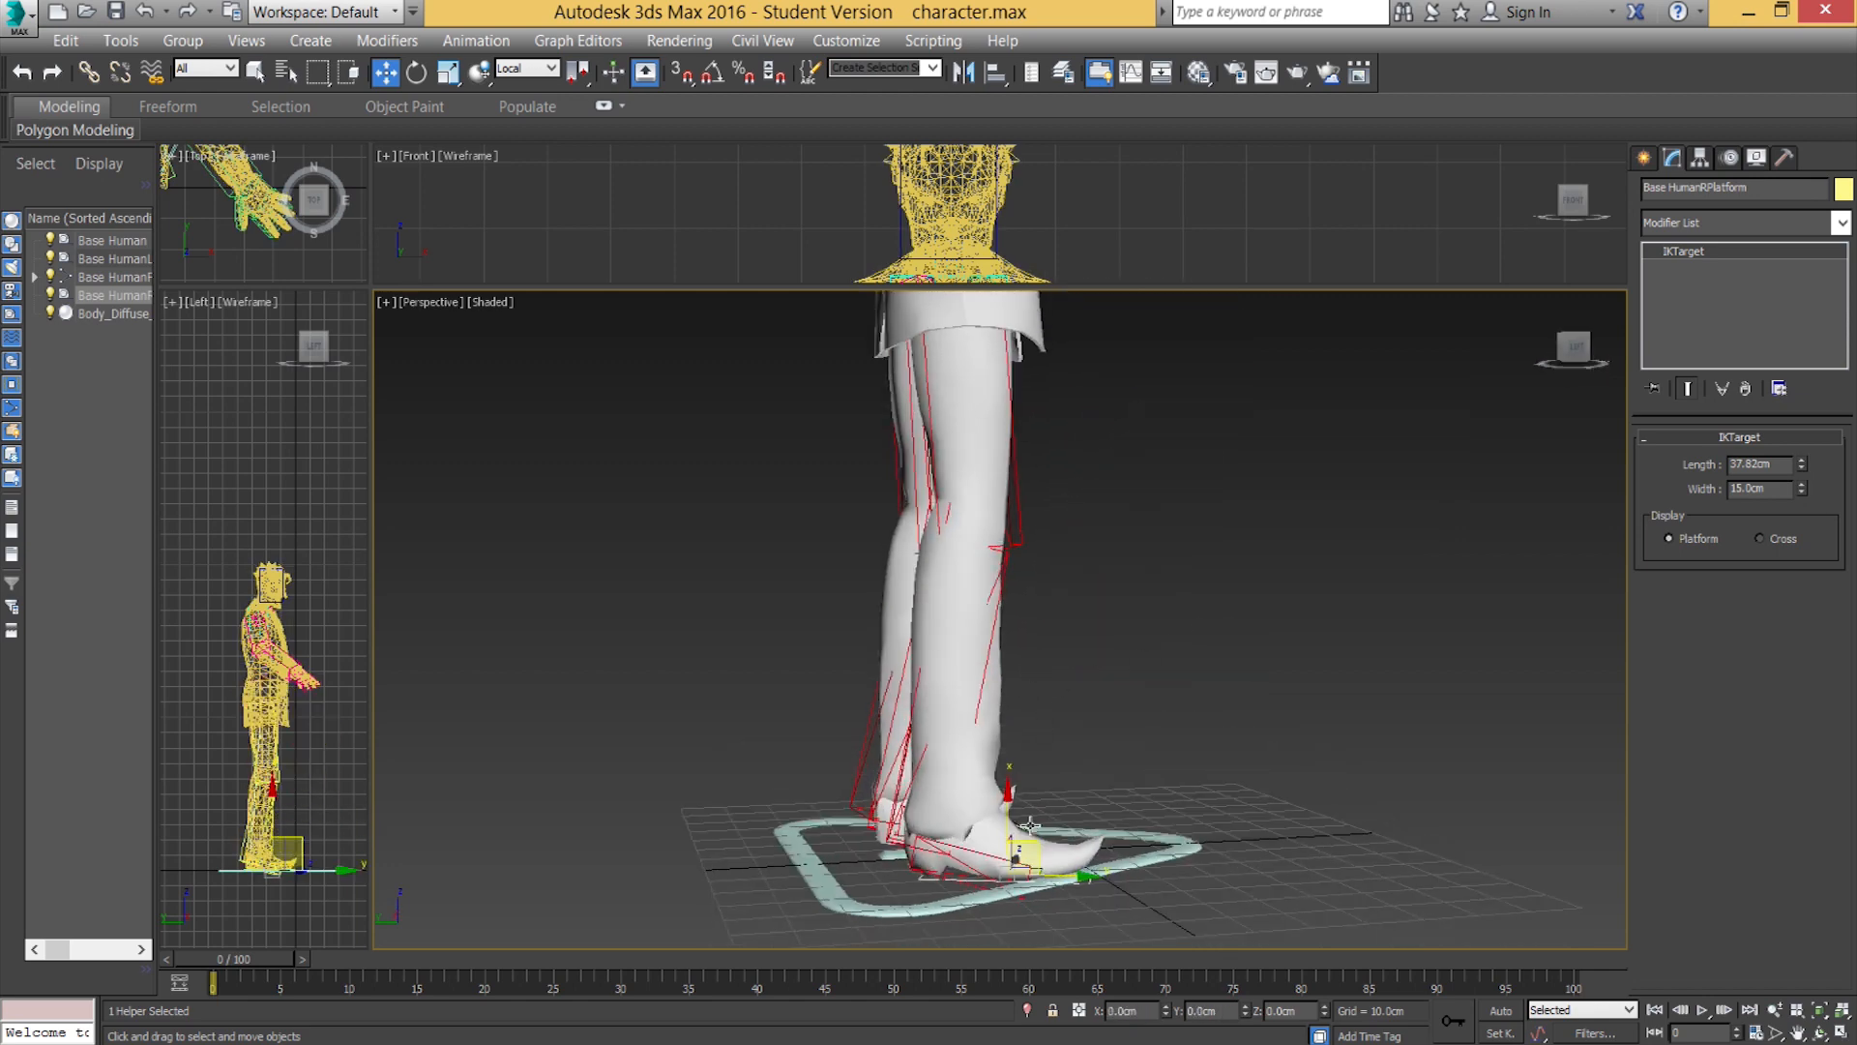
Try pulling the right foot platform far ahead of the body to test the stretched leg, and undo the move.
drag(1029, 839, 1747, 864)
scroll(1364, 696, down, 3)
alt+middle_drag(1364, 696, 801, 760)
scroll(1364, 716, down, 3)
key(ctrl+z)
scroll(971, 709, down, 3)
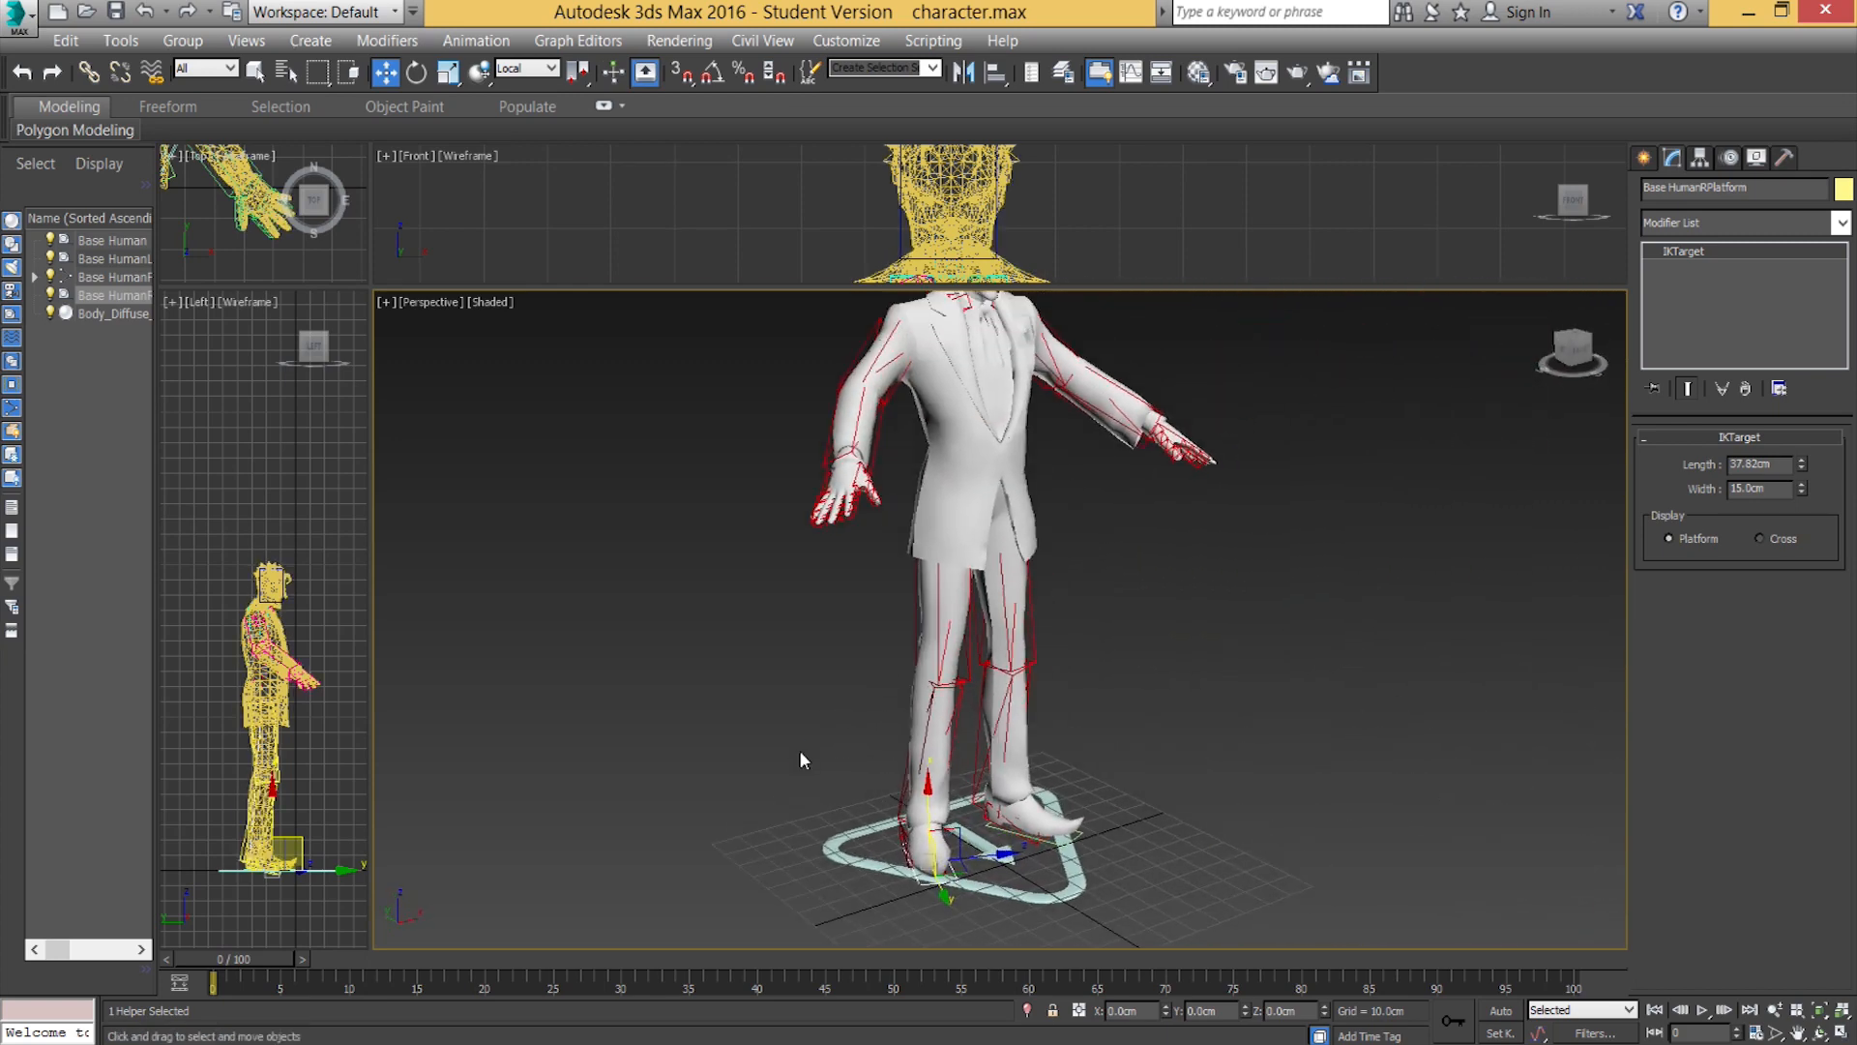
Add an absolute animation layer to the Base Human CAT rig and switch the rig from Setup to Animation mode.
click(789, 832)
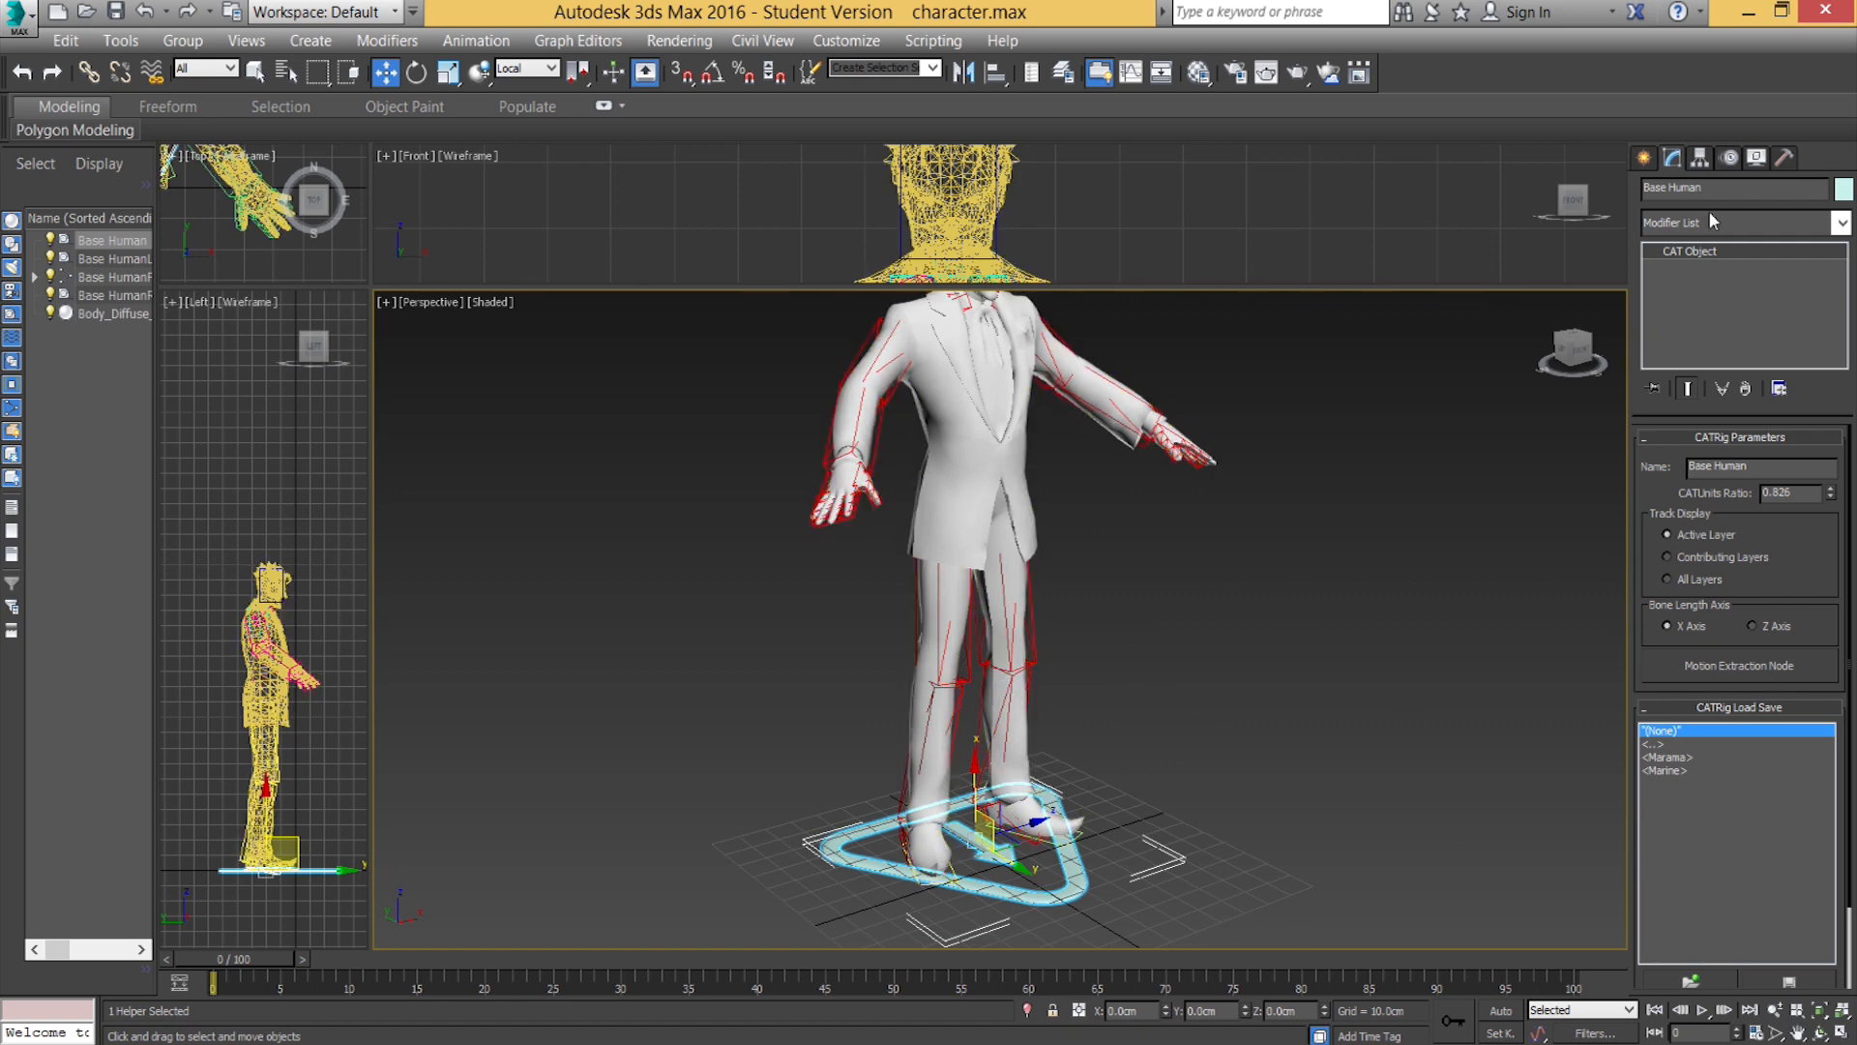
click(1730, 161)
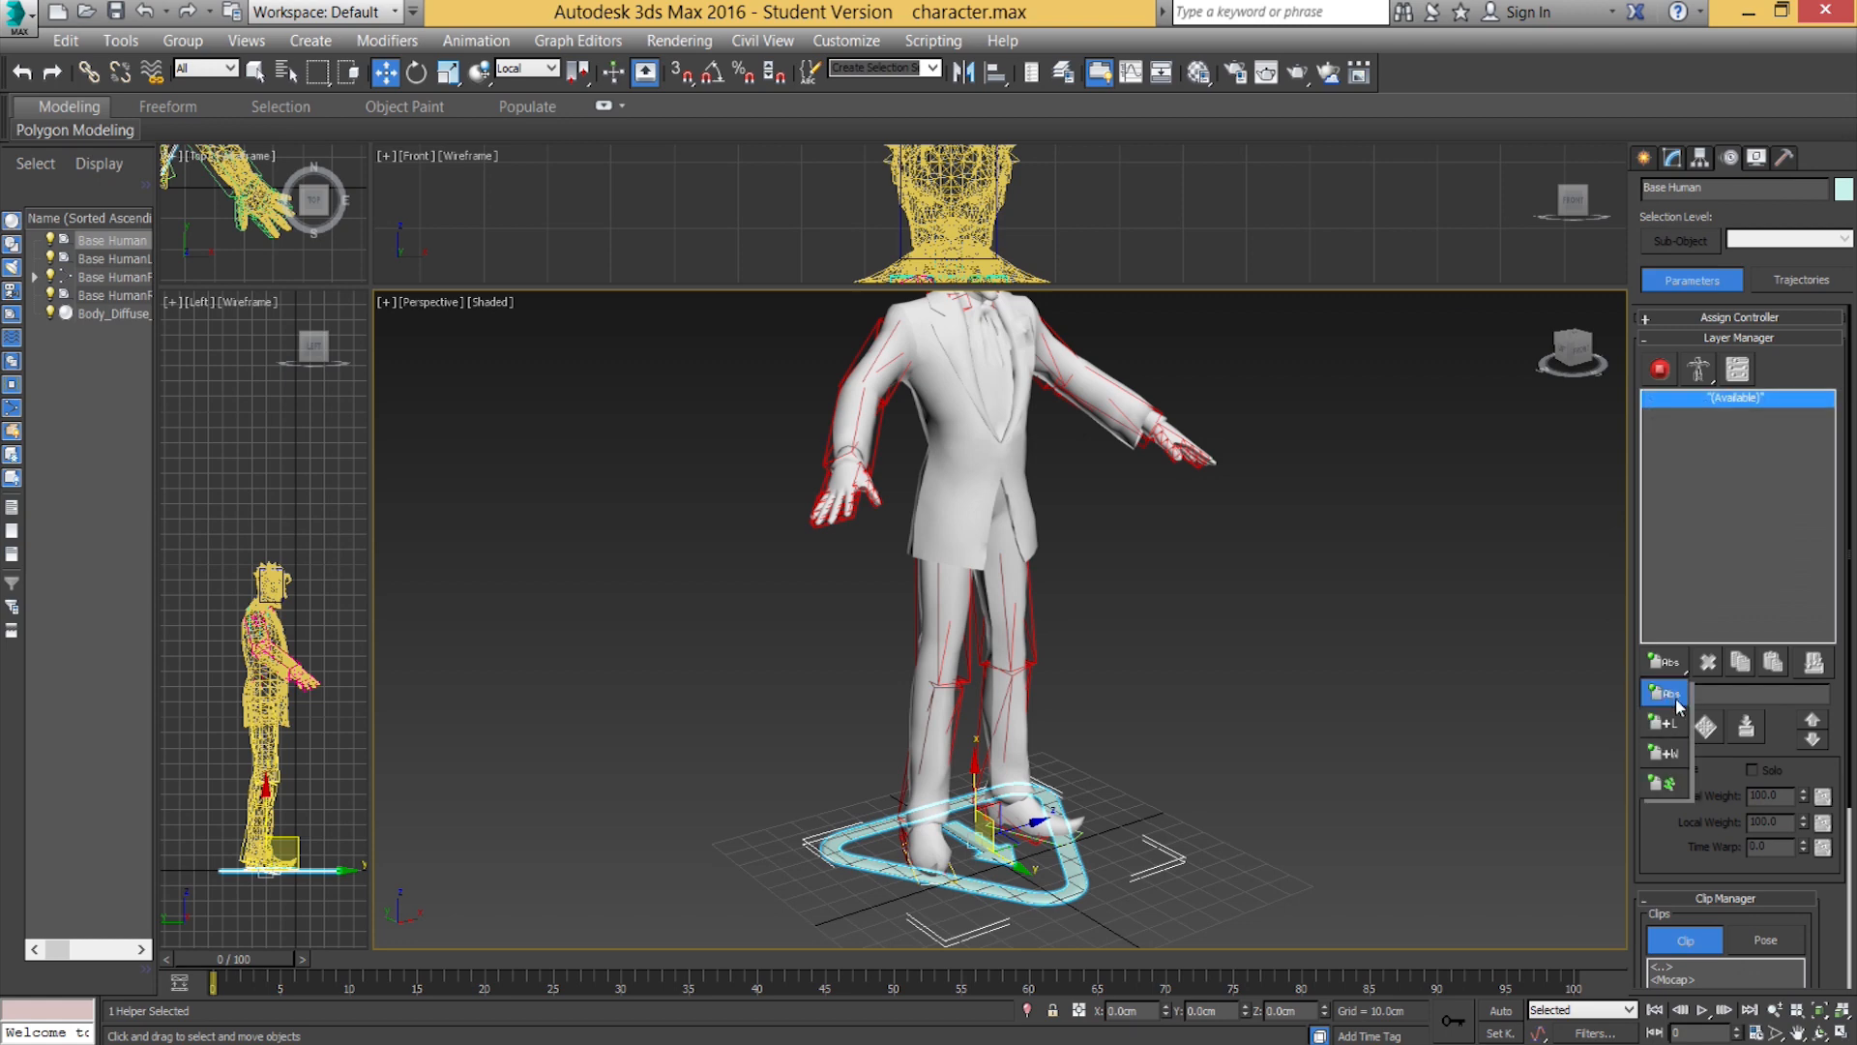
click(1664, 693)
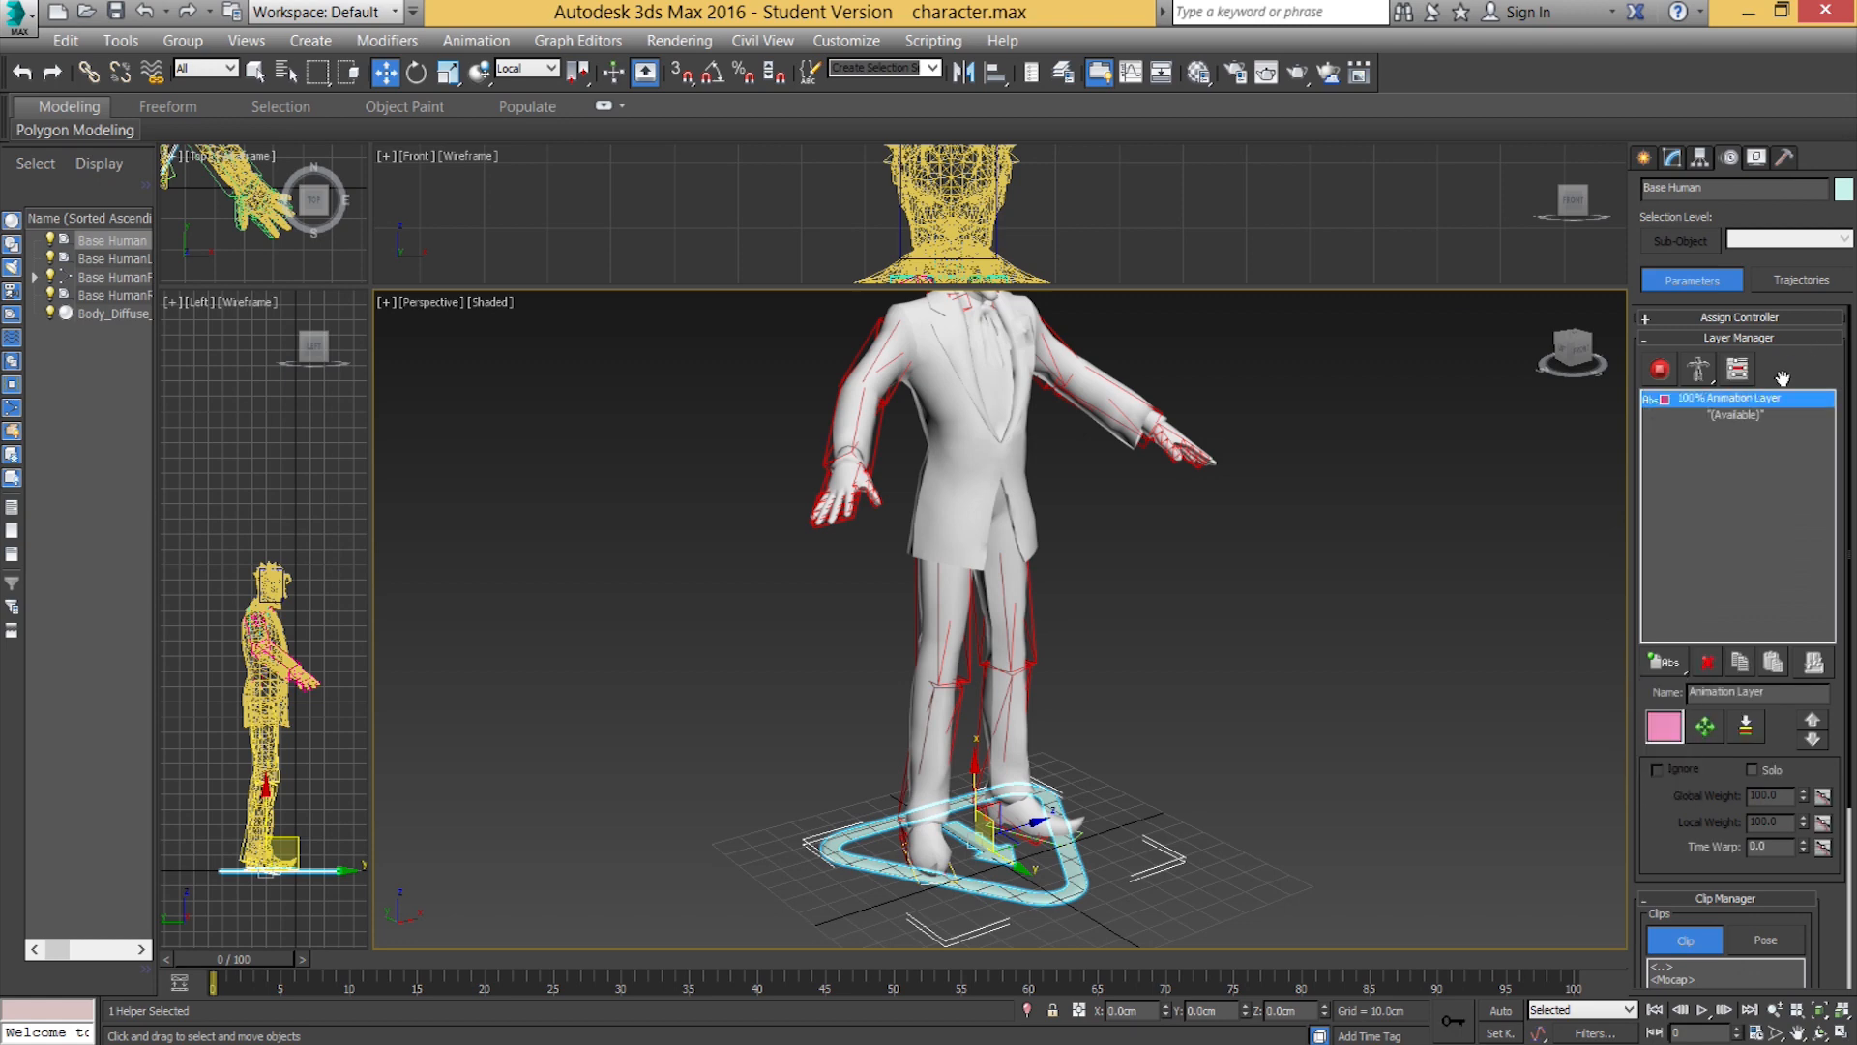
click(1660, 369)
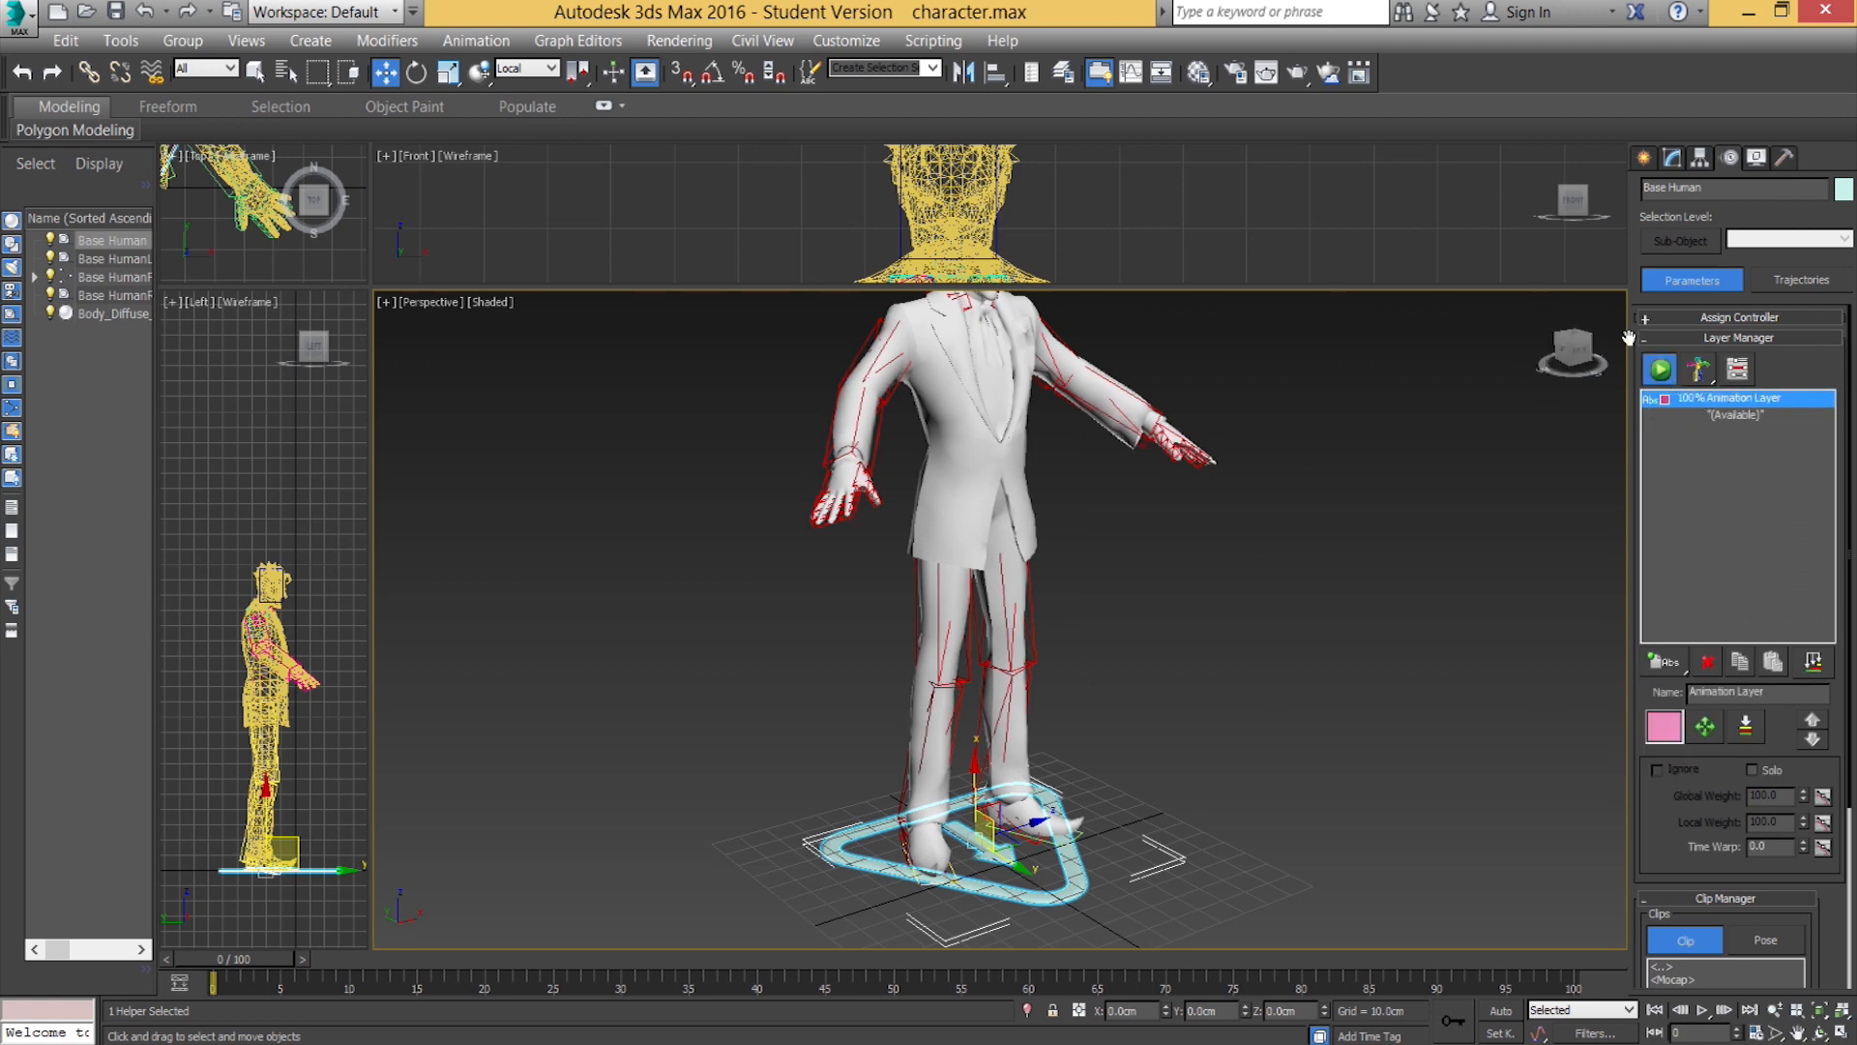
click(1660, 369)
click(1660, 369)
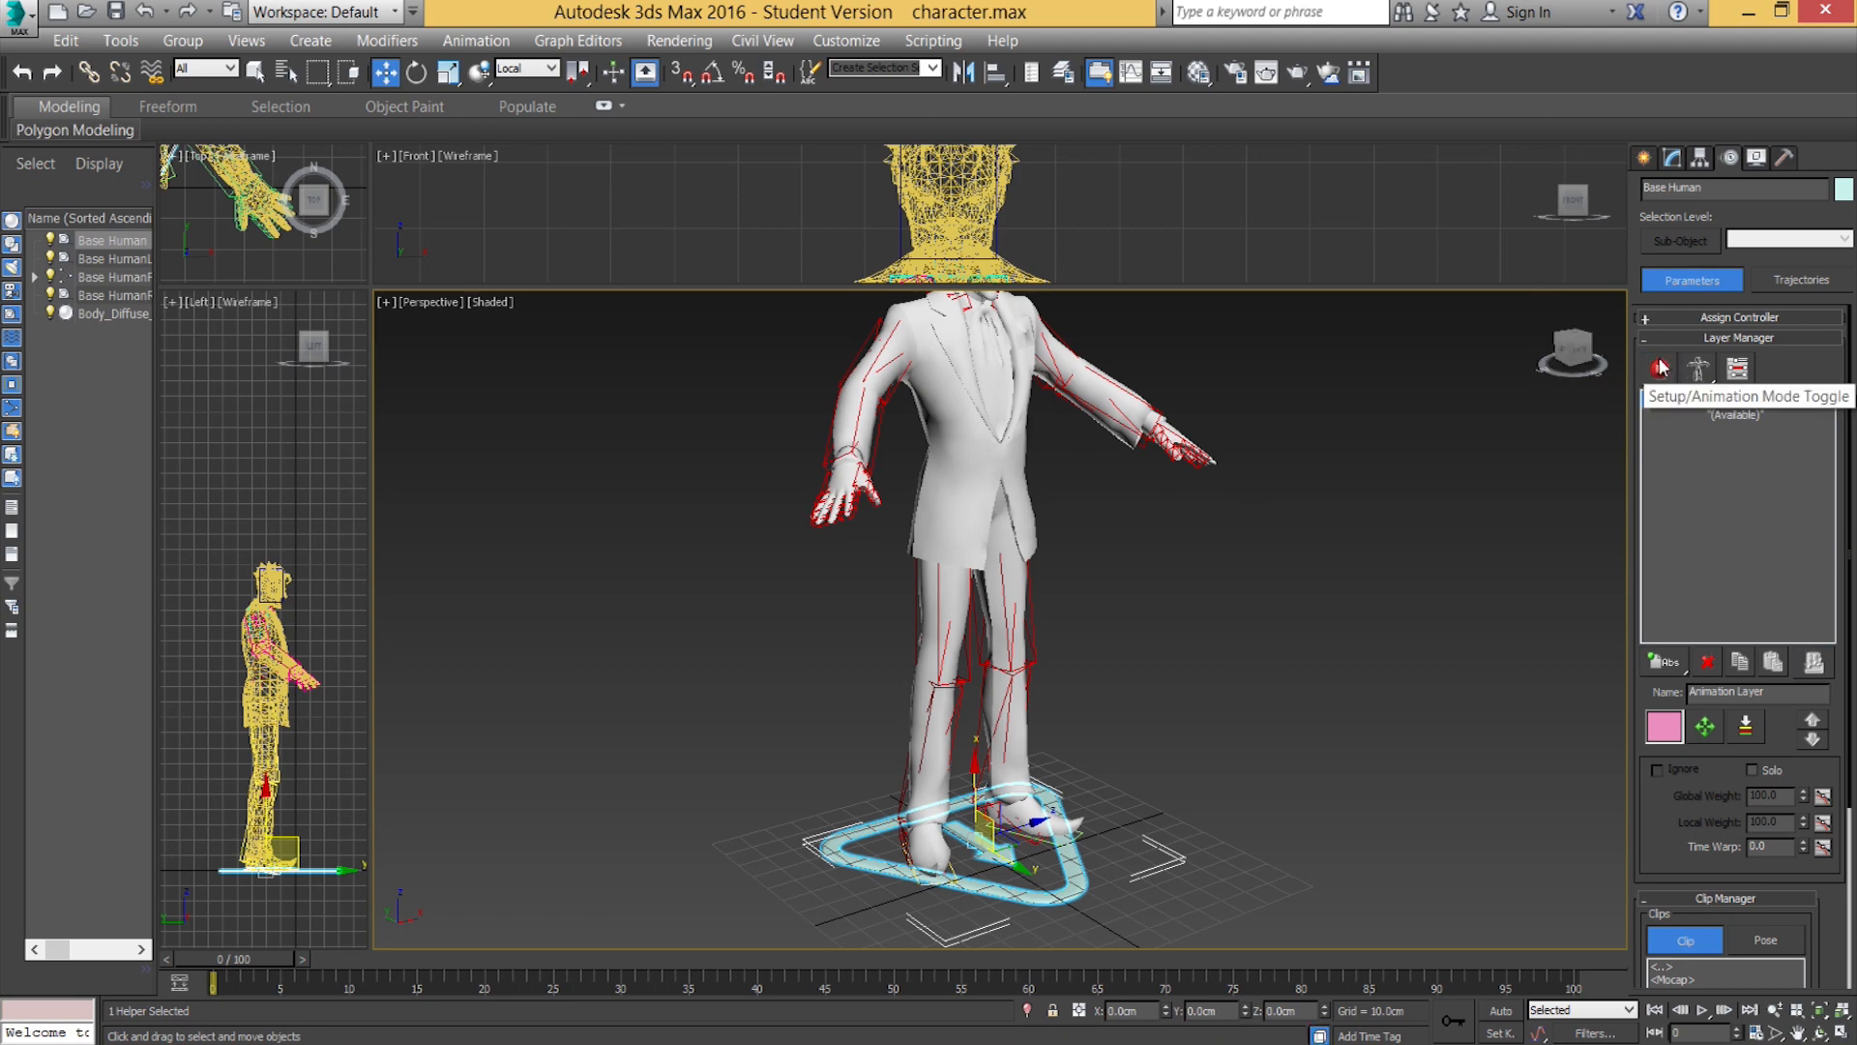
click(1659, 369)
click(1674, 159)
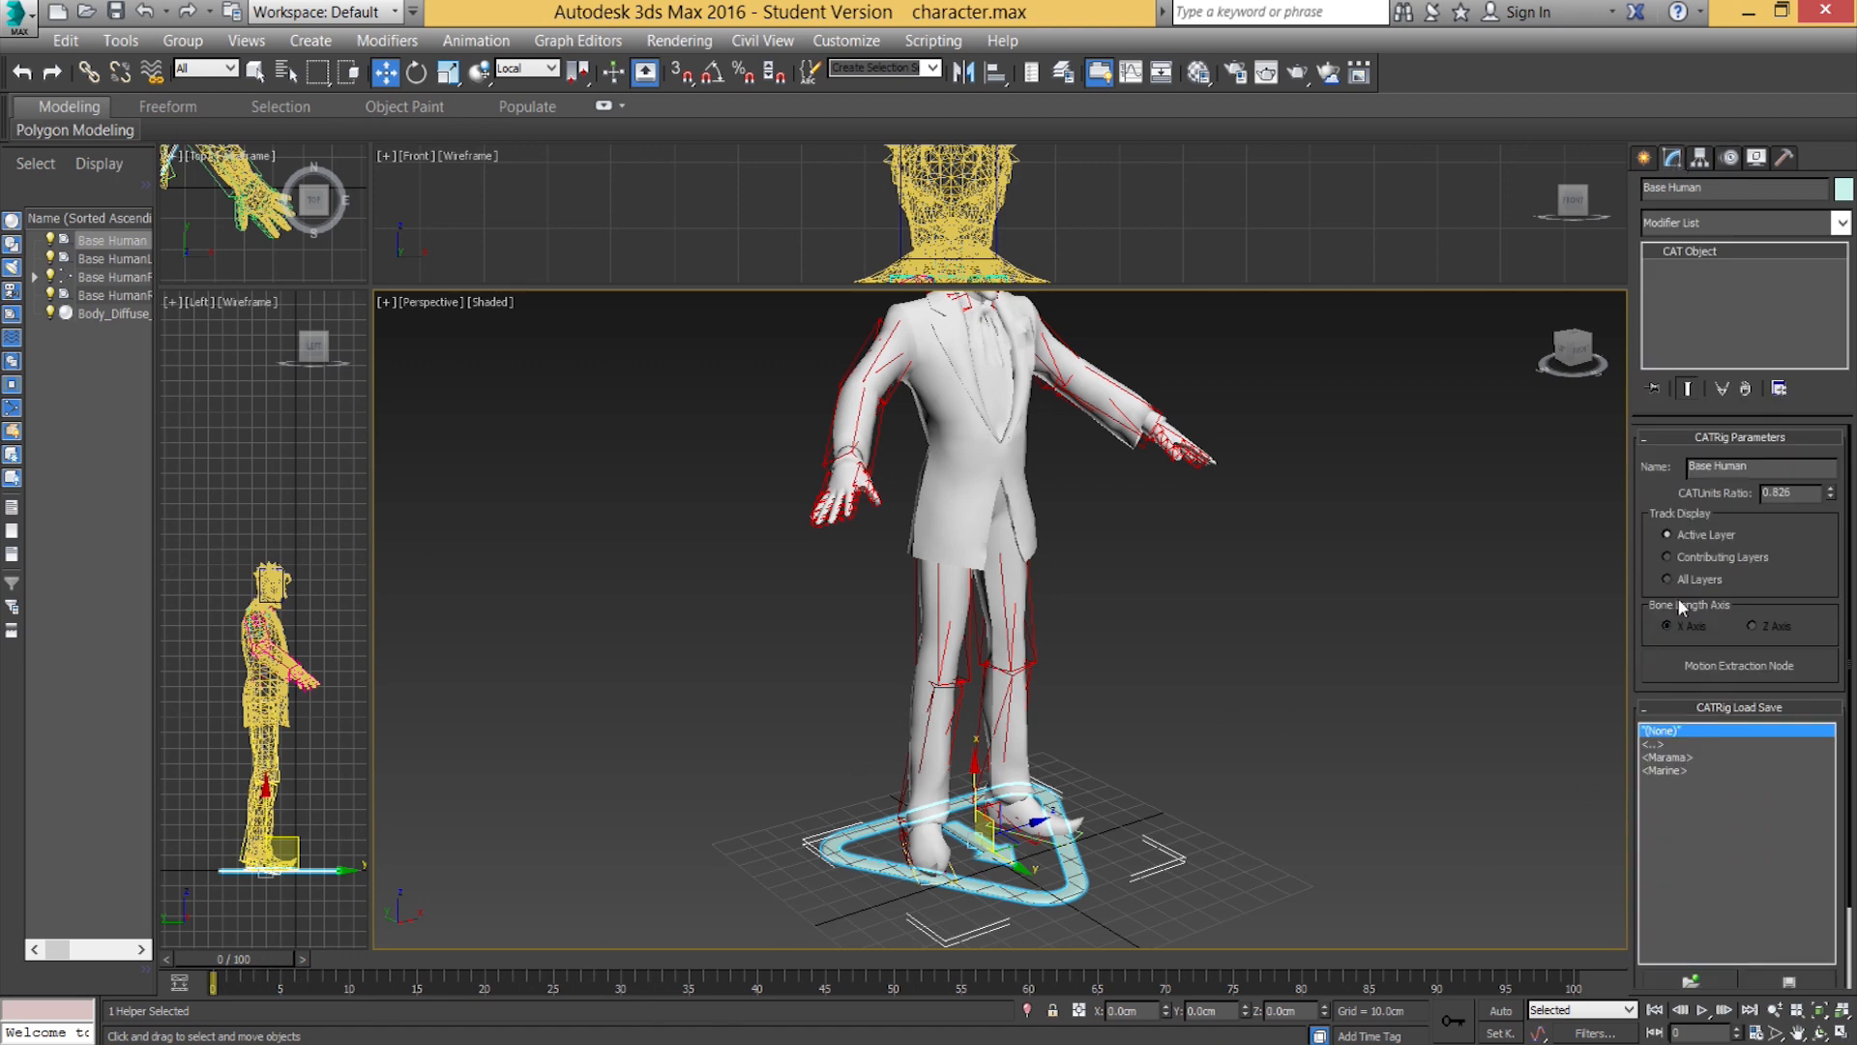
Test the right leg in Animation mode by moving its foot platform forward and backward, undoing each move.
alt+middle_drag(902, 858, 973, 871)
click(996, 860)
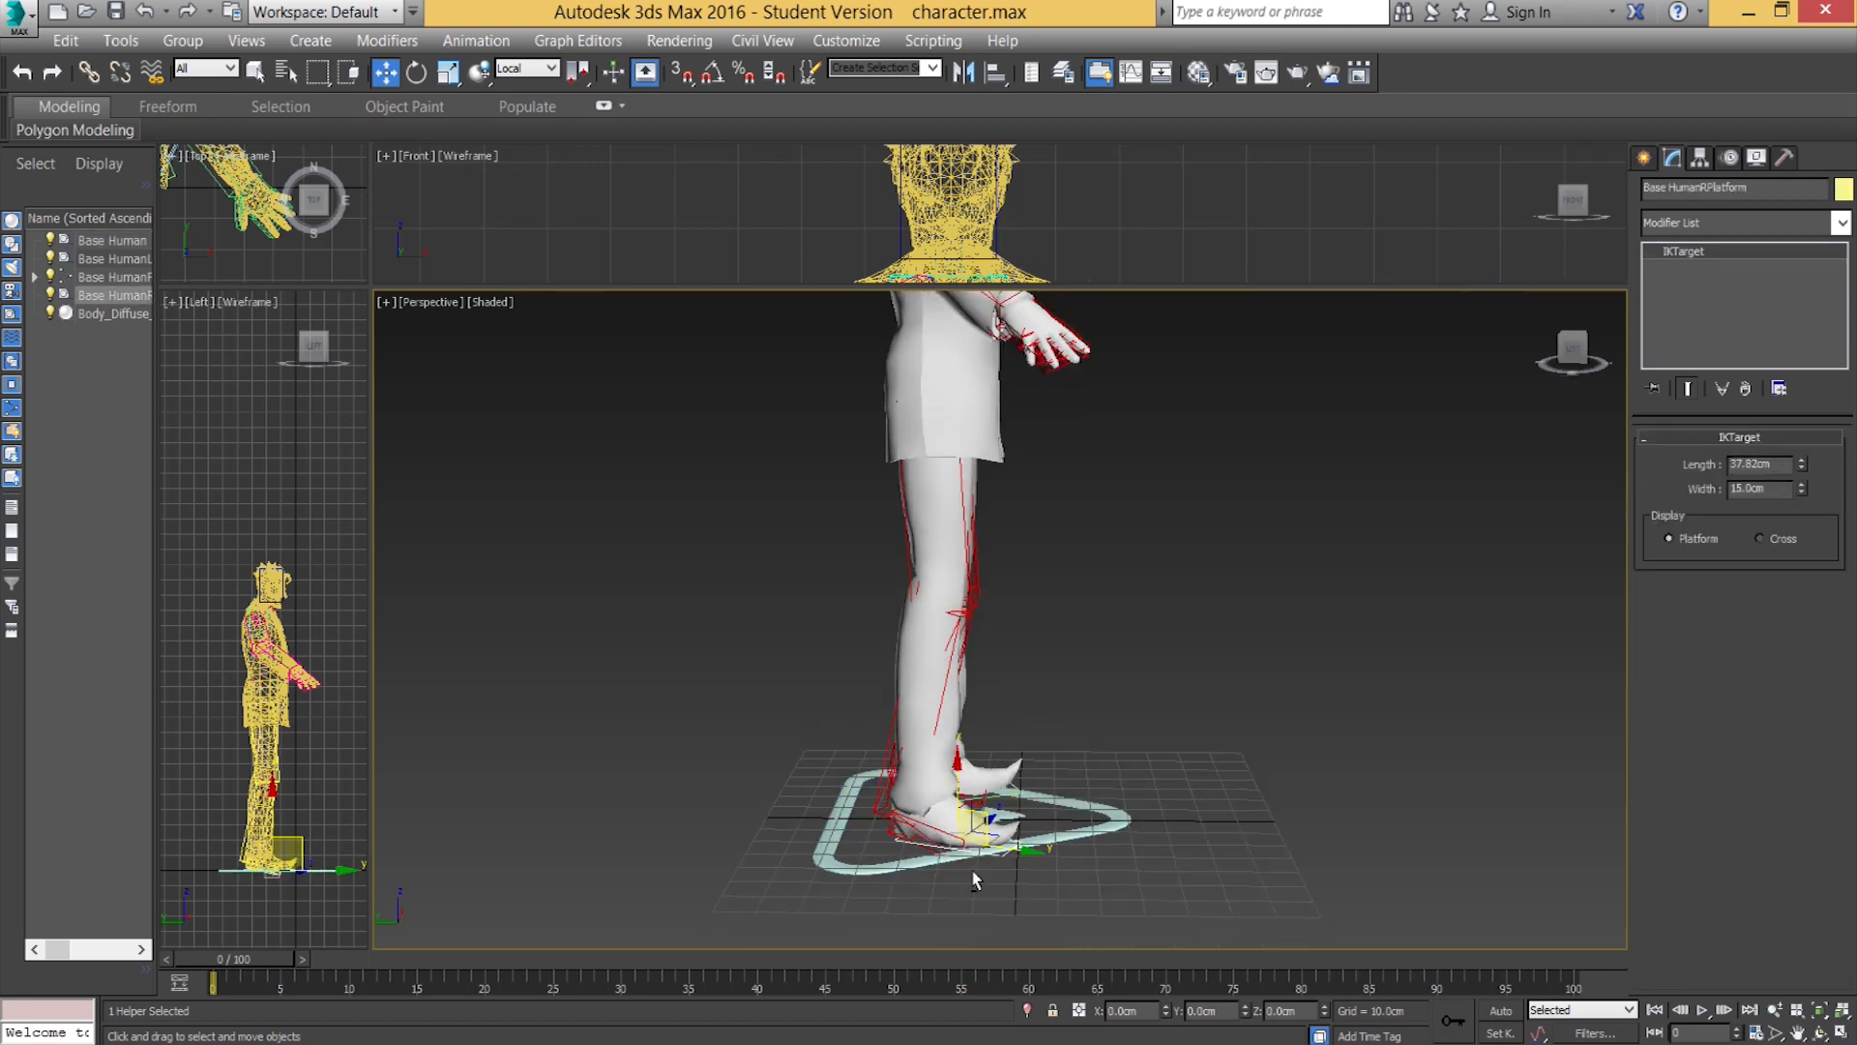
drag(980, 817, 1326, 747)
mouse_move(1097, 595)
alt+middle_down()
mouse_move(1215, 543)
mouse_move(1082, 539)
mouse_move(1082, 613)
alt+middle_up()
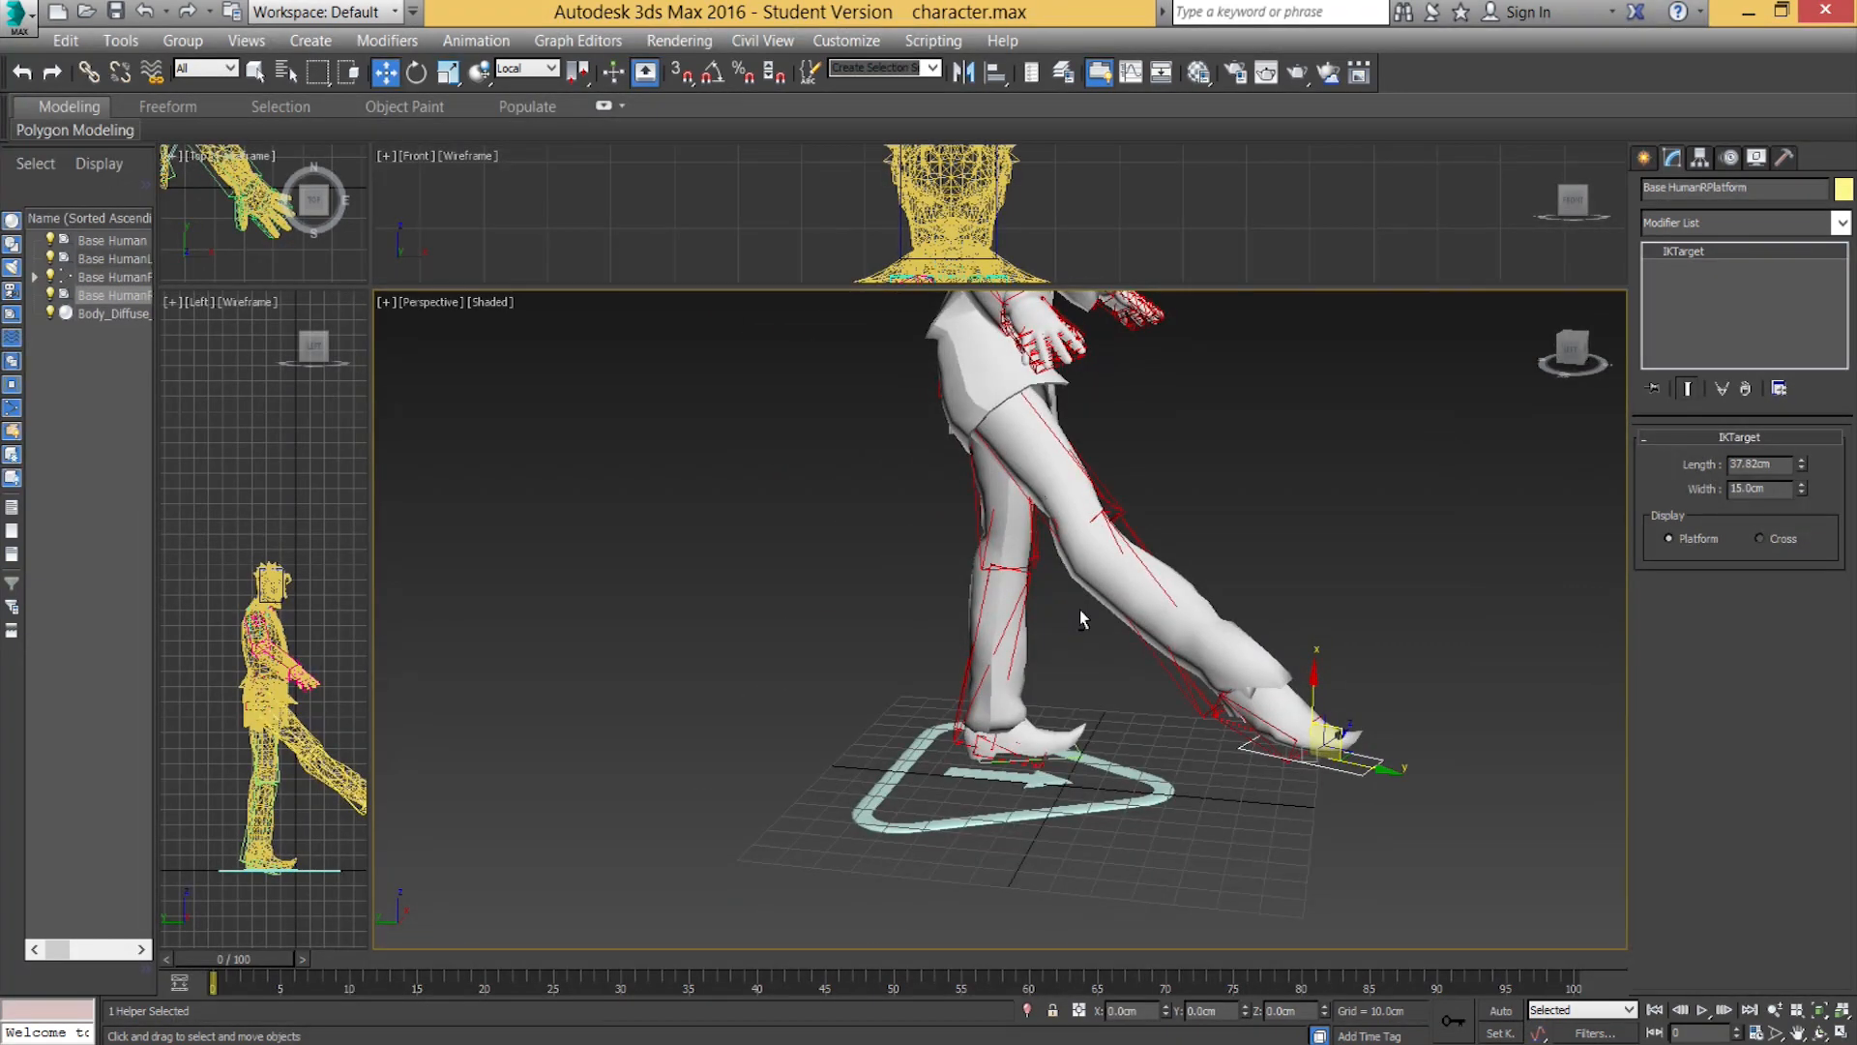
key(ctrl+z)
alt+middle_drag(1090, 696, 1001, 783)
drag(1019, 774, 455, 824)
key(ctrl+z)
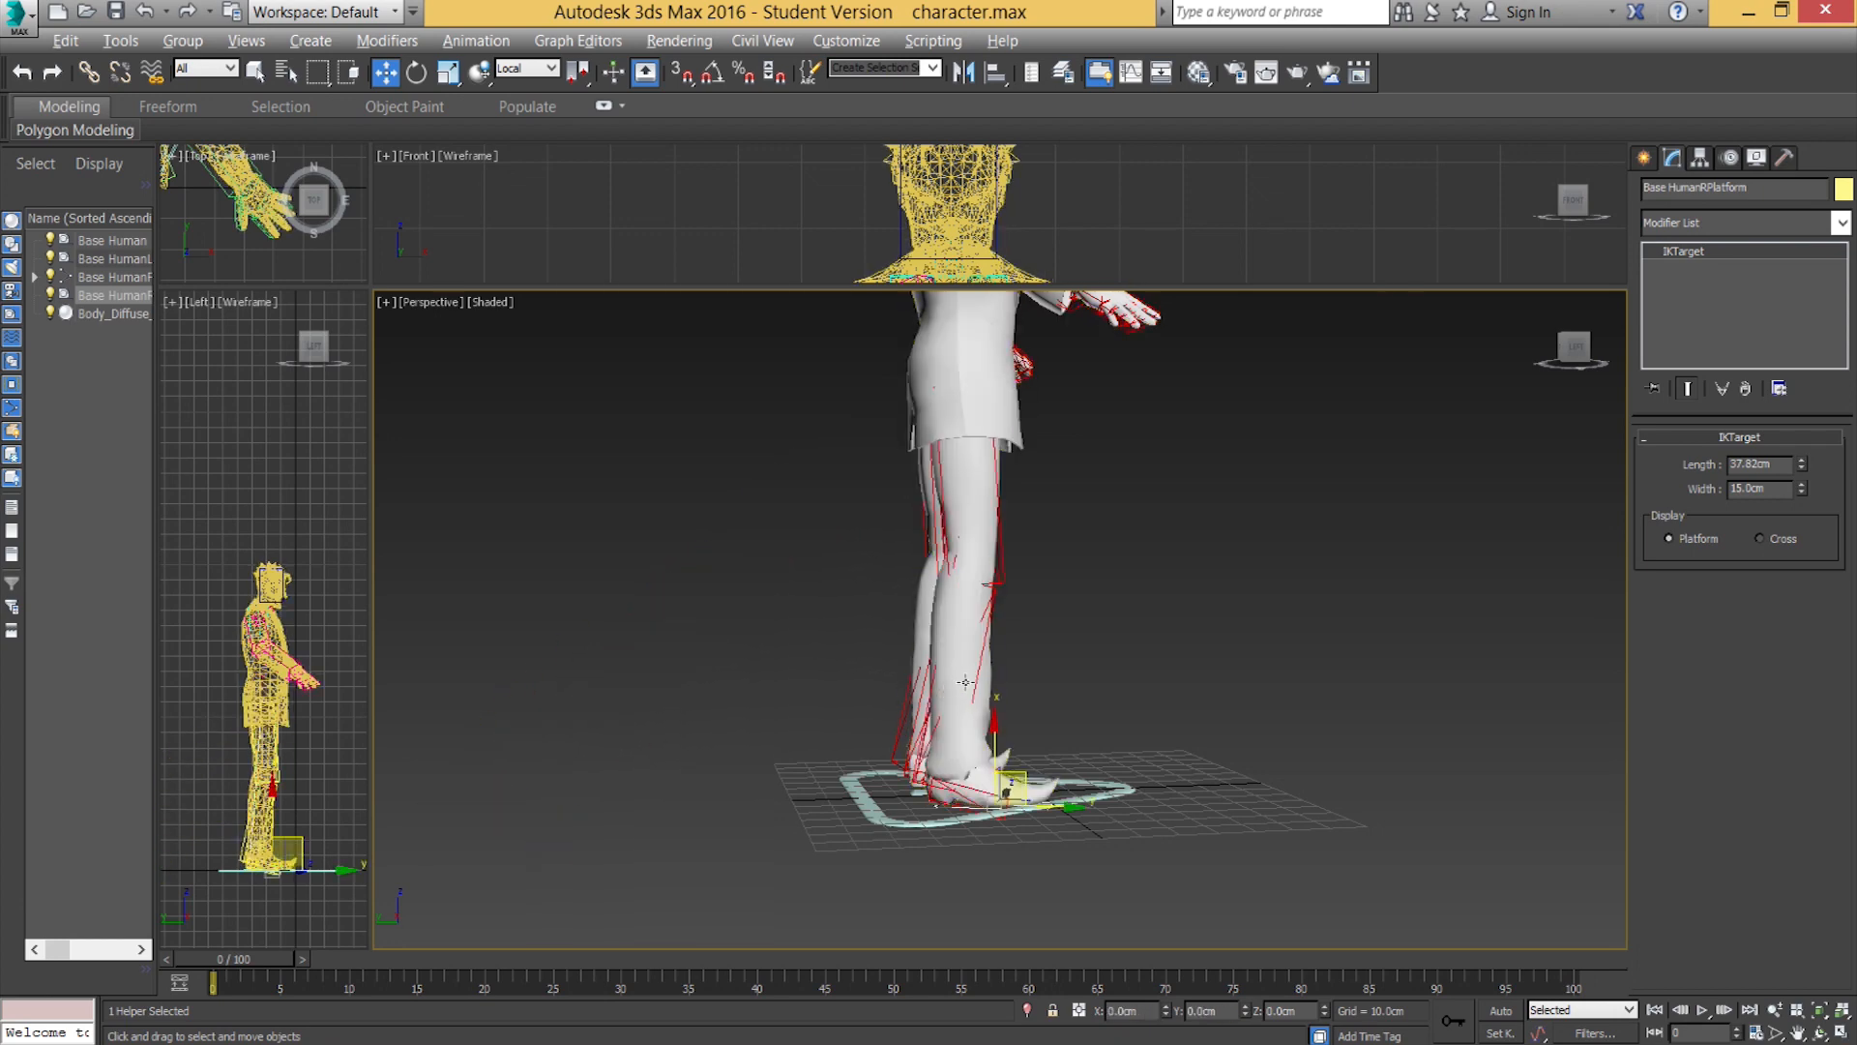
Select the body mesh, enable Edit Envelopes in its Skin modifier, and choose the right calf bone.
scroll(900, 697, up, 5)
middle_drag(901, 657, 820, 795)
click(1007, 708)
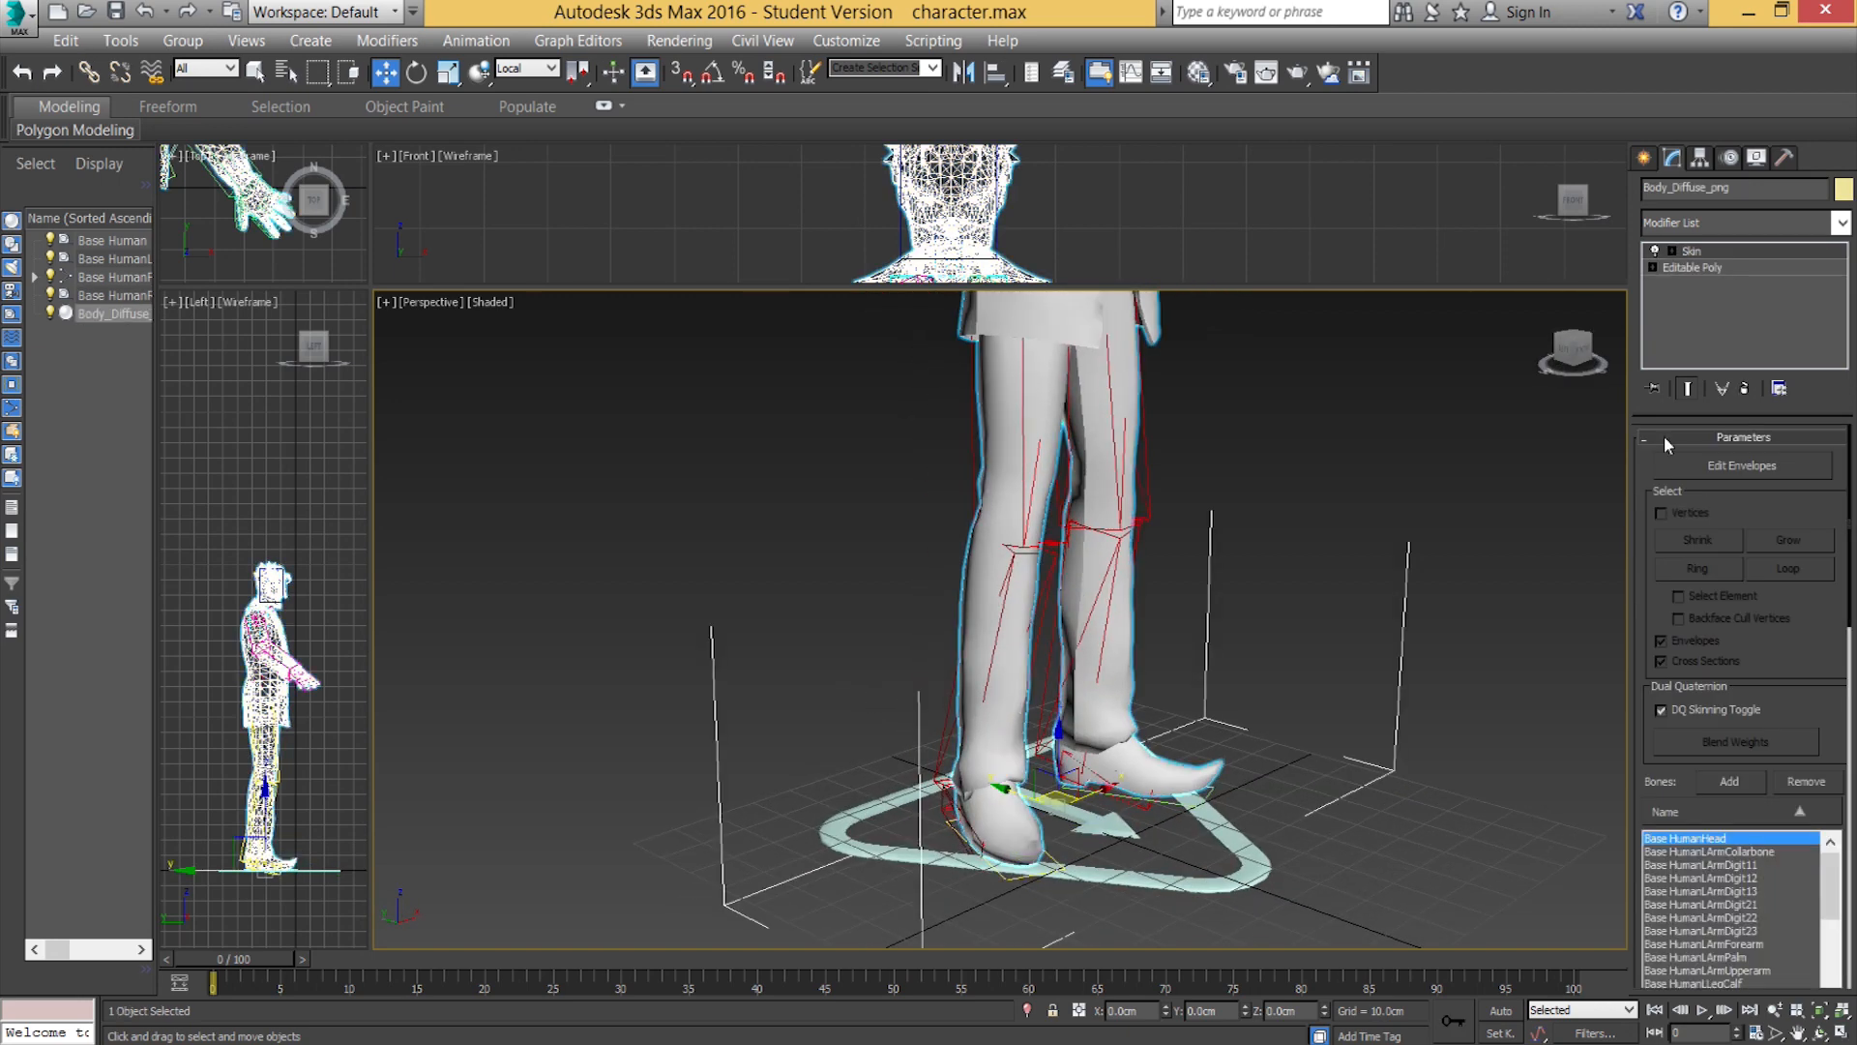
click(1738, 465)
click(1001, 661)
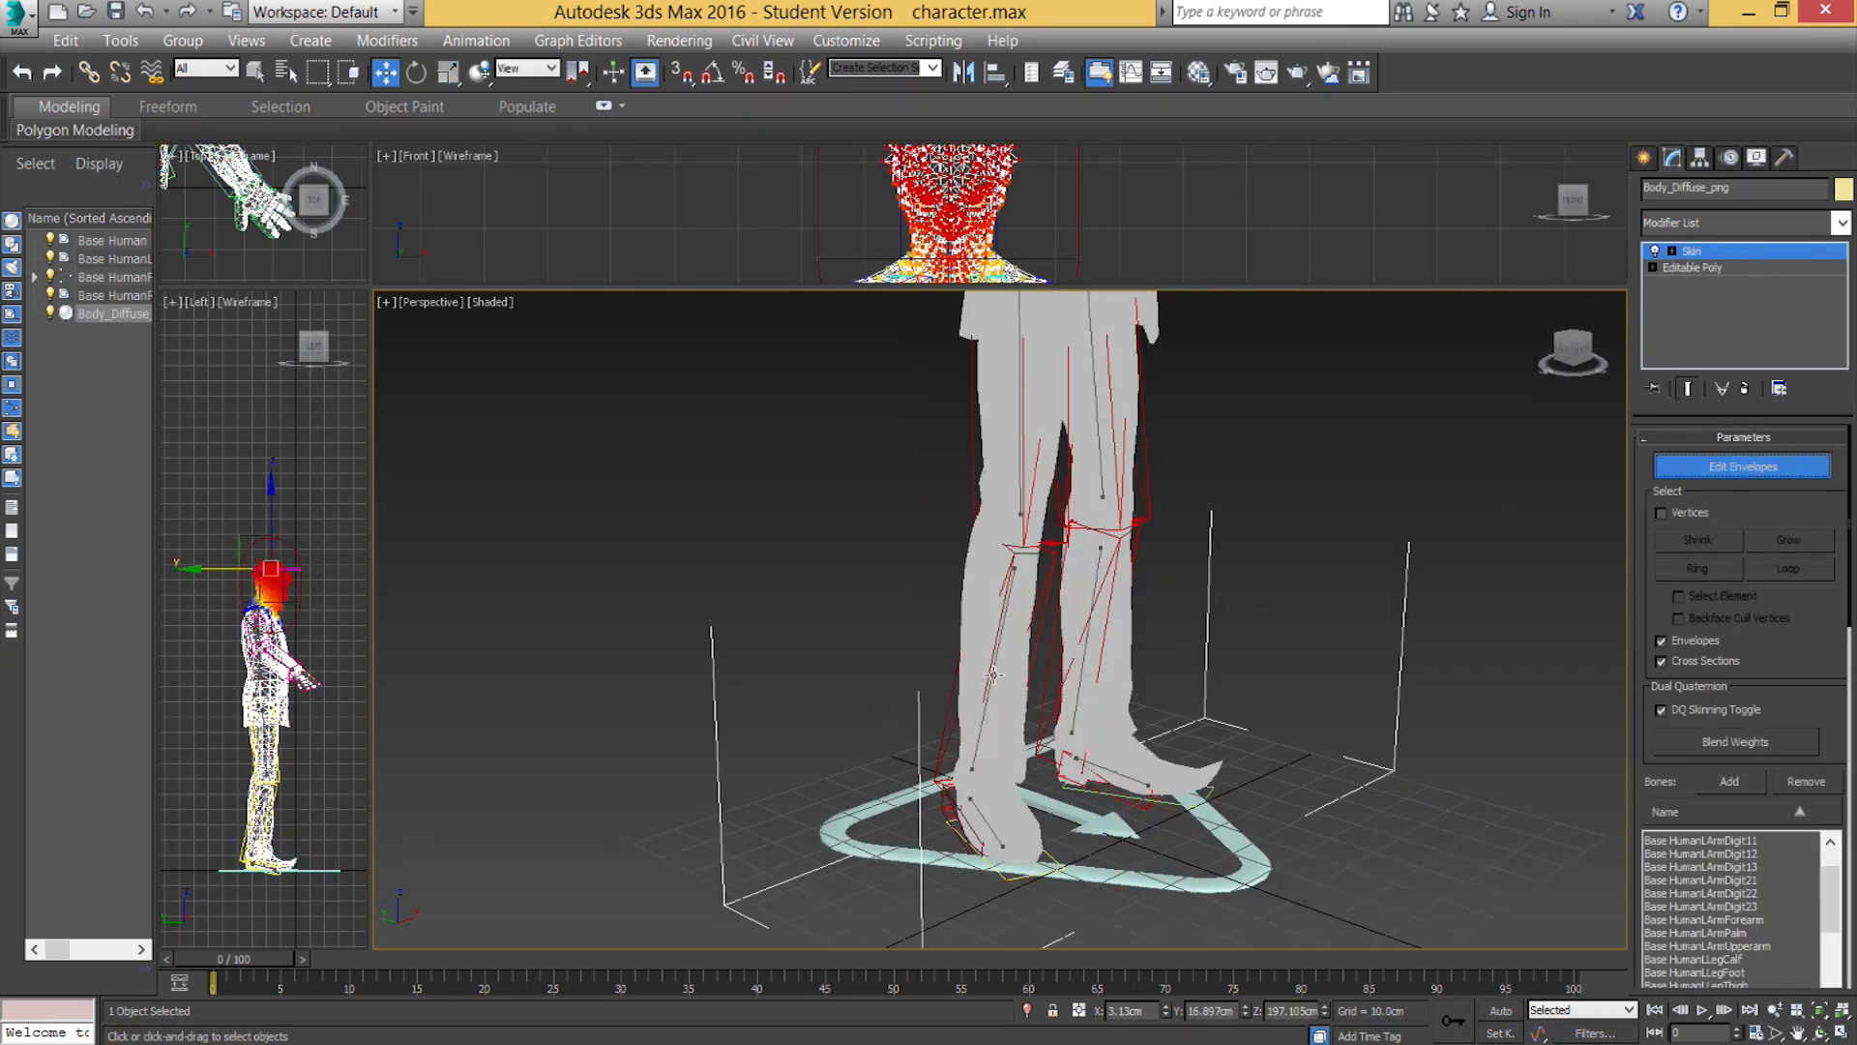
alt+middle_drag(1001, 661, 1061, 703)
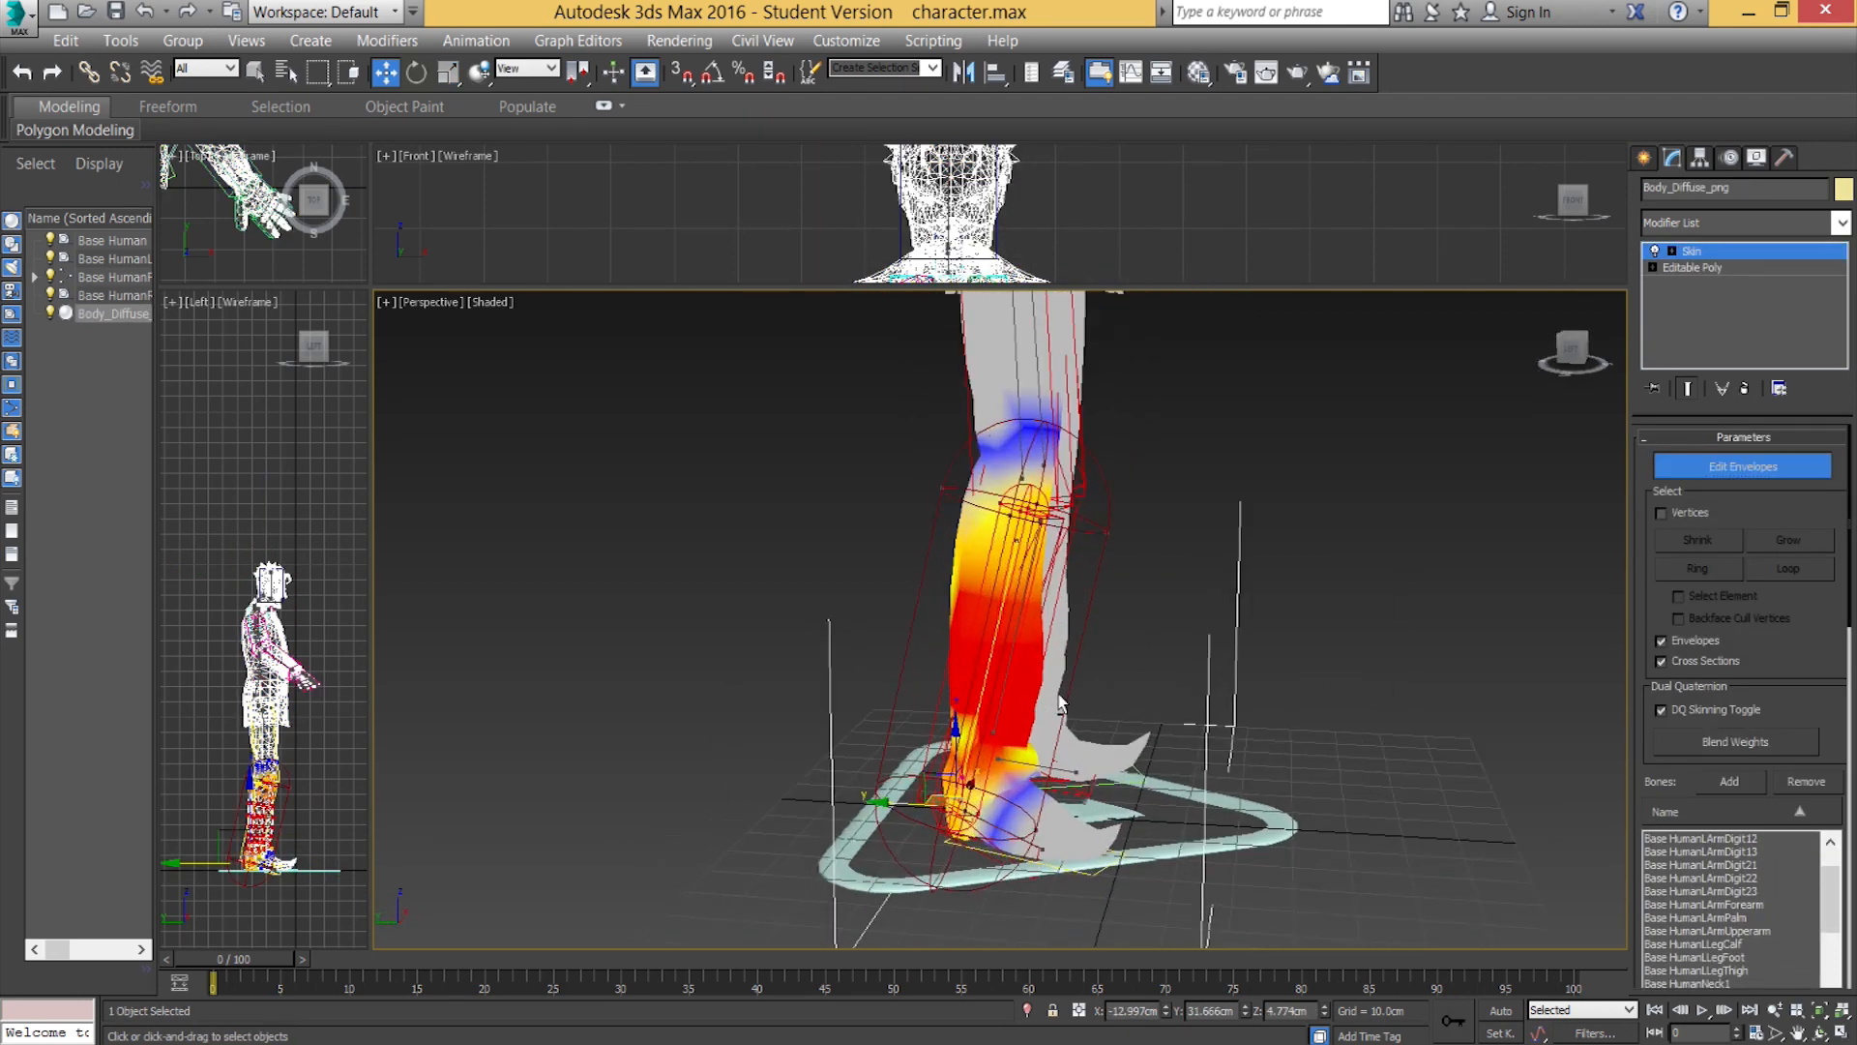
Examine the right calf's envelope and weights from the knee to the ankle, selecting its end points.
click(1025, 509)
alt+middle_drag(1027, 512, 1004, 542)
scroll(1095, 549, up, 4)
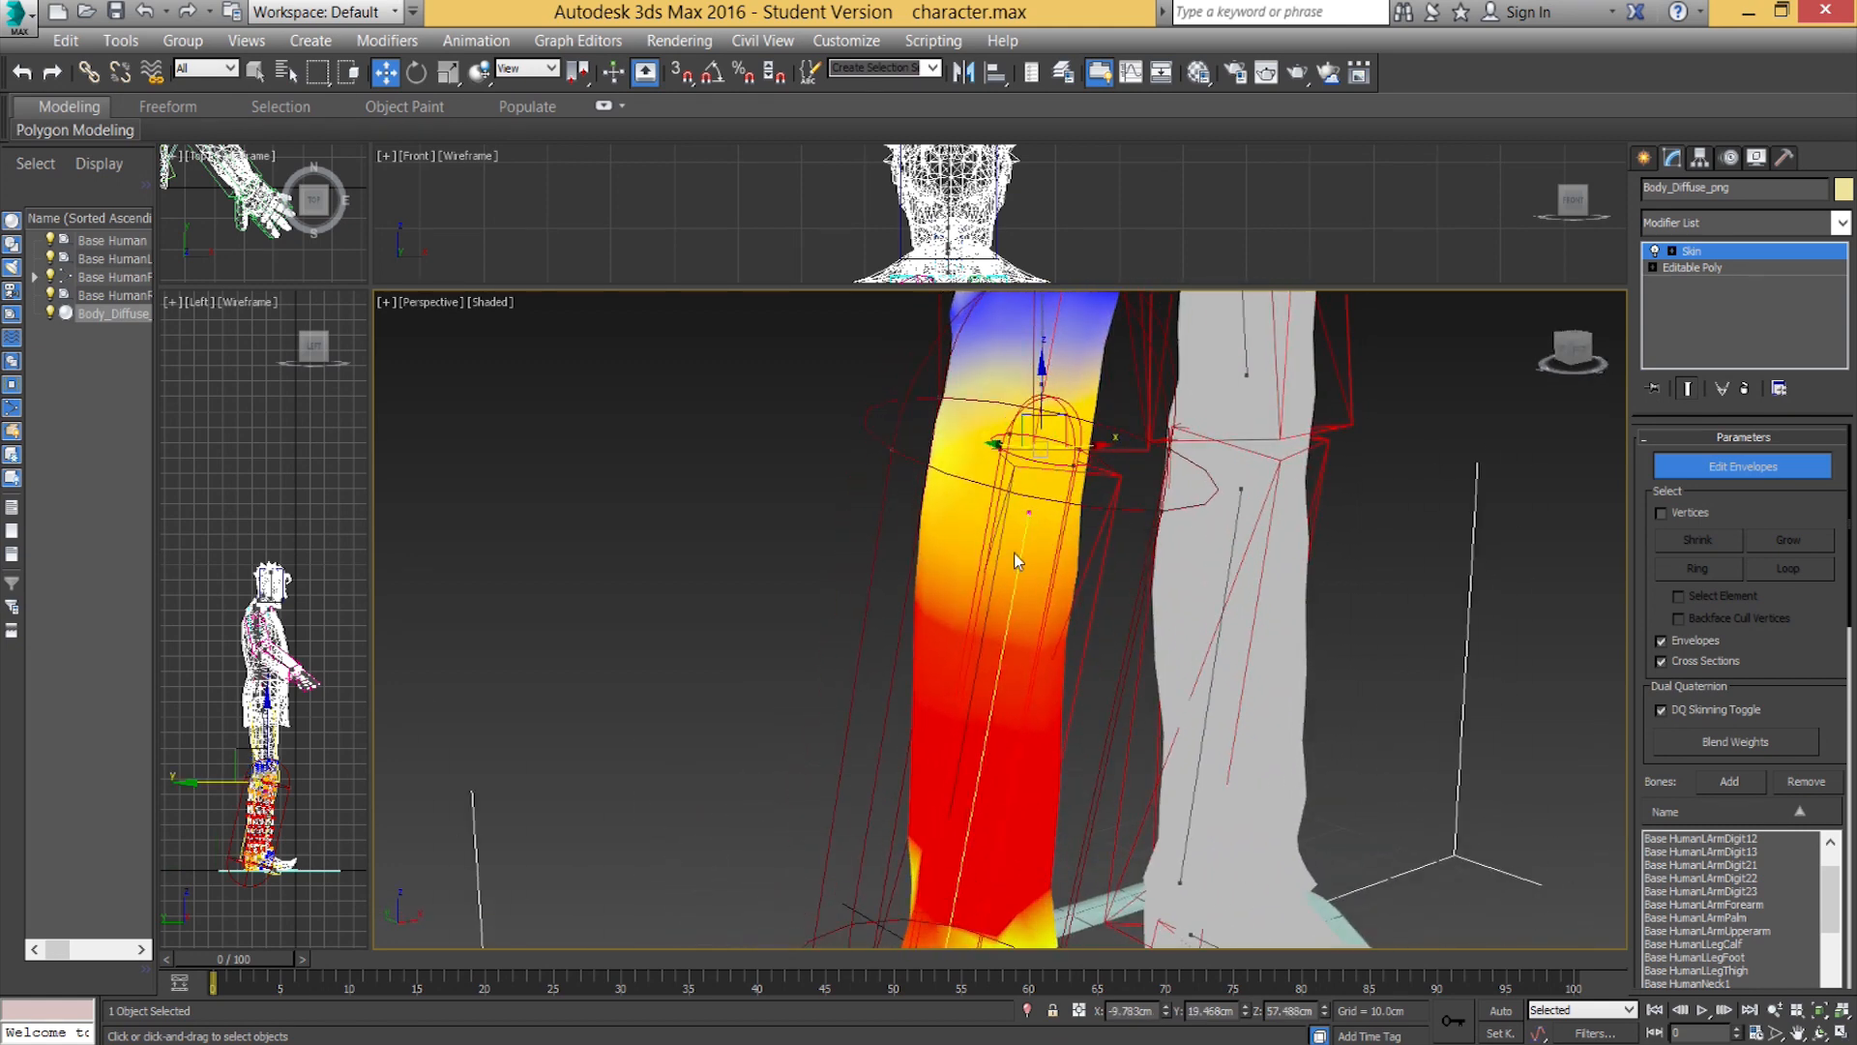
middle_drag(1022, 709, 1085, 498)
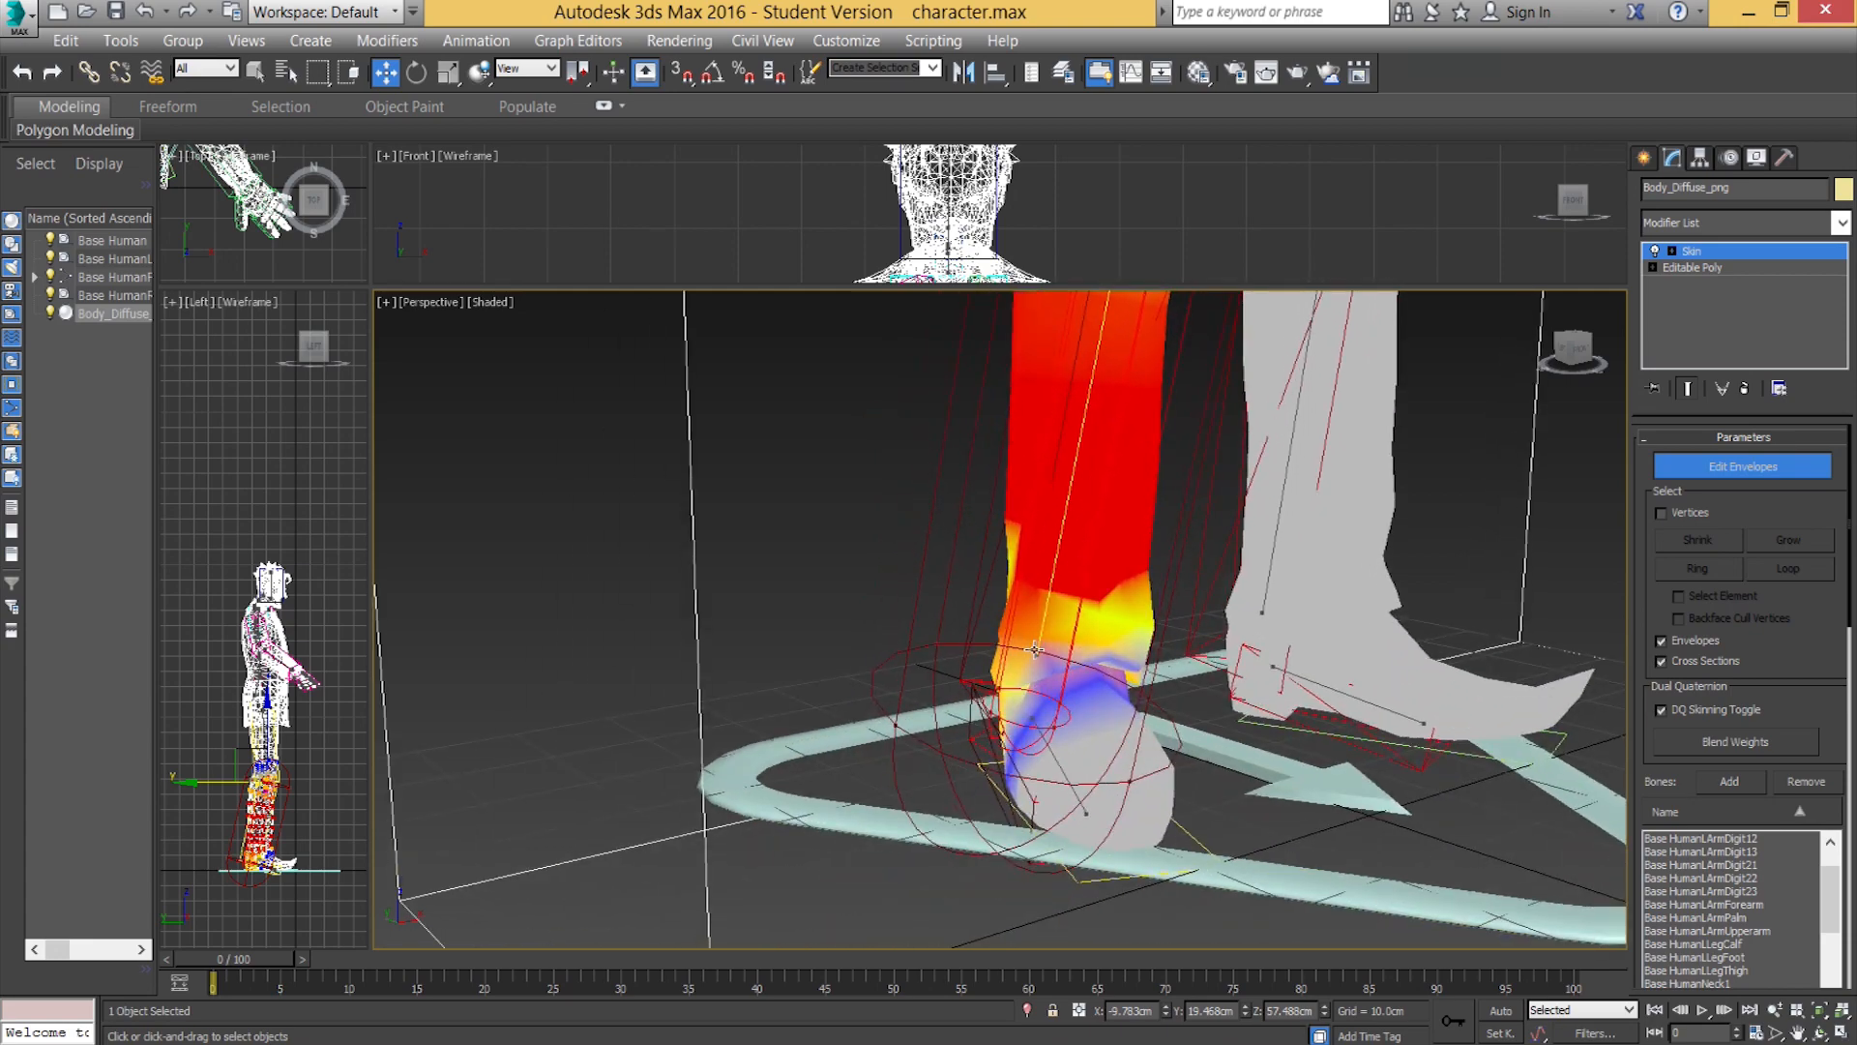
alt+middle_drag(1032, 654, 1180, 718)
click(1067, 634)
middle_drag(1152, 528, 1110, 712)
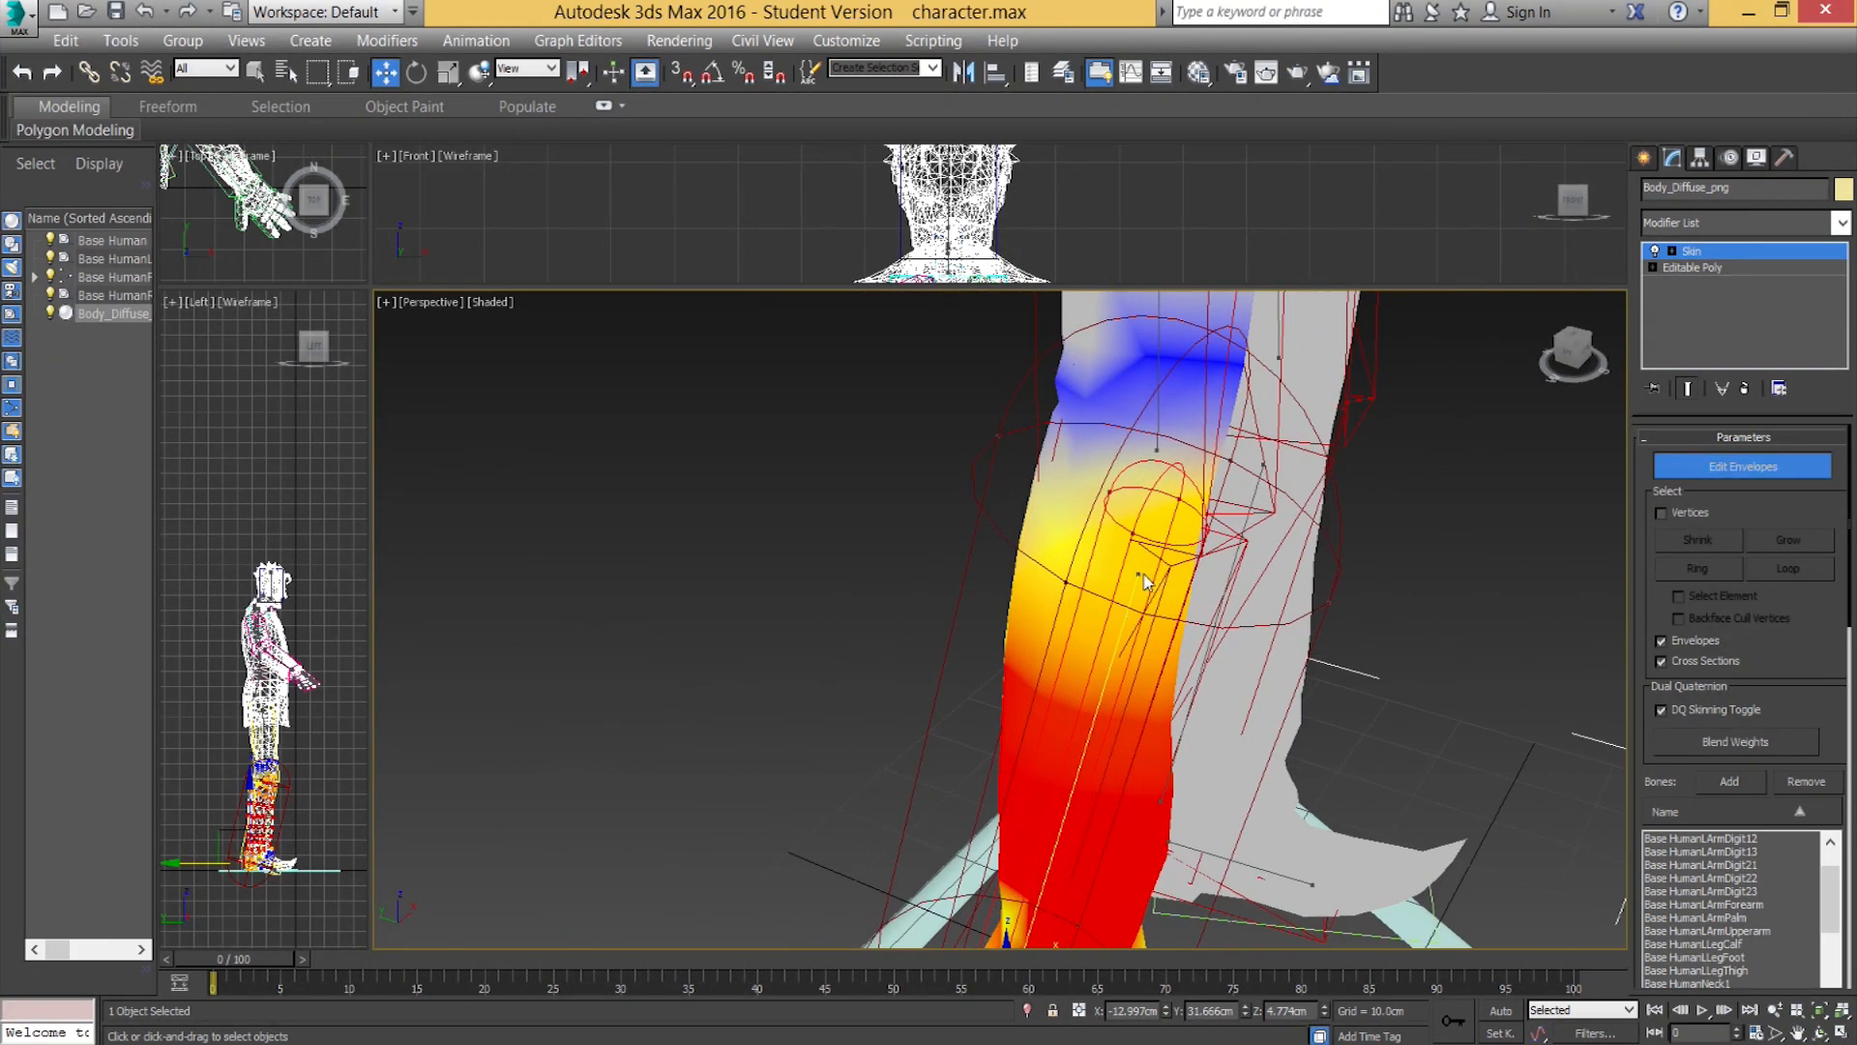
Resize the outer and inner envelope cross sections at the knee end of the right calf bone.
alt+middle_drag(1136, 588, 1144, 614)
drag(1100, 517, 1057, 679)
alt+middle_drag(1185, 667, 1064, 523)
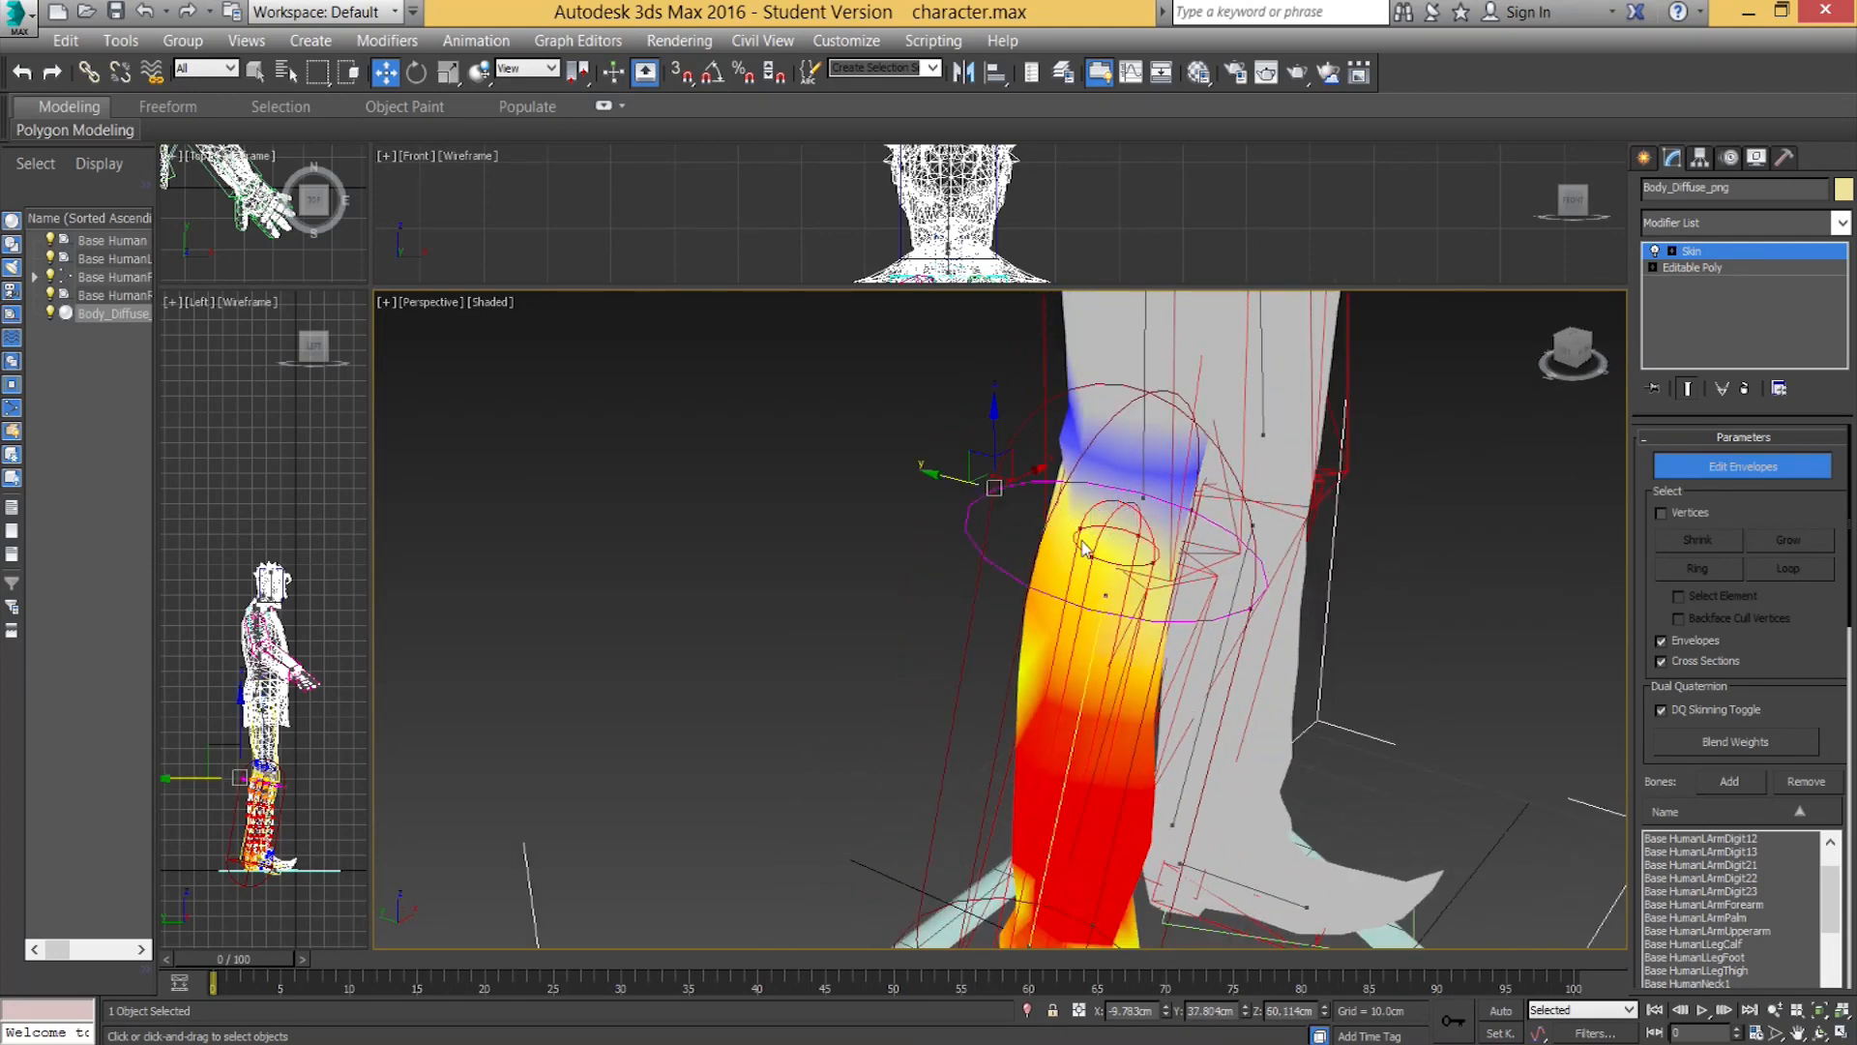
alt+middle_drag(1082, 529, 1060, 555)
drag(1031, 516, 988, 515)
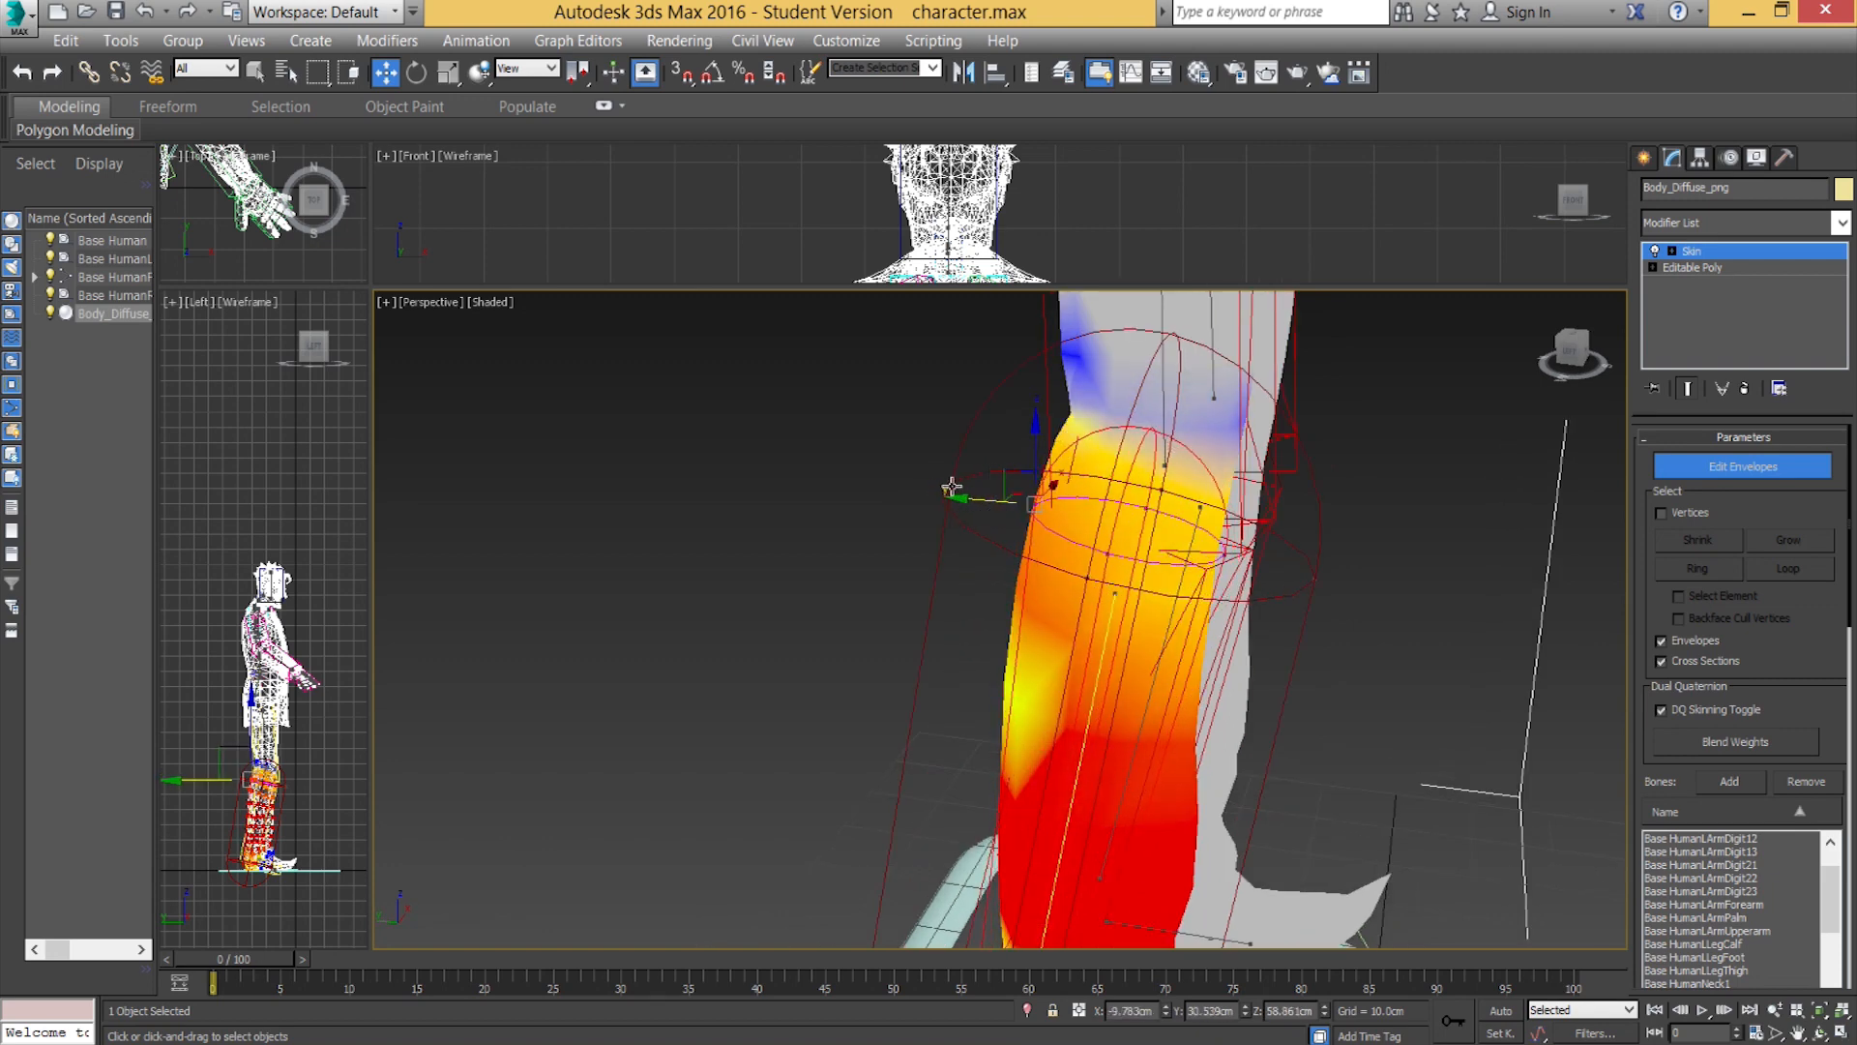
drag(996, 502, 841, 480)
Move the knee end of the right thigh's envelope up the leg to about Y 21.4 cm, Z 72.8 cm.
alt+middle_drag(1189, 434, 1125, 608)
click(967, 486)
alt+middle_drag(963, 629, 1006, 727)
scroll(1010, 724, down, 3)
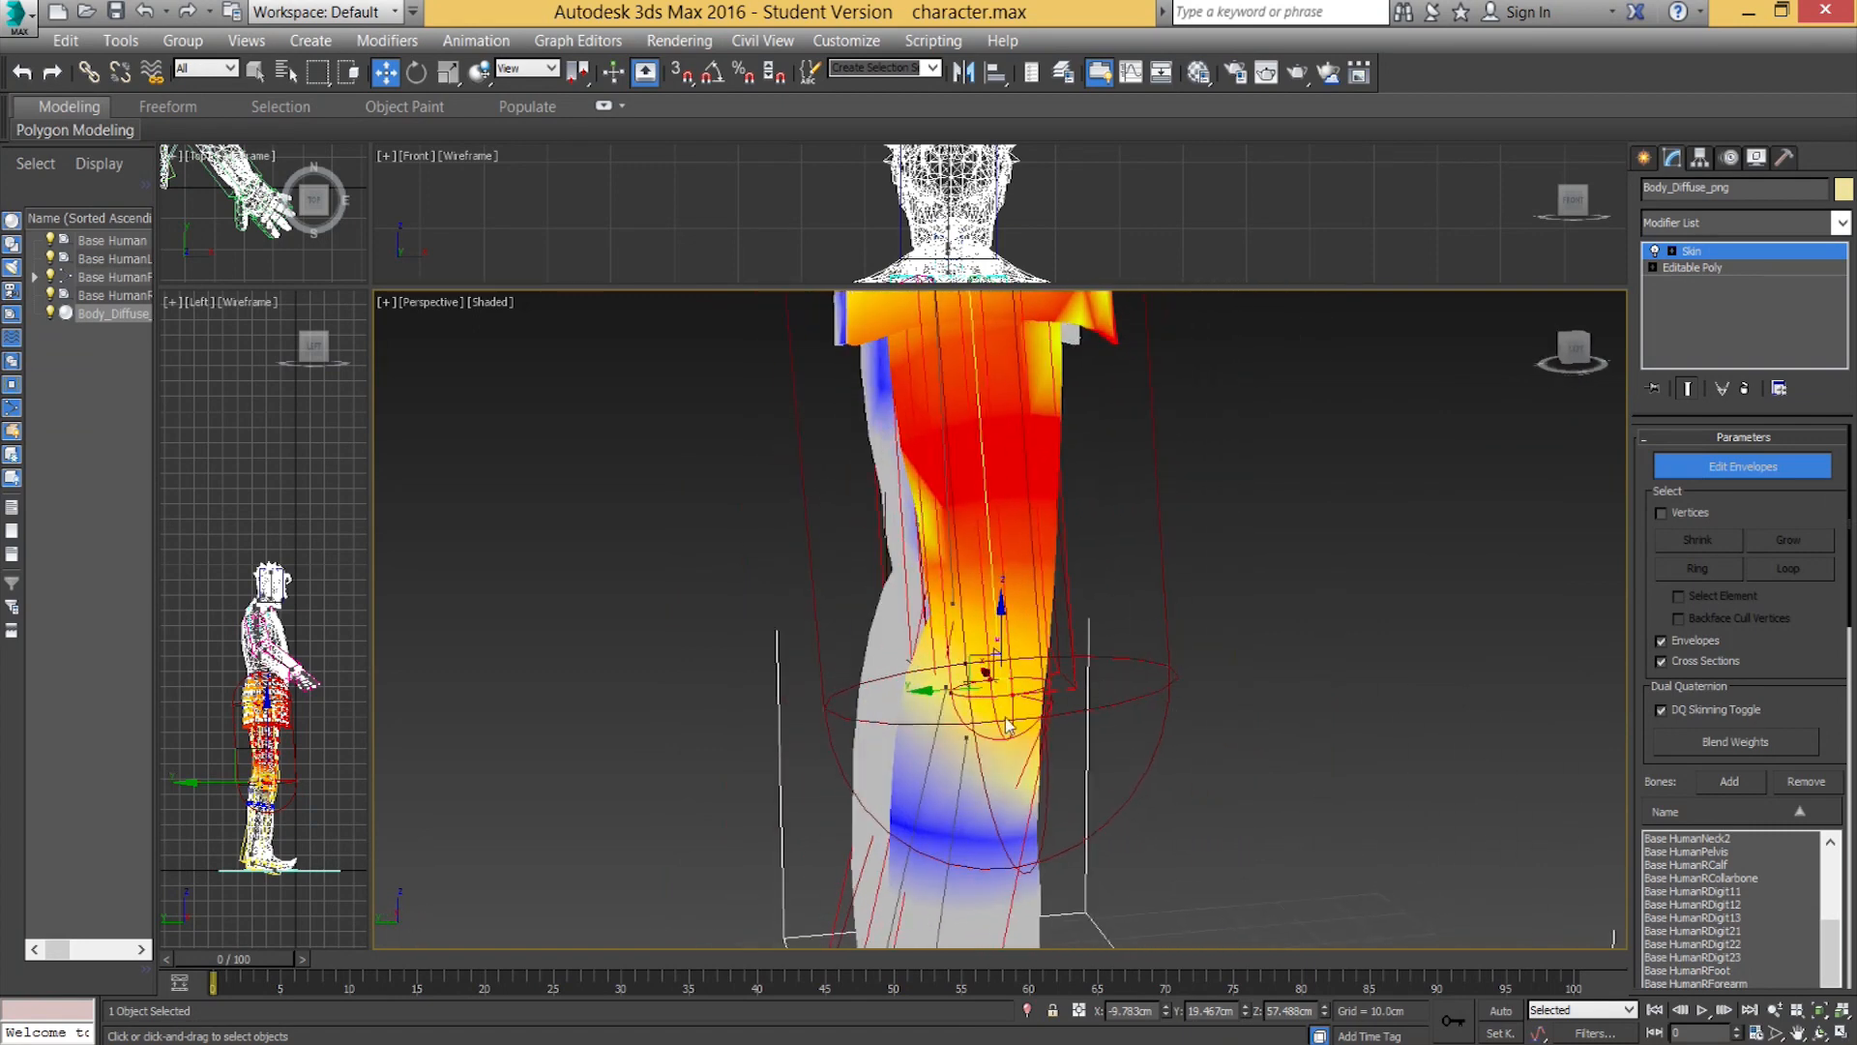
drag(996, 643, 1005, 550)
alt+middle_drag(1005, 549, 966, 619)
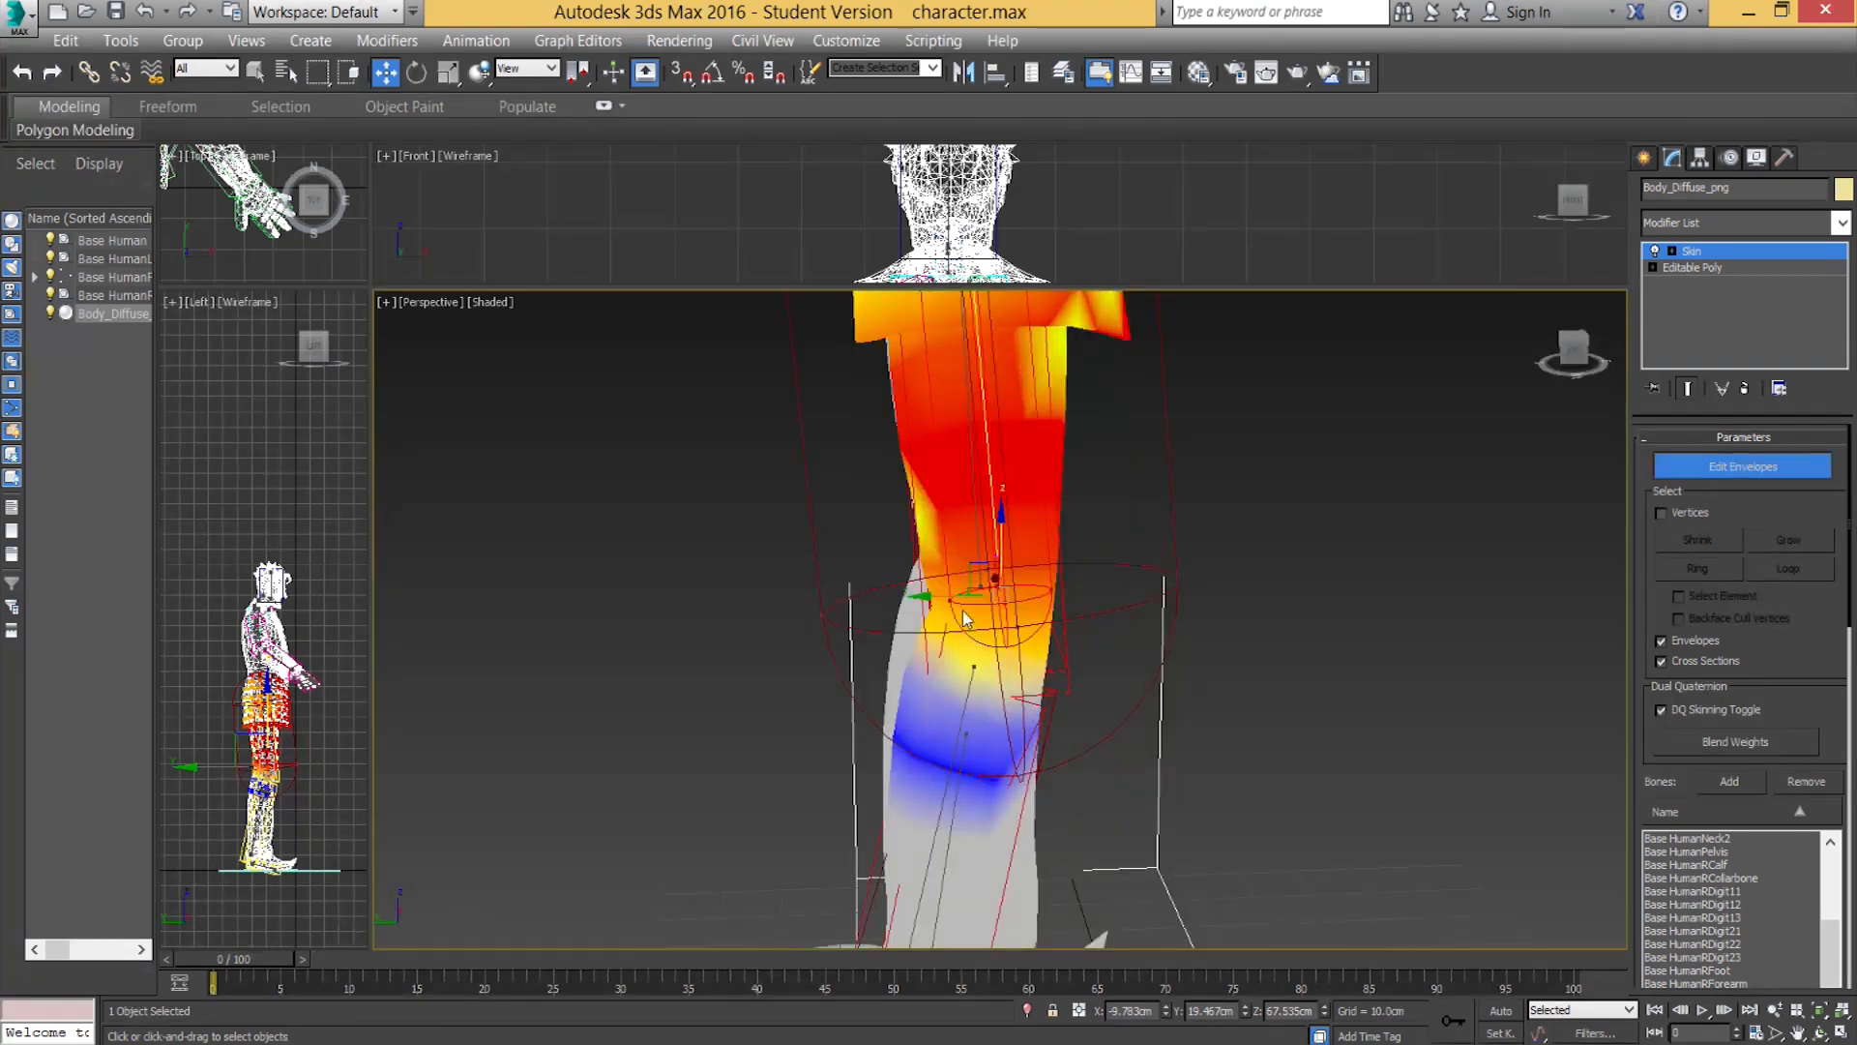
drag(949, 598, 932, 596)
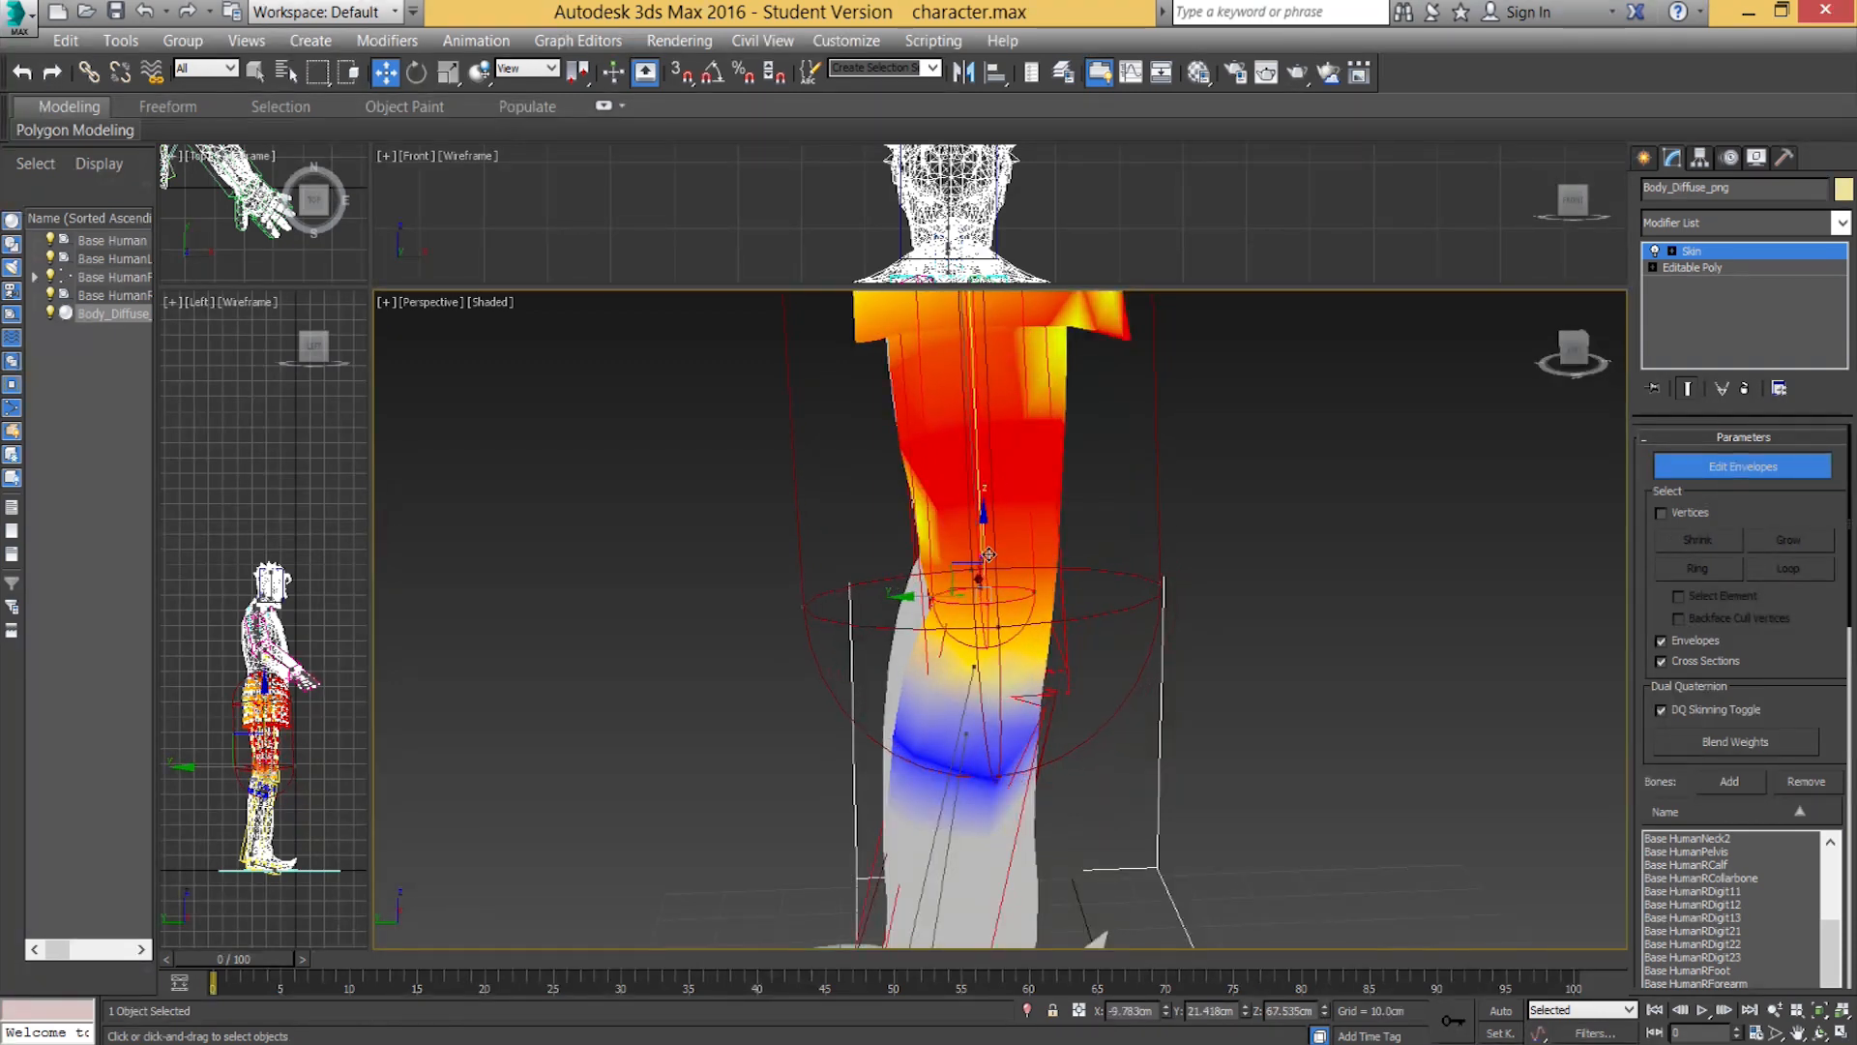
drag(985, 536, 996, 503)
scroll(900, 646, up, 2)
alt+middle_drag(900, 646, 914, 553)
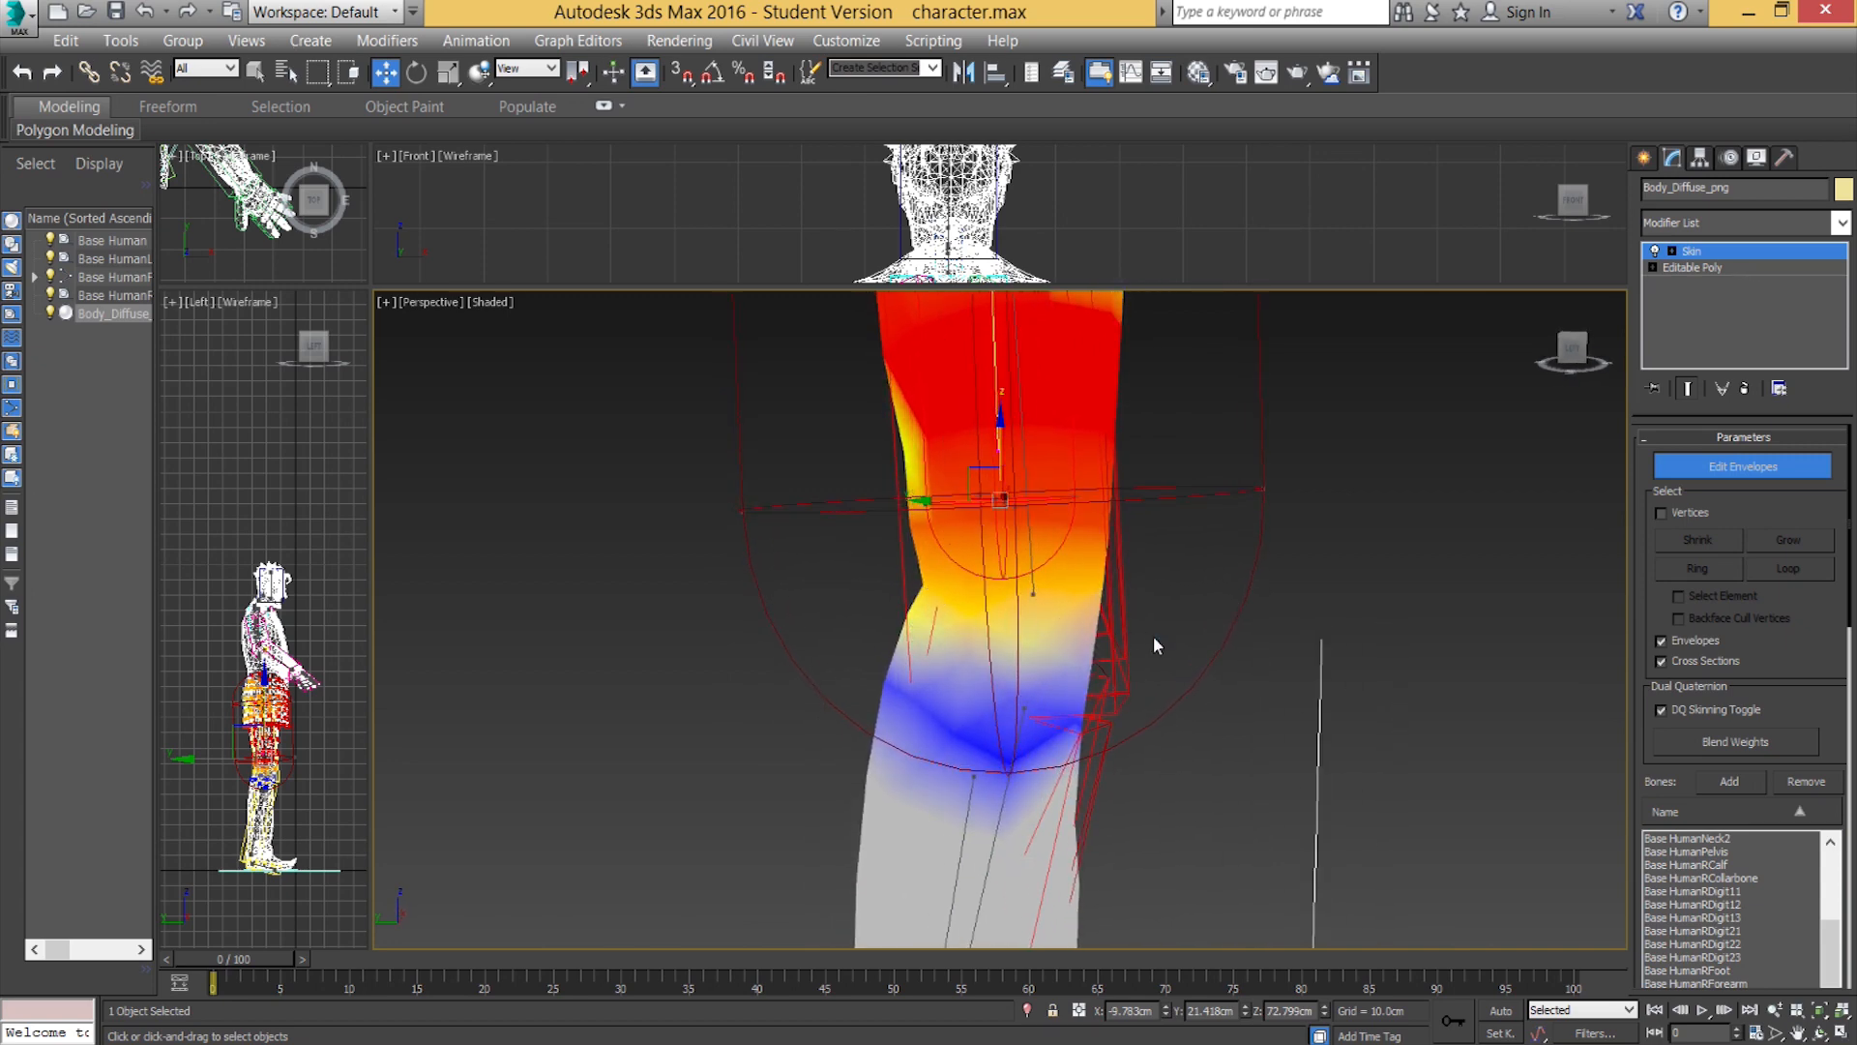
Move the knee end of the right thigh's envelope to about Y 16.2 cm, Z 71.3 cm, adjust its outer cross section, and leave envelope editing.
drag(950, 508, 992, 512)
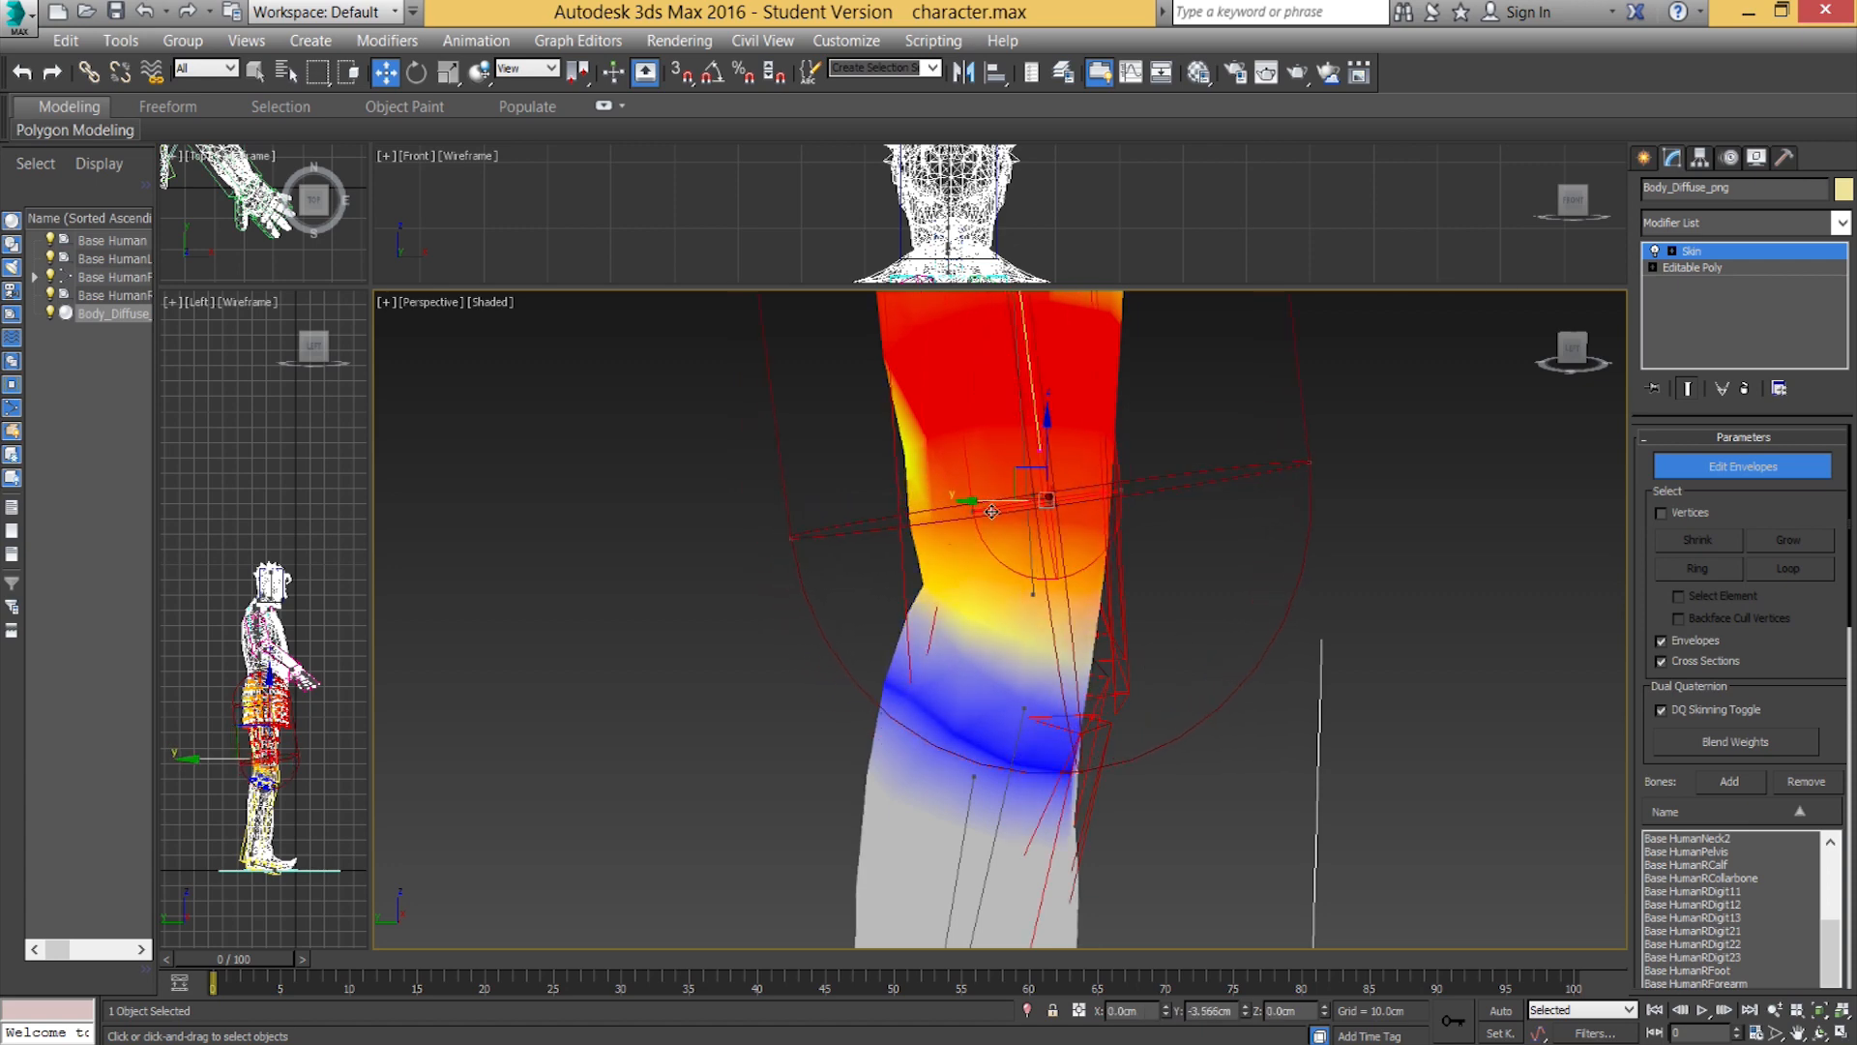
drag(1038, 449, 1015, 528)
alt+middle_drag(1100, 598, 935, 587)
scroll(1018, 516, down, 3)
alt+middle_drag(1017, 516, 943, 642)
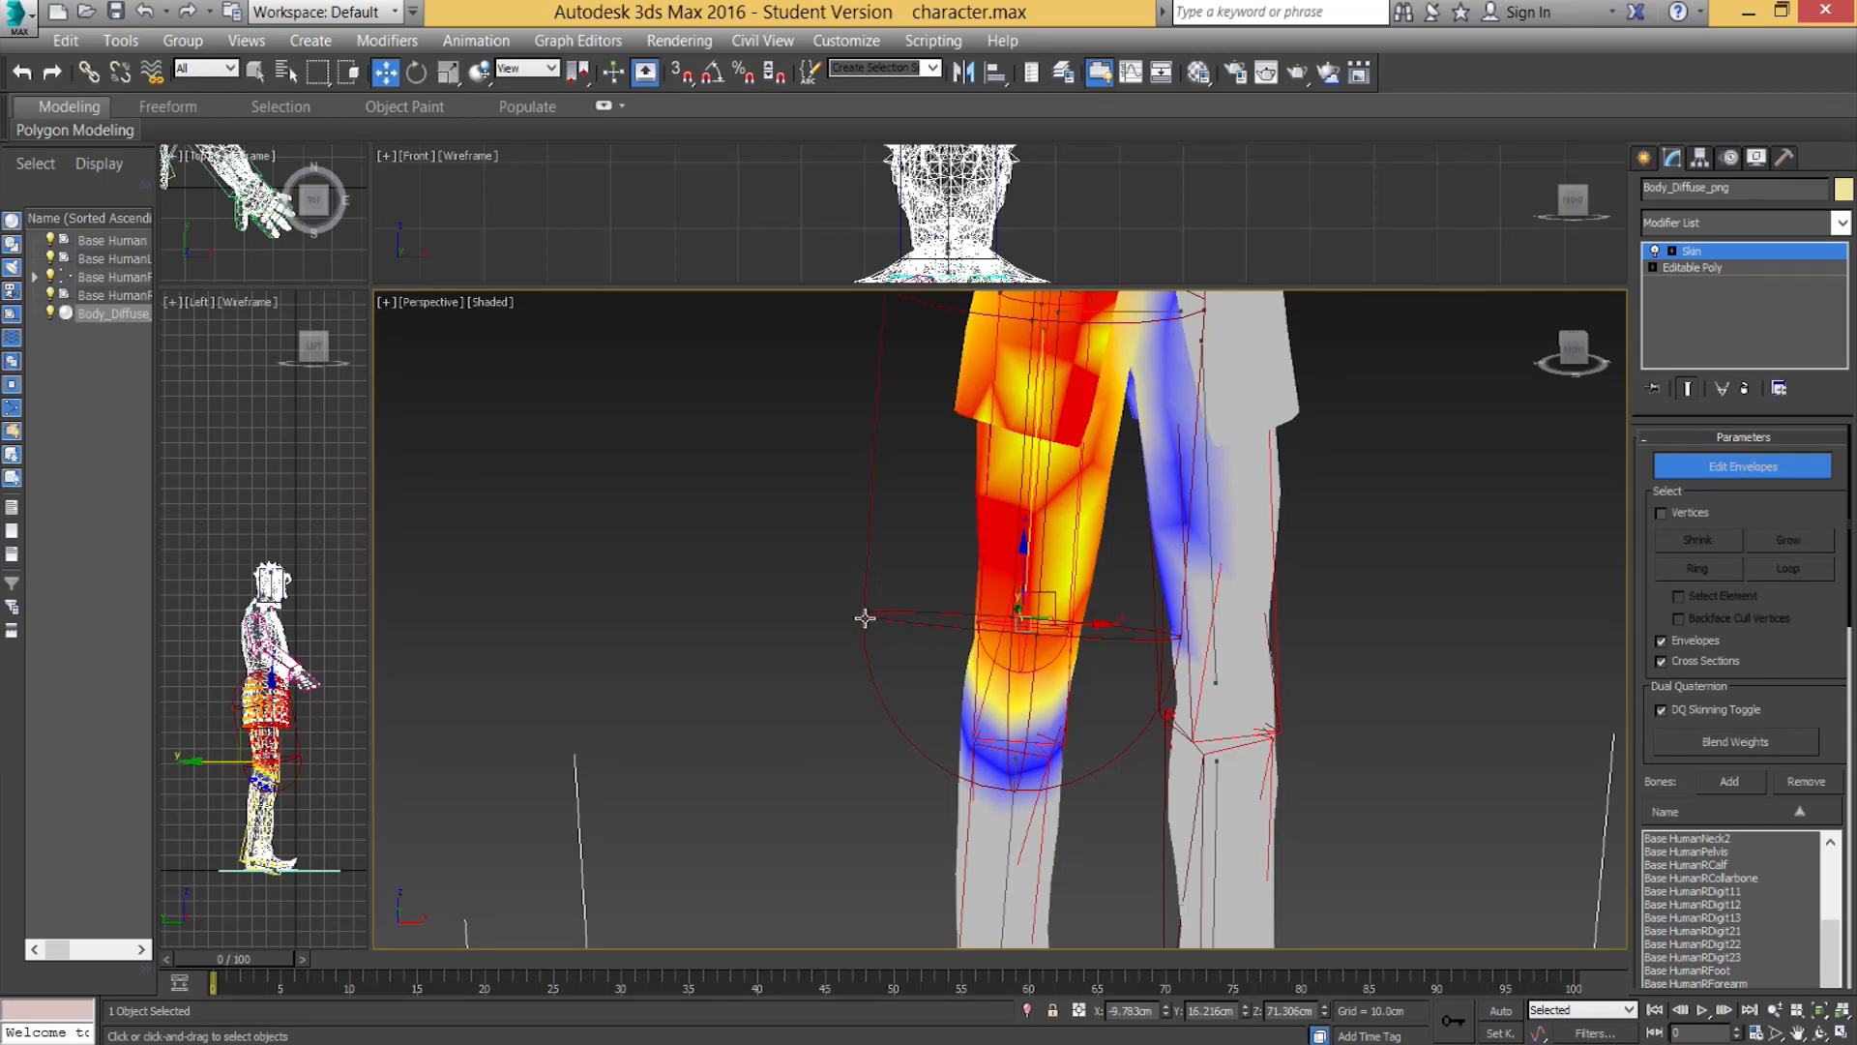
drag(929, 612, 970, 615)
alt+middle_drag(981, 616, 1478, 505)
click(1693, 476)
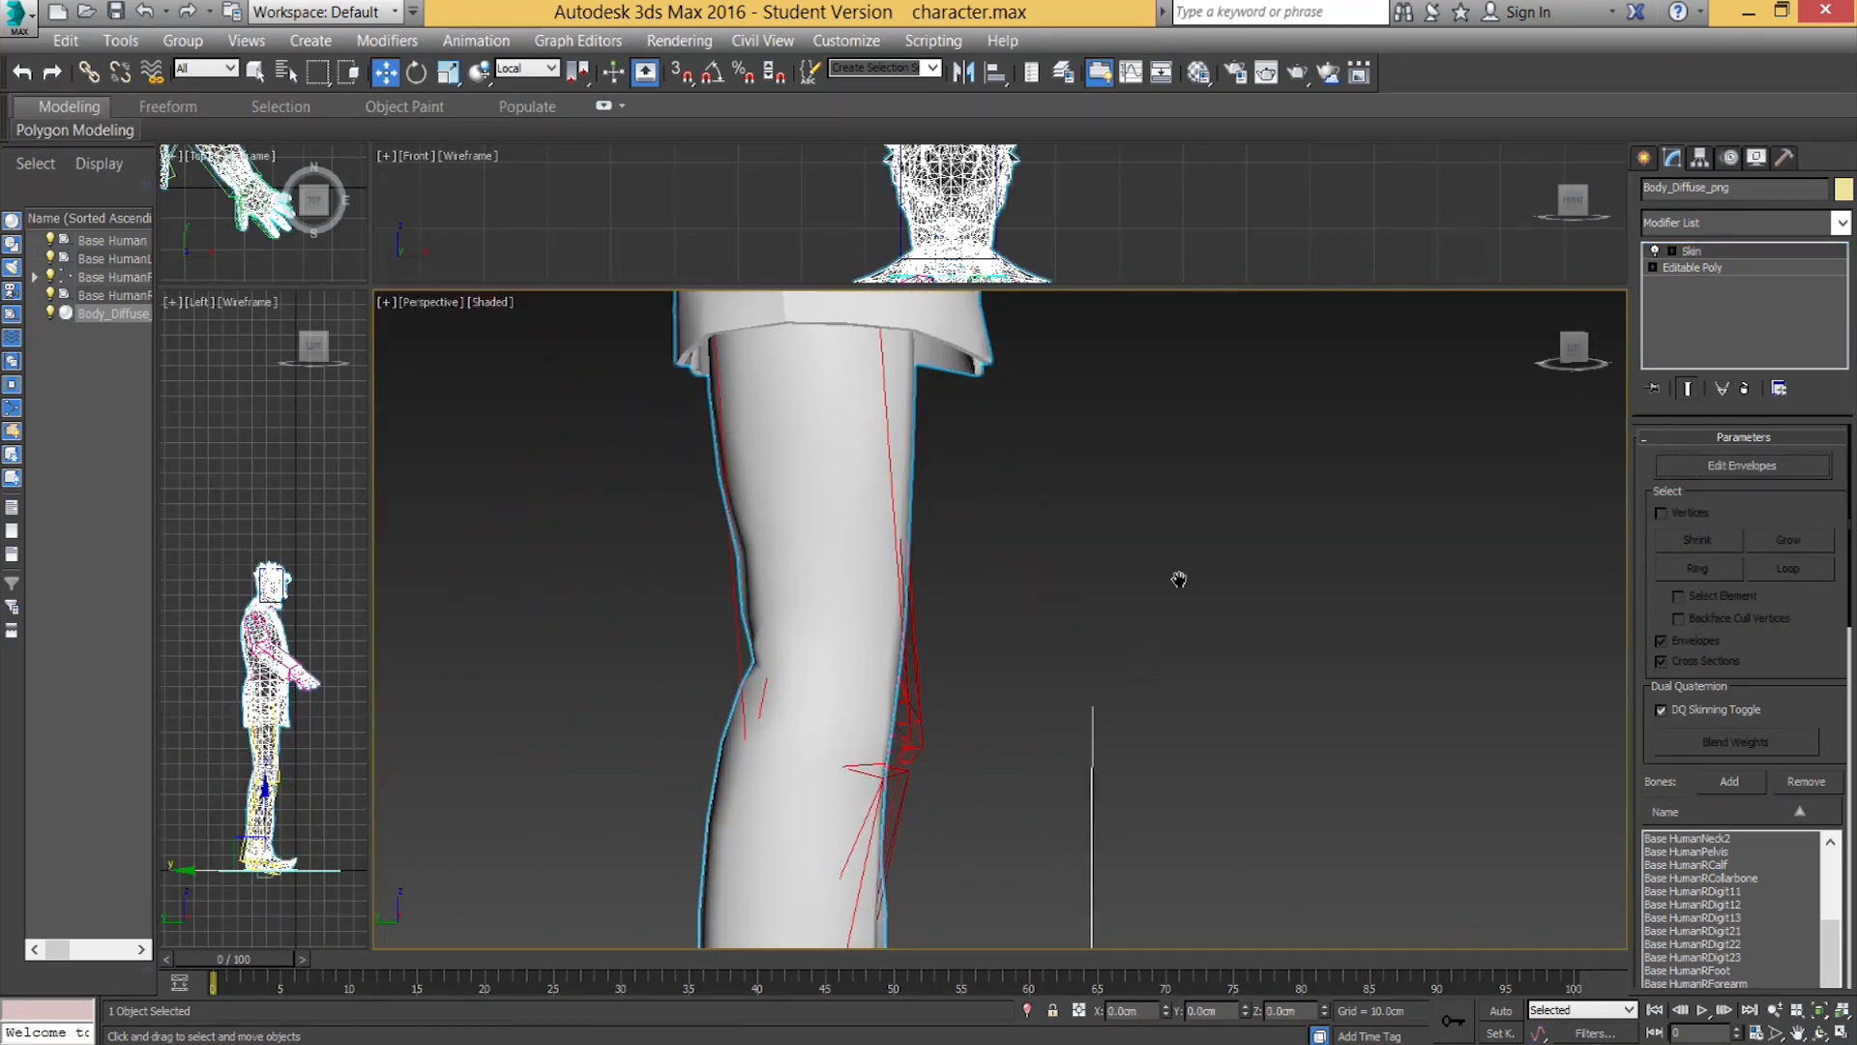
Select the right foot's IK platform and raise it forward so that the right knee bends.
scroll(1177, 576, down, 5)
alt+middle_drag(1093, 697, 990, 805)
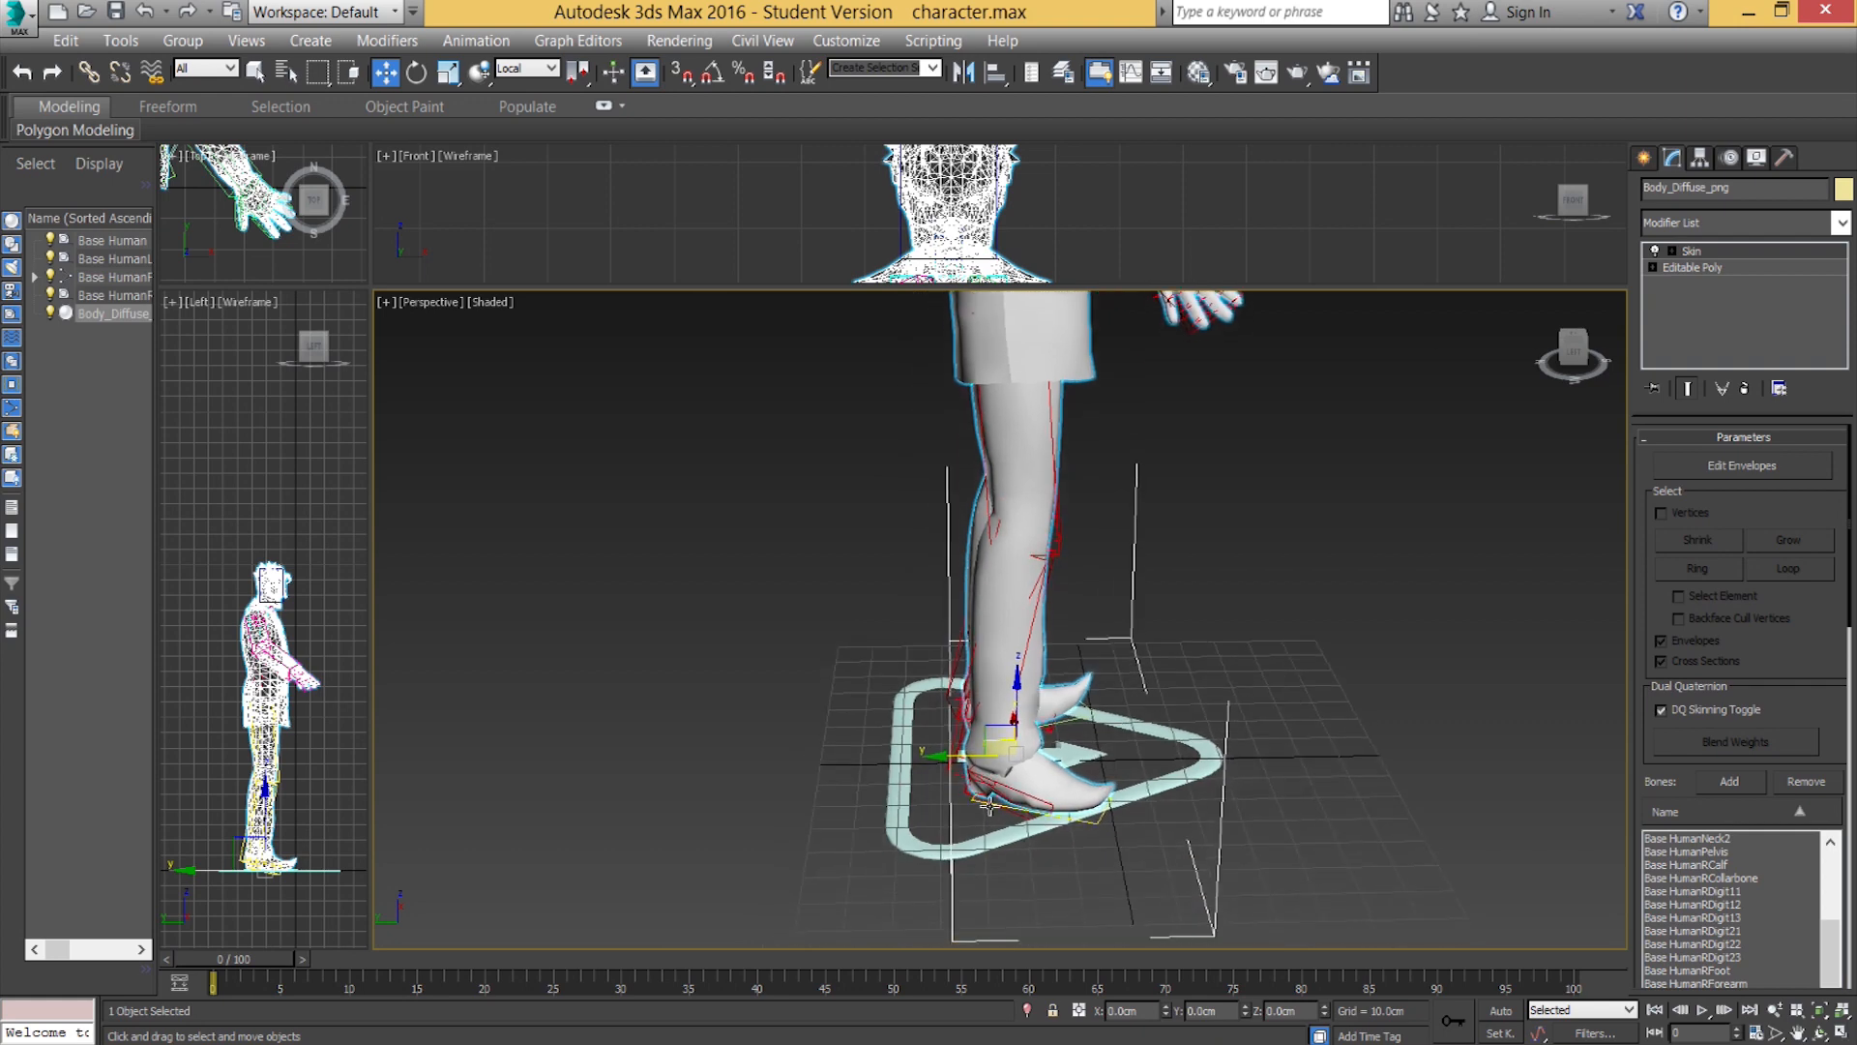
click(1025, 814)
click(1101, 822)
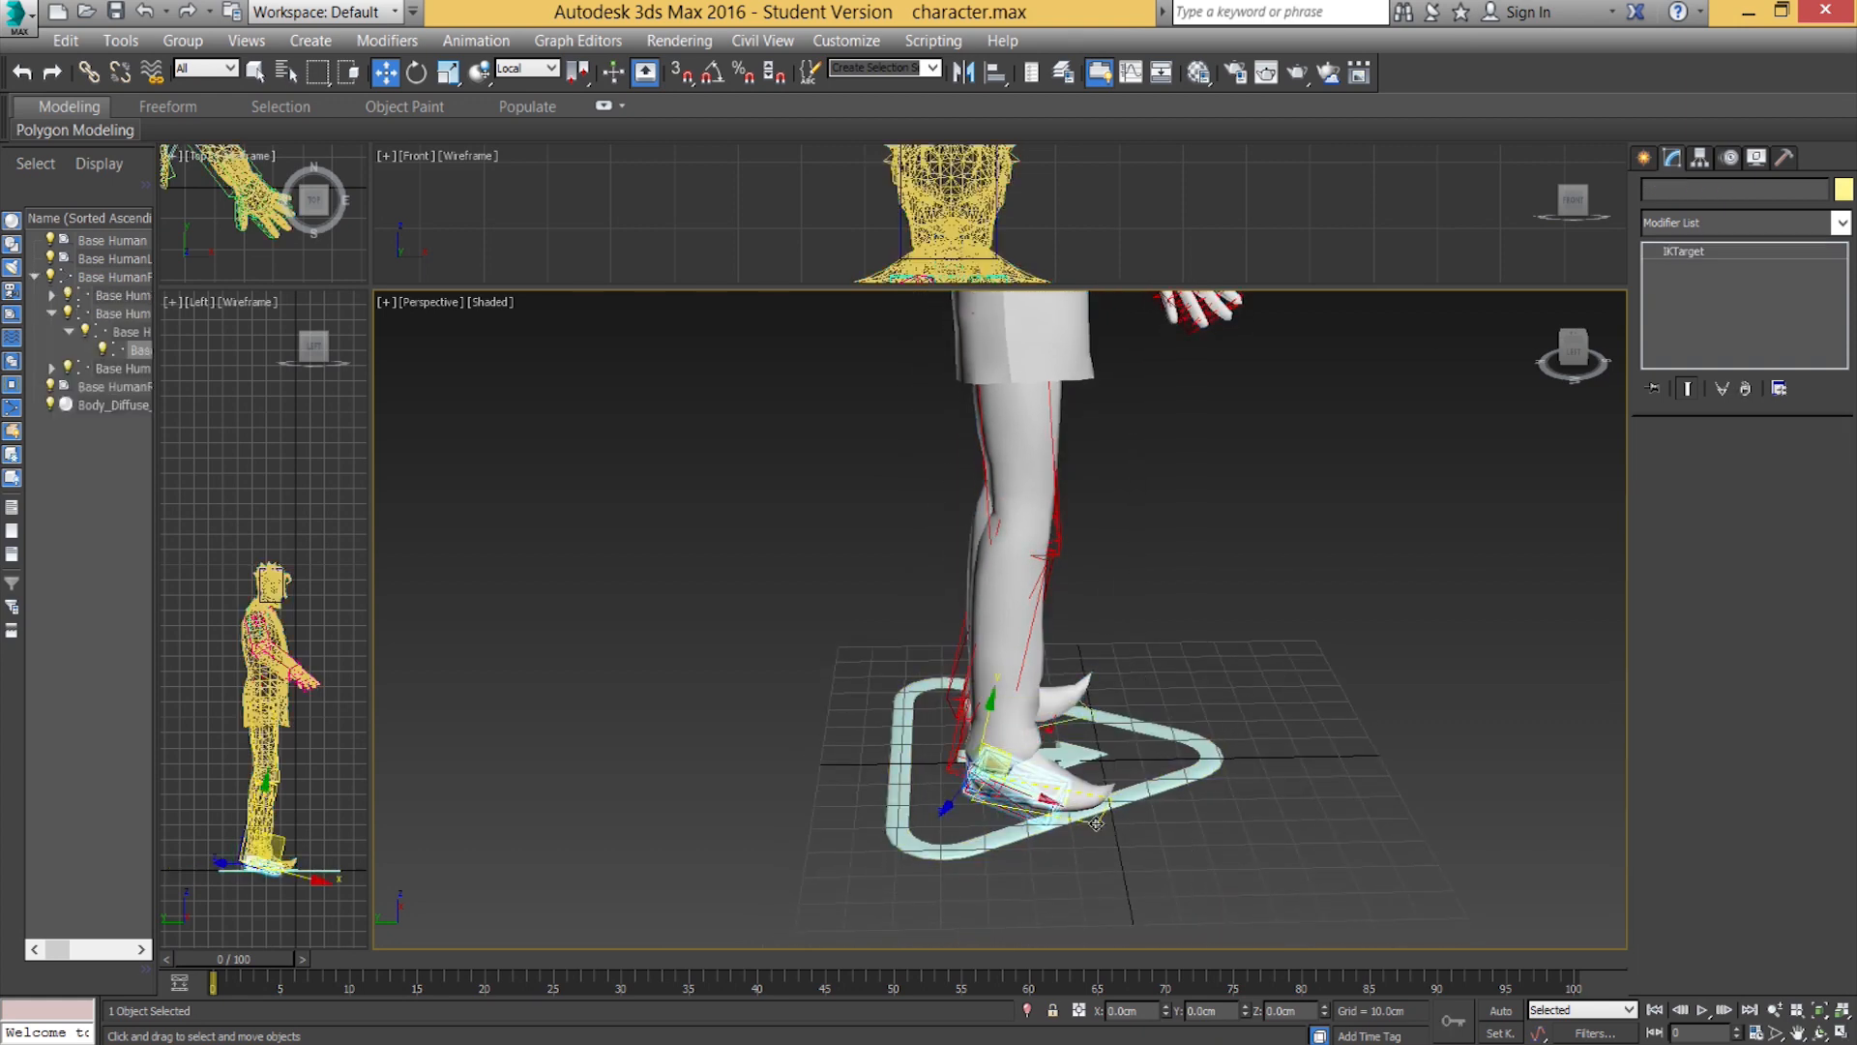
alt+middle_drag(1085, 815, 1059, 788)
scroll(1056, 785, up, 2)
drag(1070, 771, 1168, 622)
middle_drag(1169, 622, 1139, 763)
alt+middle_drag(1139, 763, 1143, 606)
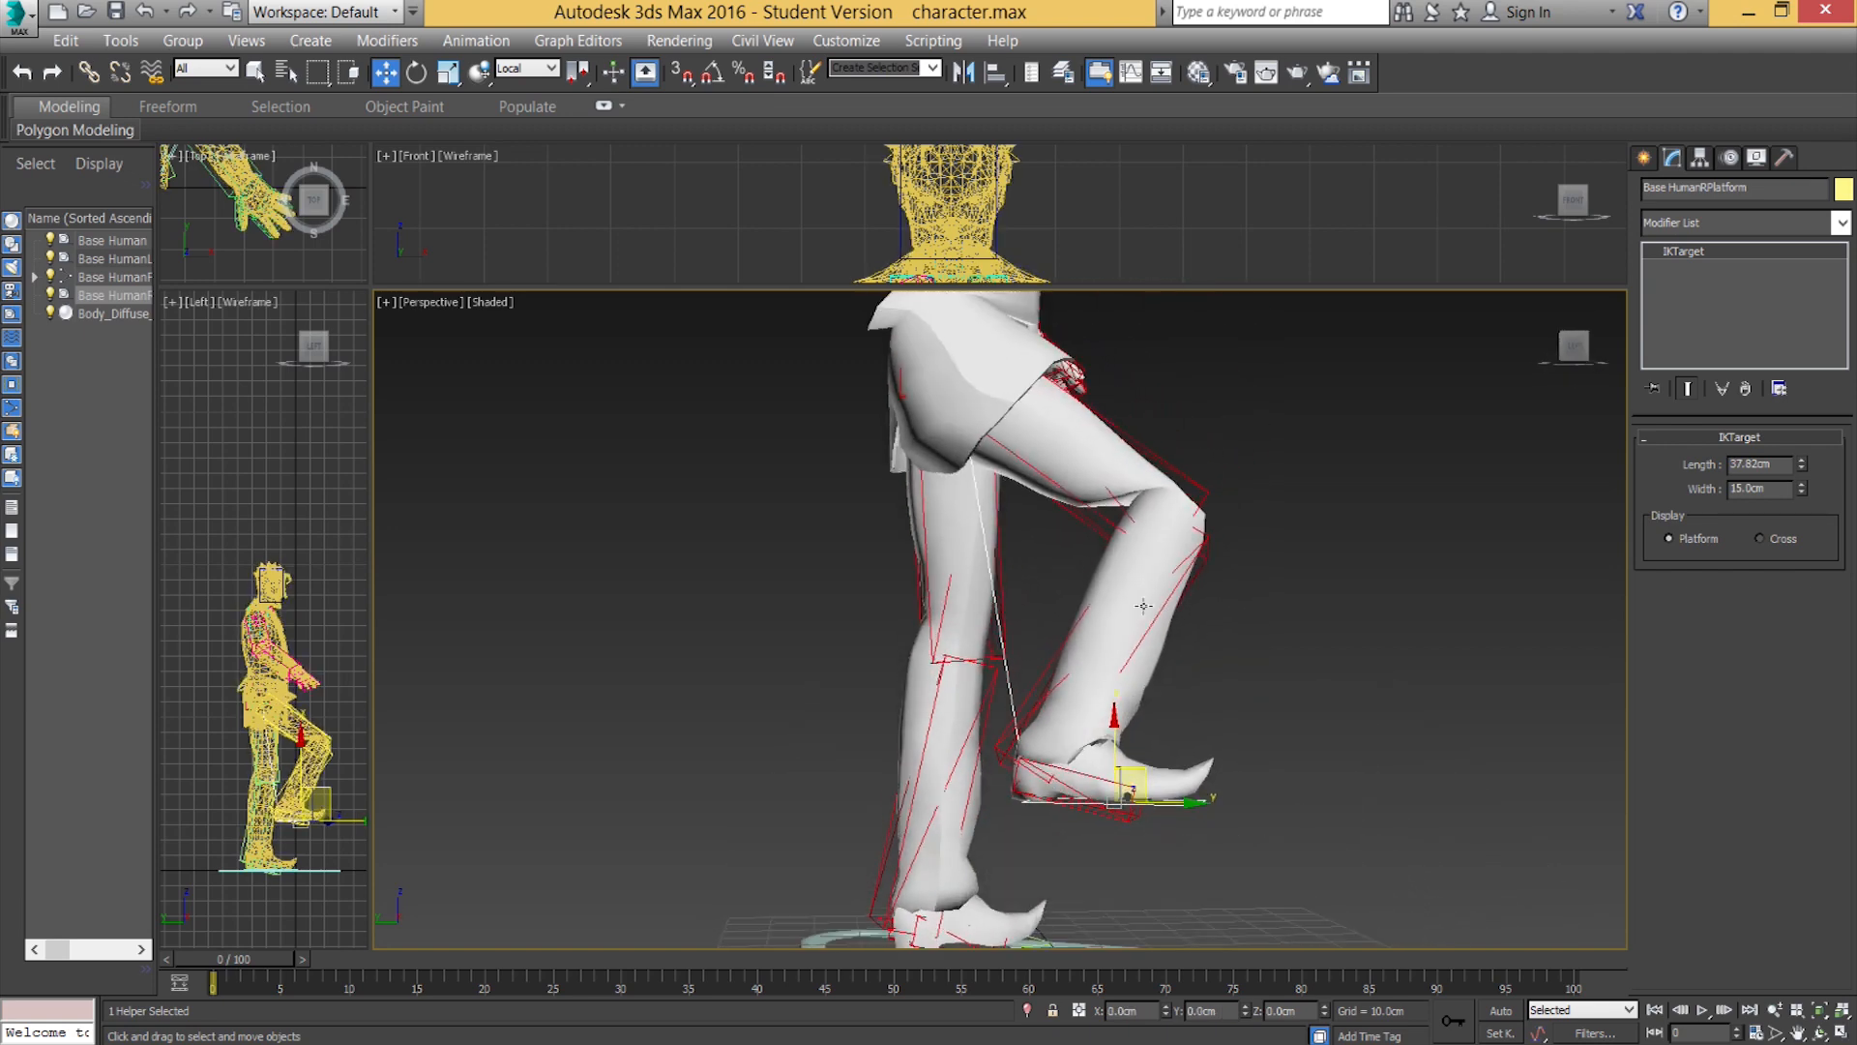
Try swinging the raised right foot away to test the knee deformation, and undo the foot moves.
alt+middle_drag(1106, 521, 1106, 531)
alt+middle_drag(1190, 475, 1178, 571)
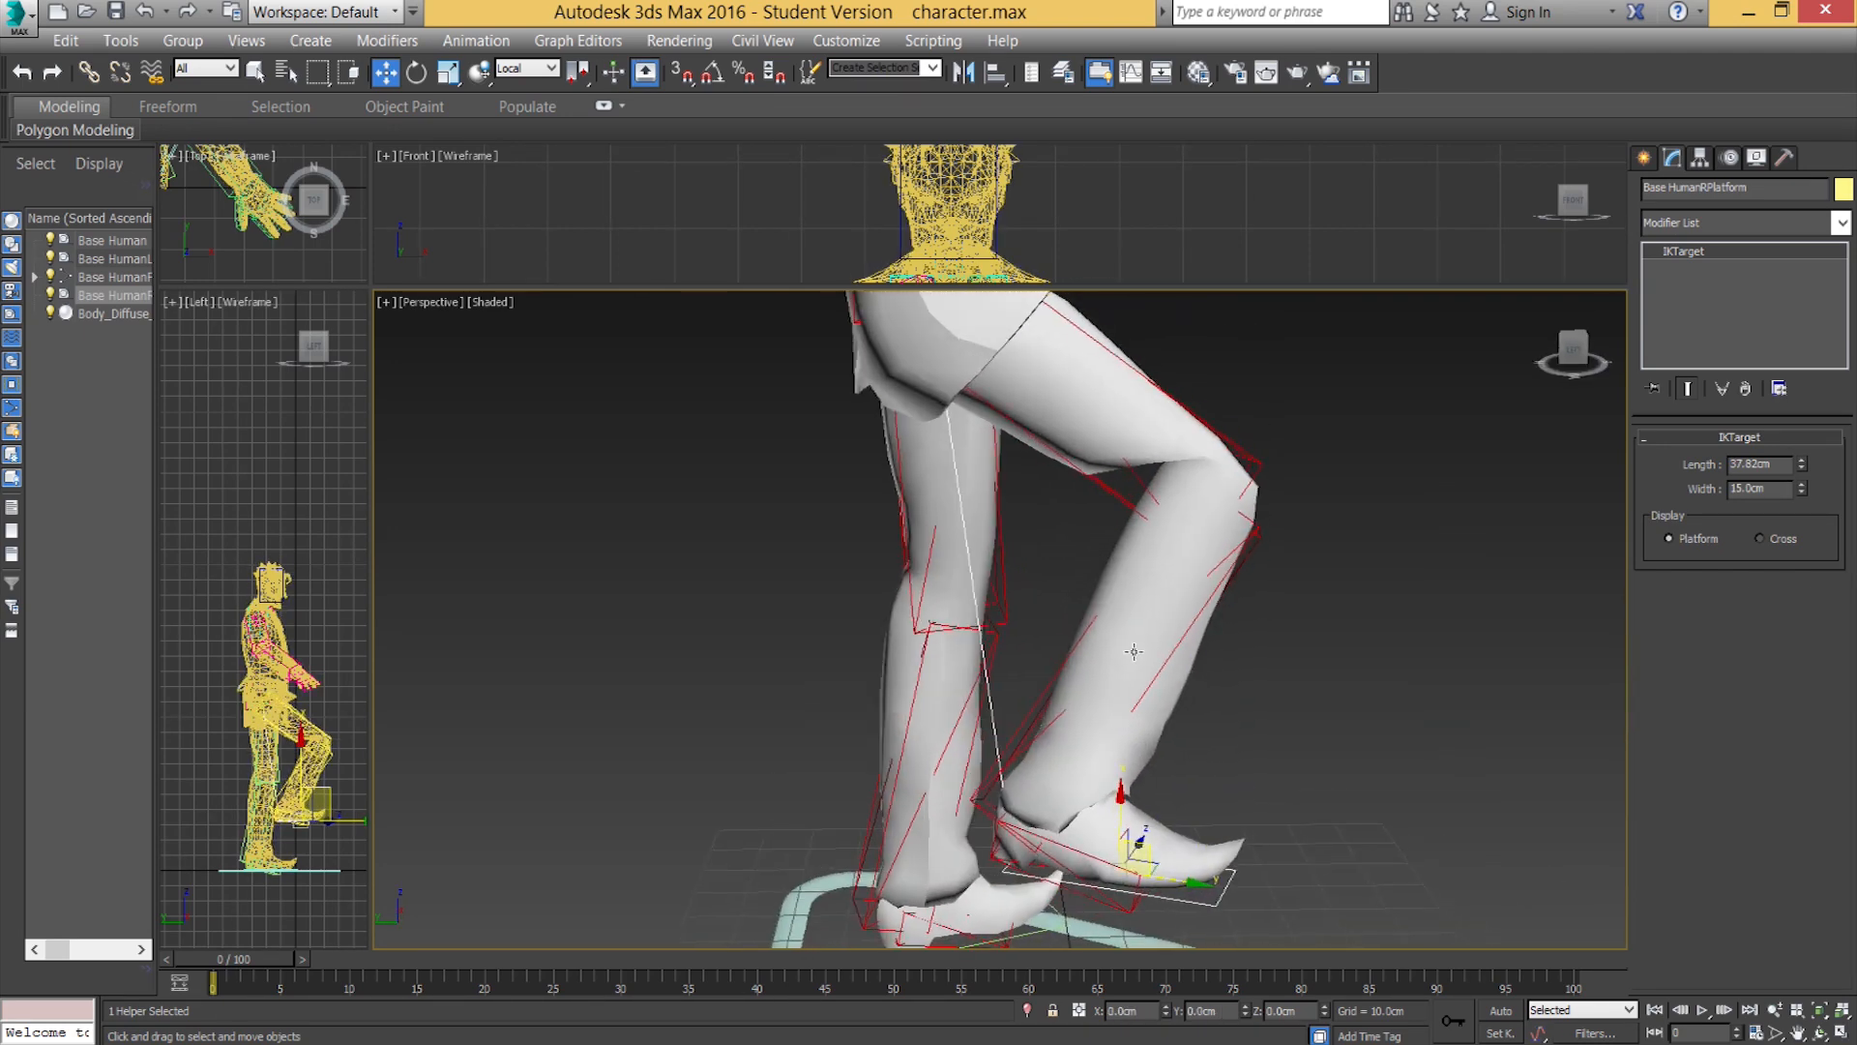
alt+middle_drag(1130, 677, 1147, 810)
drag(1147, 810, 706, 718)
key(ctrl+z)
alt+middle_drag(1047, 685, 1073, 874)
key(ctrl+z)
Raise the right foot's platform forward again to bend the knee for further envelope editing.
drag(1078, 874, 1101, 758)
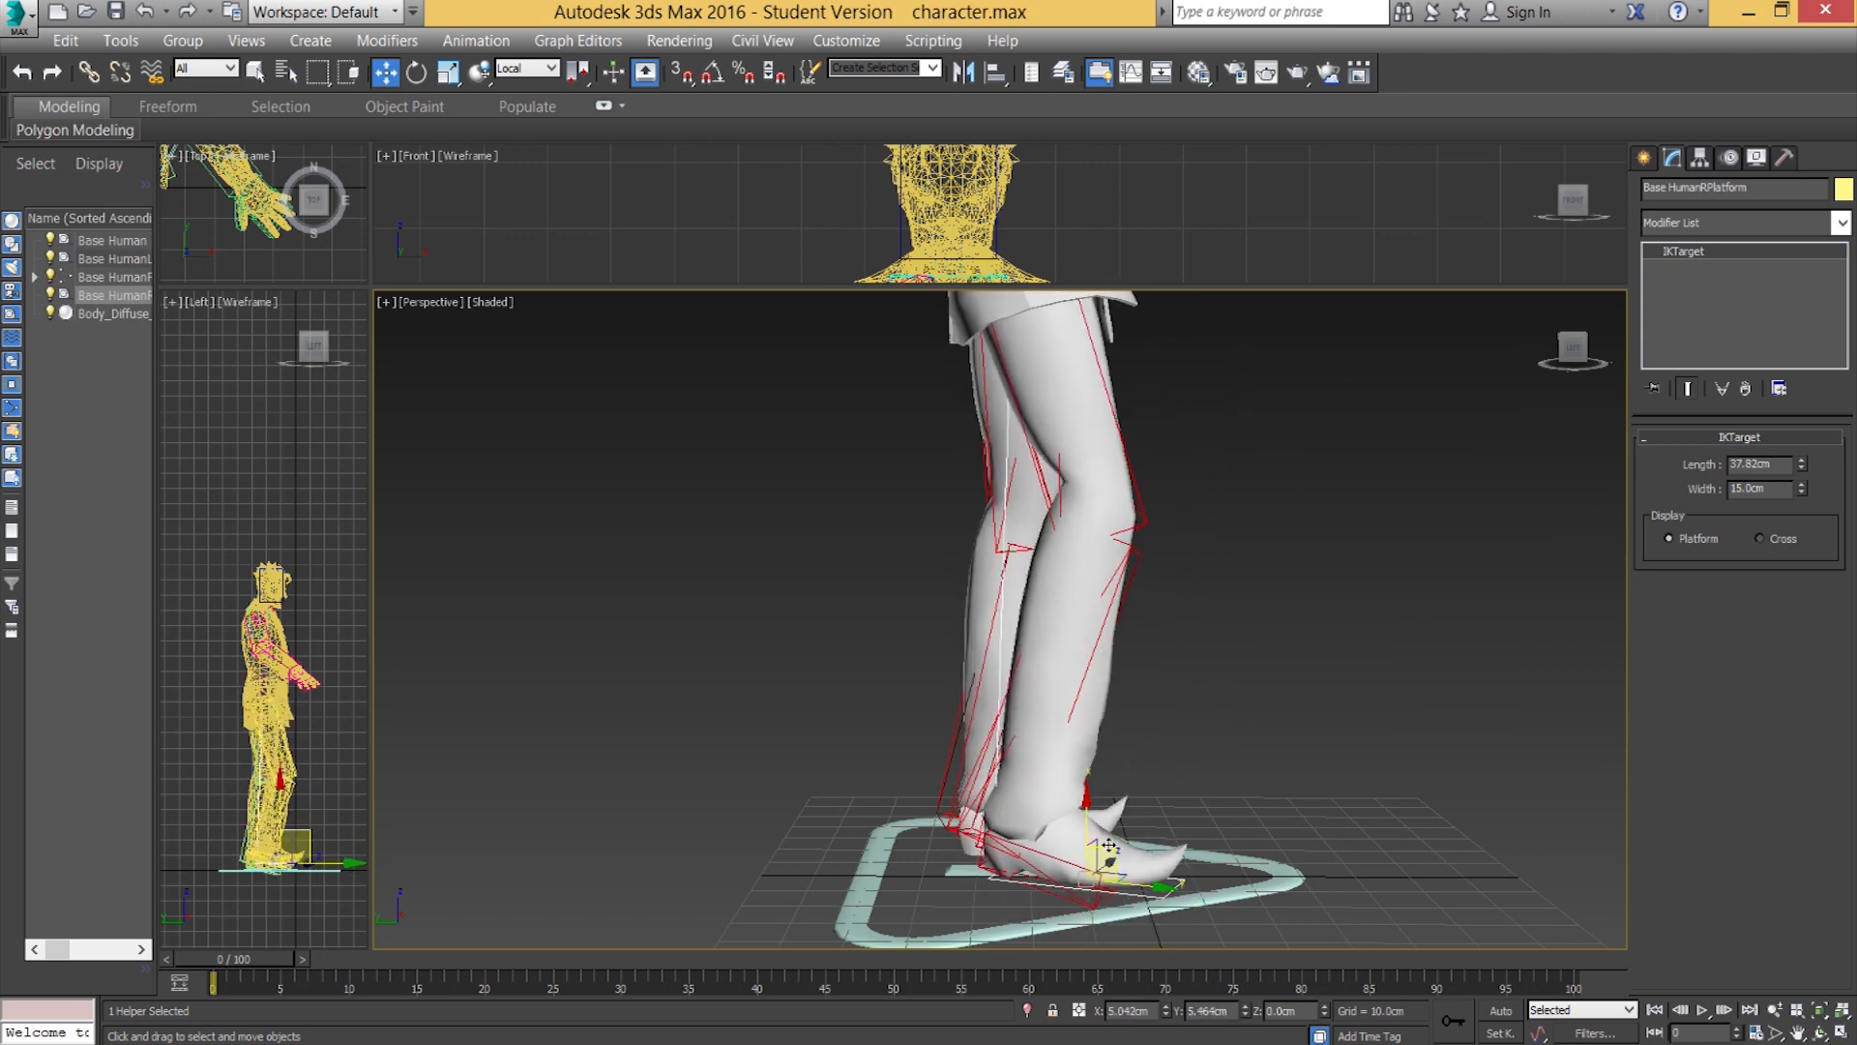
drag(1103, 806, 1248, 668)
middle_drag(1243, 647, 1223, 820)
drag(1242, 820, 1267, 755)
alt+middle_drag(1267, 755, 1354, 774)
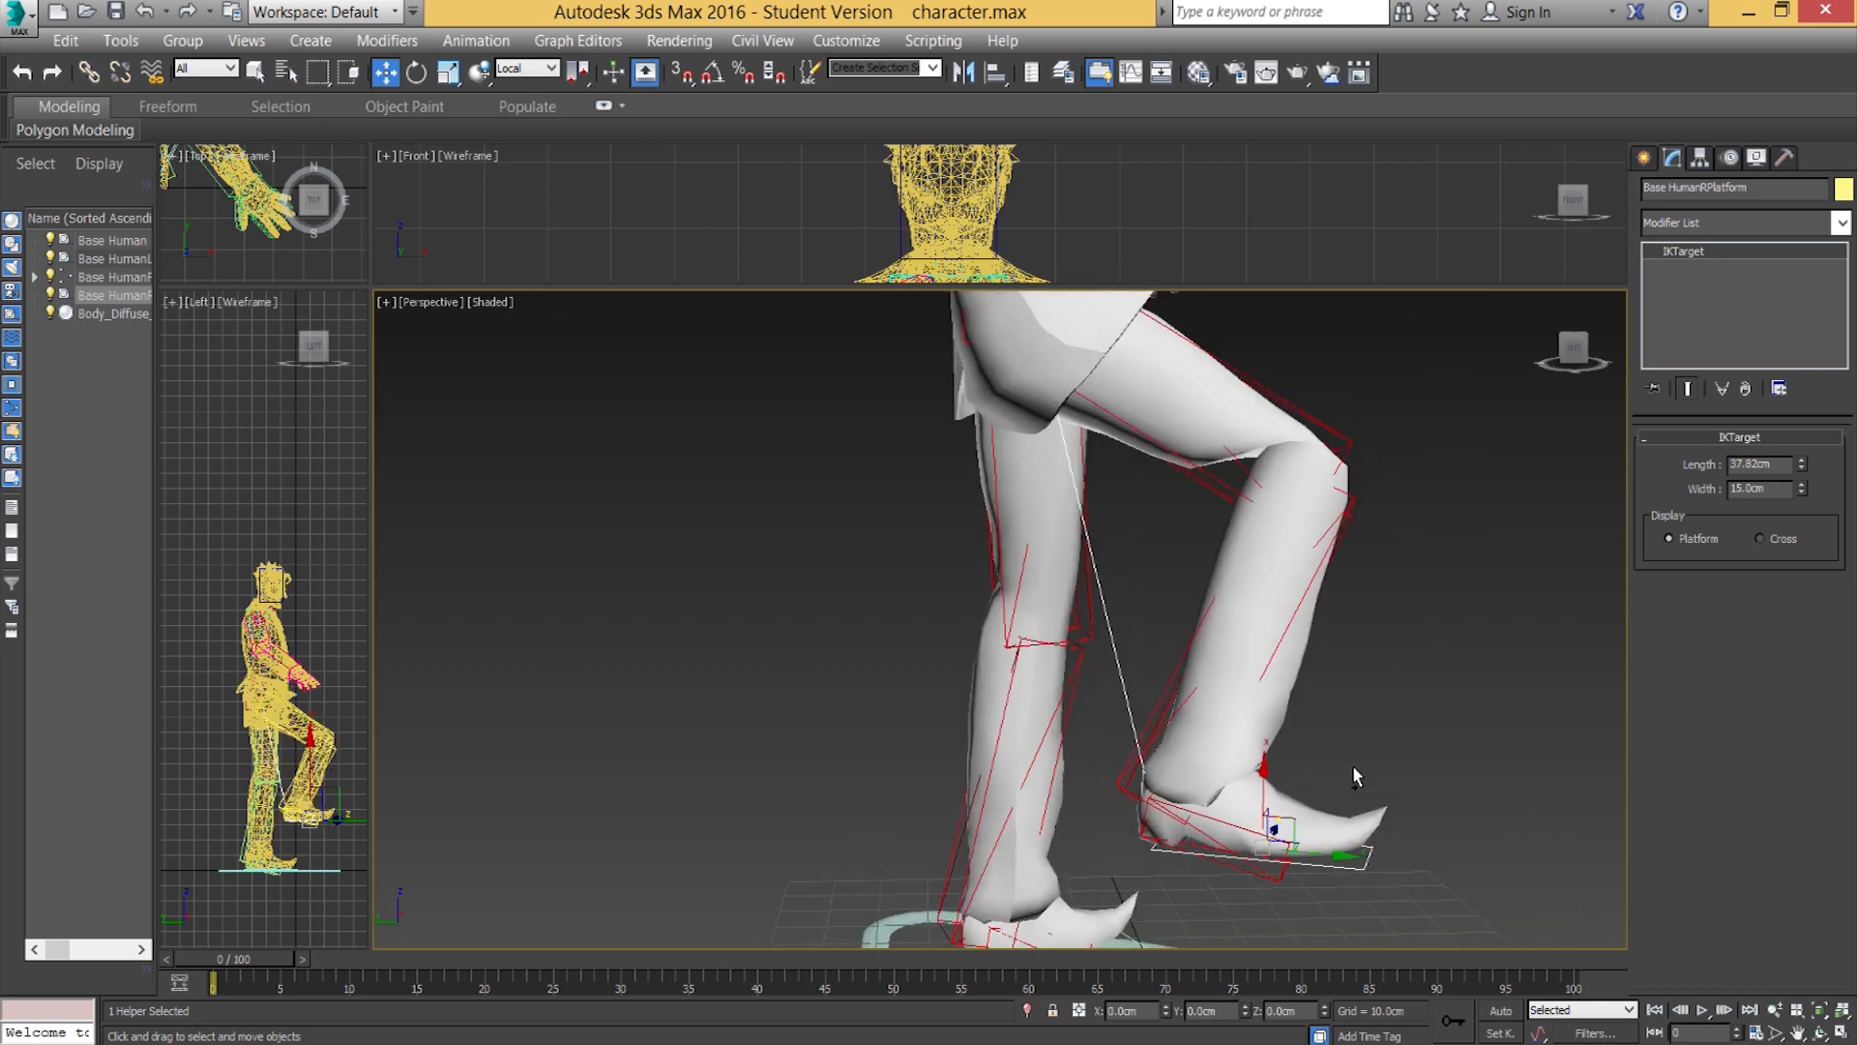
Enable Edit Envelopes on the body mesh and move the knee end of the right thigh's envelope to about Y -12.1 cm, Z 87.8 cm.
click(1234, 418)
click(1751, 470)
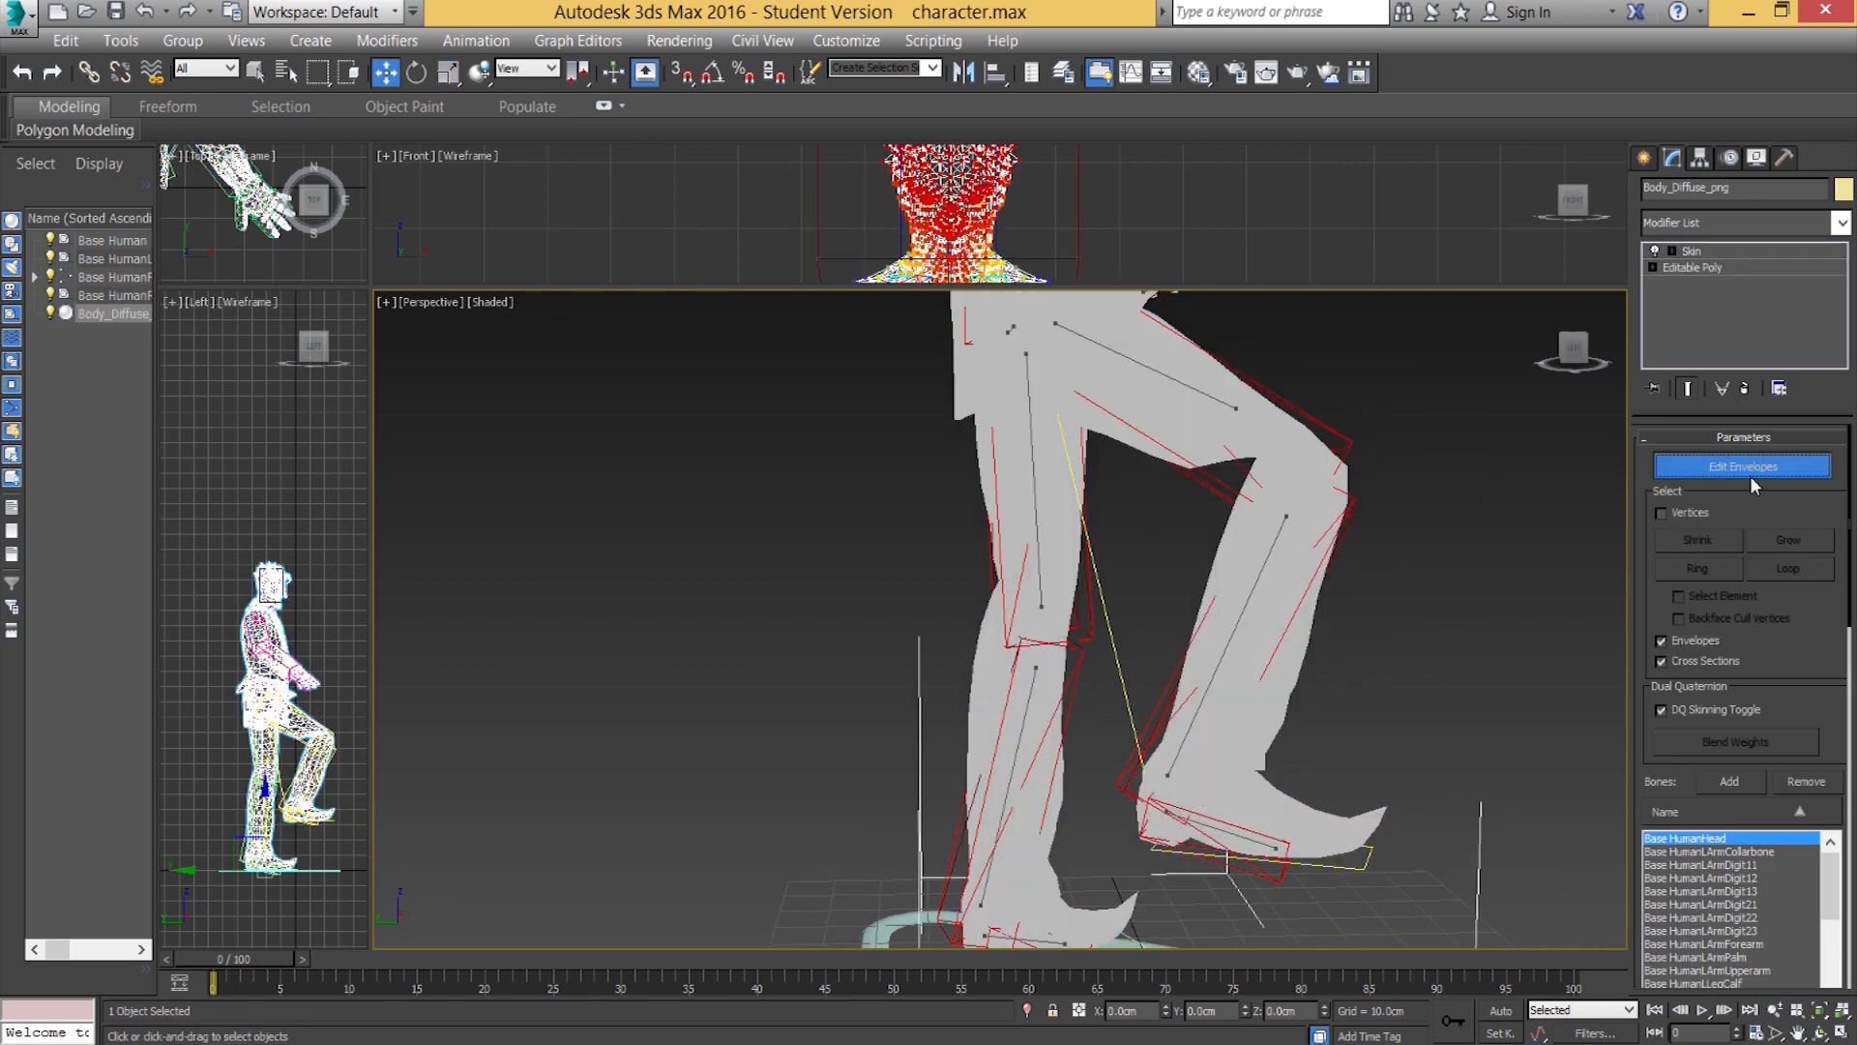
click(1213, 402)
alt+middle_drag(1215, 466, 1242, 482)
scroll(1215, 480, up, 1)
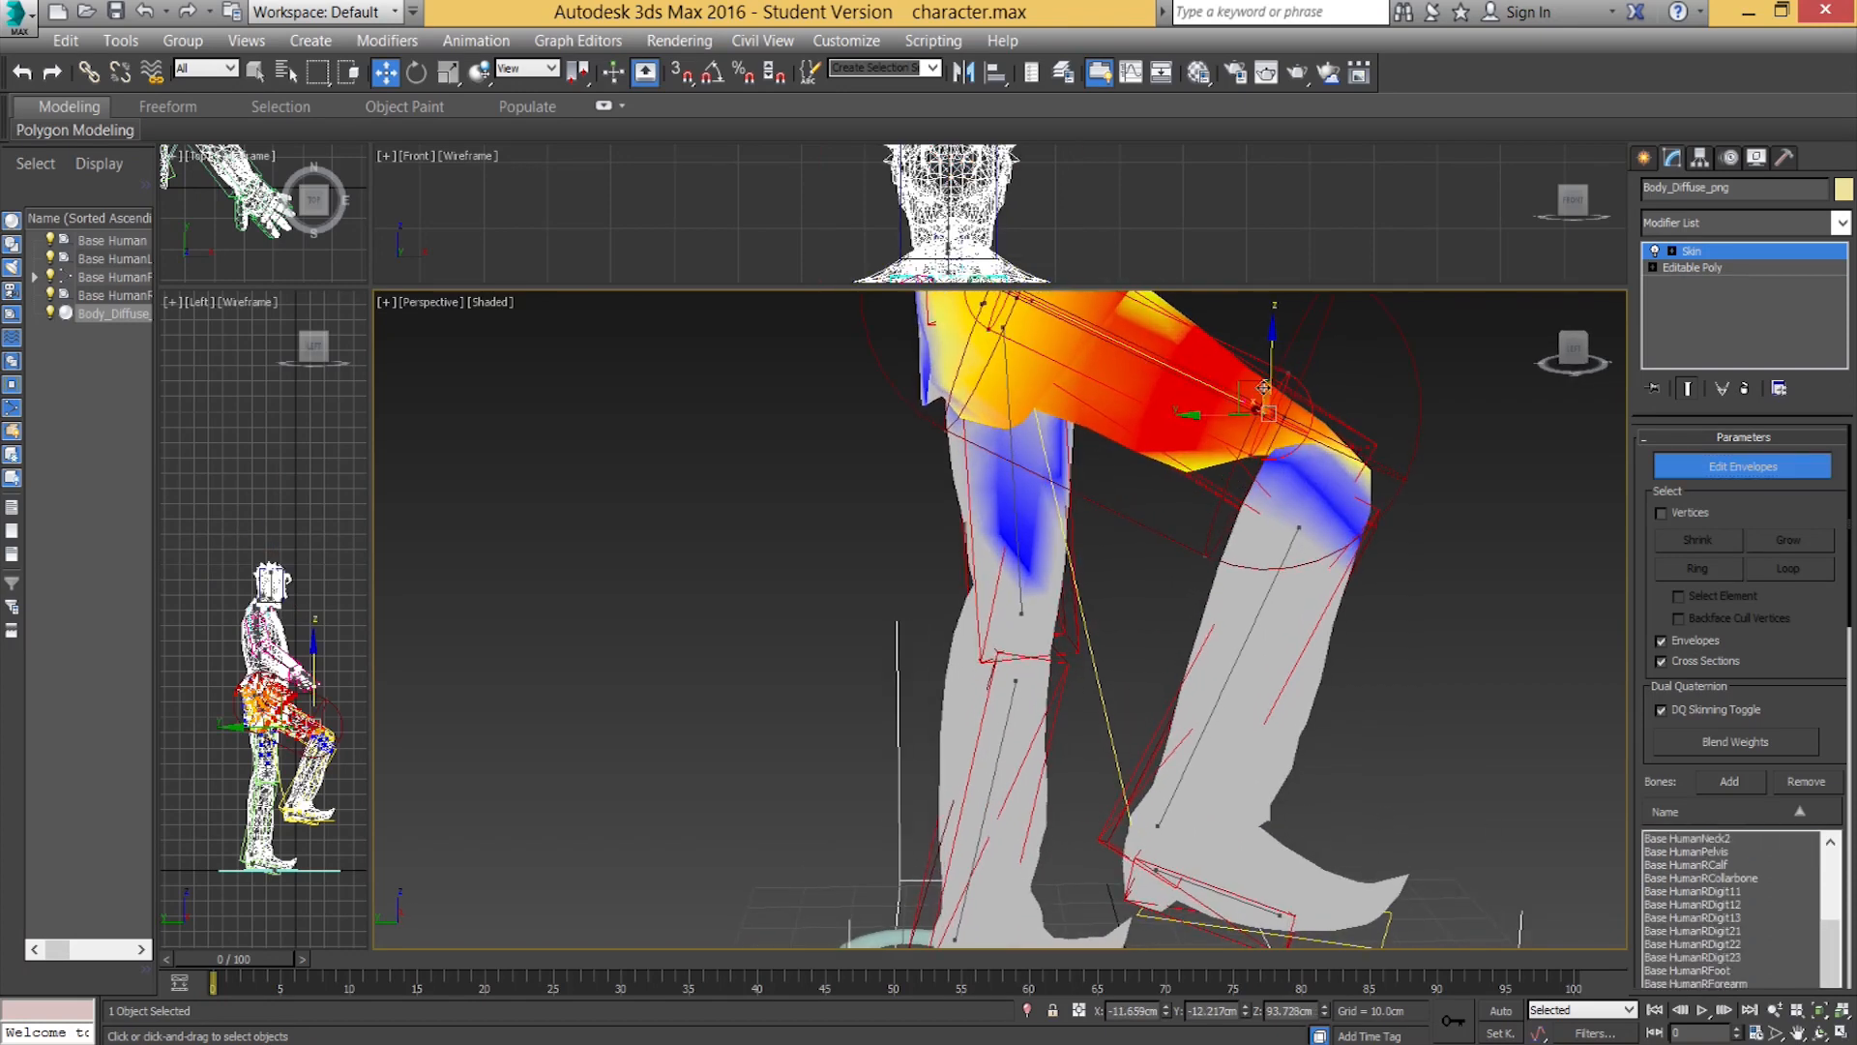
drag(1271, 370, 1237, 423)
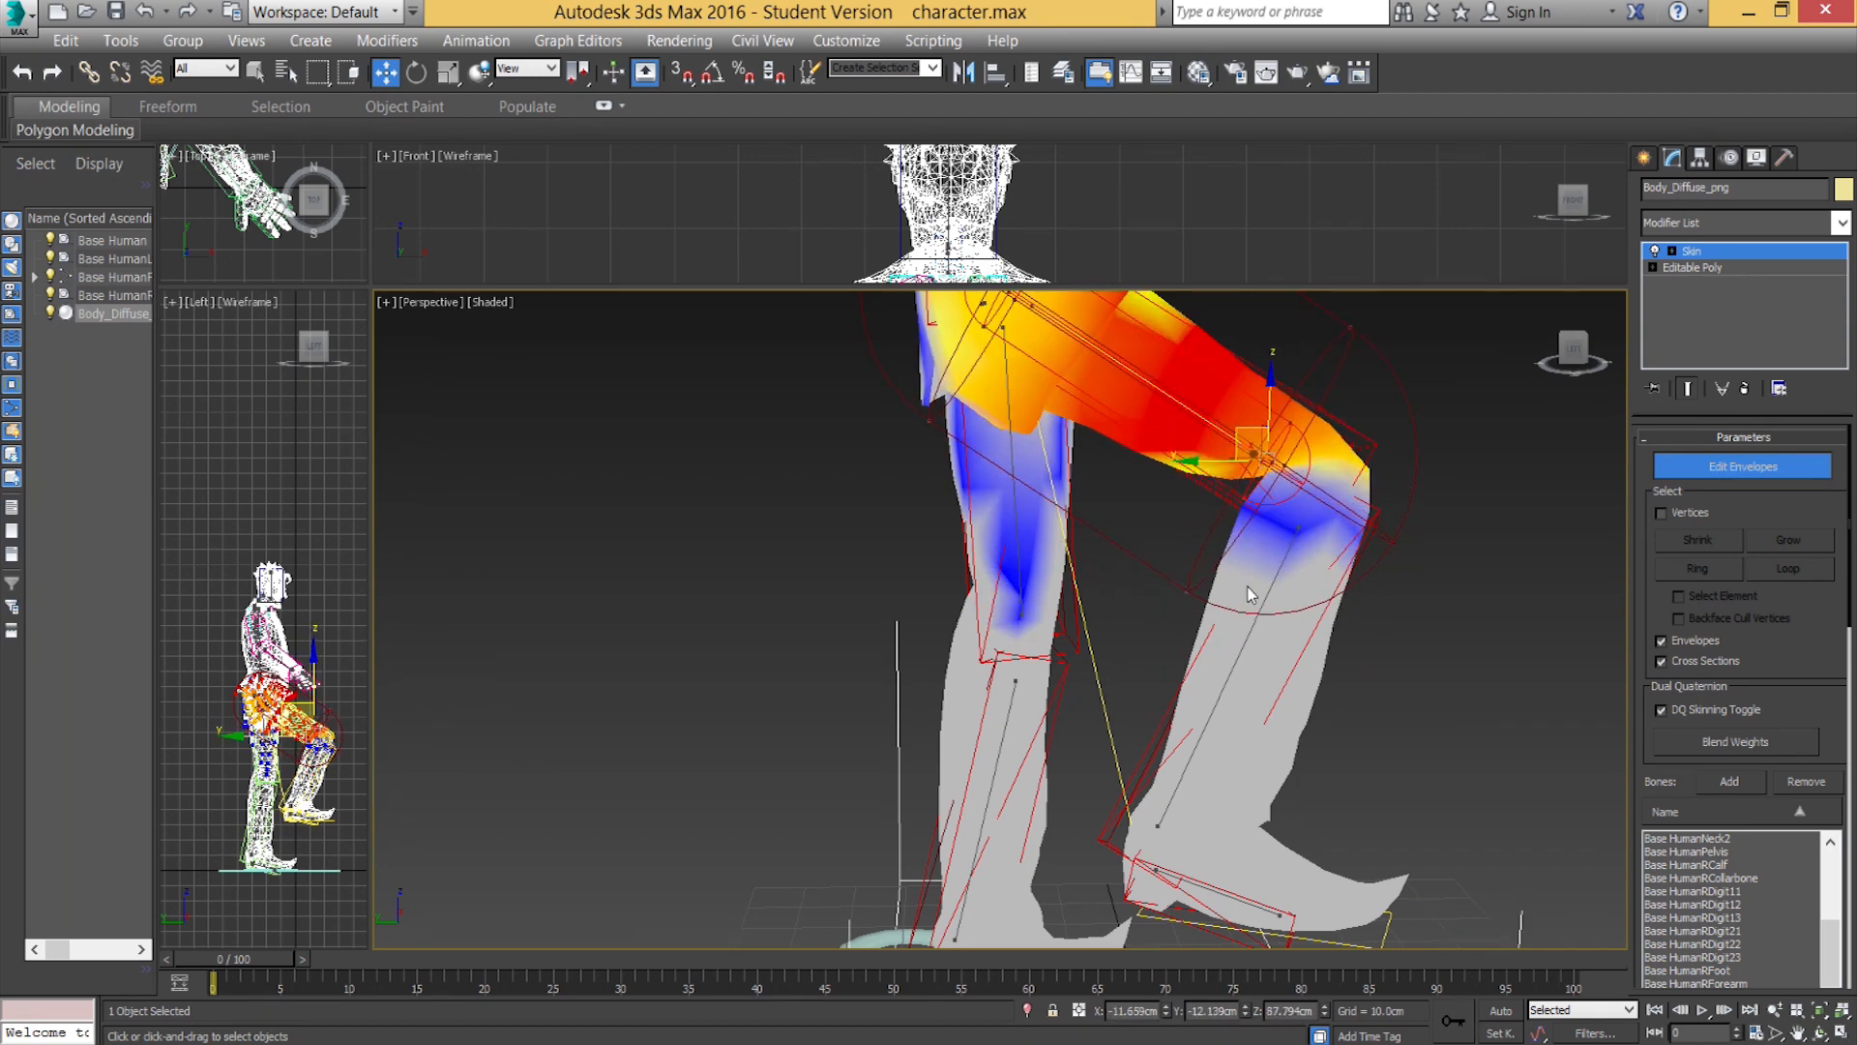
Choose the right calf bone, reposition the knee end of its envelope, and leave envelope editing.
click(1262, 607)
drag(1296, 458, 1272, 426)
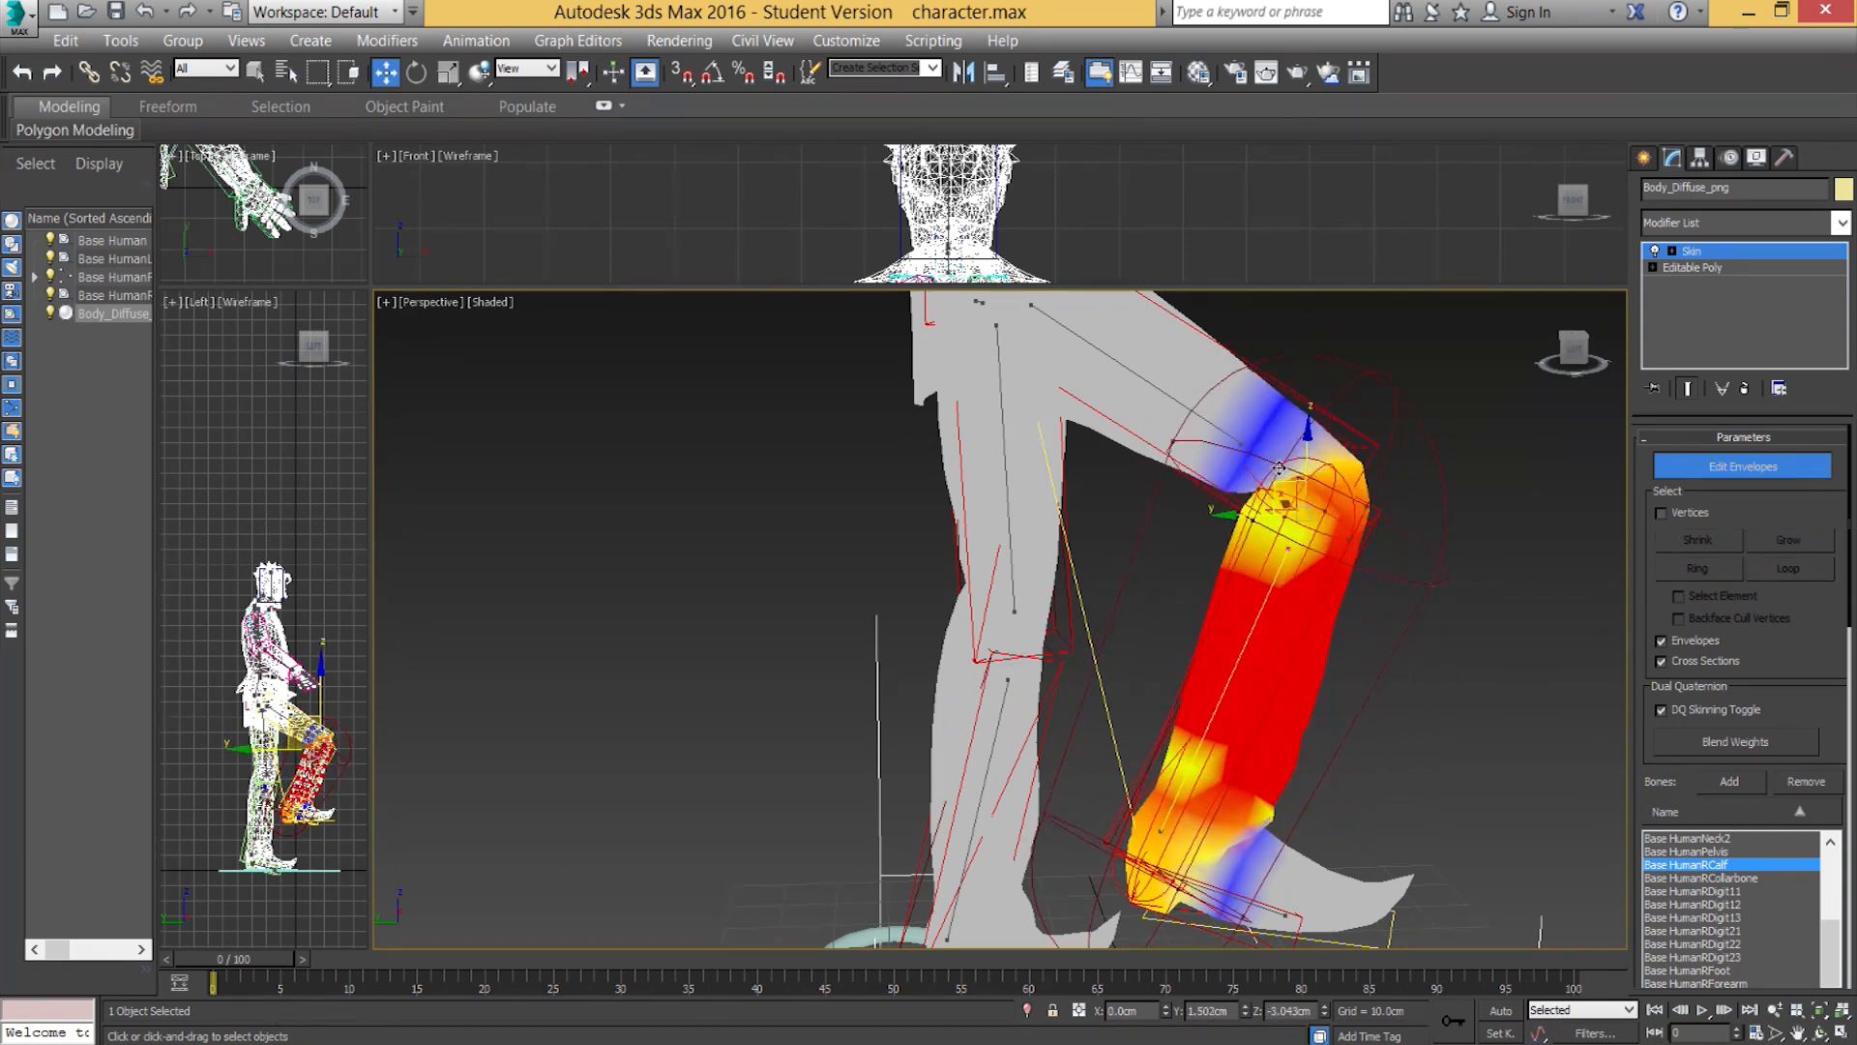
mouse_move(1301, 542)
alt+middle_down()
mouse_move(1107, 539)
mouse_move(1451, 537)
mouse_move(1286, 669)
mouse_move(1296, 633)
alt+middle_up()
click(1672, 469)
Select the right foot's IK platform, test the knee by moving it, undo the sideways swing, and lower the foot back to the ground.
middle_drag(1336, 785, 1273, 758)
click(1328, 799)
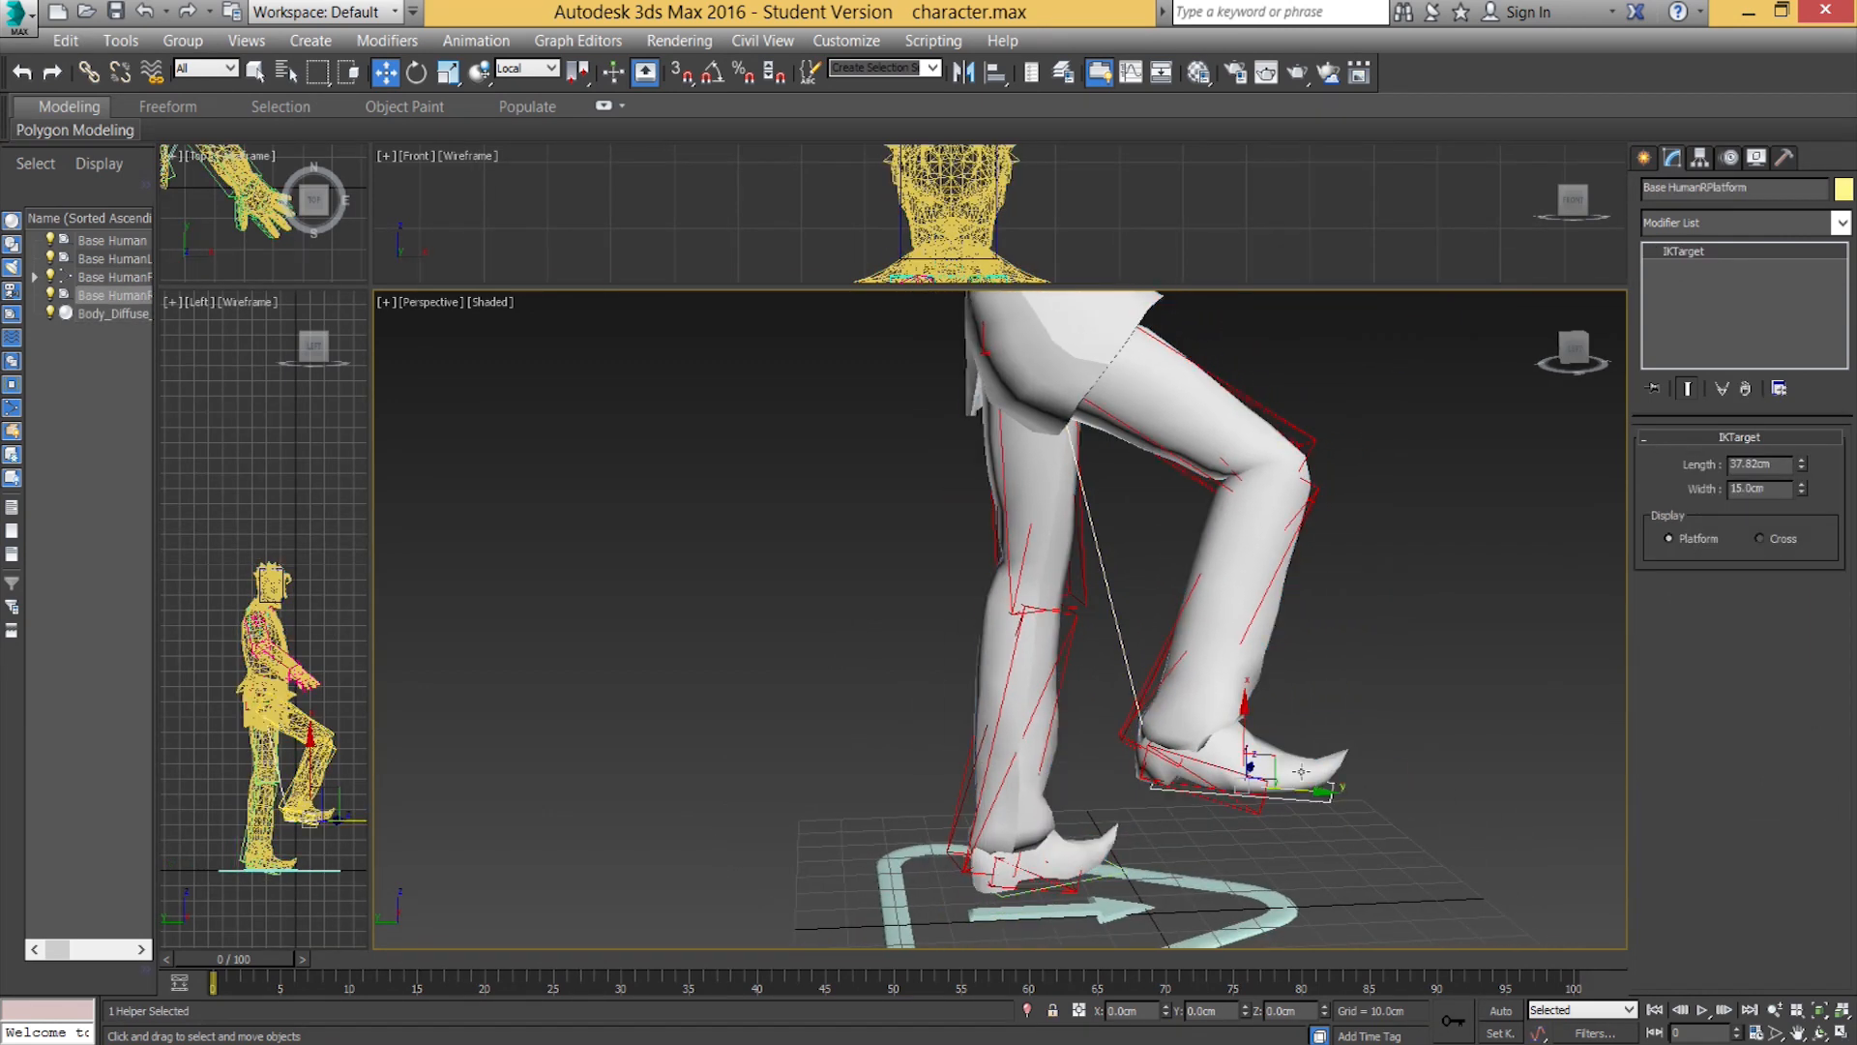
drag(1271, 758, 1290, 800)
alt+middle_drag(1284, 726, 1223, 743)
drag(1214, 762, 967, 795)
key(ctrl+z)
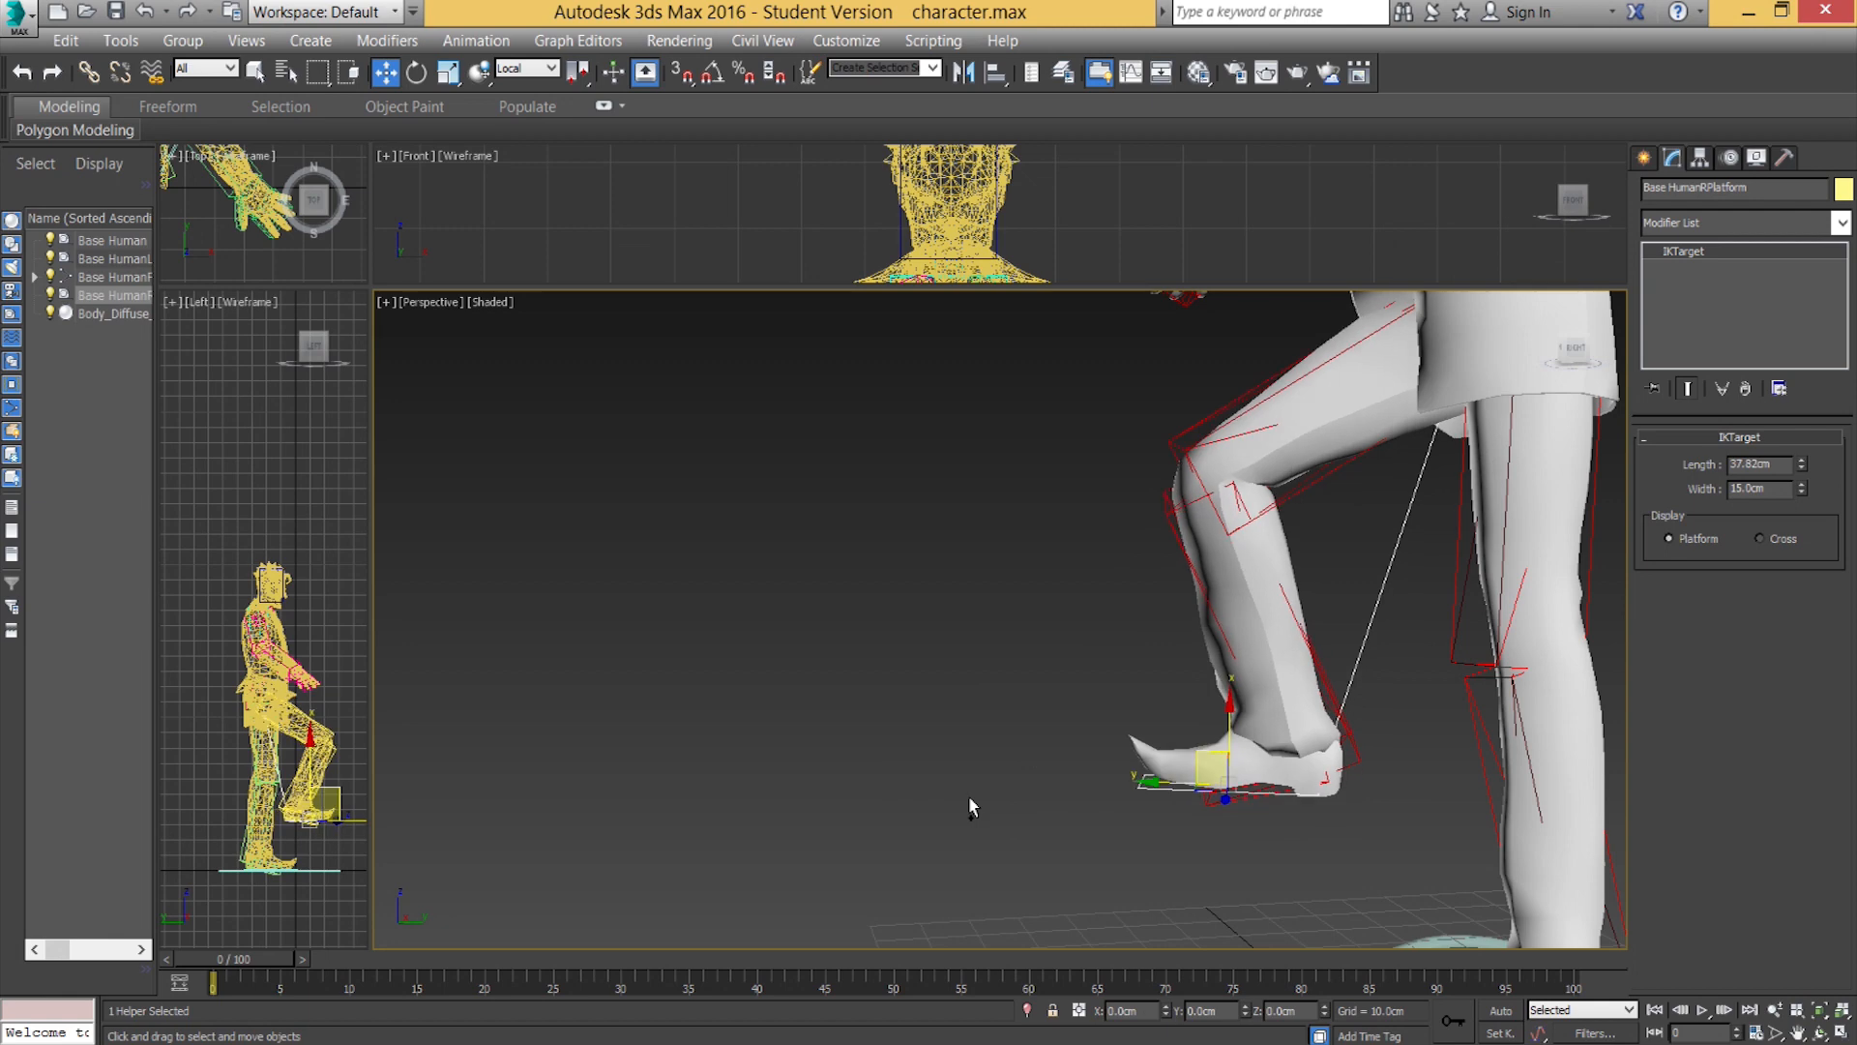
alt+middle_drag(969, 795, 1242, 762)
drag(1259, 756, 1148, 894)
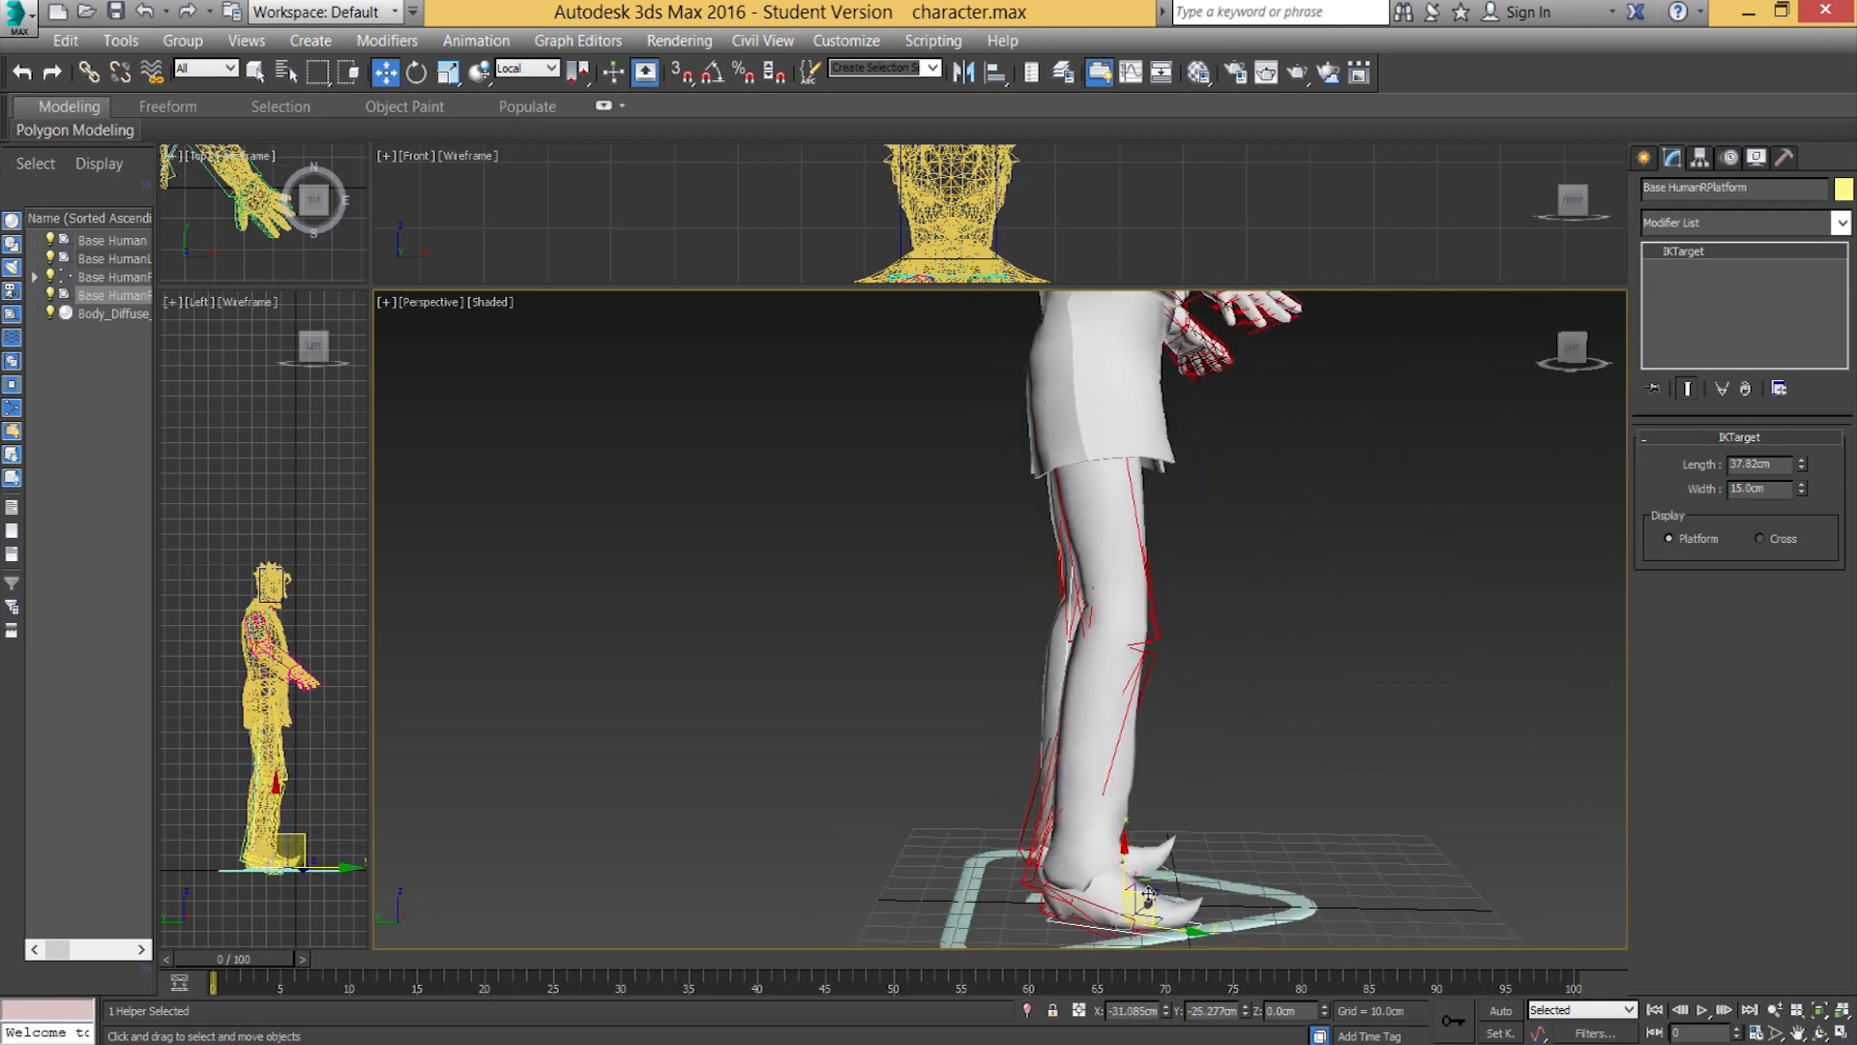
alt+middle_drag(1180, 859, 935, 774)
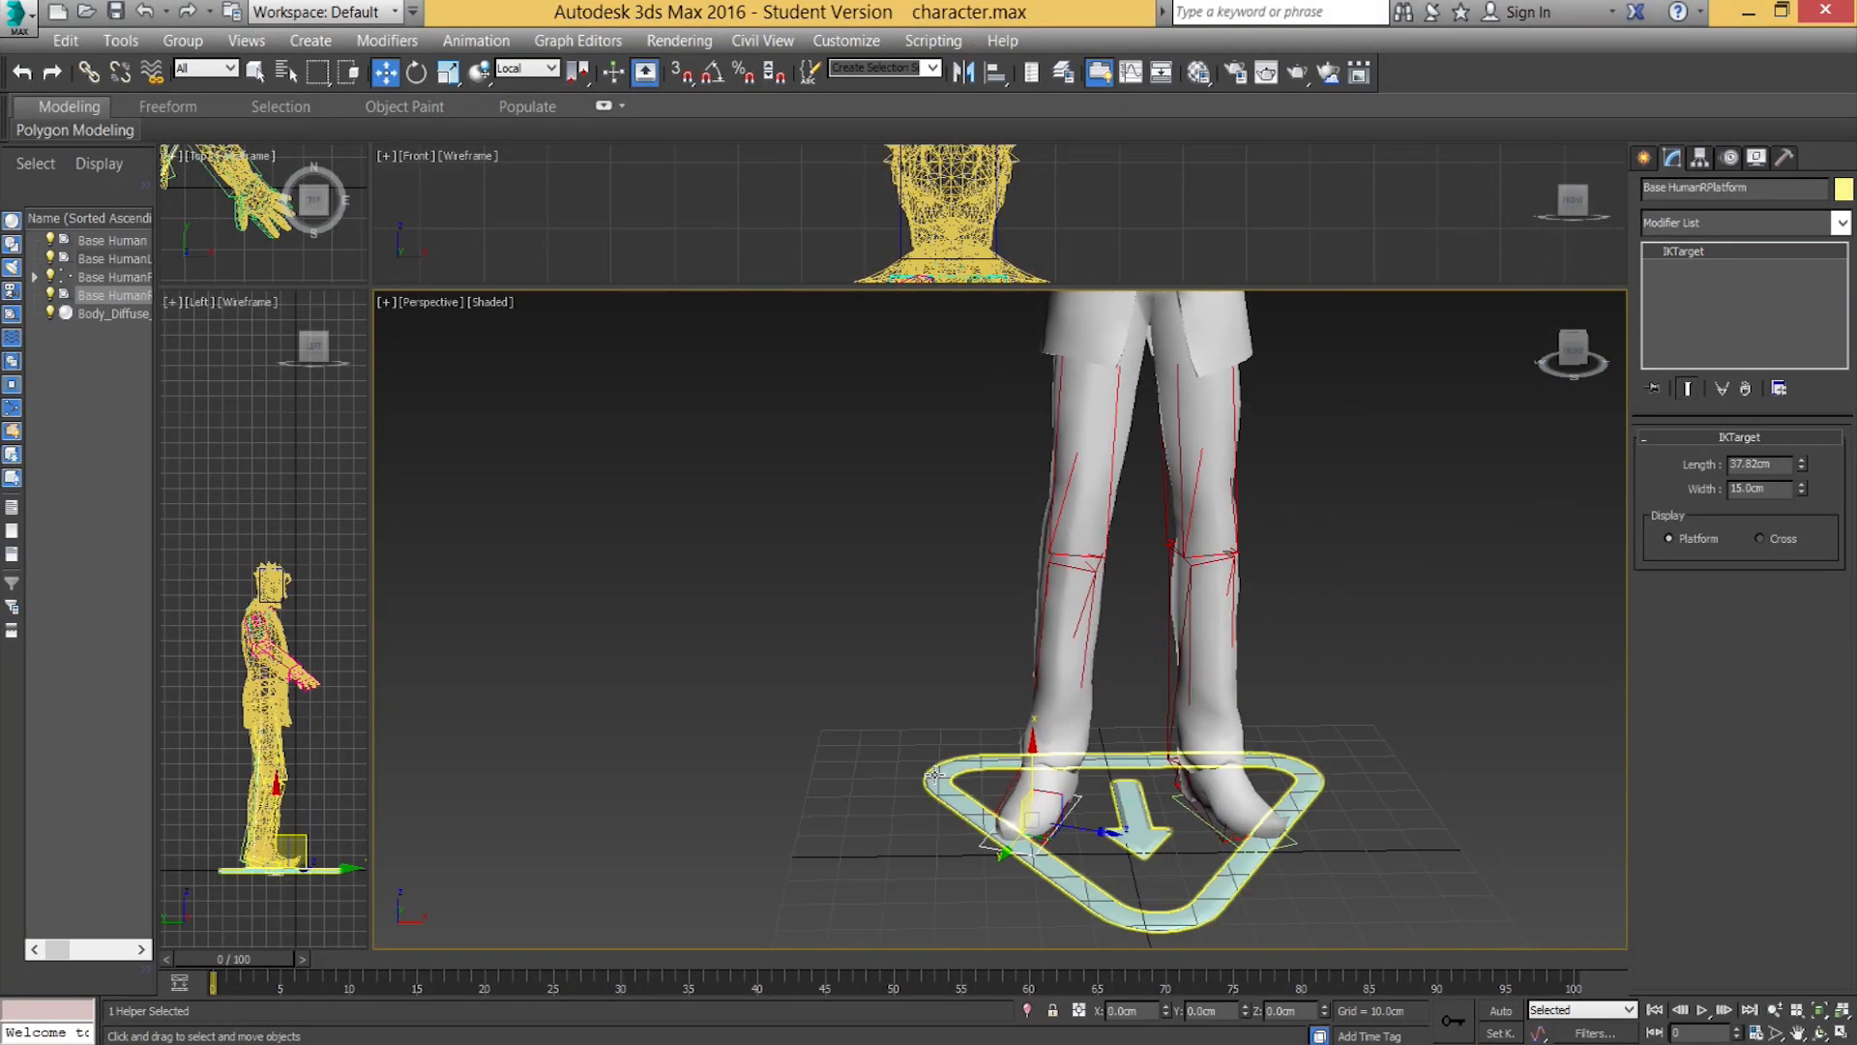
drag(1086, 829, 1091, 831)
middle_drag(1073, 559, 1061, 607)
click(1728, 159)
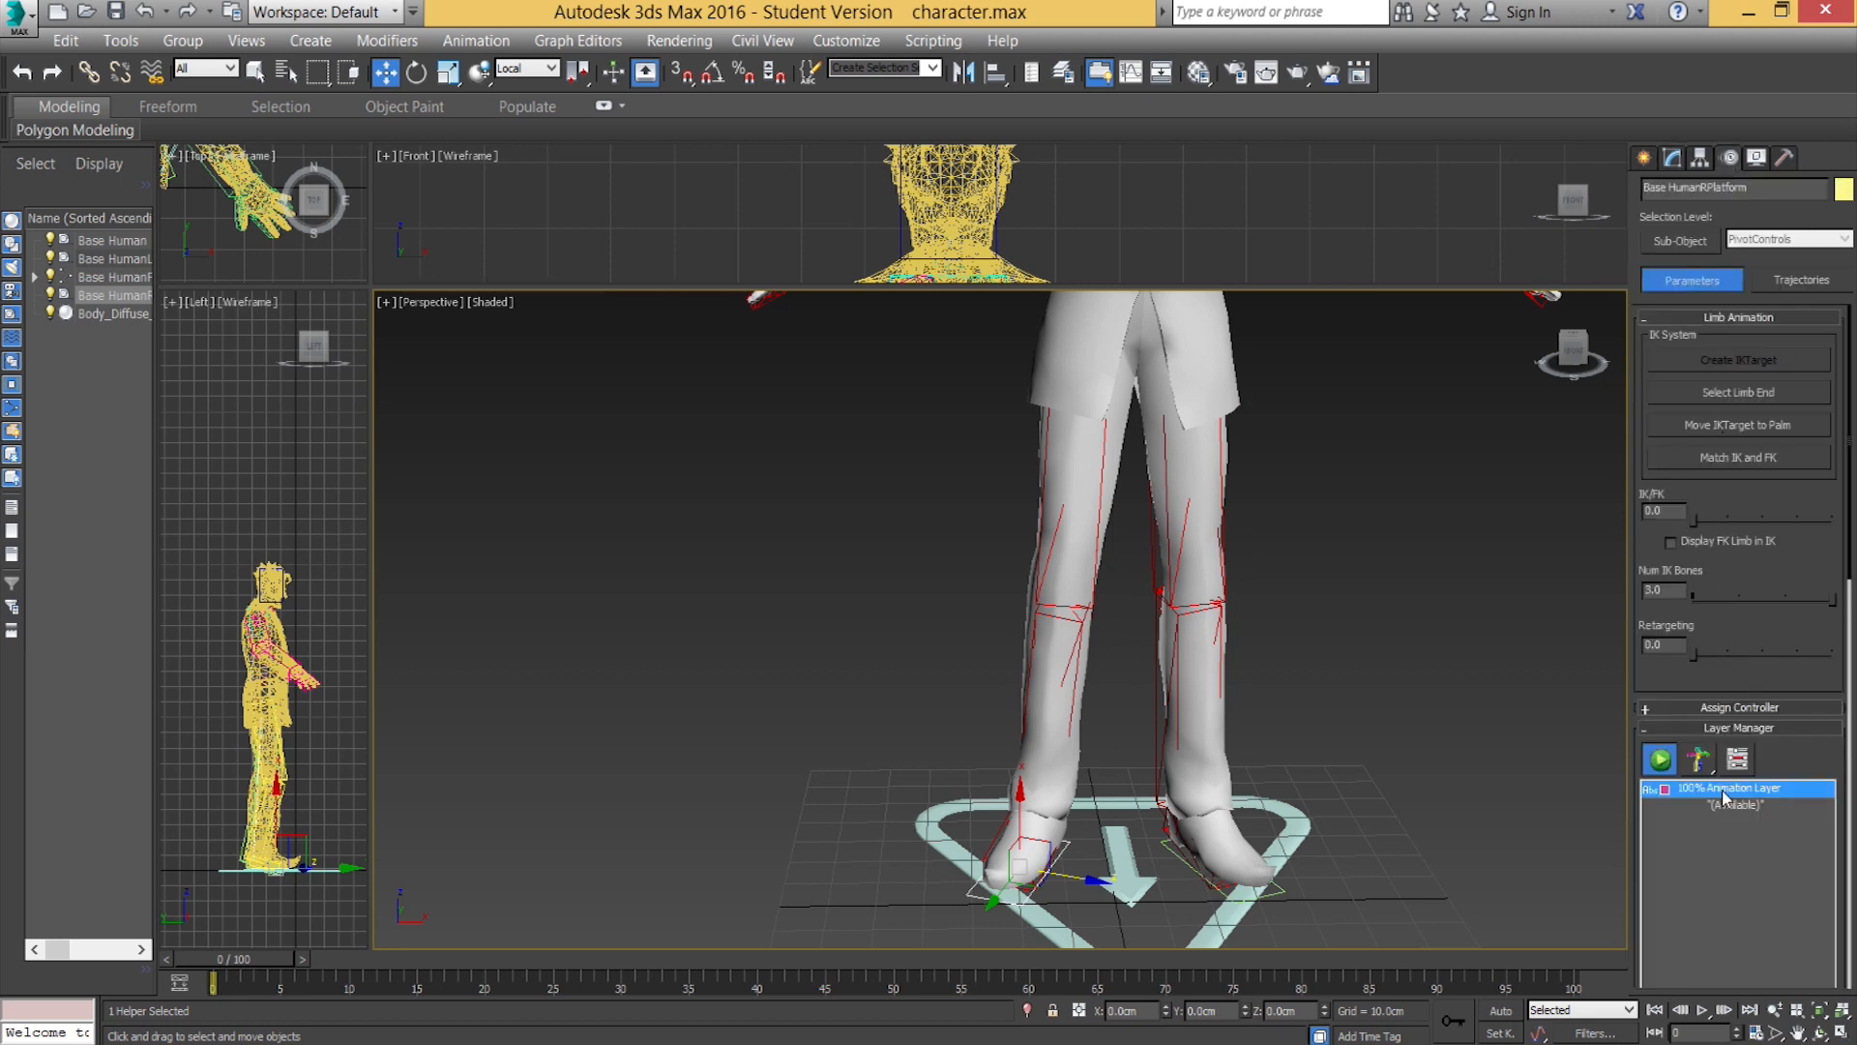
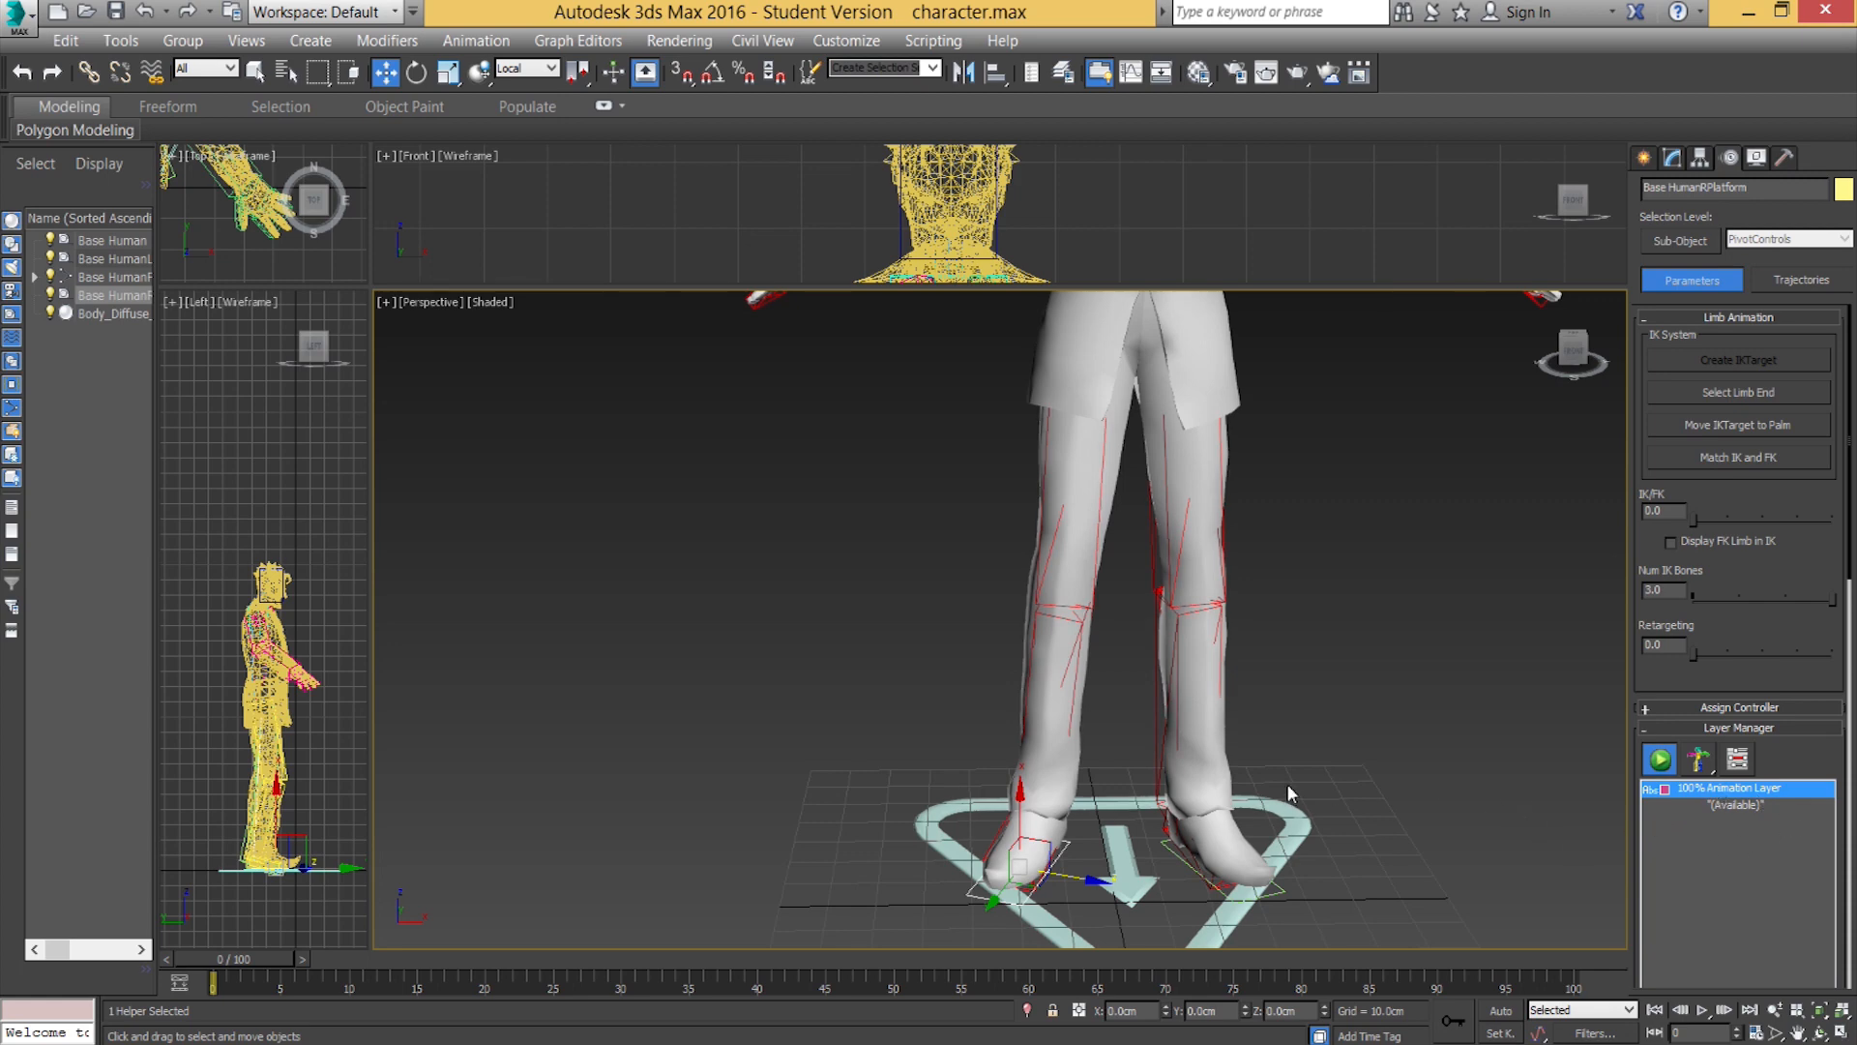
middle_drag(1155, 418, 1170, 706)
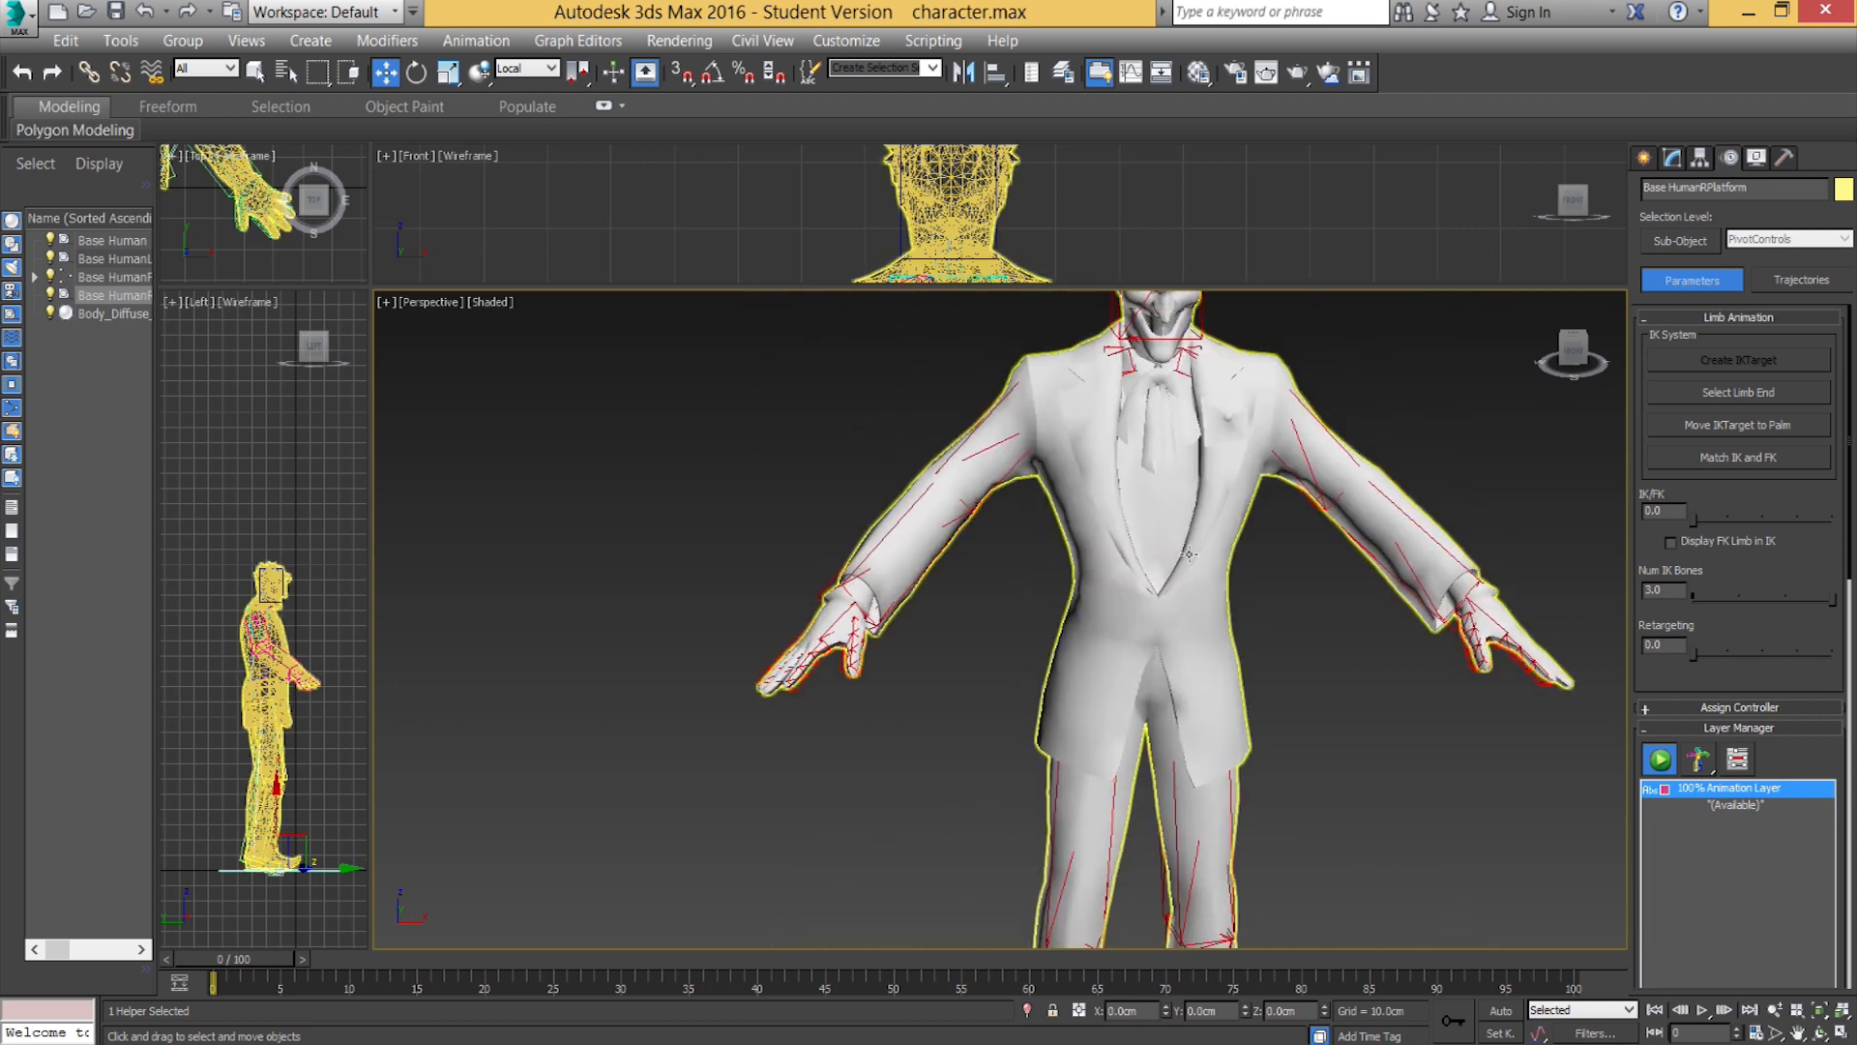
click(1699, 158)
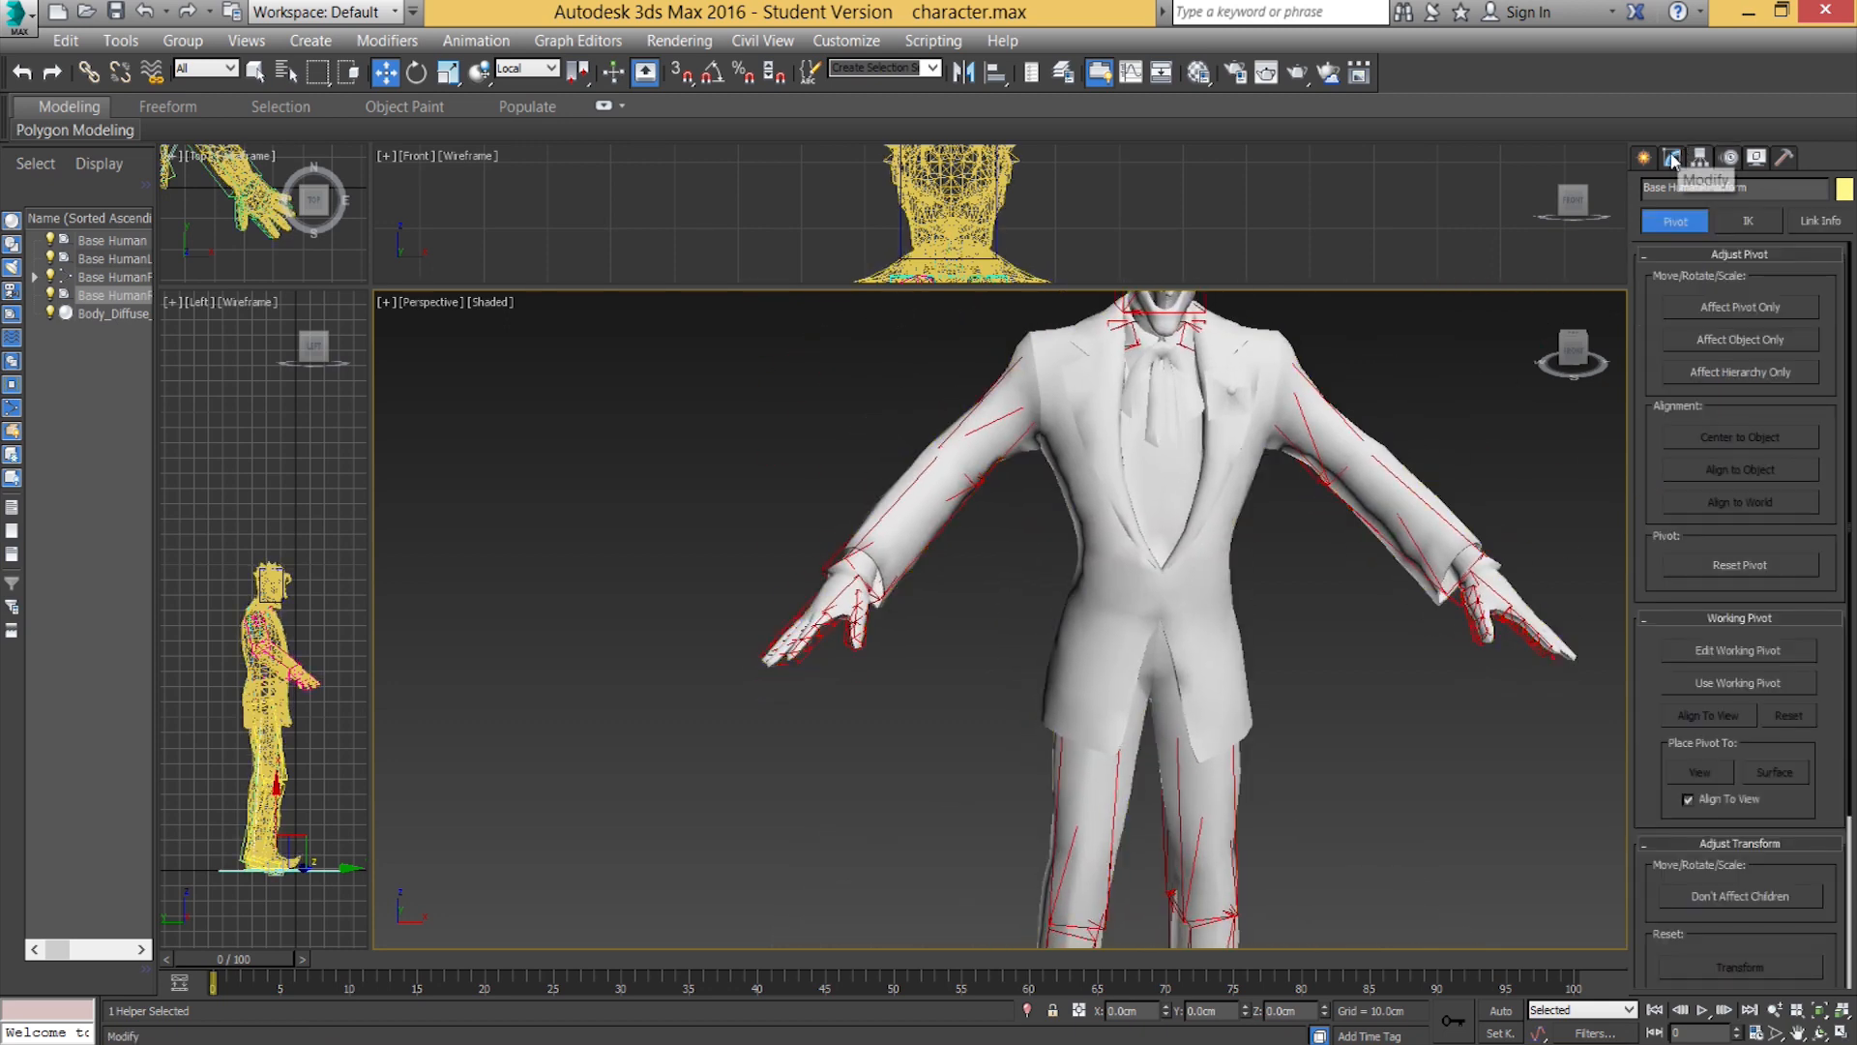
click(1673, 158)
middle_drag(1128, 436, 1174, 523)
scroll(1174, 522, up, 3)
Select the body mesh, enable Edit Envelopes in its Skin modifier, and choose the right forearm bone.
click(882, 586)
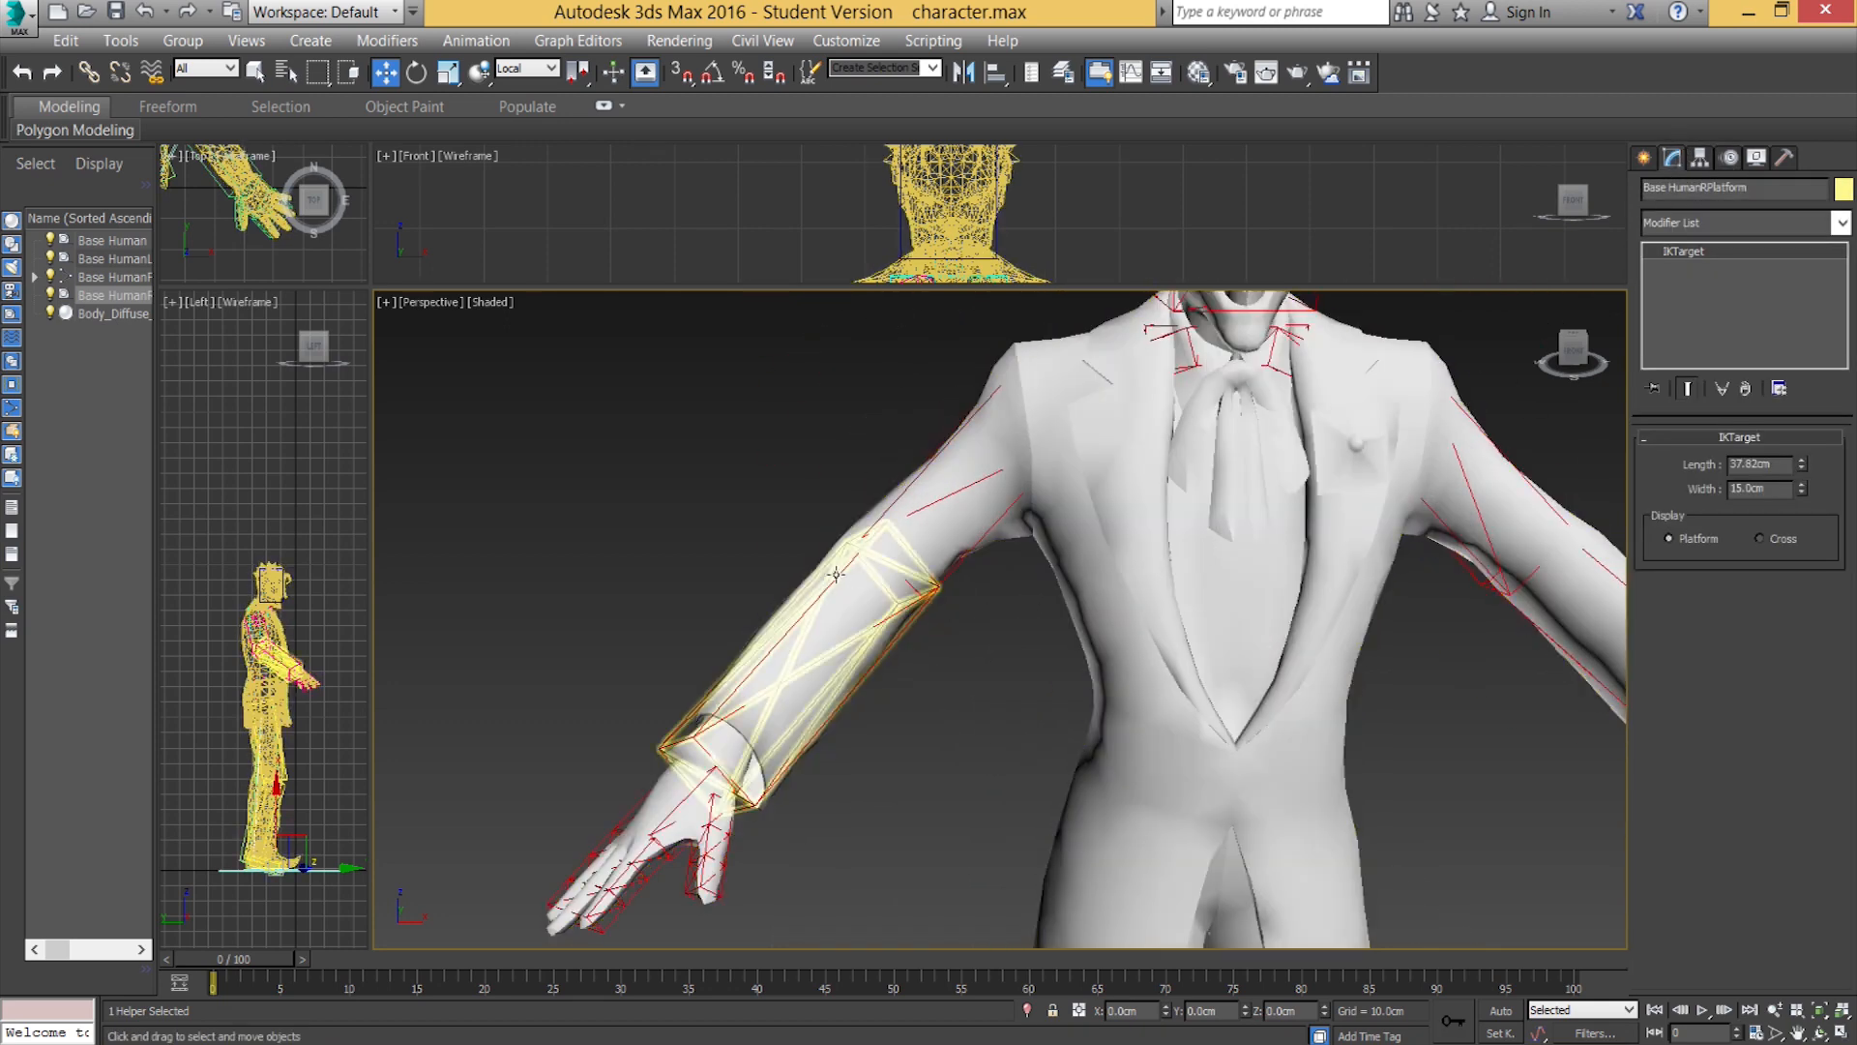
middle_drag(1206, 920, 961, 547)
middle_drag(962, 548, 975, 598)
click(854, 402)
click(1089, 360)
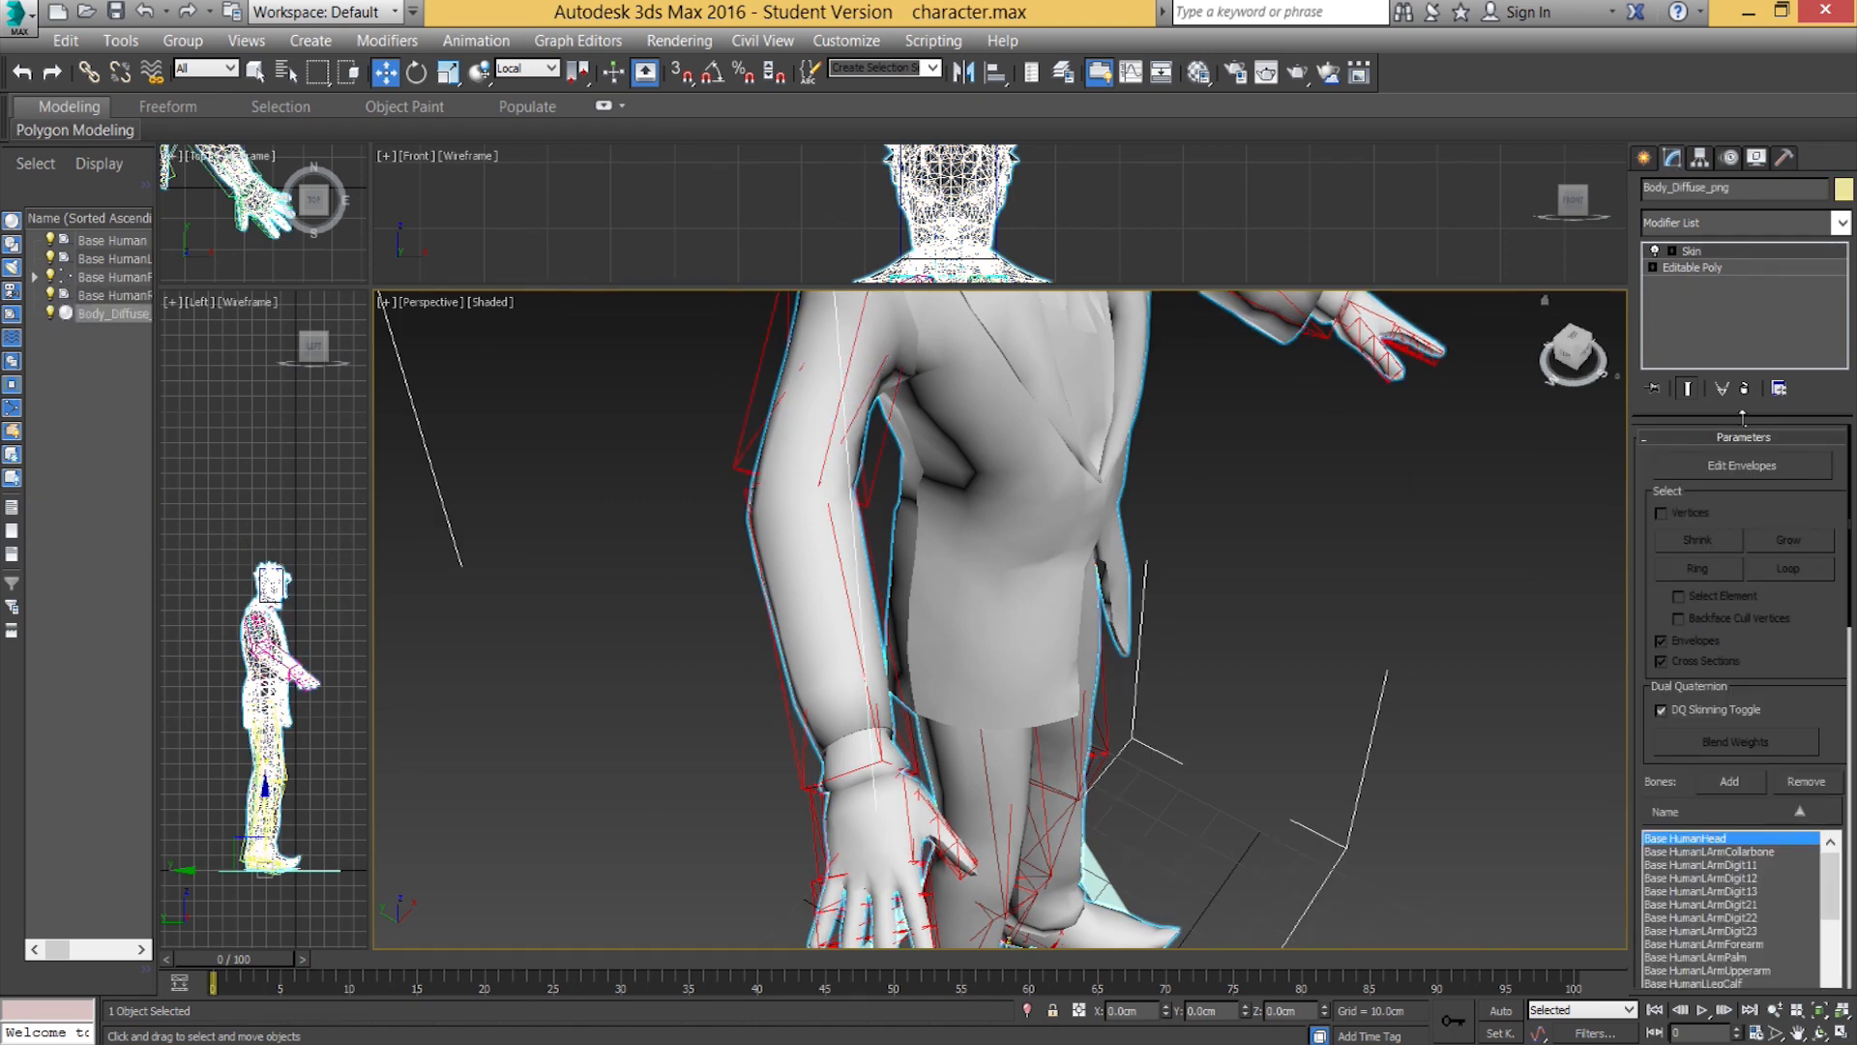
click(1753, 468)
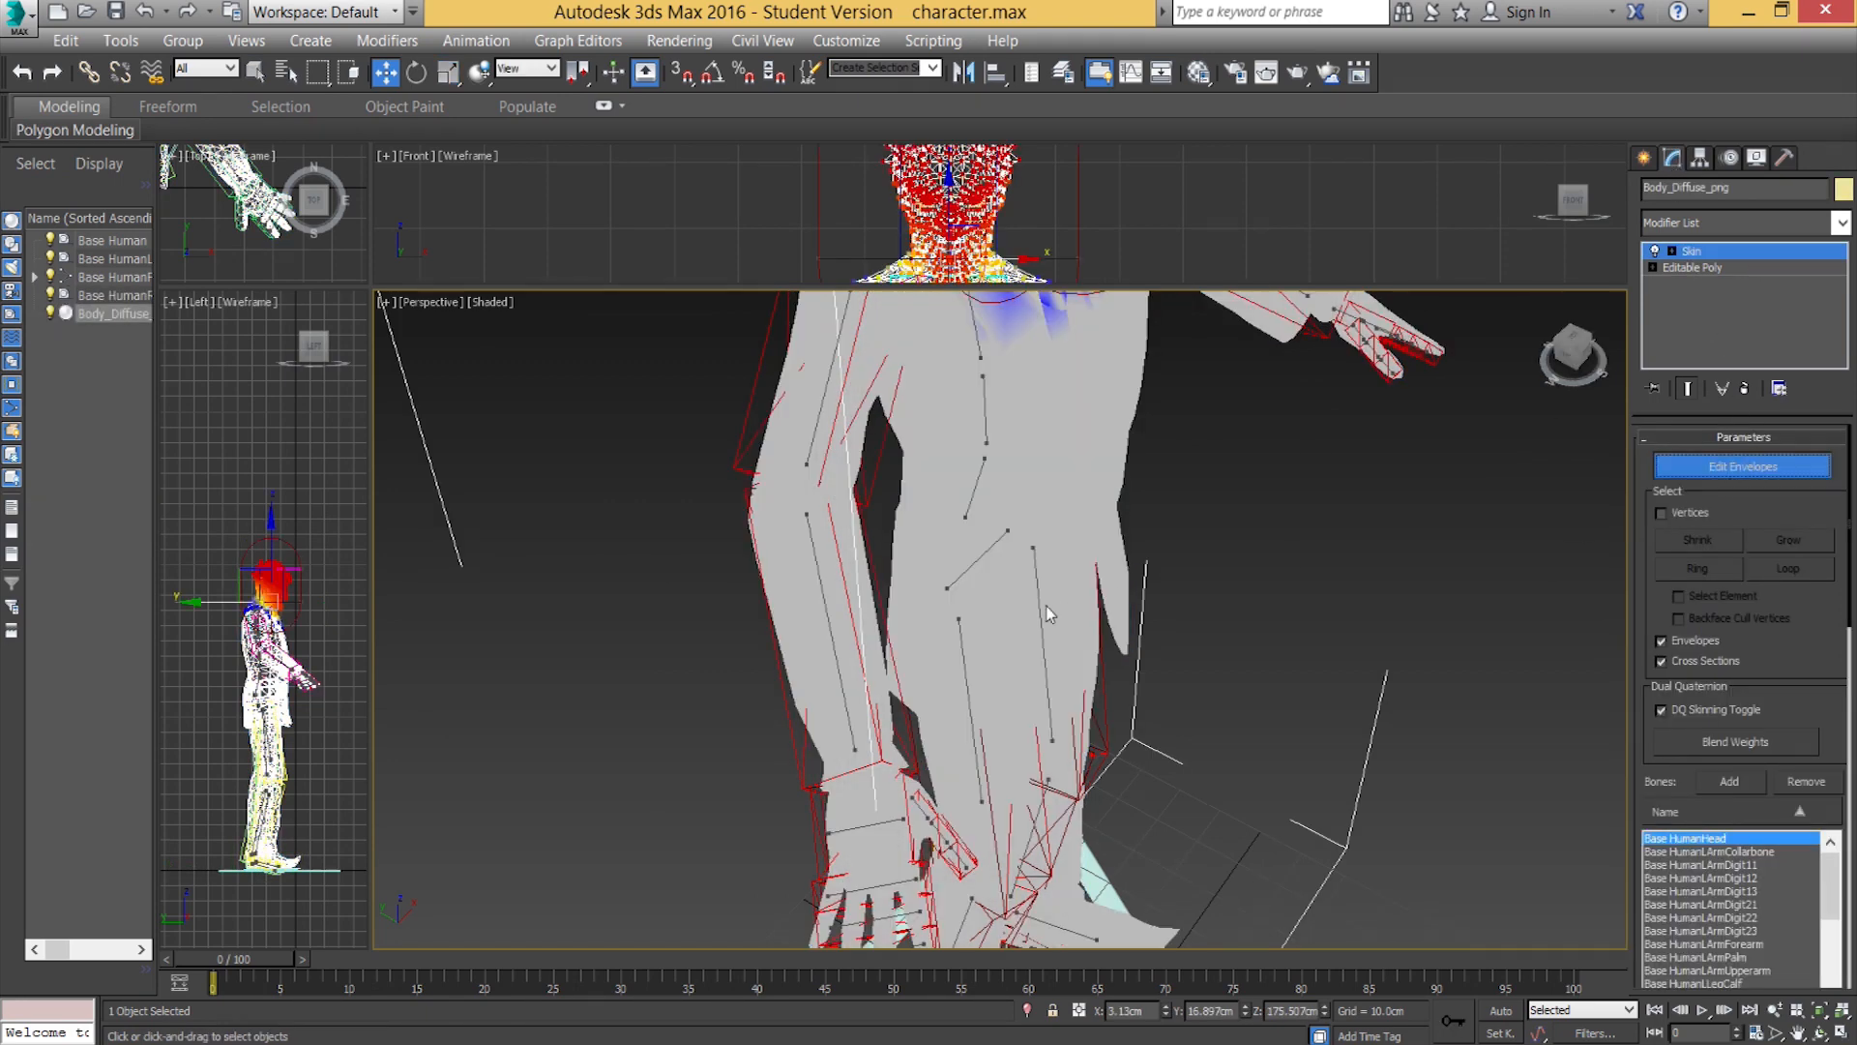
click(826, 618)
Move the elbow end of the right forearm's envelope down the arm to about X -38 cm, Y 20 cm, Z 143.2 cm.
alt+middle_drag(826, 618, 801, 480)
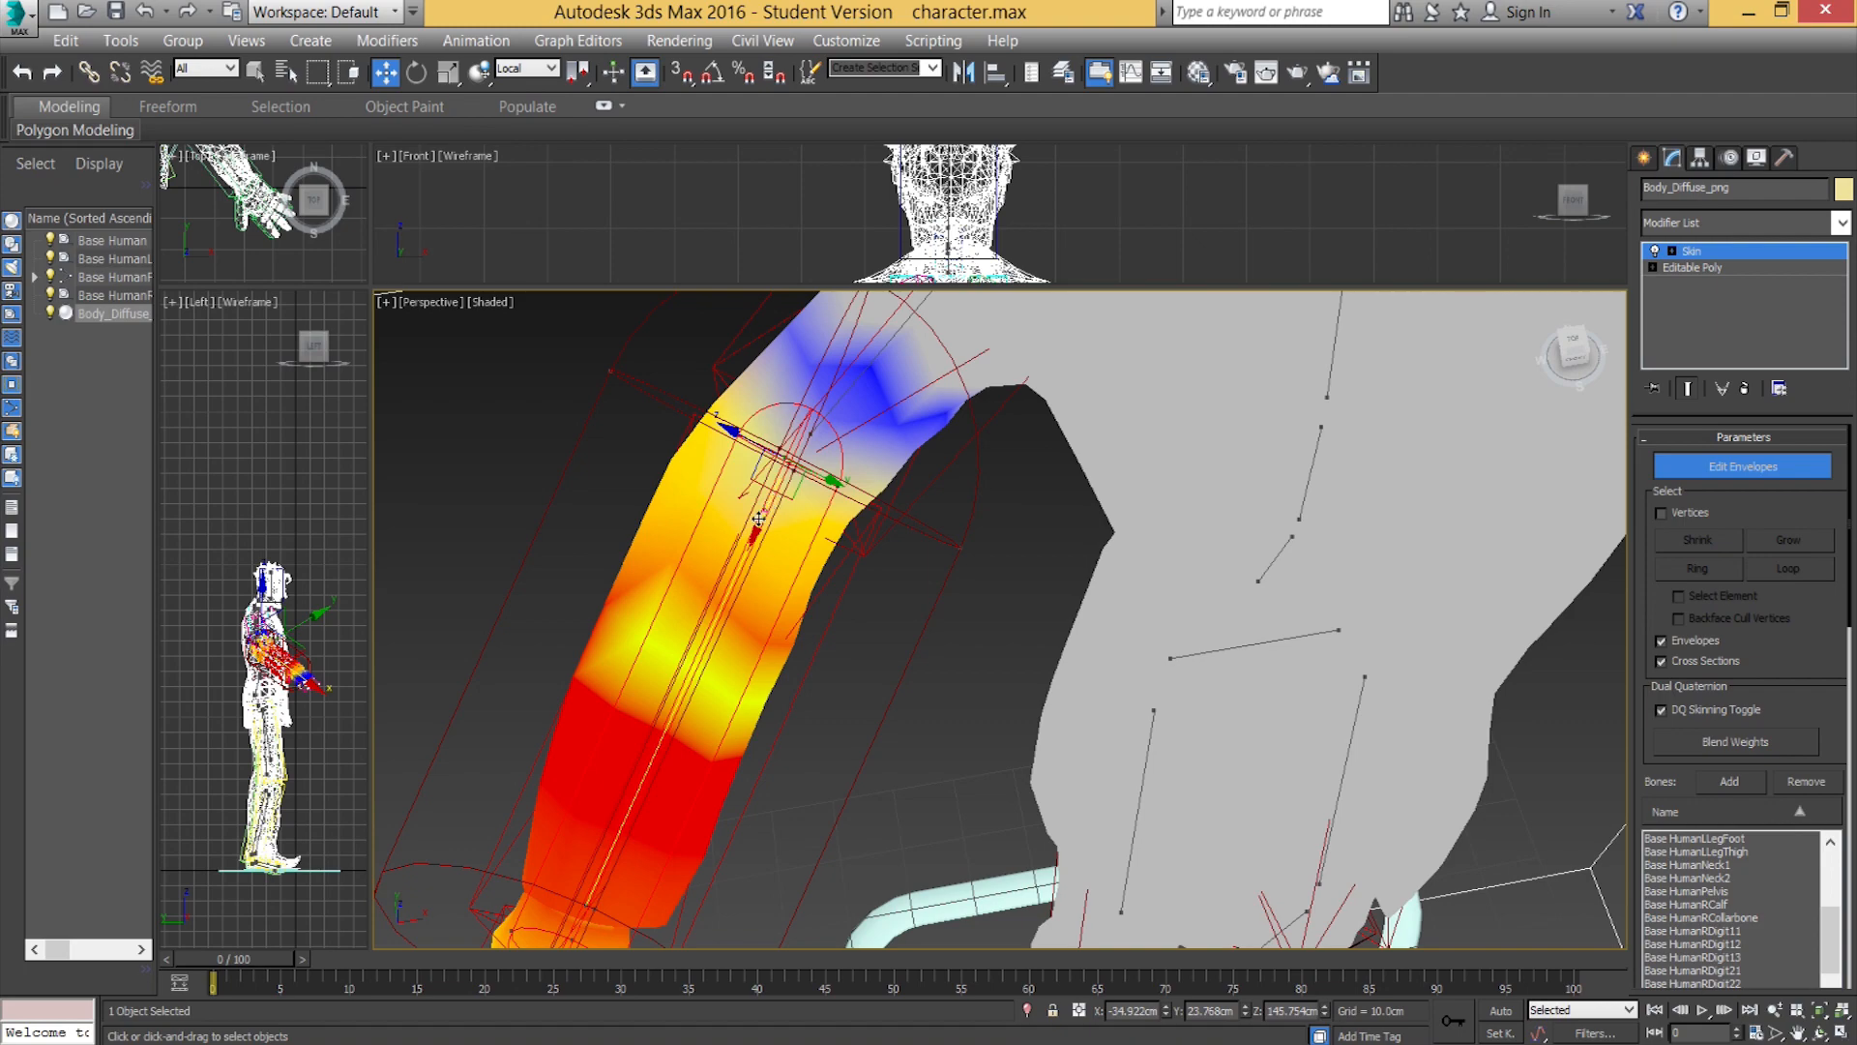
drag(754, 535, 729, 584)
alt+middle_drag(735, 542, 847, 661)
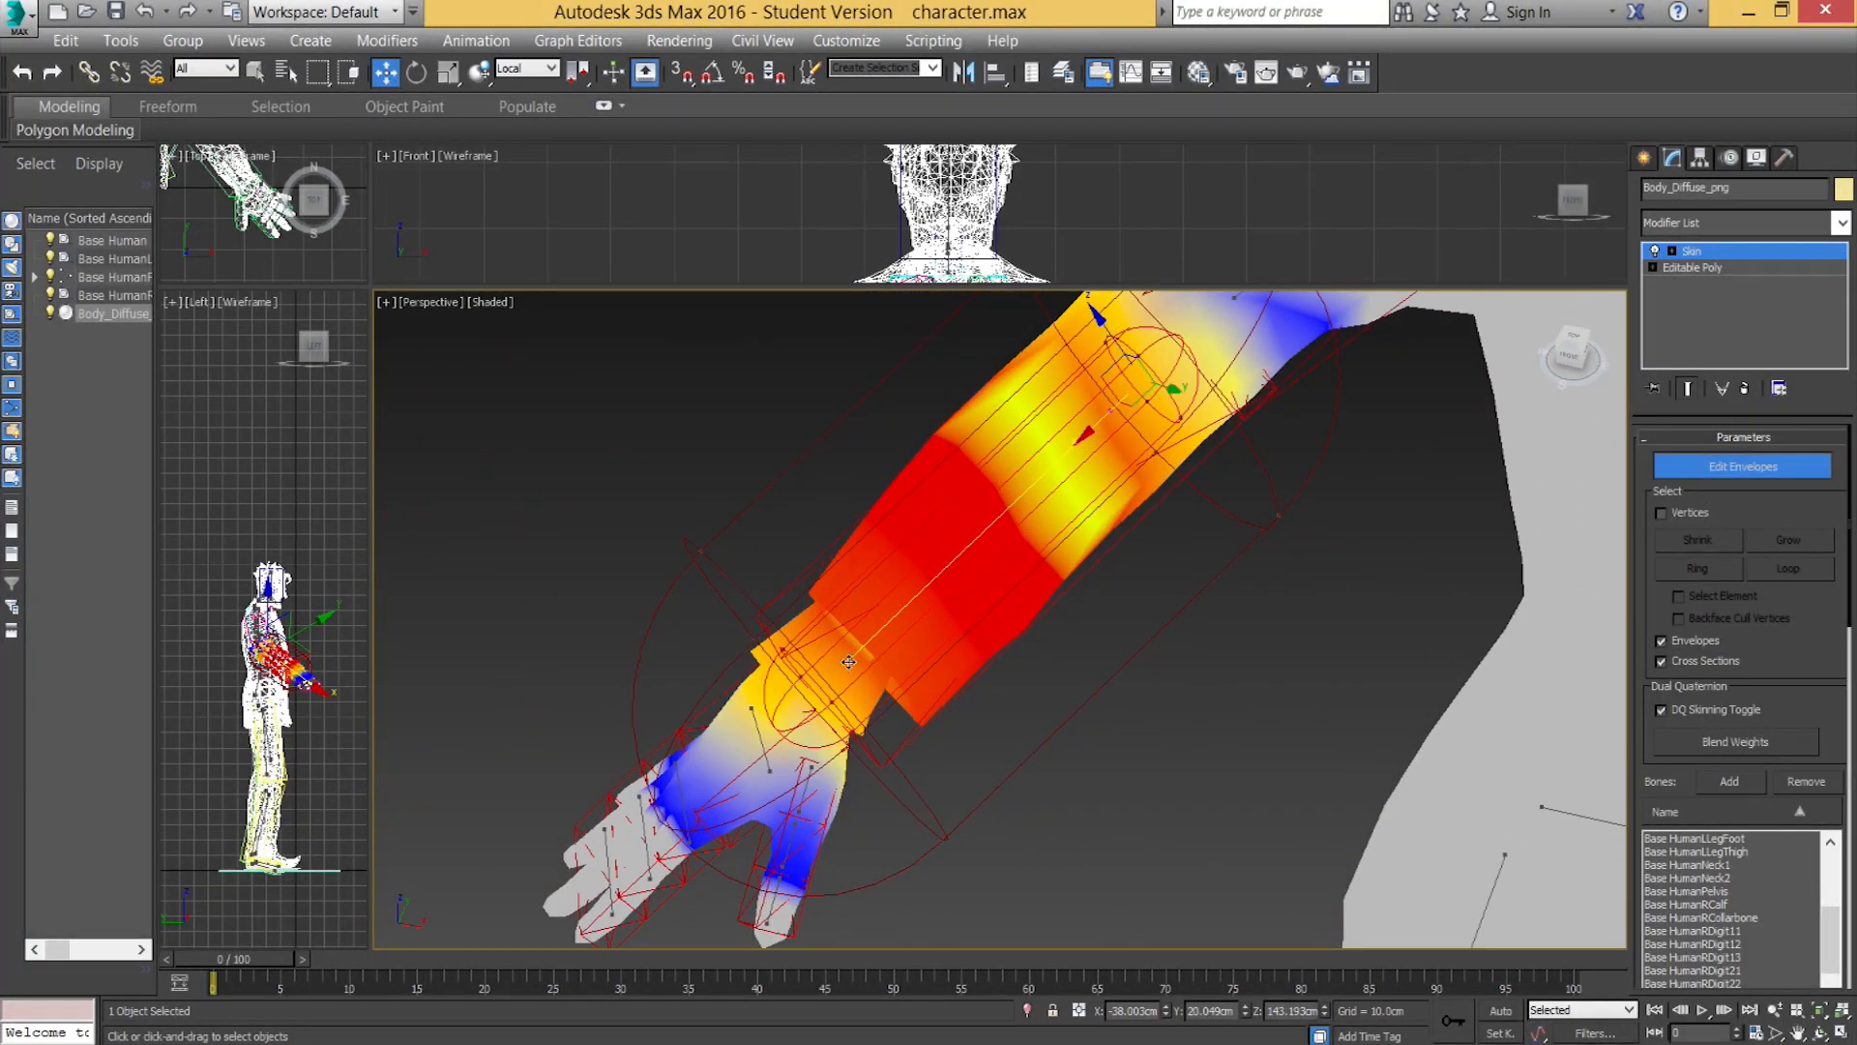
Move the wrist end of the right forearm's envelope to about X -52.1 cm, Y 3 cm, Z 131.5 cm.
drag(772, 740, 830, 707)
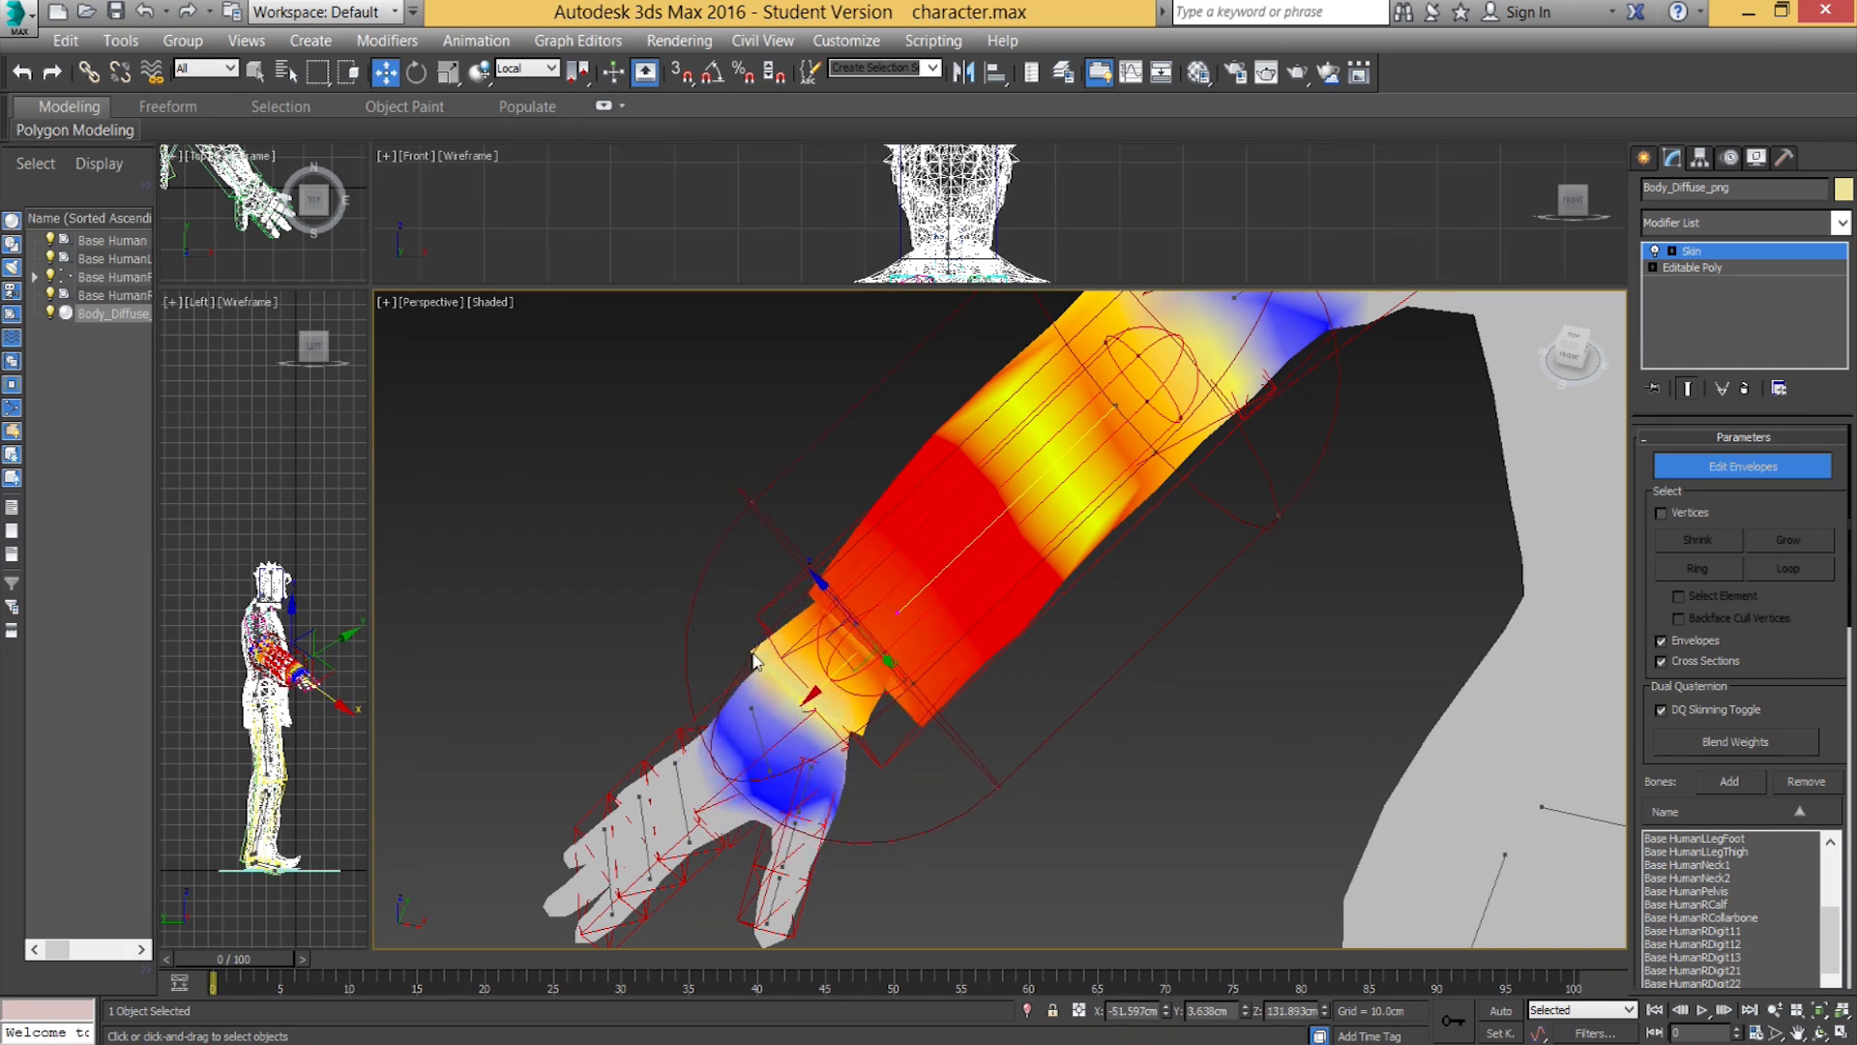
alt+middle_drag(835, 634, 968, 464)
middle_drag(967, 464, 880, 648)
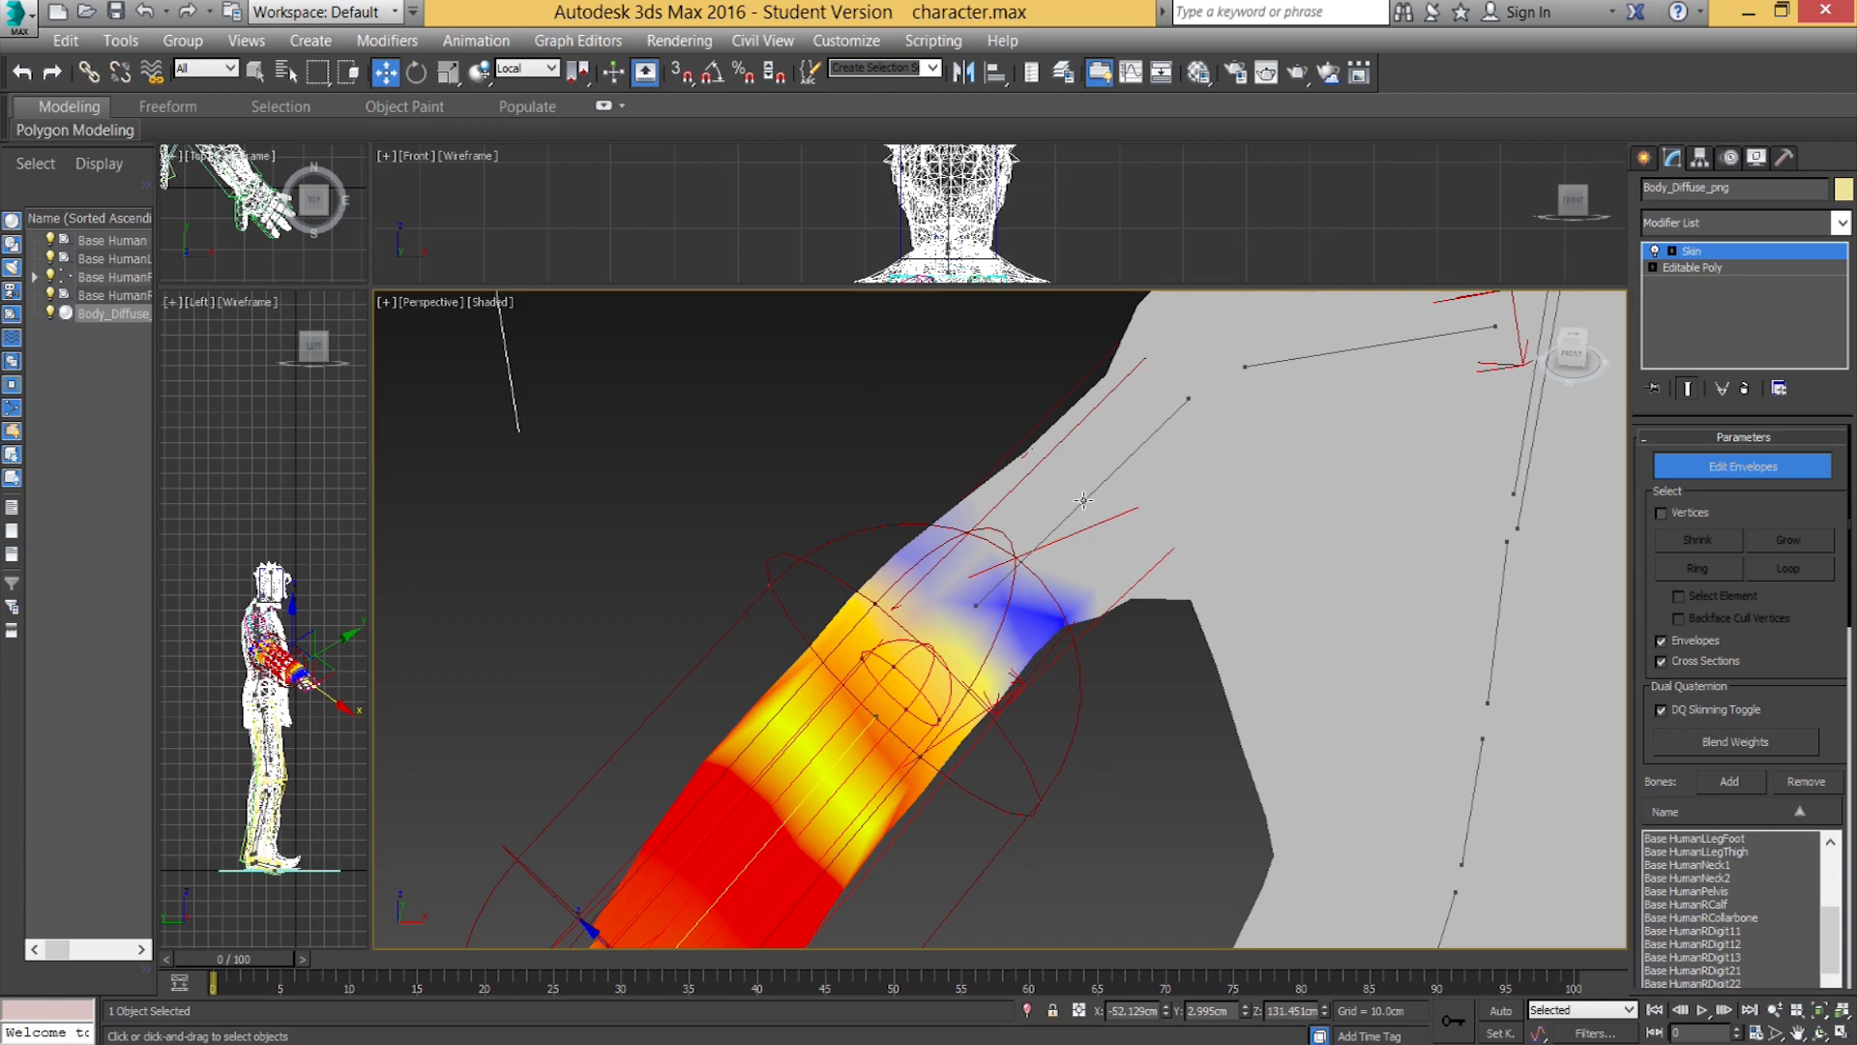
Choose the right upper arm bone and move the shoulder end of its envelope down the arm.
click(1084, 500)
alt+middle_drag(983, 622, 967, 779)
alt+middle_drag(1033, 642, 1151, 551)
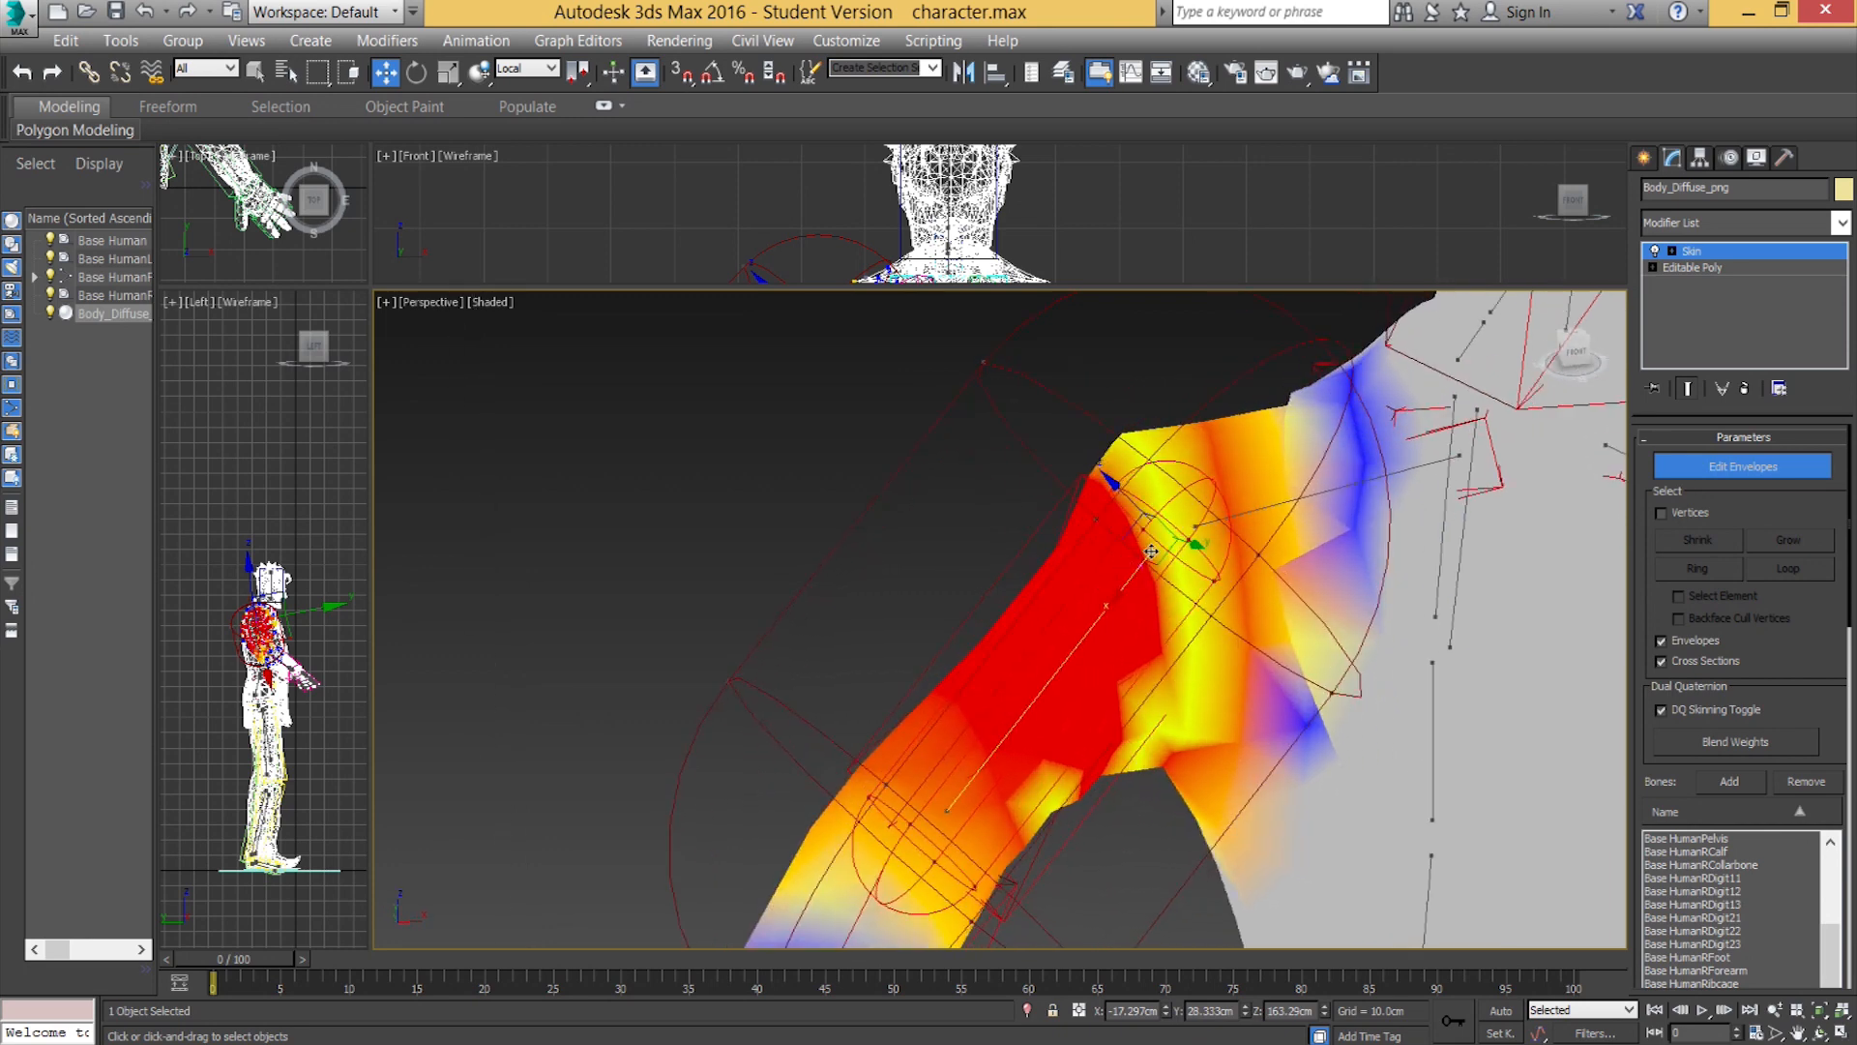
drag(1127, 586, 892, 724)
alt+middle_drag(873, 738, 1008, 640)
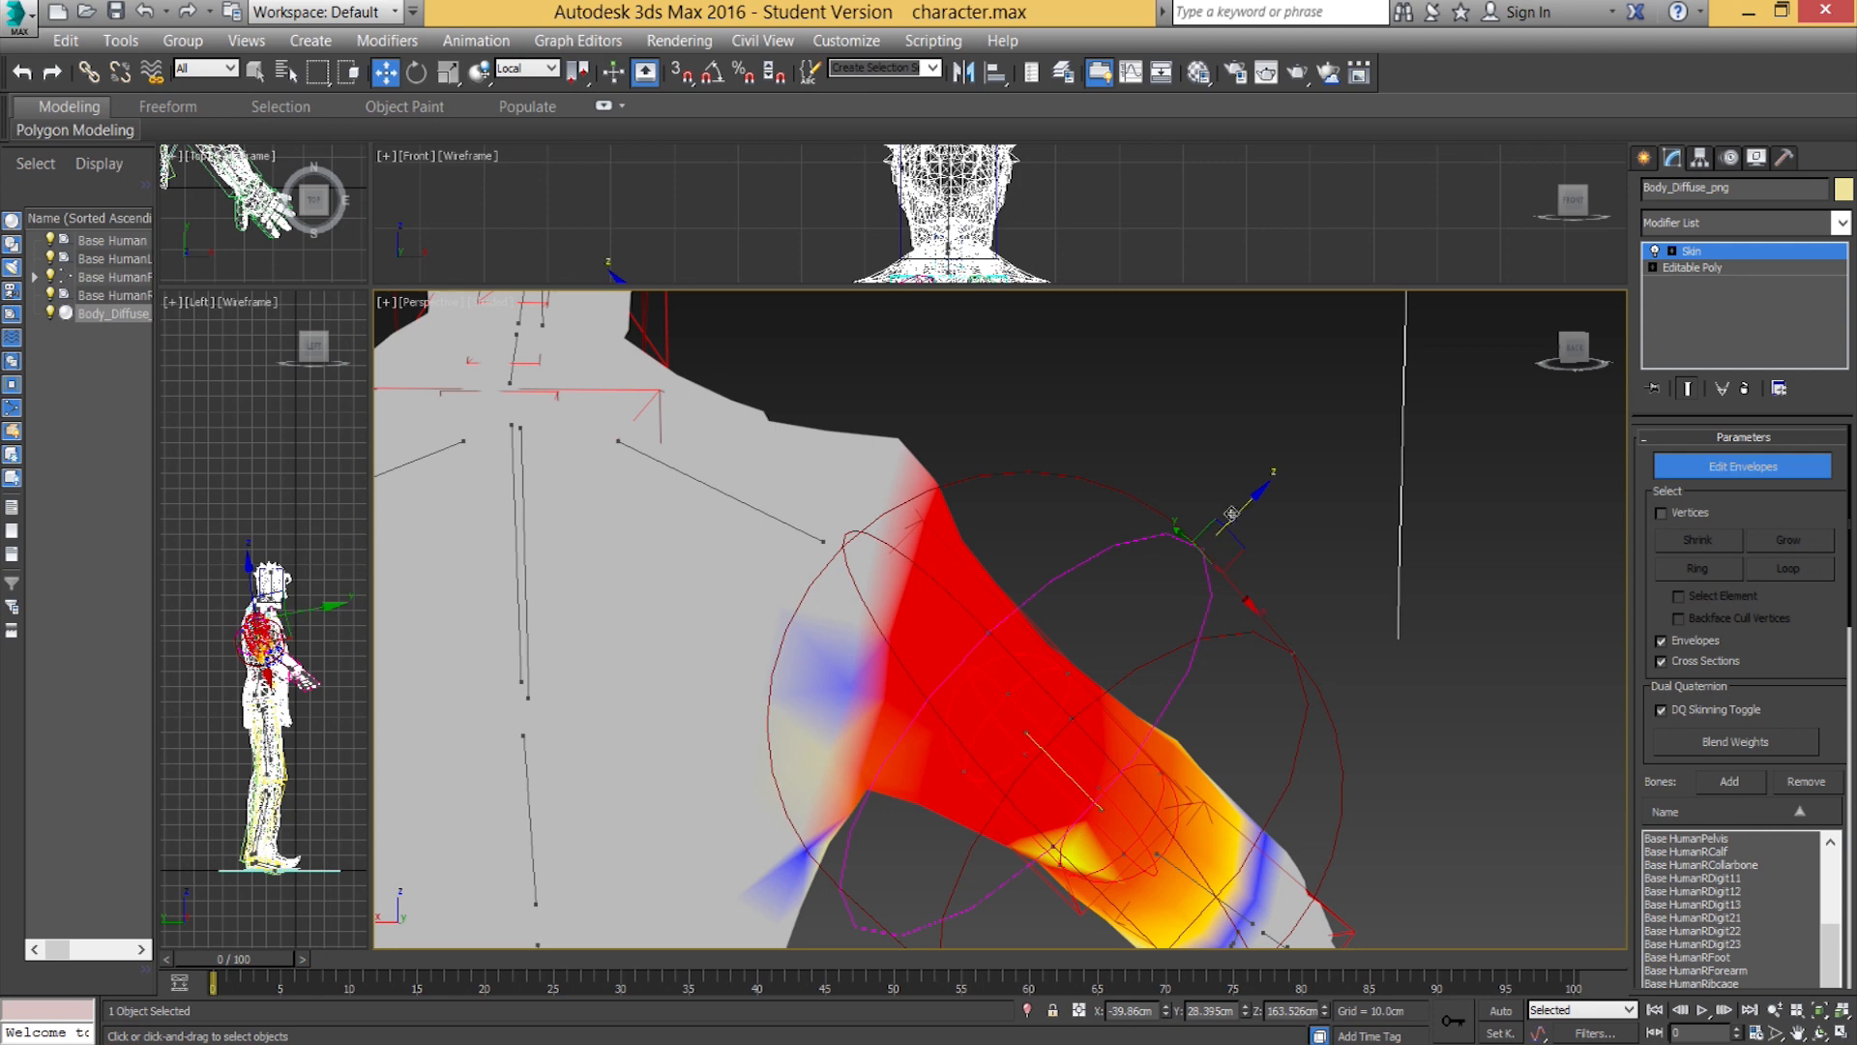
Resize the envelope cross section at the shoulder end of the right upper arm, widening it first and narrowing it to about the arm's width.
drag(1243, 507, 1407, 470)
alt+middle_drag(1219, 542, 903, 586)
middle_drag(1182, 592, 998, 620)
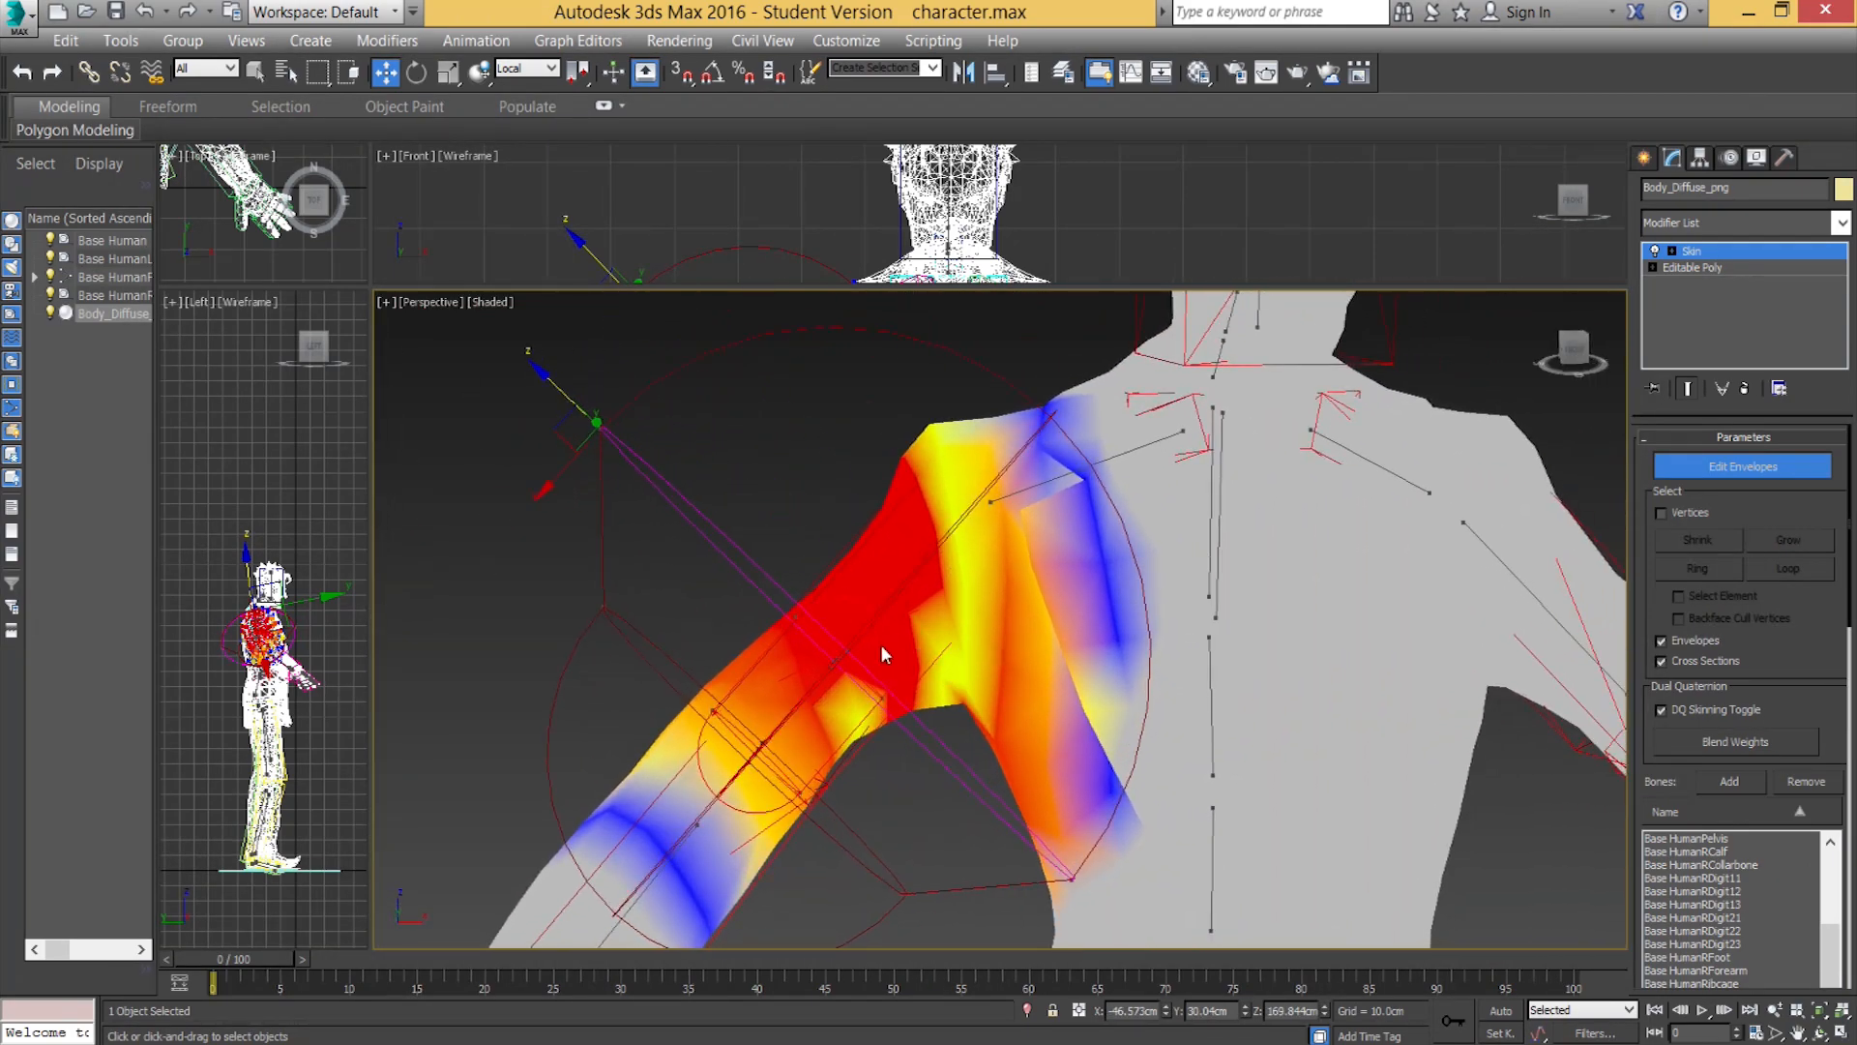
drag(564, 398, 646, 437)
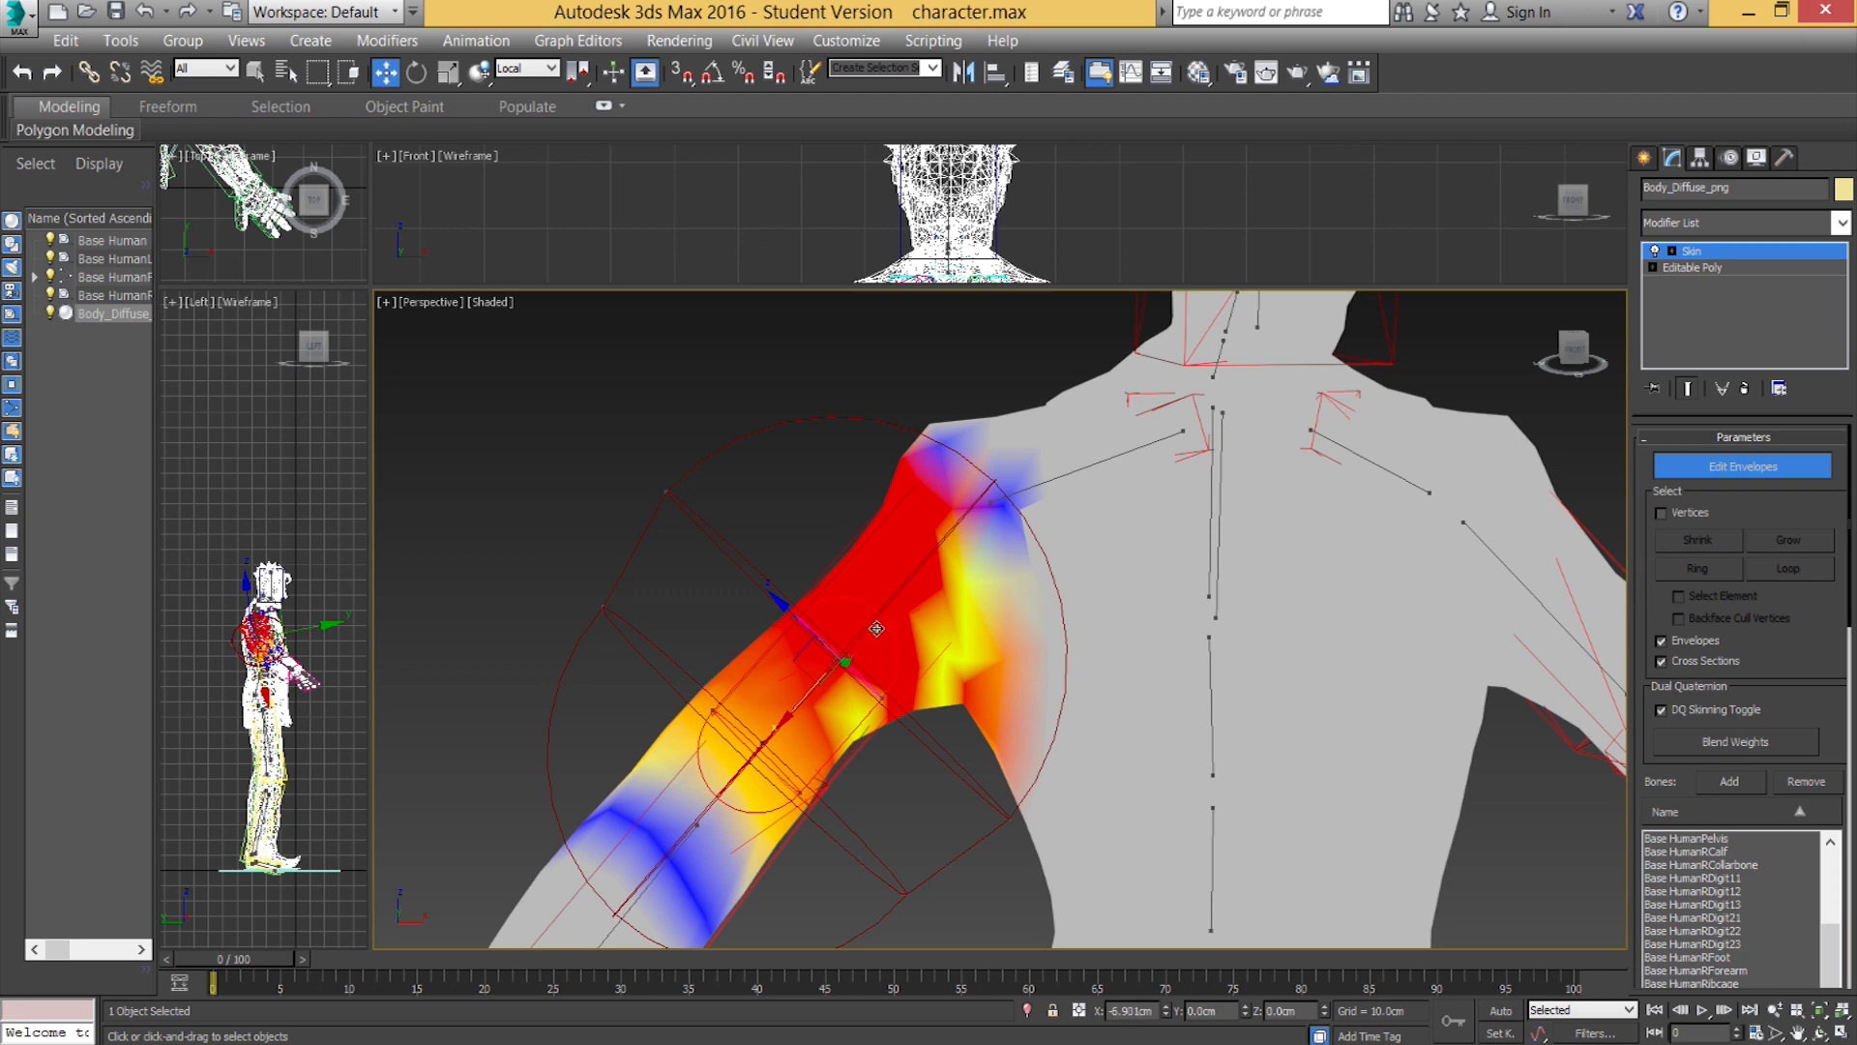
scroll(836, 663, up, 4)
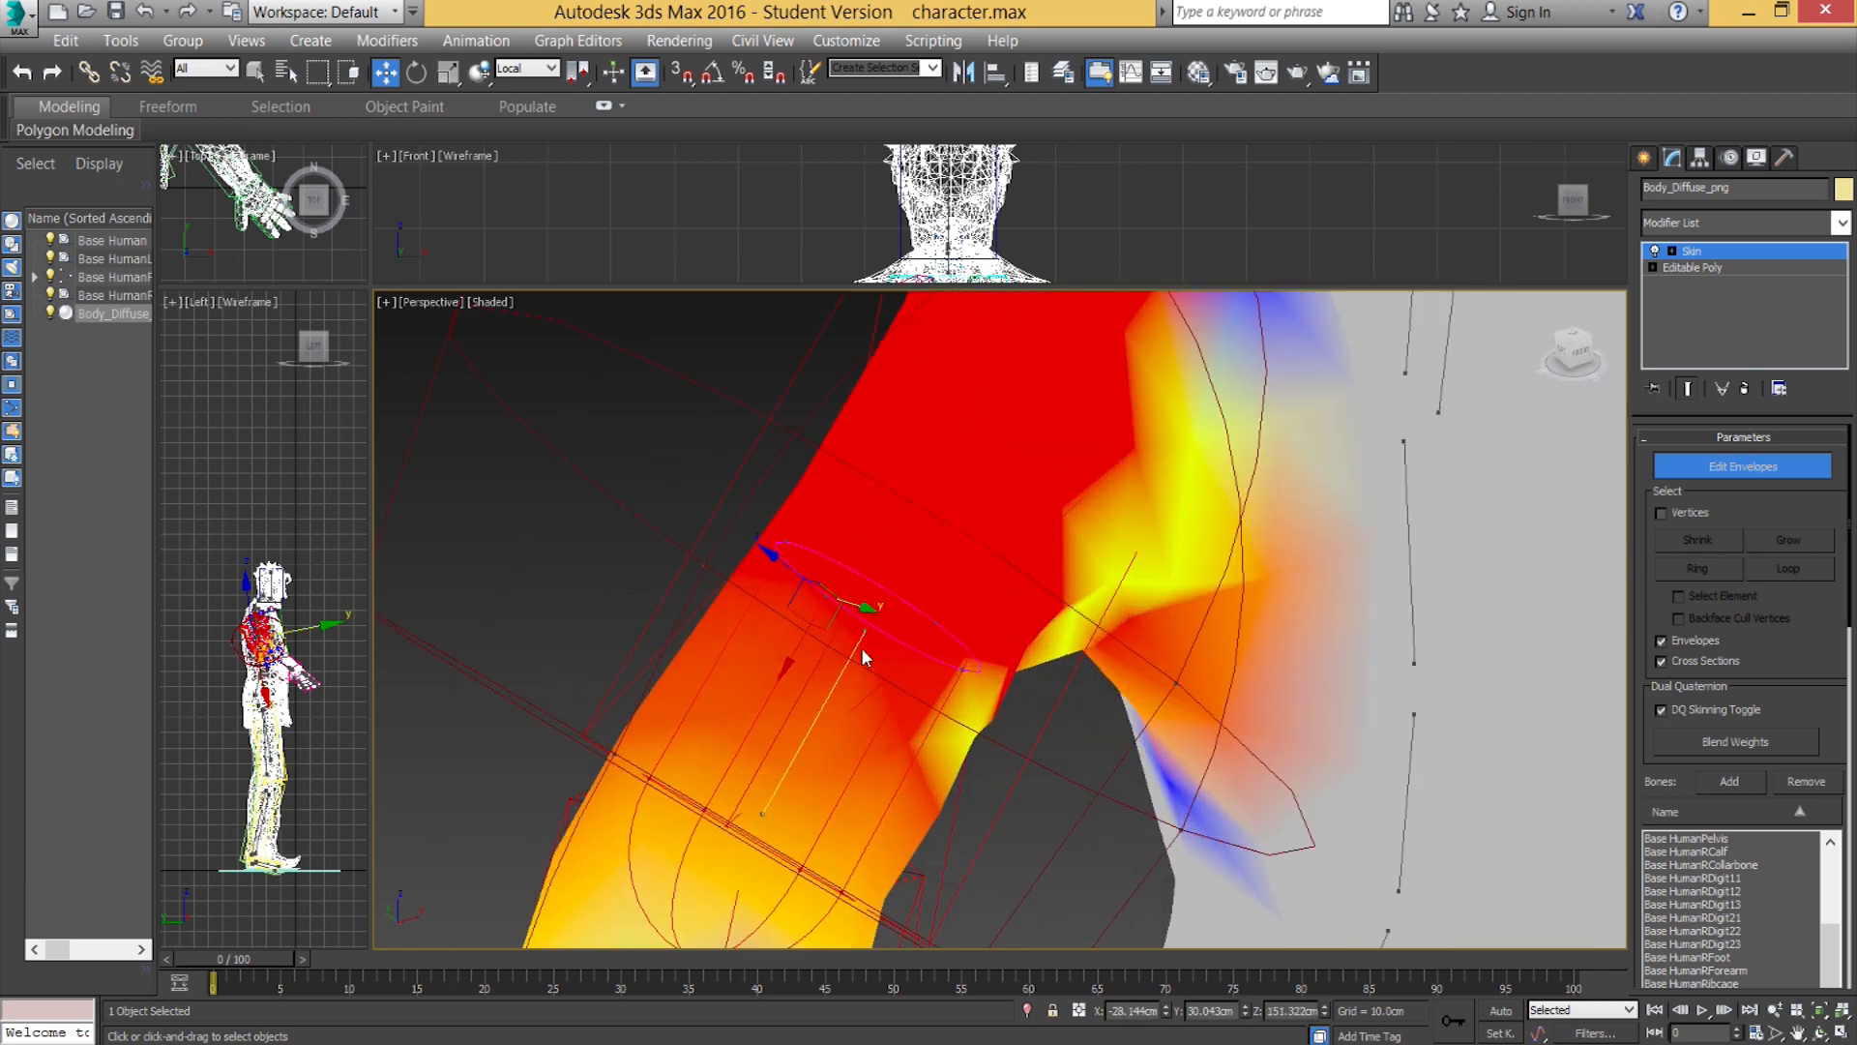
alt+middle_drag(934, 702, 872, 683)
alt+middle_drag(869, 683, 858, 672)
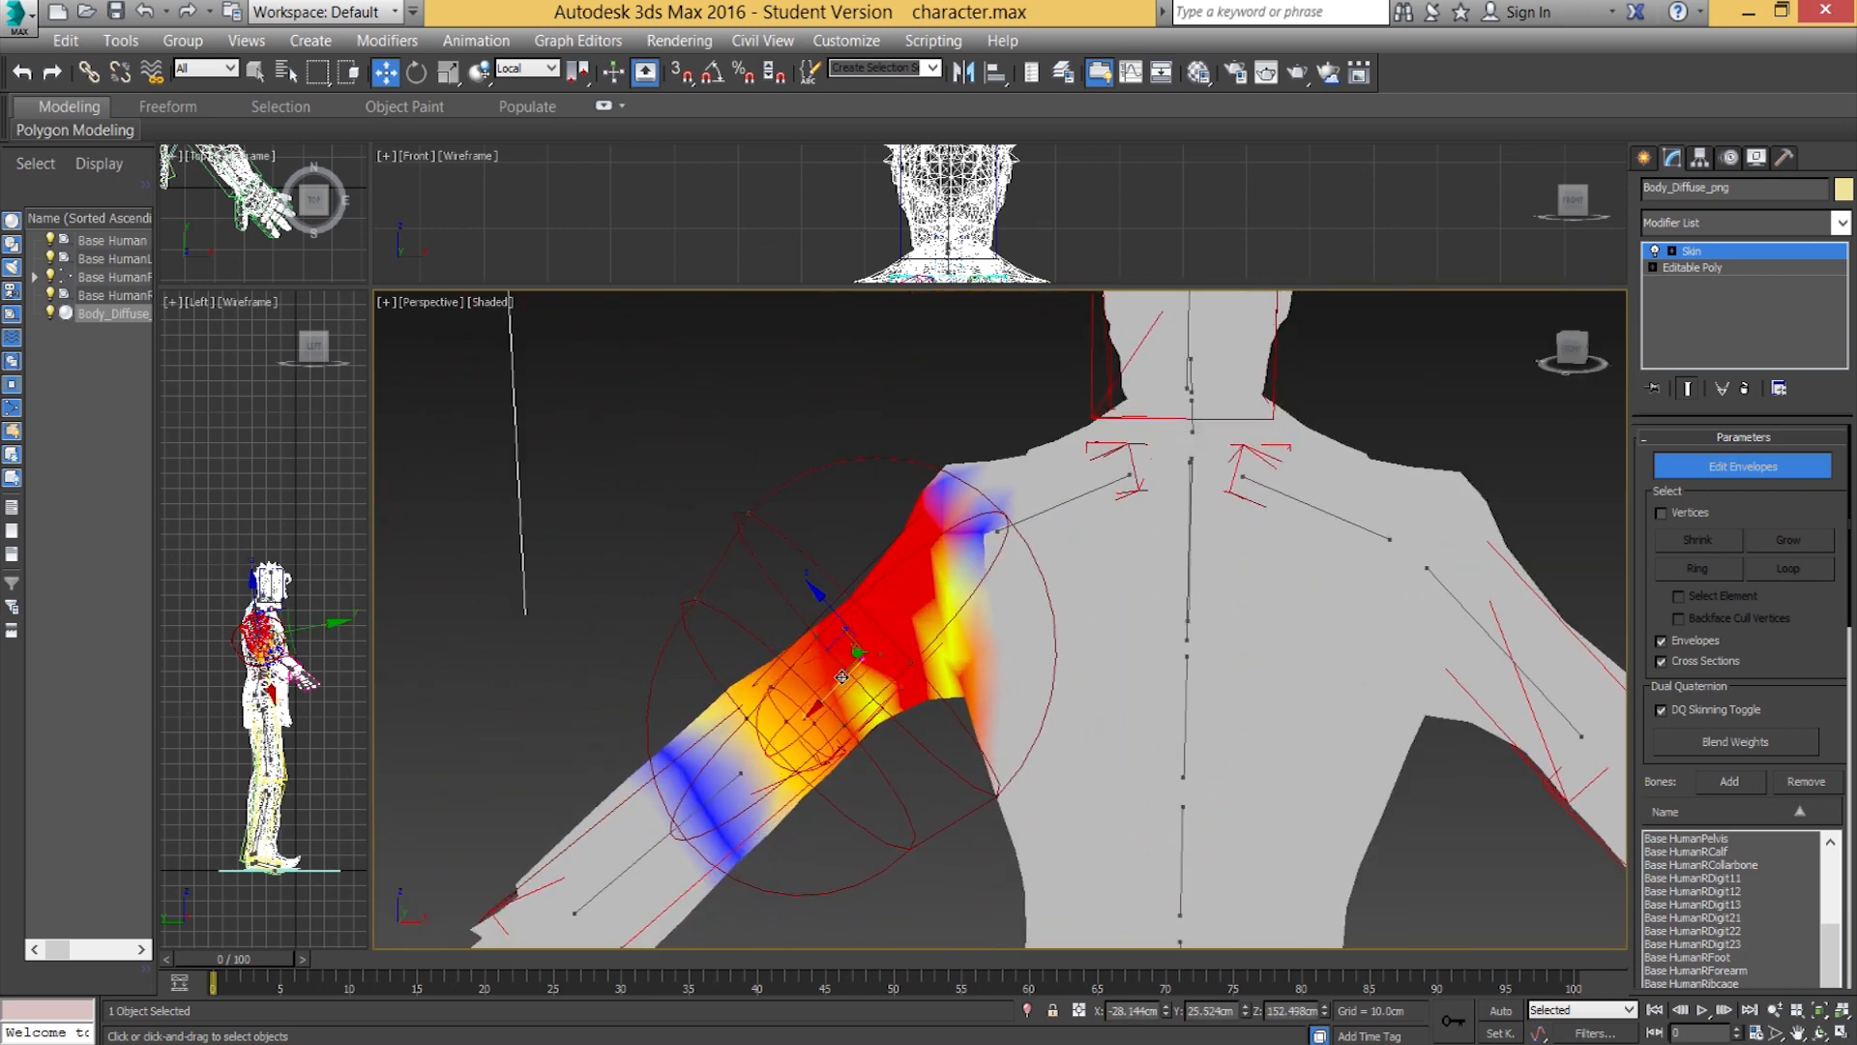
Adjust the envelope cross section at the shoulder end of the right upper arm so it covers the arm's width.
drag(842, 680, 869, 660)
drag(940, 598, 903, 628)
alt+middle_drag(830, 649, 927, 608)
scroll(849, 669, up, 4)
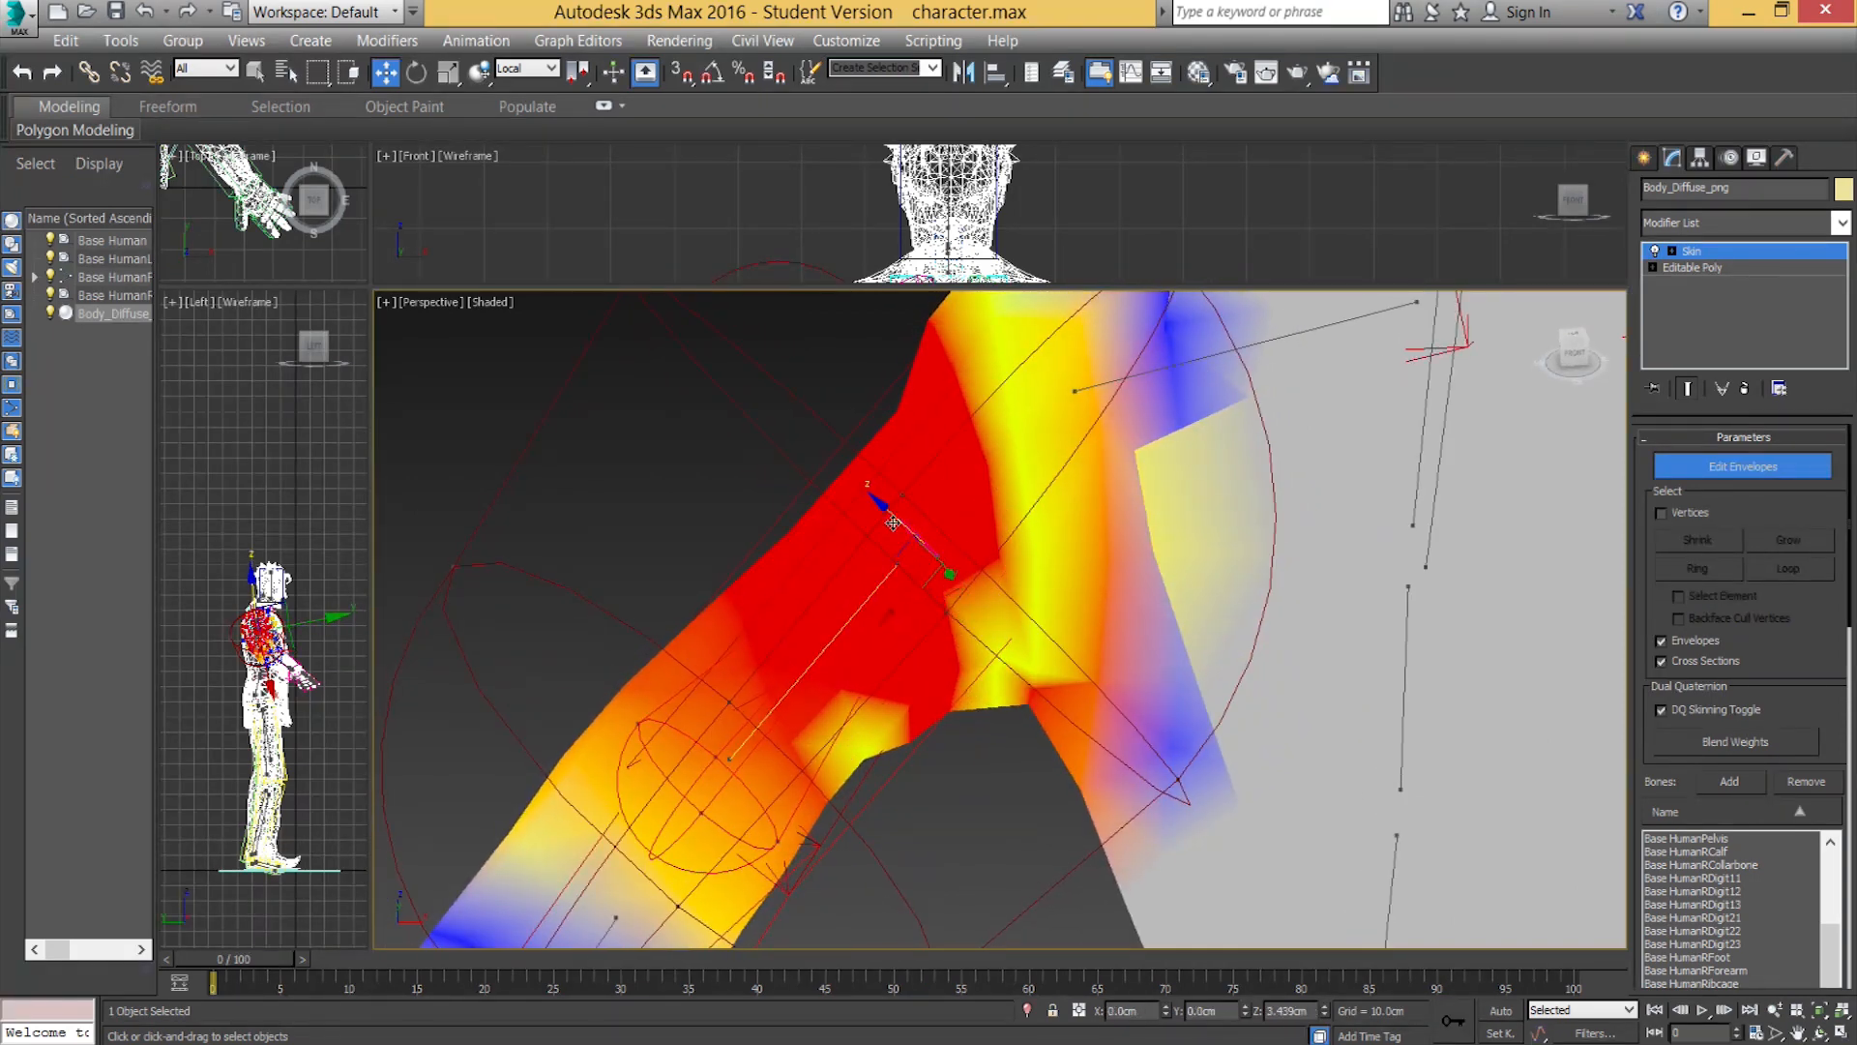
mouse_move(920, 541)
mouse_down()
mouse_move(979, 581)
mouse_move(892, 530)
mouse_up()
Move the elbow end of the right upper arm's envelope to about X -32 cm, Y 24.5 cm, Z 148.6 cm.
scroll(913, 613, down, 6)
mouse_move(878, 629)
alt+middle_down()
mouse_move(946, 729)
mouse_move(888, 704)
mouse_move(844, 624)
mouse_move(873, 650)
alt+middle_up()
scroll(888, 702, up, 3)
scroll(888, 709, up, 2)
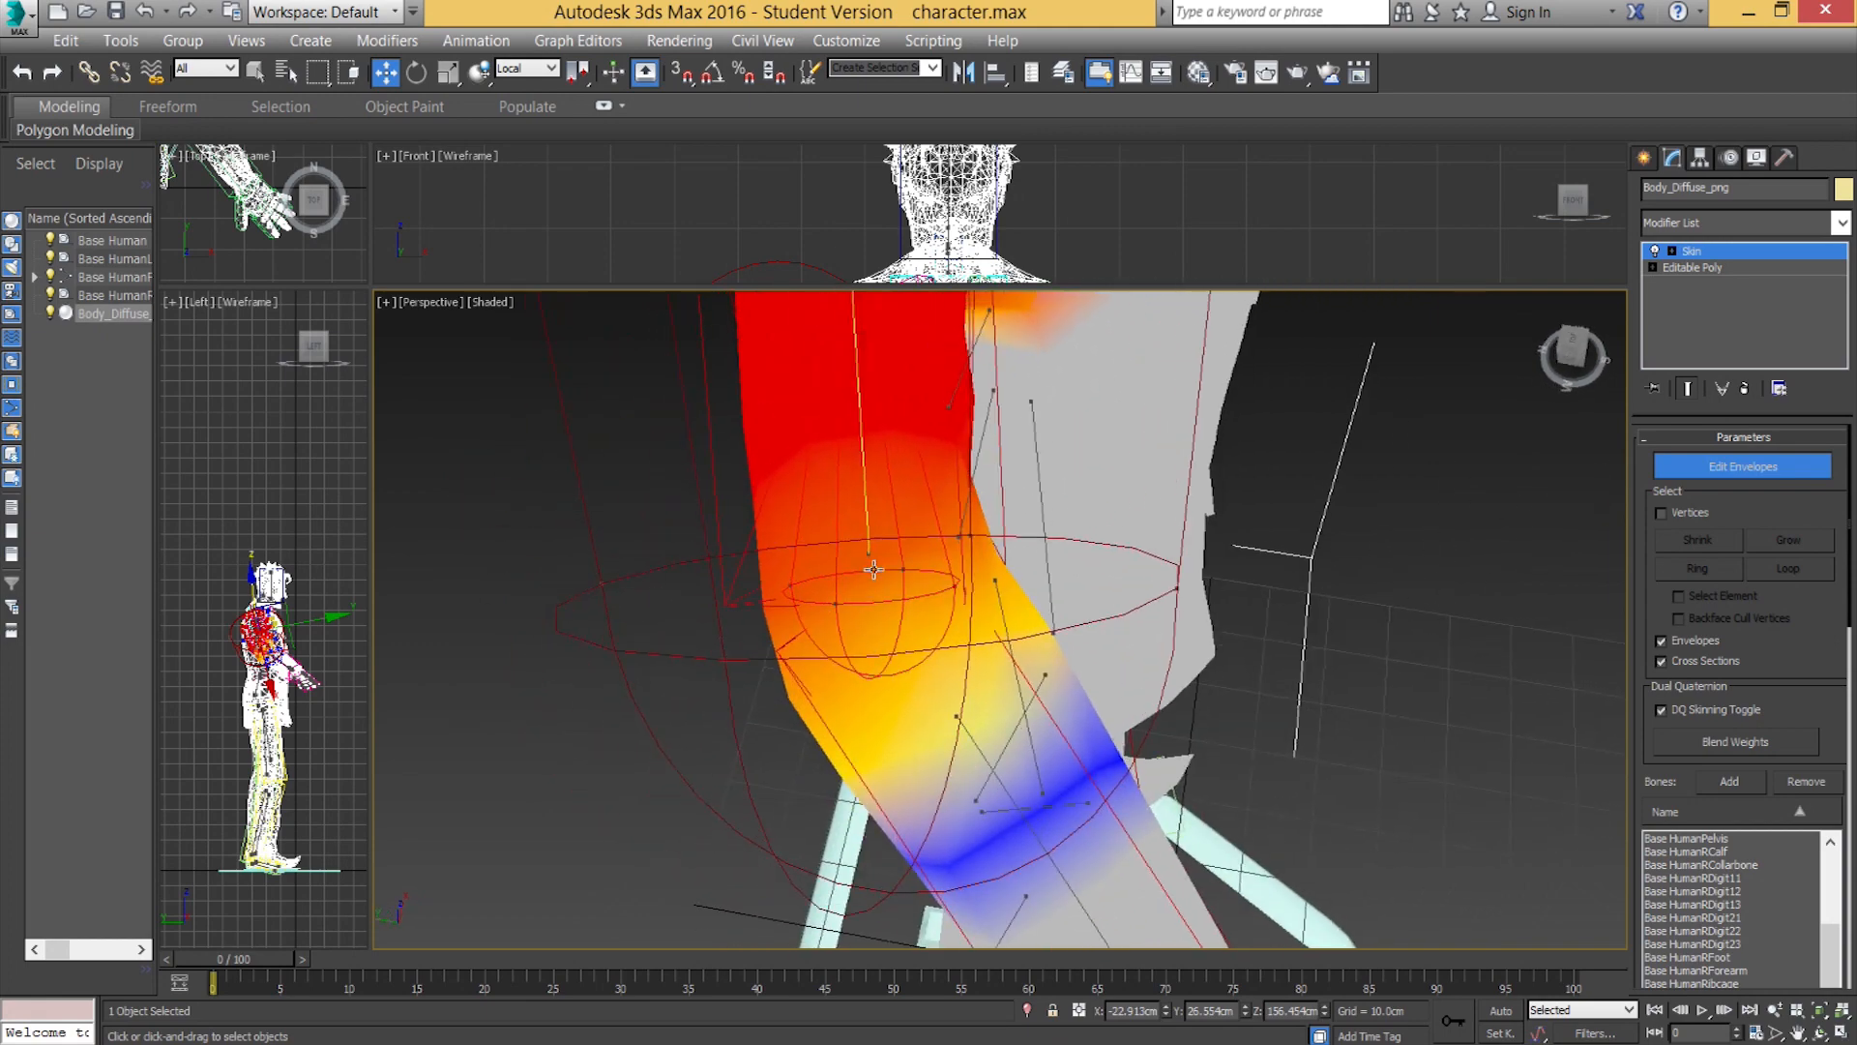
drag(875, 654, 886, 568)
alt+middle_drag(921, 631, 762, 577)
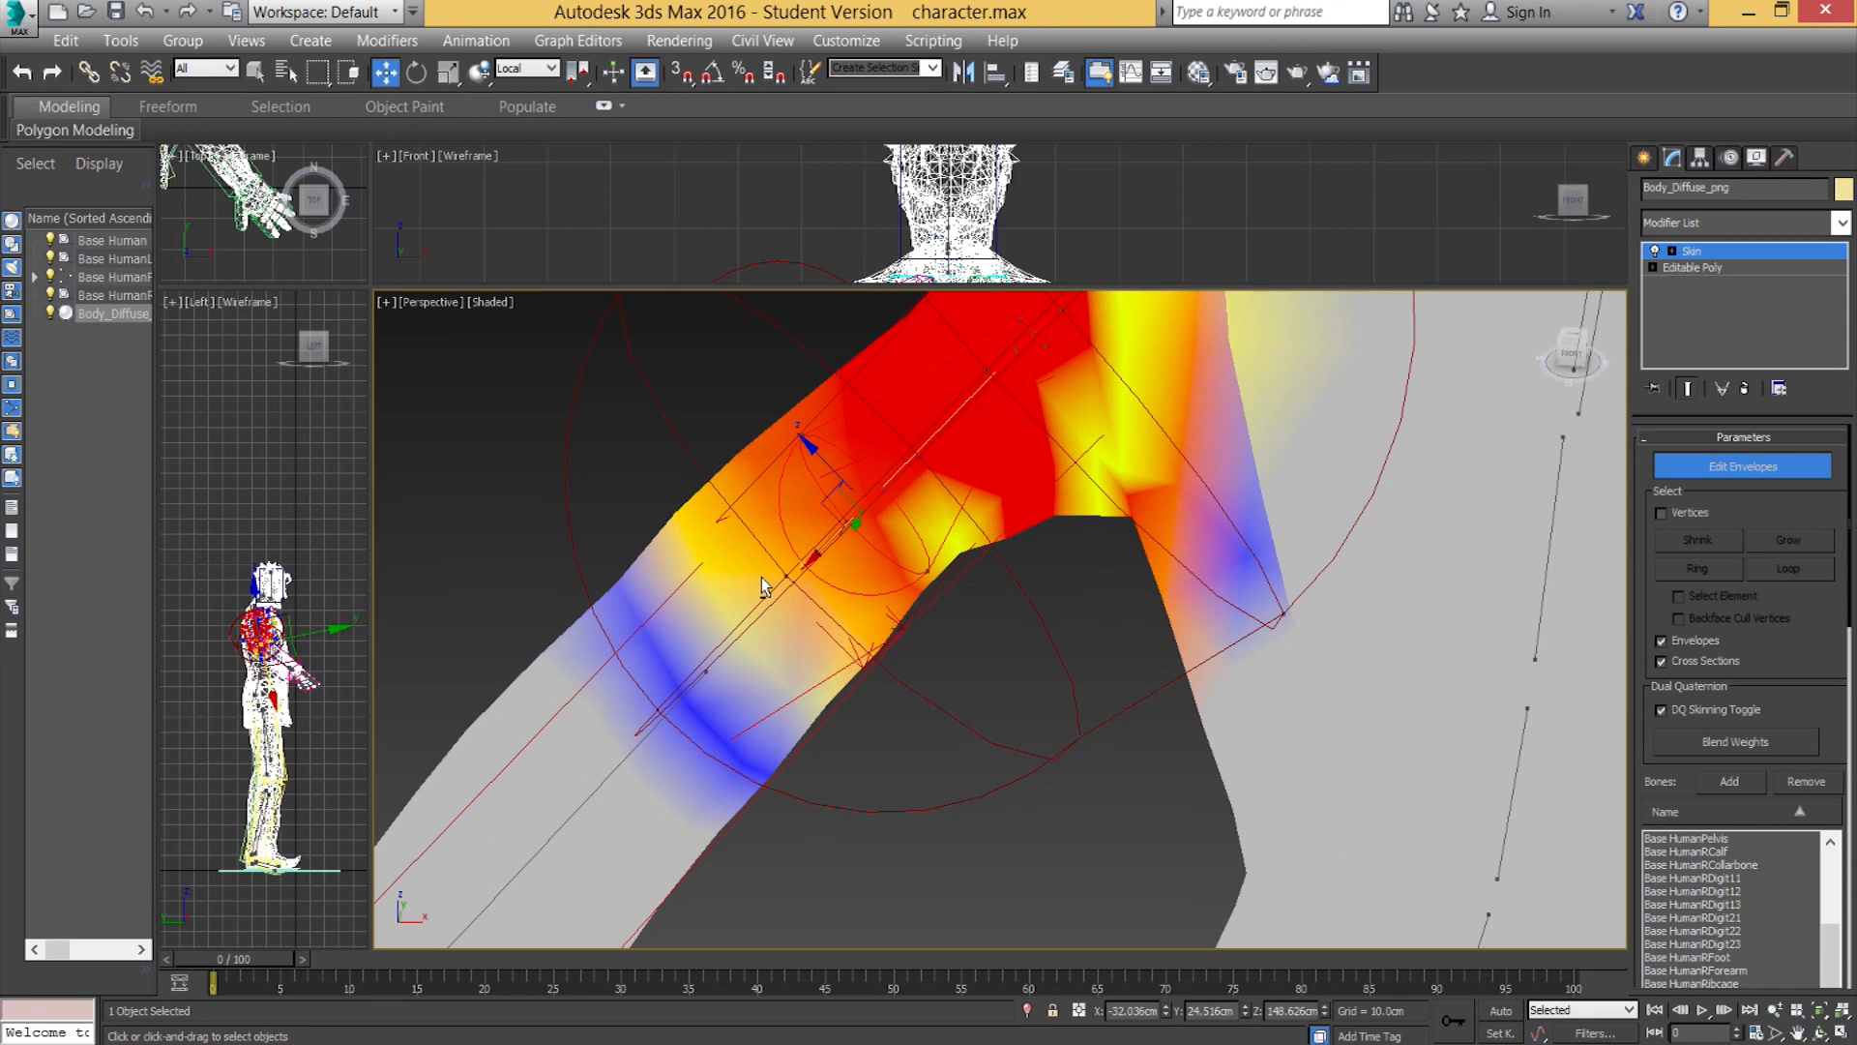
Leave envelope editing to check the shaded right arm, and return to editing the envelopes.
click(1733, 467)
key(z)
scroll(852, 615, up, 6)
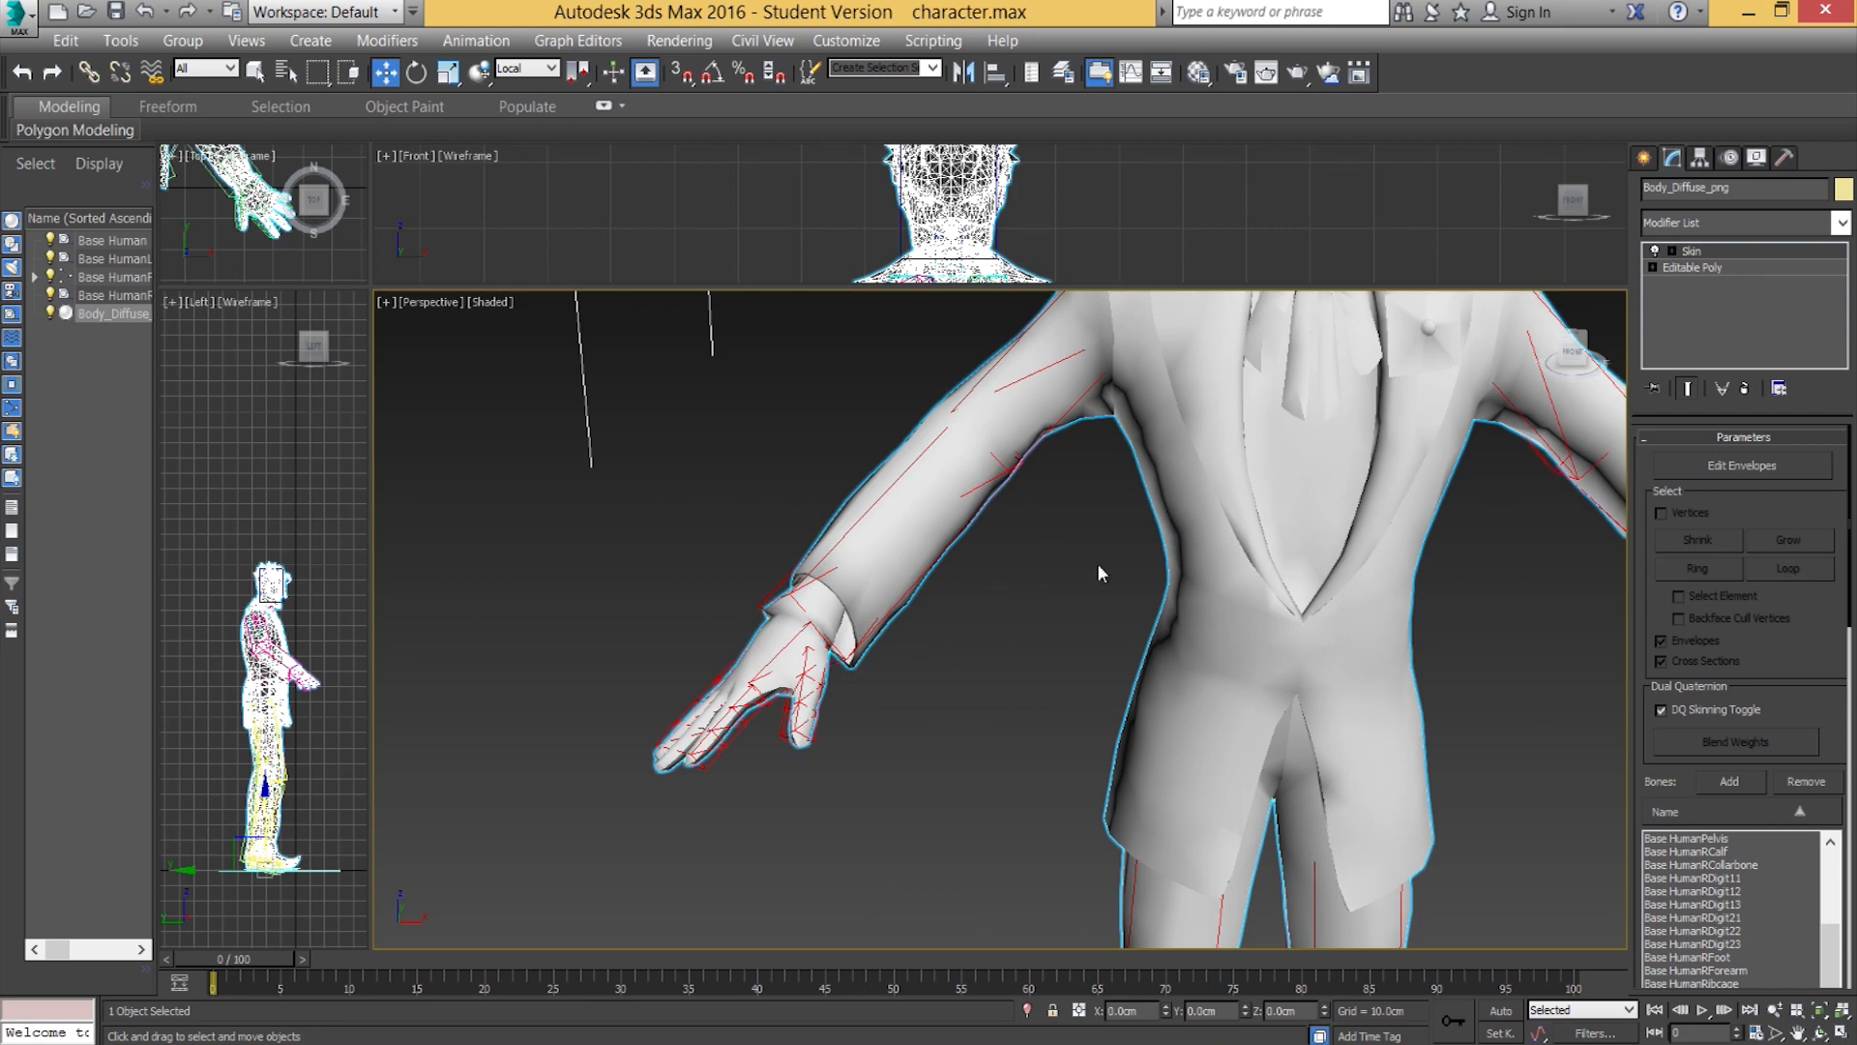
click(1703, 467)
scroll(1035, 656, up, 2)
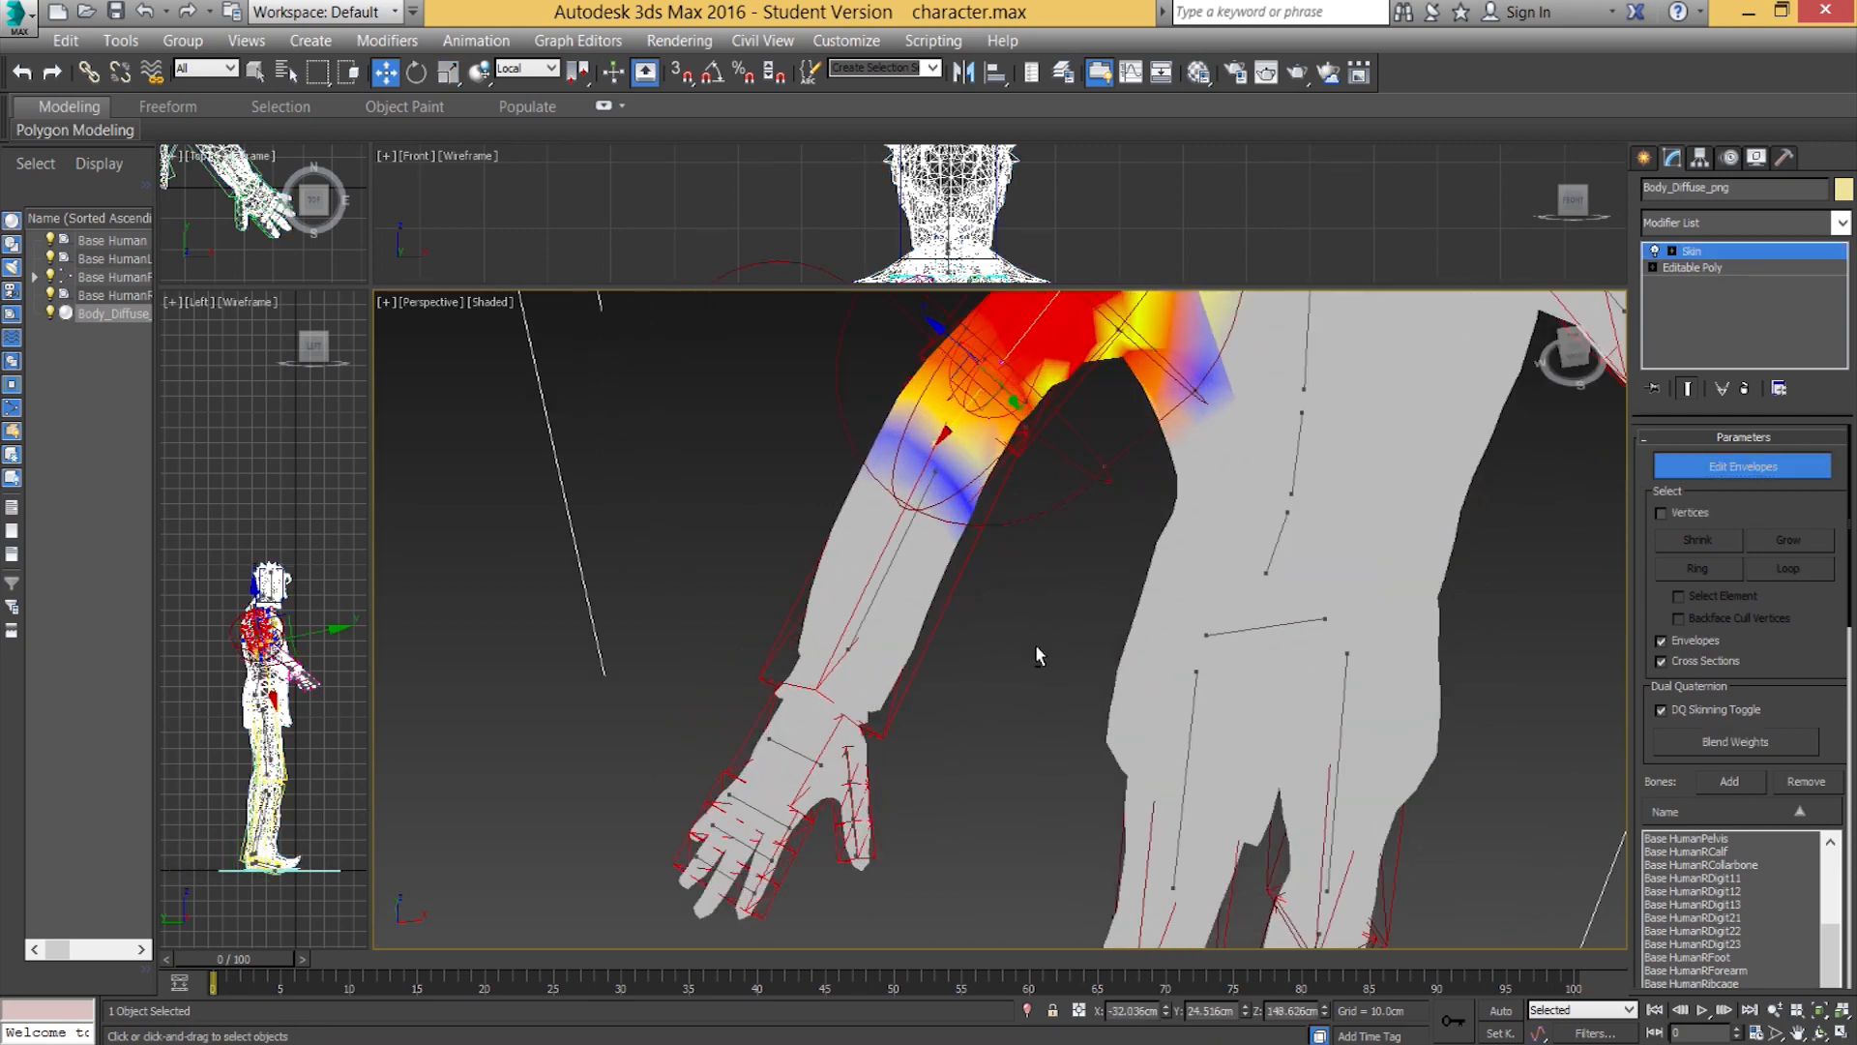
Examine the envelope weights of the right palm, the finger bones and the thumb bones one after another.
click(790, 747)
scroll(803, 744, up, 8)
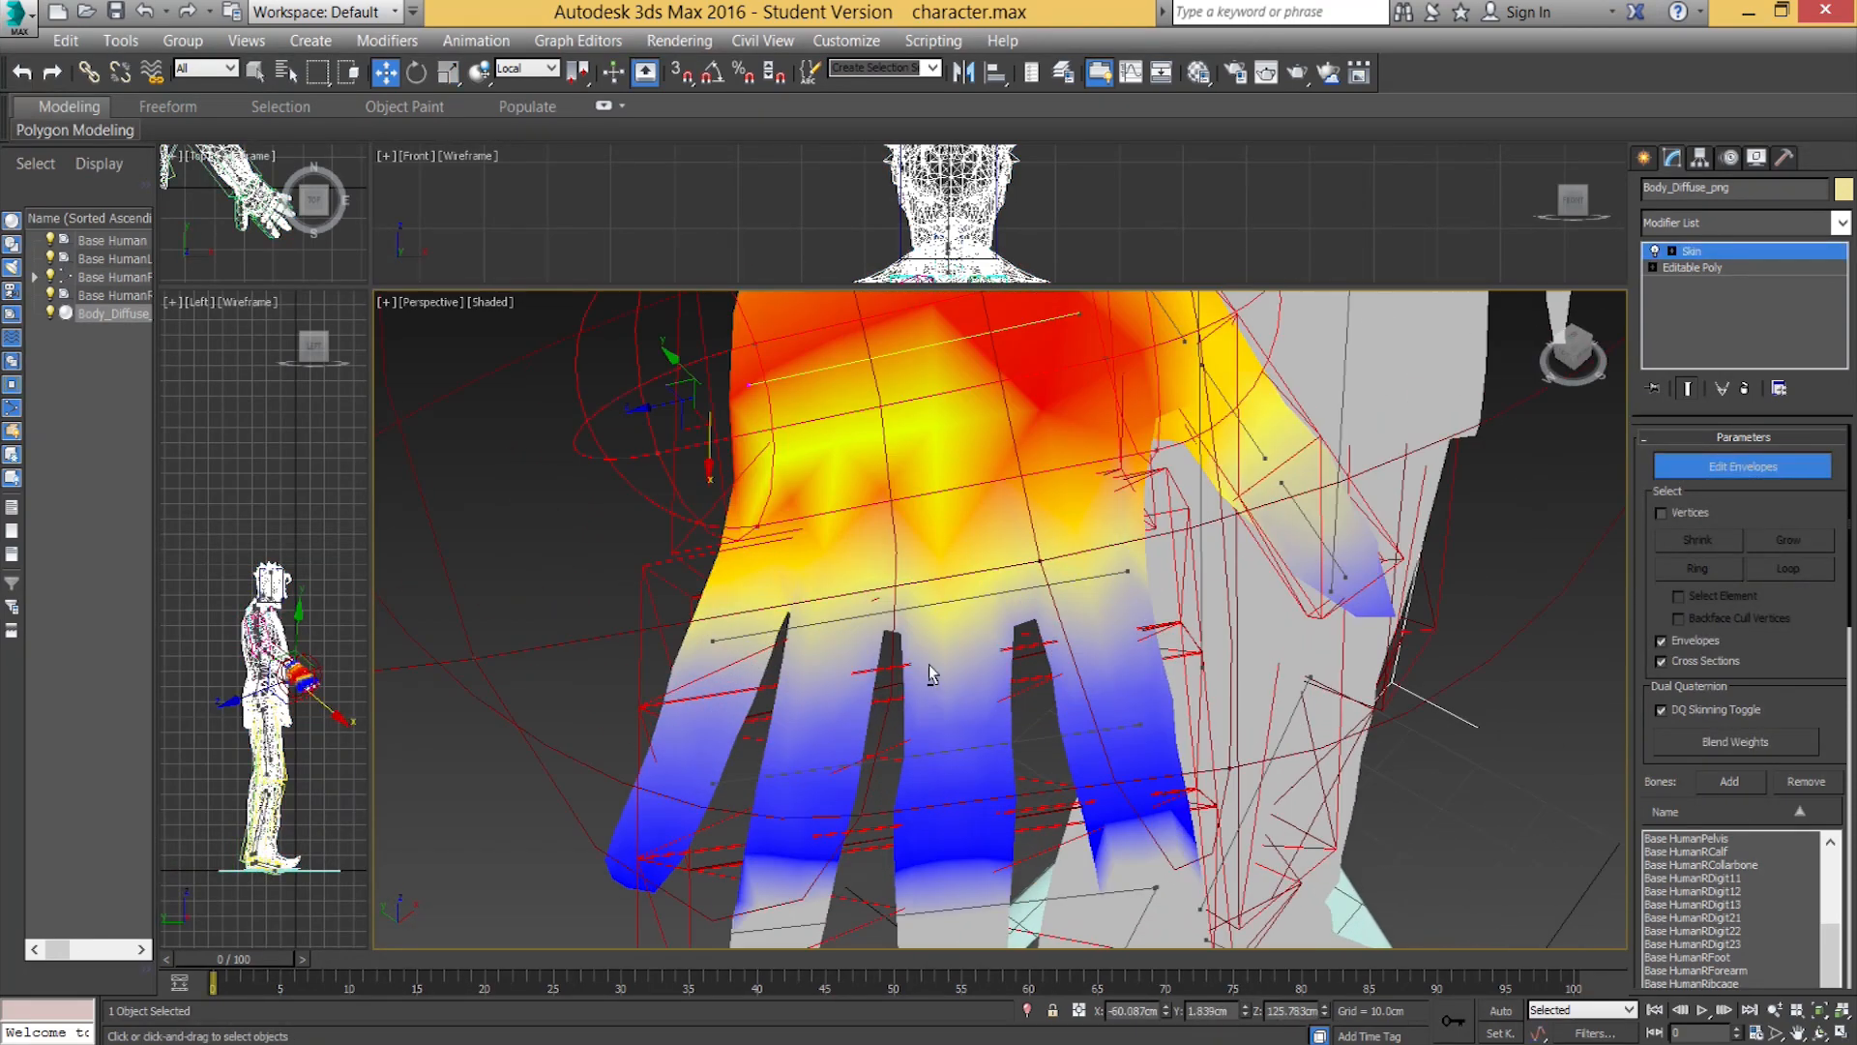
scroll(899, 677, down, 8)
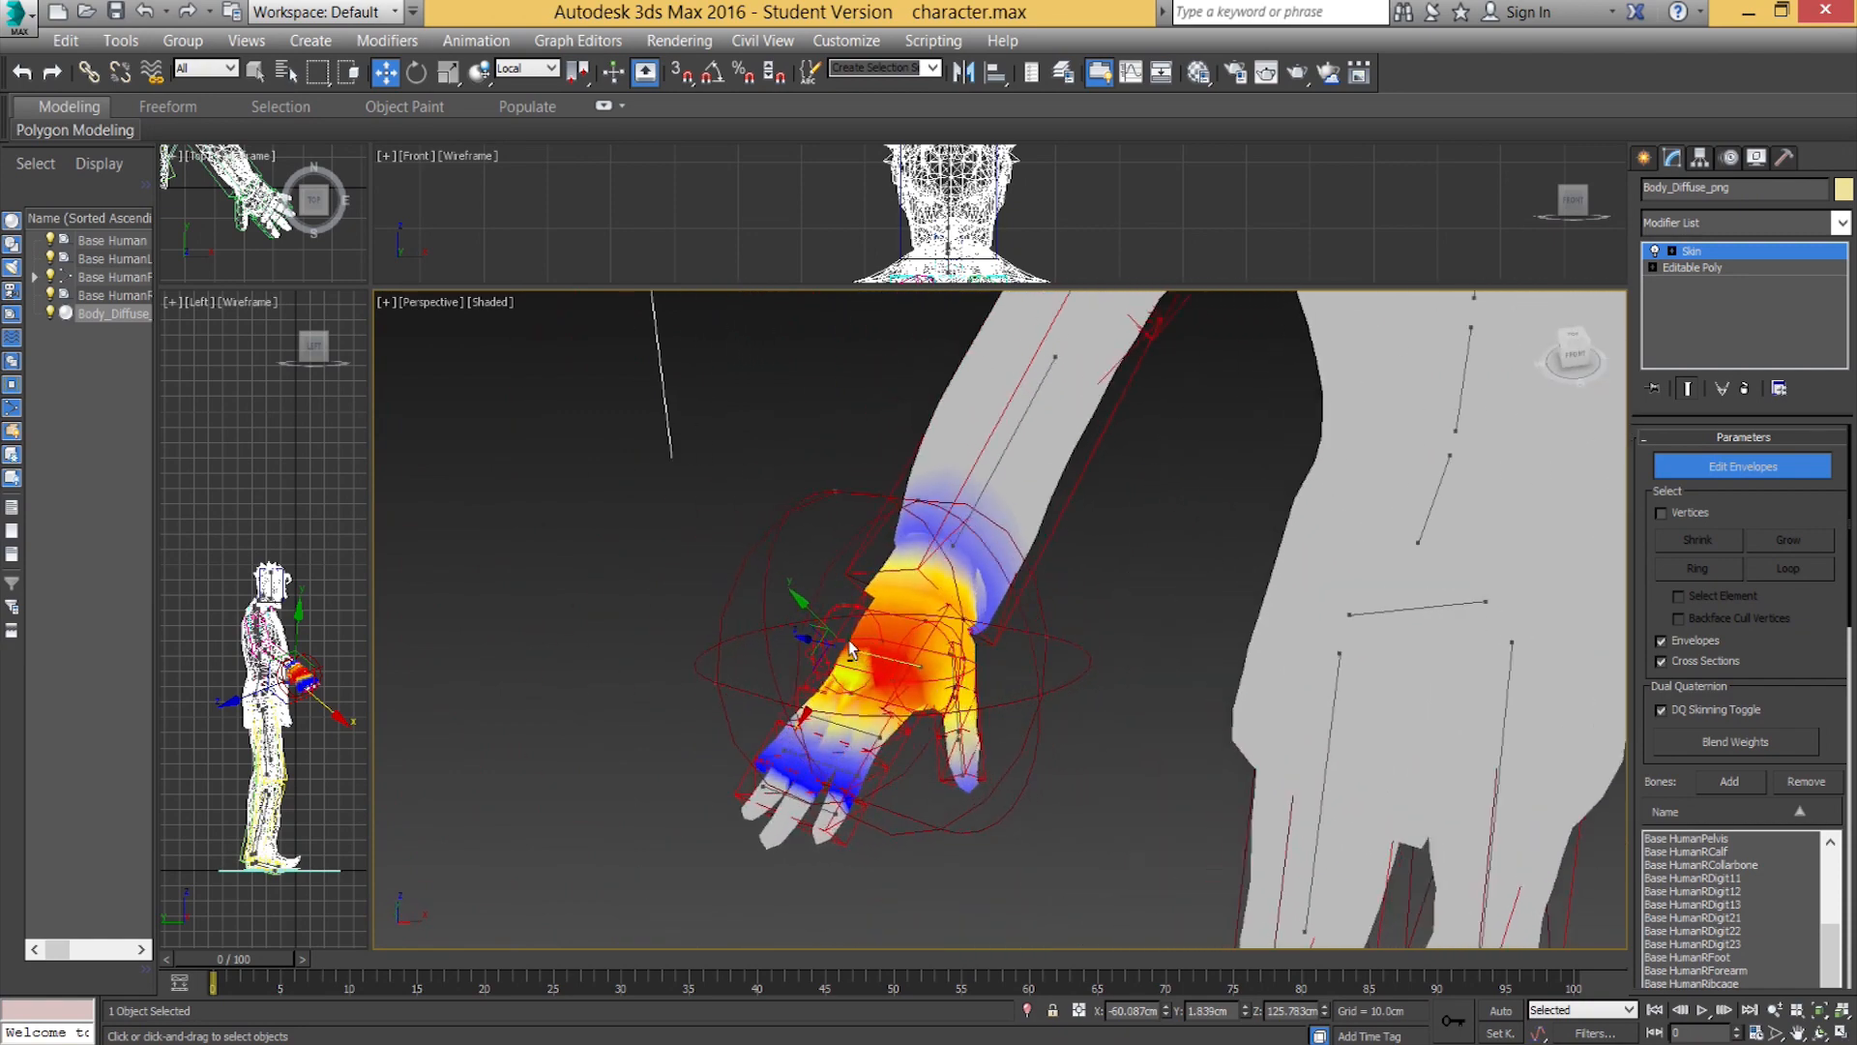
alt+middle_drag(851, 650, 960, 613)
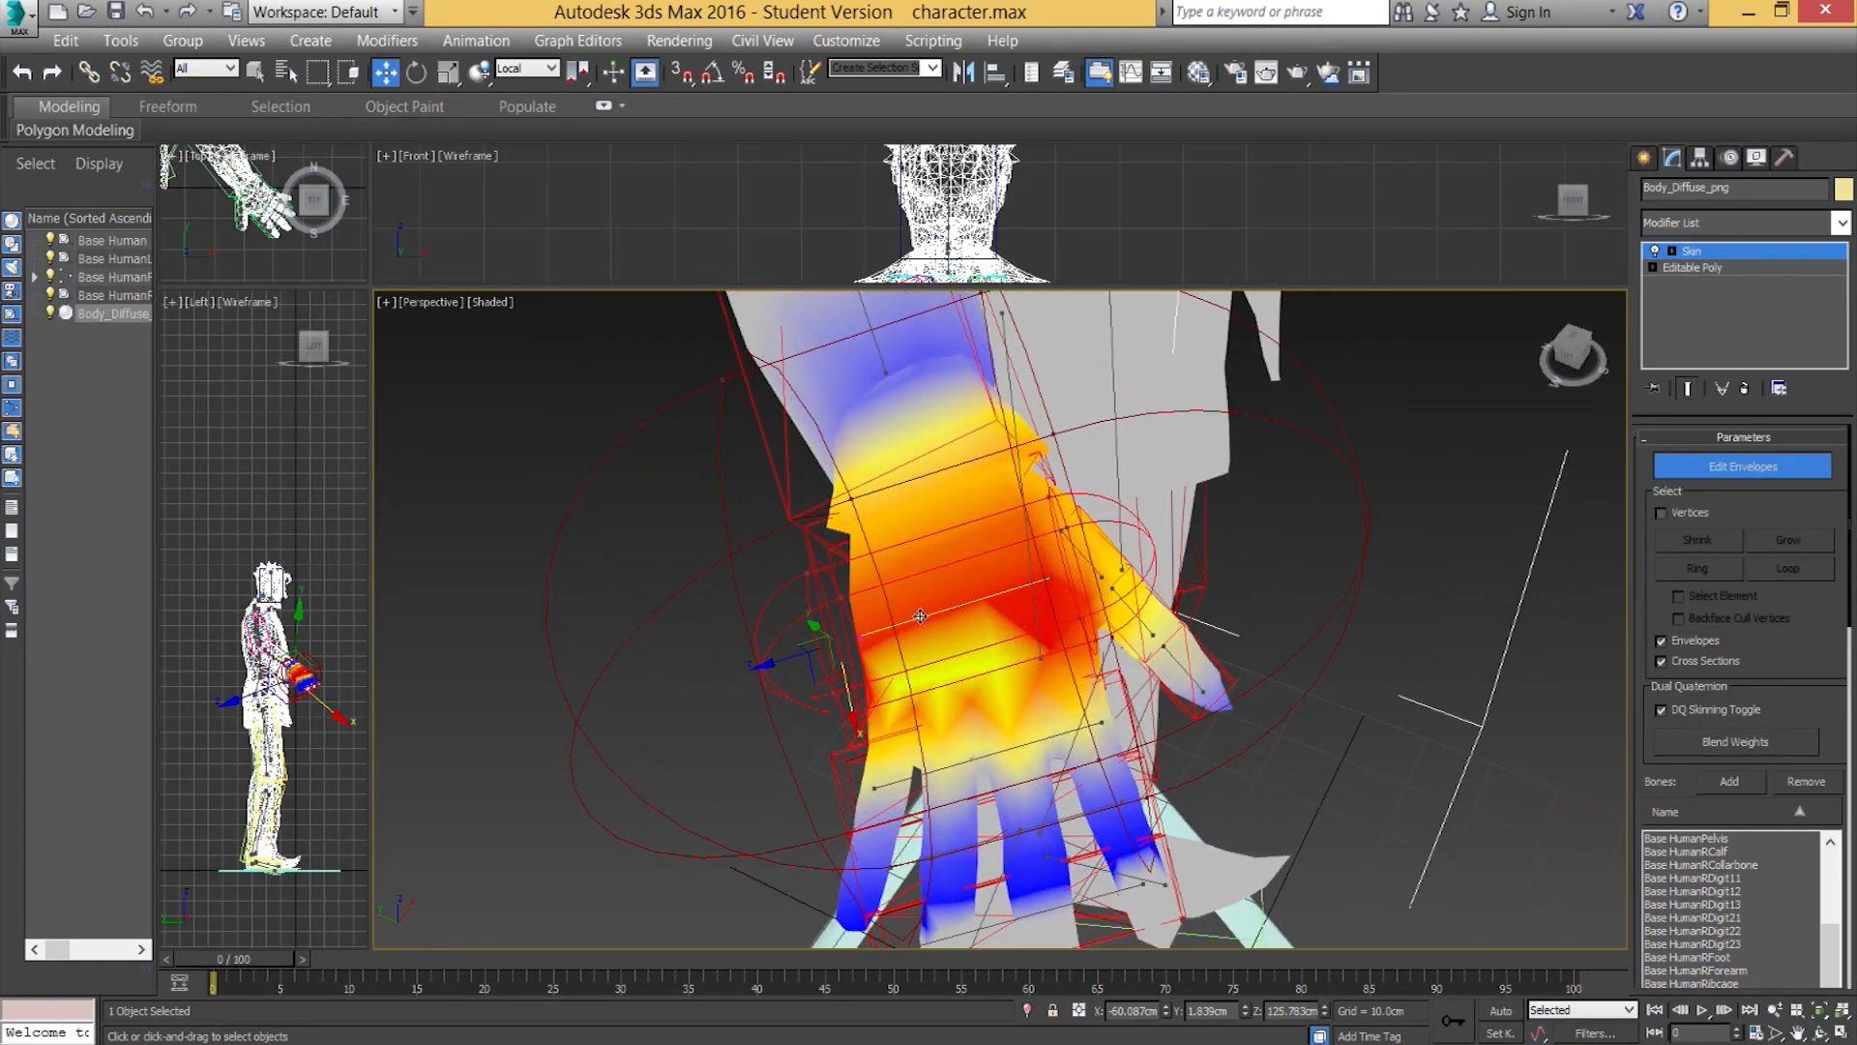
alt+middle_drag(801, 616, 1097, 728)
click(954, 666)
click(1002, 663)
click(1004, 754)
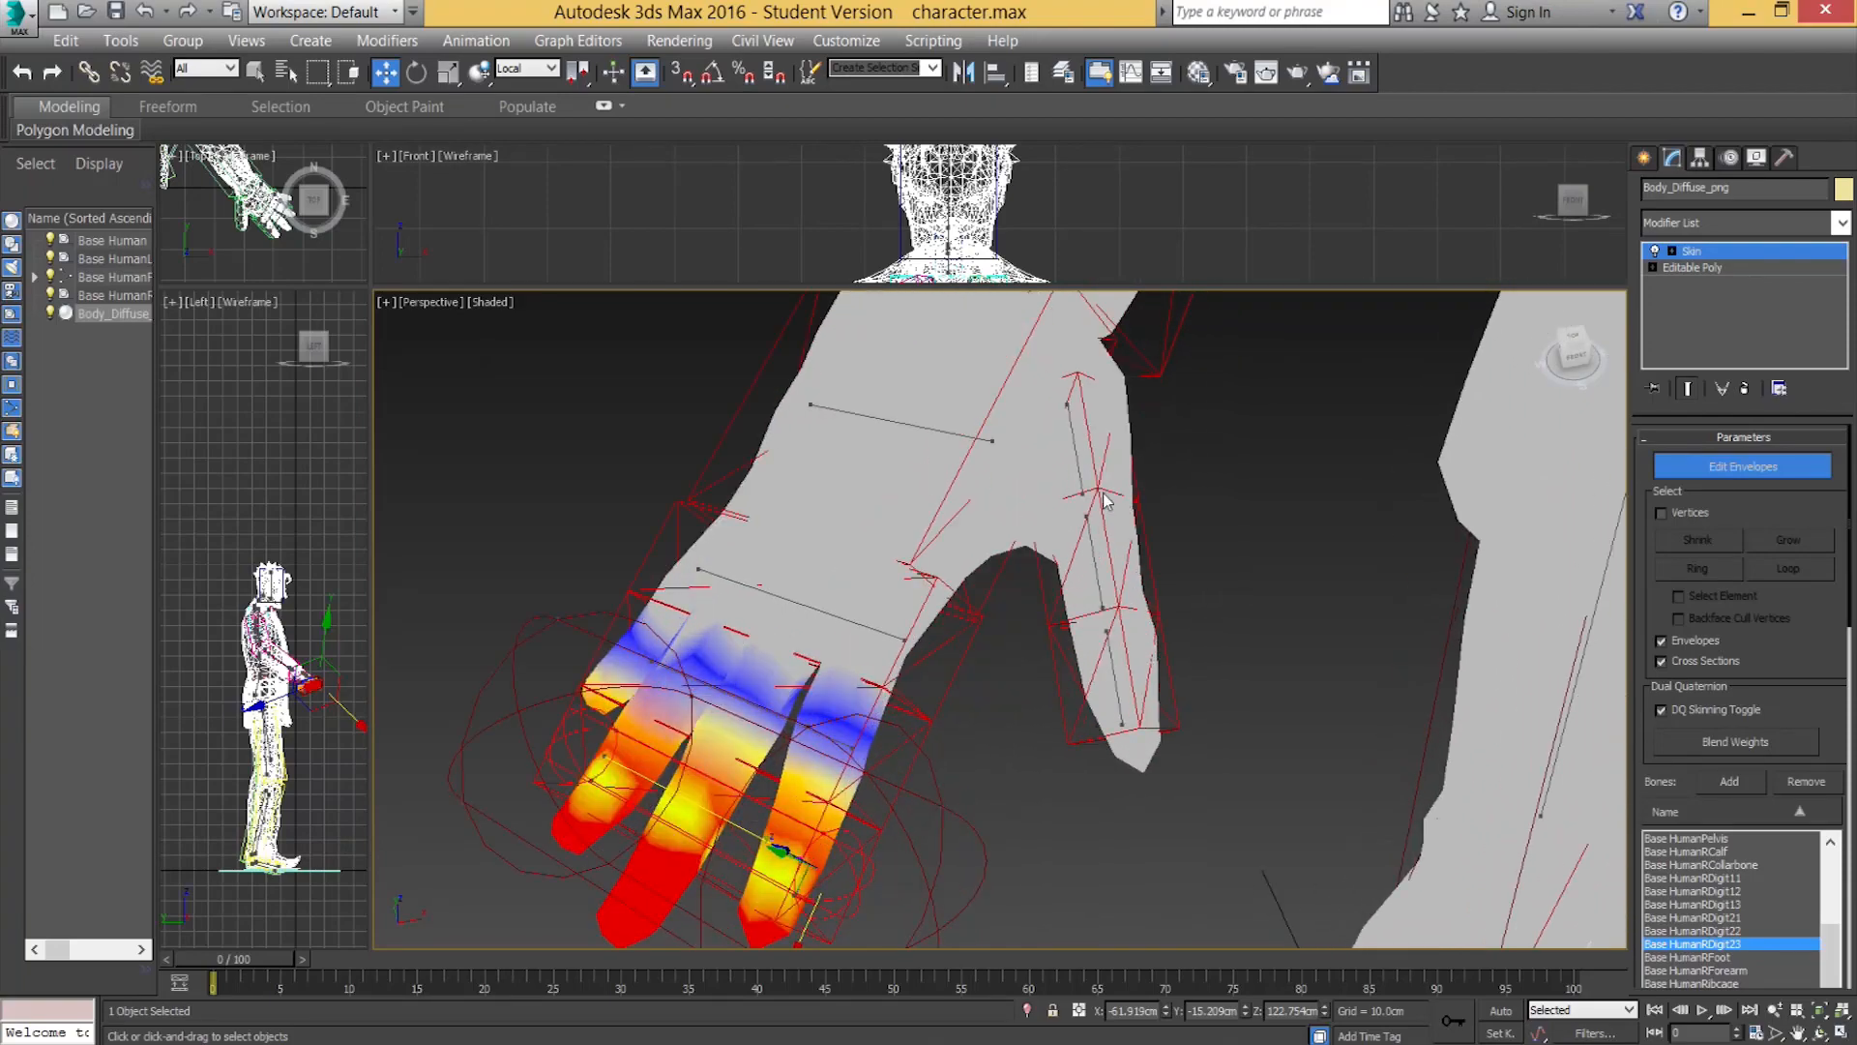
click(1077, 466)
click(1094, 567)
alt+middle_drag(1102, 586, 1072, 700)
click(1097, 698)
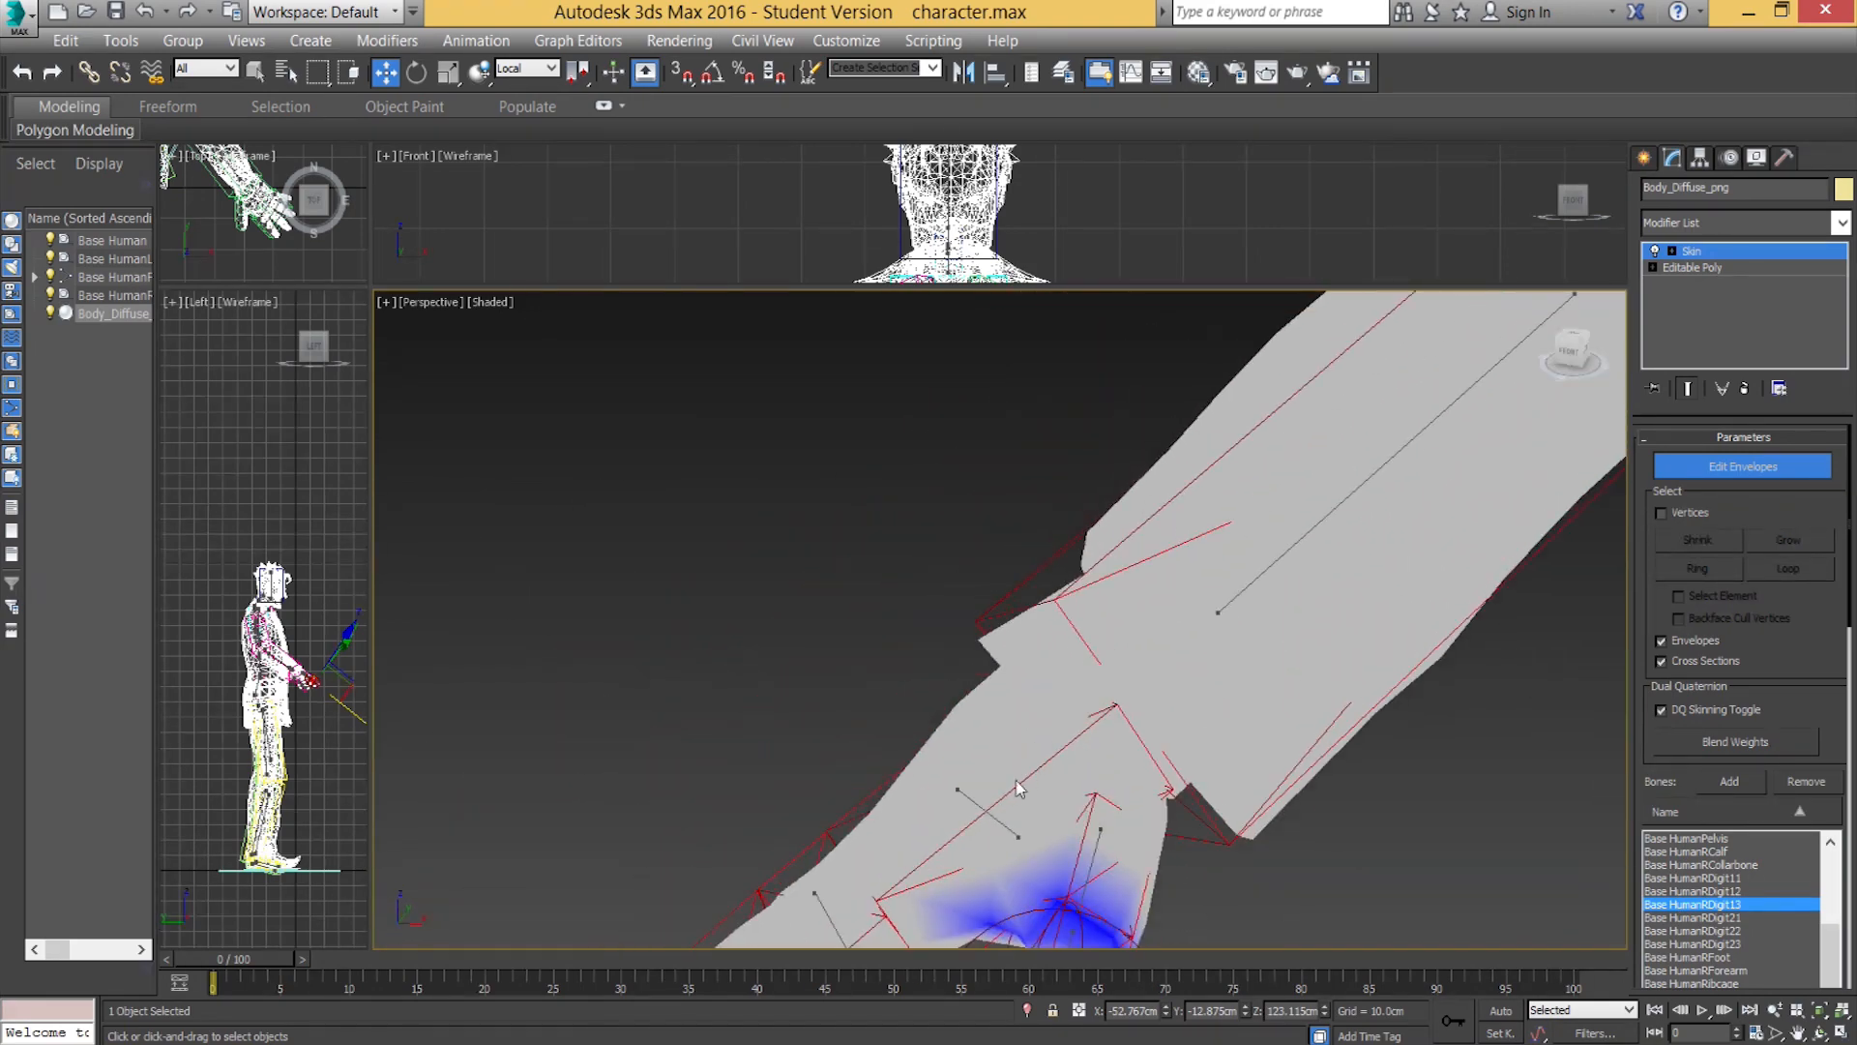
click(986, 811)
Leave envelope editing and examine the shaded right arm and hand from several angles.
click(1729, 470)
mouse_move(1047, 726)
middle_down()
mouse_move(1061, 572)
mouse_move(1141, 430)
middle_up()
alt+middle_drag(1044, 618, 985, 728)
alt+middle_drag(1007, 662, 1193, 642)
scroll(1244, 808, down, 5)
scroll(1216, 758, up, 4)
scroll(1216, 757, up, 3)
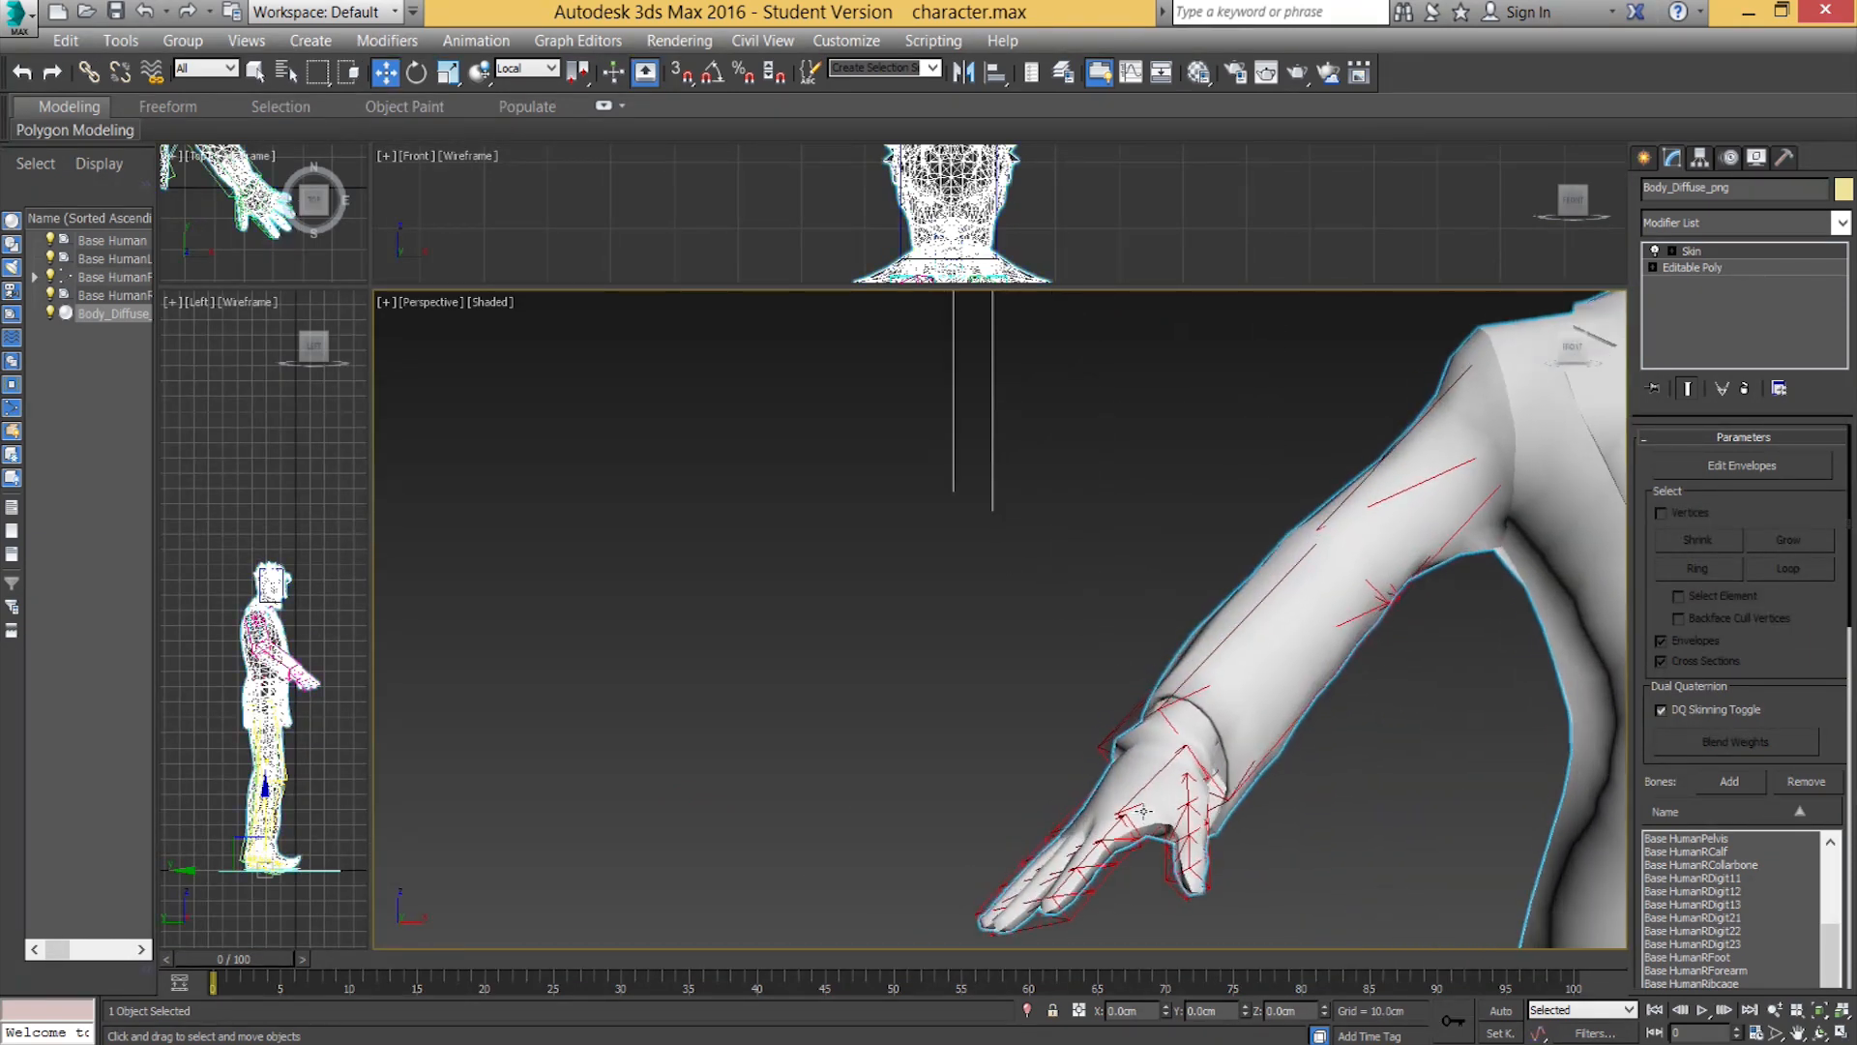
alt+middle_drag(1216, 757, 1195, 832)
middle_drag(1195, 832, 1132, 561)
scroll(1122, 561, up, 4)
middle_drag(1134, 754, 1082, 689)
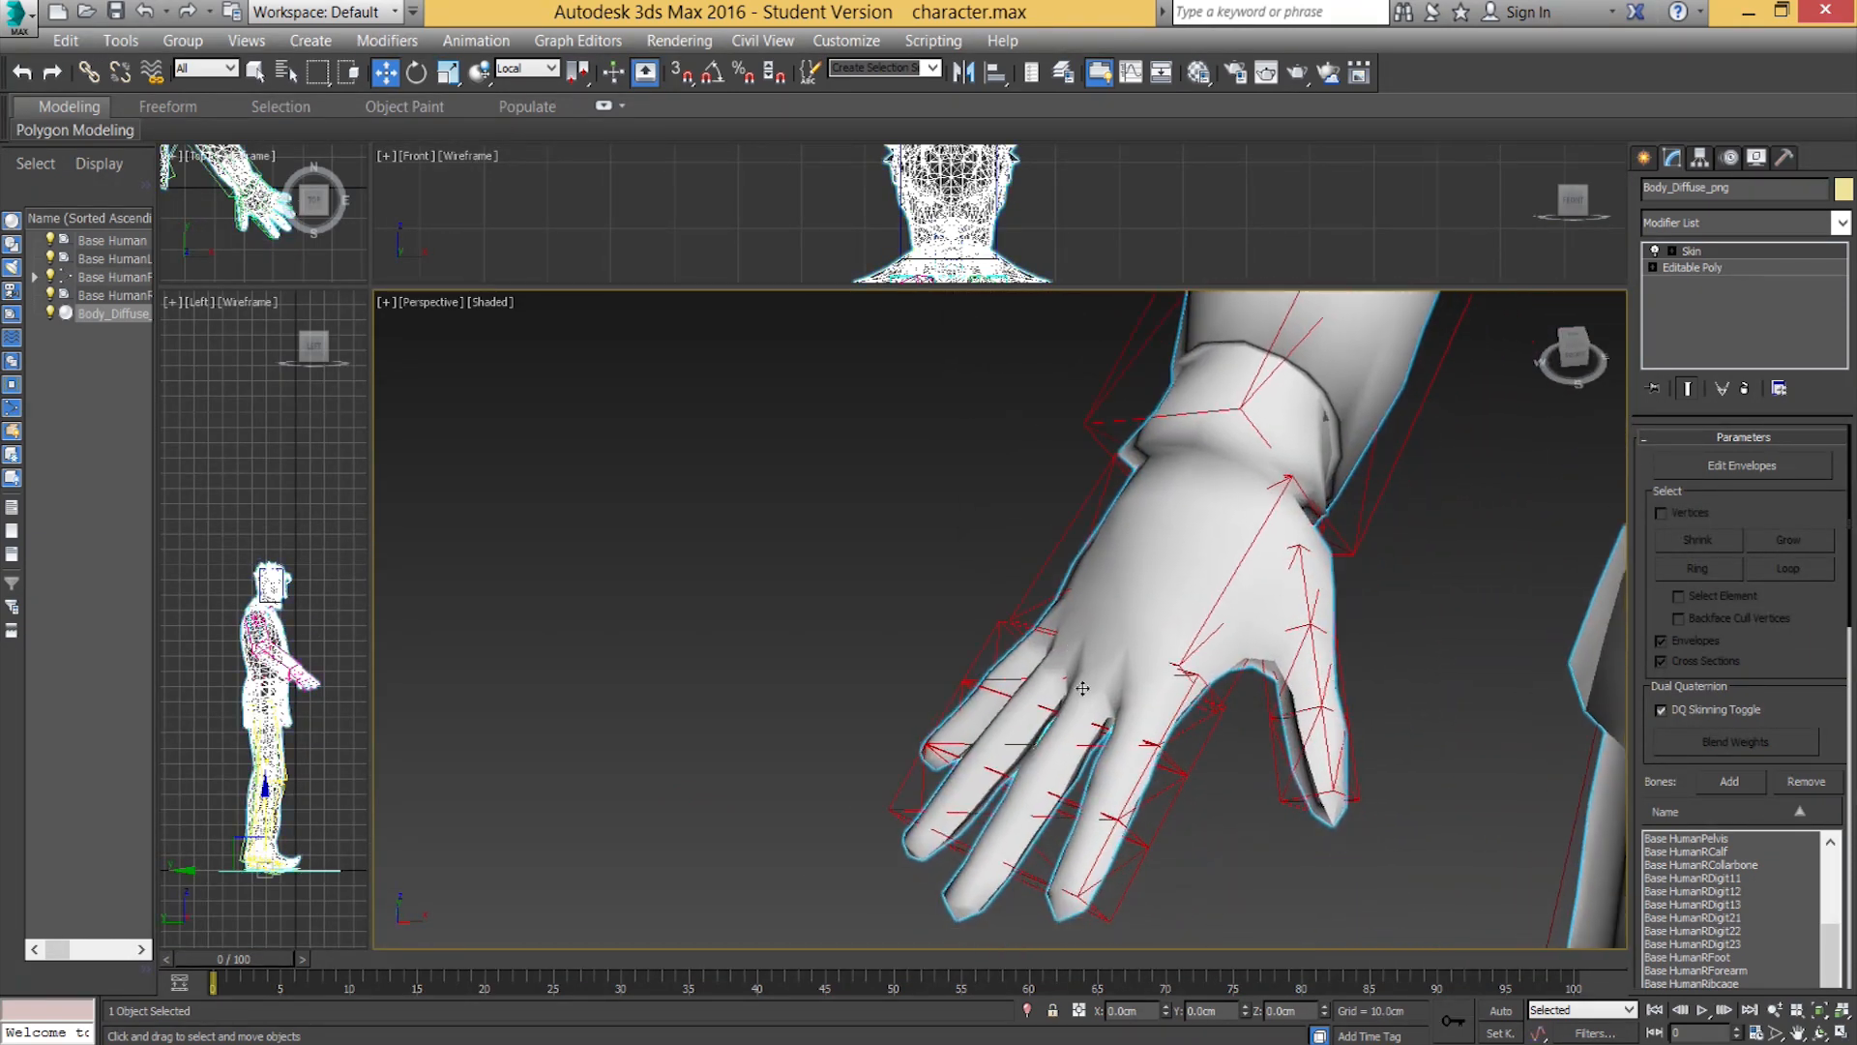
Curl the right hand's fingers by rotating the three finger bones together and the fingertip bone on its own.
click(1186, 725)
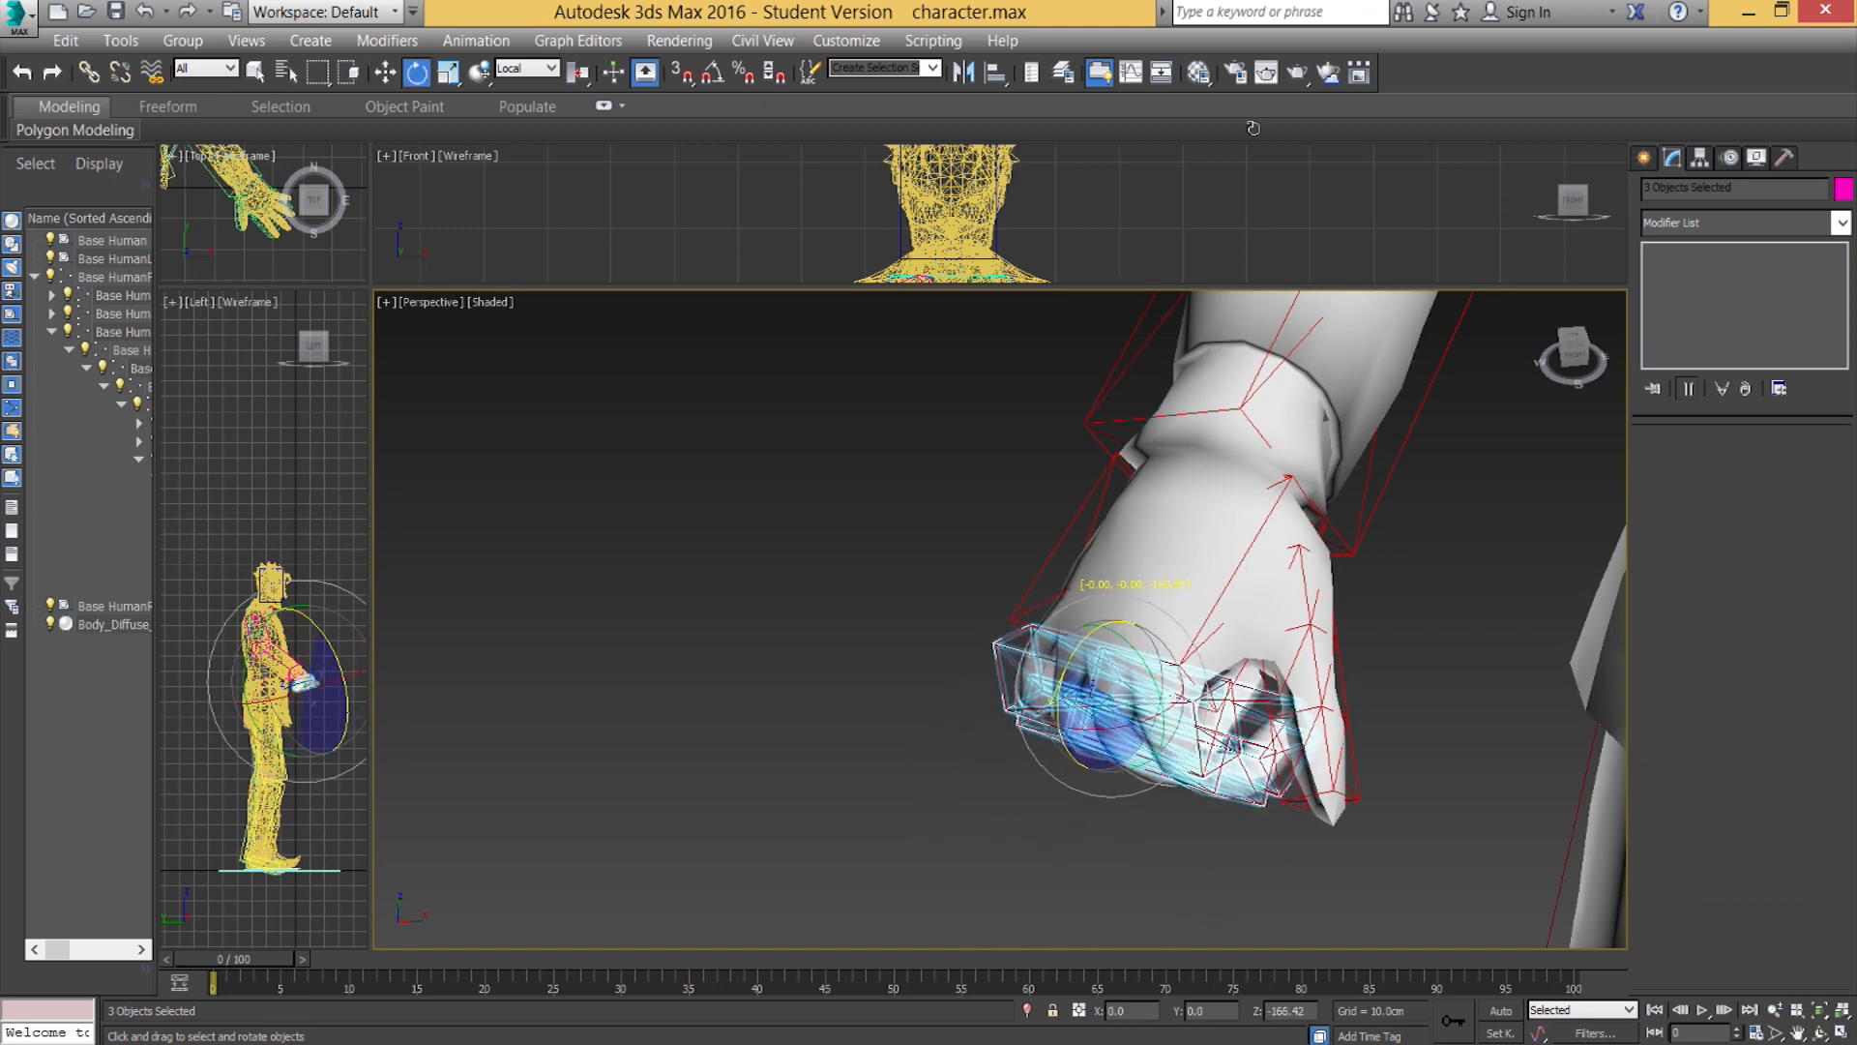
alt+middle_drag(1224, 400, 1085, 619)
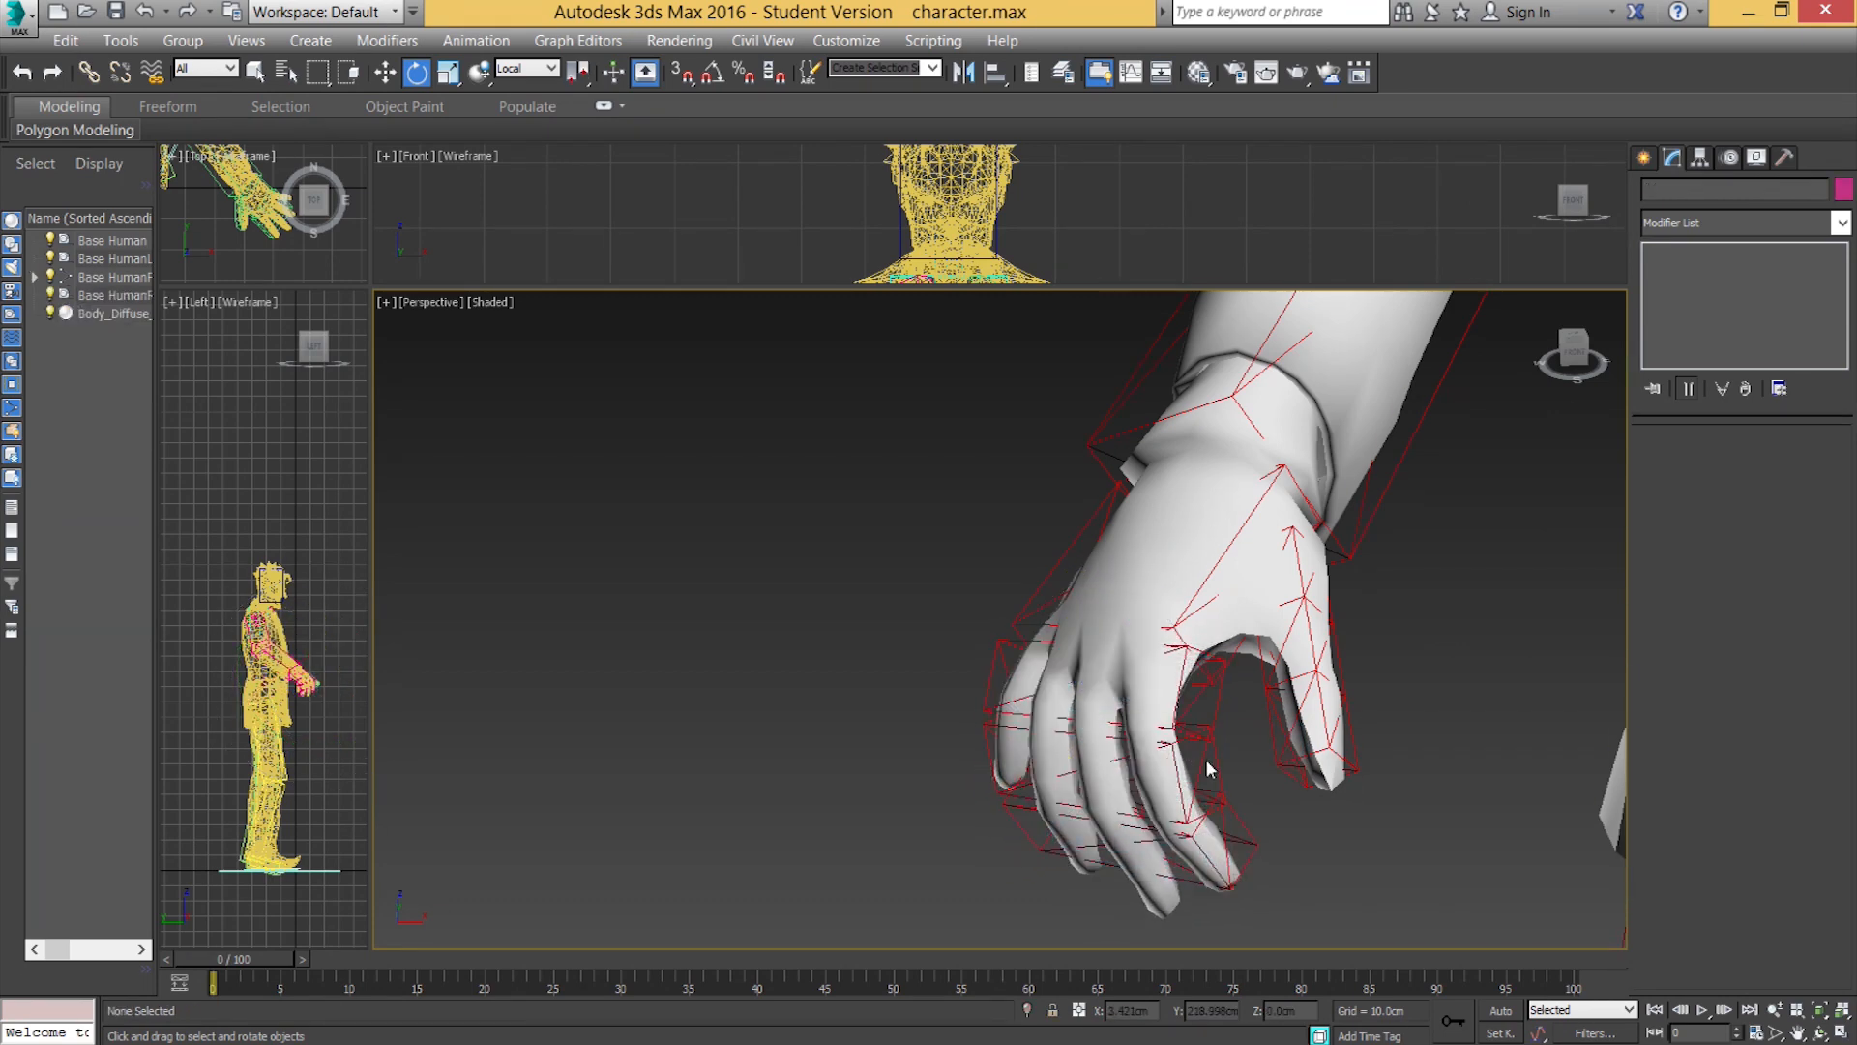
click(1175, 780)
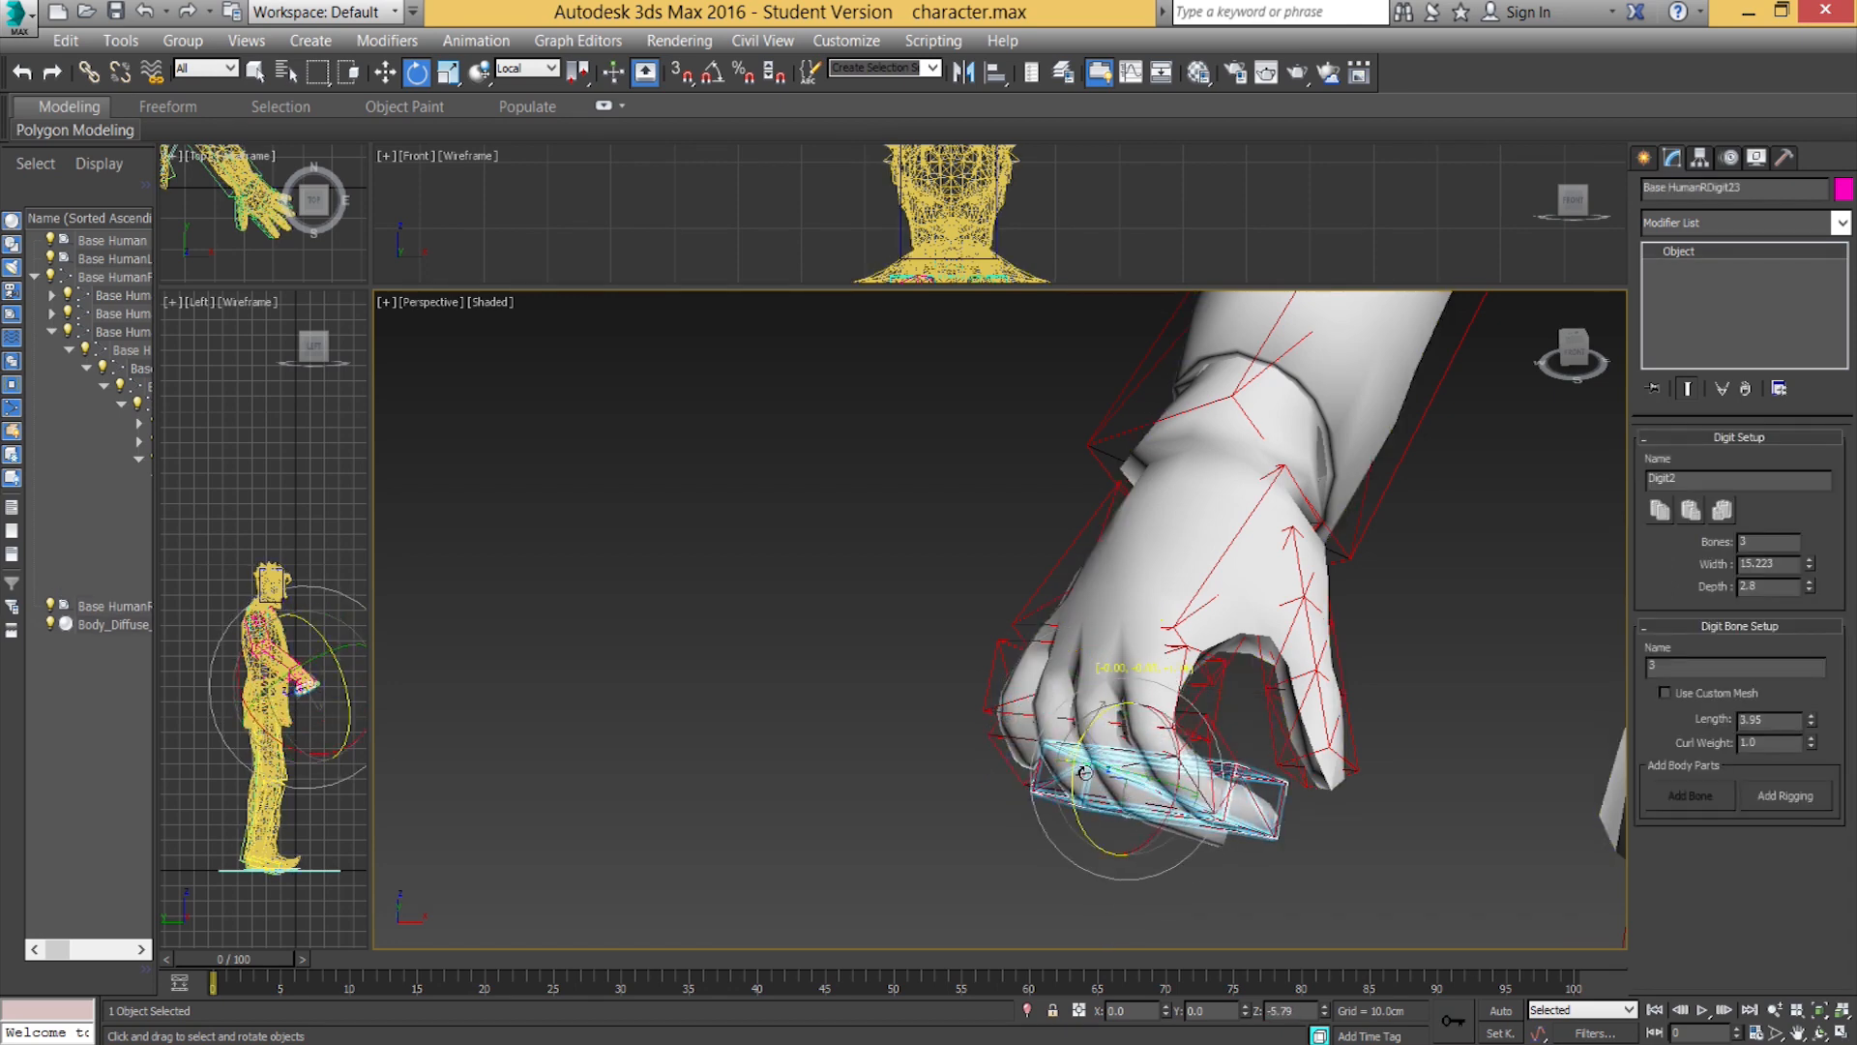
alt+middle_drag(1064, 801, 1255, 708)
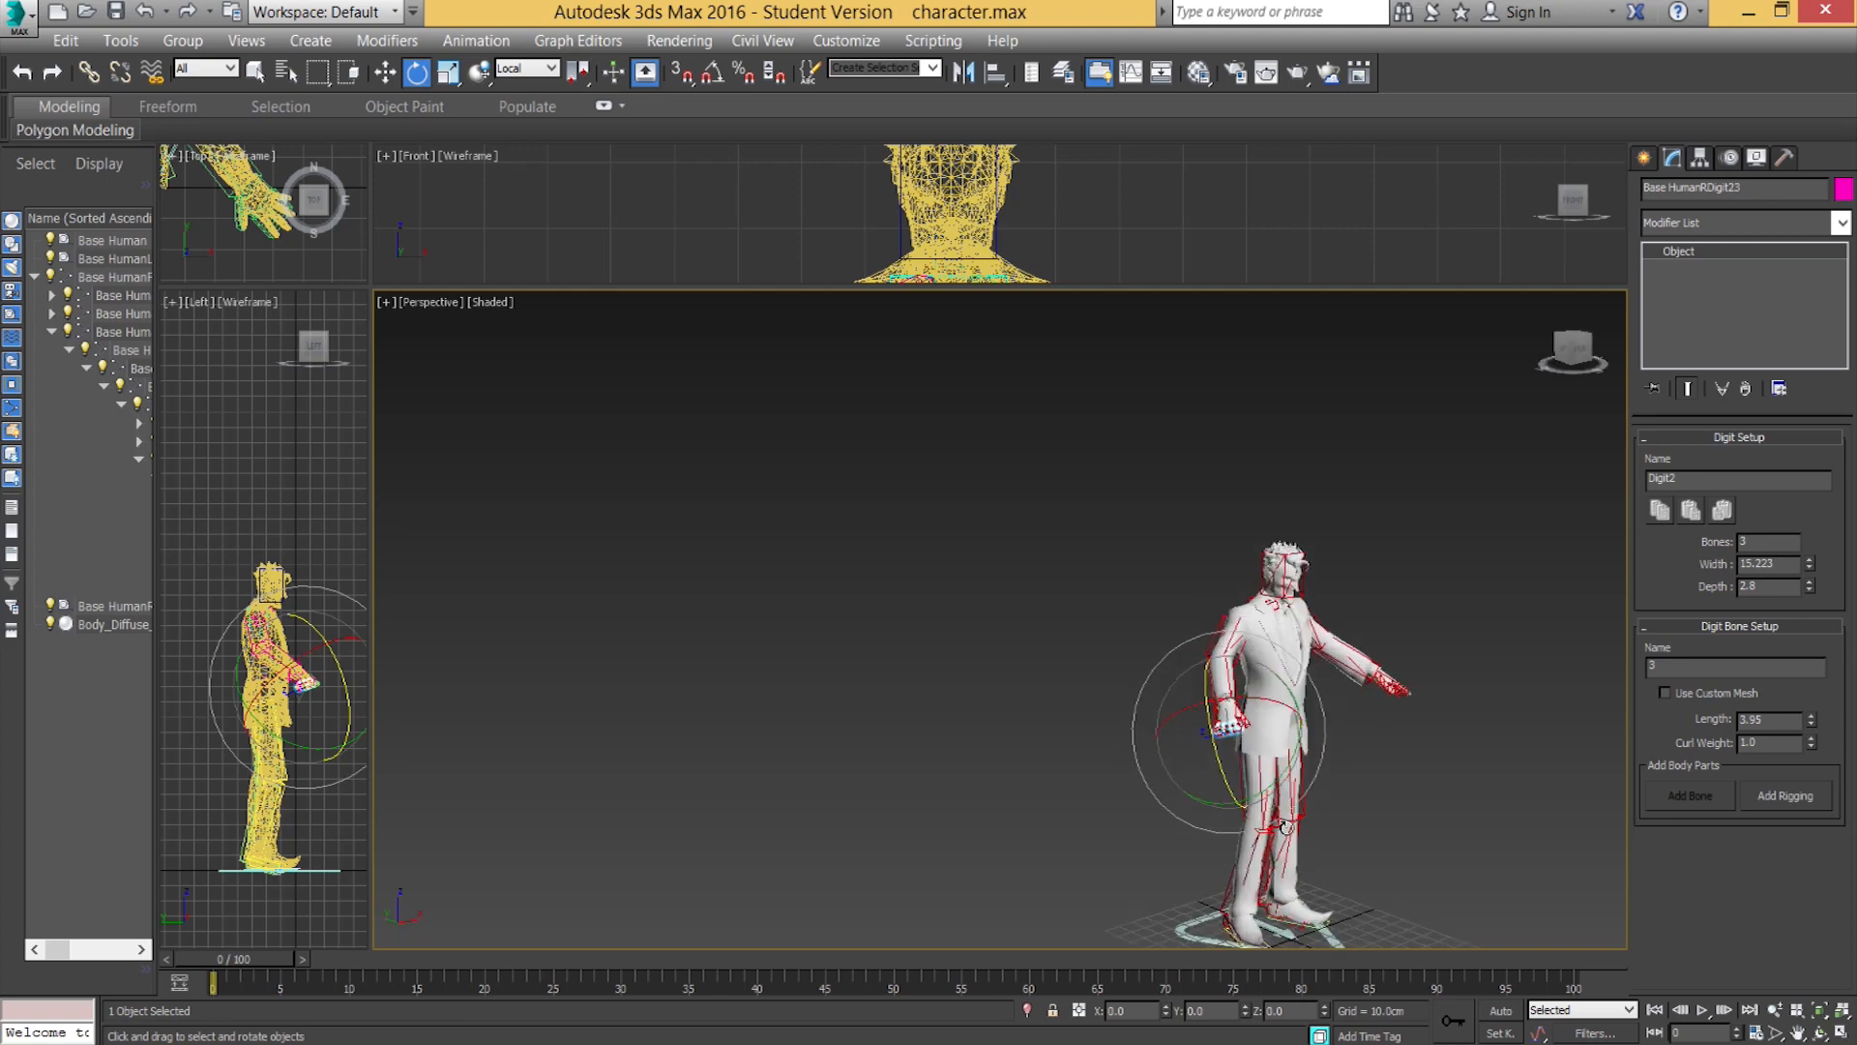
Rotate the middle bone of the right hand's fingers to test how the mesh bends.
scroll(1256, 708, up, 8)
middle_drag(1181, 564, 1195, 776)
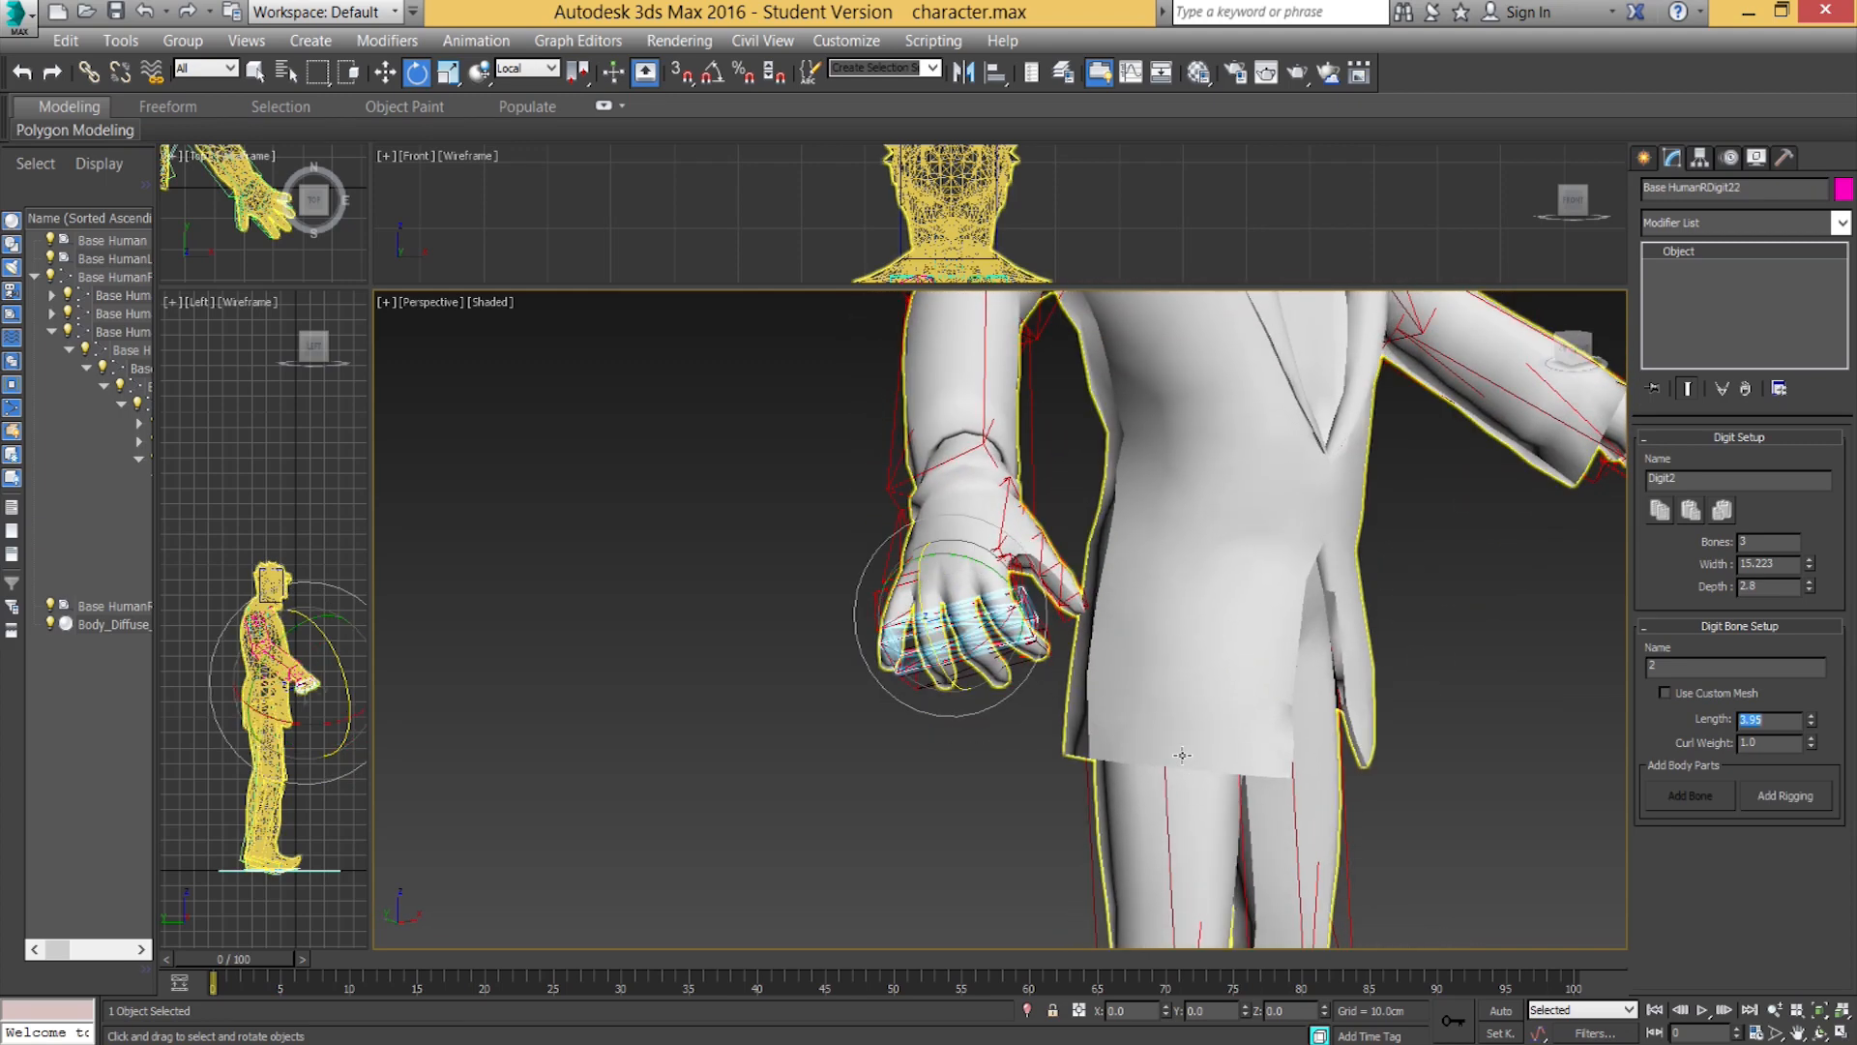
alt+middle_drag(1074, 718, 1035, 729)
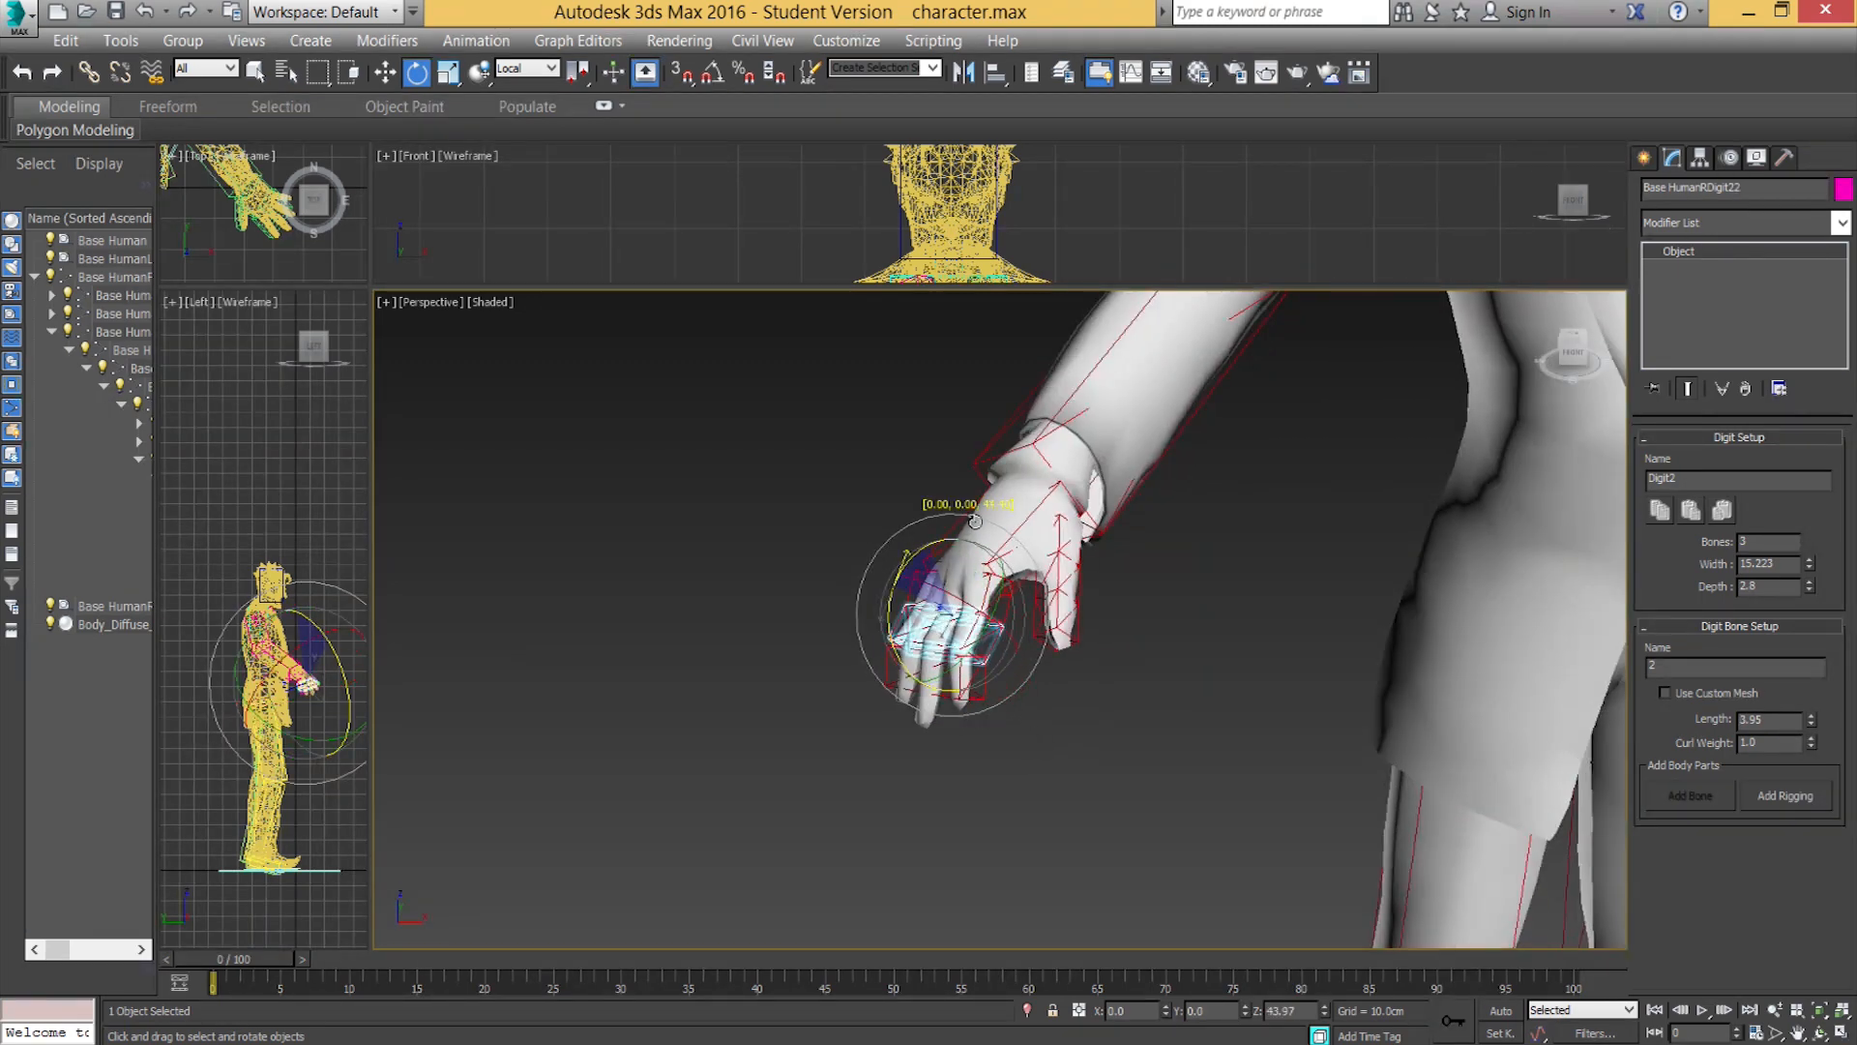
Select the whole chain of right finger bones and rotate it from the knuckles to test the deformation.
double_click(910, 586)
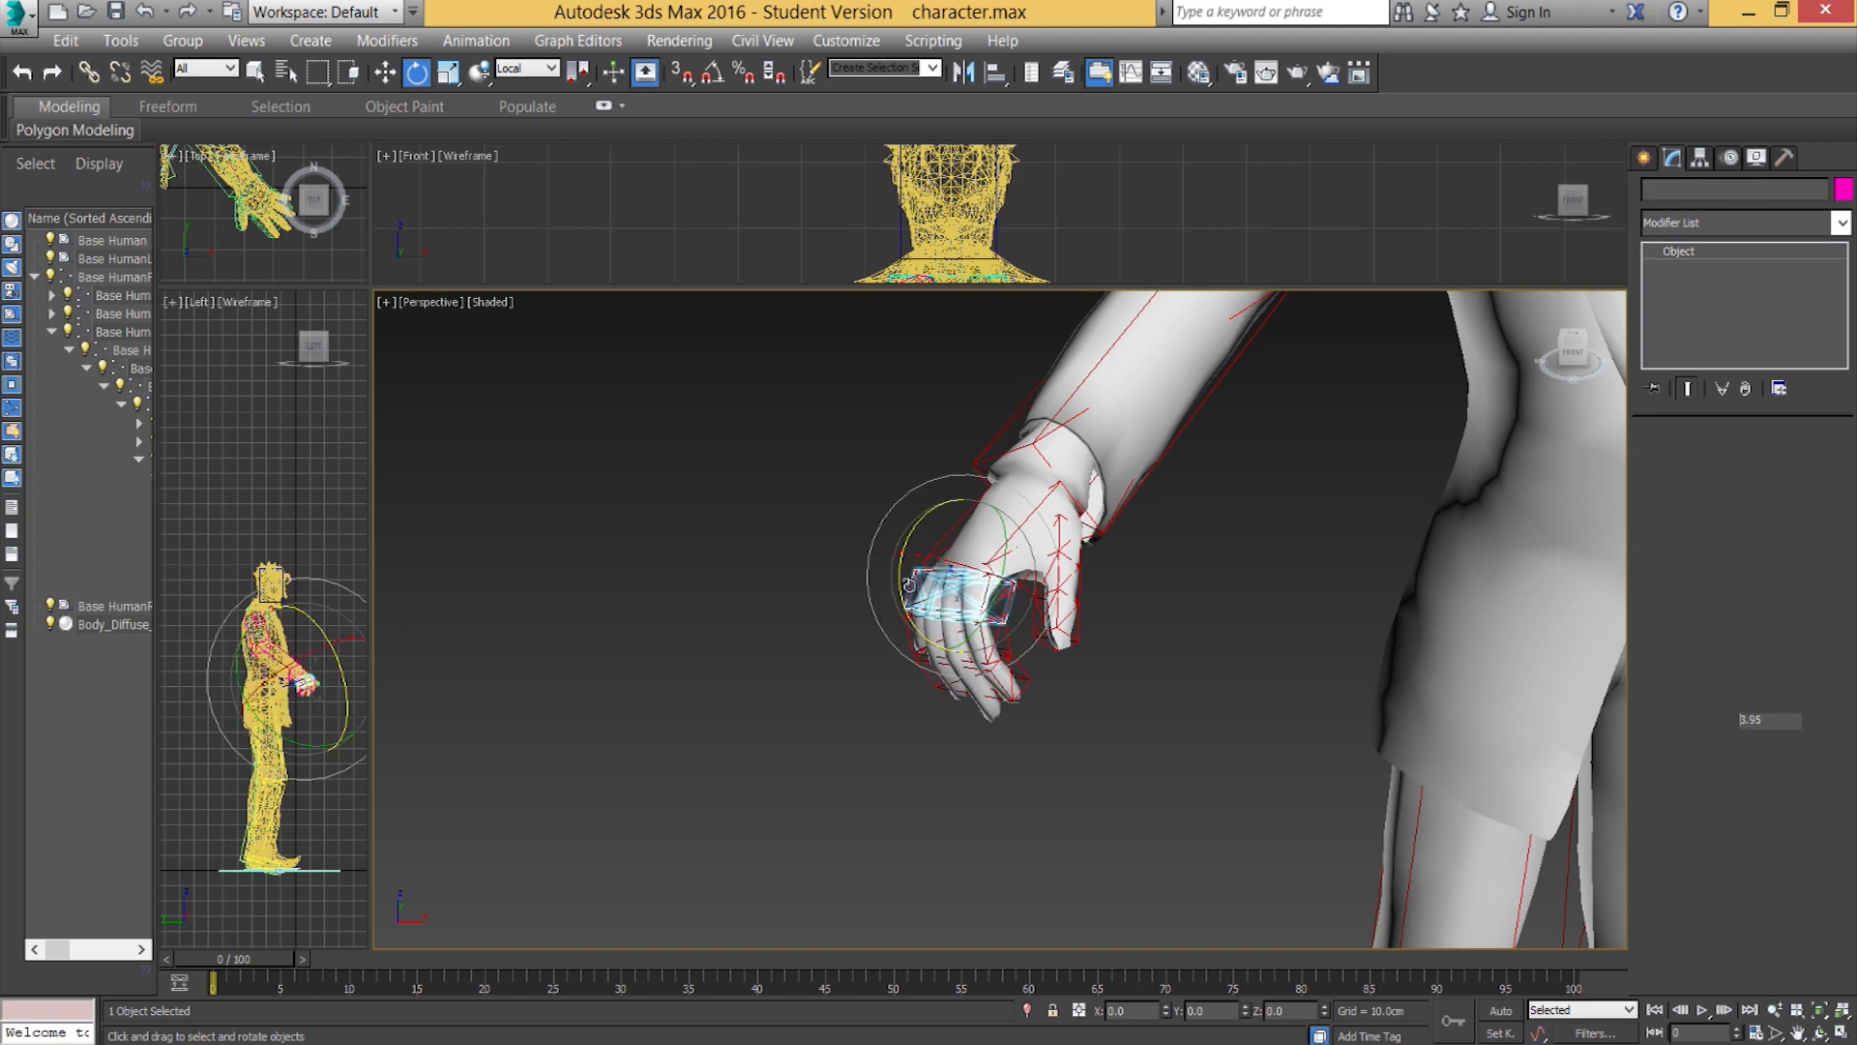
alt+middle_drag(886, 618, 896, 600)
drag(909, 594, 985, 445)
scroll(1028, 589, up, 1)
alt+middle_drag(1040, 639, 913, 631)
scroll(1031, 615, up, 2)
scroll(919, 624, down, 5)
middle_drag(1074, 435, 955, 595)
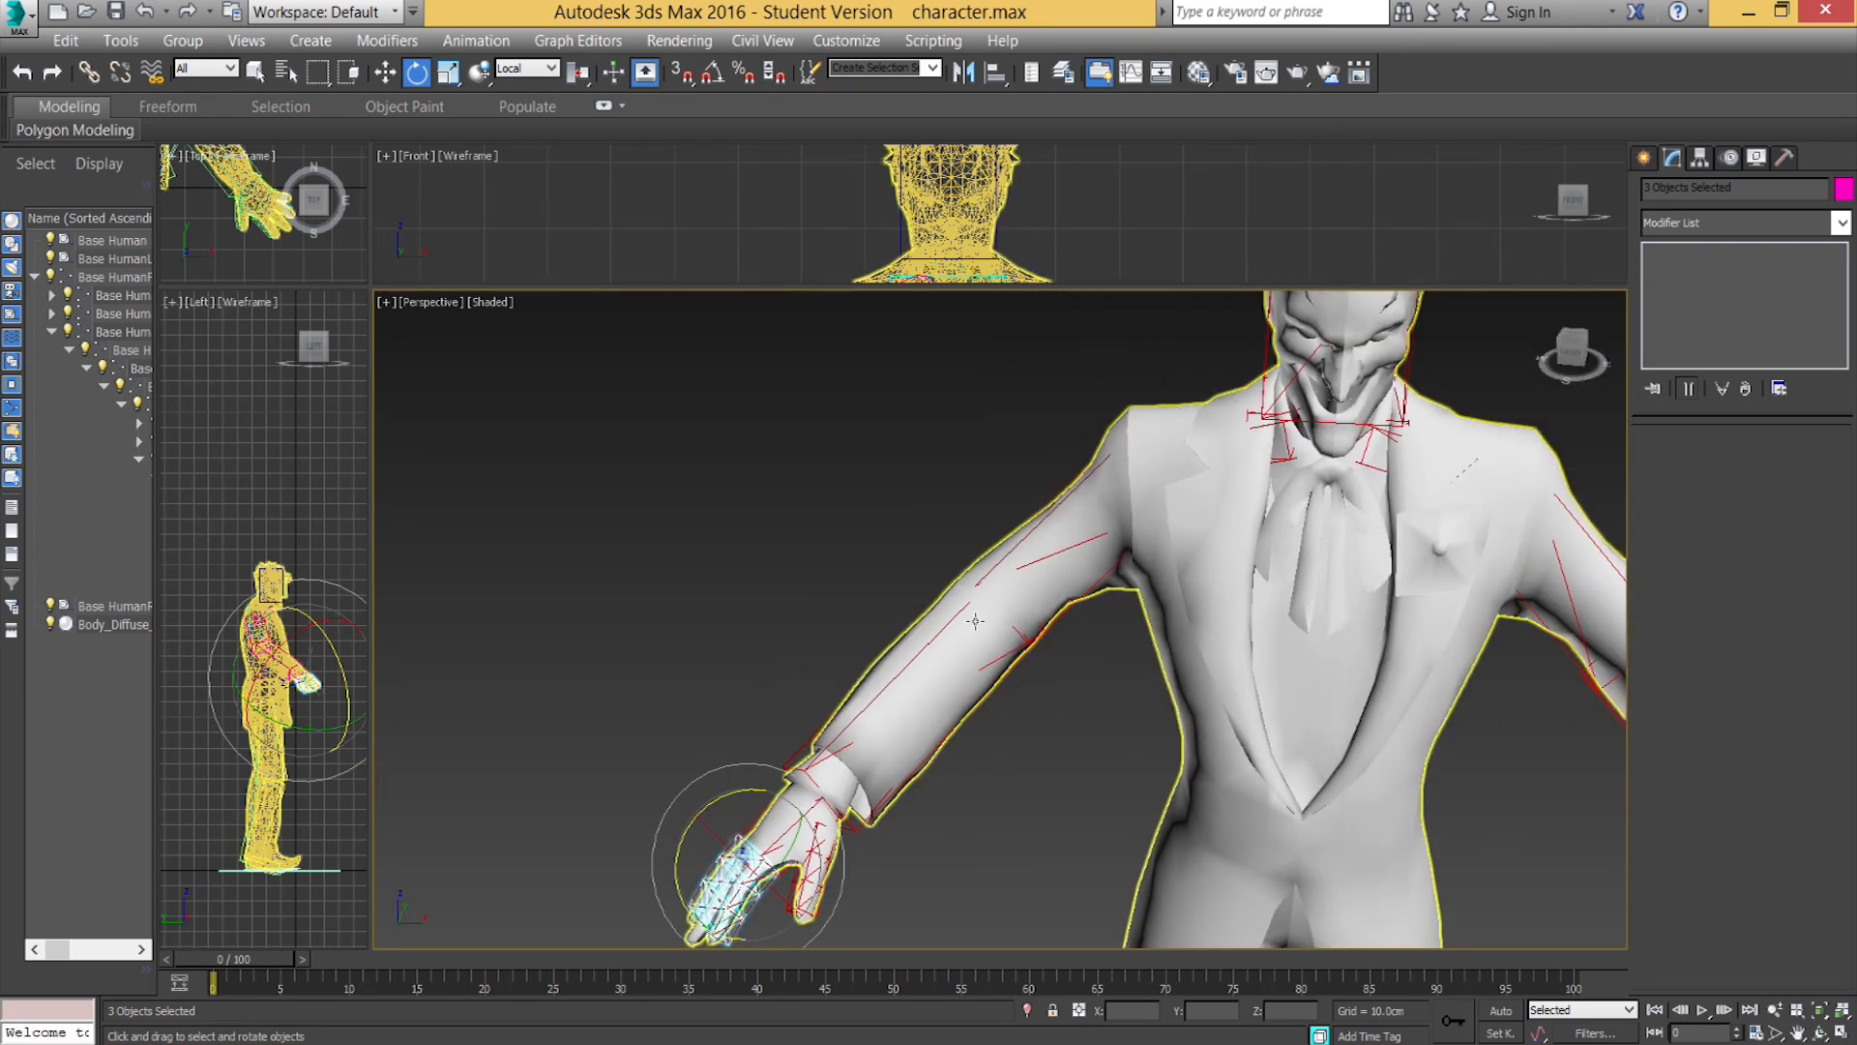
Select the right palm bone and move it up and forward so the arm bends at the elbow.
click(777, 836)
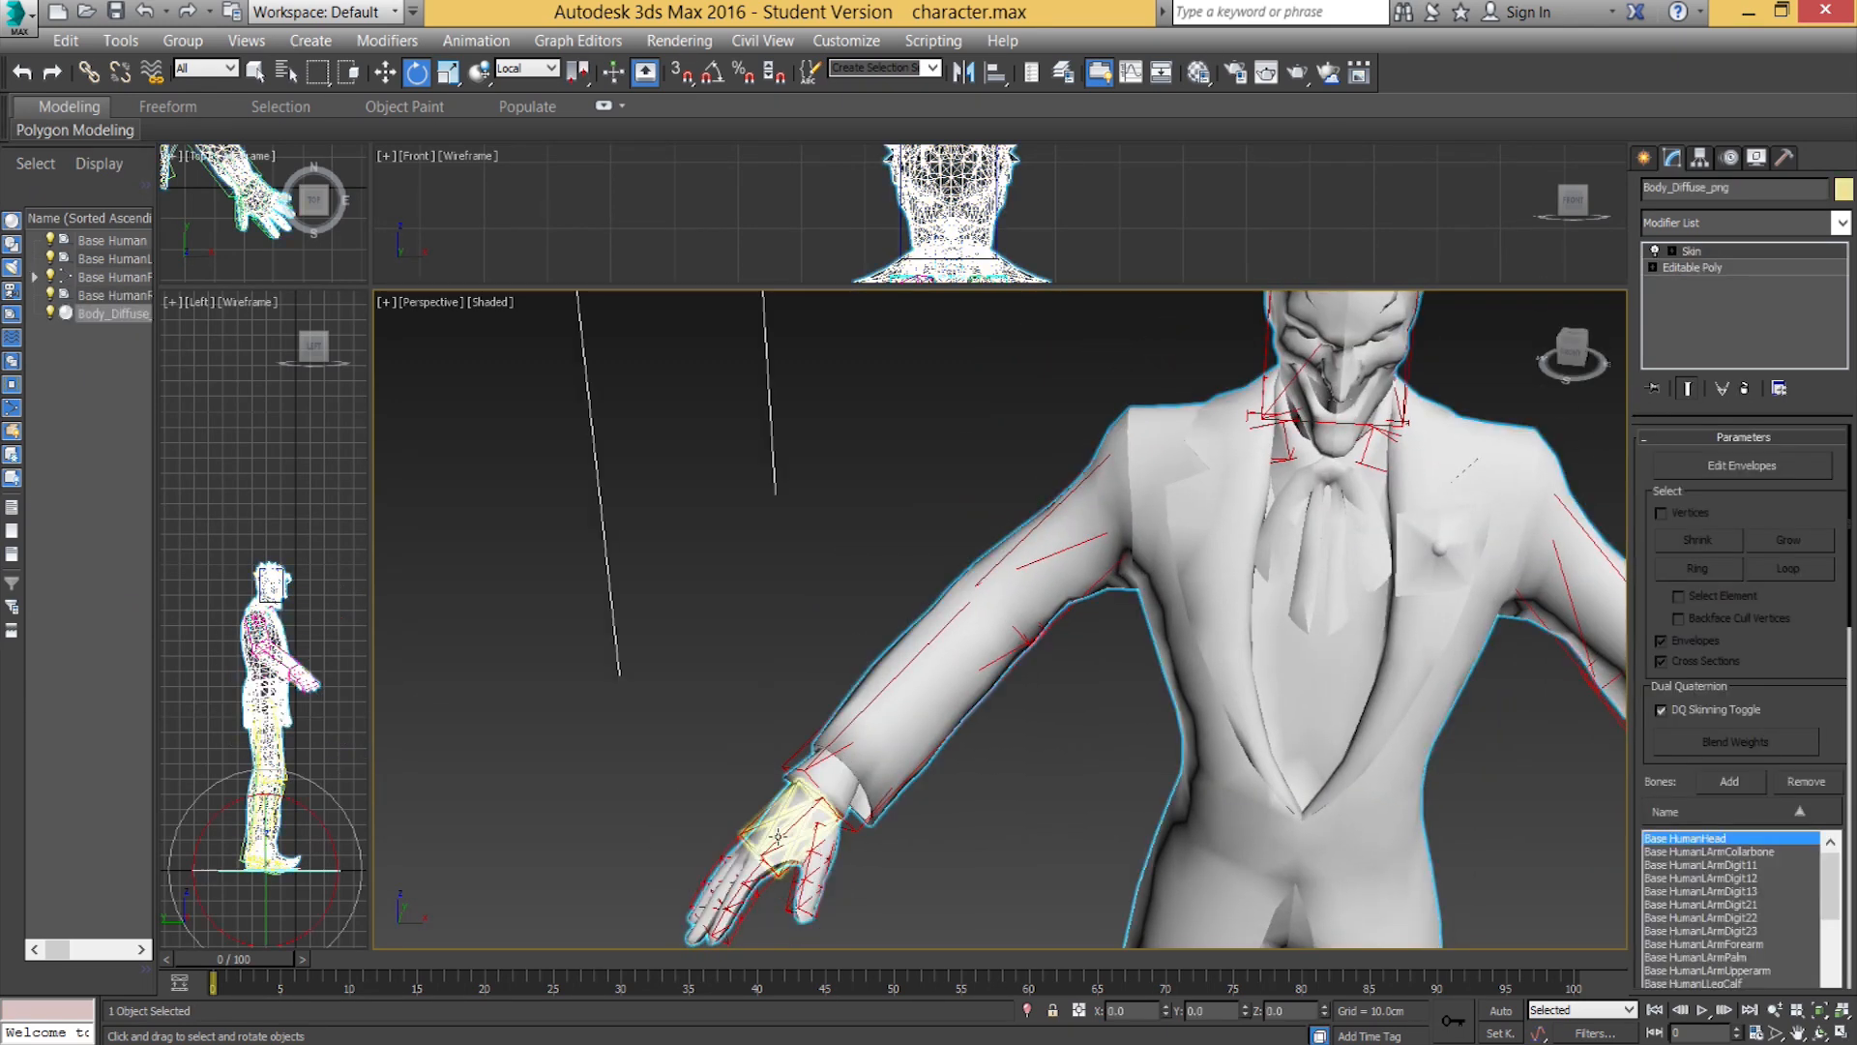
click(778, 837)
alt+middle_drag(787, 834, 854, 811)
drag(789, 797, 634, 607)
alt+middle_drag(634, 607, 937, 584)
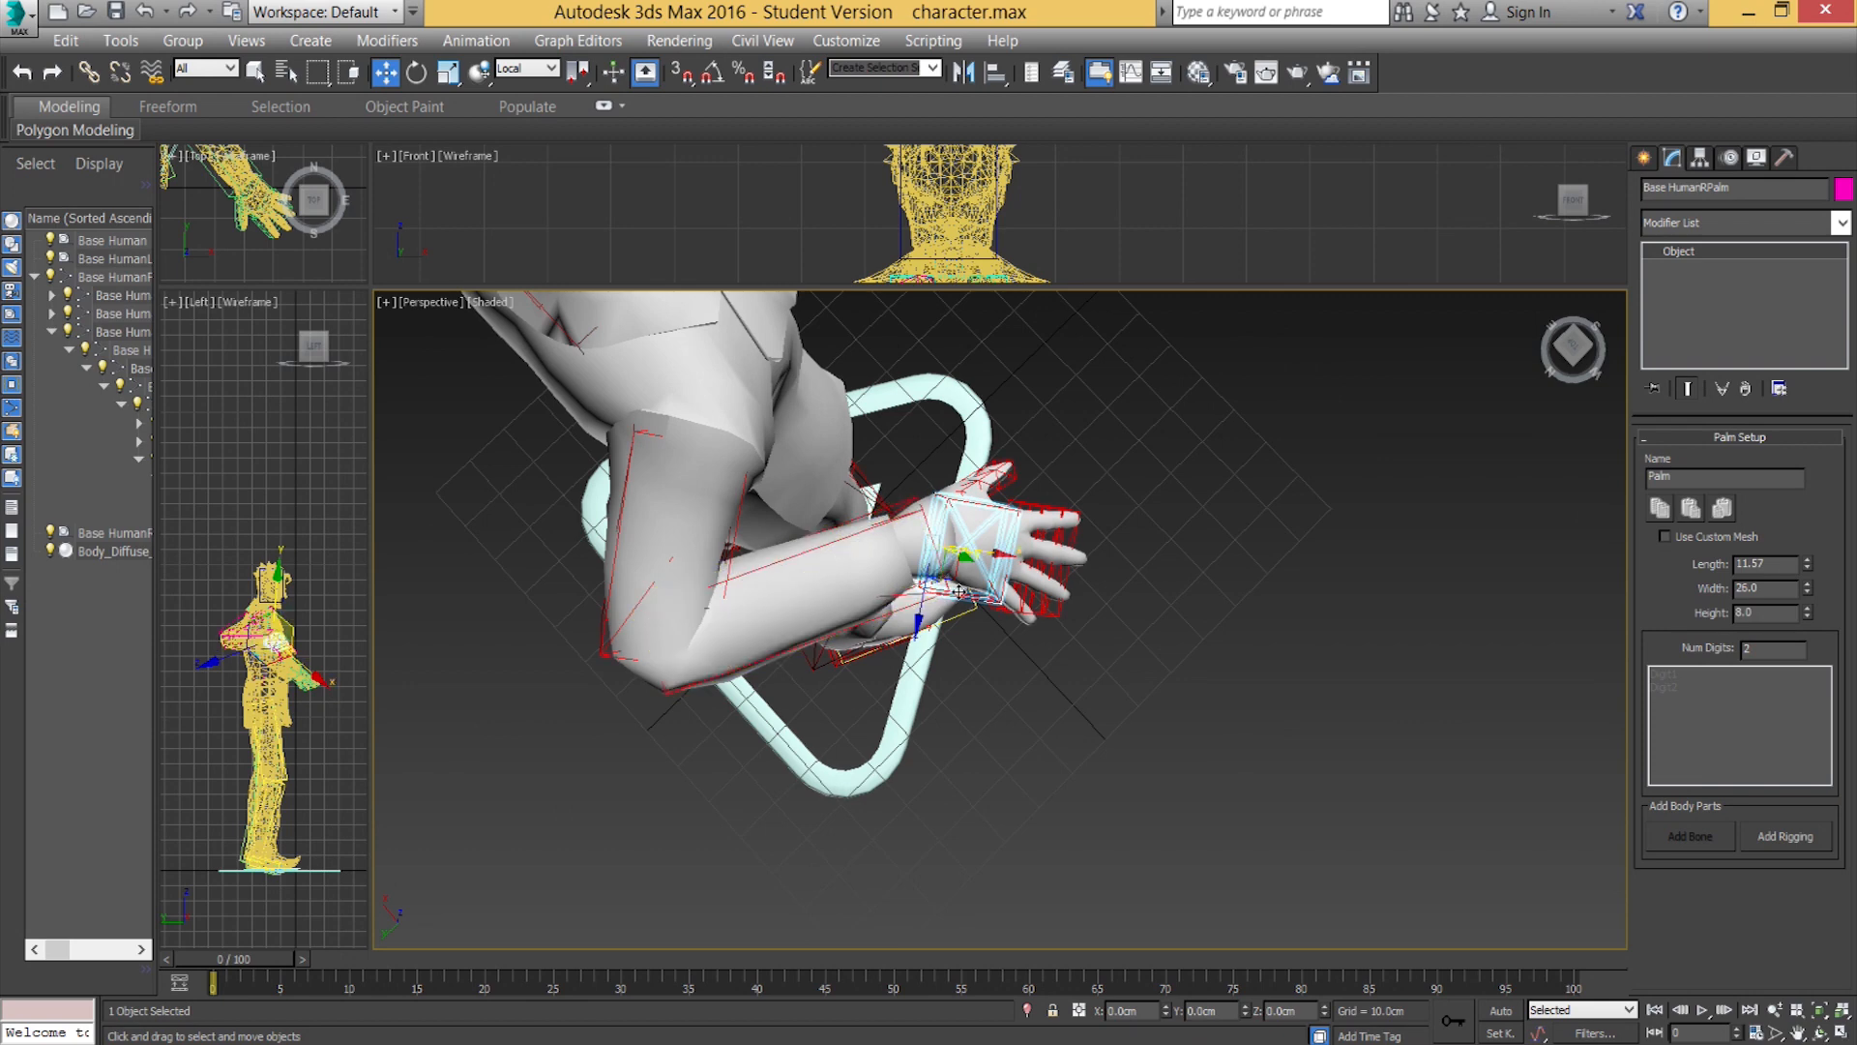
scroll(959, 592, up, 5)
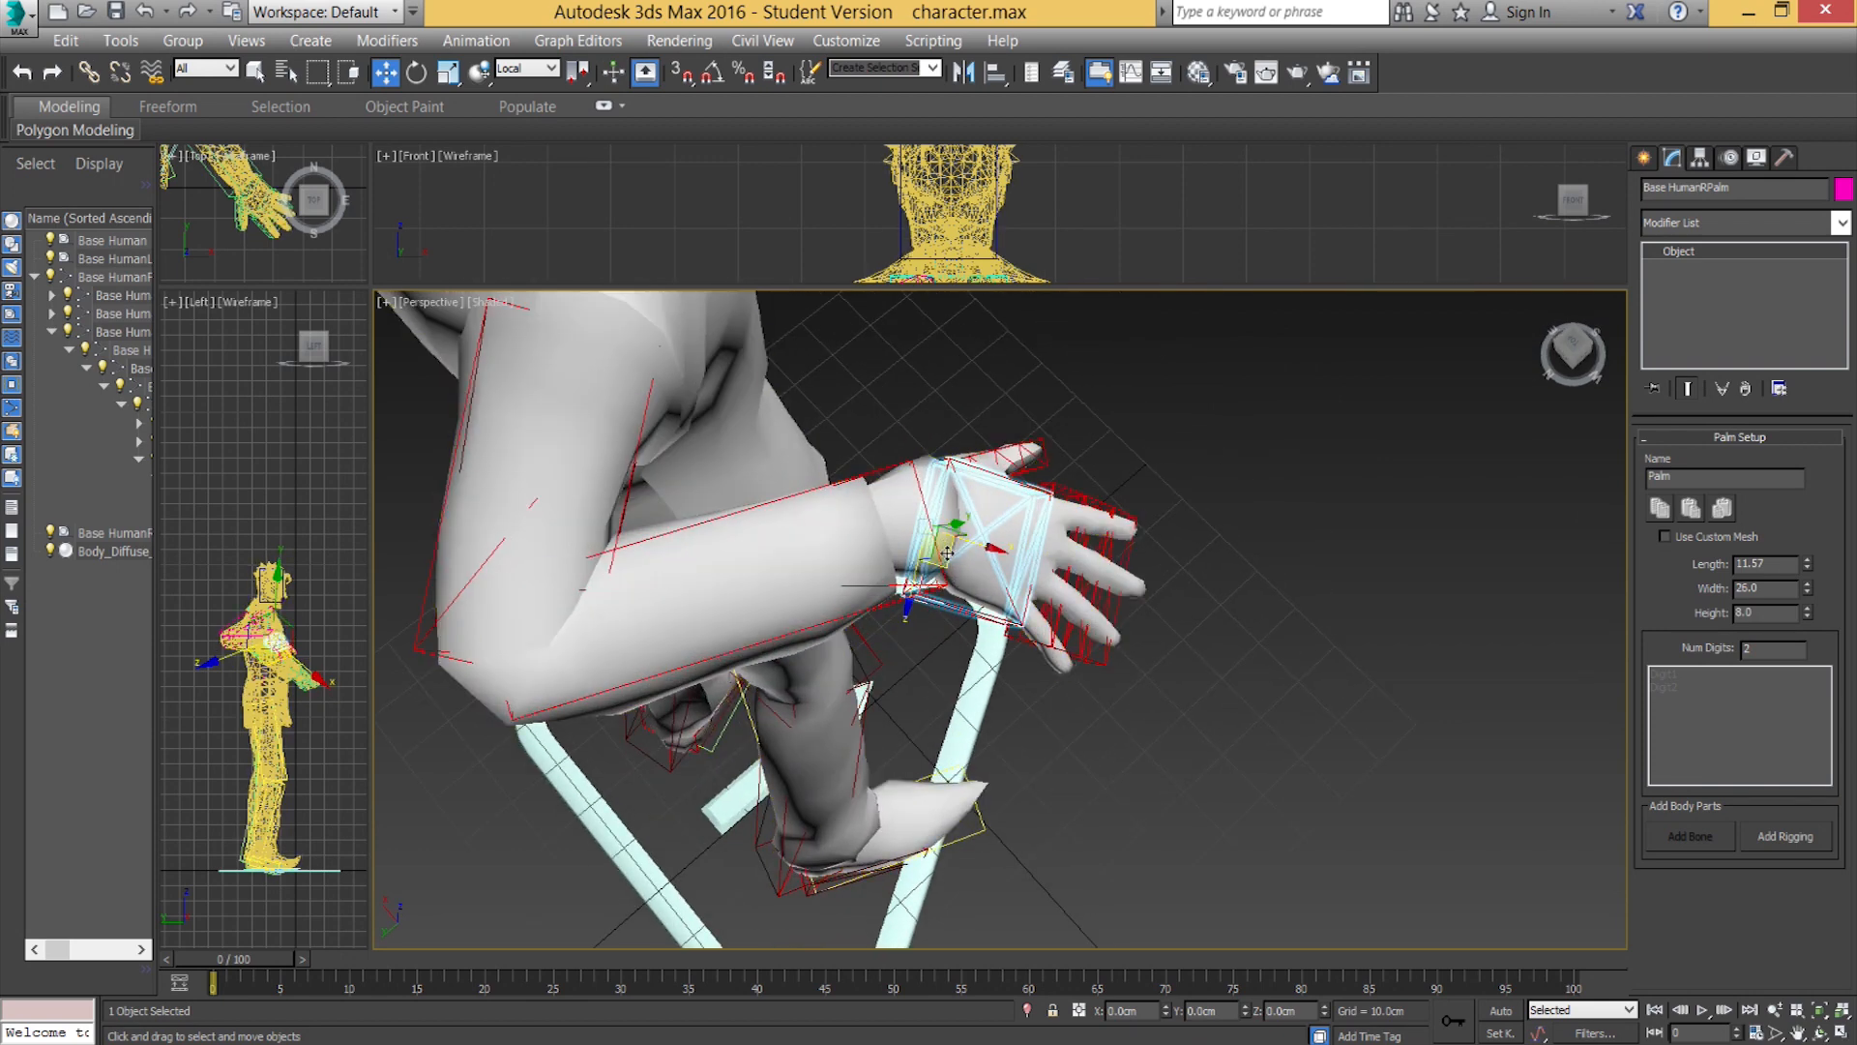
Adjust the pose of the right arm so the forearm is held out in front with the elbow bent.
drag(948, 552, 1117, 585)
alt+middle_drag(1162, 606, 914, 497)
drag(1167, 550, 1221, 505)
alt+middle_drag(1221, 504, 1250, 558)
drag(1198, 498, 1211, 514)
alt+middle_drag(1211, 513, 1210, 516)
mouse_move(1207, 525)
mouse_down()
mouse_move(1157, 551)
mouse_move(1182, 538)
mouse_up()
alt+middle_drag(1182, 537, 1124, 605)
Edit the body mesh's envelopes again and adjust the elbow end of the right forearm's envelope.
click(1097, 625)
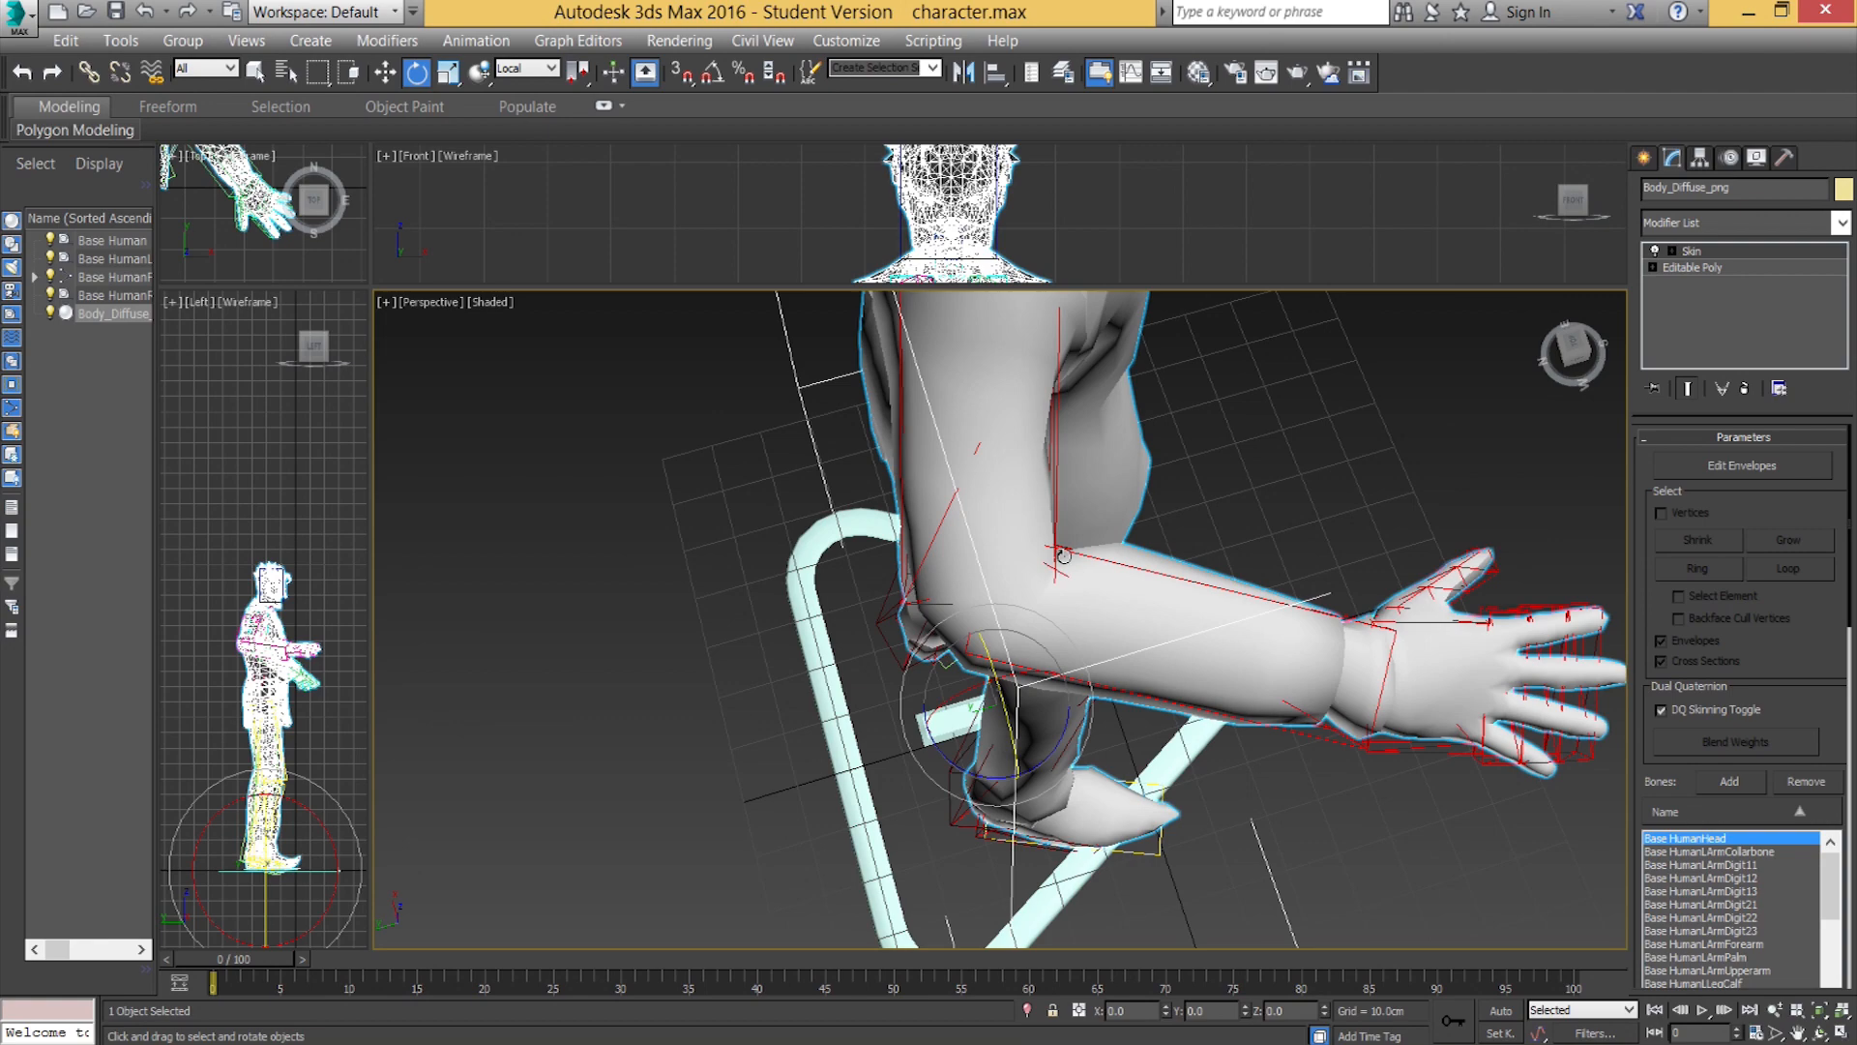
click(1677, 467)
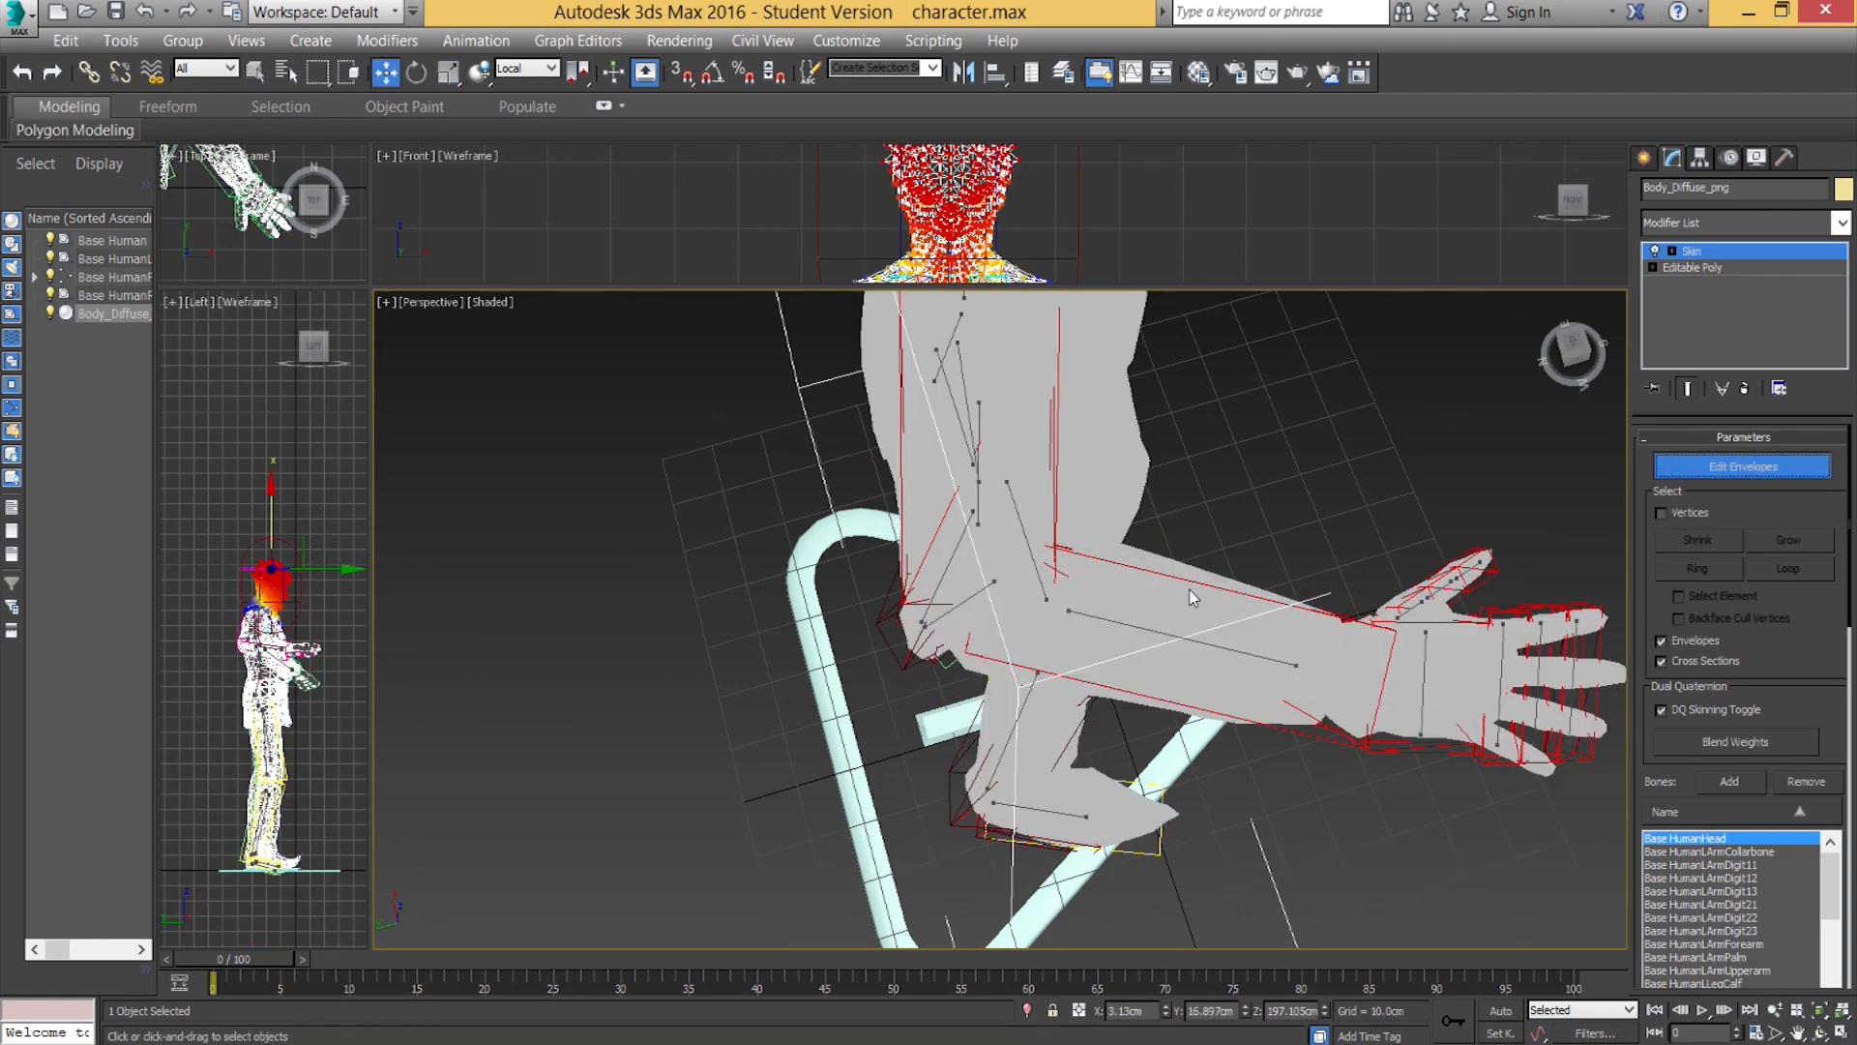
click(1120, 621)
alt+middle_drag(1115, 633, 1062, 686)
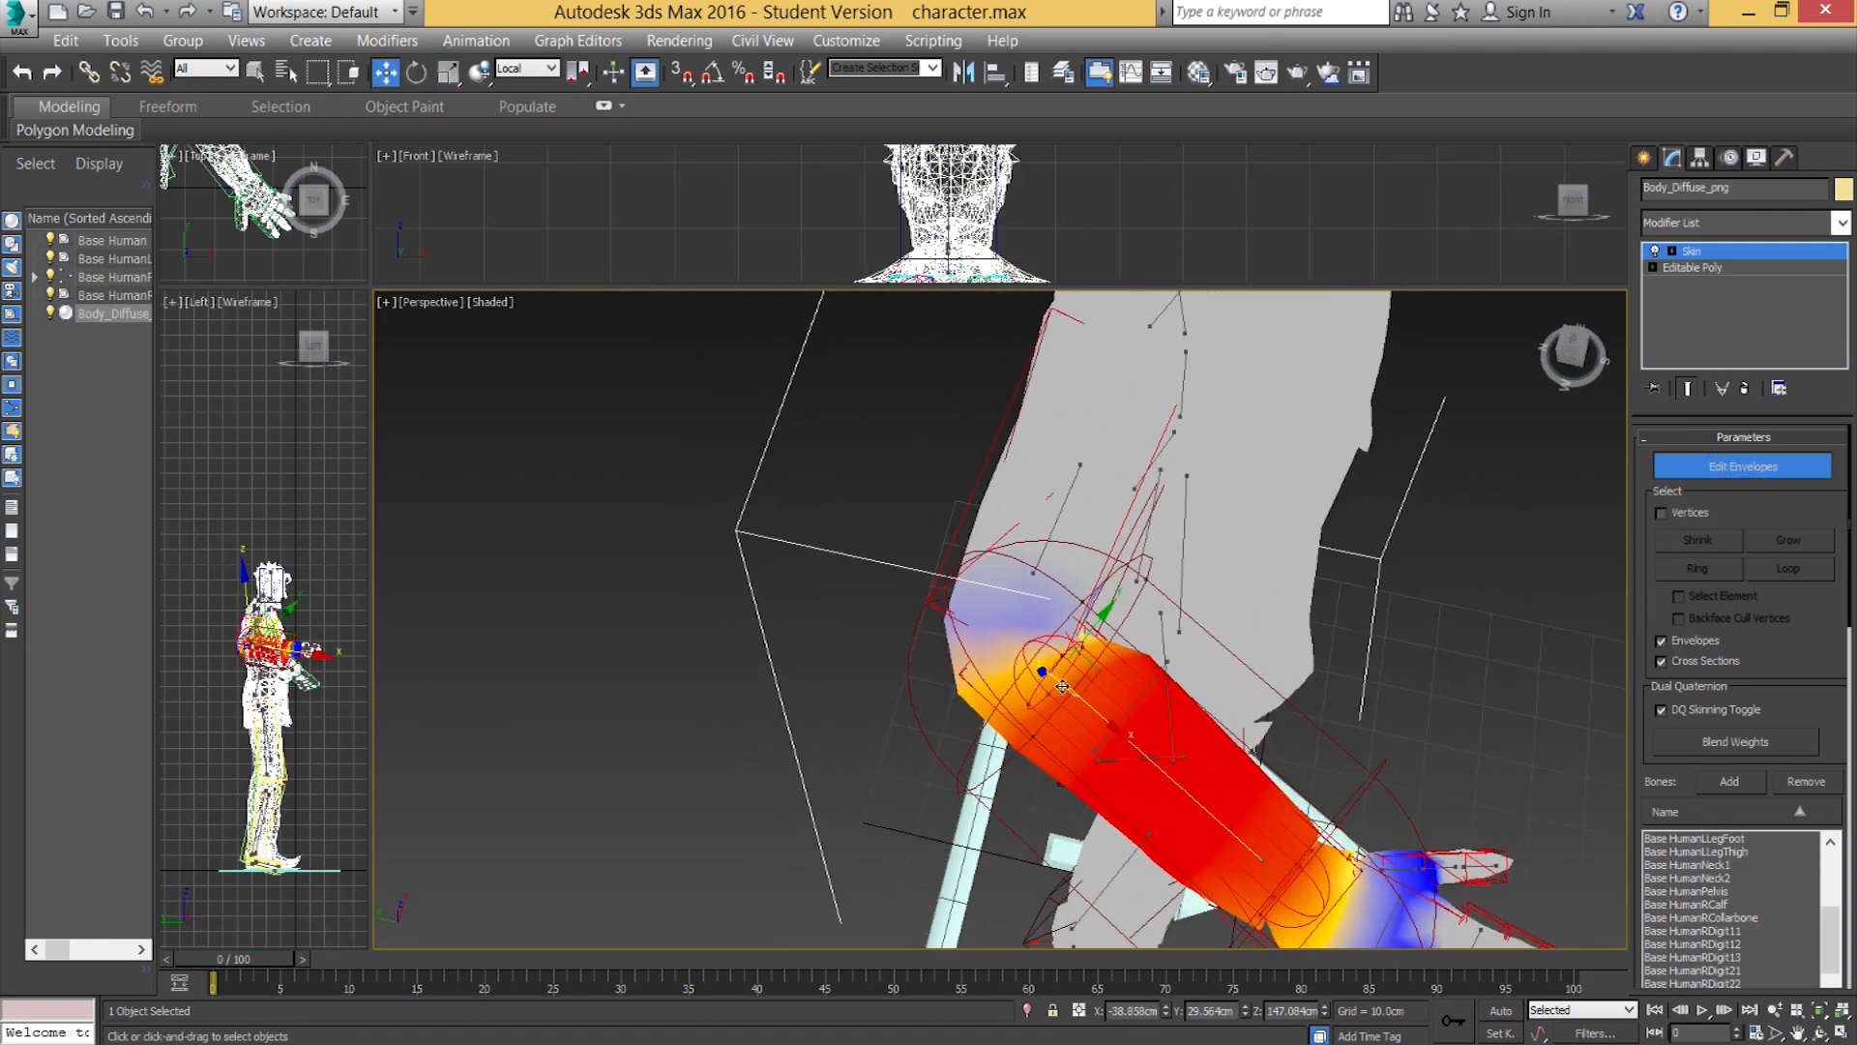
drag(1064, 696, 1057, 571)
Move the elbow end of the right upper arm's envelope to about X -30.6 cm, Y 32.5 cm, Z 152.4 cm and narrow its cross section.
click(1042, 545)
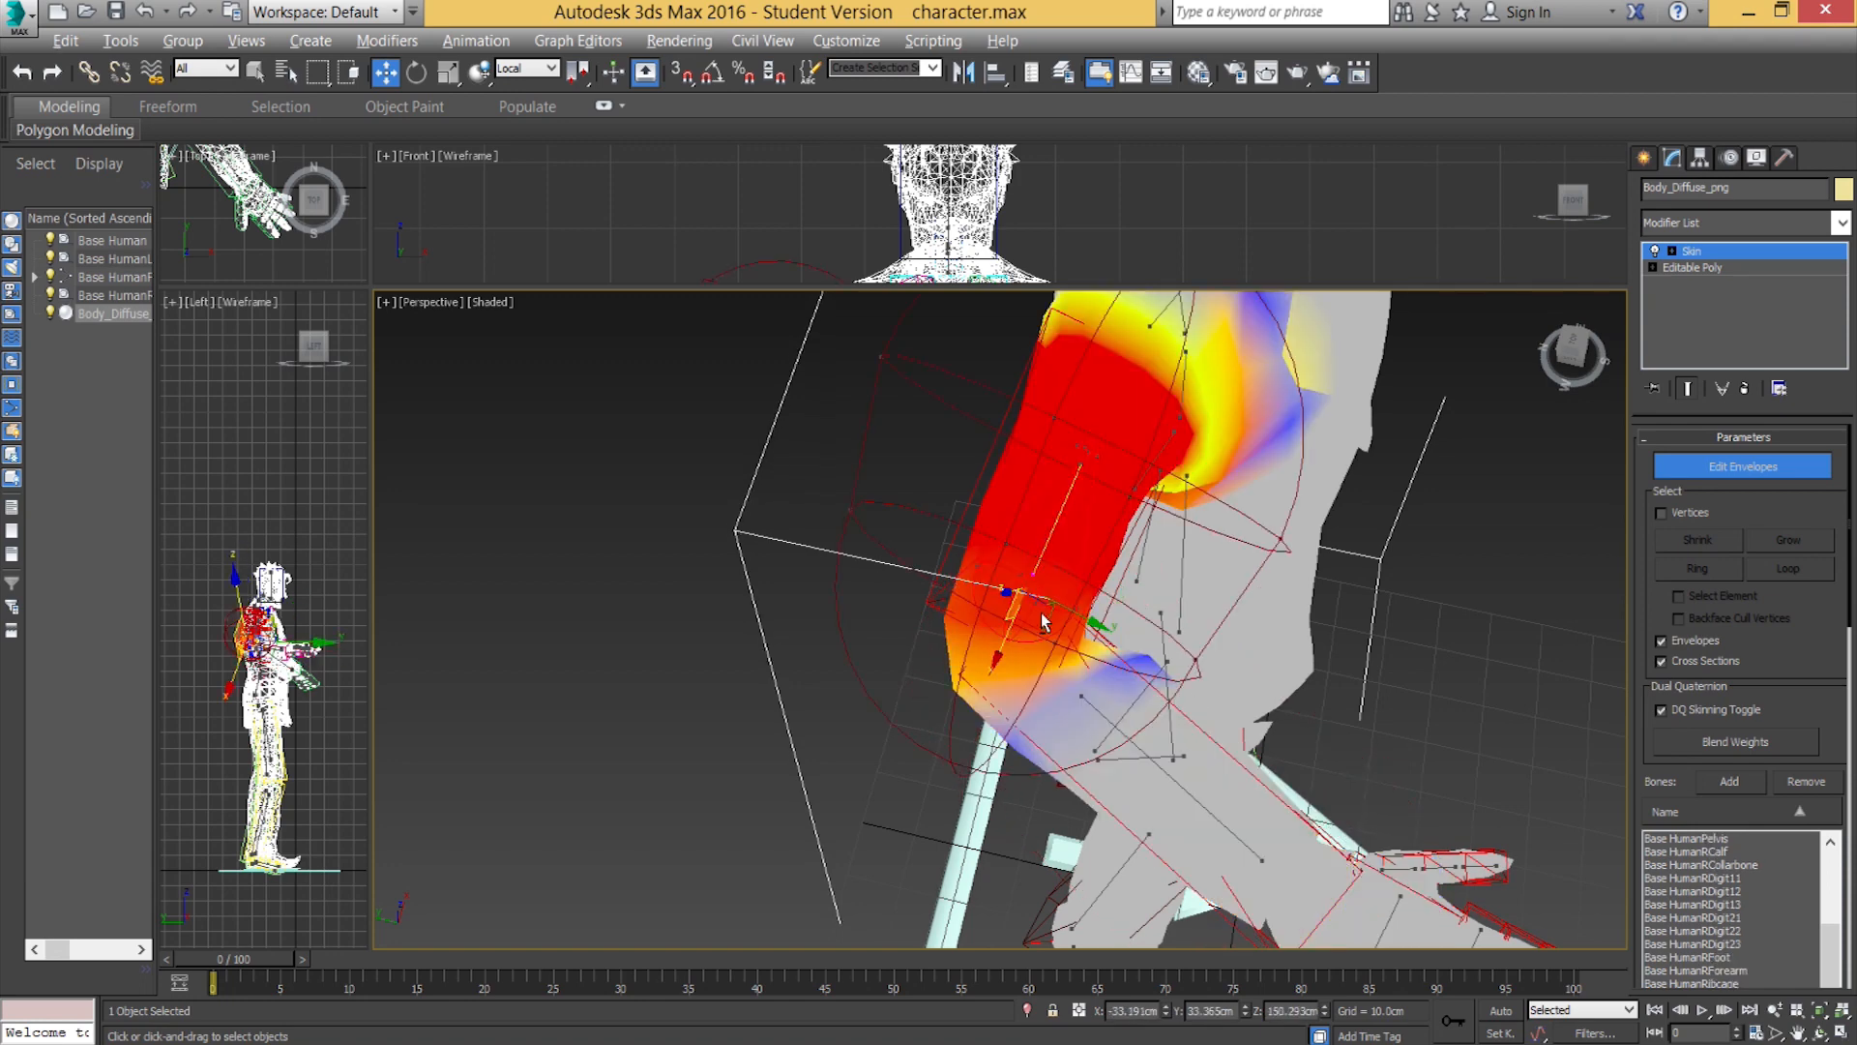
alt+middle_drag(1041, 612, 1033, 546)
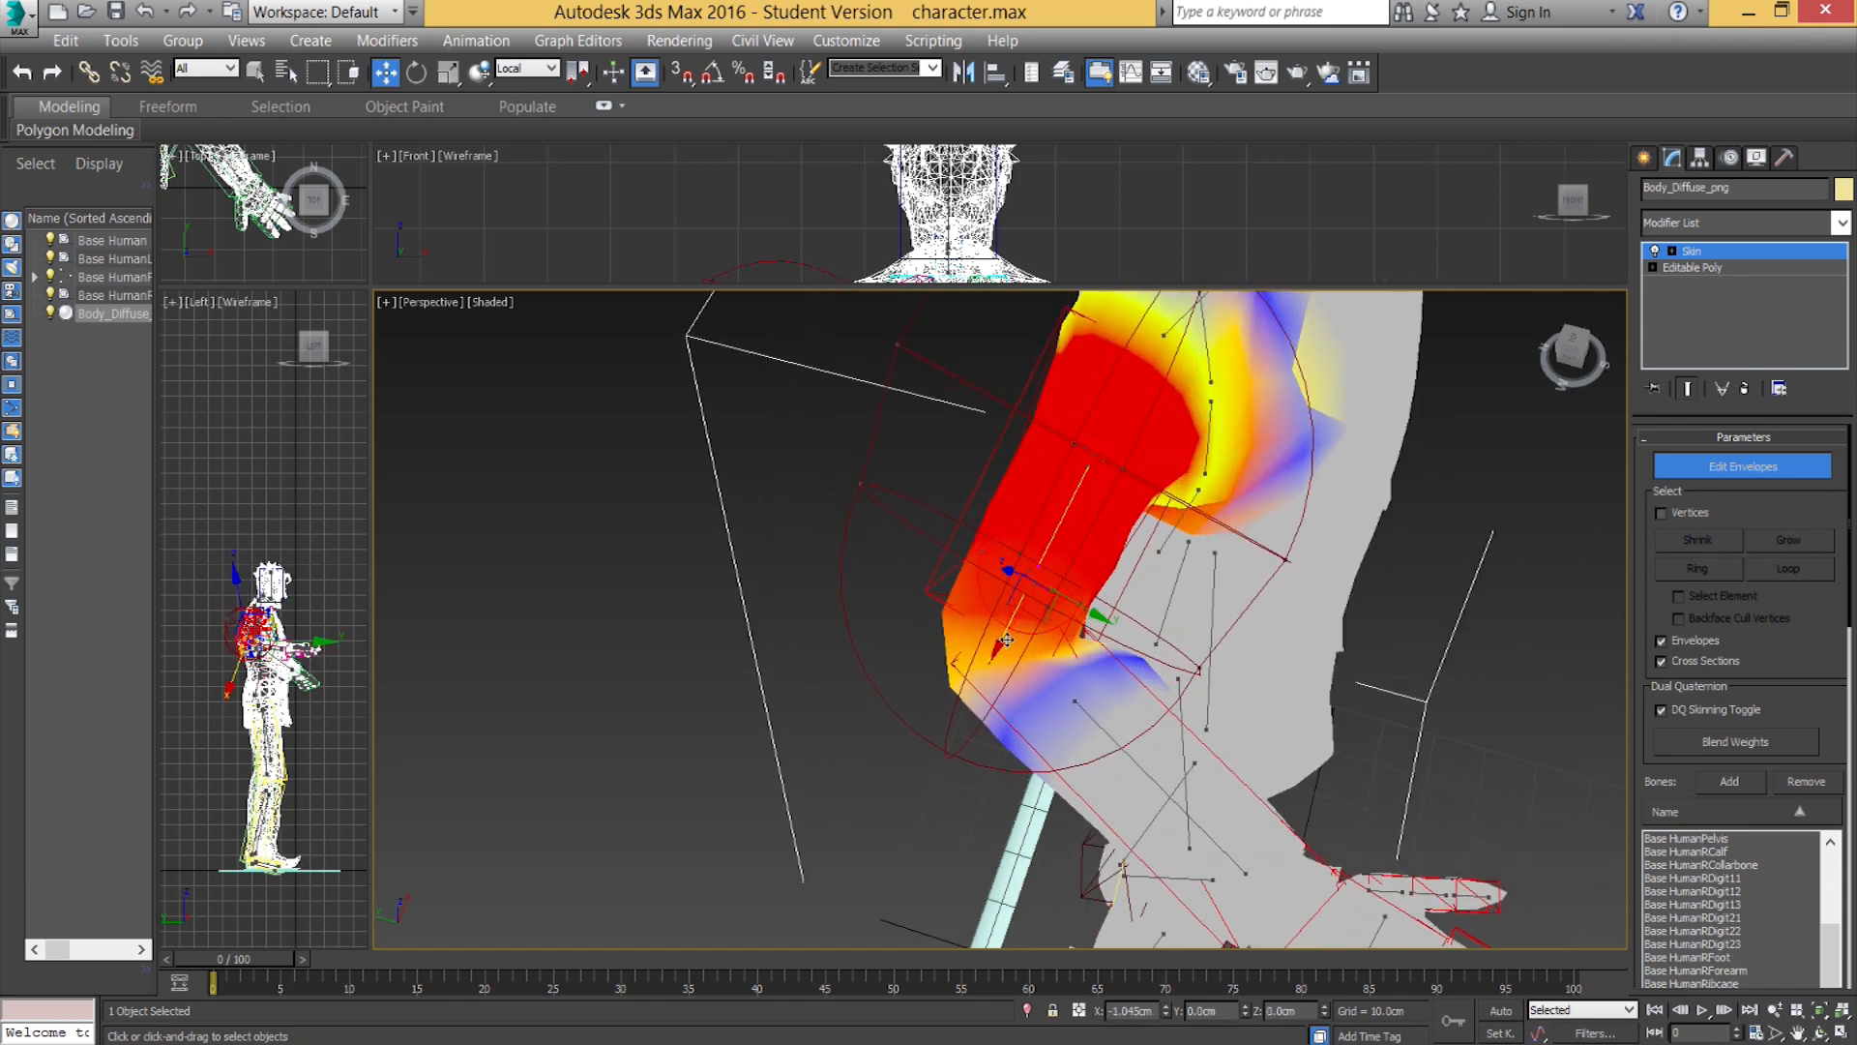
drag(1024, 631, 1042, 621)
alt+middle_drag(1040, 639, 1045, 636)
drag(1059, 580, 1112, 623)
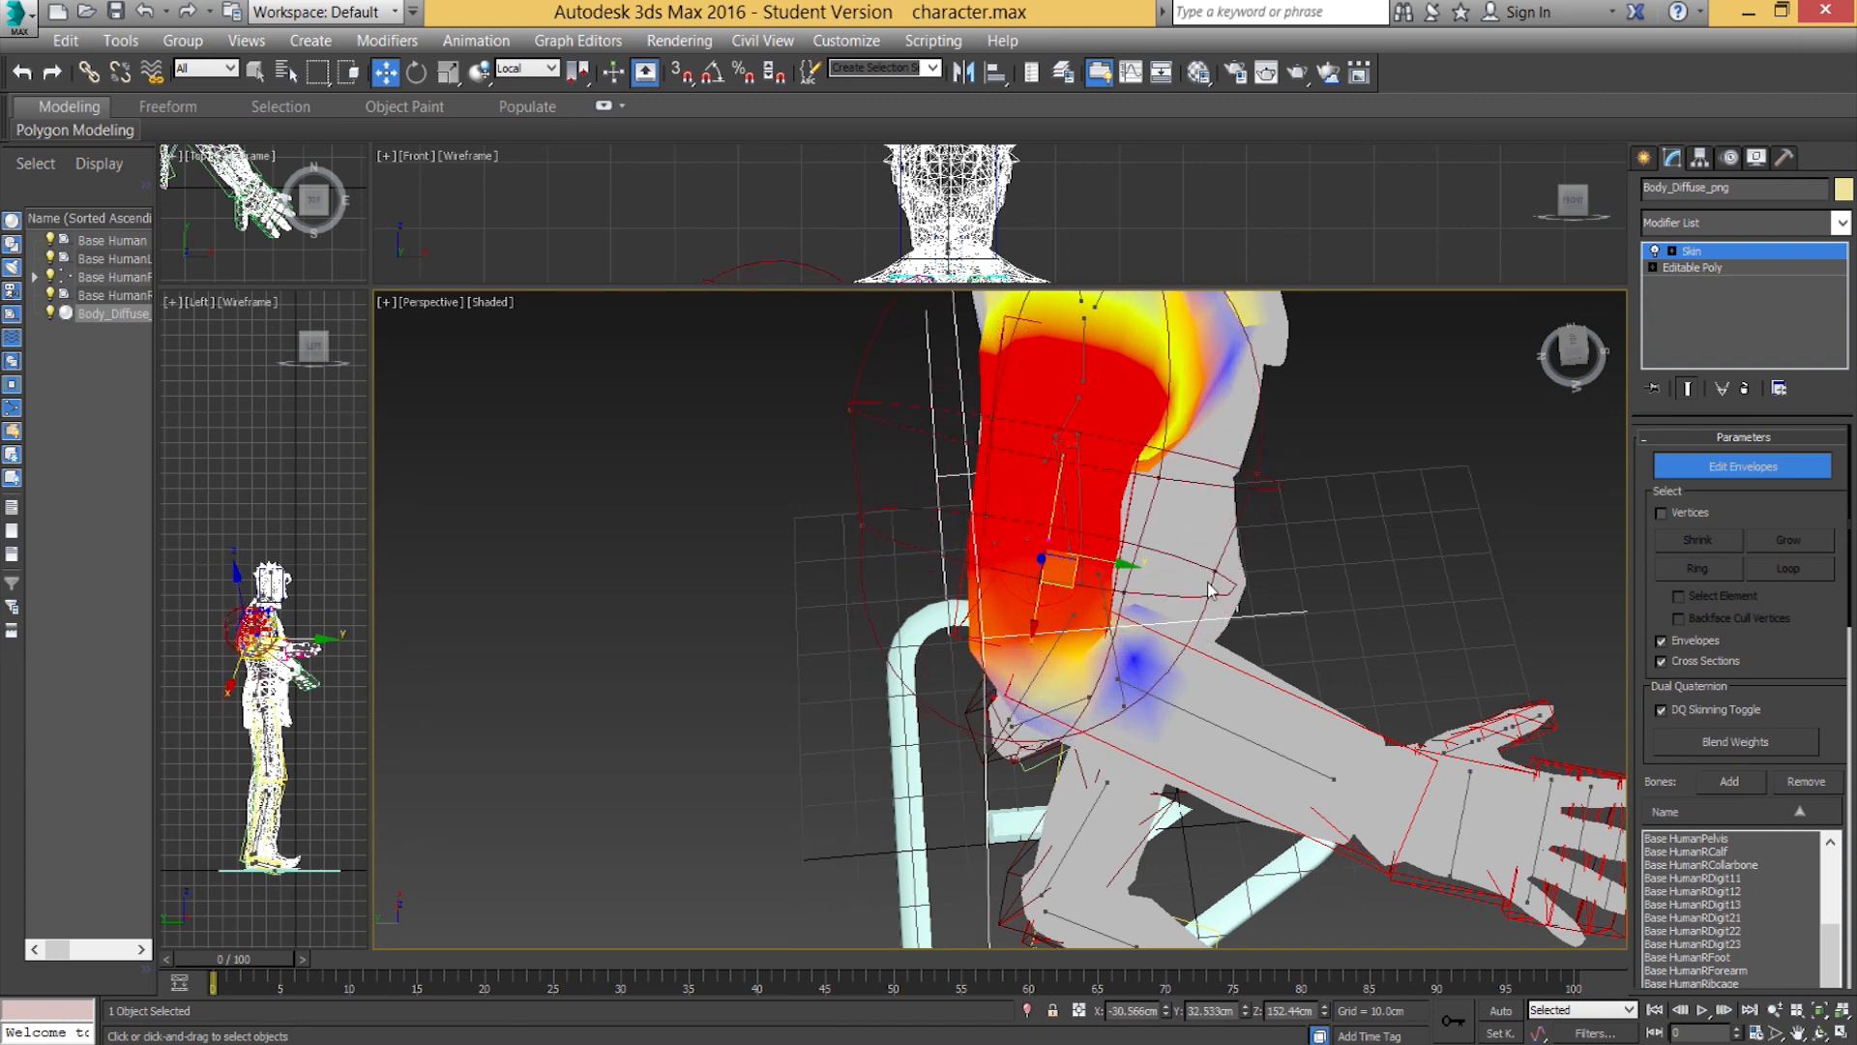
drag(1248, 577, 1198, 571)
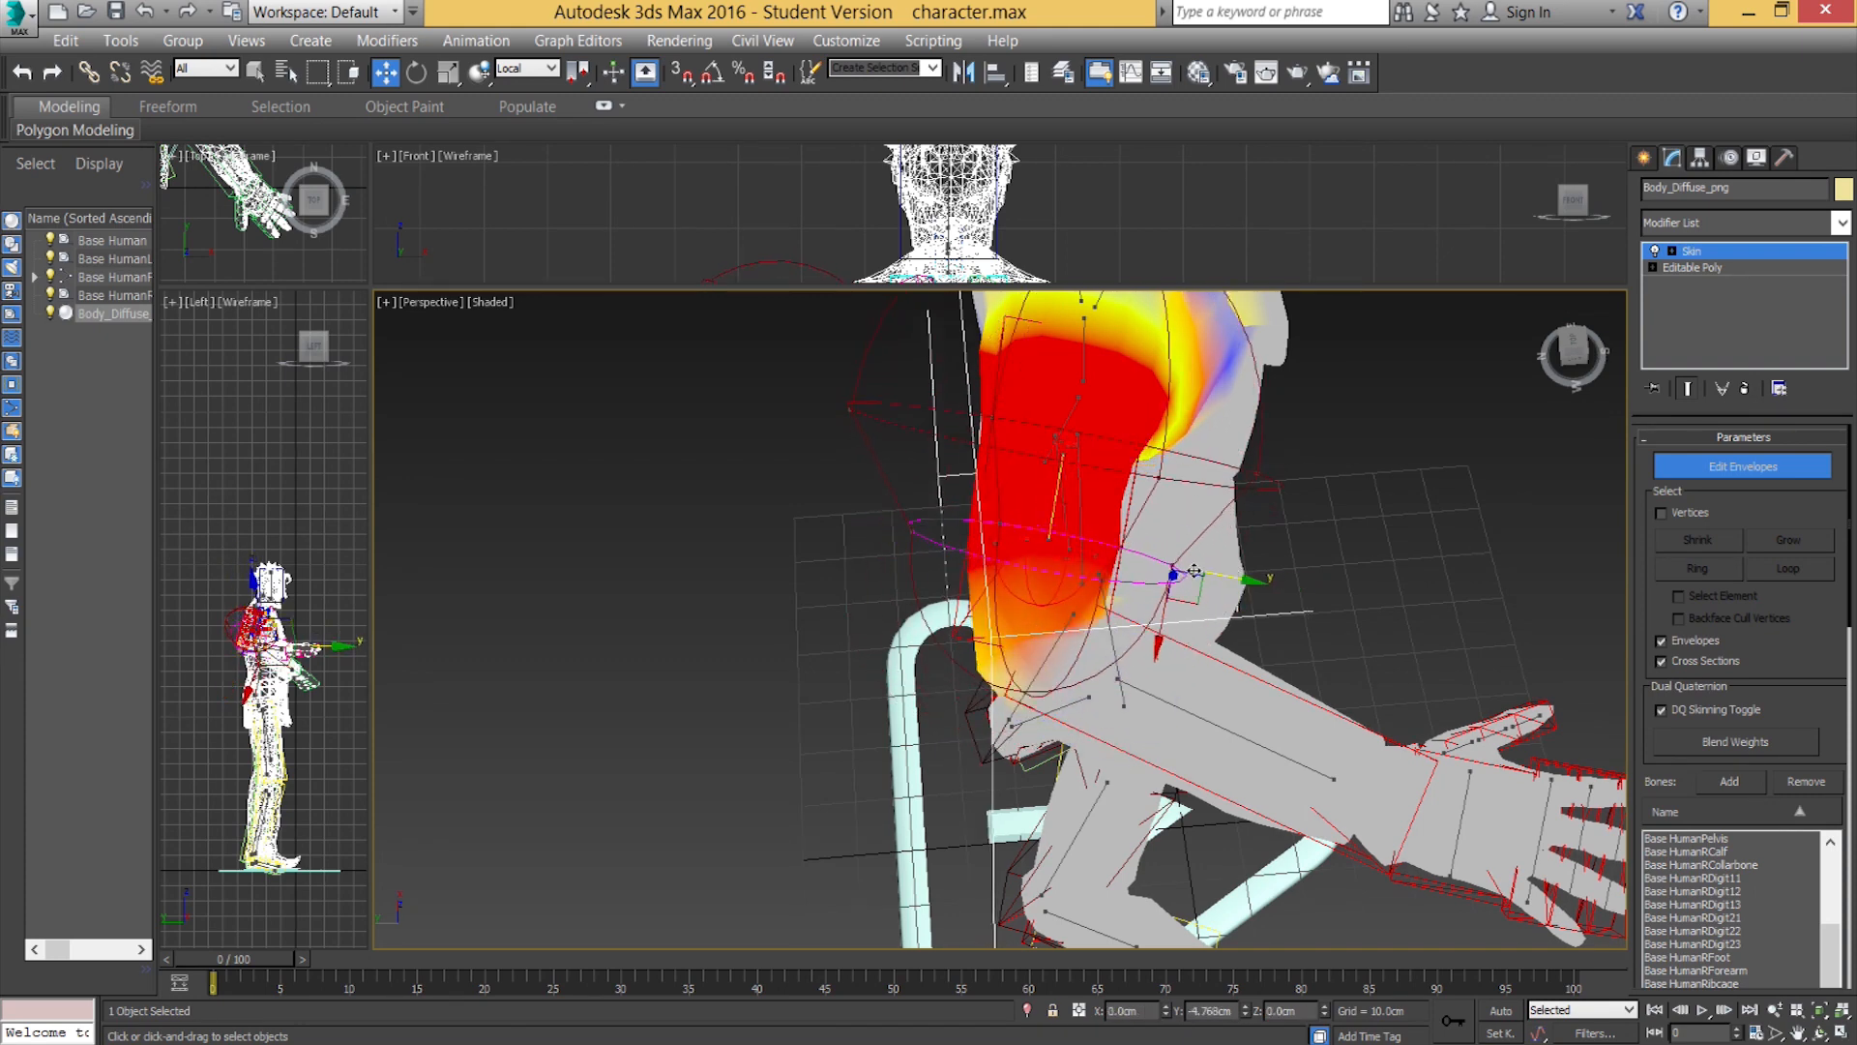
alt+middle_drag(1163, 648, 1367, 713)
Leave envelope editing and move the right palm bone to test the elbow bend in a new pose.
click(1679, 466)
click(1403, 697)
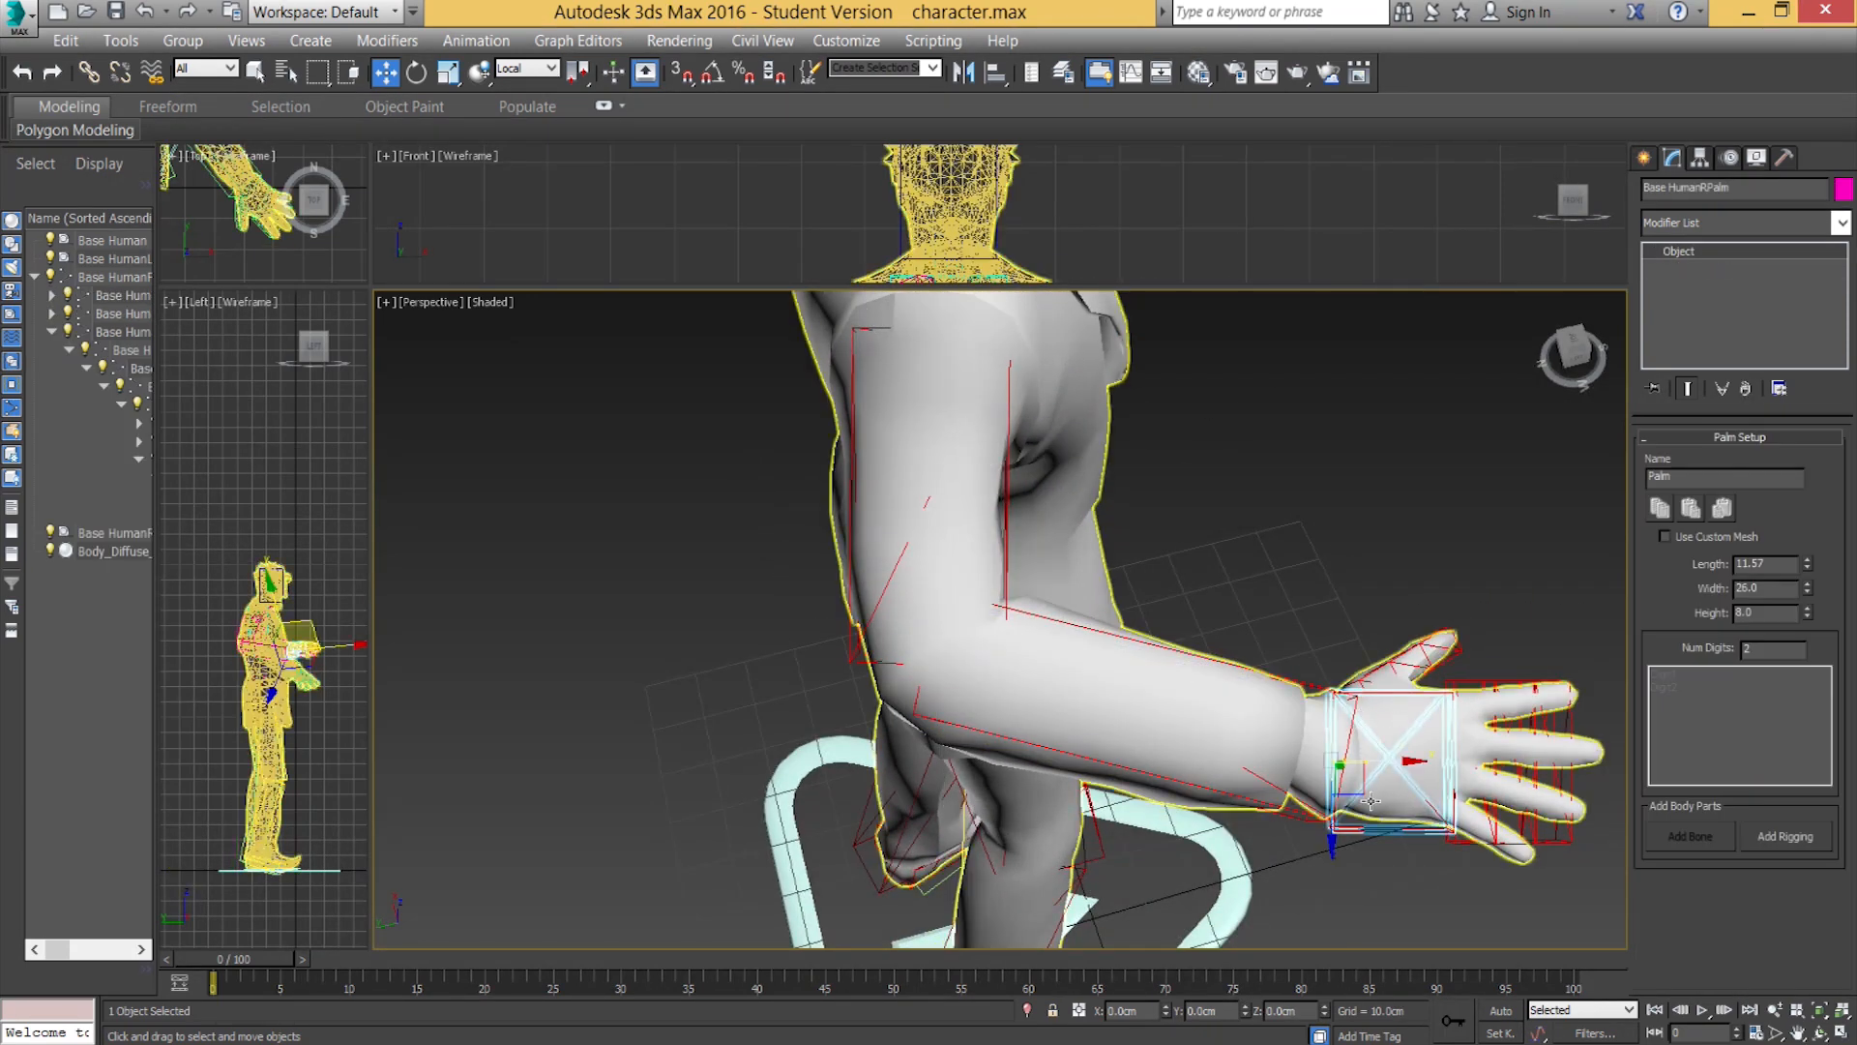
drag(1350, 755, 1237, 652)
alt+middle_drag(1237, 652, 1301, 832)
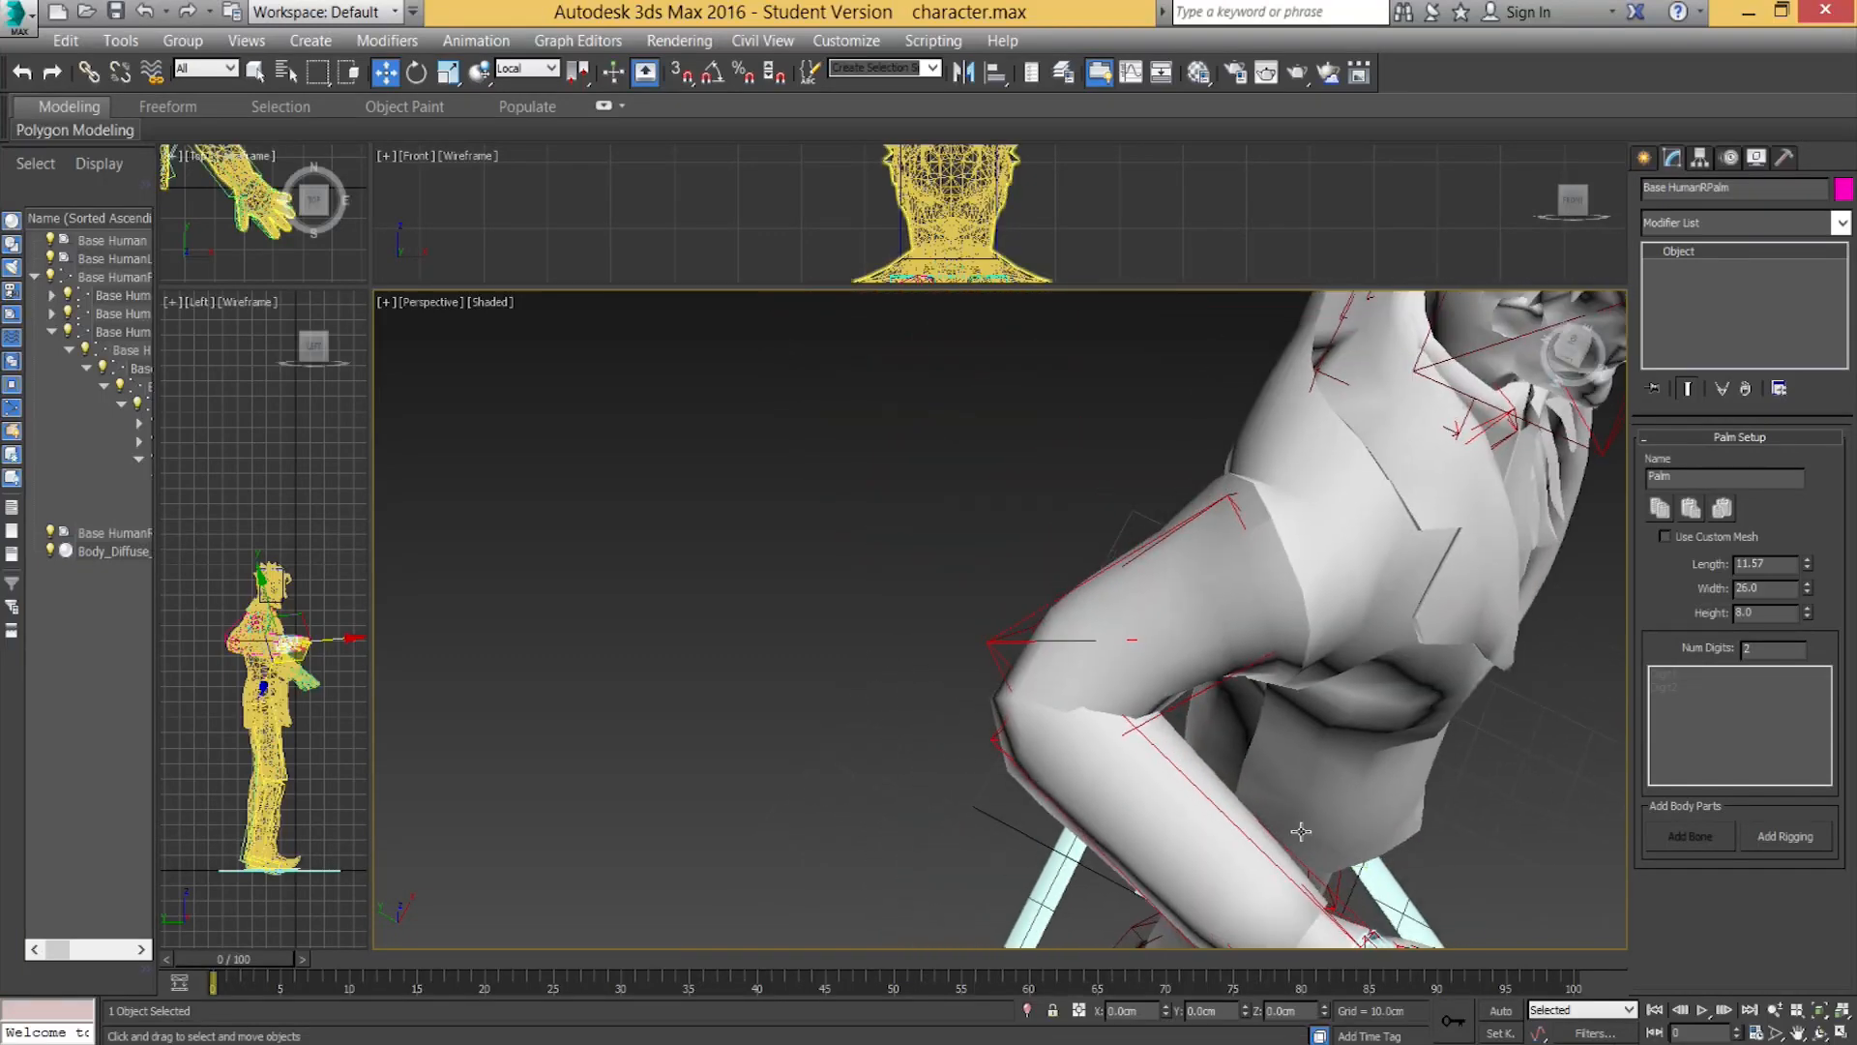
Raise the right palm out to the side to about shoulder height and examine how the armpit deforms.
alt+middle_drag(1087, 732, 1208, 715)
drag(1175, 724, 1009, 423)
alt+middle_drag(1009, 422, 1144, 604)
scroll(954, 574, up, 5)
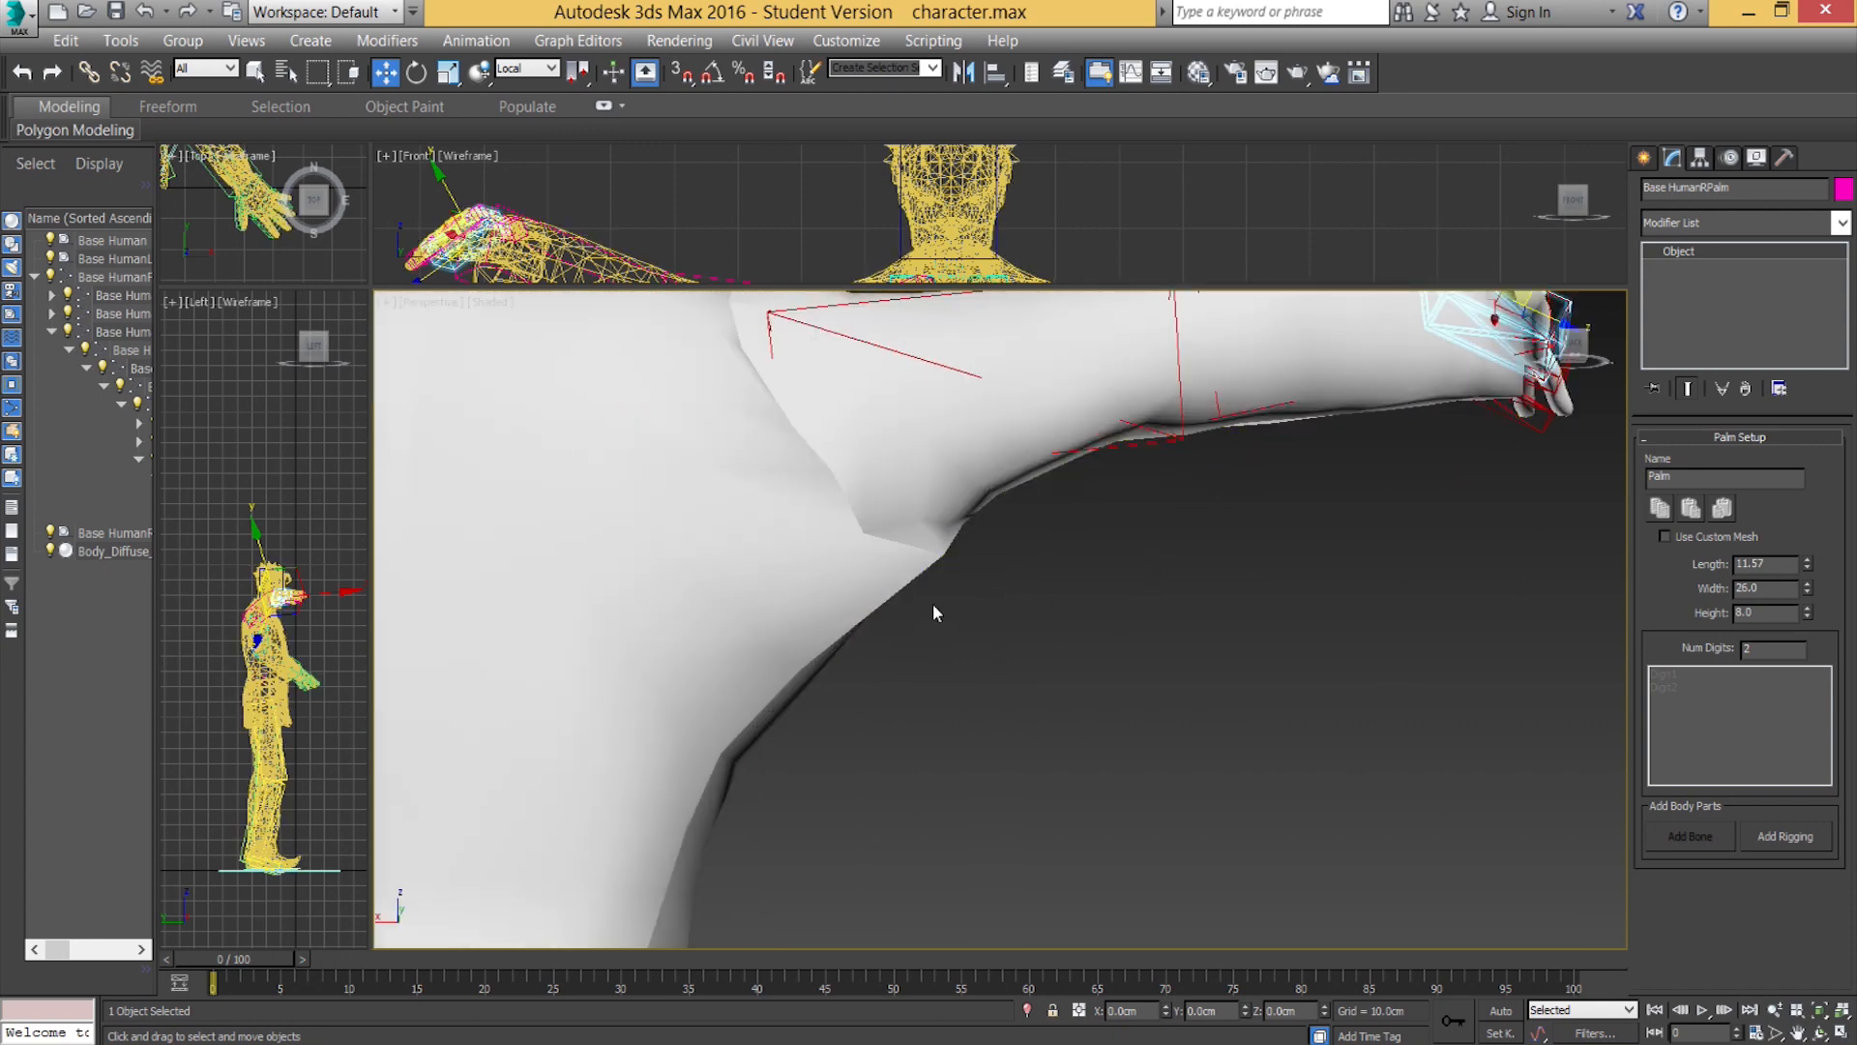
scroll(1012, 613, down, 10)
alt+middle_drag(1119, 624, 1008, 619)
scroll(1114, 626, down, 2)
alt+middle_drag(1354, 561, 1287, 560)
middle_drag(1287, 560, 1282, 619)
scroll(1207, 592, up, 1)
Edit the body mesh's envelopes again and shrink the outer cross section at the shoulder end of the right upper arm's envelope.
click(1289, 635)
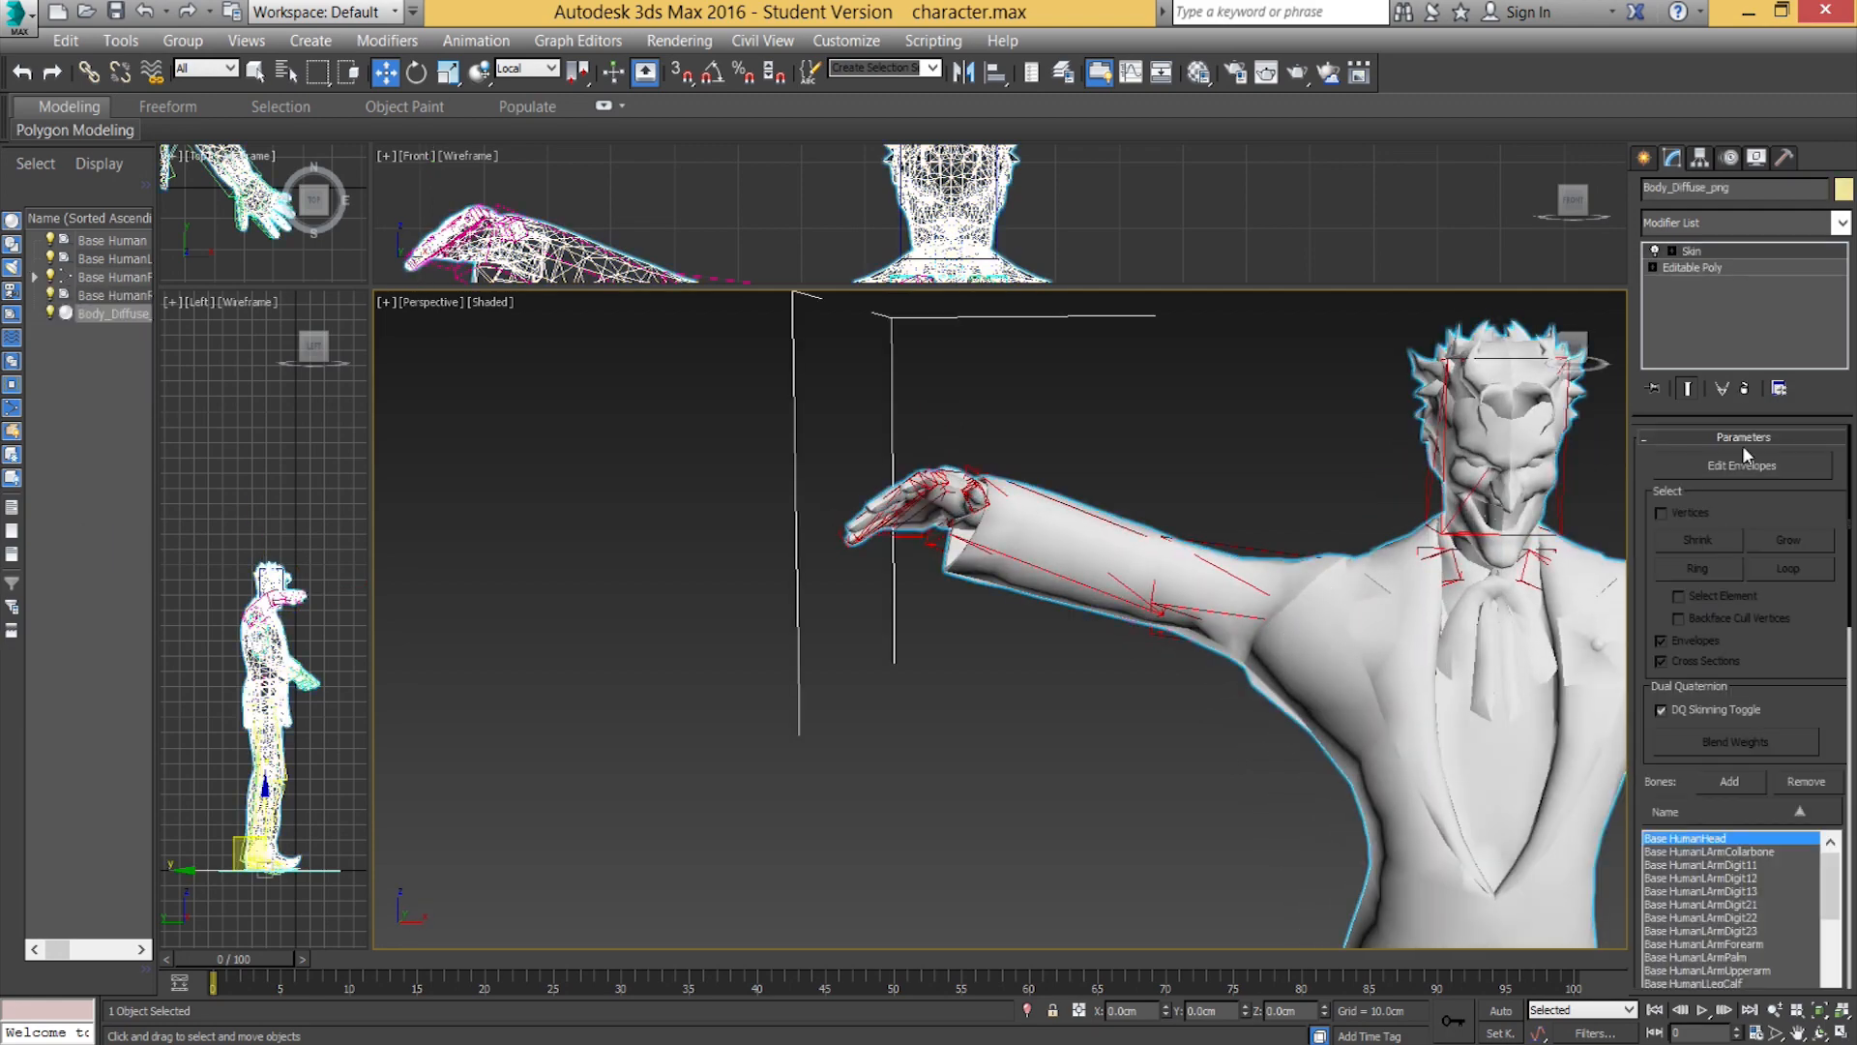
click(1707, 468)
click(1244, 629)
alt+middle_drag(1244, 630, 1097, 615)
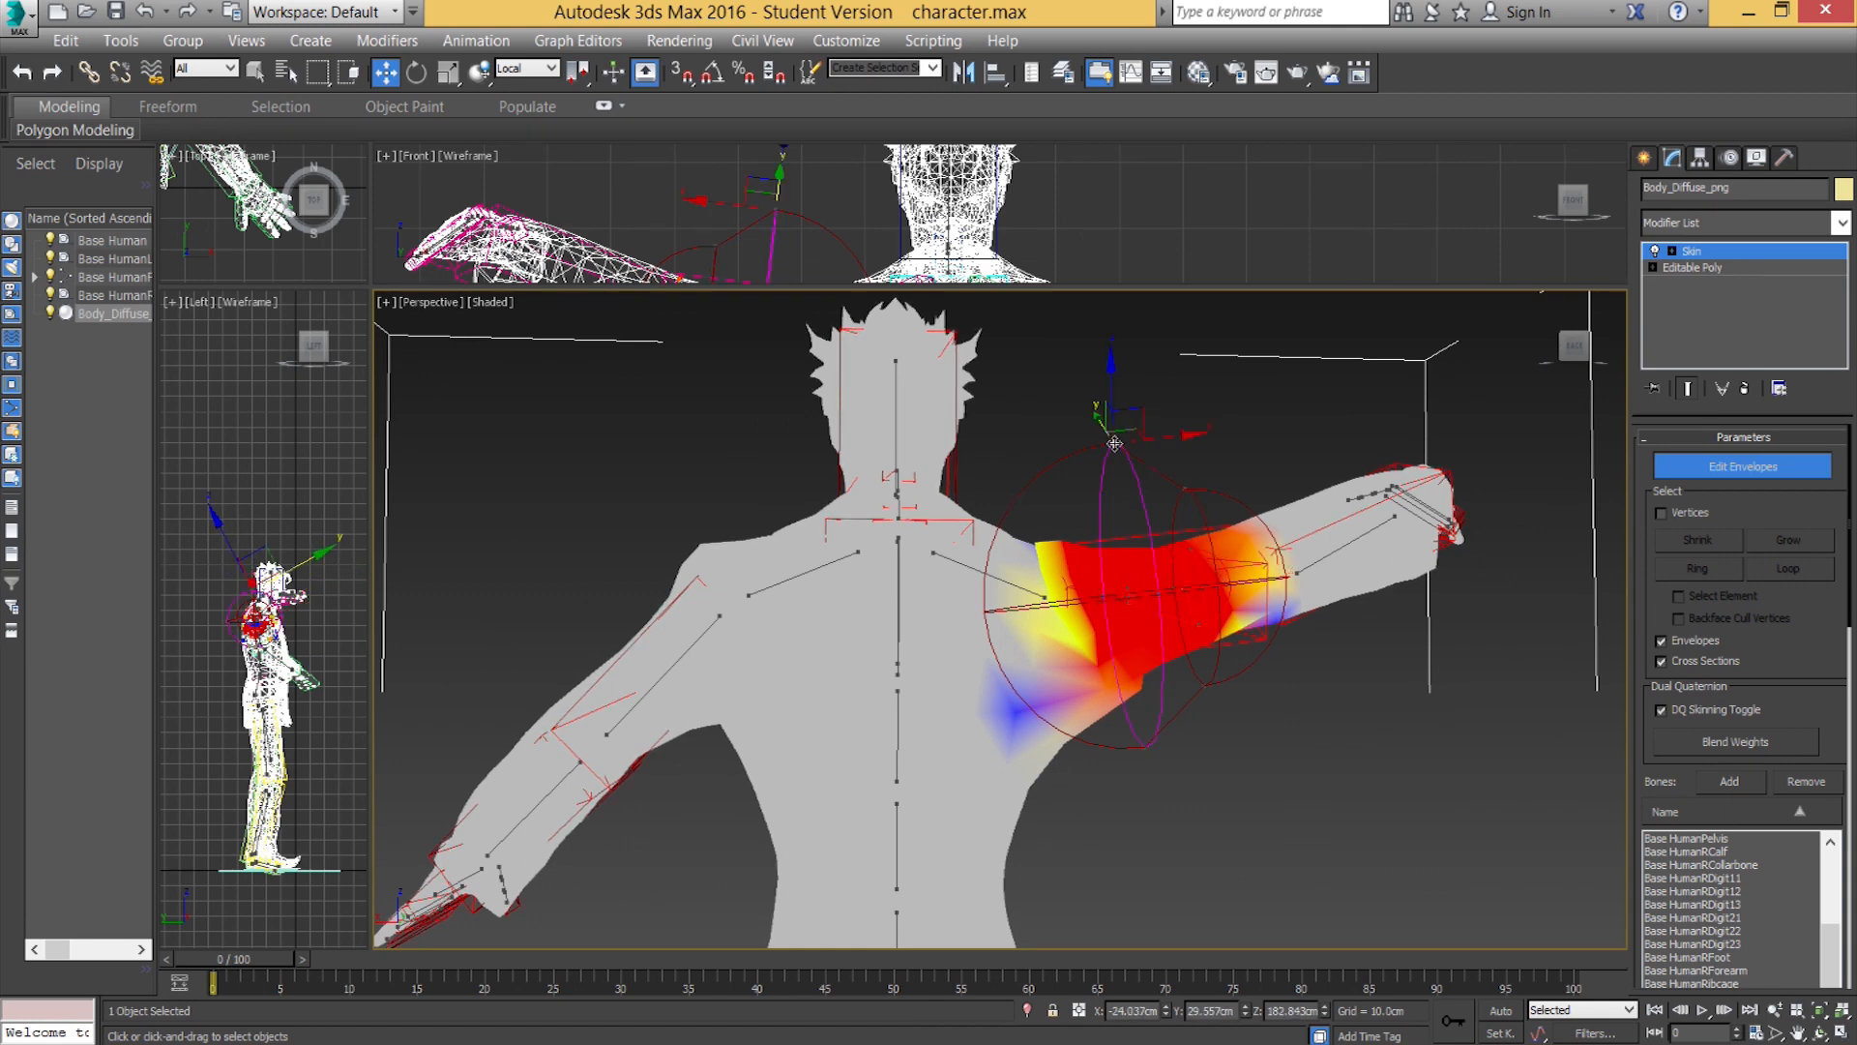
drag(1113, 378, 1122, 410)
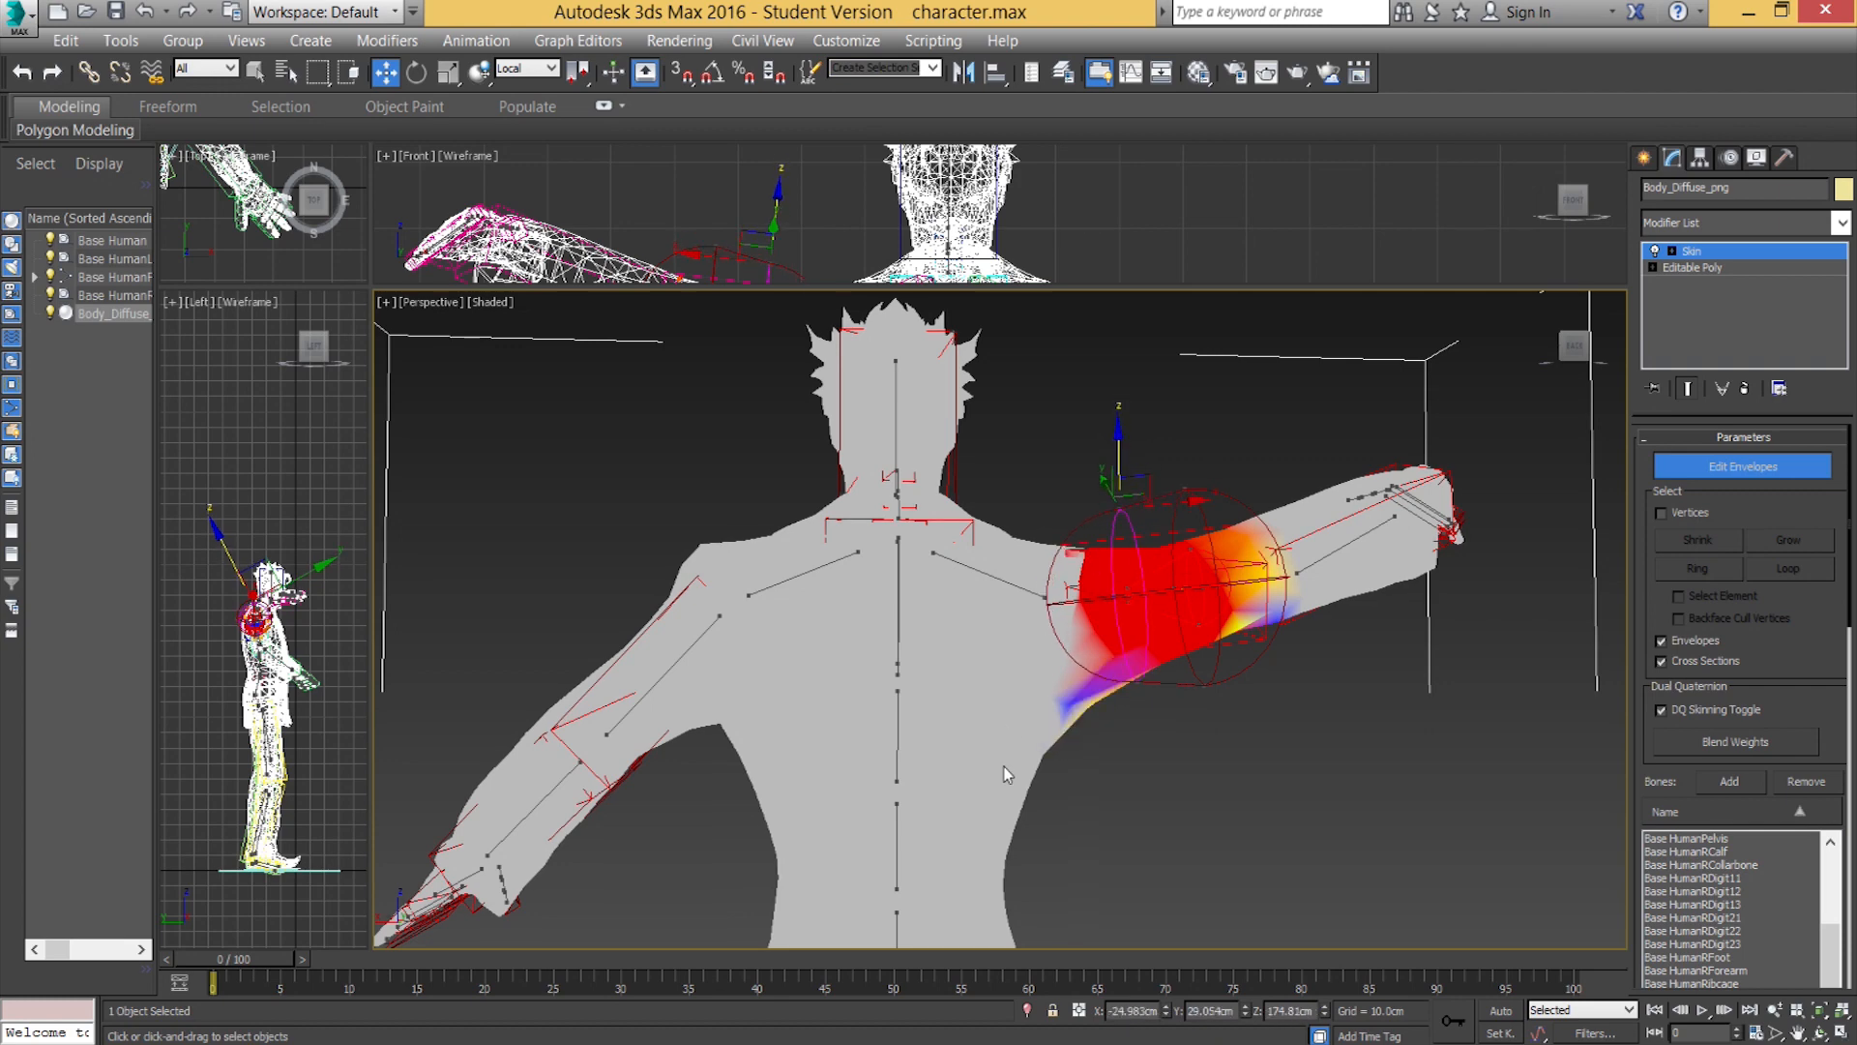
Leave envelope editing, test the shoulder deformation by moving the right palm bone inward and down, and undo the move.
alt+middle_drag(1196, 633, 1262, 629)
click(1693, 466)
alt+middle_drag(977, 580, 905, 562)
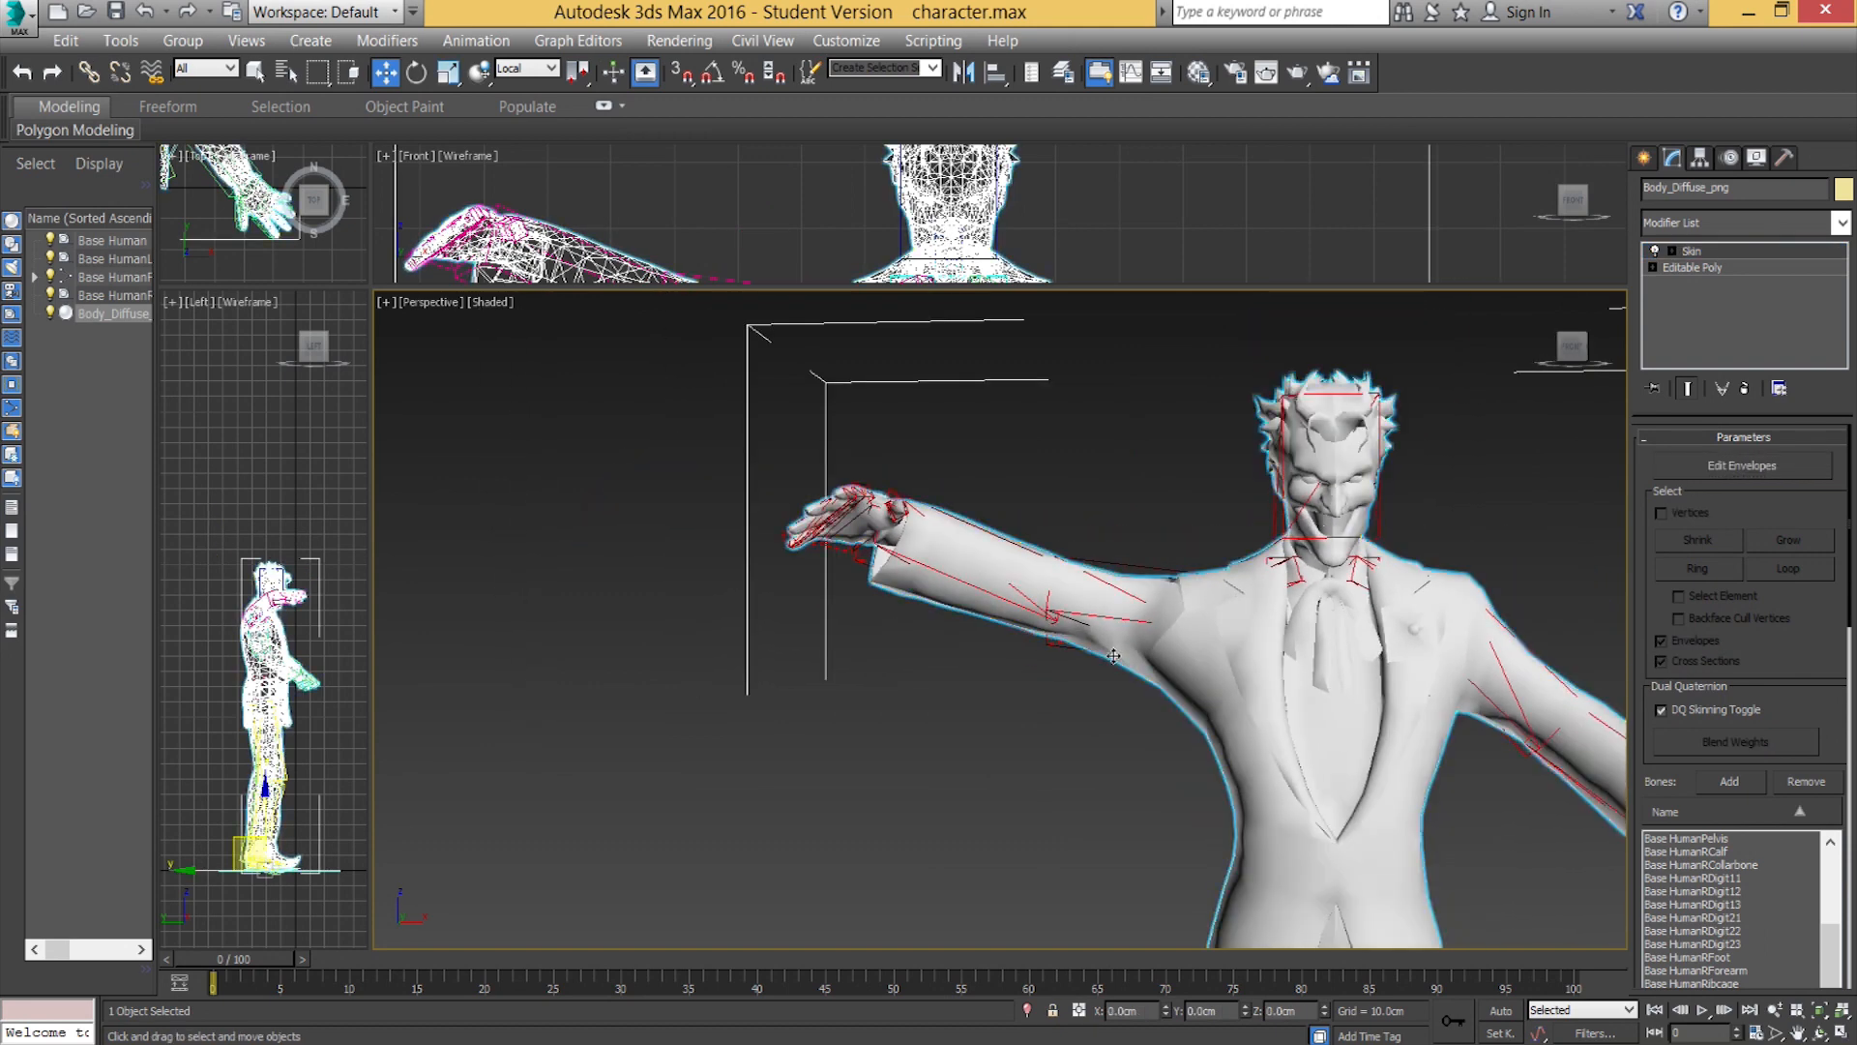
click(865, 518)
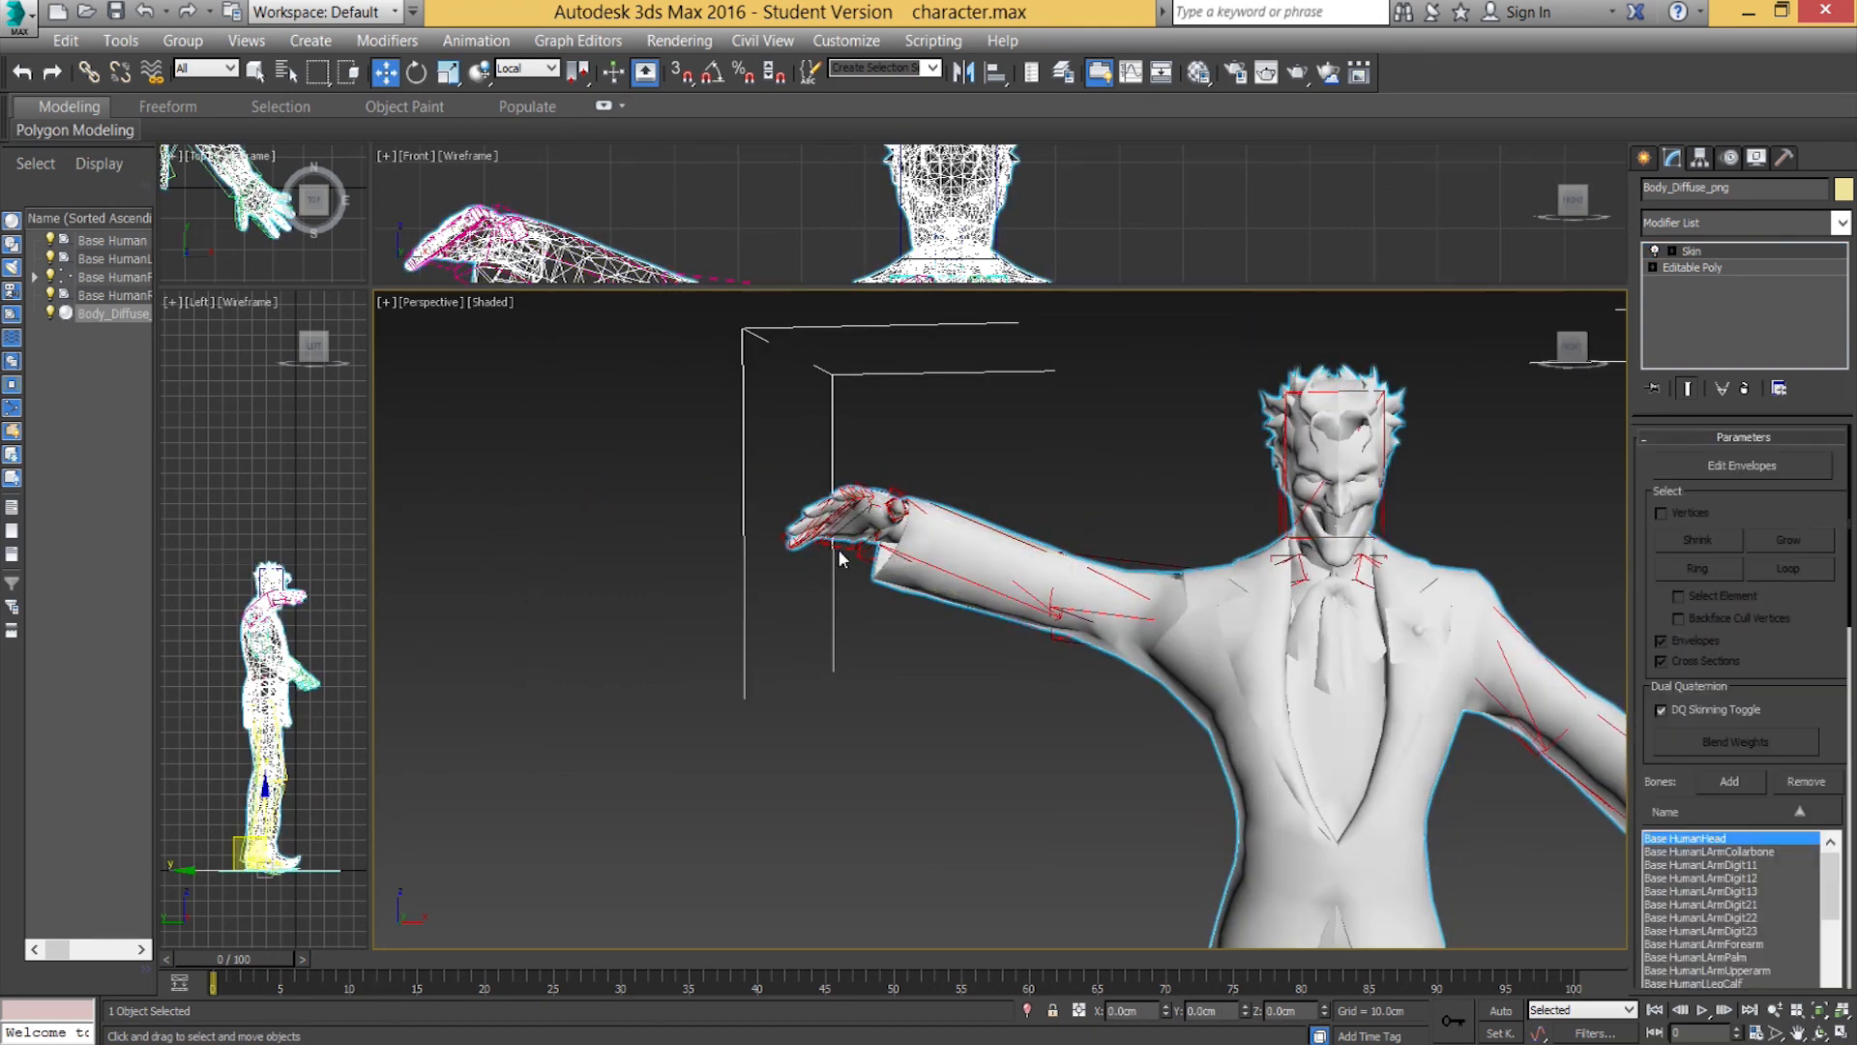
click(829, 543)
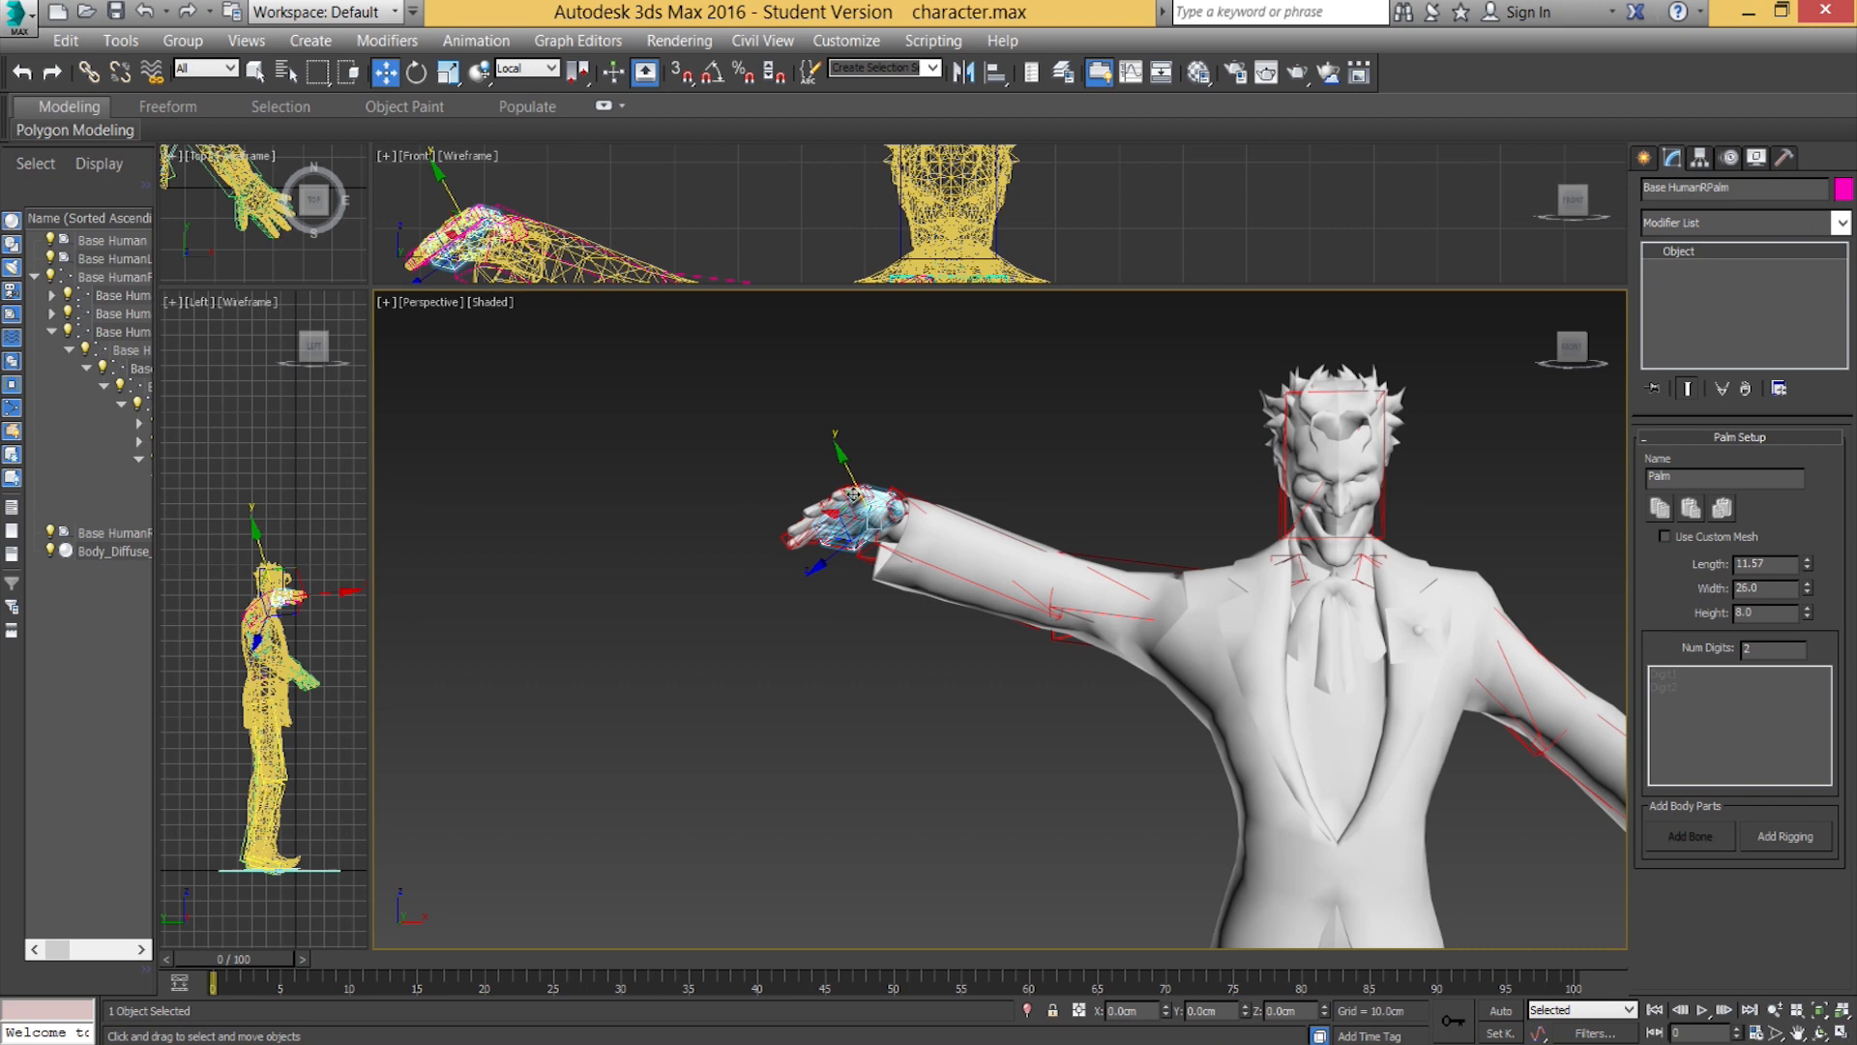
alt+middle_drag(852, 521, 846, 581)
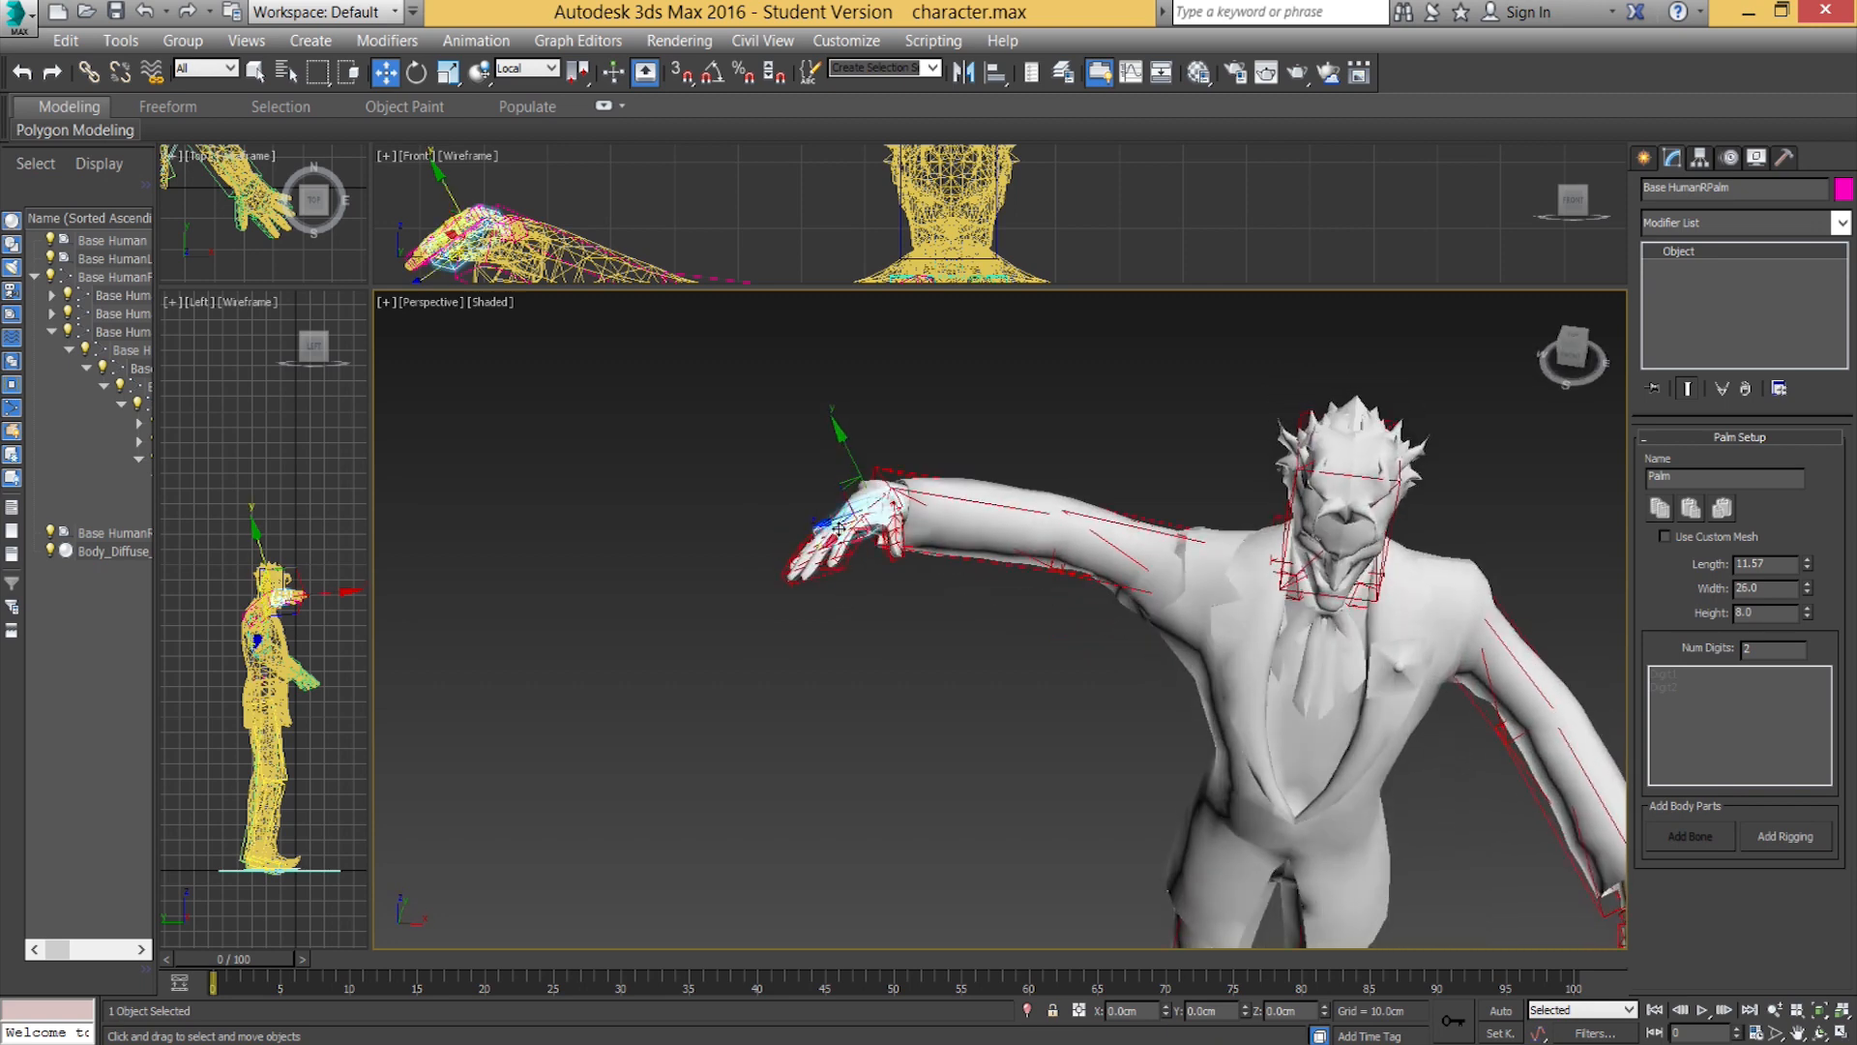
drag(849, 485, 1094, 564)
drag(910, 493, 875, 822)
alt+middle_drag(948, 818, 1003, 735)
key(ctrl+z)
Return to the body mesh's envelopes and enlarge the outer cross section at the shoulder end of the right upper arm's envelope.
click(1155, 631)
alt+middle_drag(1089, 624, 1096, 675)
click(1681, 466)
click(1097, 654)
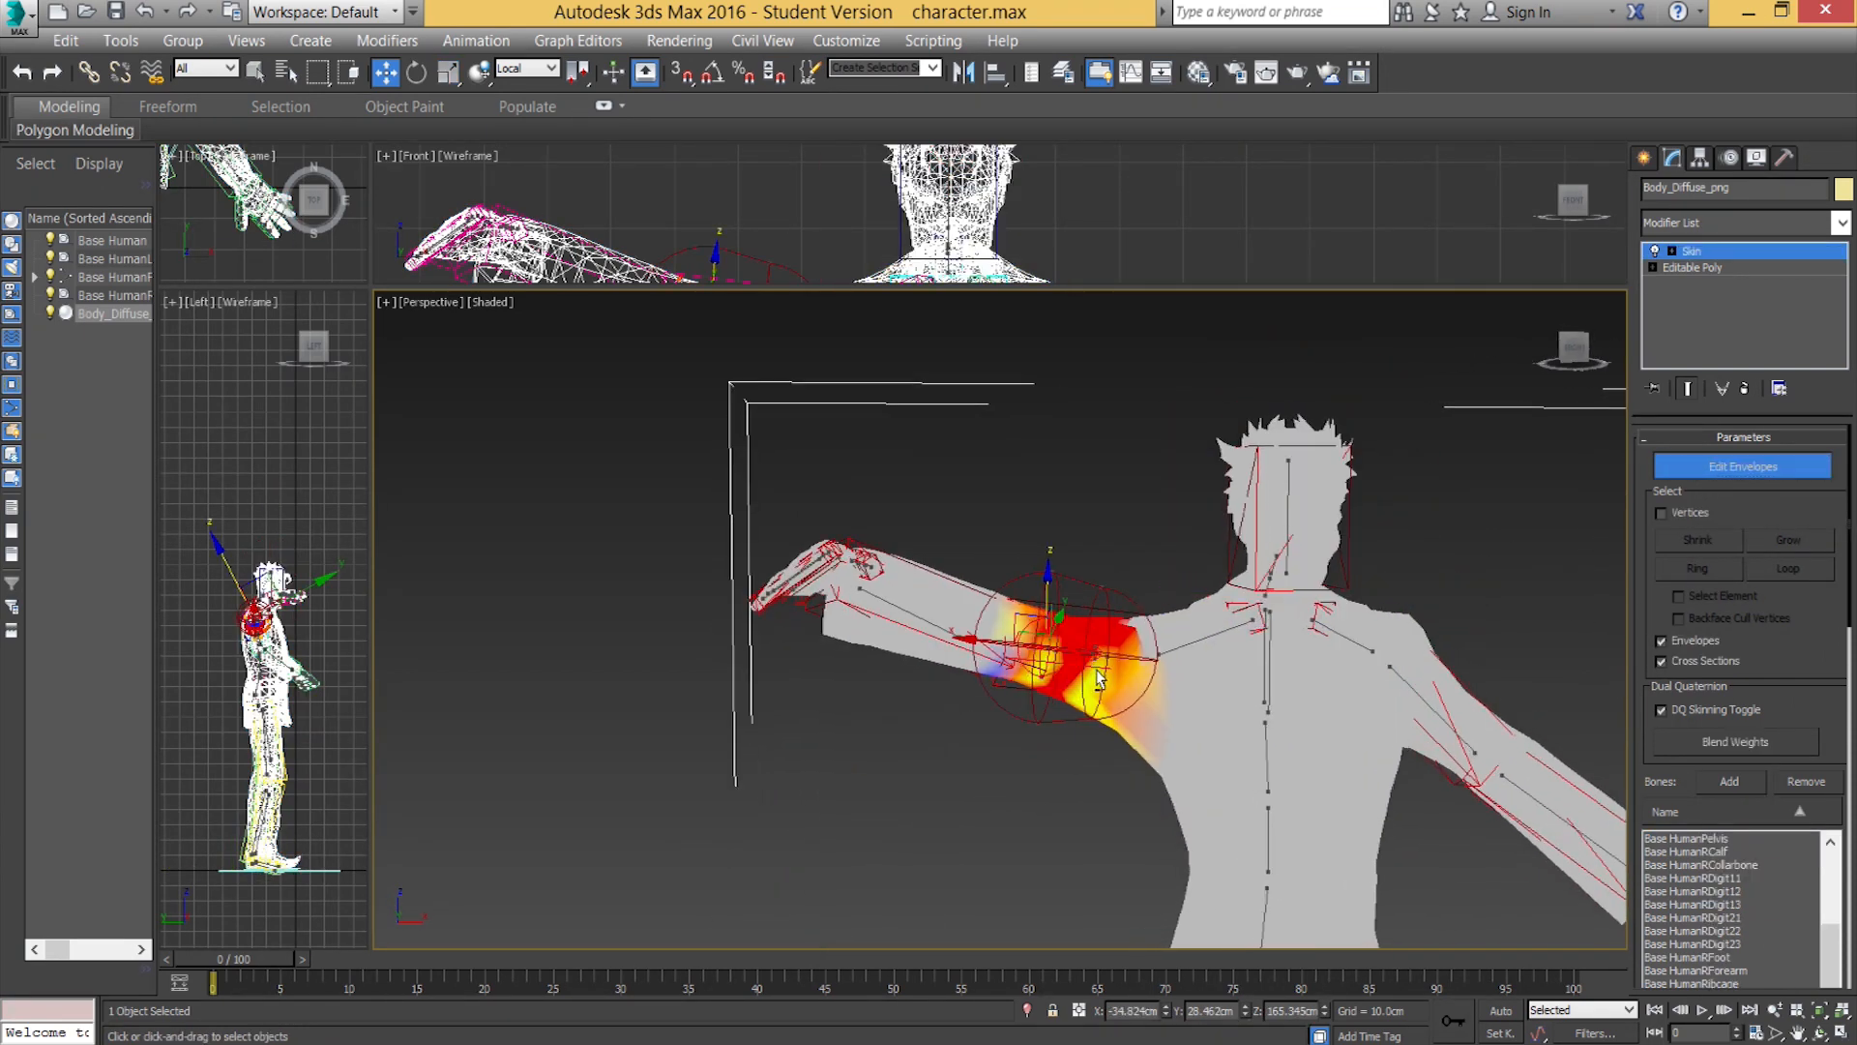
scroll(1097, 675, up, 5)
click(1243, 638)
mouse_move(1243, 638)
alt+middle_down()
mouse_move(1505, 696)
mouse_move(1402, 682)
mouse_move(1342, 617)
alt+middle_up()
click(1353, 626)
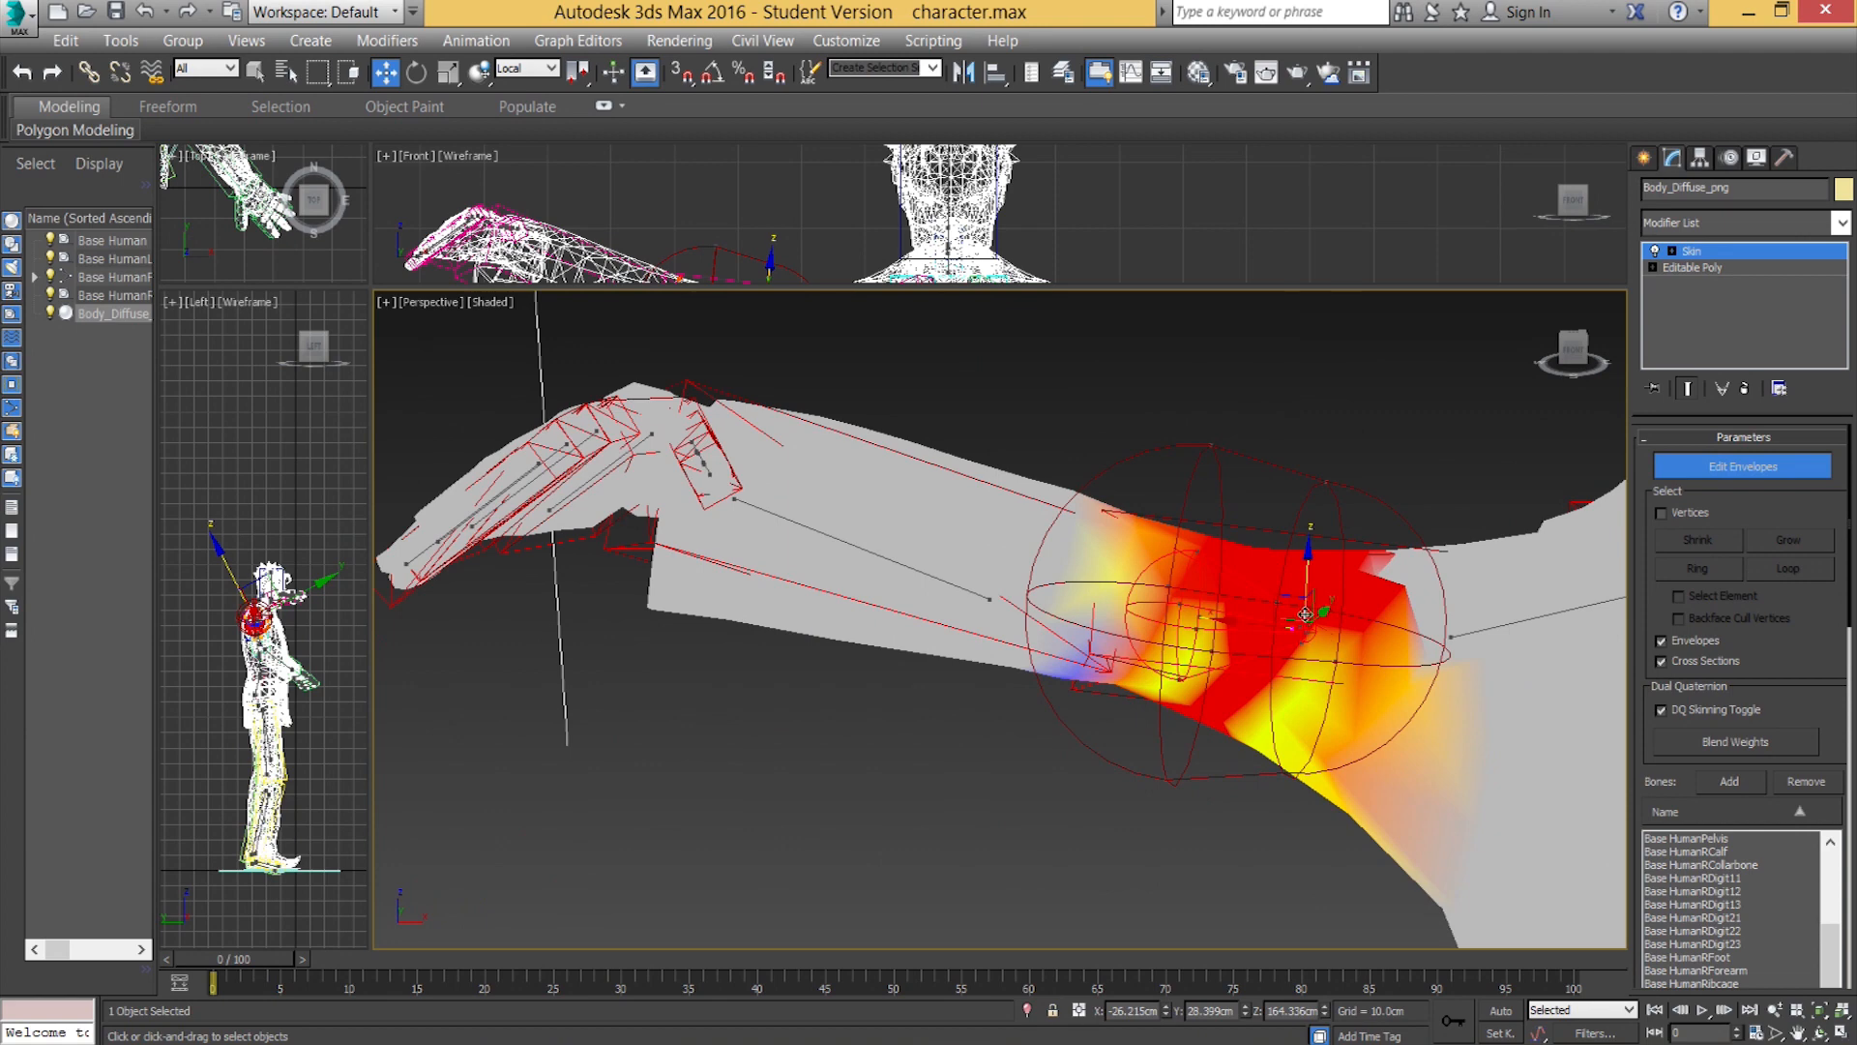
mouse_move(1337, 442)
mouse_down()
mouse_move(1364, 356)
mouse_move(1392, 334)
mouse_up()
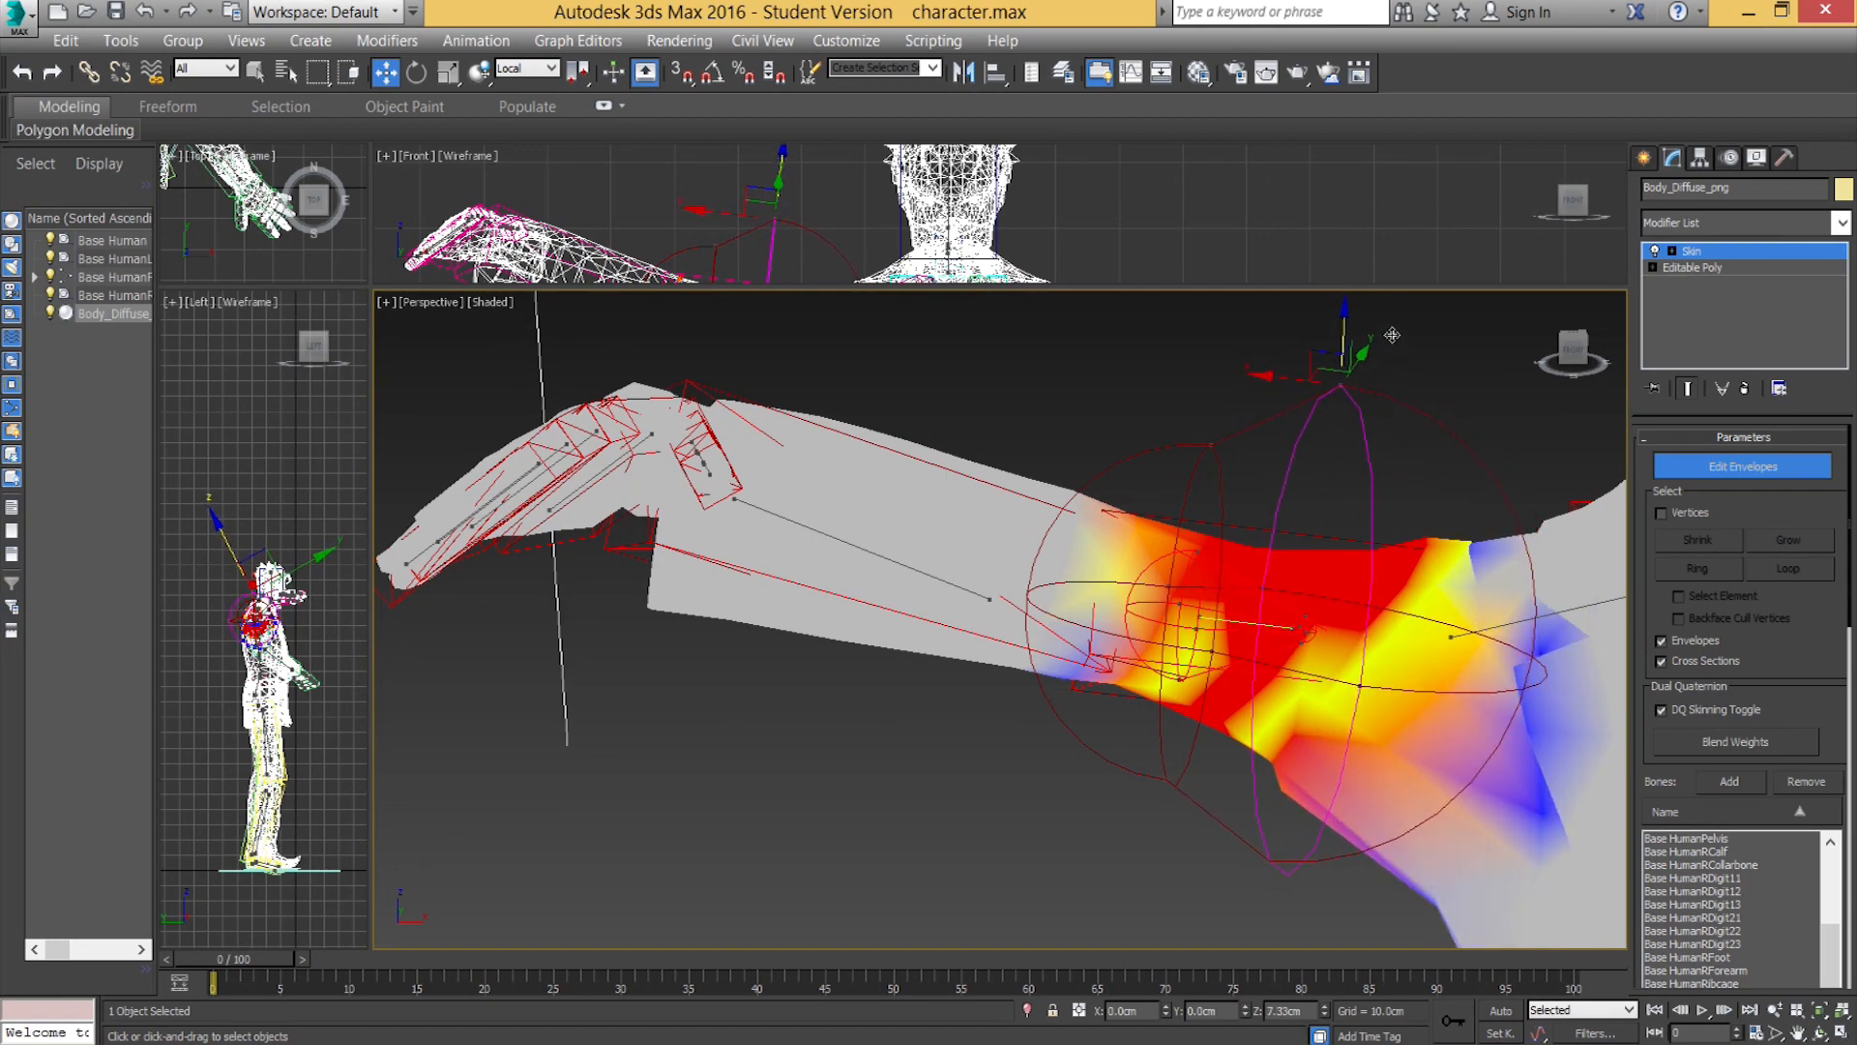
Enlarge the inner cross section at the shoulder end of the right upper arm's envelope so it covers the shoulder and armpit.
alt+middle_drag(1338, 535, 1396, 670)
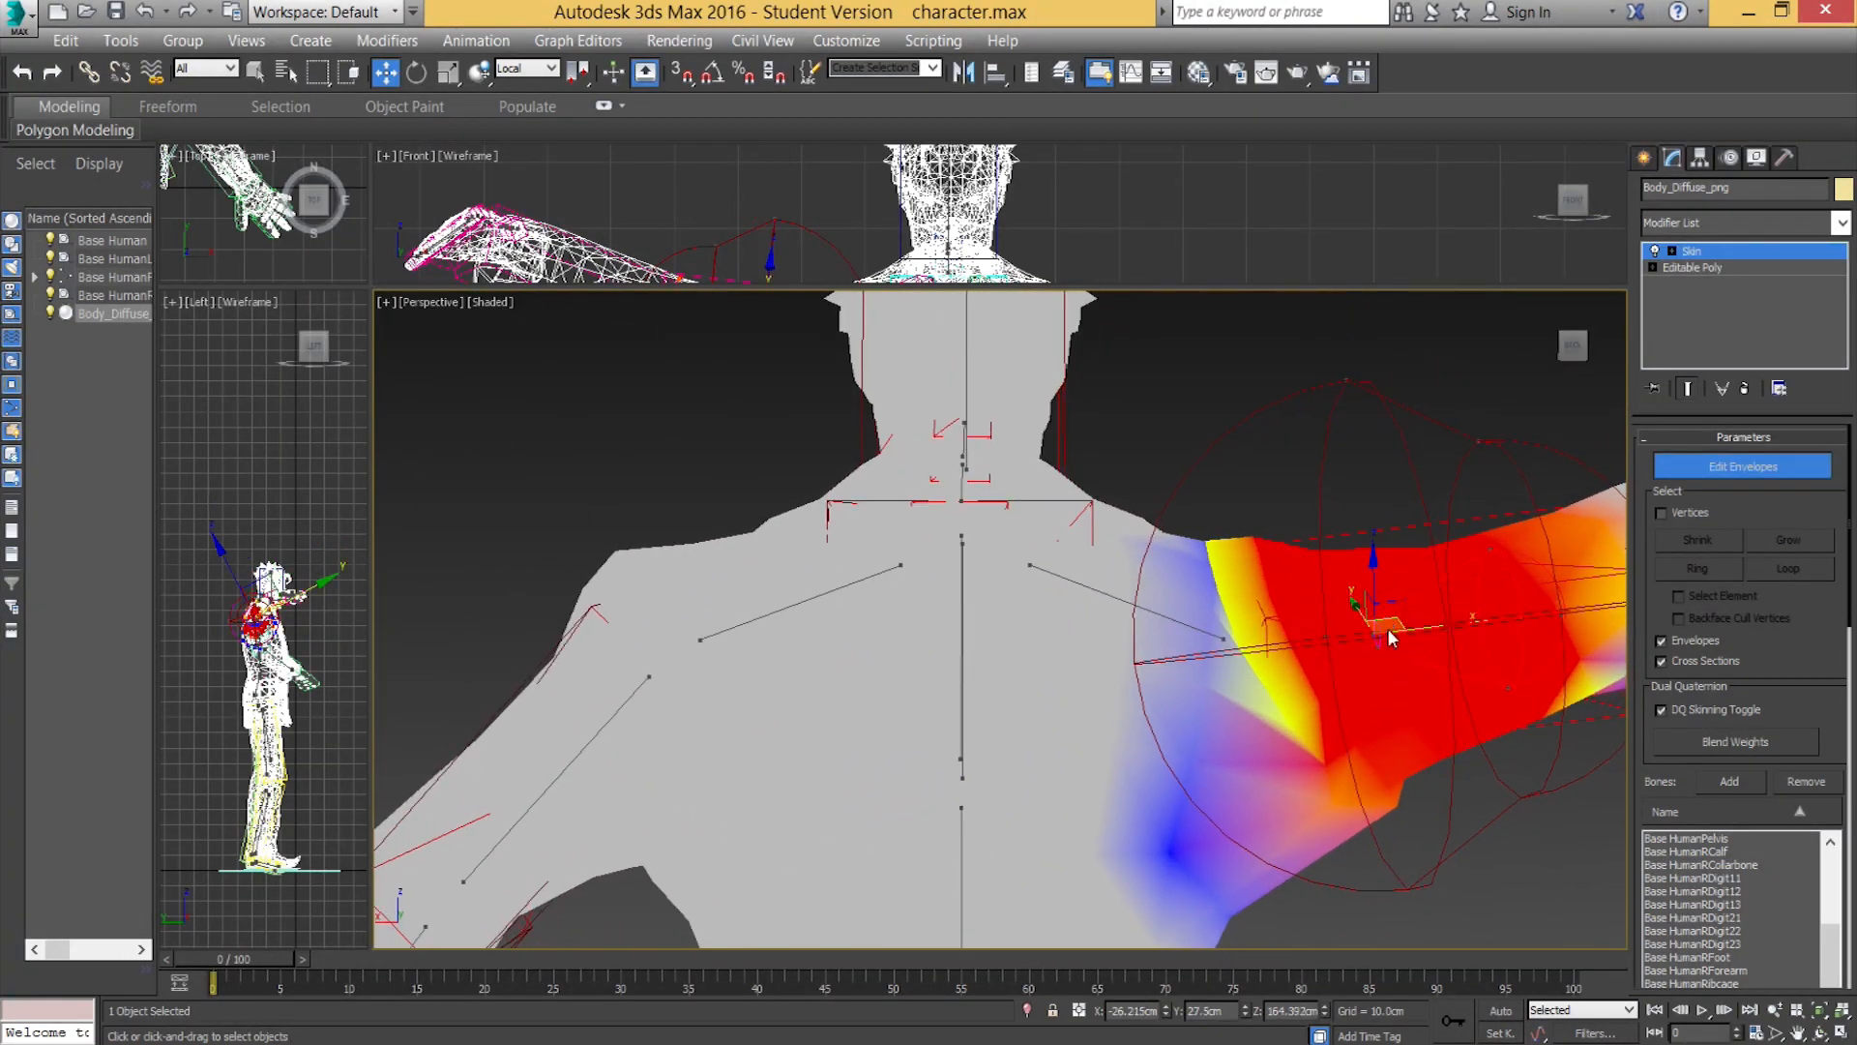
drag(1375, 599, 1400, 804)
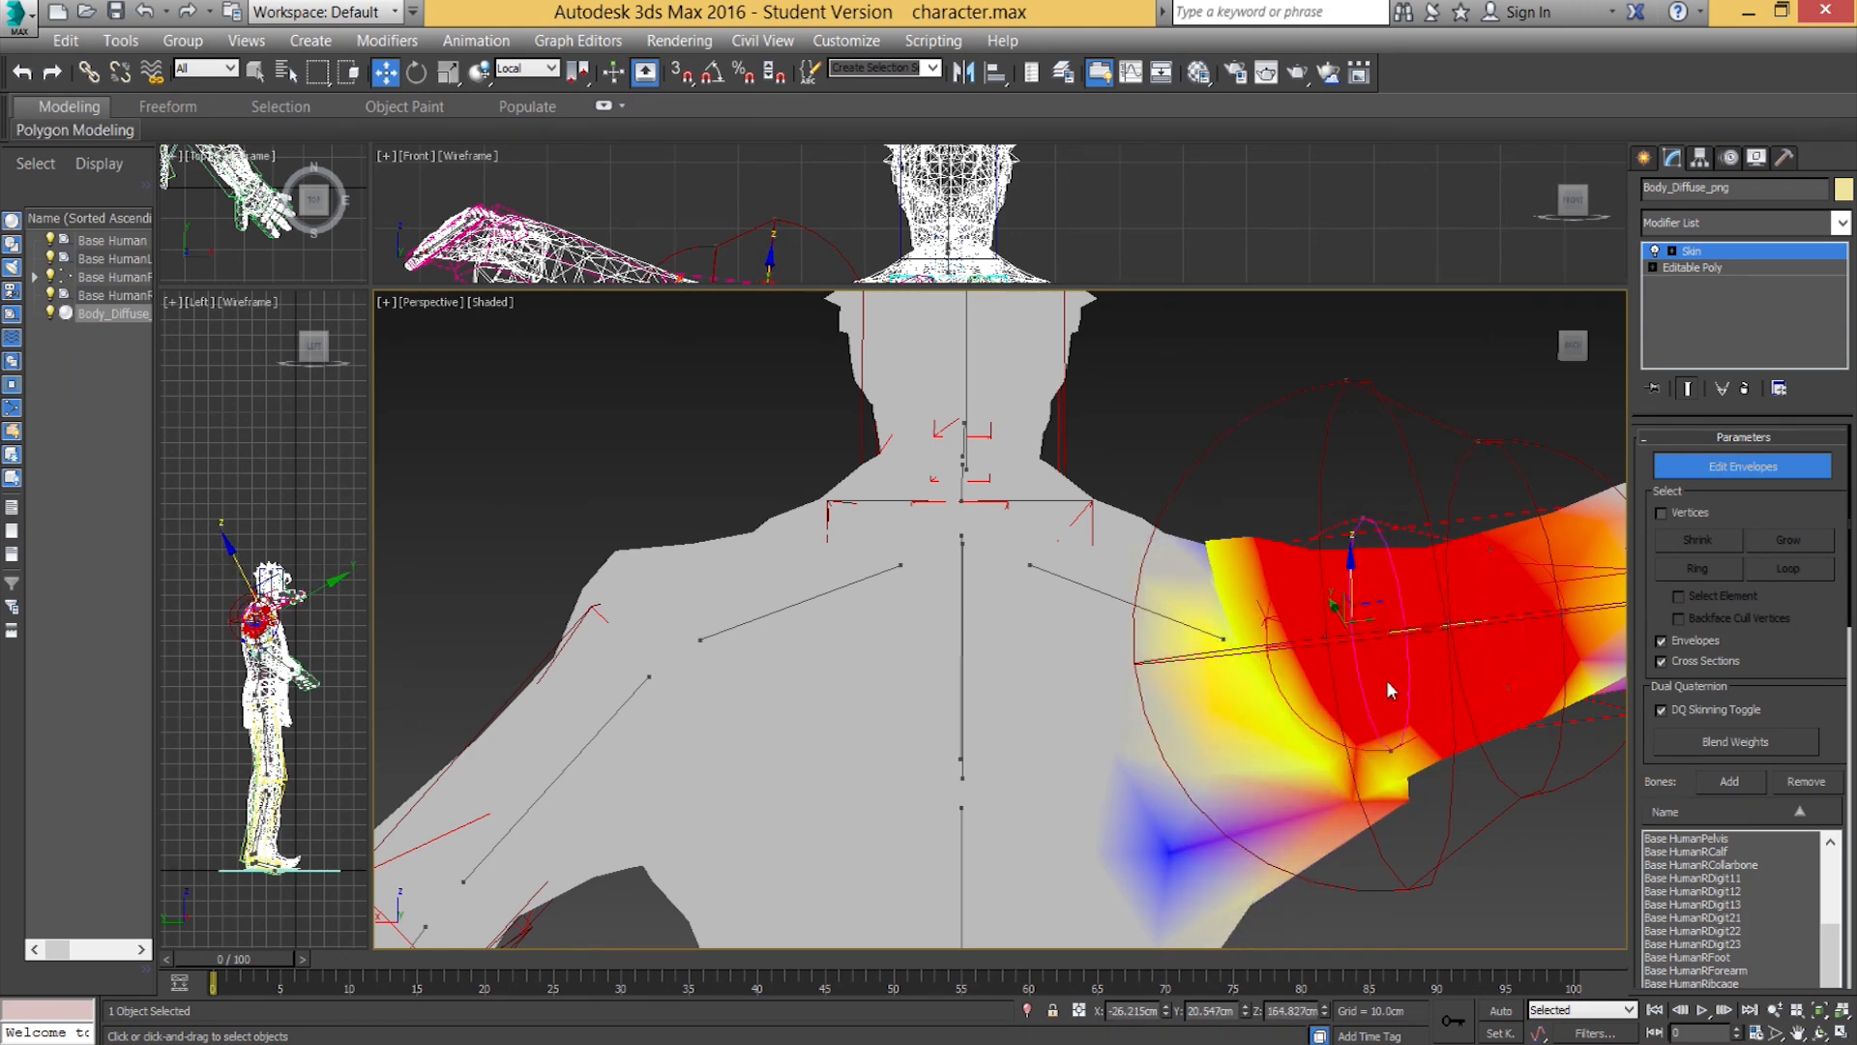
alt+middle_drag(1385, 630, 1374, 624)
drag(1379, 598, 1406, 518)
alt+middle_drag(1408, 521, 1083, 665)
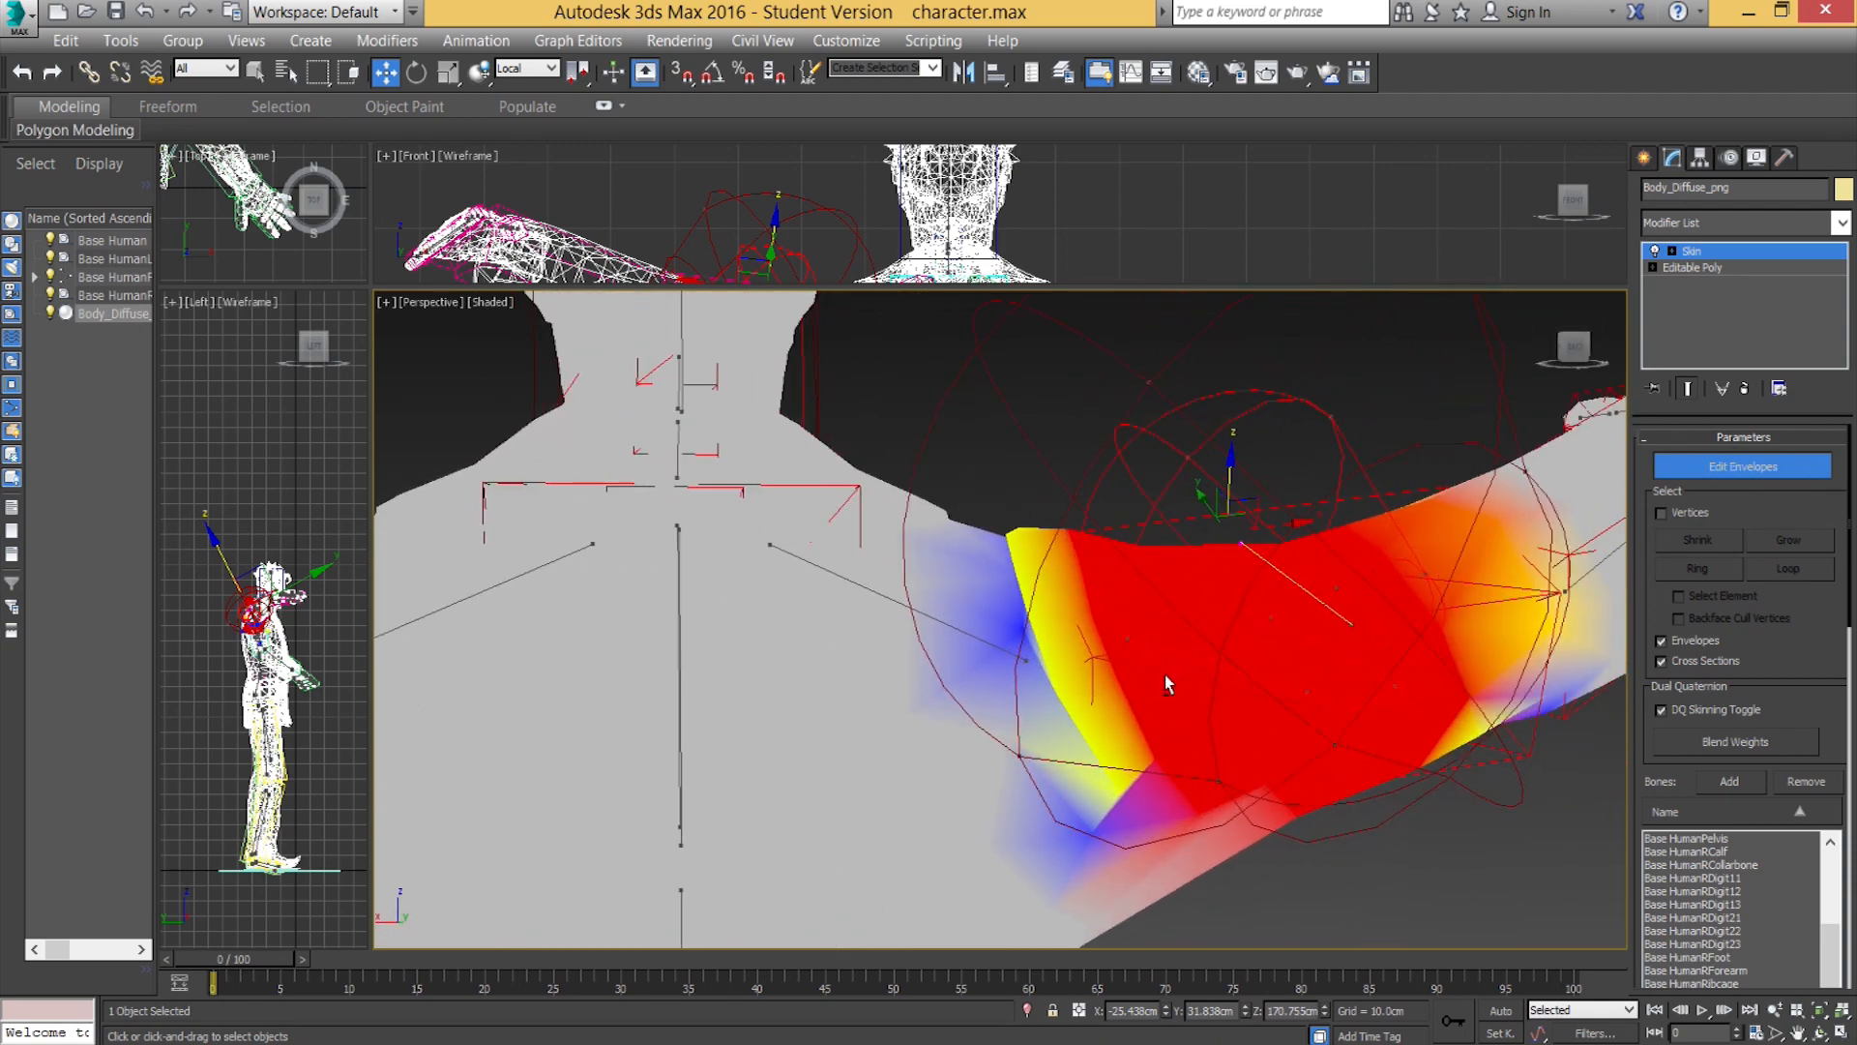
Leave envelope editing and select the right palm bone for another pose test.
scroll(1165, 675, down, 6)
alt+middle_drag(1227, 687, 983, 615)
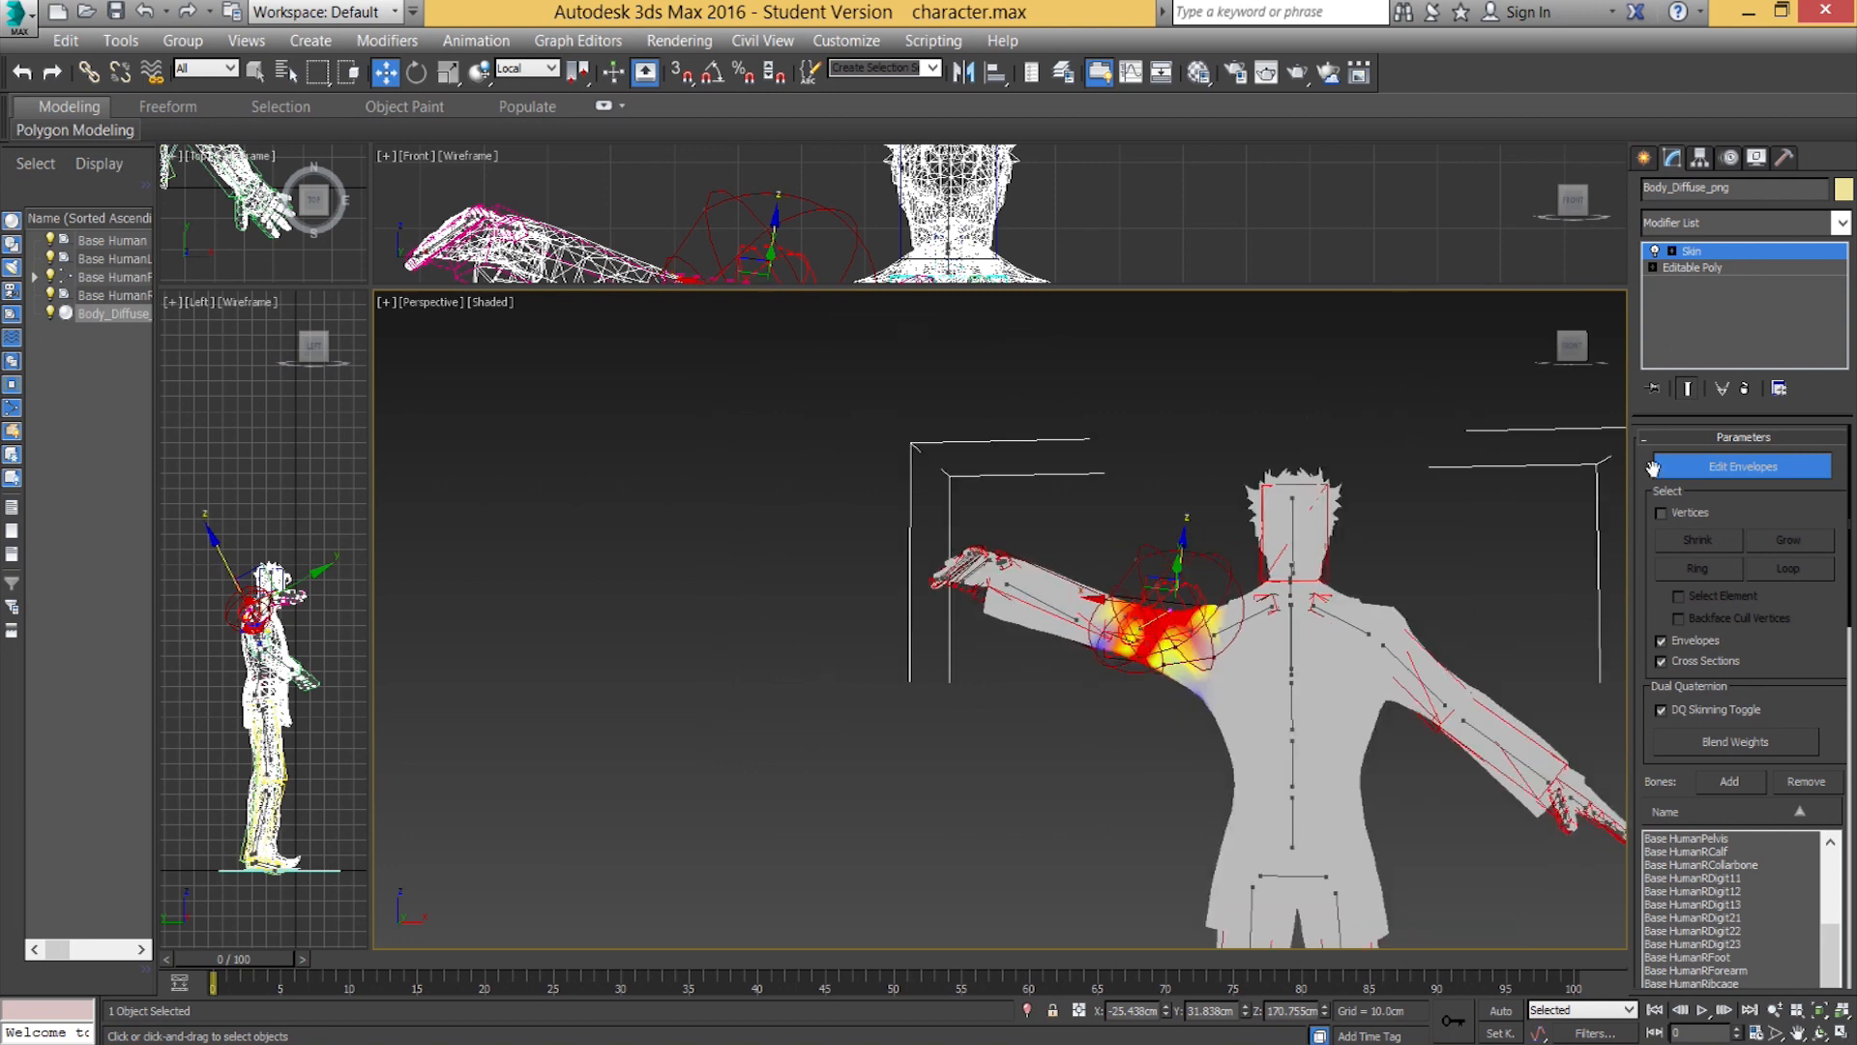
click(1653, 467)
click(968, 587)
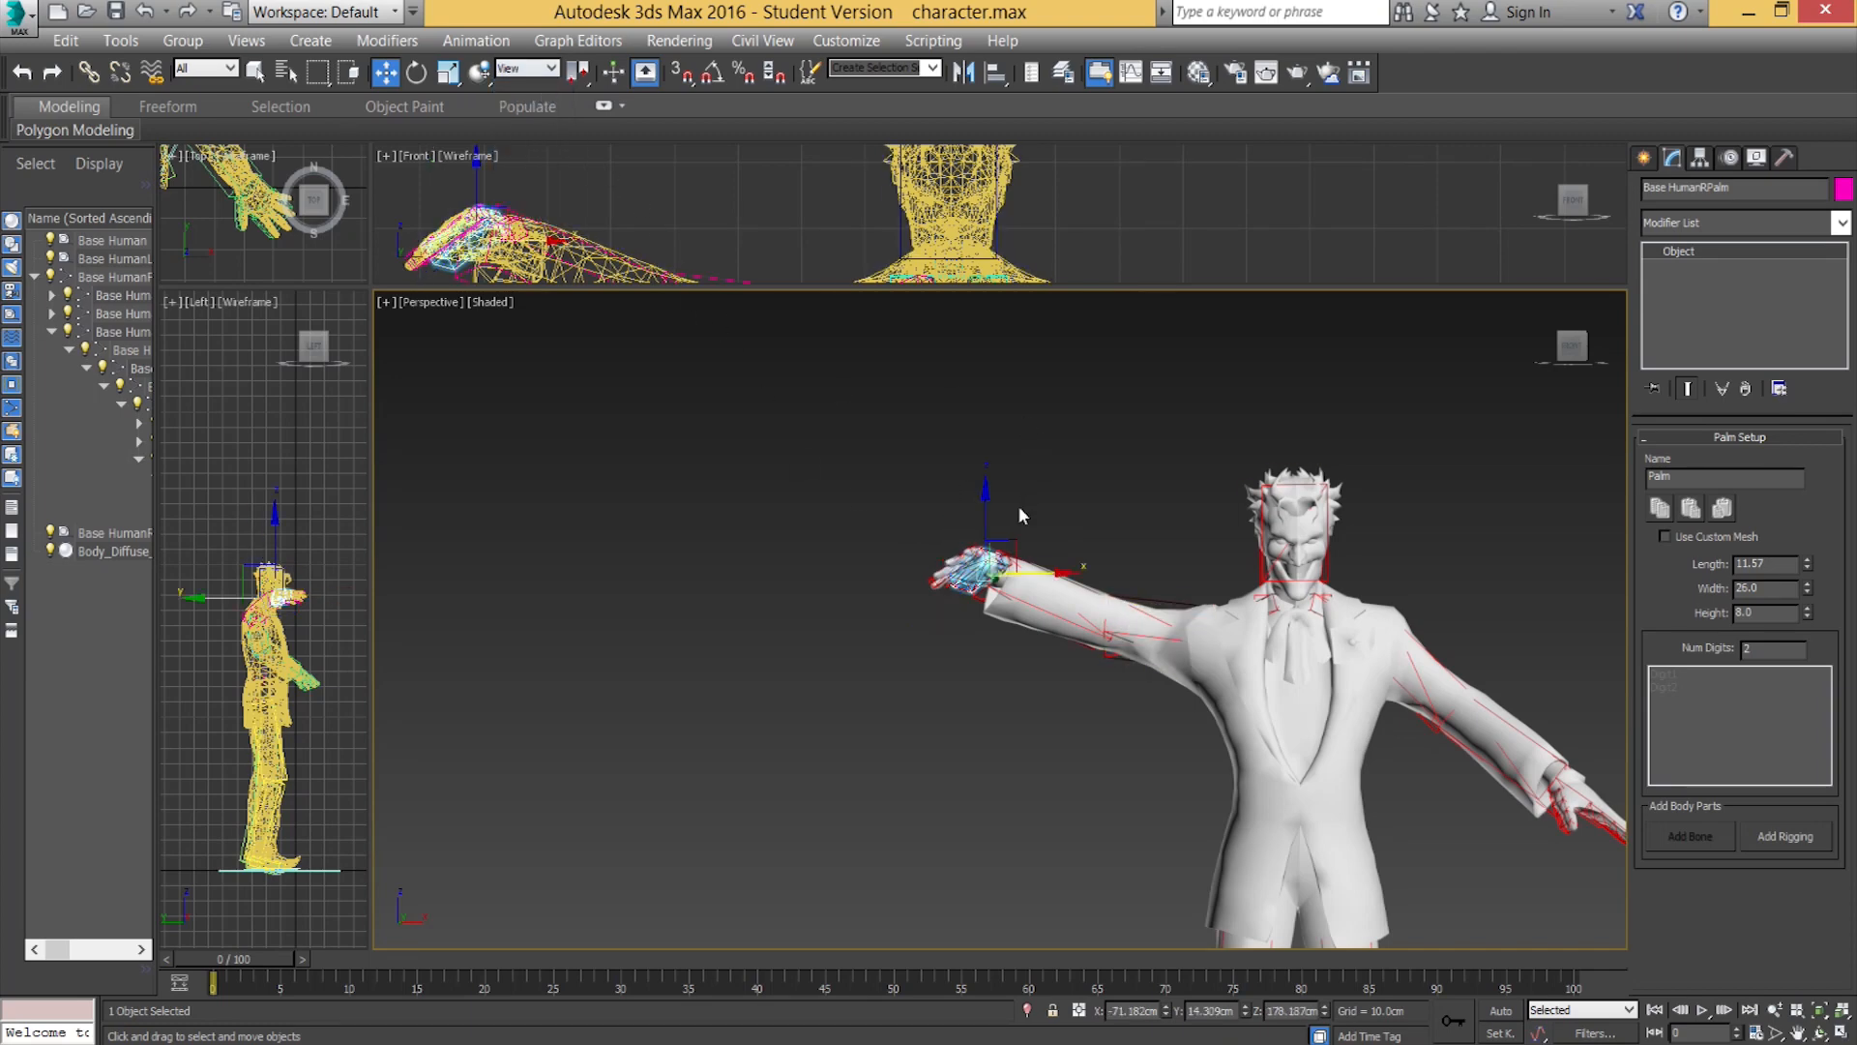
Try lowering the right palm close to the body, inspect the arm, and undo the move.
drag(1004, 542, 1050, 803)
drag(1026, 721, 1071, 789)
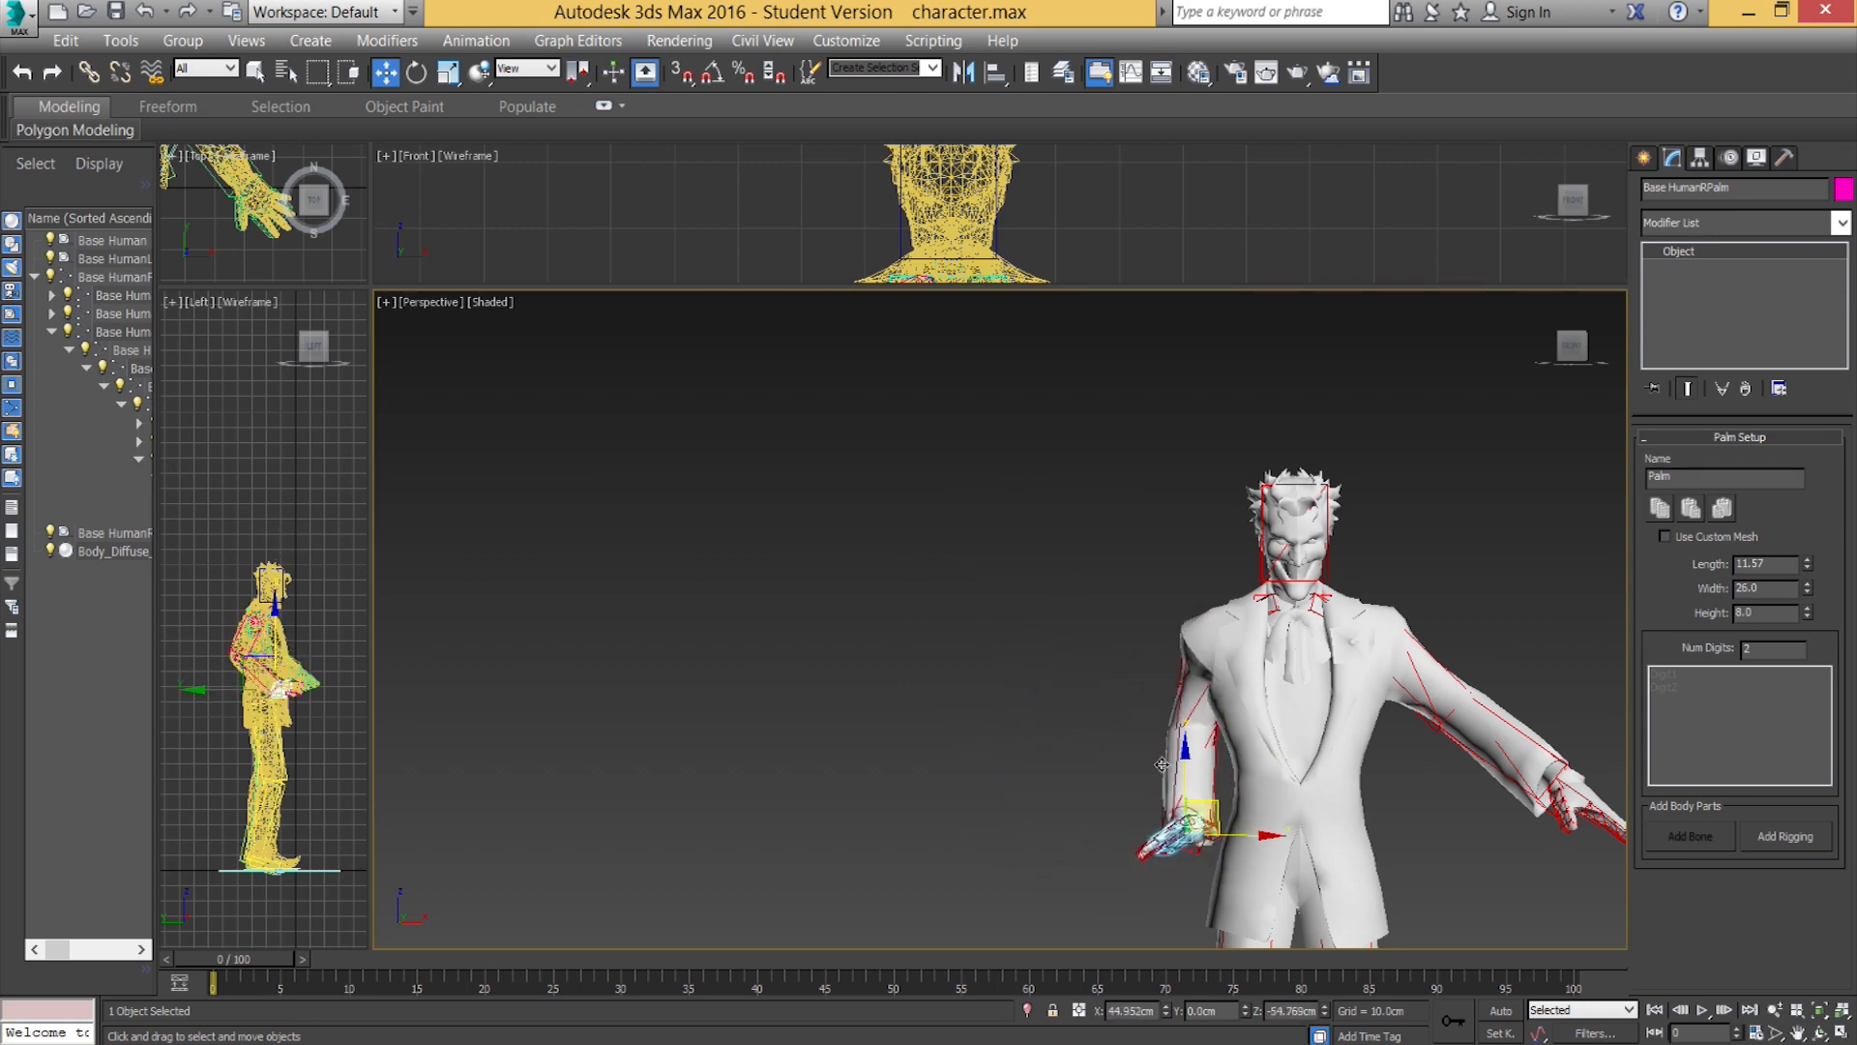
drag(1050, 799, 1051, 805)
alt+middle_drag(1064, 818, 1020, 759)
scroll(1257, 817, up, 2)
key(ctrl+z)
Lower the right palm to about X -54.4 cm, Y 14.3 cm, Z 120.2 cm and inspect the shoulder and sleeve.
scroll(1018, 758, down, 4)
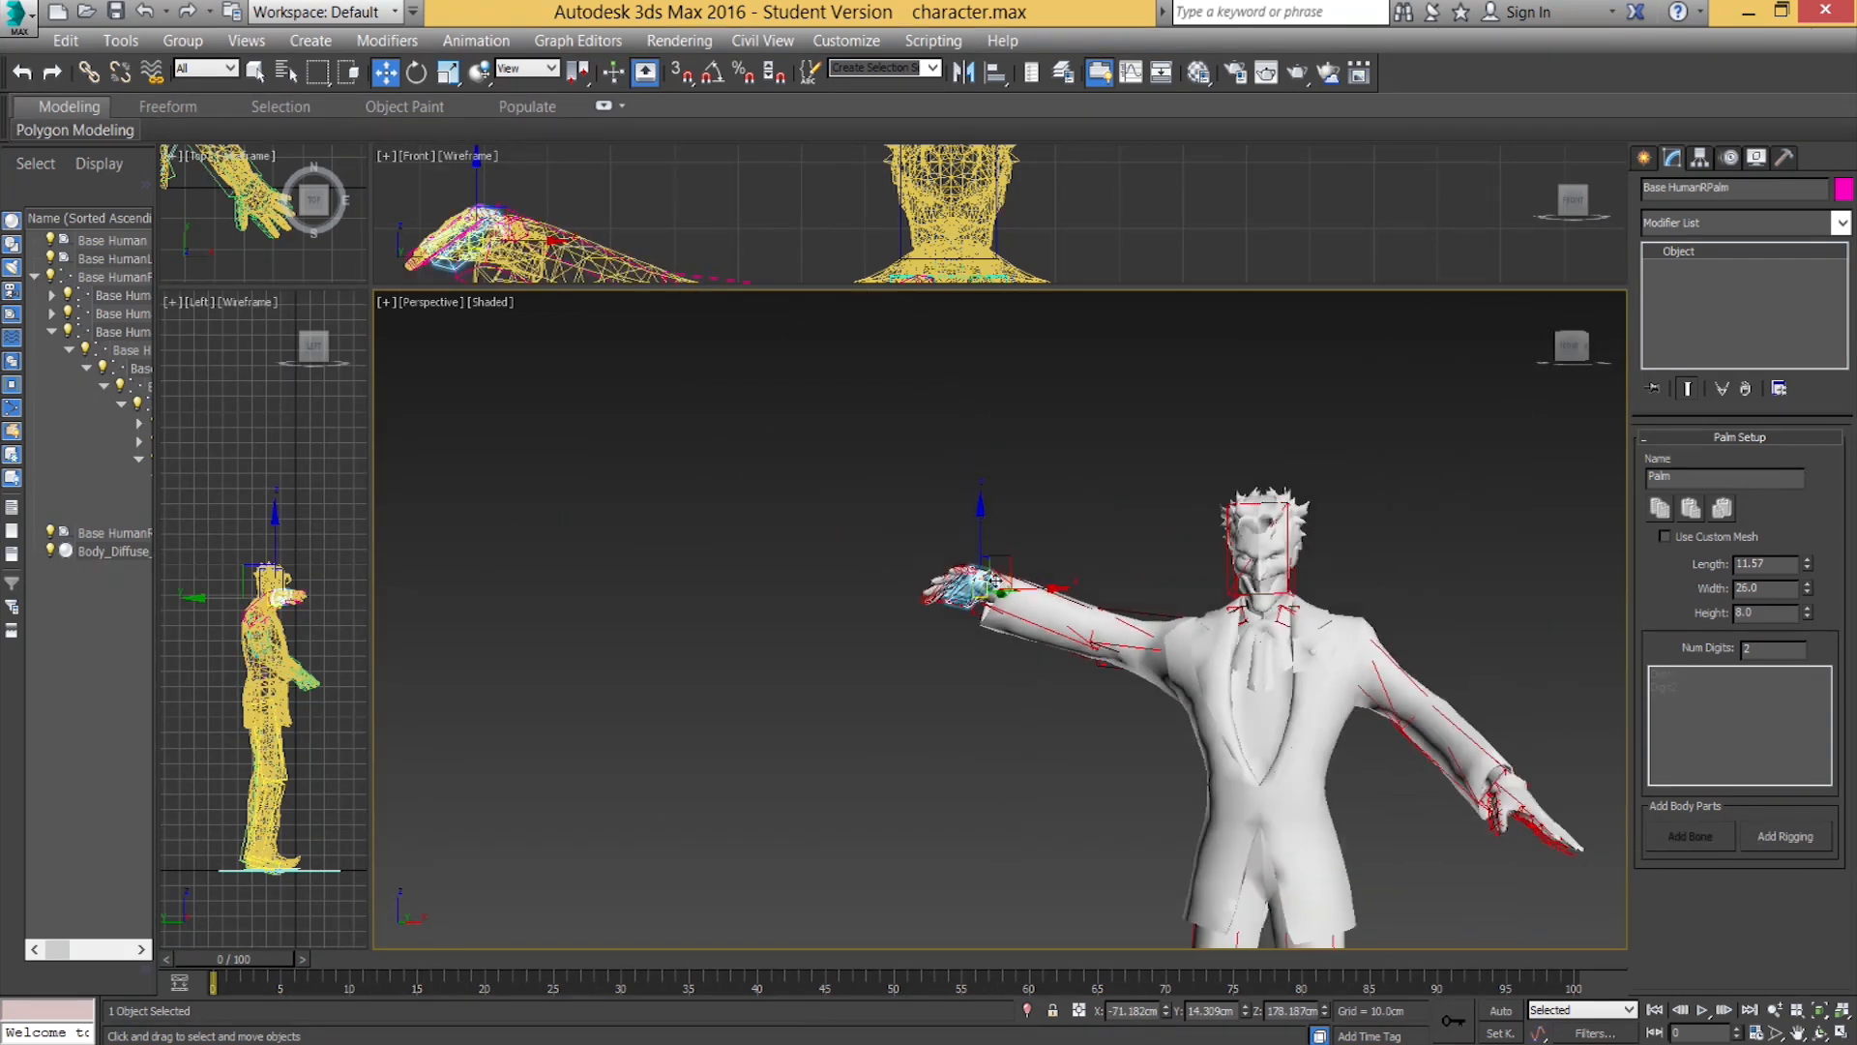
drag(1004, 559, 1078, 765)
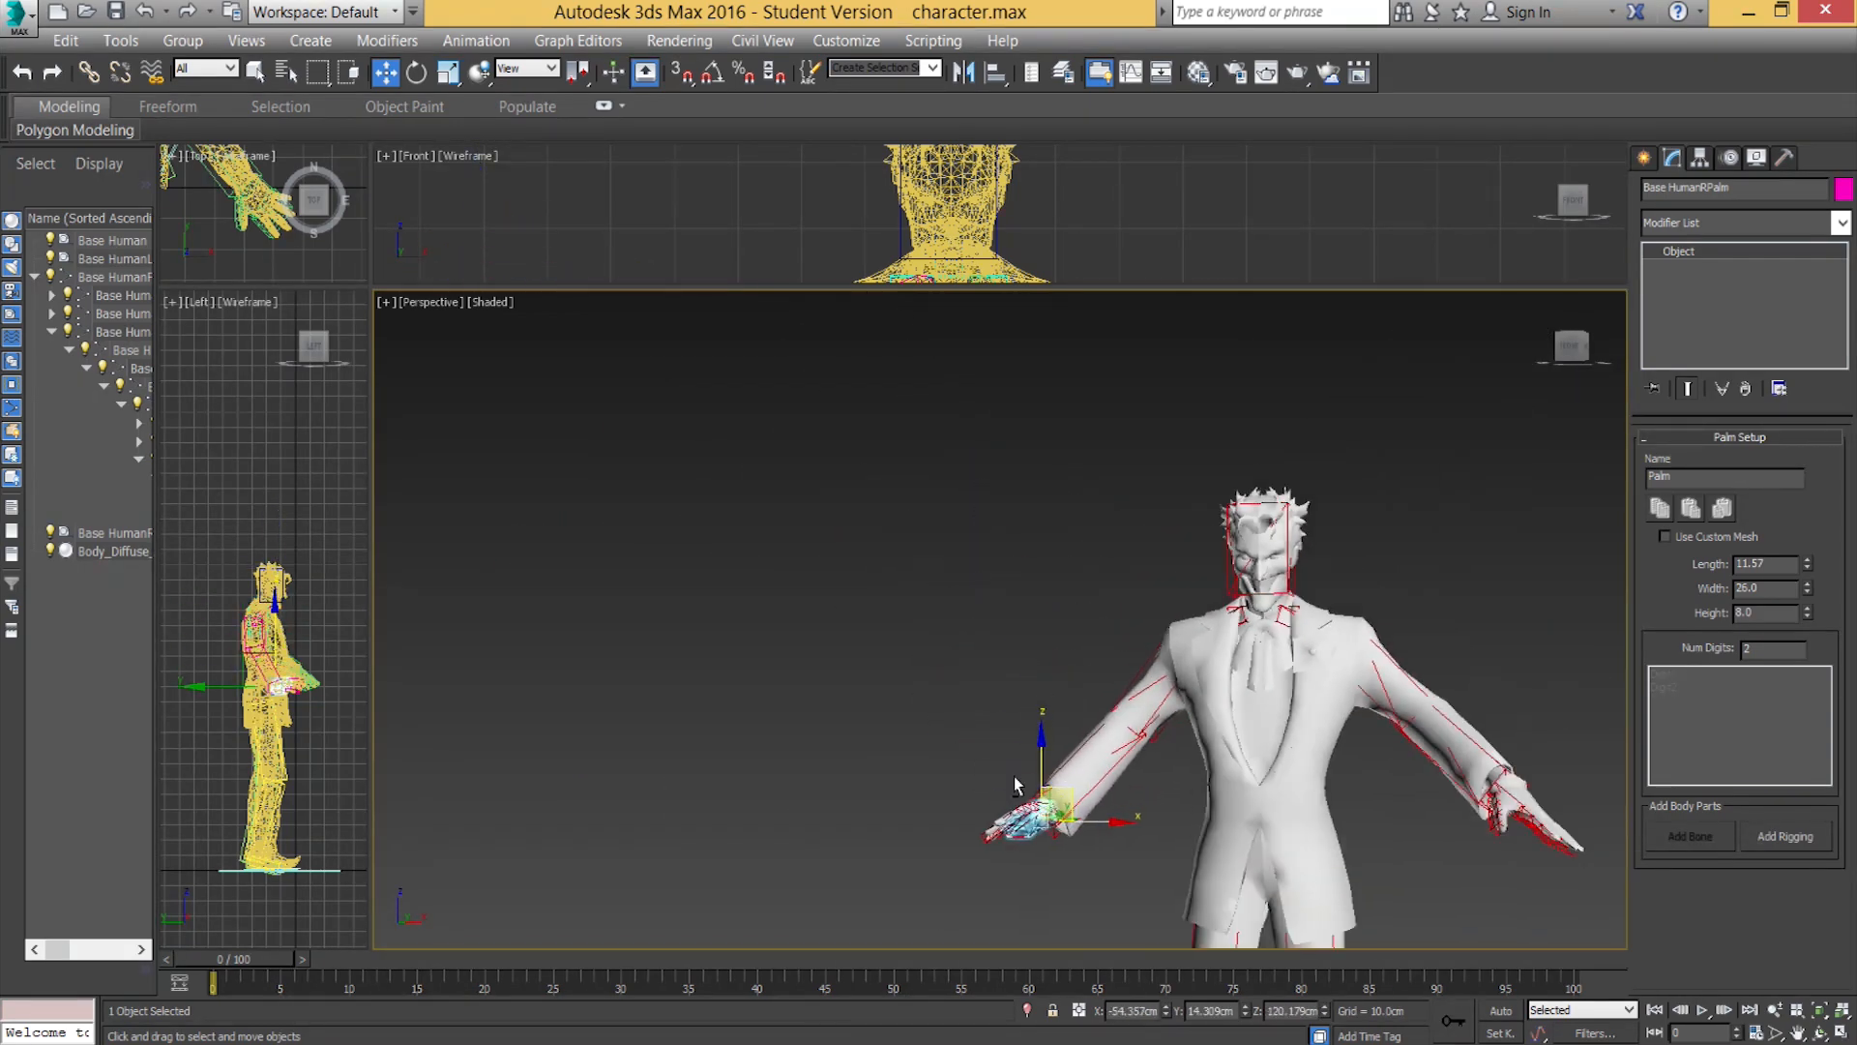
alt+middle_drag(1016, 784, 1014, 774)
scroll(996, 788, up, 4)
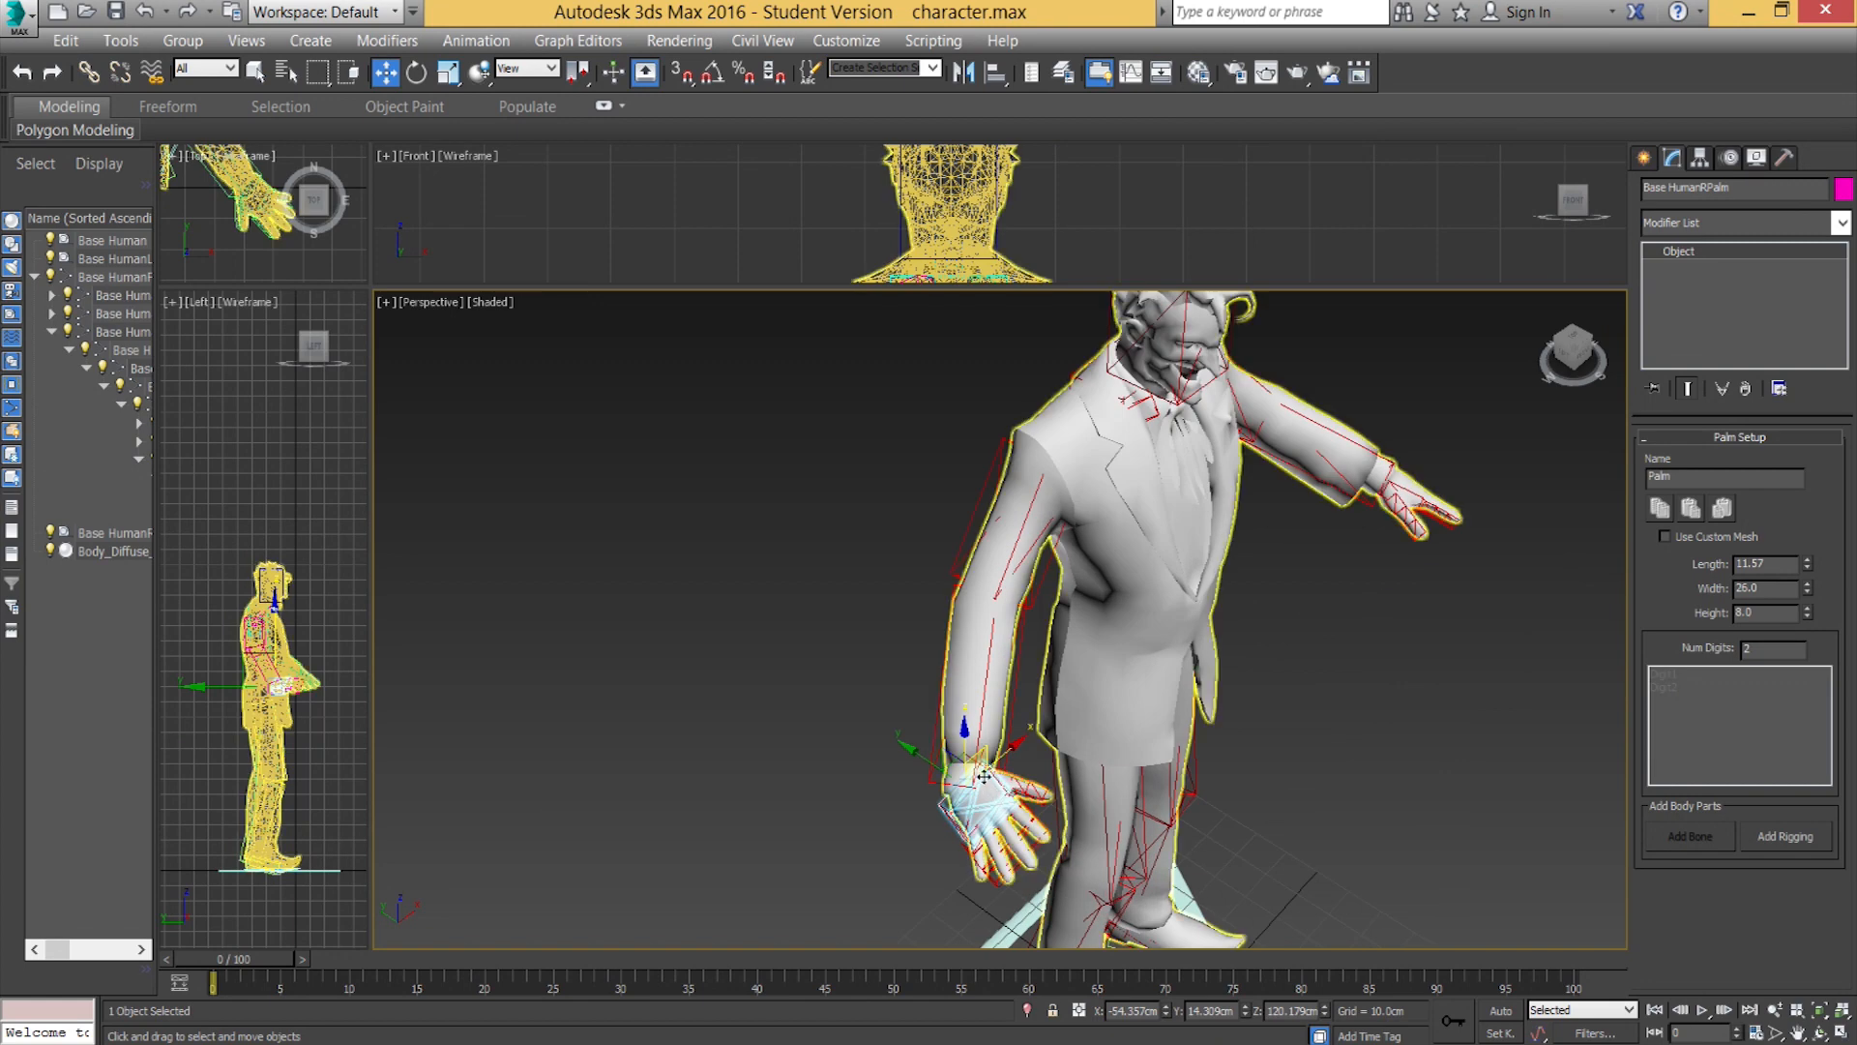
alt+middle_drag(984, 779, 1007, 797)
scroll(977, 802, up, 4)
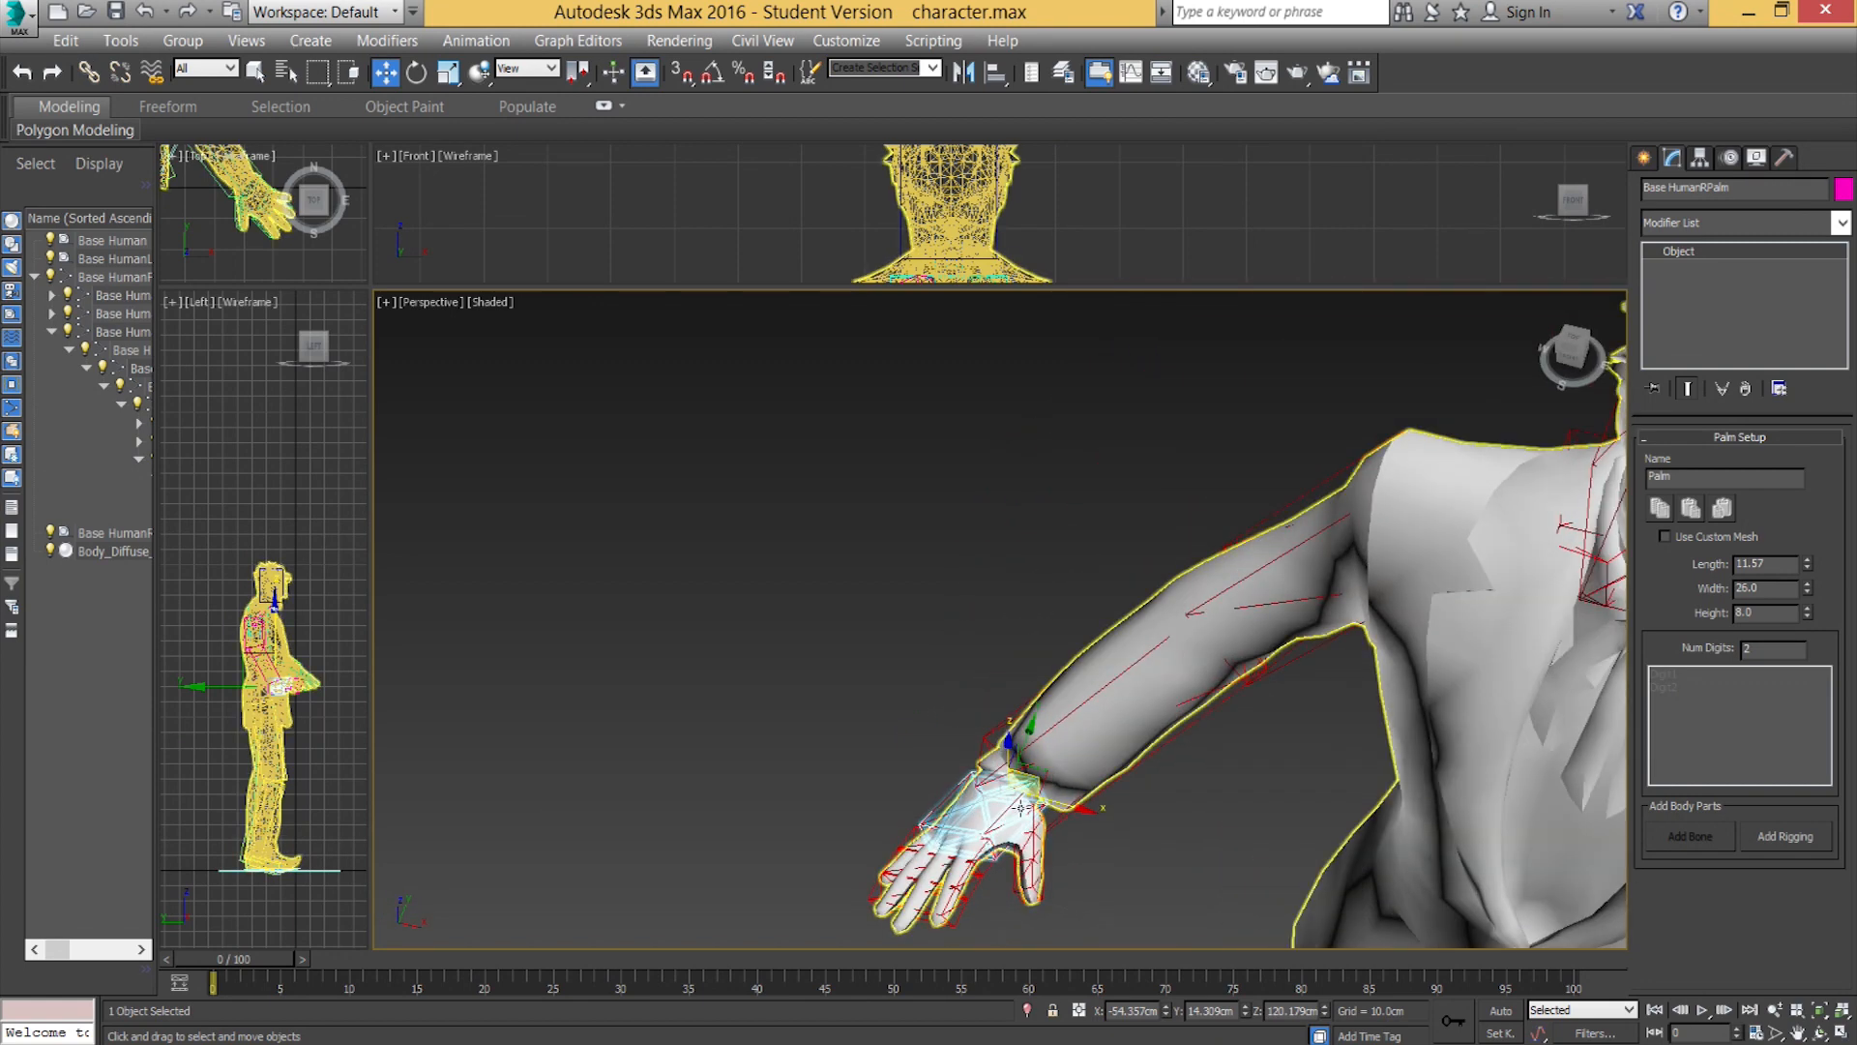
Examine the lowered right arm and hand together with the whole figure from several sides.
drag(1021, 807, 1053, 808)
key(ctrl+z)
alt+middle_drag(1050, 799, 1161, 812)
scroll(1165, 774, down, 3)
middle_drag(1199, 696, 1155, 696)
scroll(1151, 624, down, 3)
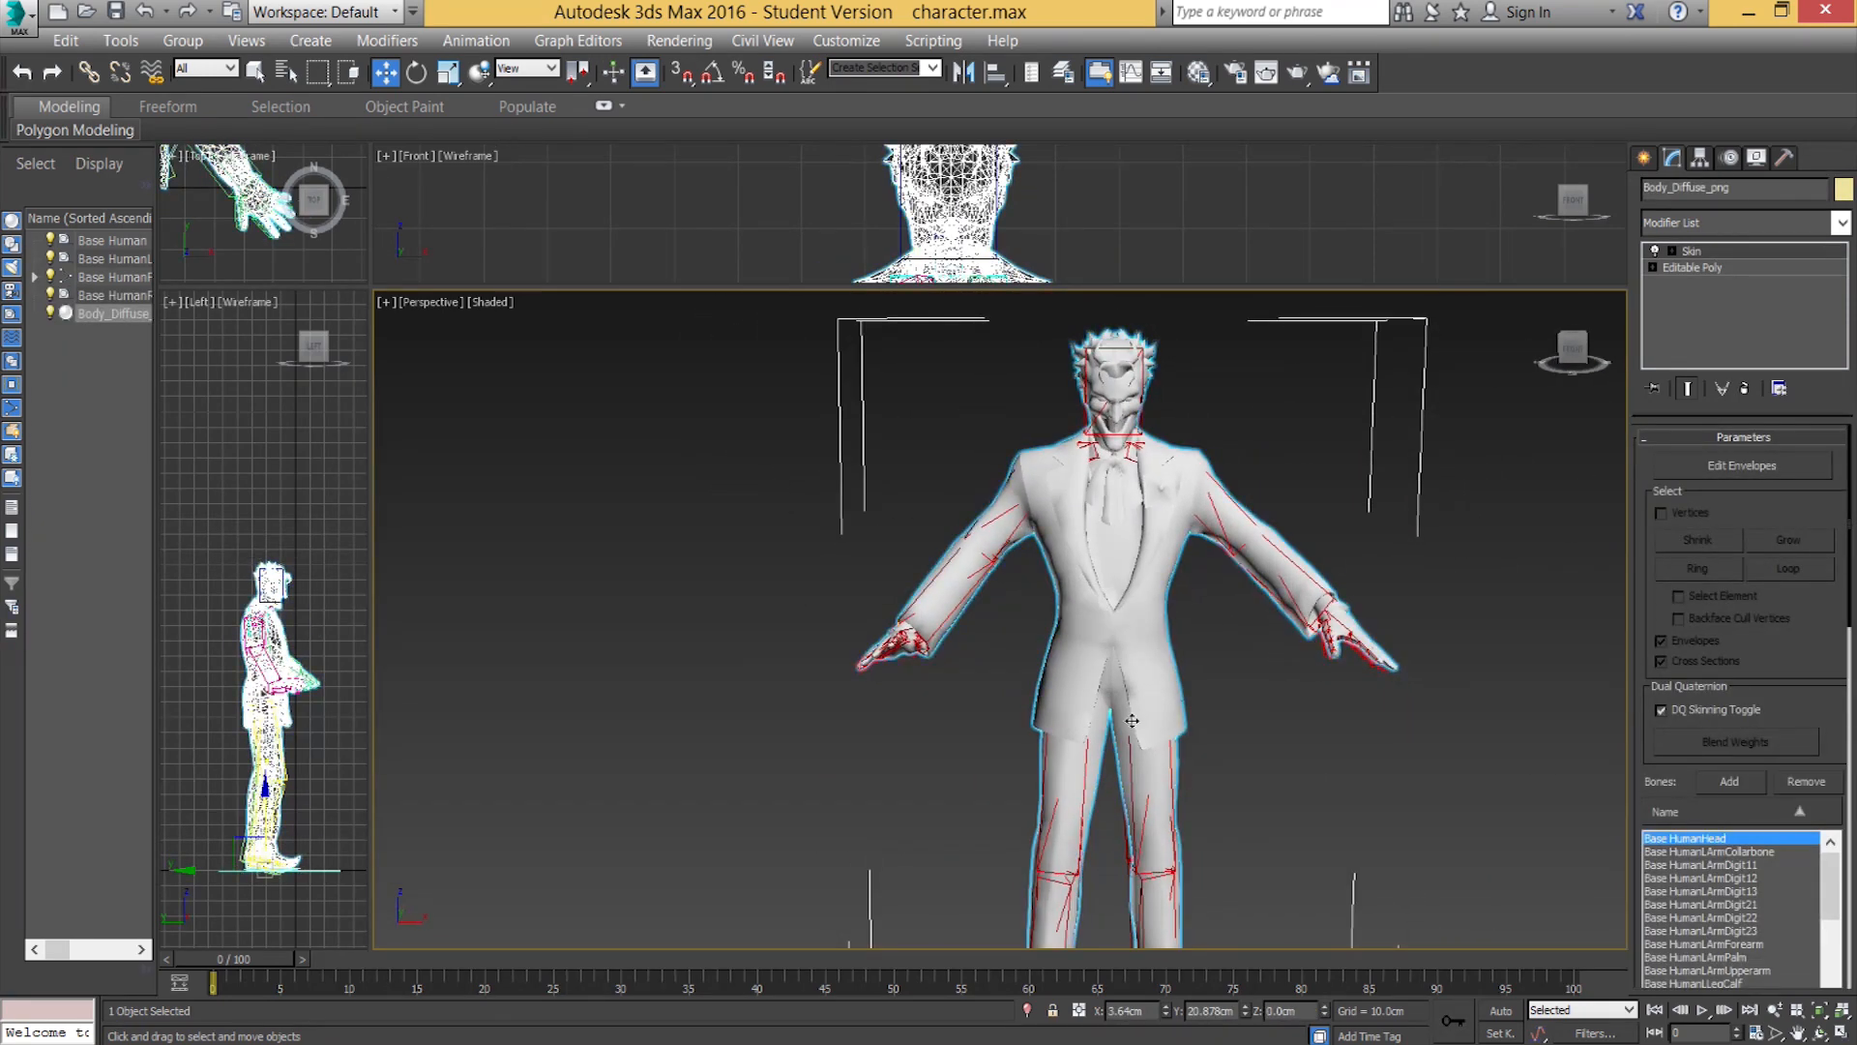
key(ctrl+z)
scroll(1034, 741, up, 3)
scroll(856, 665, up, 2)
mouse_move(856, 666)
alt+middle_down()
mouse_move(925, 712)
mouse_move(881, 681)
alt+middle_up()
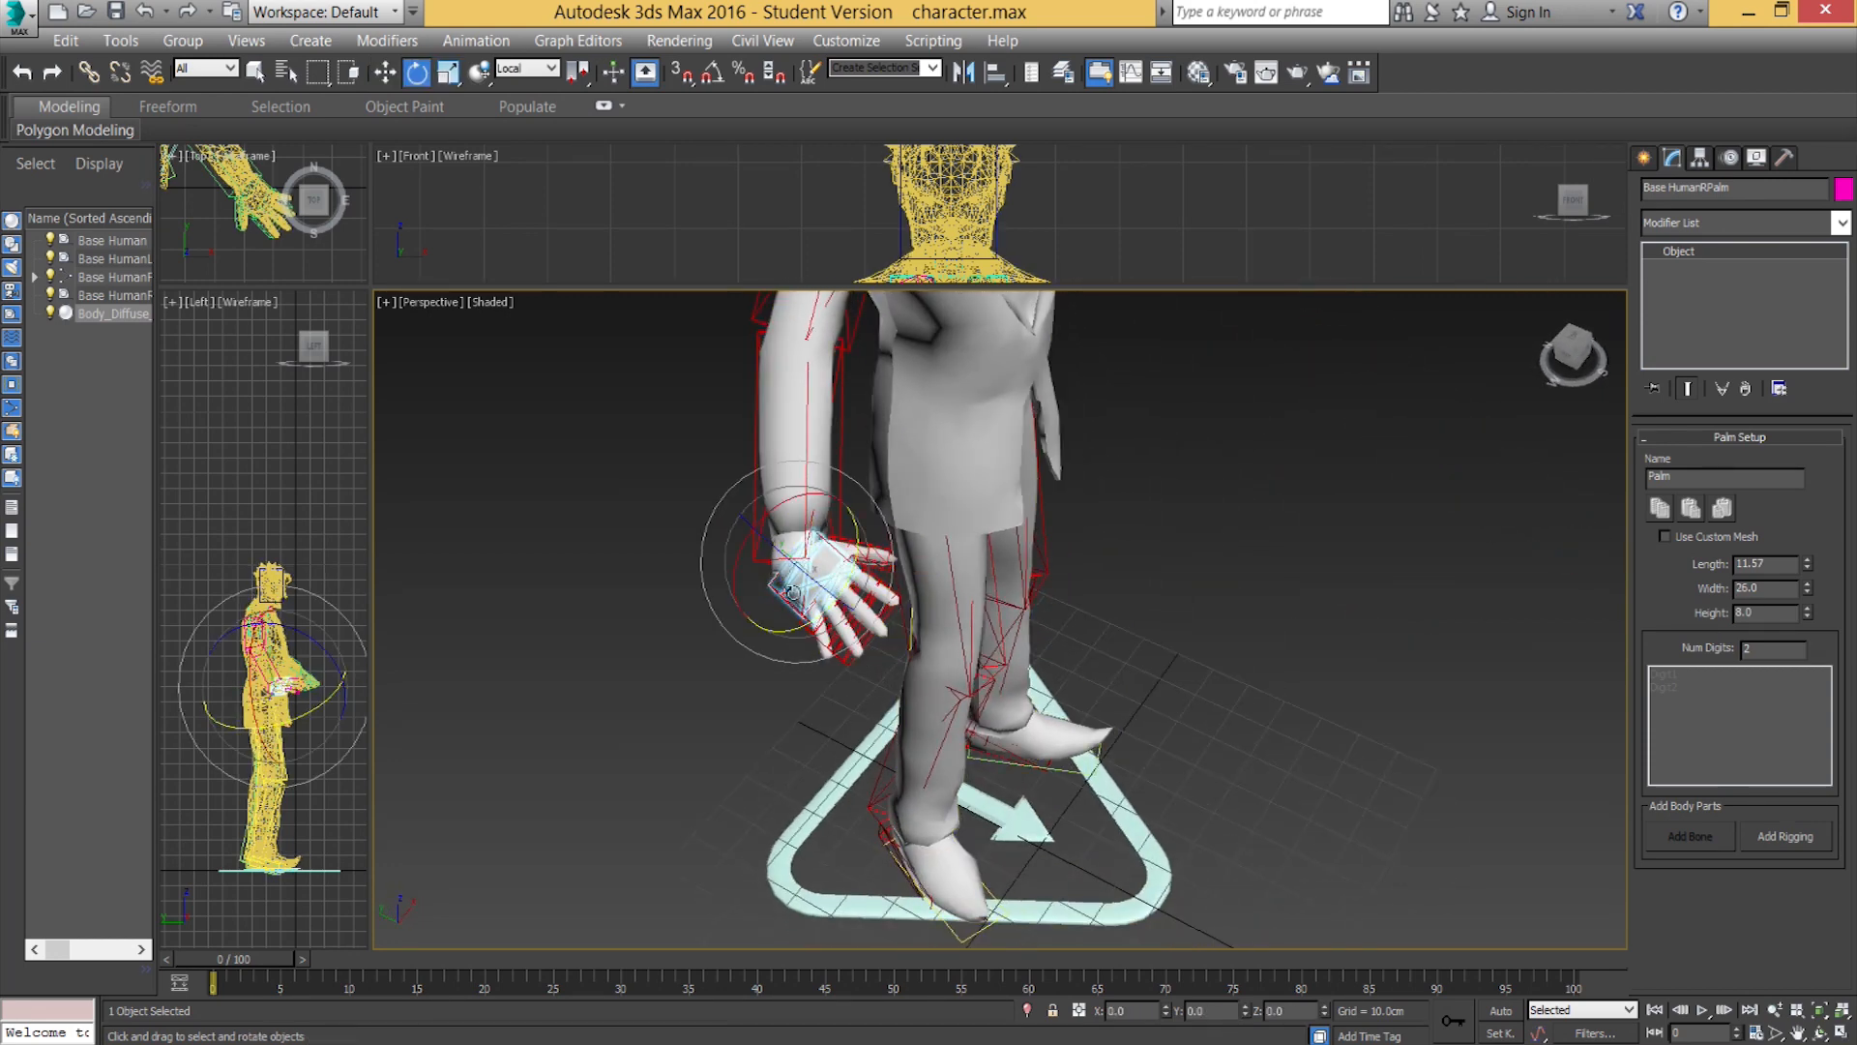
alt+middle_drag(719, 649, 883, 729)
middle_drag(1058, 488, 1012, 677)
Open the body mesh's envelopes for editing and inspect the influence of the head and collarbone envelopes.
click(1012, 678)
scroll(1012, 677, up, 5)
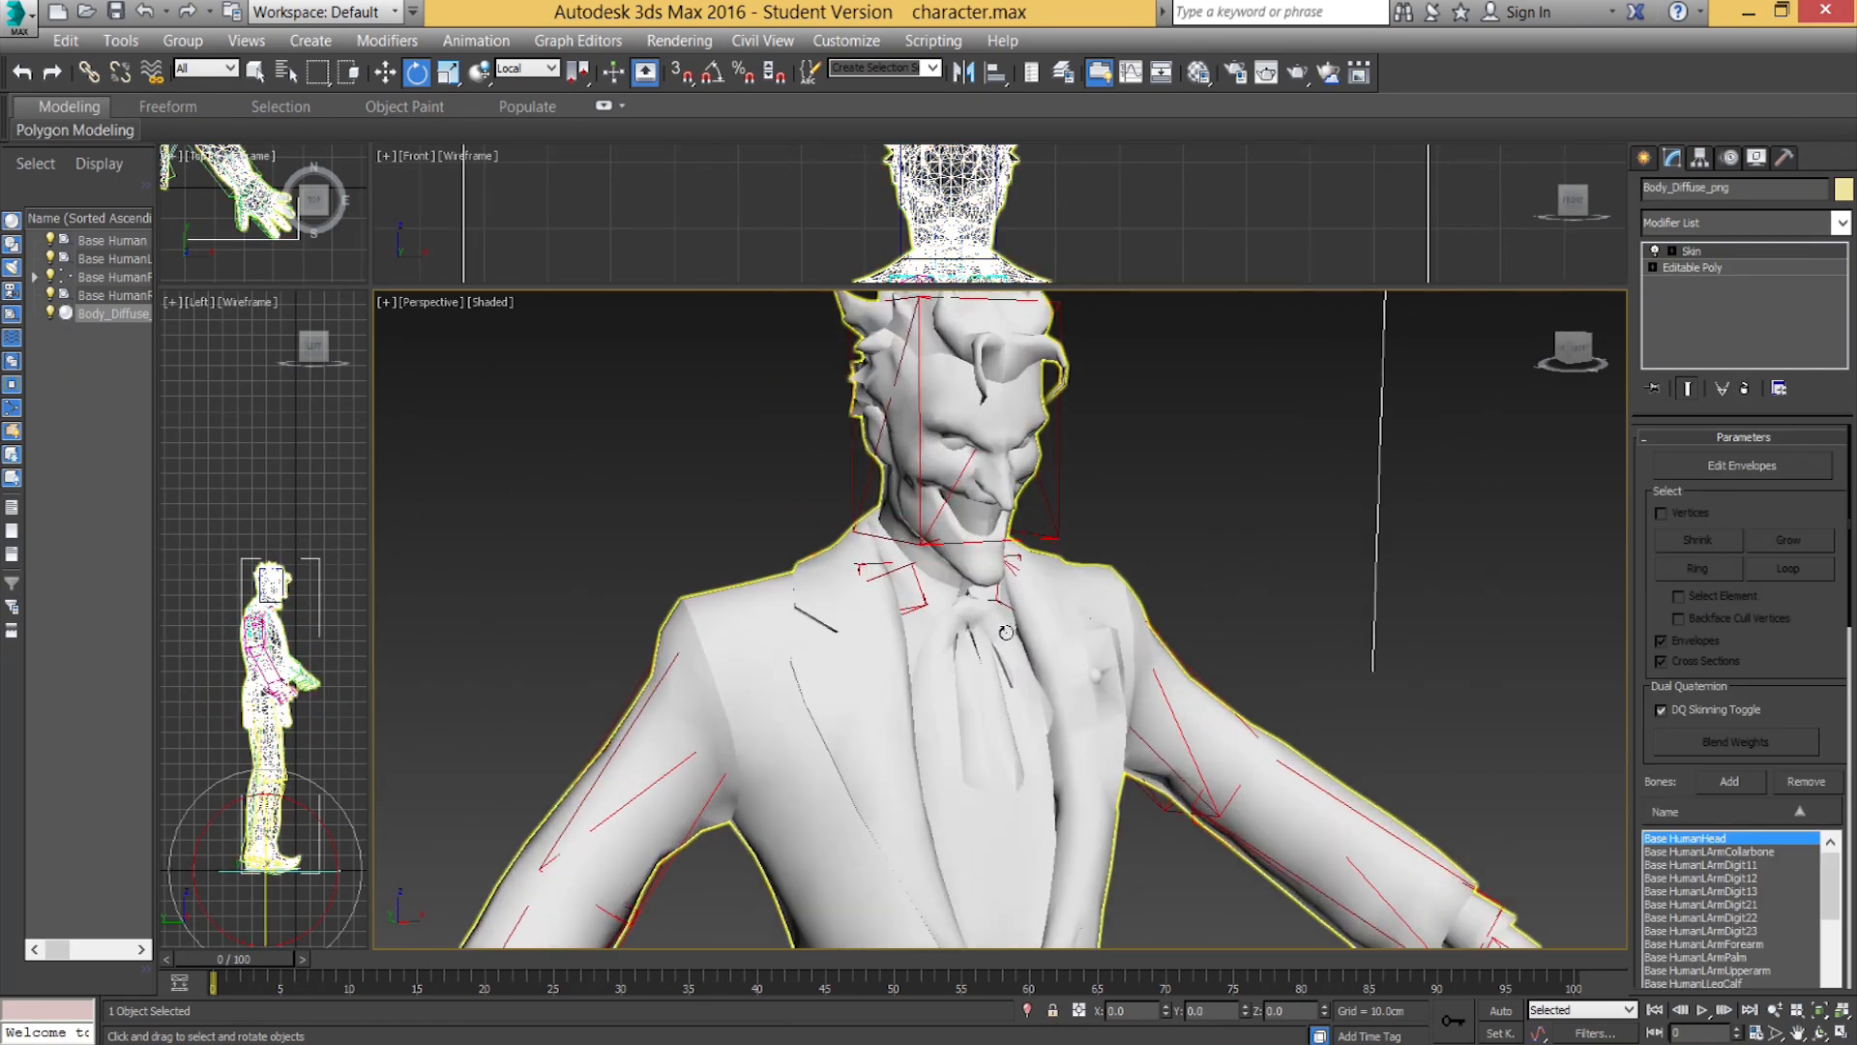
click(1717, 472)
alt+middle_drag(924, 639, 968, 711)
scroll(986, 735, down, 2)
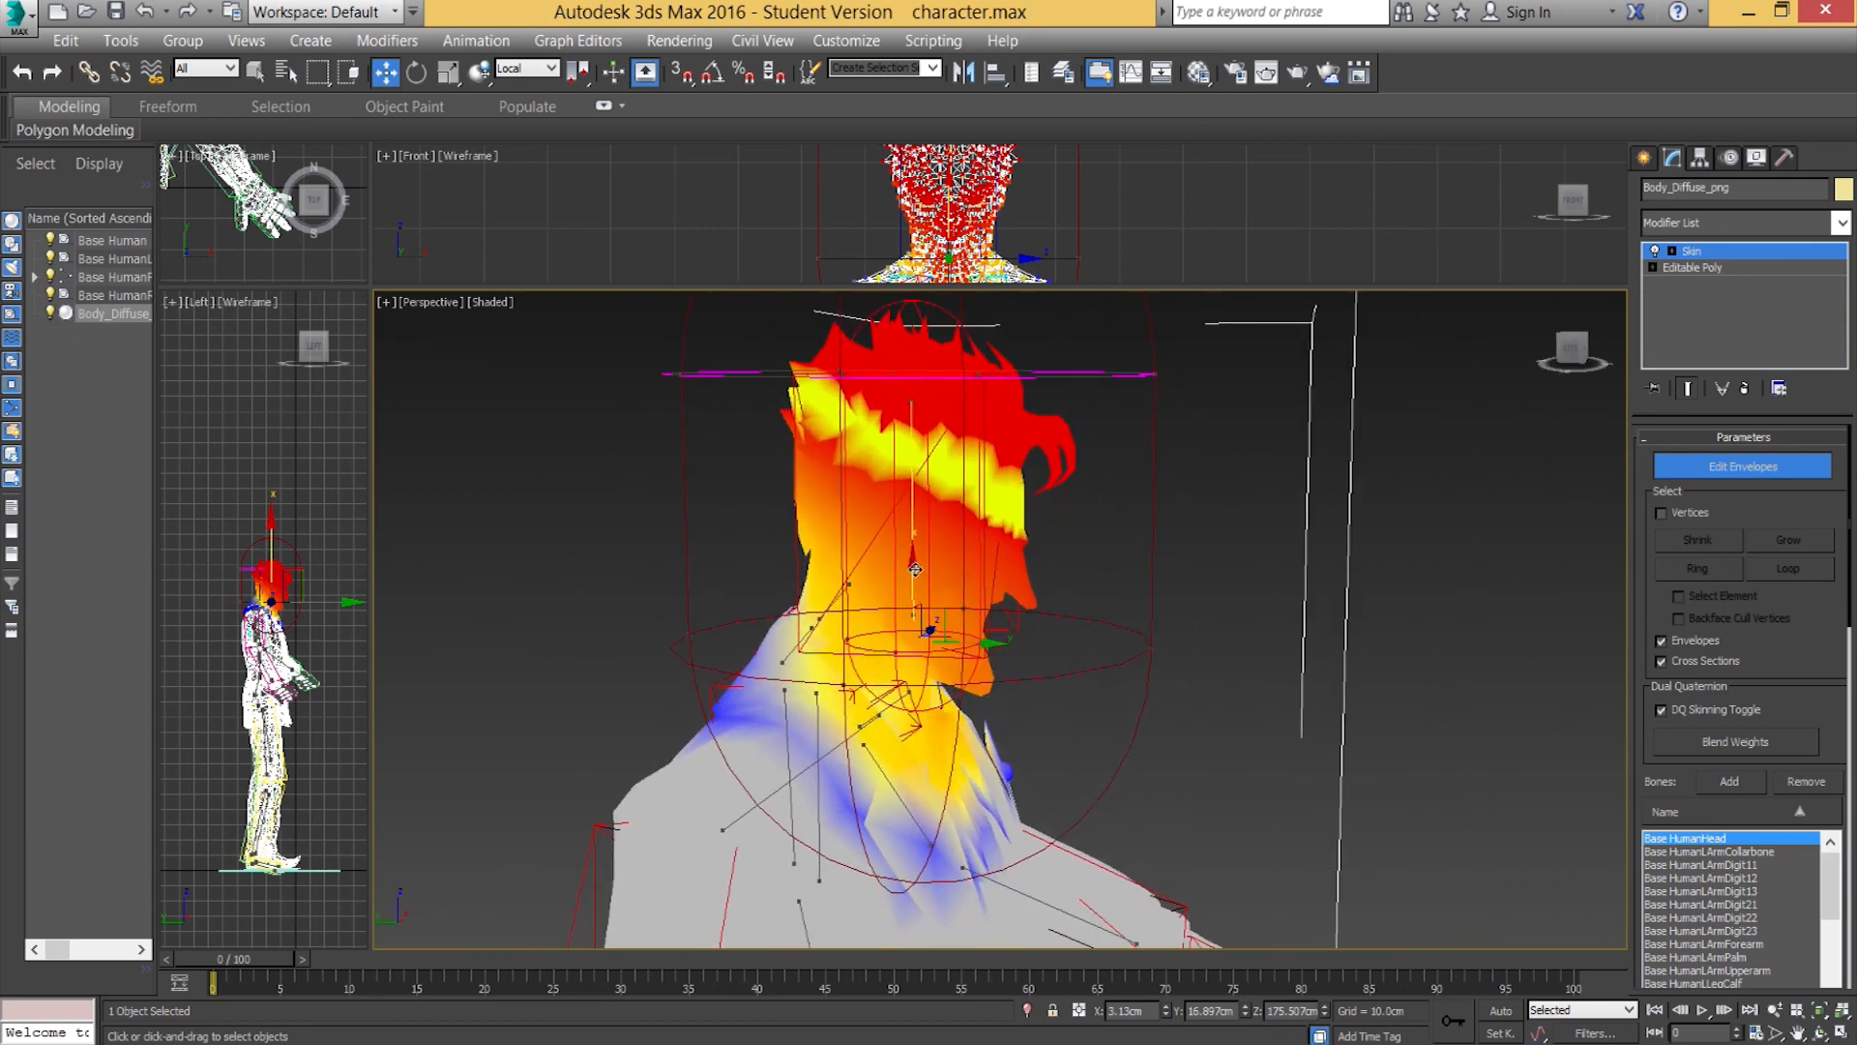
click(821, 761)
alt+middle_drag(840, 758, 793, 750)
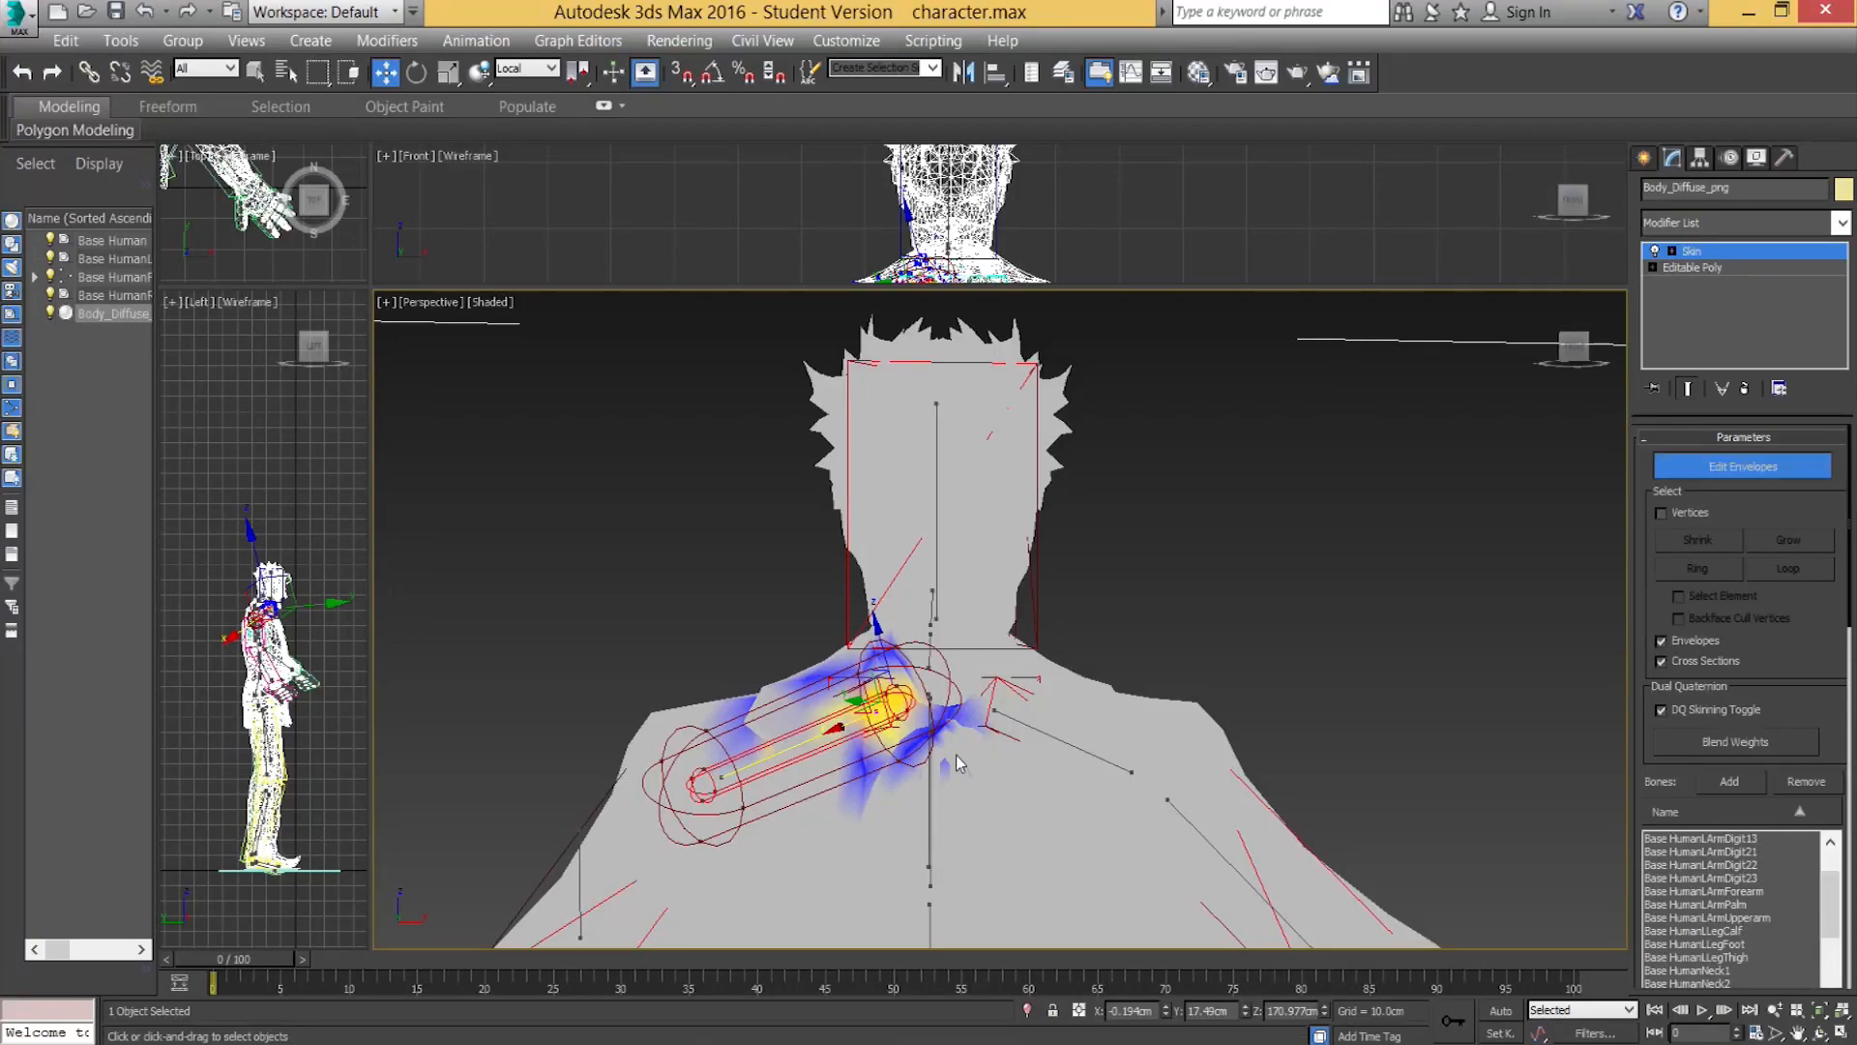
Compare how far the chest and head envelopes influence the neck, shoulders and face.
click(931, 791)
alt+middle_drag(884, 826, 983, 588)
scroll(971, 691, down, 8)
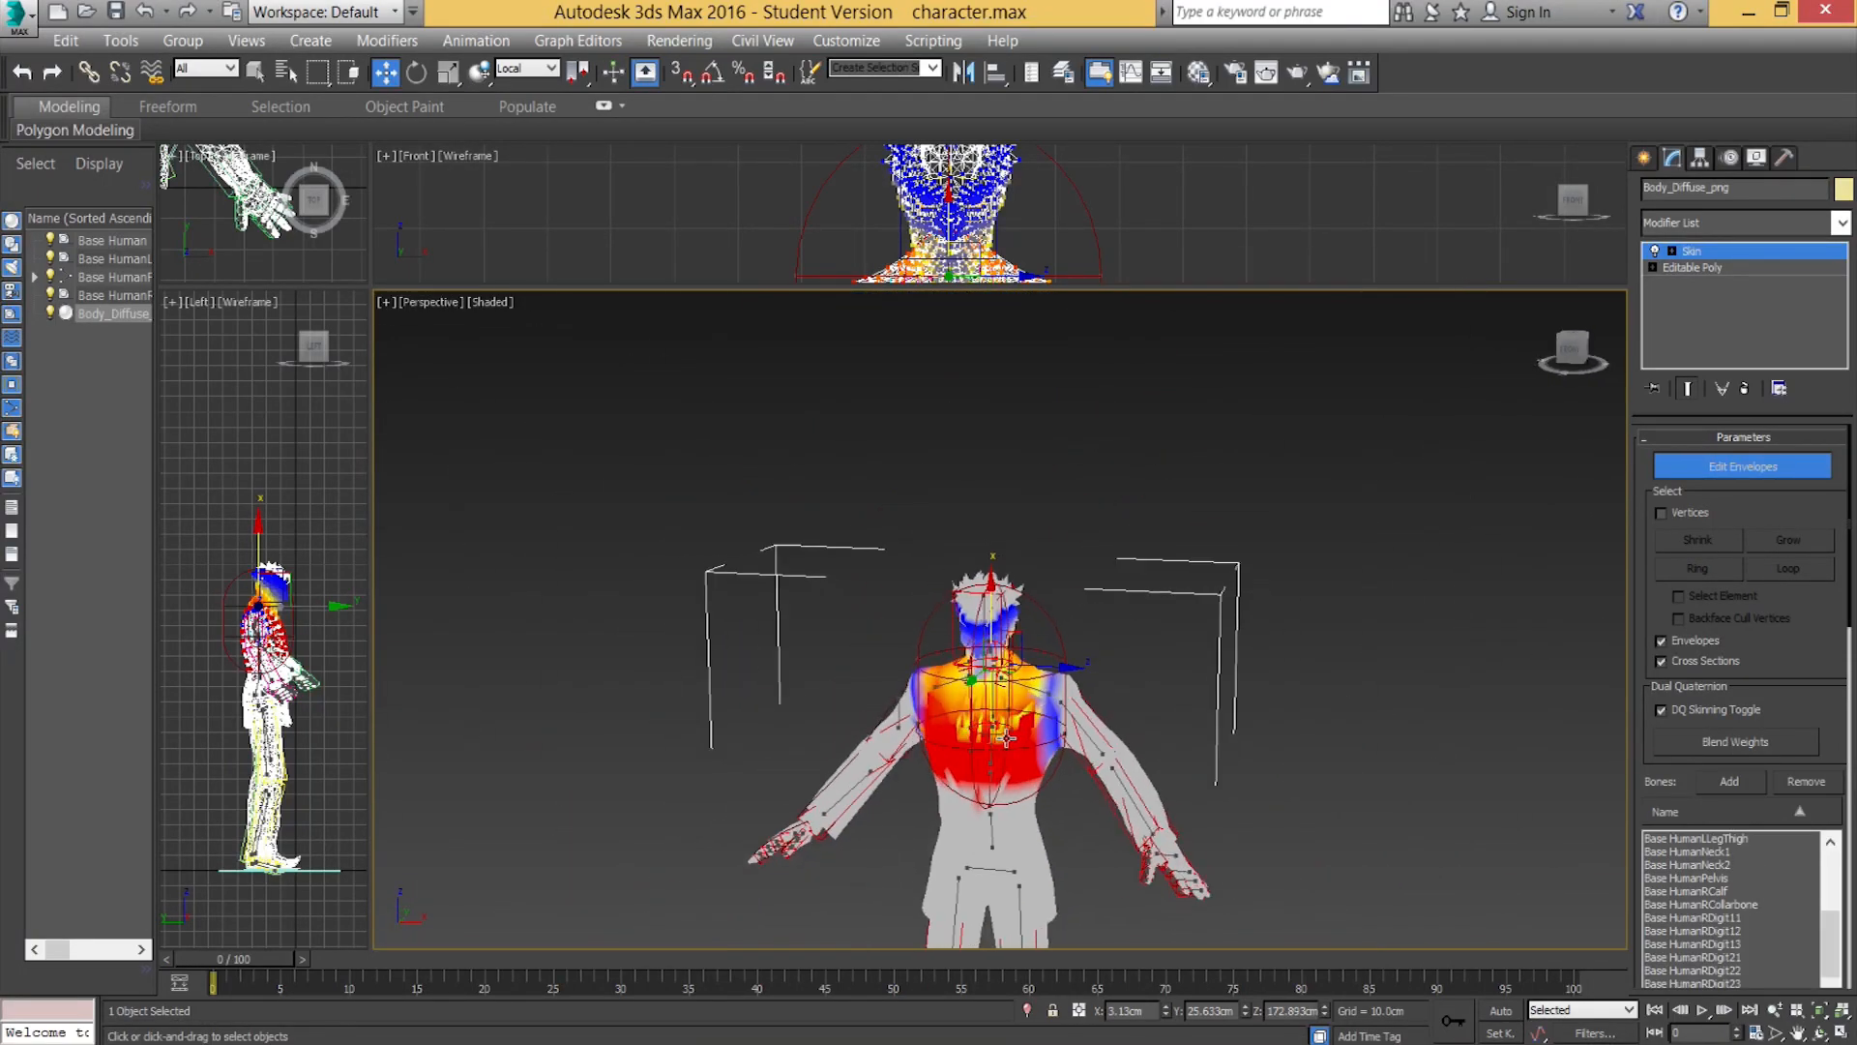
scroll(989, 748, up, 4)
alt+middle_drag(986, 644, 1010, 646)
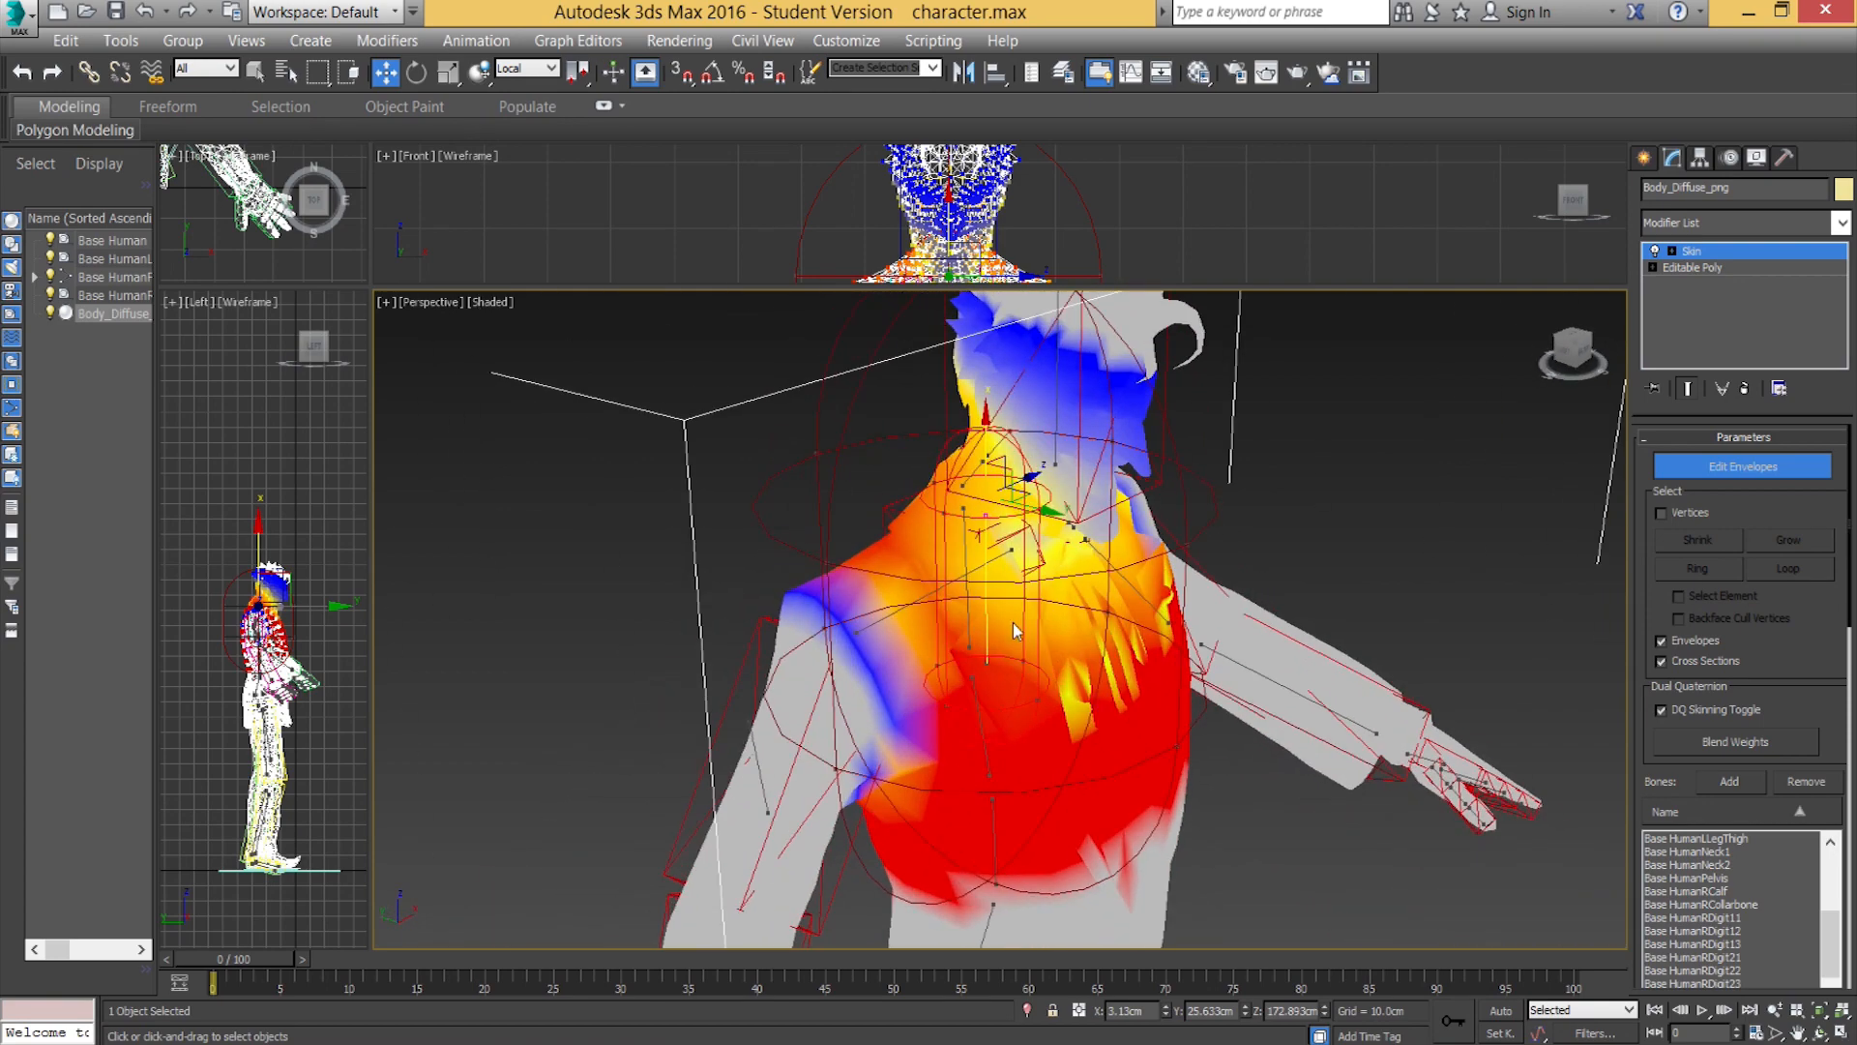
alt+middle_drag(983, 557, 1011, 437)
scroll(1047, 581, up, 3)
middle_drag(1065, 511, 943, 474)
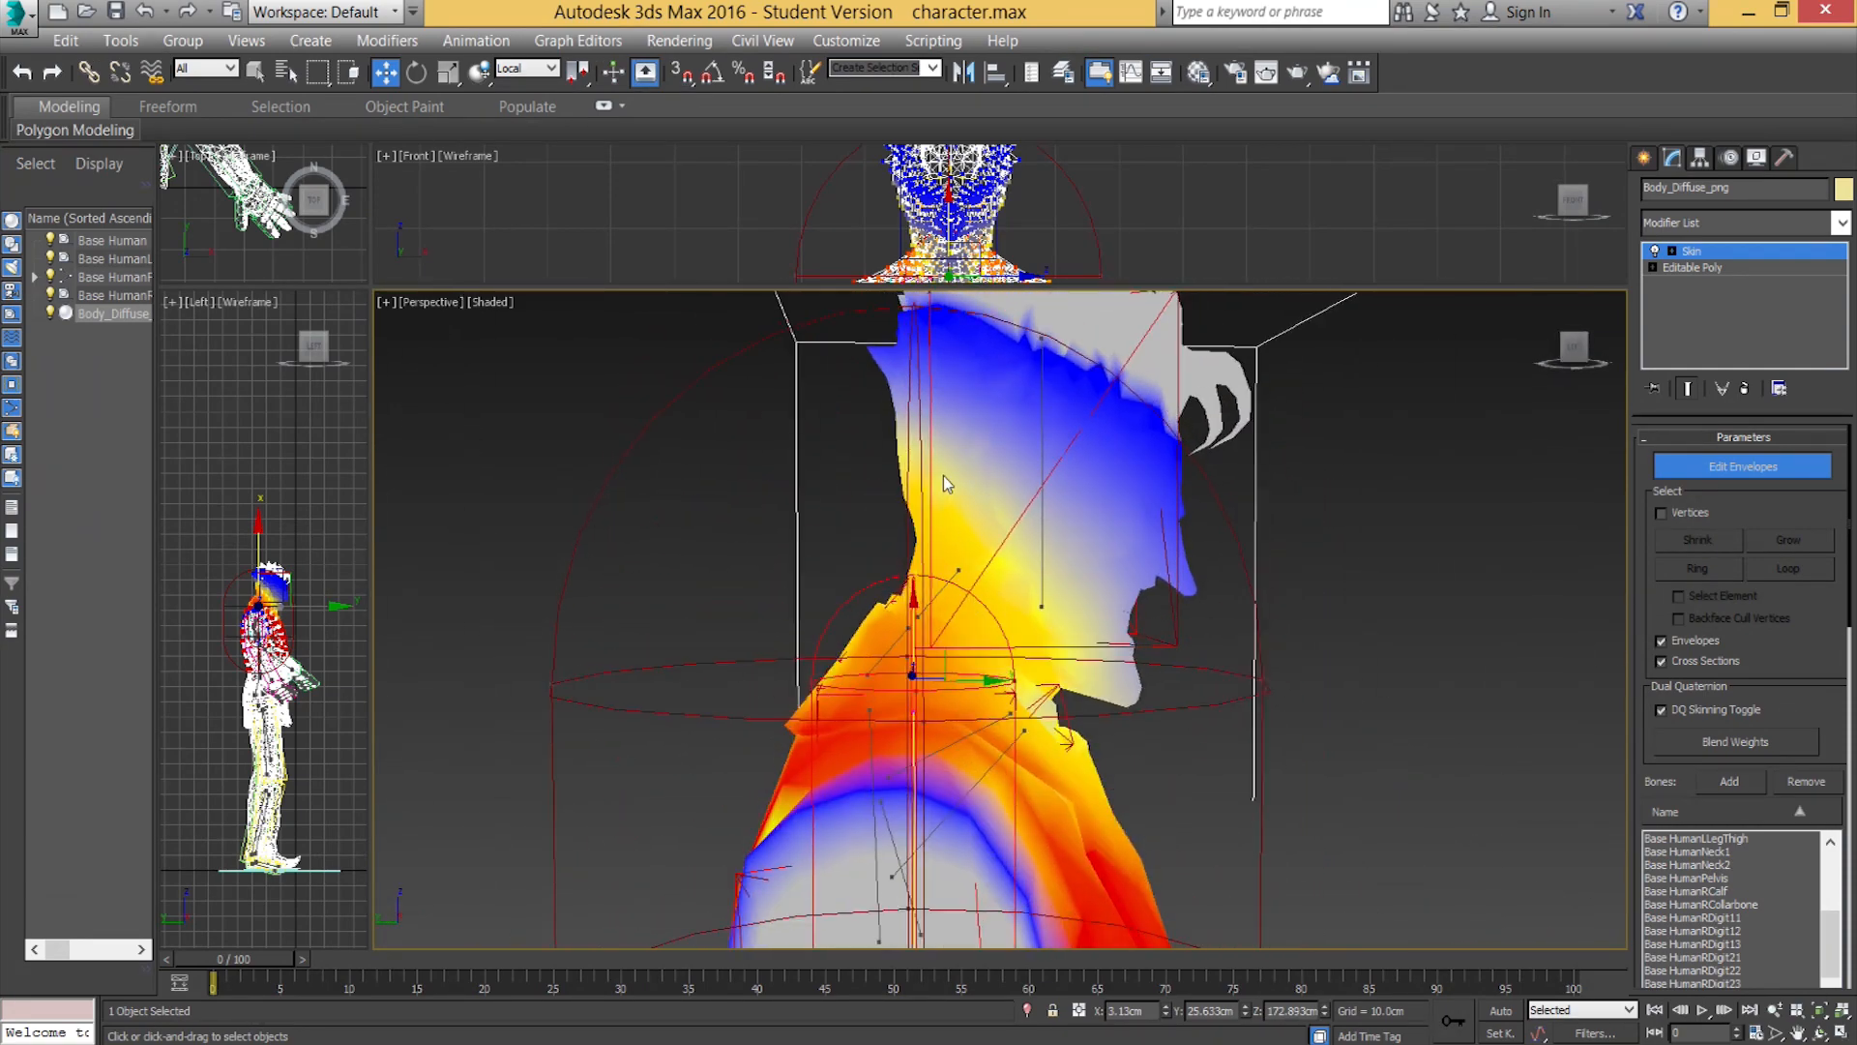
click(1043, 474)
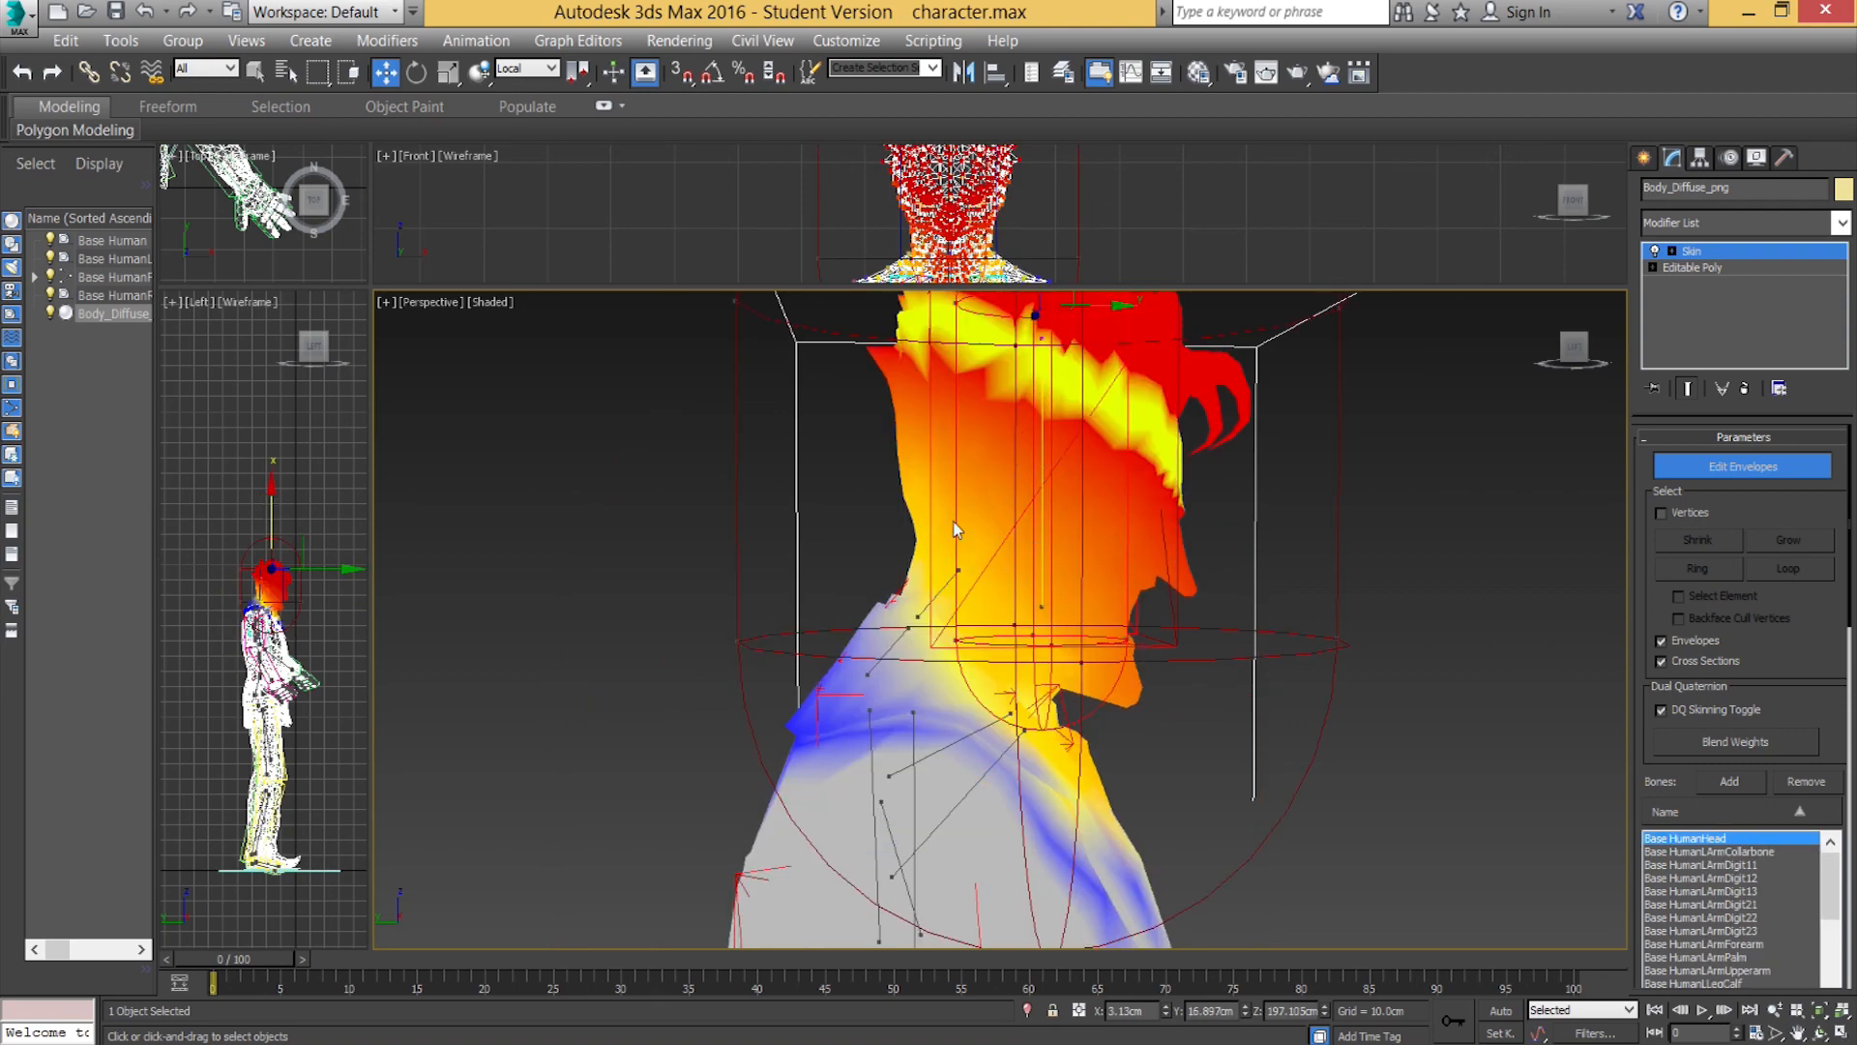
Select the chest bone's envelope and lower its upper end to reduce its influence on the neck and head.
click(915, 811)
mouse_move(912, 836)
alt+middle_down()
mouse_move(988, 834)
mouse_move(929, 837)
alt+middle_up()
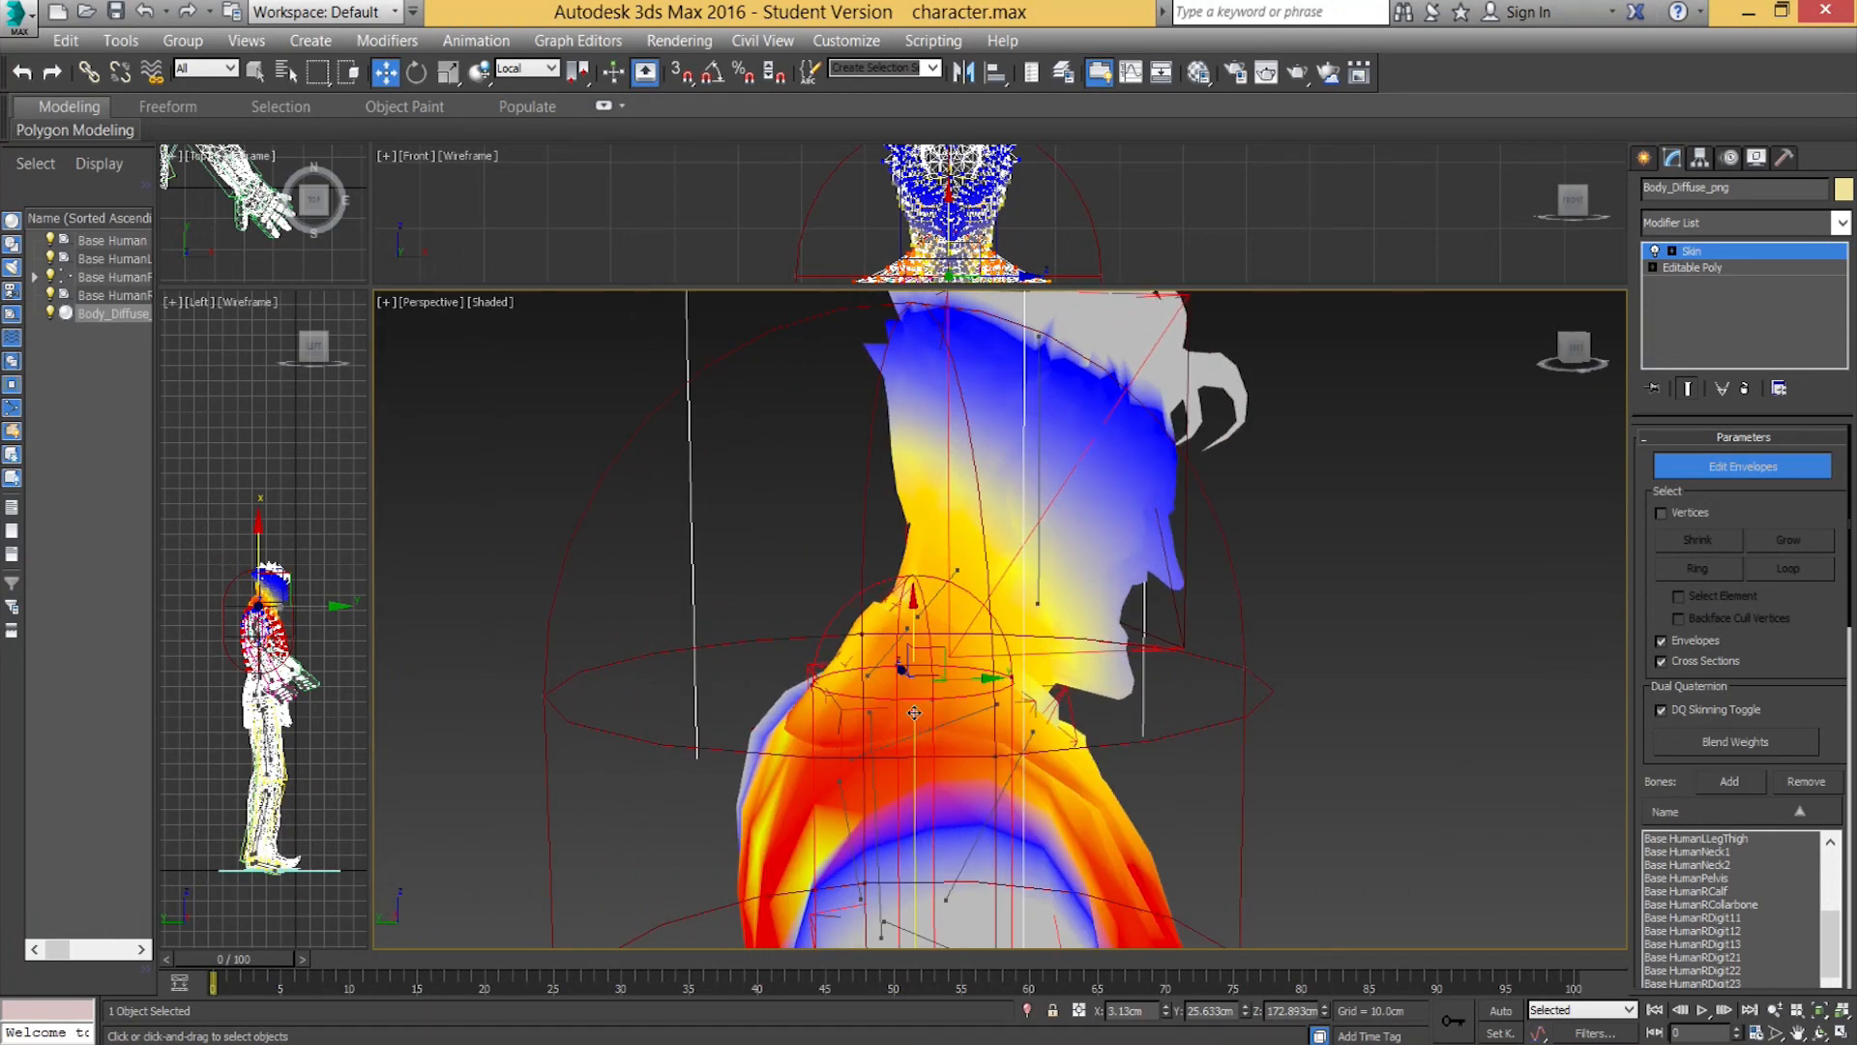
drag(915, 630, 931, 731)
alt+middle_drag(1129, 709, 867, 624)
alt+middle_drag(919, 698, 949, 714)
Move the lower end of the head's envelope forward toward the chin, to about Y 10 cm, Z 175.5 cm.
click(1003, 503)
alt+middle_drag(956, 554, 1052, 622)
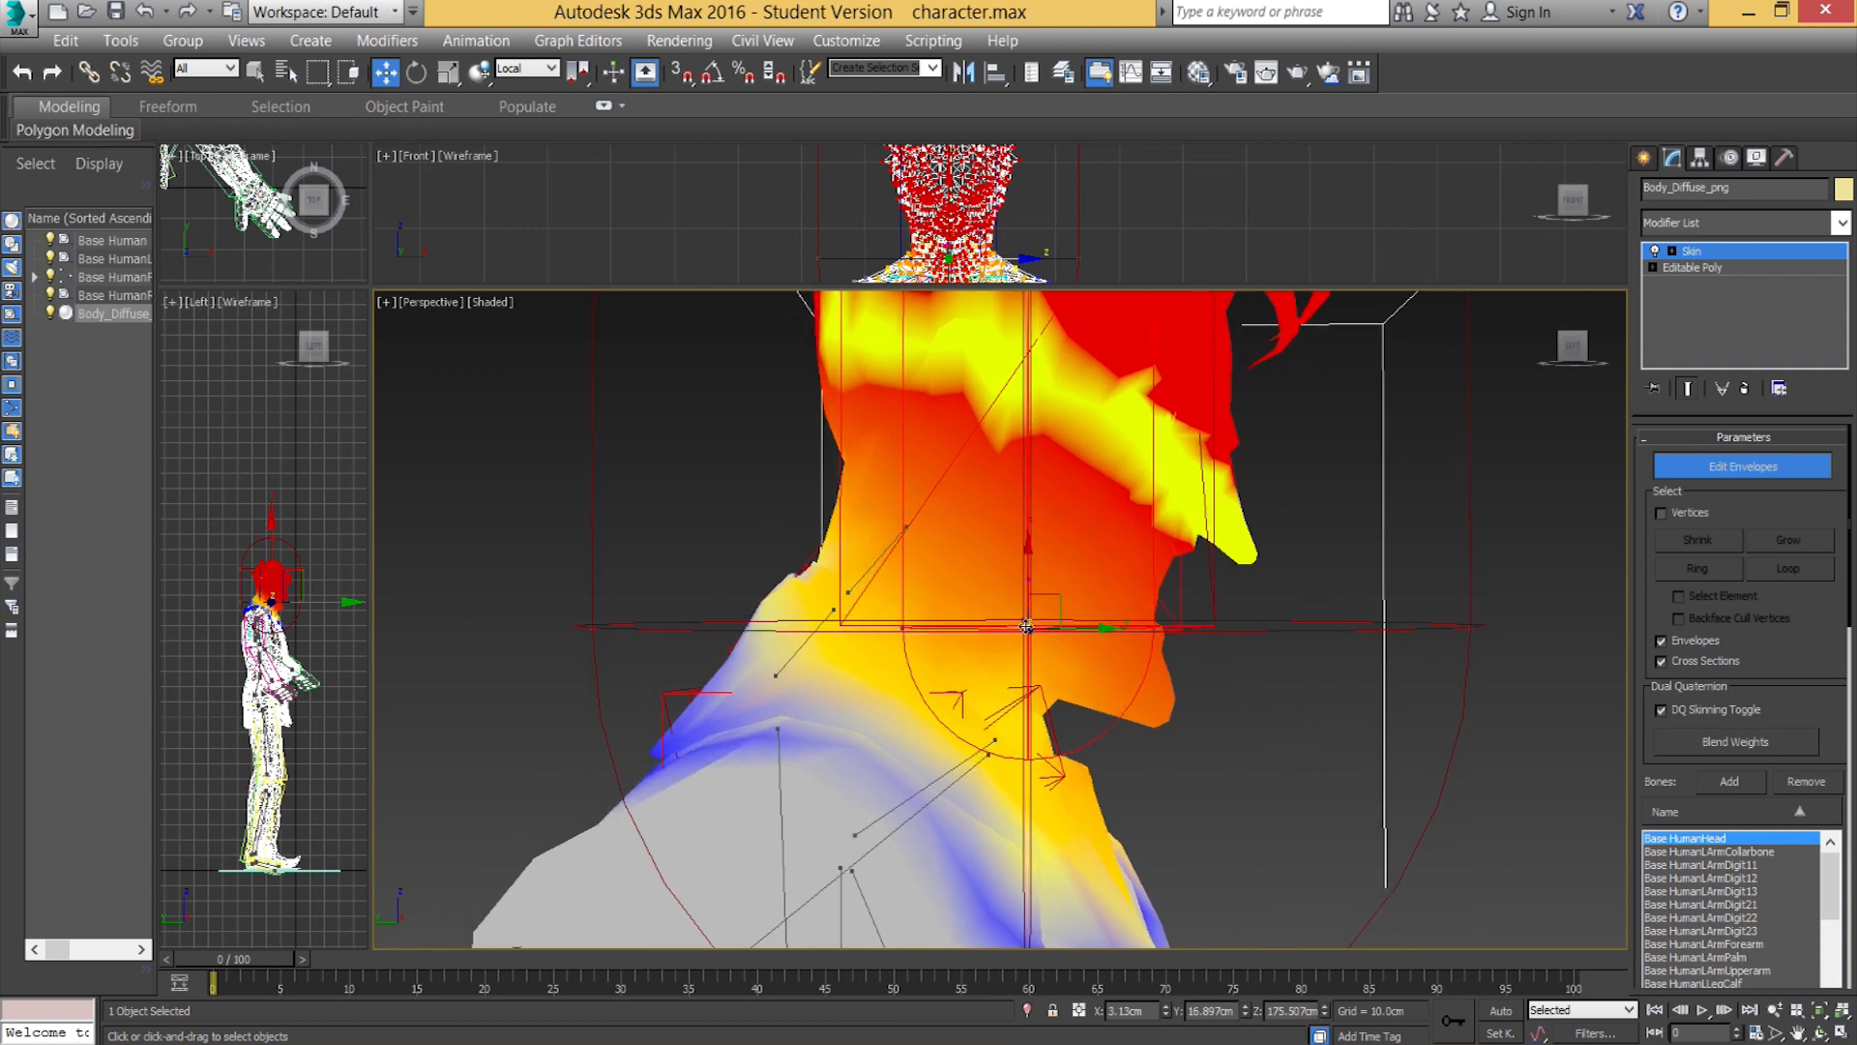
alt+middle_drag(1104, 627, 1237, 620)
drag(1224, 589, 1267, 694)
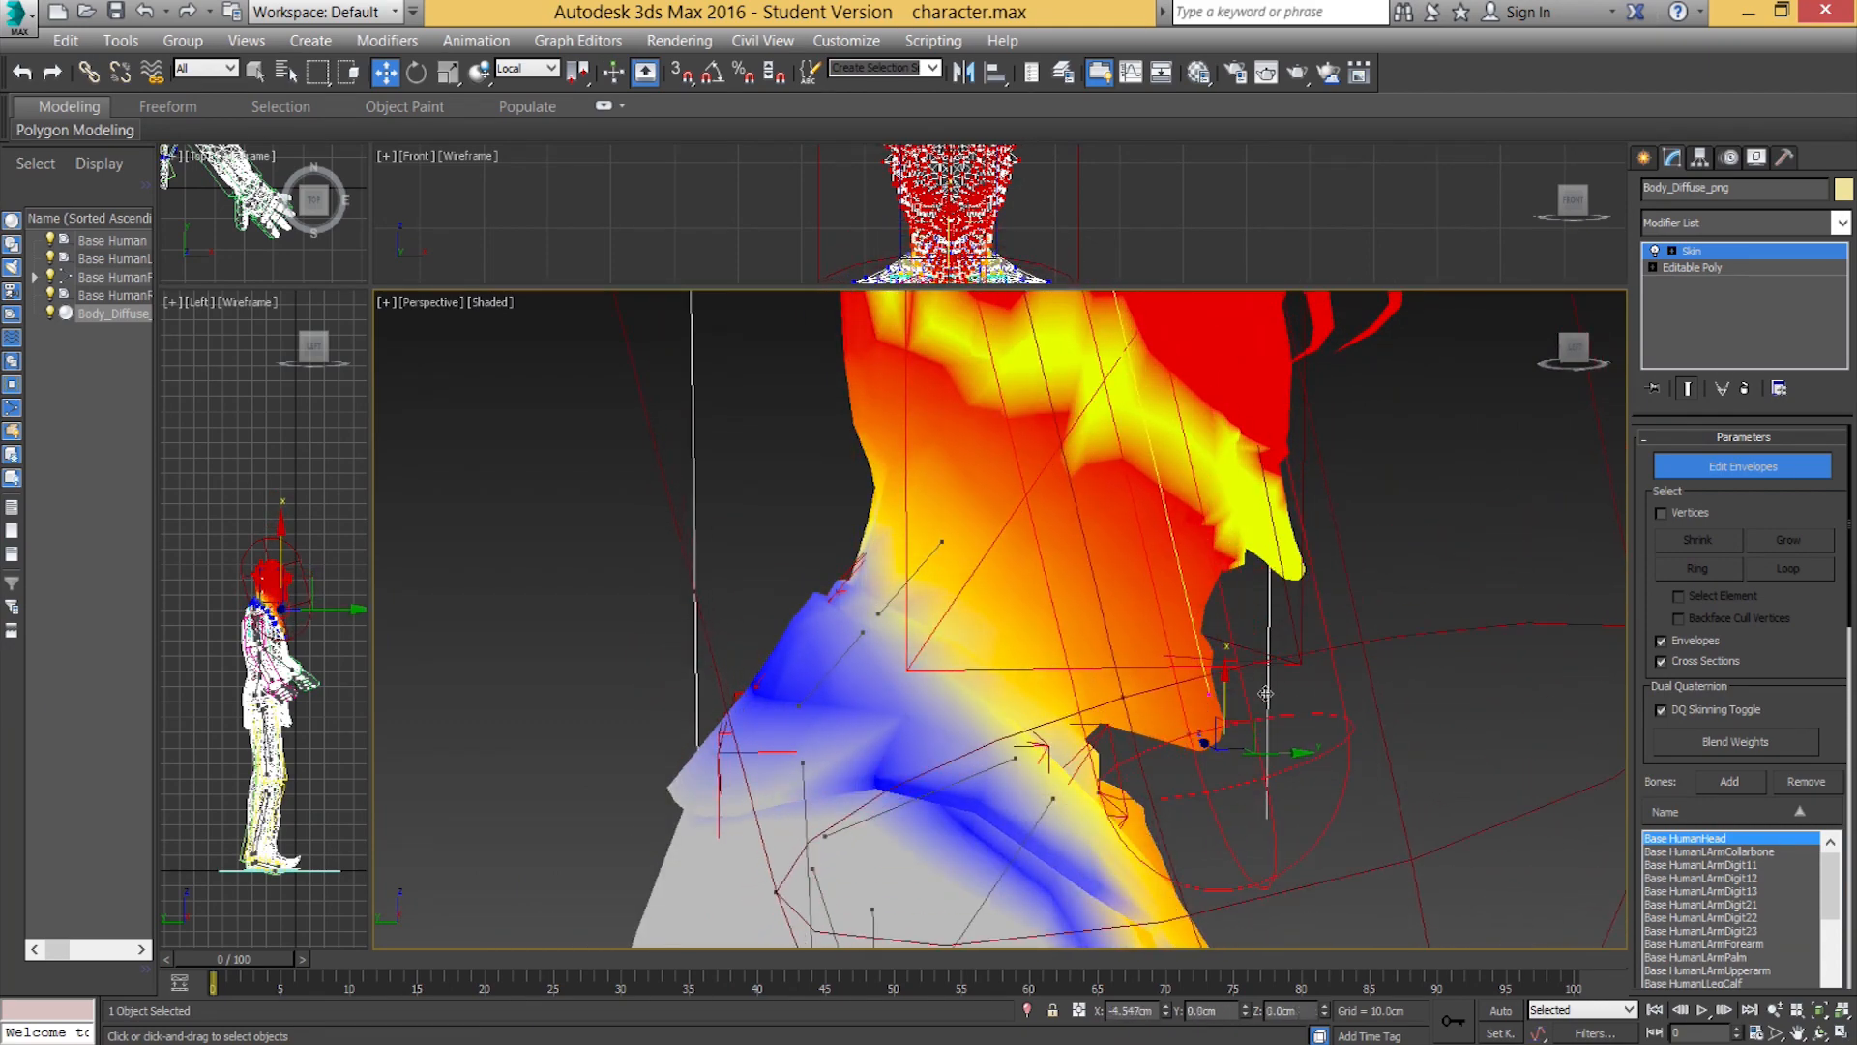
alt+middle_drag(1263, 712, 1133, 738)
drag(1202, 668, 1203, 573)
Narrow the outer and inner cross sections at the lower end of the head's envelope.
alt+middle_drag(1203, 677, 1166, 640)
drag(1166, 640, 1233, 645)
alt+middle_drag(1237, 647, 1277, 681)
alt+middle_drag(1275, 750, 1119, 771)
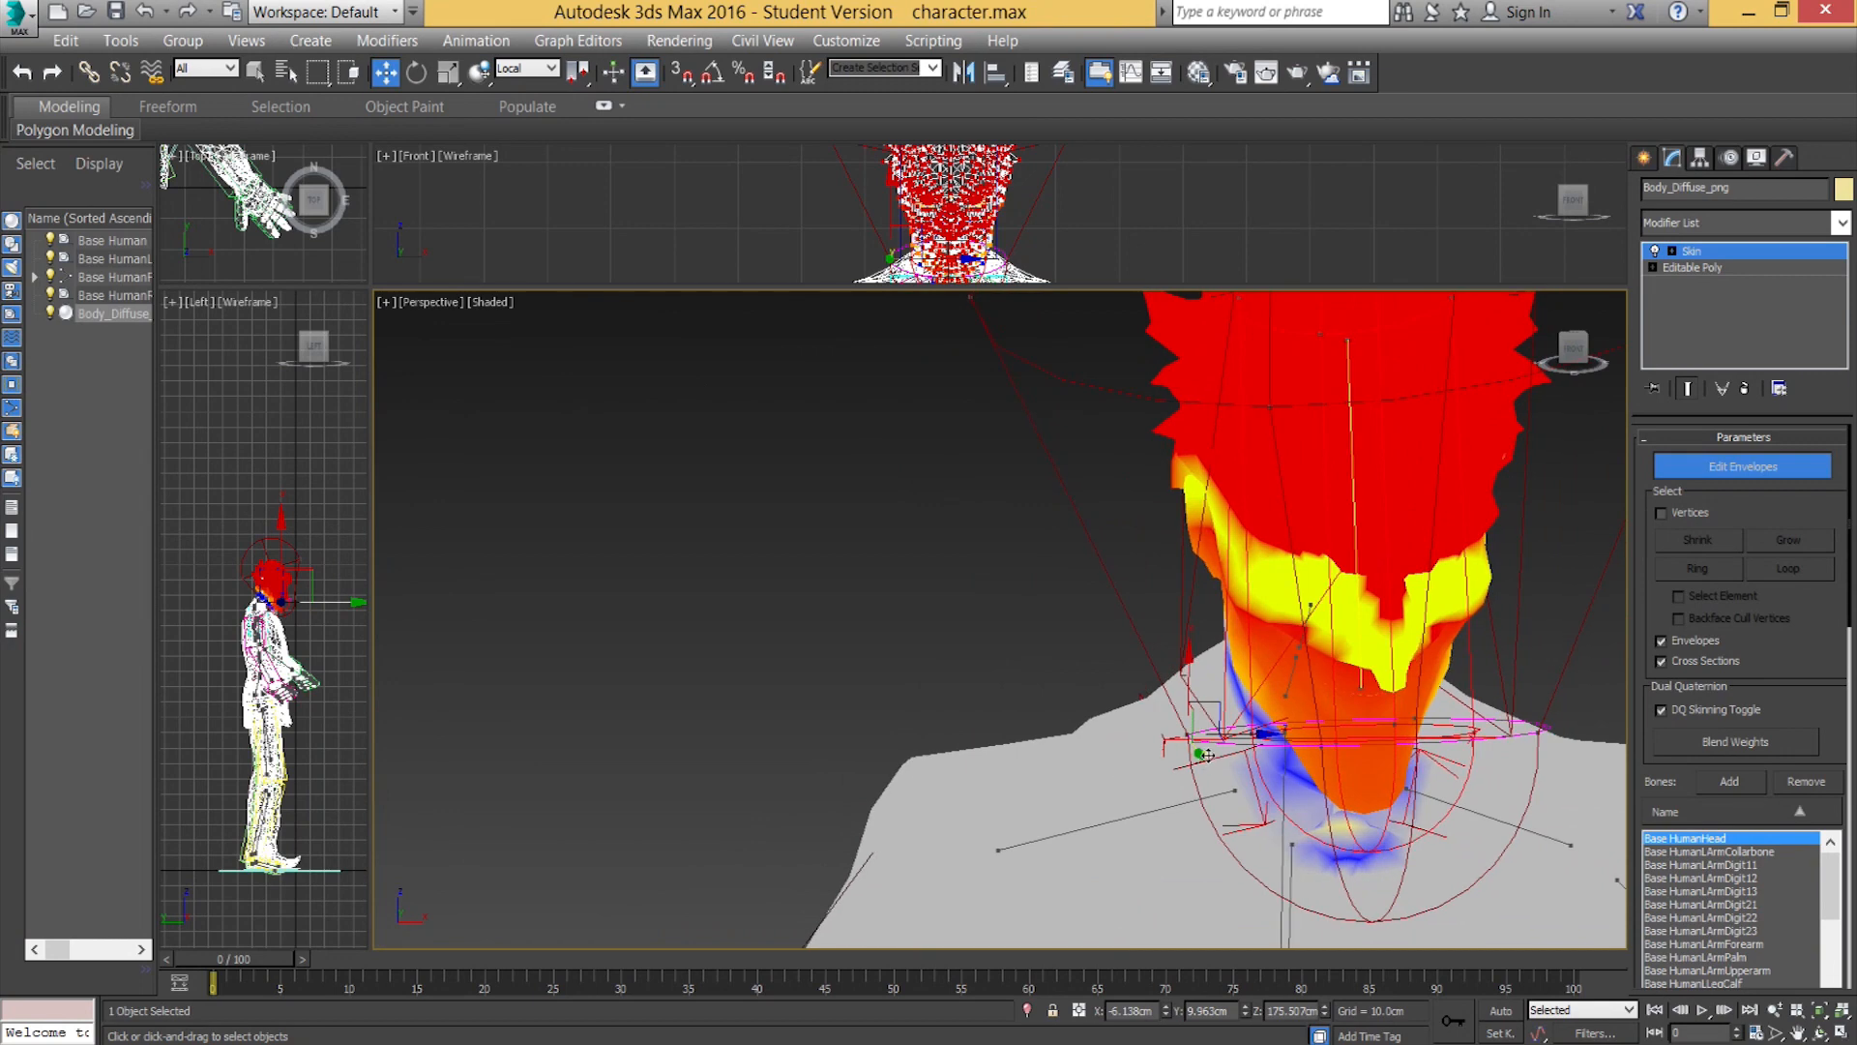
drag(1257, 735, 1305, 730)
alt+middle_drag(1227, 764, 1291, 719)
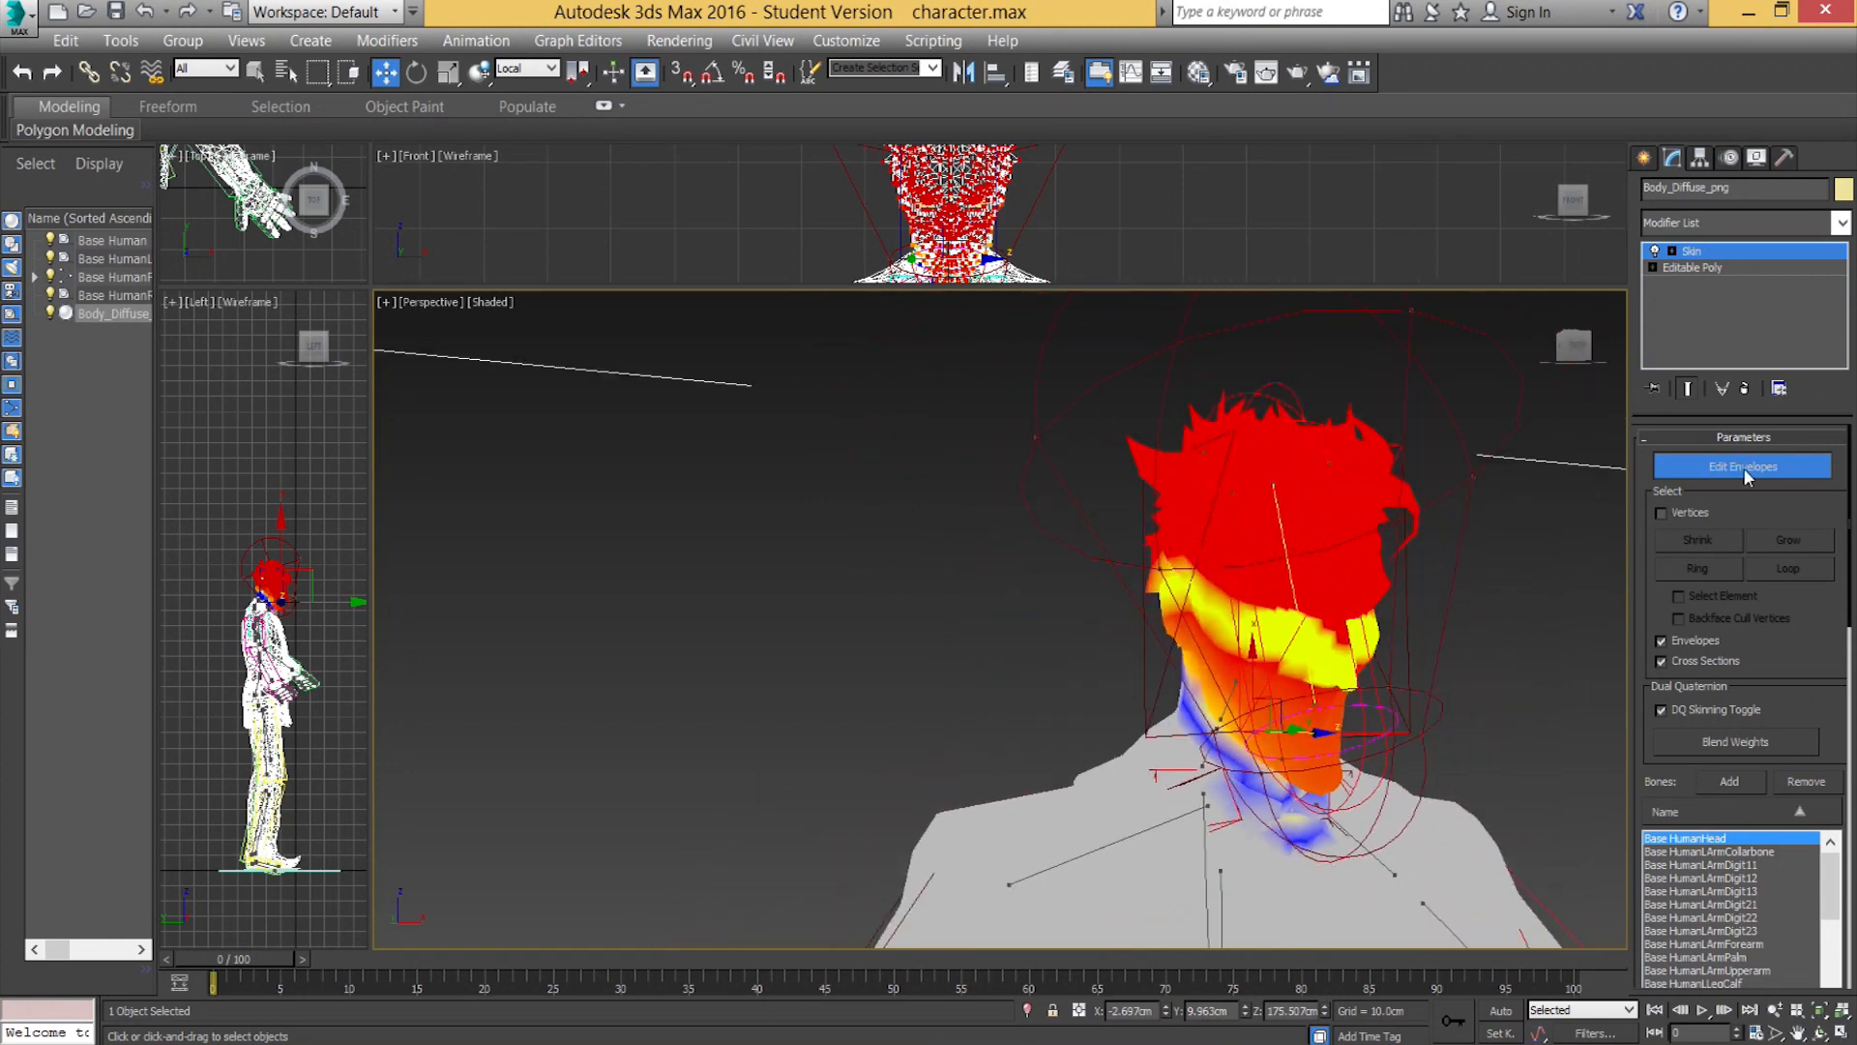
Exit envelope editing and test the head's deformation by rotating the head bone, undoing each rotation.
click(1745, 470)
alt+middle_drag(1428, 664, 1301, 675)
click(1266, 677)
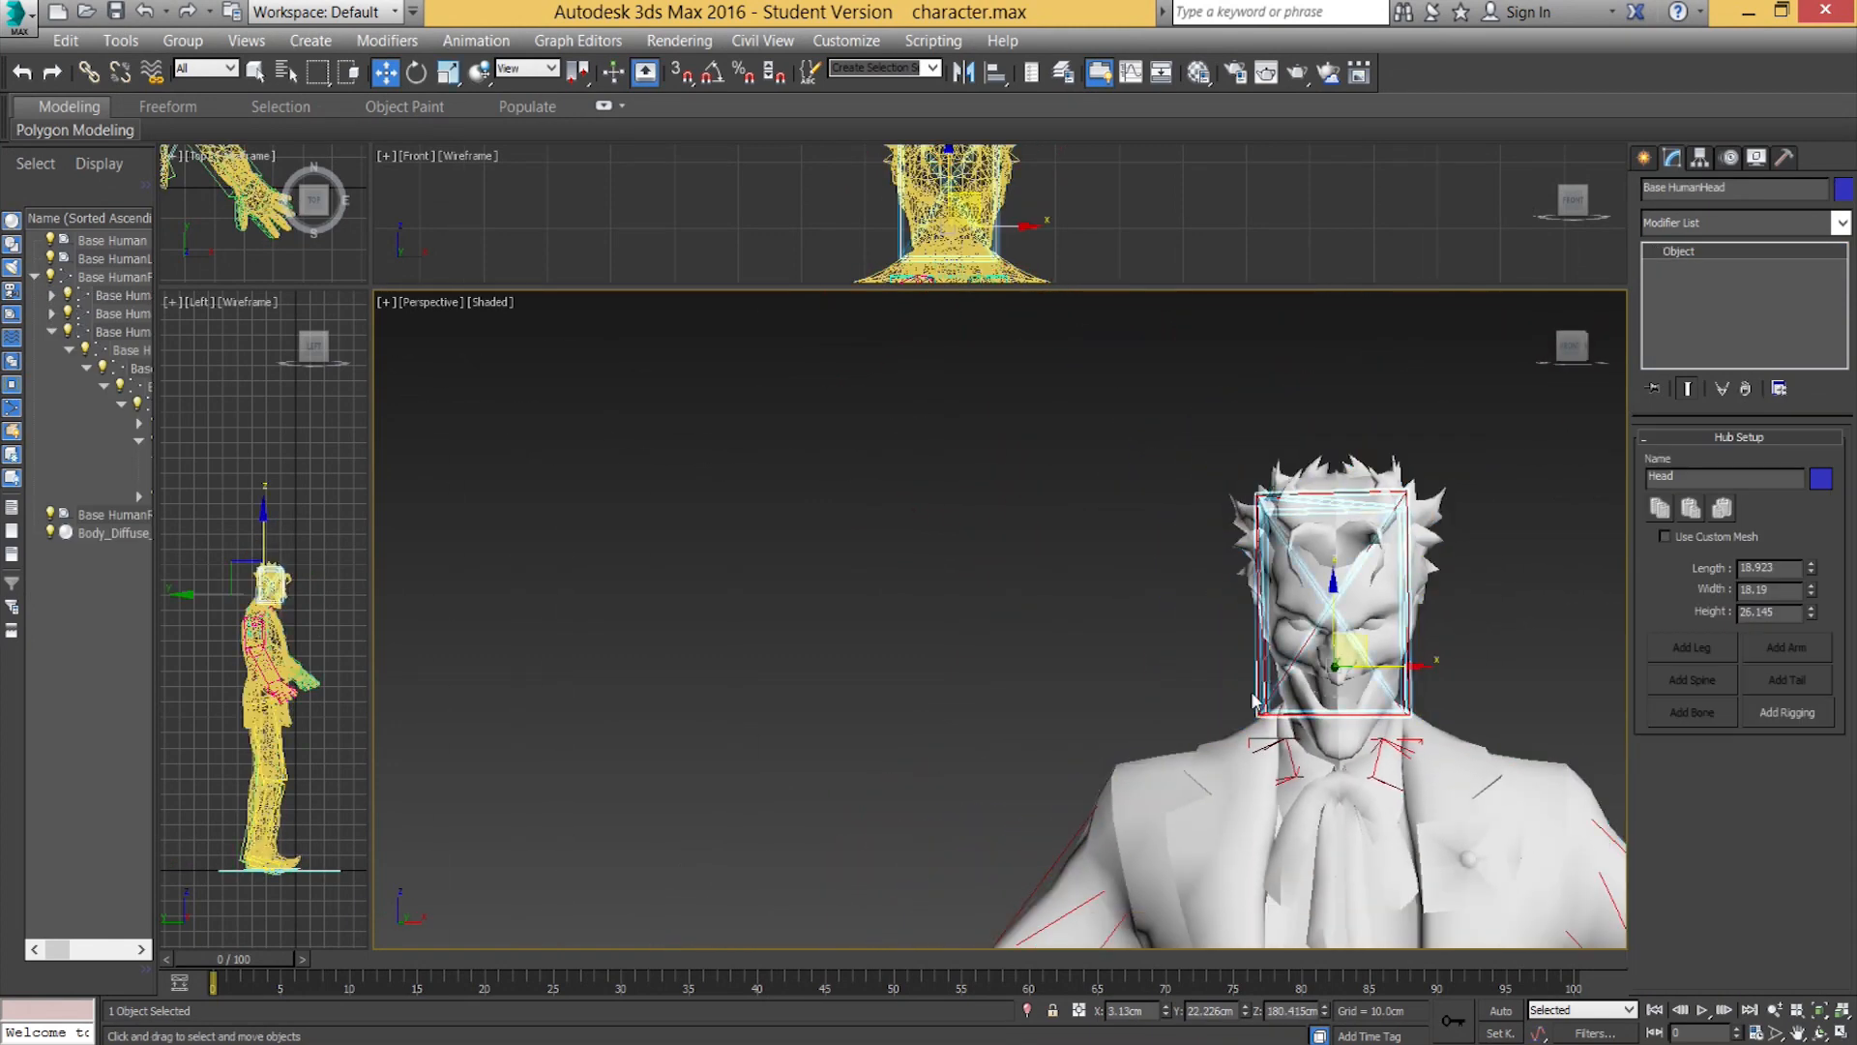
key(e)
drag(1305, 687, 1269, 660)
alt+middle_drag(1269, 668, 1353, 694)
key(ctrl+z)
drag(1338, 682, 1429, 674)
alt+middle_drag(1429, 674, 1385, 666)
key(ctrl+z)
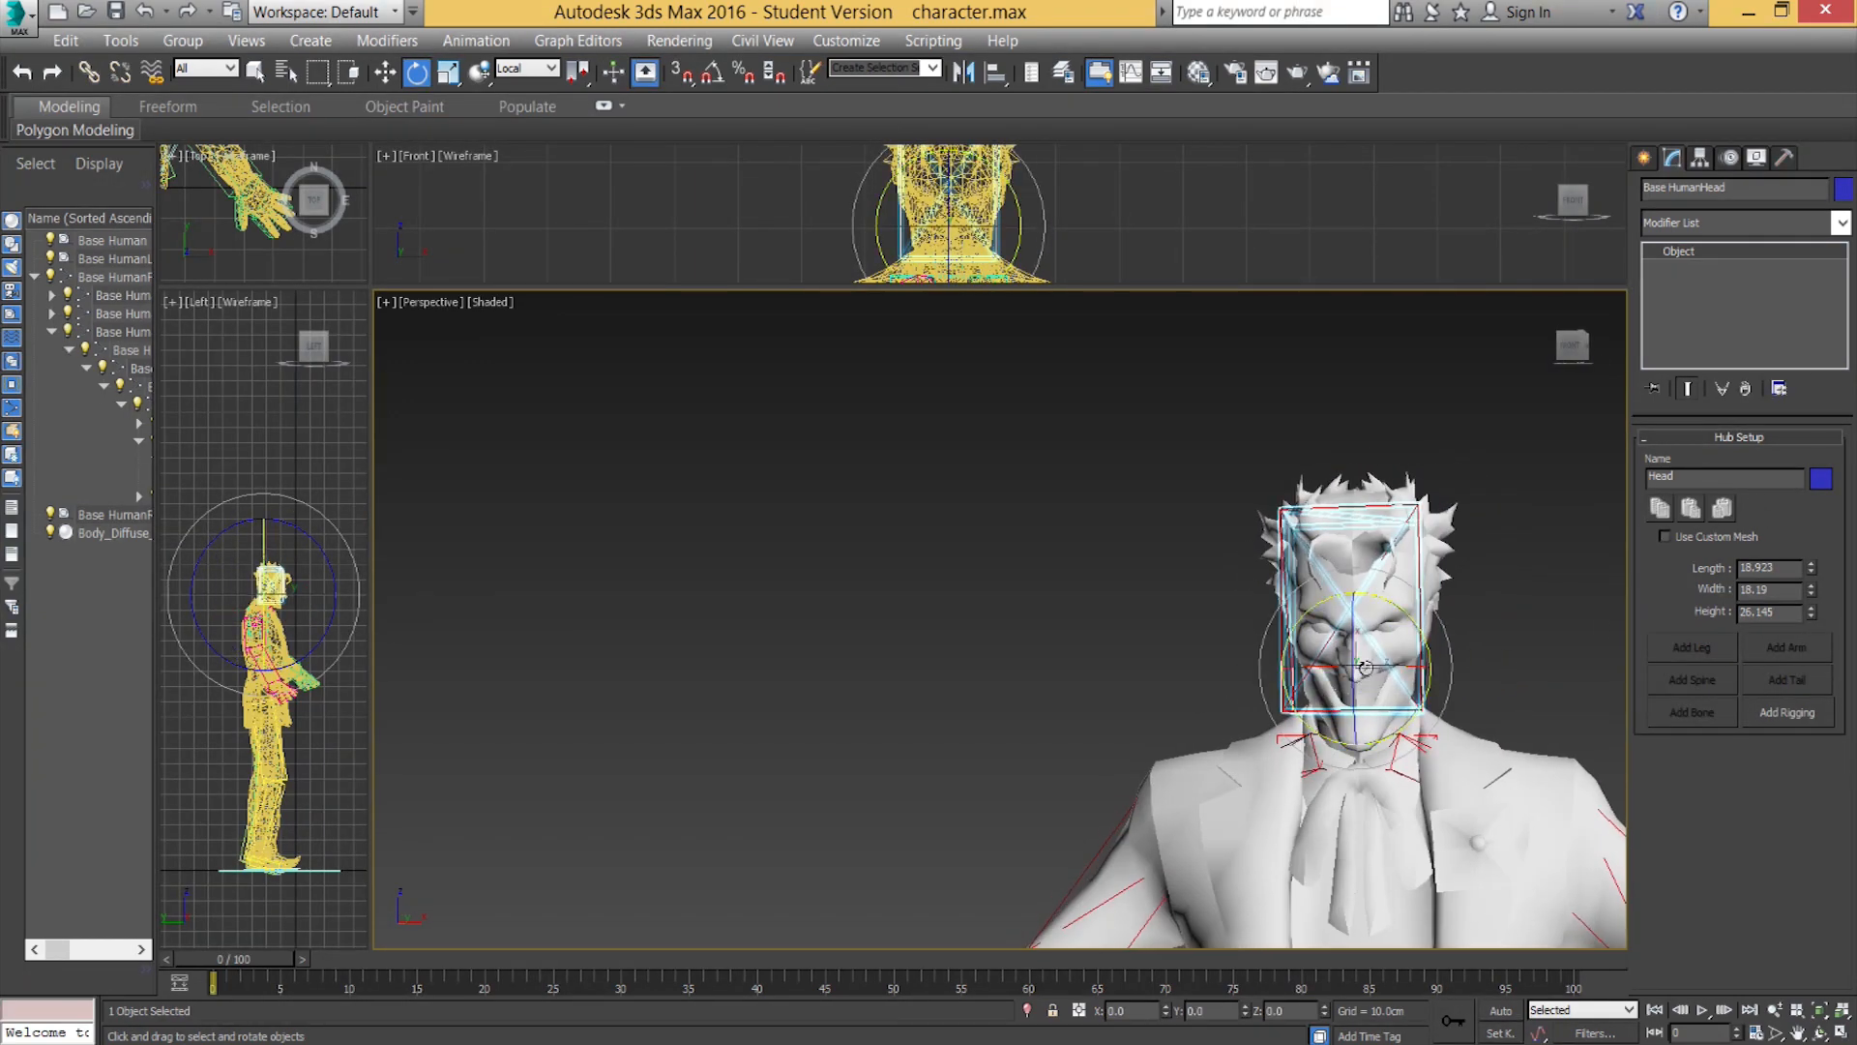
Reopen envelope editing on the body mesh and widen the outer and inner cross sections at the upper end of the head's envelope.
click(1297, 811)
click(1746, 468)
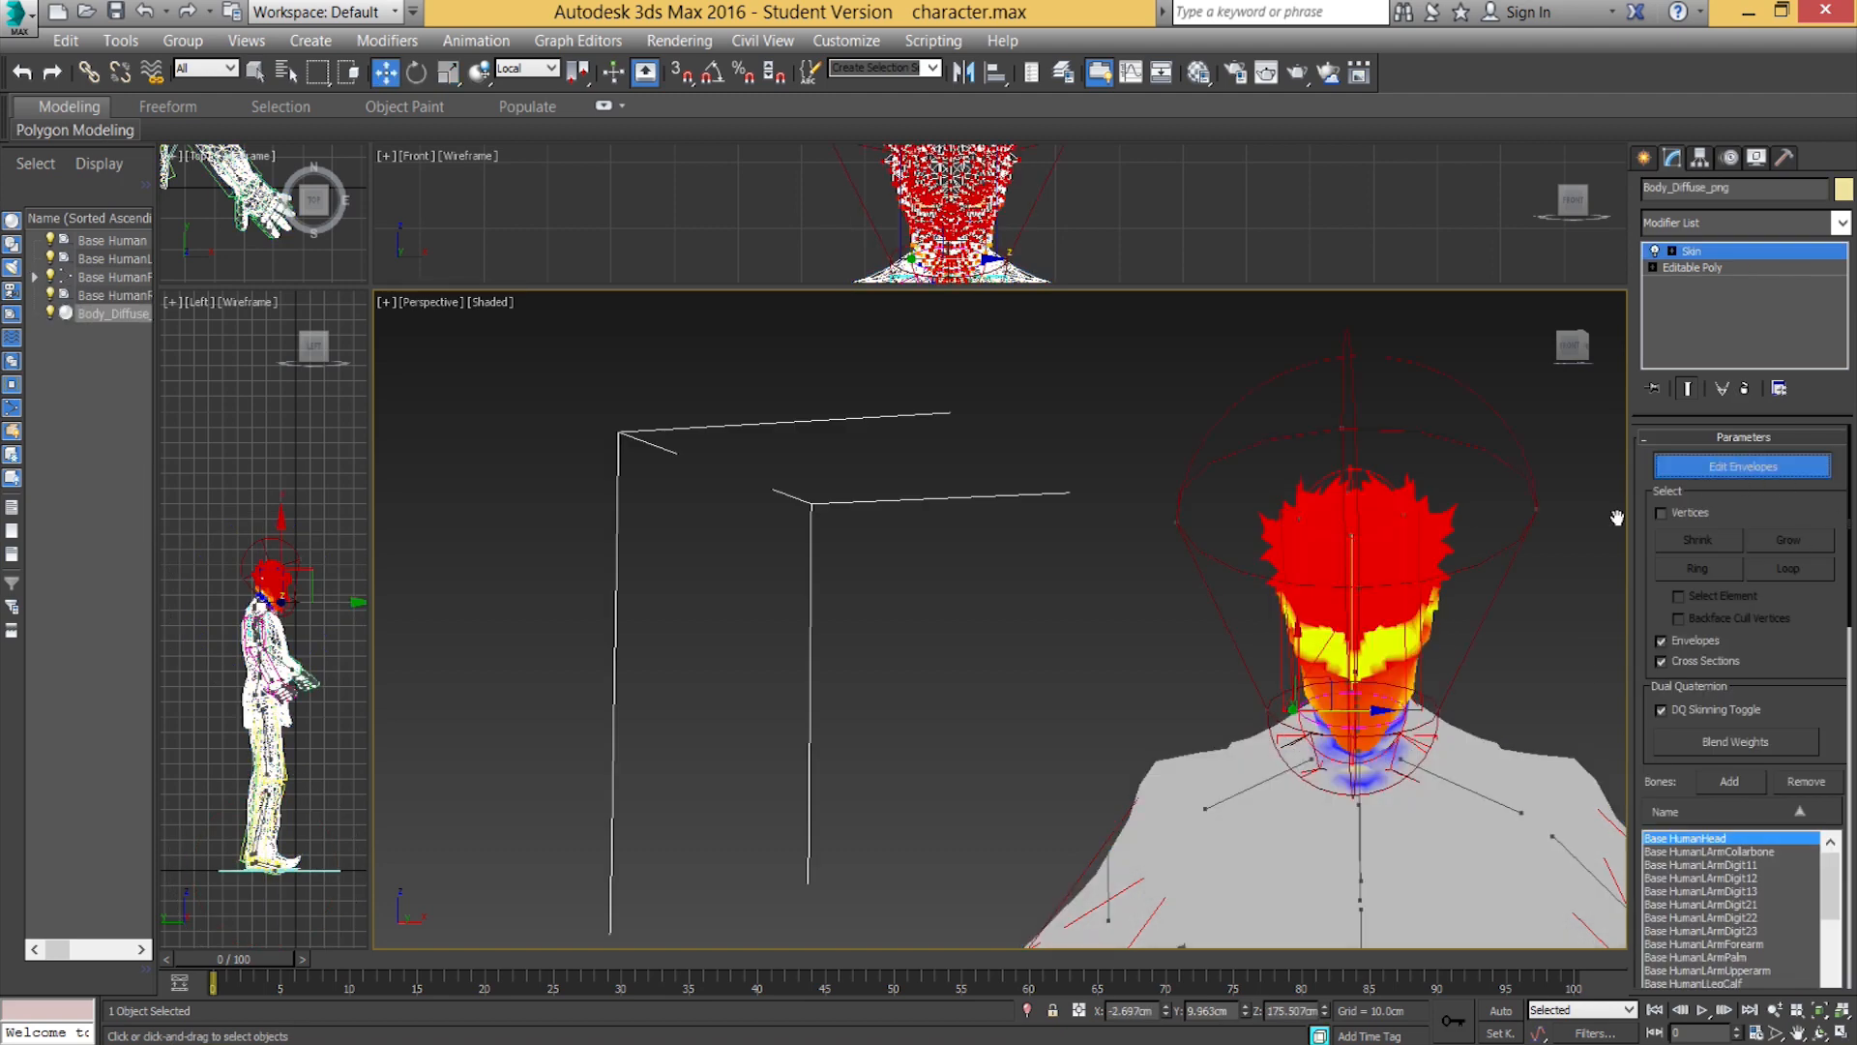
alt+middle_drag(1609, 519, 1206, 691)
scroll(1208, 690, up, 7)
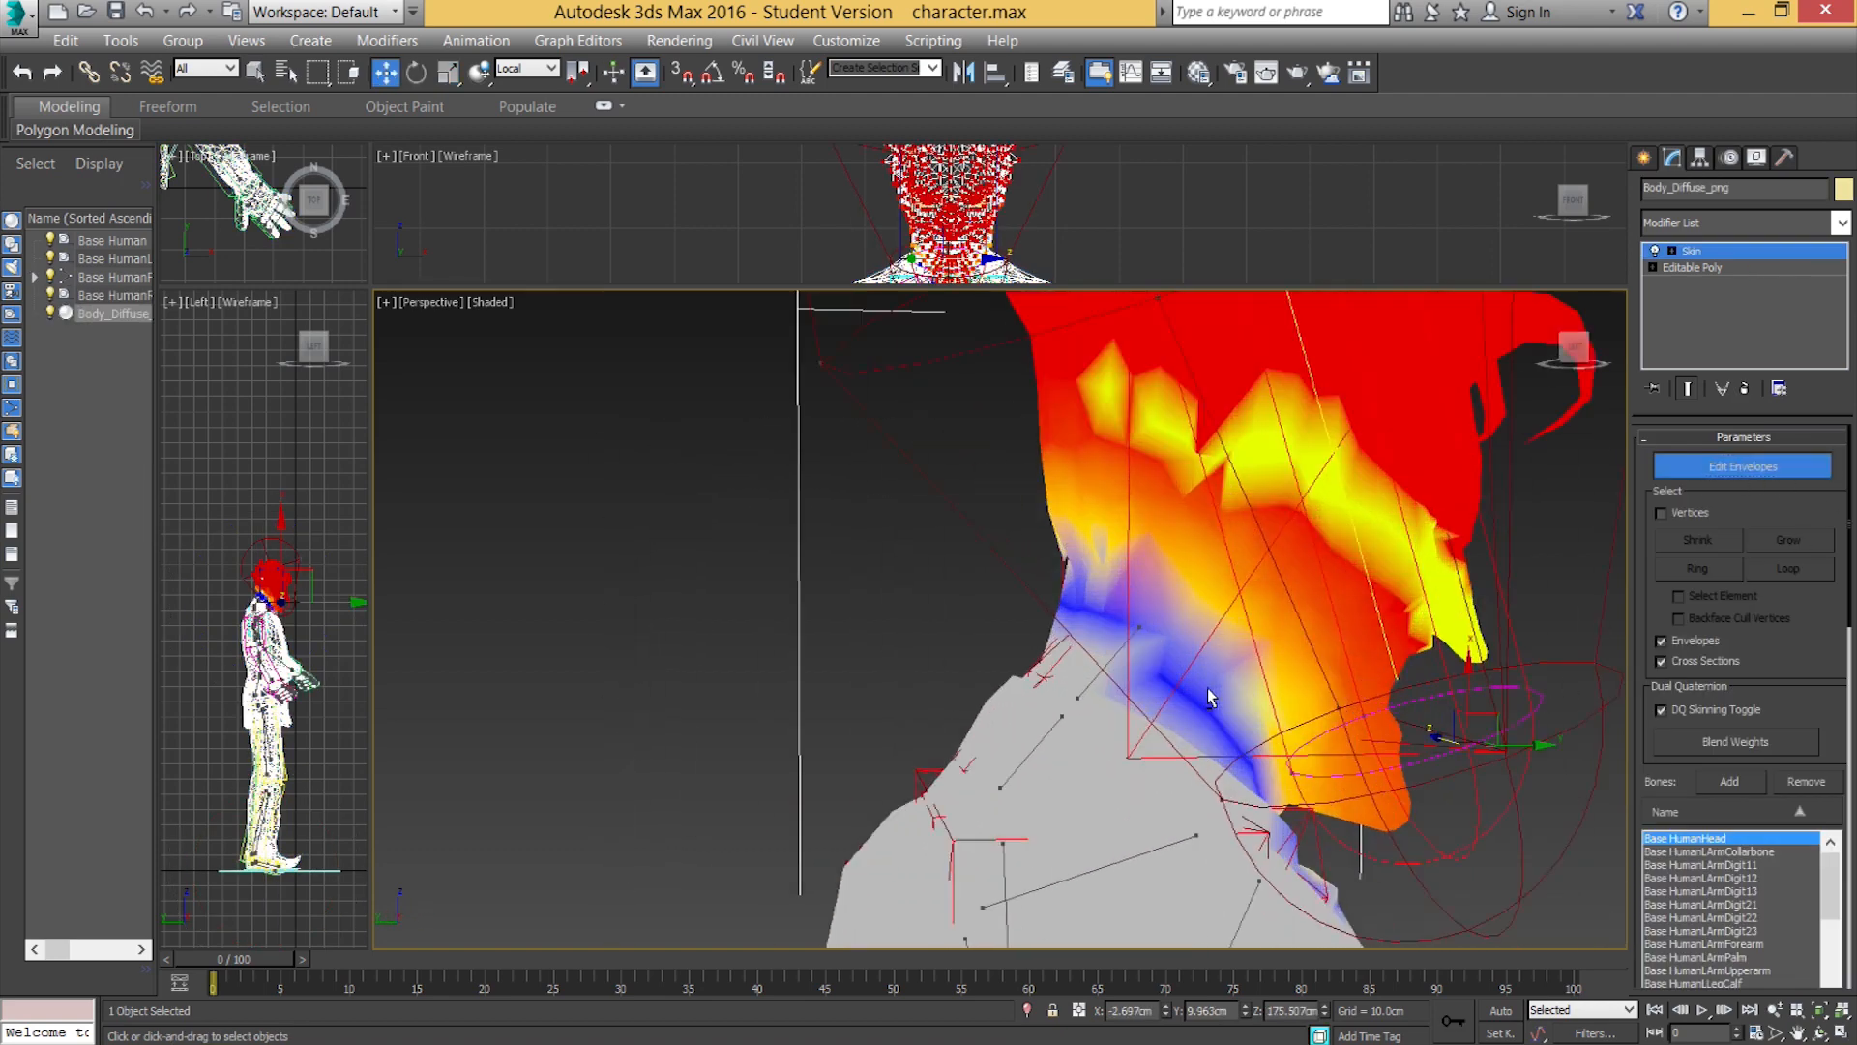
alt+middle_drag(1151, 603, 1123, 613)
scroll(1121, 613, down, 5)
scroll(1119, 612, down, 2)
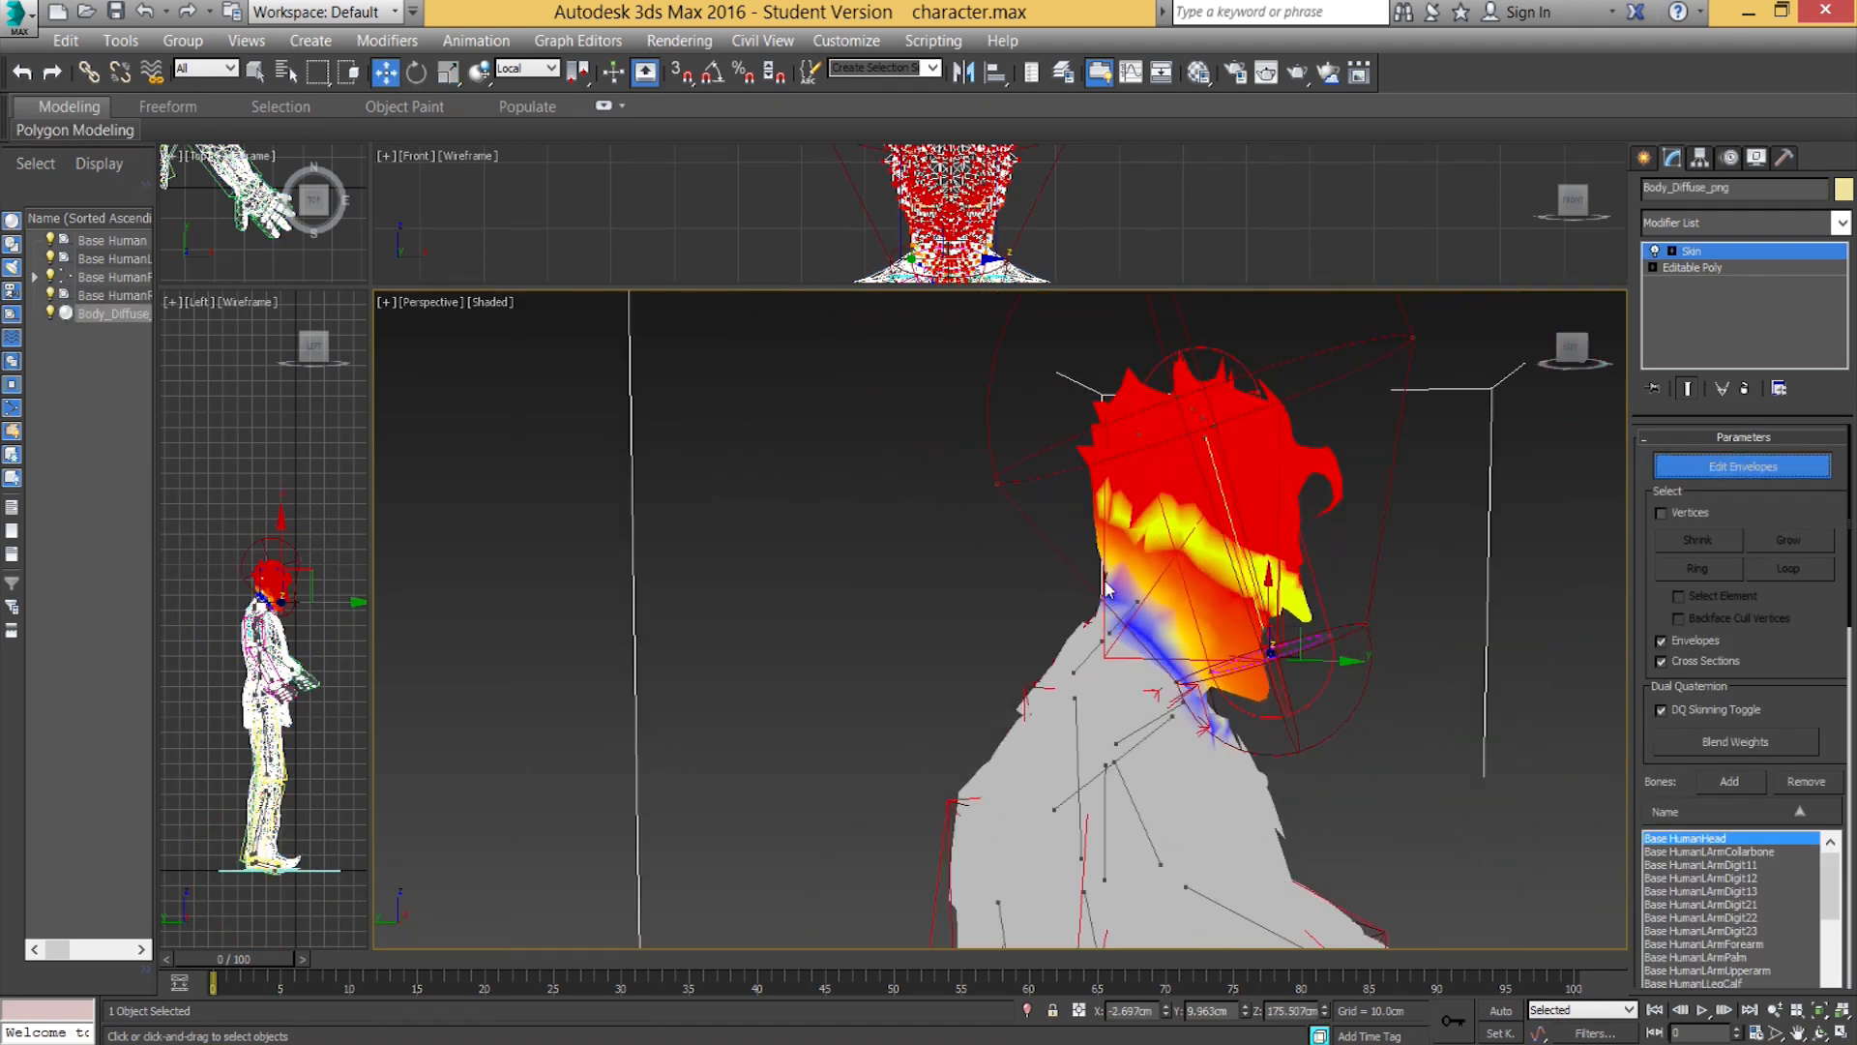
click(1000, 484)
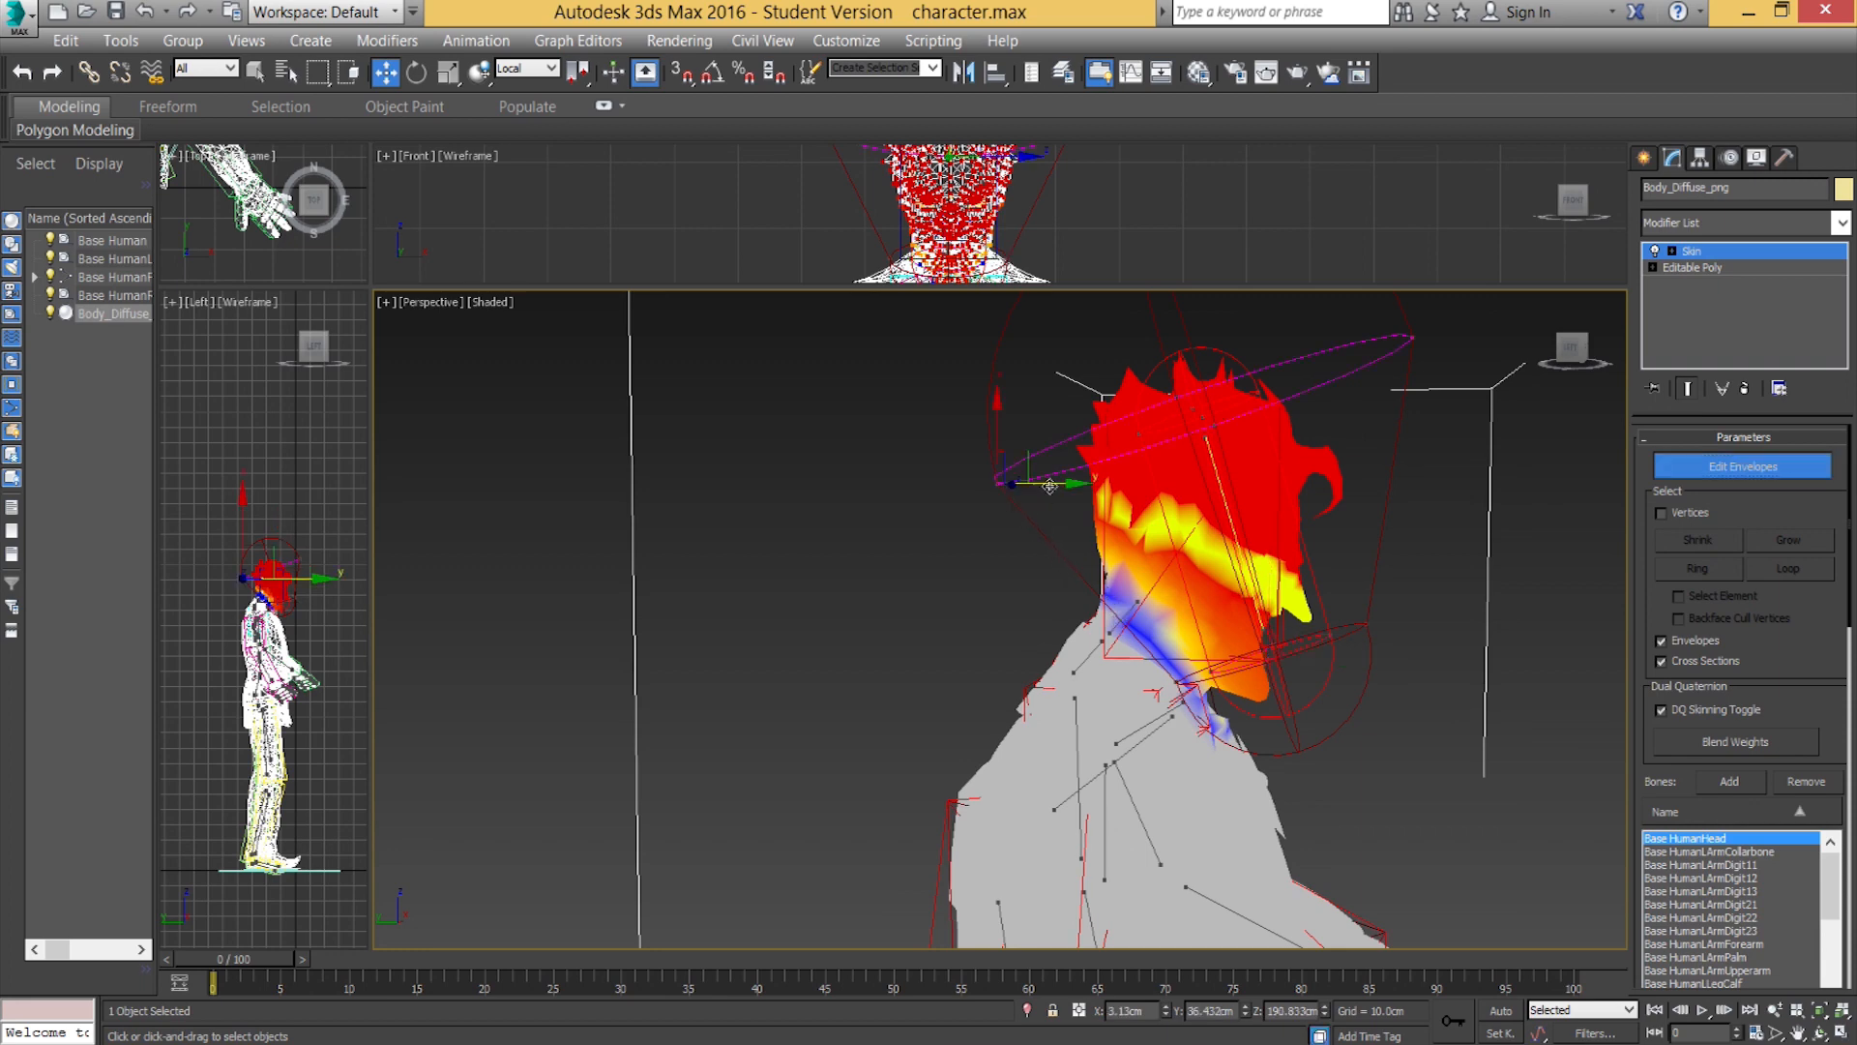
mouse_move(1050, 482)
mouse_down()
mouse_move(939, 485)
mouse_move(987, 467)
mouse_up()
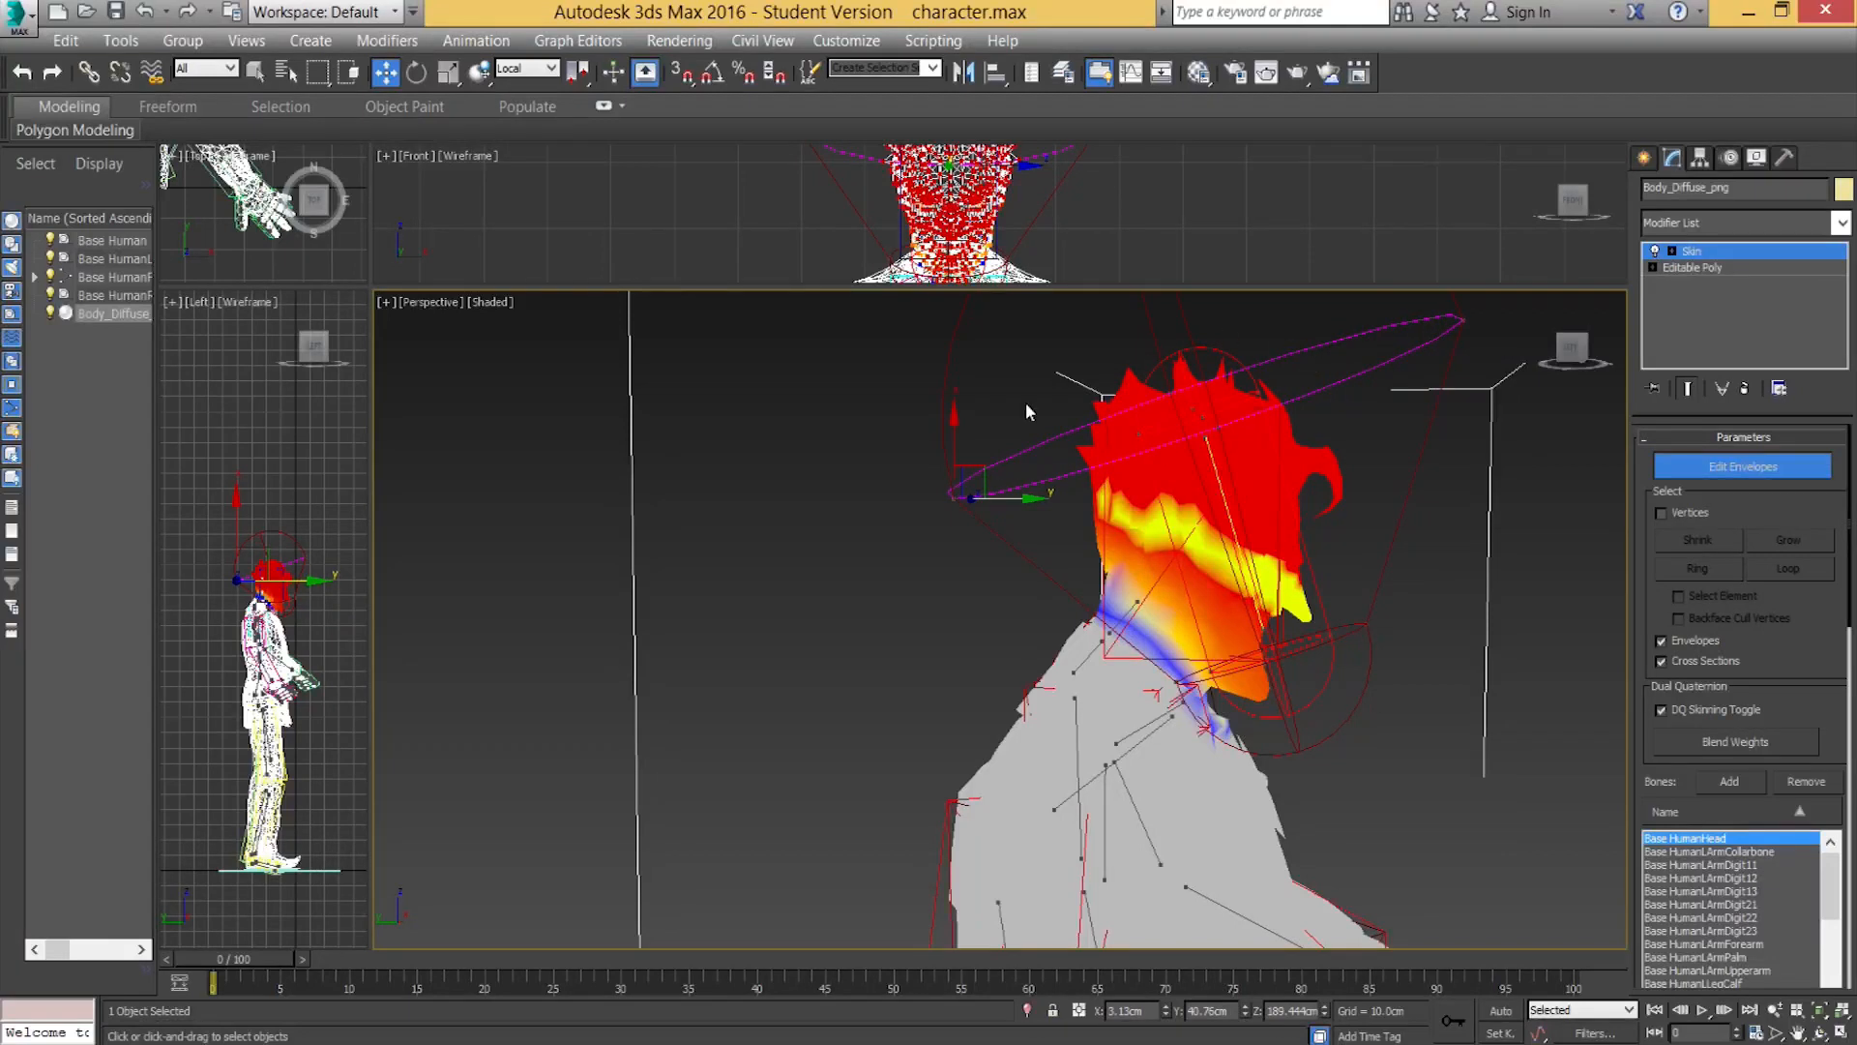
click(1141, 437)
mouse_move(1204, 432)
mouse_down()
mouse_move(1021, 449)
mouse_move(1022, 464)
mouse_move(1074, 461)
mouse_move(1007, 502)
mouse_move(949, 502)
mouse_move(1016, 490)
mouse_move(970, 499)
mouse_up()
alt+middle_drag(1208, 586, 1205, 652)
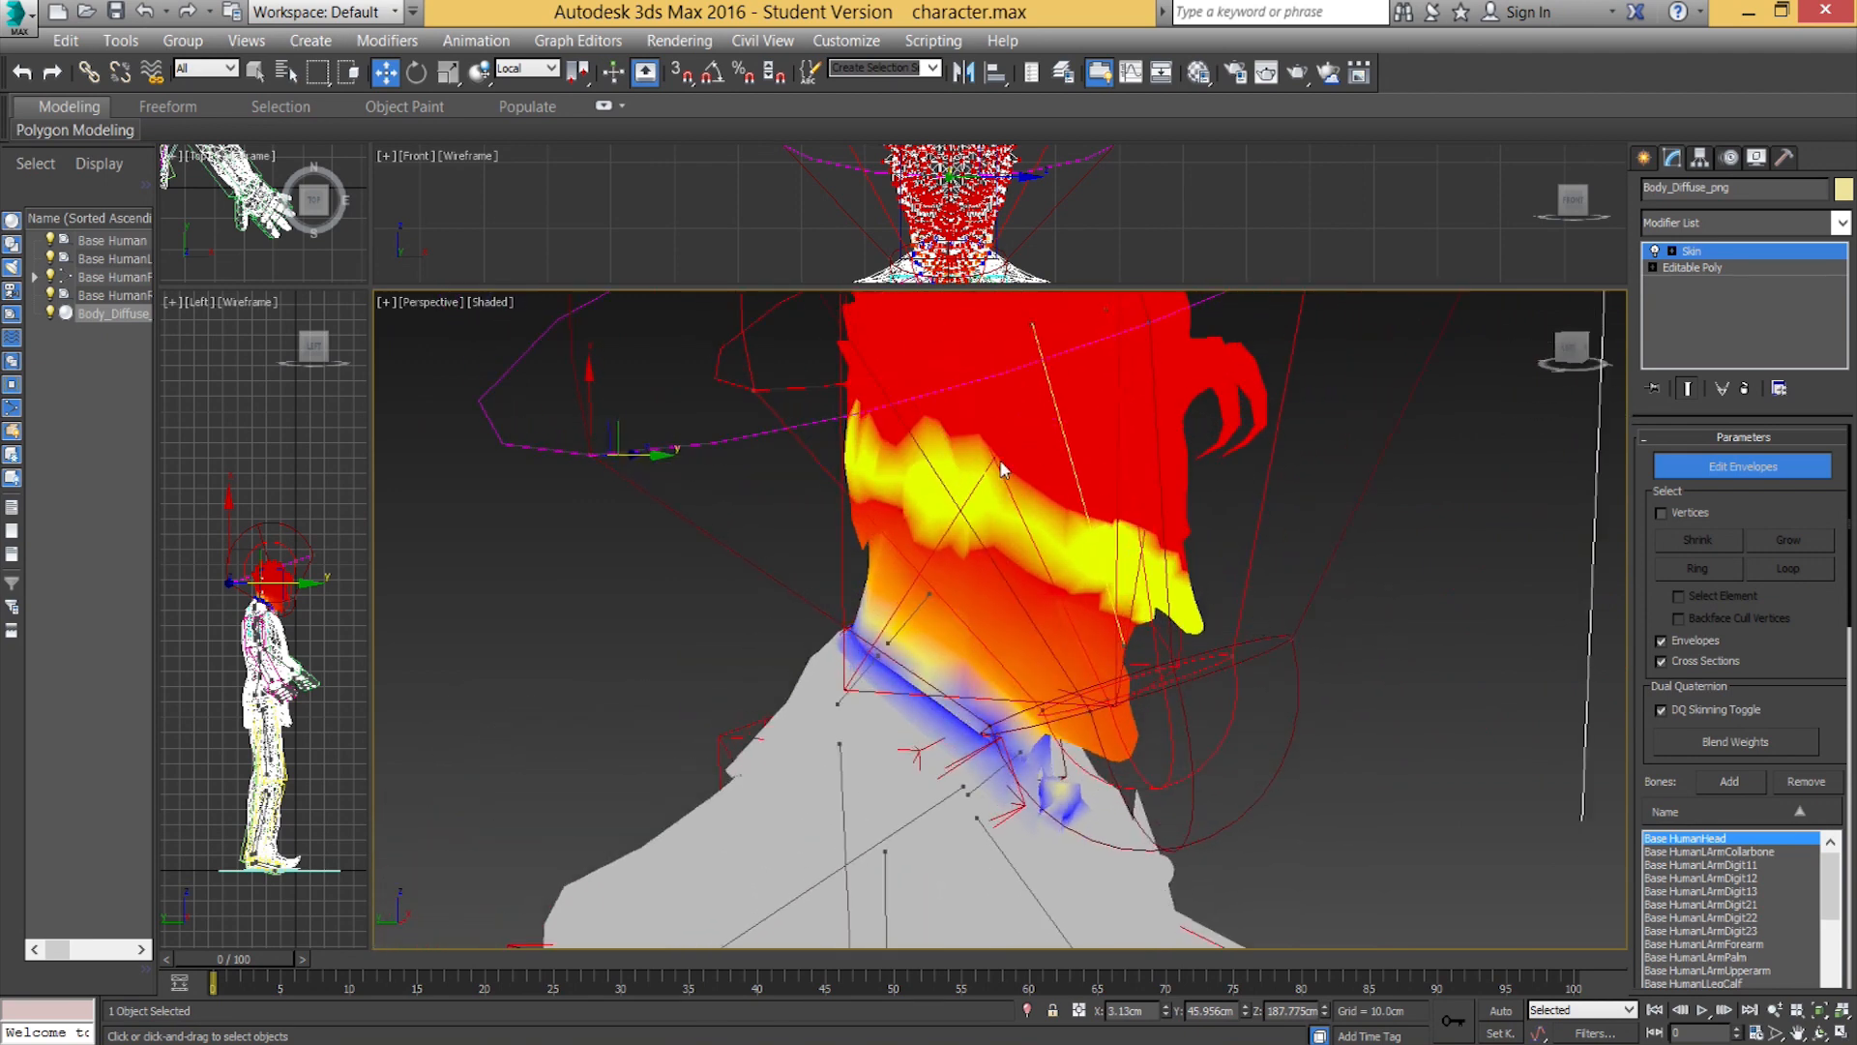
Enlarge the Left viewport around the head and display it shaded with edged faces.
scroll(292, 601, up, 10)
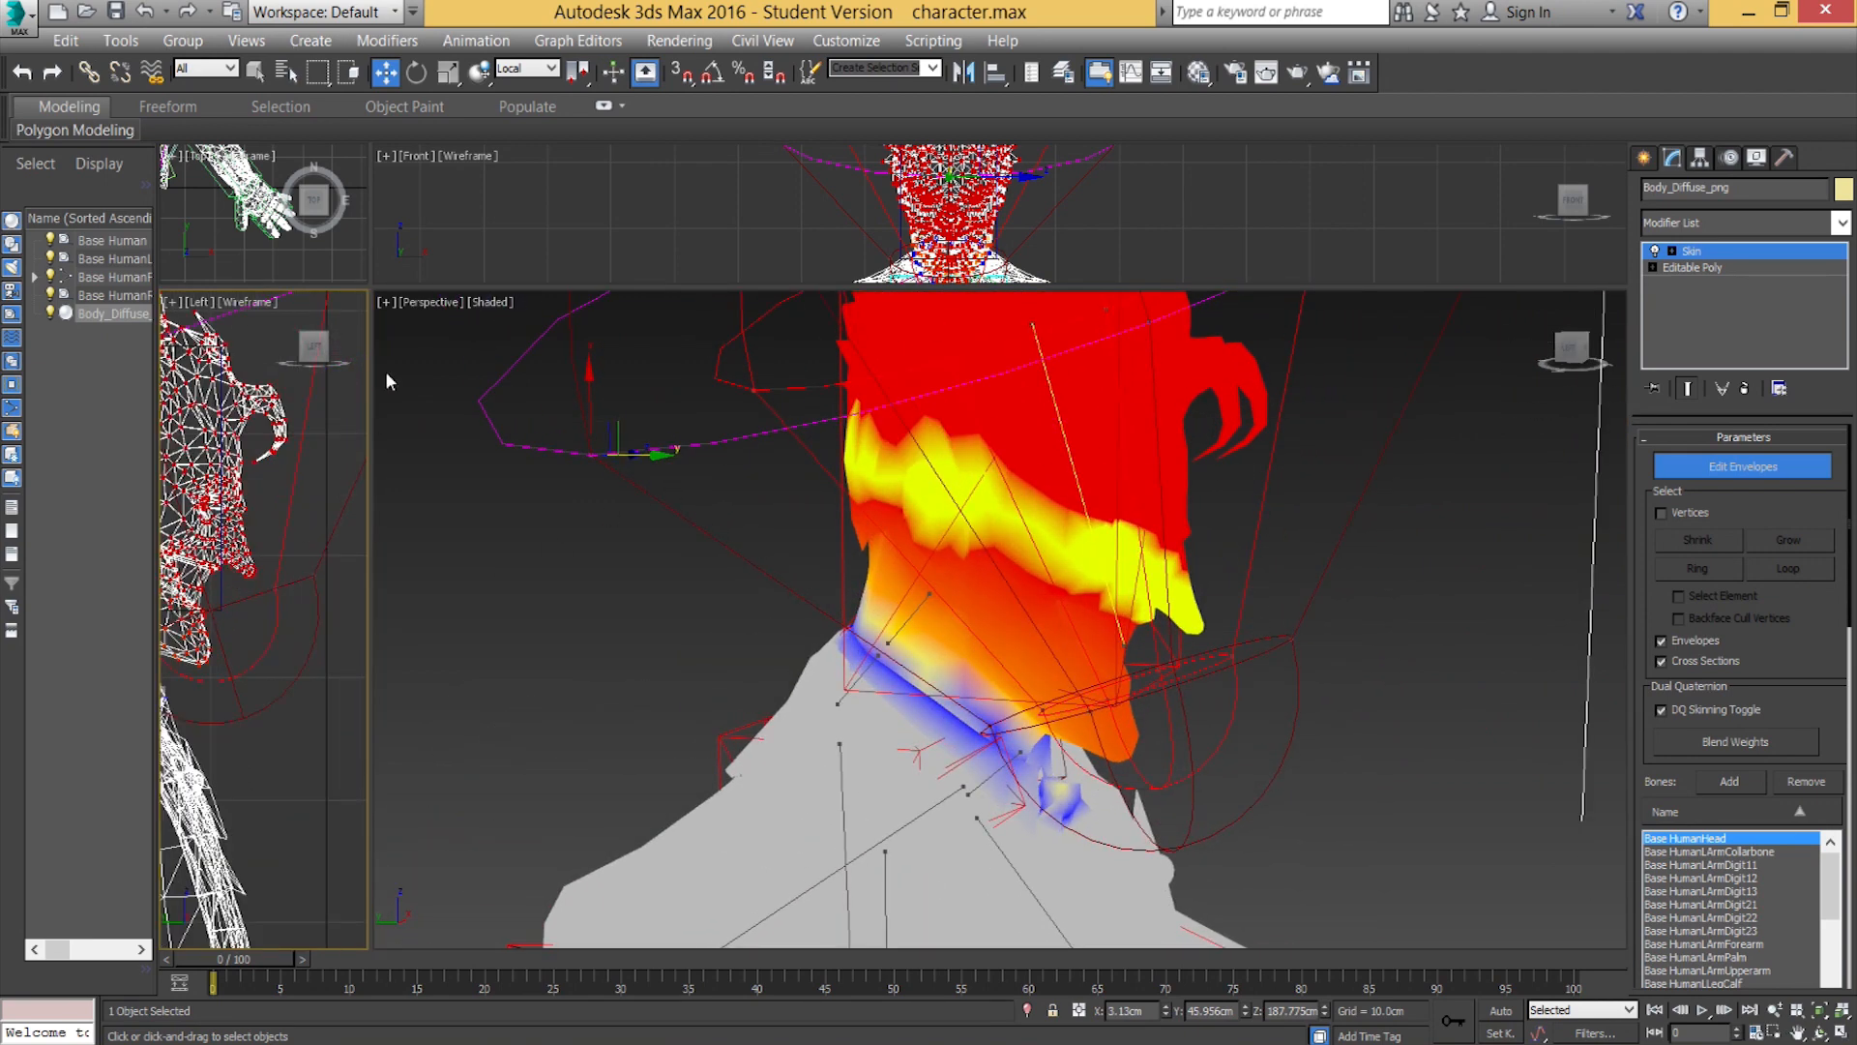
drag(373, 287, 956, 307)
scroll(743, 613, up, 4)
key(F3)
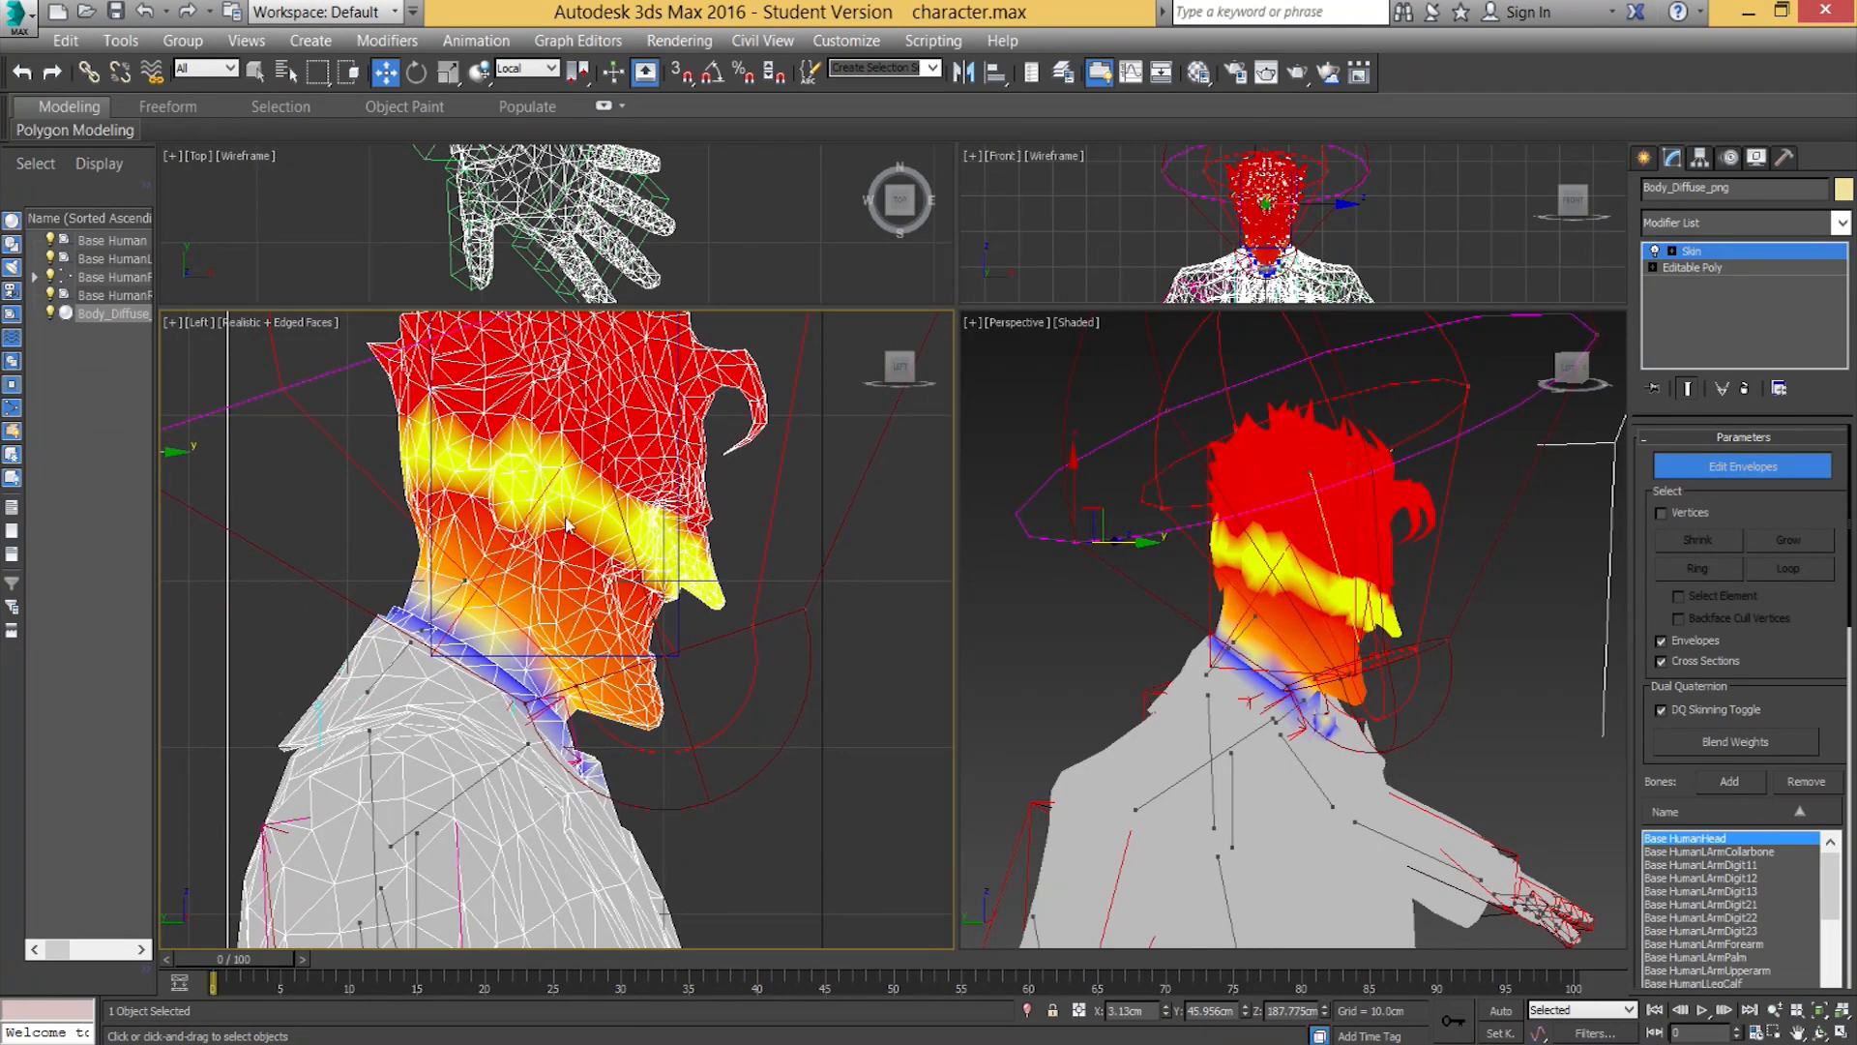
Switch to the fence selection region, enable vertex selection and outline the whole head down to the chin to select its vertices.
drag(324, 82, 326, 179)
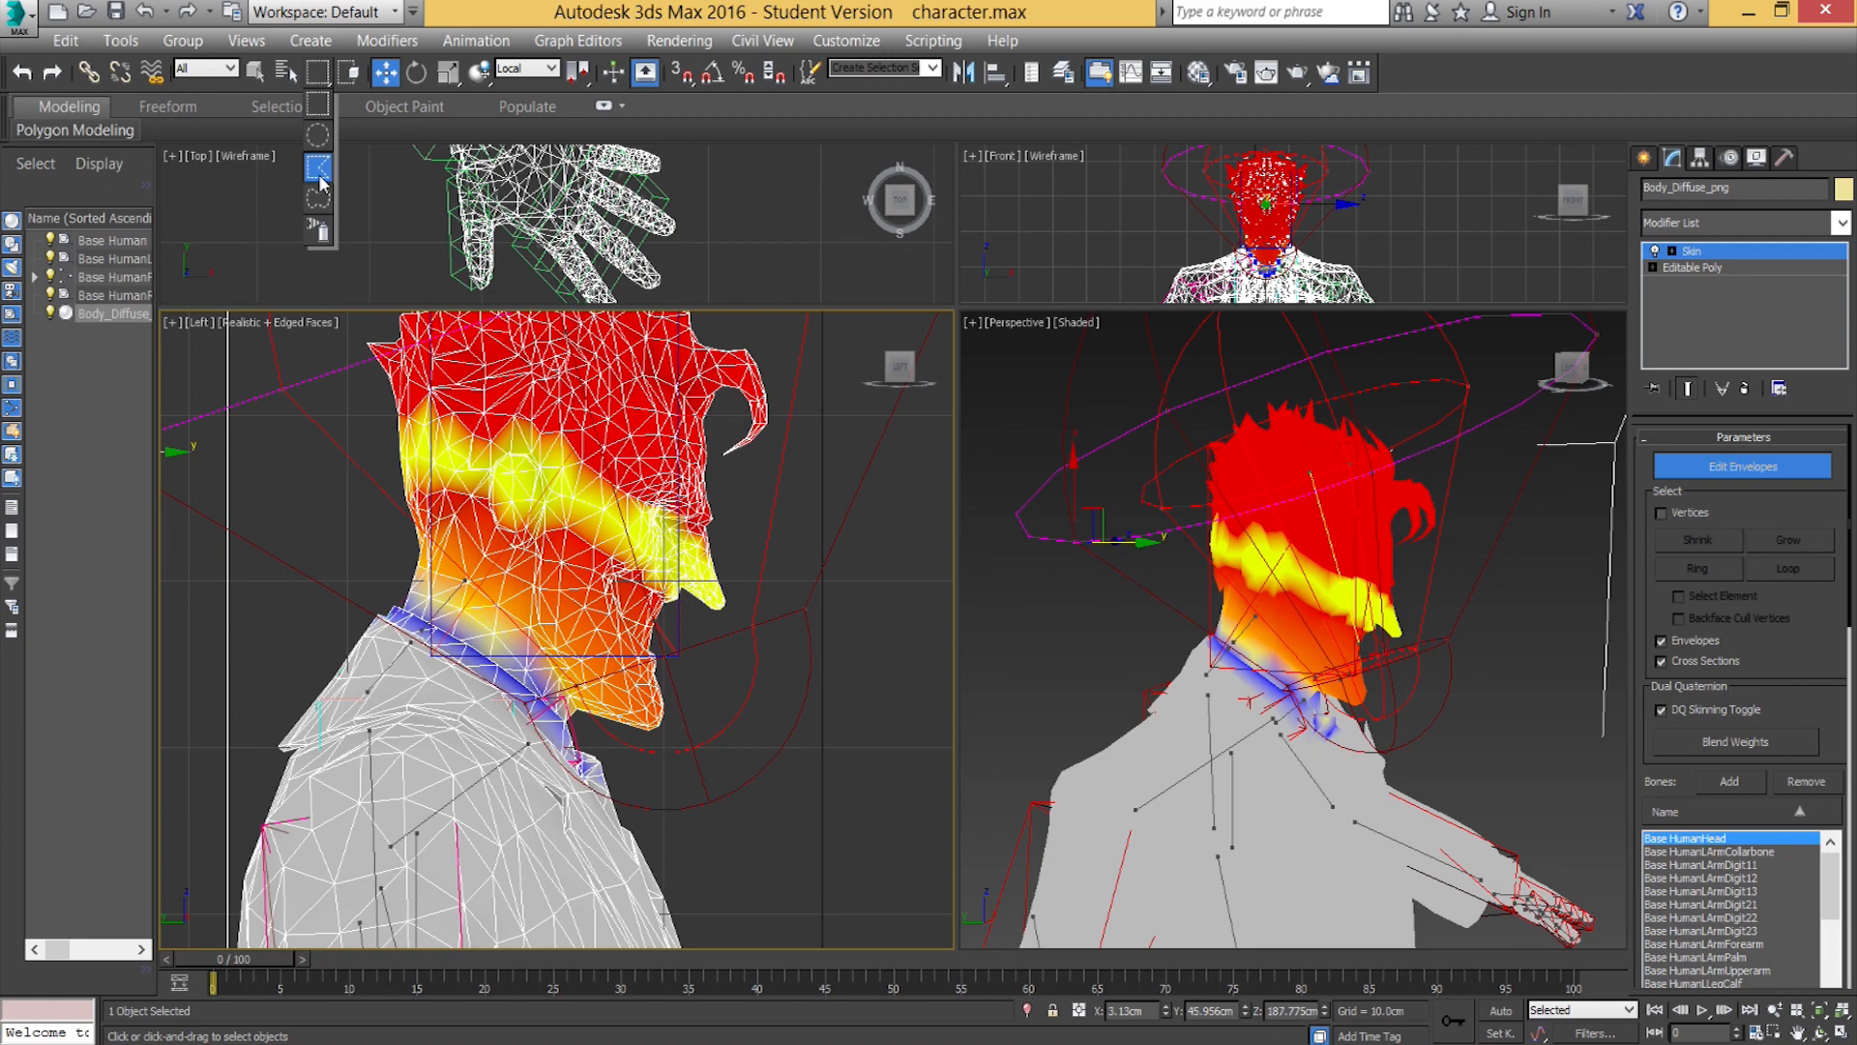
drag(321, 177, 321, 176)
middle_drag(410, 504, 544, 477)
scroll(365, 646, down, 2)
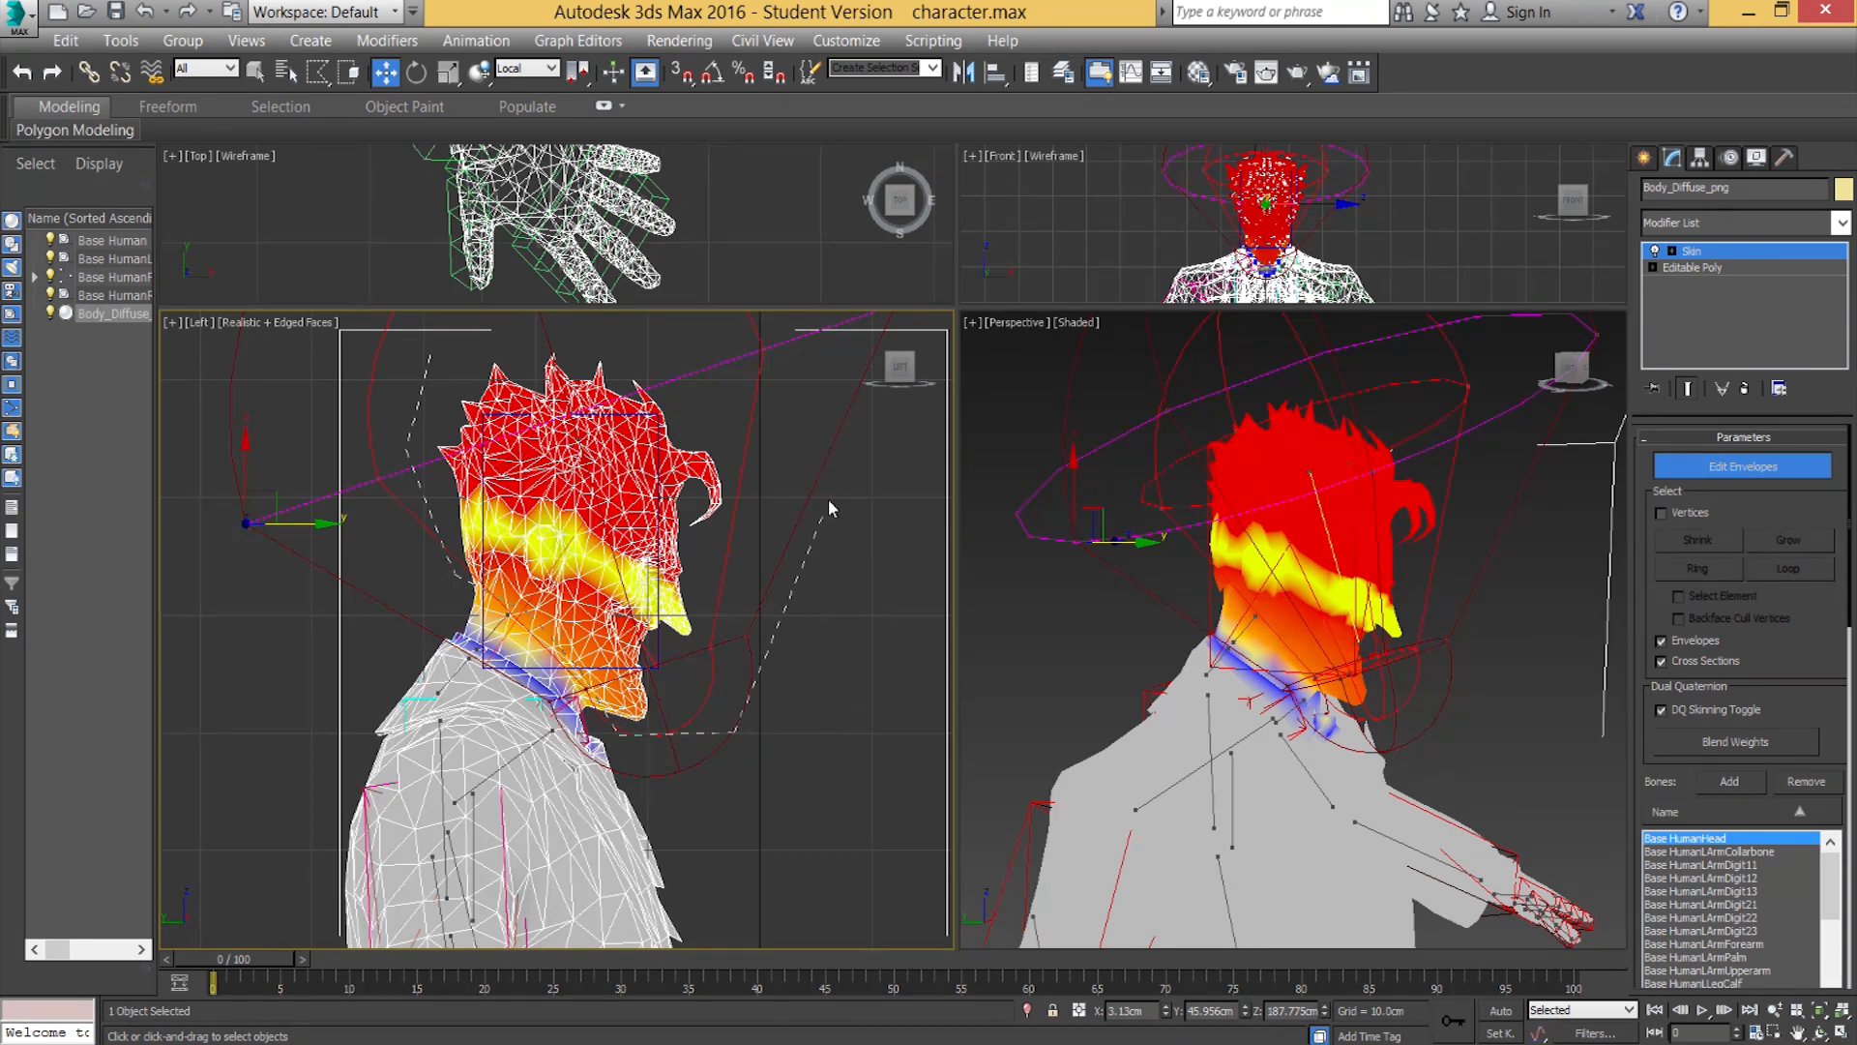
click(496, 352)
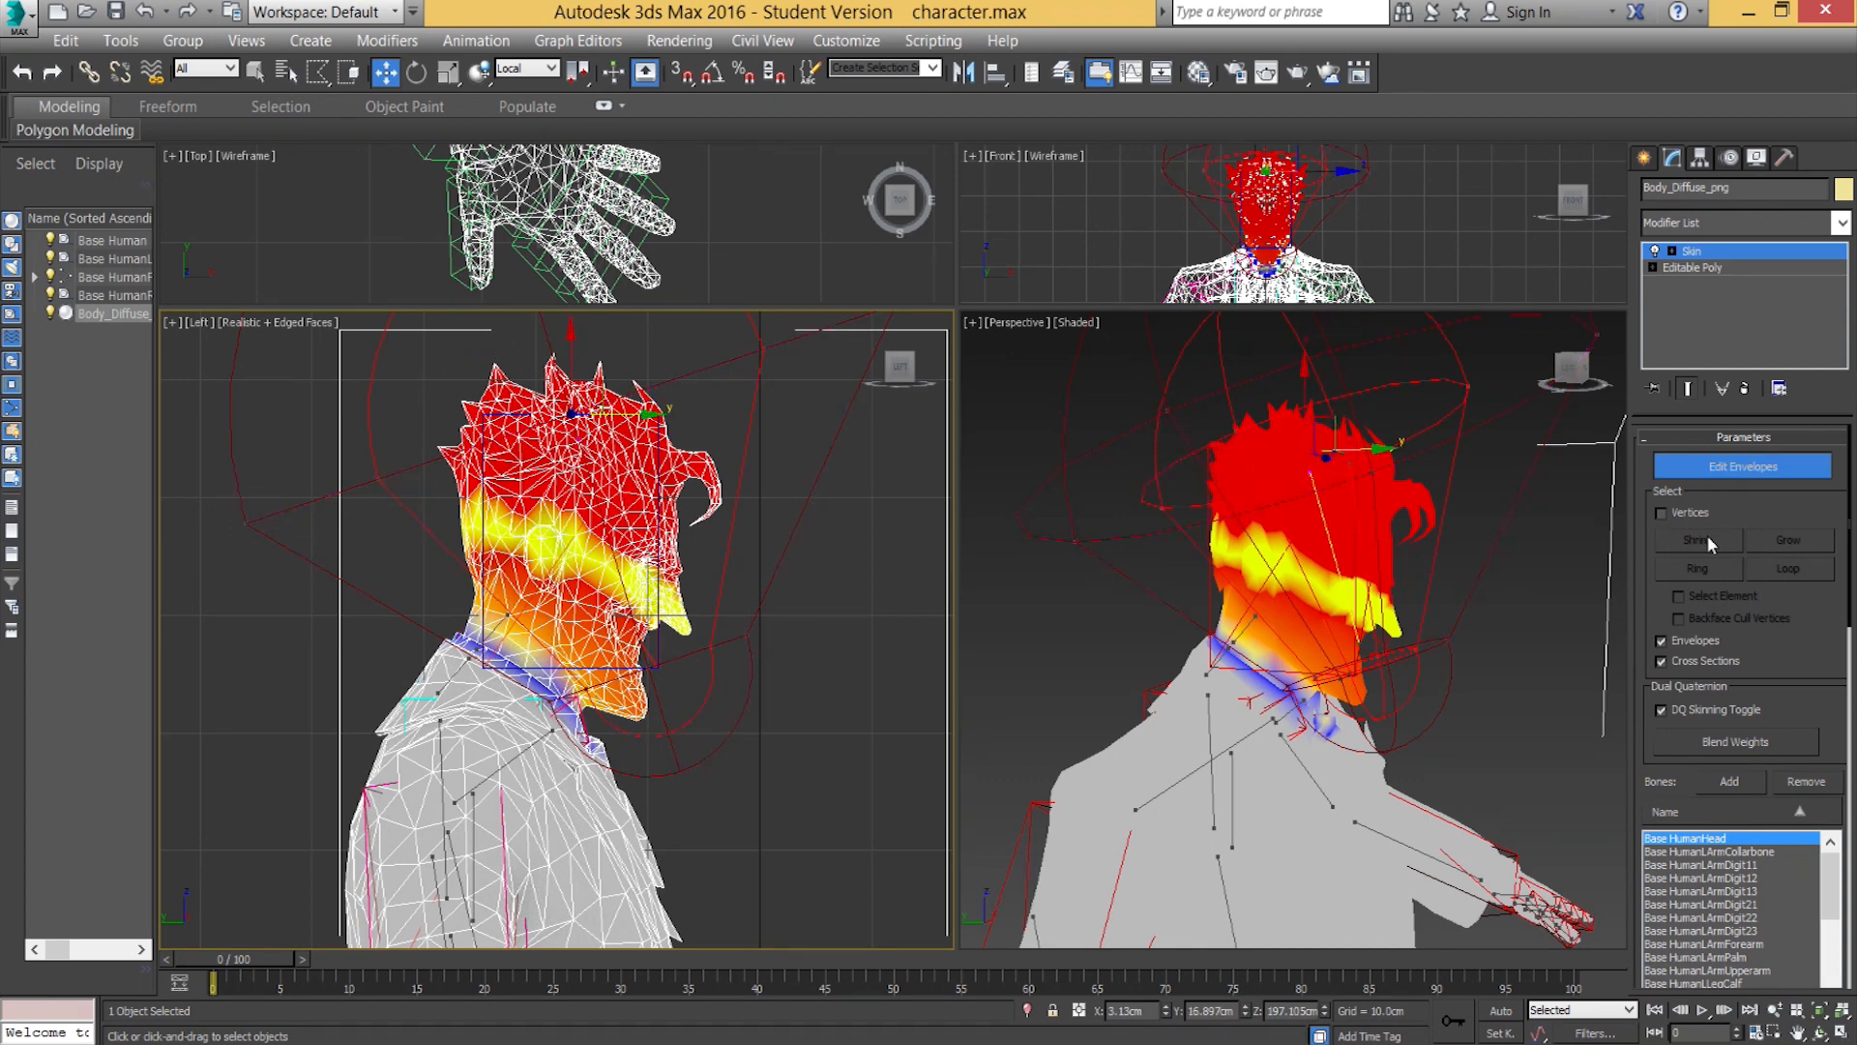
click(1662, 514)
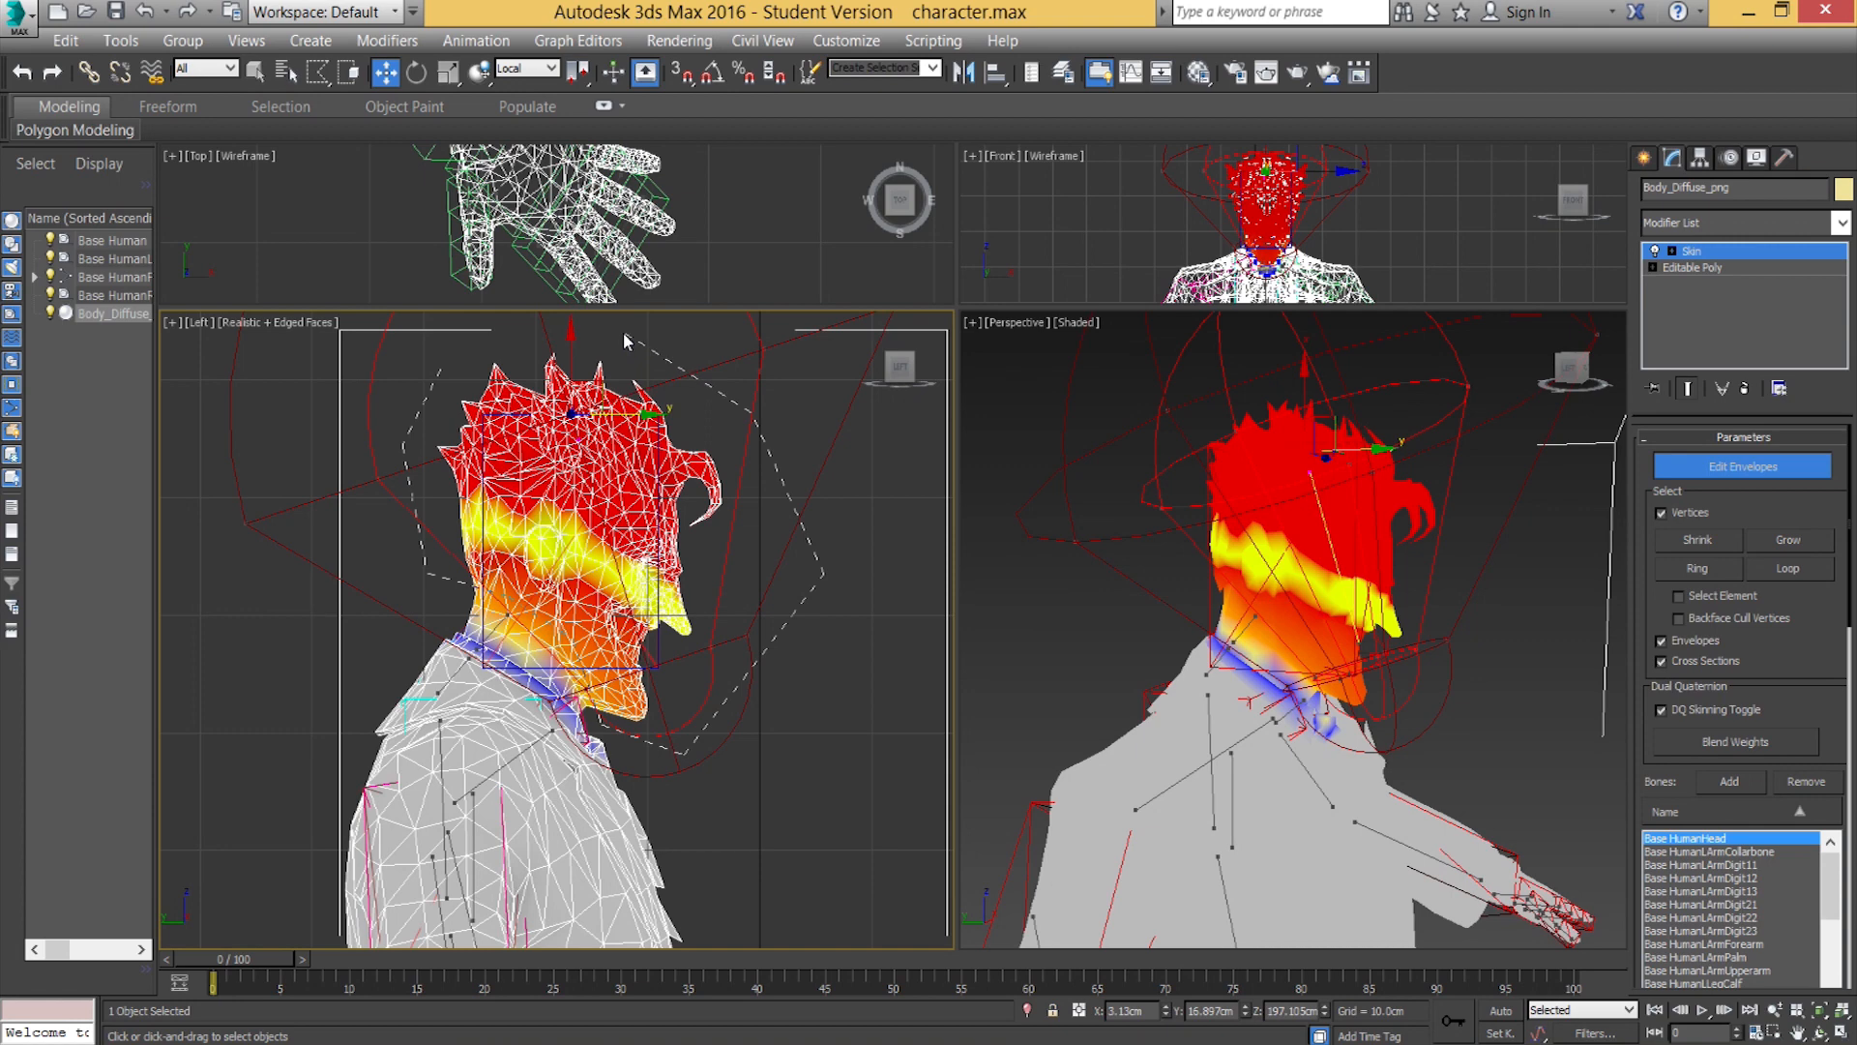
double_click(484, 352)
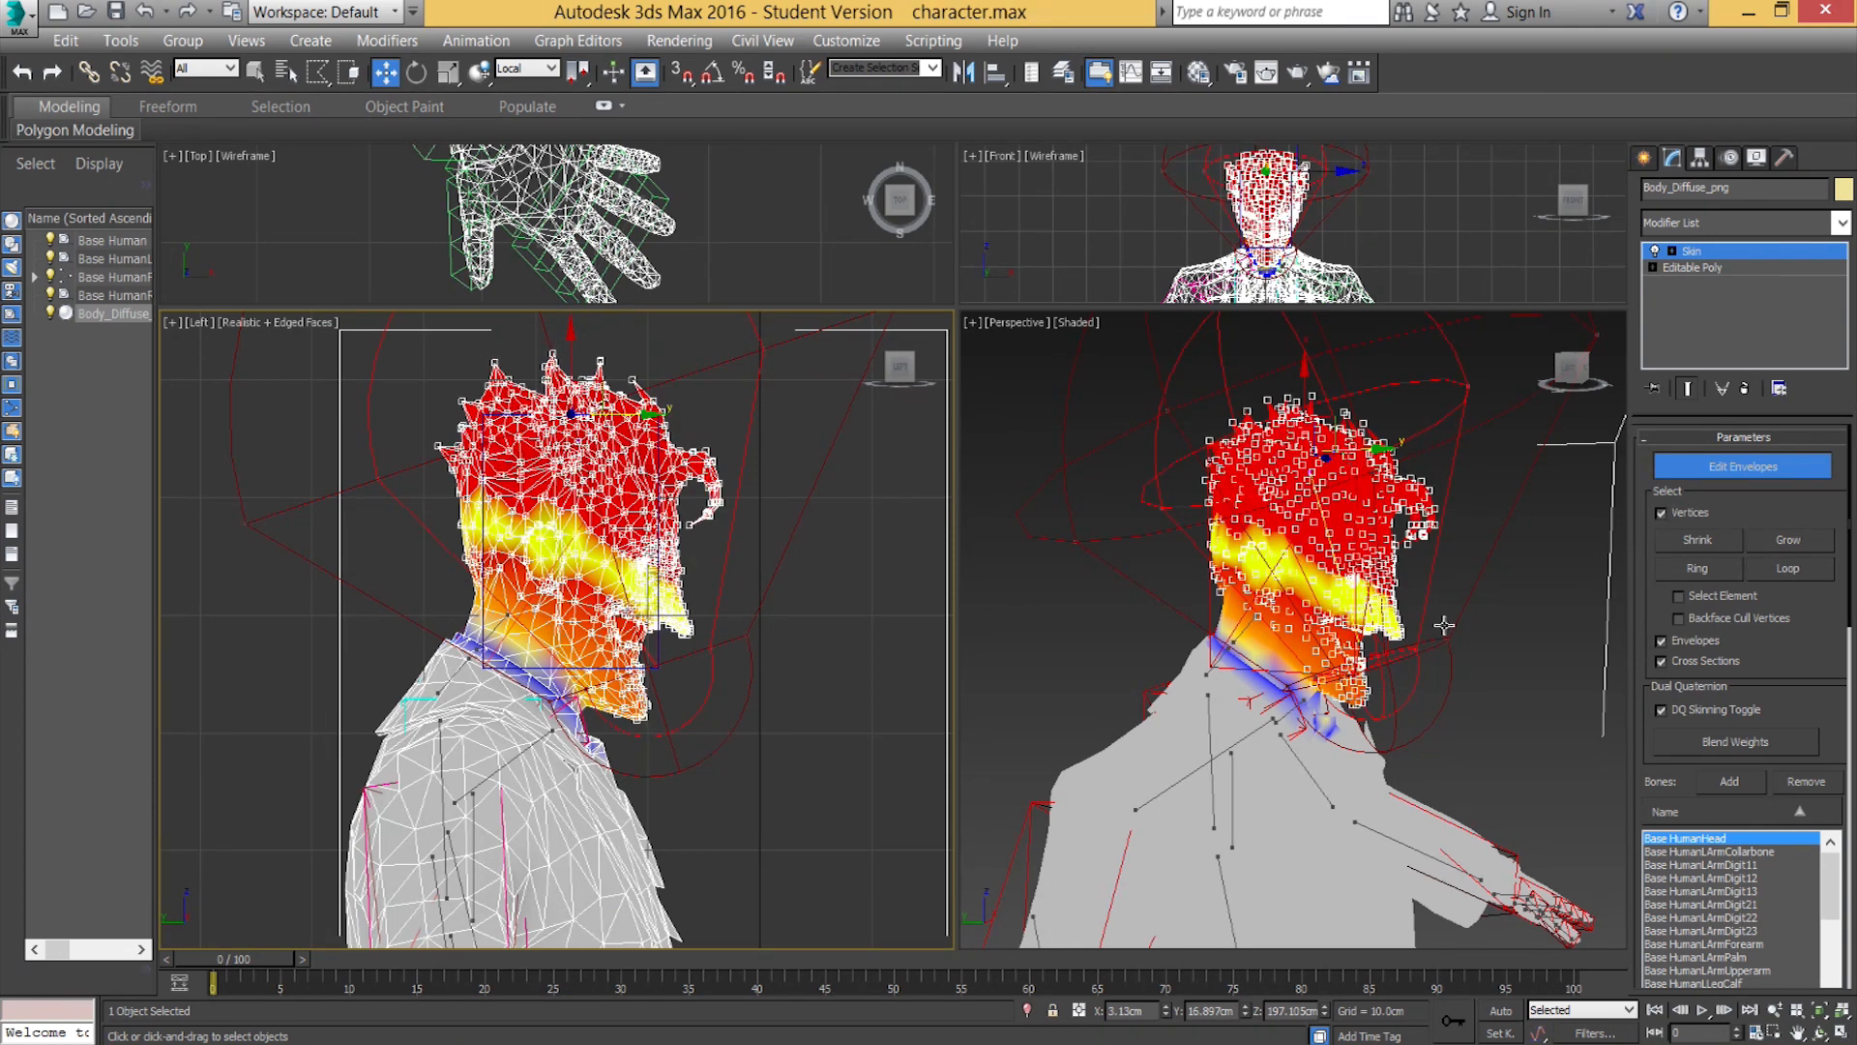
Use the Weight Tool to set the selected head vertices' weight to 1 for the head bone, and close the tool.
alt+middle_drag(1336, 621, 962, 564)
middle_drag(671, 493, 649, 549)
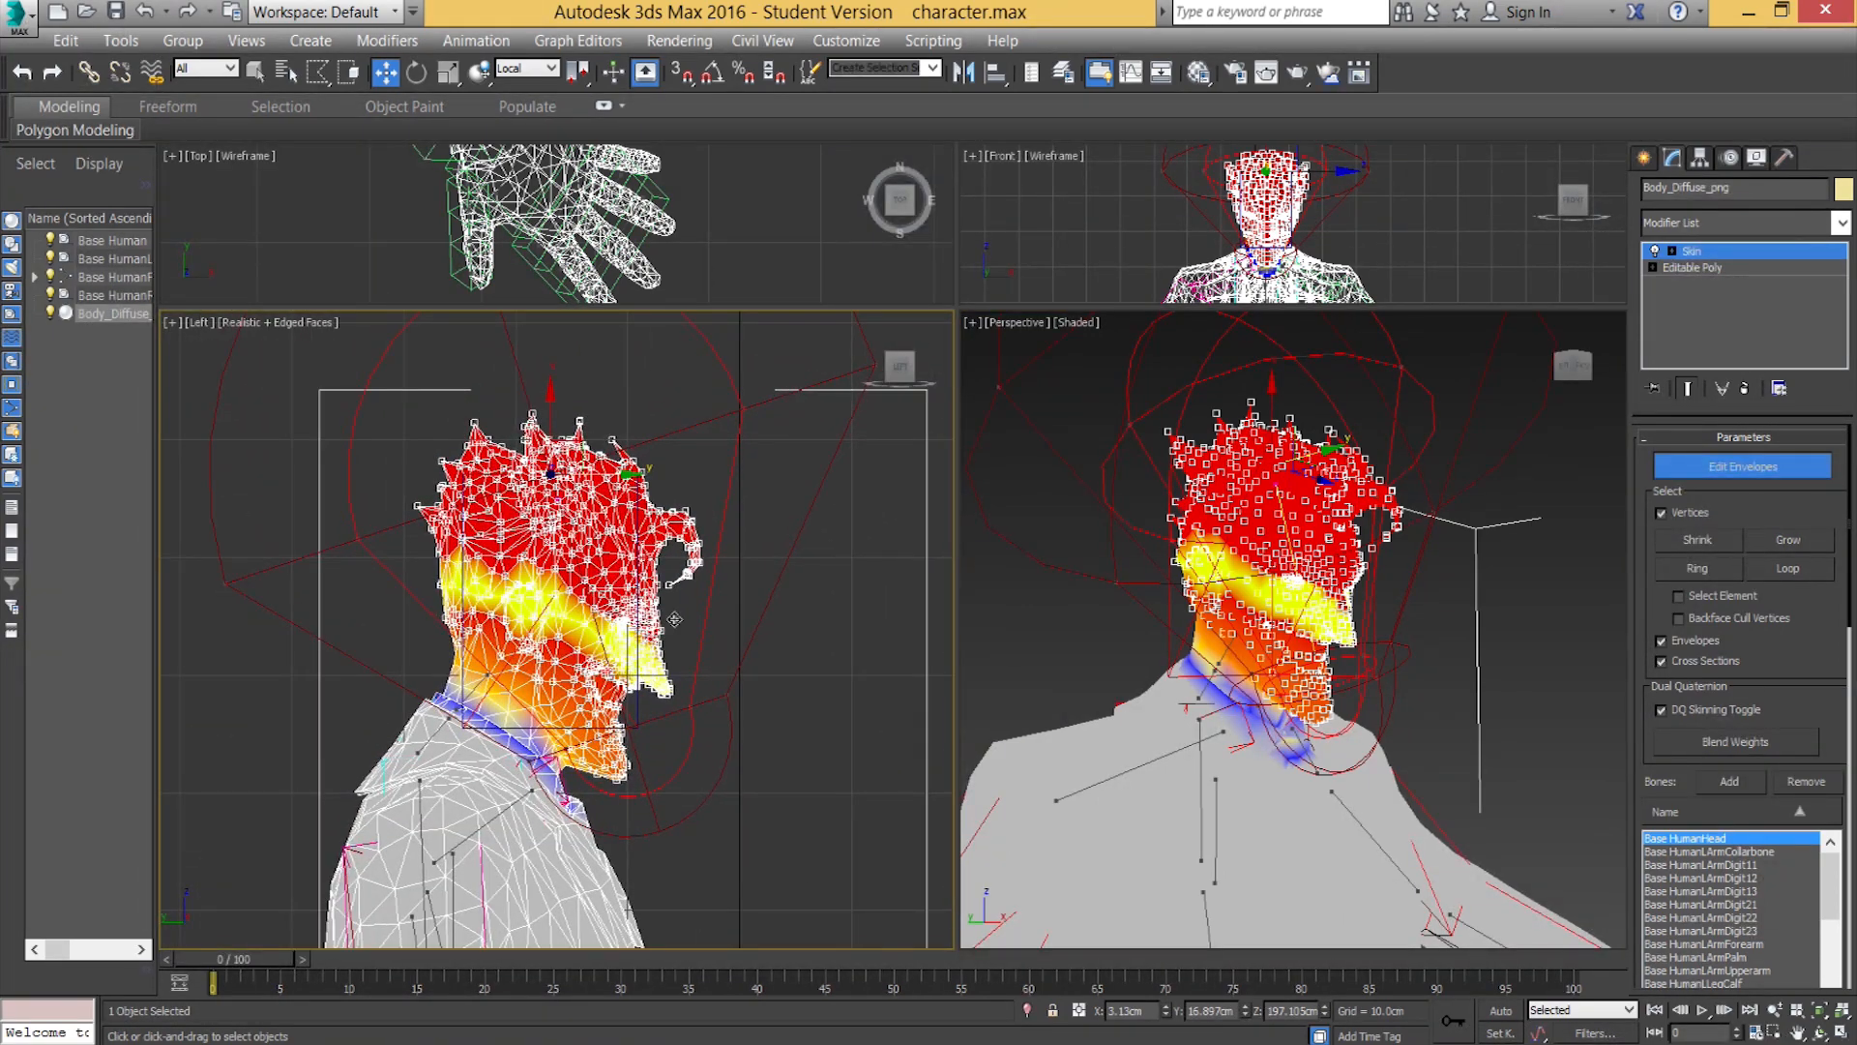
mouse_move(1454, 606)
alt+middle_down()
mouse_move(1470, 610)
mouse_move(1431, 620)
alt+middle_up()
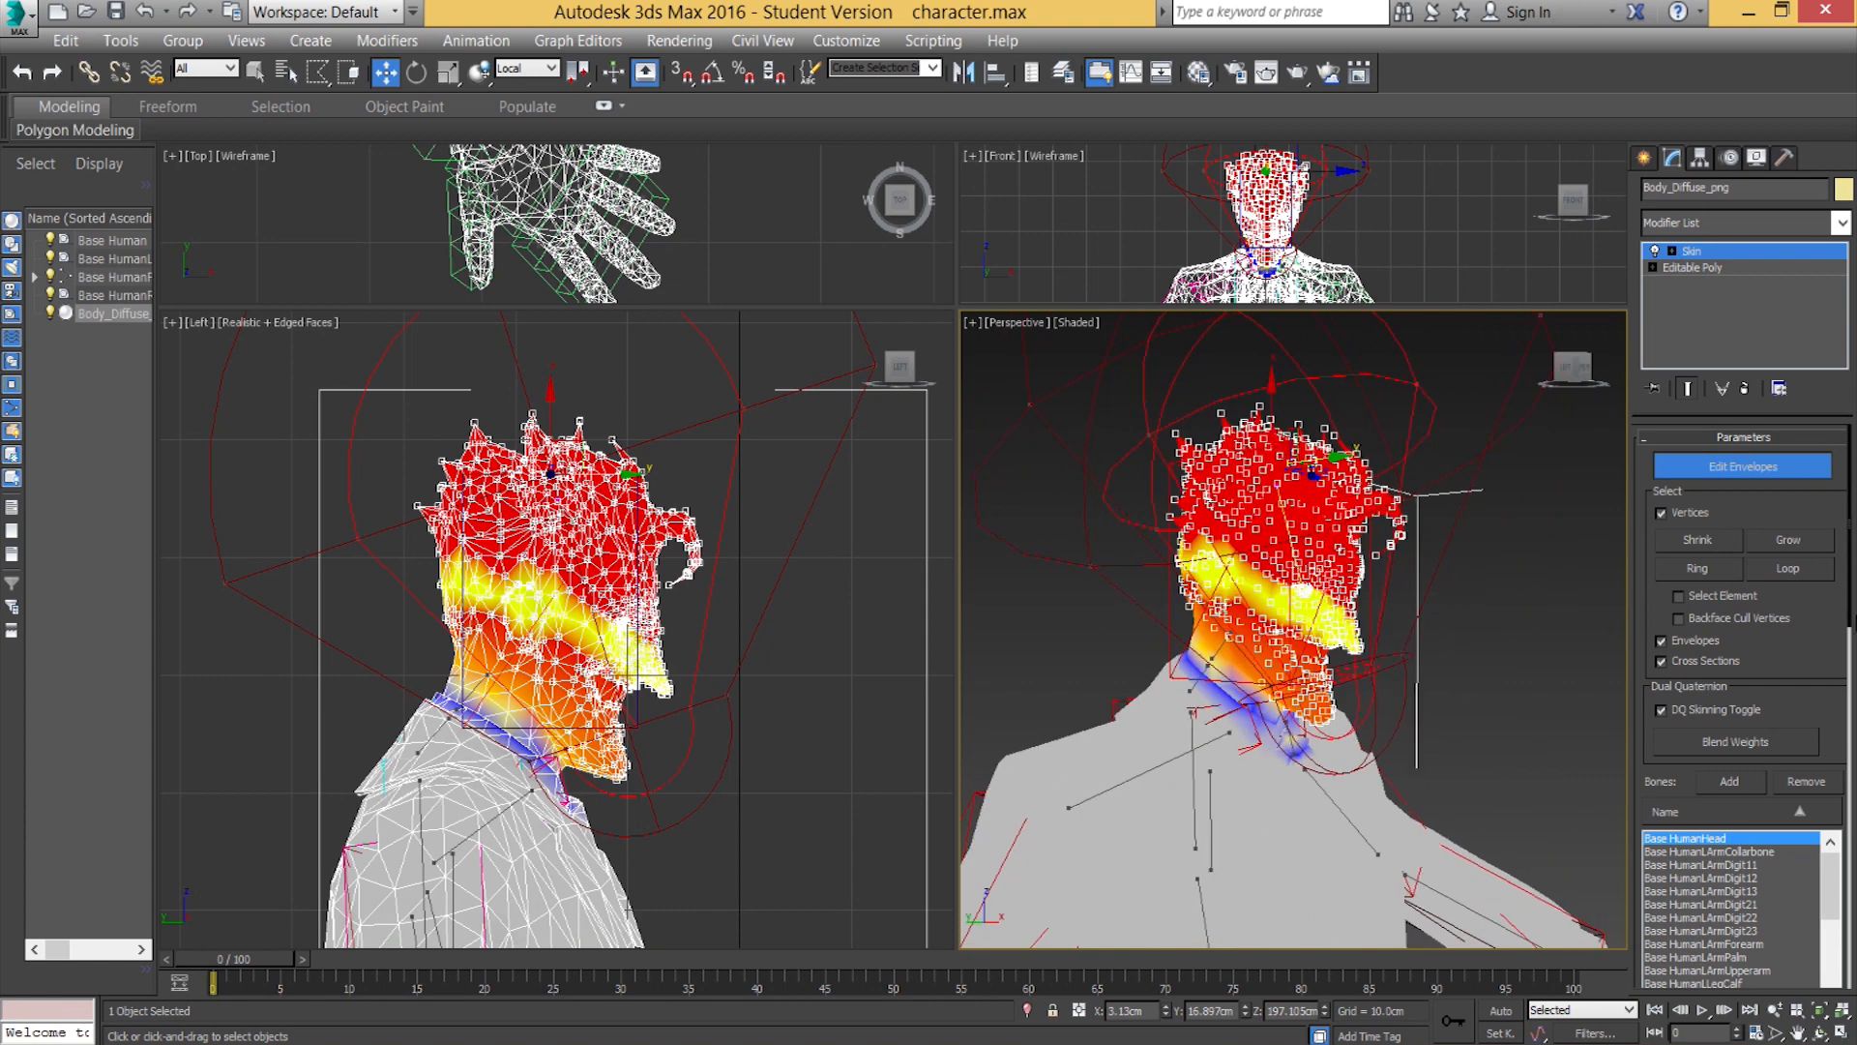
drag(1850, 576, 1853, 836)
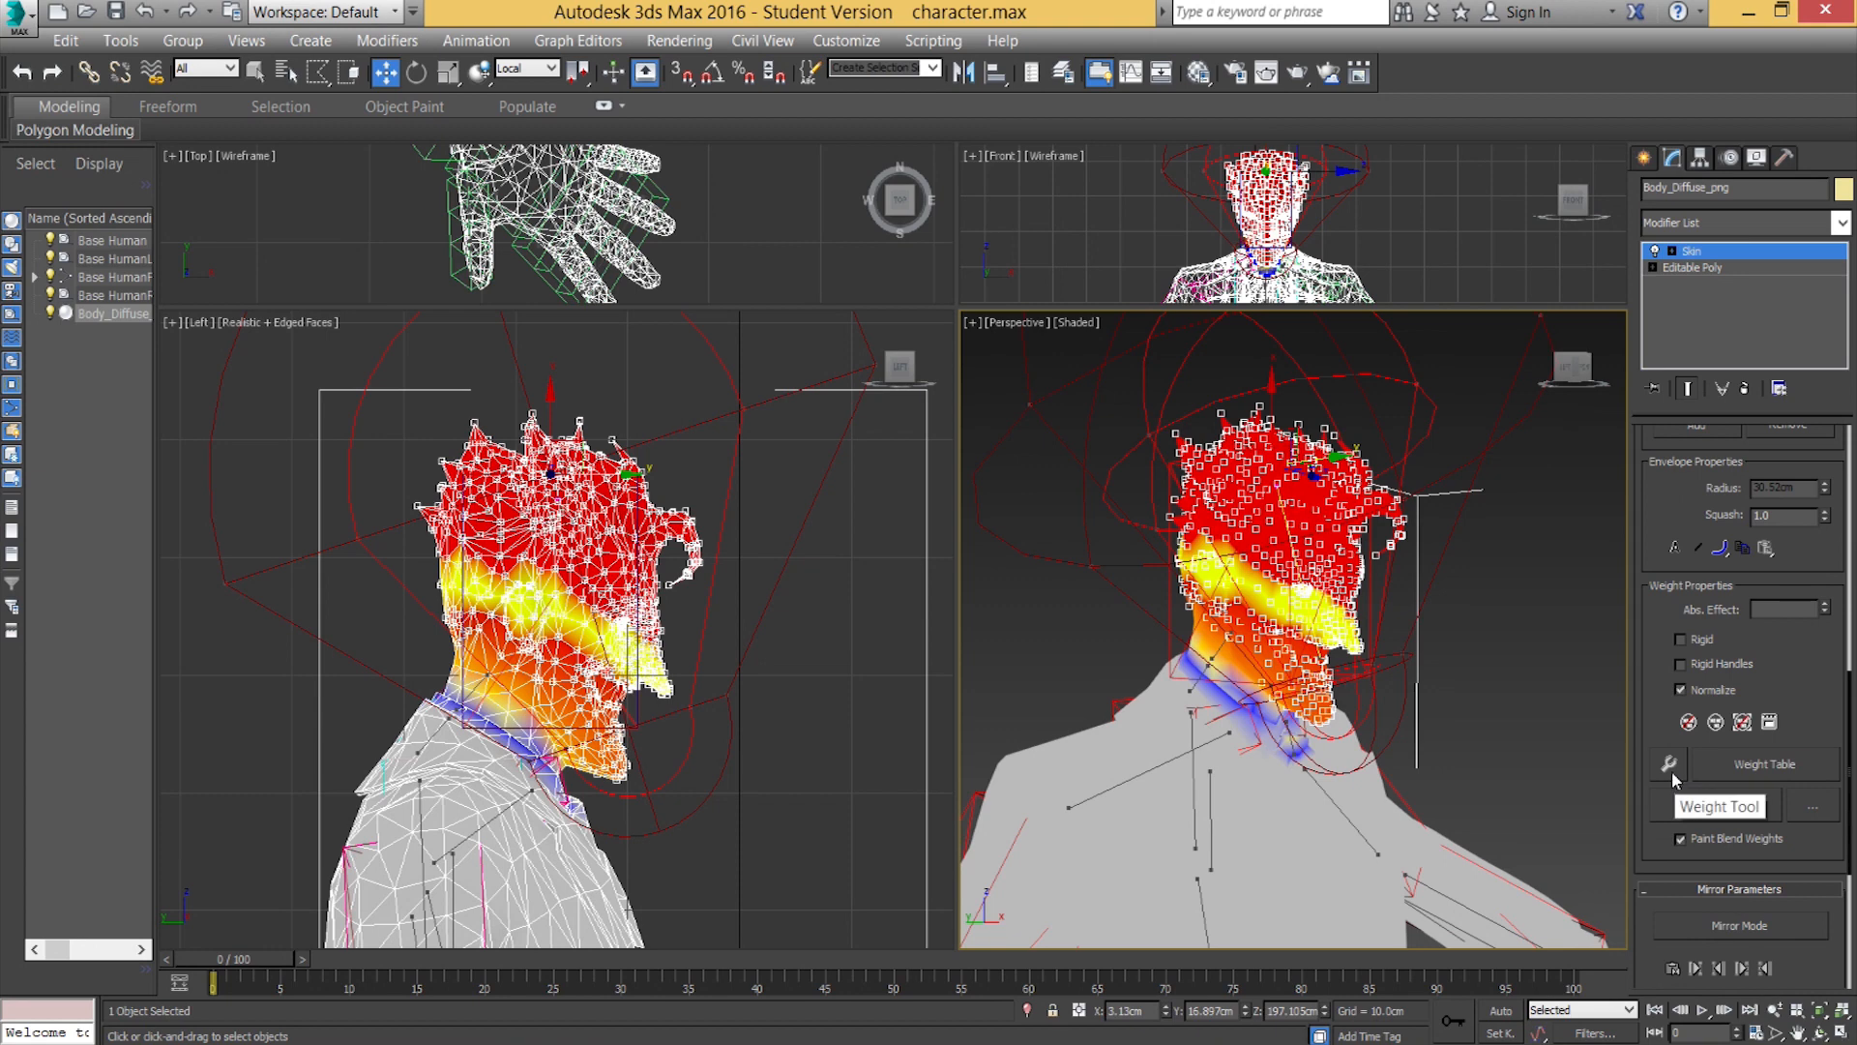
click(1669, 766)
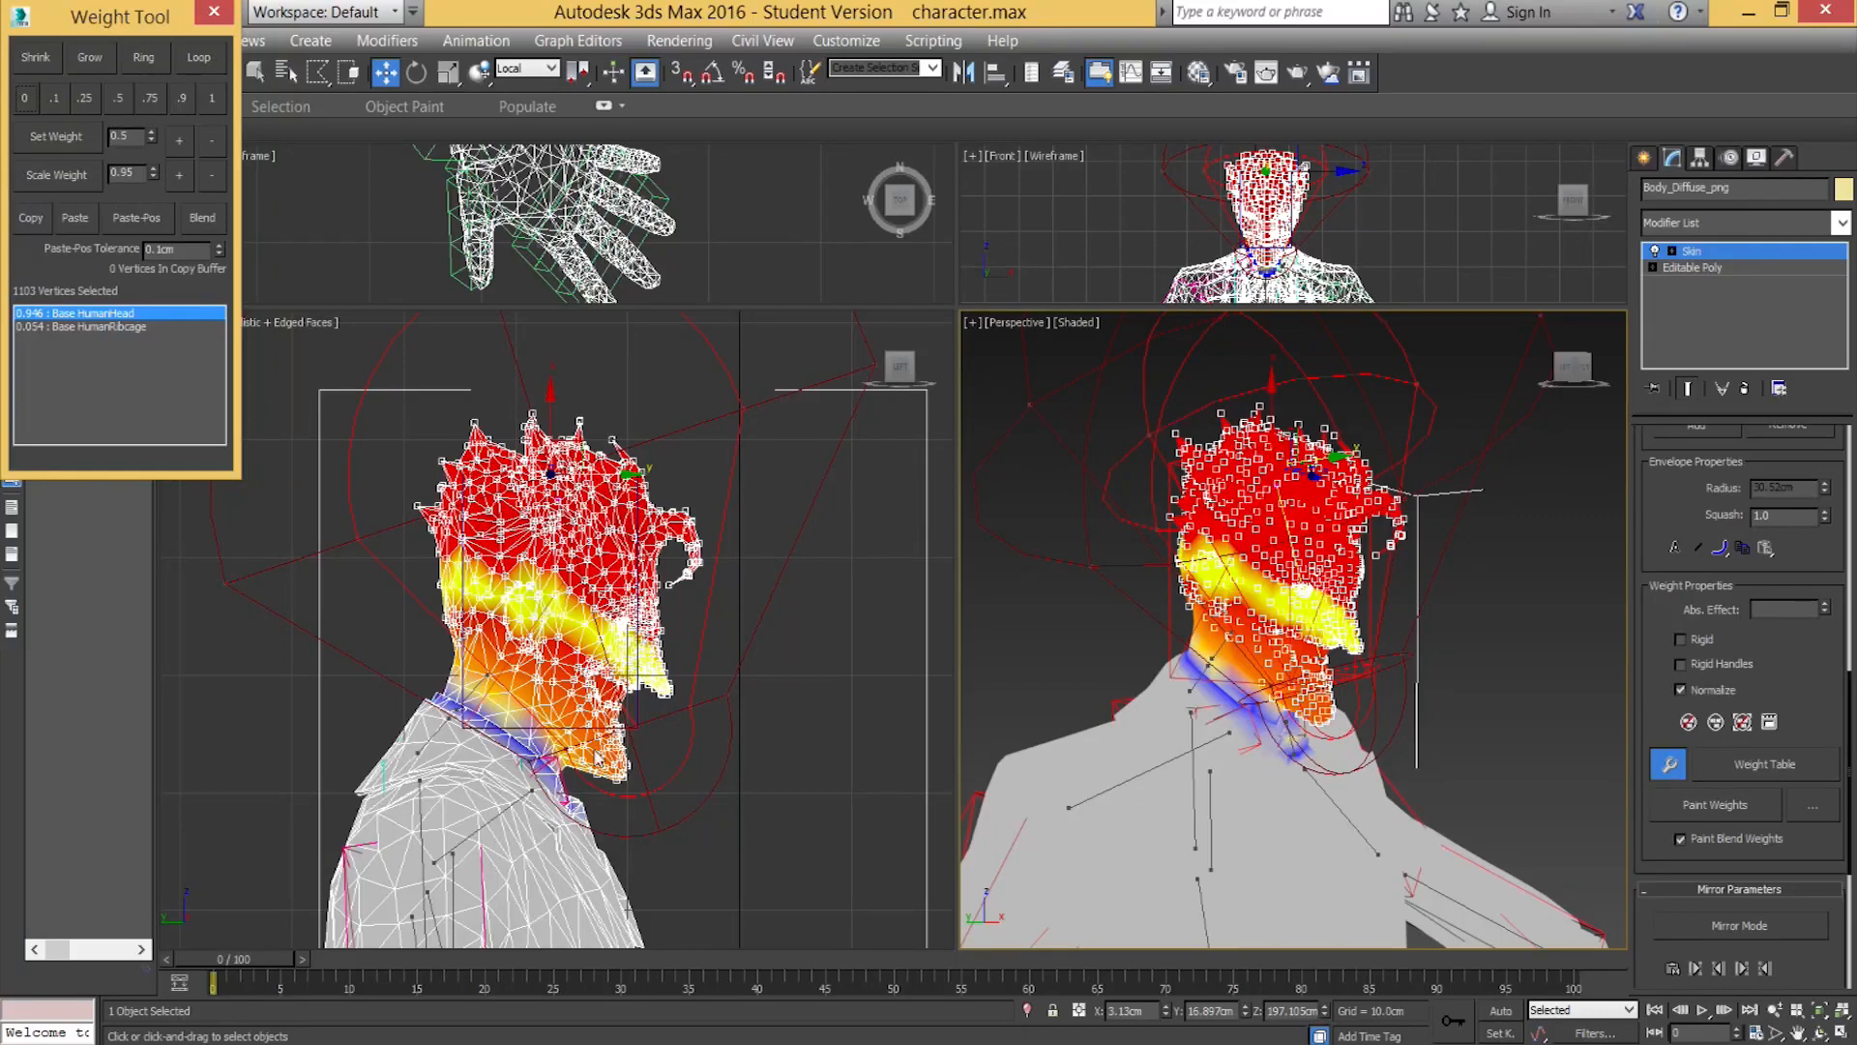
click(214, 99)
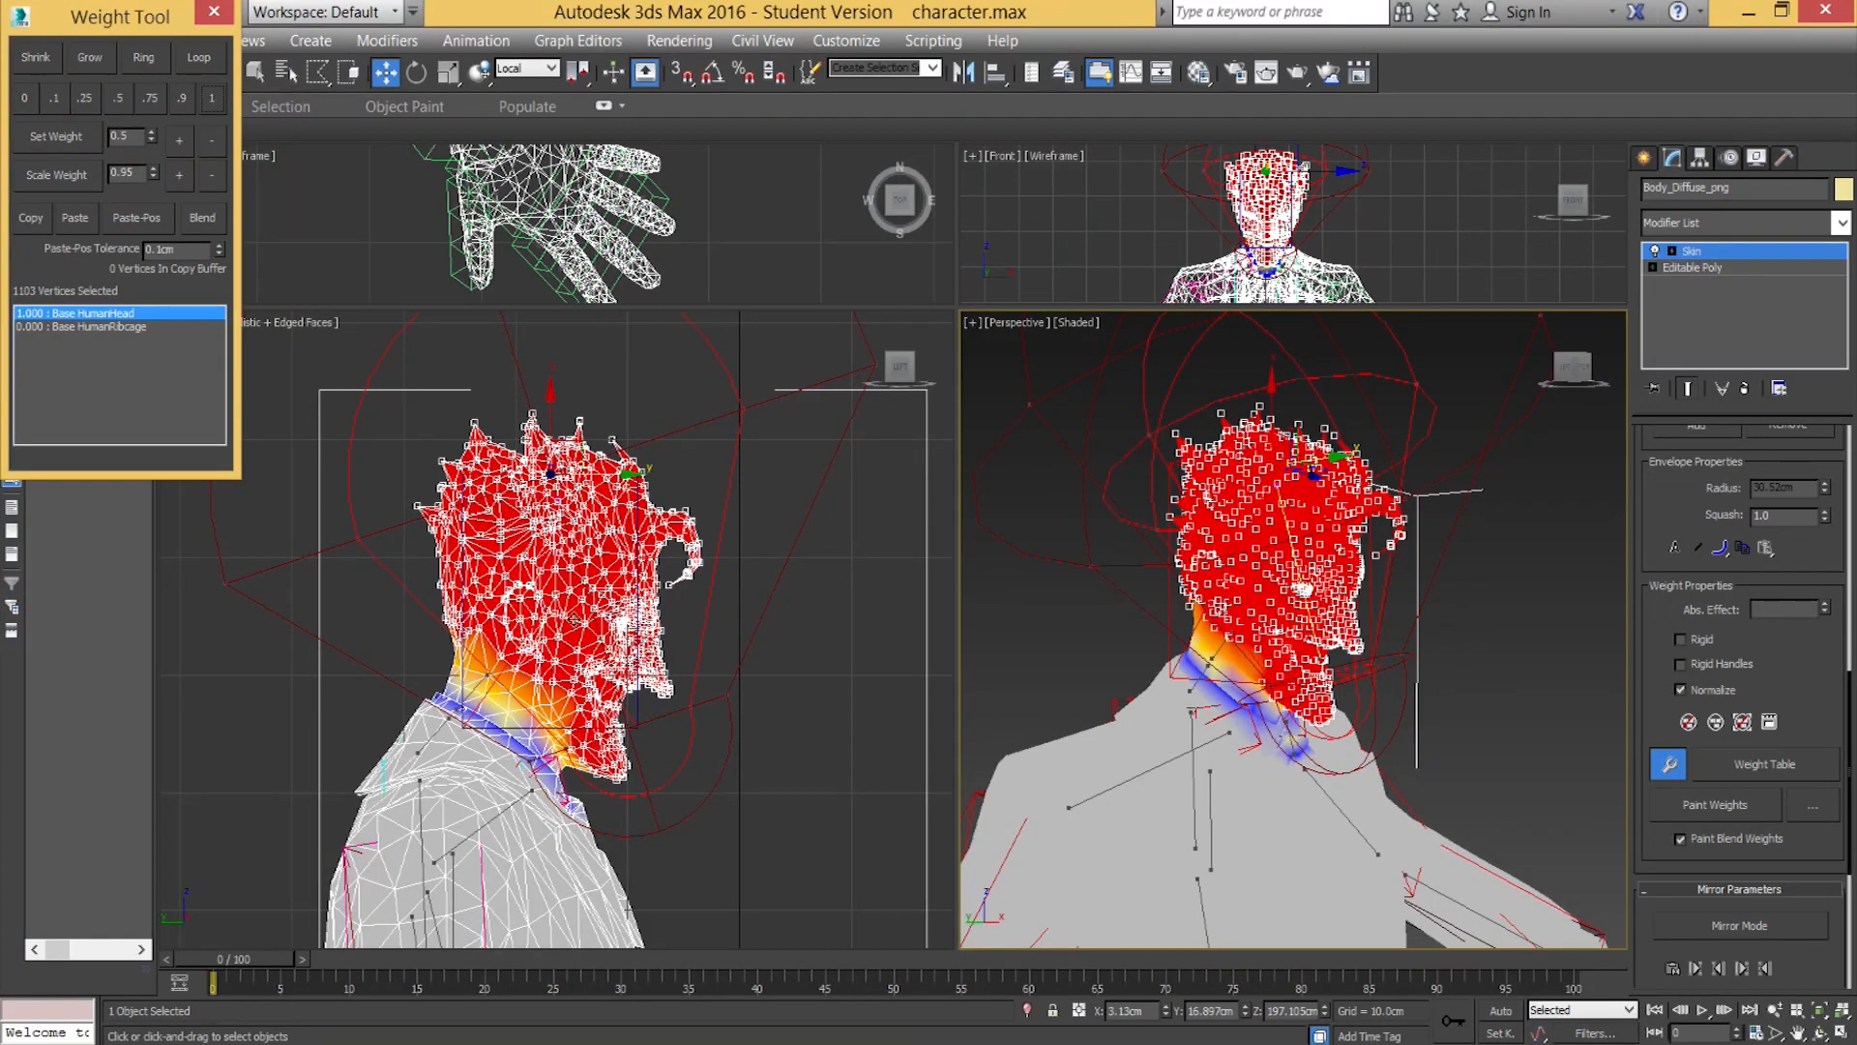
click(1112, 630)
alt+middle_drag(1342, 665, 1083, 619)
click(214, 10)
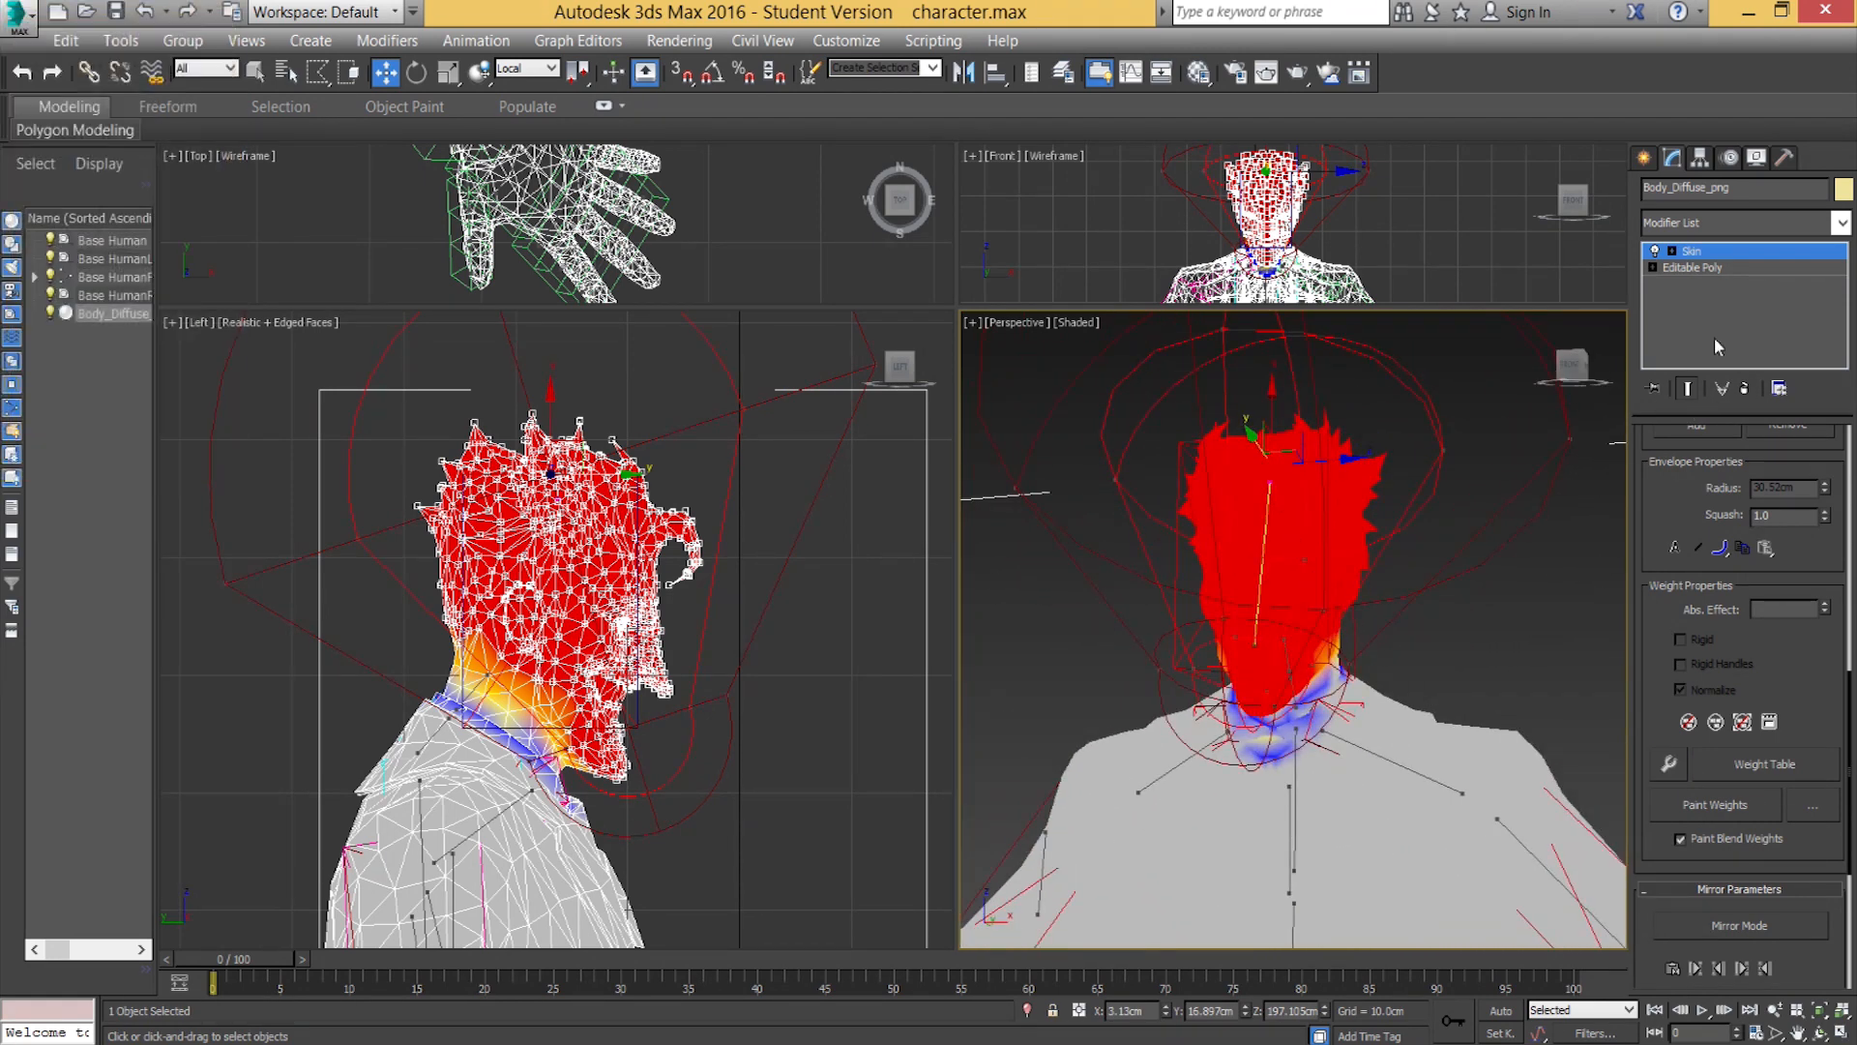
Exit envelope editing, test the new head weights by rotating the head bone in several directions, restore its pose and reselect the body mesh.
click(1699, 255)
alt+middle_drag(1157, 829, 1173, 751)
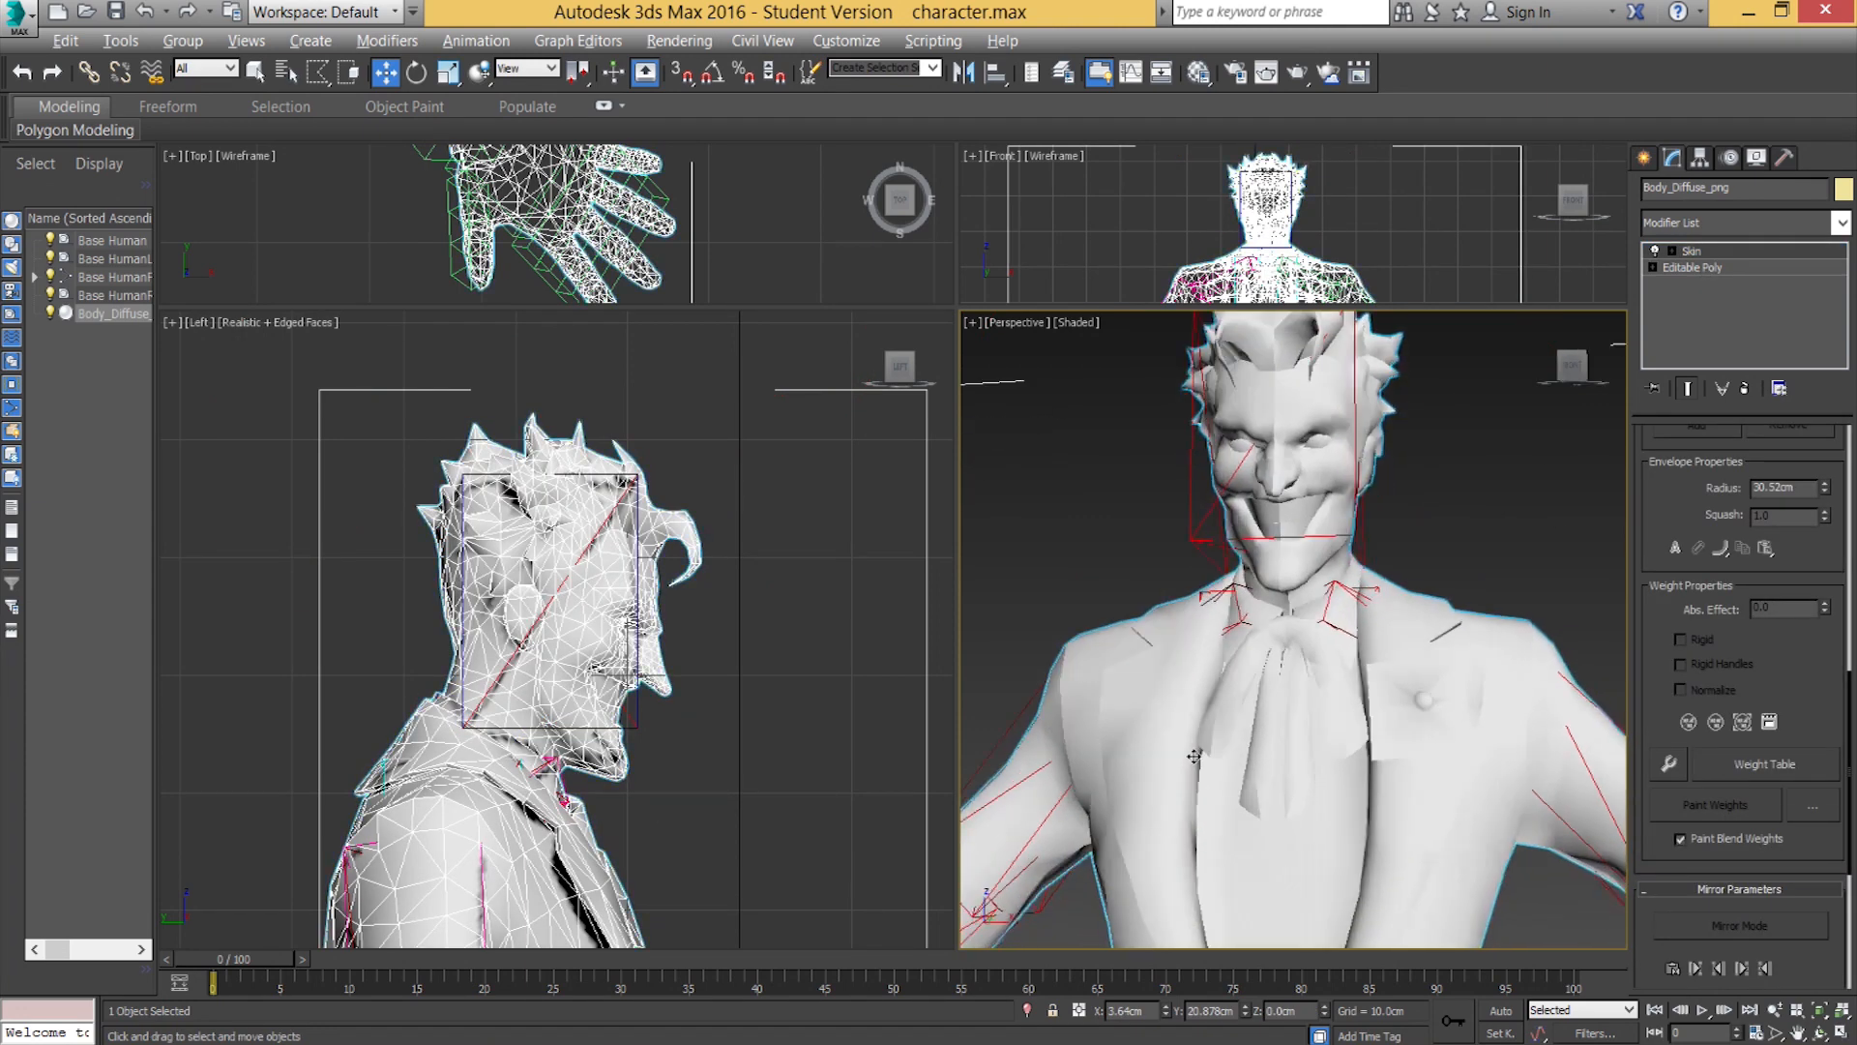
scroll(1188, 757, down, 5)
scroll(1212, 761, up, 3)
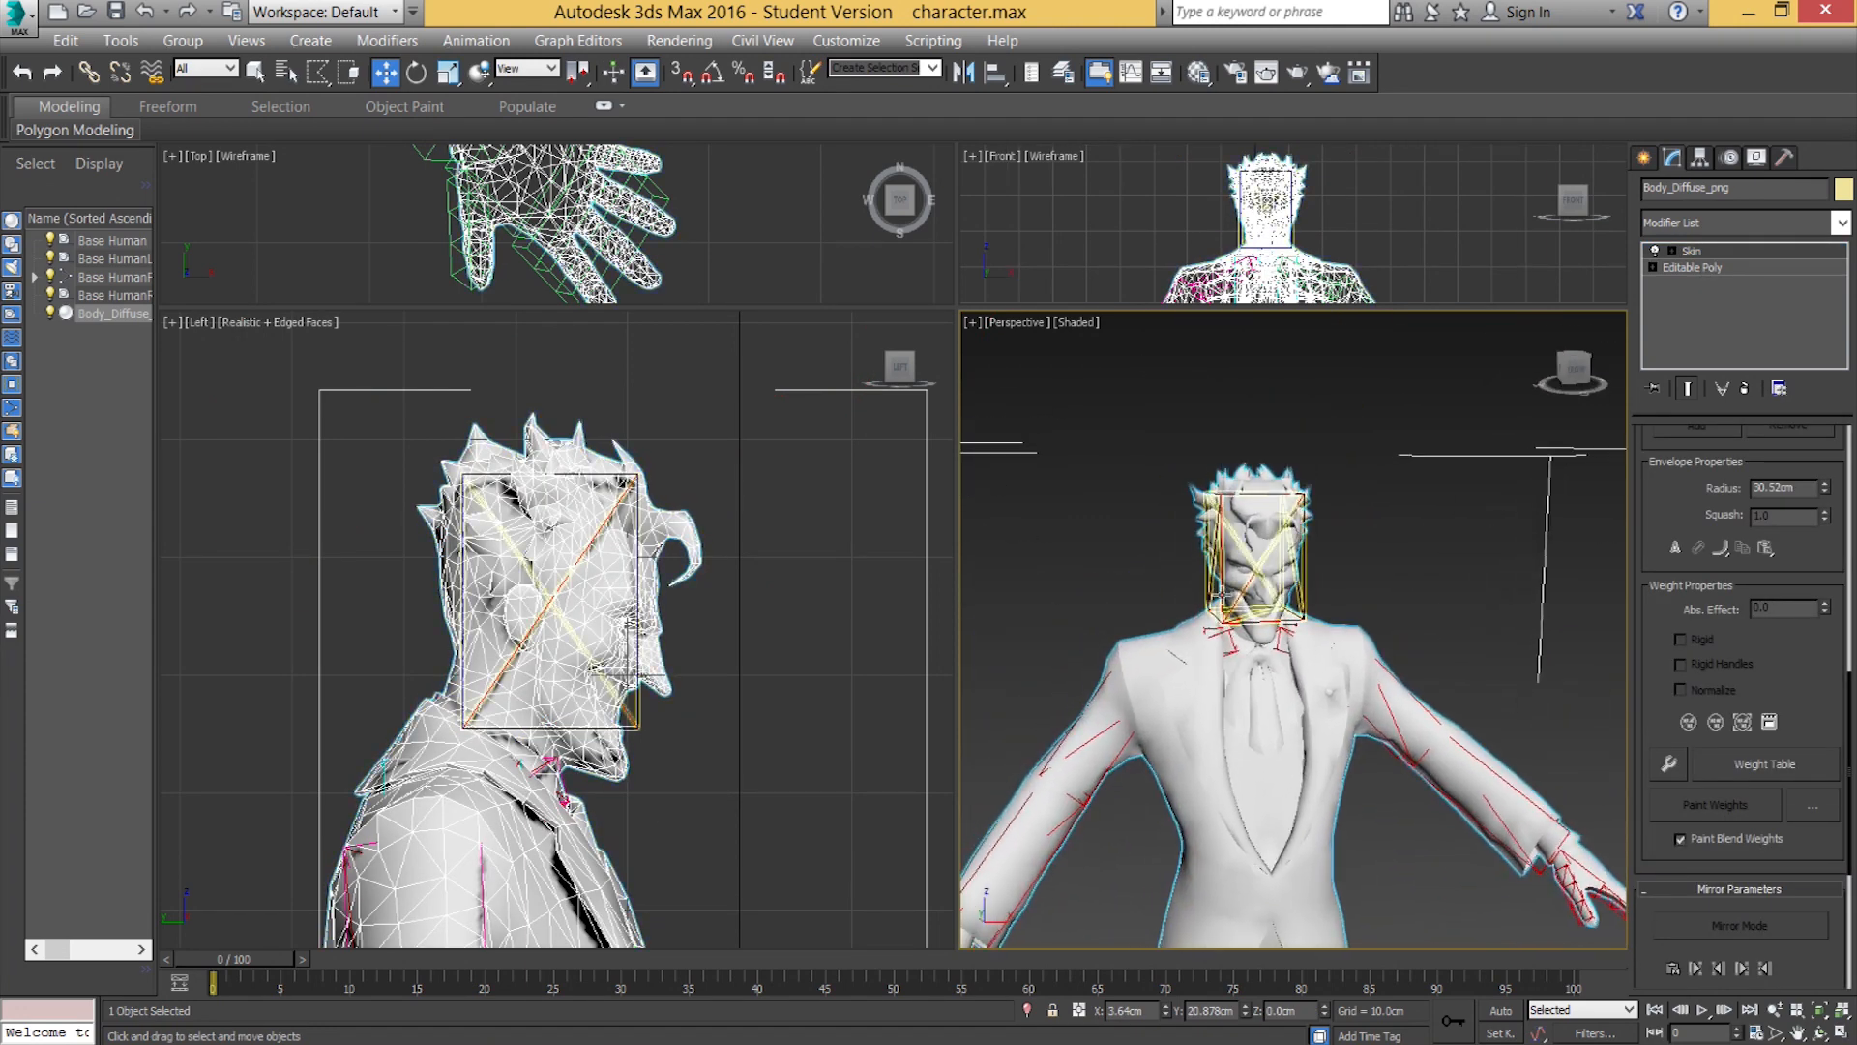
click(1223, 586)
scroll(1223, 587, up, 3)
key(e)
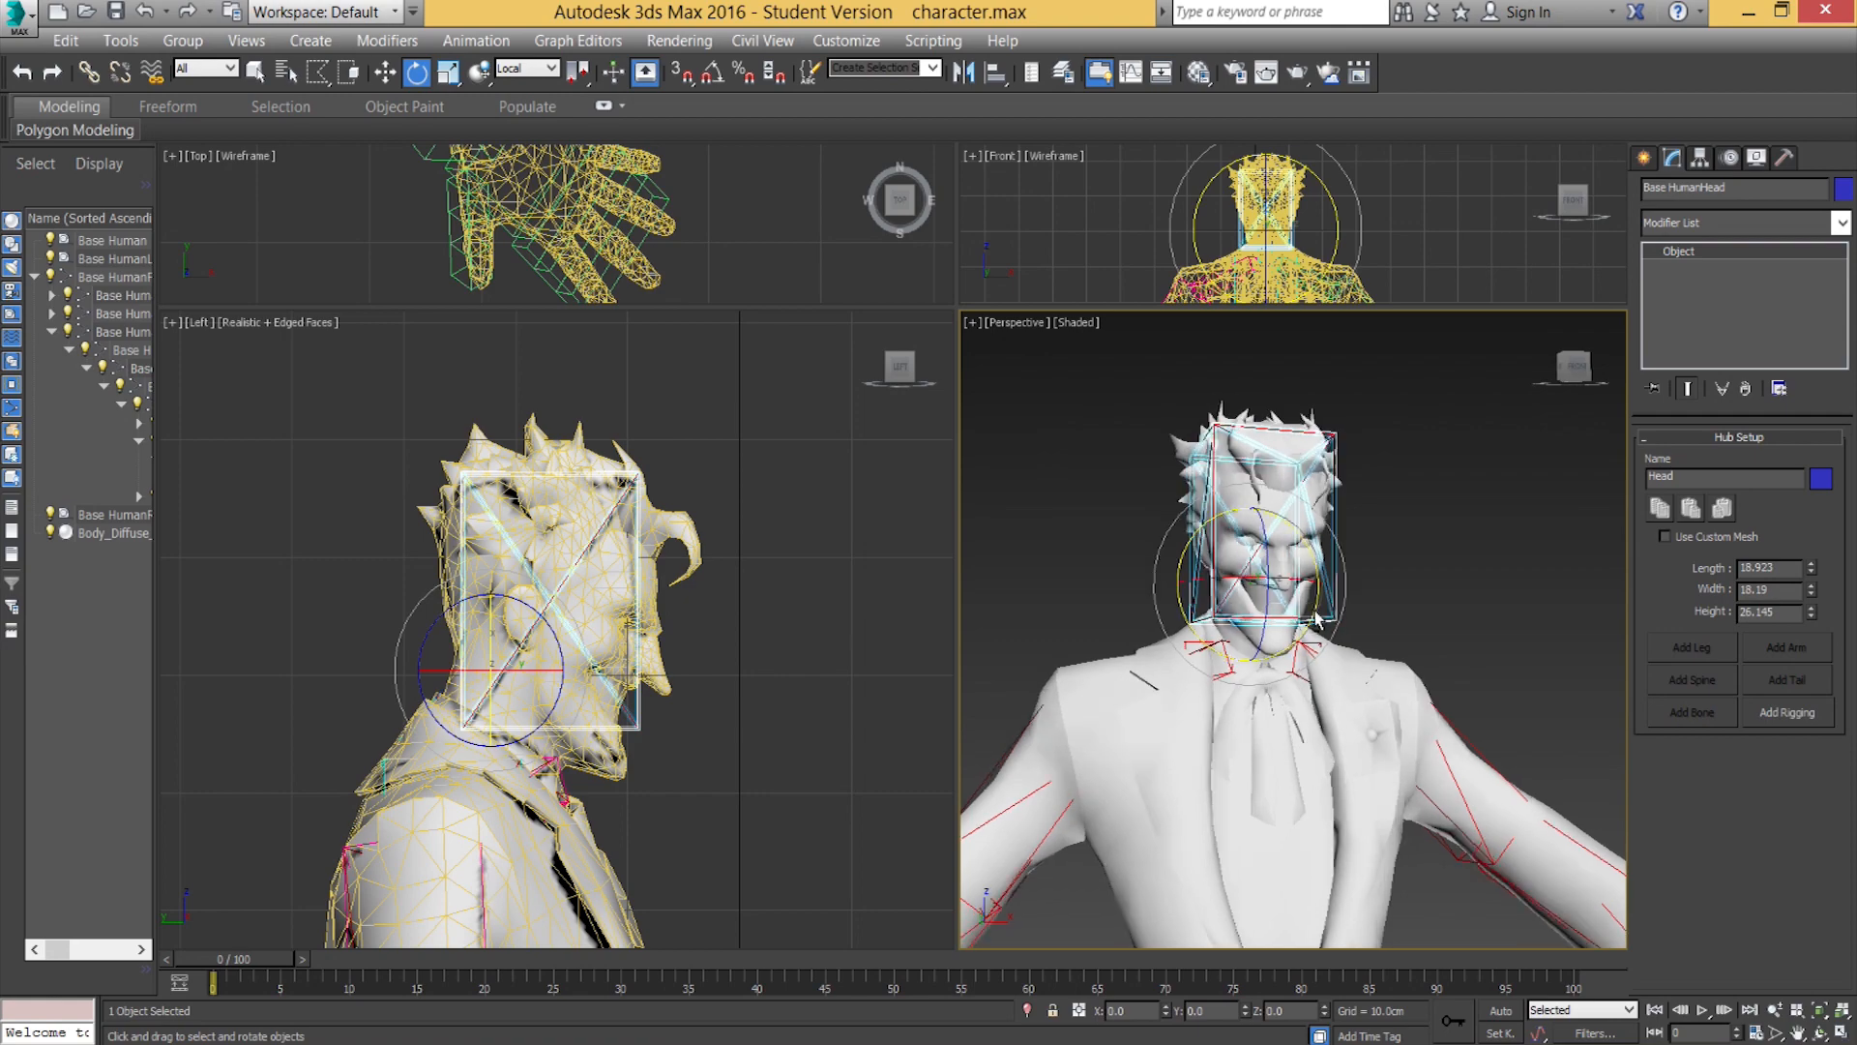
drag(1294, 605, 1251, 630)
alt+middle_drag(1250, 632, 1339, 630)
scroll(1339, 630, up, 3)
scroll(1303, 597, up, 2)
mouse_move(1209, 566)
alt+middle_down()
mouse_move(1253, 520)
mouse_move(1195, 565)
alt+middle_up()
key(ctrl+z)
mouse_move(1230, 571)
mouse_down()
mouse_move(1269, 527)
mouse_move(1192, 556)
mouse_move(1199, 590)
mouse_up()
key(ctrl+z)
alt+middle_drag(1215, 689, 1265, 615)
key(ctrl+z)
drag(1265, 614, 1312, 544)
alt+middle_drag(1312, 543, 1374, 649)
click(1437, 756)
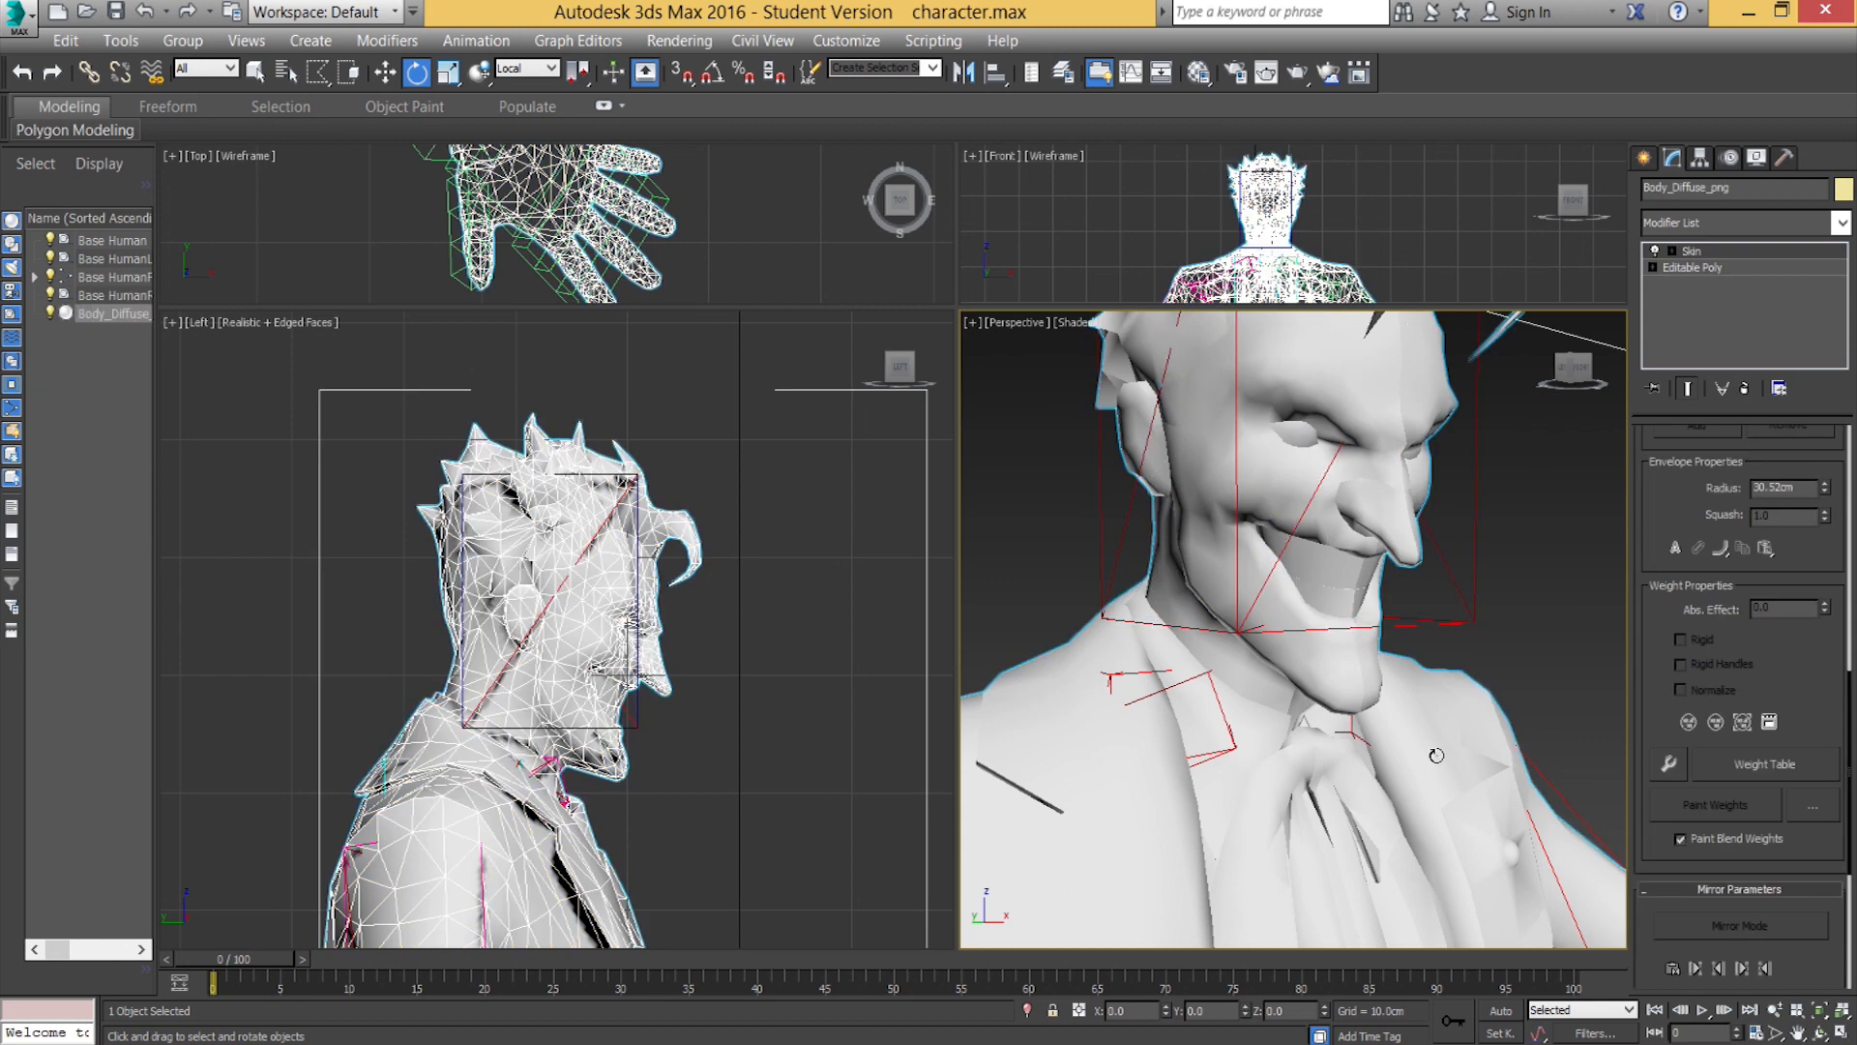
Reopen envelope editing on the body mesh, turn off vertex selection and select the left thigh bone's envelope.
alt+middle_drag(1564, 695, 1468, 706)
drag(1850, 693, 1849, 556)
click(1760, 470)
scroll(1301, 730, down, 4)
middle_drag(1291, 735, 1325, 675)
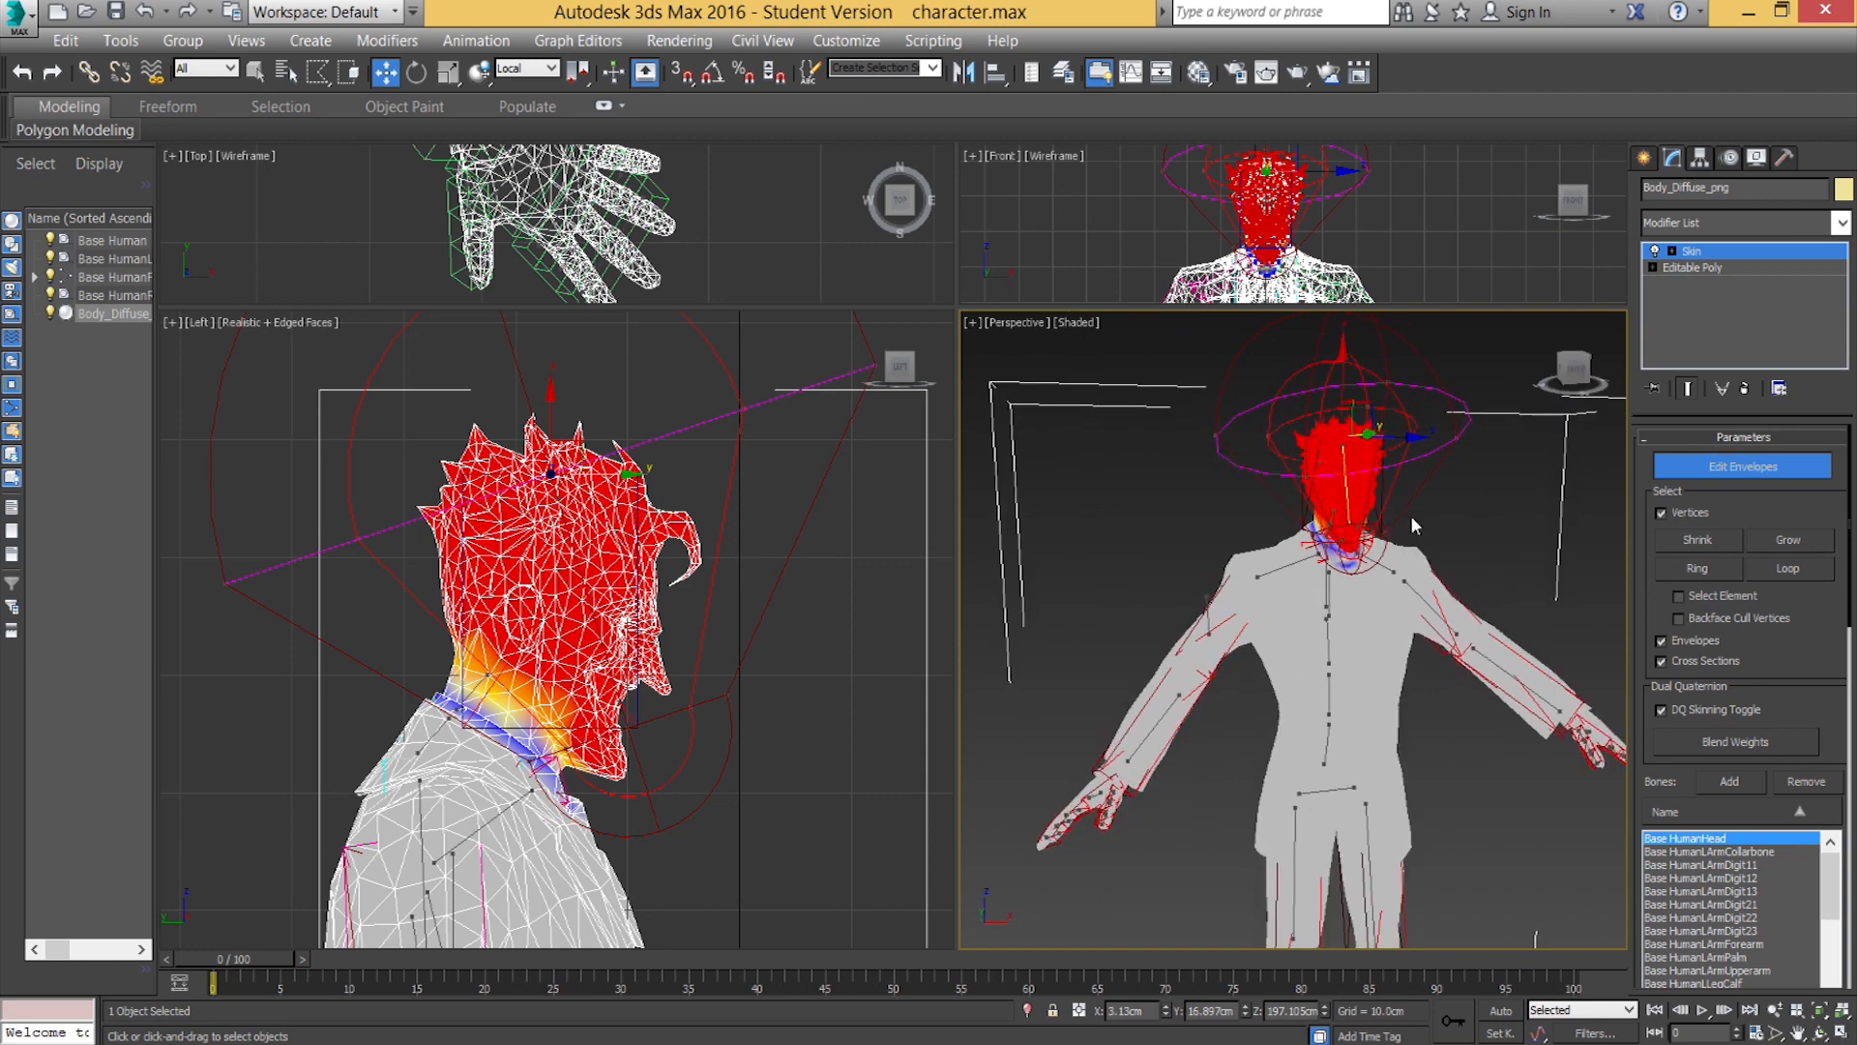
alt+middle_drag(1372, 490, 1339, 556)
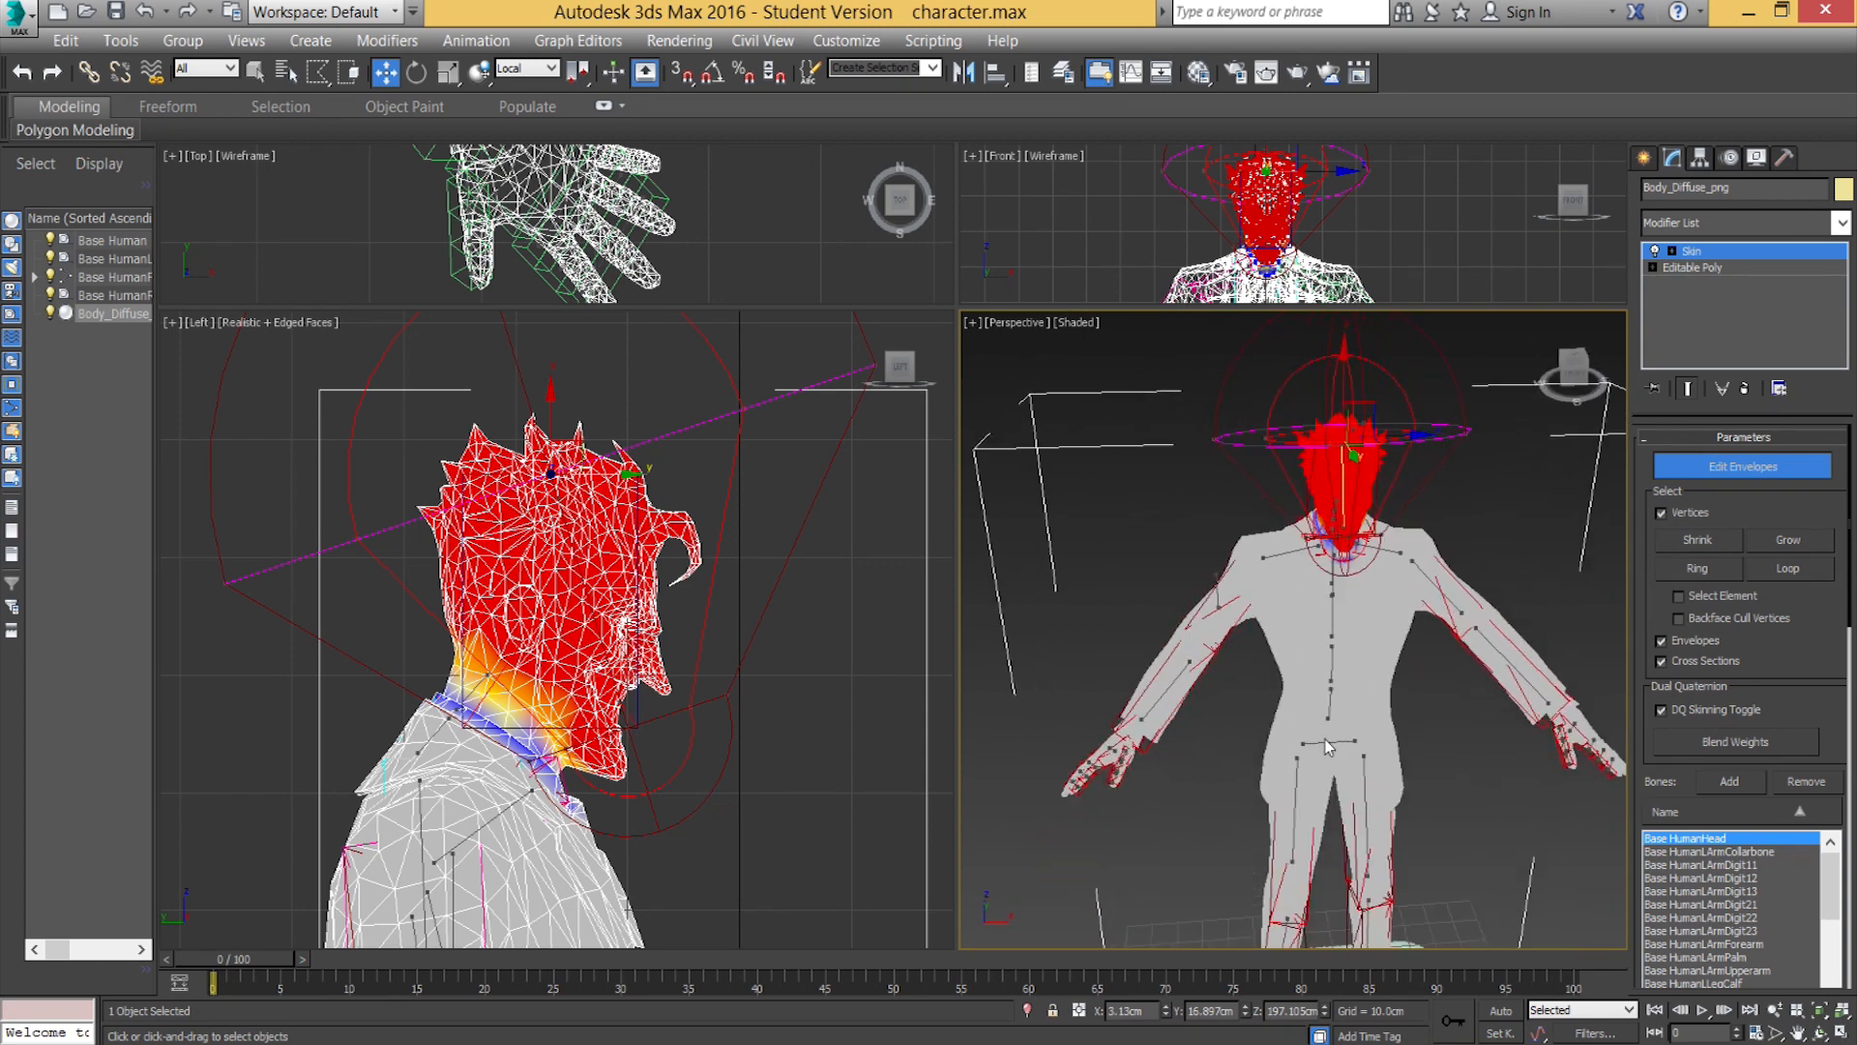
middle_drag(1286, 861, 1269, 556)
scroll(1265, 572, up, 3)
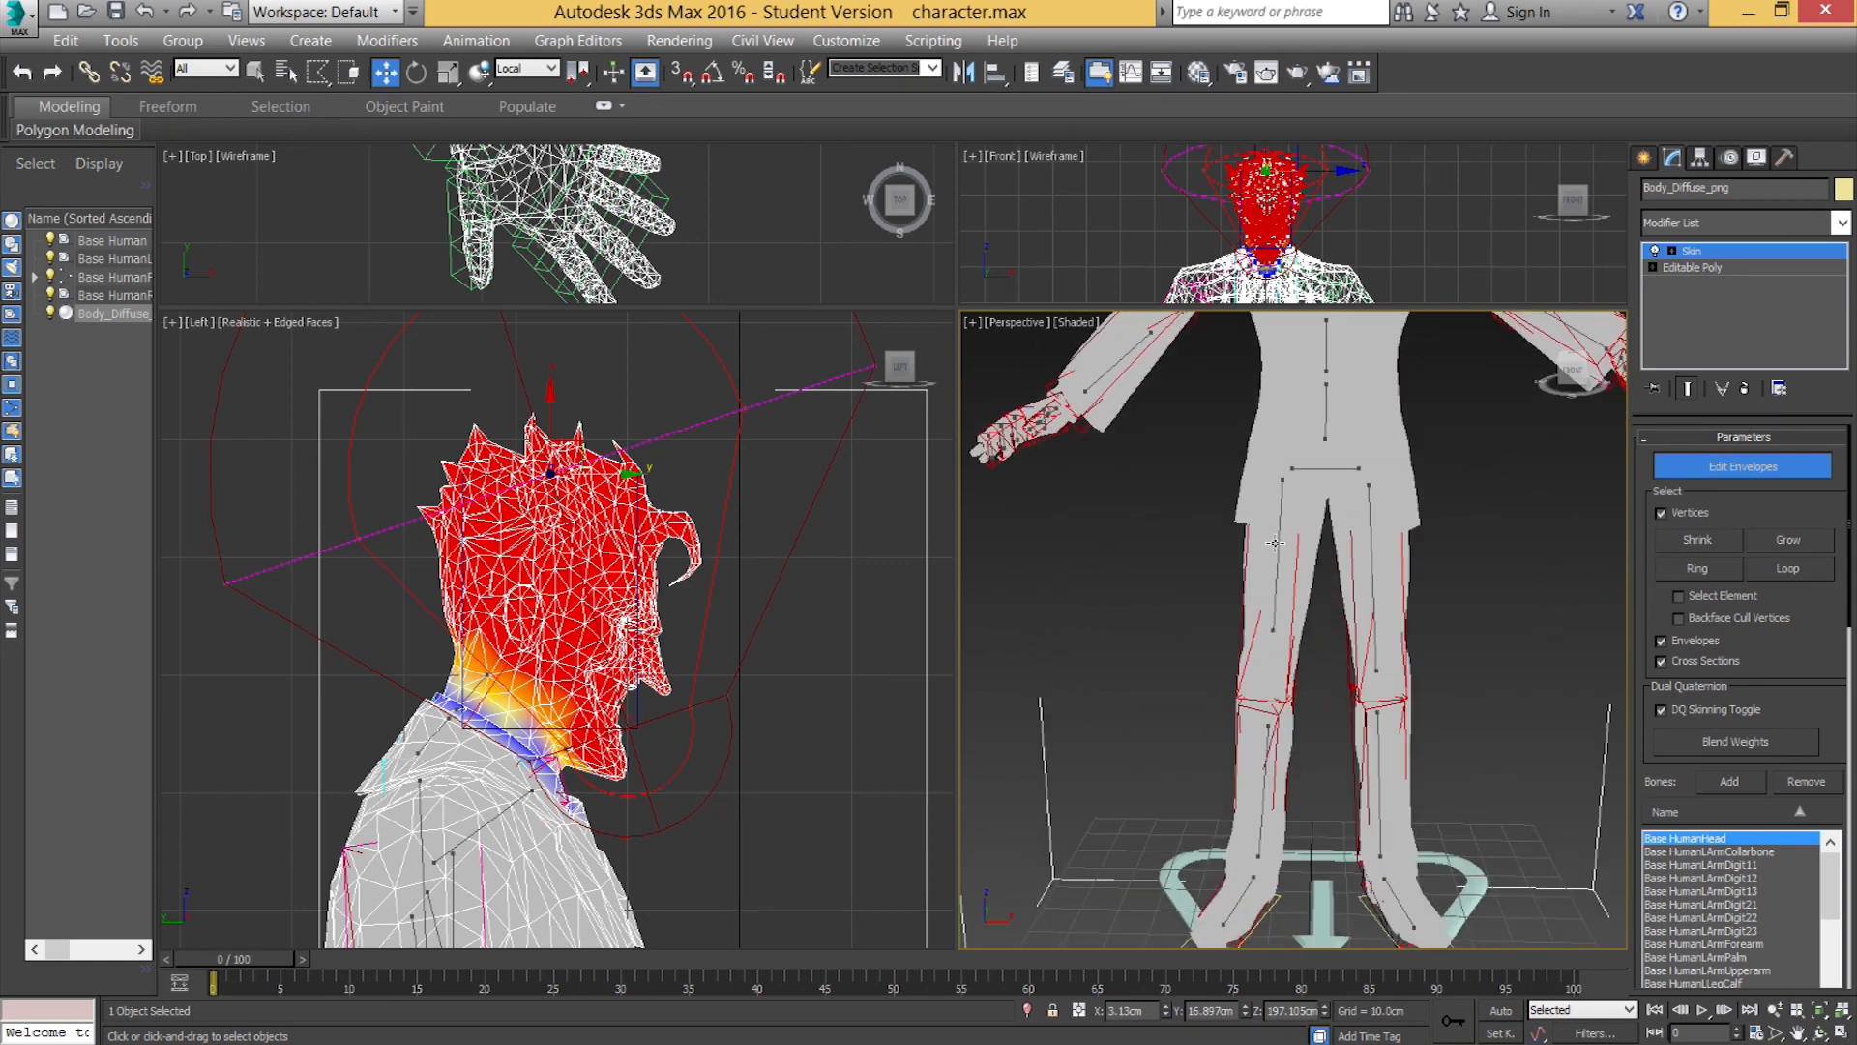
click(1662, 514)
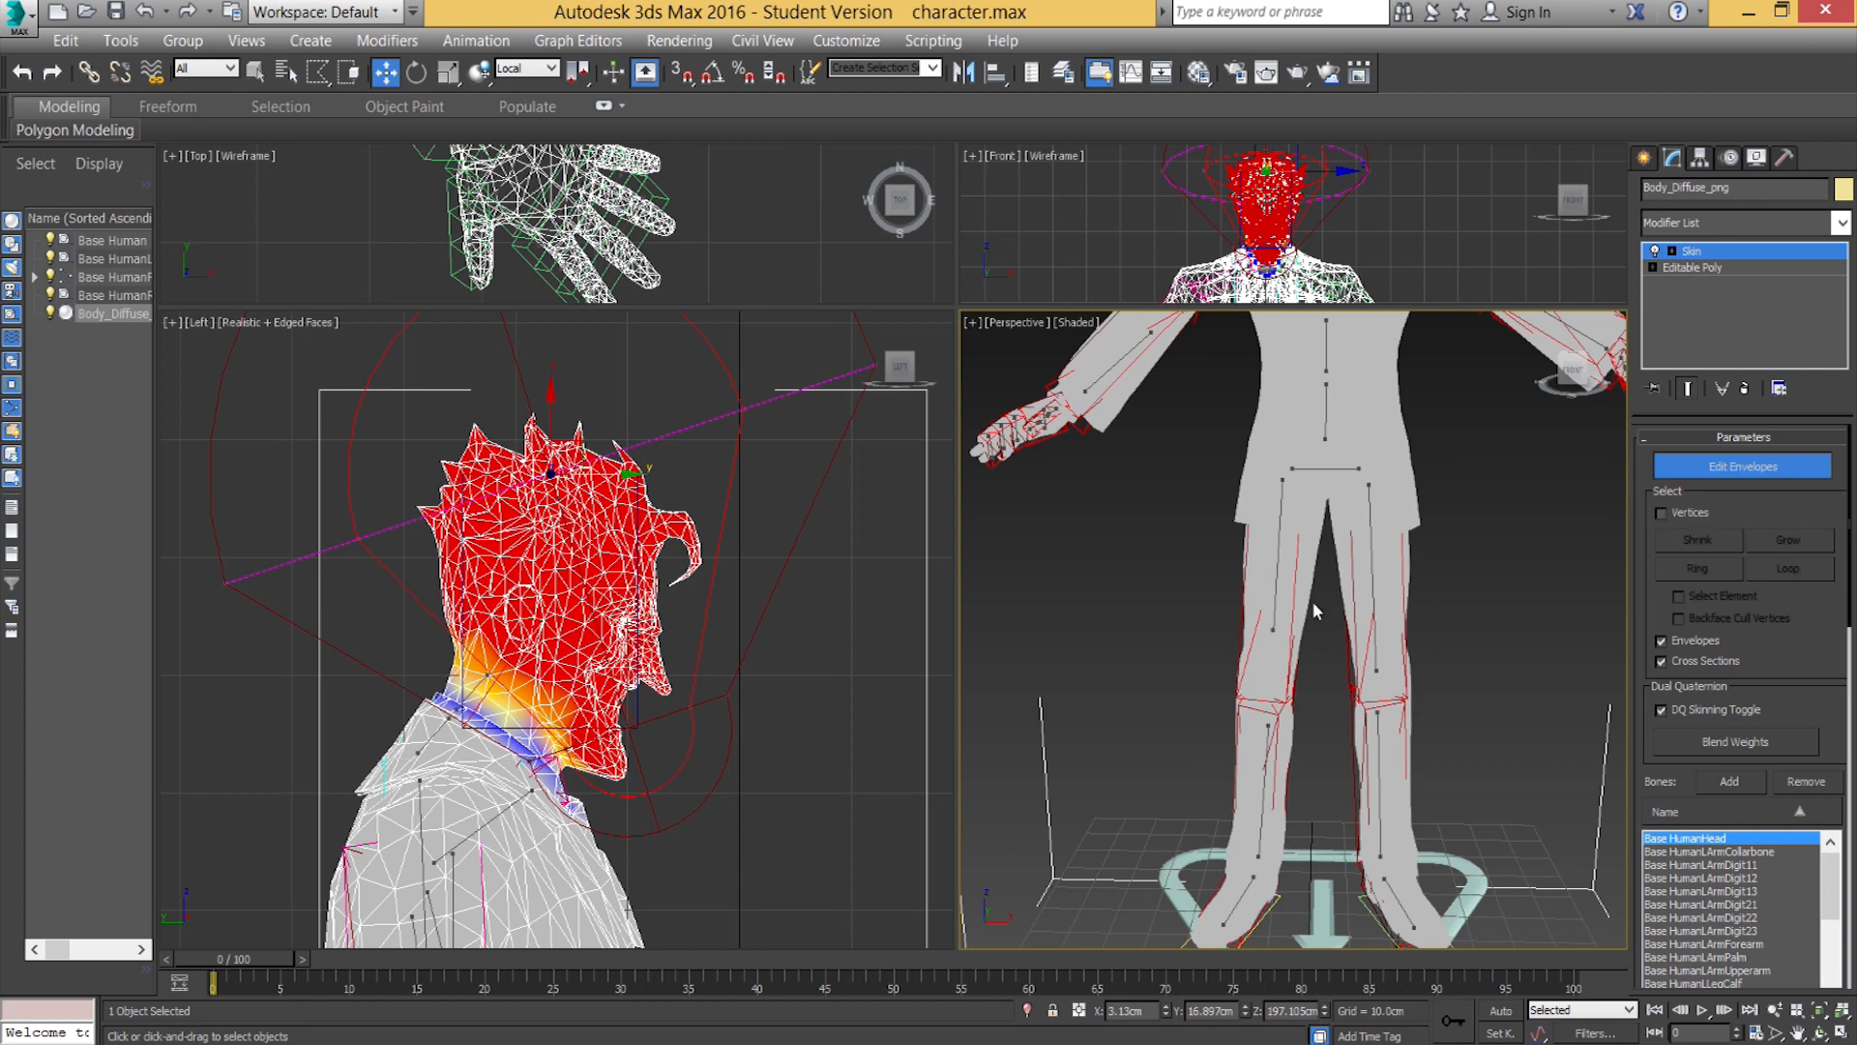
click(1275, 585)
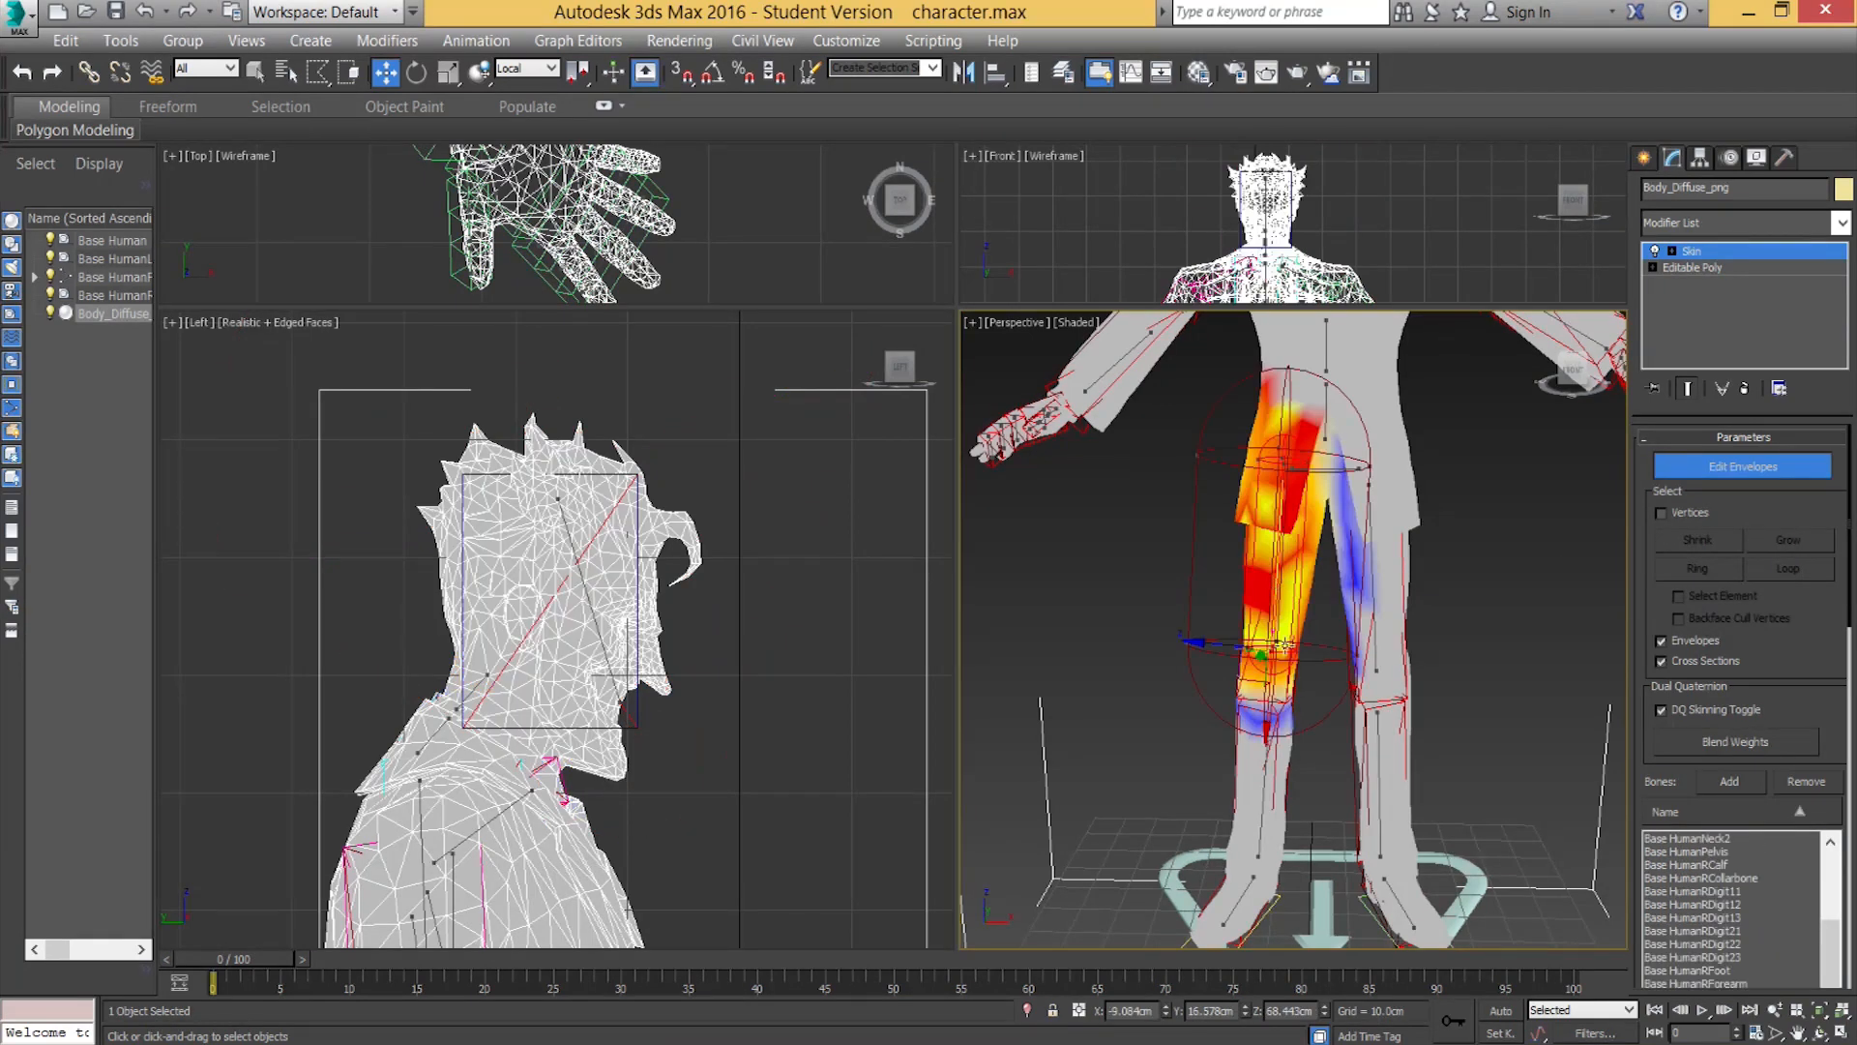
click(1371, 587)
Enable vertex selection and outline the right thigh from behind to select its vertices while the left thigh bone stays active.
alt+middle_drag(1255, 616, 1583, 602)
scroll(1581, 598, up, 4)
scroll(1404, 582, up, 2)
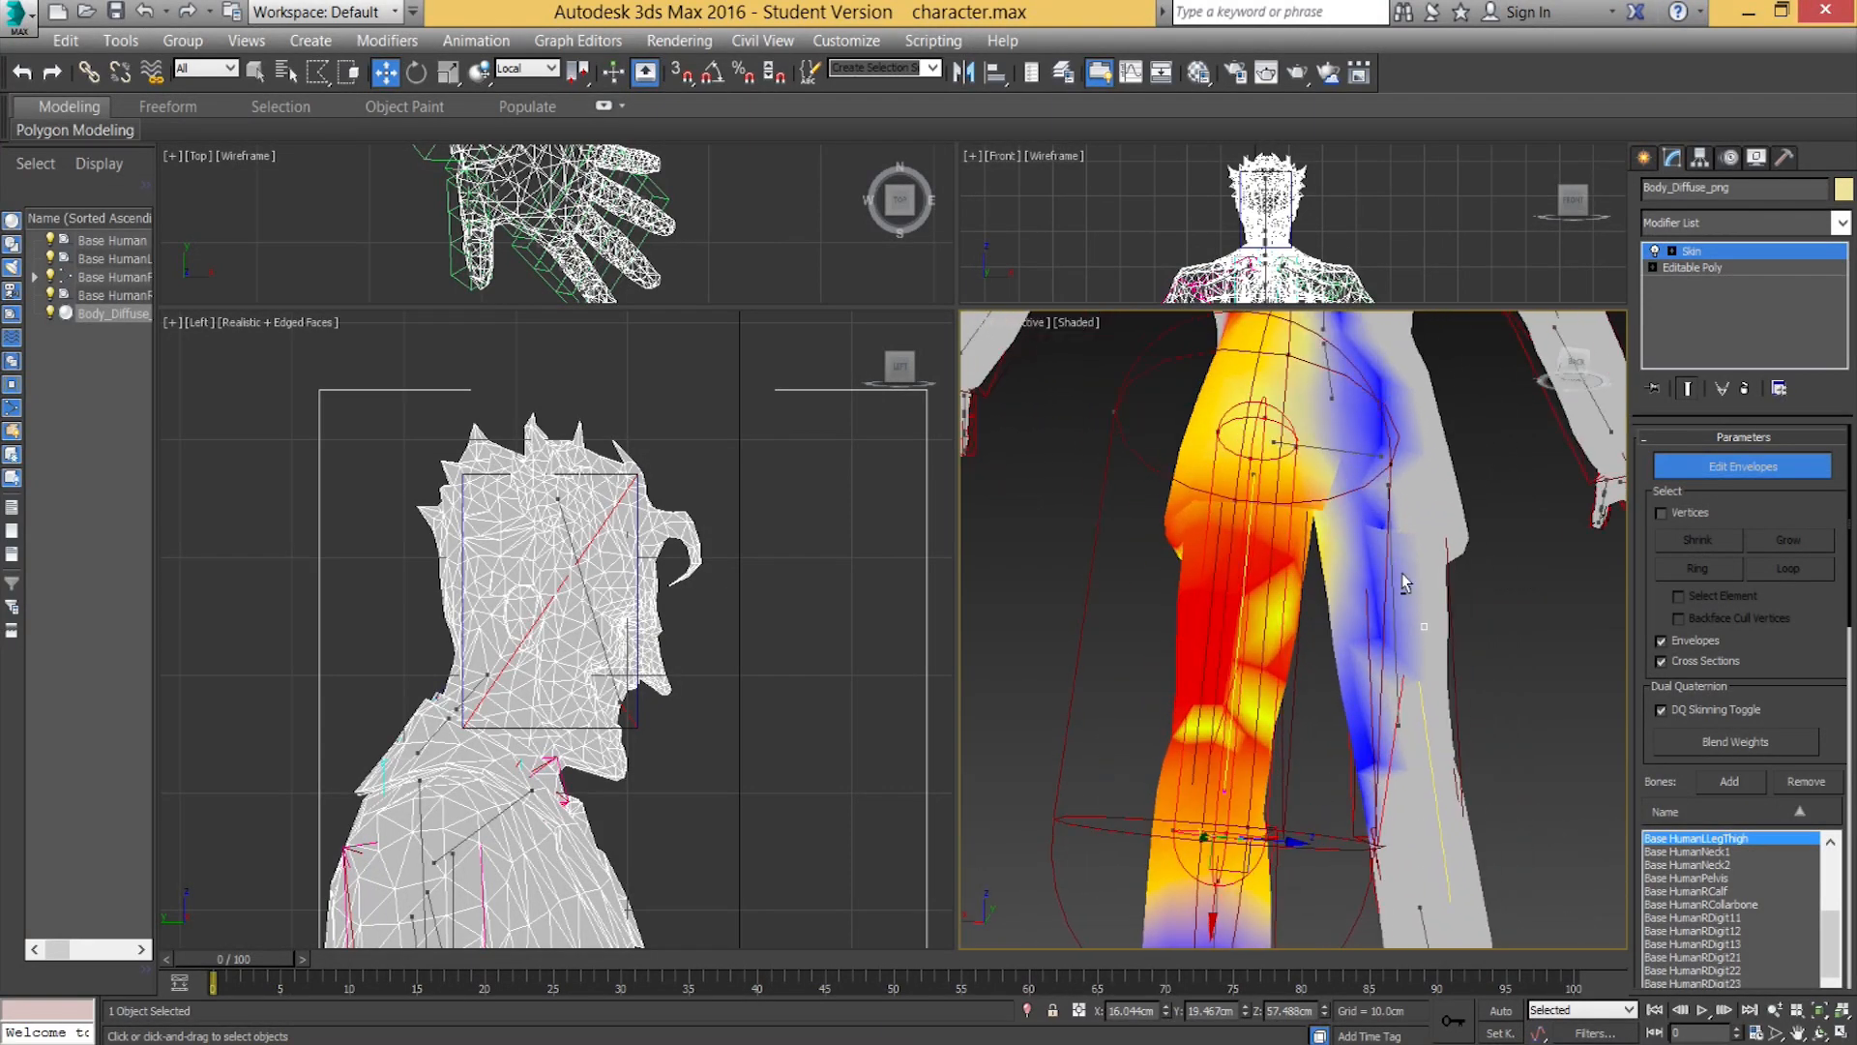
scroll(1331, 566, up, 1)
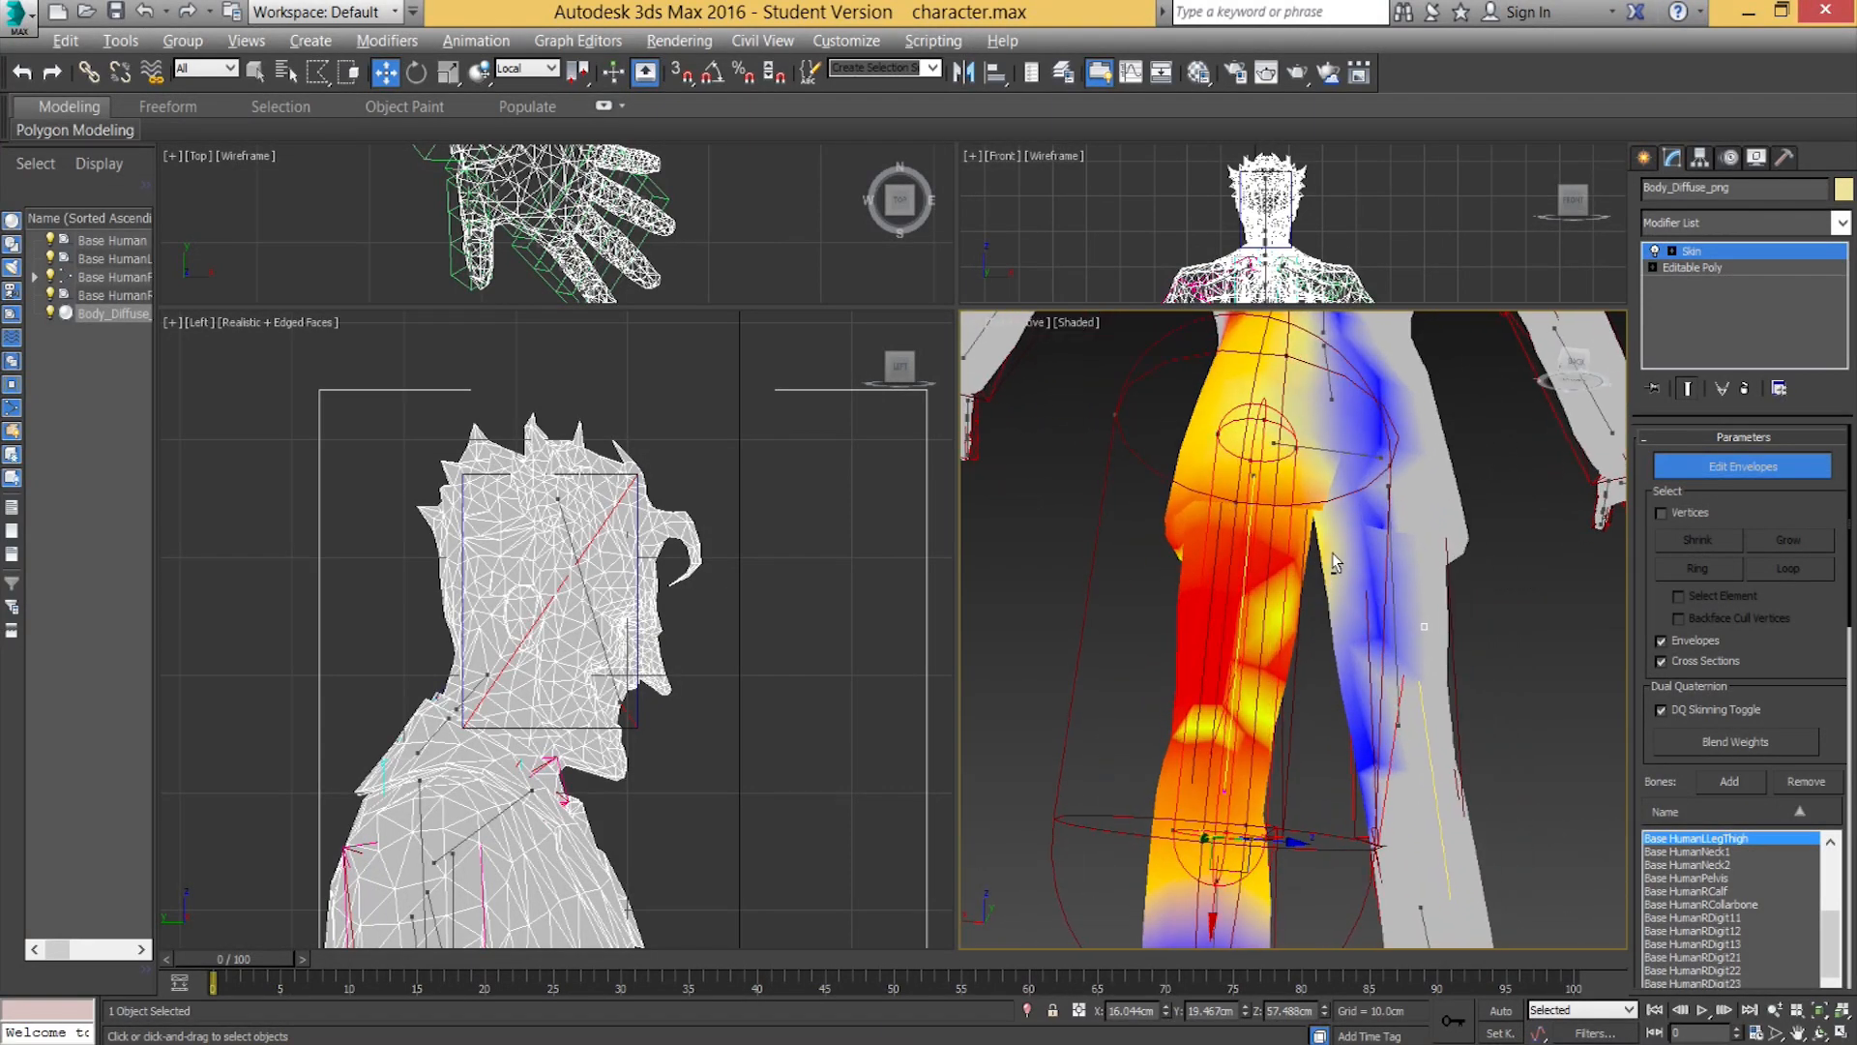
scroll(1332, 554, down, 3)
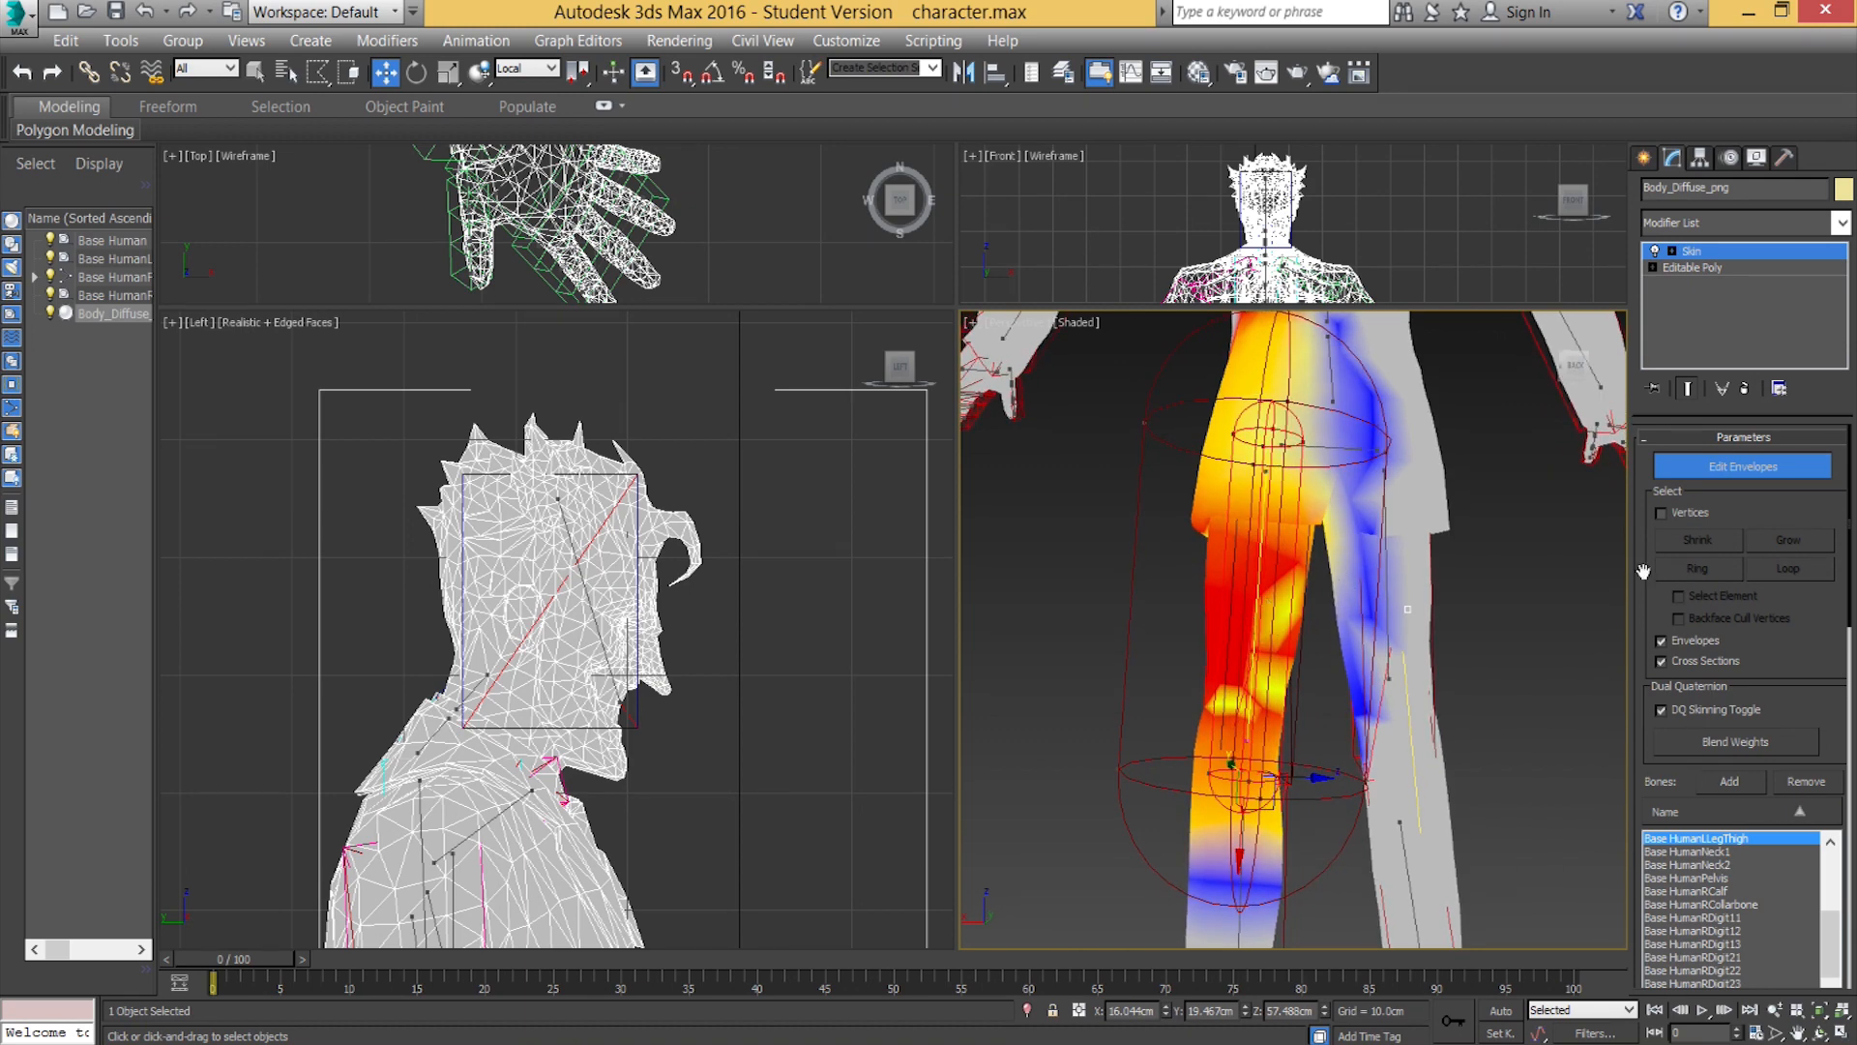
click(1681, 514)
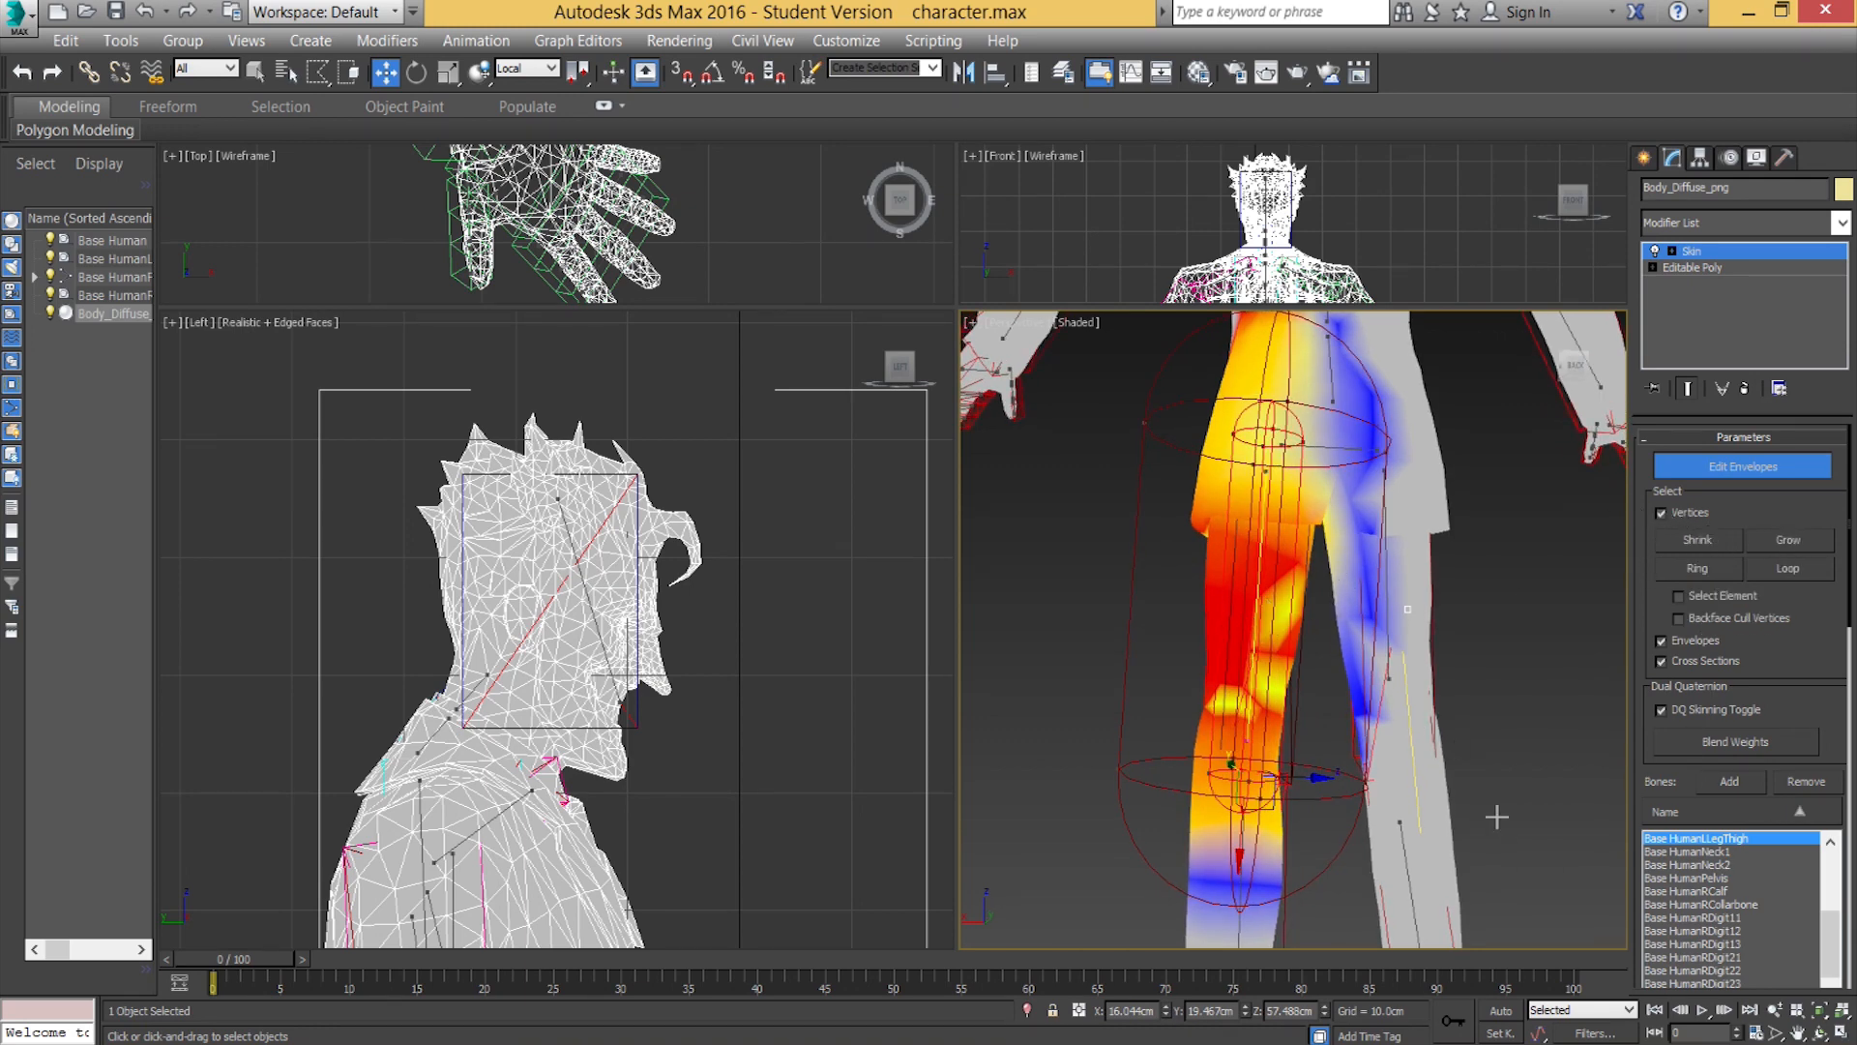
drag(1333, 785, 1339, 472)
drag(1564, 751, 1565, 764)
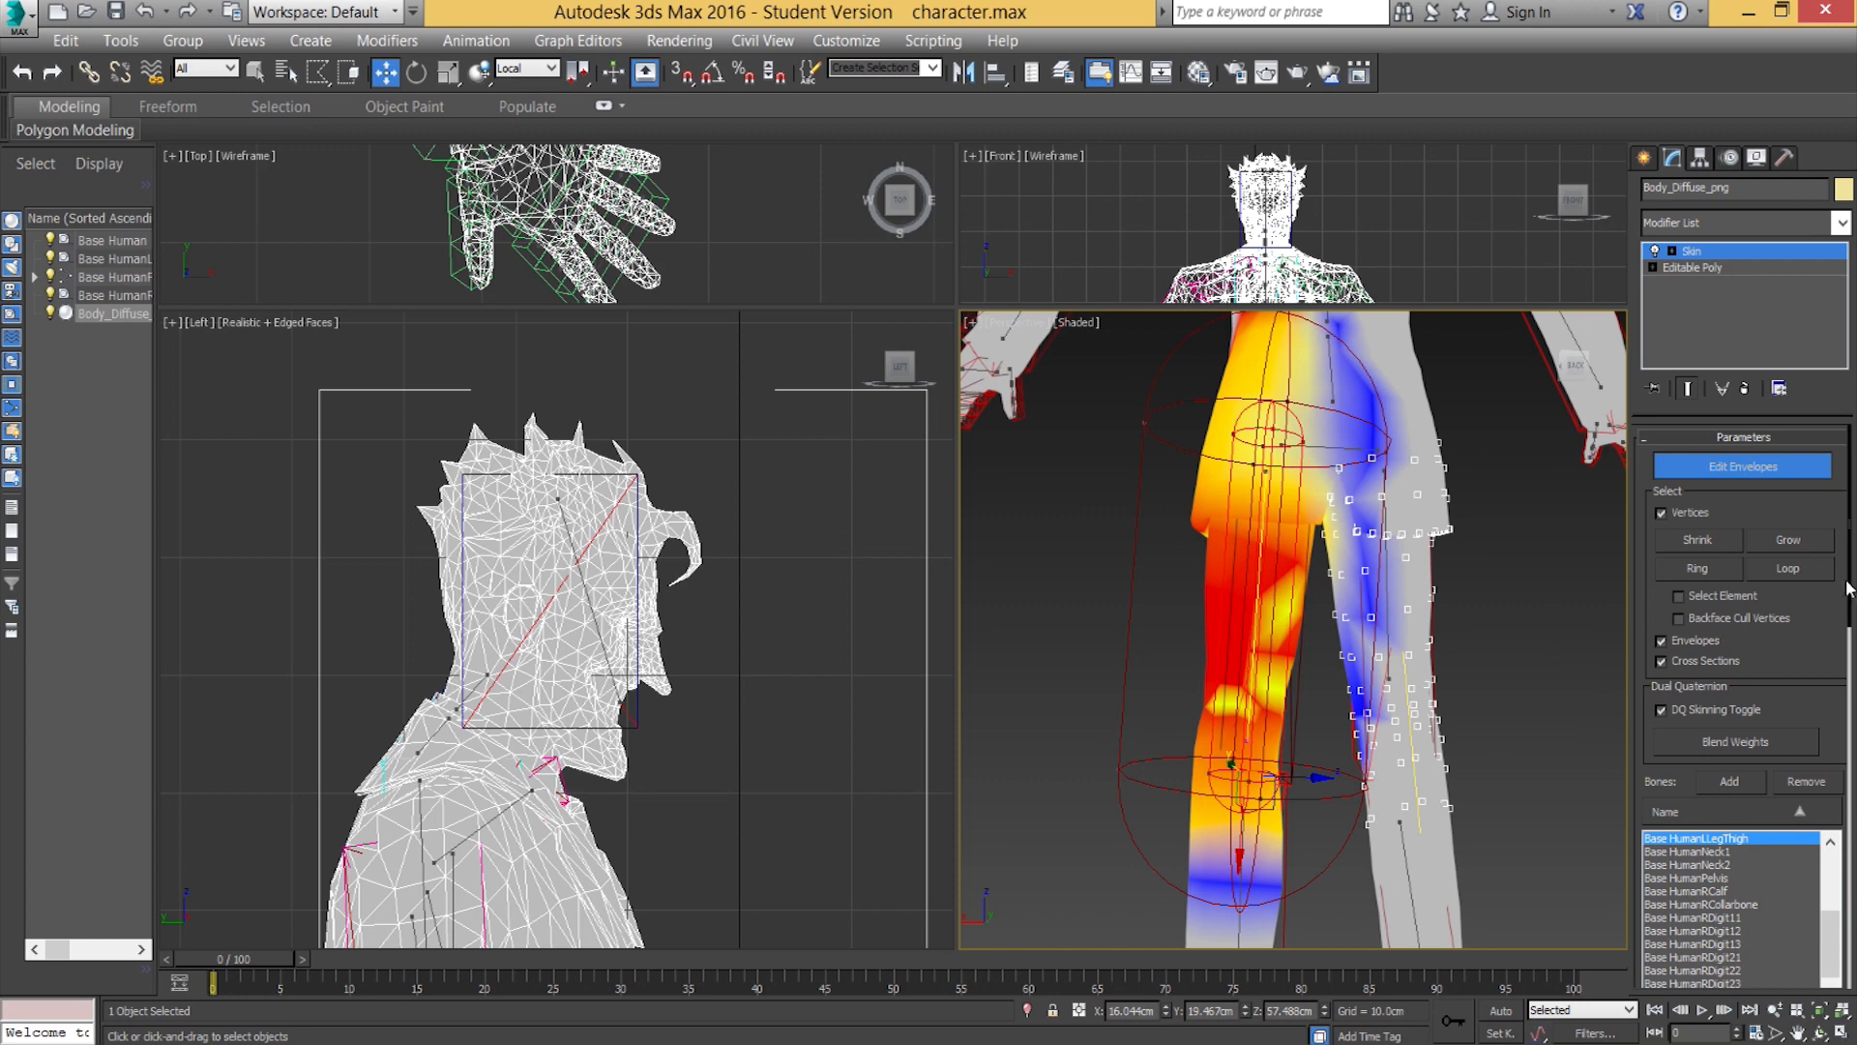
Exclude the selected right thigh vertices from the left thigh bone and turn off vertex selection.
scroll(1847, 588, down, 5)
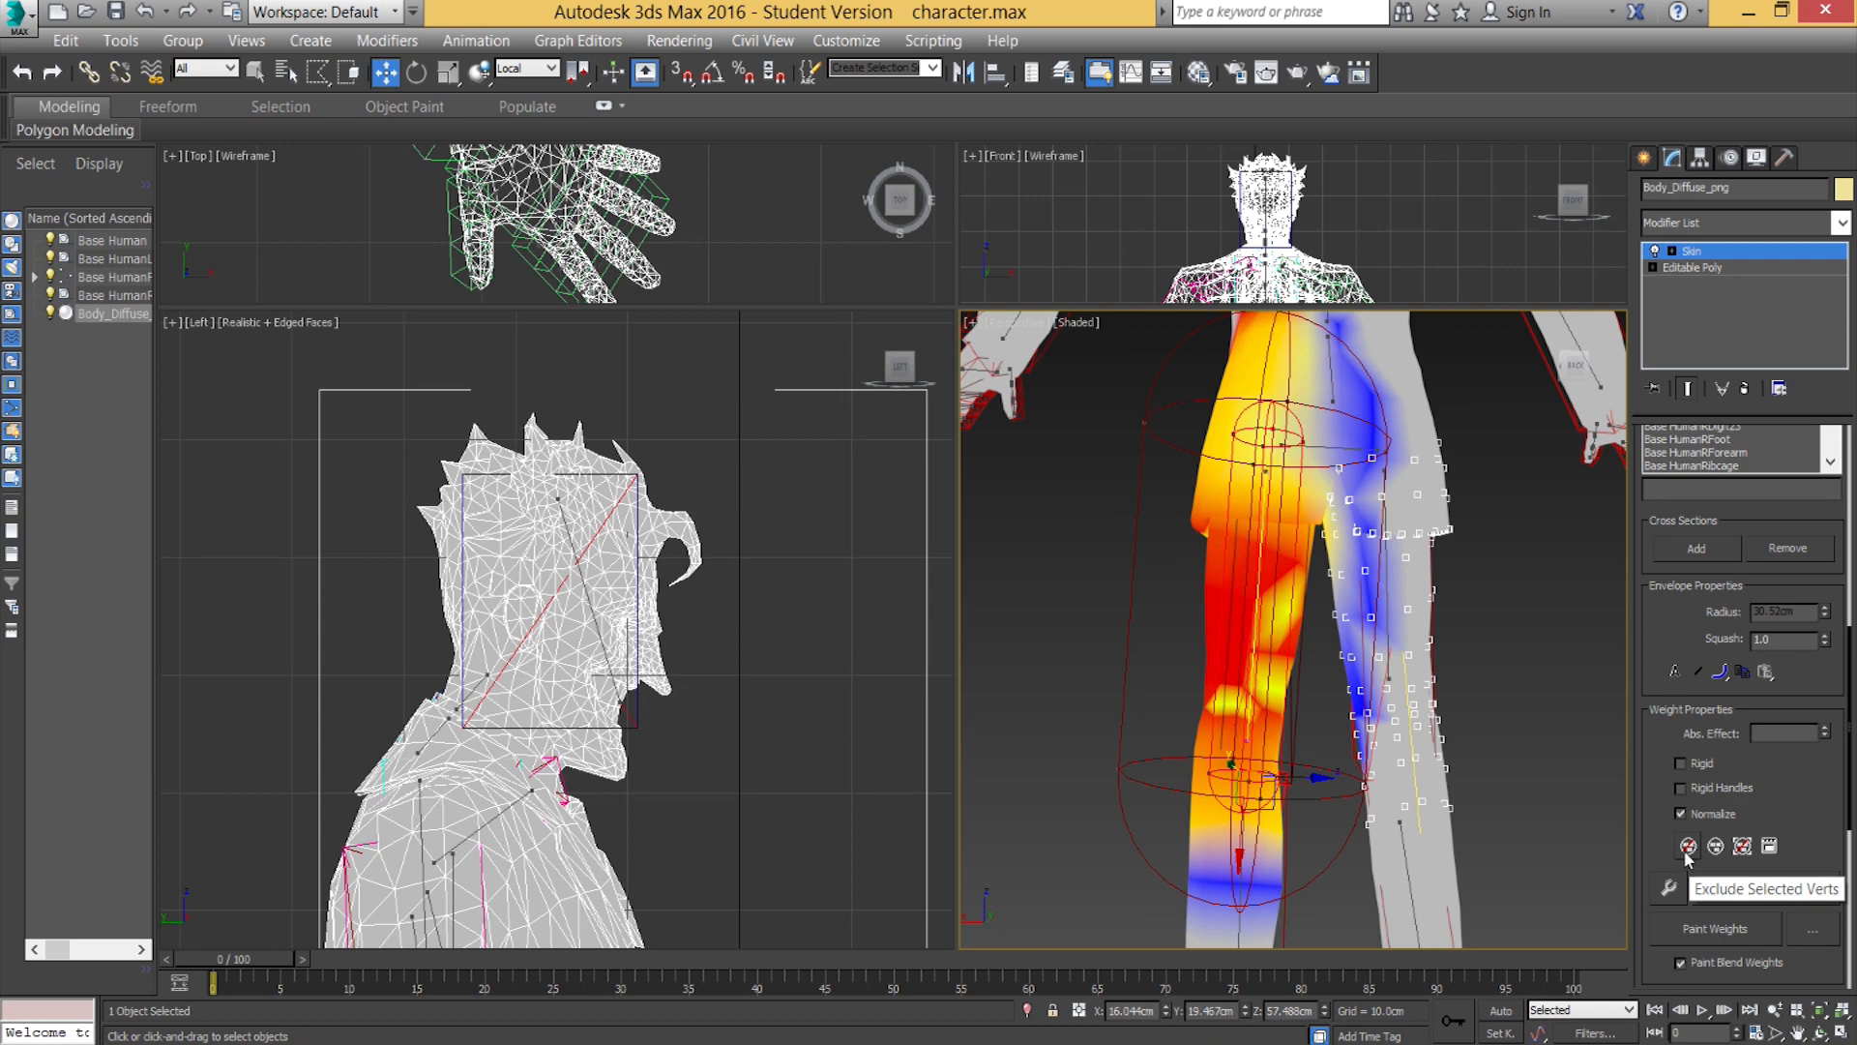
click(1688, 846)
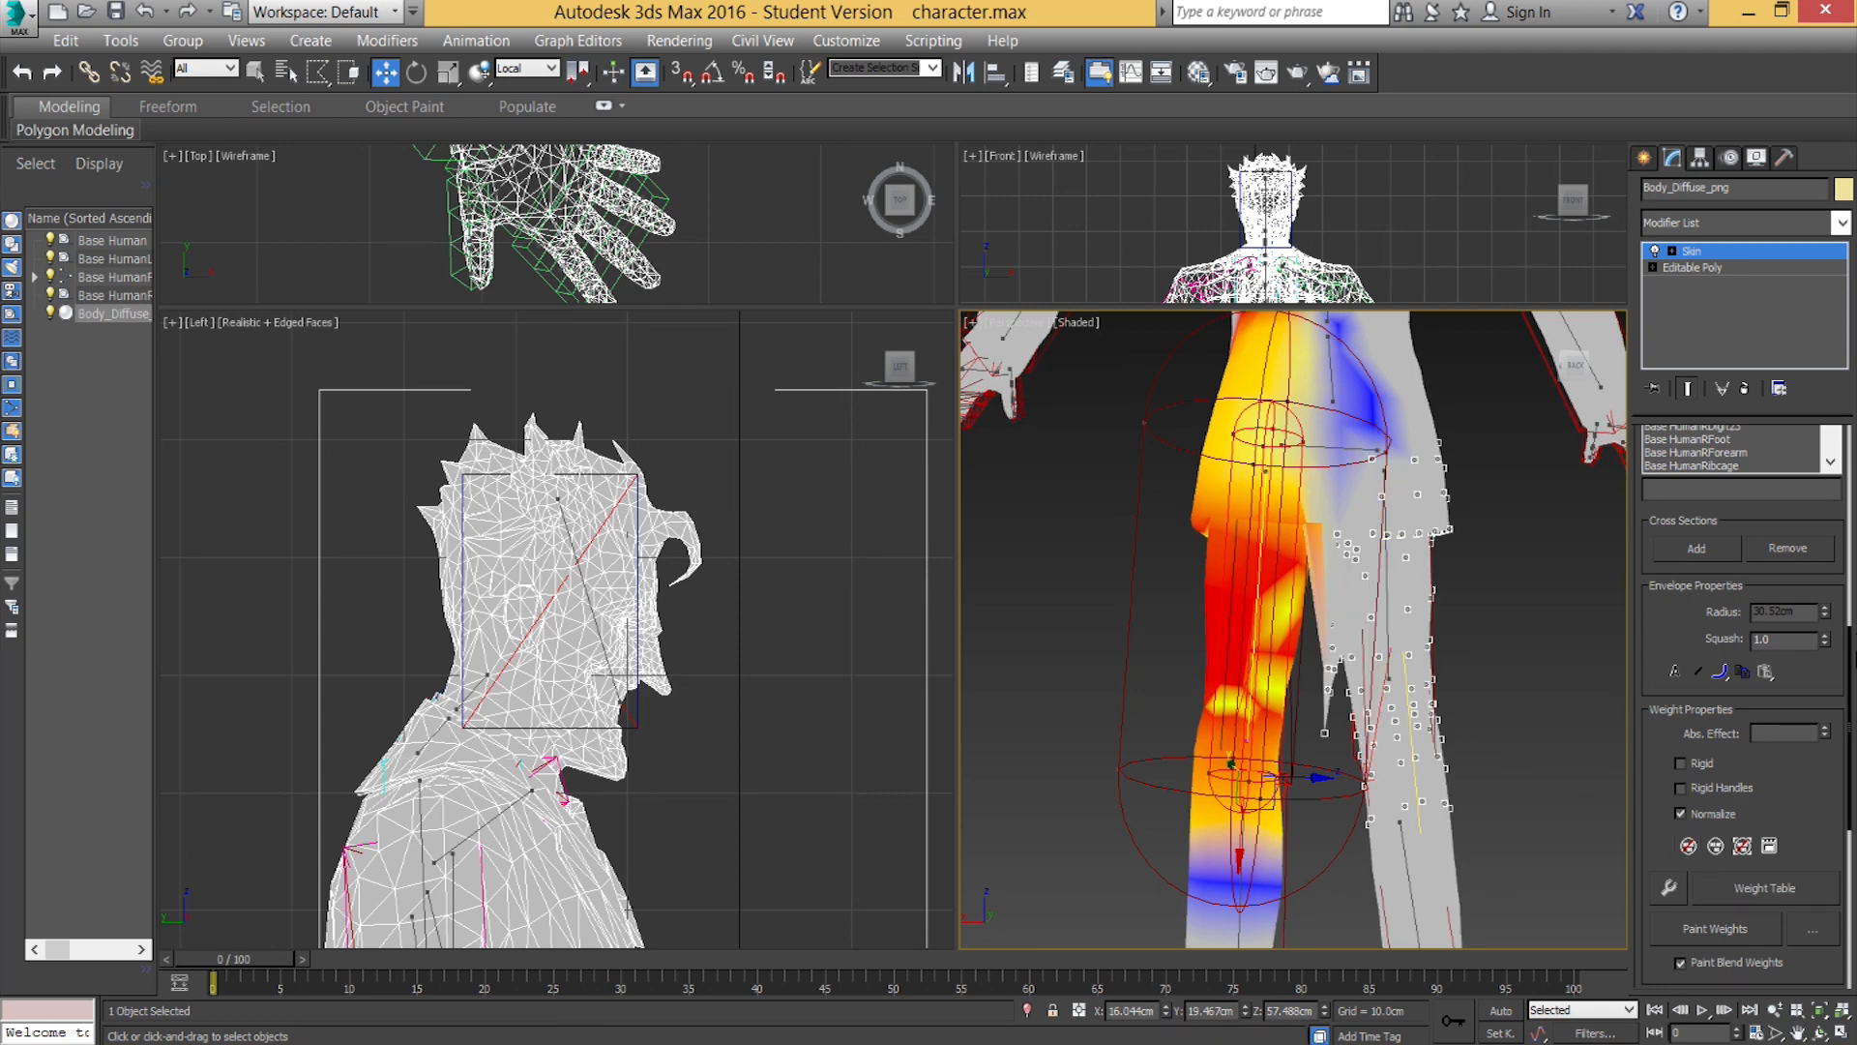
scroll(1741, 732, up, 5)
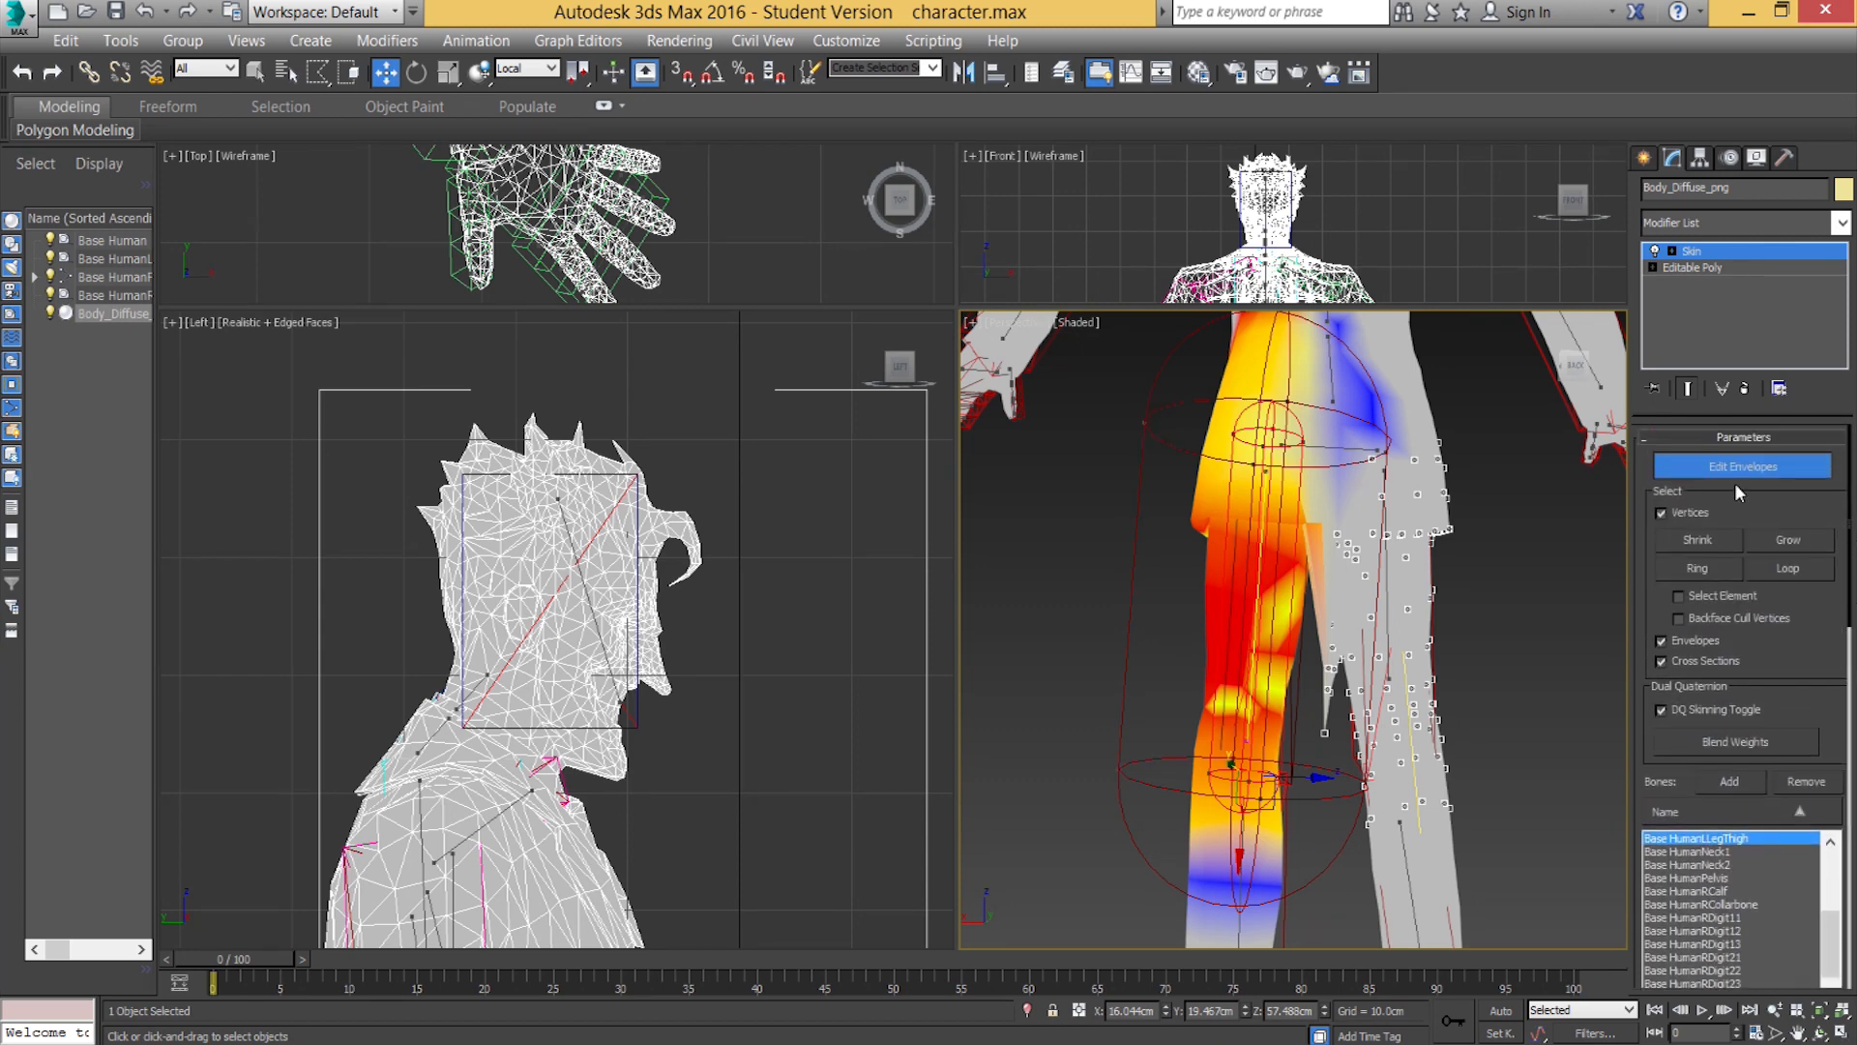
click(1664, 513)
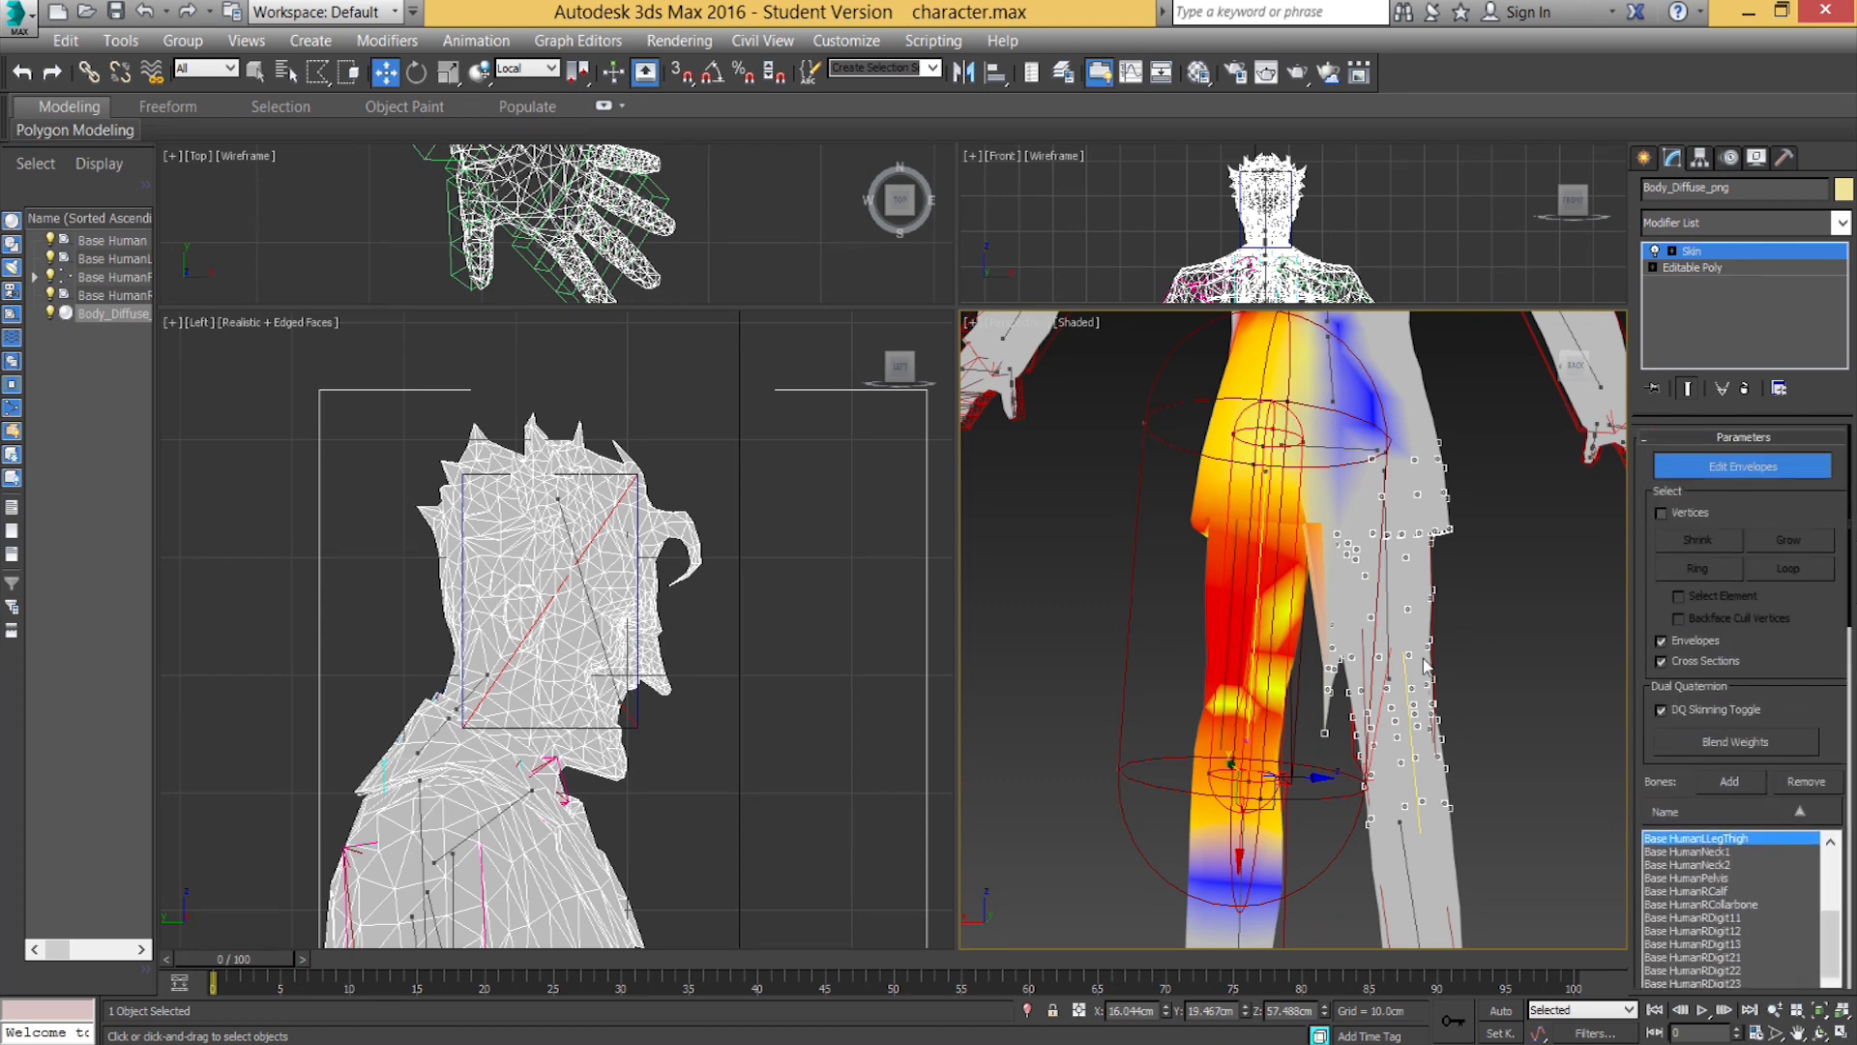
Select the right thigh envelope and the left thigh envelope in turn to compare their weights around the inner legs.
click(1385, 586)
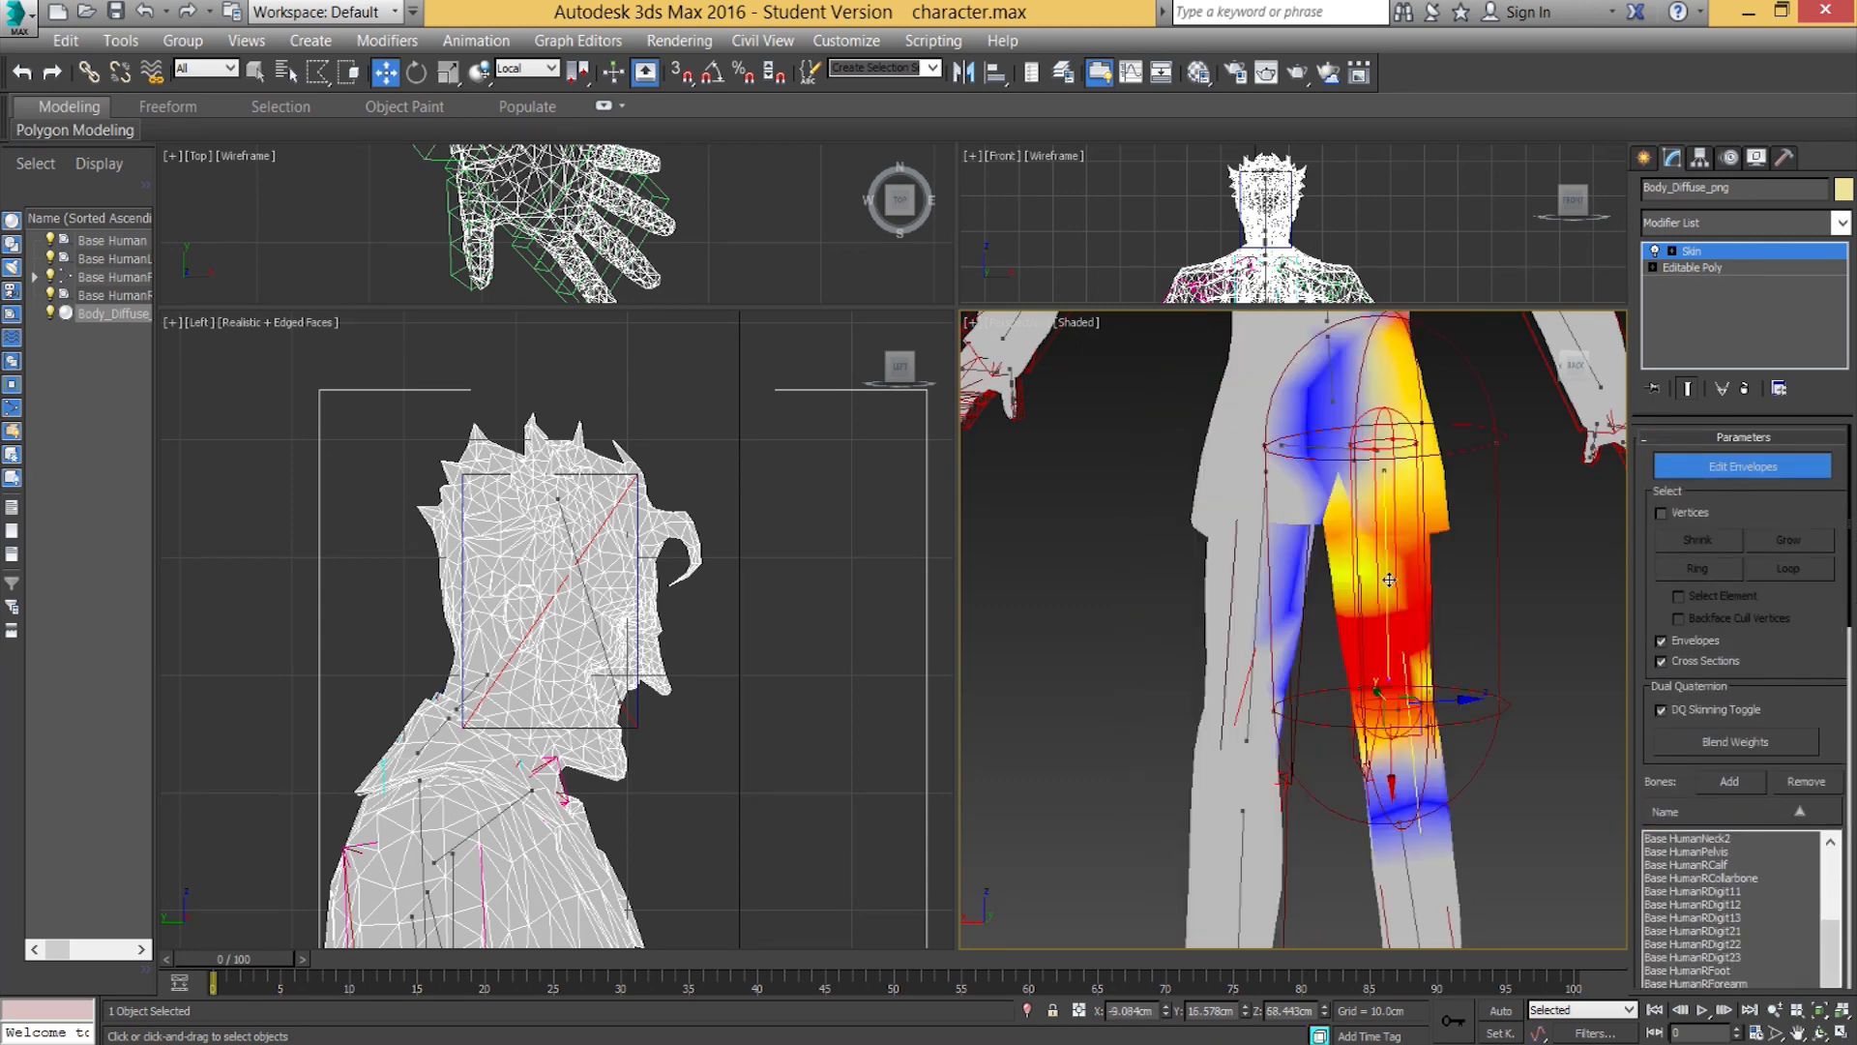
click(1252, 599)
alt+middle_drag(1371, 612, 1342, 591)
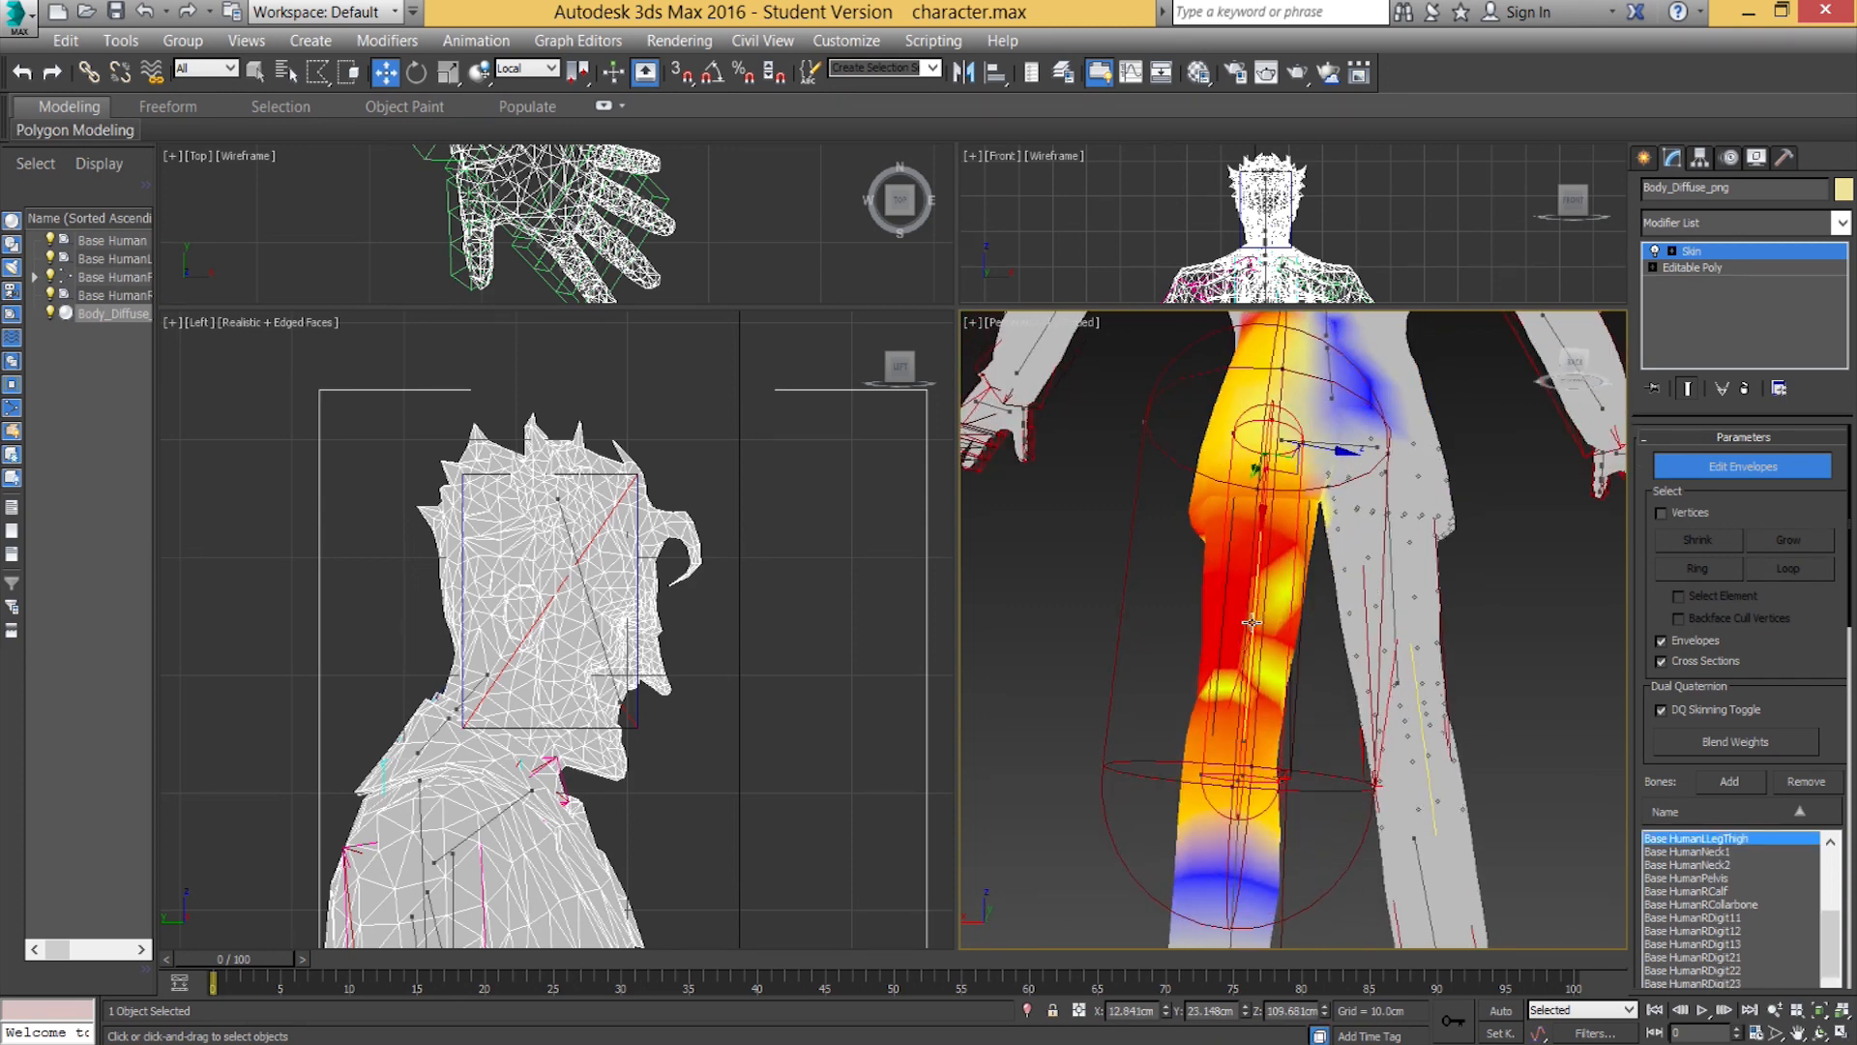
alt+middle_drag(1263, 607, 1357, 579)
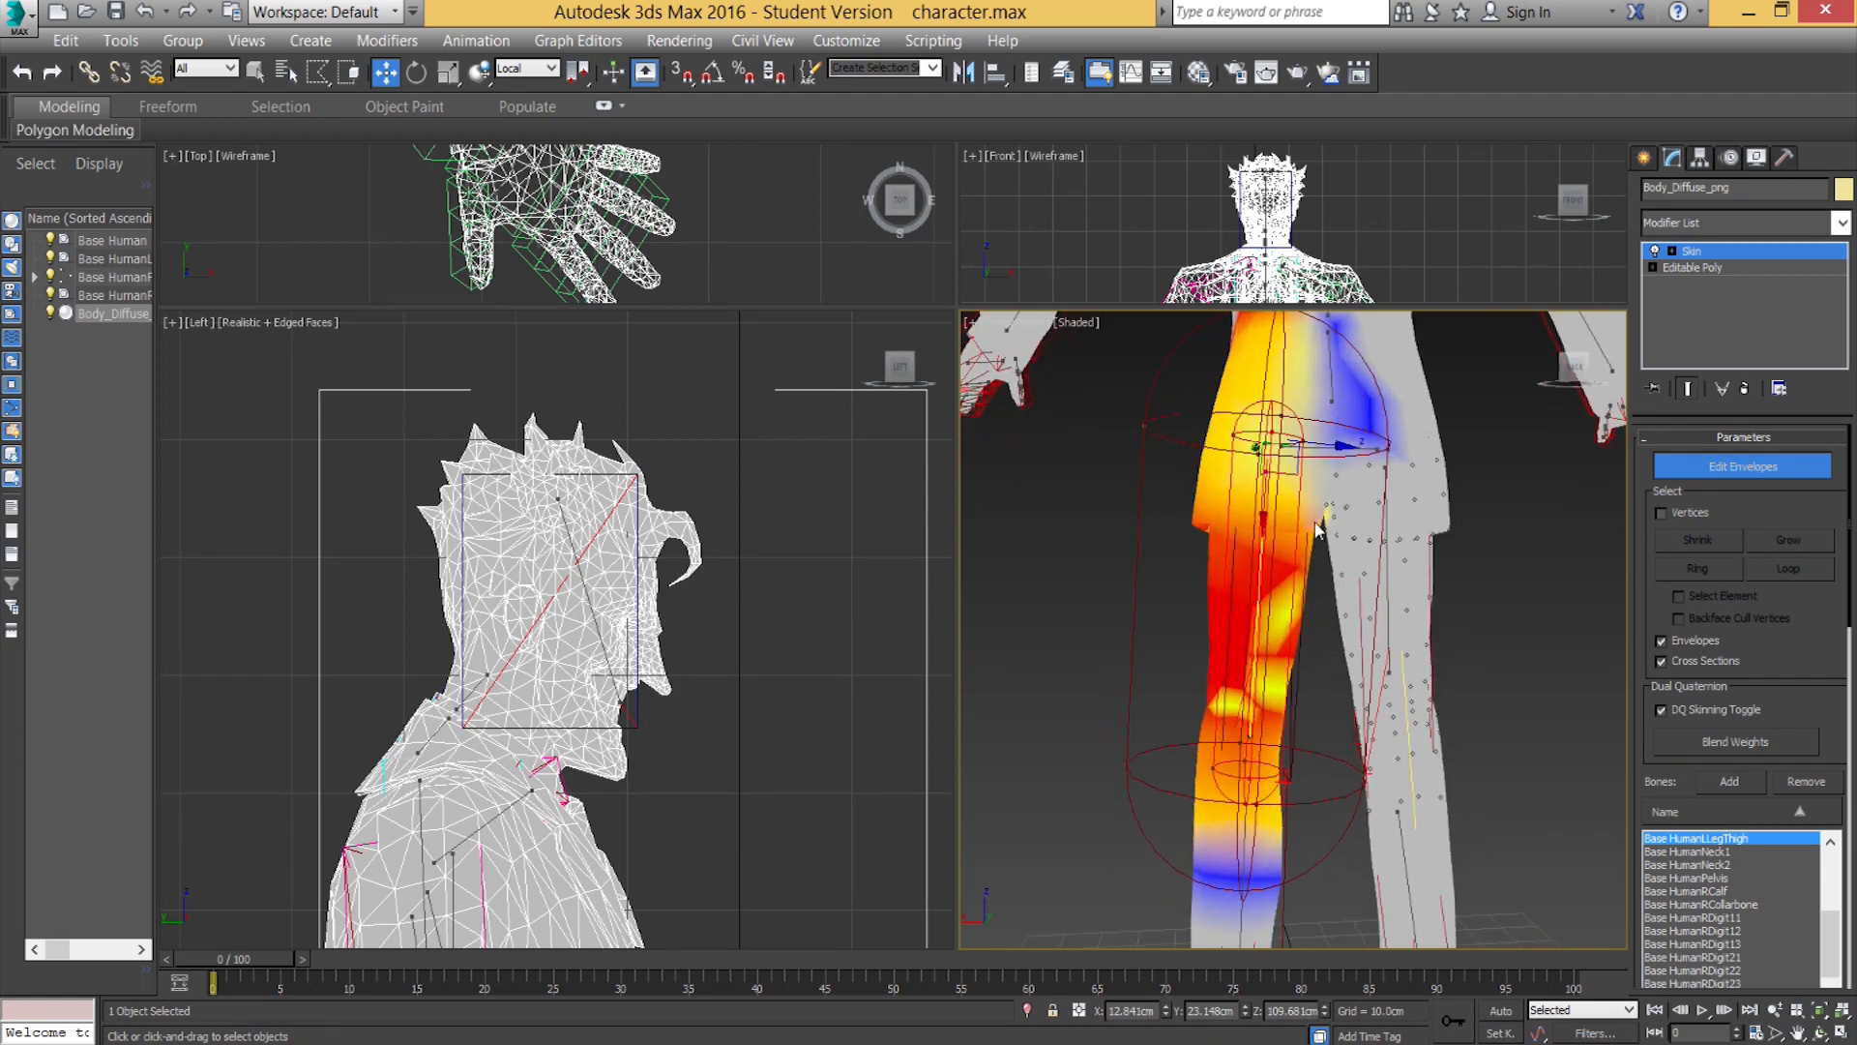
Select the head bone's envelope and examine its influence on the collar and upper chest below the chin.
alt+middle_drag(1331, 503, 1243, 677)
scroll(1230, 468, down, 4)
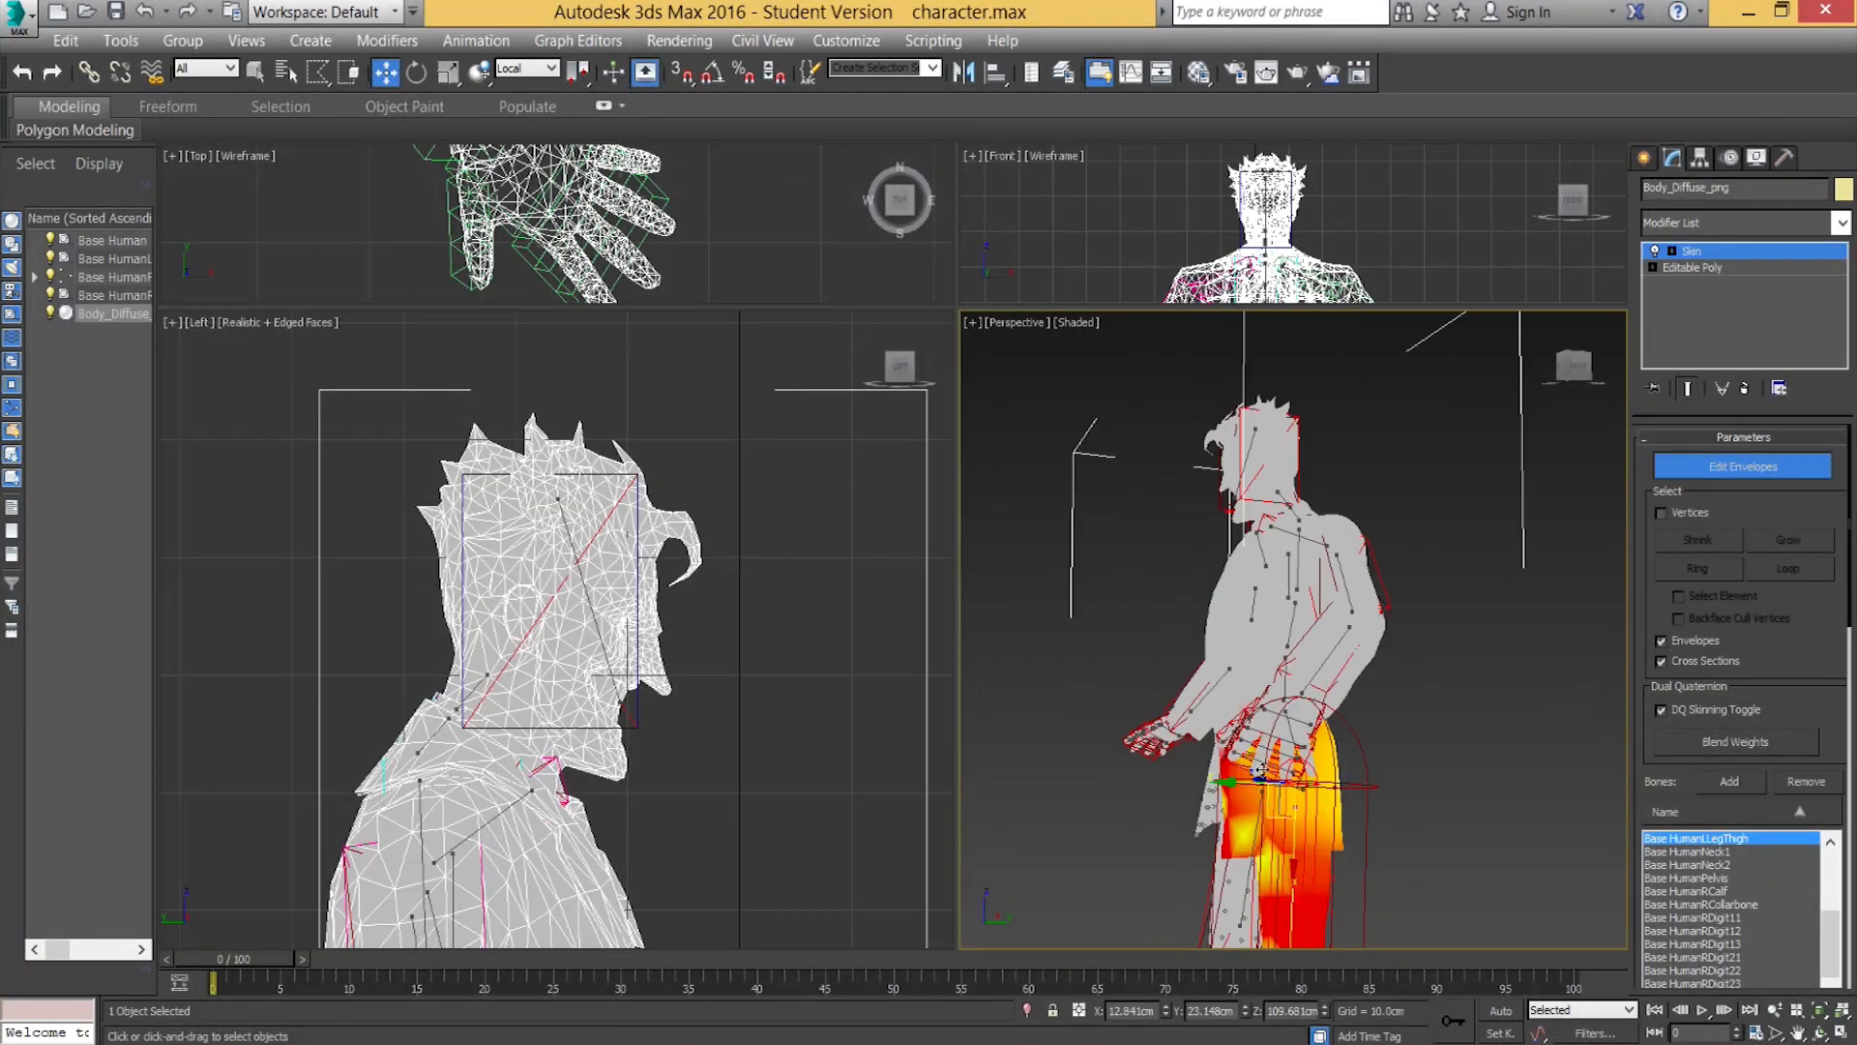
alt+middle_drag(1413, 585, 1350, 573)
scroll(1350, 573, up, 5)
click(1167, 579)
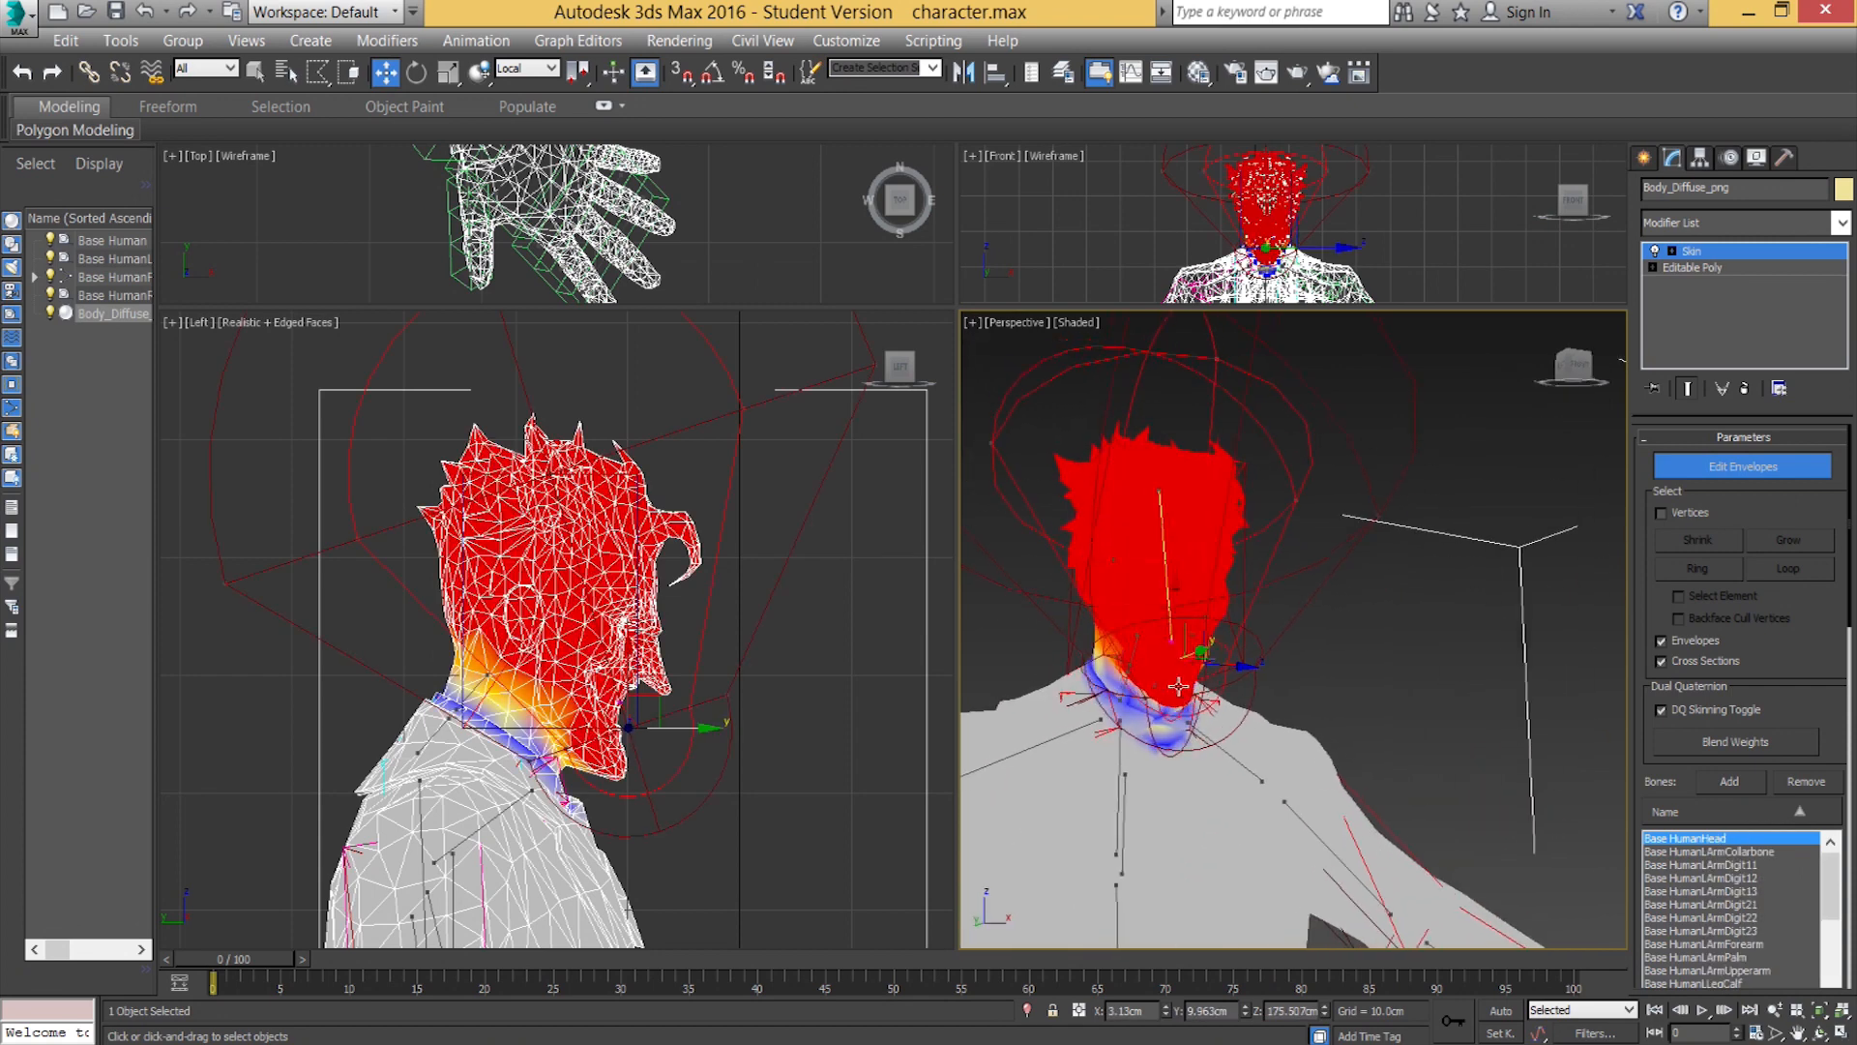
scroll(1172, 770, up, 8)
scroll(1263, 688, down, 5)
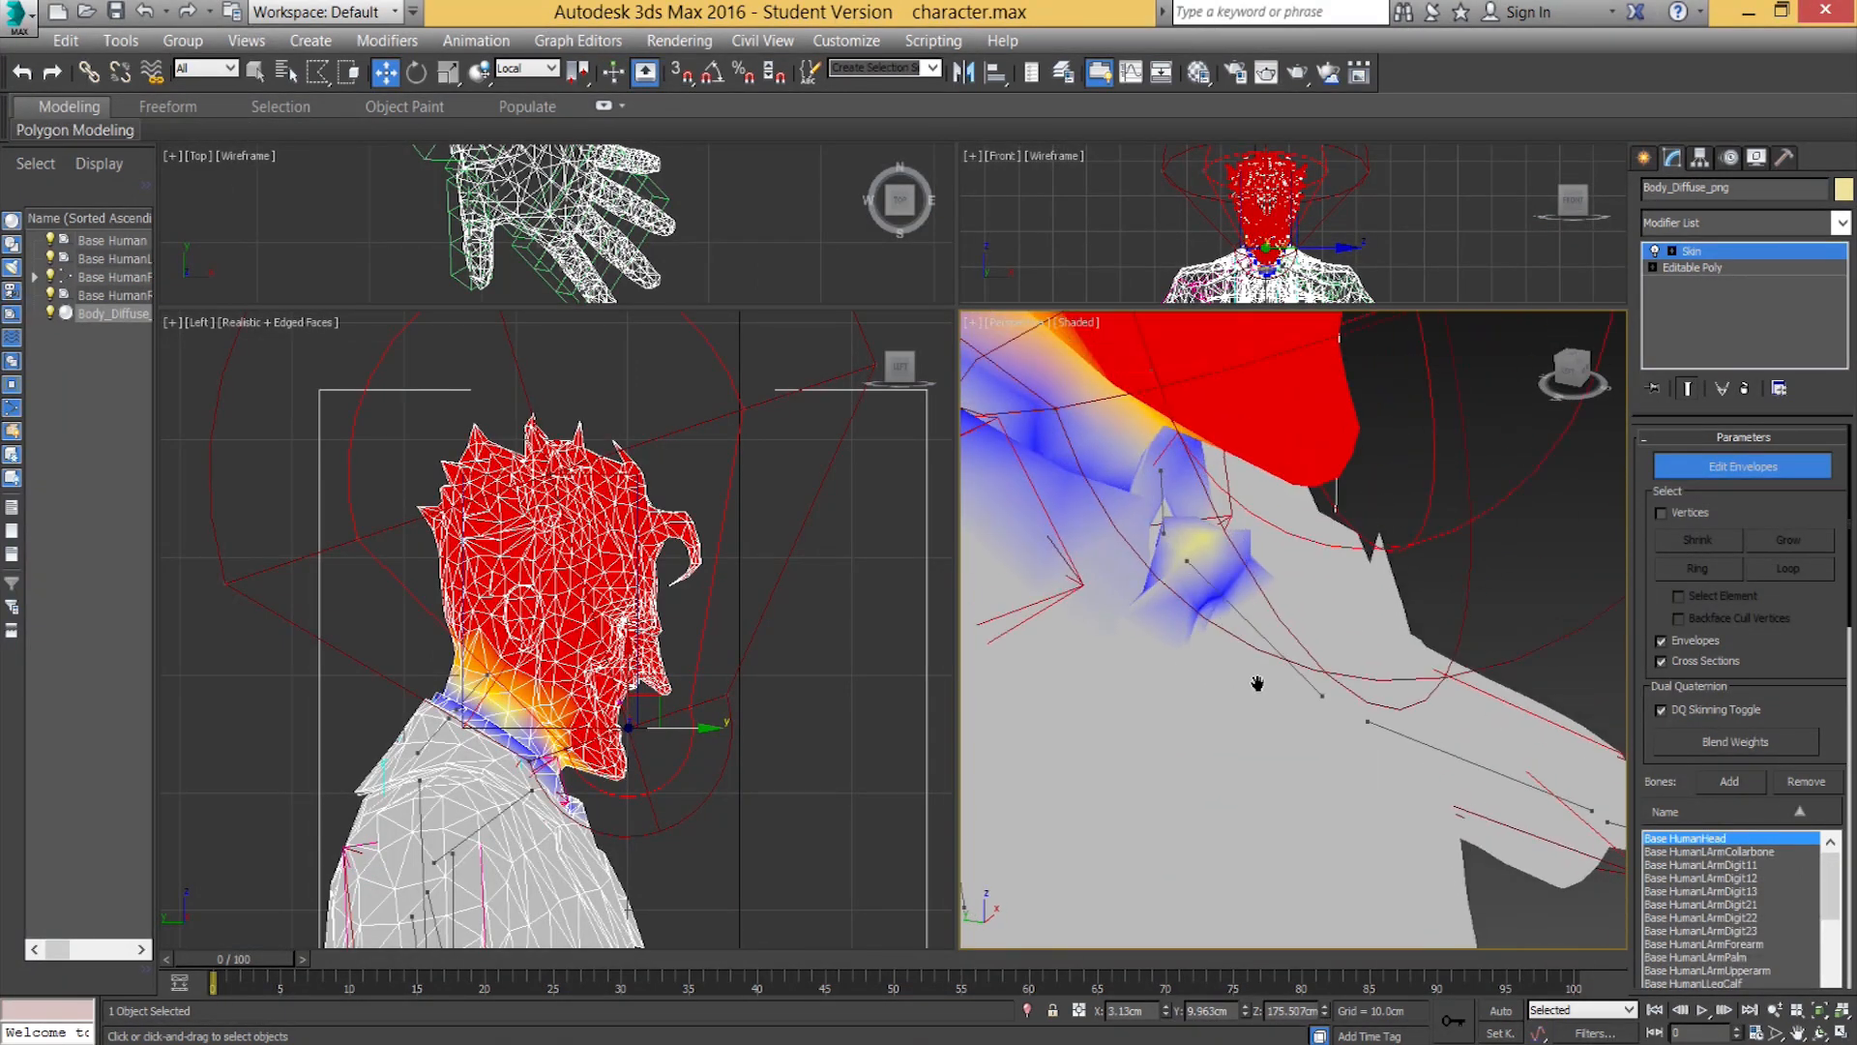
Enable vertex selection, outline the collar and upper chest vertices below the chin, and exclude them from the head bone.
click(1671, 516)
alt+middle_drag(1317, 642, 1359, 620)
mouse_move(1098, 525)
mouse_down()
mouse_move(1080, 508)
mouse_move(1020, 520)
mouse_move(1003, 628)
mouse_up()
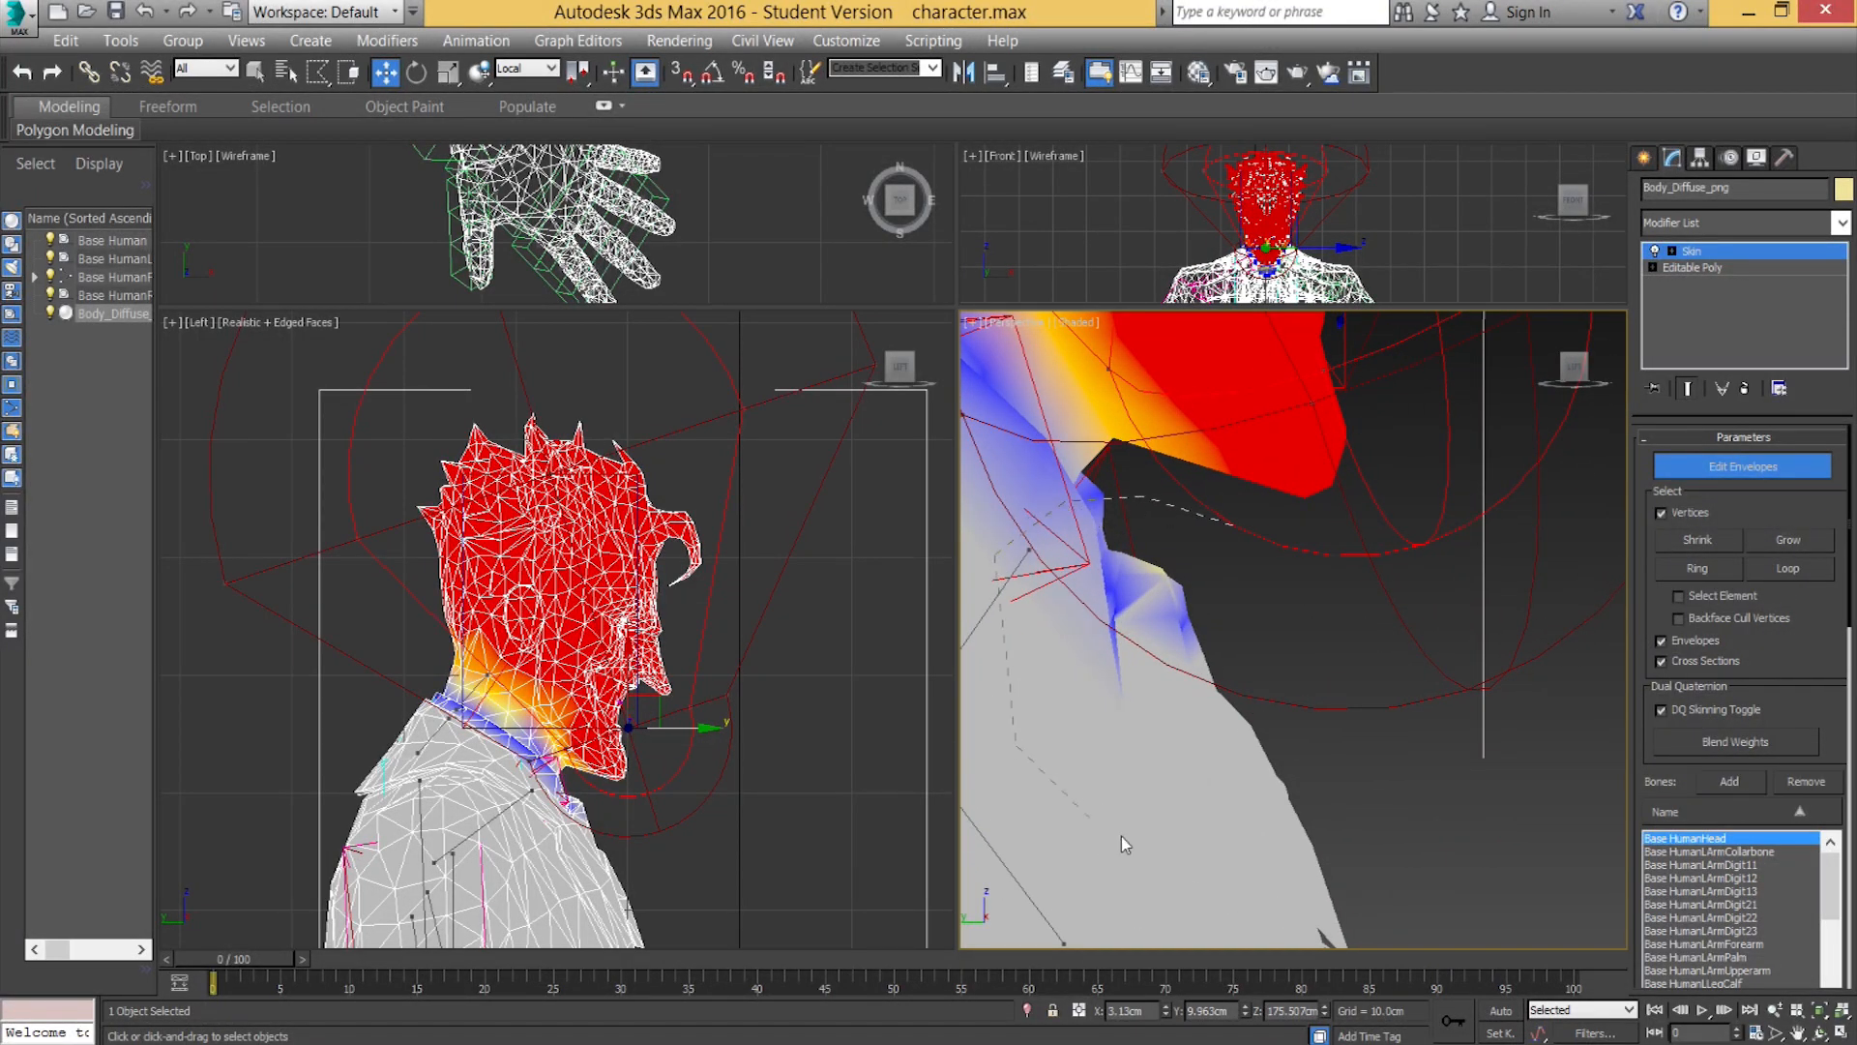
drag(1362, 607, 1361, 606)
alt+middle_drag(1383, 696, 1231, 700)
drag(1852, 560, 1852, 820)
click(1683, 693)
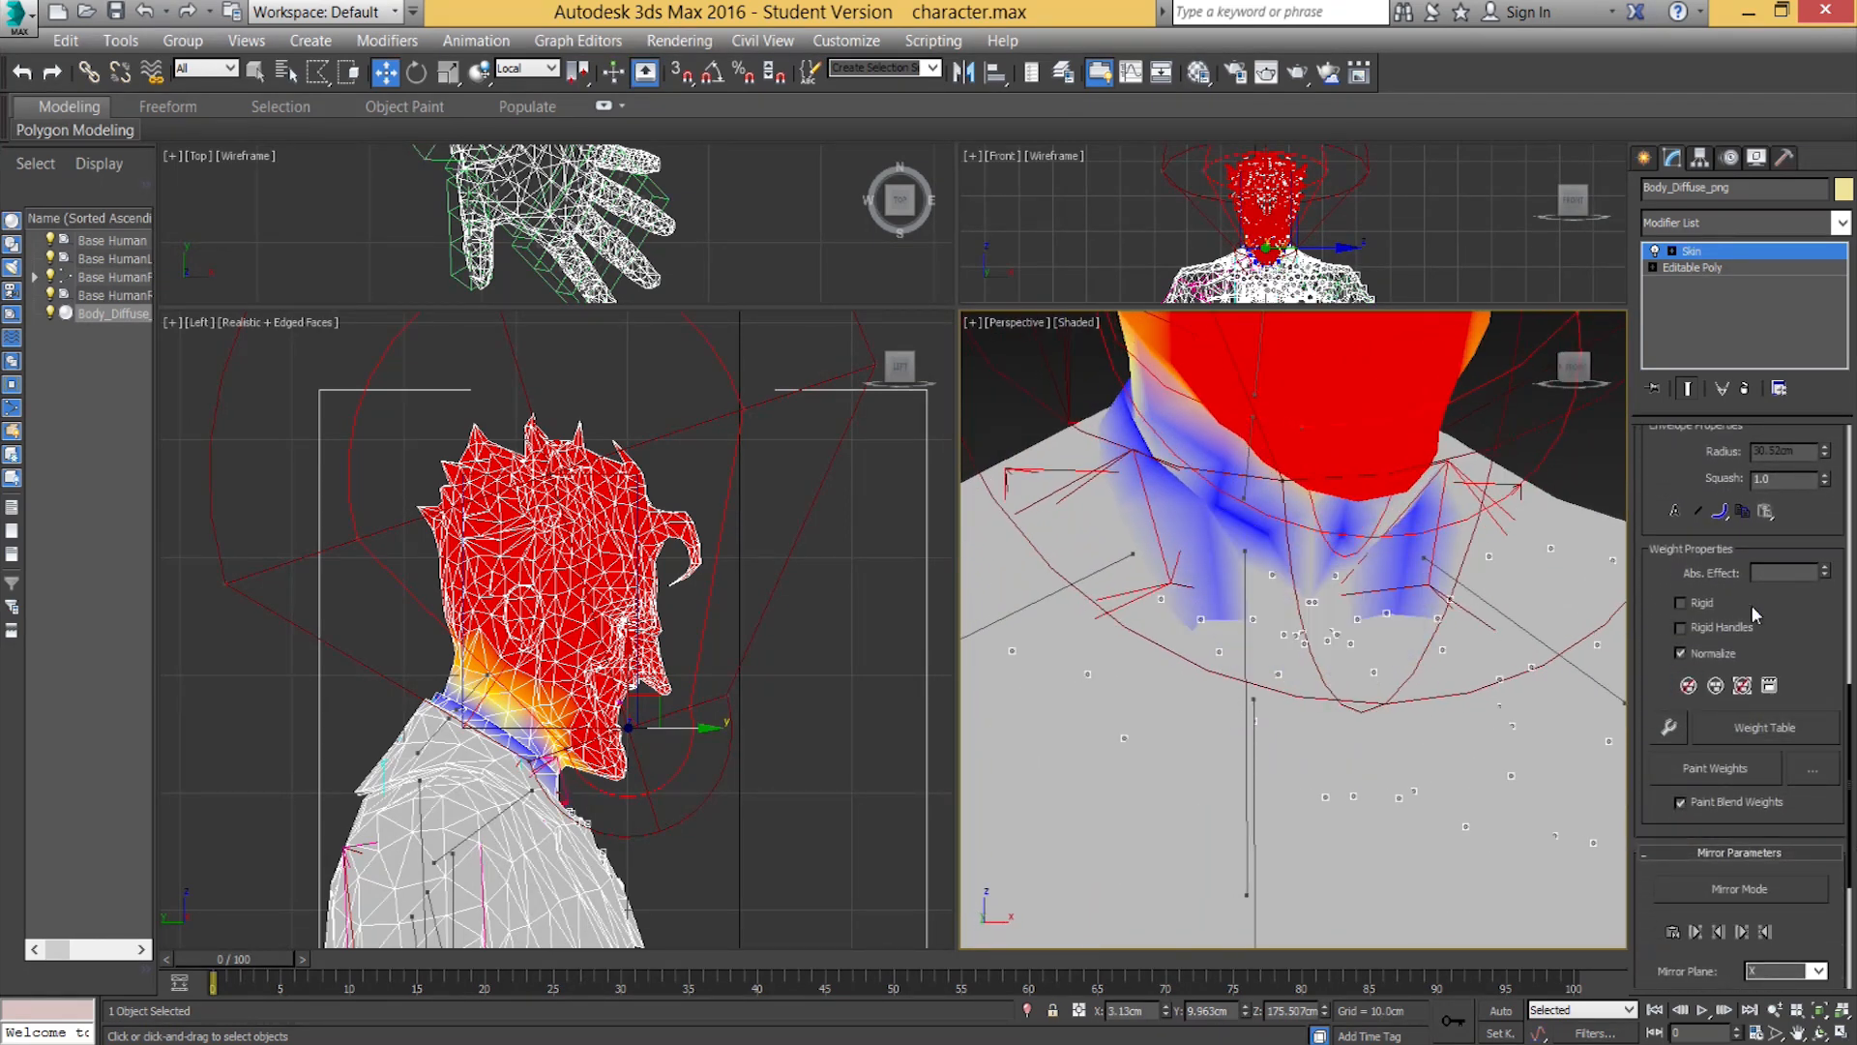
Select the right collarbone's envelope to check its weights near the neck, and exit envelope editing.
click(1068, 584)
alt+middle_drag(1343, 591, 1496, 599)
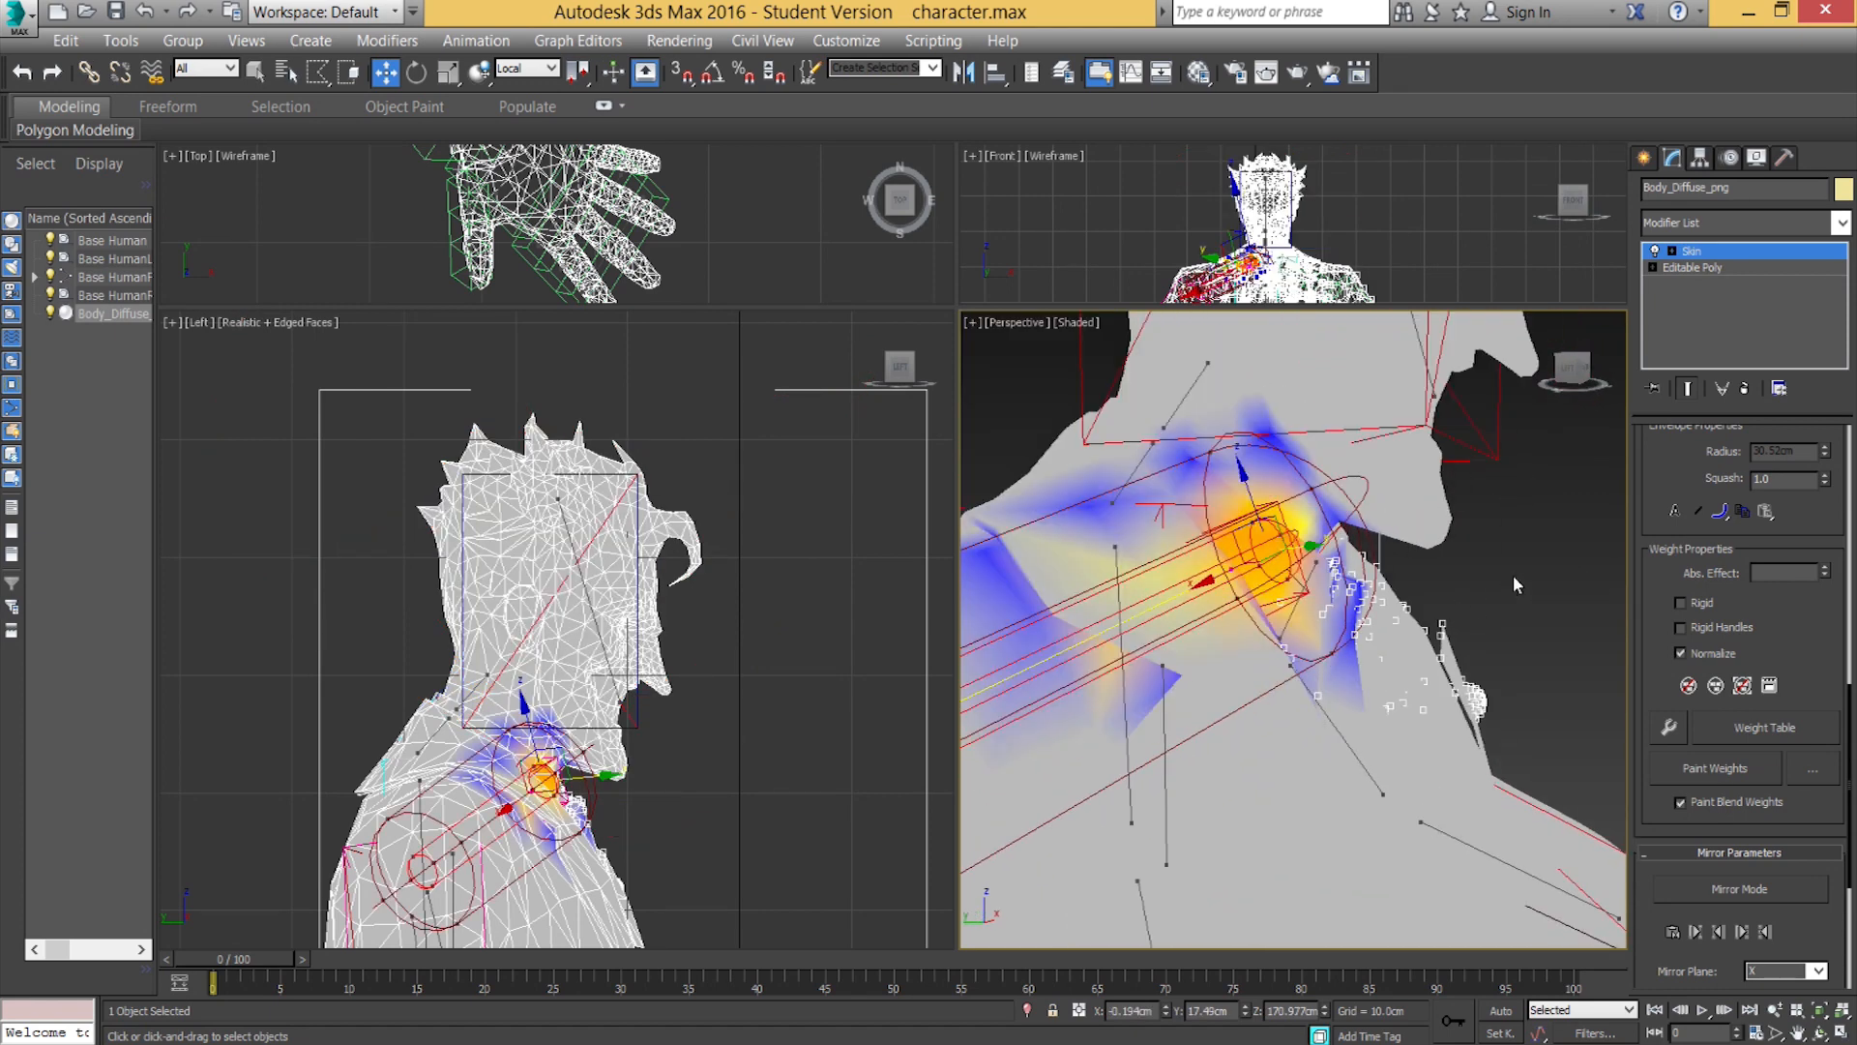
click(1704, 255)
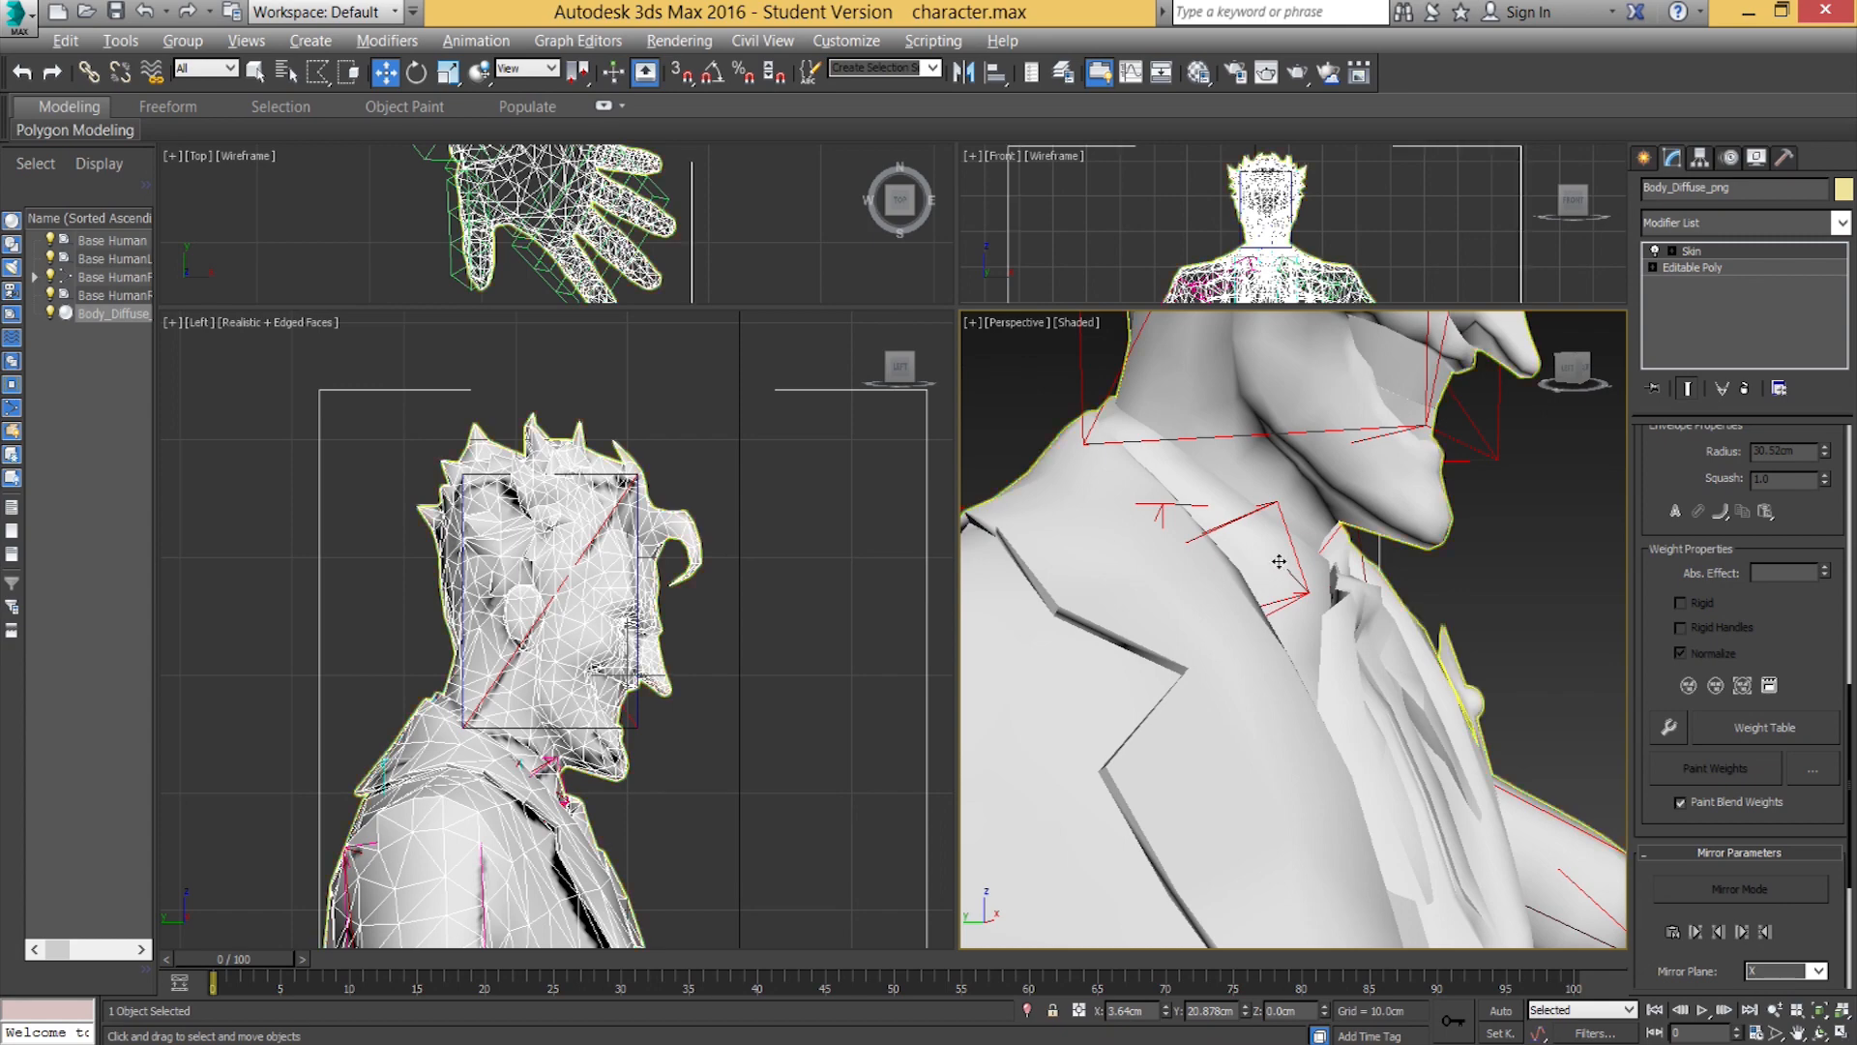
Test-rotate the head bone in different directions to check the collar deformation, undoing each rotation.
scroll(1427, 452, down, 5)
click(1405, 464)
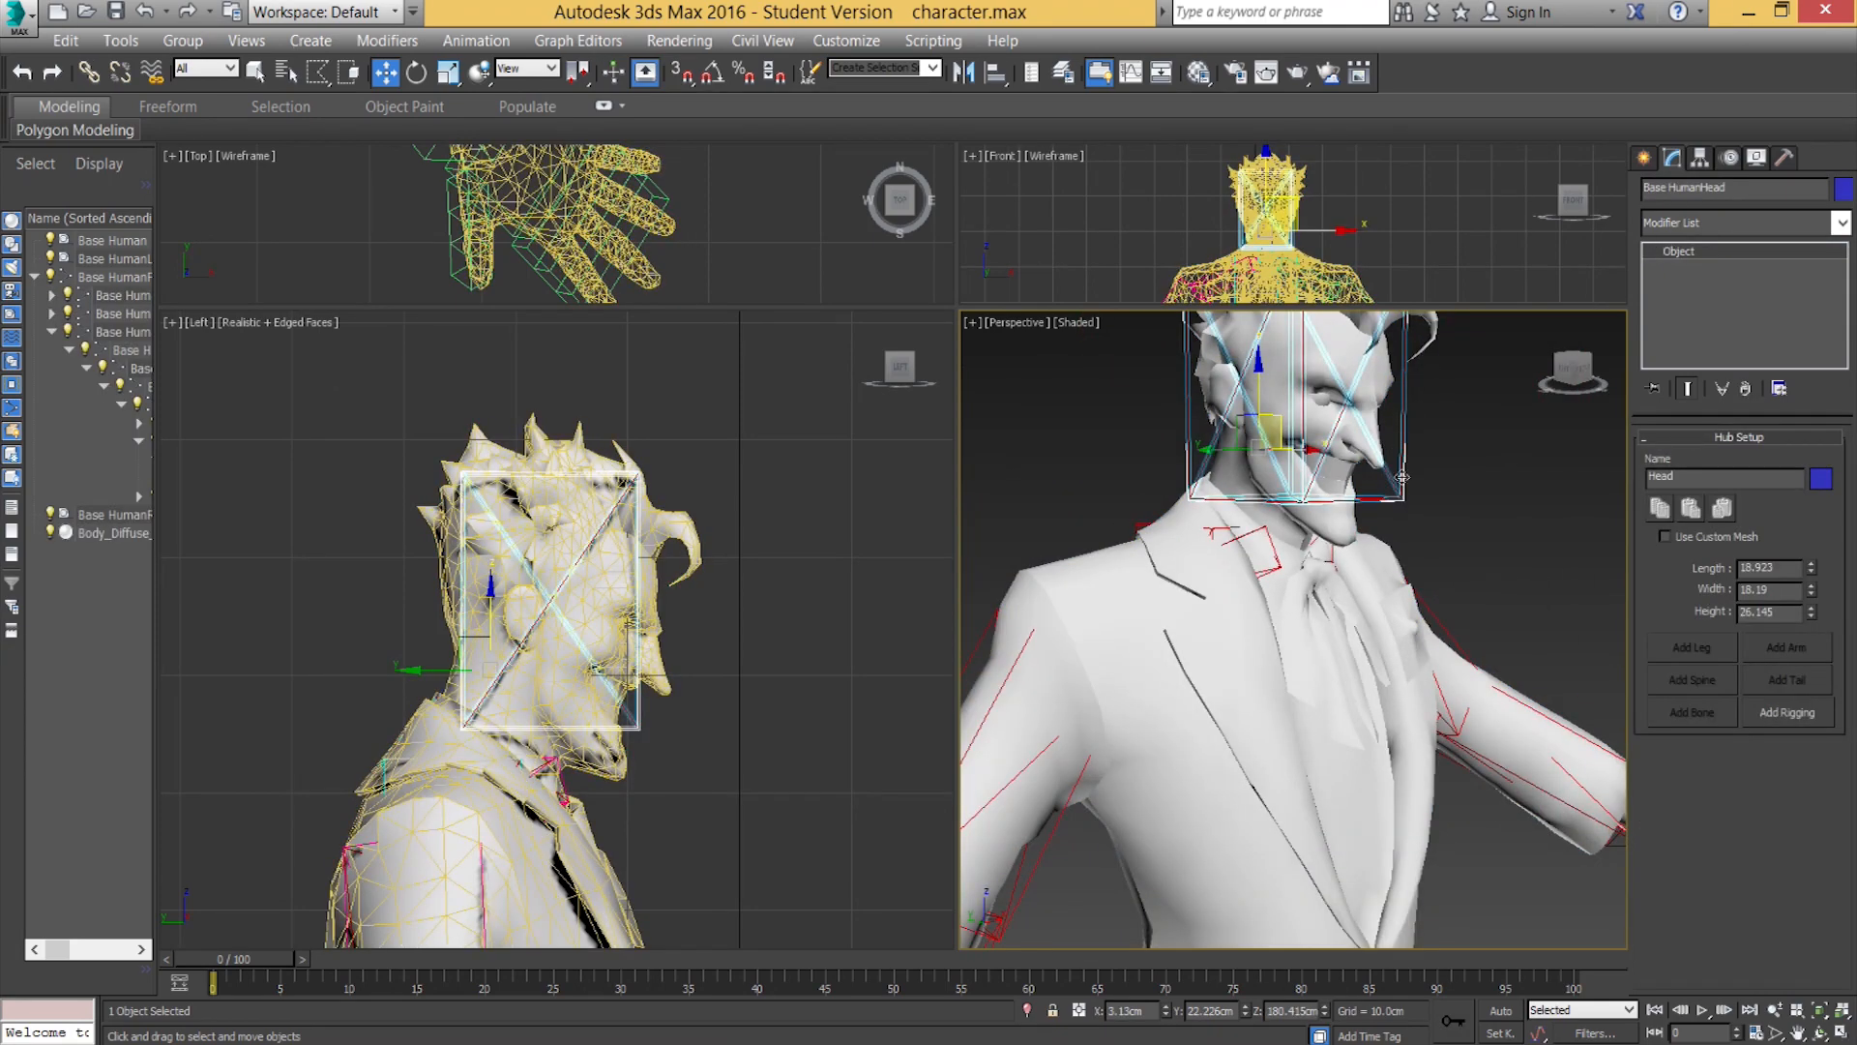
key(e)
middle_drag(1383, 576, 1404, 731)
mouse_move(1306, 580)
mouse_down()
mouse_move(1253, 546)
mouse_move(1305, 517)
mouse_move(1335, 571)
mouse_up()
alt+middle_drag(1378, 610, 1307, 634)
scroll(1307, 635, up, 4)
key(ctrl+z)
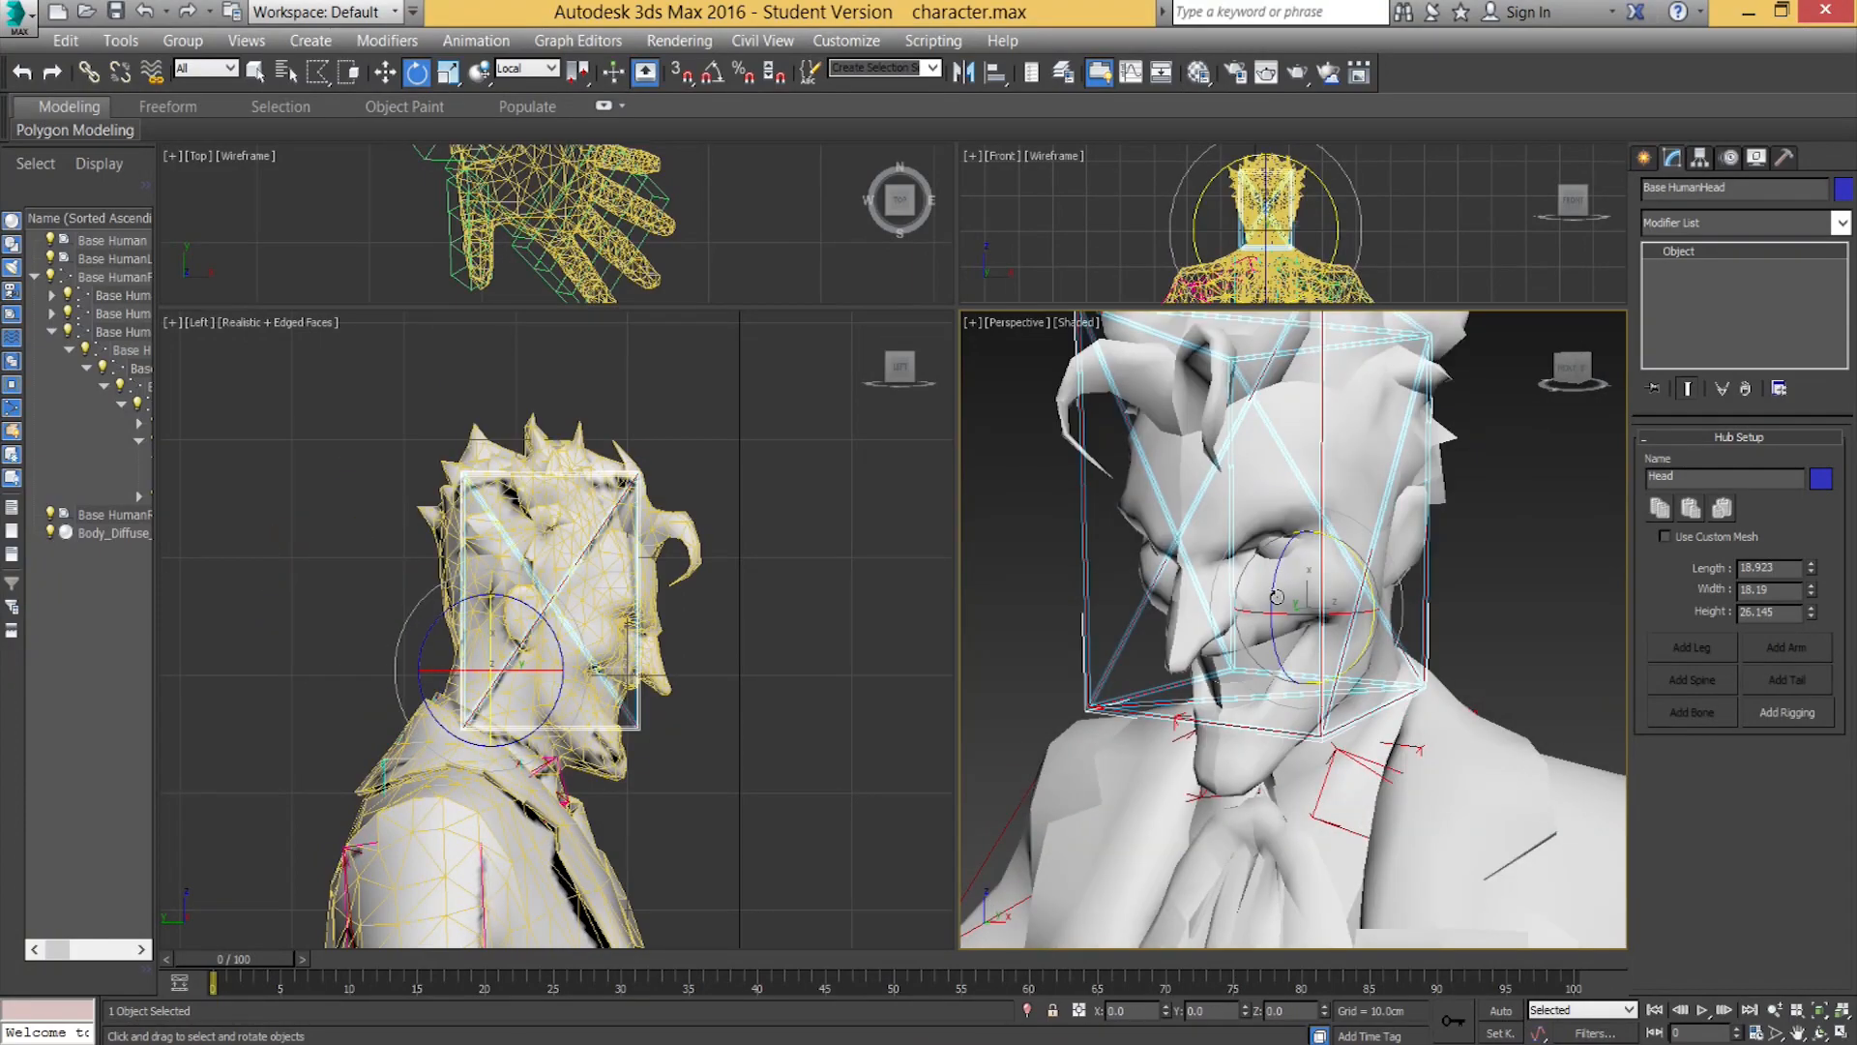
drag(1307, 601, 1359, 579)
key(ctrl+z)
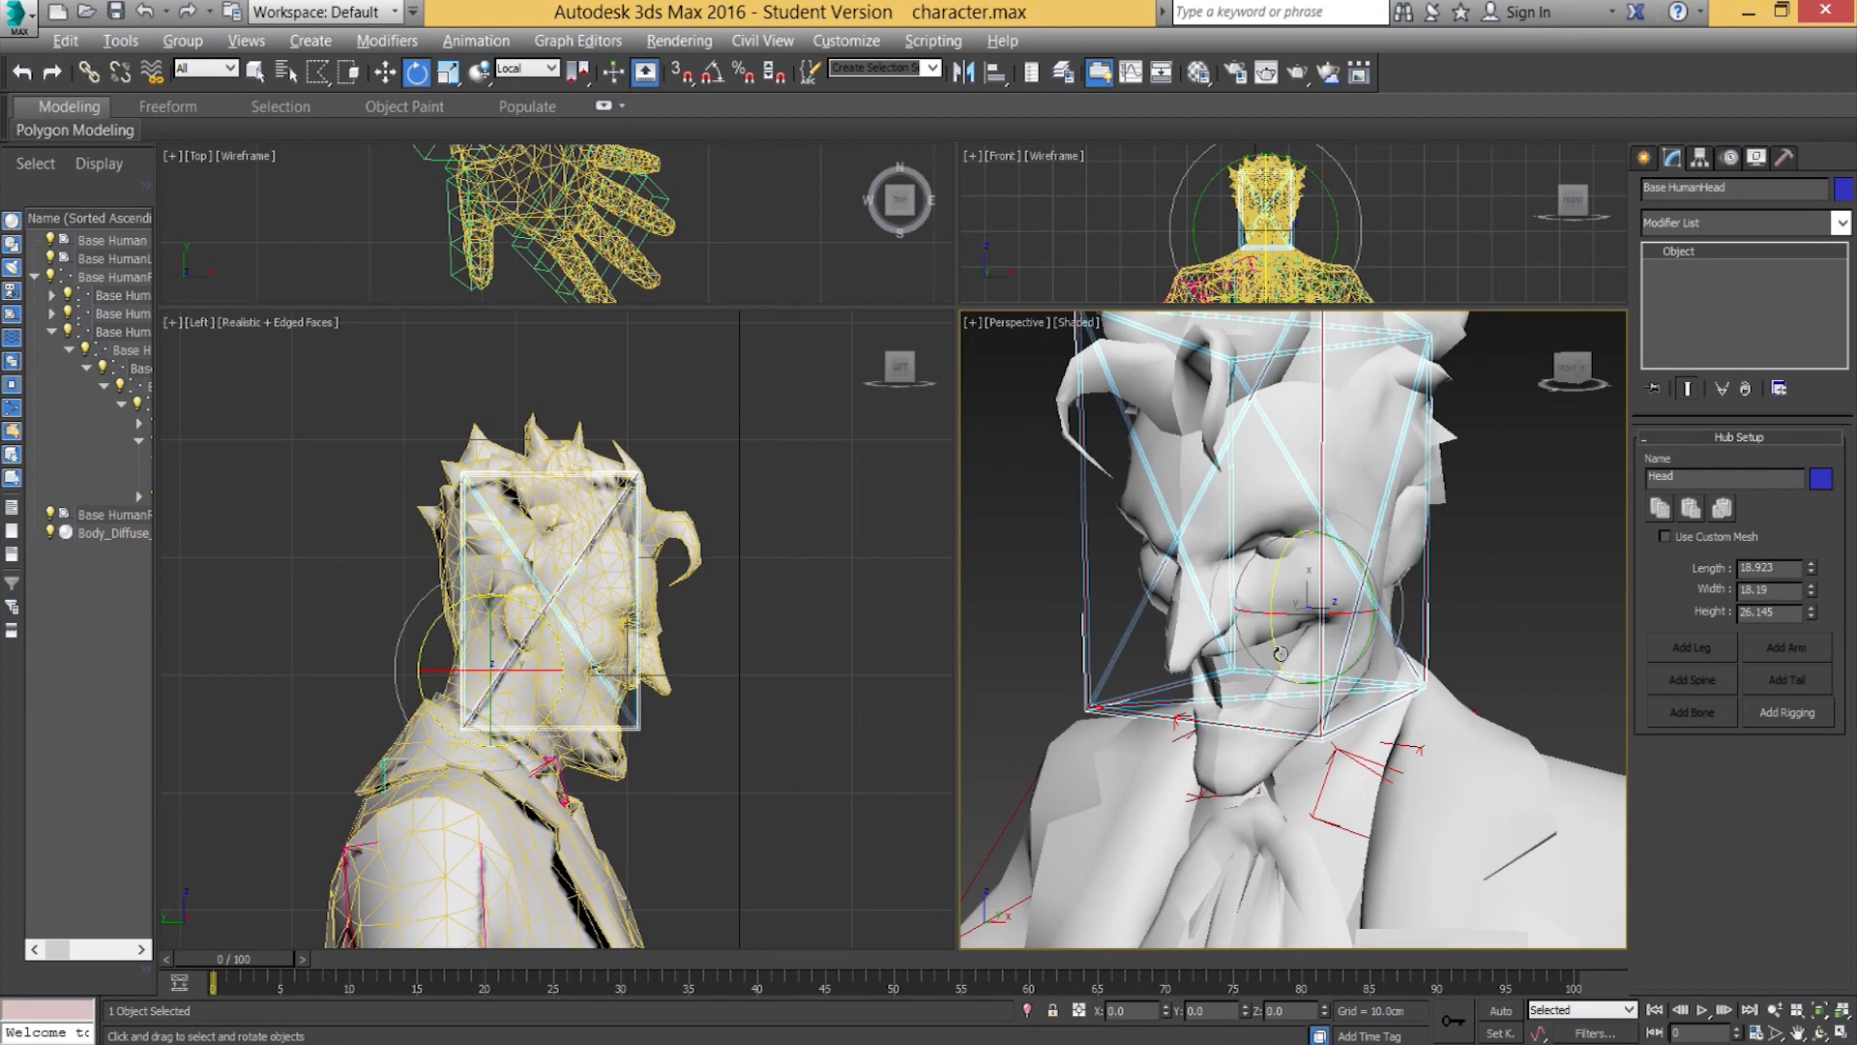
Reselect the body mesh and inspect the whole character from the back and front.
scroll(1325, 620, down, 5)
alt+middle_drag(1258, 677, 1306, 677)
middle_drag(1302, 793, 1266, 655)
click(1291, 667)
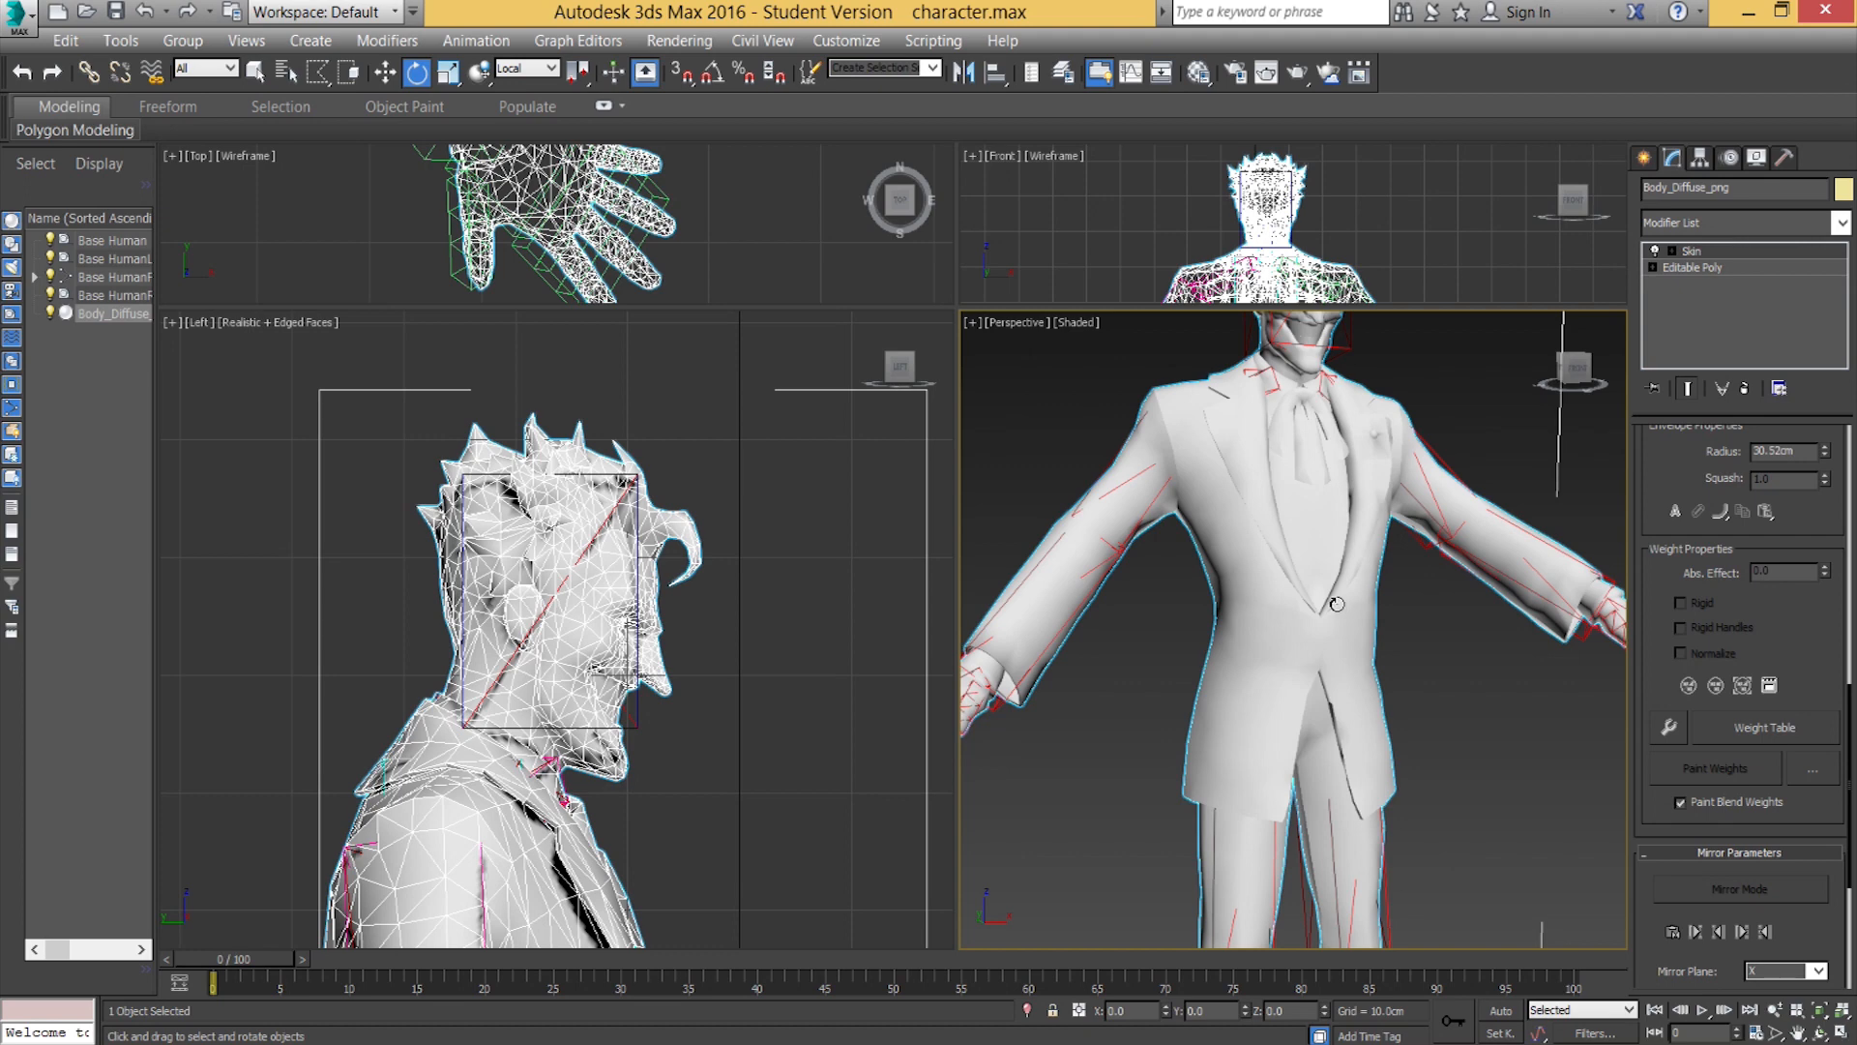
scroll(1767, 630, up, 4)
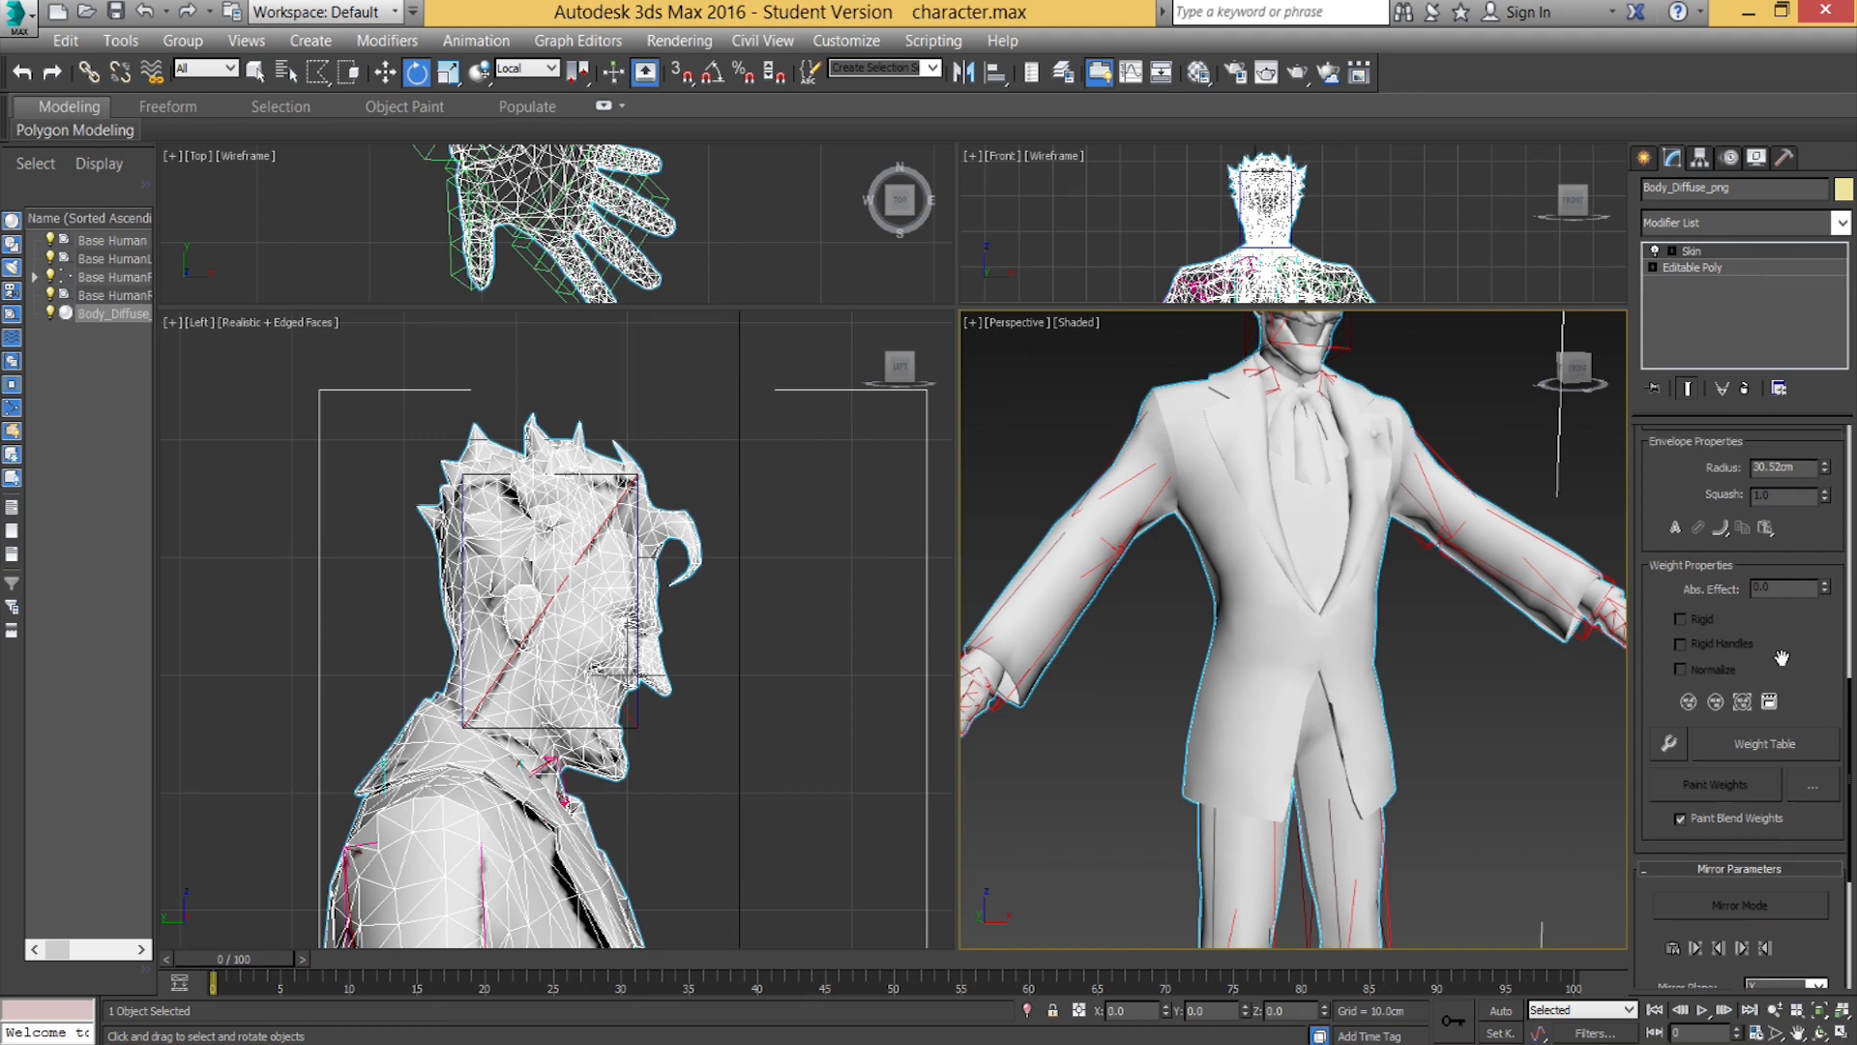
alt+middle_drag(1253, 716, 1249, 495)
scroll(1249, 495, down, 4)
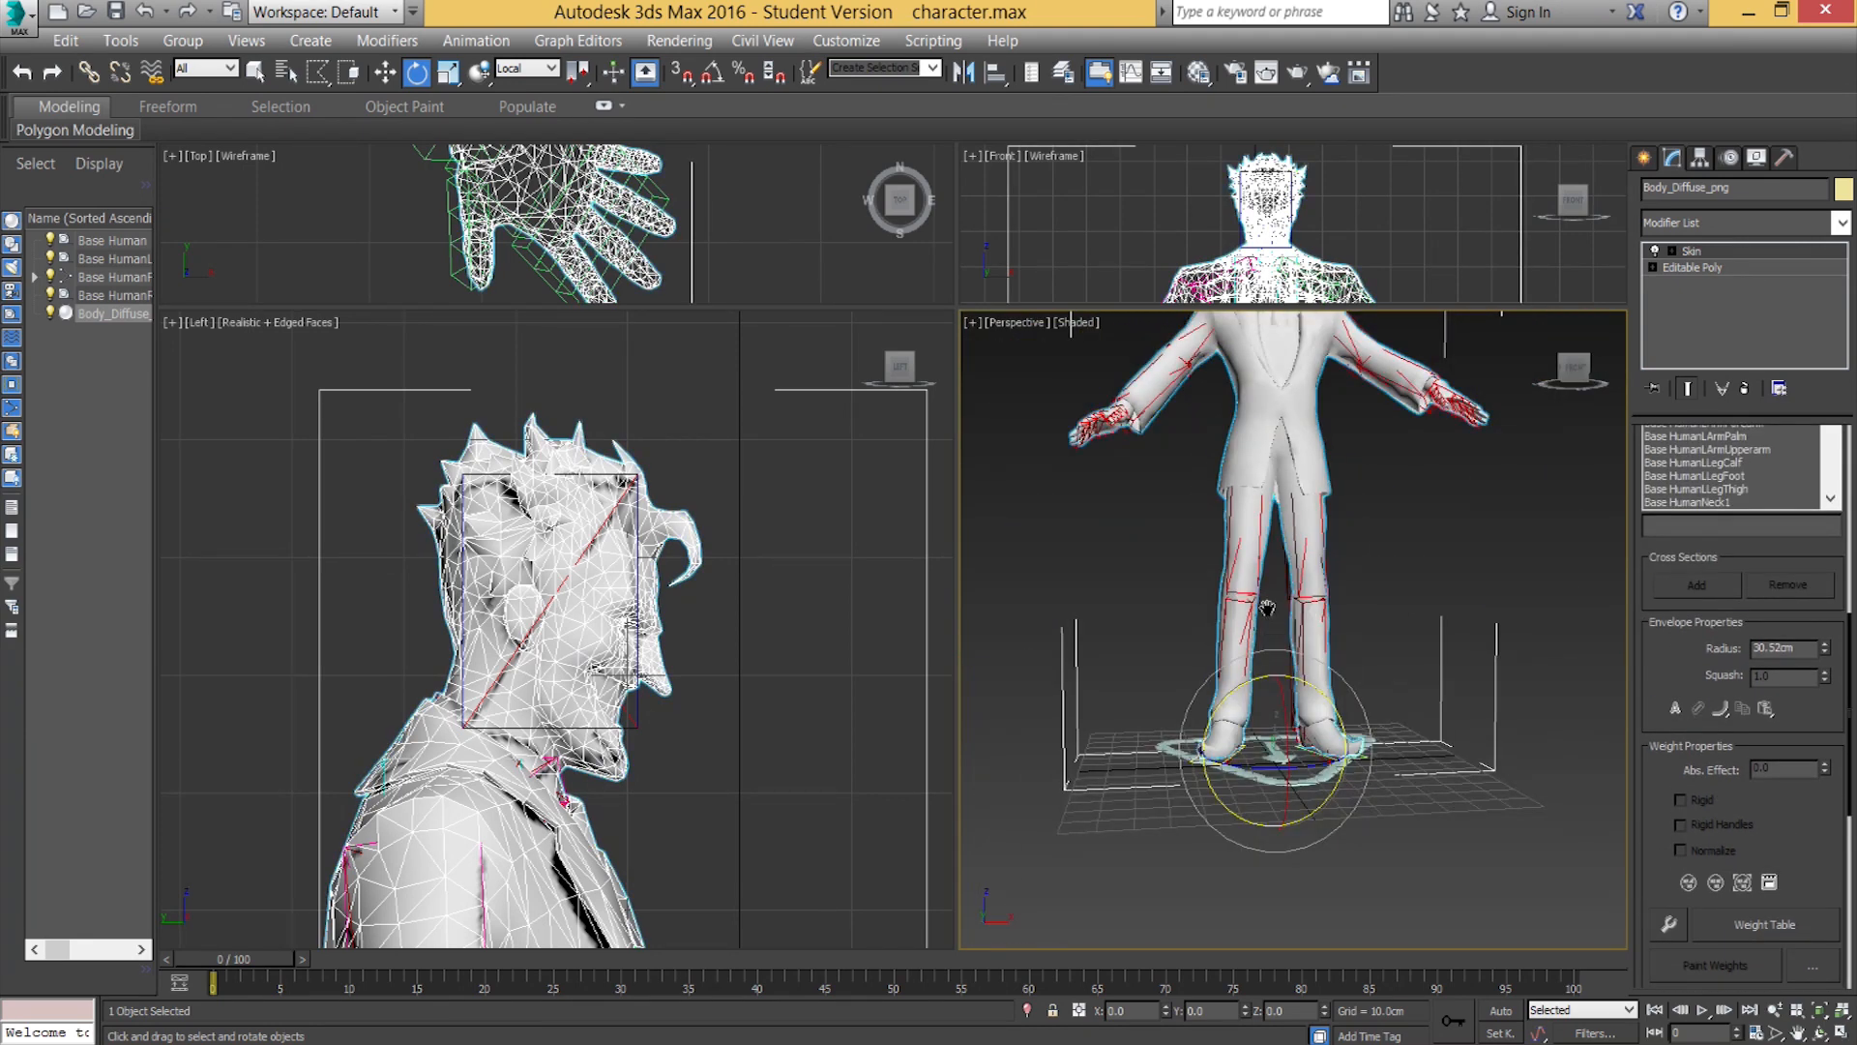
scroll(1268, 610, down, 2)
middle_drag(1268, 609, 1268, 558)
alt+middle_drag(1277, 479, 1228, 481)
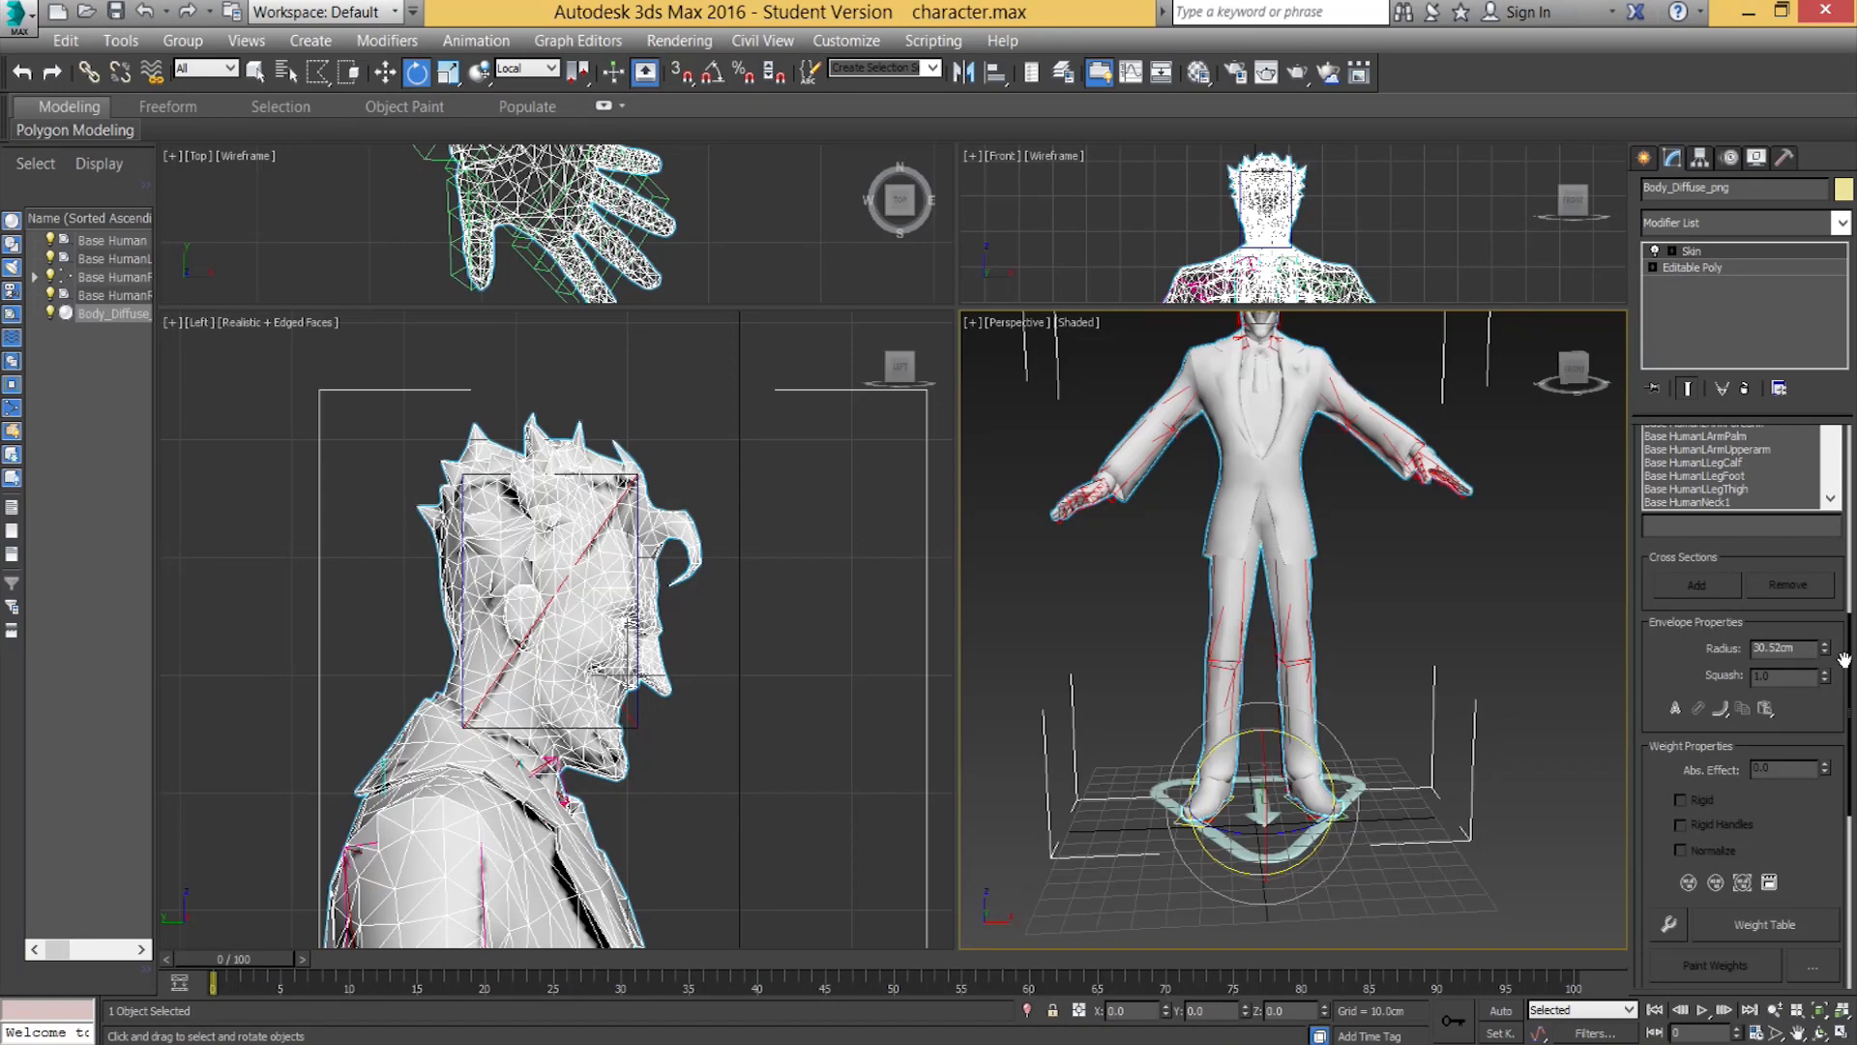
Reopen envelope editing on the body mesh and turn on Mirror Mode.
scroll(1844, 661, down, 5)
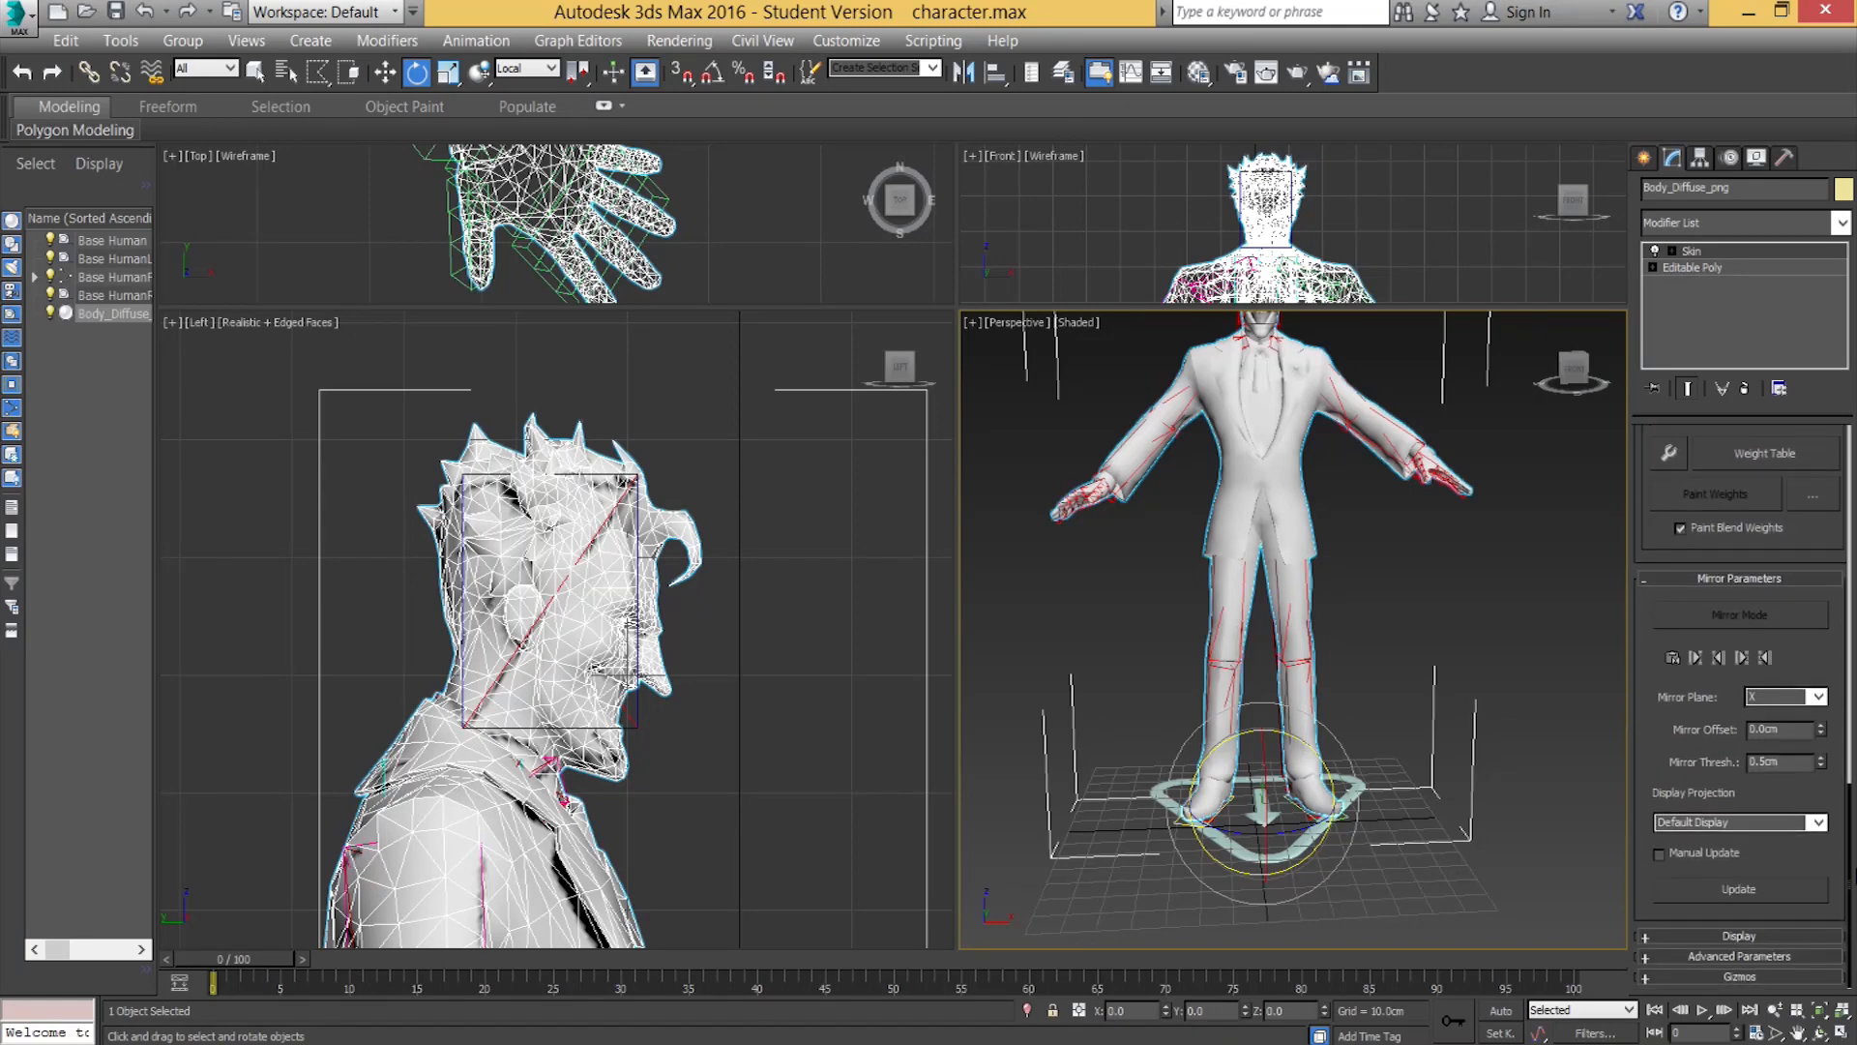
scroll(1851, 836, up, 5)
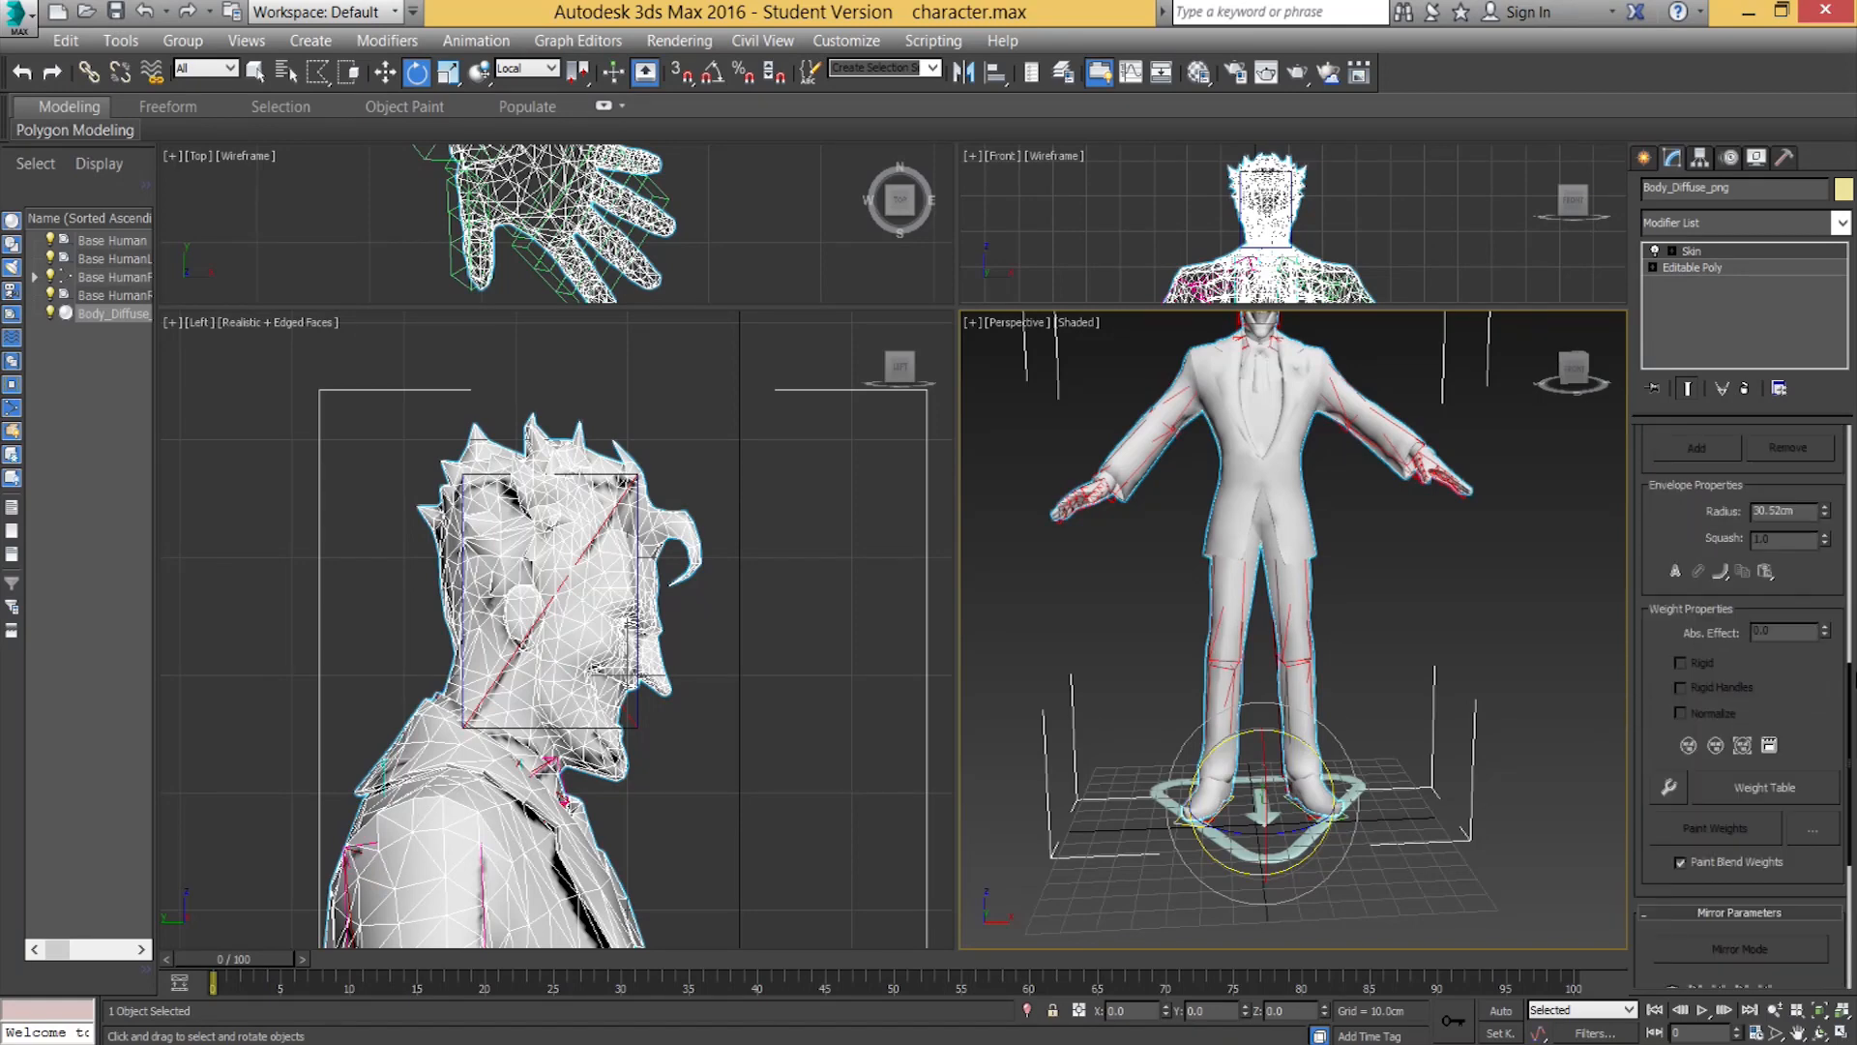
click(1741, 467)
scroll(1849, 526, down, 5)
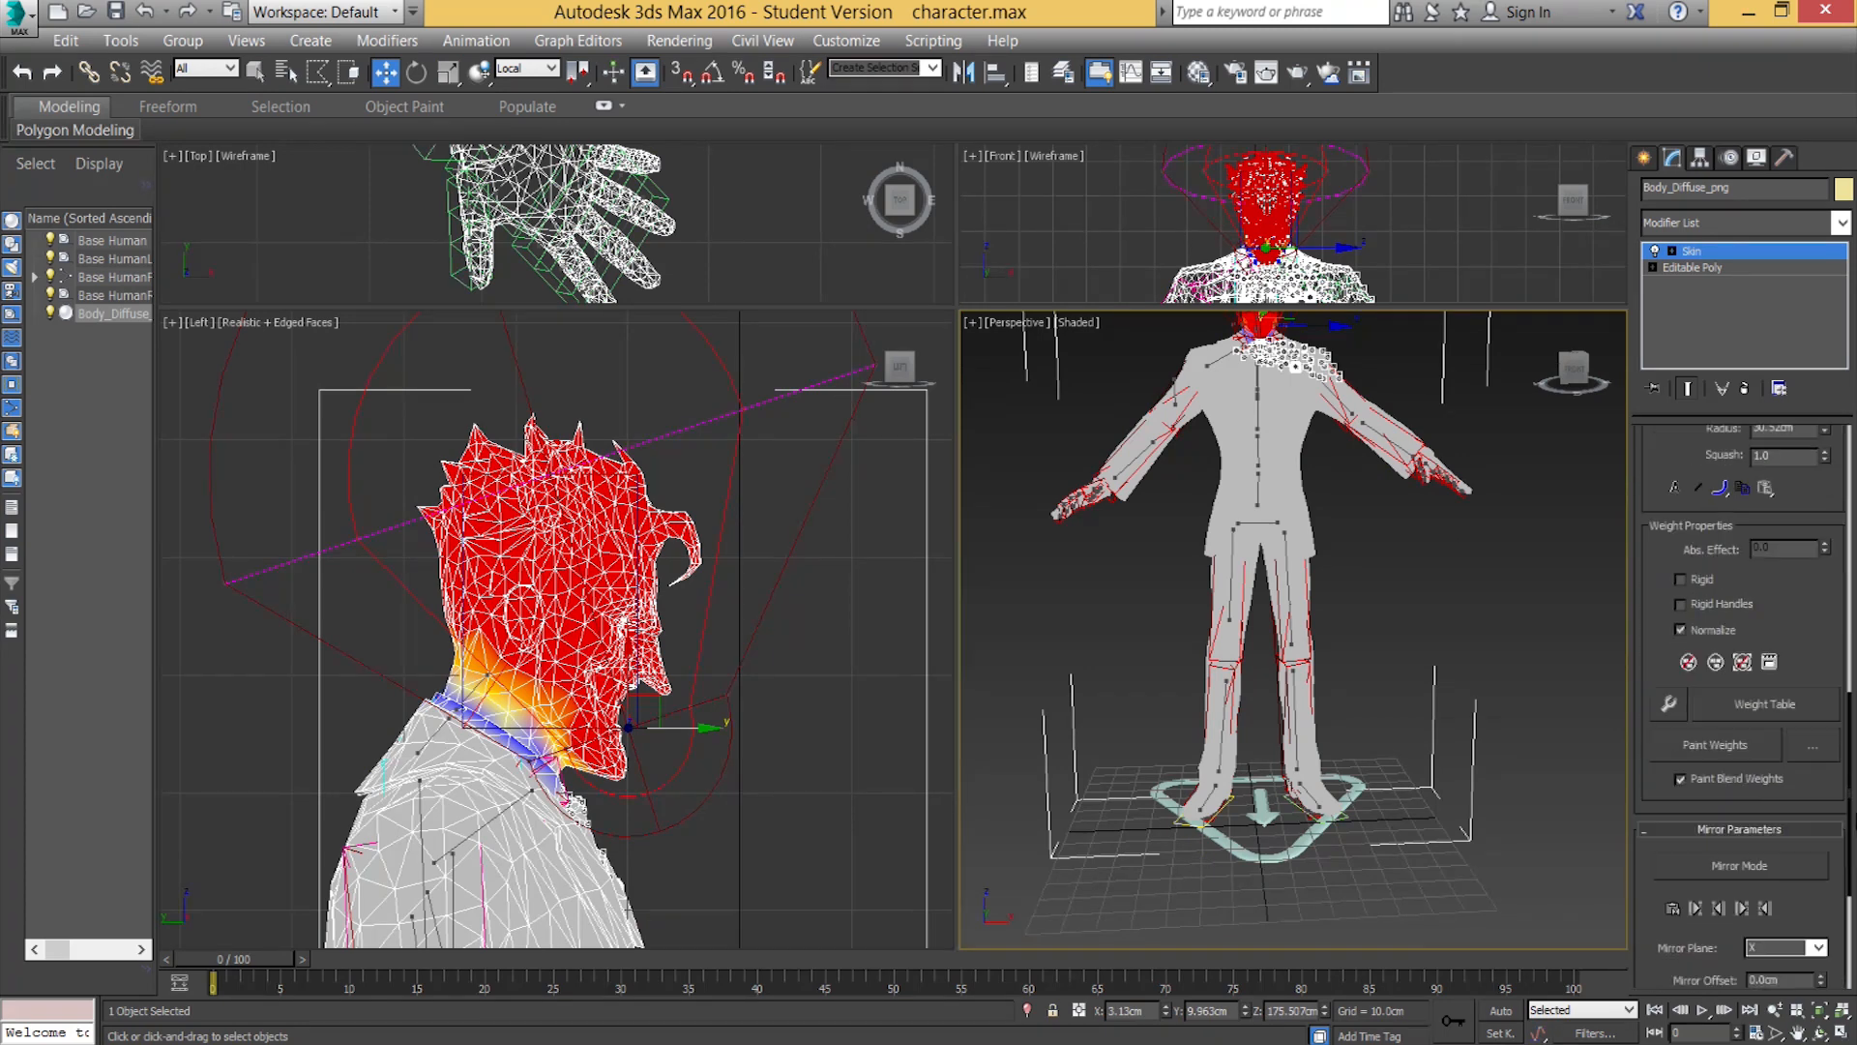
click(1714, 619)
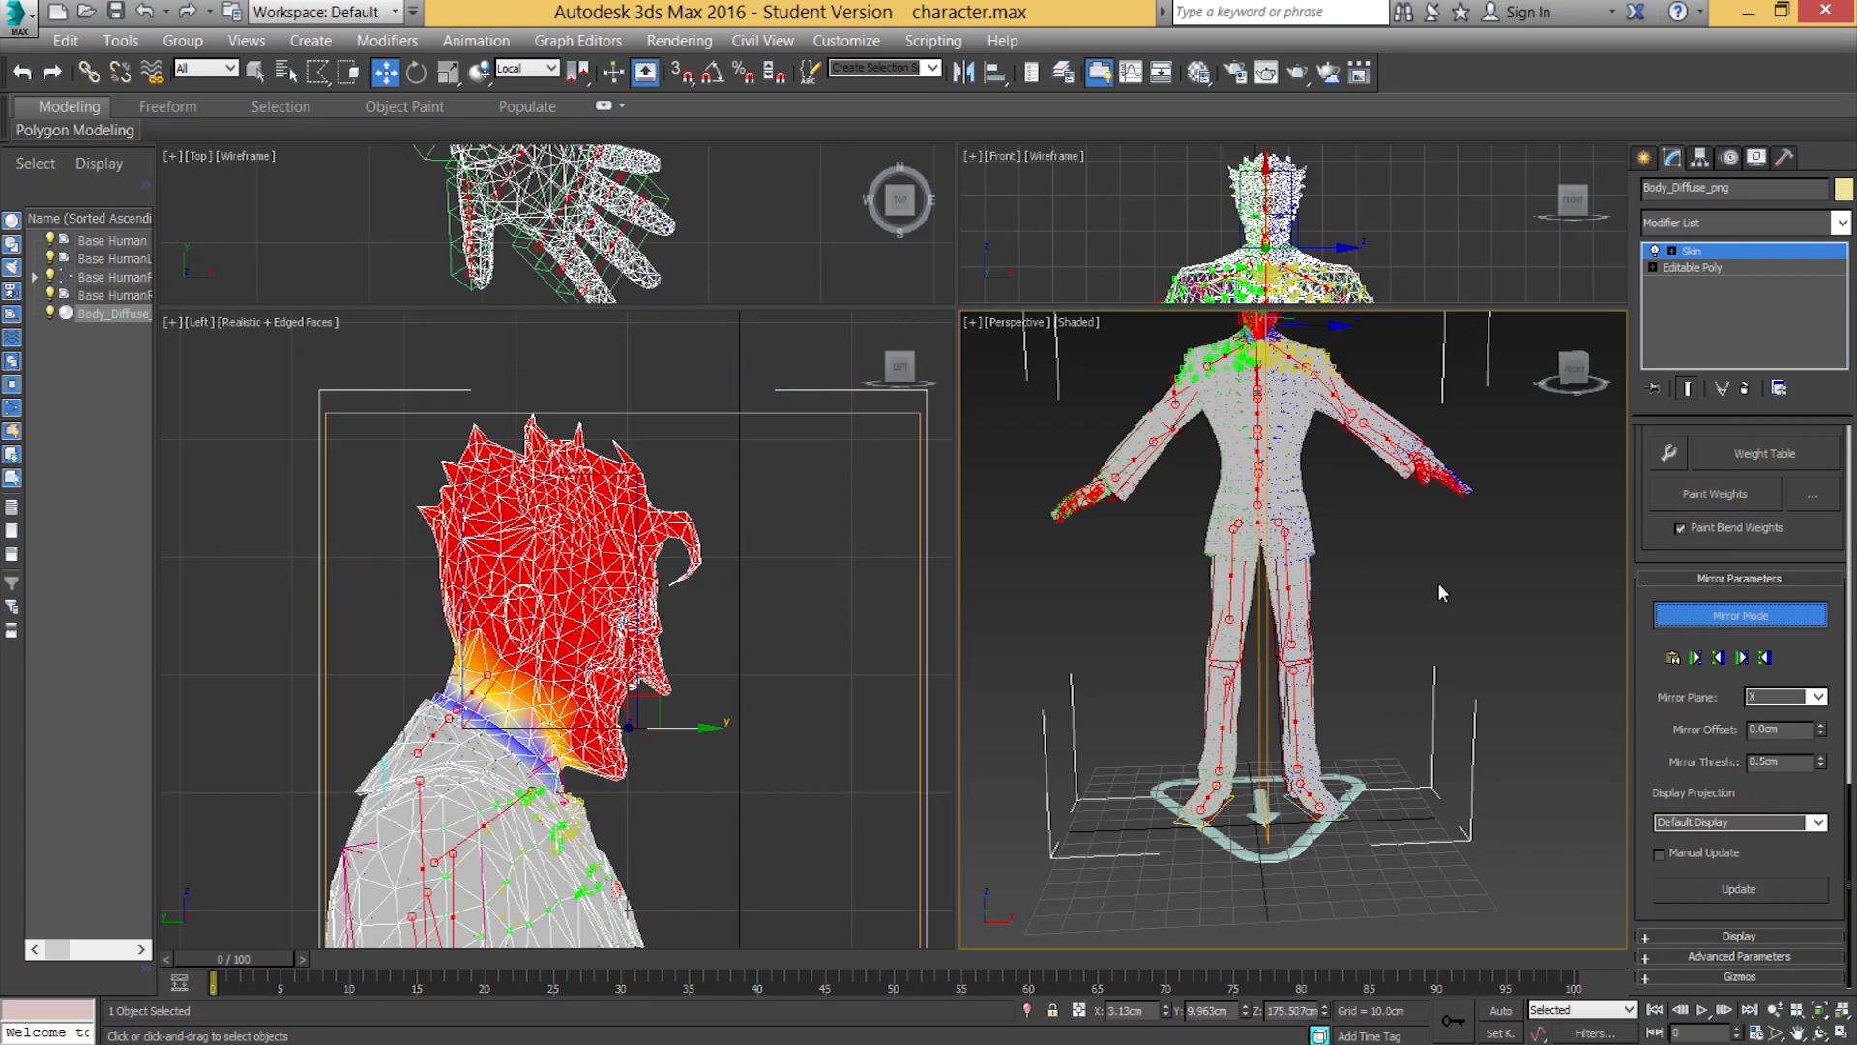
Examine the matched vertices and bones across the X mirror plane, try selecting all vertices, and turn off Mirror Mode.
scroll(1327, 741, up, 6)
mouse_move(1339, 730)
alt+middle_down()
mouse_move(1362, 735)
mouse_move(1366, 711)
mouse_move(1318, 720)
alt+middle_up()
key(ctrl+a)
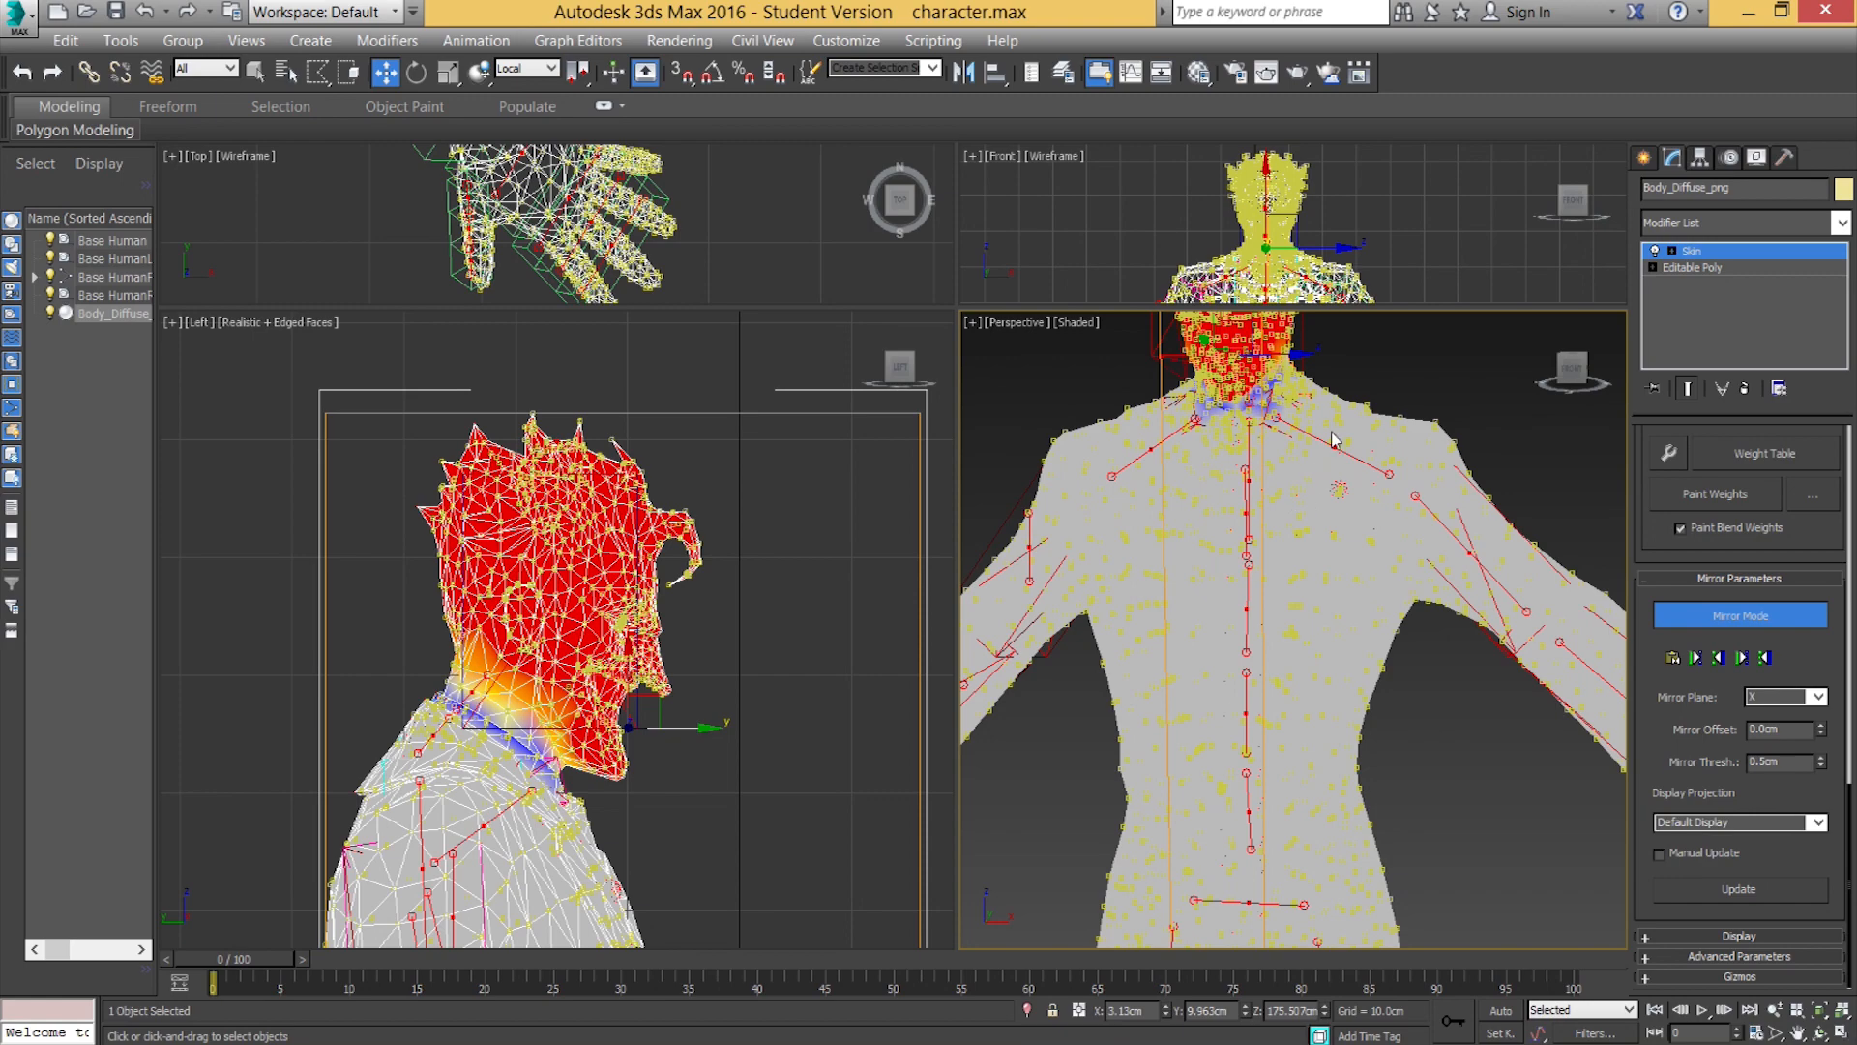
click(1401, 371)
alt+middle_drag(1282, 567, 1360, 690)
scroll(1309, 588, up, 4)
scroll(1360, 691, up, 3)
middle_drag(1169, 583, 1335, 605)
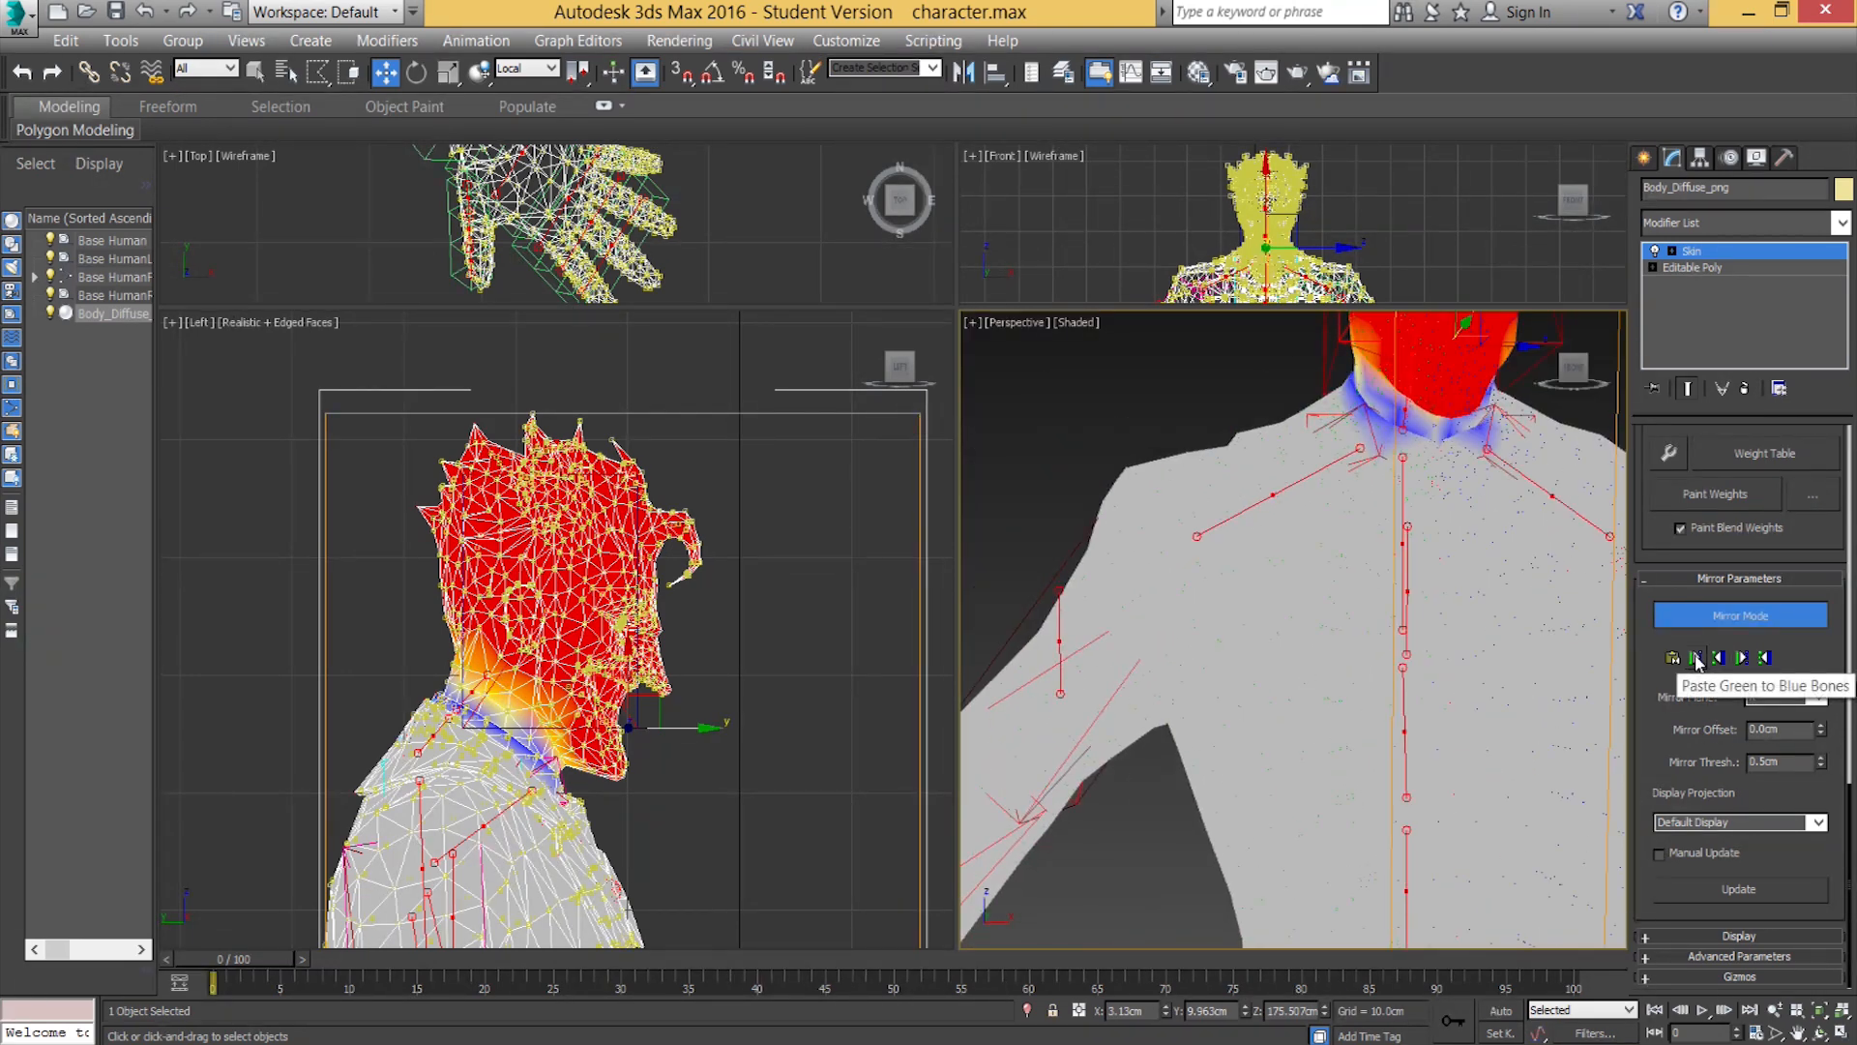
middle_drag(1304, 694, 1155, 628)
scroll(1156, 628, down, 3)
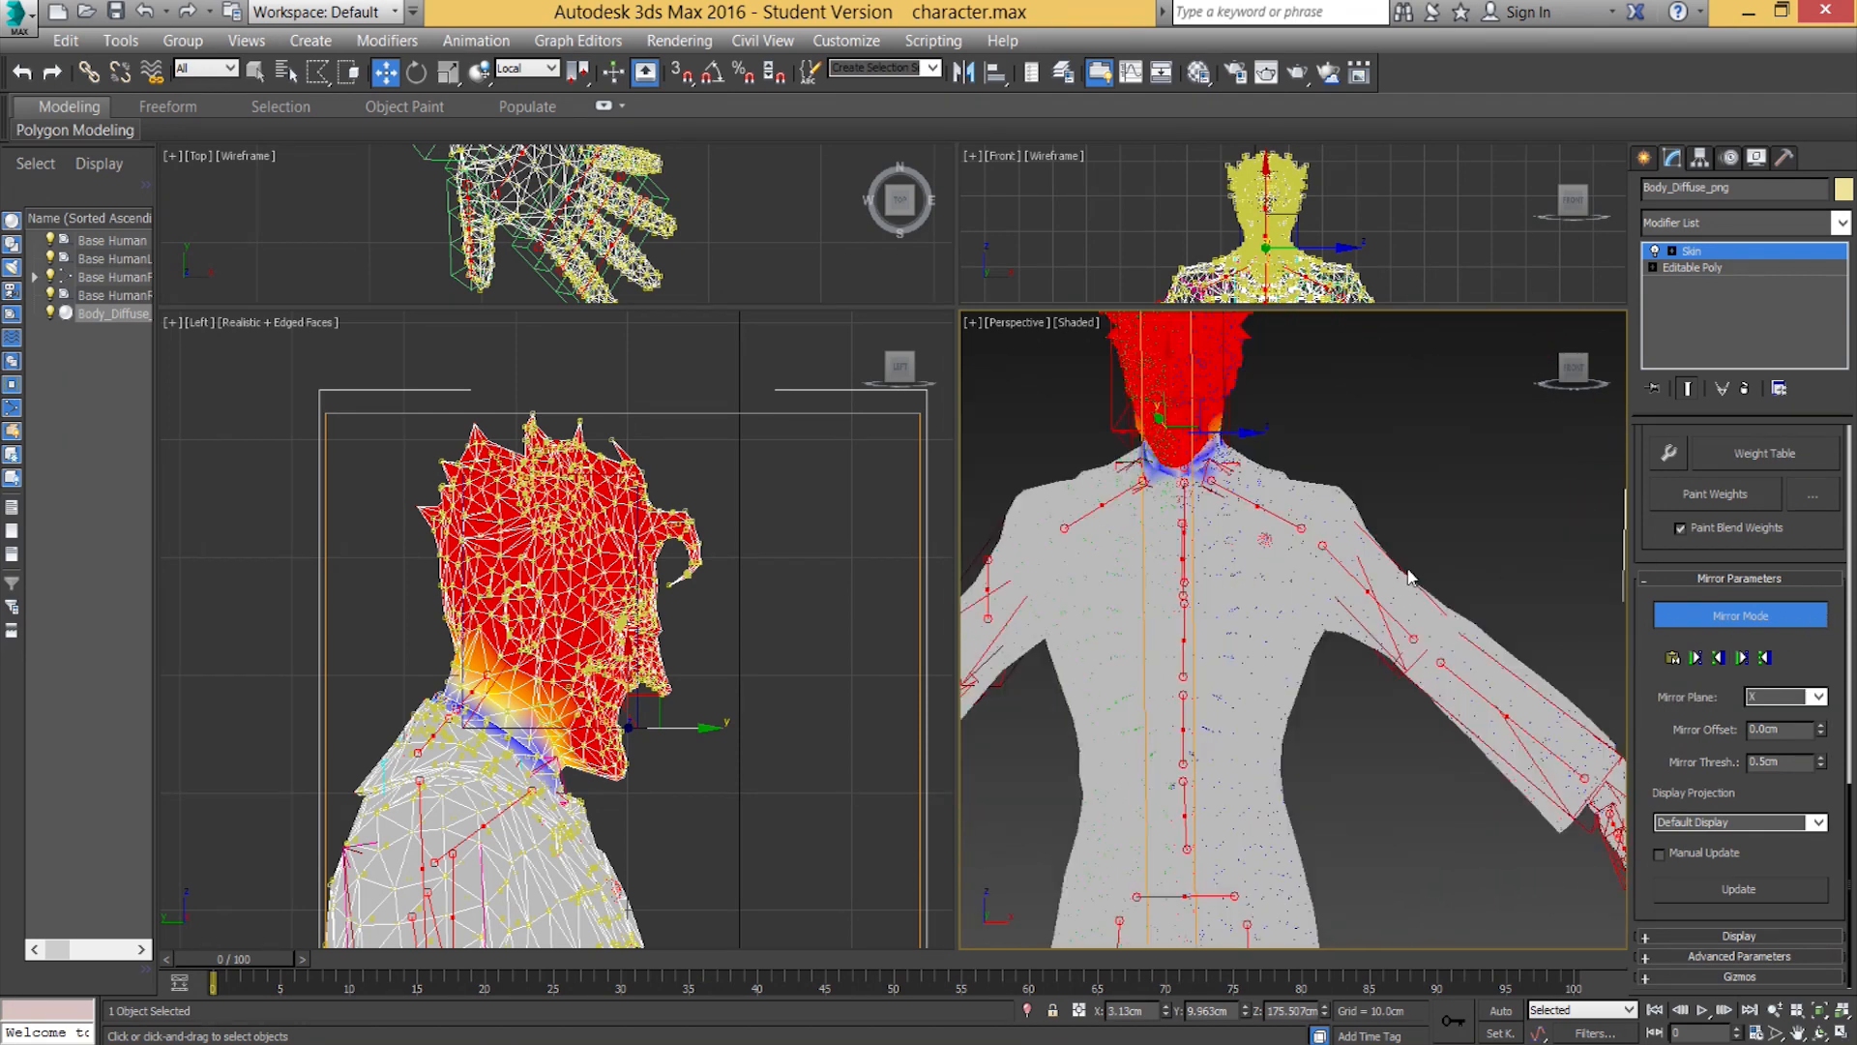
click(1738, 613)
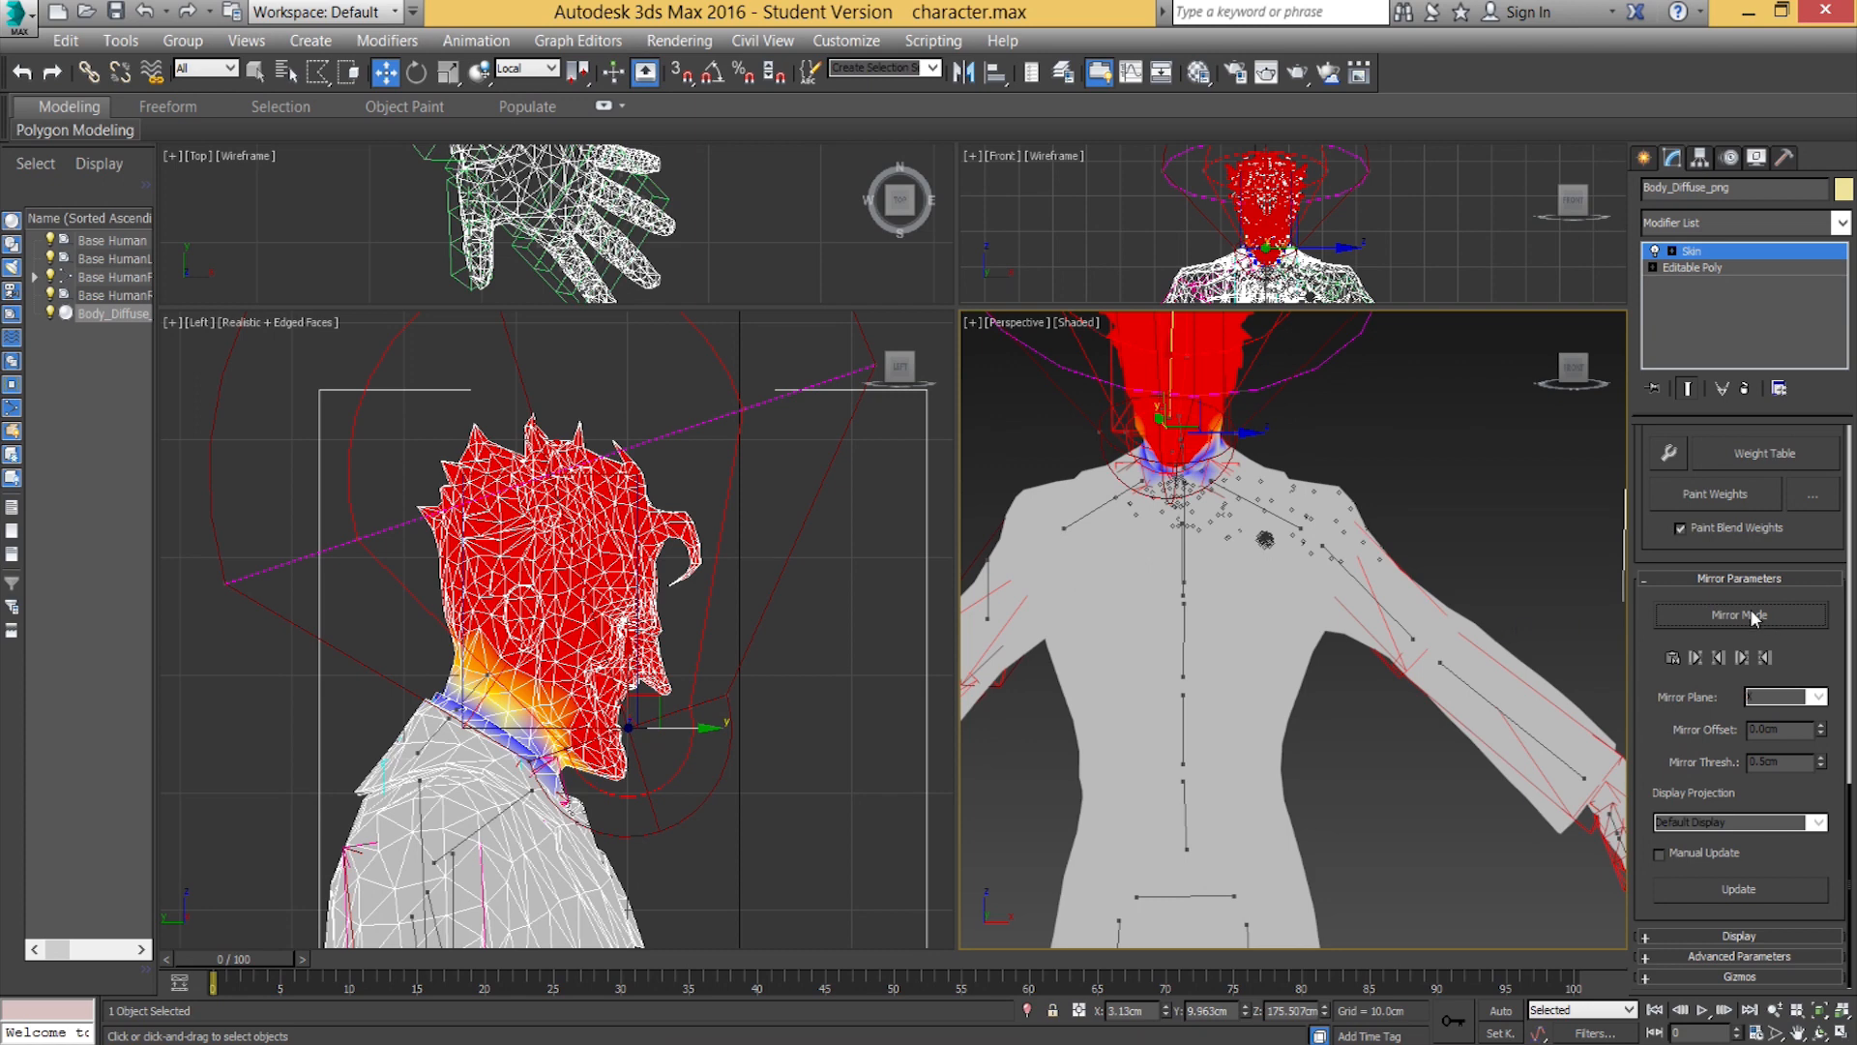
Check the weights of the left collarbone, upper arm and forearm envelopes in turn, and exit envelope editing.
click(1253, 510)
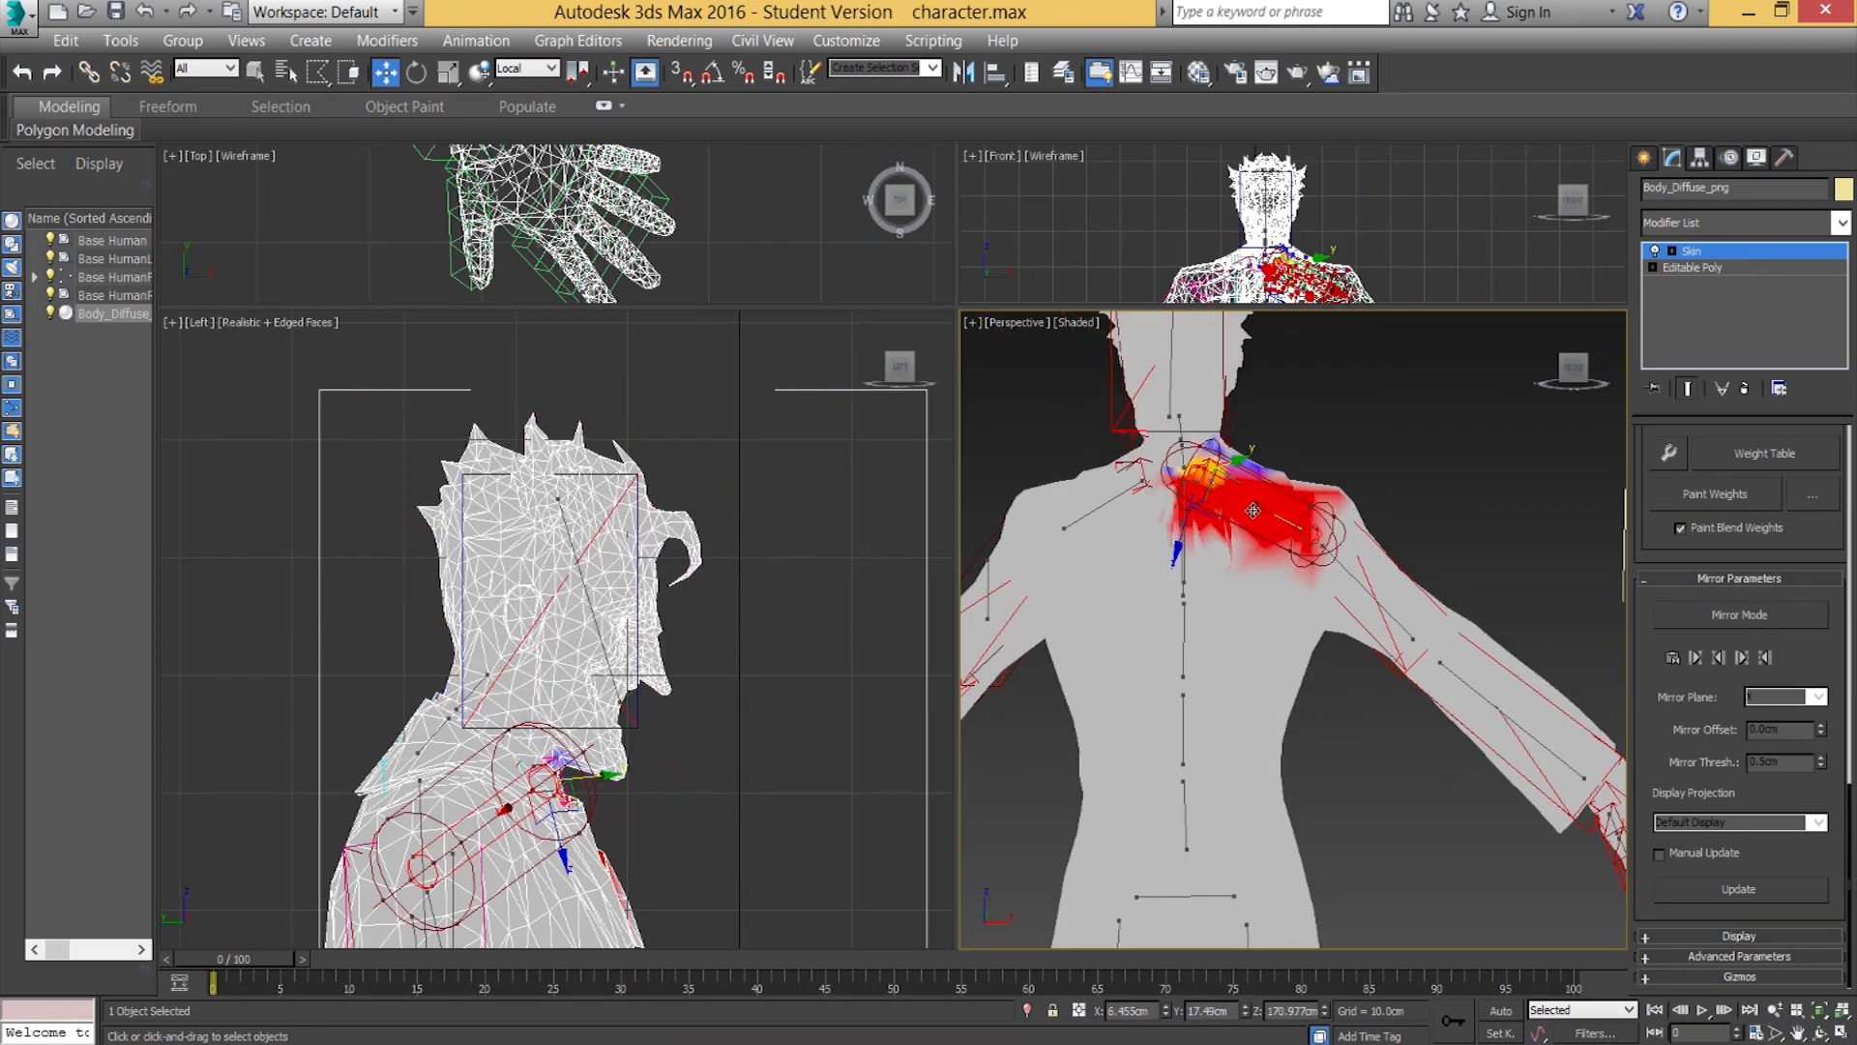
click(1418, 638)
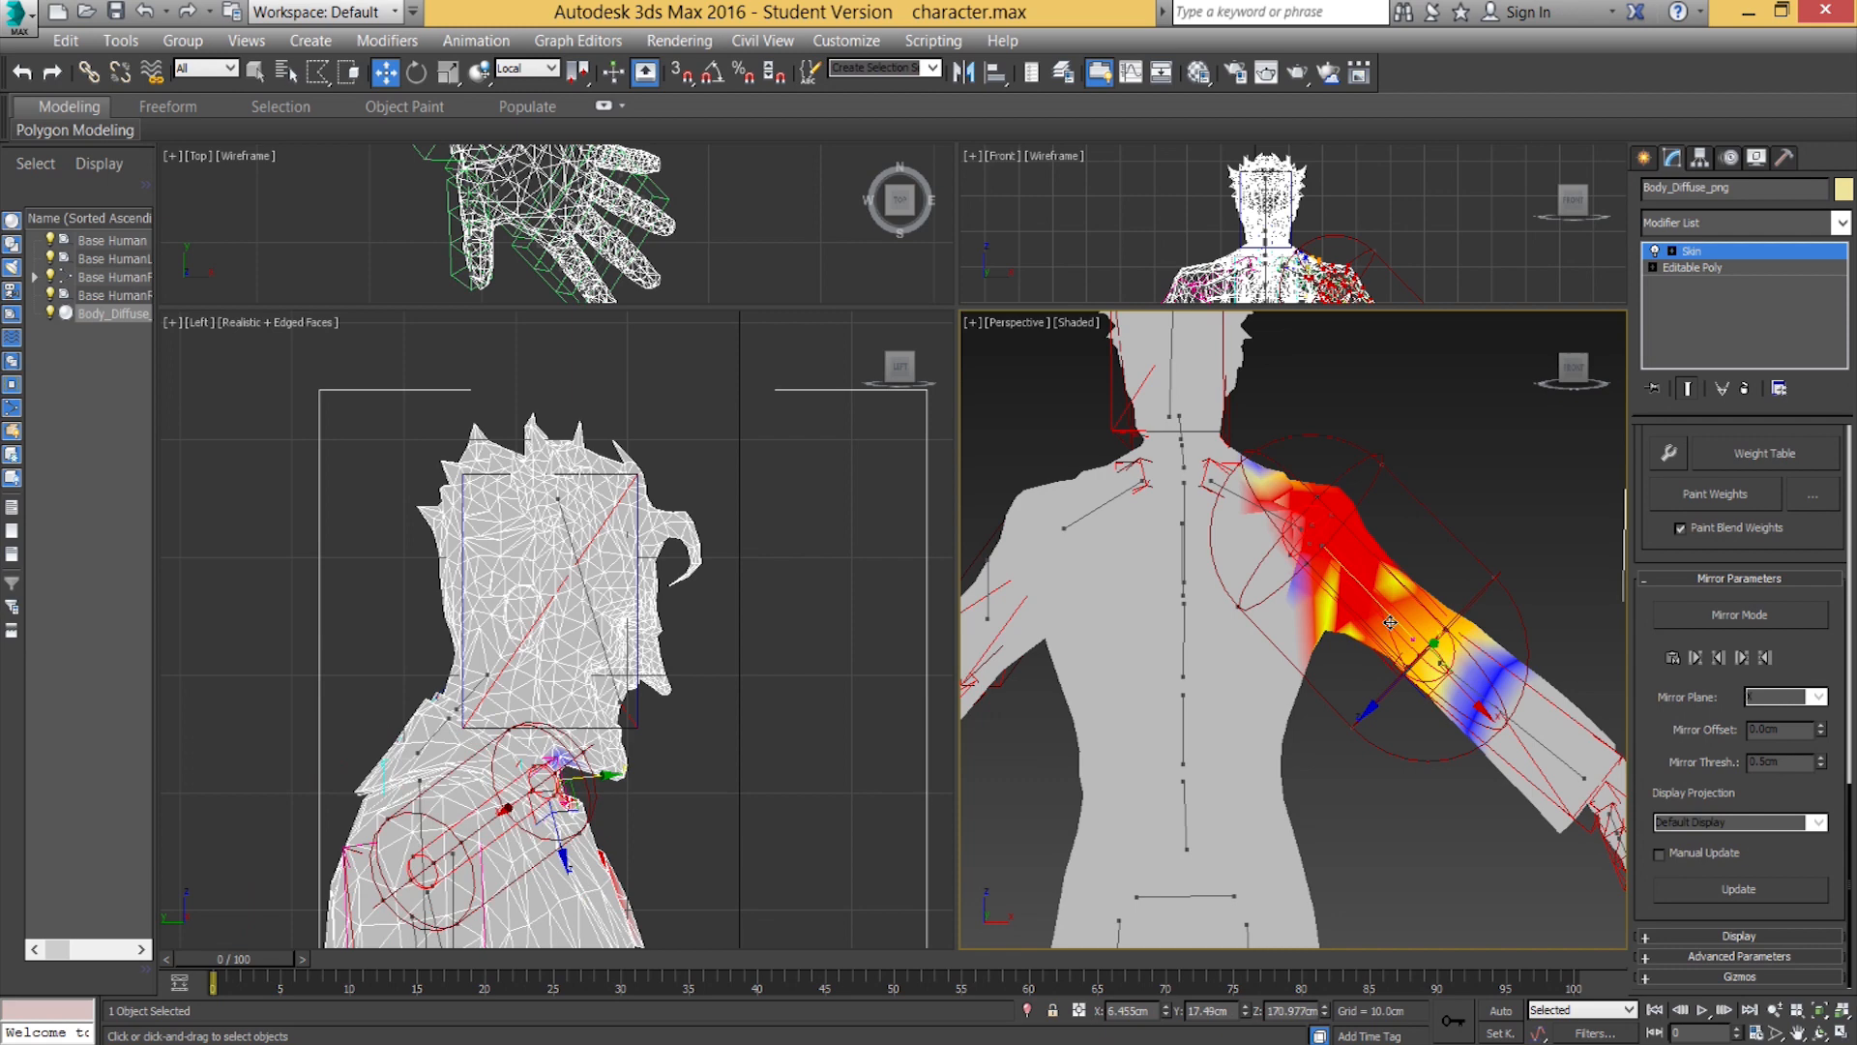
click(1497, 713)
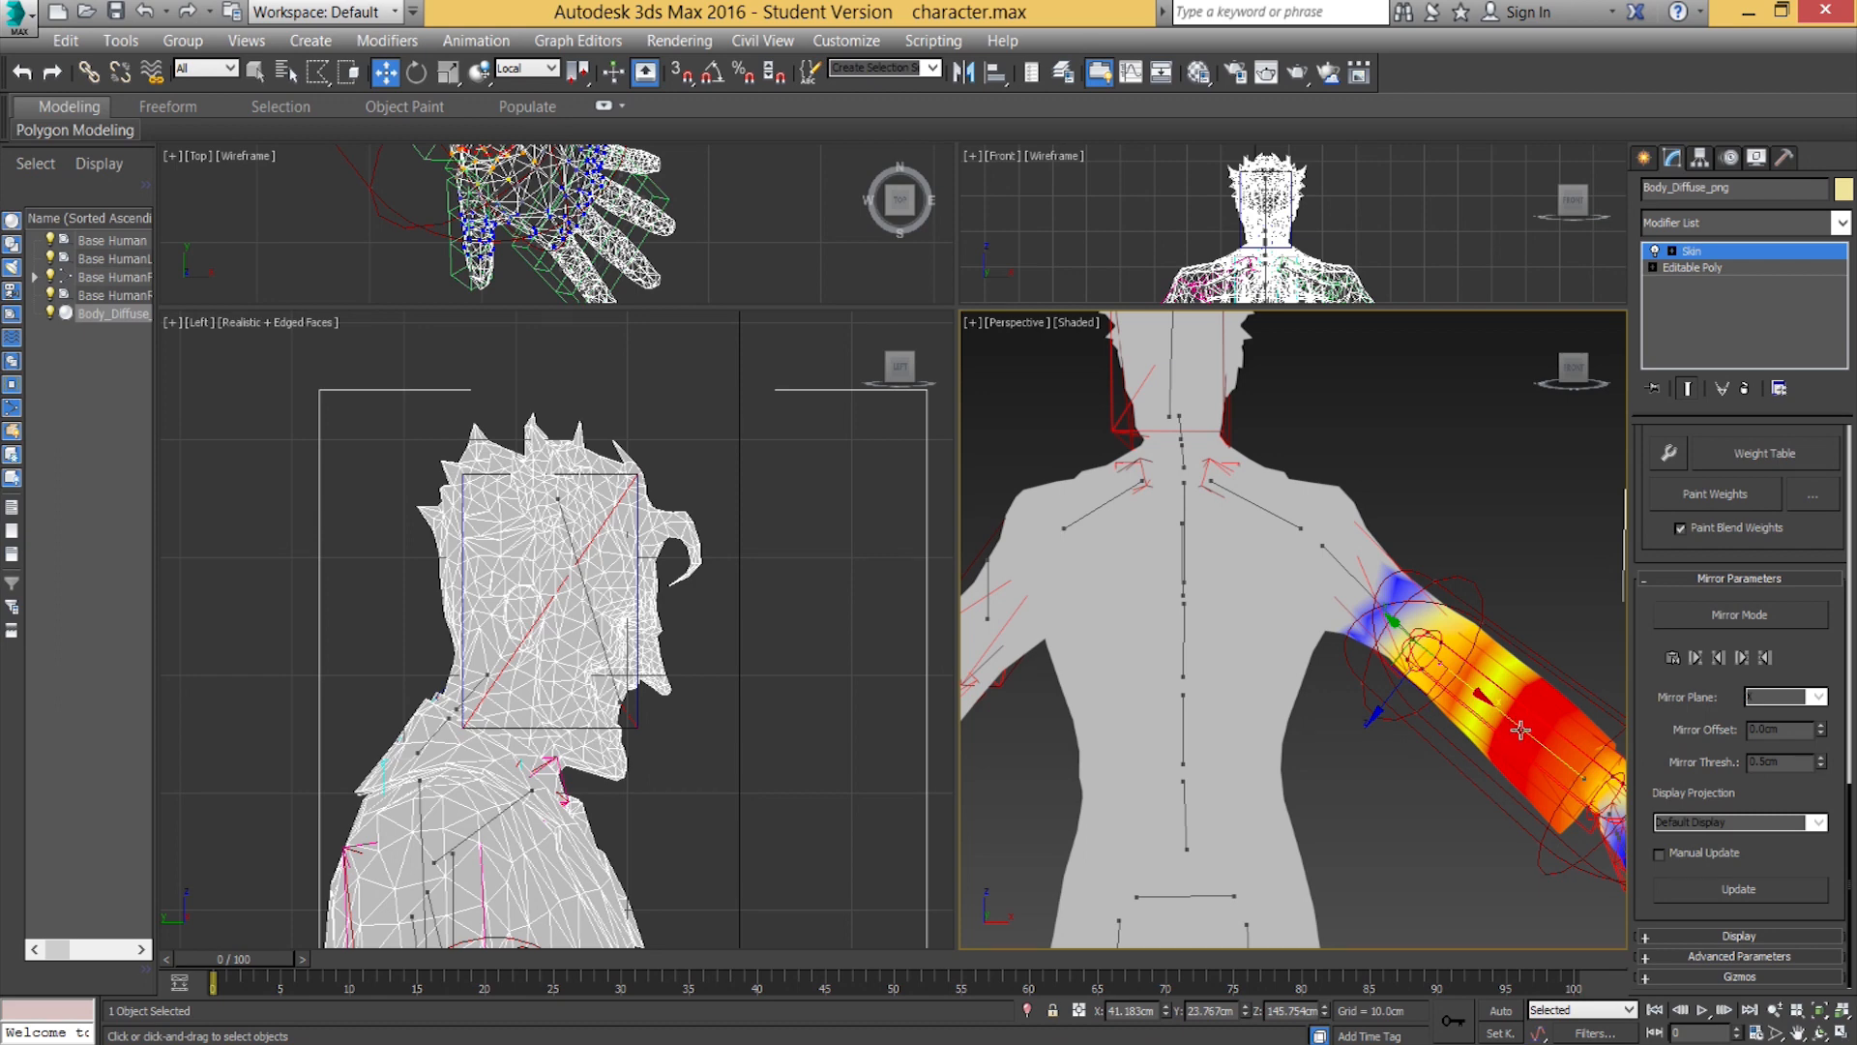
scroll(1520, 730, down, 10)
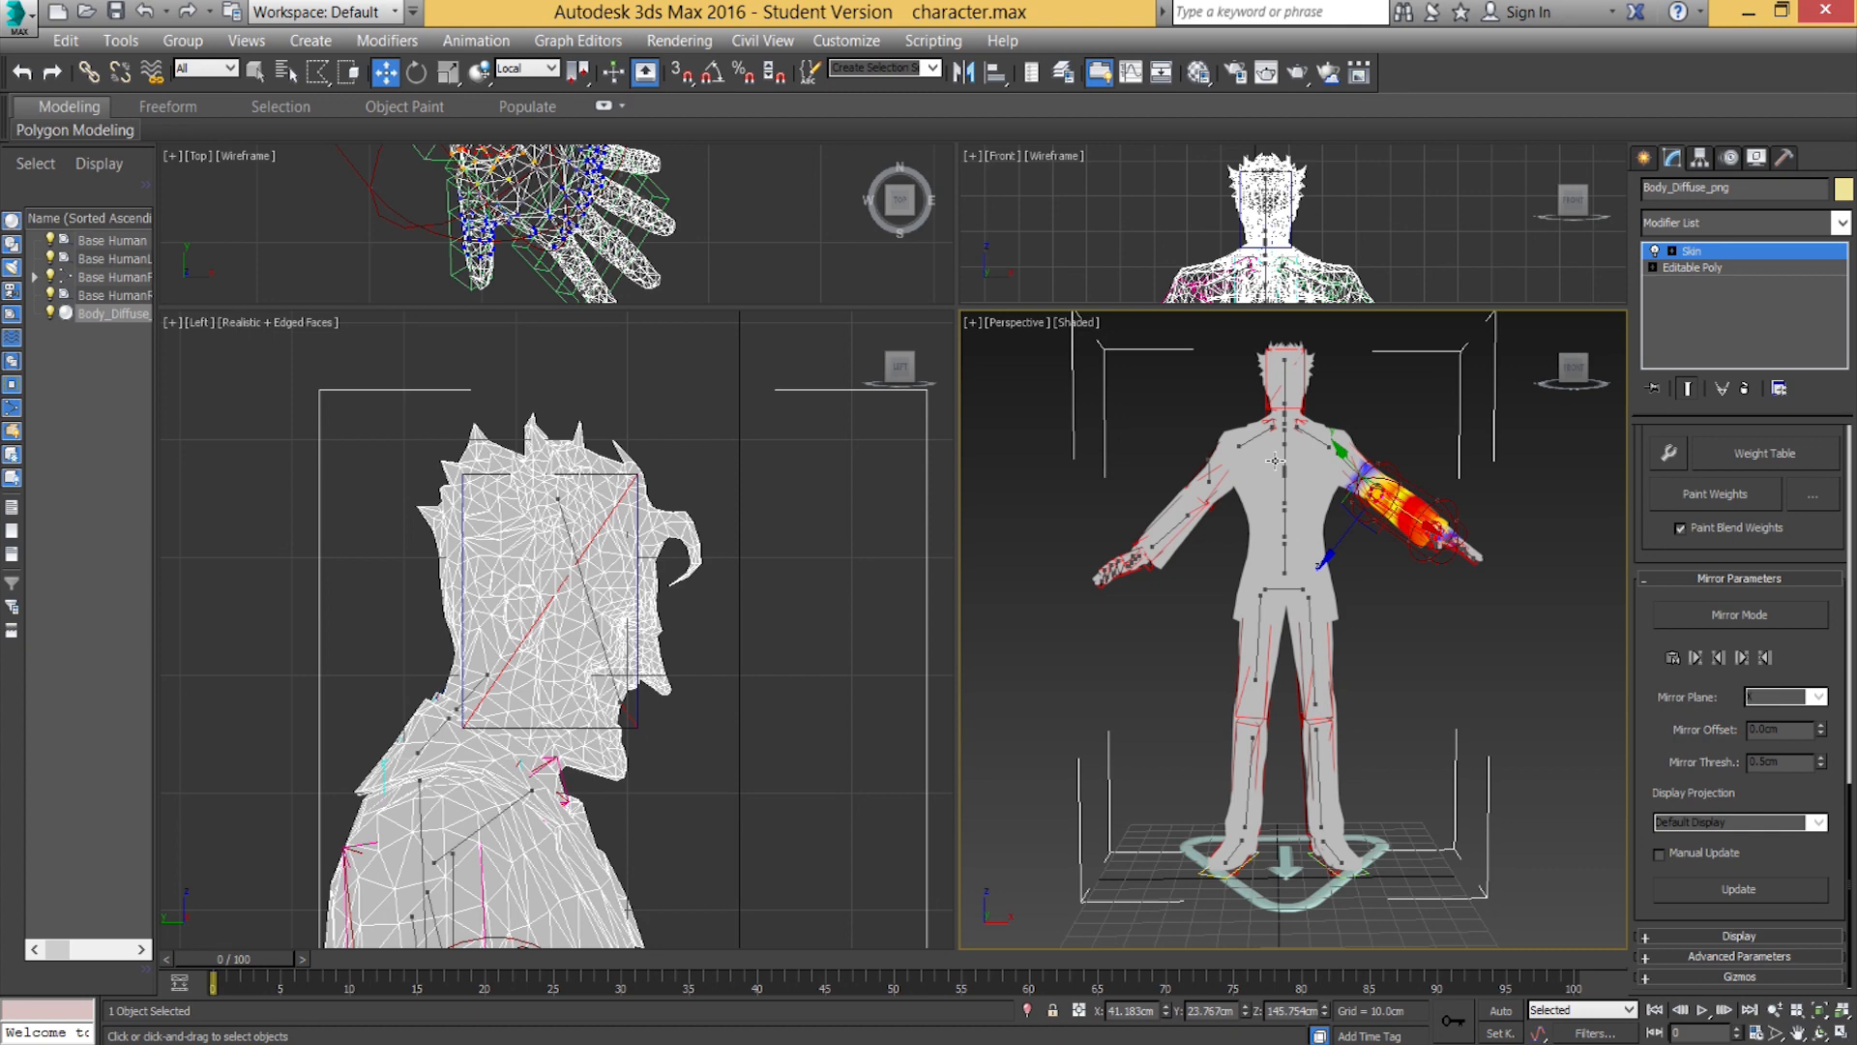
middle_drag(1308, 457, 1319, 514)
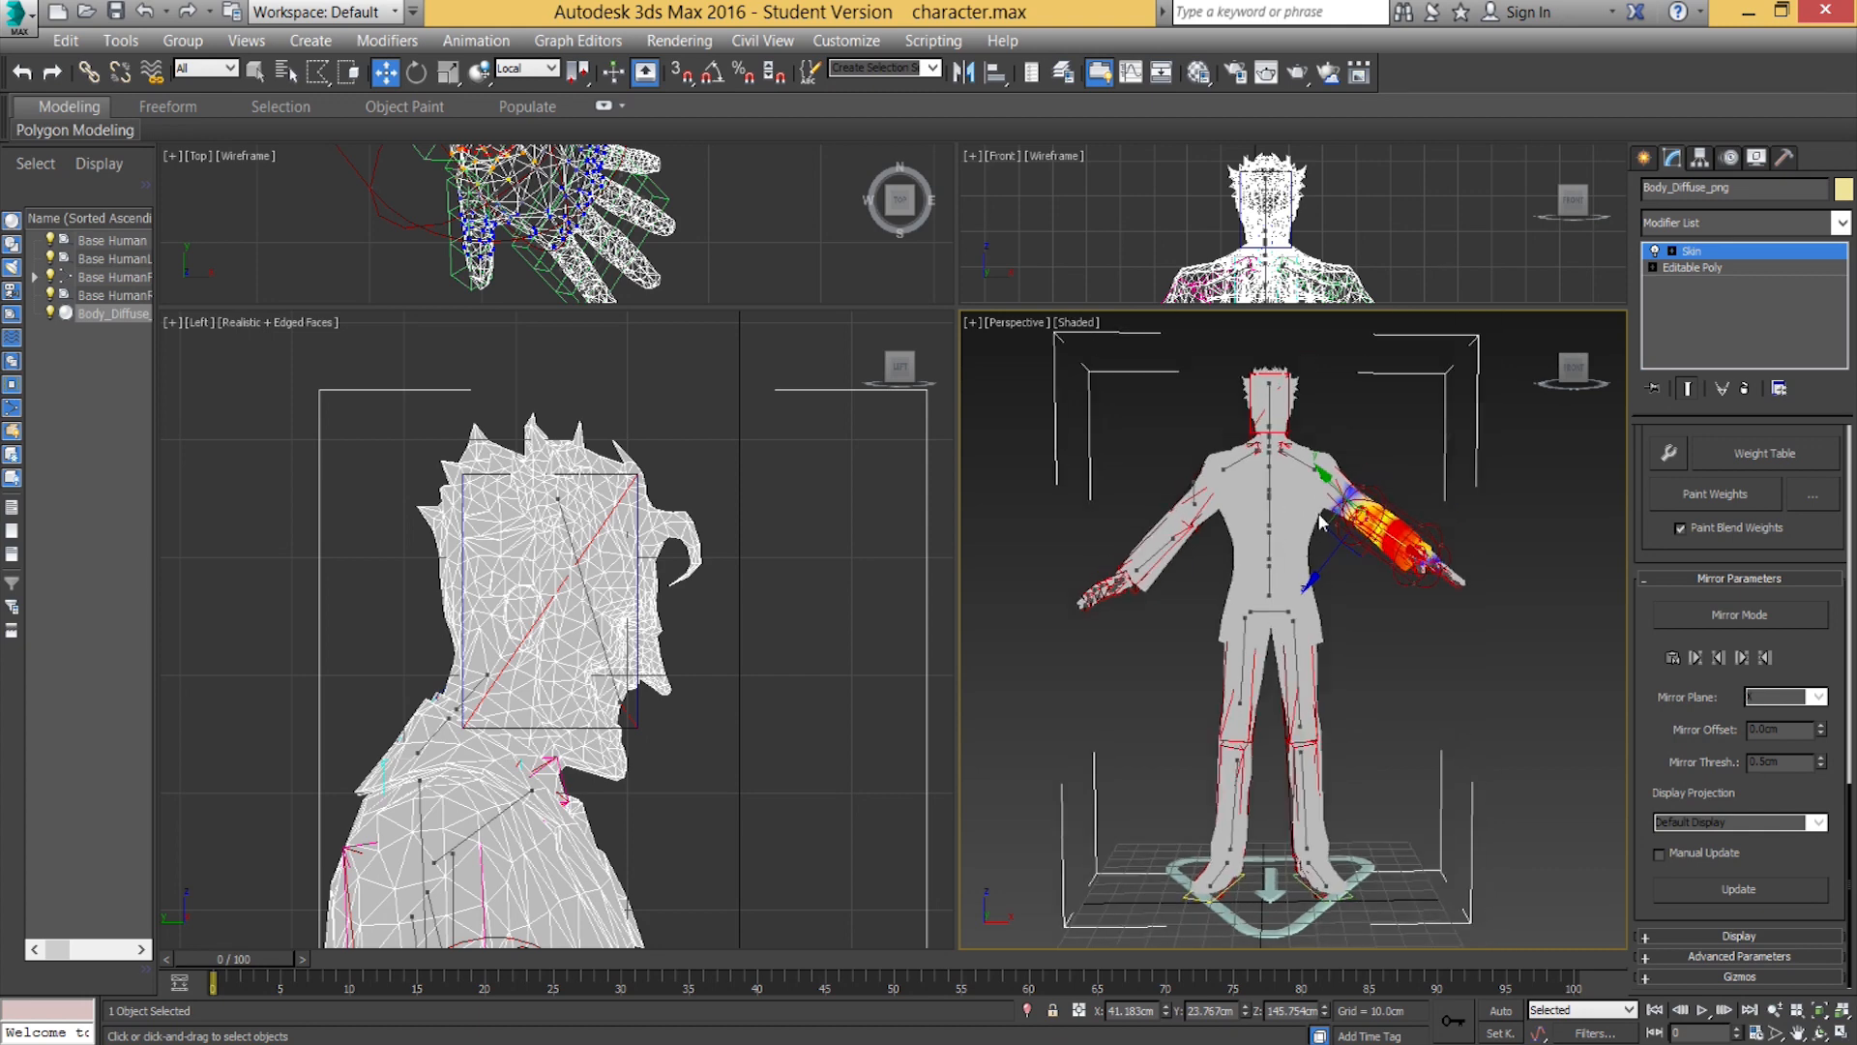
click(1718, 268)
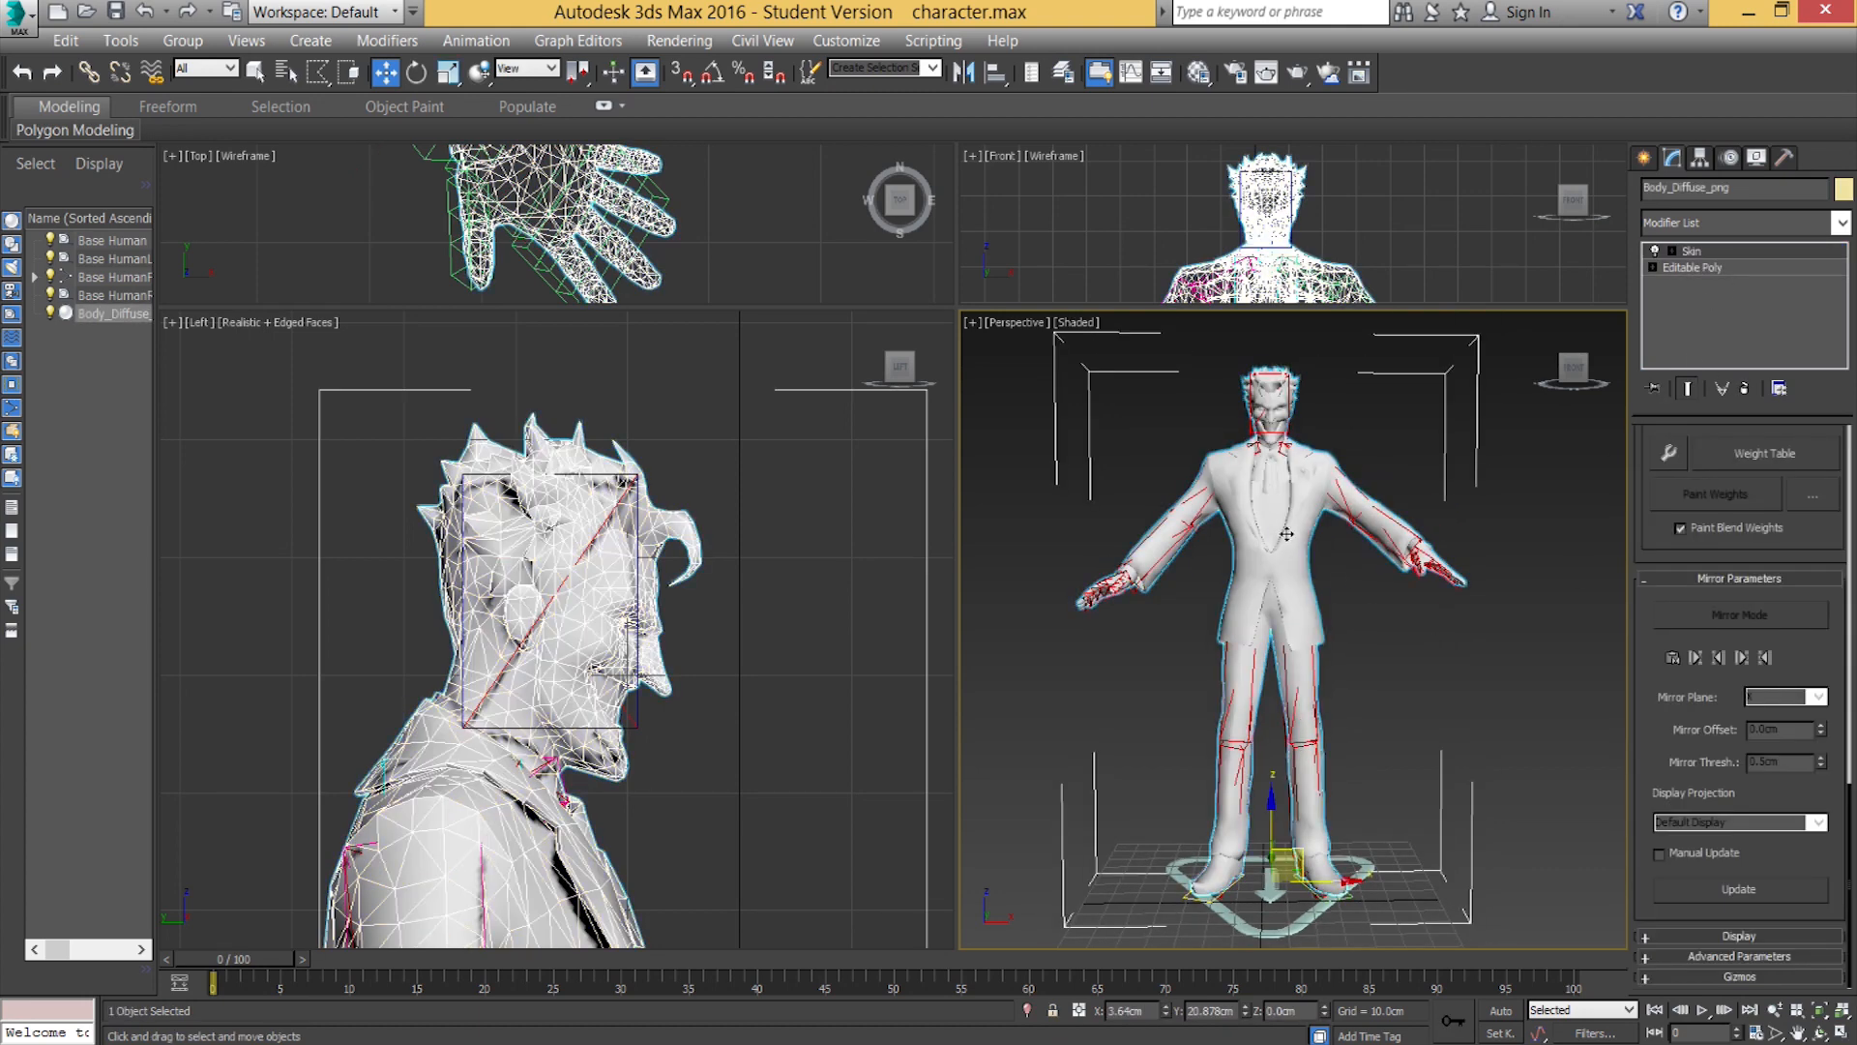
Raise the right palm of the CAT rig to test how the arm and sleeve deform.
scroll(1132, 576, up, 4)
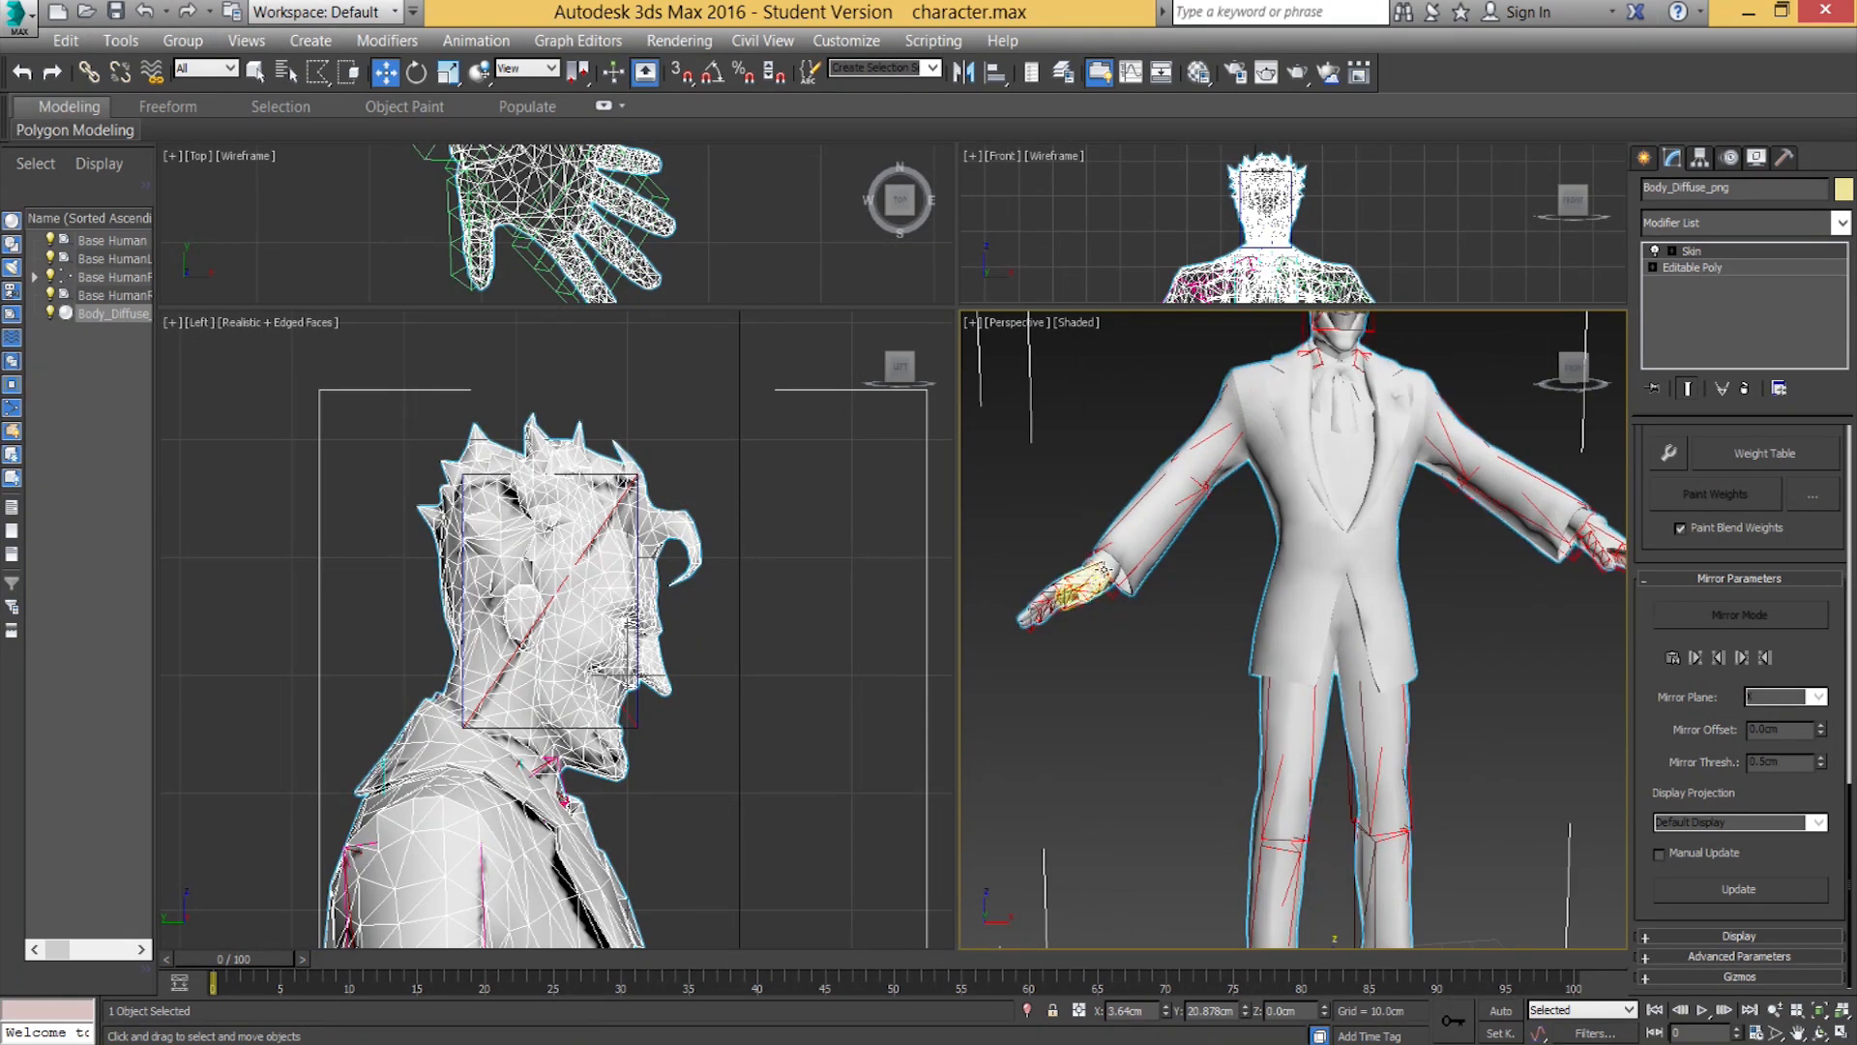
scroll(1102, 581, down, 3)
click(1104, 600)
alt+middle_drag(1104, 601, 1106, 666)
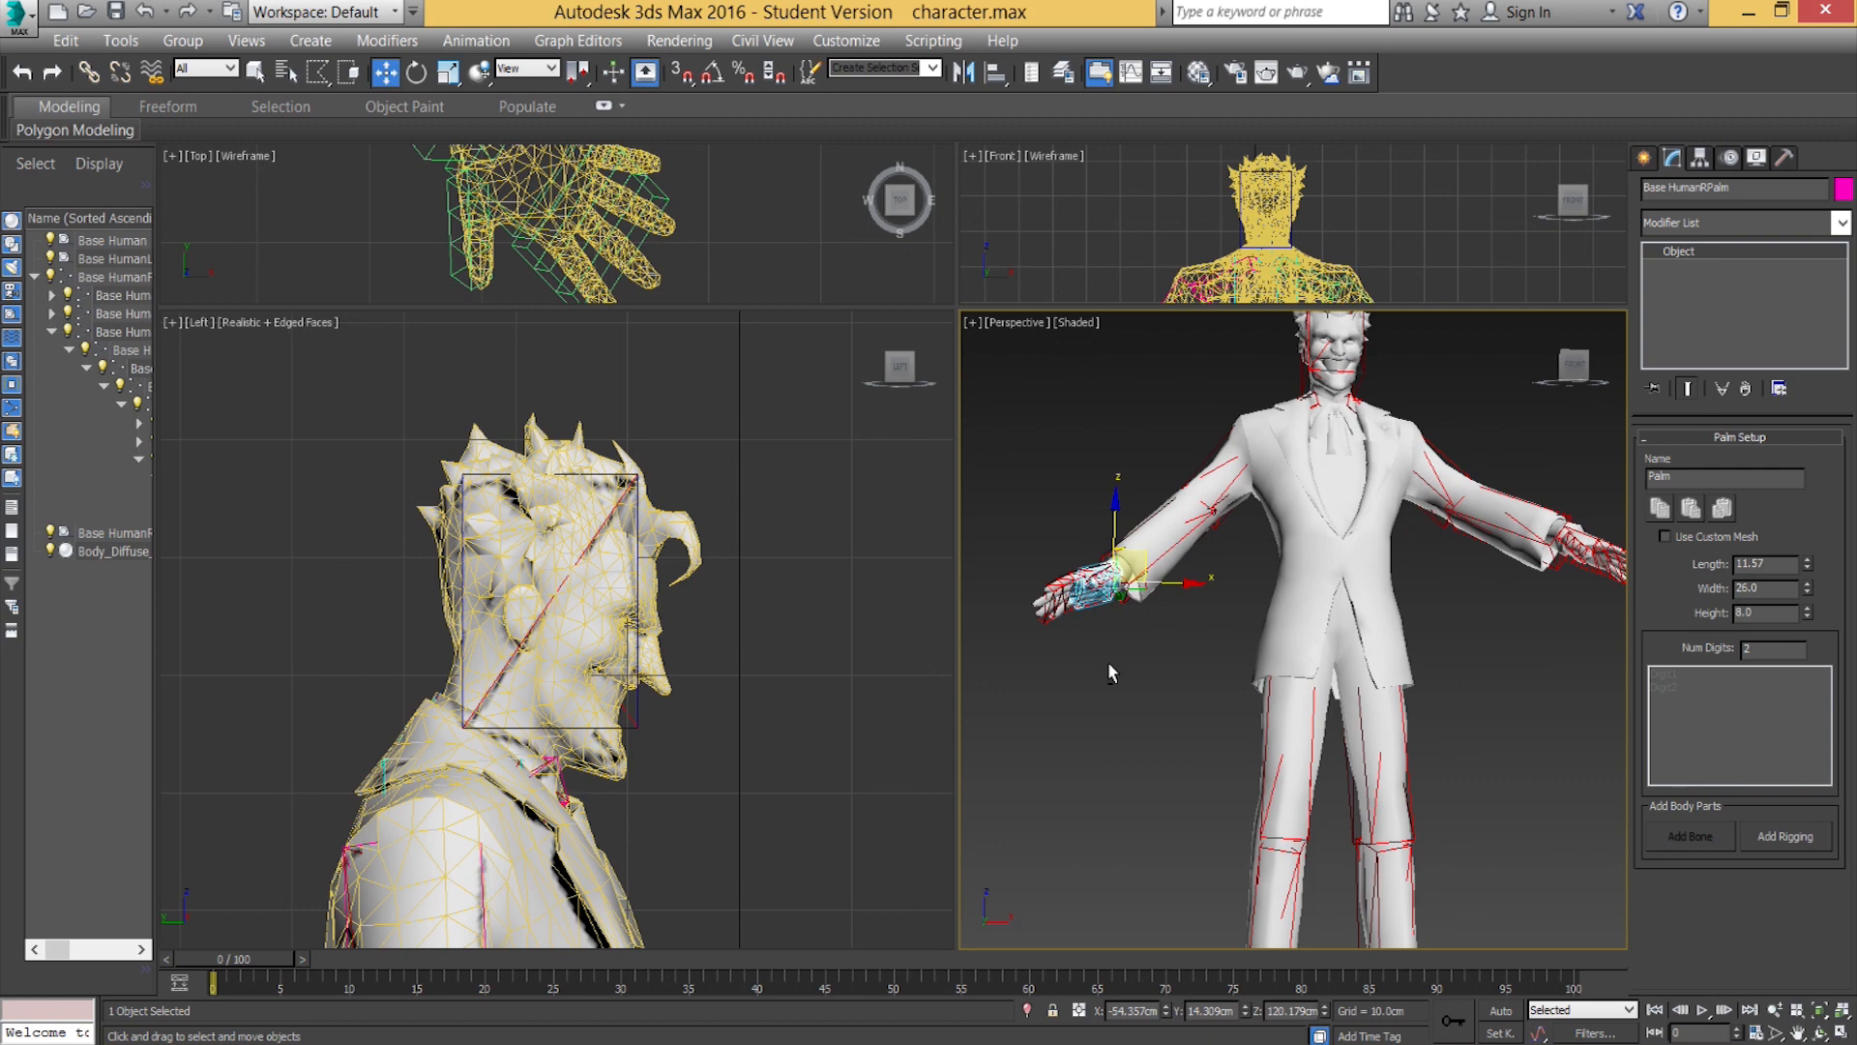
drag(1135, 559, 1103, 482)
scroll(1158, 606, down, 4)
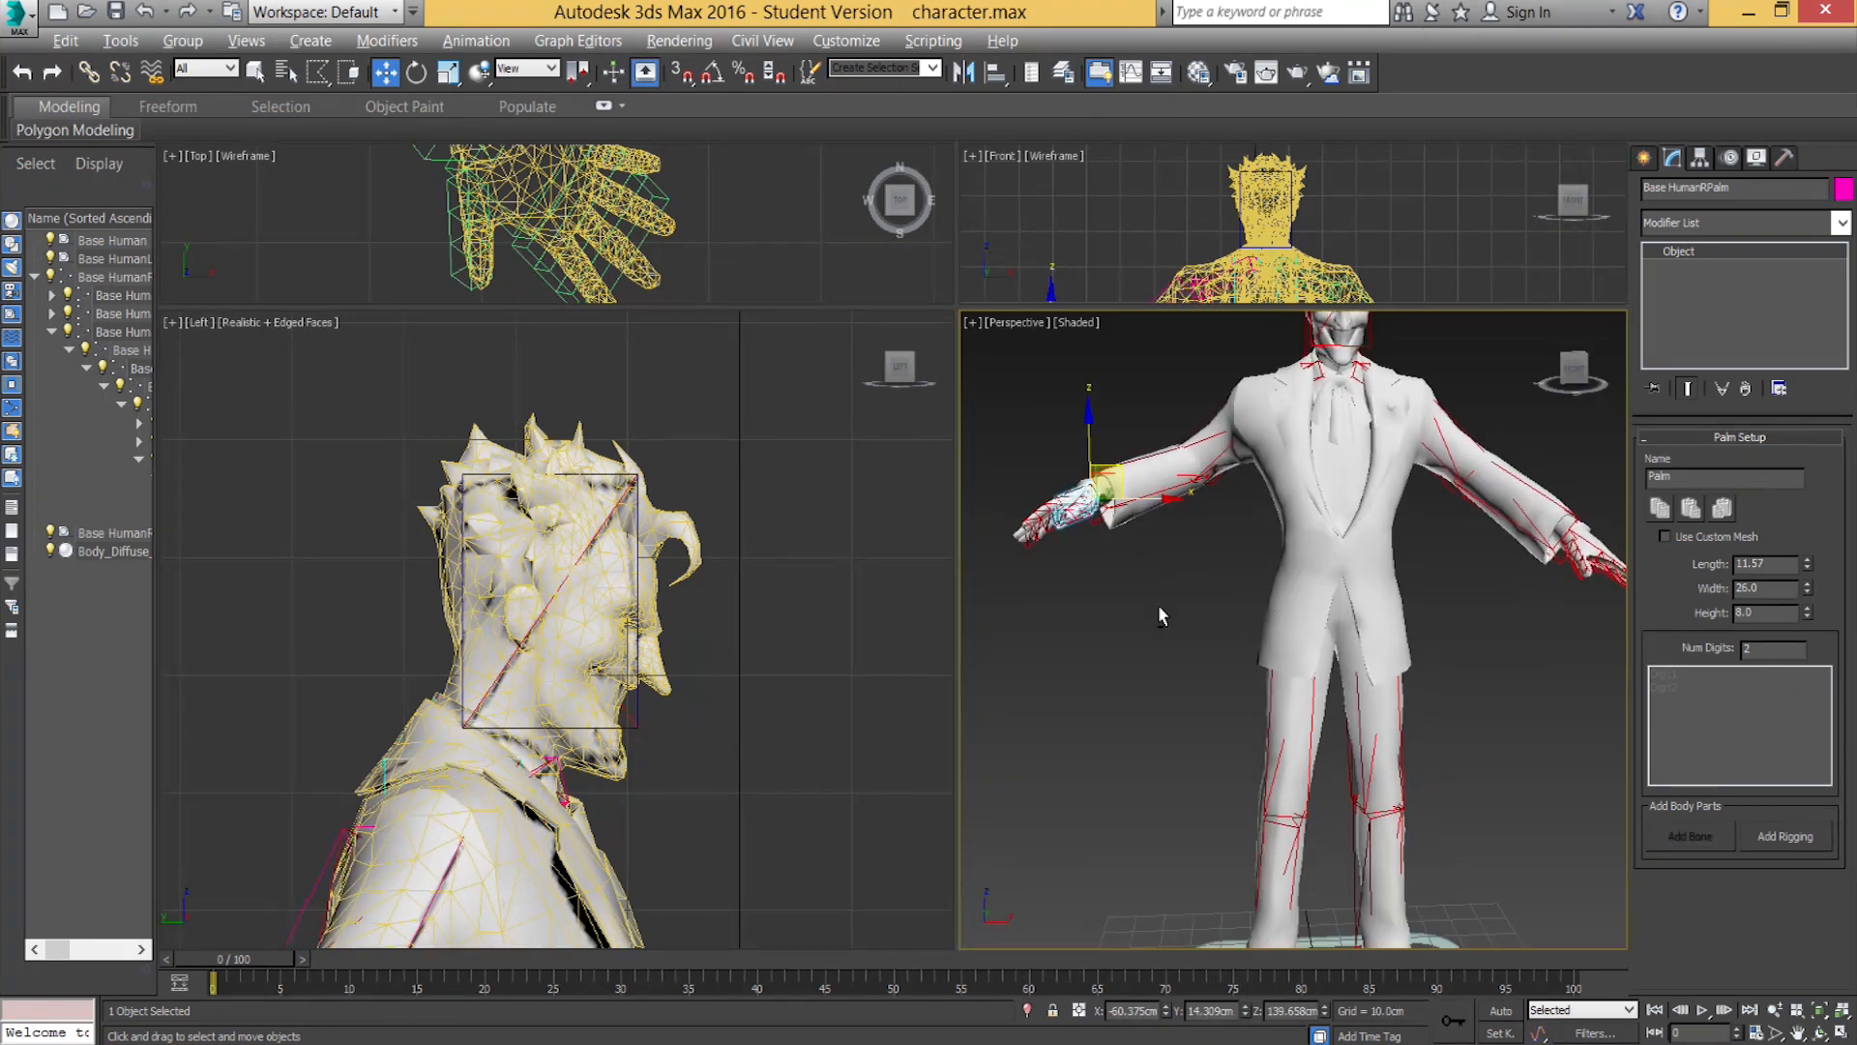
Raise the right foot platform to test how the leg and trousers deform, and reselect the body mesh.
scroll(1234, 775, up, 3)
click(1206, 788)
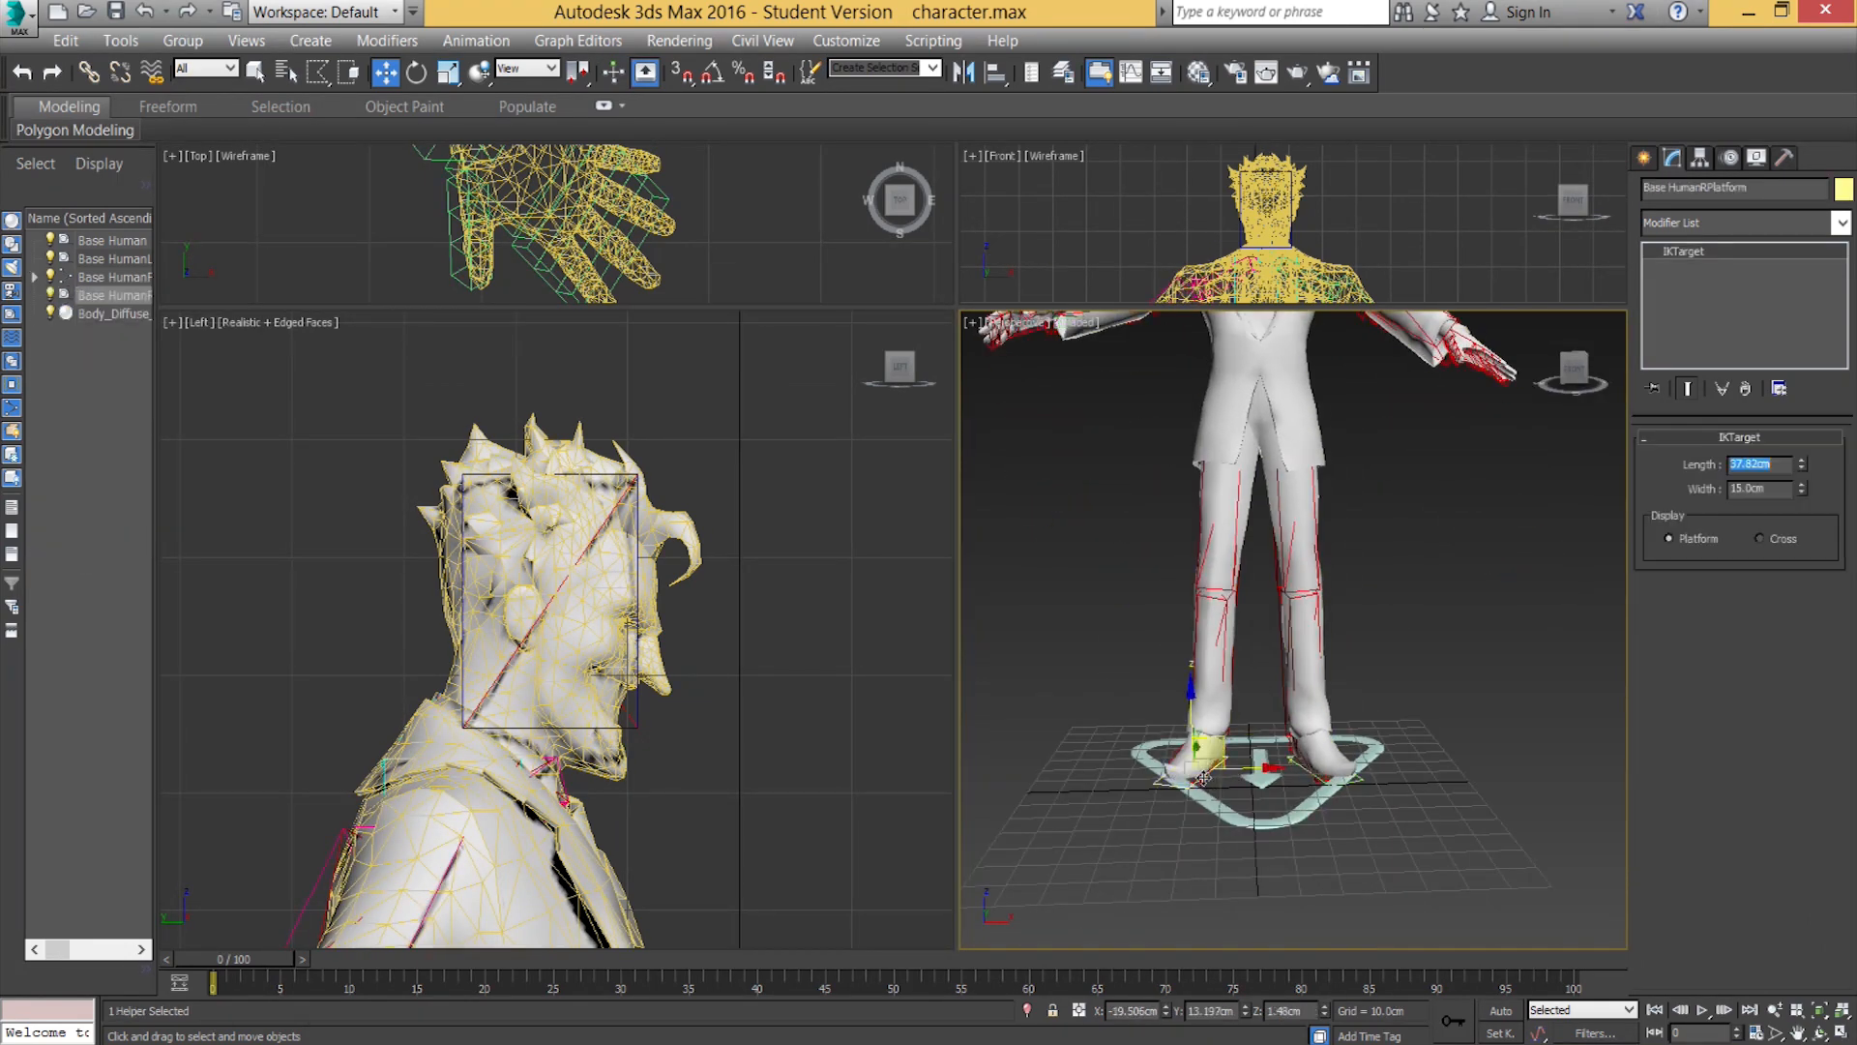
drag(1204, 769, 1201, 662)
alt+middle_drag(1201, 661, 1291, 766)
click(1248, 530)
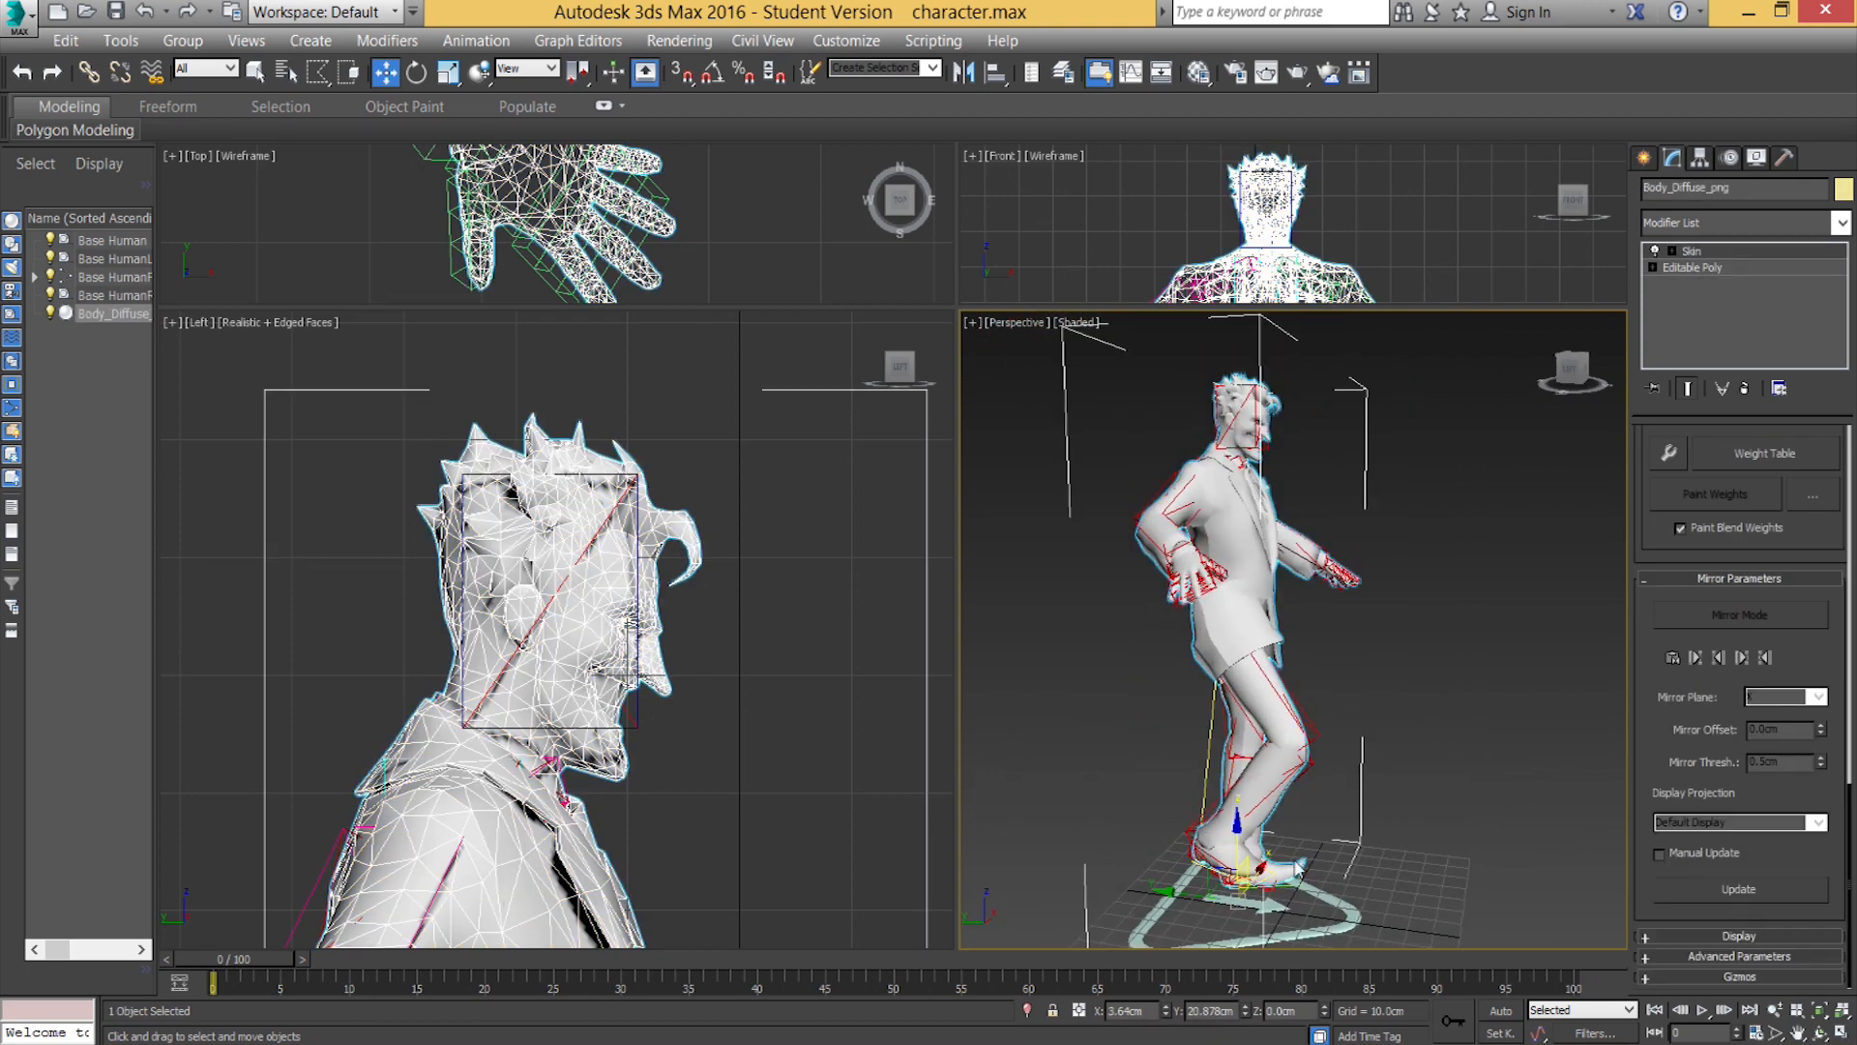
Select the CAT parent at the character's feet, save the scene, and delete the rig's Animation Layer.
click(1321, 909)
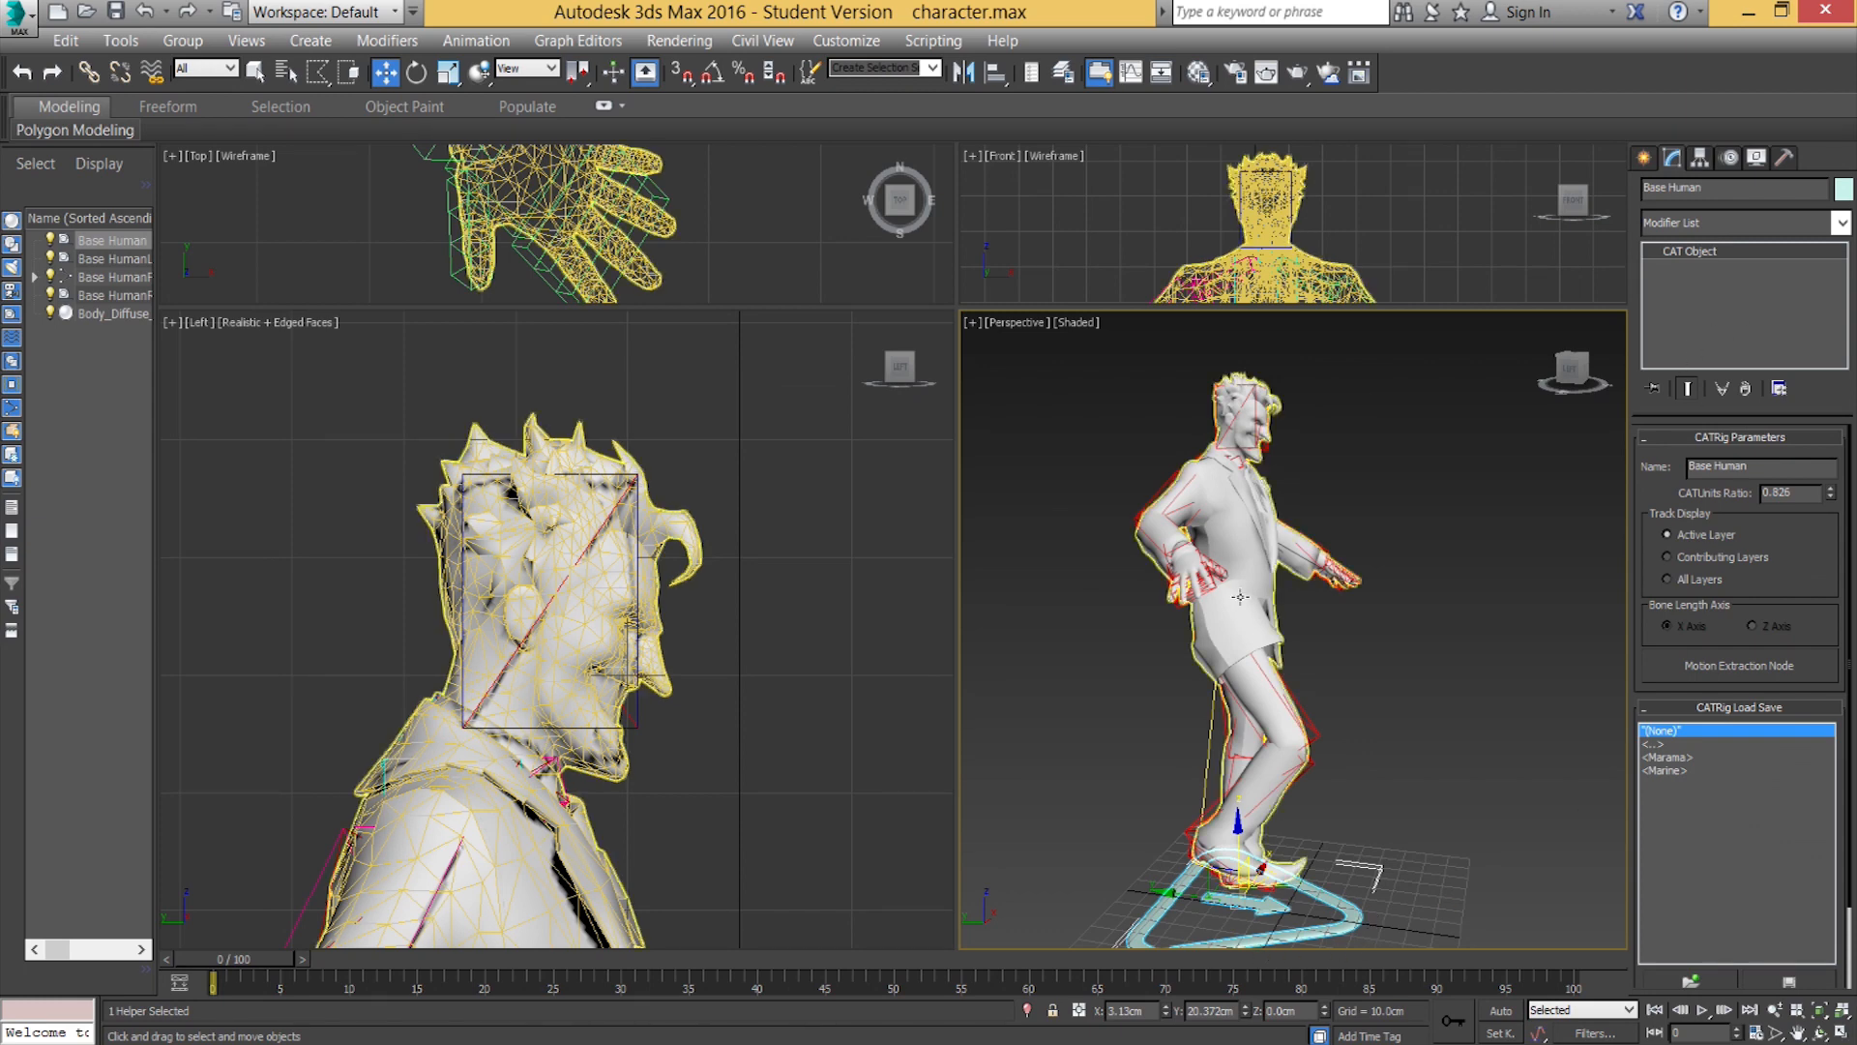
click(116, 14)
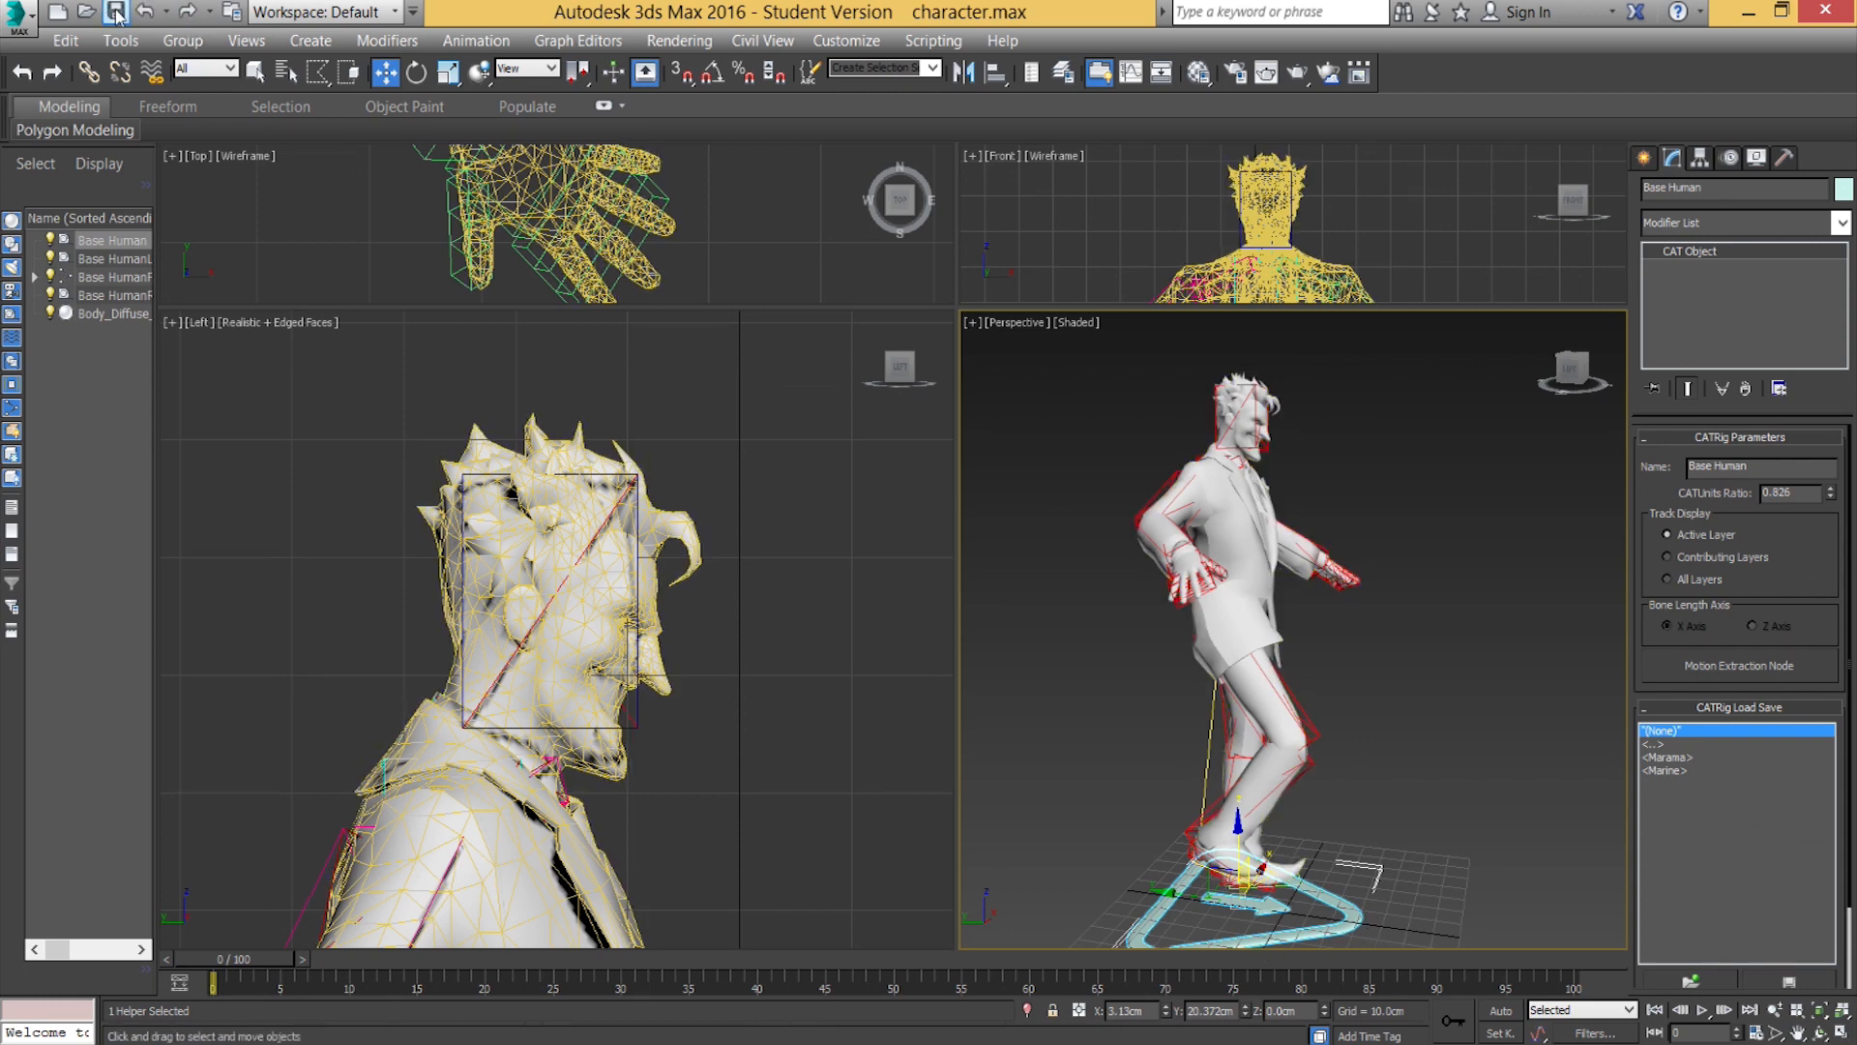
click(1732, 165)
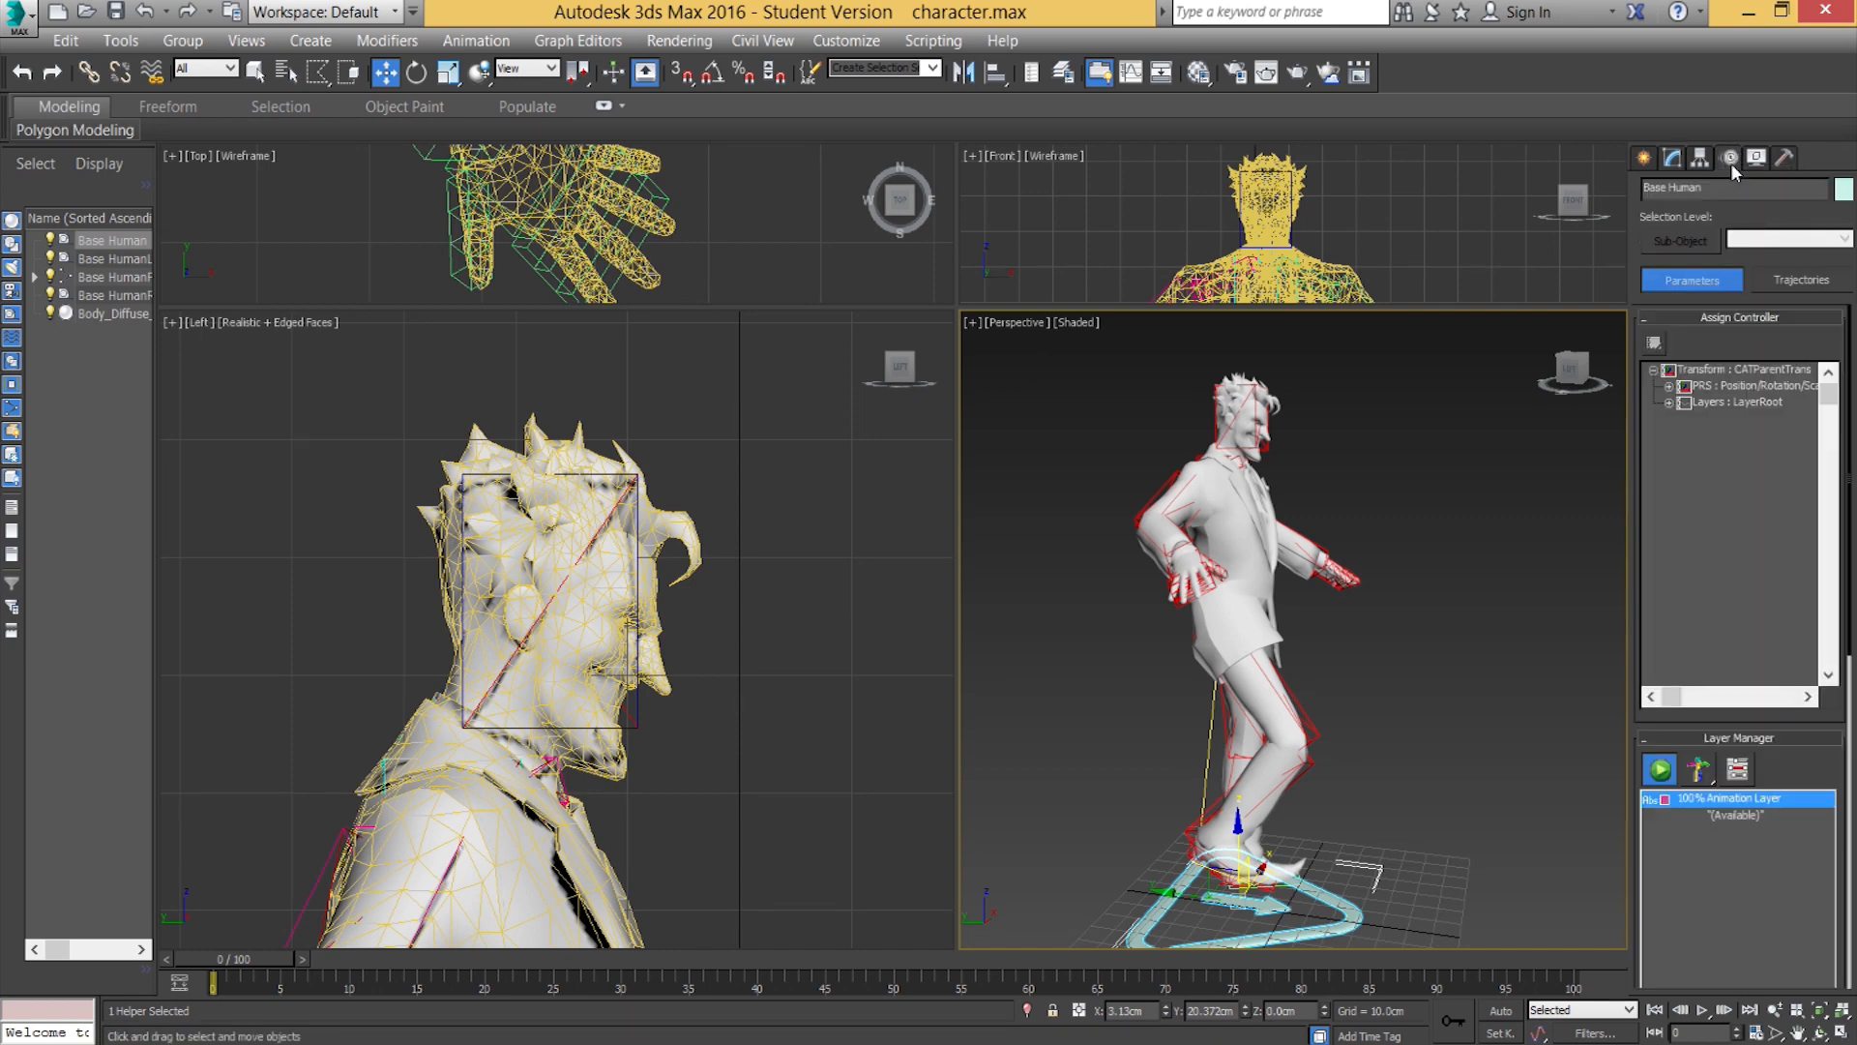
drag(1817, 779, 1792, 457)
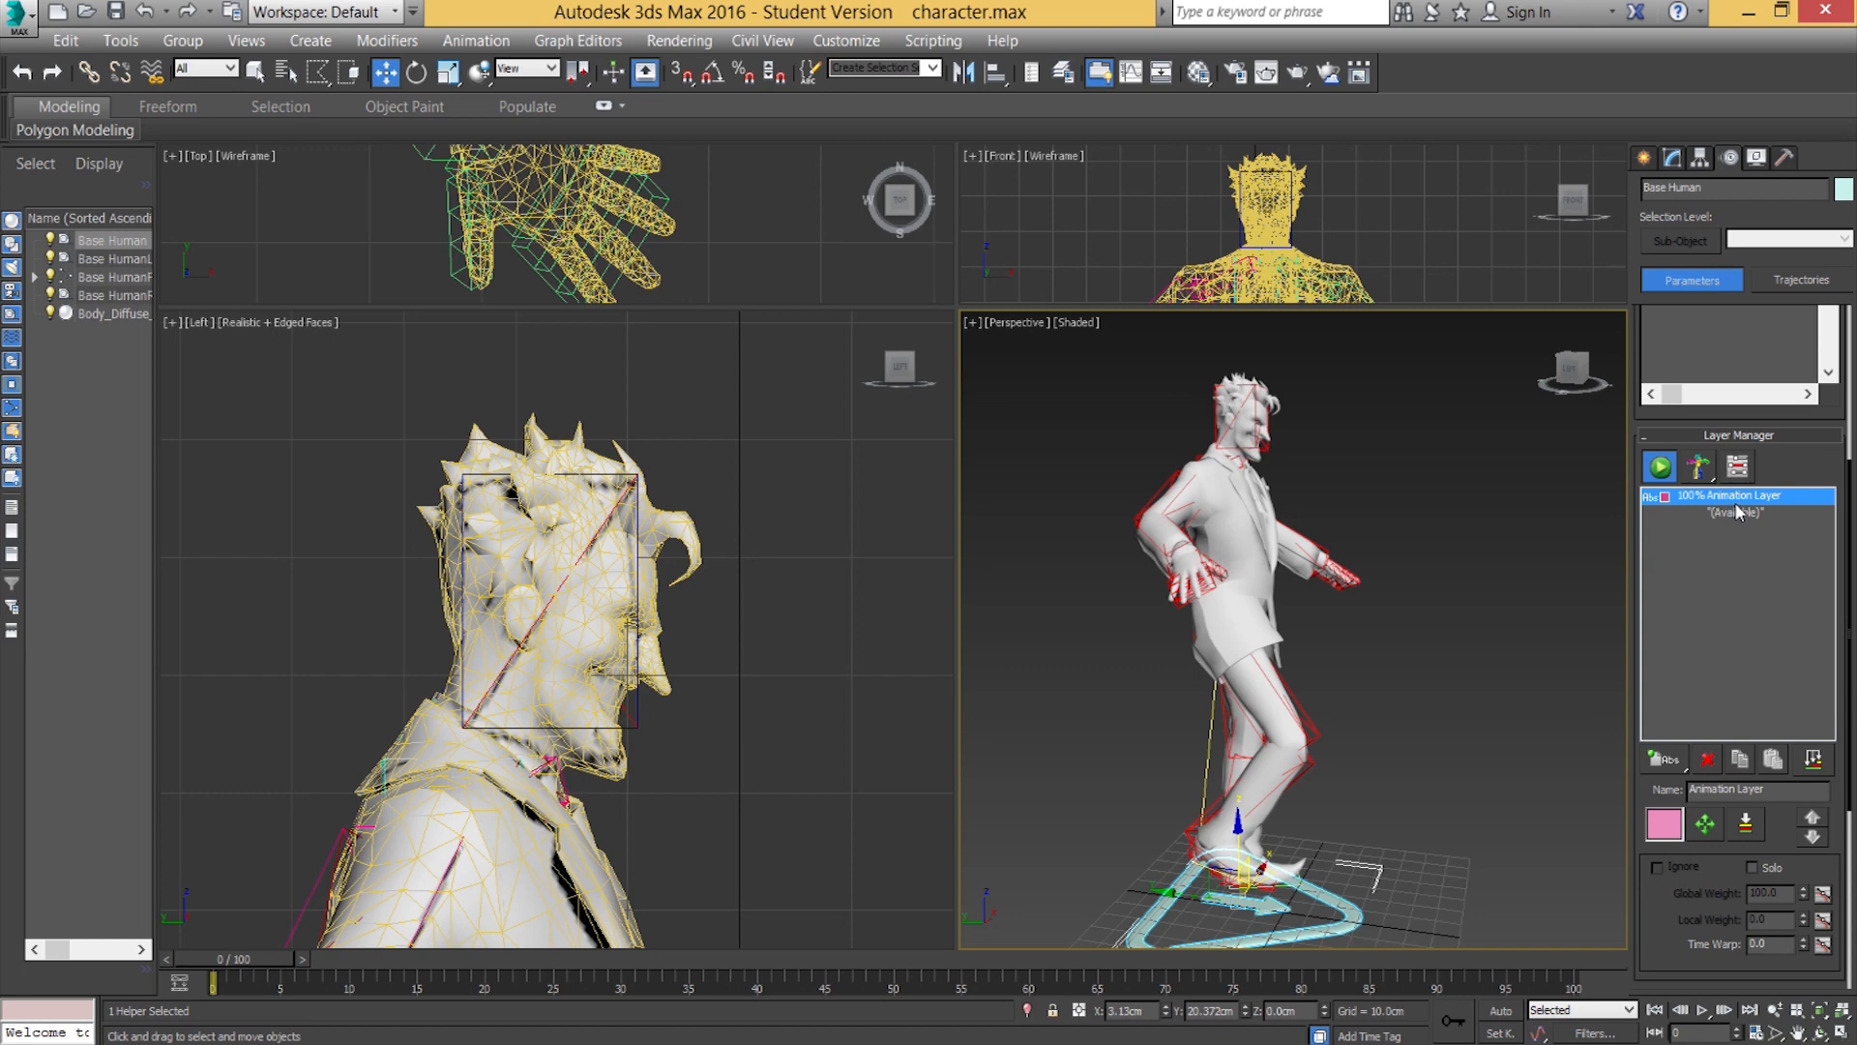
click(1708, 763)
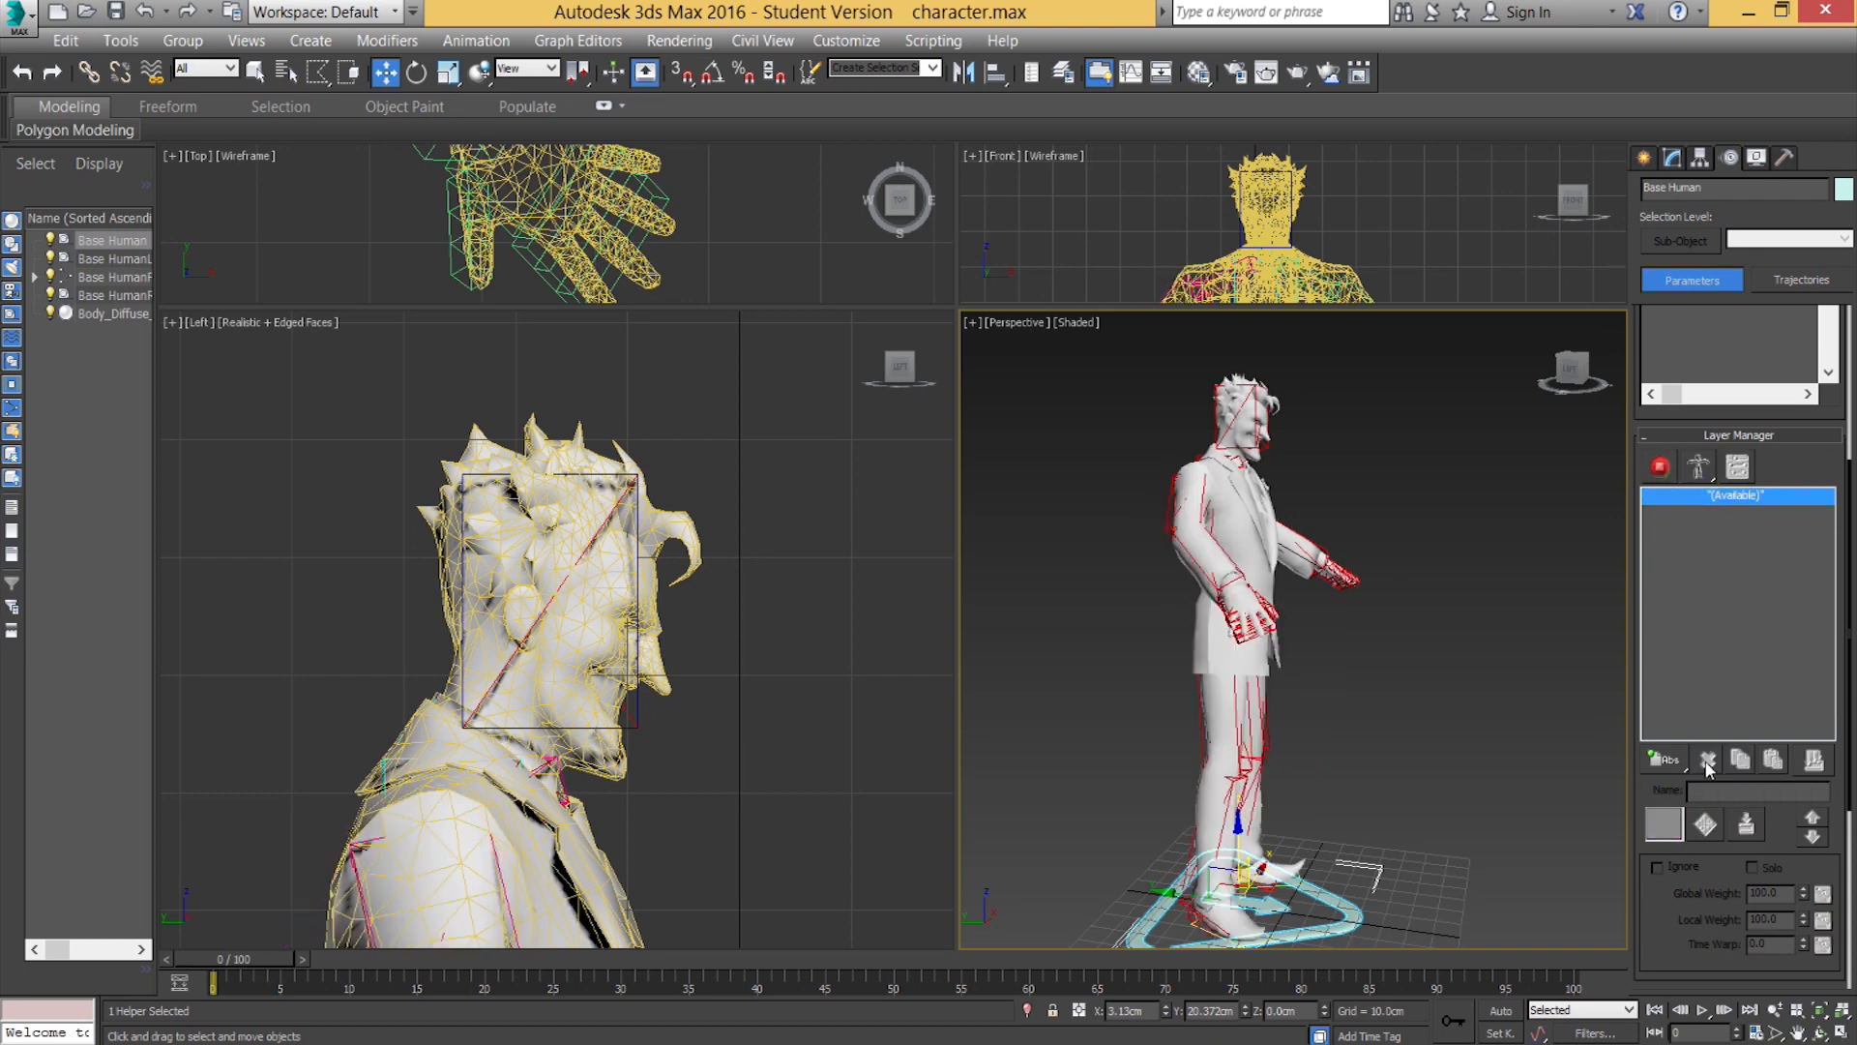
Add a new absolute animation layer to the CAT rig, switch it to animation mode, and check the pose from the front.
alt+middle_drag(1453, 702, 1358, 723)
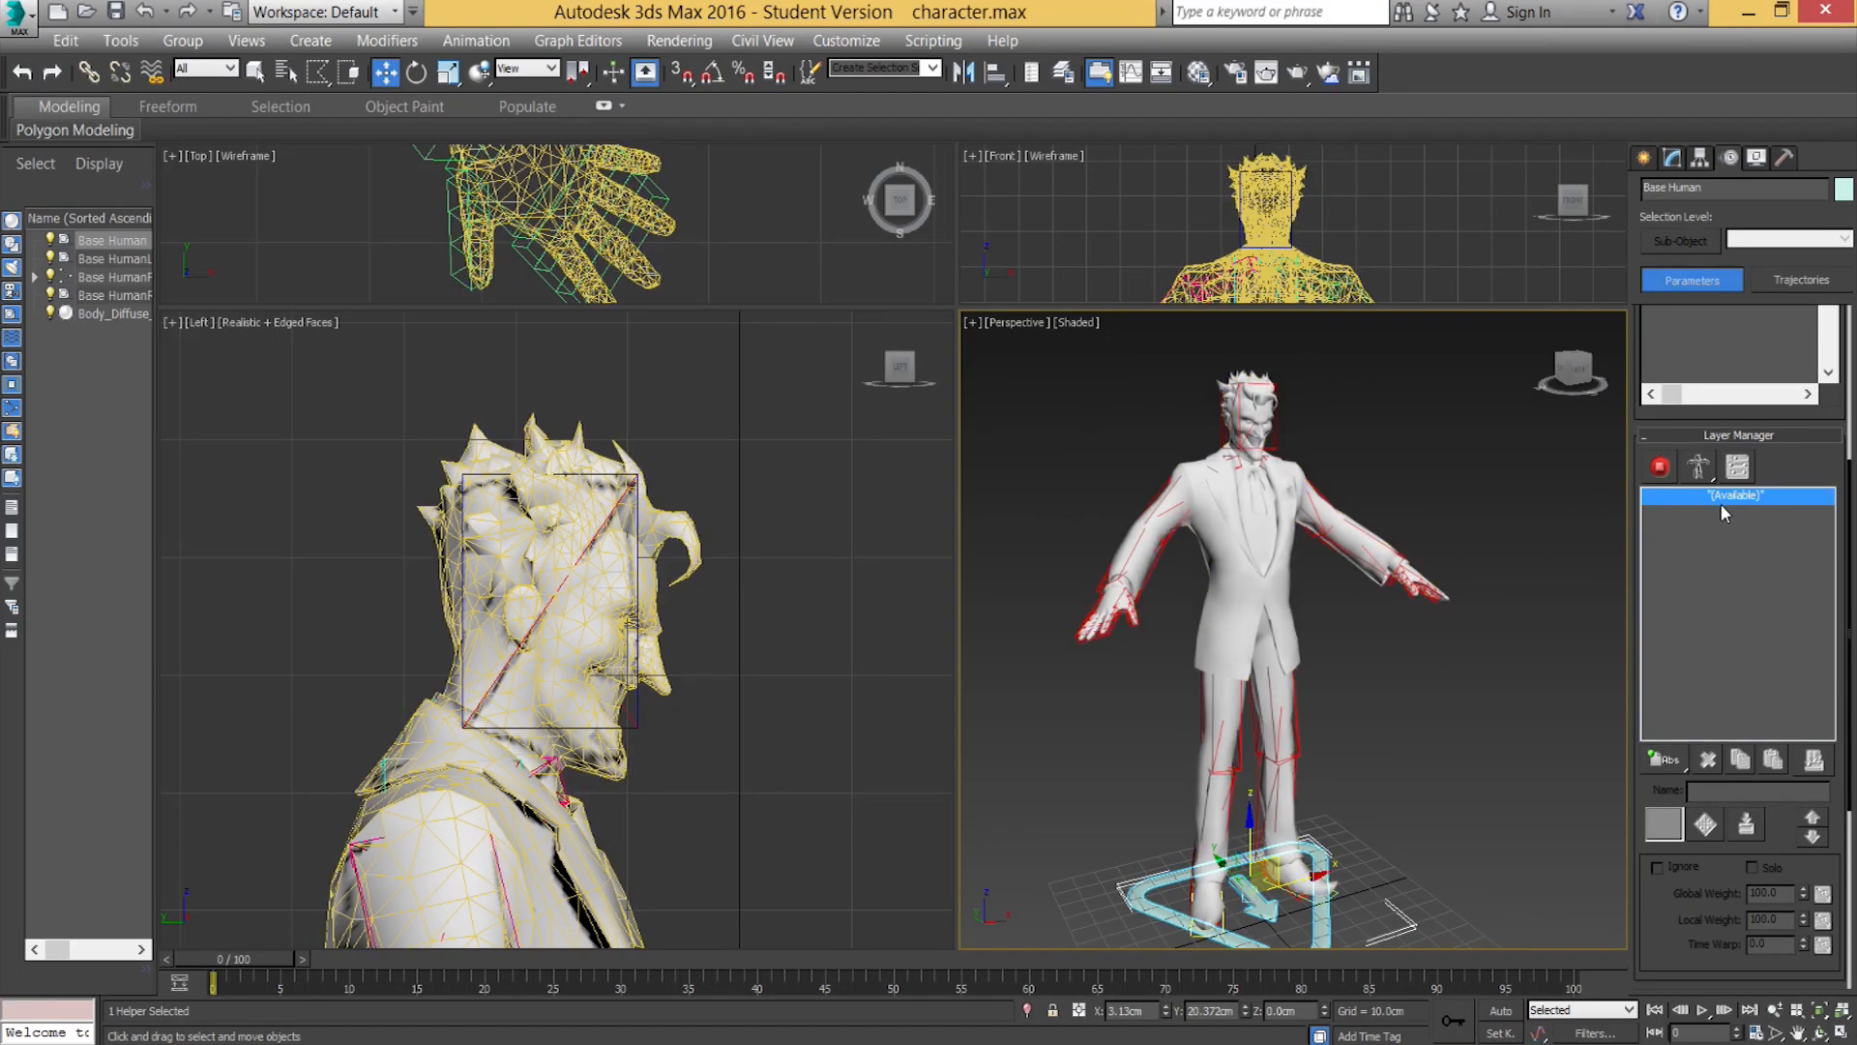
drag(1667, 758, 1679, 793)
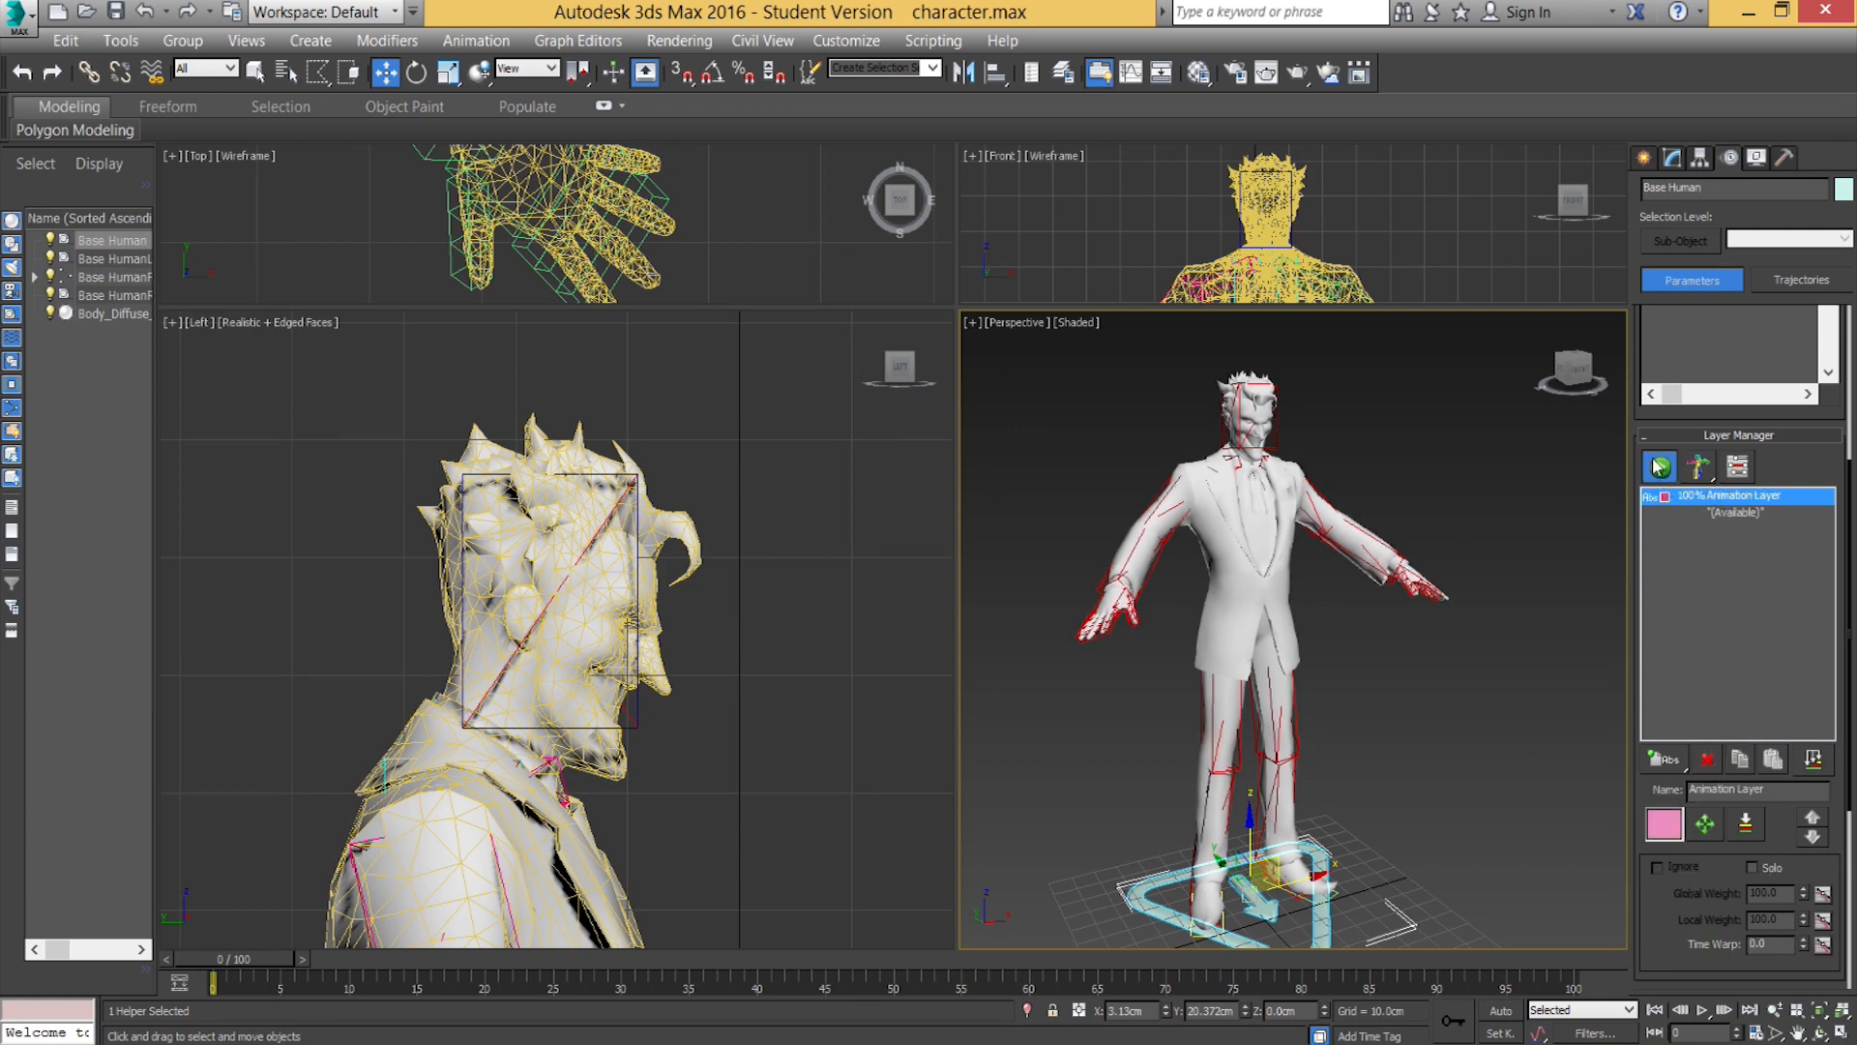
middle_drag(1428, 665, 1464, 630)
alt+middle_drag(1464, 631, 1375, 635)
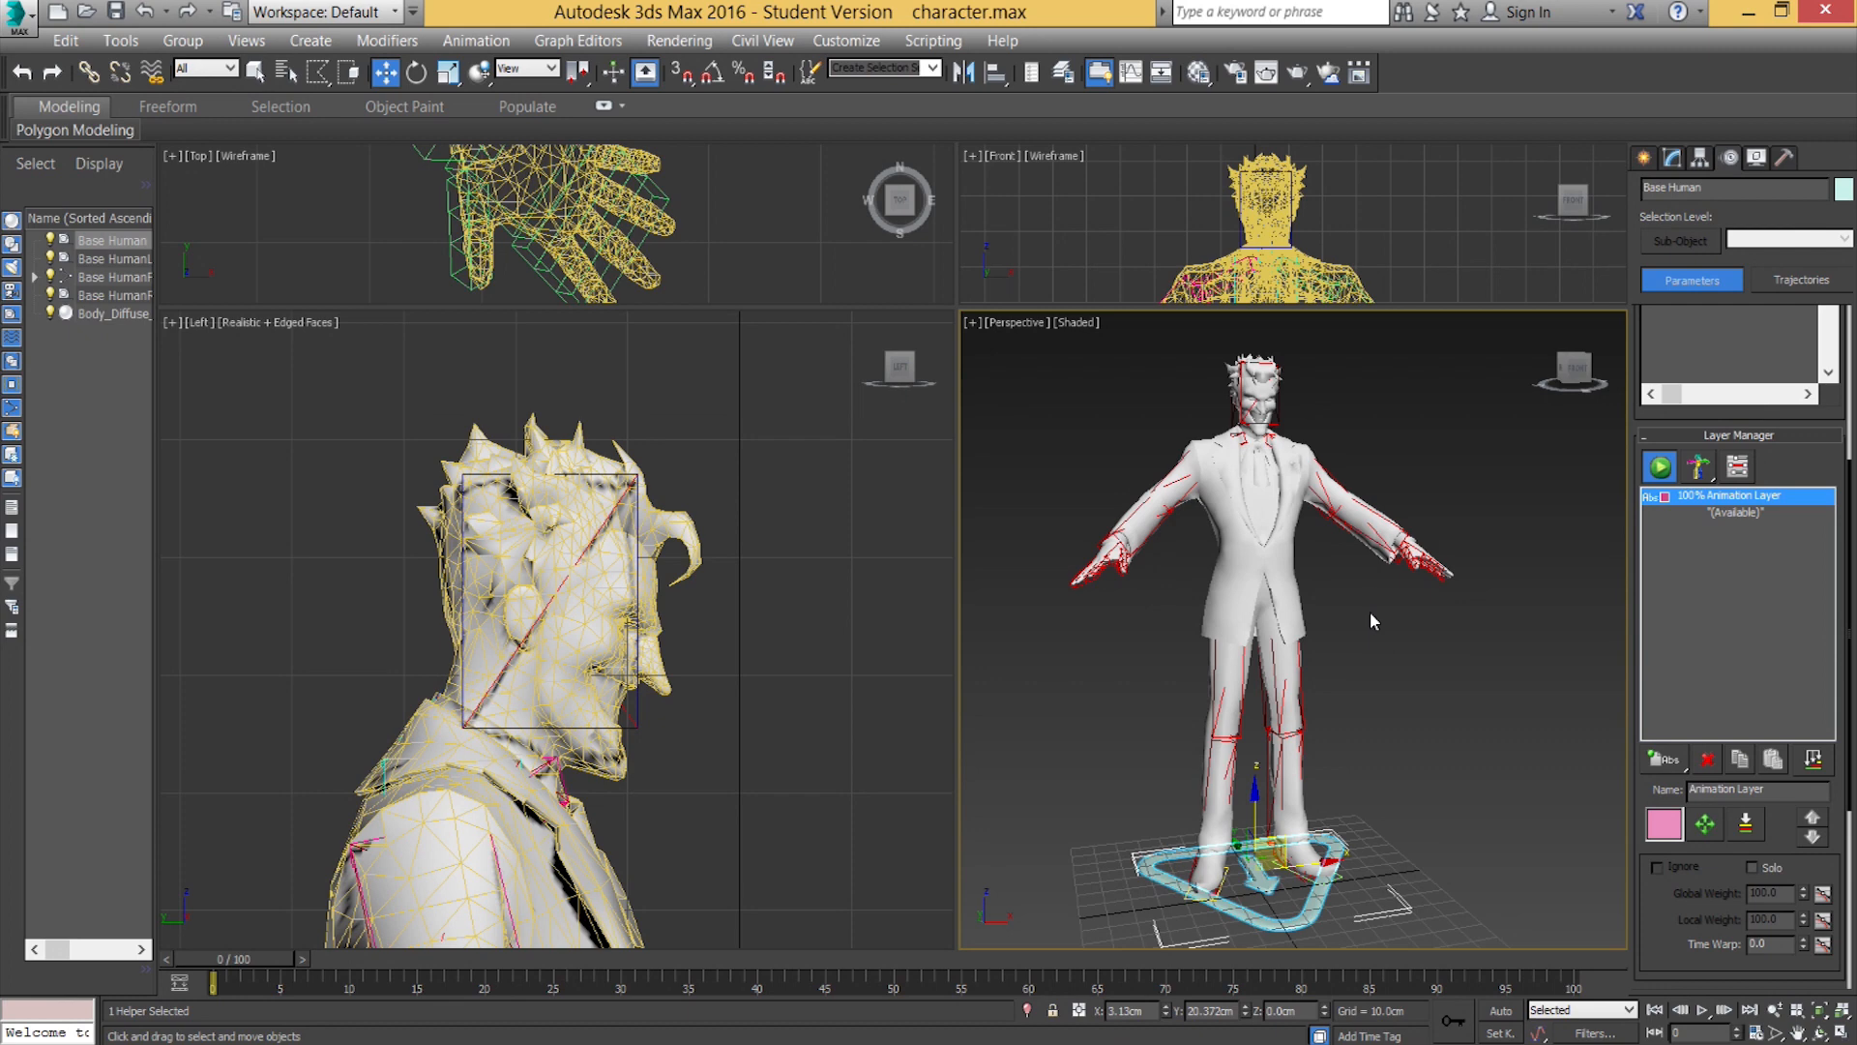